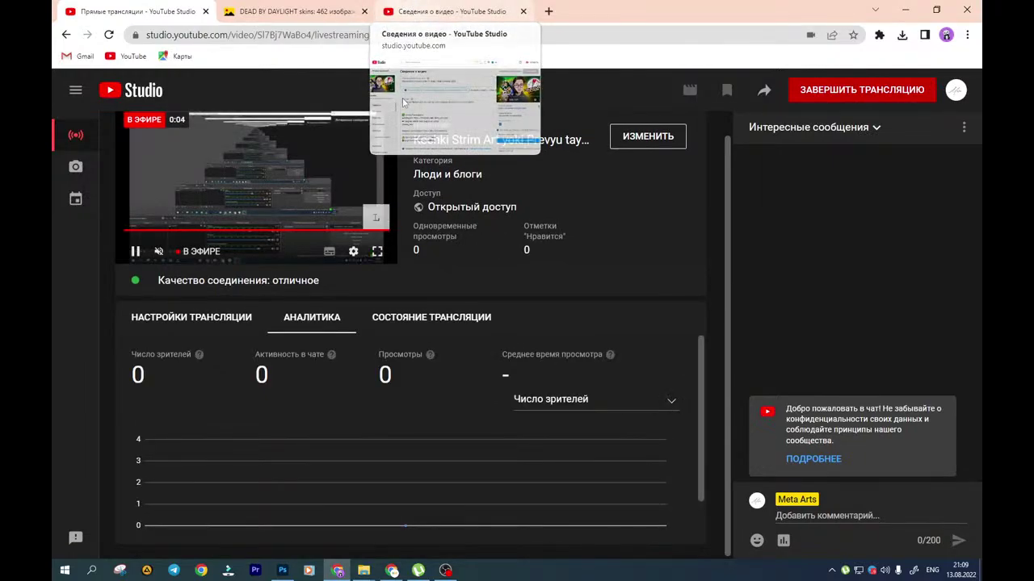
# Switch to Photoshop and close the STYLES_PS.psd and Слой 6.psb documents, leaving Obunachim uchun.psd open
pyautogui.click(291, 570)
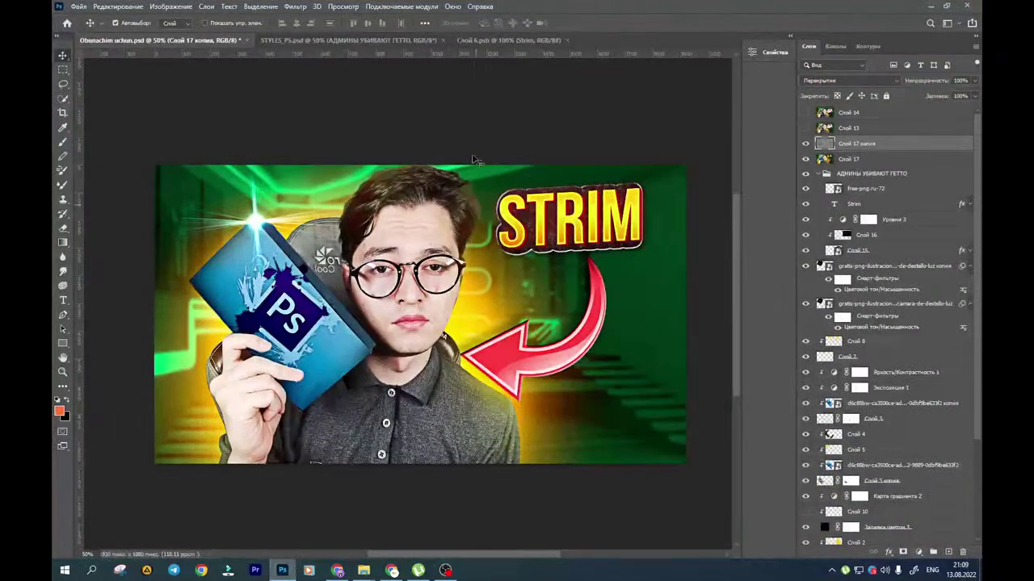
pyautogui.click(443, 39)
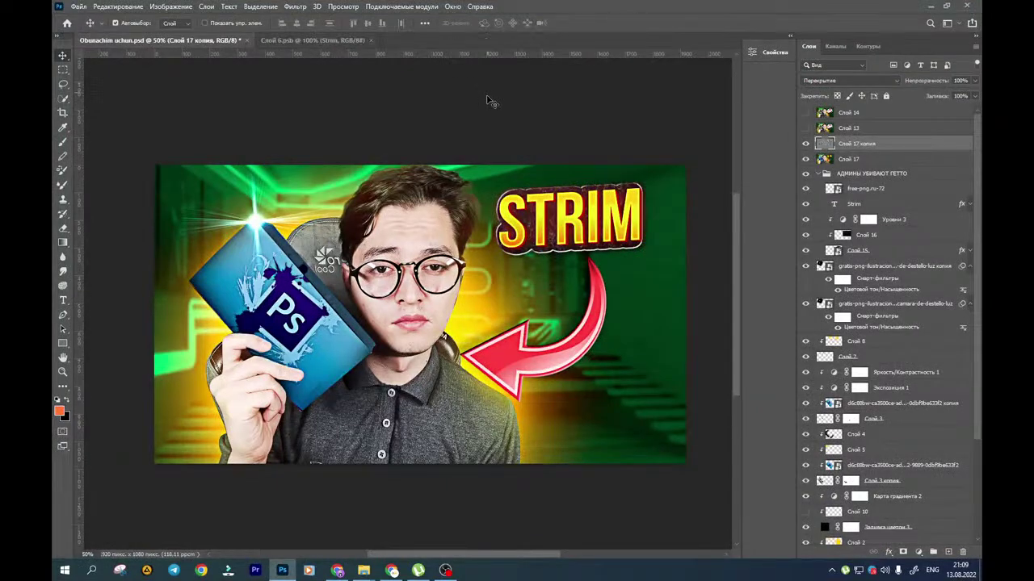
pyautogui.click(370, 41)
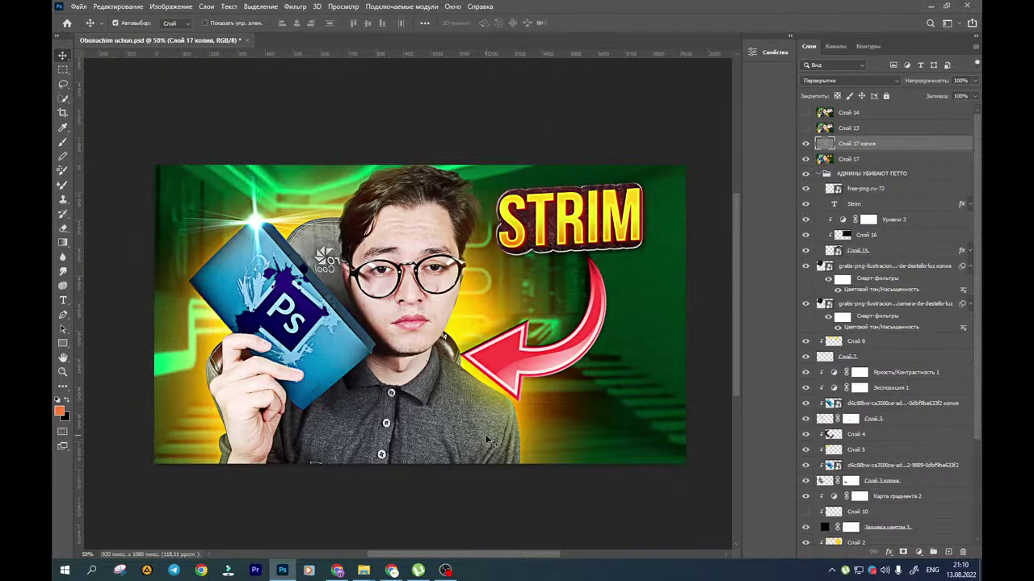
# Switch to the Chrome browser, close the video details tab and open the YouTube home page in a new tab
pyautogui.click(338, 570)
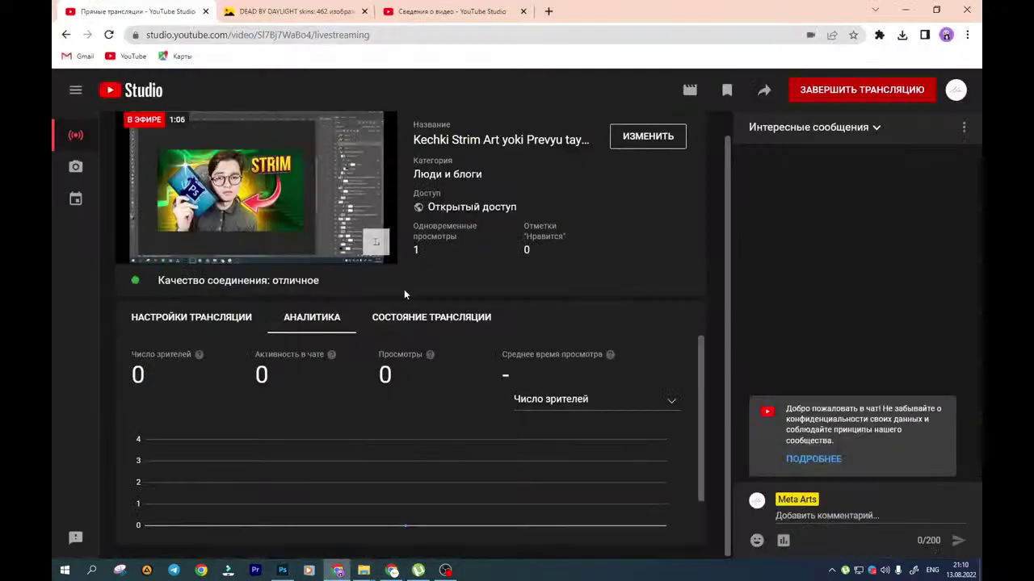
pyautogui.click(475, 8)
pyautogui.click(548, 11)
pyautogui.click(523, 11)
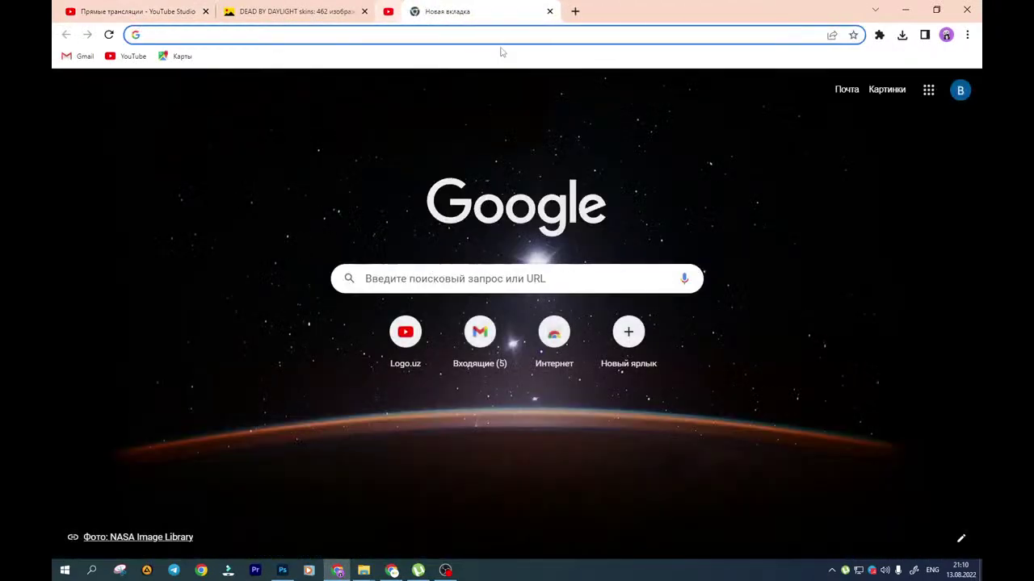
pyautogui.click(412, 337)
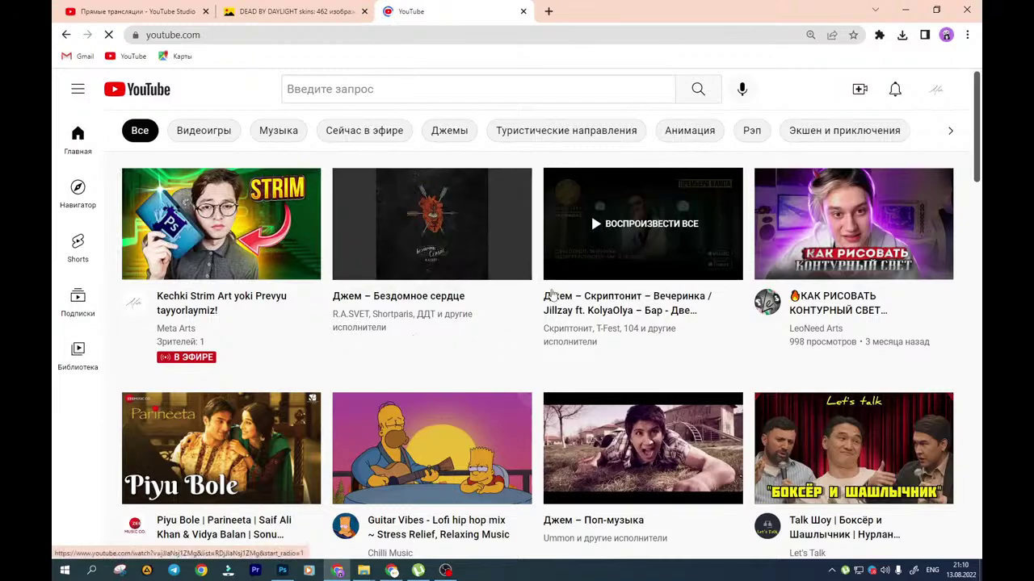
# Open the live stream "Kechki Strim Art yoki Prevyu tayyorlaymiz!" from the Meta Arts channel's videos and look through its description
pyautogui.click(935, 89)
pyautogui.click(783, 157)
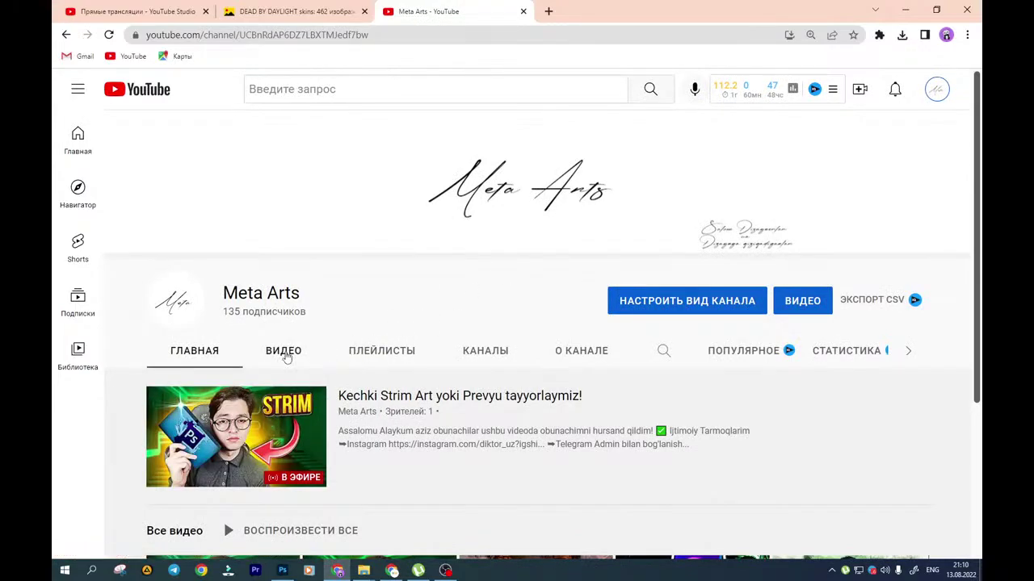
pyautogui.click(285, 356)
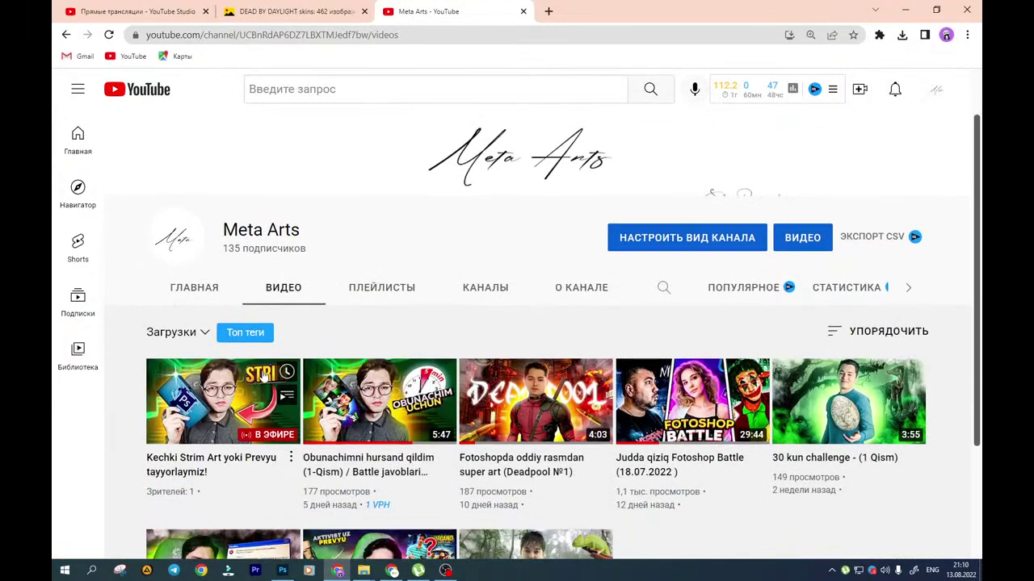
pyautogui.click(219, 397)
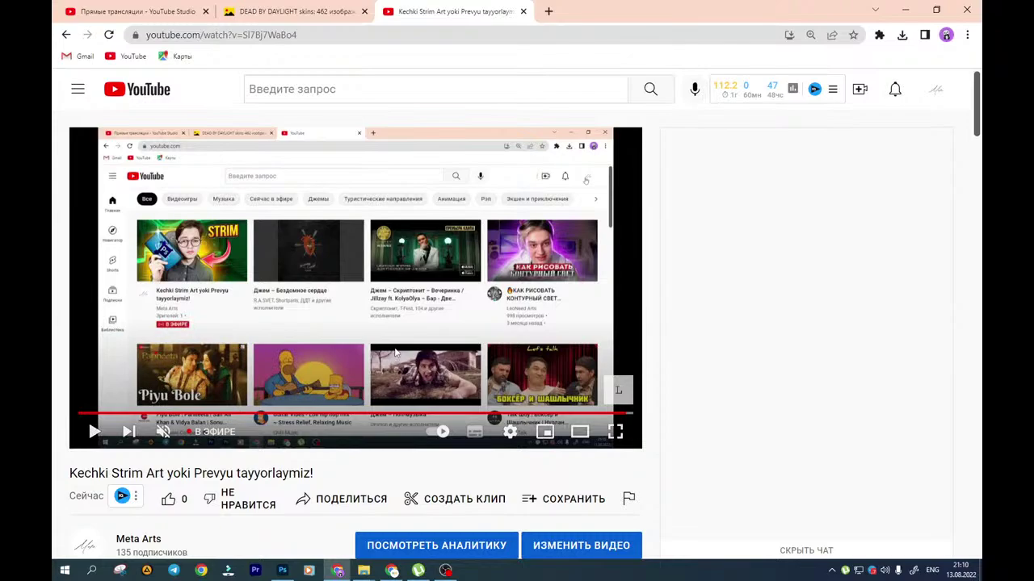
pyautogui.scroll(-4, 395, 352)
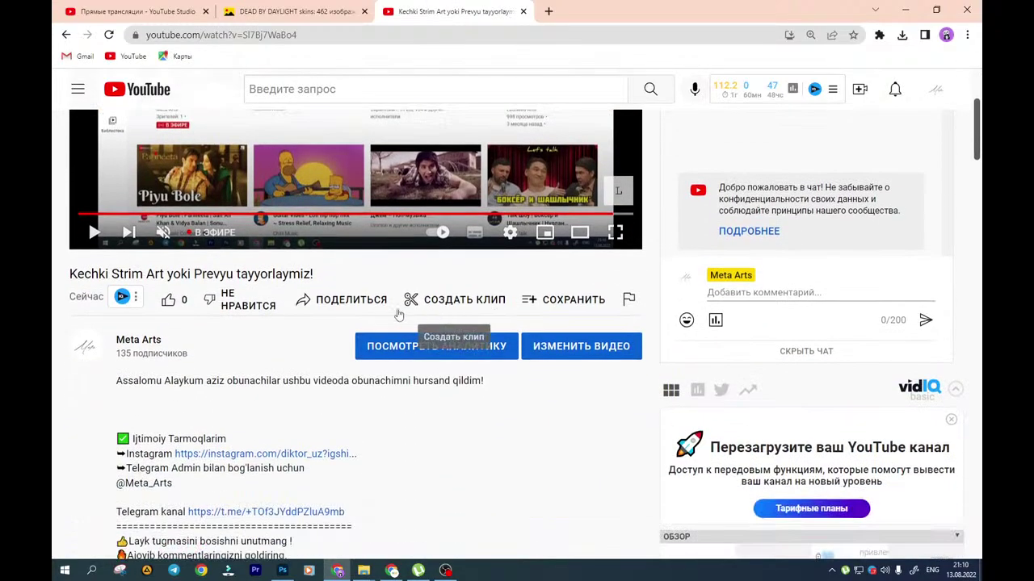
pyautogui.scroll(-3, 299, 316)
pyautogui.scroll(2, 300, 316)
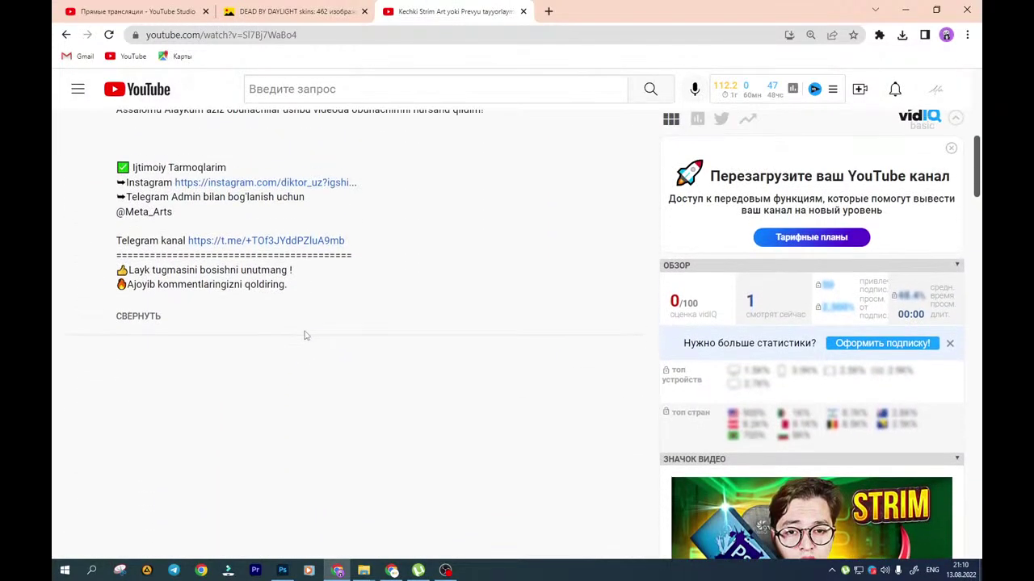
# Switch to OBS and review the output, streaming, audio, video and hotkey settings, then close the settings unchanged
pyautogui.click(445, 571)
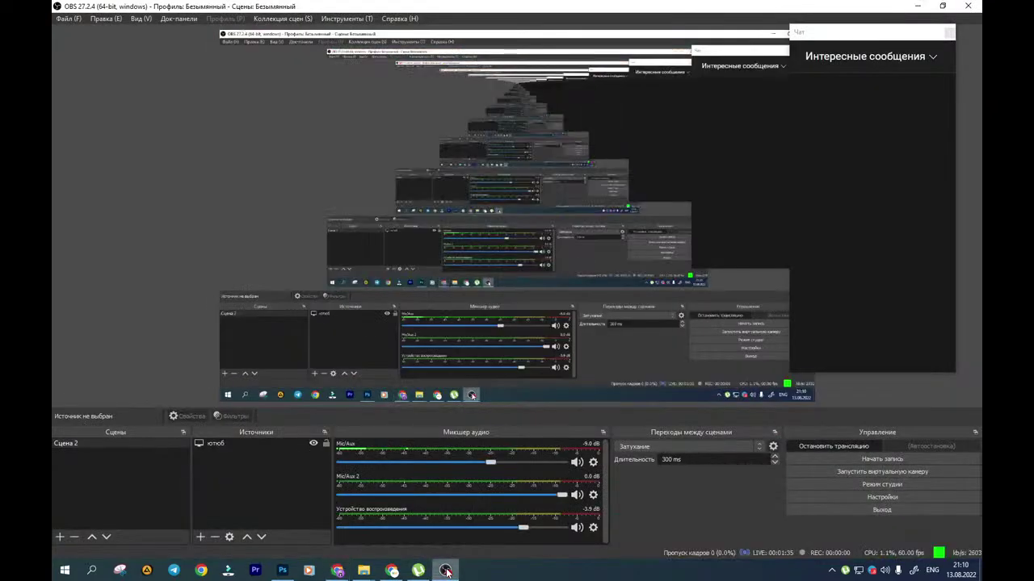
pyautogui.click(841, 496)
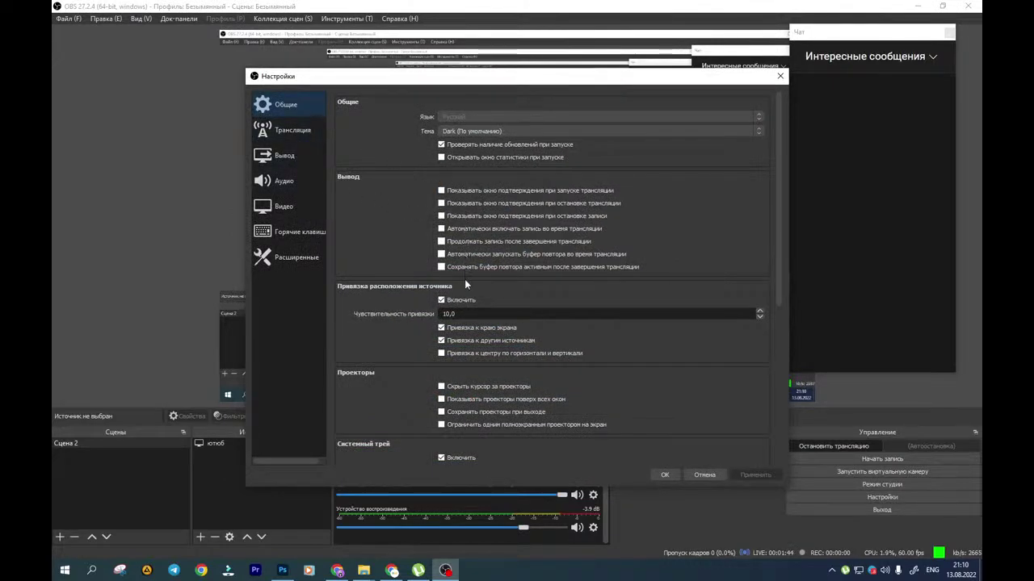
pyautogui.click(296, 149)
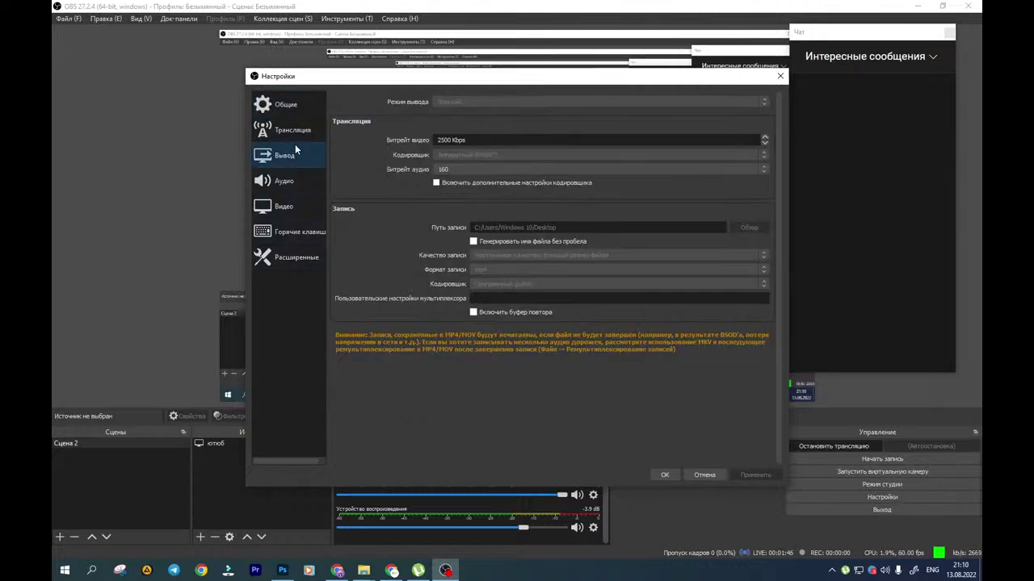
pyautogui.click(294, 136)
pyautogui.click(293, 158)
pyautogui.click(292, 181)
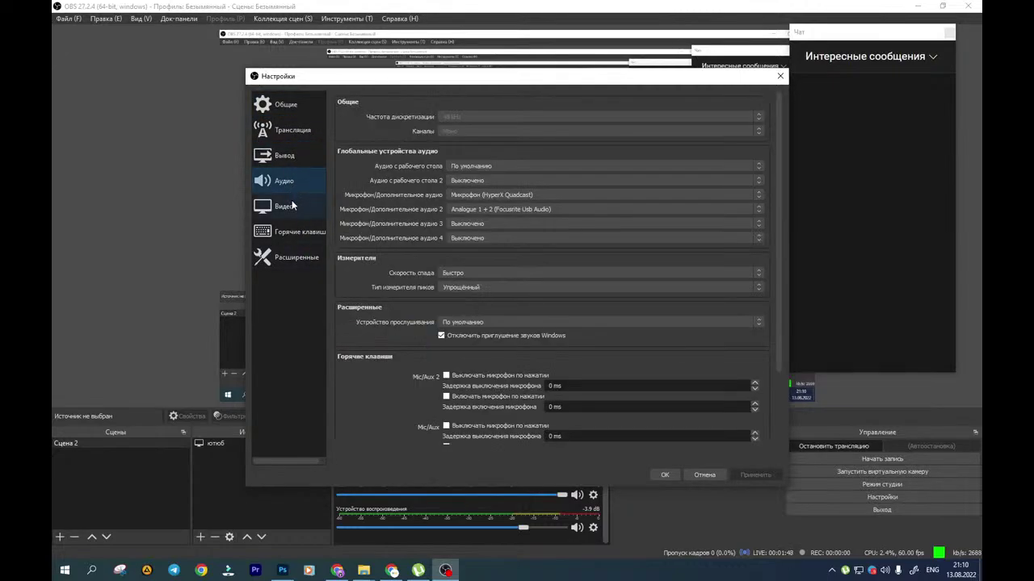
pyautogui.click(292, 207)
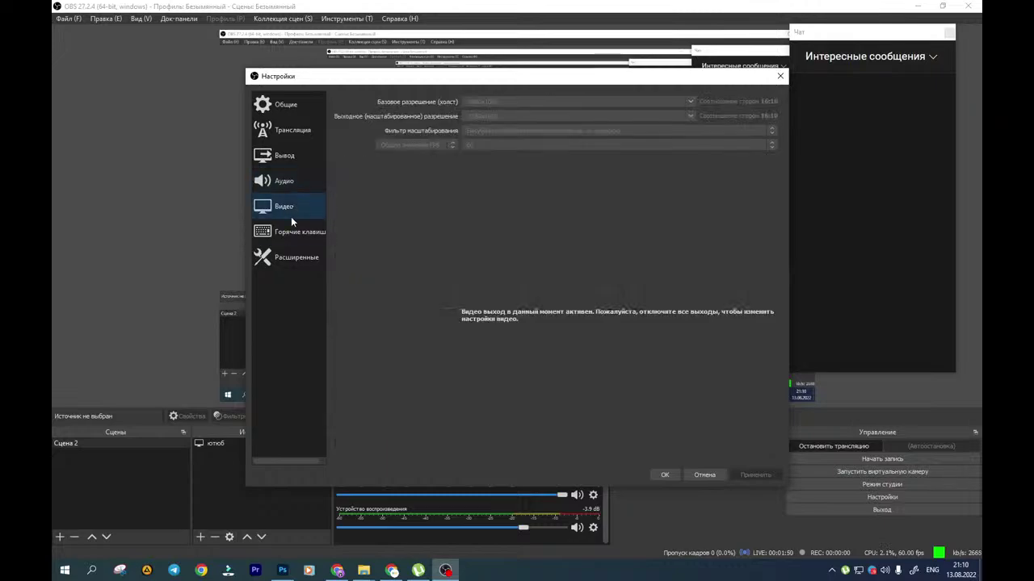
pyautogui.click(289, 231)
pyautogui.click(780, 76)
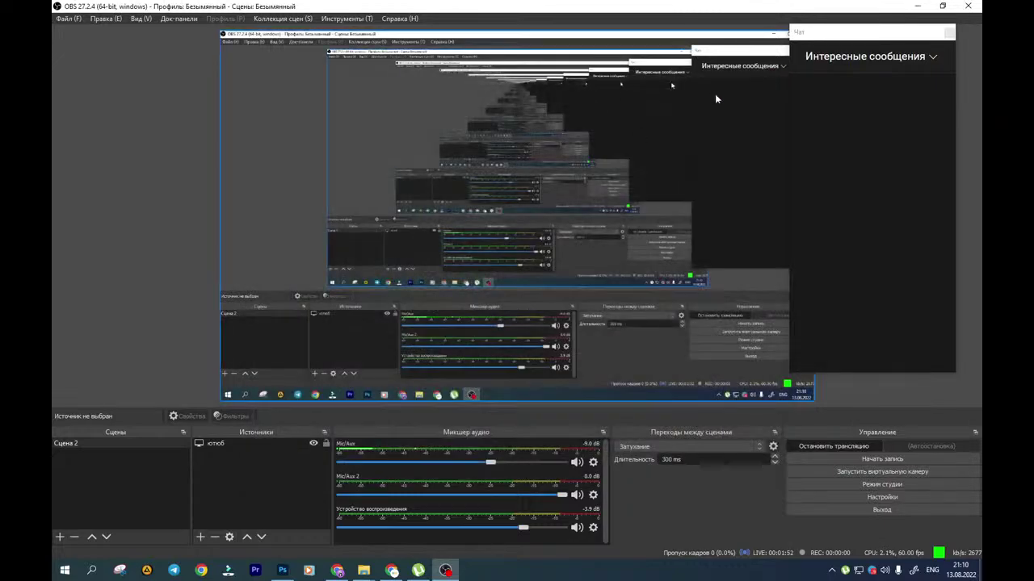
# Return to the YouTube live stream page in Chrome and copy its web address
pyautogui.click(392, 572)
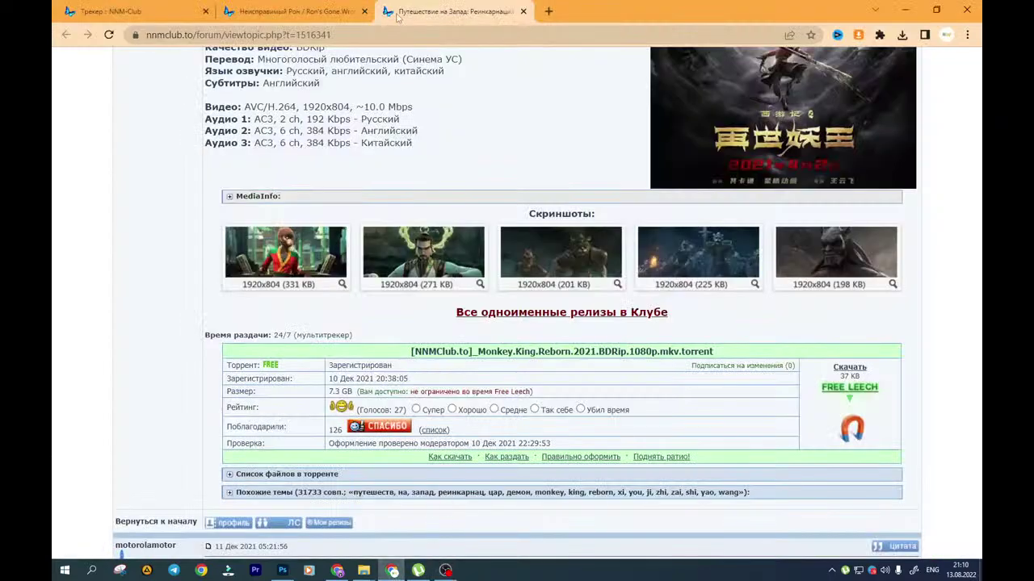
pyautogui.click(393, 571)
pyautogui.click(338, 571)
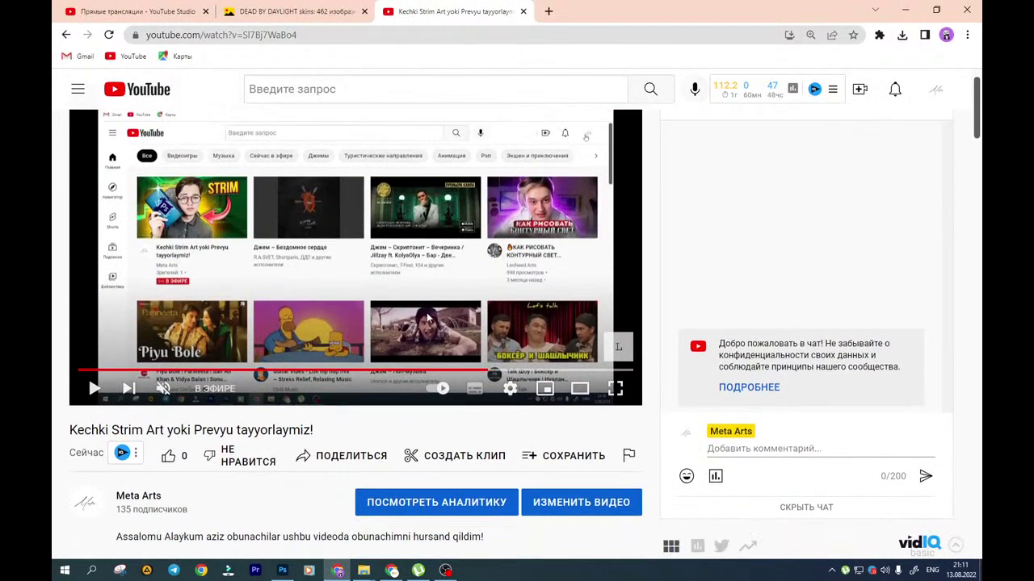
pyautogui.scroll(-2, 420, 320)
pyautogui.scroll(3, 428, 319)
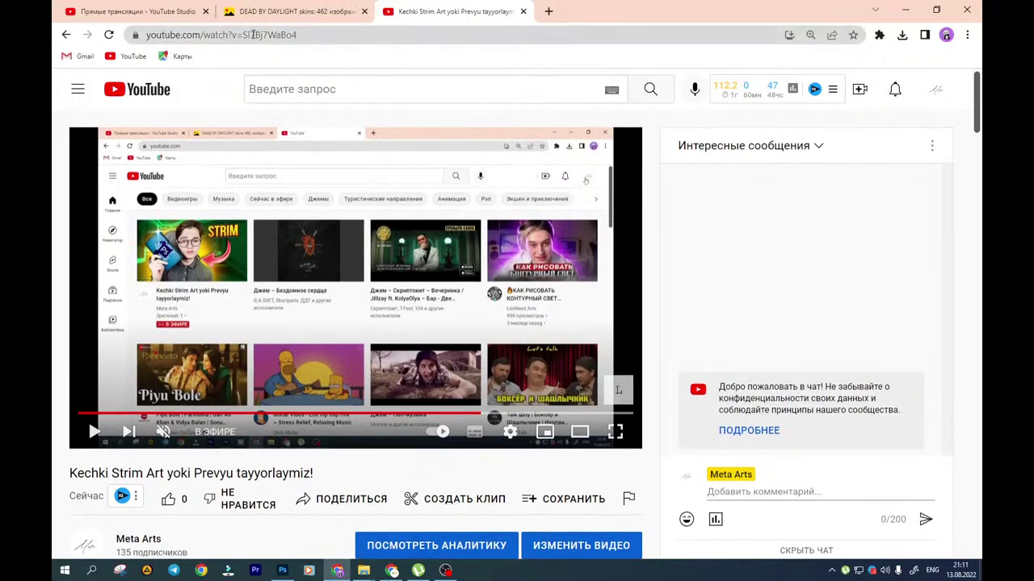
pyautogui.rightClick(252, 35)
pyautogui.click(292, 102)
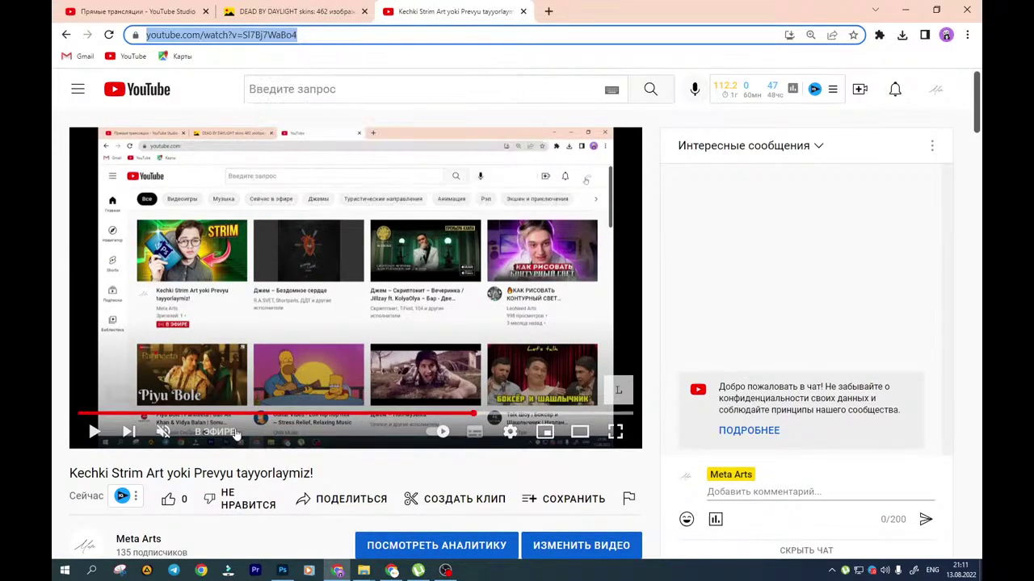
# Switch to Telegram, change to the other account and open the Meta Arts channel
pyautogui.click(174, 571)
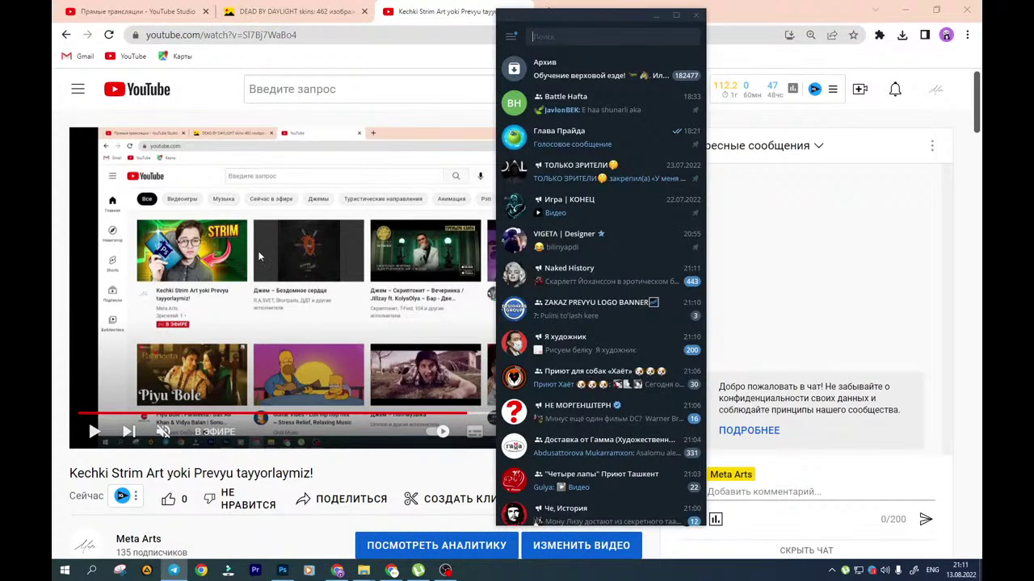
pyautogui.click(511, 37)
pyautogui.click(523, 153)
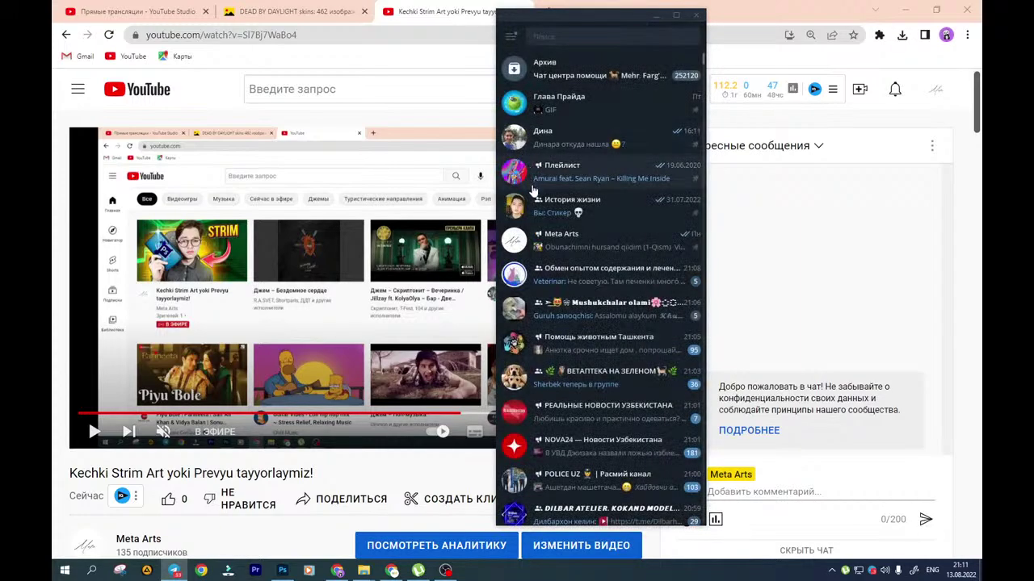
pyautogui.click(566, 241)
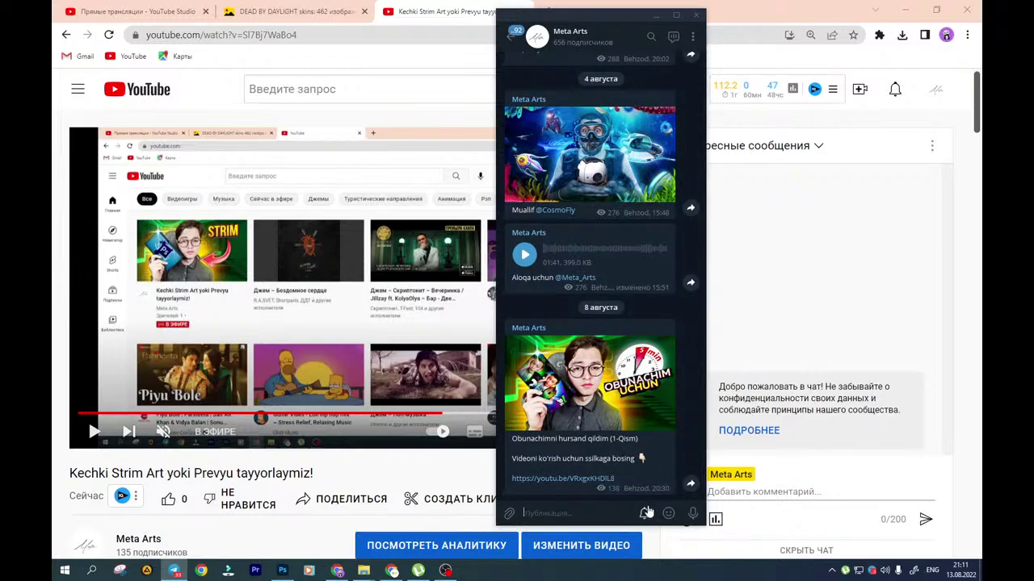
# Attach the wr4hw thumbnail image from the desktop to a new post in the Meta Arts channel
pyautogui.click(510, 515)
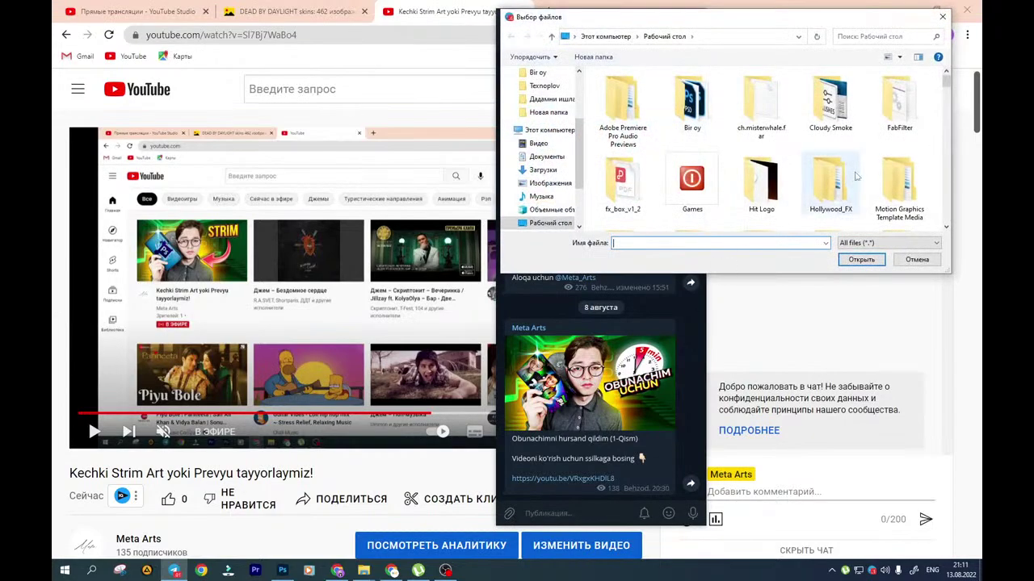
pyautogui.moveTo(948, 89); pyautogui.dragTo(940, 202)
pyautogui.click(899, 119)
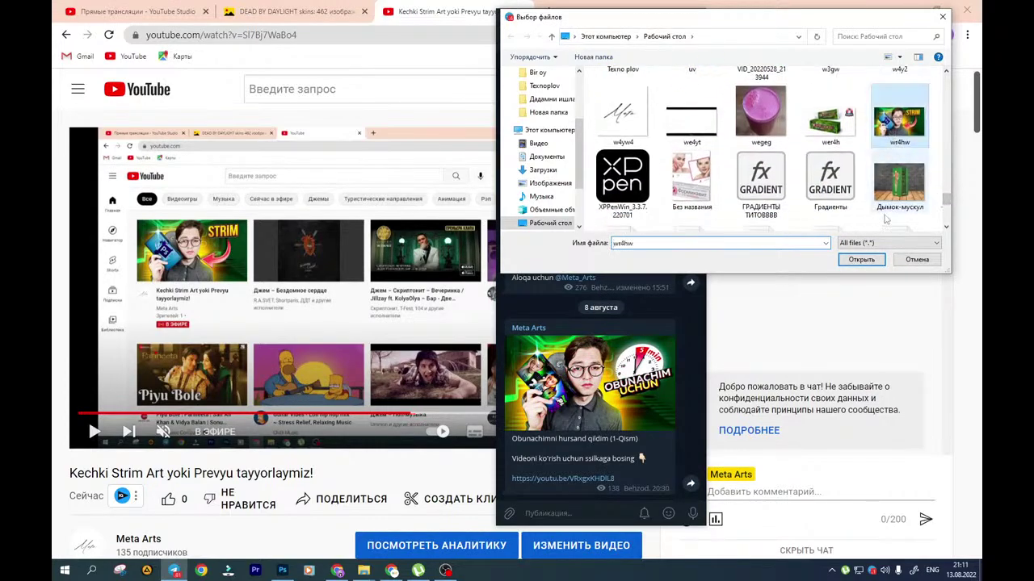
pyautogui.click(859, 259)
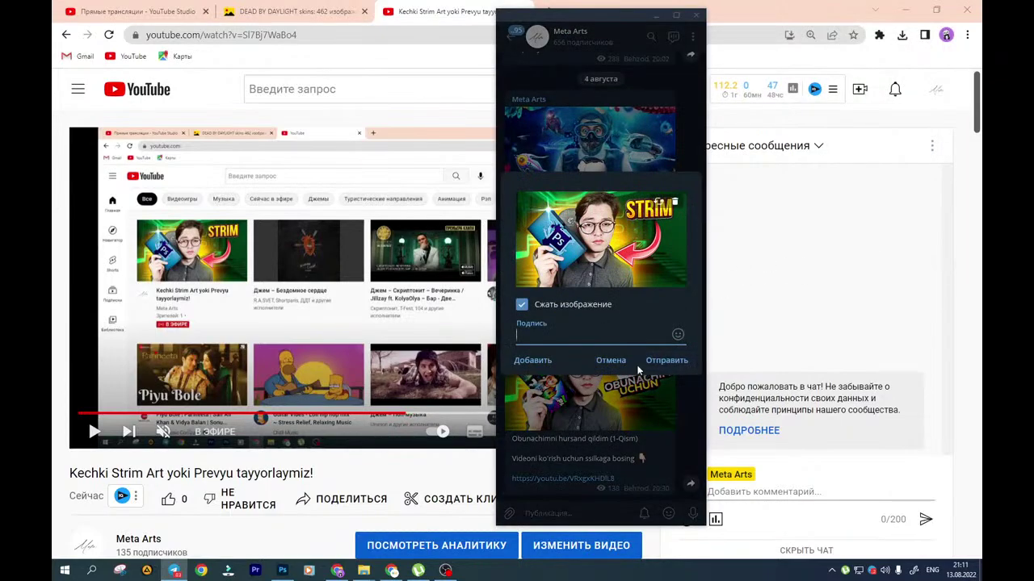
# Caption the image "Strim !!!!" above the pasted live stream link and publish the post
pyautogui.hotkey('ctrl', 'v')
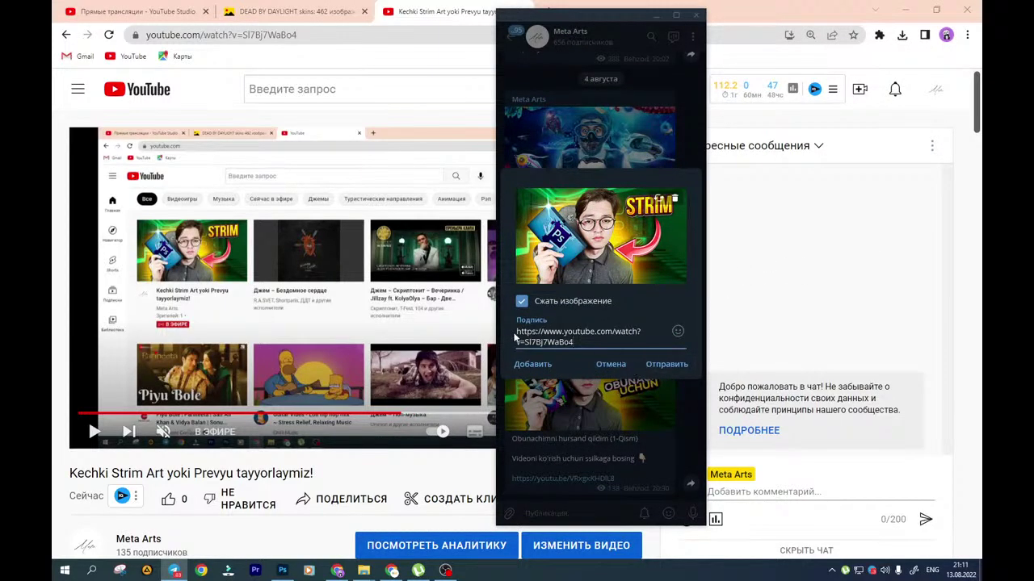
pyautogui.hotkey('shift', 'Return')
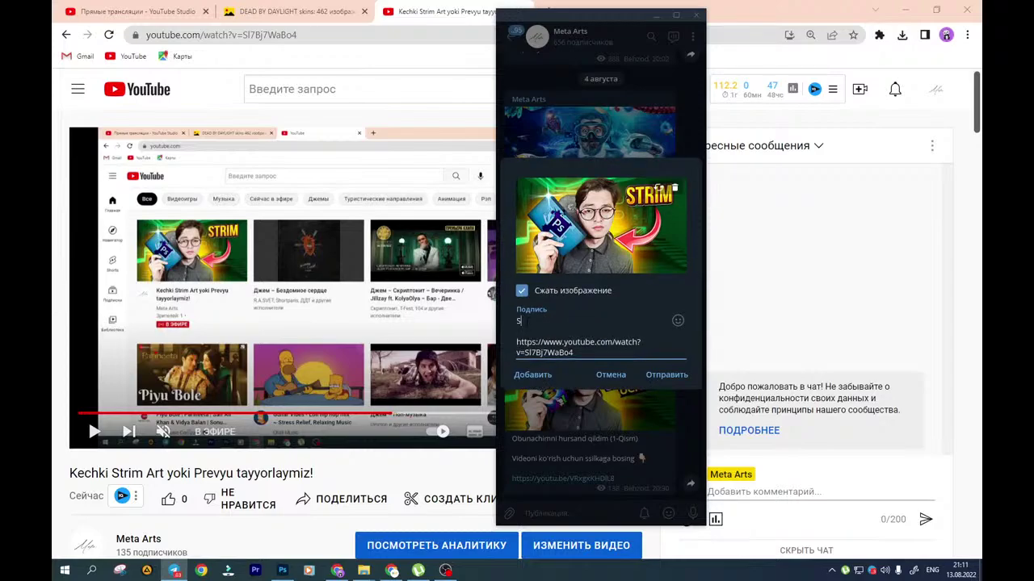
pyautogui.write('Strim !!!!')
pyautogui.press('Return')
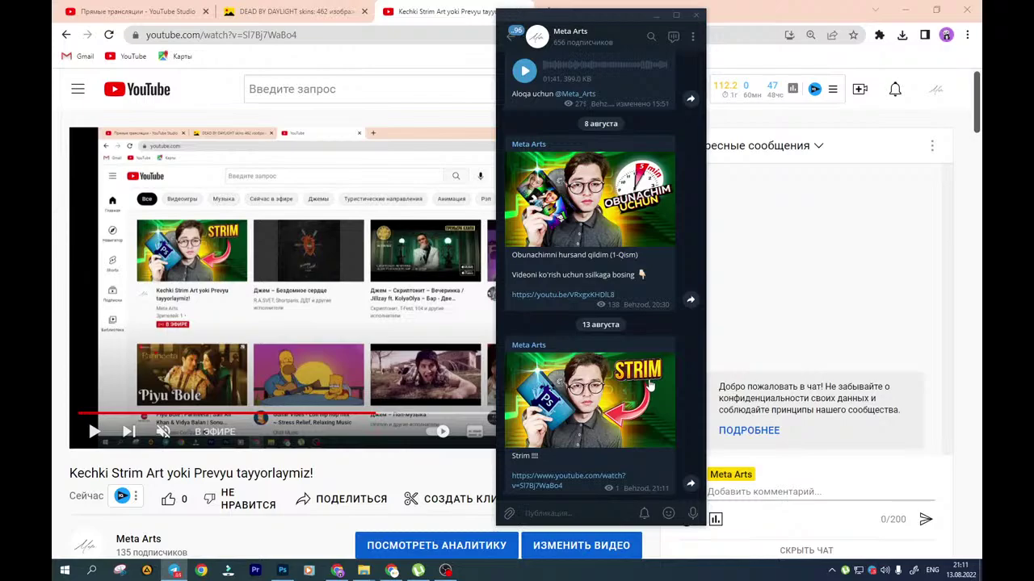
# Save The Clown's Pulcinella Outfit picture from the Yandex DEAD BY DAYLIGHT skins results to the desktop as a JPEG
pyautogui.click(291, 12)
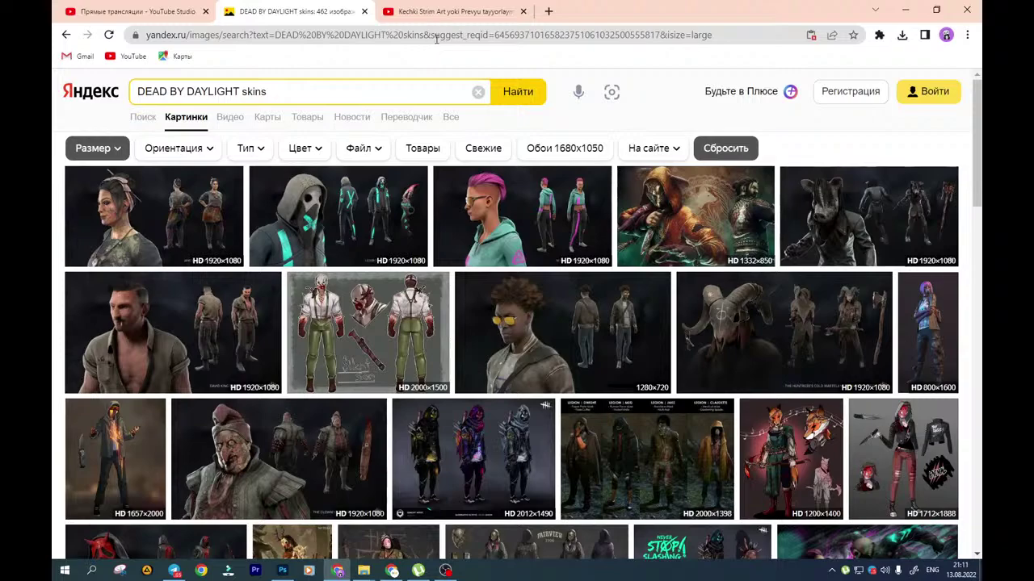
pyautogui.click(289, 458)
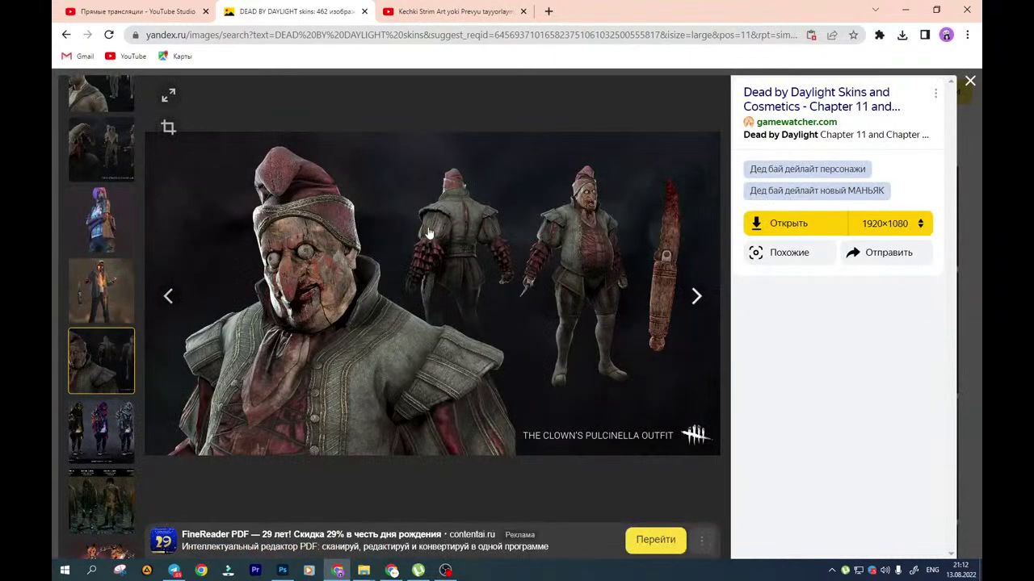
pyautogui.rightClick(386, 272)
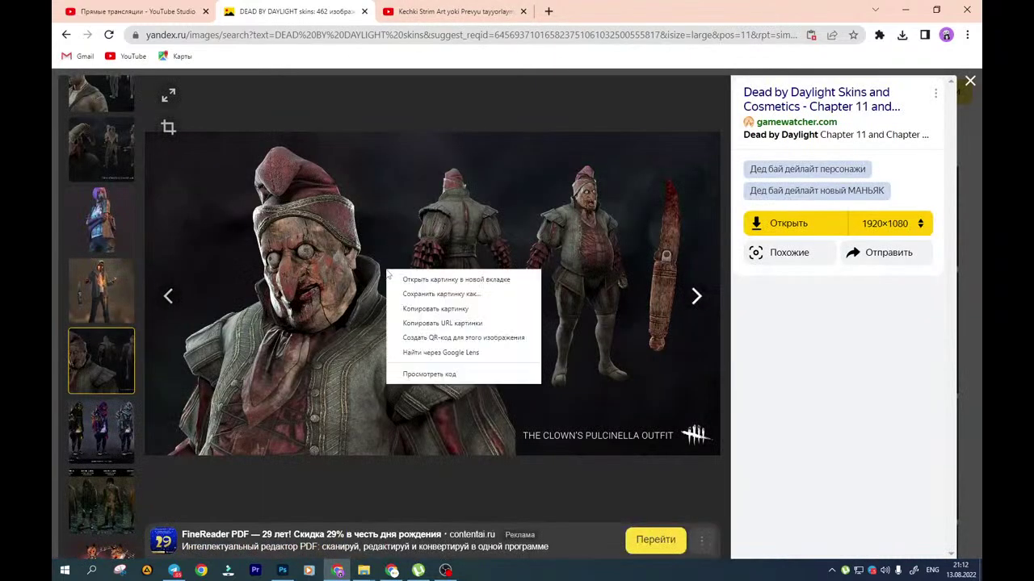
pyautogui.click(441, 295)
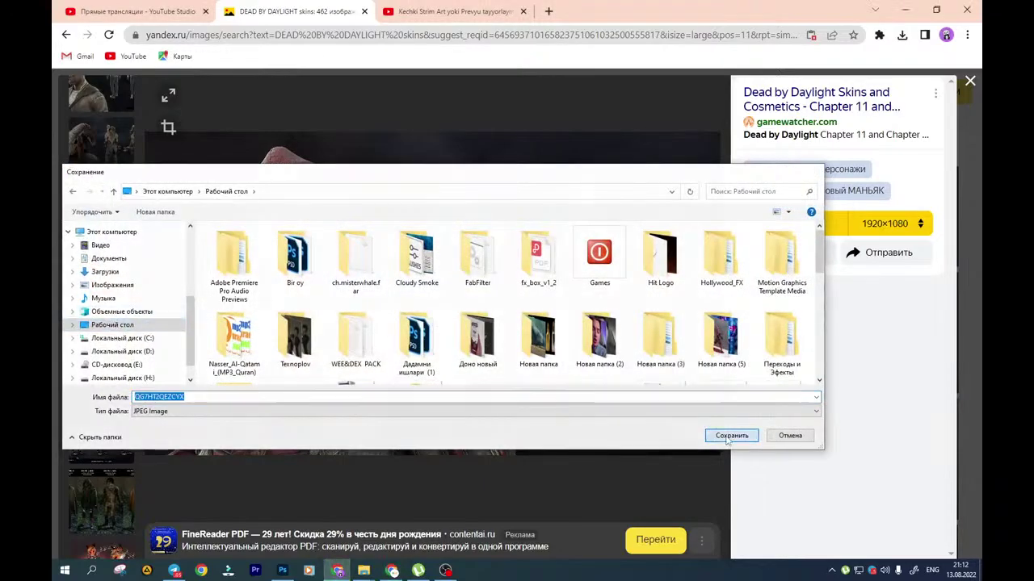
pyautogui.click(732, 435)
pyautogui.click(966, 34)
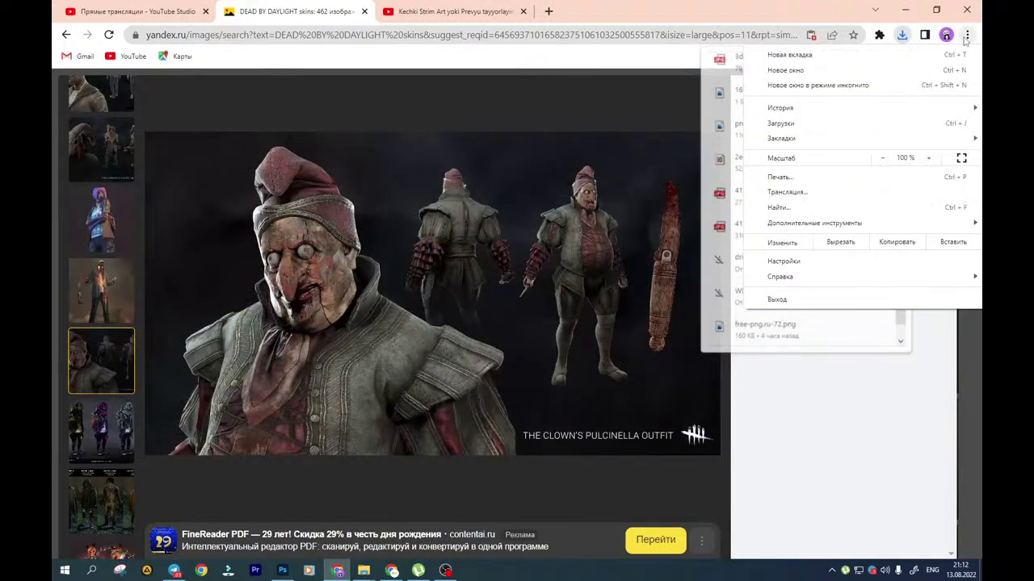
# Locate the downloaded QG7HT2QEZCYX.jpg in its desktop folder and open it as a document in Photoshop
pyautogui.click(832, 122)
pyautogui.click(396, 216)
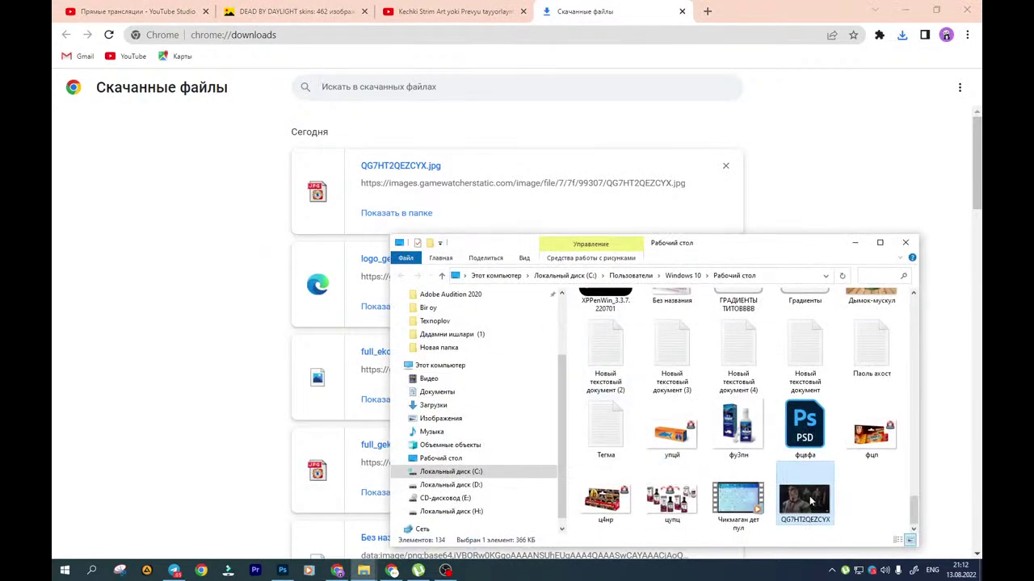
pyautogui.moveTo(279, 569); pyautogui.dragTo(440, 38)
pyautogui.click(581, 252)
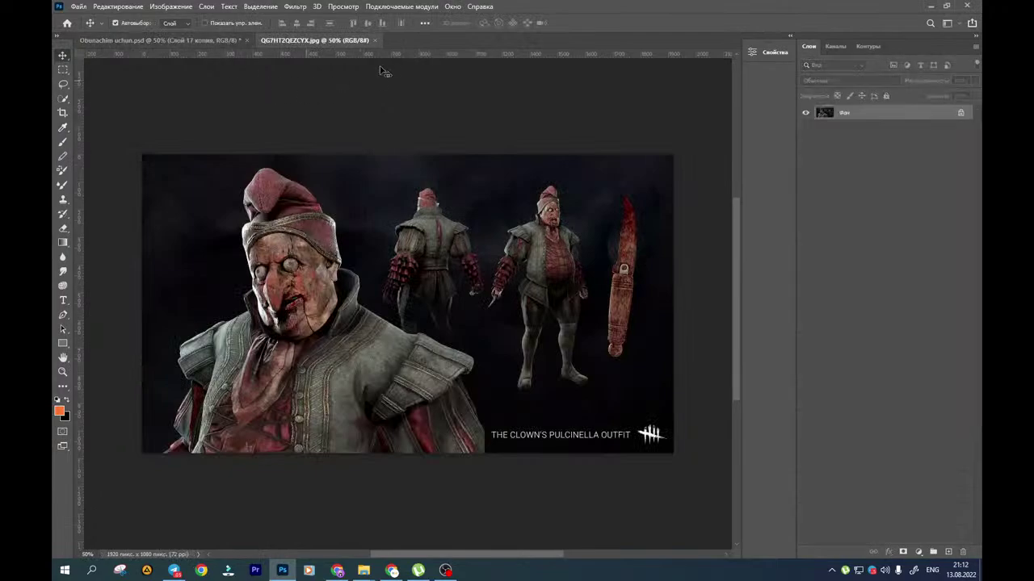
# Create a new blank document from the recent 1920 x 1080 px preset at 118.11 pixels per centimetre
pyautogui.rightClick(395, 40)
pyautogui.click(418, 103)
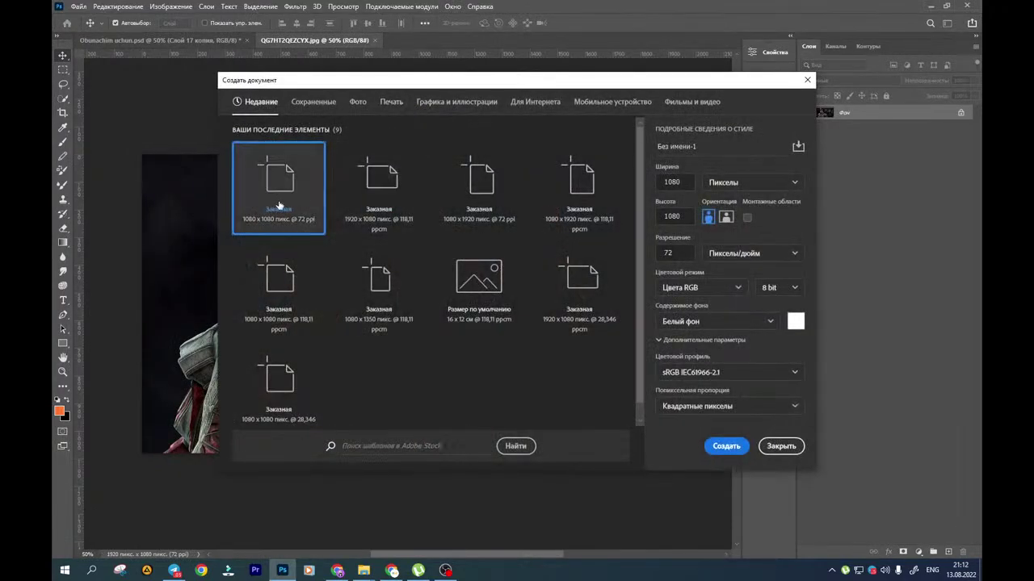
pyautogui.click(390, 202)
pyautogui.doubleClick(390, 202)
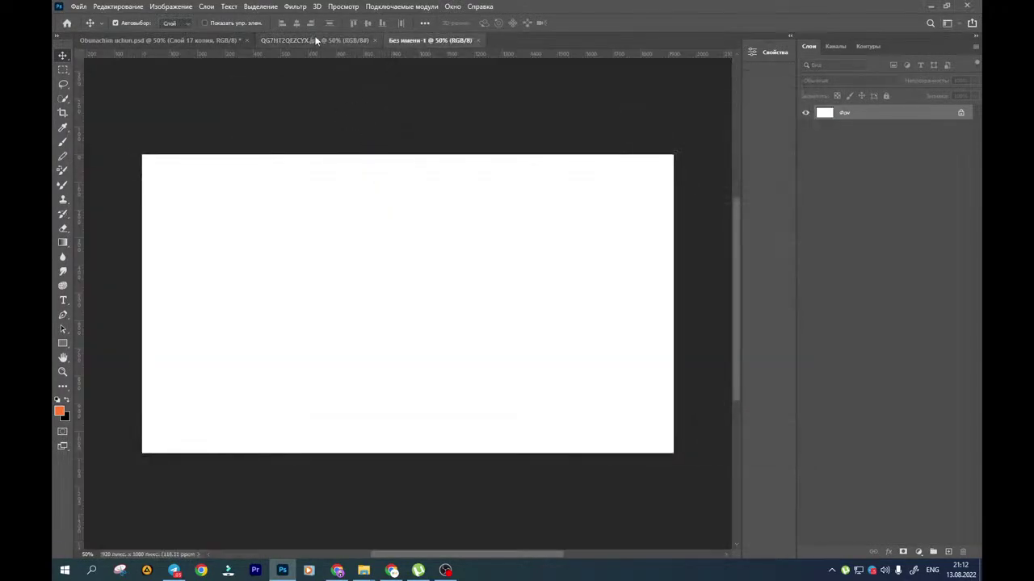
# Switch to Chrome and check the Kechki Strim Art live stream page and its chat on YouTube
pyautogui.click(338, 571)
pyautogui.click(418, 35)
pyautogui.click(442, 14)
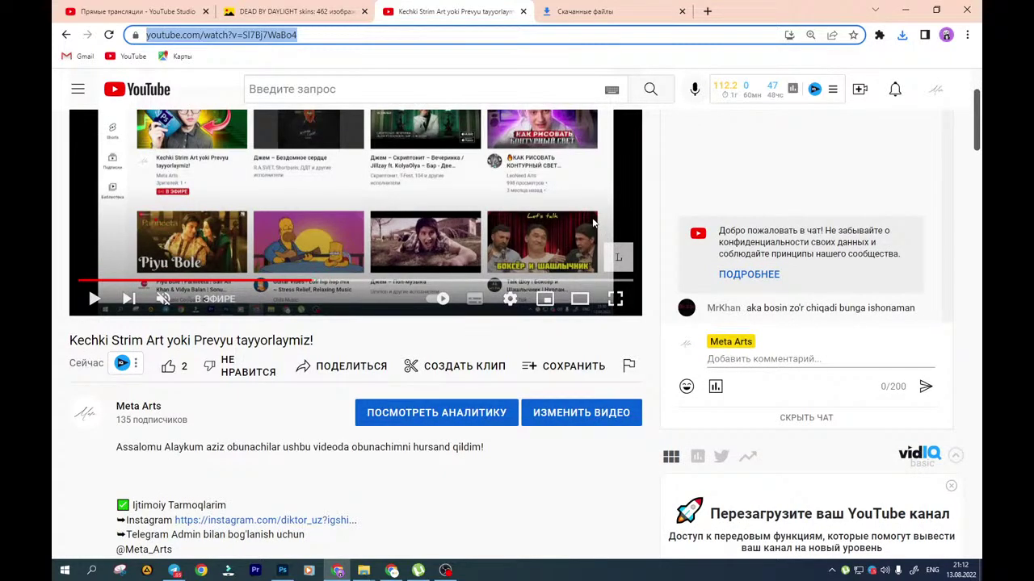
pyautogui.scroll(2, 593, 223)
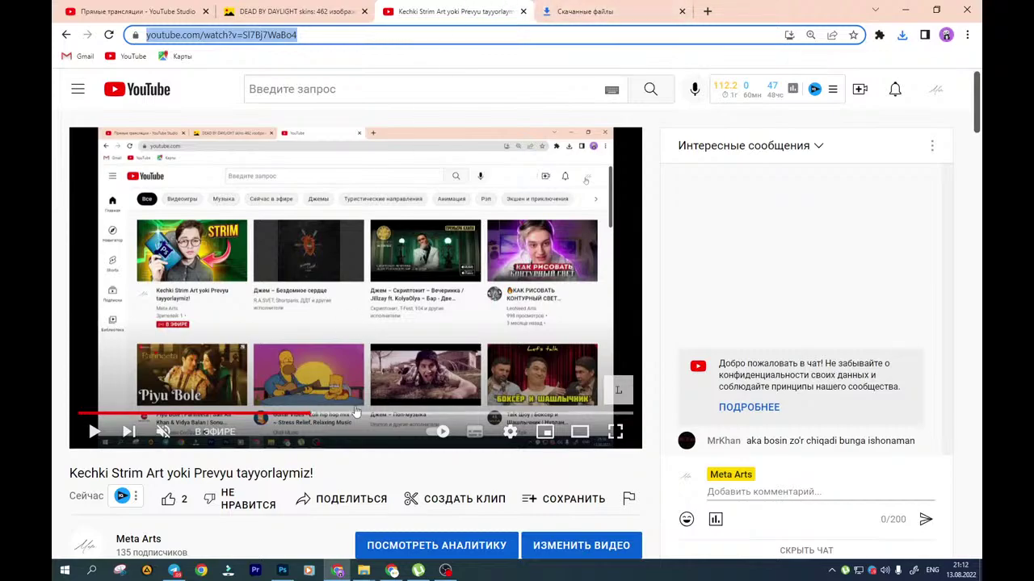
# Bring up µTorrent to check the state of the torrents, and put its window away again
pyautogui.click(418, 570)
pyautogui.click(419, 570)
pyautogui.click(418, 571)
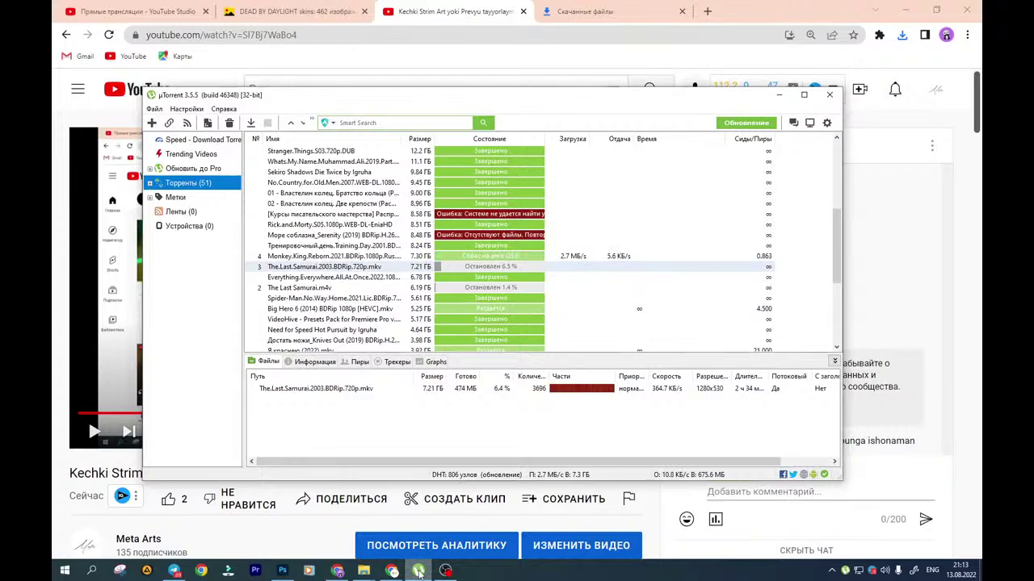
pyautogui.click(419, 570)
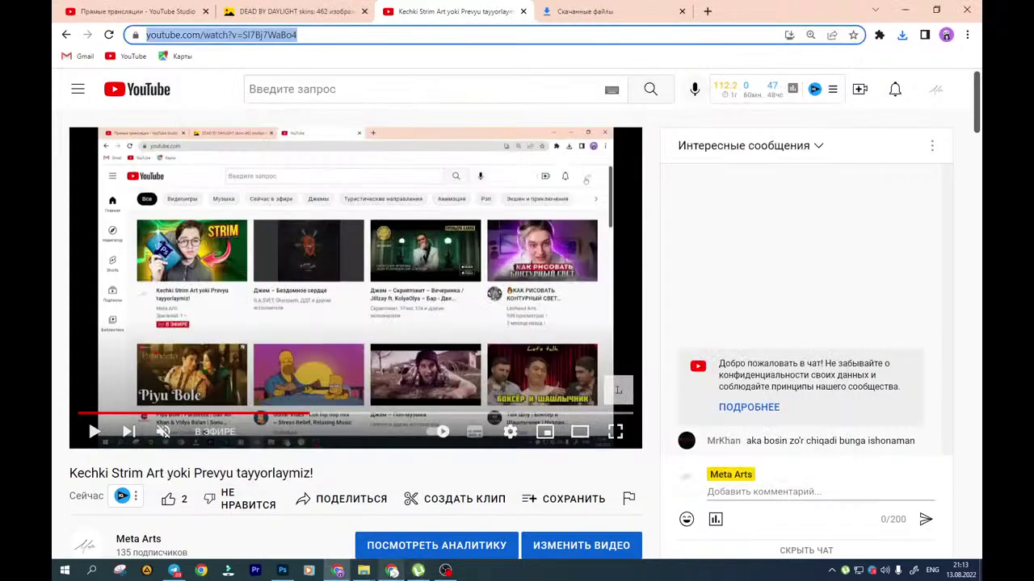
# Download the Ron's Gone Wrong (2021) BDRip 720p torrent from NNM-Club and add it to µTorrent, saving to H:\Download
pyautogui.moveTo(391, 571)
pyautogui.click(390, 529)
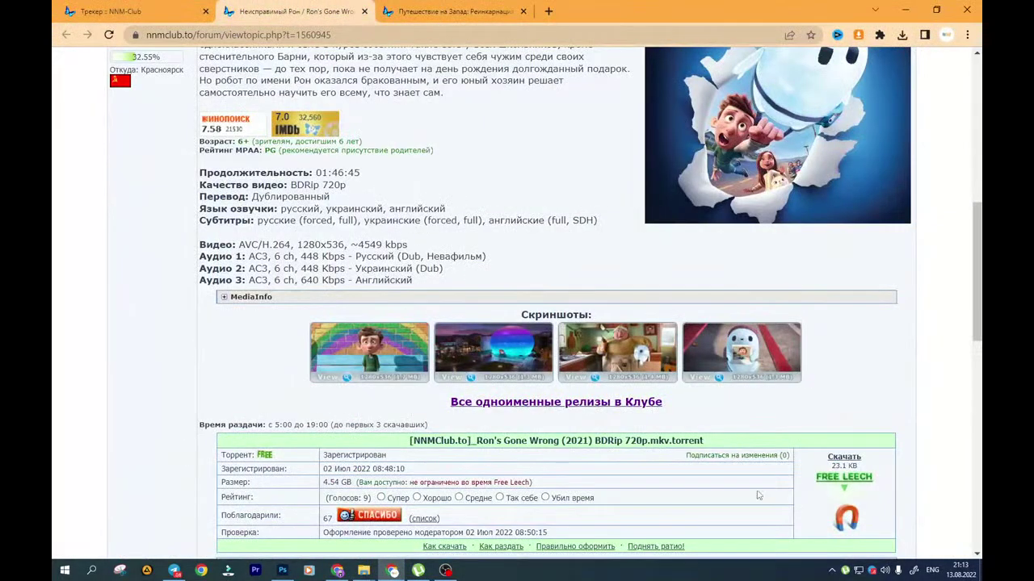
pyautogui.click(842, 458)
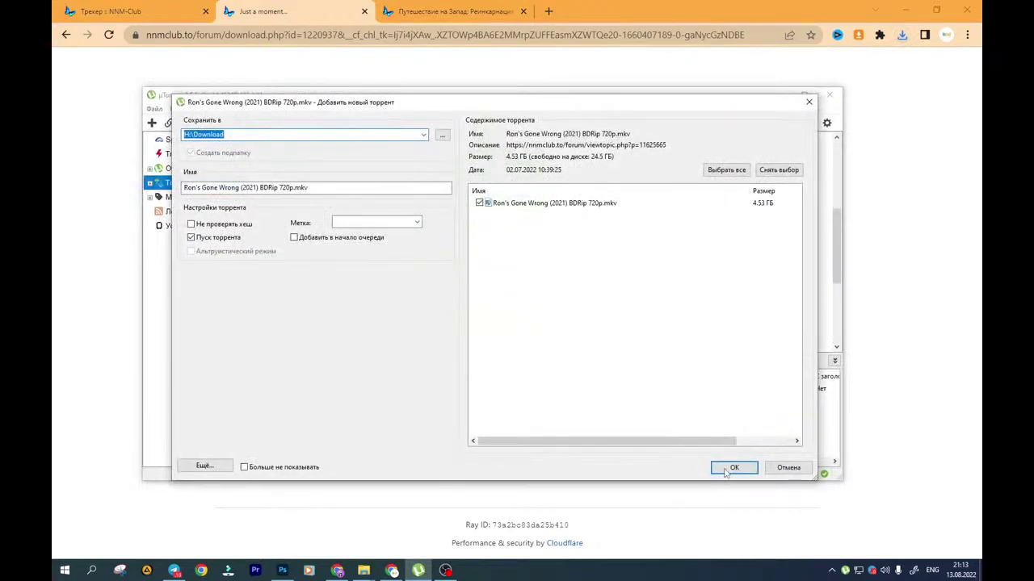
pyautogui.click(727, 468)
pyautogui.click(778, 94)
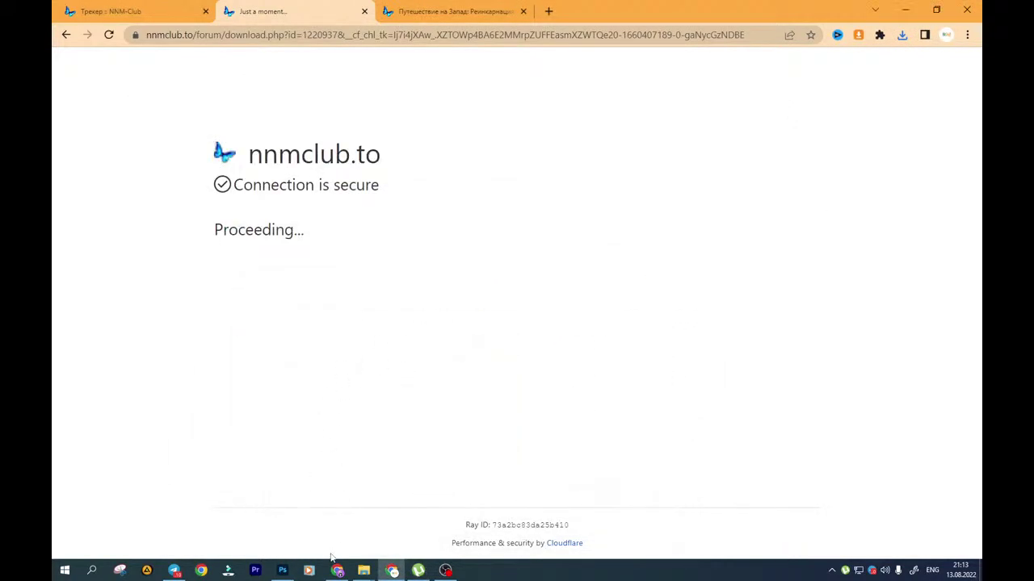
# Return to the Yandex DEAD BY DAYLIGHT skins results in Chrome and open the Yandex home page in a new tab
pyautogui.click(283, 571)
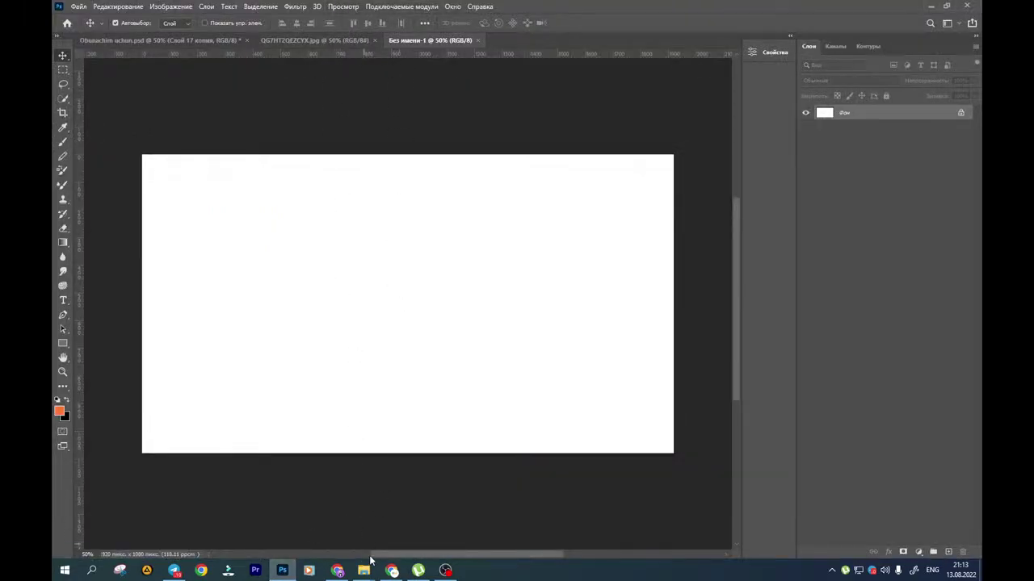
pyautogui.click(391, 571)
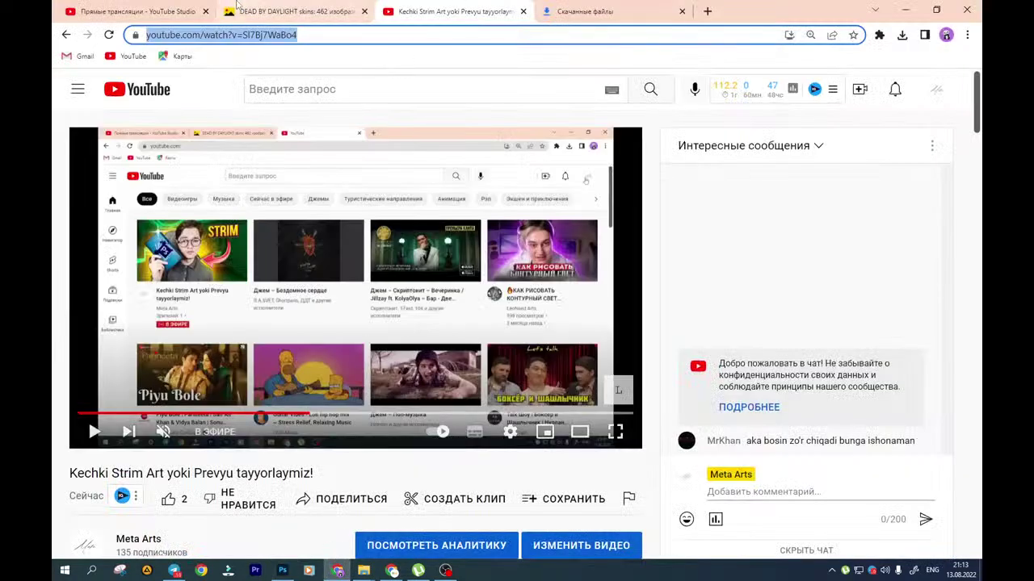
pyautogui.click(274, 11)
pyautogui.click(970, 81)
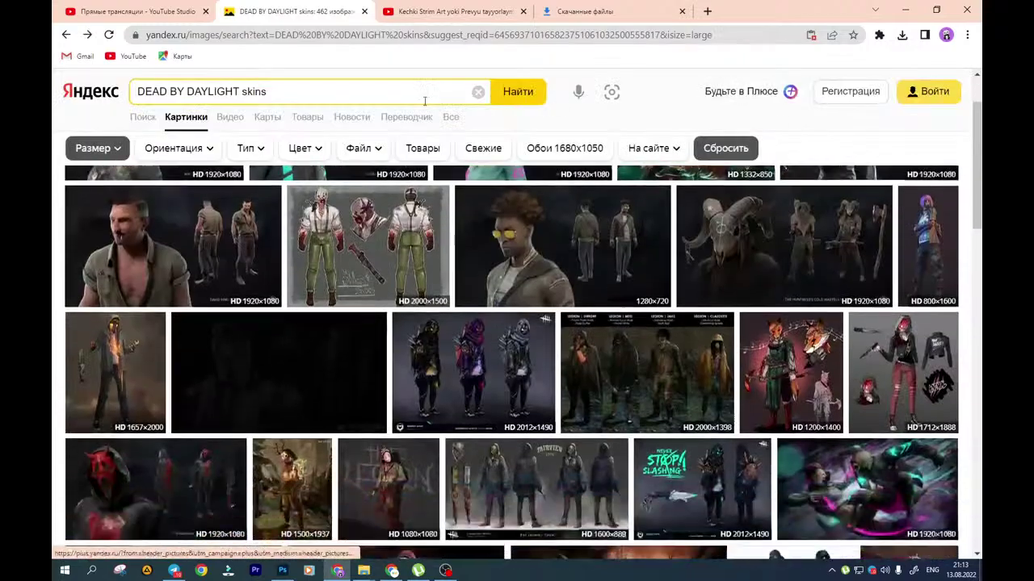
pyautogui.middleClick(81, 97)
pyautogui.click(428, 13)
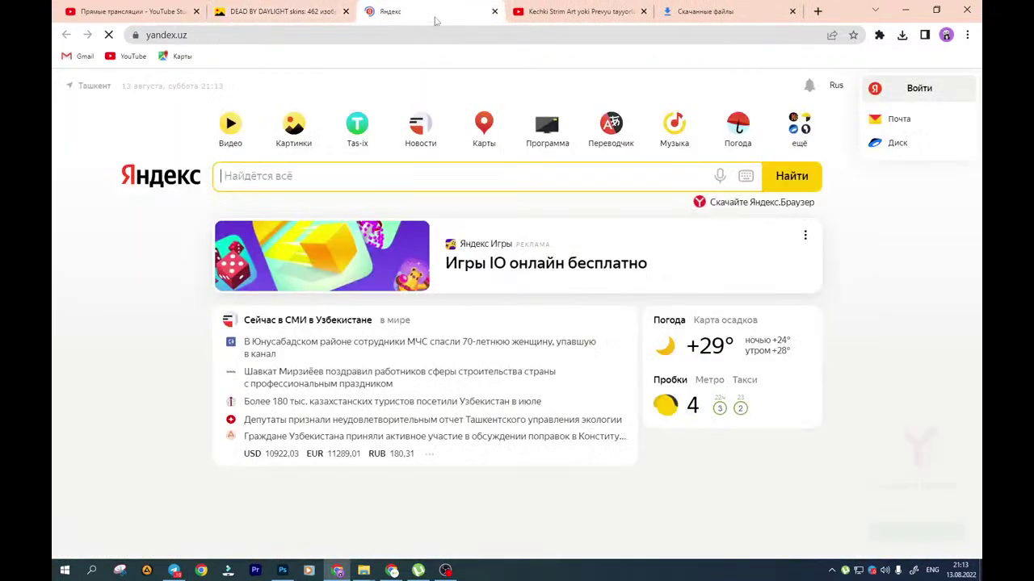
# Search Yandex for the suggested query "forest background"
pyautogui.click(339, 175)
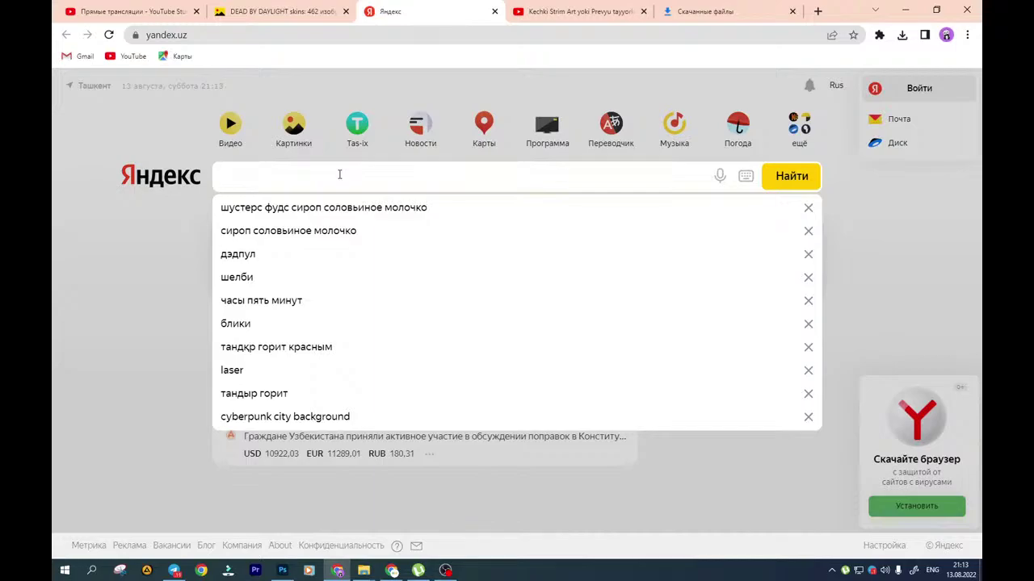
pyautogui.write('x')
pyautogui.press('BackSpace')
pyautogui.write('Forest')
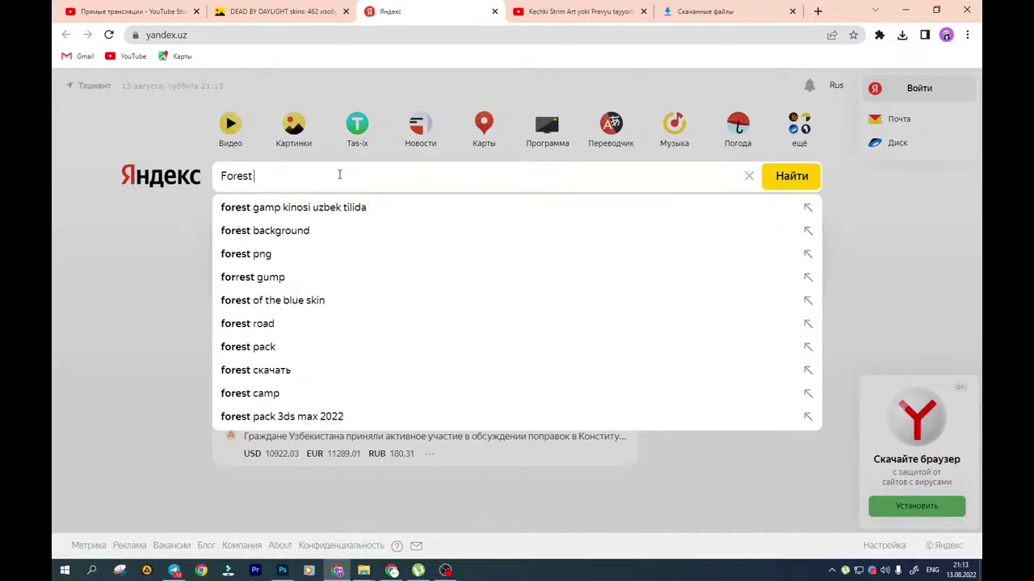
pyautogui.press('Down')
pyautogui.press('Down')
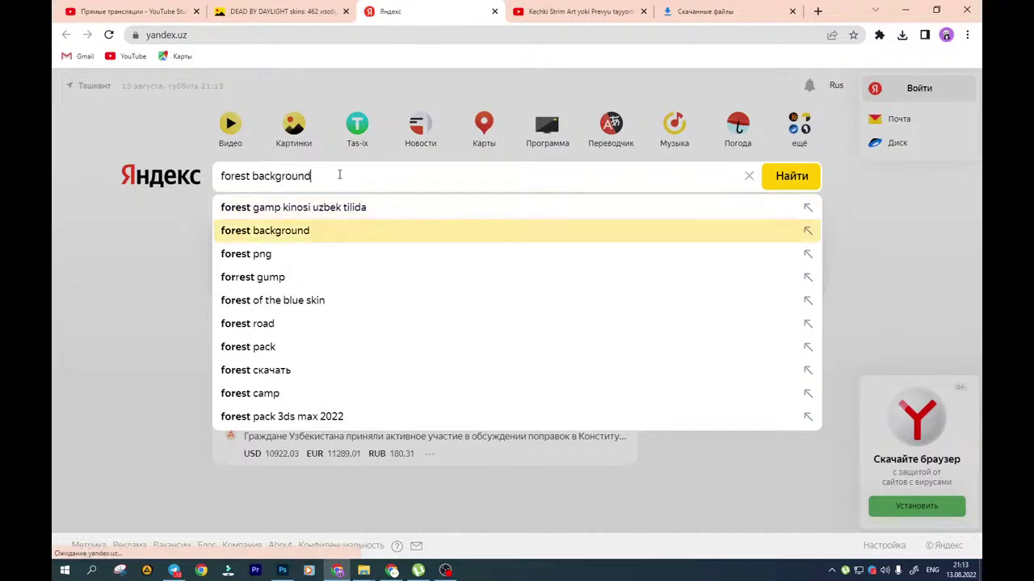
pyautogui.press('Return')
# Show the image results for the forest search and refine the query to "forest dark background"
pyautogui.click(216, 118)
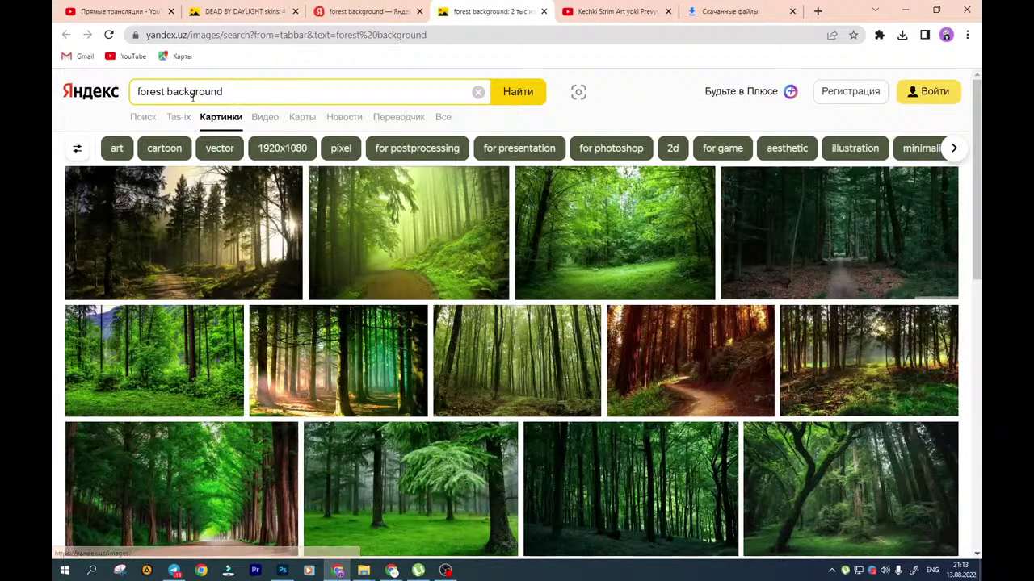
pyautogui.click(165, 91)
pyautogui.write('dar')
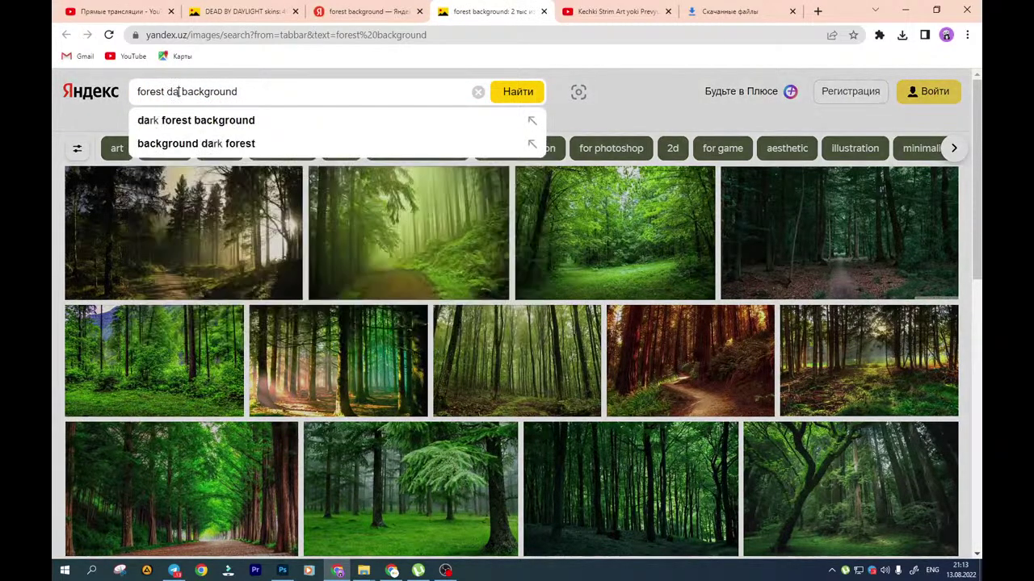
pyautogui.write('k')
pyautogui.press('Return')
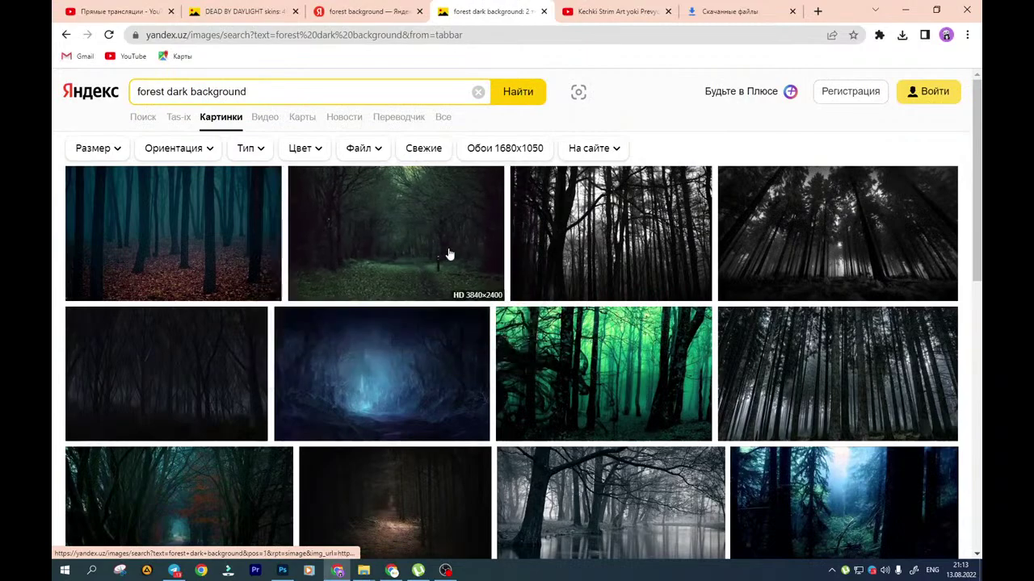
# Find the black-and-white foggy forest picture with the thick trunk and leafy branch, and save it to the desktop as screen-3.jpg
pyautogui.scroll(-2, 412, 270)
pyautogui.scroll(-3, 430, 286)
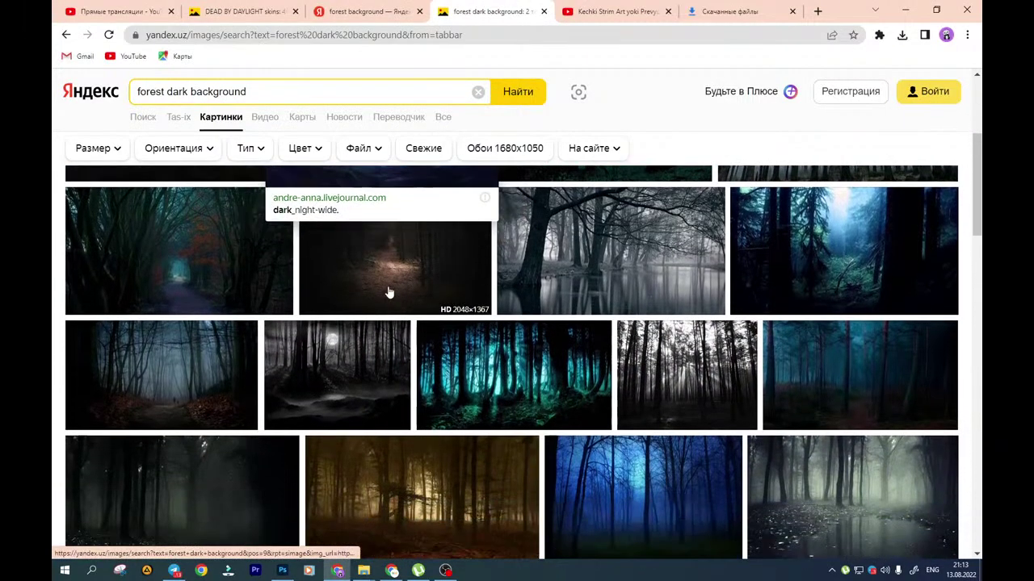
pyautogui.scroll(-2, 390, 293)
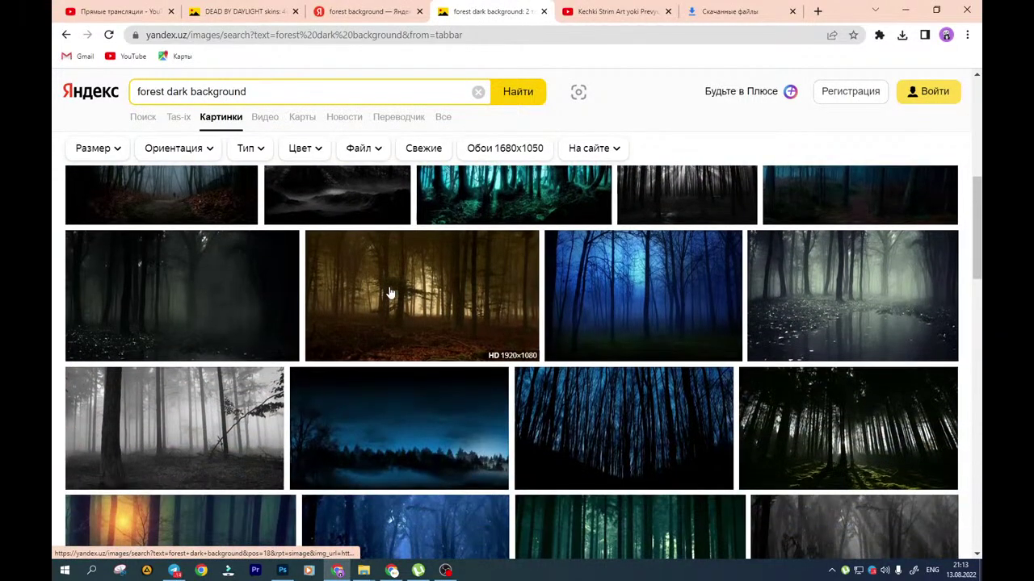
pyautogui.scroll(-2, 389, 292)
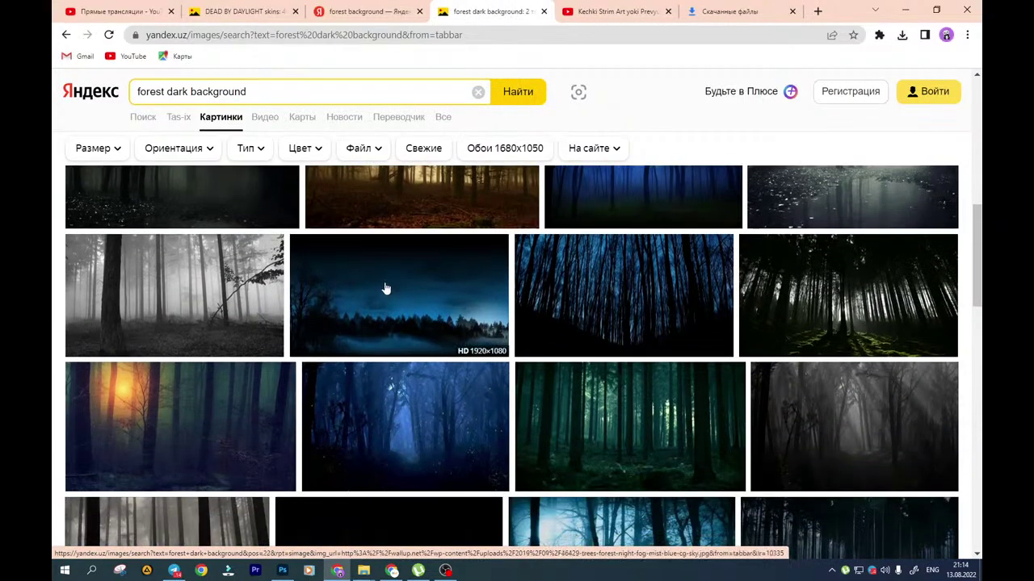
pyautogui.scroll(-1, 371, 292)
pyautogui.click(205, 245)
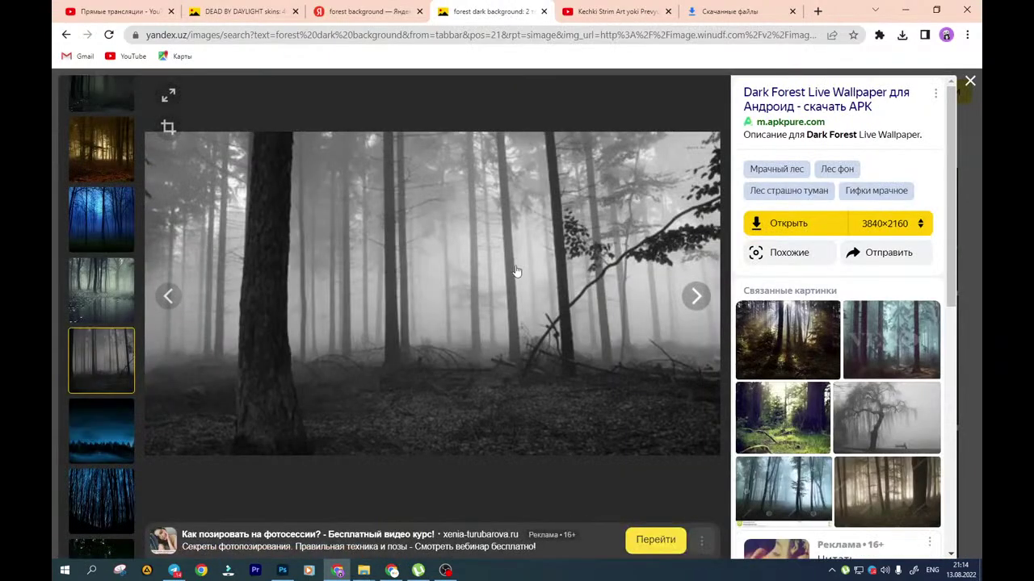
pyautogui.rightClick(517, 271)
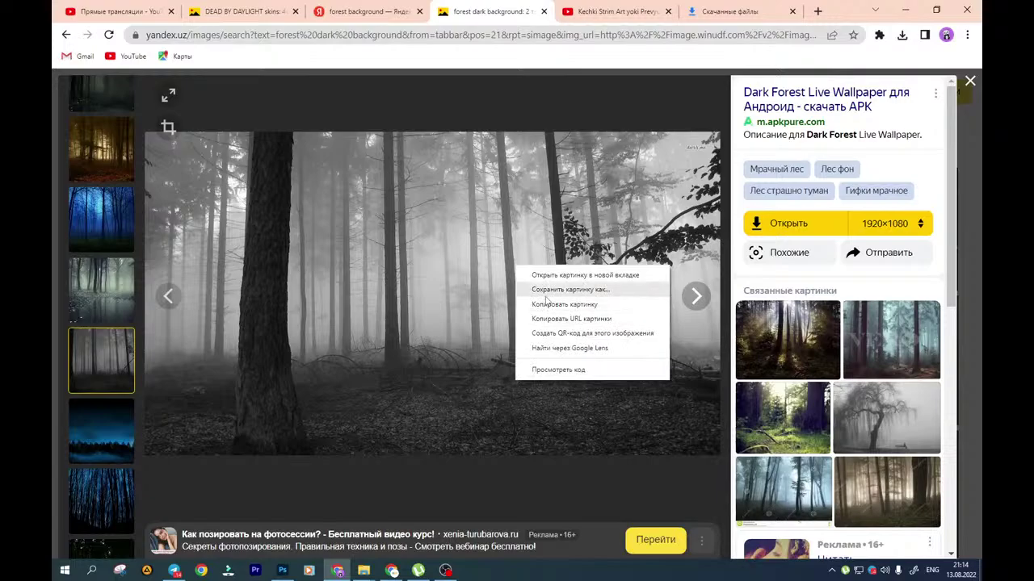
pyautogui.click(546, 289)
pyautogui.click(732, 435)
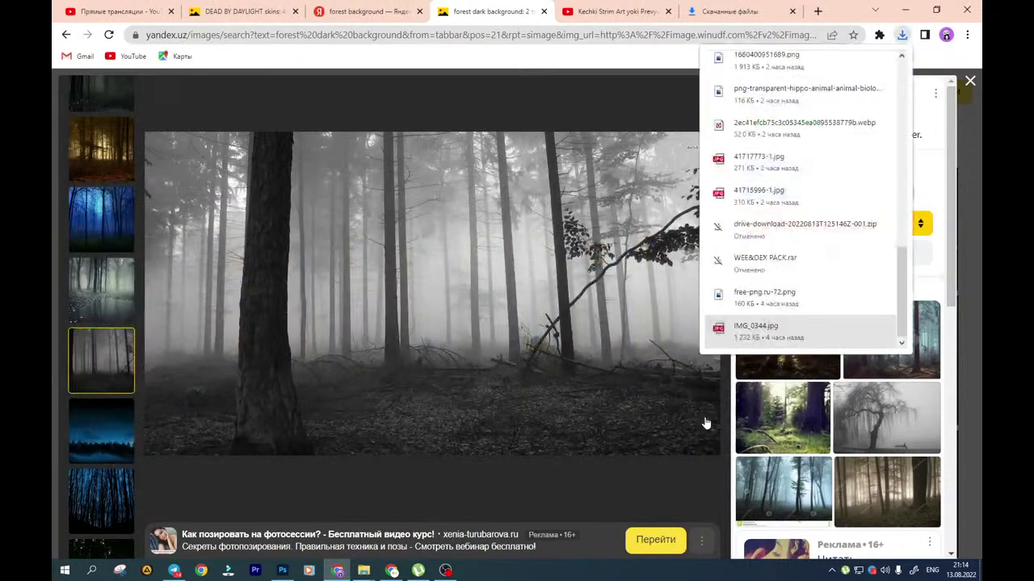
# Place the downloaded screen-3.jpg from its desktop folder into the blank 1920 x 1080 px Photoshop document, filling the canvas
pyautogui.click(966, 35)
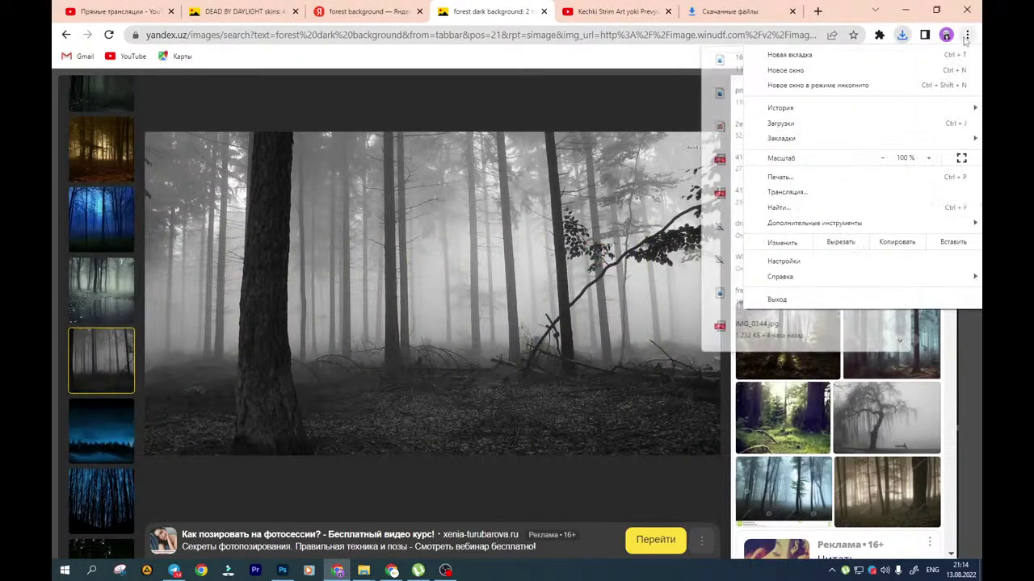
pyautogui.click(799, 122)
pyautogui.click(396, 213)
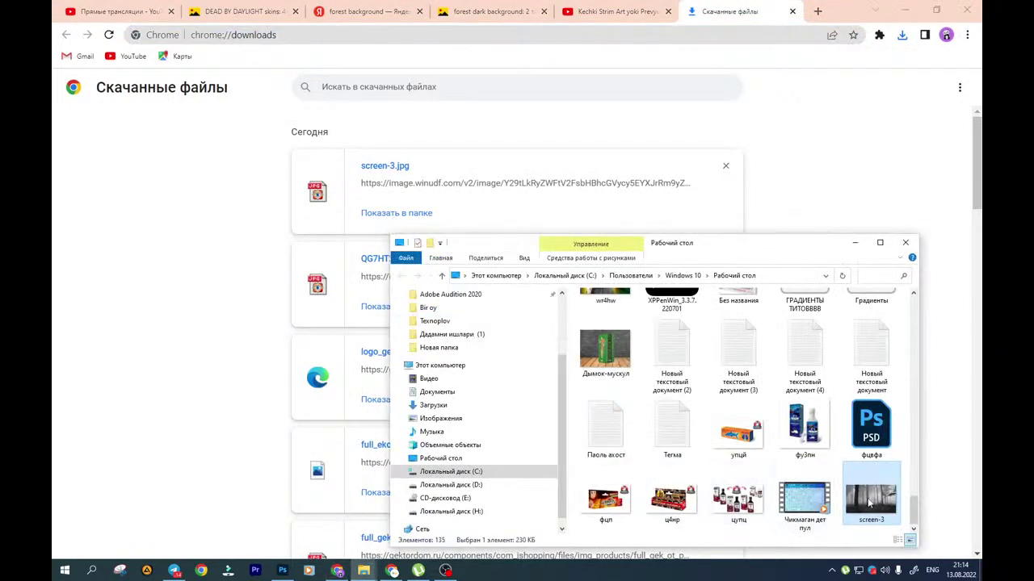
pyautogui.moveTo(280, 571); pyautogui.dragTo(313, 284)
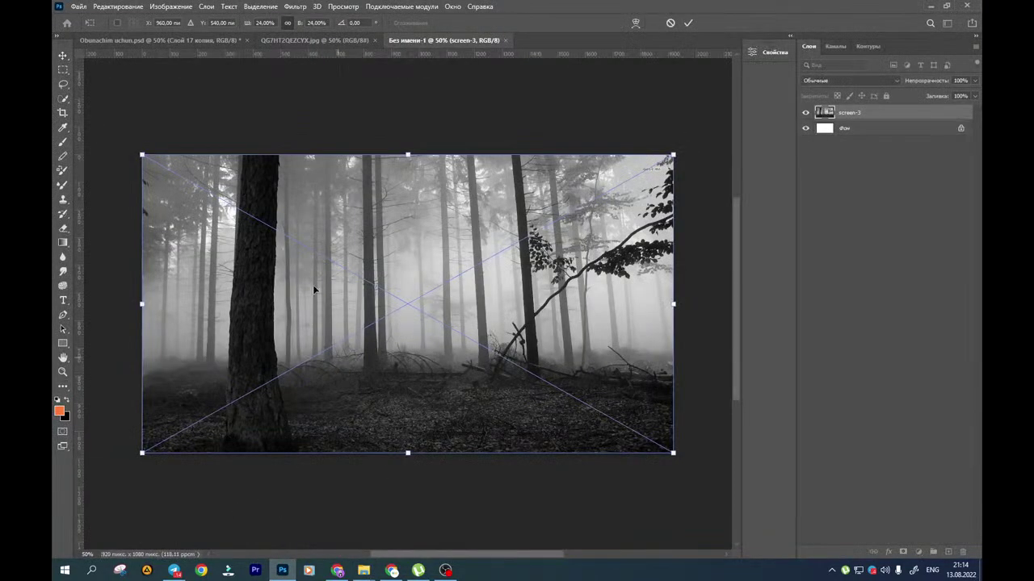
pyautogui.press('Return')
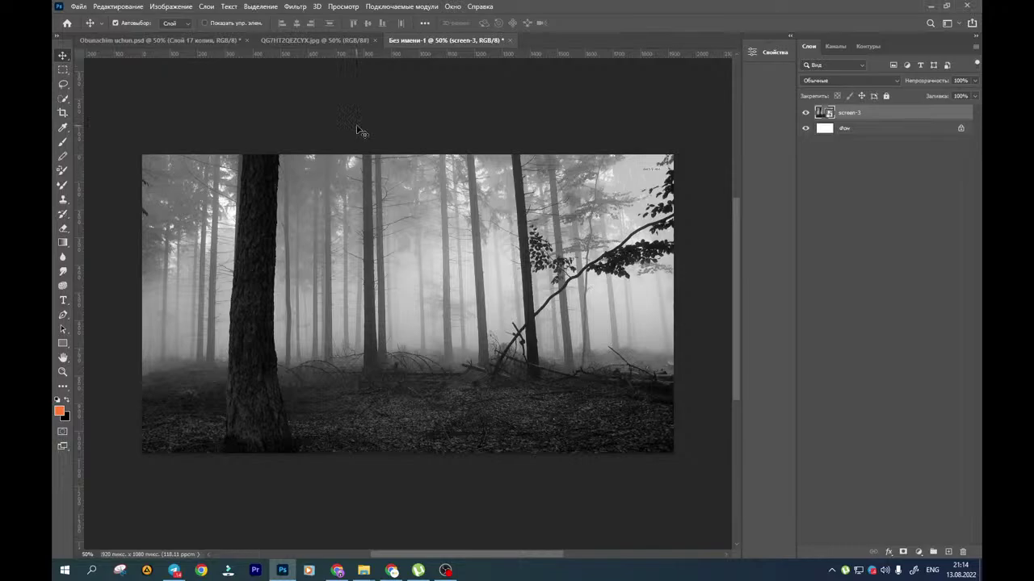
# Check the canvas size of the document containing the forest picture
pyautogui.click(156, 7)
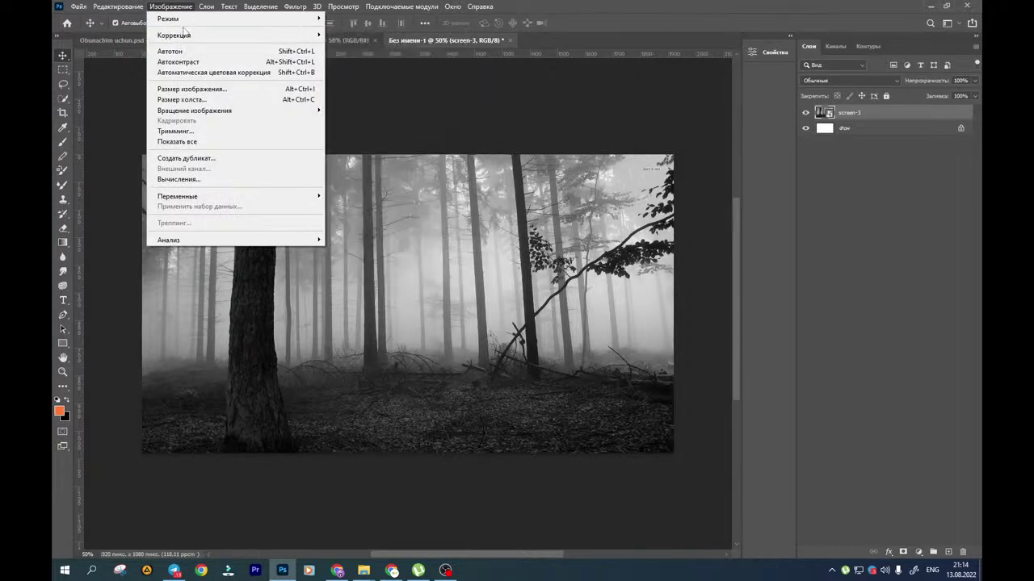
pyautogui.click(180, 99)
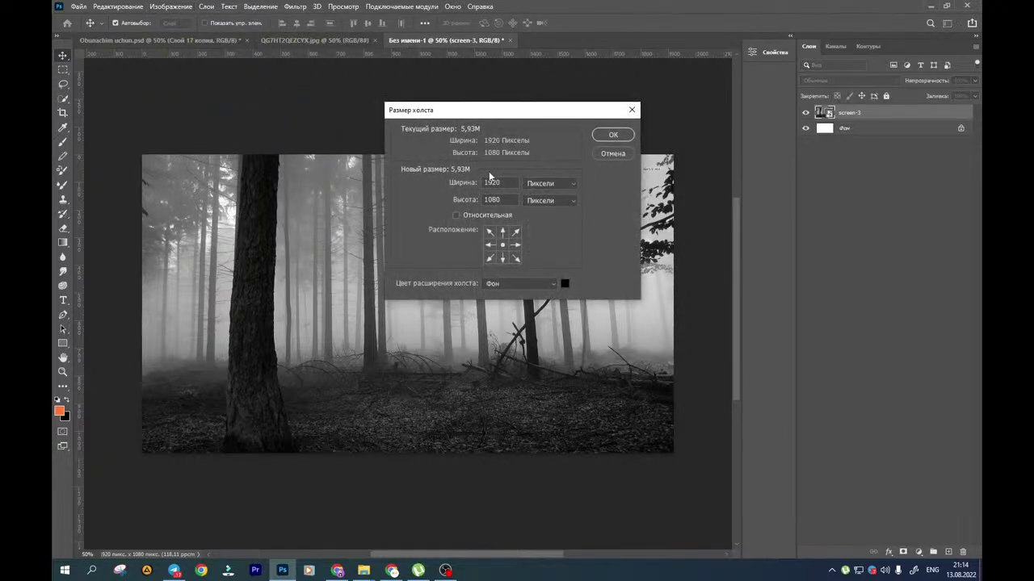
pyautogui.moveTo(487, 185); pyautogui.dragTo(527, 201)
pyautogui.click(599, 138)
pyautogui.moveTo(493, 282)
pyautogui.mouseDown()
pyautogui.moveTo(560, 252)
pyautogui.moveTo(503, 274)
pyautogui.mouseUp()
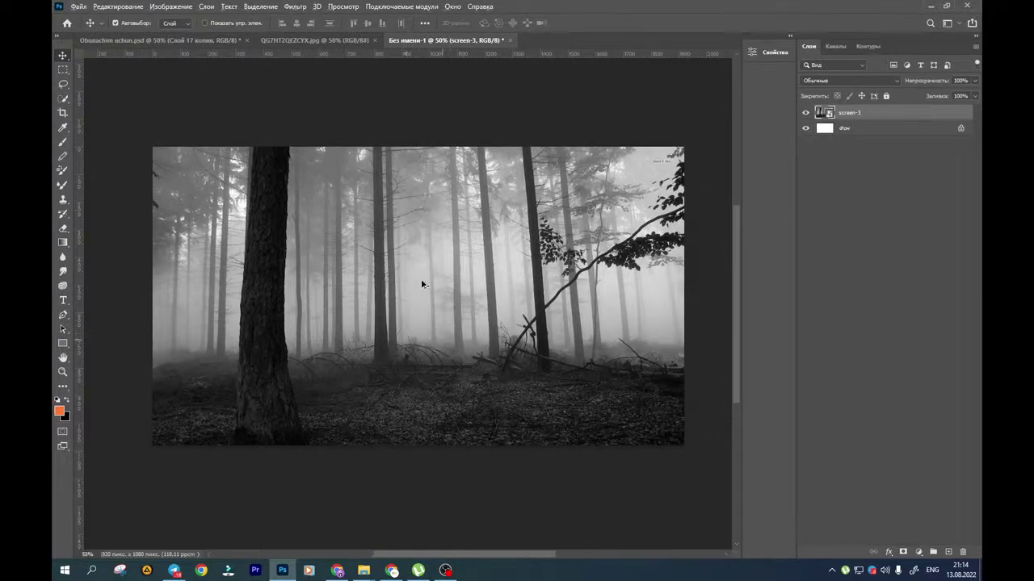
pyautogui.scroll(2, 421, 282)
pyautogui.scroll(-3, 421, 283)
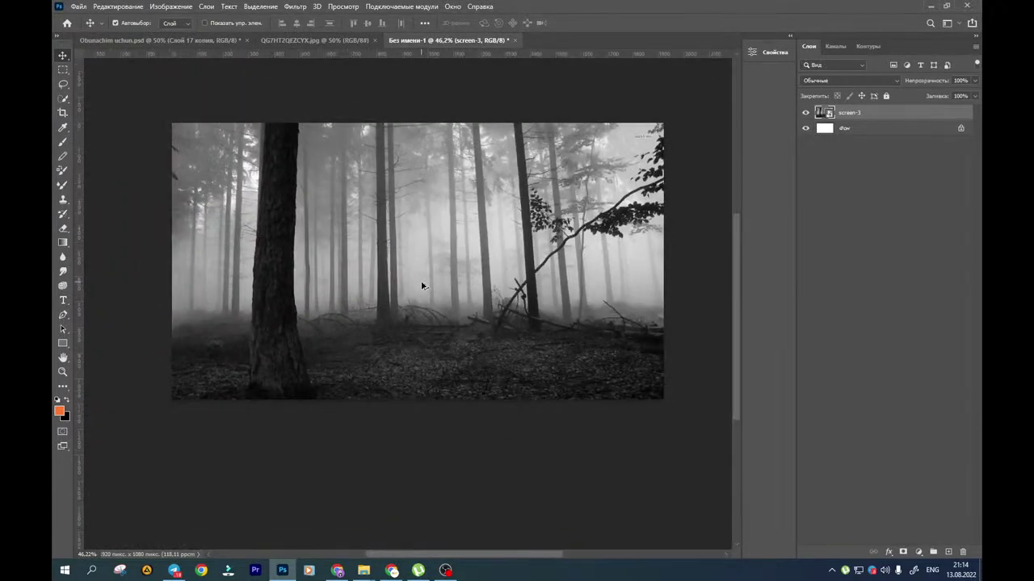
# Add an orange (#f9793b) solid color fill layer above the forest picture and set its blend mode to Multiply
pyautogui.moveTo(436, 267); pyautogui.dragTo(419, 320)
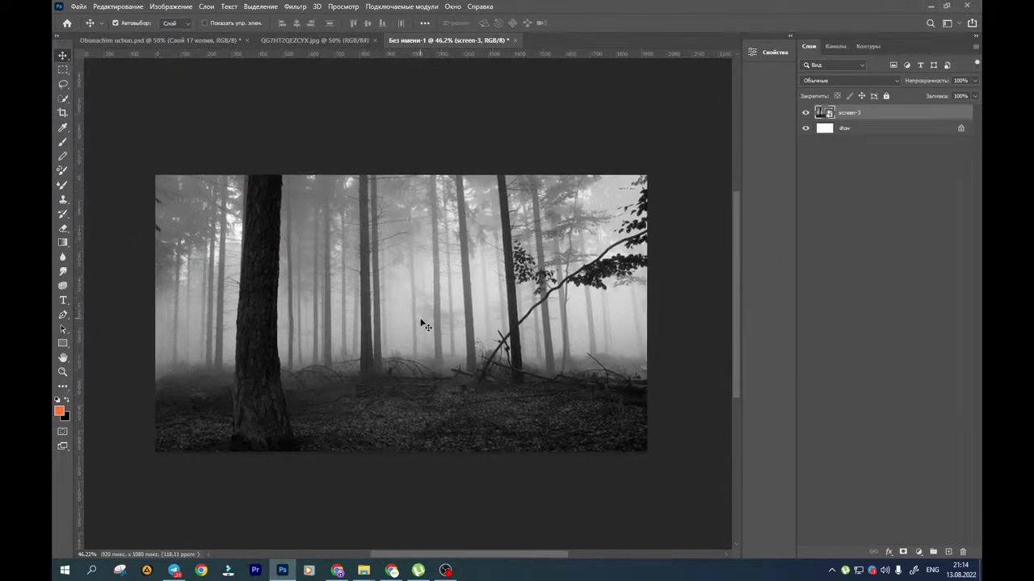
pyautogui.click(917, 552)
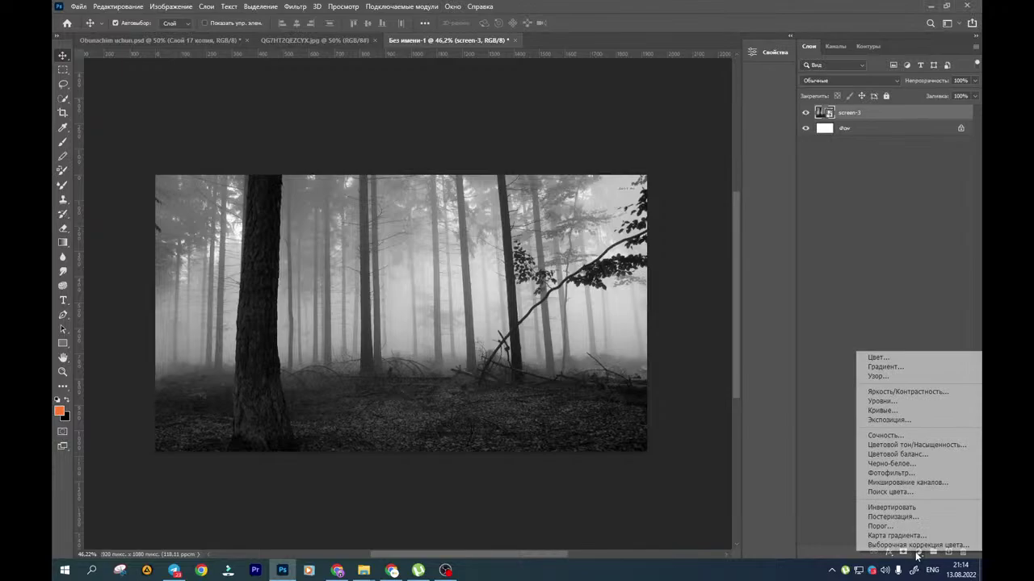
pyautogui.click(880, 356)
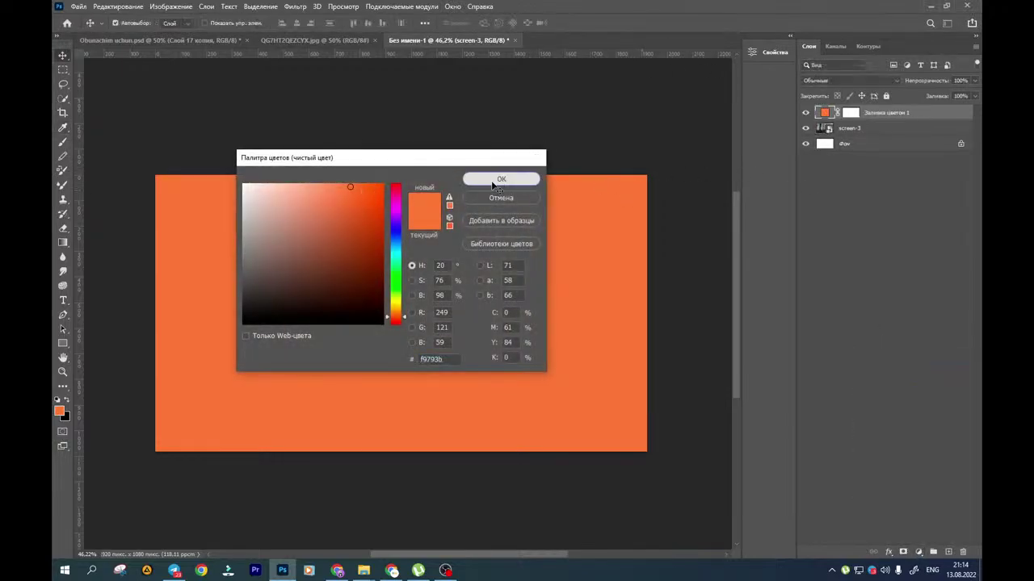
pyautogui.click(500, 179)
pyautogui.click(848, 81)
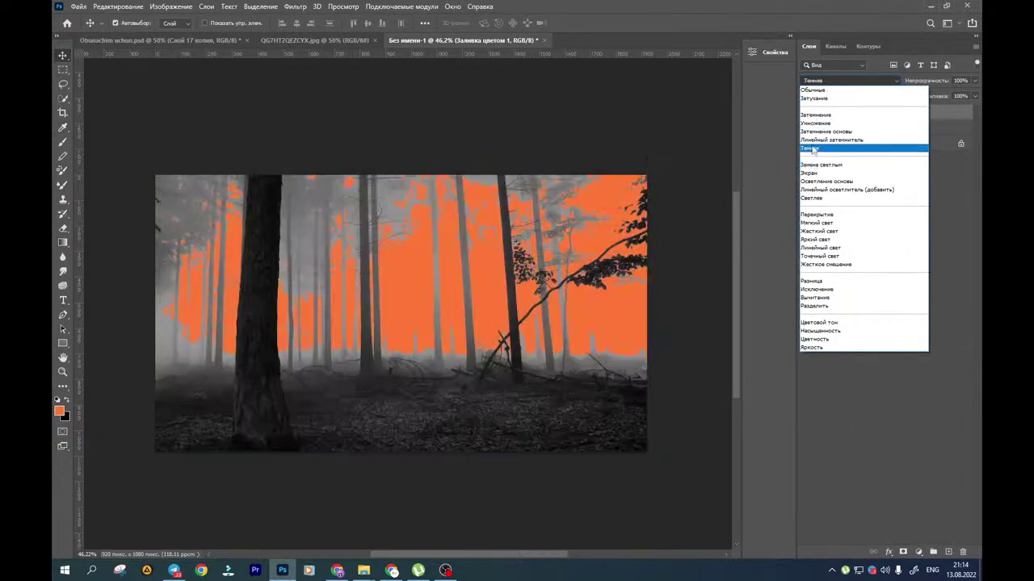
pyautogui.click(815, 123)
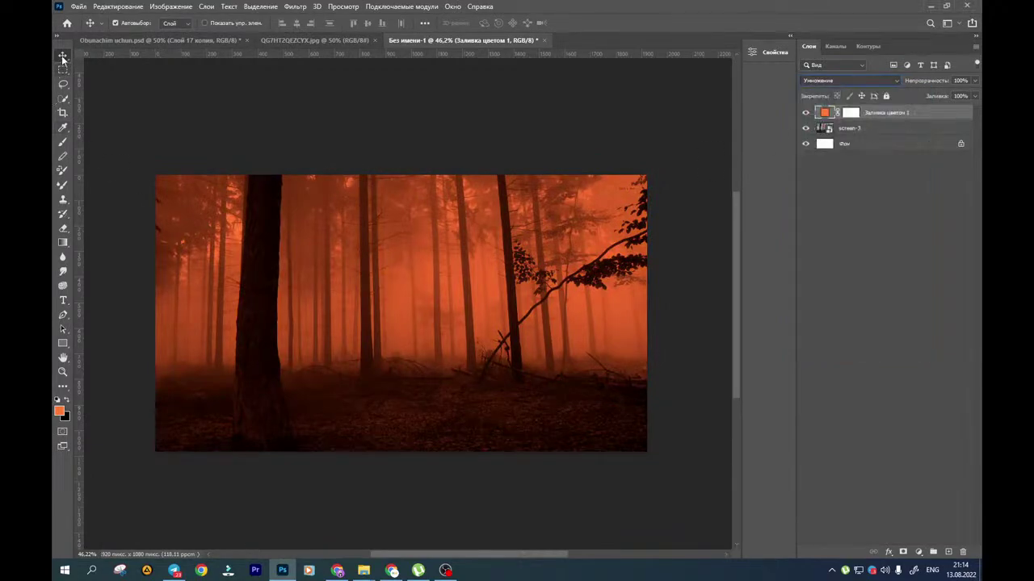
pyautogui.moveTo(348, 283); pyautogui.dragTo(354, 267)
pyautogui.scroll(1, 373, 279)
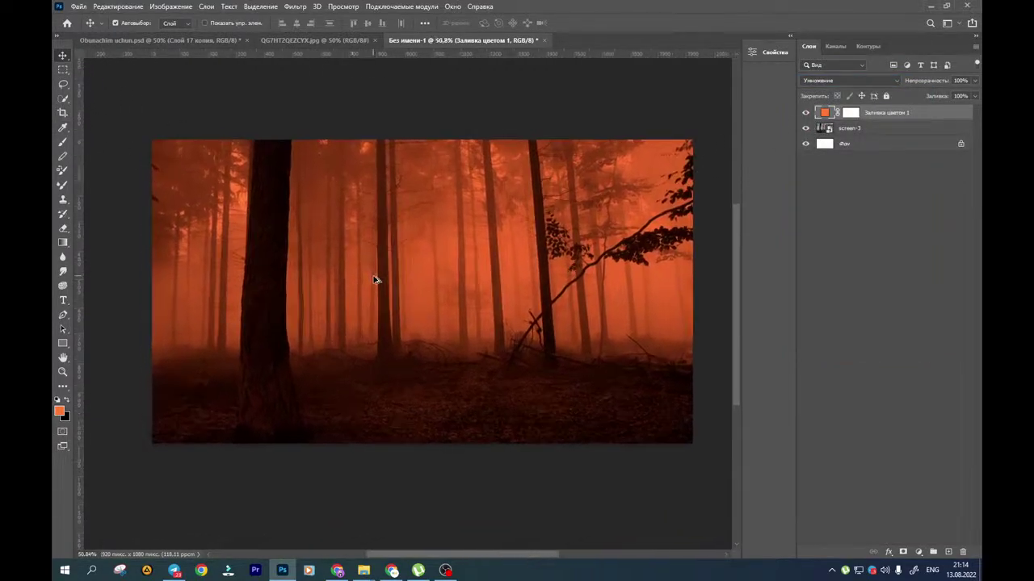
pyautogui.moveTo(470, 309); pyautogui.dragTo(441, 310)
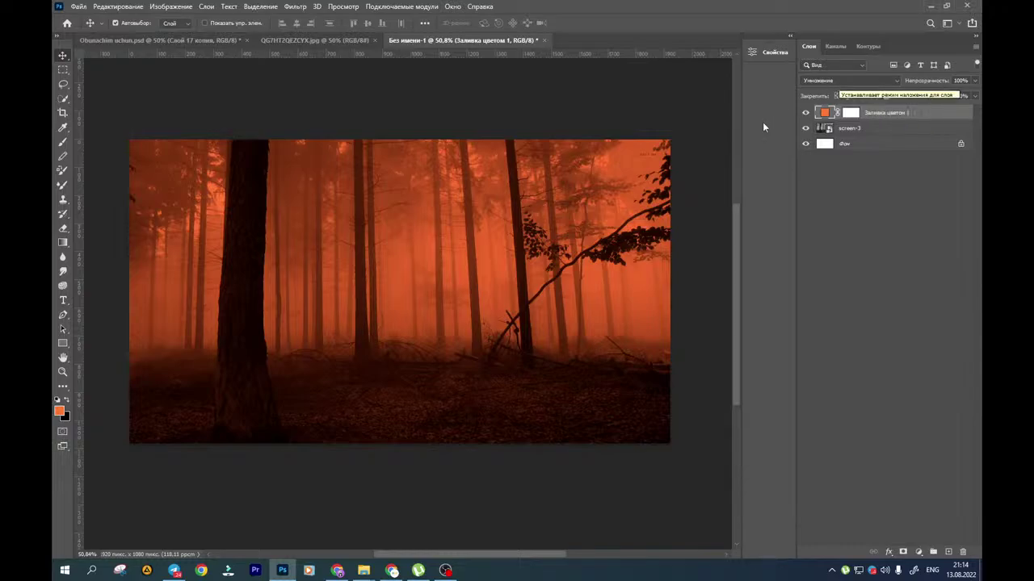
# Try a dark red (#71110e) as the color of the solid fill layer
pyautogui.doubleClick(824, 112)
pyautogui.moveTo(396, 159); pyautogui.dragTo(784, 84)
pyautogui.moveTo(782, 123); pyautogui.dragTo(789, 257)
pyautogui.click(759, 201)
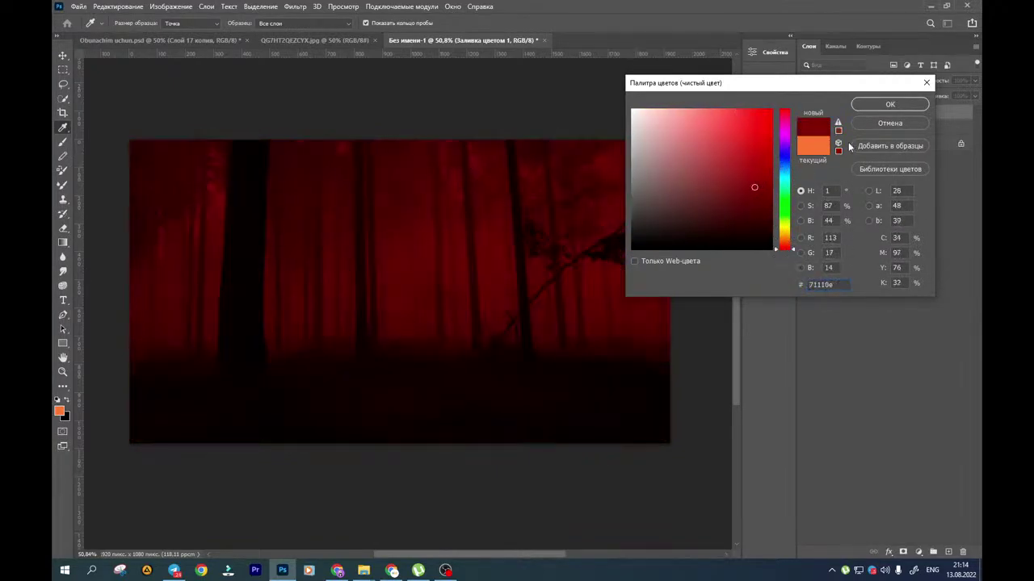
pyautogui.click(873, 126)
pyautogui.moveTo(351, 257); pyautogui.dragTo(400, 251)
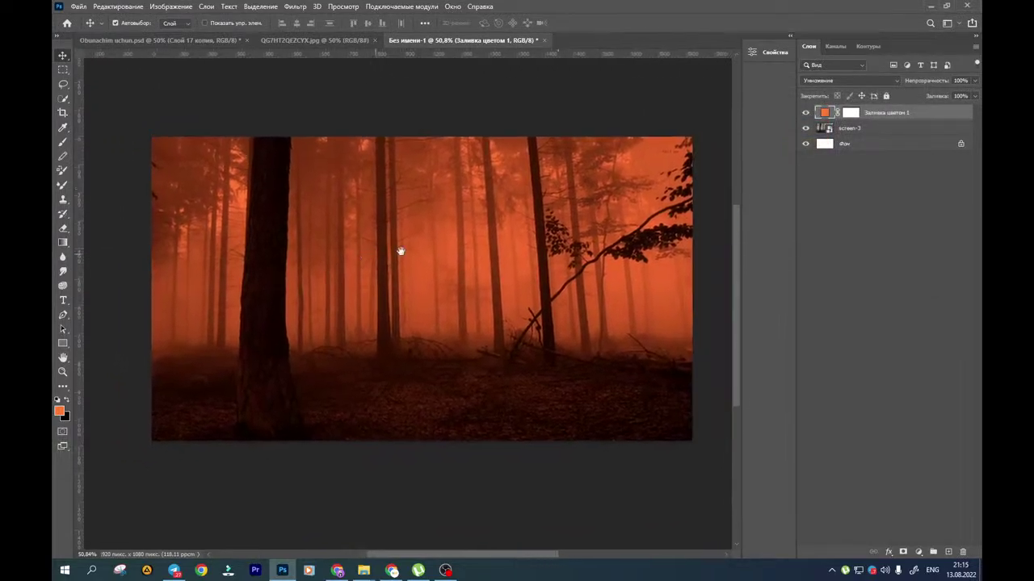
# Apply the Camera Raw filter to the screen-3 forest layer with the Effects vignetting set to -100
pyautogui.click(851, 129)
pyautogui.click(295, 6)
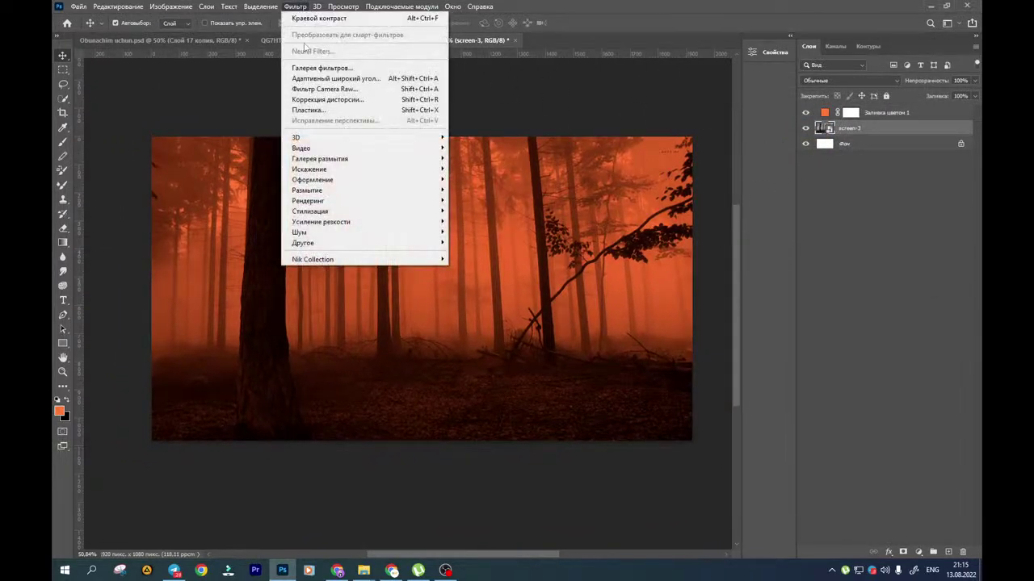
pyautogui.click(314, 91)
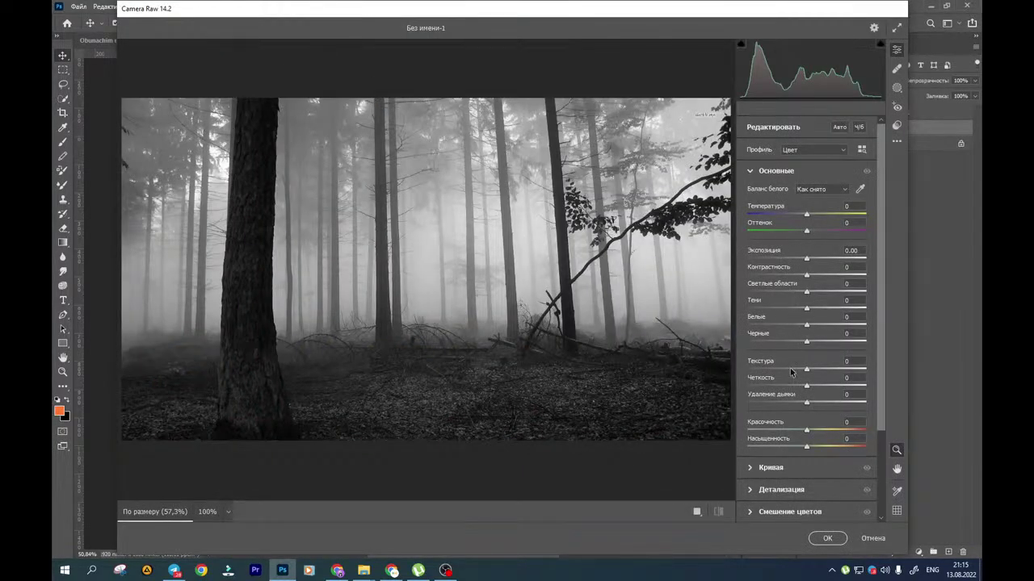
pyautogui.scroll(-3, 791, 375)
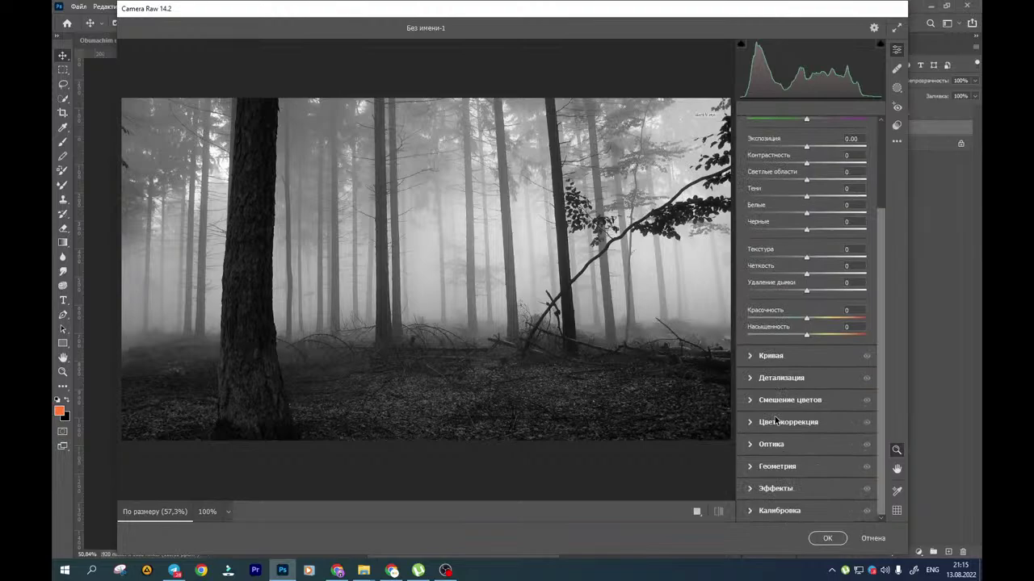
pyautogui.click(750, 377)
pyautogui.click(750, 339)
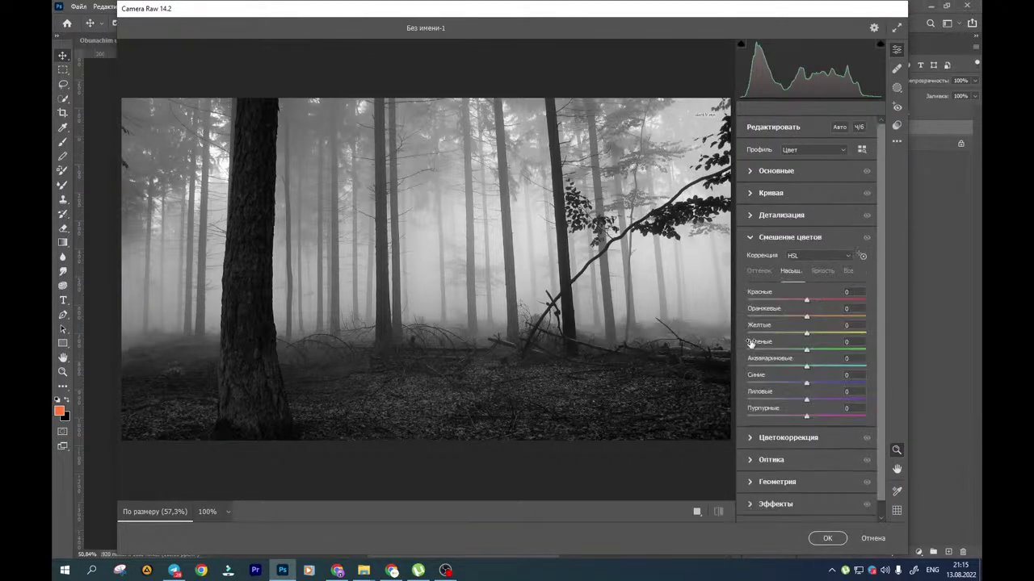
pyautogui.click(750, 436)
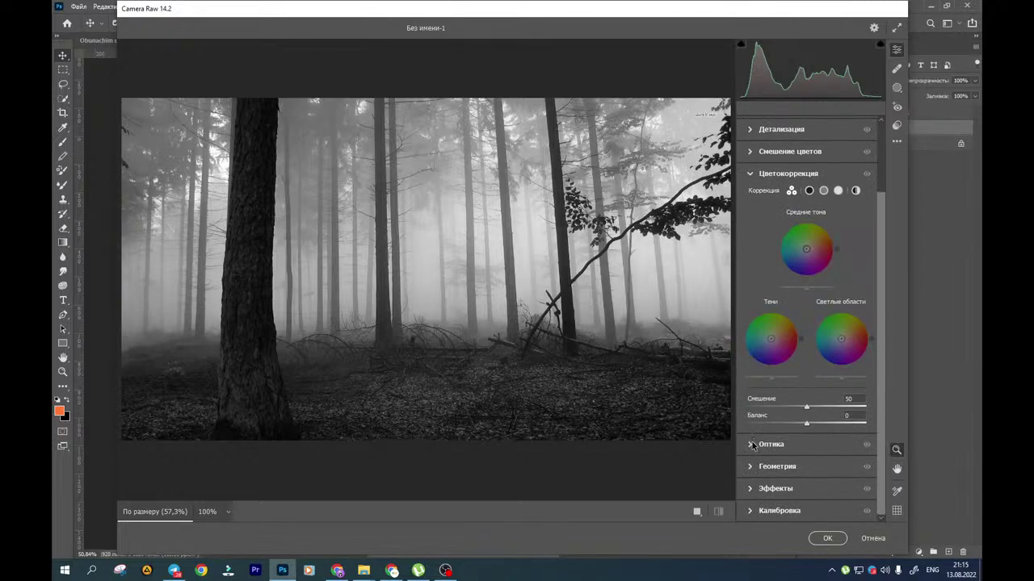
pyautogui.click(751, 447)
pyautogui.scroll(-2, 750, 458)
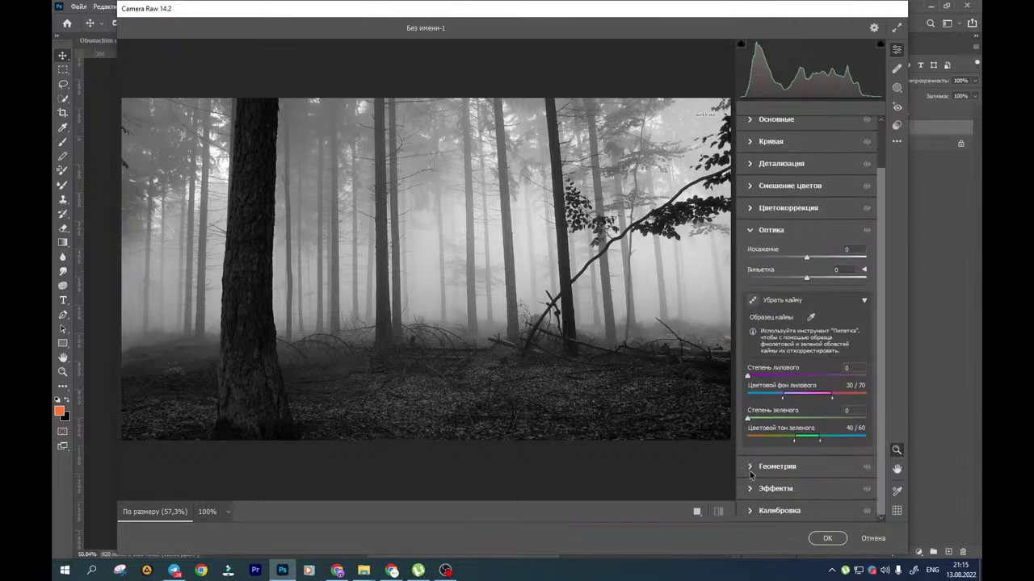
pyautogui.click(750, 469)
pyautogui.click(750, 420)
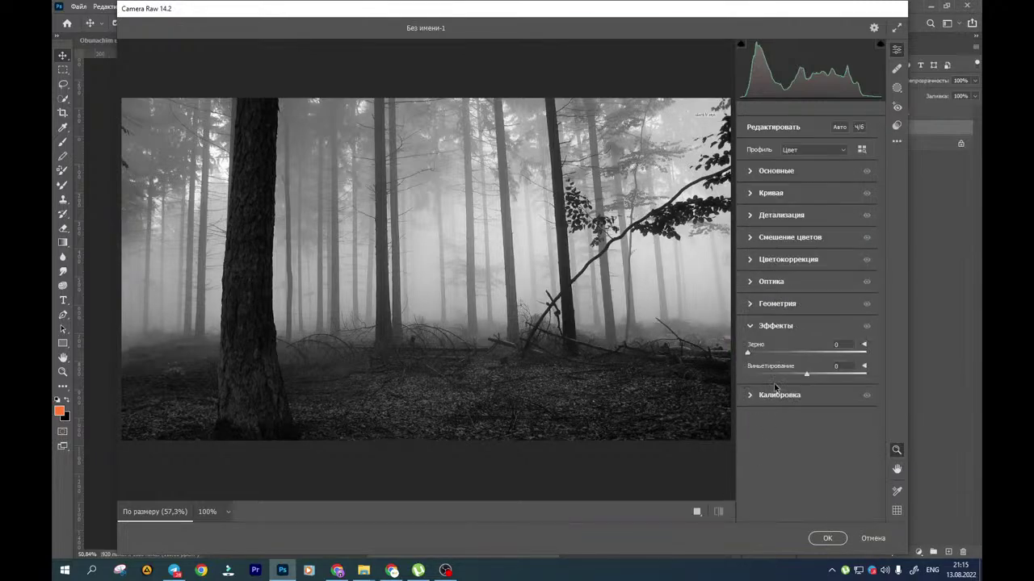
pyautogui.moveTo(805, 376); pyautogui.dragTo(751, 377)
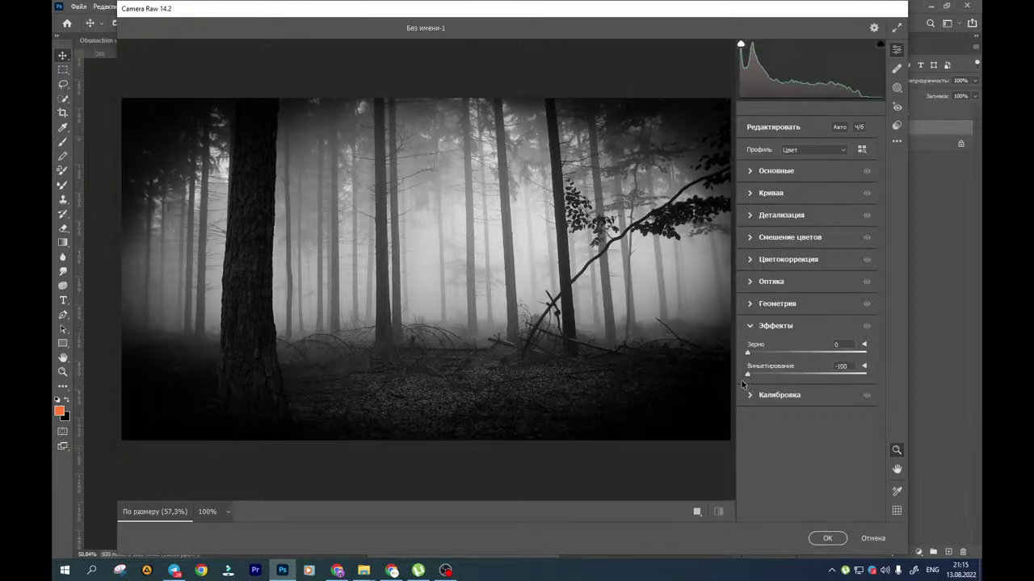
pyautogui.click(817, 537)
pyautogui.moveTo(413, 277); pyautogui.dragTo(433, 295)
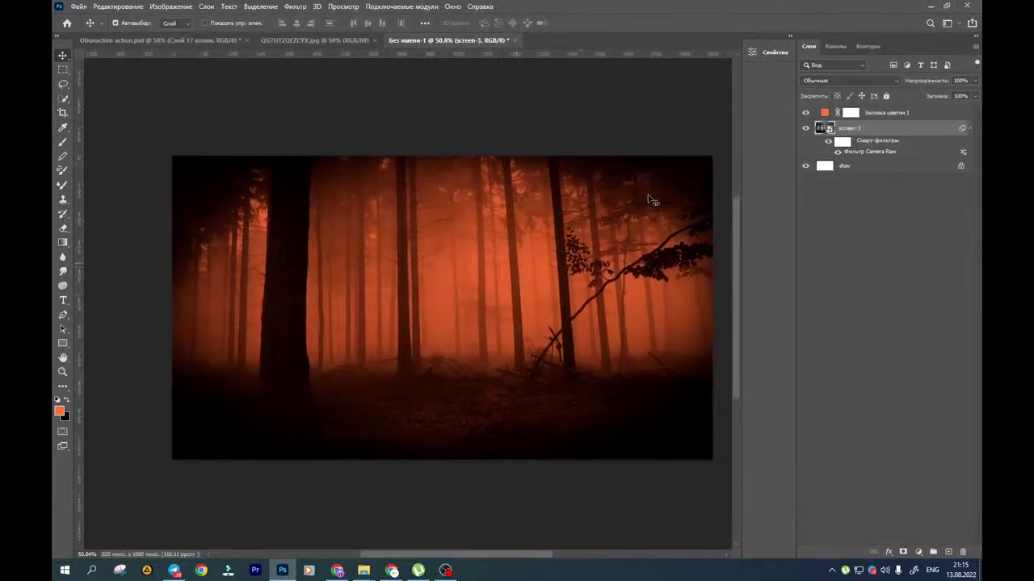
# Check the Camera Raw smart filter's settings, try deleting it, and undo back to the unfiltered forest layer
pyautogui.doubleClick(863, 152)
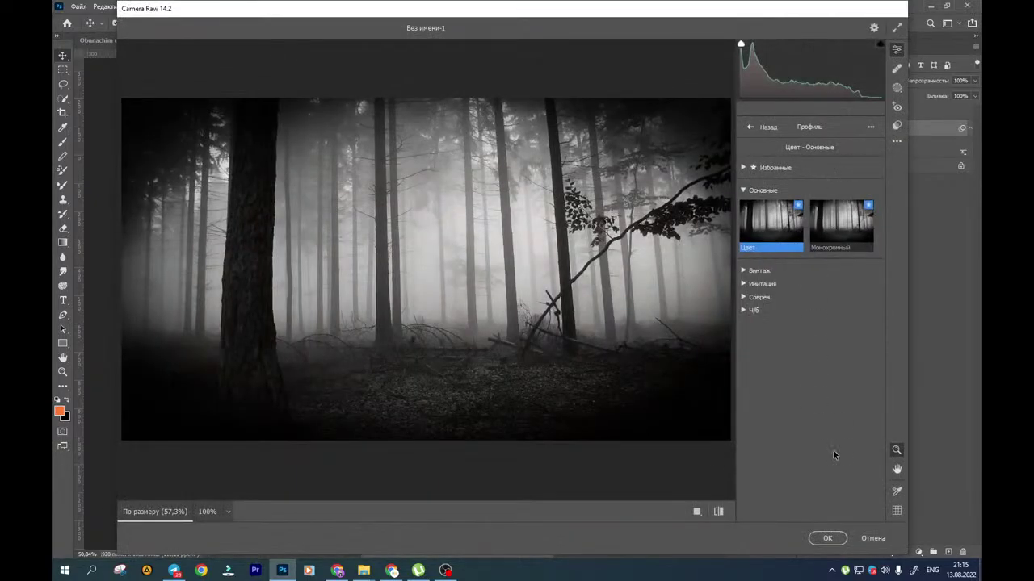
pyautogui.click(873, 537)
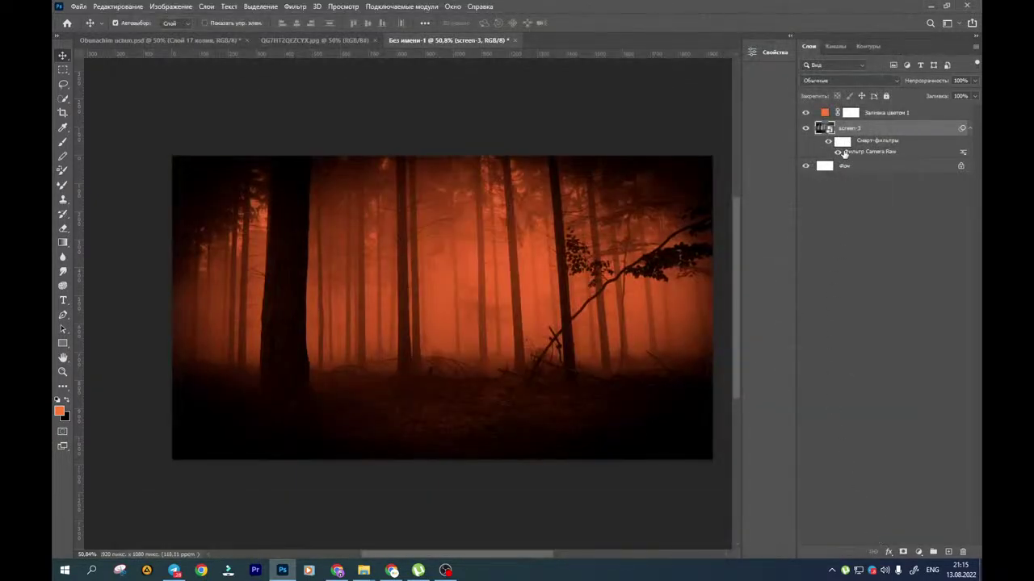
pyautogui.press('Delete')
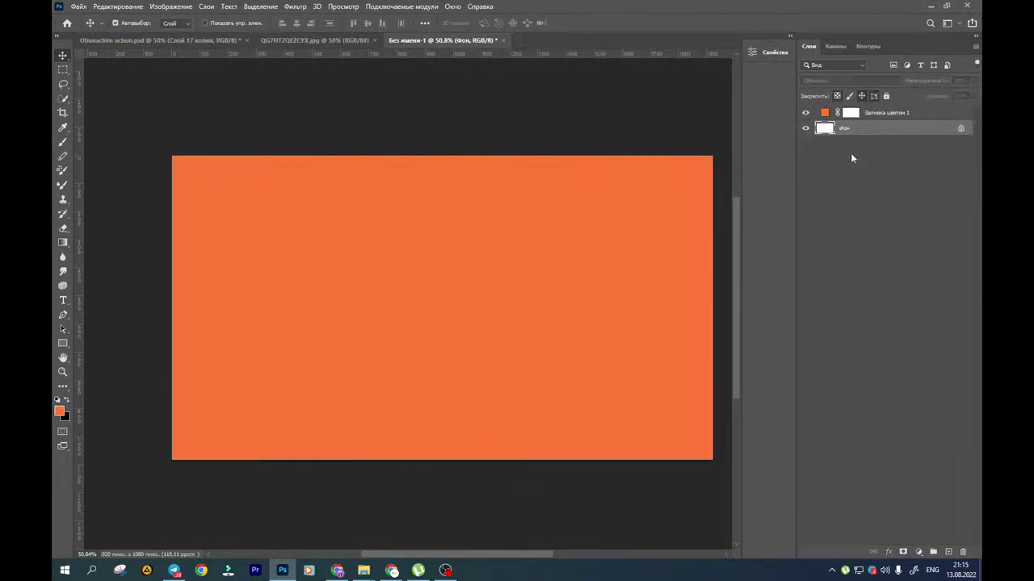
pyautogui.hotkey('ctrl', 'z')
pyautogui.hotkey('ctrl', 'z')
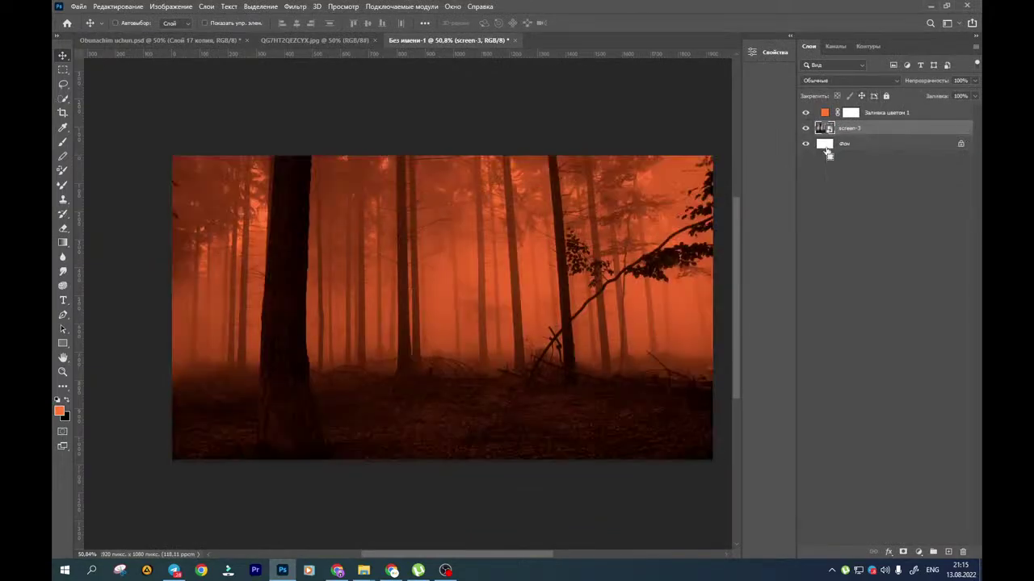
# Apply the Camera Raw filter to the screen-3 forest layer with a mild negative vignetting that slightly darkens the edges
pyautogui.moveTo(466, 232); pyautogui.dragTo(438, 220)
pyautogui.click(294, 7)
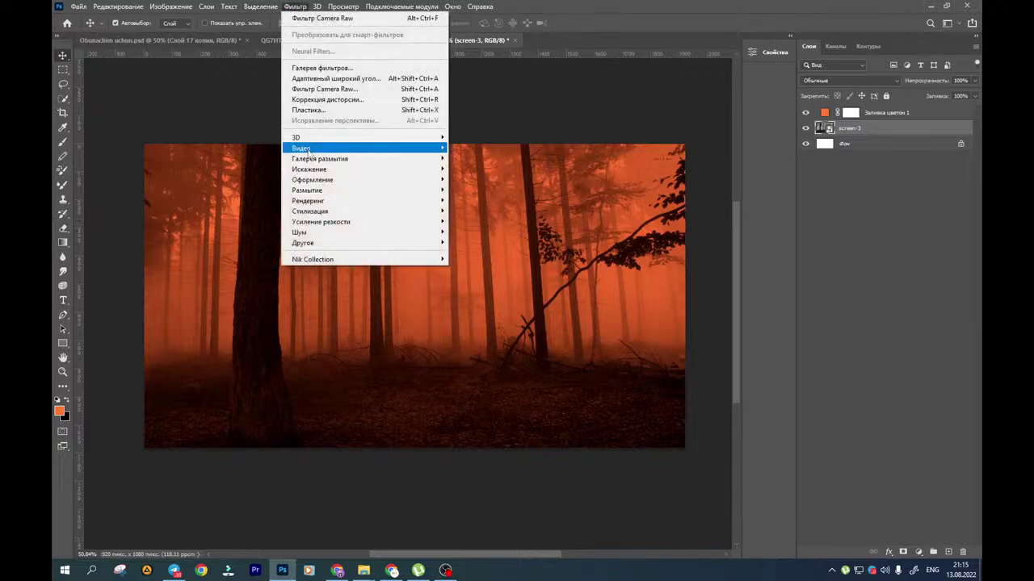
pyautogui.click(323, 90)
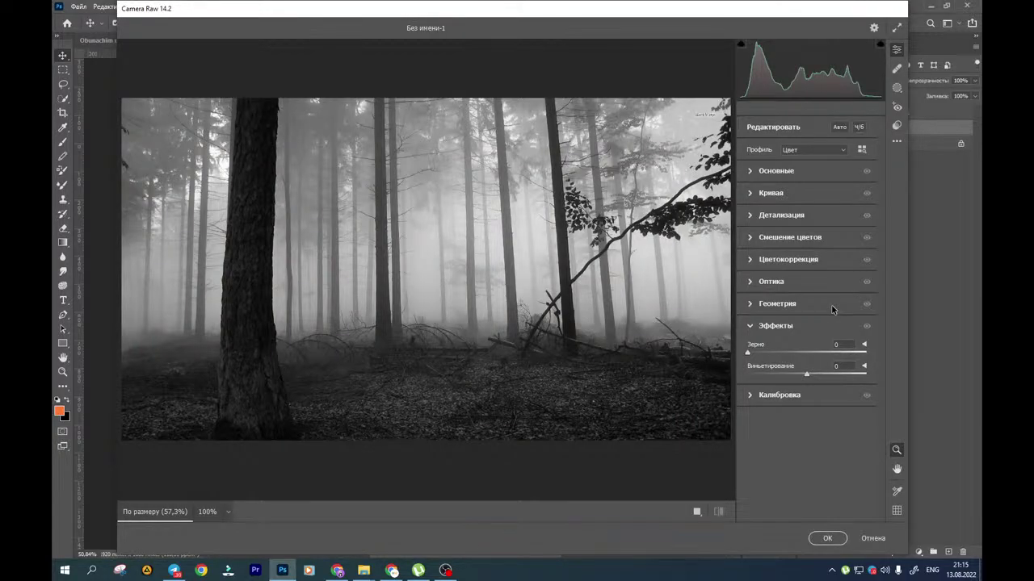
pyautogui.click(750, 327)
pyautogui.click(750, 326)
pyautogui.moveTo(806, 376); pyautogui.dragTo(791, 377)
pyautogui.click(827, 538)
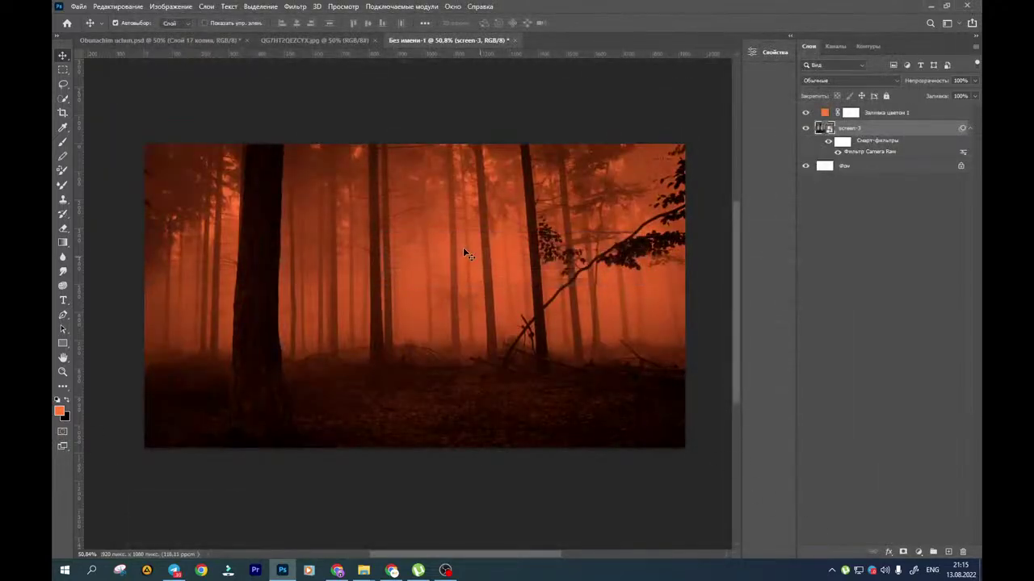
# Close the Obunachim uchun.psd document without saving its changes
pyautogui.click(198, 39)
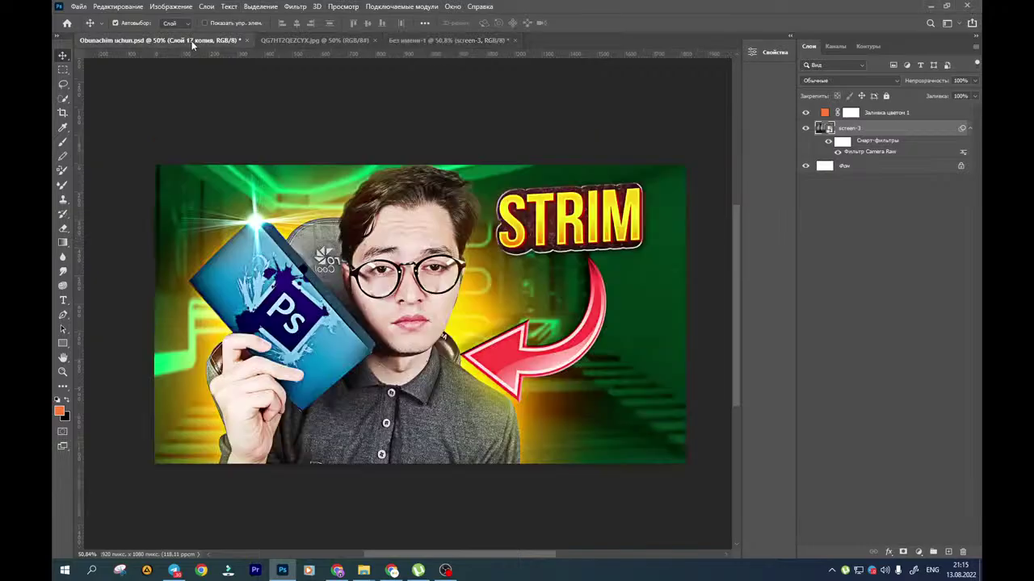
pyautogui.click(248, 40)
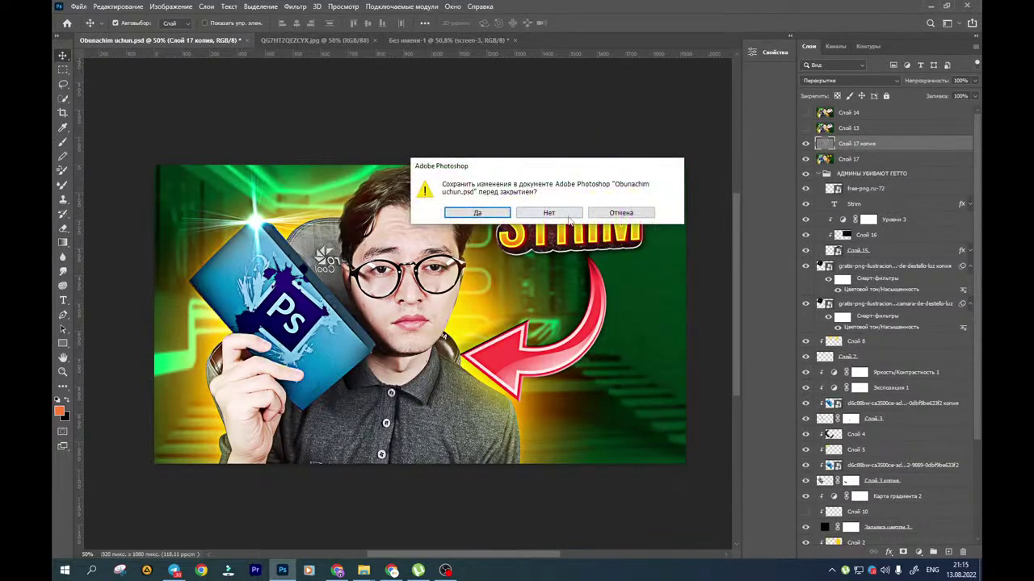
pyautogui.click(565, 215)
# Examine the large Clown figure in QG7HT2QEZCYX.jpg up close at about 100% zoom
pyautogui.click(130, 41)
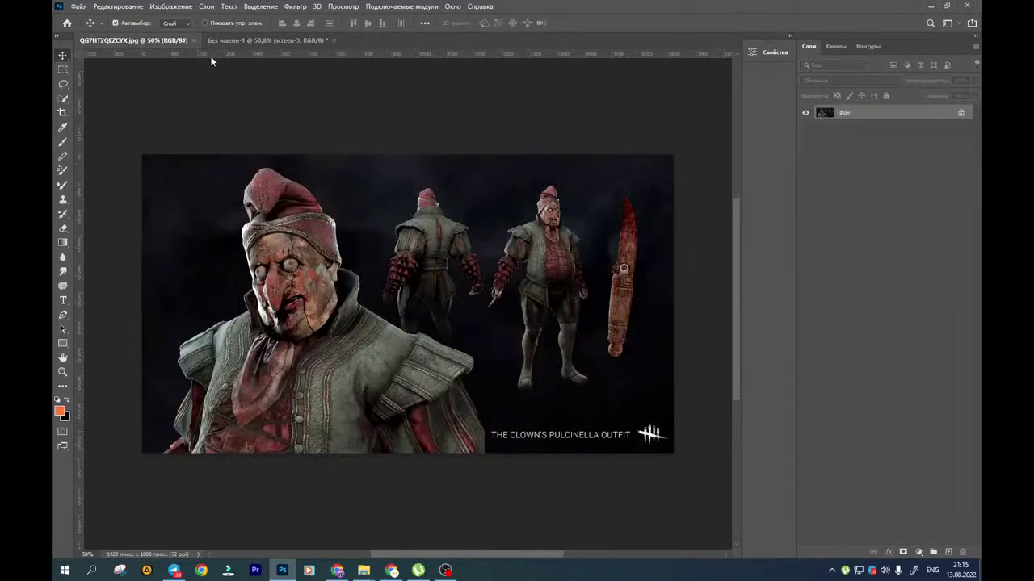
pyautogui.scroll(5, 295, 357)
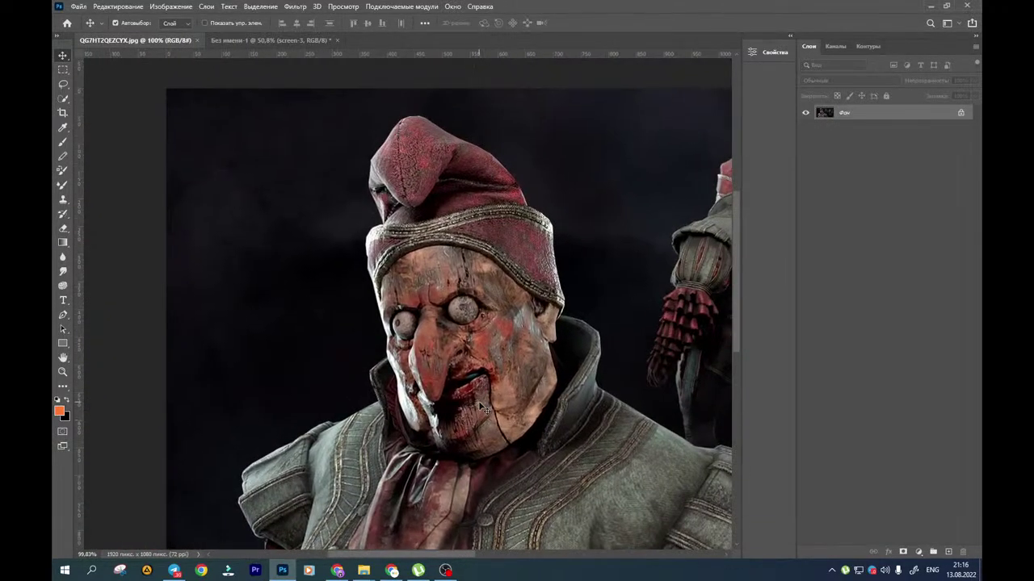
pyautogui.moveTo(569, 432); pyautogui.dragTo(439, 318)
# Switch to Chrome's DEAD BY DAYLIGHT skins image results and preview the Pig's leather outfit picture
pyautogui.click(338, 570)
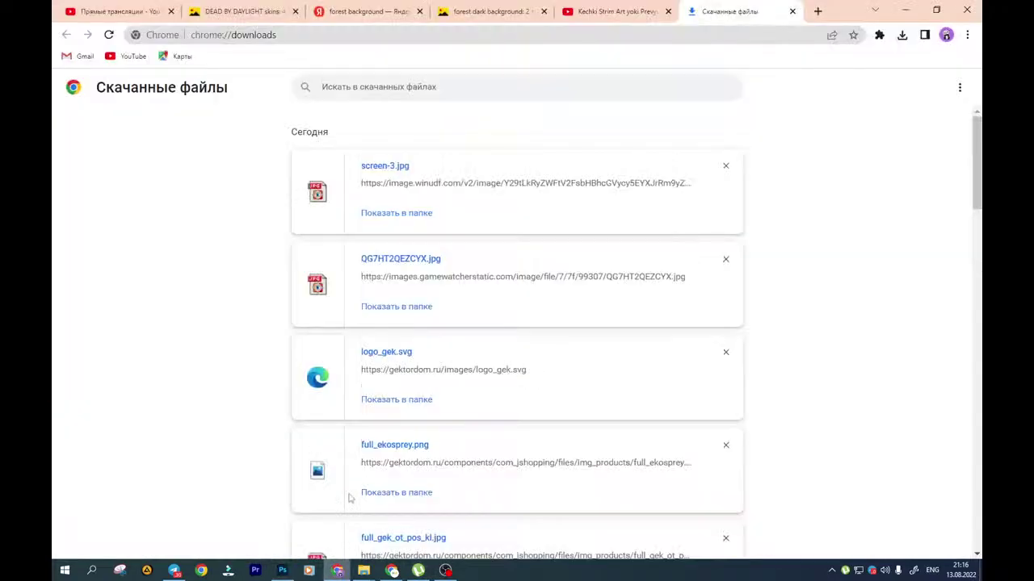
pyautogui.click(489, 11)
pyautogui.click(241, 10)
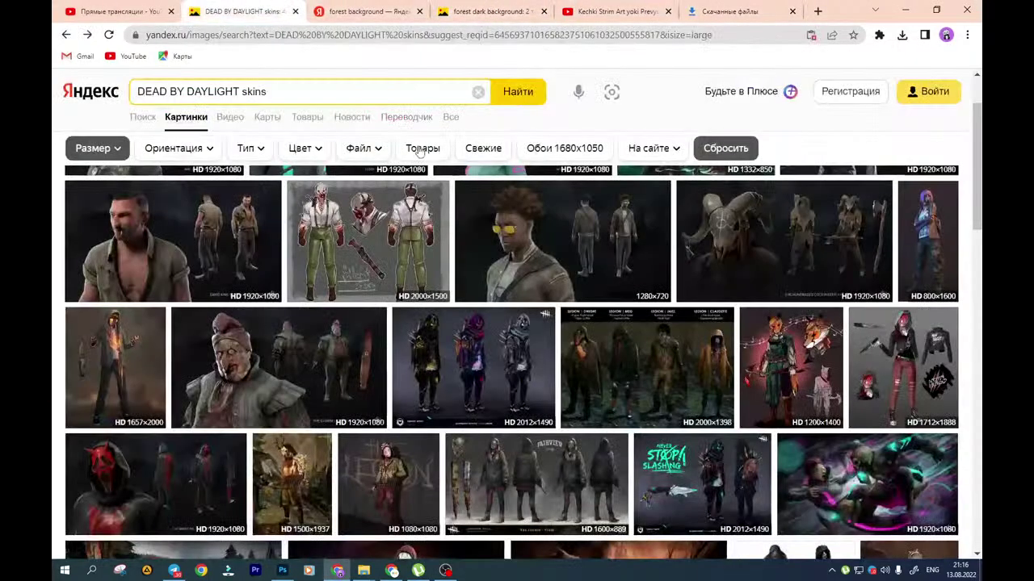
pyautogui.scroll(-2, 420, 154)
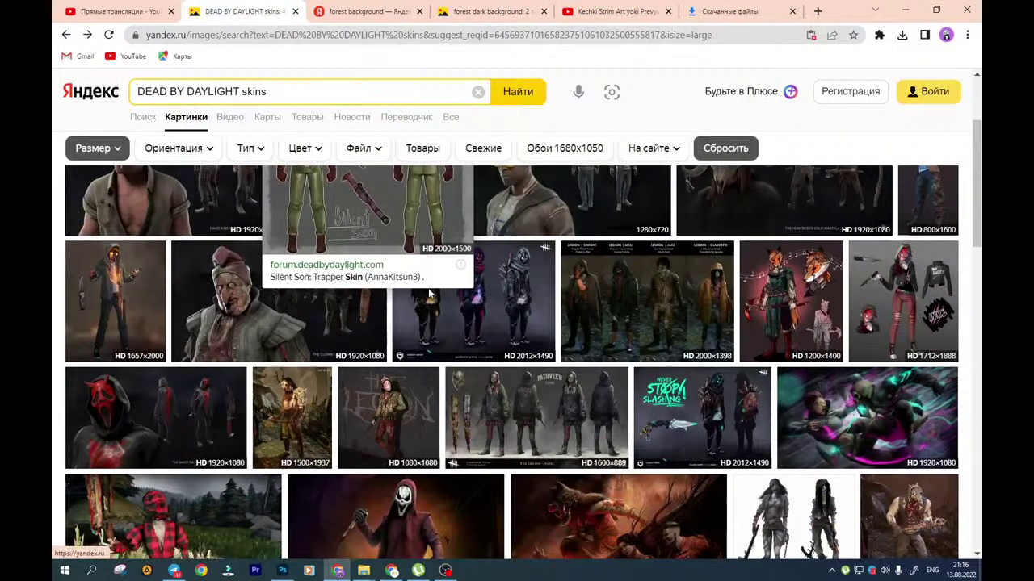
pyautogui.scroll(2, 427, 275)
pyautogui.click(832, 237)
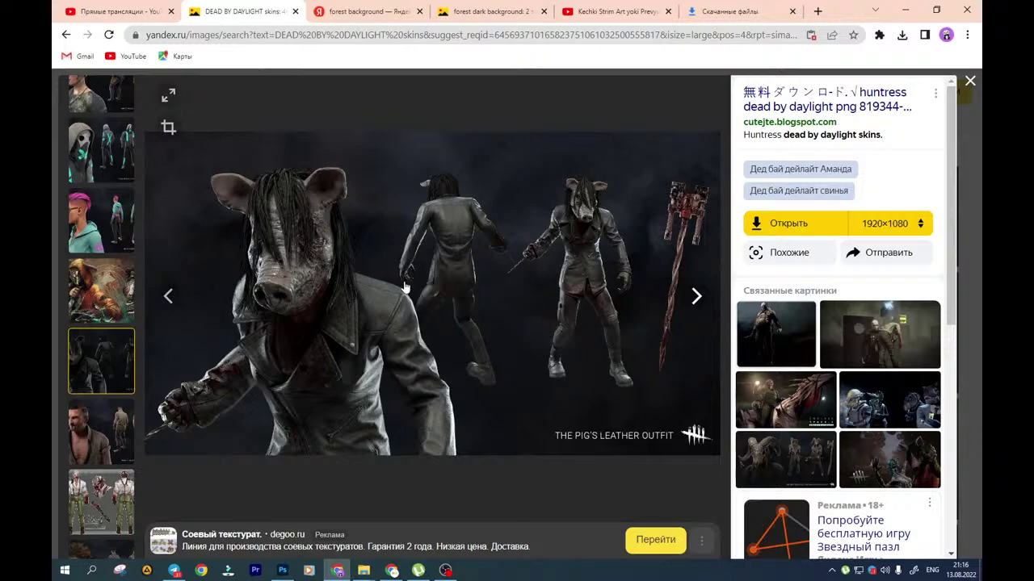
pyautogui.click(970, 81)
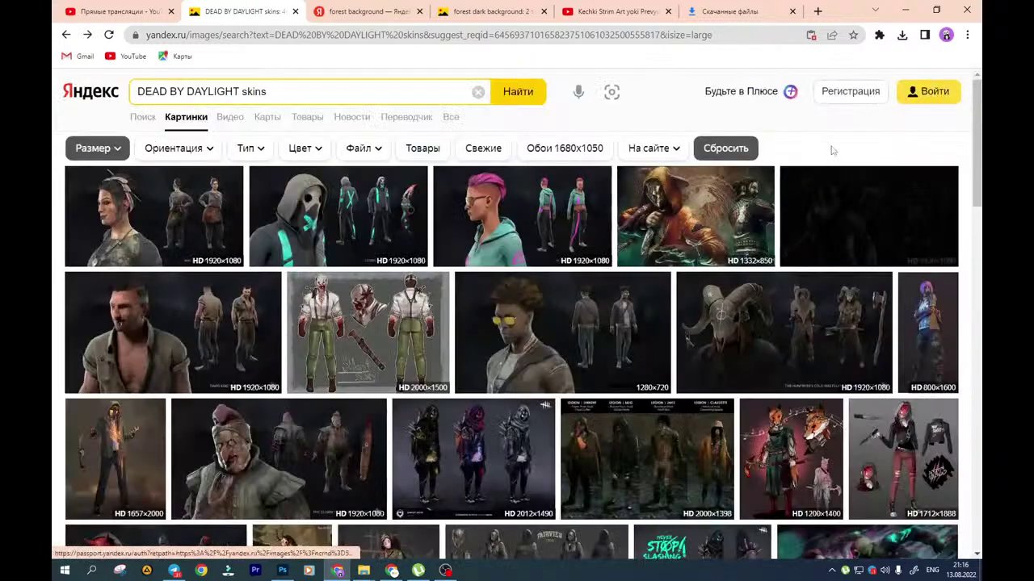
# Look through further DEAD BY DAYLIGHT skins image results for a suitable killer character picture
pyautogui.scroll(-1, 543, 340)
pyautogui.scroll(-3, 543, 340)
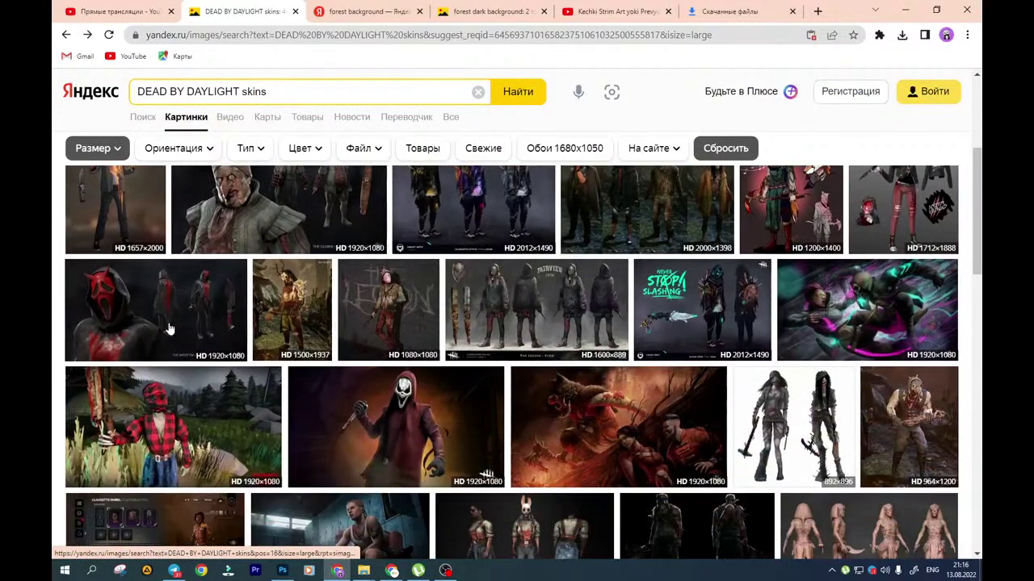
pyautogui.scroll(-3, 382, 364)
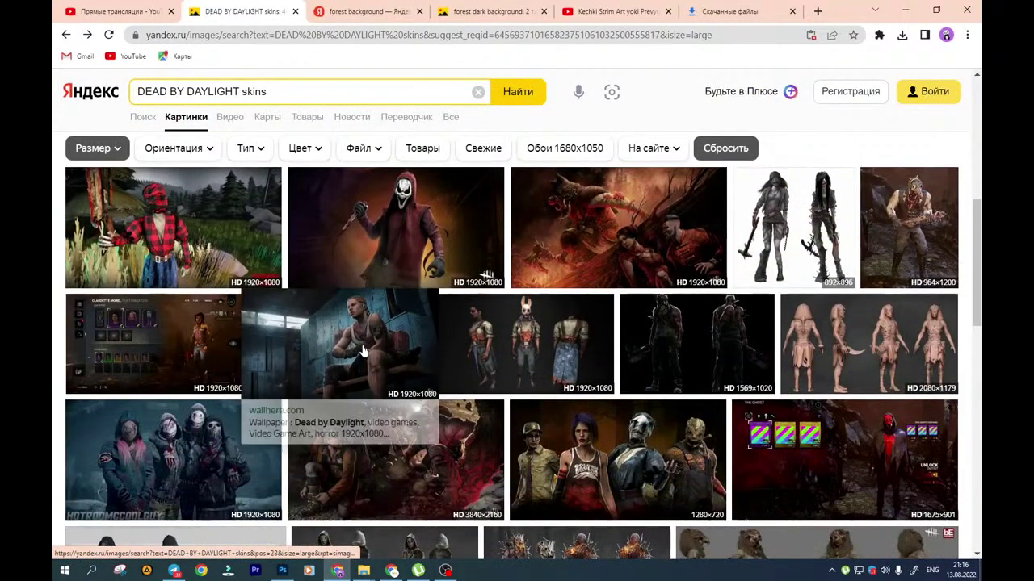
pyautogui.scroll(-1, 406, 332)
pyautogui.scroll(-2, 406, 333)
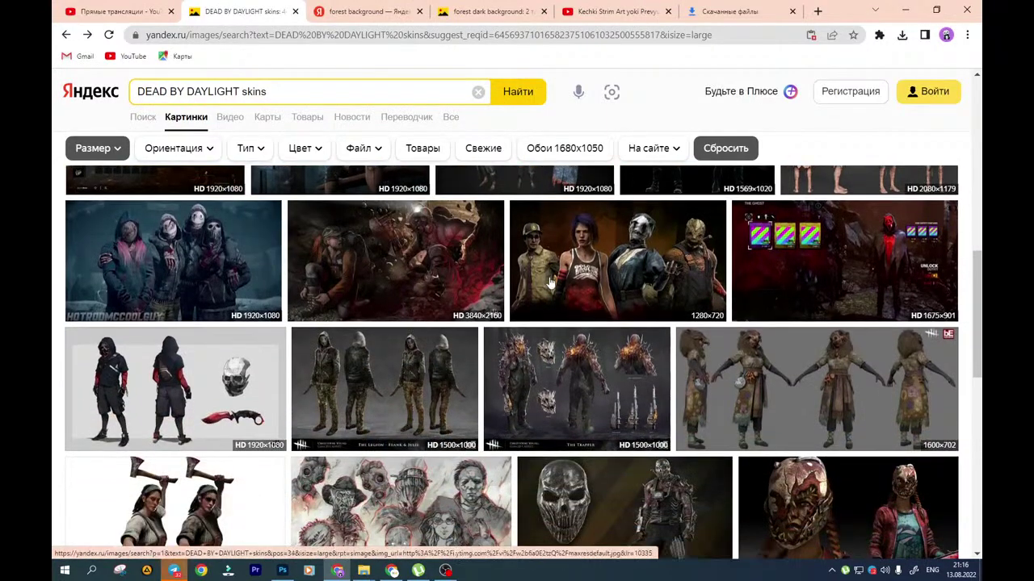
pyautogui.scroll(-3, 676, 290)
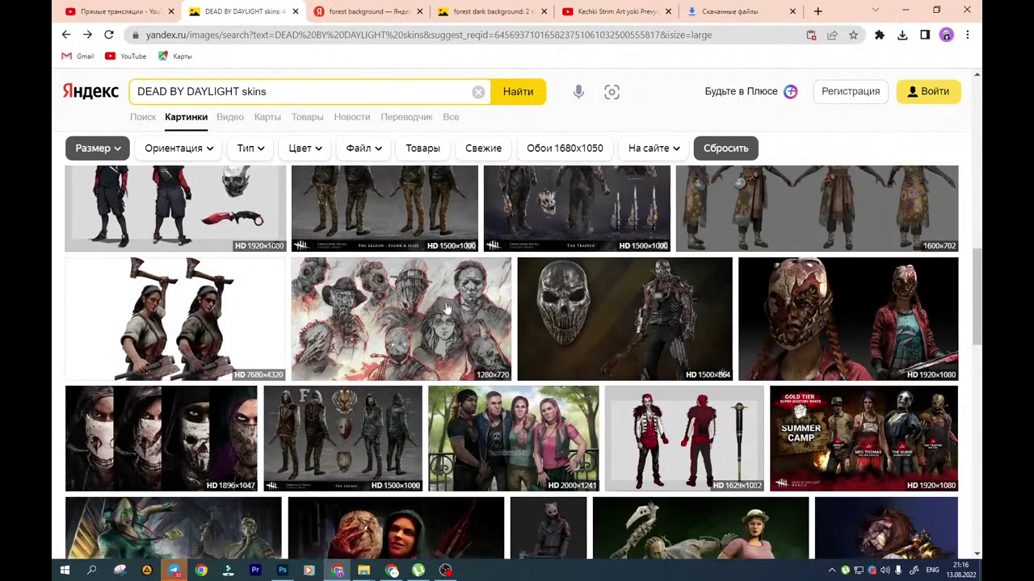
pyautogui.scroll(-1, 356, 310)
pyautogui.scroll(-2, 356, 309)
pyautogui.scroll(2, 386, 339)
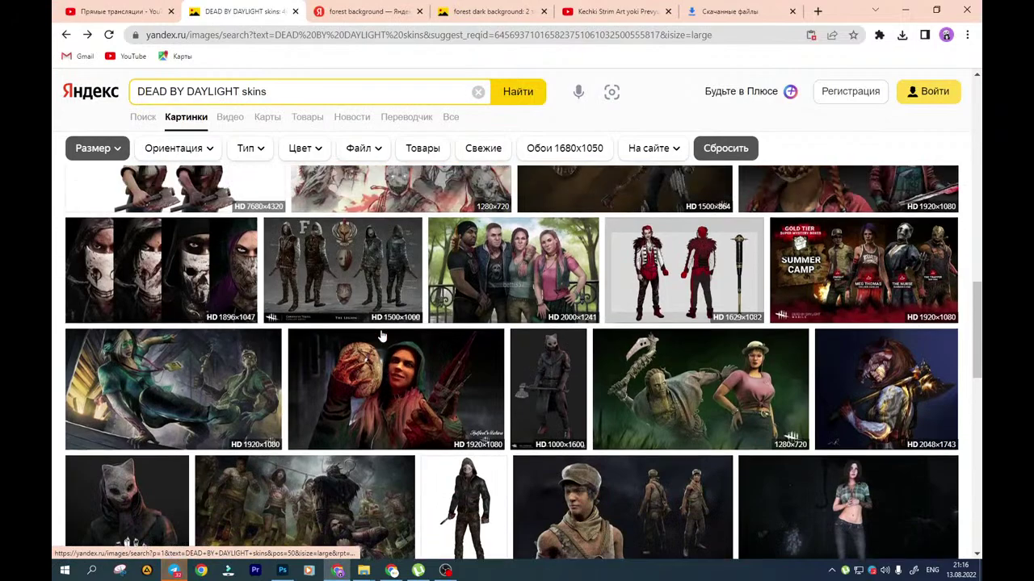
pyautogui.scroll(-3, 347, 339)
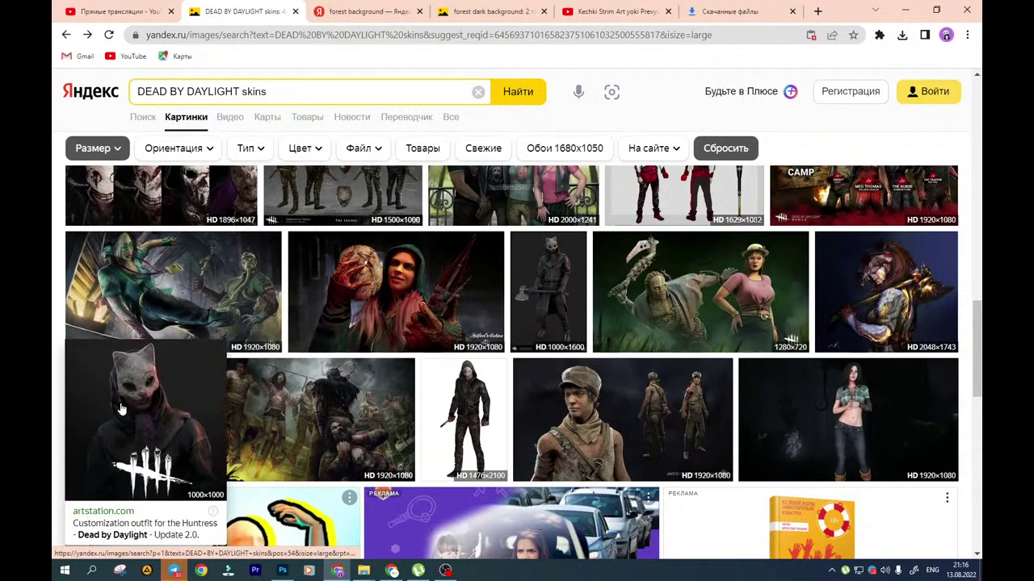
pyautogui.scroll(-5, 292, 305)
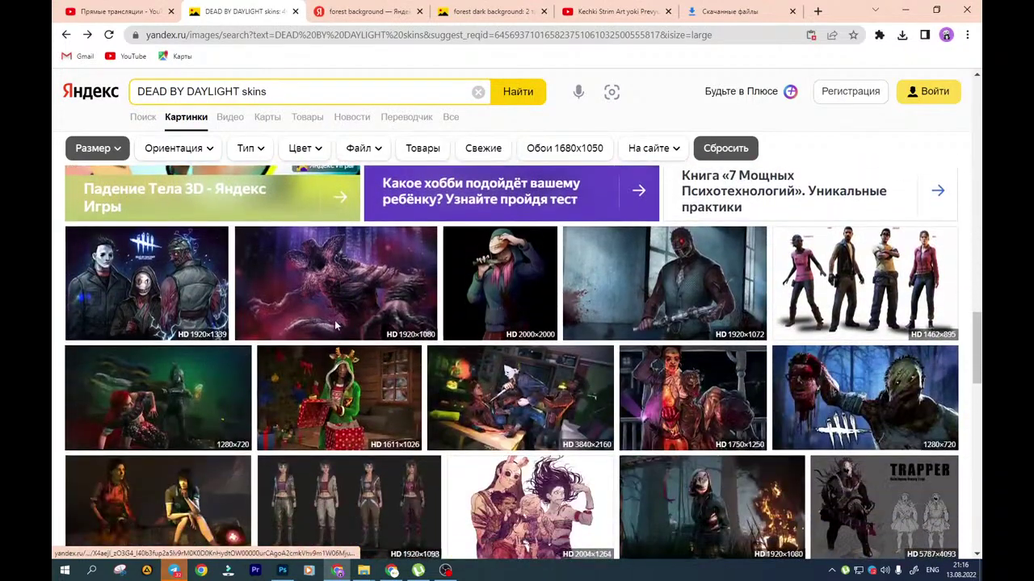
pyautogui.moveTo(337, 325)
pyautogui.scroll(-5, 338, 326)
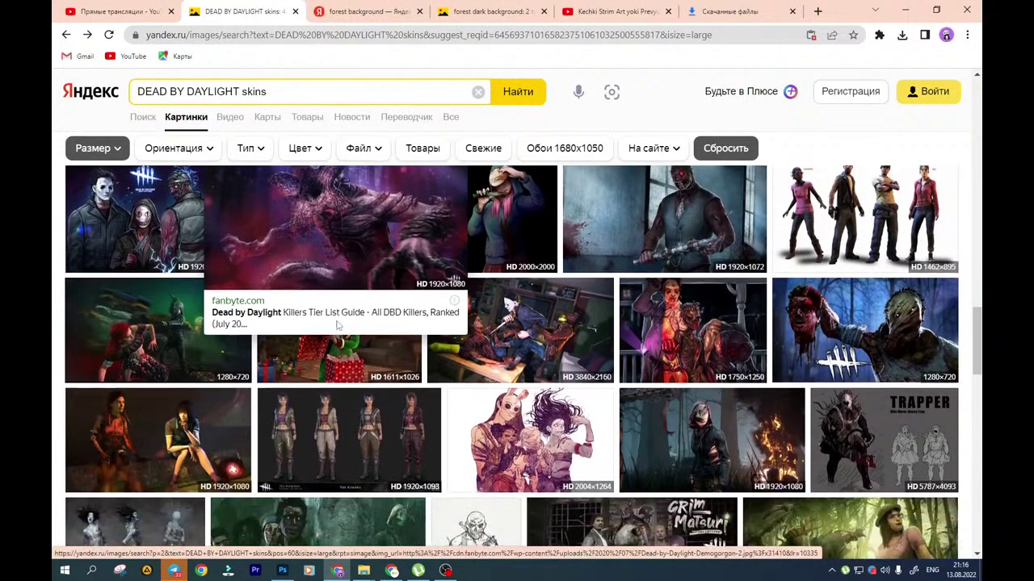
pyautogui.scroll(-1, 336, 326)
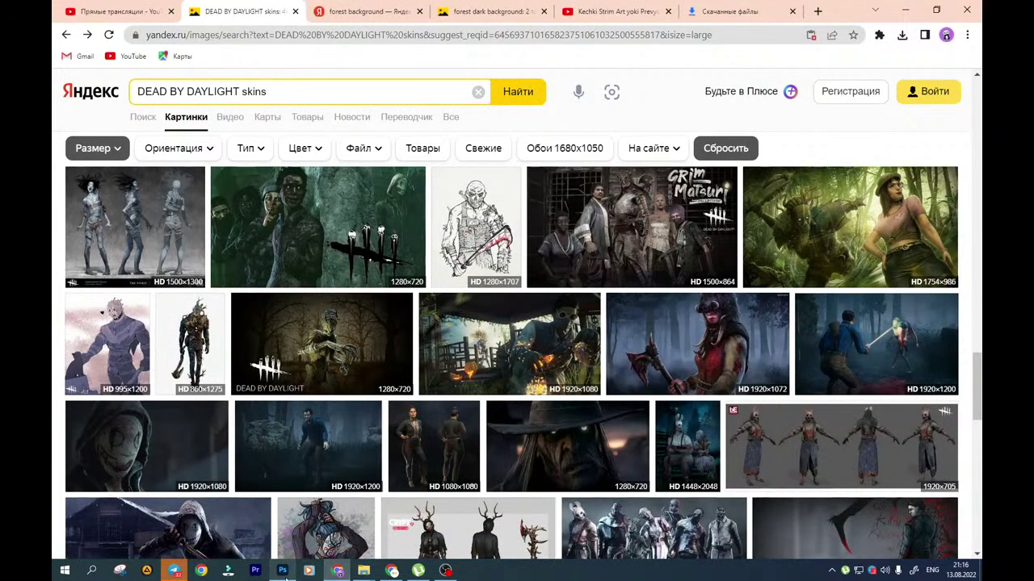
pyautogui.click(338, 570)
pyautogui.click(173, 570)
pyautogui.click(173, 570)
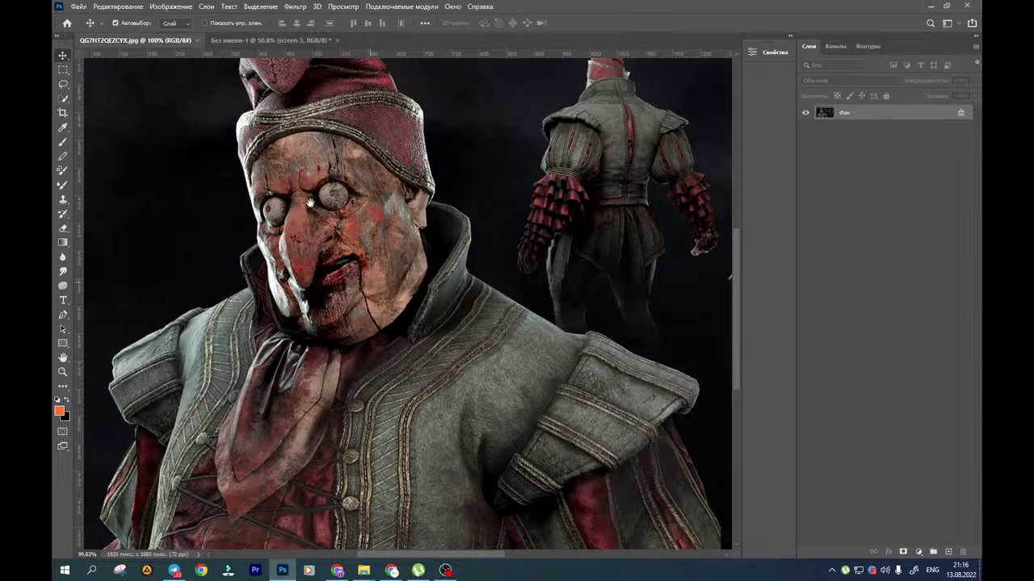
# Start a Pen tool path at the tip of the large Clown's red hat and trace its upper edge to the braided band
pyautogui.moveTo(310, 203); pyautogui.dragTo(403, 380)
pyautogui.click(62, 315)
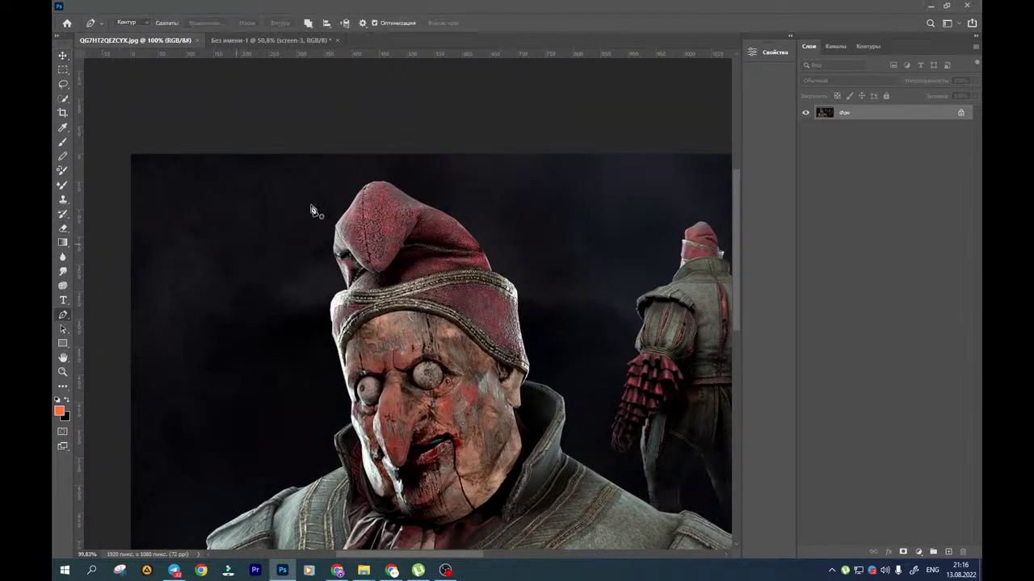
pyautogui.scroll(5, 376, 187)
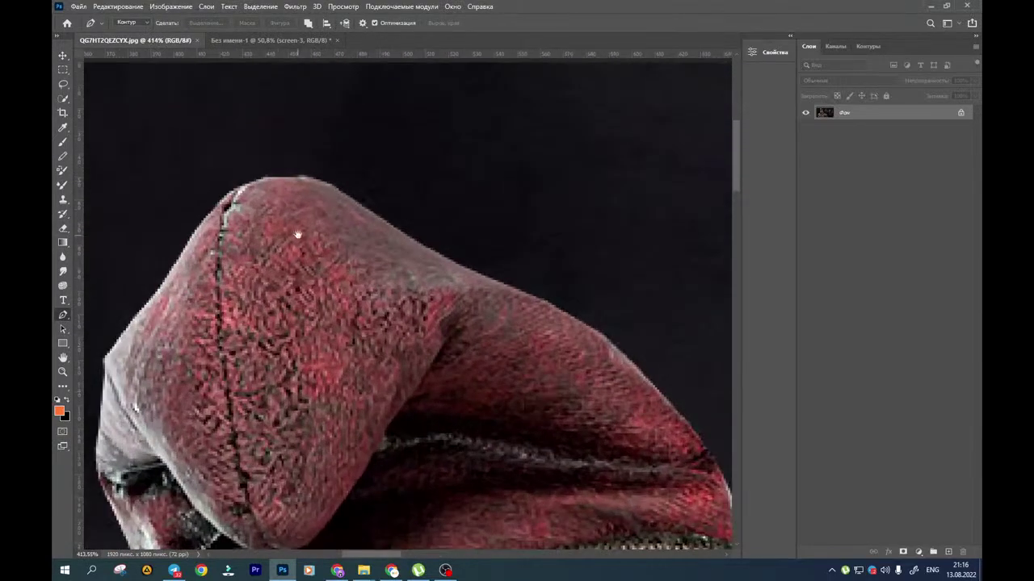
pyautogui.moveTo(298, 234); pyautogui.dragTo(236, 171)
pyautogui.click(432, 127)
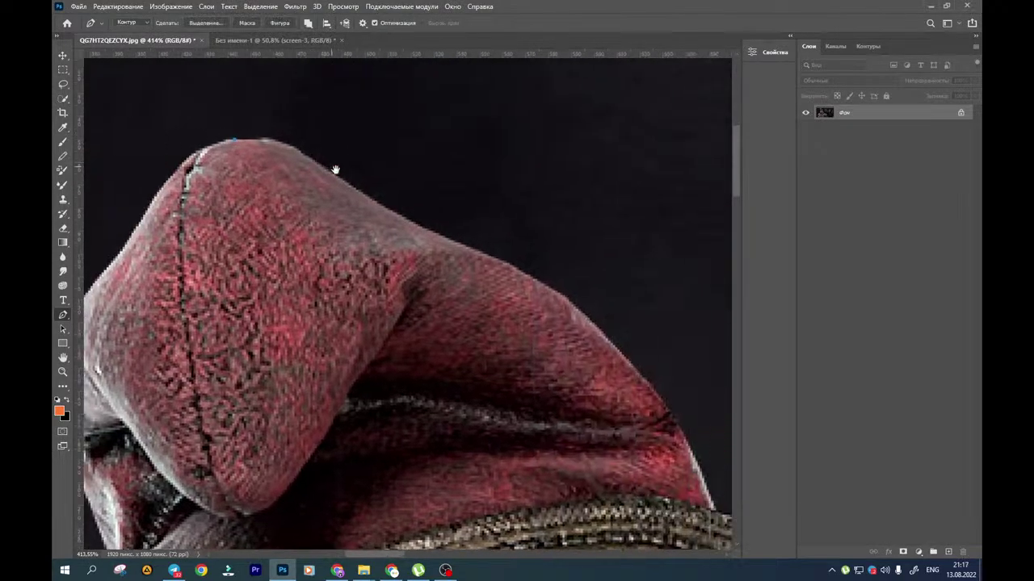
pyautogui.moveTo(335, 170); pyautogui.dragTo(365, 197)
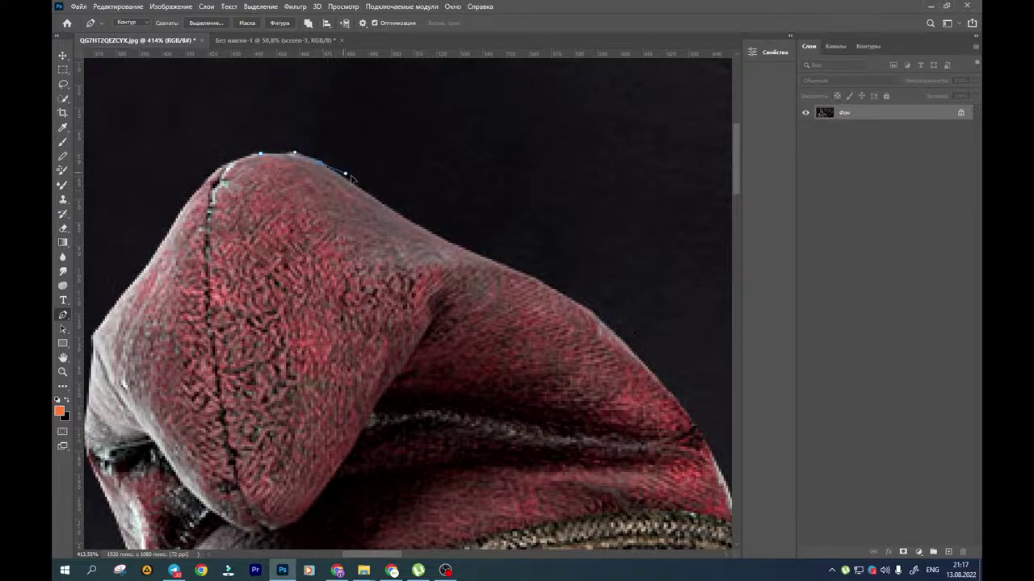
pyautogui.click(353, 178)
pyautogui.moveTo(426, 240); pyautogui.dragTo(569, 239)
pyautogui.moveTo(587, 305); pyautogui.dragTo(509, 219)
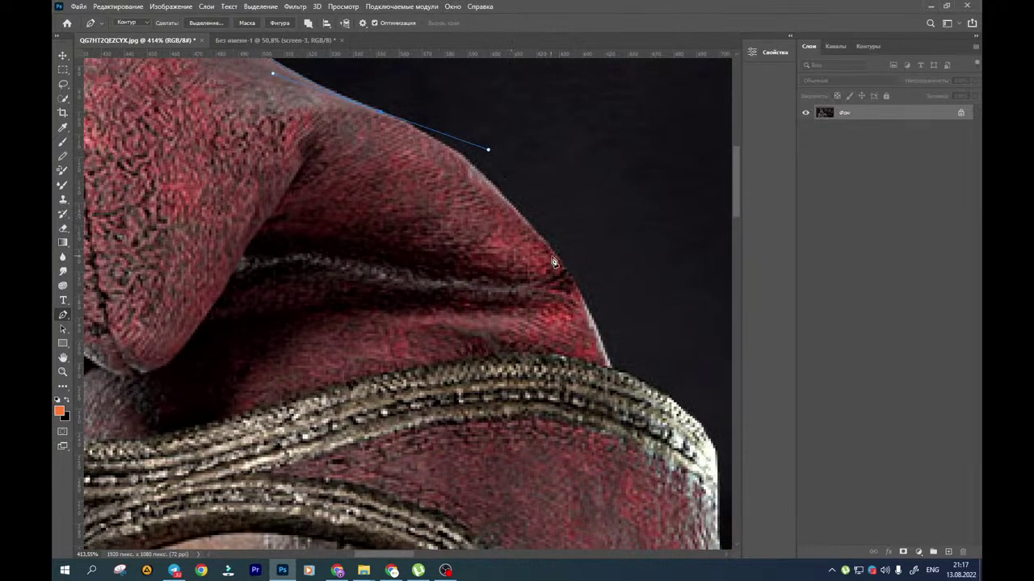
pyautogui.moveTo(578, 291); pyautogui.dragTo(518, 219)
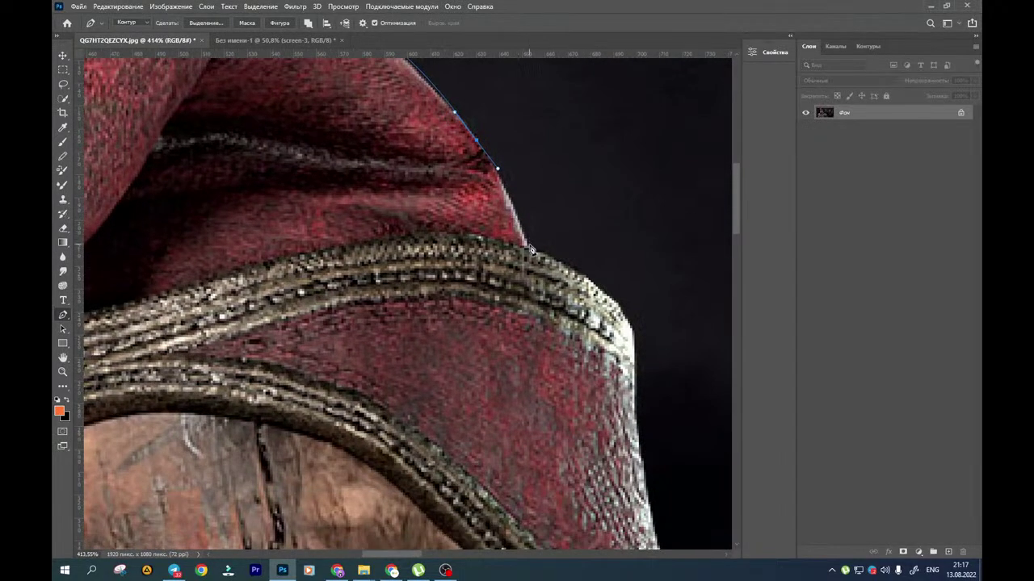
pyautogui.click(528, 247)
# Continue the path over the braided band and down the hat's outer side to the brim and ear
pyautogui.moveTo(559, 270); pyautogui.dragTo(438, 207)
pyautogui.moveTo(494, 241); pyautogui.dragTo(461, 251)
pyautogui.moveTo(461, 291); pyautogui.dragTo(391, 152)
pyautogui.moveTo(410, 244); pyautogui.dragTo(422, 296)
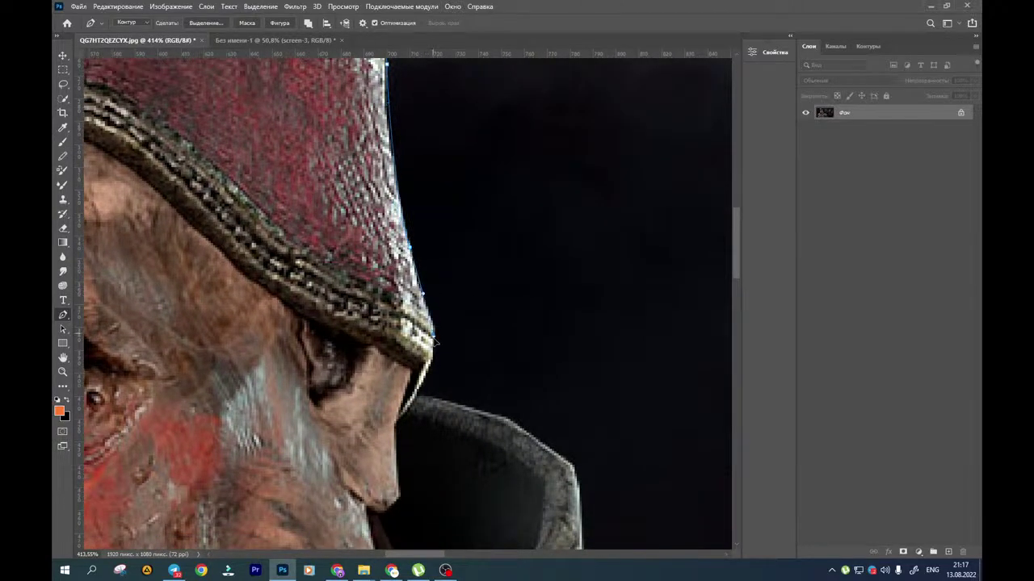
pyautogui.moveTo(428, 378); pyautogui.dragTo(455, 221)
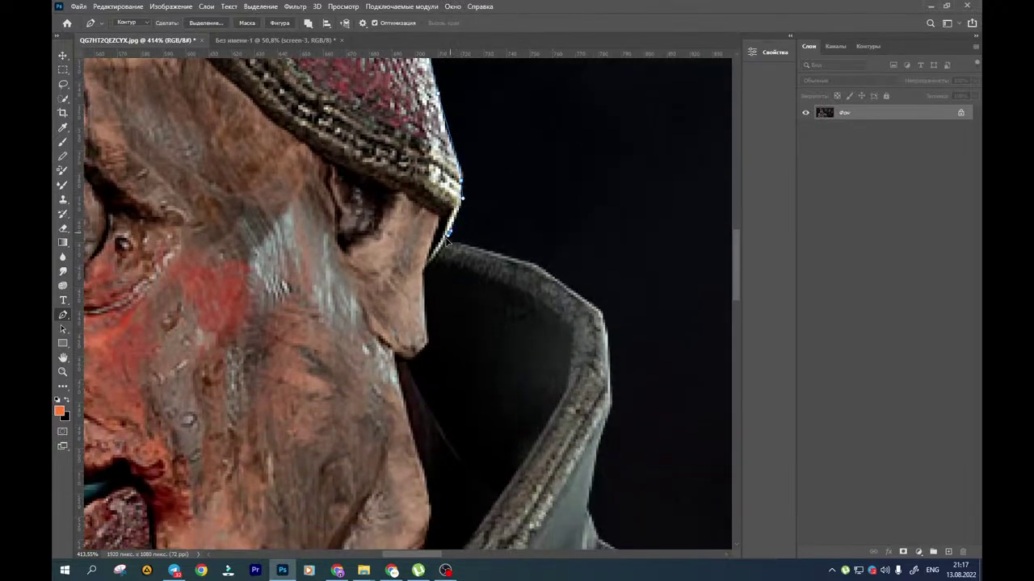
# Trace the path along the upper rim of the Clown's raised collar and around its outer corner
pyautogui.moveTo(476, 258); pyautogui.dragTo(418, 233)
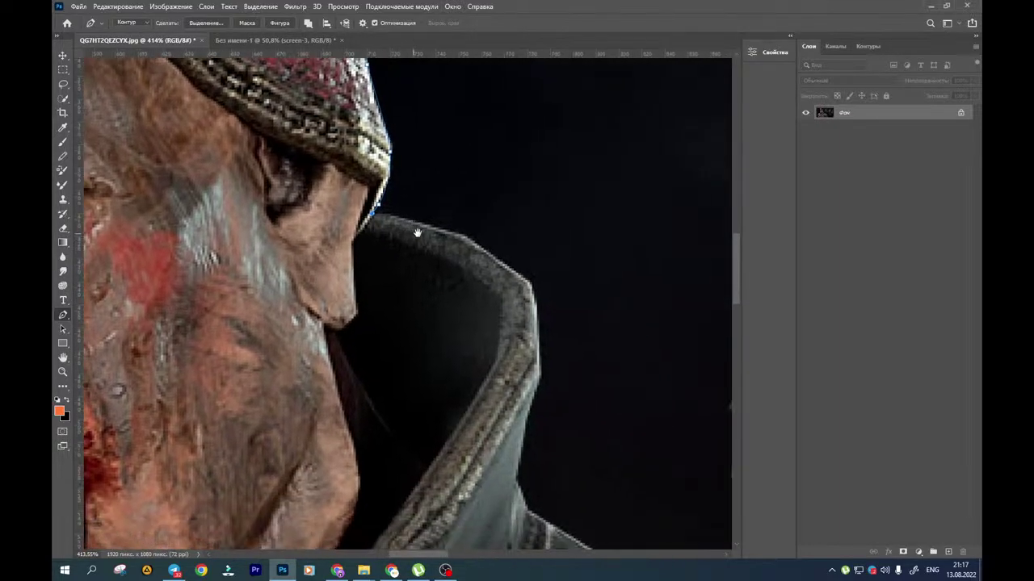
pyautogui.click(466, 241)
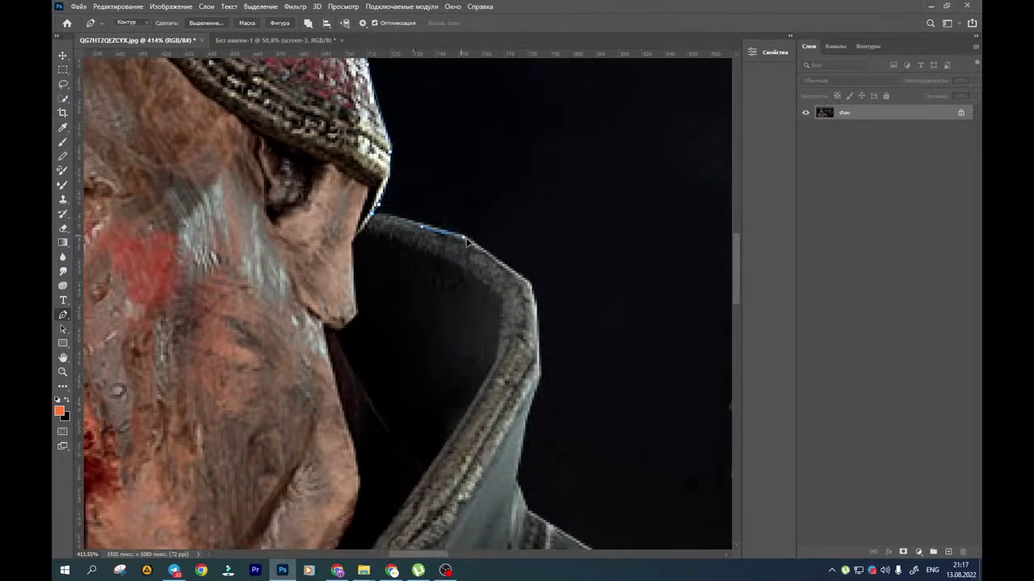
pyautogui.click(530, 283)
pyautogui.moveTo(532, 303); pyautogui.dragTo(460, 225)
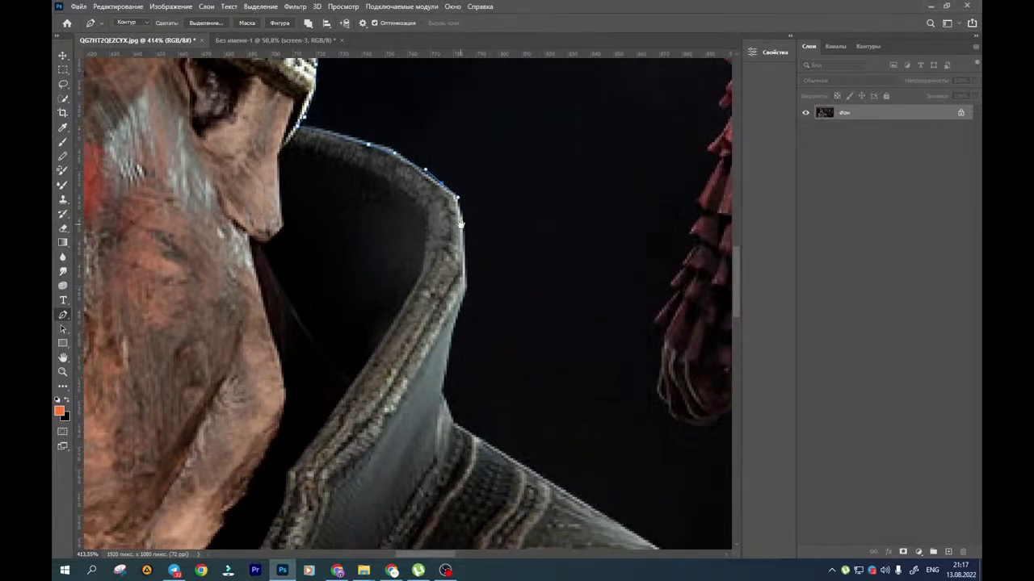
pyautogui.click(466, 266)
pyautogui.moveTo(457, 331); pyautogui.dragTo(441, 234)
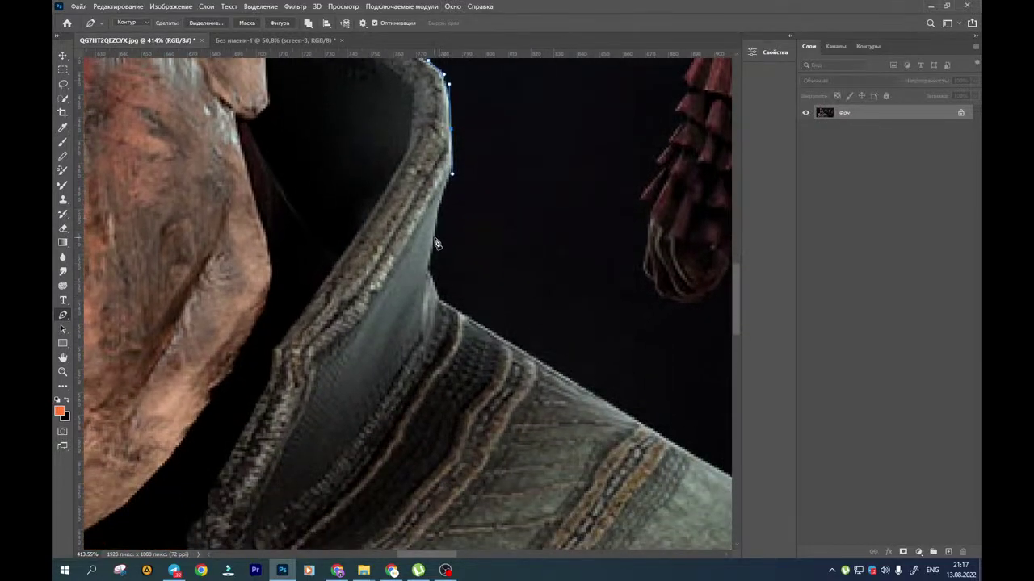
# Extend the path down the collar's outer edge to where it meets the shoulder, redoing the misplaced last anchor
pyautogui.click(438, 213)
pyautogui.click(432, 263)
pyautogui.moveTo(440, 305); pyautogui.dragTo(457, 312)
pyautogui.hotkey('ctrl', 'z')
pyautogui.scroll(-2, 429, 277)
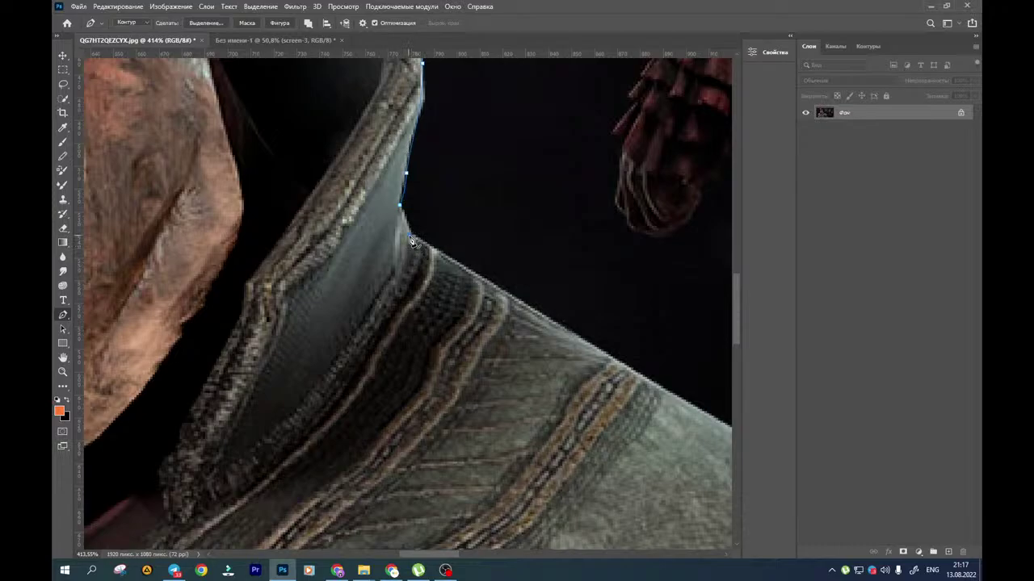
# Trace the path along the sloping shoulder of the jacket to the start of the shoulder pad
pyautogui.hscroll(2, 411, 241)
pyautogui.scroll(-1, 411, 241)
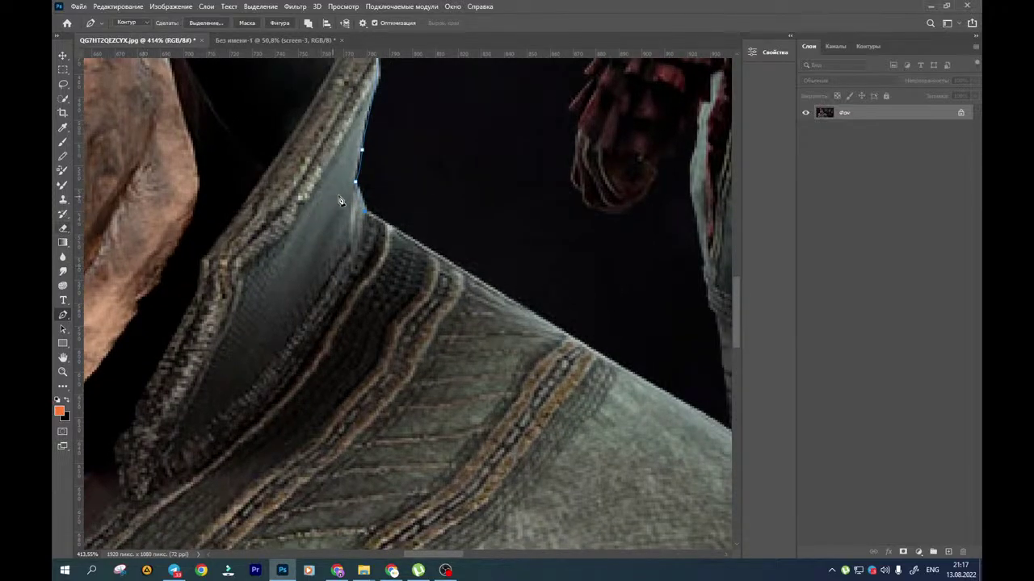
pyautogui.hscroll(2, 428, 291)
pyautogui.scroll(-1, 428, 291)
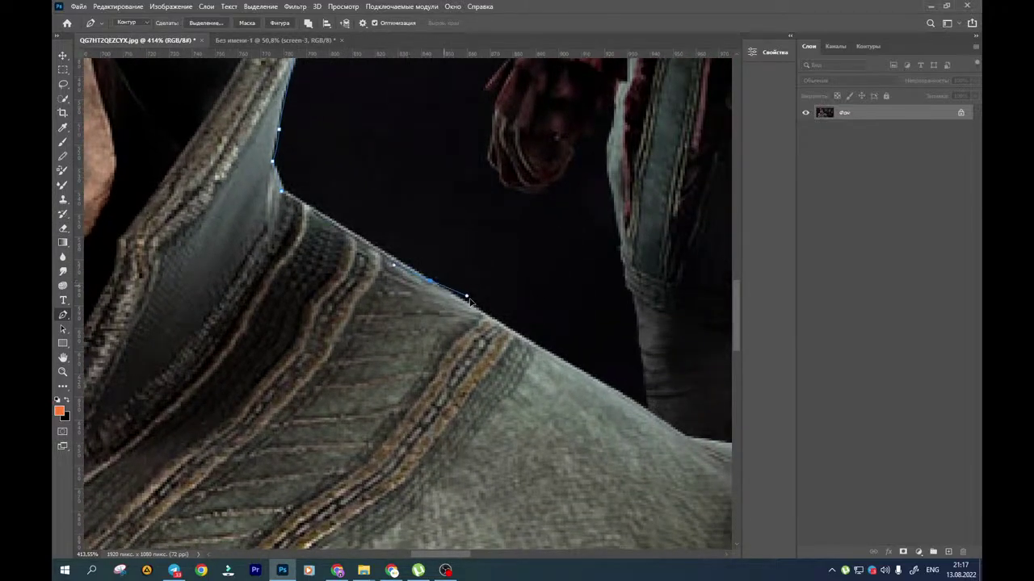
pyautogui.click(481, 321)
pyautogui.moveTo(546, 337); pyautogui.dragTo(358, 226)
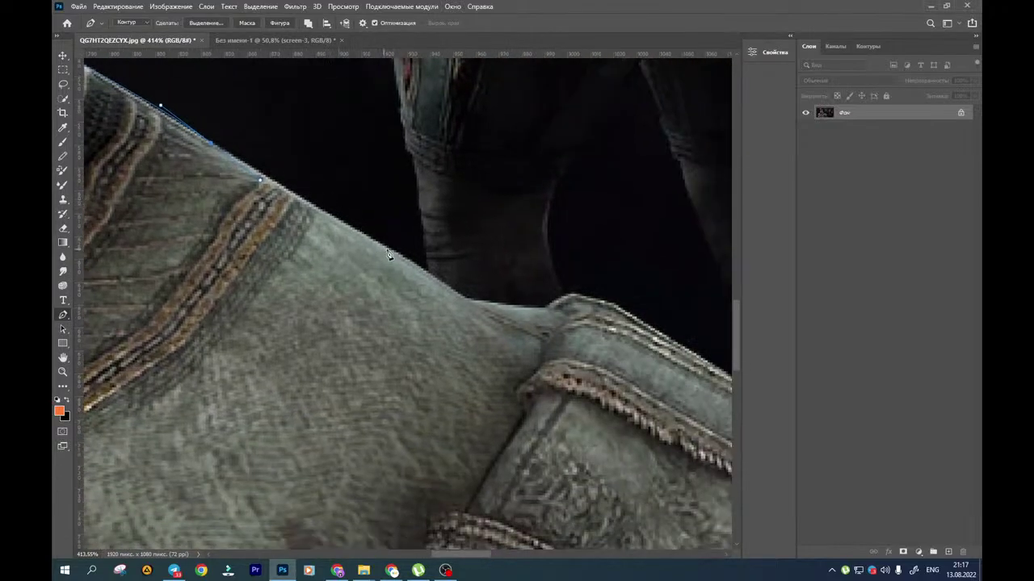
pyautogui.click(425, 268)
pyautogui.moveTo(524, 312); pyautogui.dragTo(466, 305)
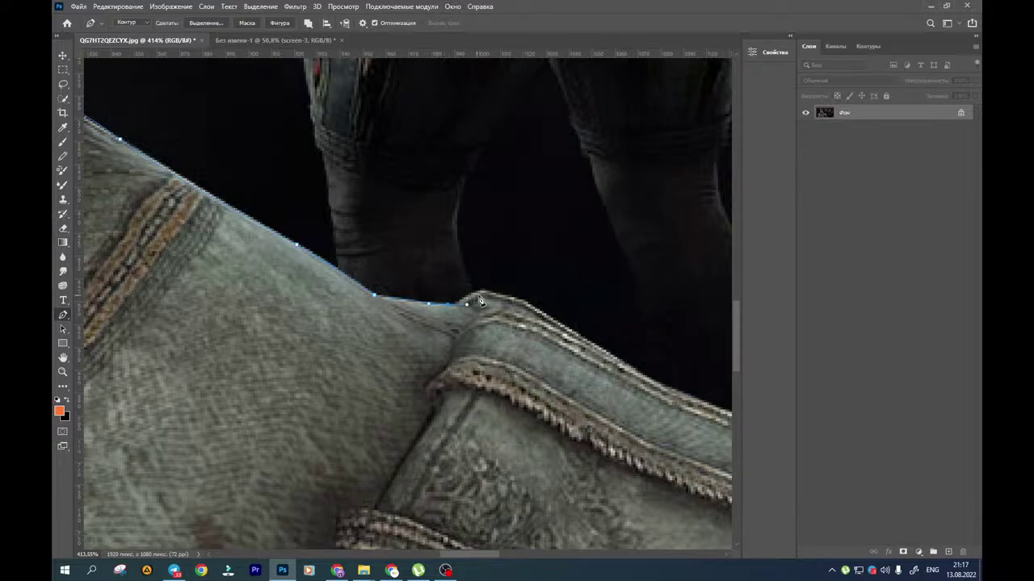
# Trace the path along the shoulder pad's upper edge and around its outer corner to the underside
pyautogui.click(496, 293)
pyautogui.moveTo(560, 316); pyautogui.dragTo(358, 270)
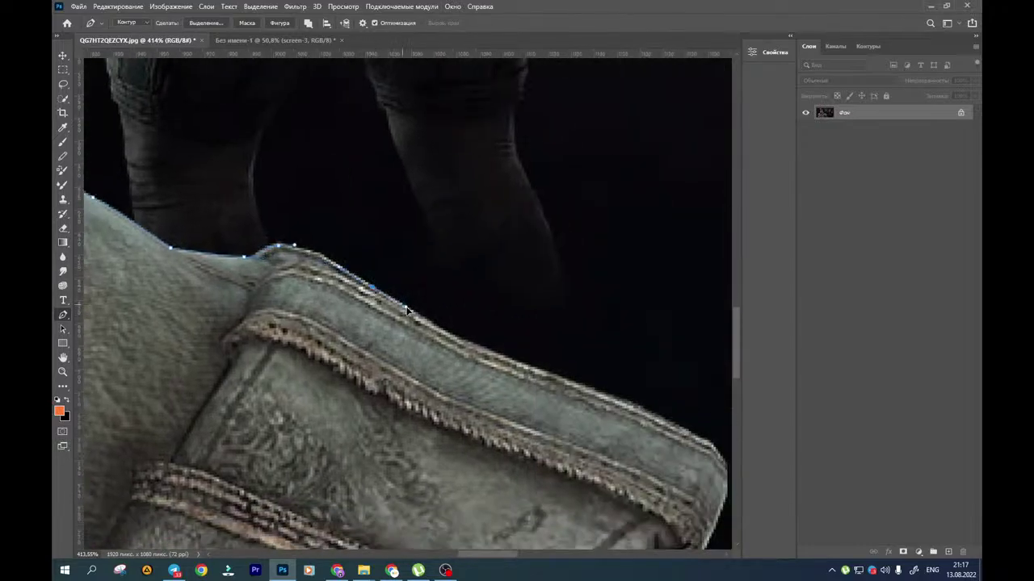
pyautogui.moveTo(427, 275); pyautogui.dragTo(339, 142)
pyautogui.moveTo(450, 238); pyautogui.dragTo(467, 246)
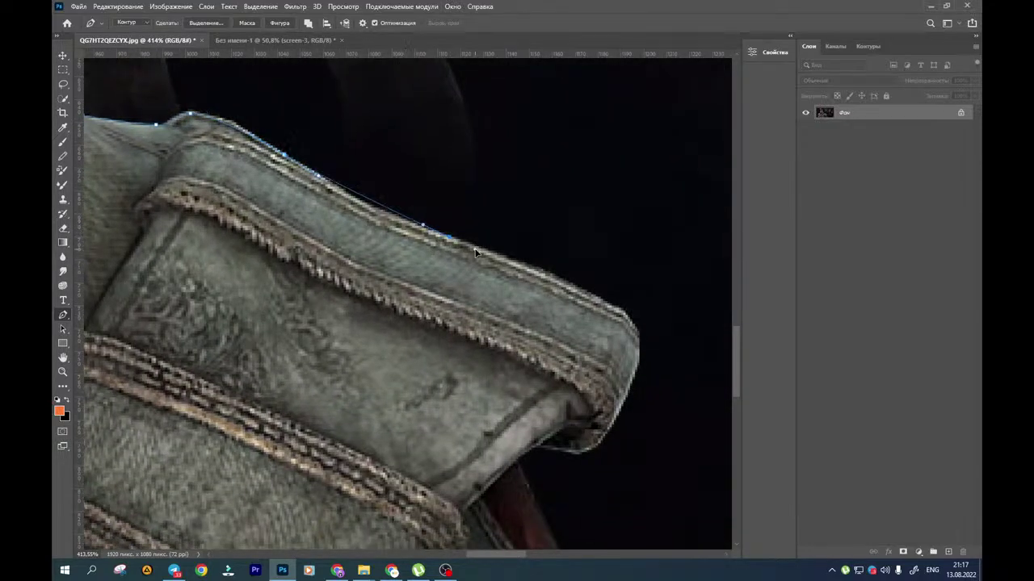
pyautogui.moveTo(519, 300); pyautogui.dragTo(472, 257)
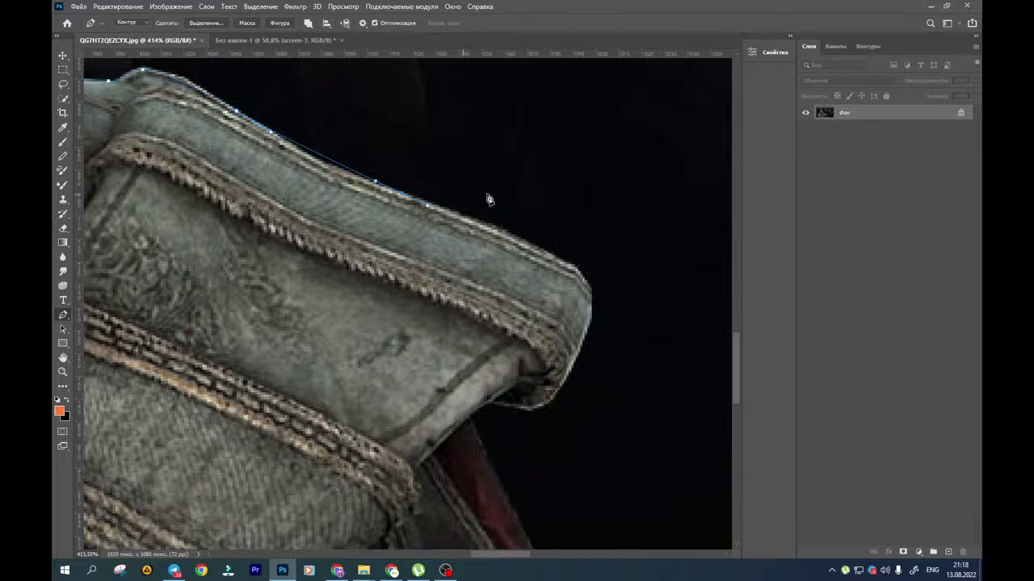
pyautogui.moveTo(553, 257); pyautogui.dragTo(463, 218)
pyautogui.click(420, 233)
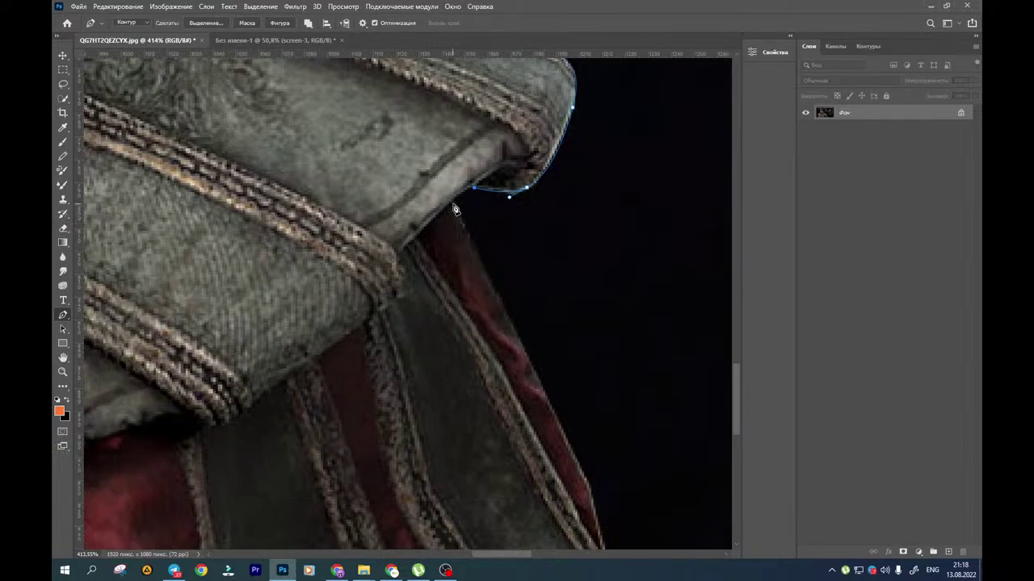
# Extend the path down the outer edge of the striped sleeve to the lower border of the image
pyautogui.click(454, 203)
pyautogui.moveTo(480, 266); pyautogui.dragTo(494, 290)
pyautogui.moveTo(523, 350); pyautogui.dragTo(423, 180)
pyautogui.moveTo(454, 244)
pyautogui.mouseDown()
pyautogui.moveTo(466, 270)
pyautogui.moveTo(441, 201)
pyautogui.moveTo(458, 225)
pyautogui.mouseUp()
pyautogui.moveTo(475, 269); pyautogui.dragTo(445, 202)
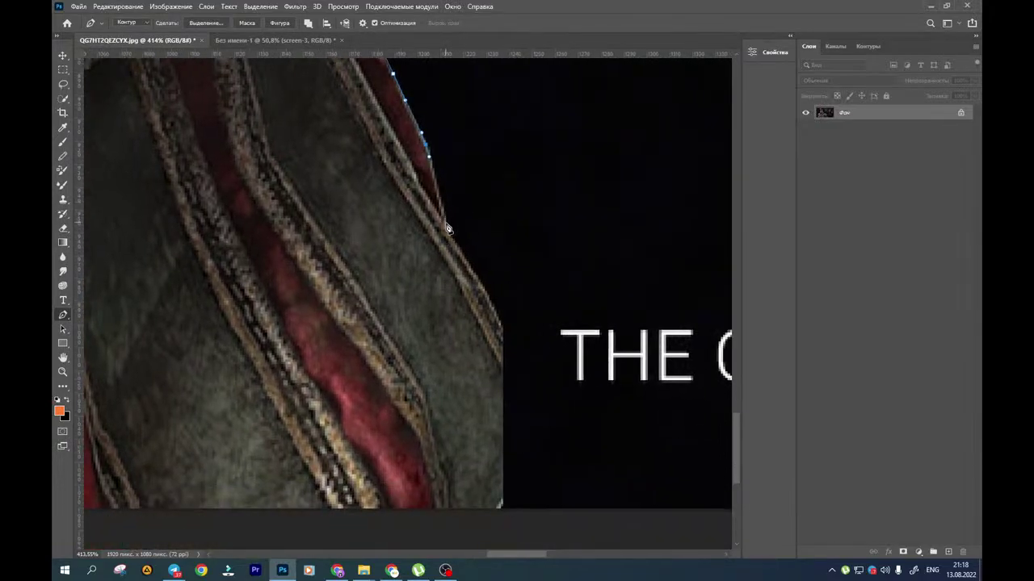
pyautogui.moveTo(484, 387); pyautogui.dragTo(476, 250)
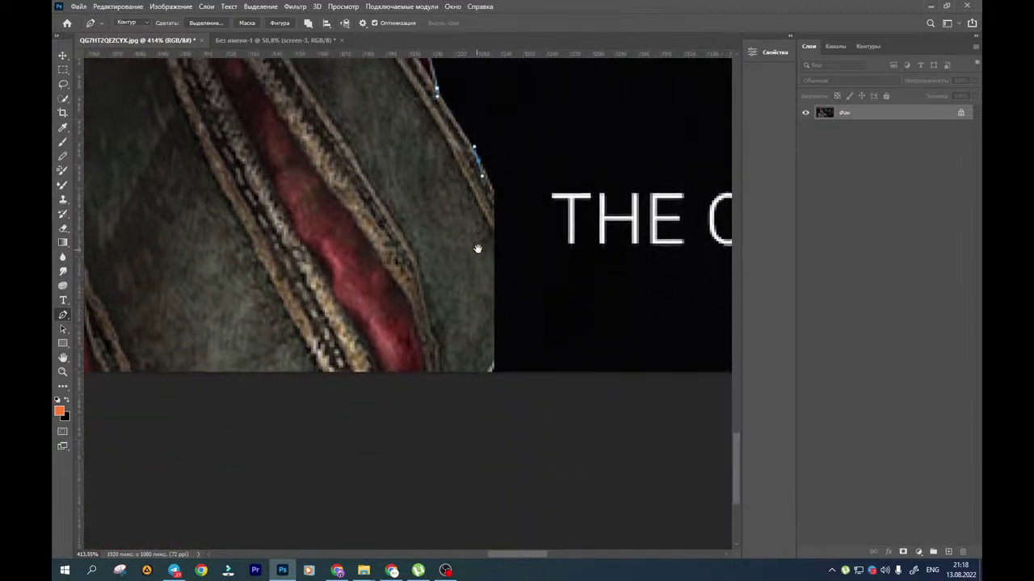
pyautogui.moveTo(483, 368); pyautogui.dragTo(482, 393)
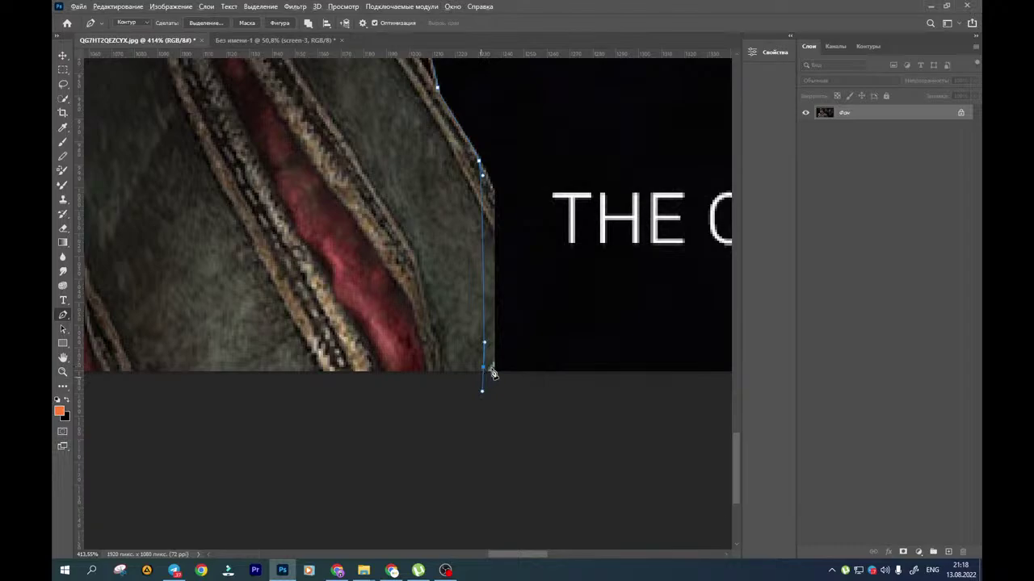
# Run the path below the canvas to the figure's opposite side and up to the base of the red sleeve
pyautogui.scroll(-6, 492, 372)
pyautogui.moveTo(404, 363); pyautogui.dragTo(676, 358)
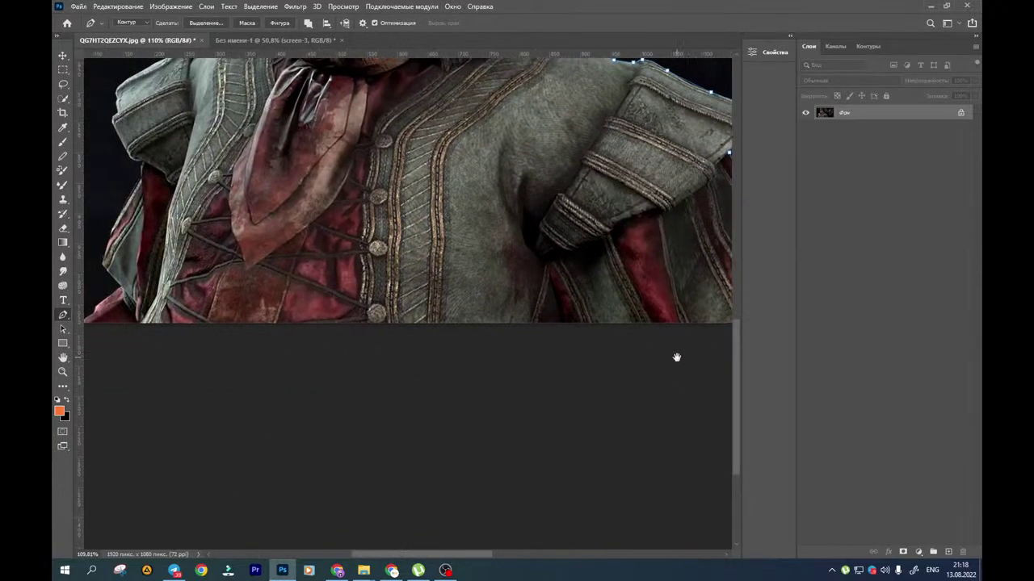
pyautogui.moveTo(283, 347); pyautogui.dragTo(453, 354)
pyautogui.click(281, 347)
pyautogui.scroll(7, 280, 338)
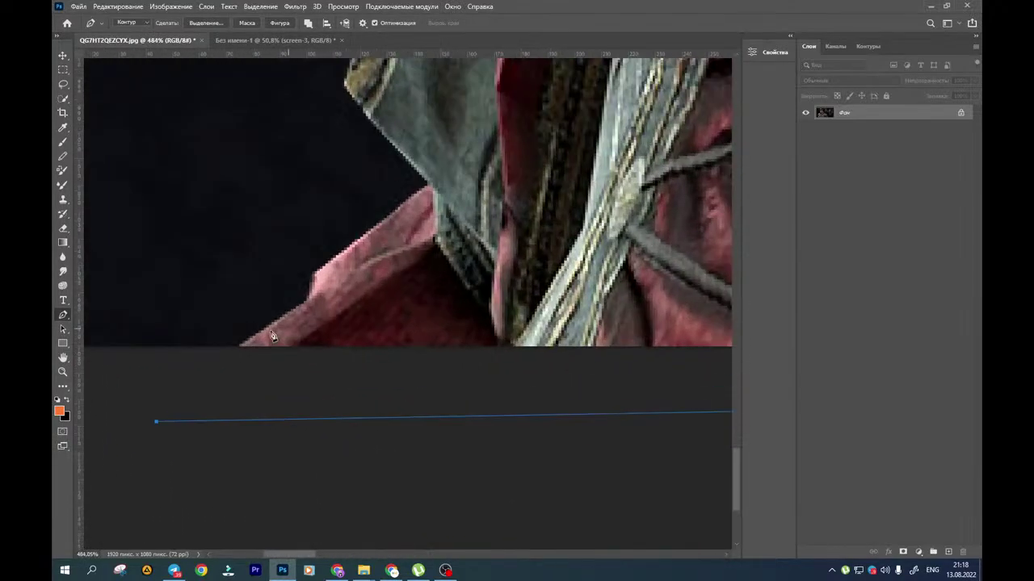
pyautogui.click(241, 346)
# Trace the path up the red sleeve cloth, around its small notch, to where it meets the grey panel
pyautogui.moveTo(292, 325); pyautogui.dragTo(334, 356)
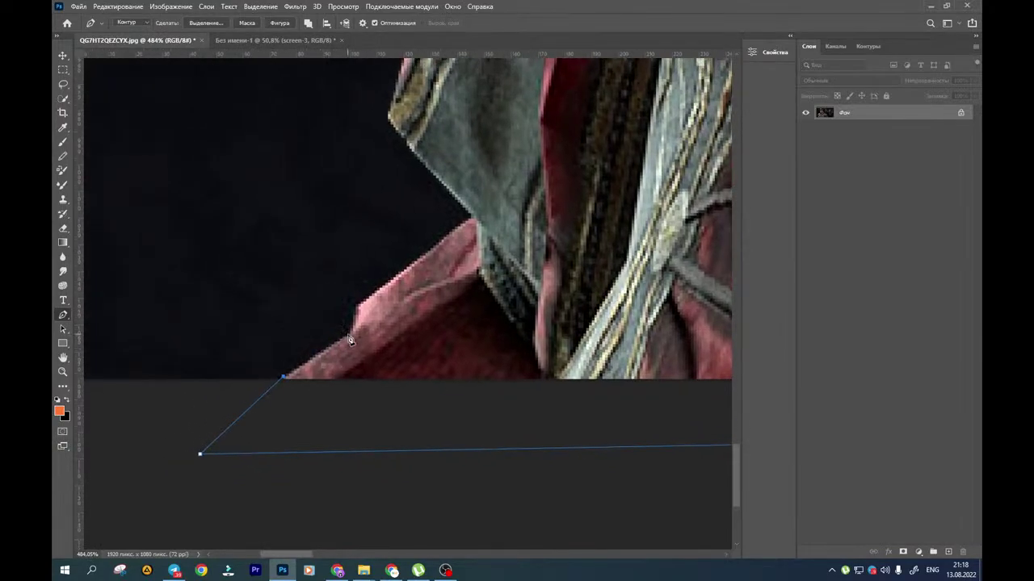
pyautogui.click(349, 334)
pyautogui.click(357, 307)
pyautogui.moveTo(378, 294); pyautogui.dragTo(336, 323)
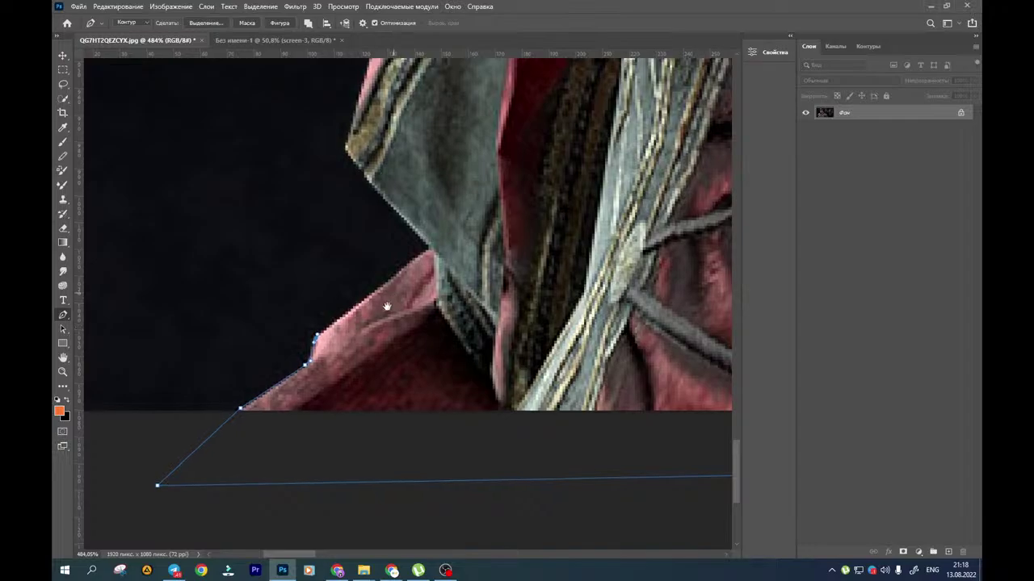
pyautogui.moveTo(393, 292); pyautogui.dragTo(373, 327)
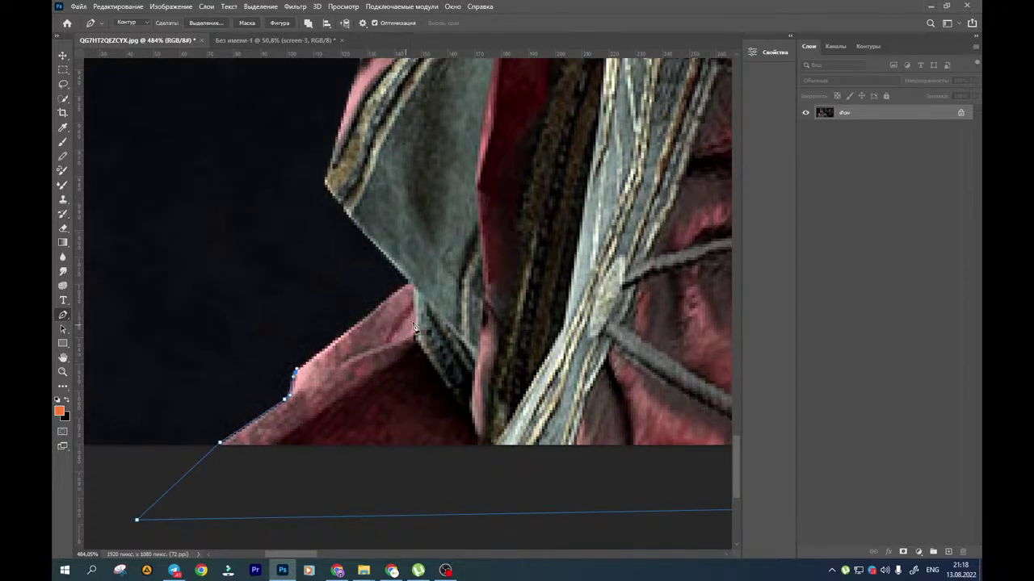
pyautogui.moveTo(421, 272); pyautogui.dragTo(547, 234)
pyautogui.scroll(5, 397, 323)
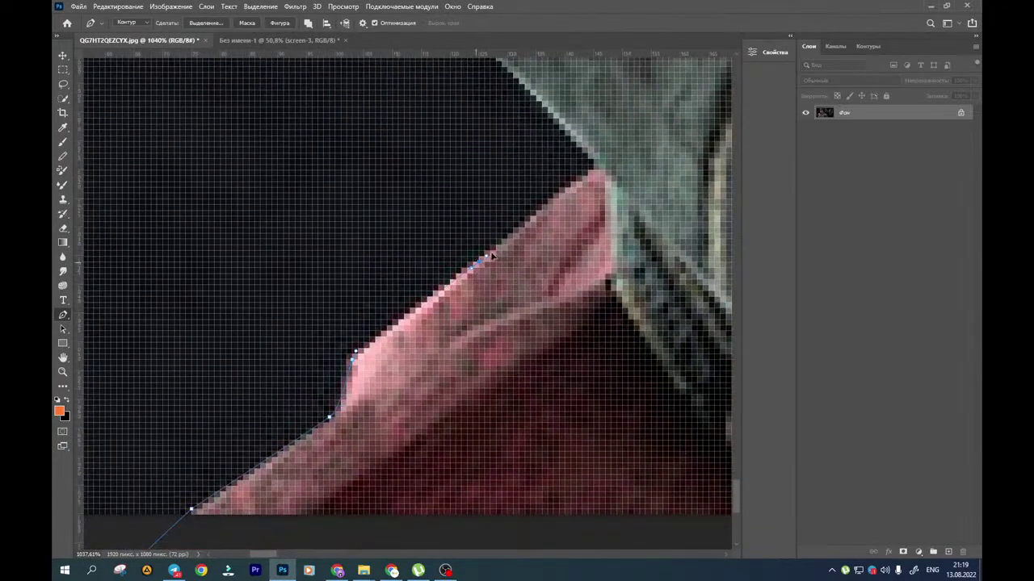
pyautogui.moveTo(478, 262); pyautogui.dragTo(514, 230)
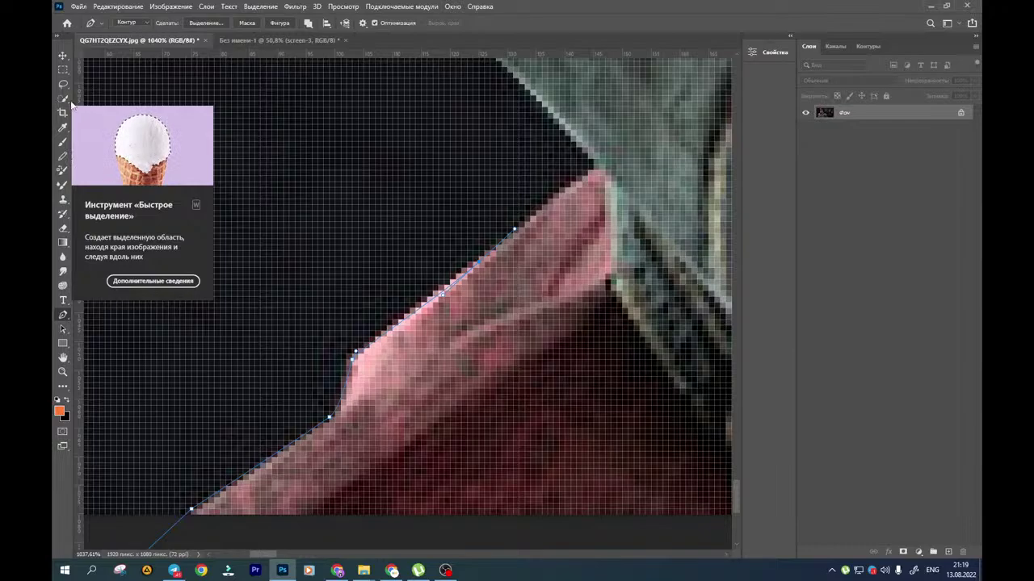
pyautogui.moveTo(413, 256); pyautogui.dragTo(380, 346)
pyautogui.moveTo(551, 267); pyautogui.dragTo(563, 264)
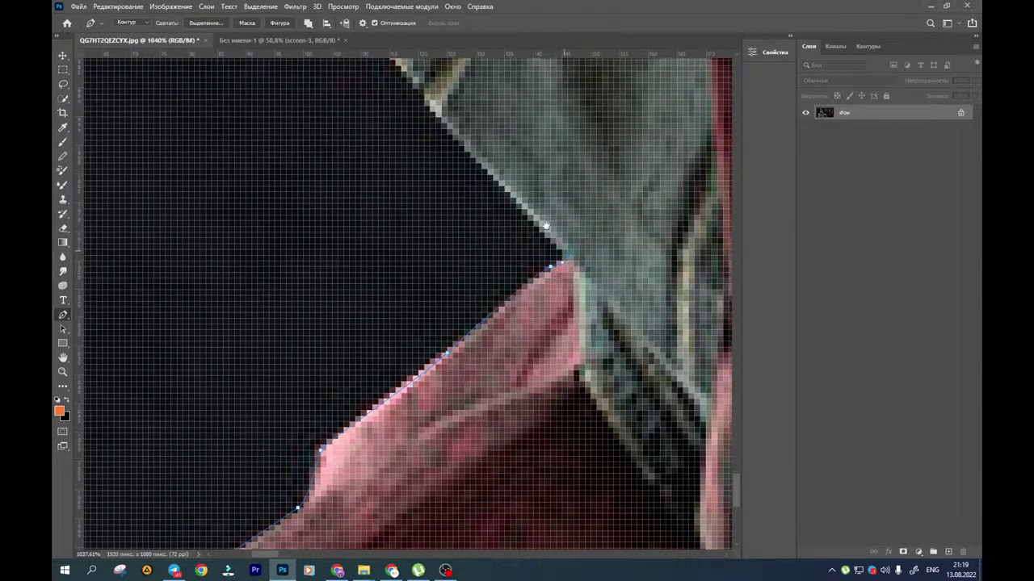
# Continue the path around the grey panel's pointed corner and up the trimmed outer edge of the sleeve
pyautogui.scroll(5, 353, 233)
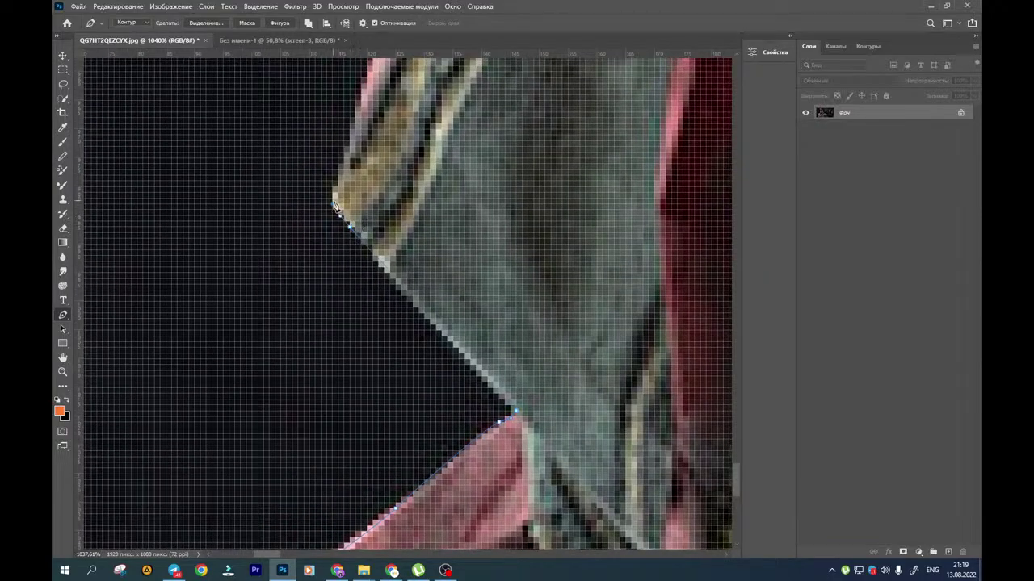
pyautogui.moveTo(335, 205); pyautogui.dragTo(356, 351)
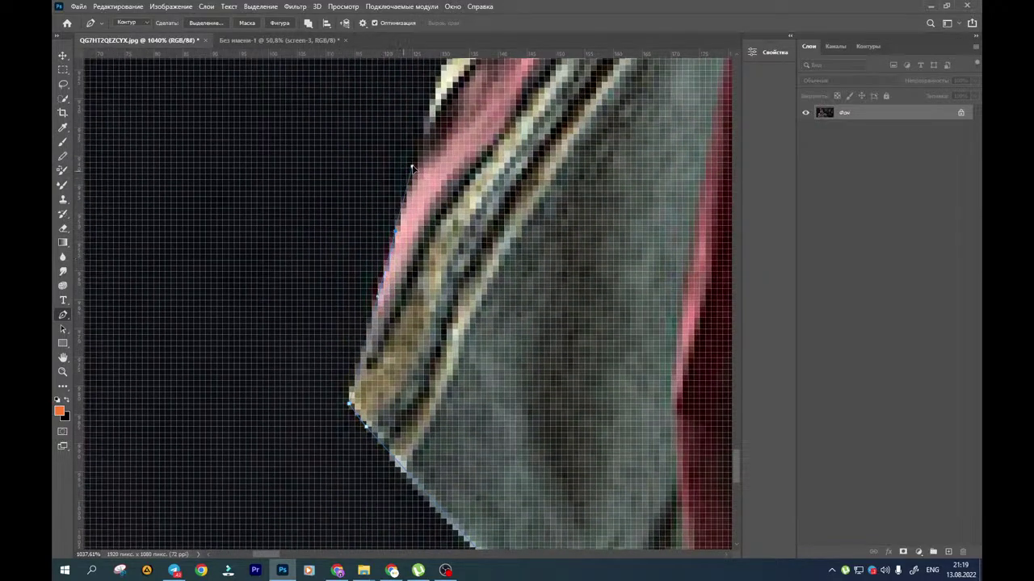
pyautogui.scroll(3, 415, 202)
pyautogui.click(434, 284)
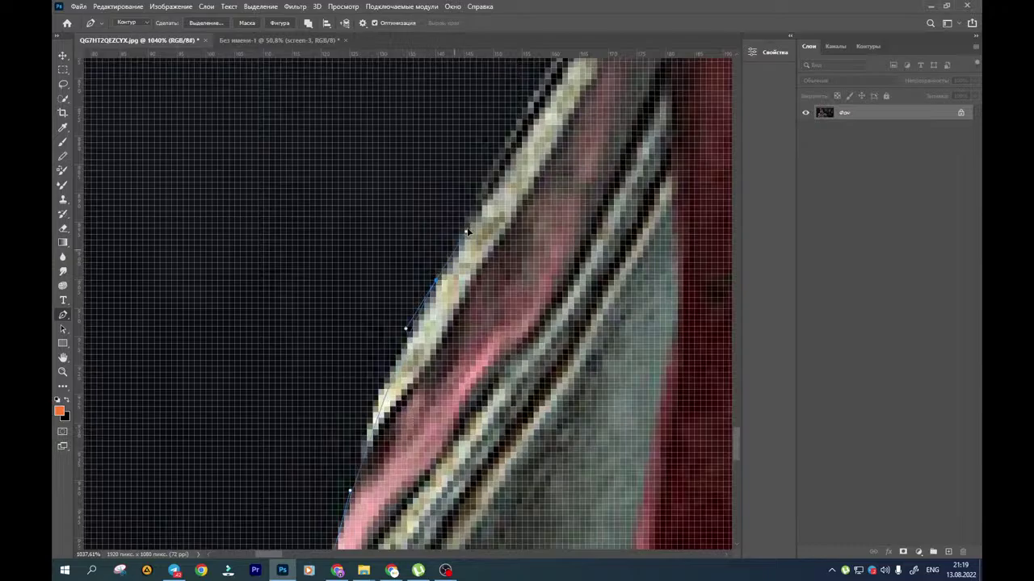
pyautogui.scroll(-3, 432, 306)
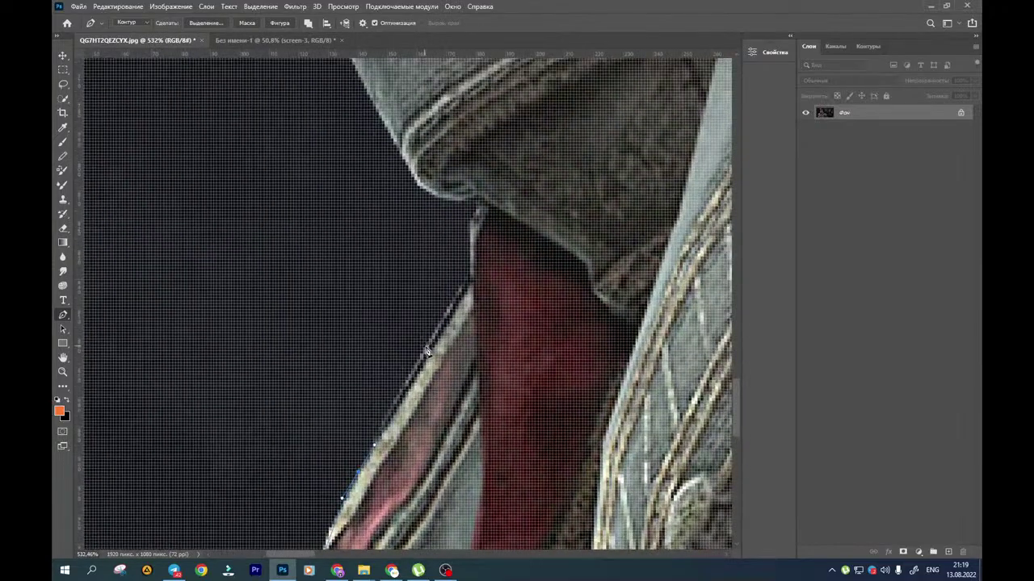
pyautogui.click(432, 338)
pyautogui.click(465, 284)
# Trace the path around the notch where the sleeve tucks under the second shoulder pad
pyautogui.scroll(-3, 469, 279)
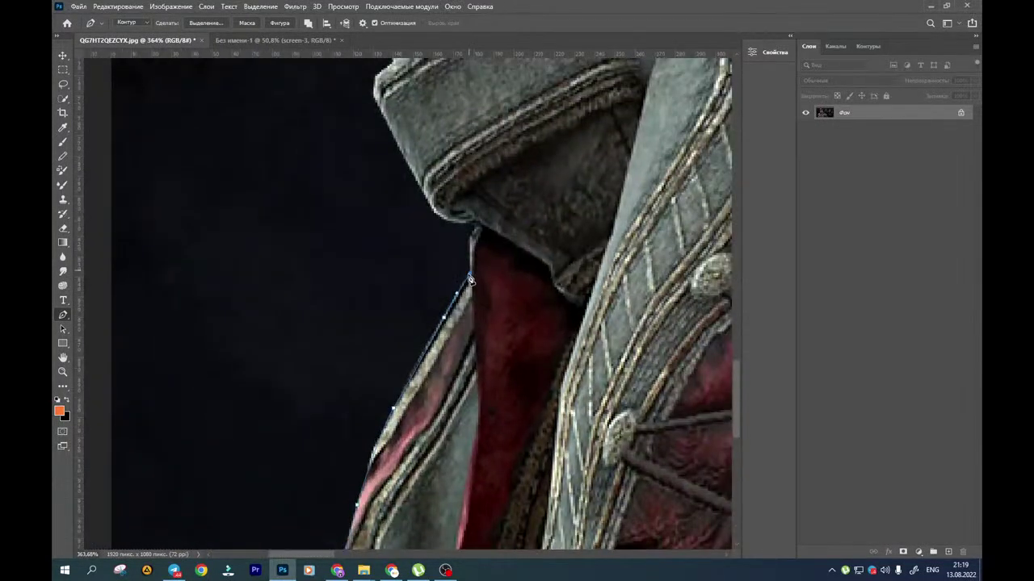
pyautogui.scroll(4, 470, 278)
pyautogui.click(469, 217)
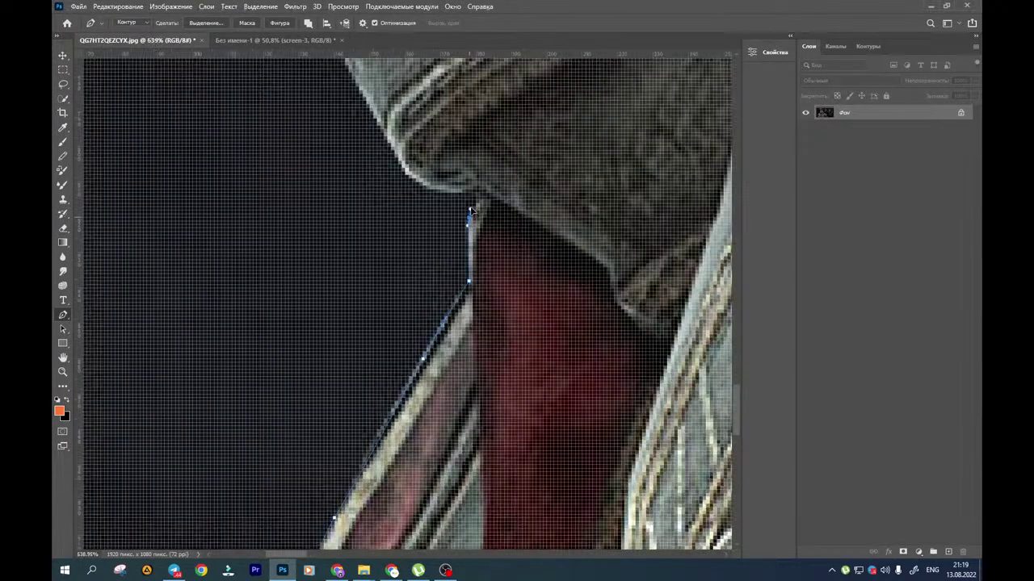
pyautogui.click(482, 196)
pyautogui.moveTo(457, 196); pyautogui.dragTo(462, 332)
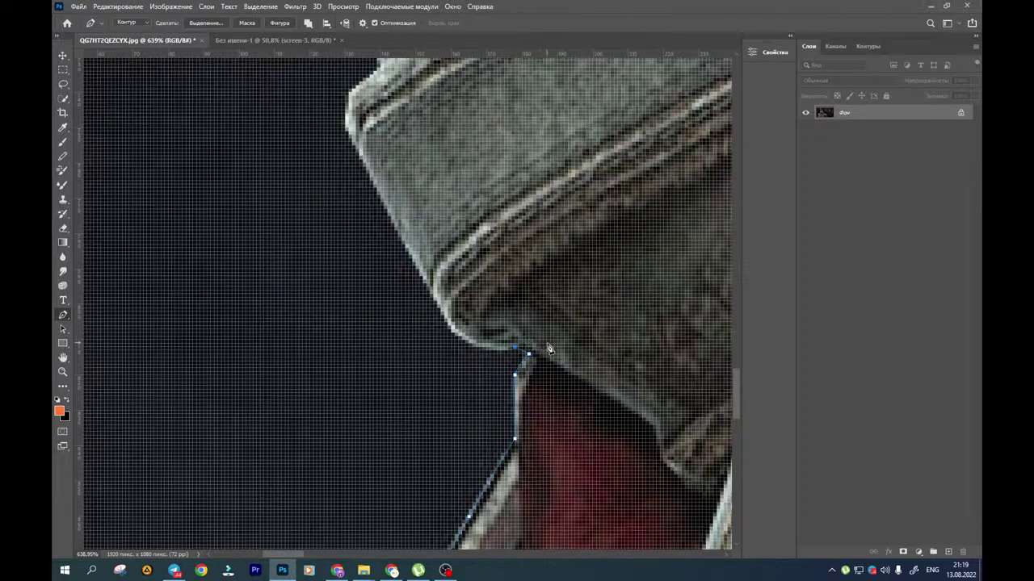
pyautogui.moveTo(548, 349); pyautogui.dragTo(587, 393)
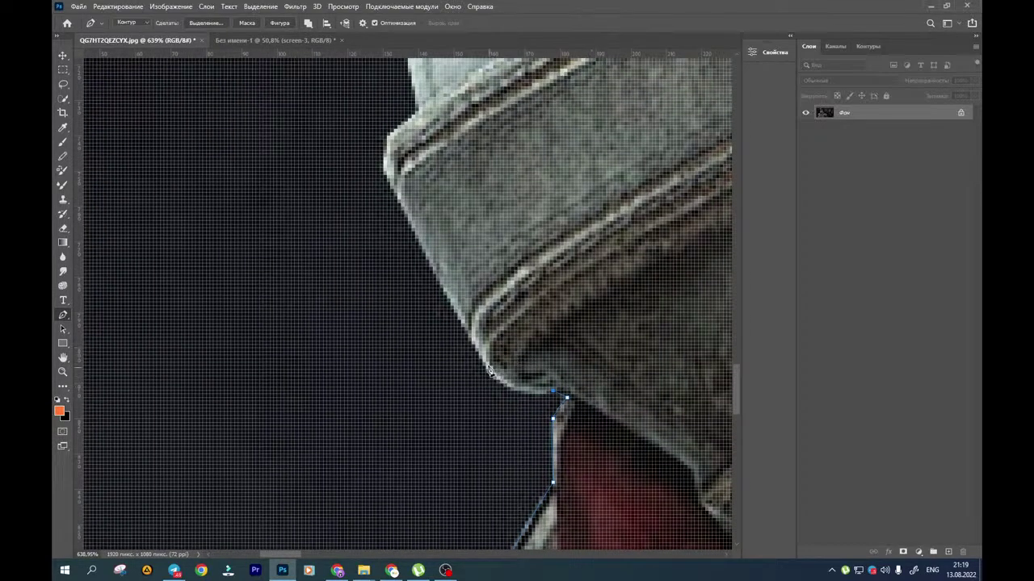
# Trace the path up the outer side of the second shoulder pad, around its cuff corners to the rounded upper corner
pyautogui.moveTo(486, 366); pyautogui.dragTo(465, 324)
pyautogui.moveTo(398, 202); pyautogui.dragTo(395, 195)
pyautogui.moveTo(382, 157); pyautogui.dragTo(400, 321)
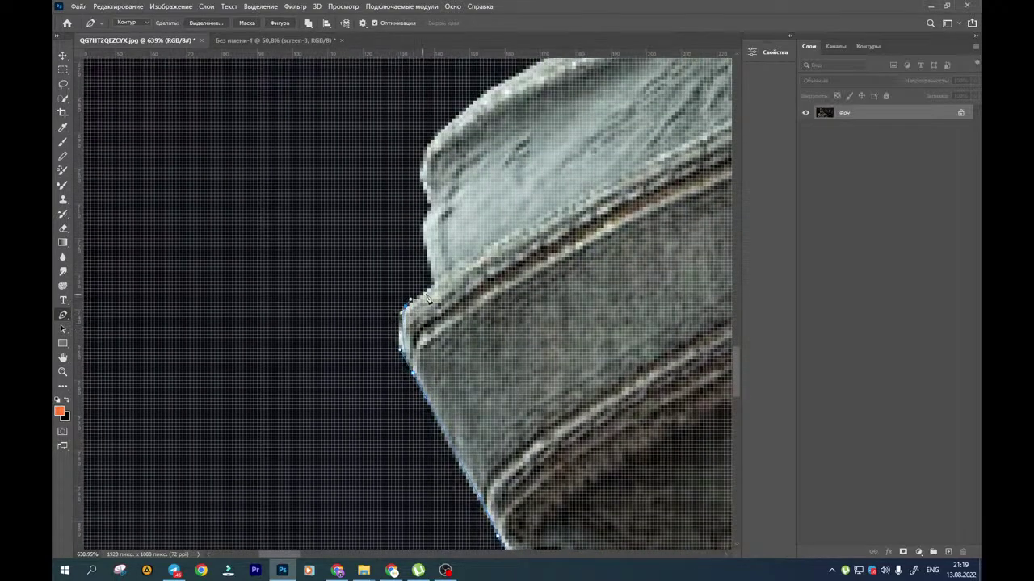
pyautogui.moveTo(438, 265); pyautogui.dragTo(424, 340)
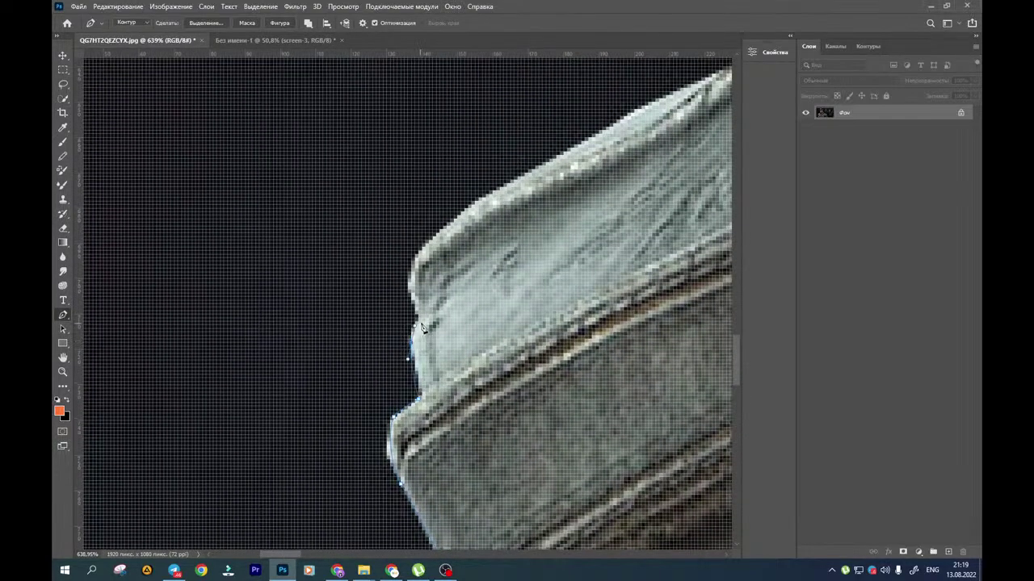
pyautogui.scroll(3, 415, 348)
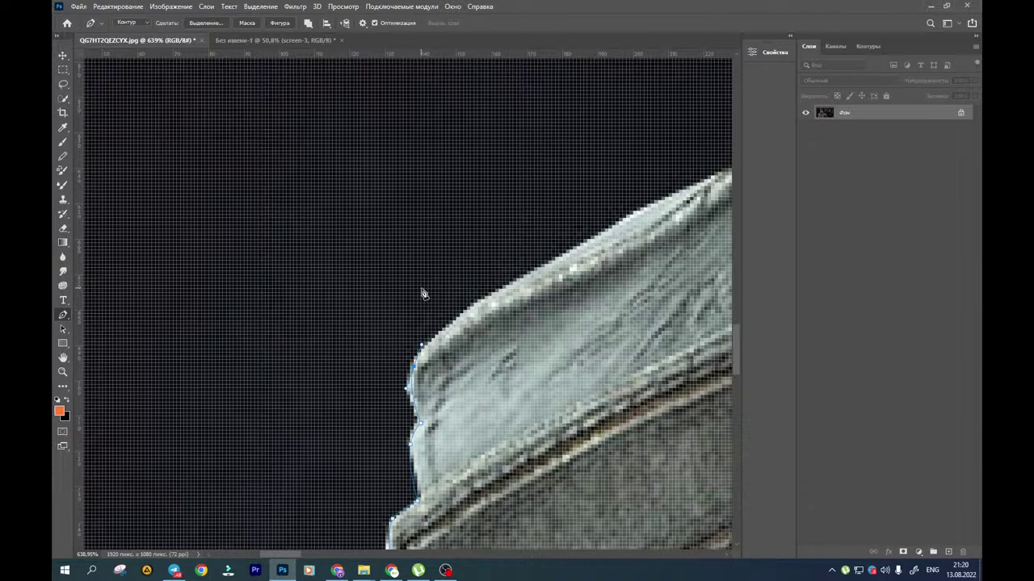
# Trace the path along the upper edge of the second shoulder pad and over its rolled seam to the jacket shoulder
pyautogui.moveTo(493, 286); pyautogui.dragTo(531, 272)
pyautogui.moveTo(589, 242); pyautogui.dragTo(266, 418)
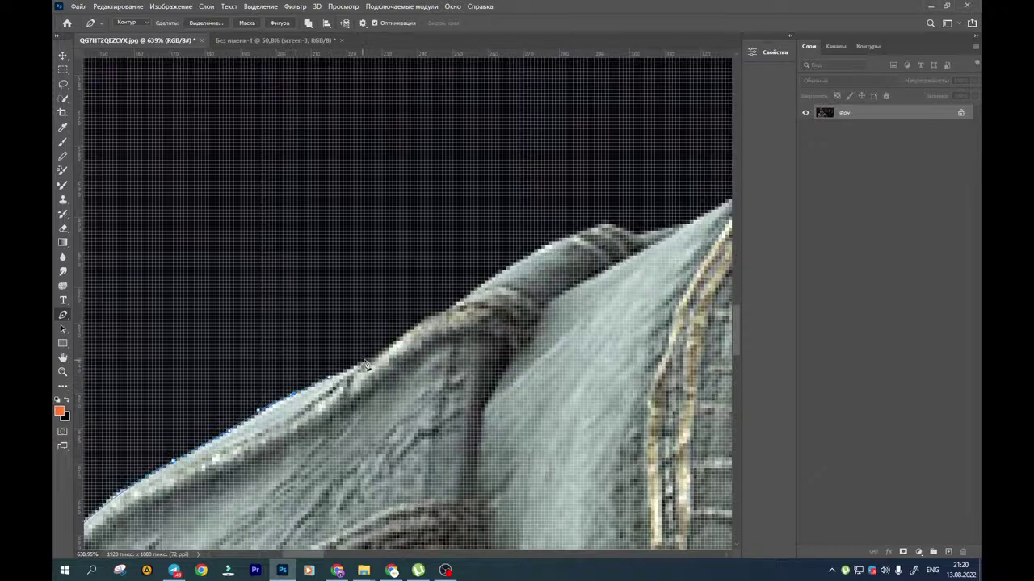
pyautogui.moveTo(350, 364); pyautogui.dragTo(375, 351)
pyautogui.moveTo(466, 300); pyautogui.dragTo(396, 355)
pyautogui.moveTo(448, 322); pyautogui.dragTo(473, 312)
pyautogui.moveTo(444, 320); pyautogui.dragTo(346, 352)
pyautogui.moveTo(424, 323); pyautogui.dragTo(433, 365)
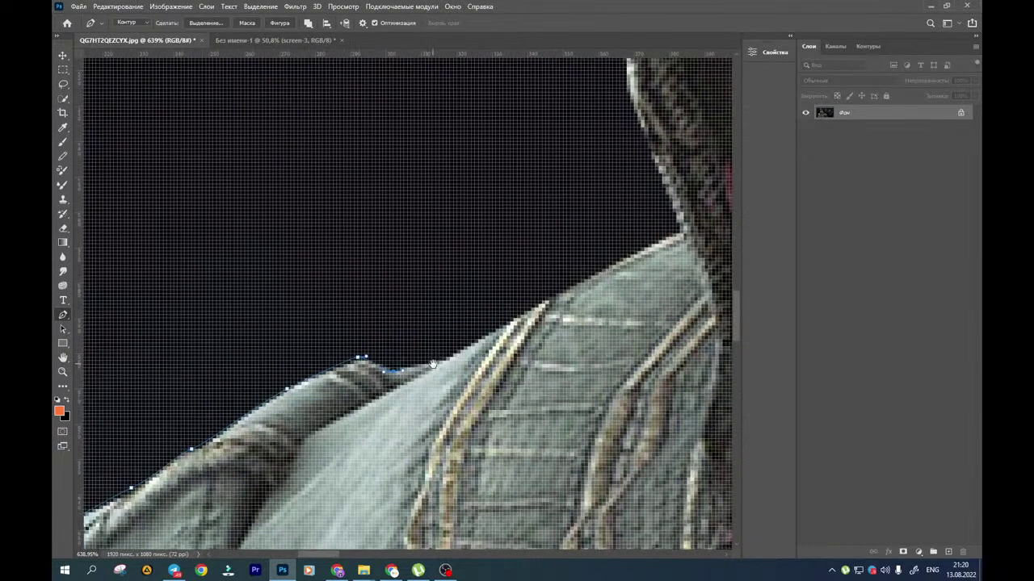
# Extend the path along the jacket shoulder across the stitched seam to the base of the collar
pyautogui.moveTo(495, 333); pyautogui.dragTo(395, 398)
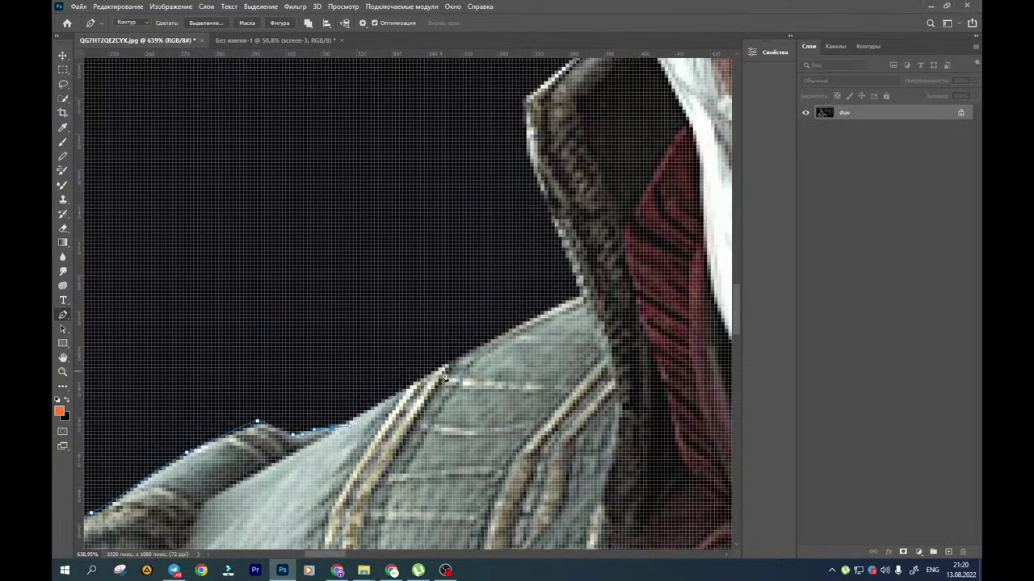
pyautogui.moveTo(449, 364); pyautogui.dragTo(471, 350)
pyautogui.moveTo(531, 317); pyautogui.dragTo(466, 443)
# Trace the path up the collar's outer edge, around its pointed corner and along its rim to the face
pyautogui.click(442, 347)
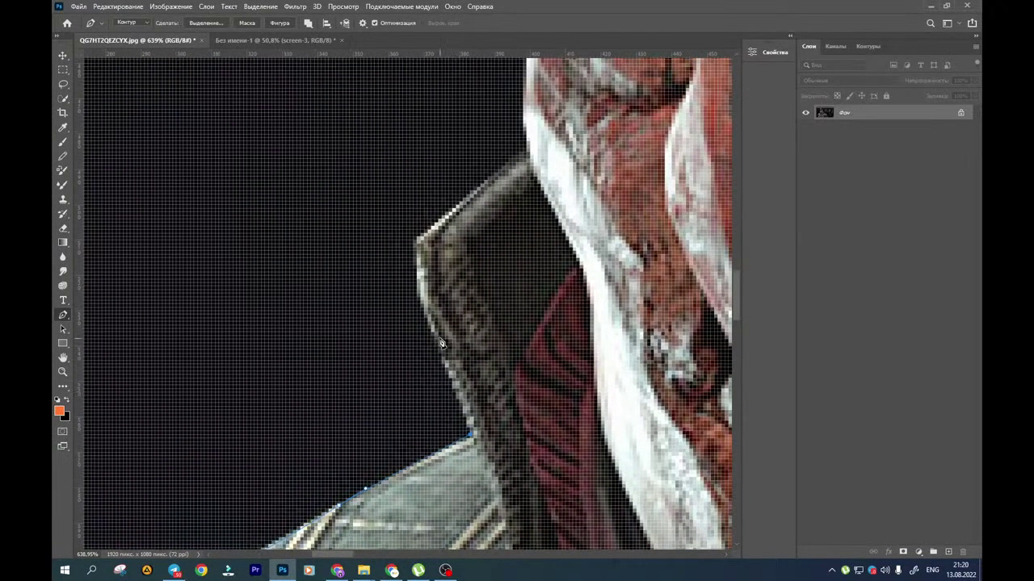
pyautogui.moveTo(422, 321); pyautogui.dragTo(428, 328)
pyautogui.moveTo(415, 262); pyautogui.dragTo(409, 343)
pyautogui.moveTo(457, 297); pyautogui.dragTo(483, 281)
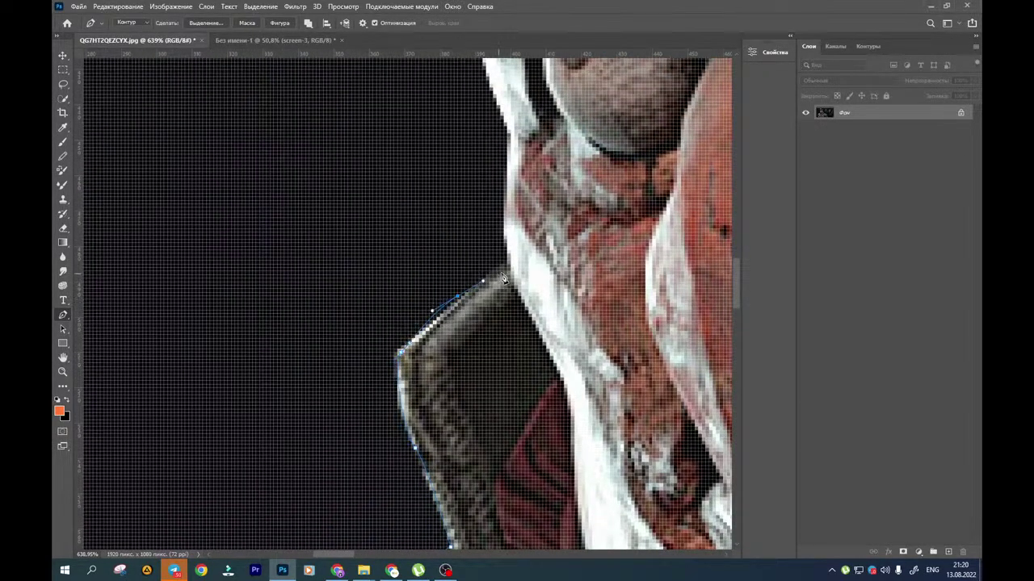
pyautogui.click(507, 268)
# Continue the path up the side of the Clown's face past the eye to the side of the hat
pyautogui.moveTo(512, 247); pyautogui.dragTo(374, 379)
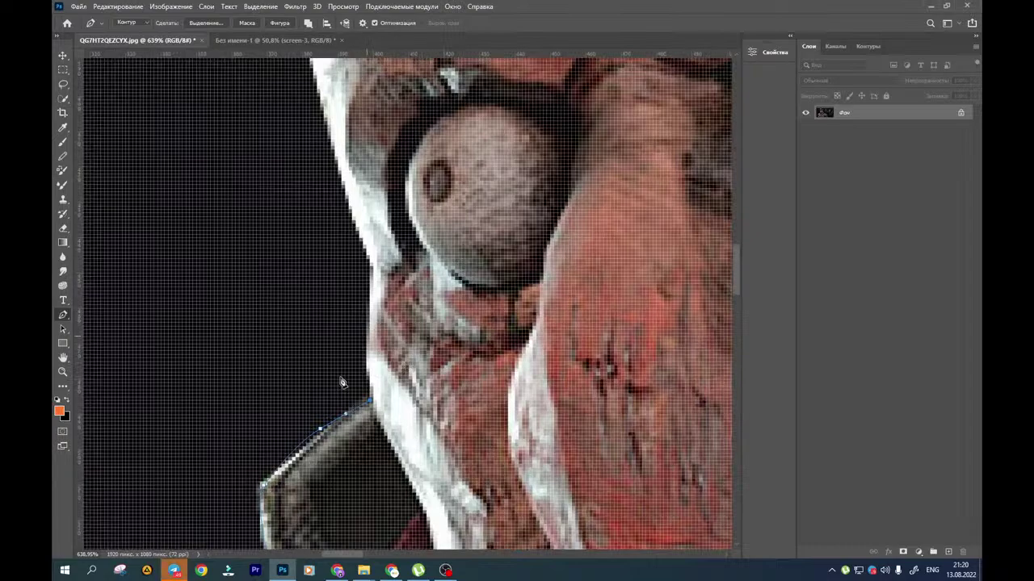
pyautogui.moveTo(369, 323); pyautogui.dragTo(368, 348)
pyautogui.moveTo(319, 317); pyautogui.dragTo(371, 353)
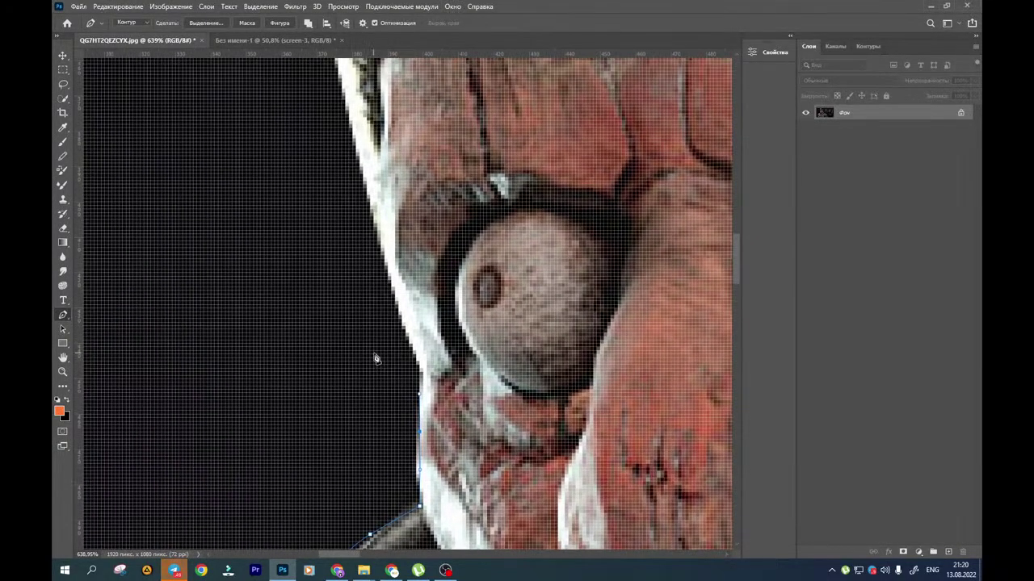
pyautogui.click(420, 372)
pyautogui.moveTo(389, 273); pyautogui.dragTo(400, 371)
pyautogui.moveTo(383, 313); pyautogui.dragTo(367, 251)
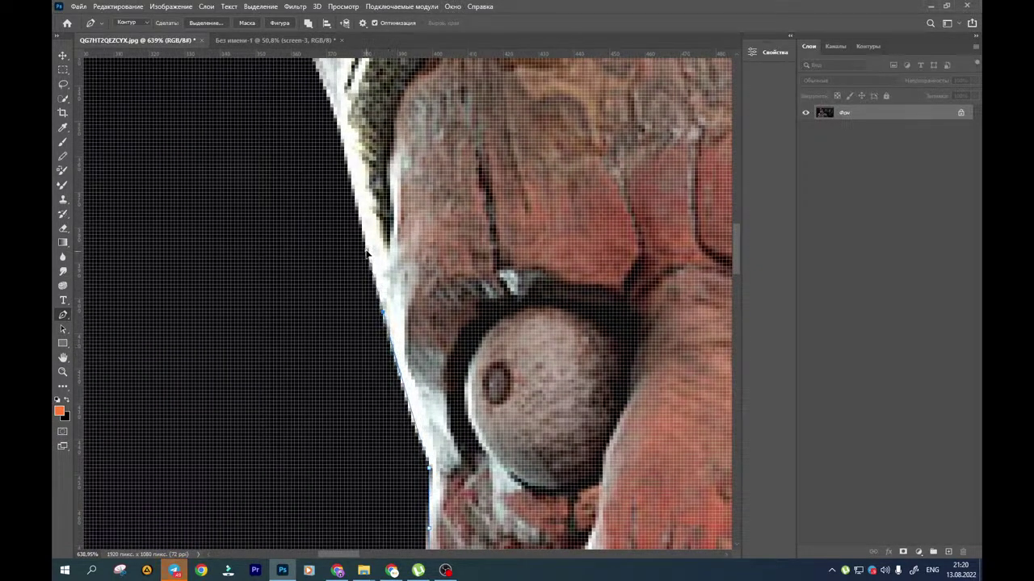
pyautogui.moveTo(350, 189); pyautogui.dragTo(411, 451)
pyautogui.moveTo(392, 364); pyautogui.dragTo(371, 331)
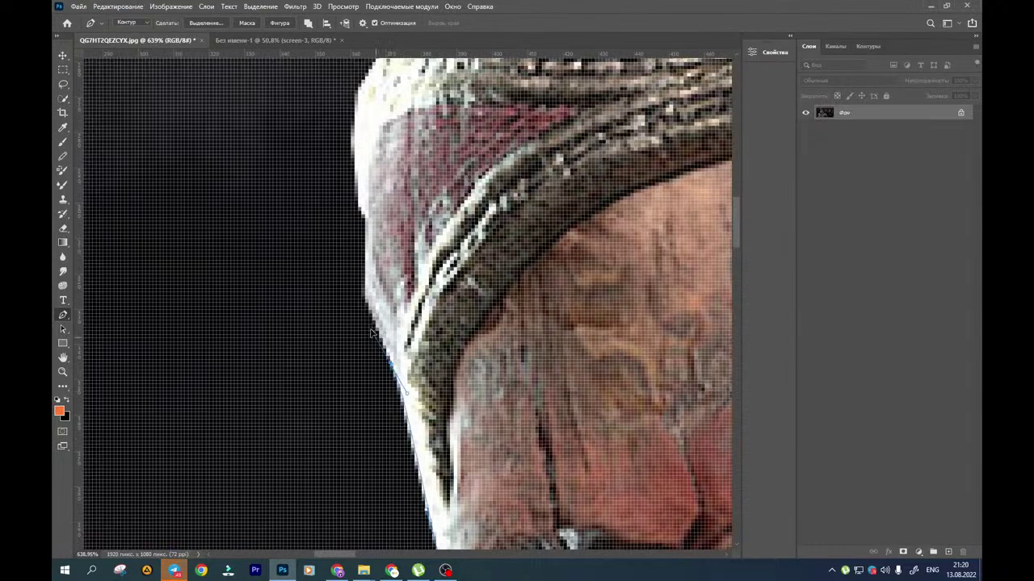
# Extend the path up the side of the hat and around its pale stitched brim to the base of the hanging fold
pyautogui.scroll(3, 355, 339)
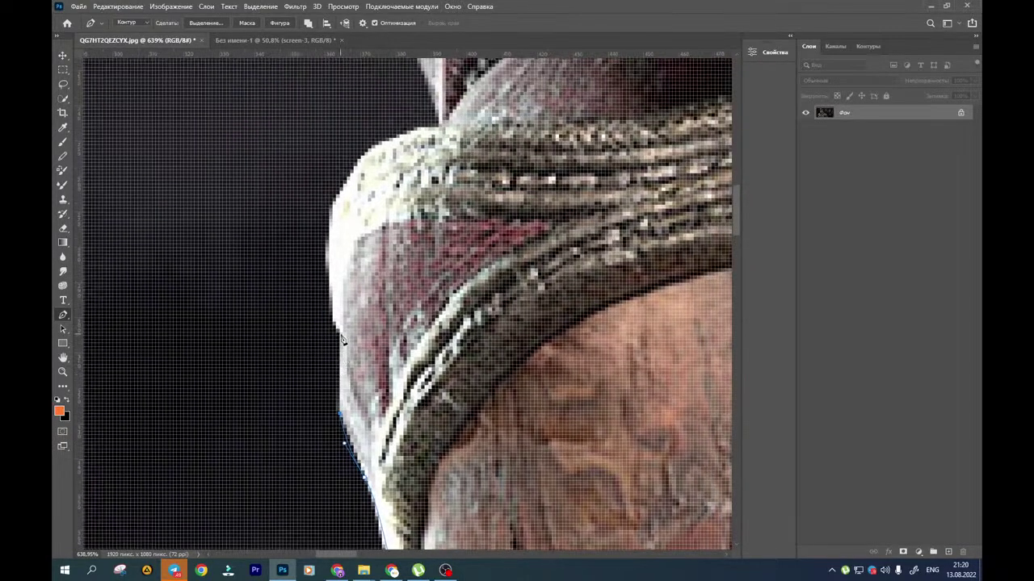
pyautogui.click(340, 334)
pyautogui.moveTo(329, 258); pyautogui.dragTo(366, 351)
pyautogui.scroll(3, 338, 333)
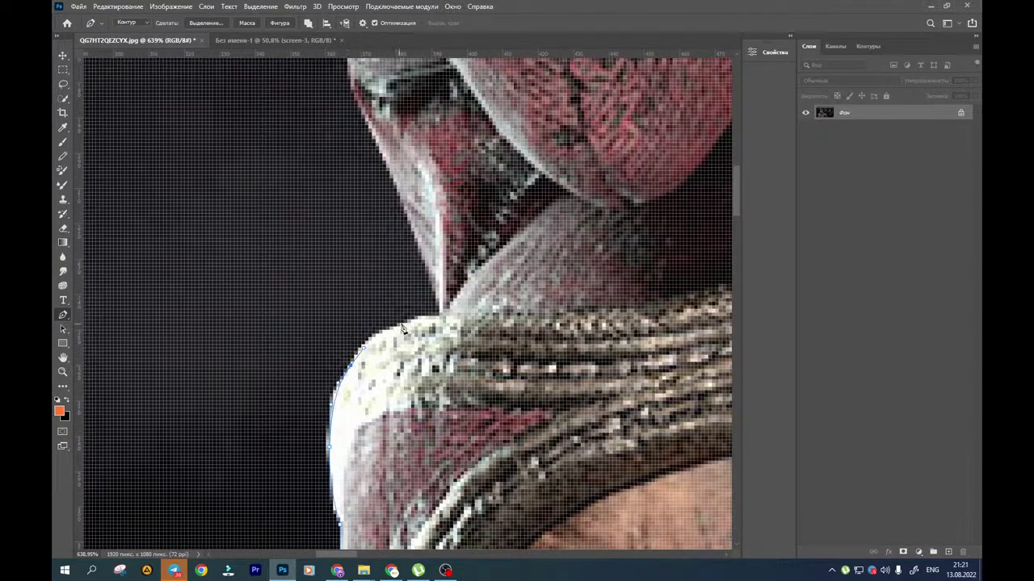
pyautogui.scroll(4, 429, 378)
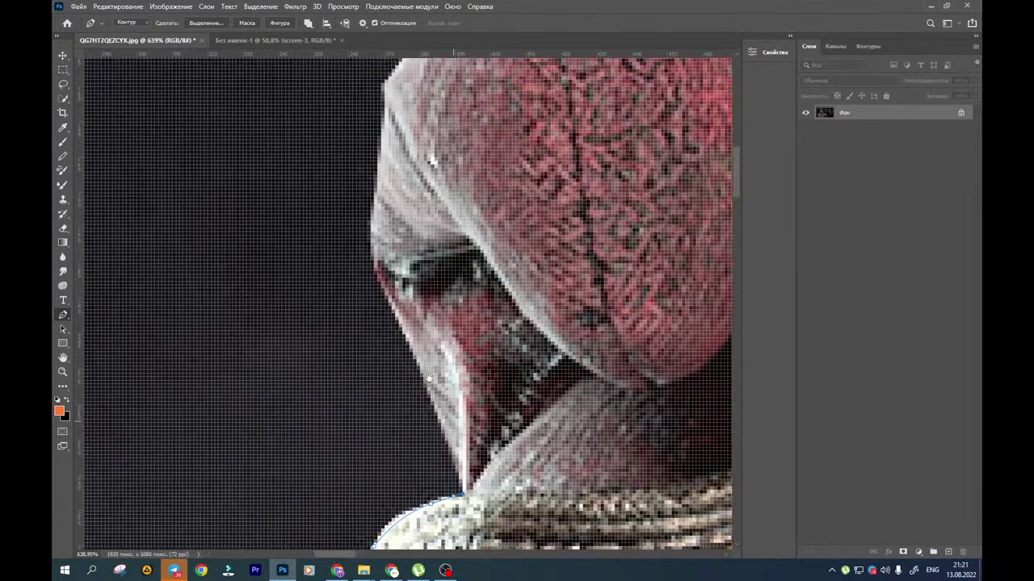
# Trace the path up the outer edge of the hat's hanging fold toward its pointed corner
pyautogui.moveTo(429, 378); pyautogui.dragTo(433, 408)
pyautogui.moveTo(399, 350); pyautogui.dragTo(382, 316)
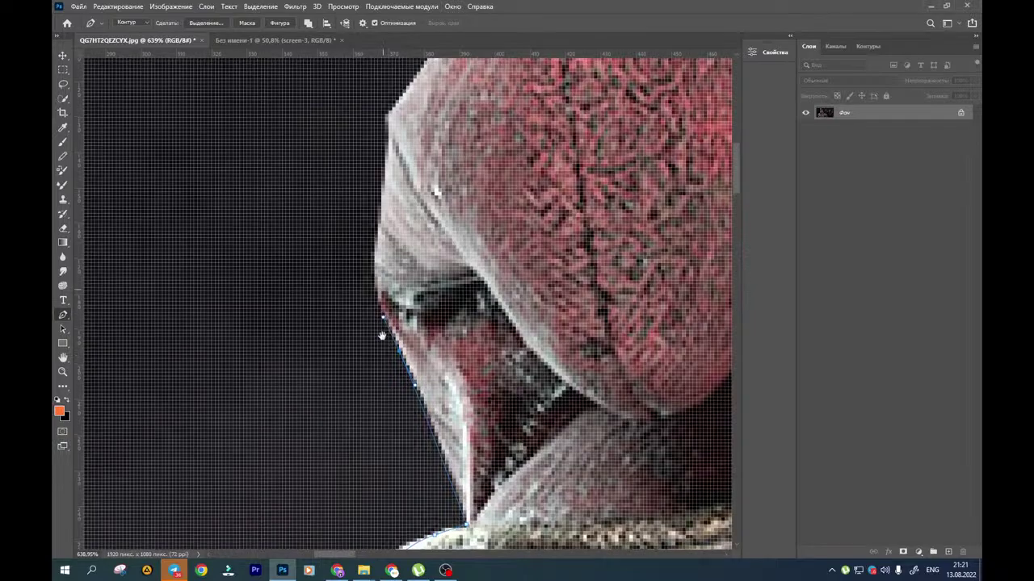
pyautogui.scroll(3, 382, 335)
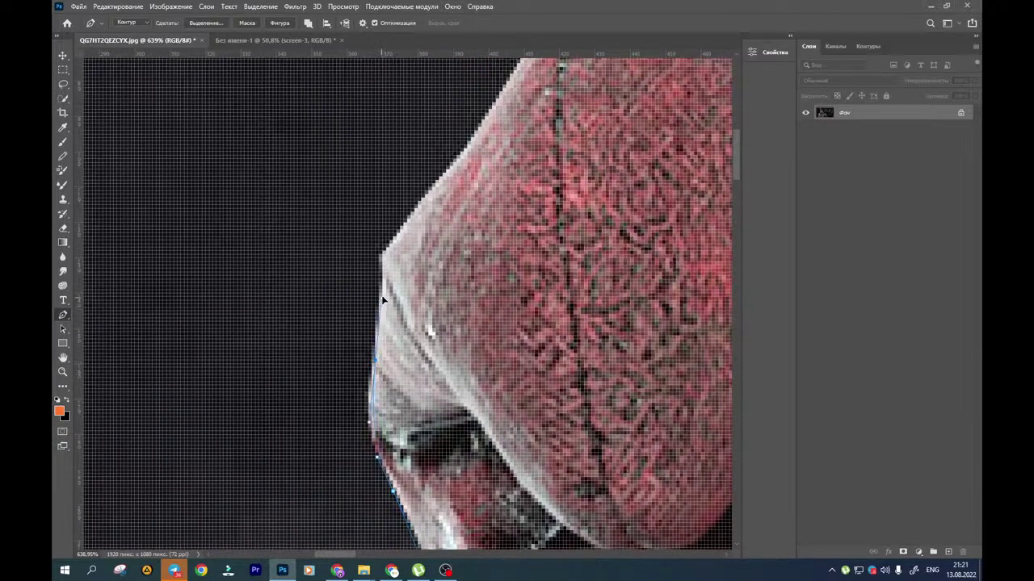
# Trace the path from the fold's pointed corner over the hat's upper seam and close it at the starting anchor on the crown
pyautogui.scroll(3, 383, 300)
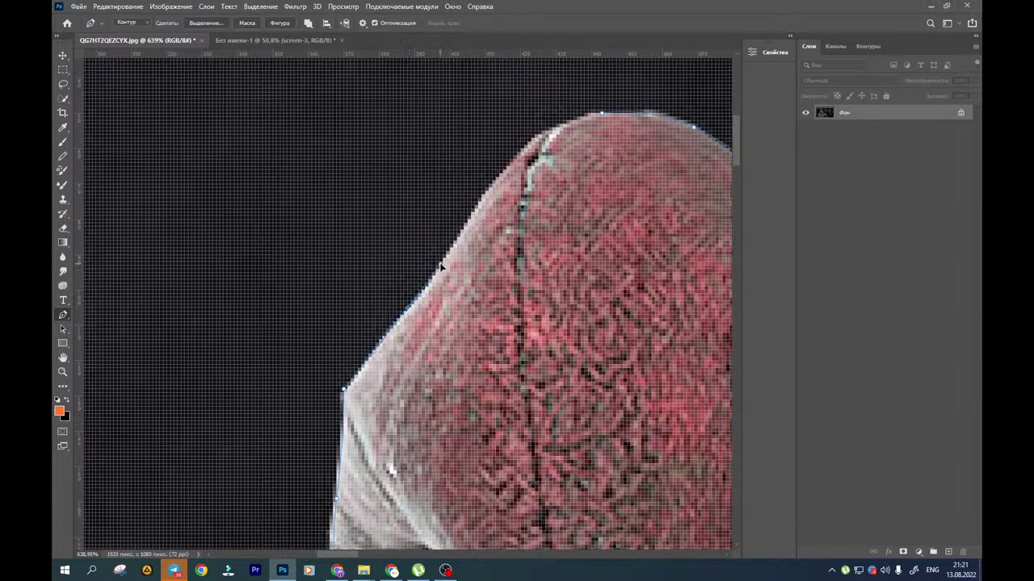
pyautogui.moveTo(441, 250); pyautogui.dragTo(324, 369)
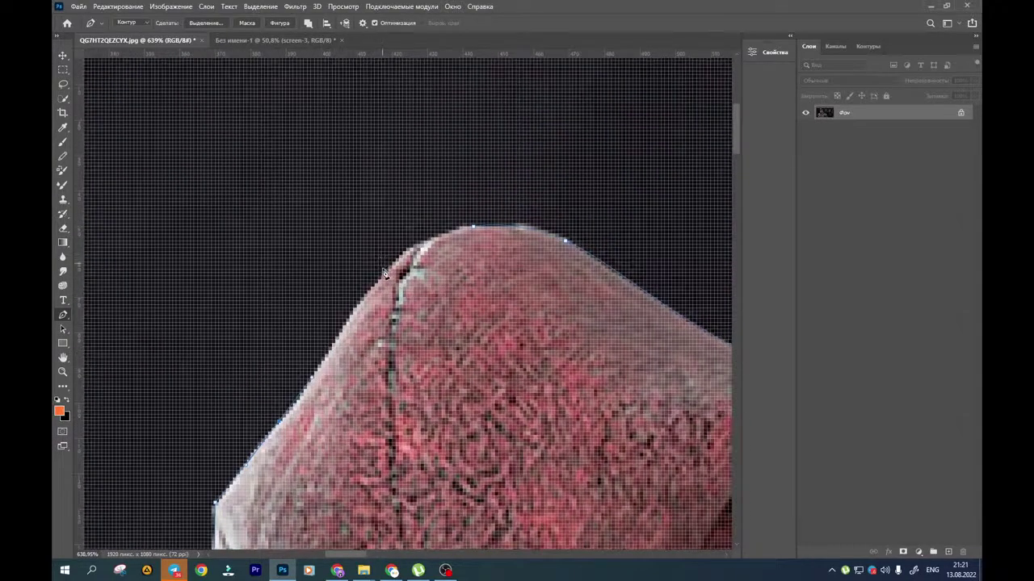
pyautogui.moveTo(392, 269); pyautogui.dragTo(472, 227)
# Convert the closed Clown path into a new anti-aliased selection with a feather radius of 0 pixels
pyautogui.scroll(-10, 476, 232)
pyautogui.moveTo(437, 251); pyautogui.dragTo(434, 285)
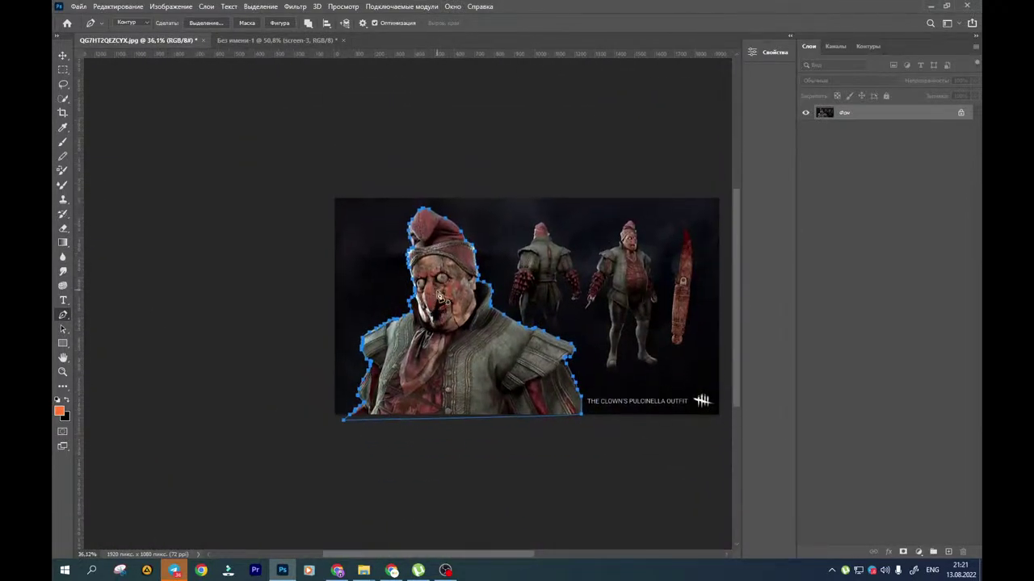
pyautogui.rightClick(434, 288)
pyautogui.click(465, 337)
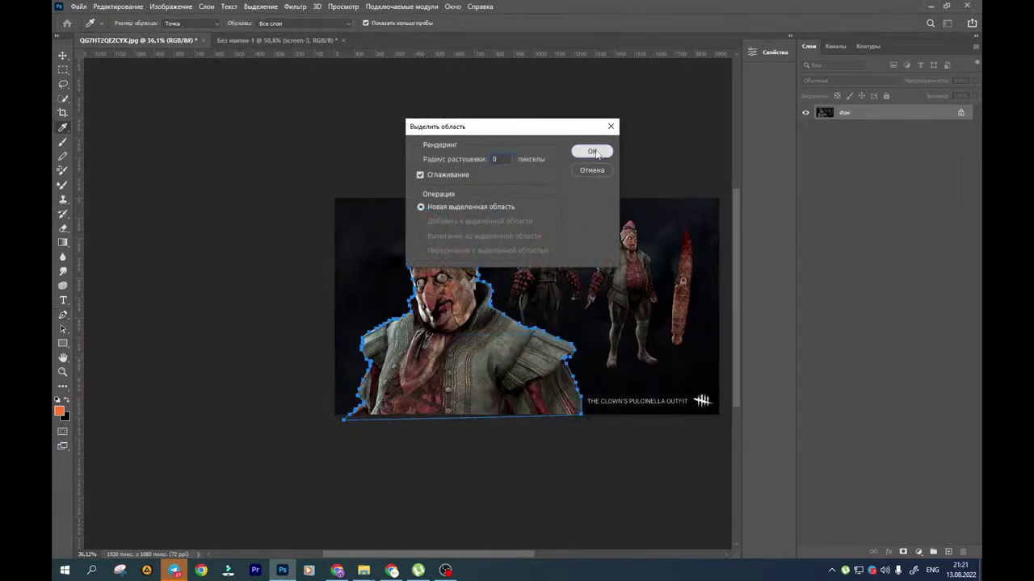
pyautogui.click(592, 151)
# Output the Clown selection from Select and Mask to a new layer with a layer mask
pyautogui.scroll(2, 444, 307)
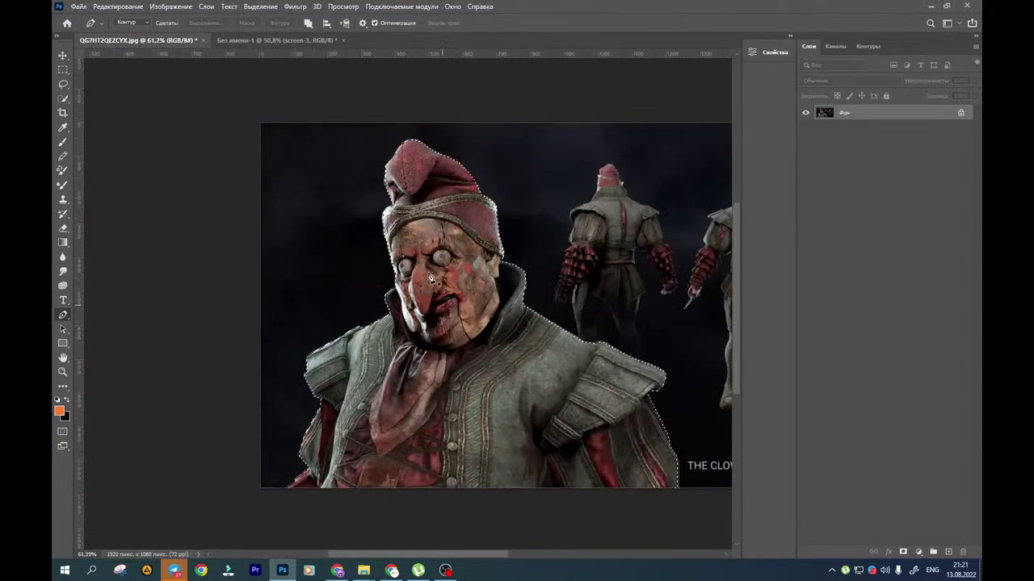
pyautogui.click(63, 98)
pyautogui.click(450, 23)
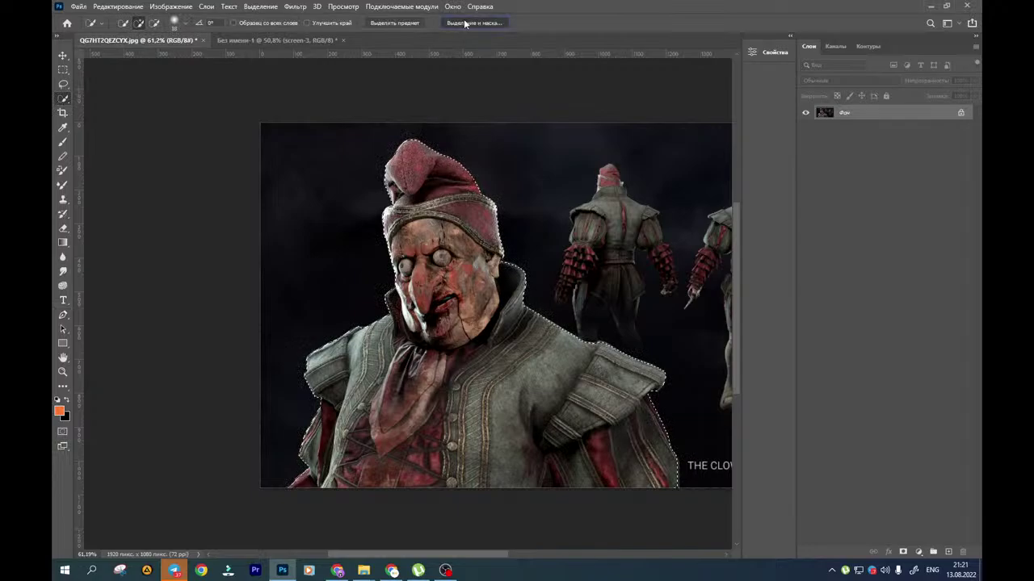
pyautogui.scroll(-3, 821, 501)
pyautogui.click(799, 515)
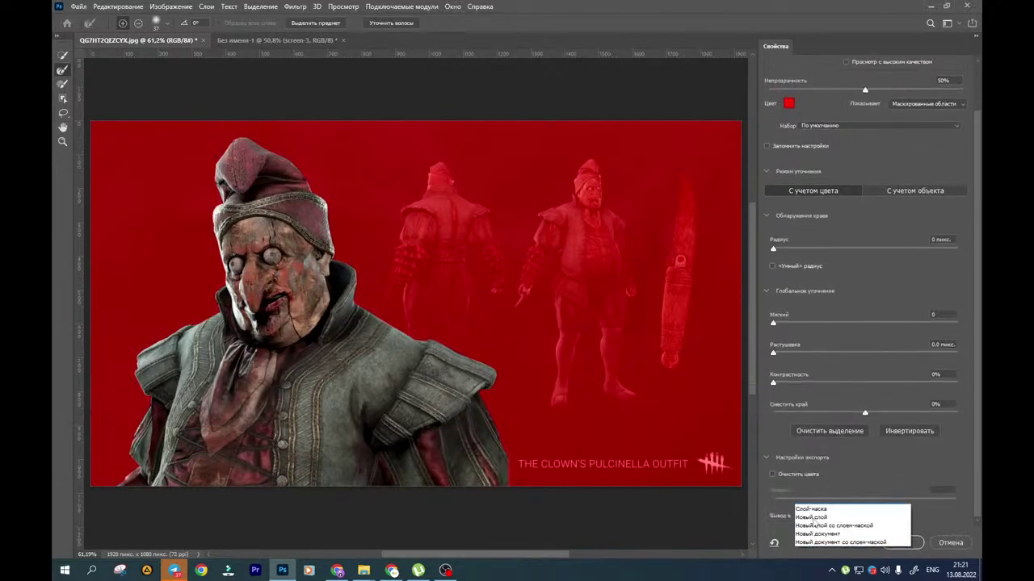
pyautogui.click(808, 529)
pyautogui.click(902, 542)
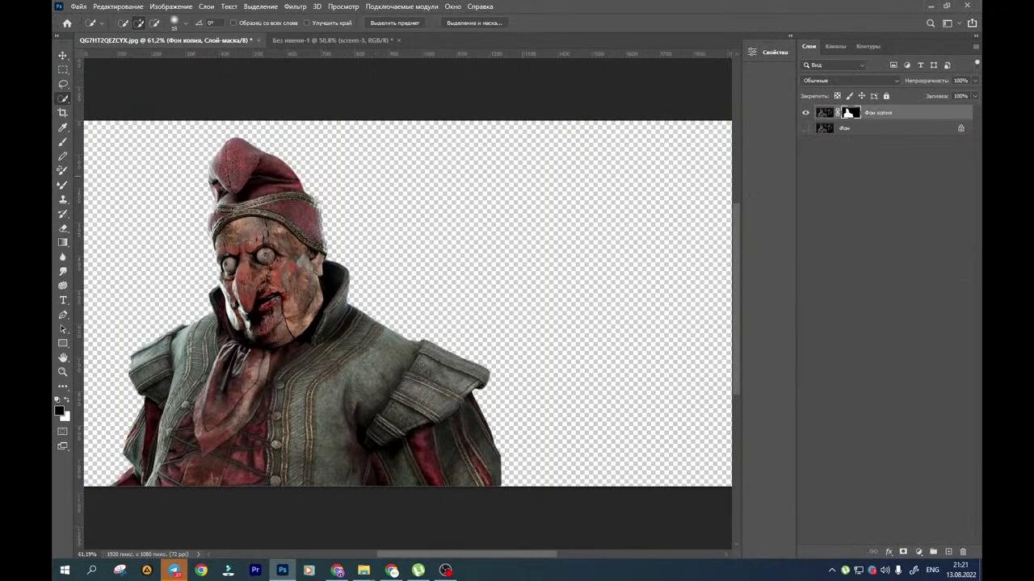
# Move the masked Clown into the forest document, place its layer above the orange fill, and position the figure on the scene's left side
pyautogui.moveTo(251, 181); pyautogui.dragTo(335, 148)
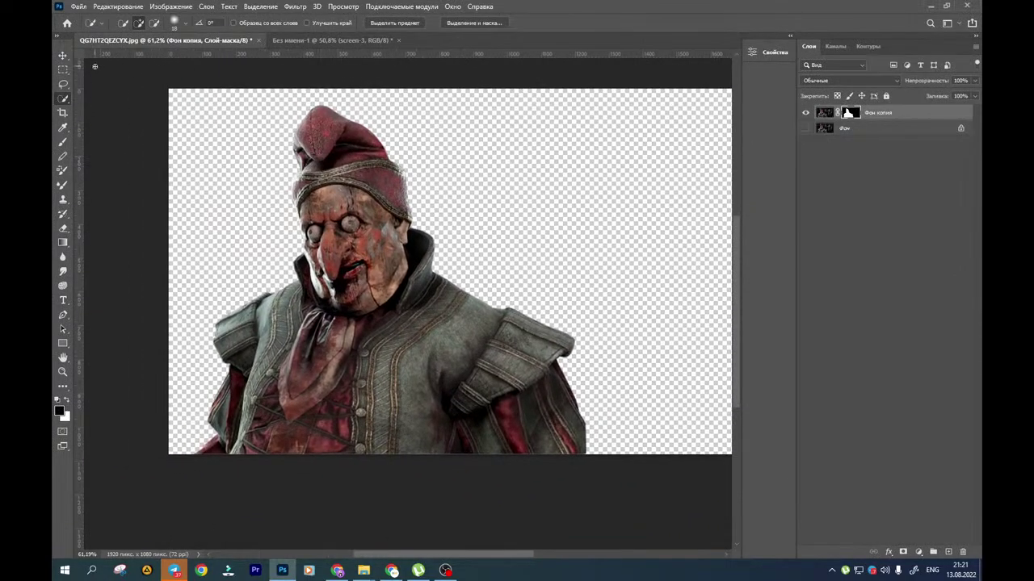
pyautogui.click(62, 55)
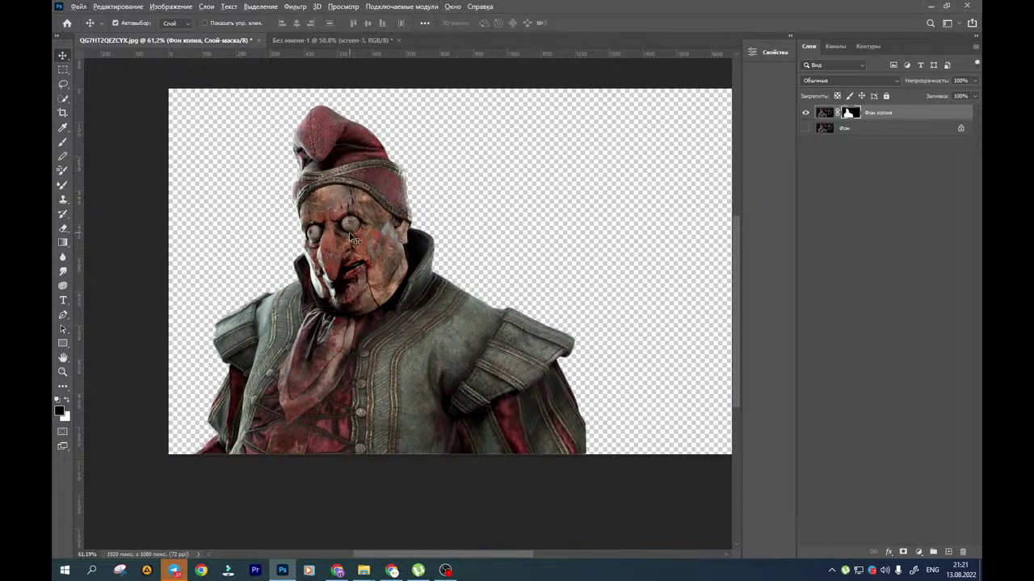
pyautogui.moveTo(350, 234); pyautogui.dragTo(396, 198)
pyautogui.moveTo(878, 130); pyautogui.dragTo(877, 112)
pyautogui.scroll(-2, 419, 281)
pyautogui.moveTo(419, 281); pyautogui.dragTo(294, 284)
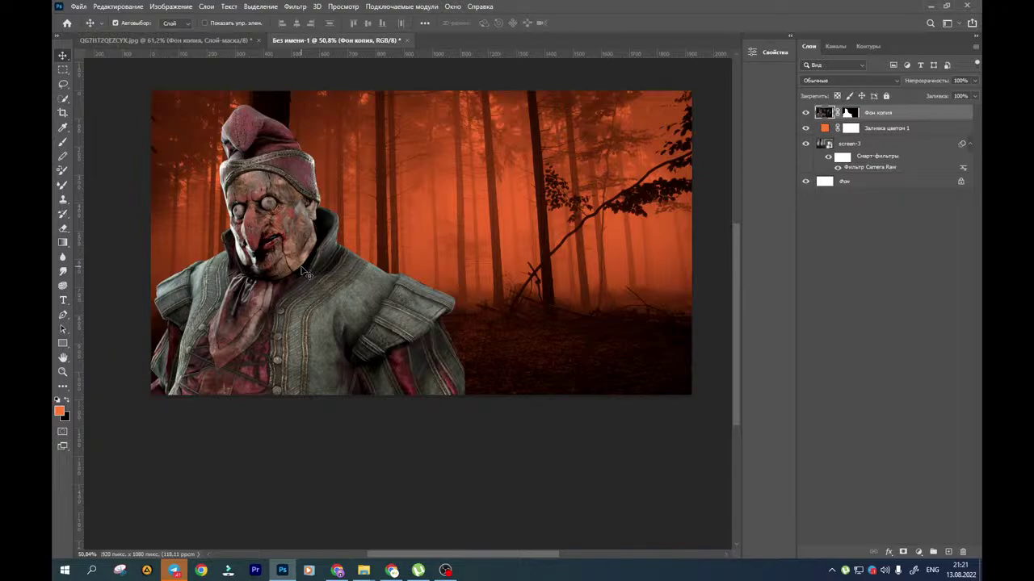
pyautogui.moveTo(347, 202); pyautogui.dragTo(387, 215)
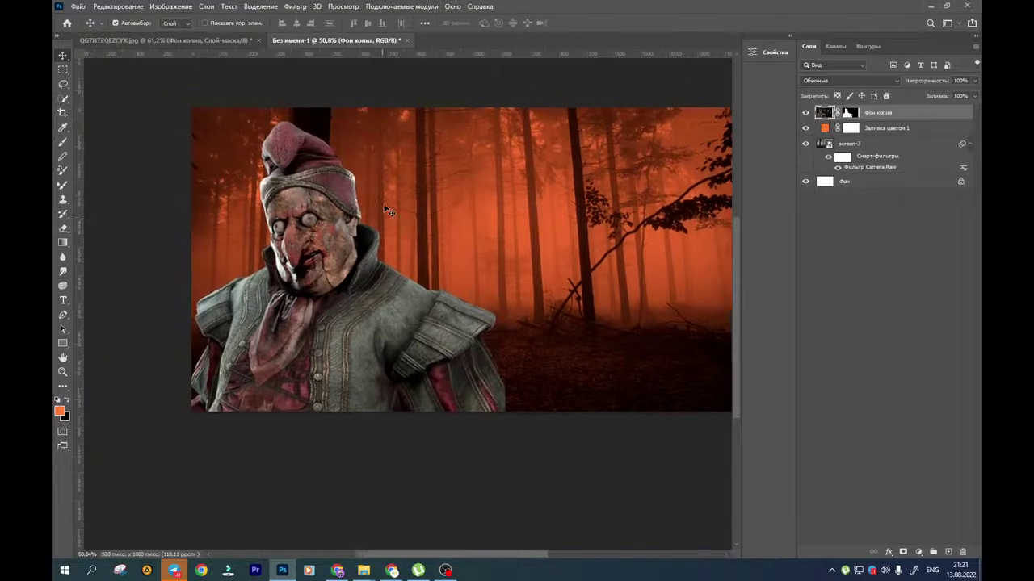
# Hide the orange fill layer and toggle the forest and Clown layers off and on to inspect the tree behind the hat
pyautogui.click(805, 128)
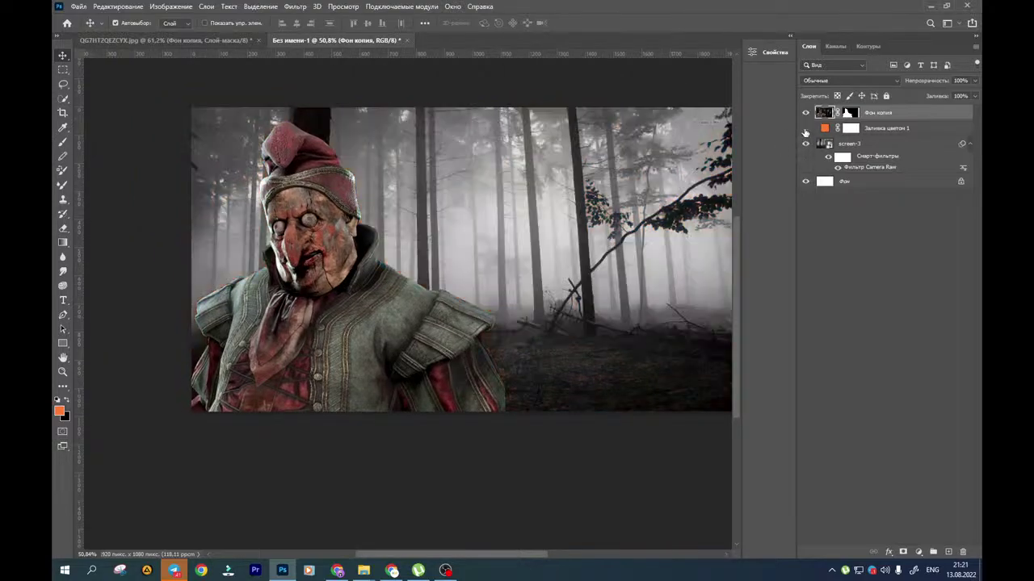
pyautogui.click(805, 145)
pyautogui.click(805, 142)
pyautogui.click(805, 113)
pyautogui.click(805, 114)
pyautogui.click(805, 113)
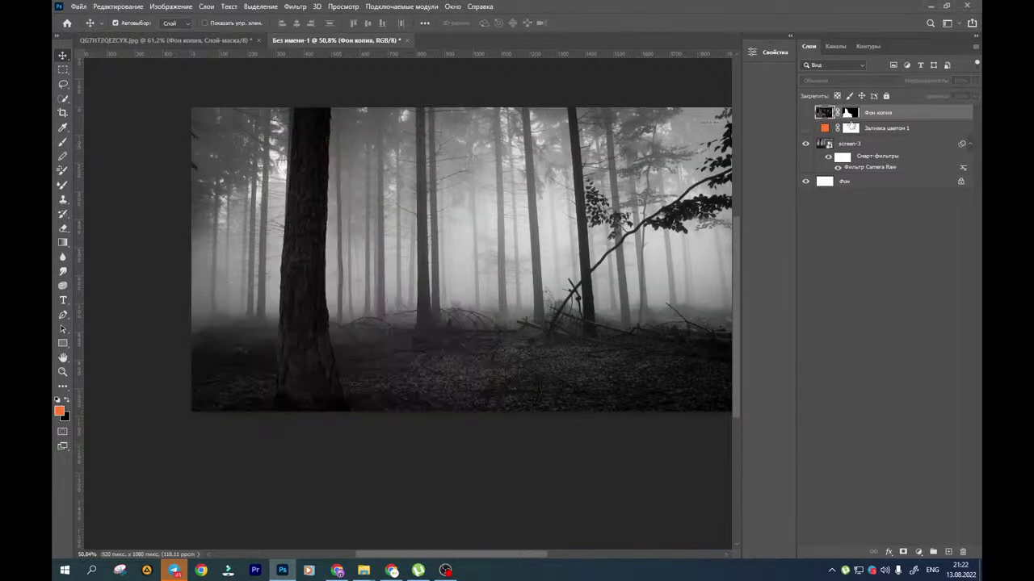
pyautogui.click(806, 114)
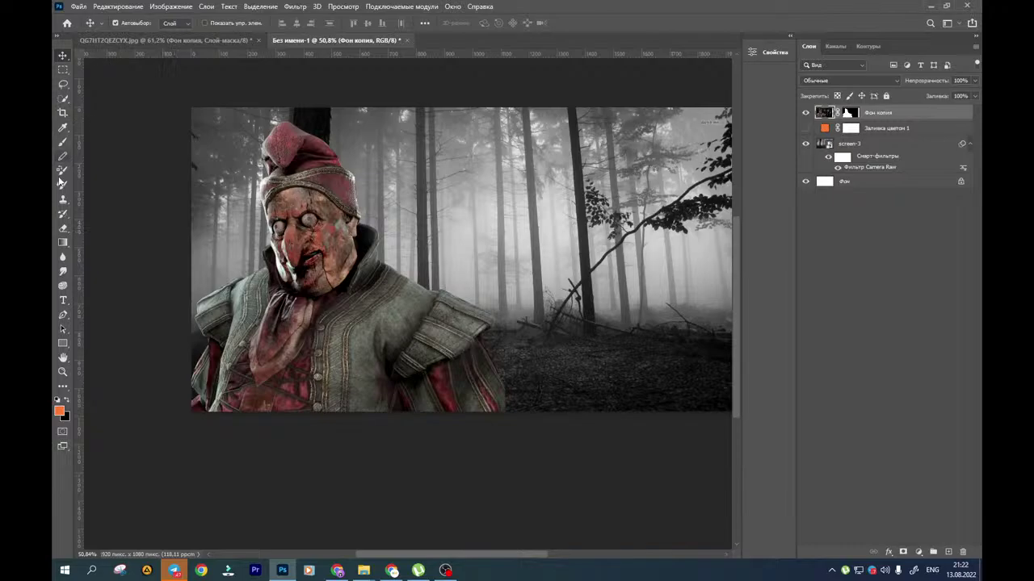
# Outline the trunk area around the Clown's hat with the Patch tool and rasterize the screen-3 forest layer
pyautogui.click(60, 388)
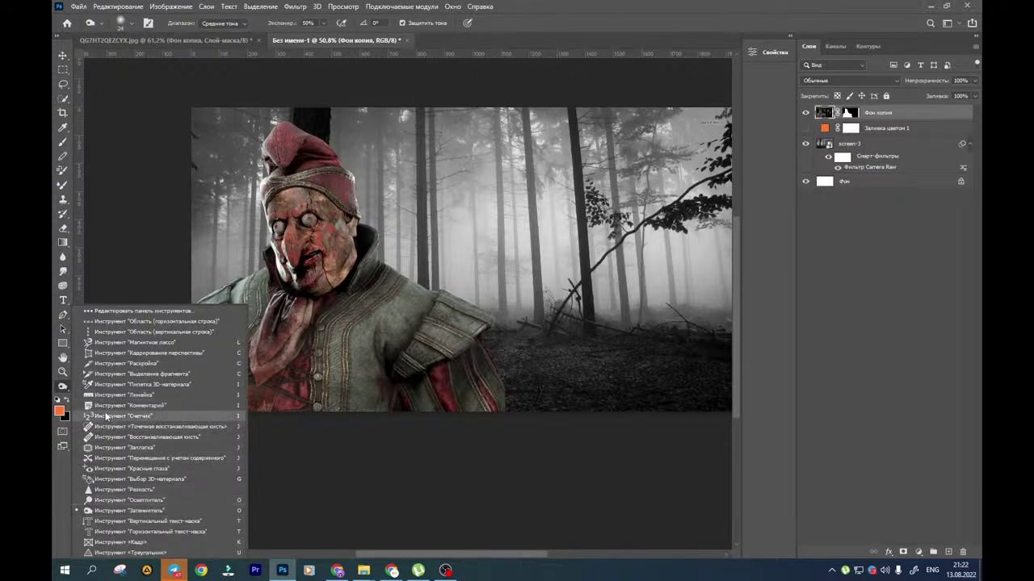
pyautogui.click(121, 448)
pyautogui.moveTo(294, 165)
pyautogui.mouseDown()
pyautogui.moveTo(329, 179)
pyautogui.moveTo(303, 133)
pyautogui.moveTo(428, 121)
pyautogui.moveTo(468, 138)
pyautogui.mouseUp()
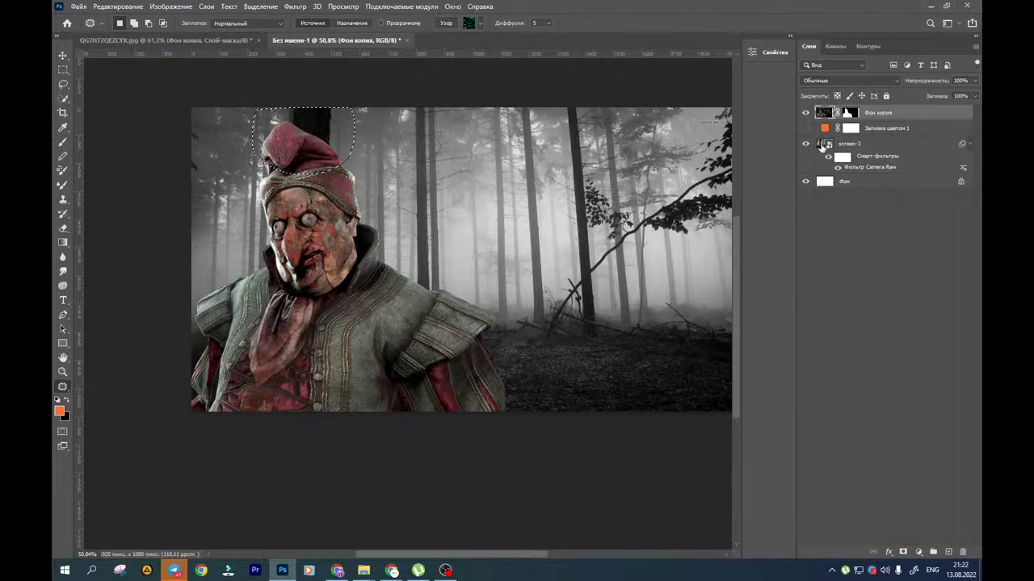
pyautogui.click(821, 146)
pyautogui.click(299, 129)
pyautogui.click(462, 228)
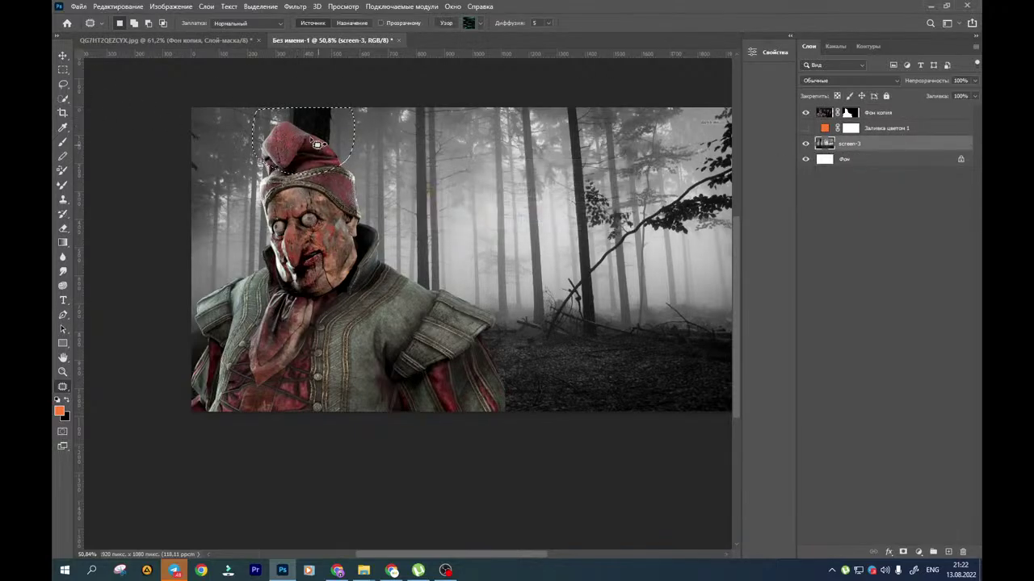
# Try to patch the outlined trunk behind the hat with the neighbouring misty forest, and undo the patch
pyautogui.moveTo(319, 142); pyautogui.dragTo(389, 138)
pyautogui.click(436, 141)
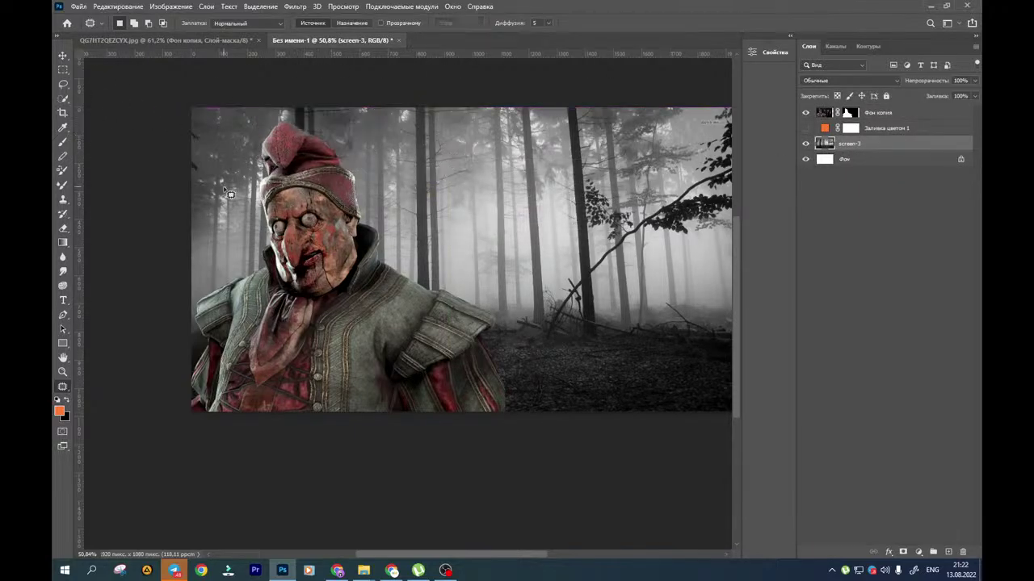
pyautogui.hotkey('ctrl', 'z')
pyautogui.hotkey('ctrl', 'z')
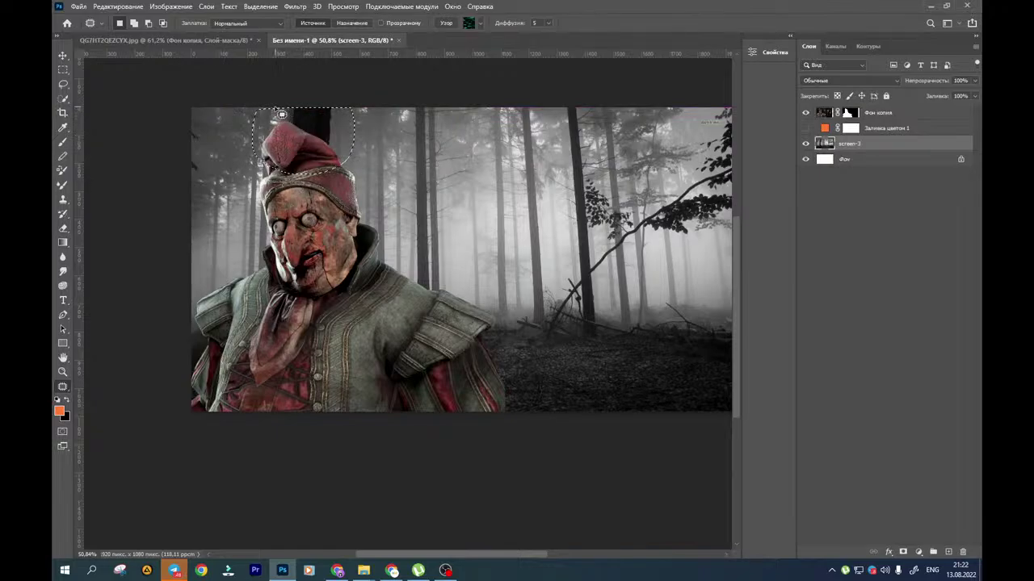
# Re-outline the trunk above the hat and try patching it from the forest on either side of the Clown
pyautogui.click(276, 109)
pyautogui.moveTo(275, 109)
pyautogui.mouseDown()
pyautogui.moveTo(299, 173)
pyautogui.moveTo(344, 92)
pyautogui.mouseUp()
pyautogui.moveTo(297, 138)
pyautogui.mouseDown()
pyautogui.moveTo(461, 144)
pyautogui.moveTo(485, 151)
pyautogui.moveTo(479, 182)
pyautogui.mouseUp()
pyautogui.hotkey('ctrl', 'd')
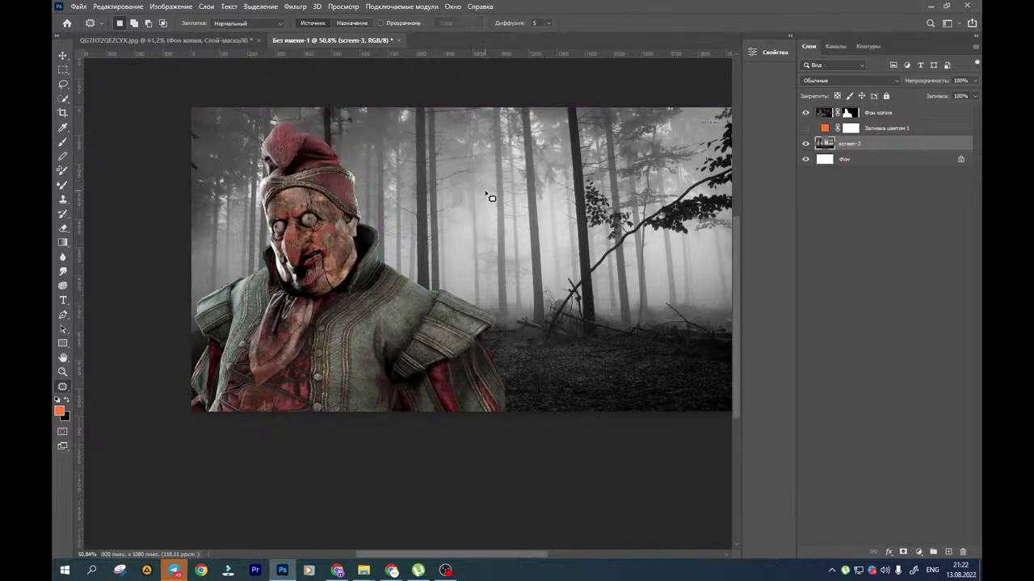
pyautogui.hotkey('ctrl', 'z')
pyautogui.moveTo(321, 135); pyautogui.dragTo(225, 228)
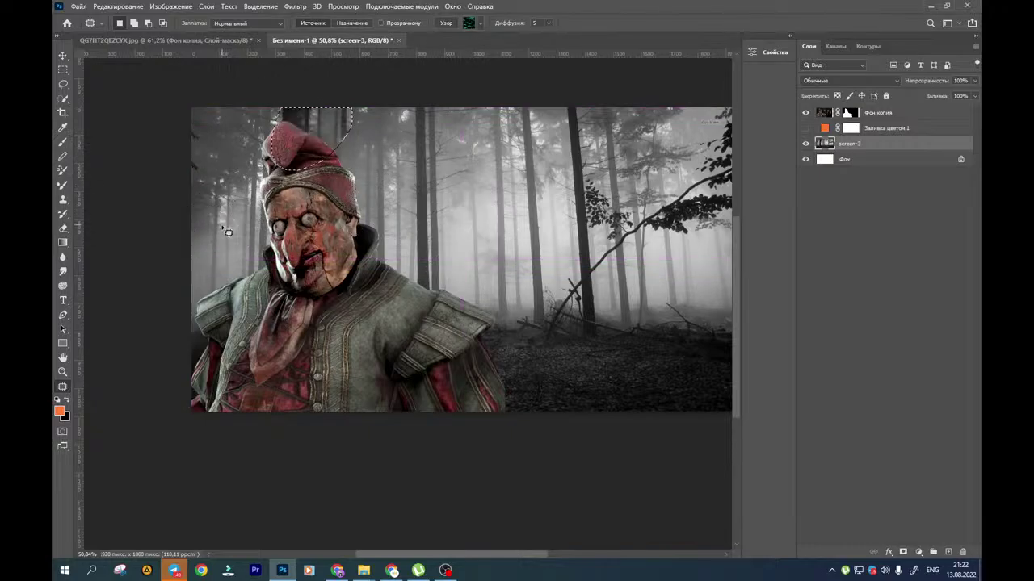
pyautogui.hotkey('ctrl', 'd')
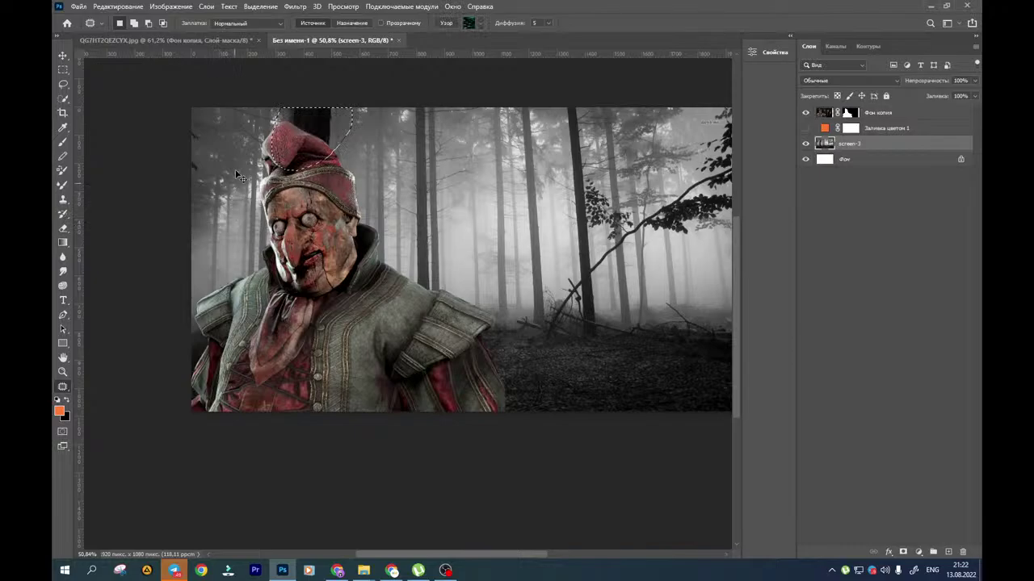
# Try to replace the selected trunk area with a Content-Aware fill in Normal mode at 100% opacity
pyautogui.press('i')
pyautogui.hotkey('shift', 'F5')
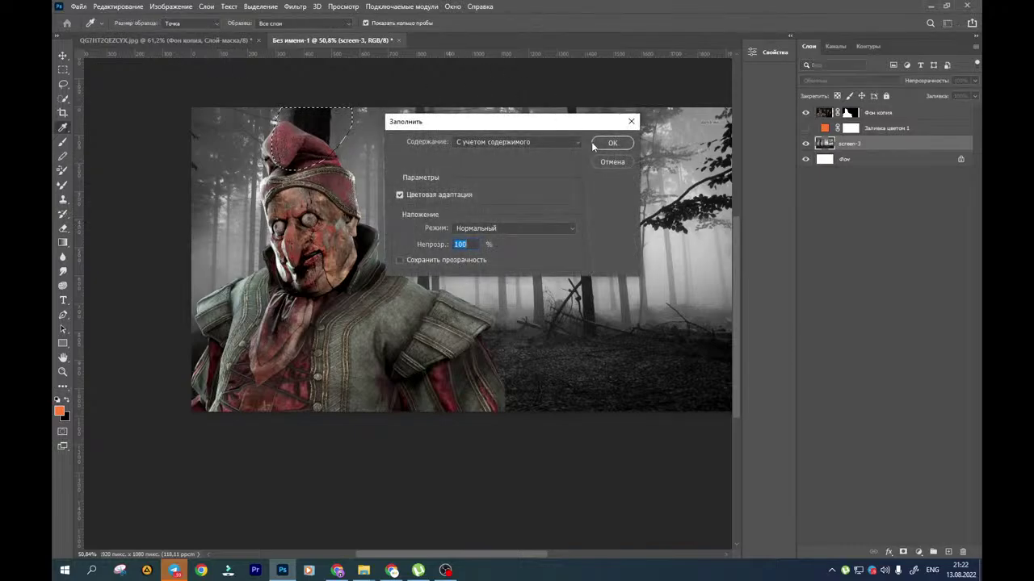
pyautogui.click(611, 143)
pyautogui.press('j')
pyautogui.hotkey('ctrl', 'd')
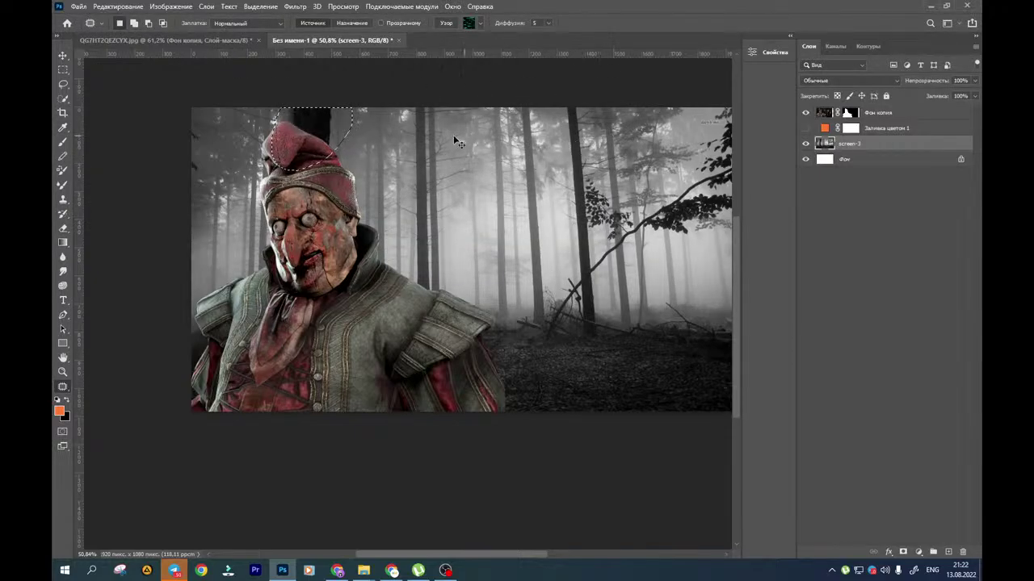
# Hide the Clown layer, duplicate the screen-3 forest layer beneath the original, and clear the trunk selection
pyautogui.click(803, 115)
pyautogui.moveTo(280, 110)
pyautogui.mouseDown()
pyautogui.moveTo(285, 158)
pyautogui.moveTo(312, 177)
pyautogui.moveTo(343, 116)
pyautogui.moveTo(281, 110)
pyautogui.mouseUp()
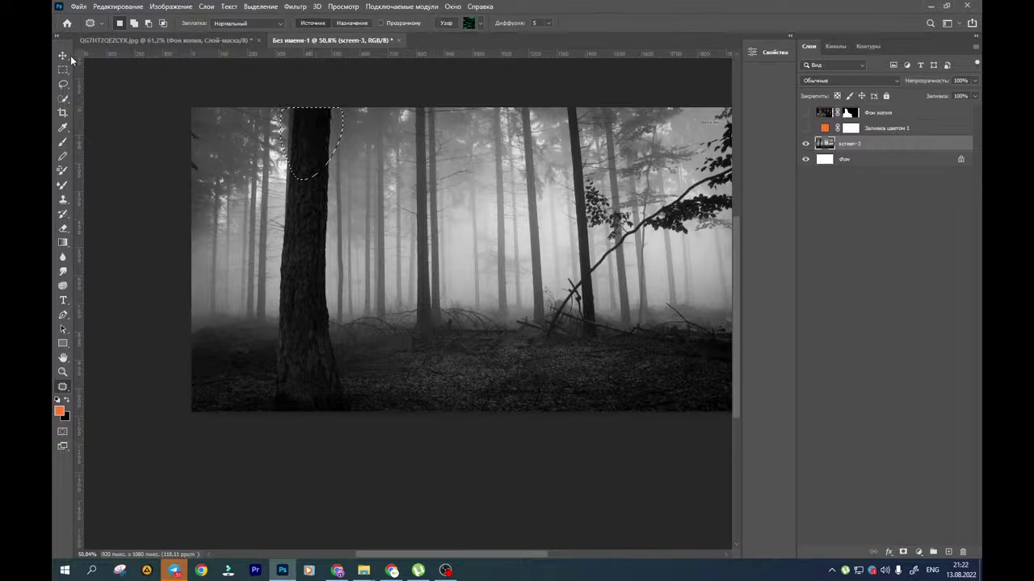
pyautogui.click(63, 56)
pyautogui.moveTo(860, 146); pyautogui.dragTo(861, 157)
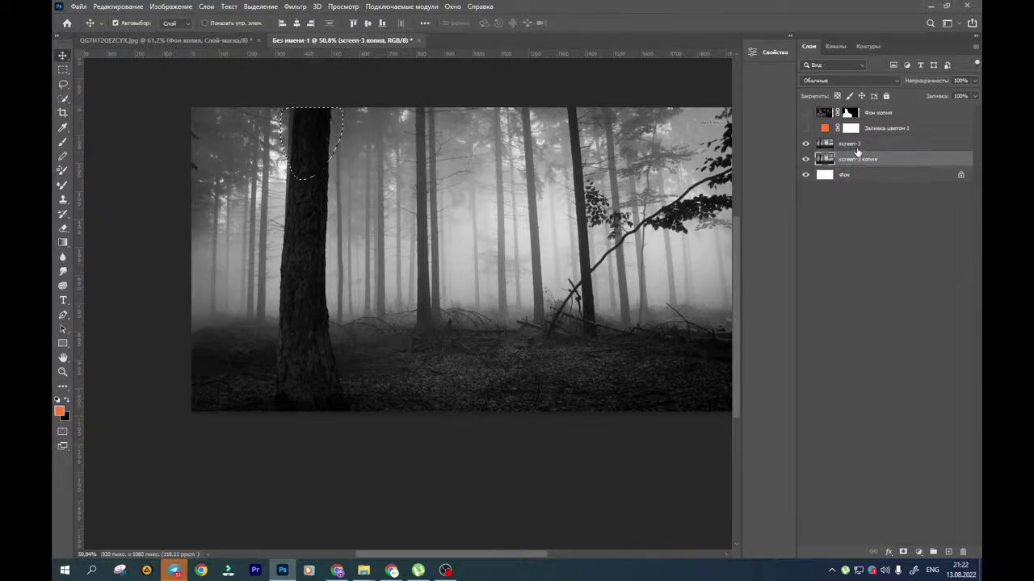
pyautogui.hotkey('ctrl', 'd')
pyautogui.moveTo(627, 172); pyautogui.dragTo(580, 192)
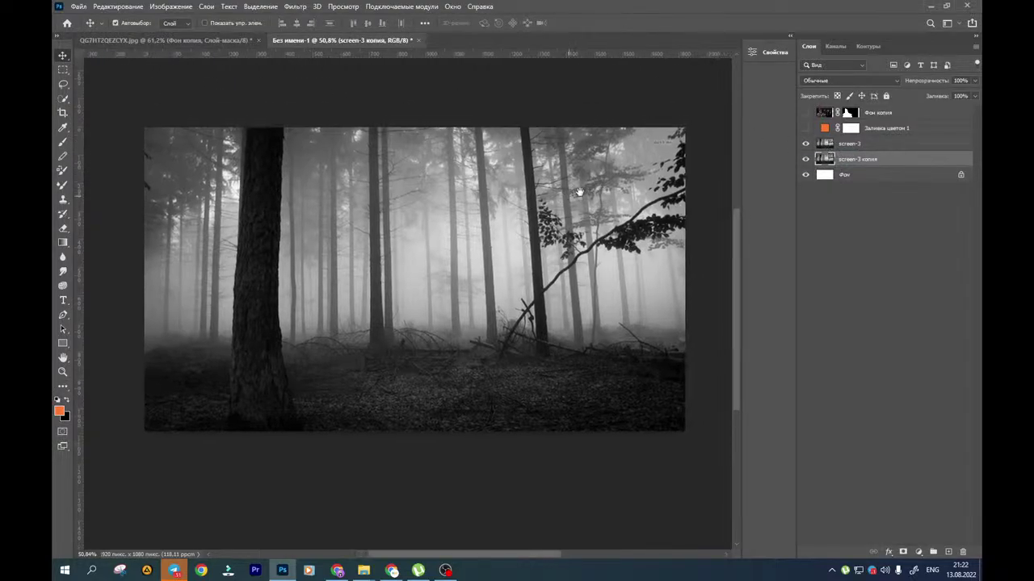
# Flip the original screen-3 forest layer horizontally with Free Transform
pyautogui.click(844, 145)
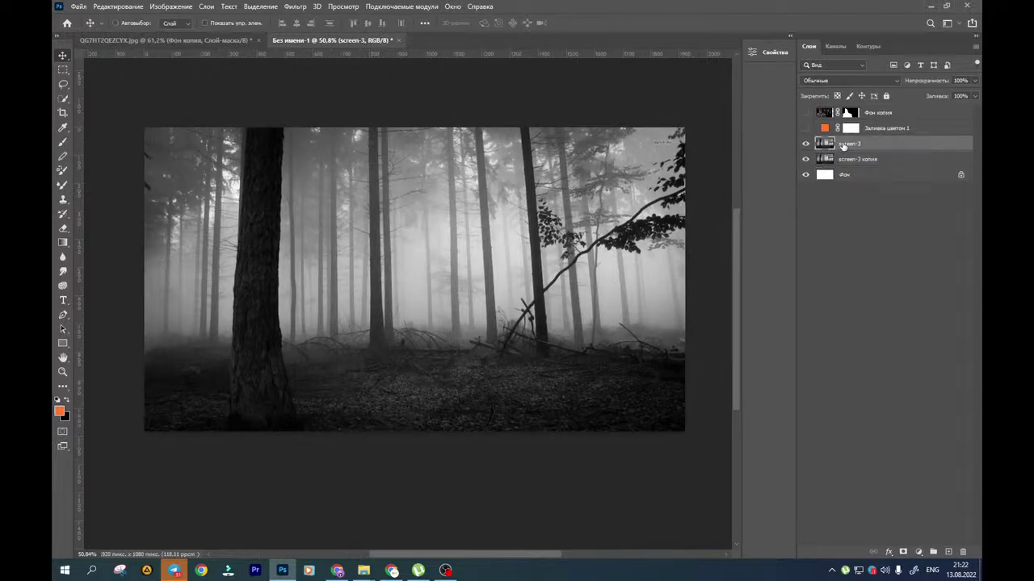
pyautogui.hotkey('ctrl', 't')
pyautogui.rightClick(505, 191)
pyautogui.click(584, 410)
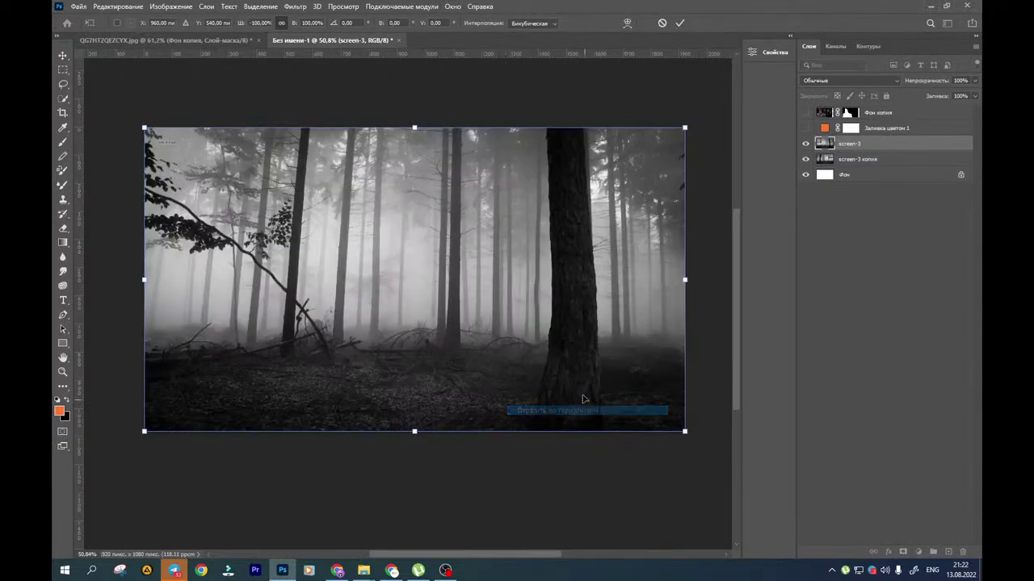
pyautogui.click(62, 56)
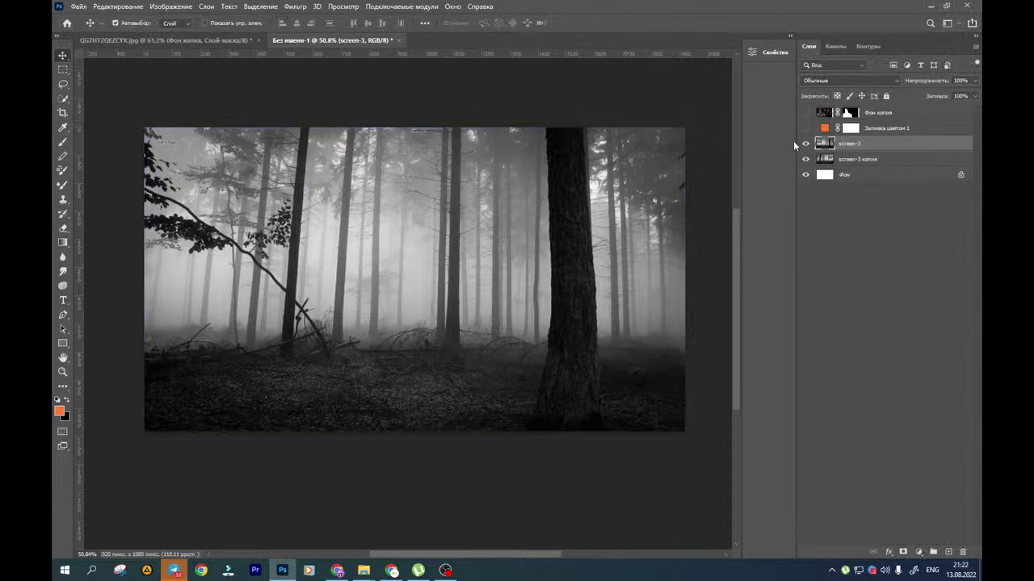
# Add a layer mask to the flipped screen-3 layer and paint black with a large soft brush over the thick tree trunk
pyautogui.click(62, 229)
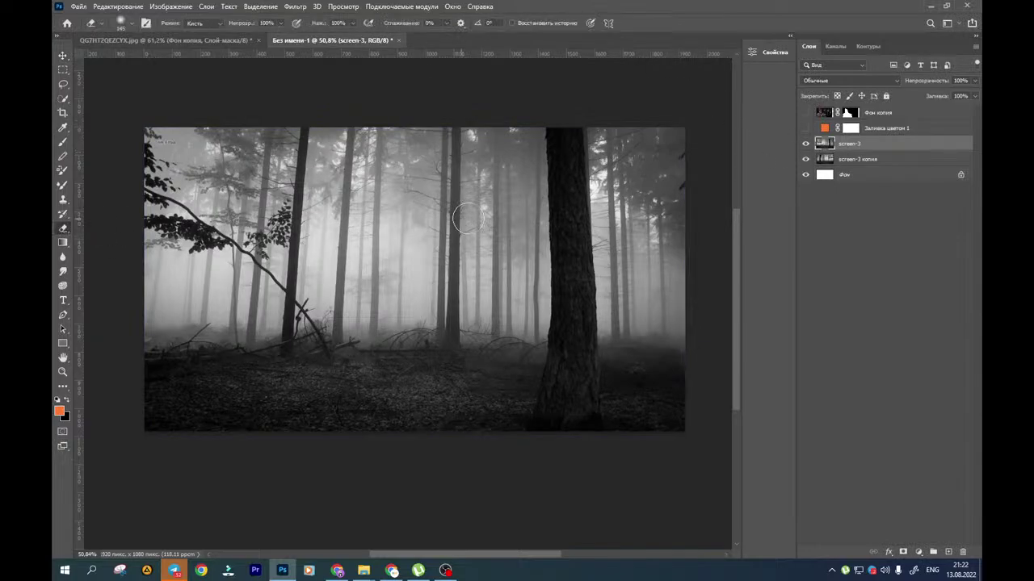
pyautogui.click(903, 552)
pyautogui.click(62, 142)
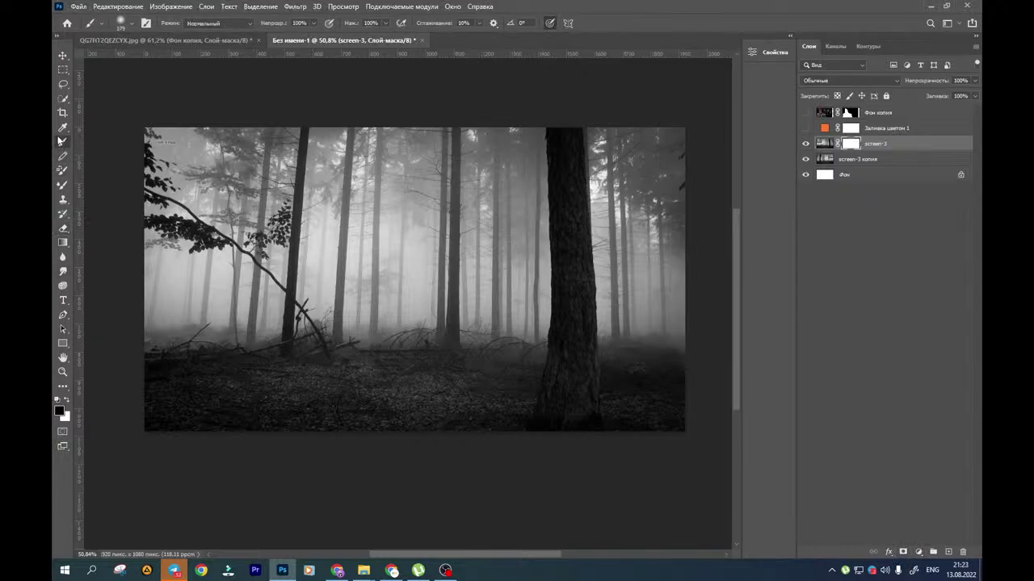
pyautogui.keyDown('alt'); pyautogui.rightClick(605, 272); pyautogui.keyUp('alt')
pyautogui.moveTo(605, 272)
pyautogui.mouseDown()
pyautogui.moveTo(605, 347)
pyautogui.moveTo(571, 147)
pyautogui.moveTo(609, 287)
pyautogui.moveTo(660, 335)
pyautogui.mouseUp()
pyautogui.press('space')
pyautogui.moveTo(274, 241); pyautogui.dragTo(326, 208)
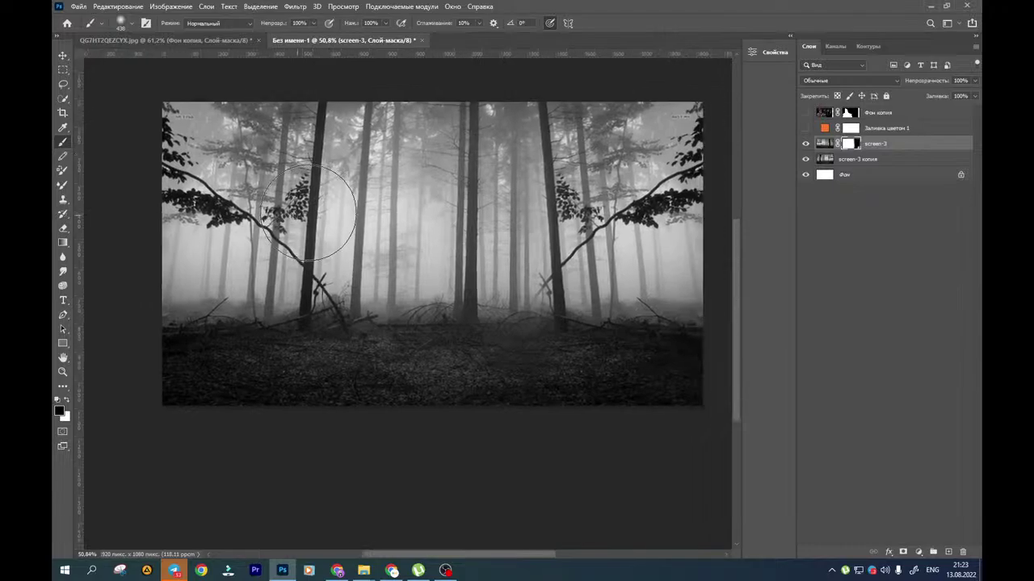
# Show the orange colour fill and the Clown layer again over the mirrored forest
pyautogui.click(62, 55)
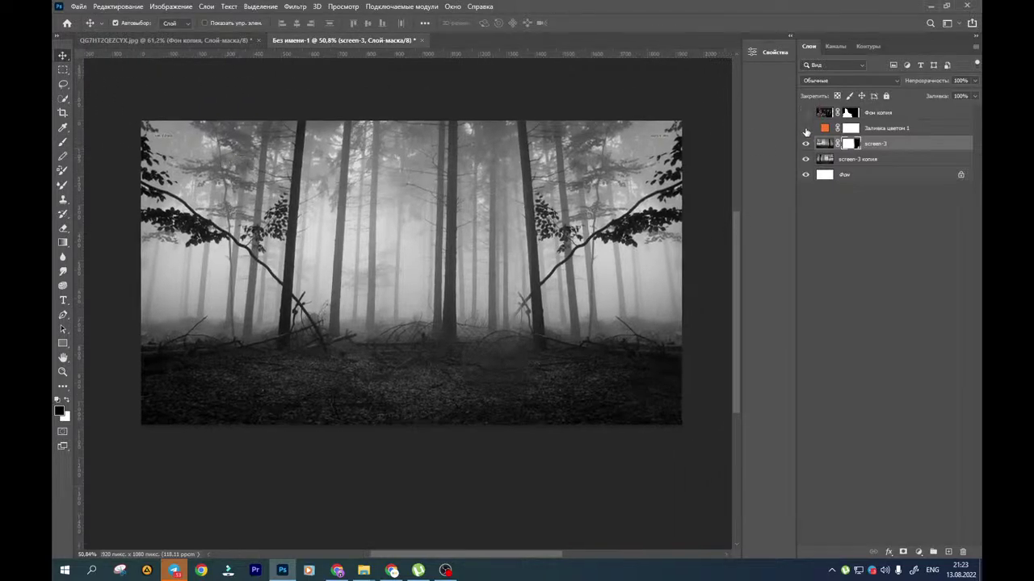
pyautogui.click(805, 128)
pyautogui.click(805, 113)
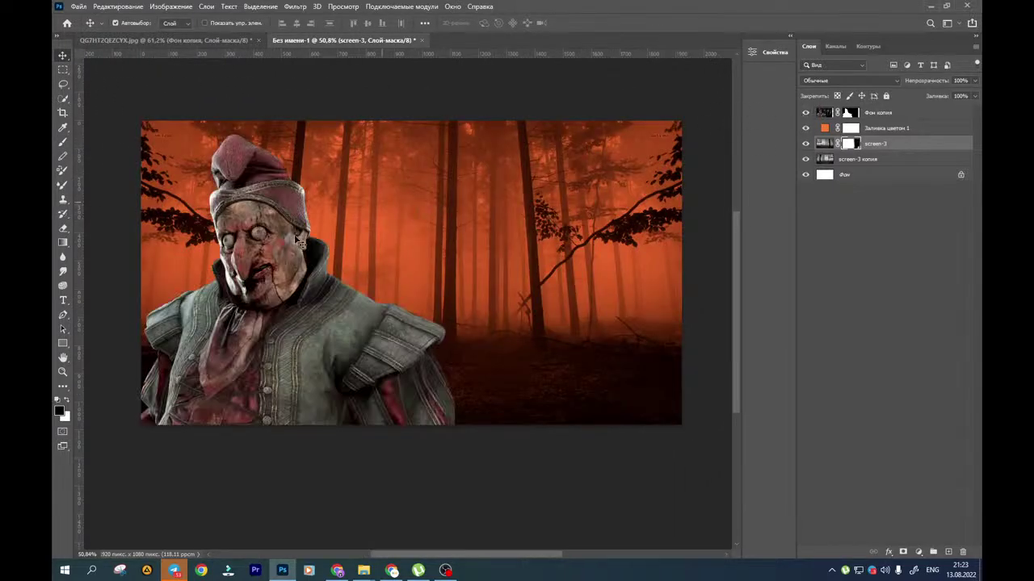
# Shift the Clown slightly to the right and enlarge him proportionally to about 103.64%
pyautogui.press('space')
pyautogui.moveTo(304, 287); pyautogui.dragTo(358, 299)
pyautogui.hotkey('ctrl', 't')
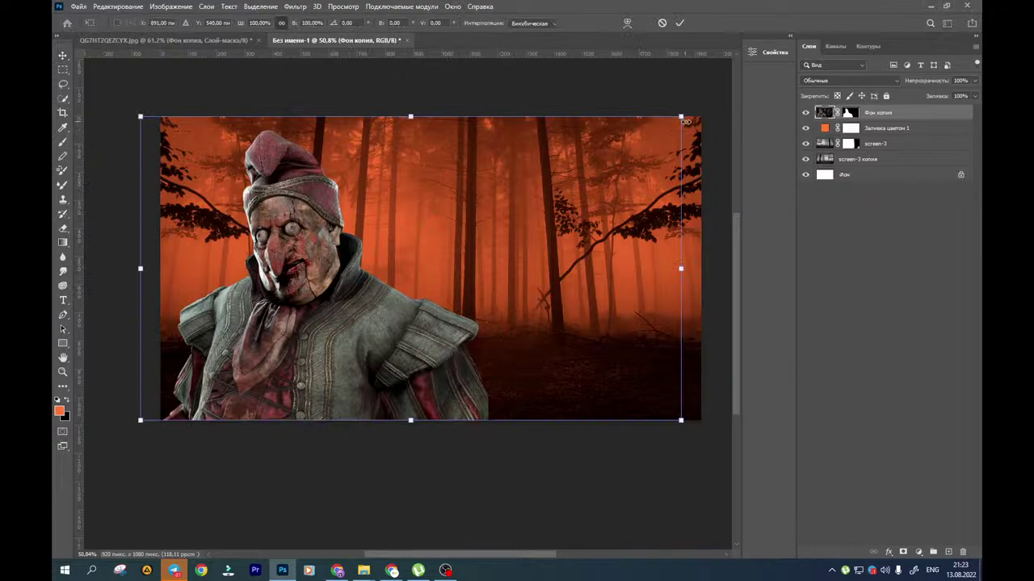
pyautogui.moveTo(684, 120); pyautogui.dragTo(727, 87)
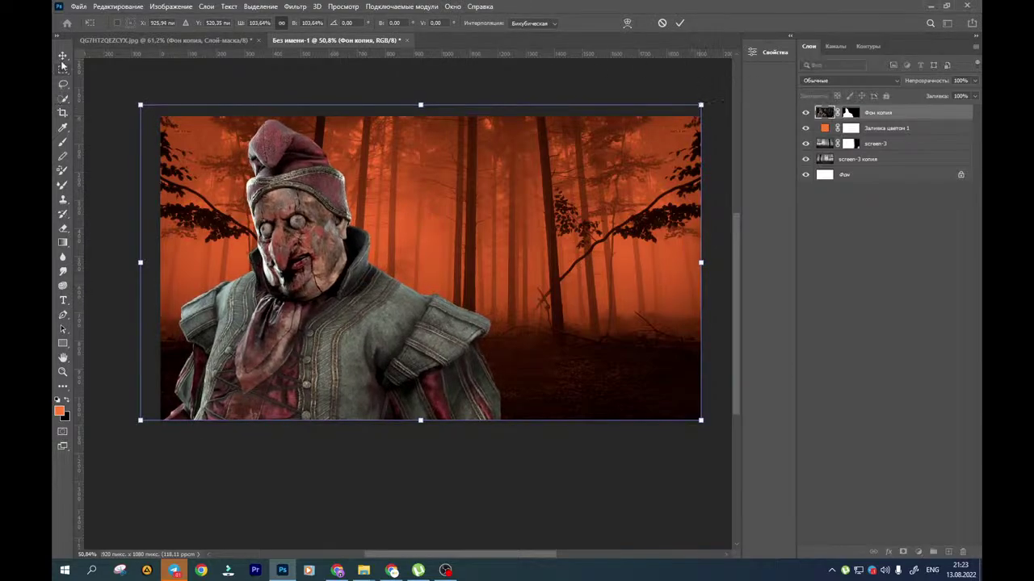
pyautogui.press('Return')
# Switch to Chrome and search Yandex Images for "house dark"
pyautogui.click(338, 570)
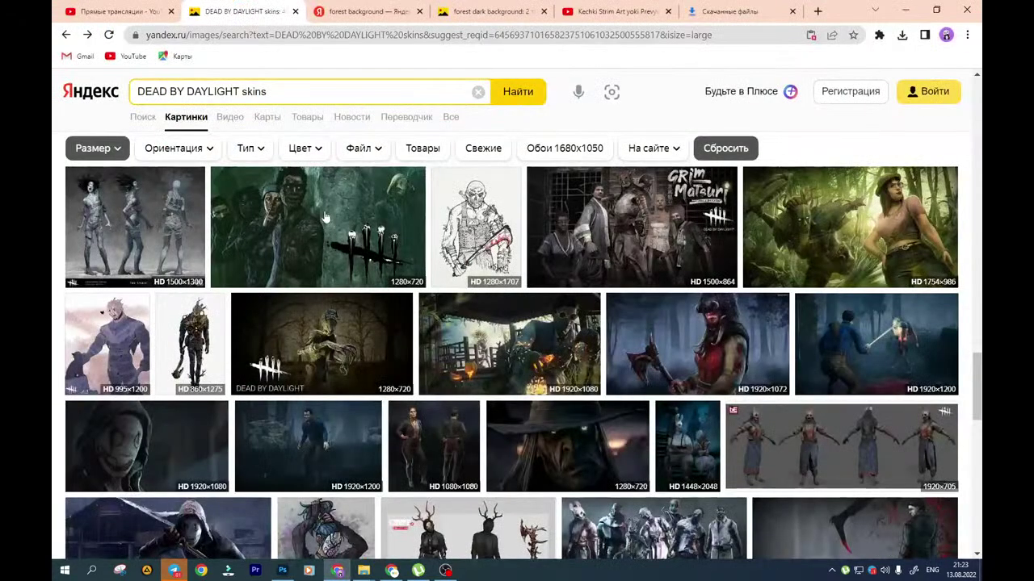
pyautogui.moveTo(283, 92); pyautogui.dragTo(106, 93)
pyautogui.click(363, 18)
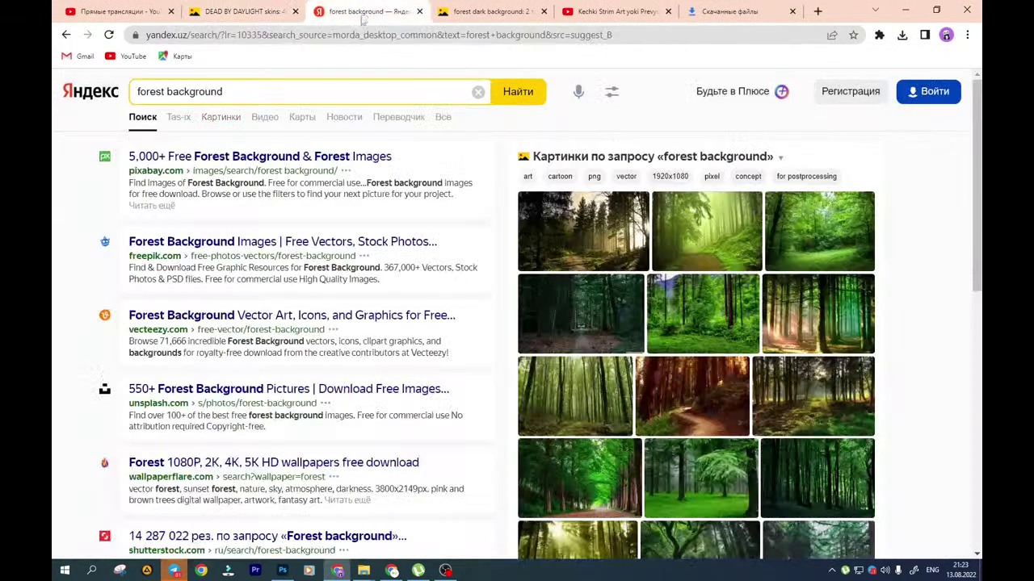
pyautogui.moveTo(307, 101); pyautogui.dragTo(54, 97)
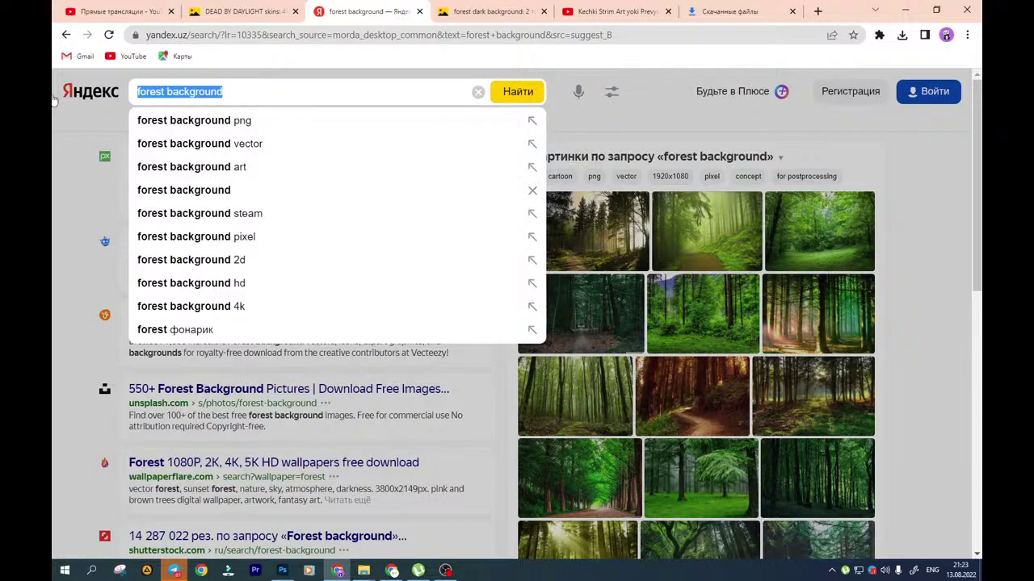
pyautogui.write('house ')
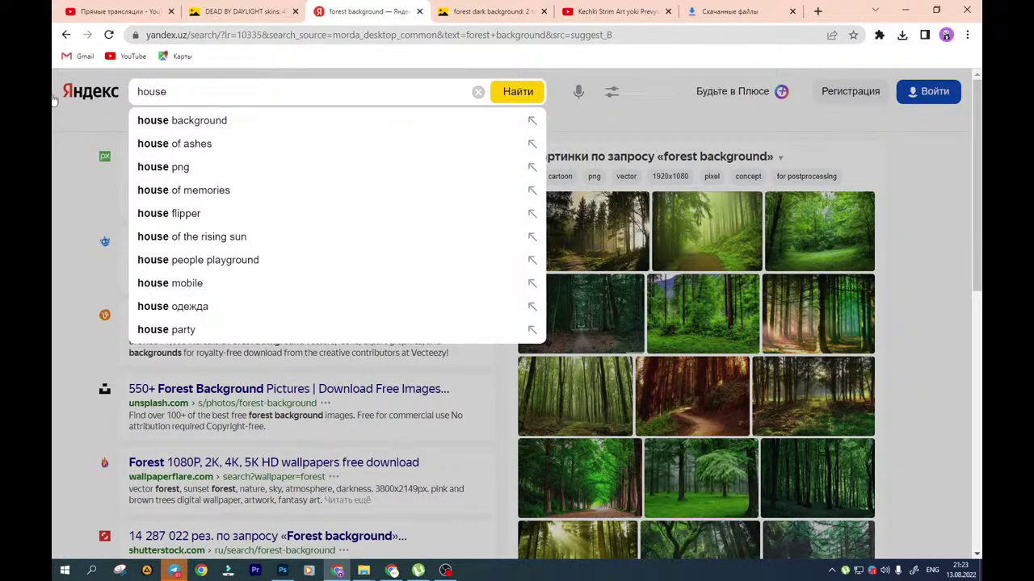
pyautogui.write('dark')
pyautogui.press('Return')
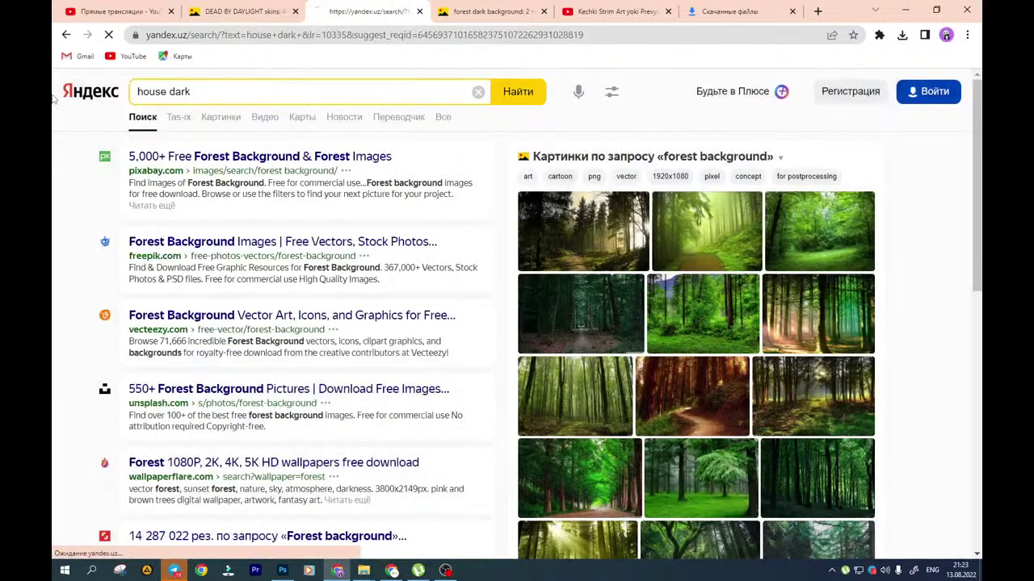
pyautogui.click(220, 118)
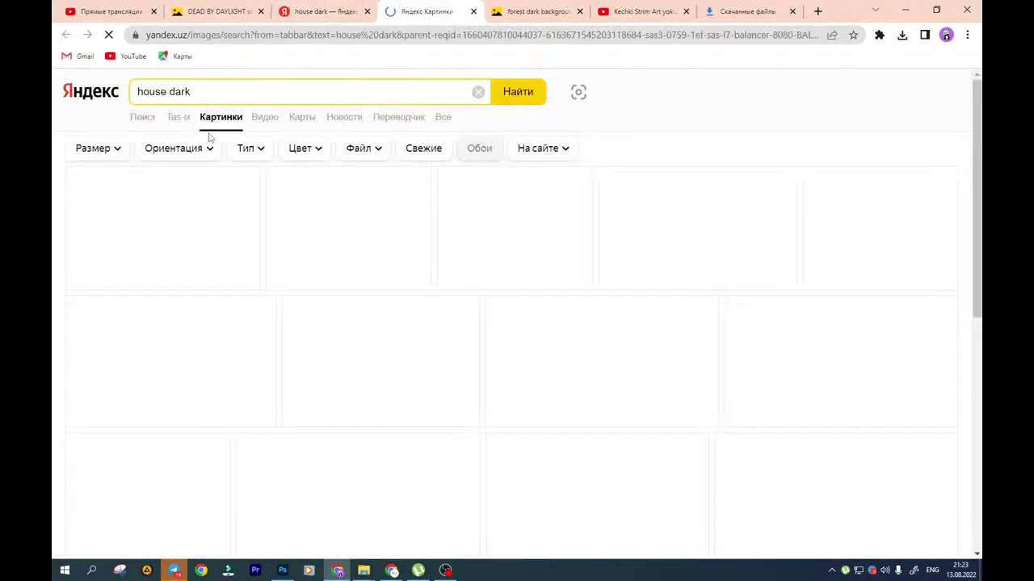
pyautogui.scroll(-1, 305, 208)
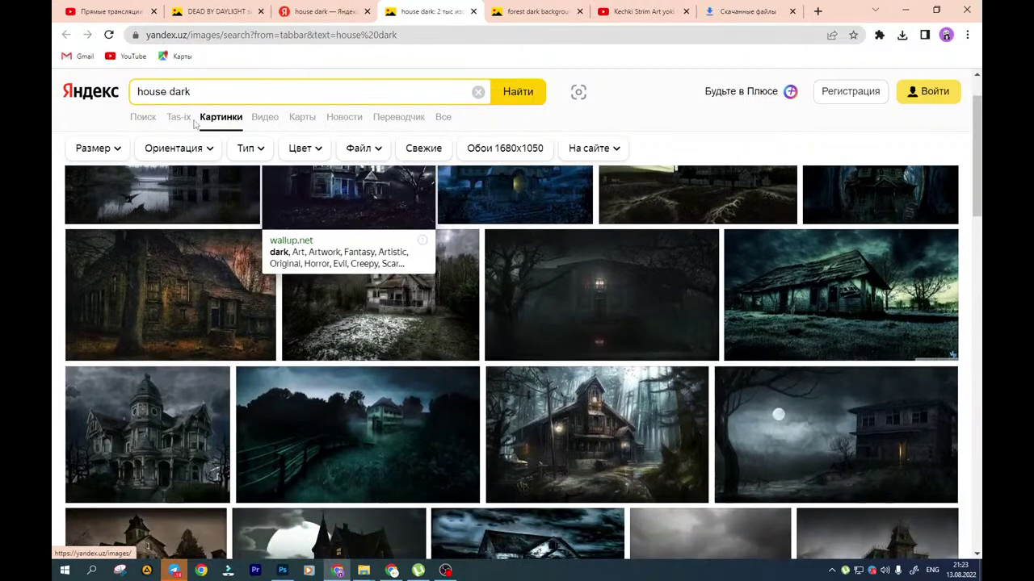
# Change the image search query to "dark house" and run it
pyautogui.doubleClick(150, 91)
pyautogui.hotkey('ctrl', 'c')
pyautogui.rightClick(142, 90)
pyautogui.click(170, 134)
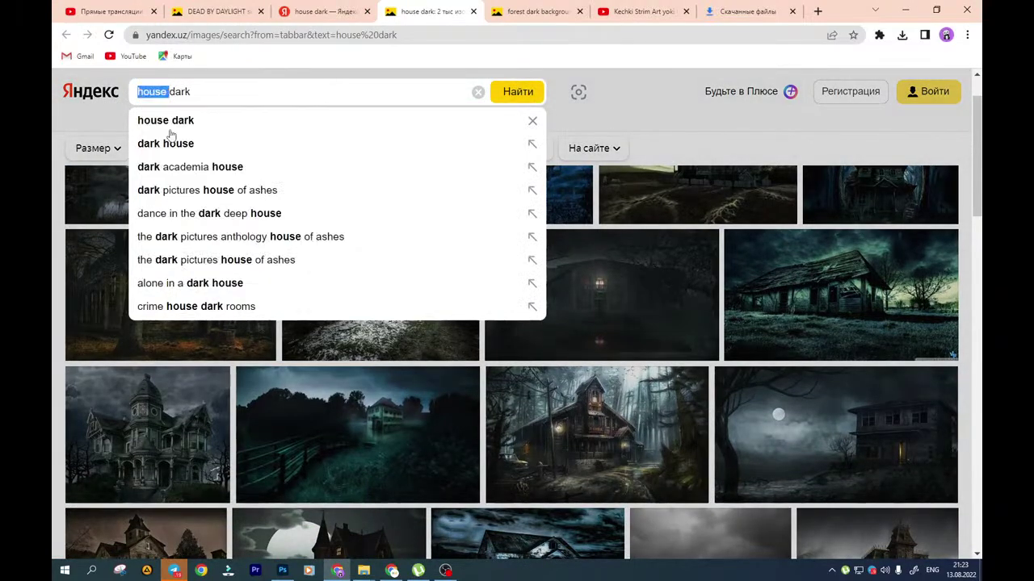
pyautogui.press('BackSpace')
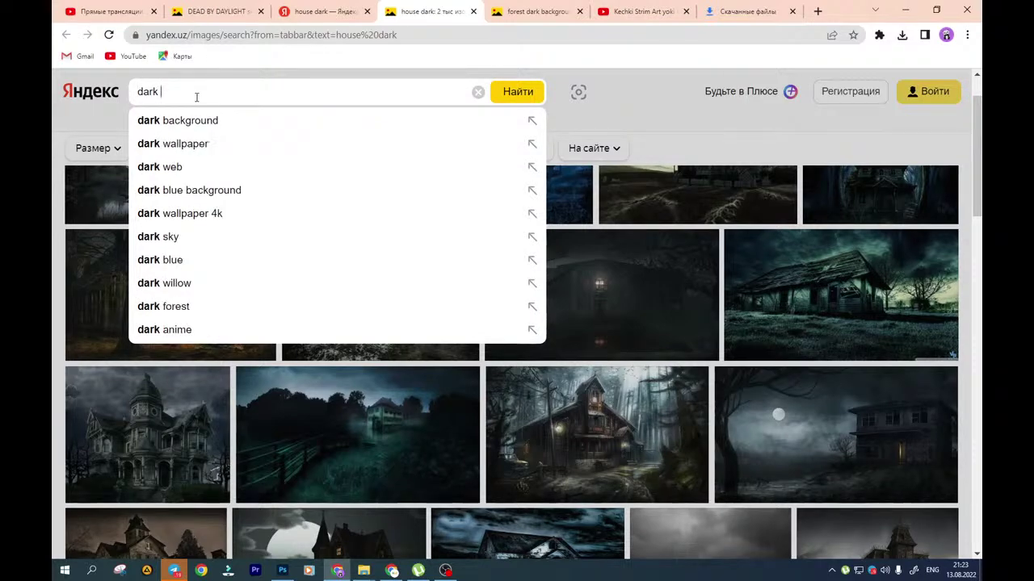
pyautogui.hotkey('ctrl', 'v')
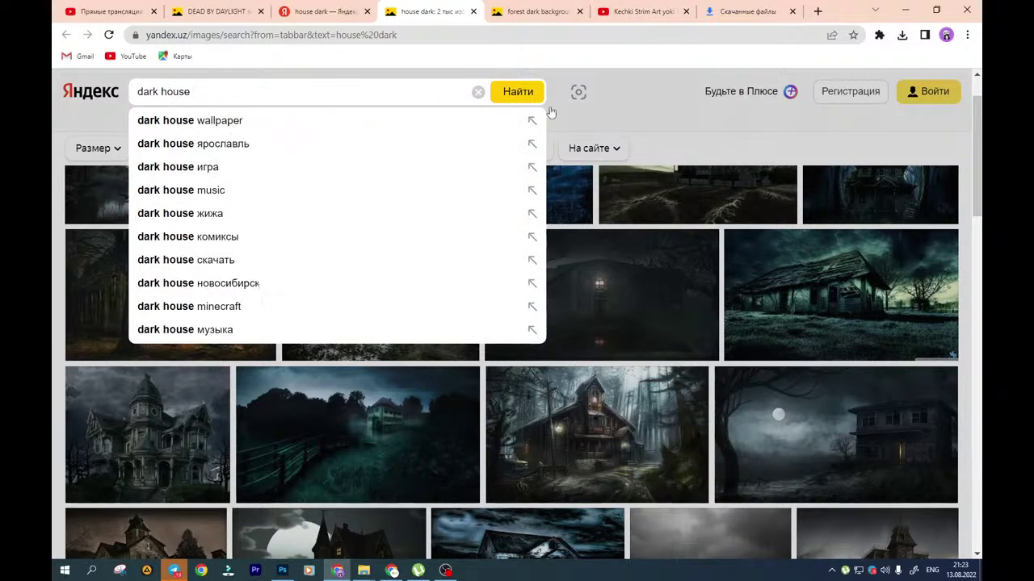
pyautogui.click(521, 96)
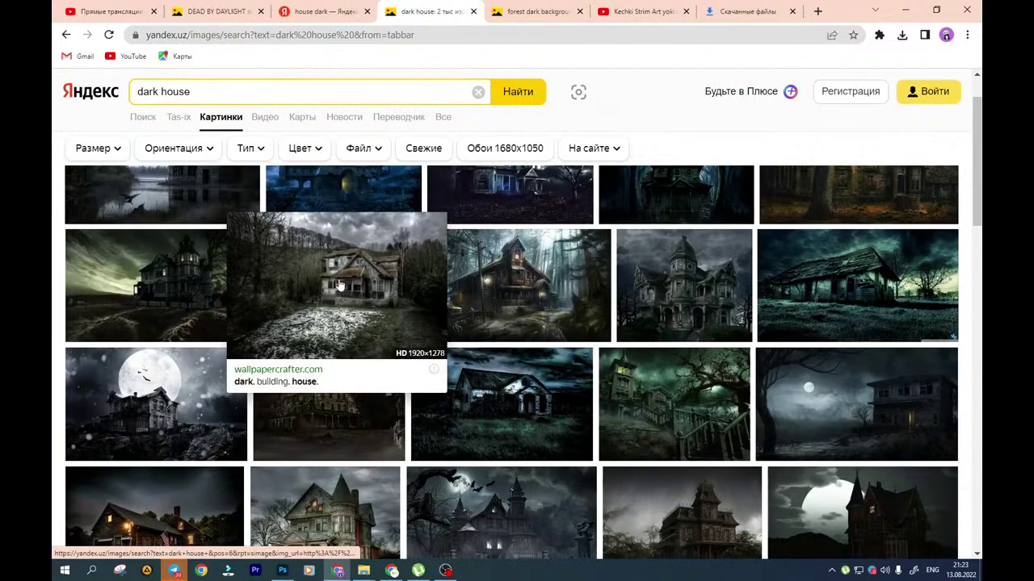
# Preview the dark house pictures and save the one of the abandoned house with the round, cone-roofed tower
pyautogui.click(339, 285)
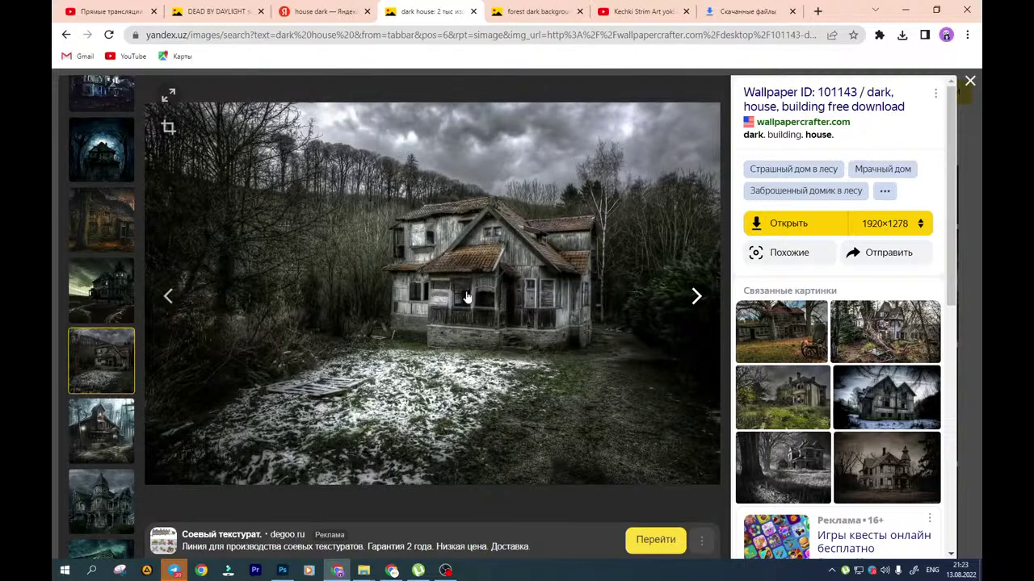
pyautogui.click(971, 82)
pyautogui.scroll(-3, 372, 318)
pyautogui.click(328, 337)
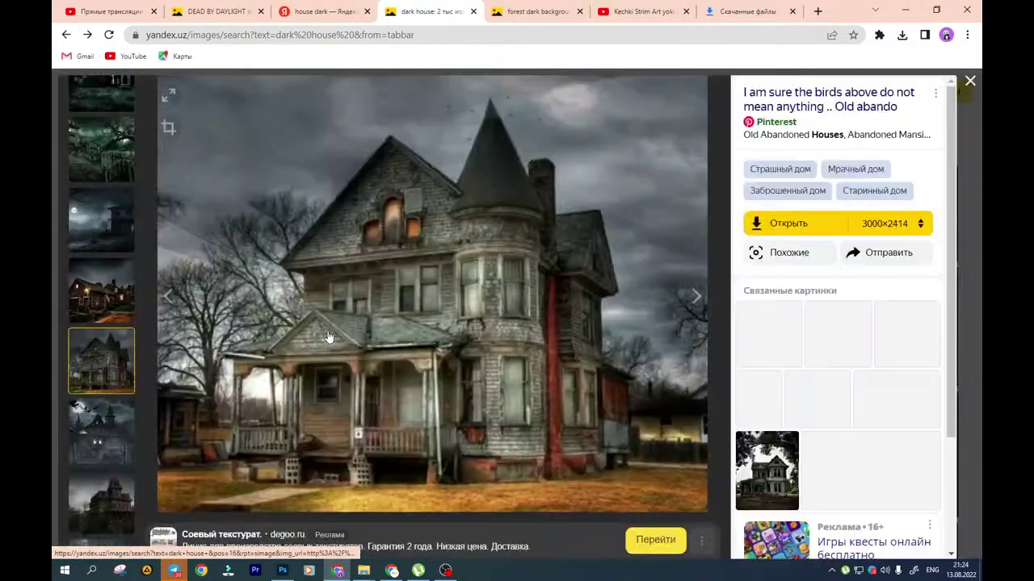
pyautogui.rightClick(400, 298)
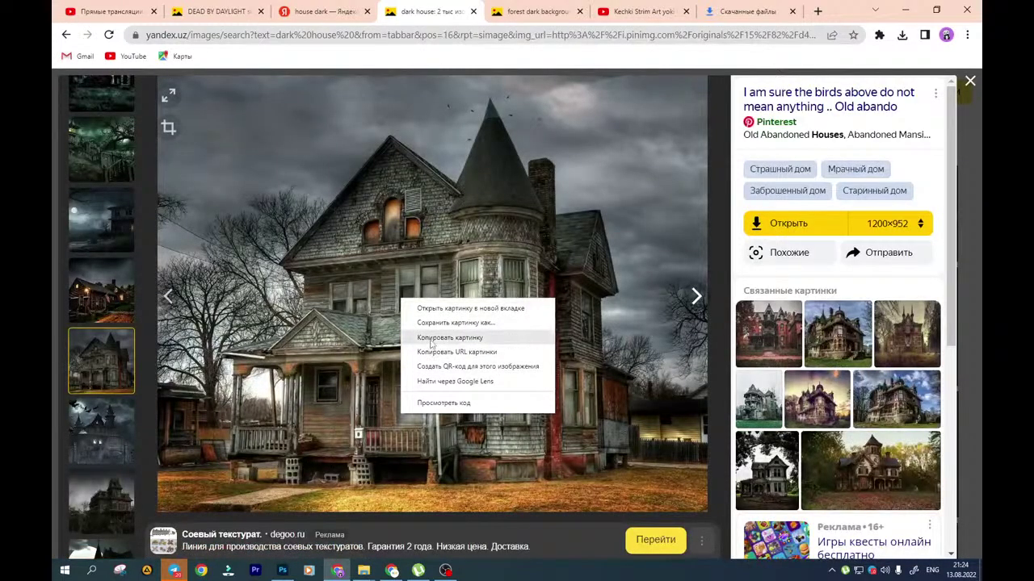
pyautogui.click(455, 322)
pyautogui.click(732, 439)
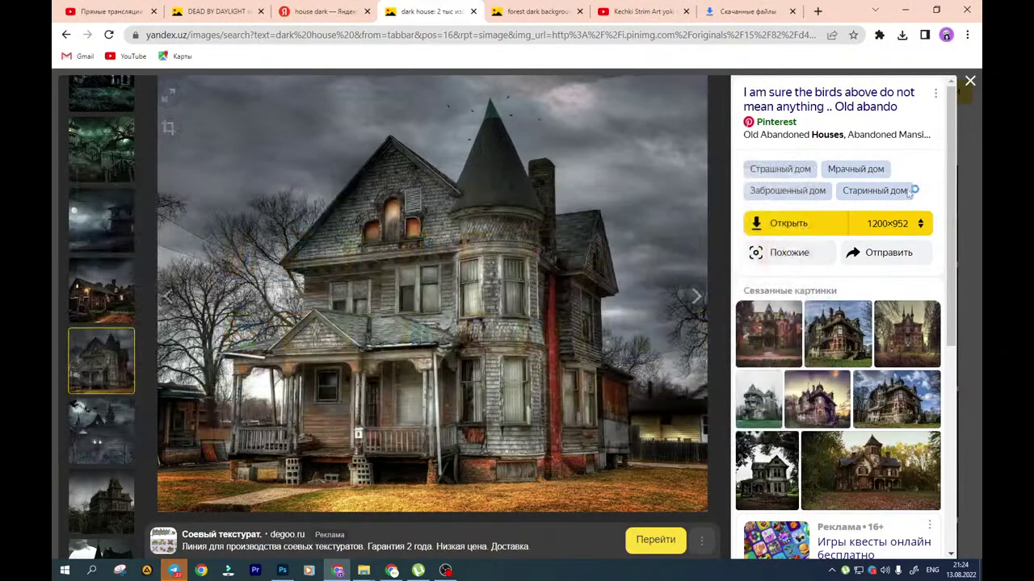
# Open the downloaded house picture from its folder in Photoshop, leaving its missing colour profile unchanged
pyautogui.click(967, 36)
pyautogui.click(793, 122)
pyautogui.click(373, 215)
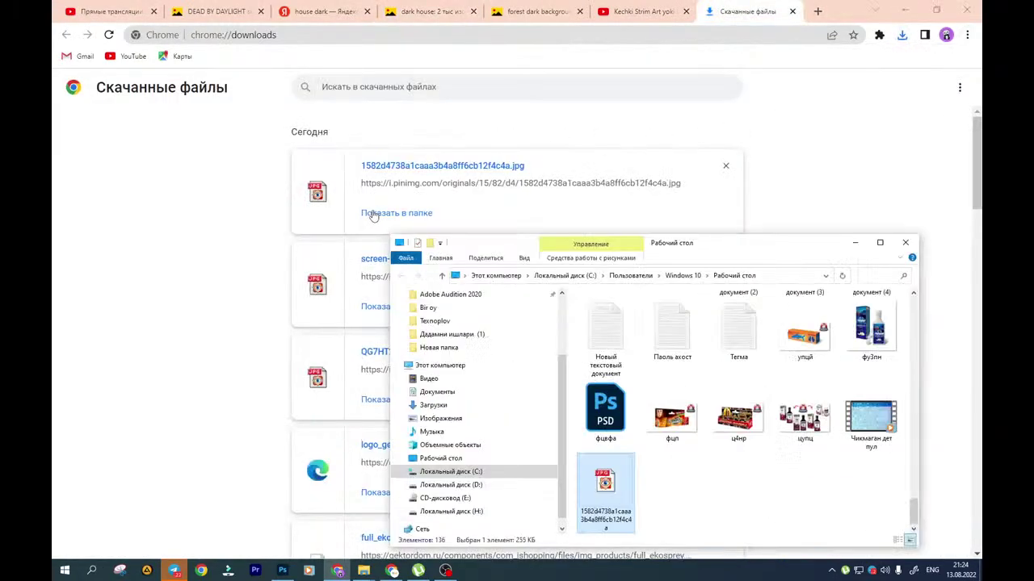
pyautogui.moveTo(605, 488); pyautogui.dragTo(597, 34)
pyautogui.click(576, 259)
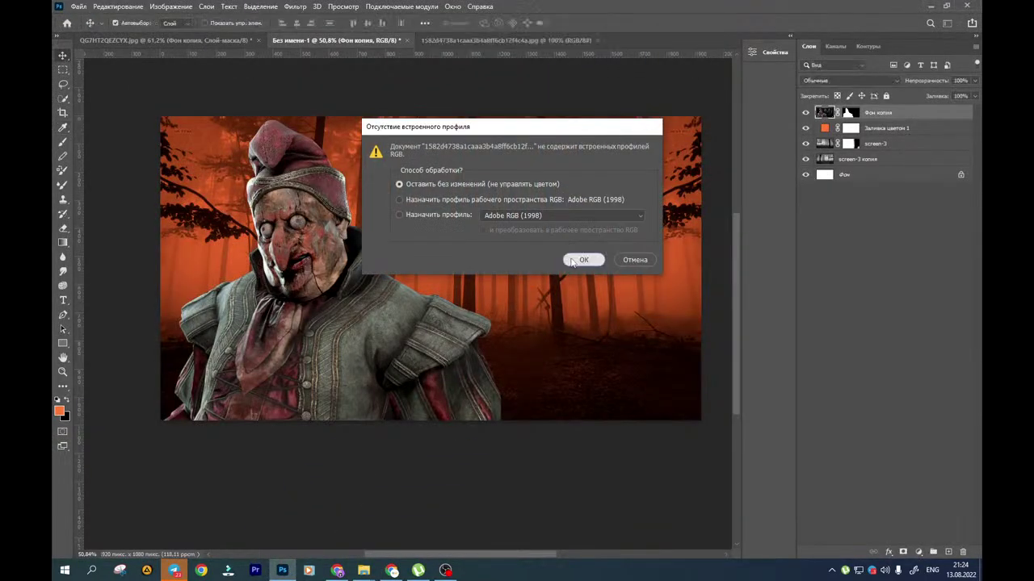
# Start a Pen tool path at the green tip of the tower and trace down the cone's upper left edge
pyautogui.moveTo(547, 254); pyautogui.dragTo(517, 210)
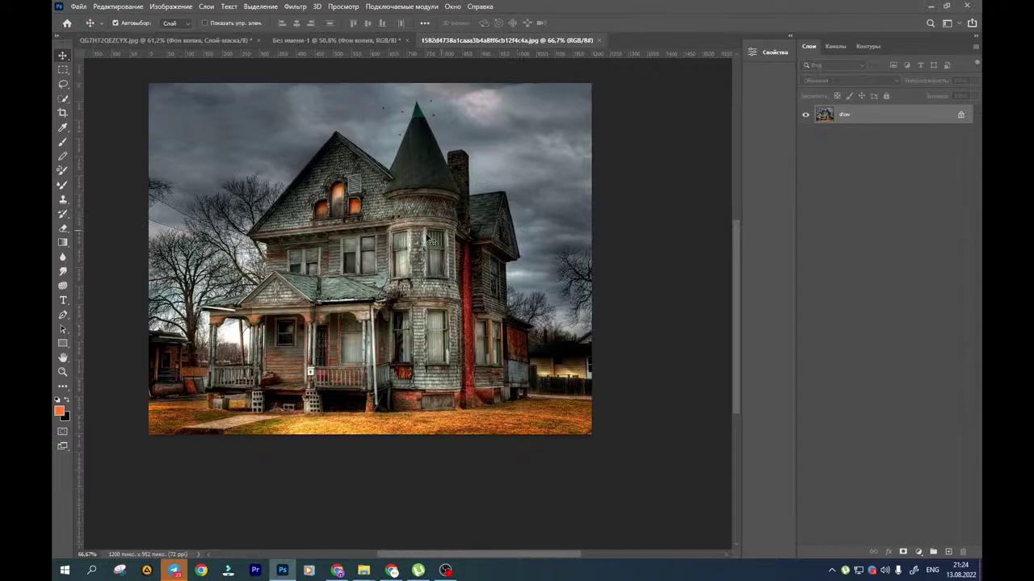
pyautogui.scroll(3, 402, 235)
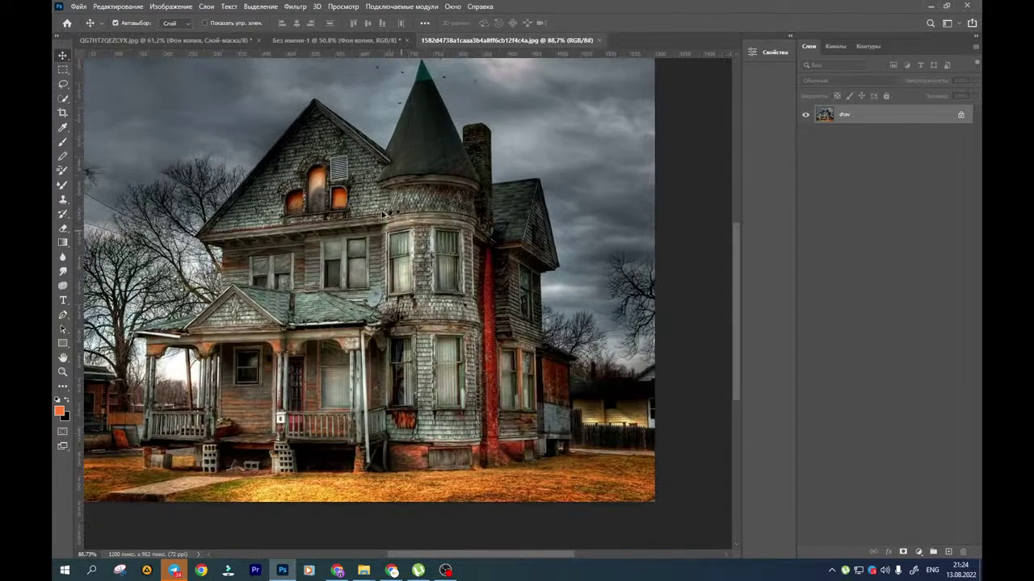
pyautogui.scroll(4, 385, 214)
pyautogui.scroll(-1, 478, 434)
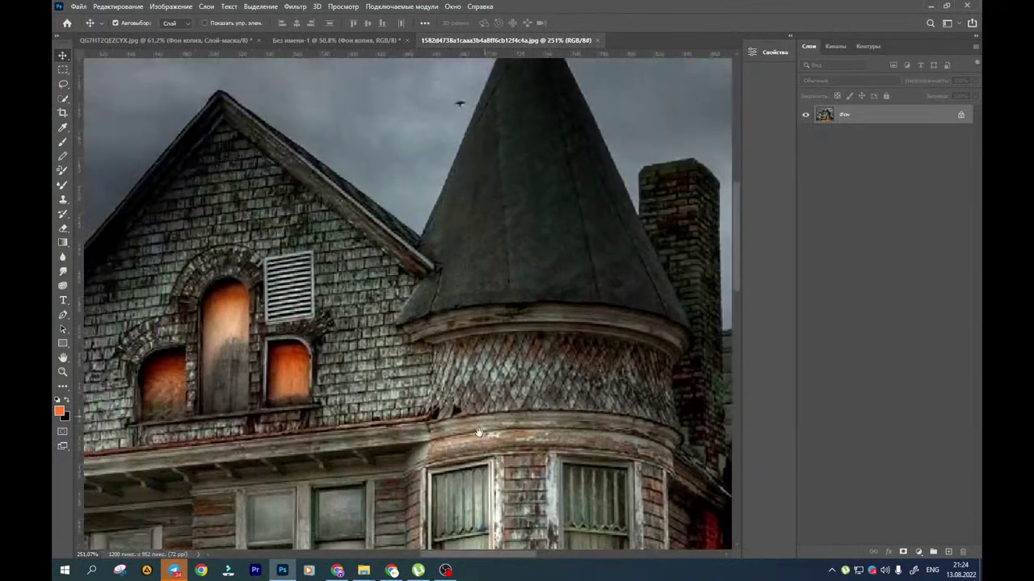
pyautogui.scroll(5, 484, 203)
pyautogui.scroll(1, 524, 243)
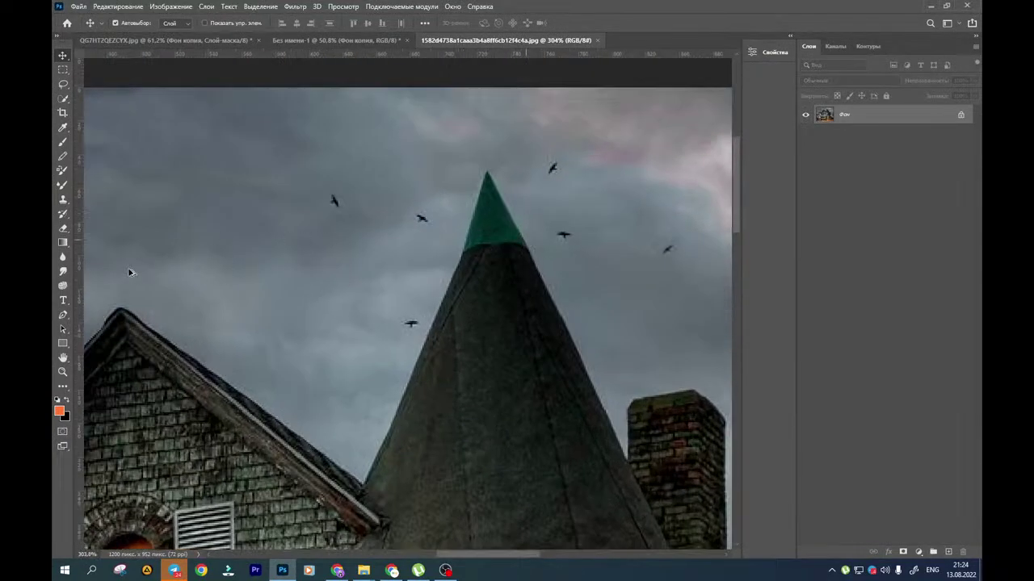
pyautogui.scroll(2, 106, 298)
pyautogui.click(63, 315)
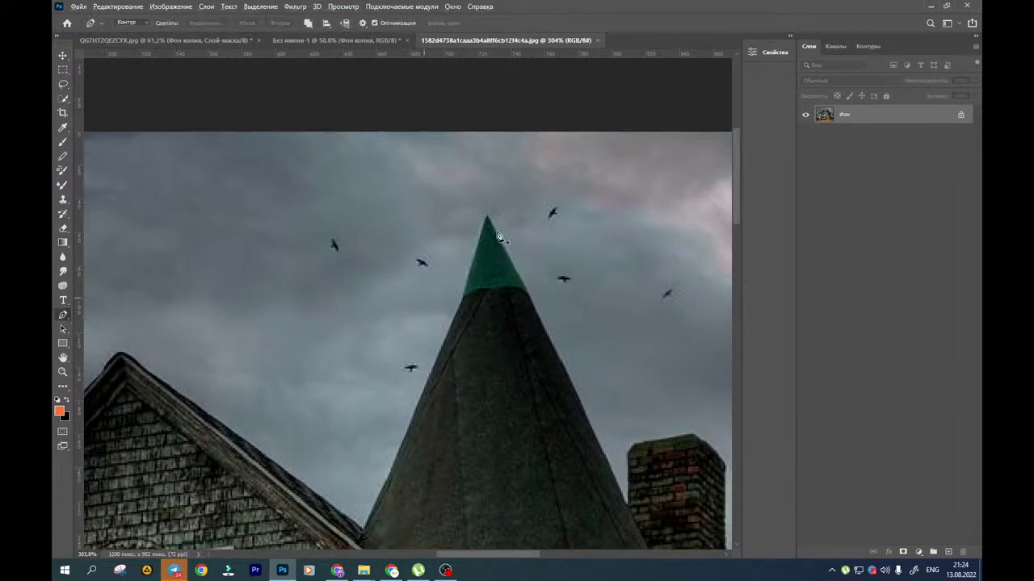
pyautogui.scroll(3, 498, 236)
pyautogui.click(479, 209)
pyautogui.scroll(-5, 482, 210)
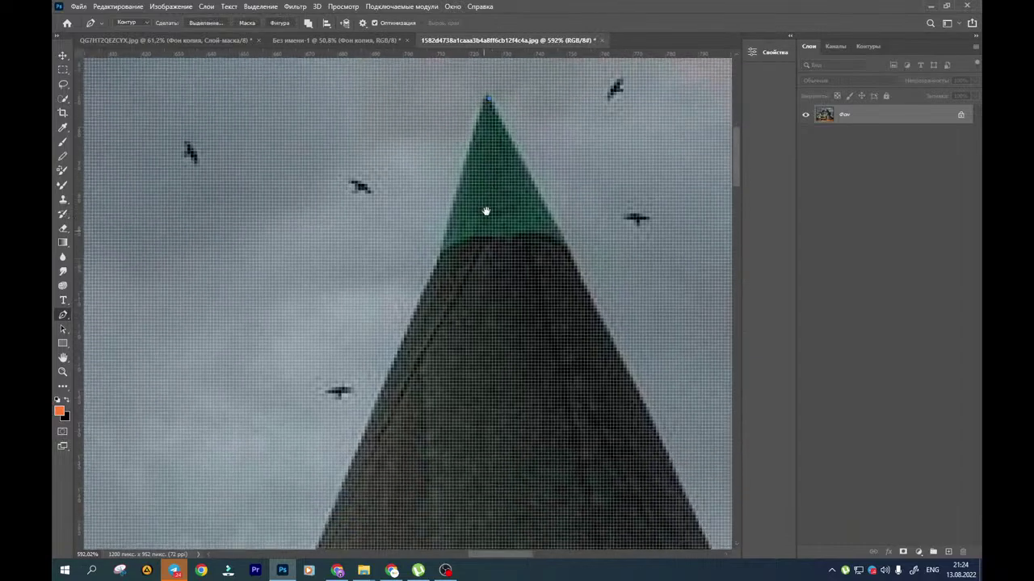
pyautogui.moveTo(445, 234); pyautogui.dragTo(424, 300)
# Continue the path down the tower cone's left edge to where it meets the gable roof
pyautogui.press('space')
pyautogui.moveTo(408, 341); pyautogui.dragTo(516, 133)
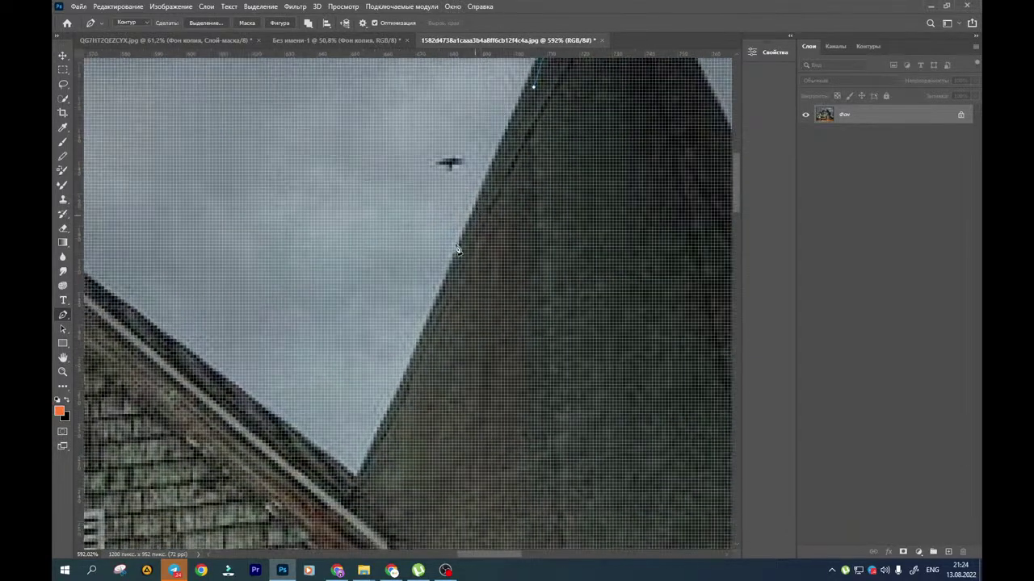
pyautogui.click(423, 322)
pyautogui.moveTo(422, 322); pyautogui.dragTo(420, 331)
pyautogui.click(358, 474)
# Extend the path up the large gable roof's right slope to its peak
pyautogui.press('space')
pyautogui.moveTo(311, 448); pyautogui.dragTo(507, 421)
pyautogui.scroll(3, 387, 331)
pyautogui.hscroll(-5, 388, 331)
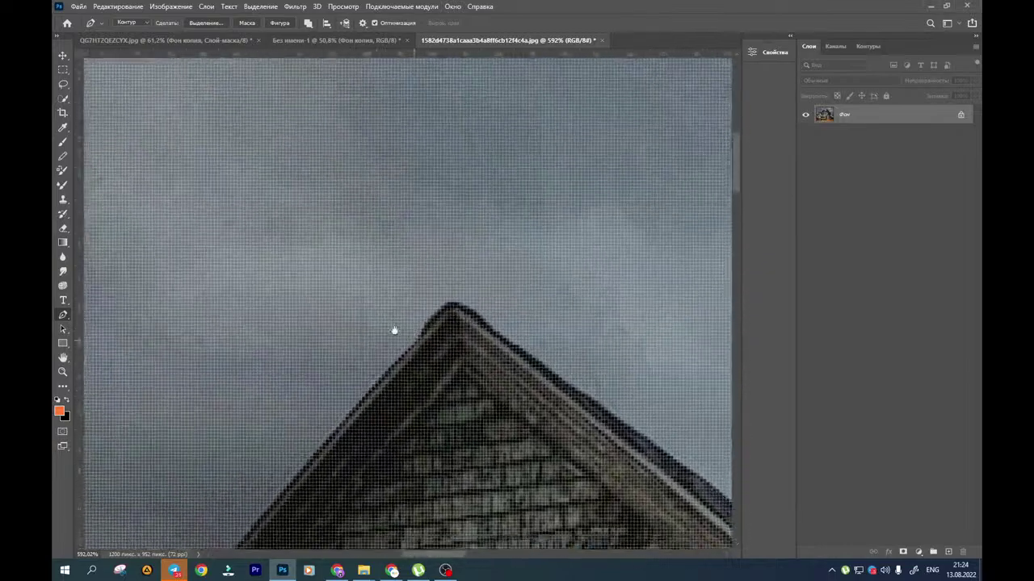
pyautogui.click(436, 297)
# Trace the path down the large gable's left slope to the tip of the eave
pyautogui.scroll(-1, 444, 299)
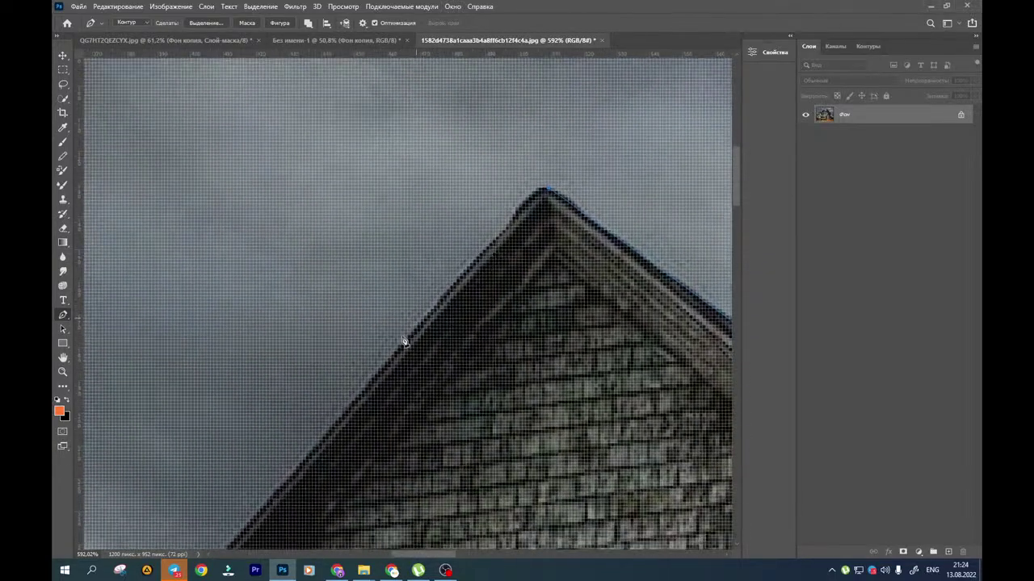
pyautogui.click(387, 365)
pyautogui.scroll(-2, 391, 369)
pyautogui.moveTo(346, 449); pyautogui.dragTo(484, 247)
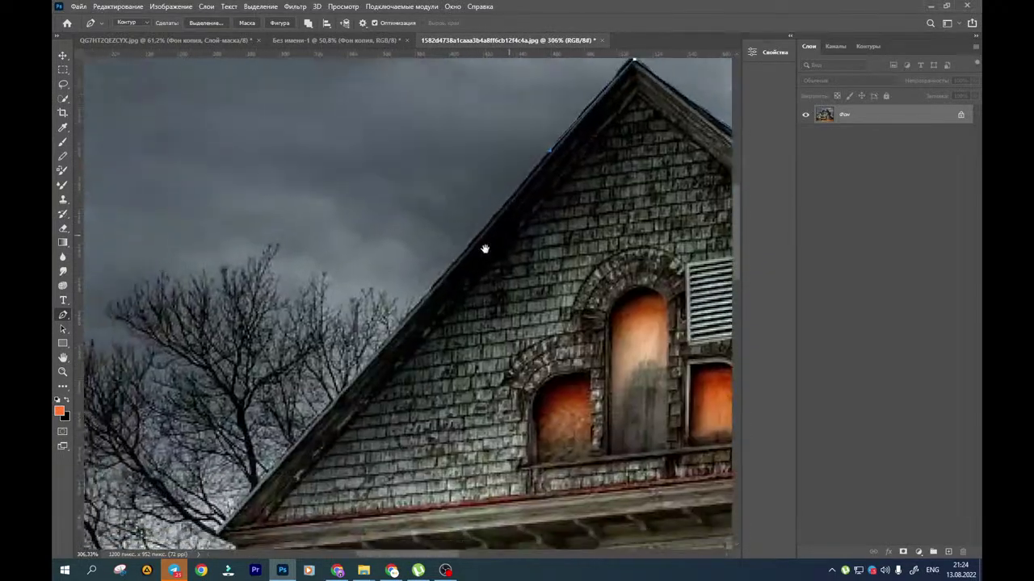
pyautogui.click(327, 411)
pyautogui.moveTo(327, 412); pyautogui.dragTo(530, 191)
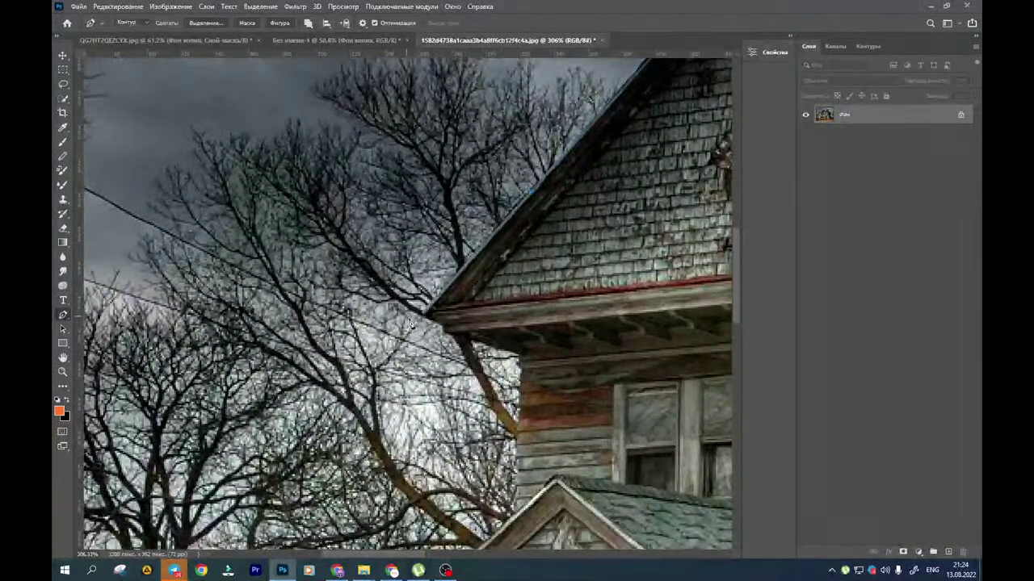
pyautogui.click(424, 313)
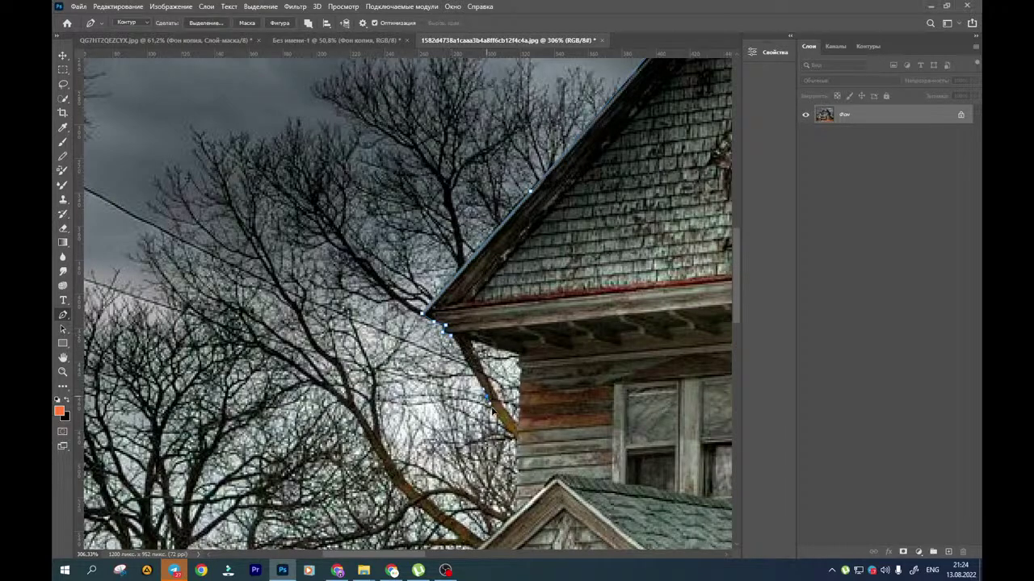
# Continue the path under the eave, down the side wall and along the porch roof to its outer left corner
pyautogui.click(516, 439)
pyautogui.moveTo(517, 443); pyautogui.dragTo(501, 256)
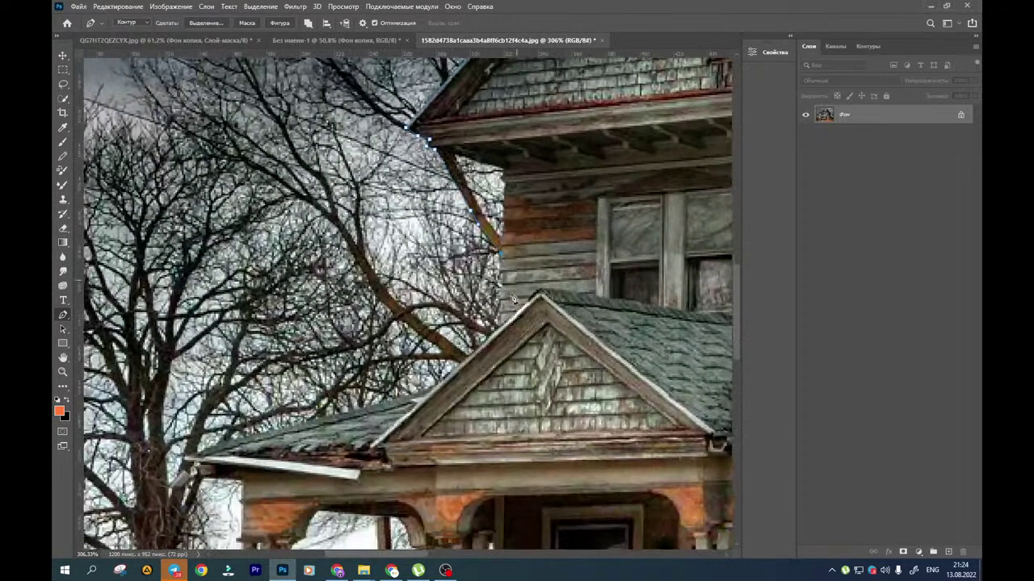
pyautogui.click(498, 326)
pyautogui.moveTo(490, 347); pyautogui.dragTo(490, 281)
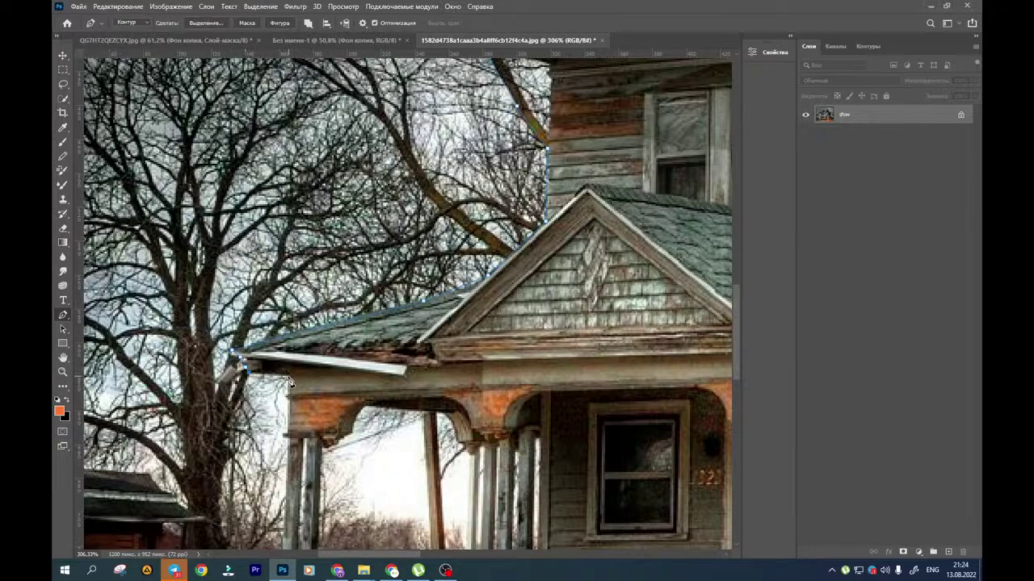
# Trace the path around the porch corner, down the outer left column and past the porch floor to the brick footing
pyautogui.moveTo(283, 433); pyautogui.dragTo(394, 257)
pyautogui.scroll(3, 396, 257)
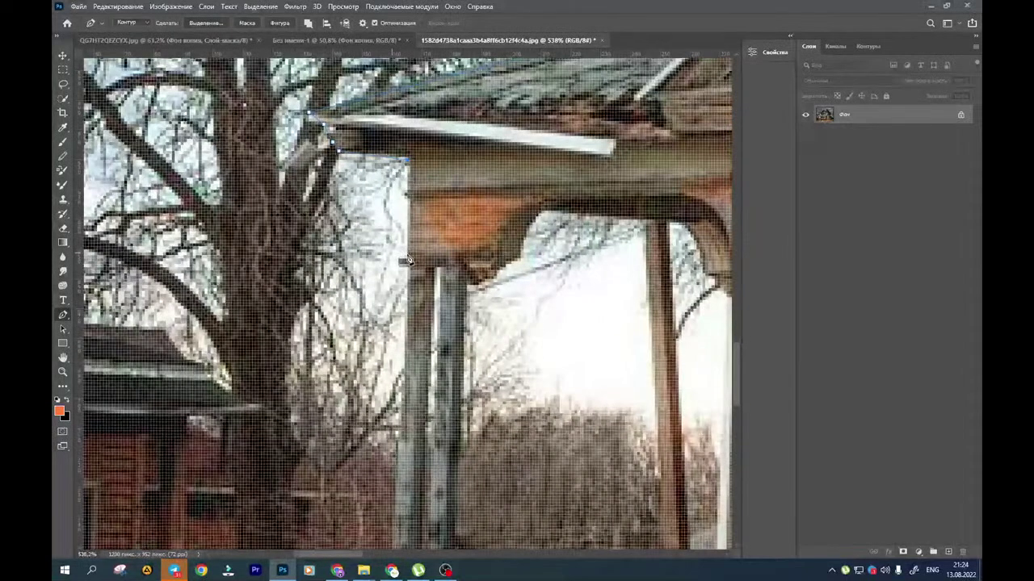
pyautogui.click(409, 255)
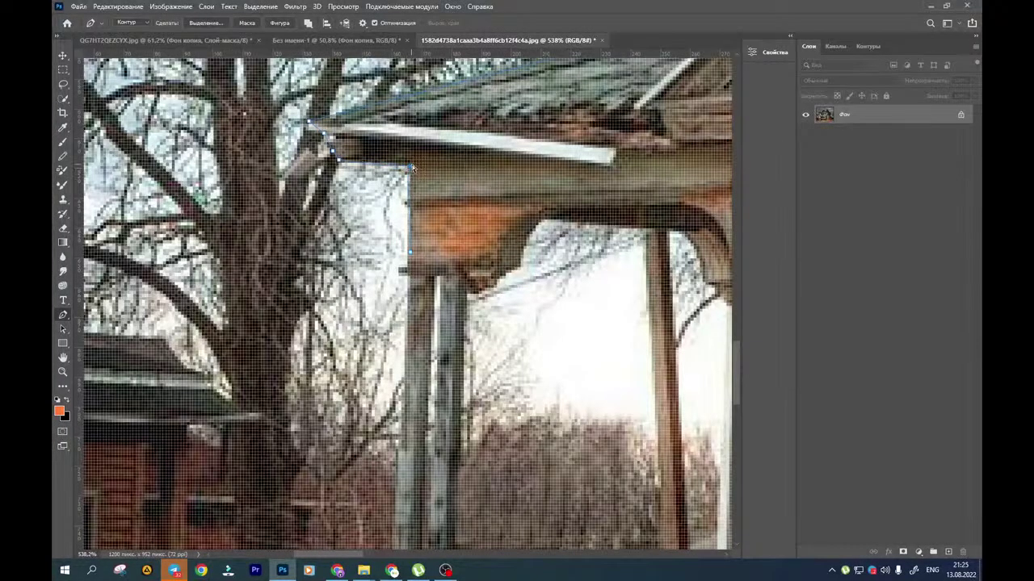
pyautogui.scroll(-2, 413, 185)
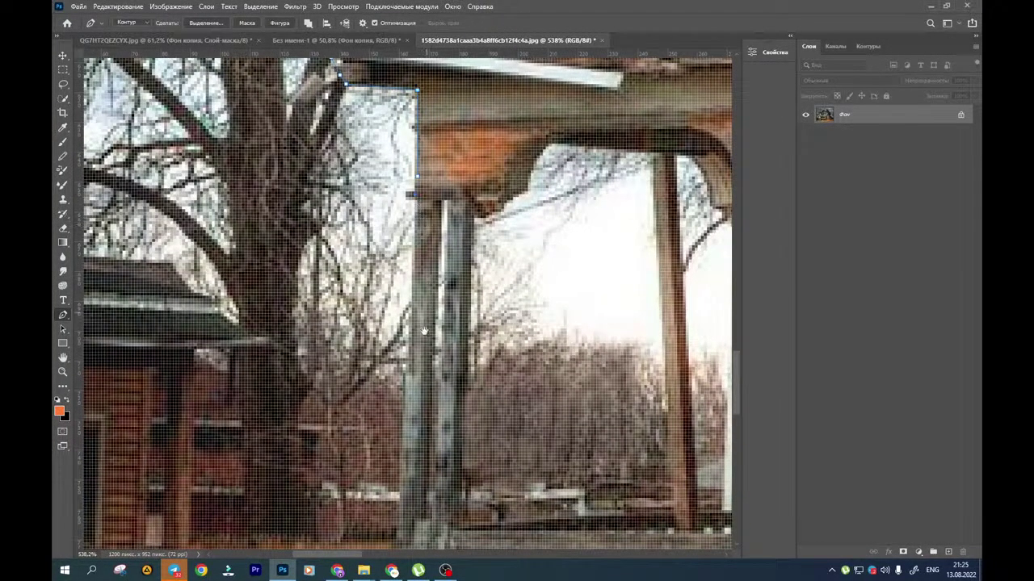
pyautogui.scroll(-2, 424, 355)
pyautogui.scroll(-3, 436, 325)
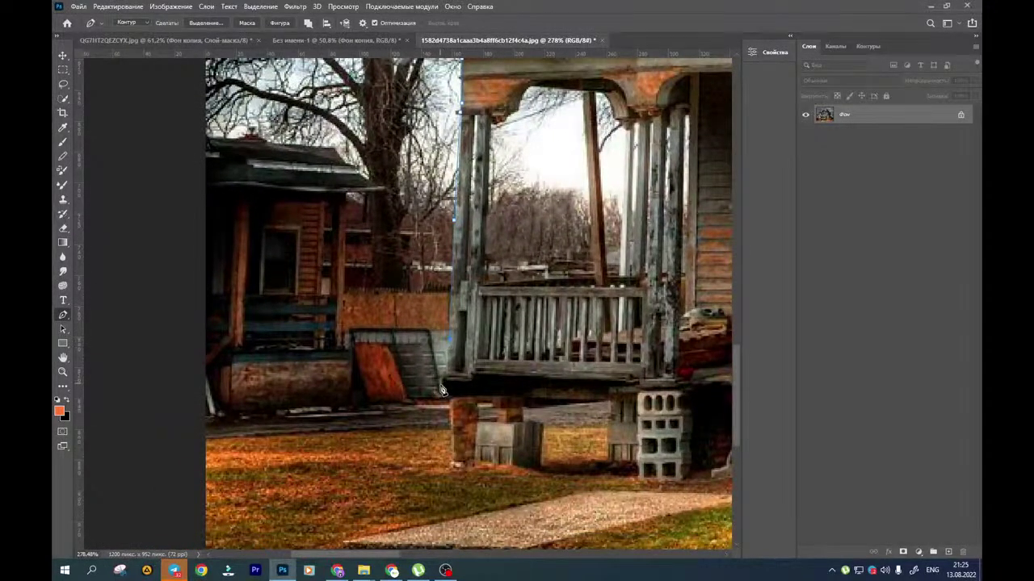
pyautogui.click(441, 397)
pyautogui.click(451, 464)
# Run the path across the lawn below the whole house front and up to the foot of the right-hand annex
pyautogui.moveTo(562, 480); pyautogui.dragTo(100, 356)
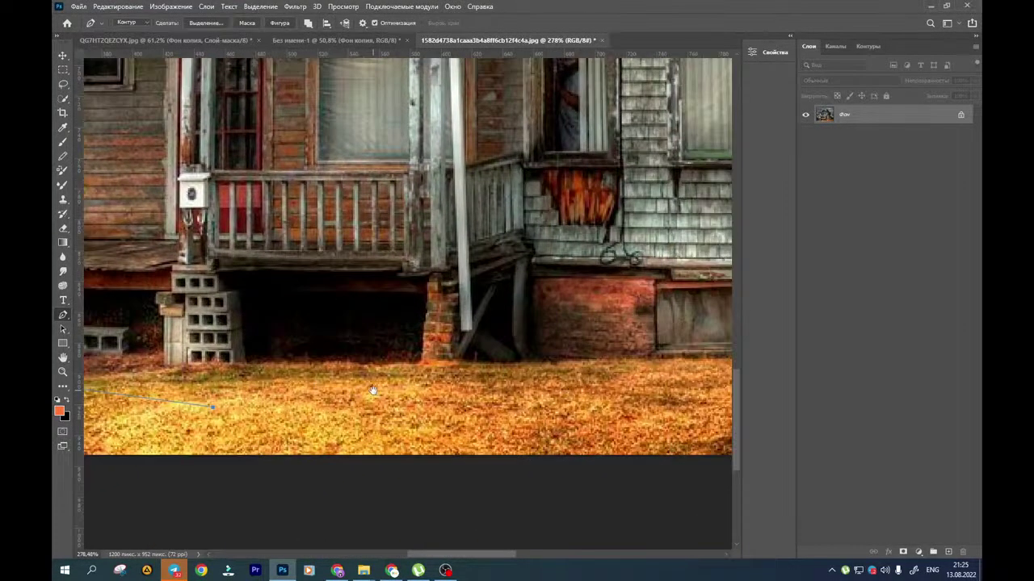
pyautogui.click(563, 415)
pyautogui.moveTo(590, 388); pyautogui.dragTo(348, 413)
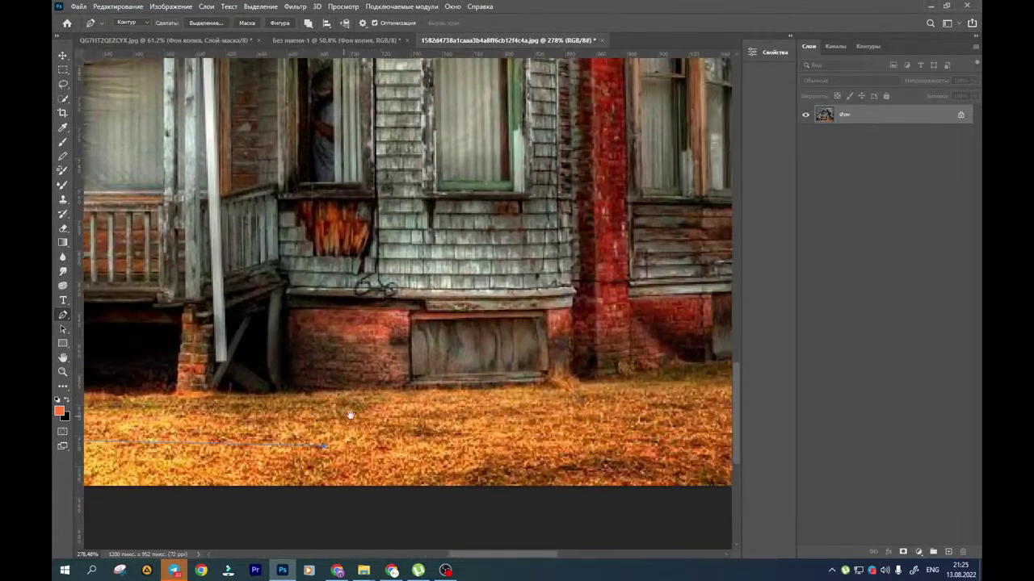
pyautogui.moveTo(502, 412); pyautogui.dragTo(327, 422)
pyautogui.click(564, 432)
pyautogui.click(672, 386)
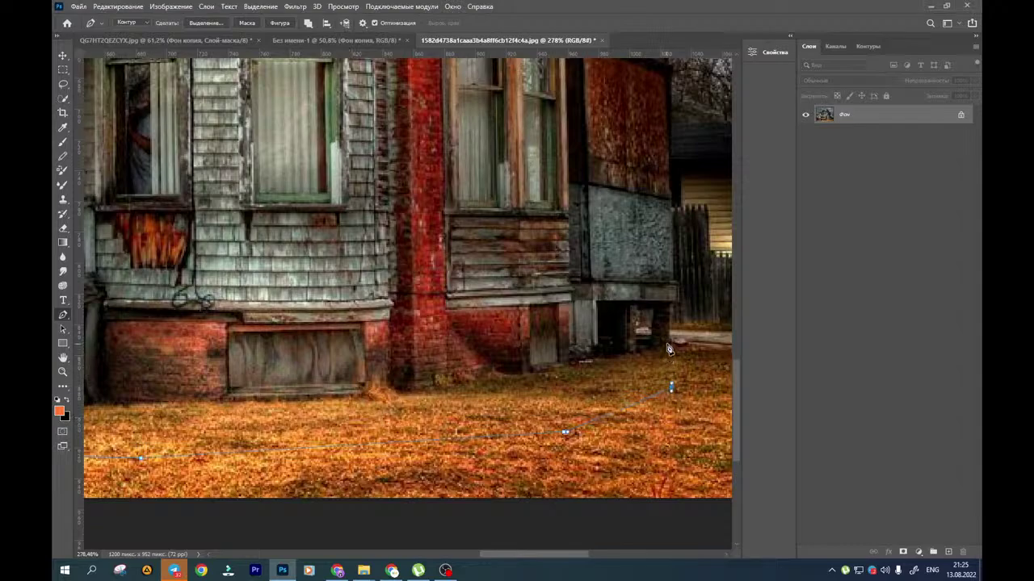
pyautogui.click(670, 340)
# Trace the path up the annex's corner post and around its protruding base beam
pyautogui.moveTo(657, 309); pyautogui.dragTo(534, 364)
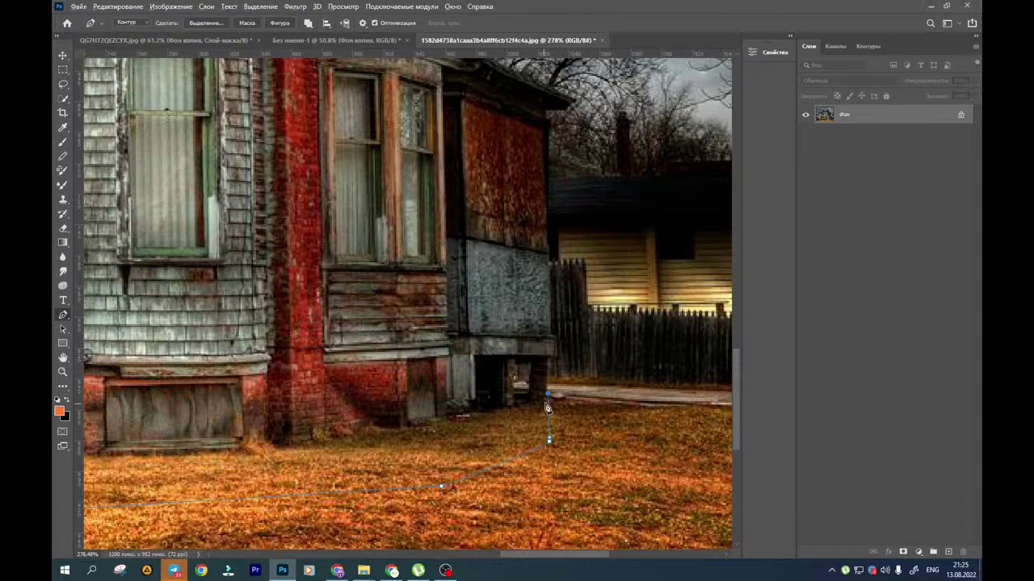
pyautogui.scroll(5, 555, 379)
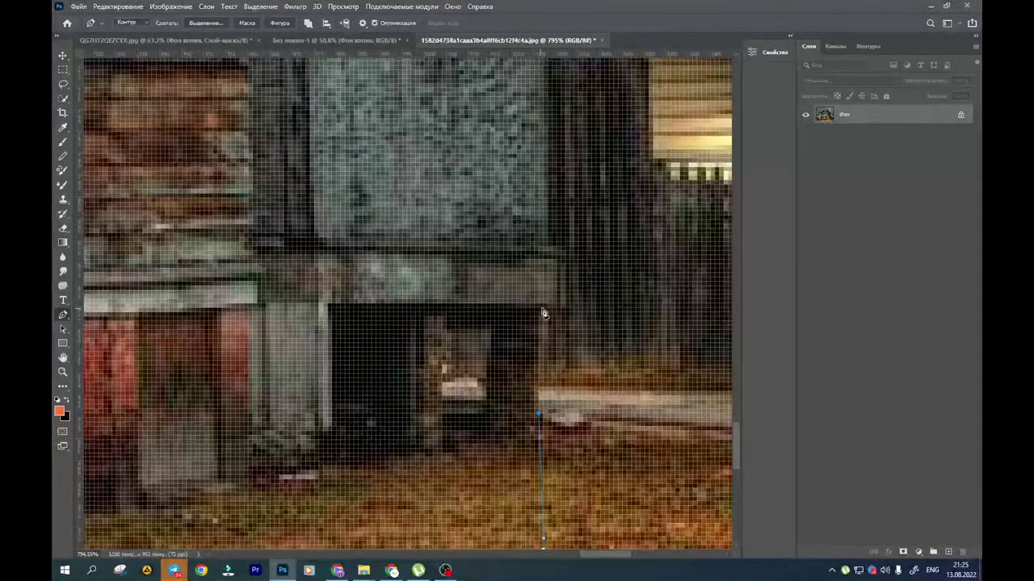
pyautogui.click(542, 307)
pyautogui.click(561, 304)
pyautogui.click(560, 251)
# Trace the path up the annex's outer wall, around its eave and along its sloping roof edge
pyautogui.scroll(-4, 554, 209)
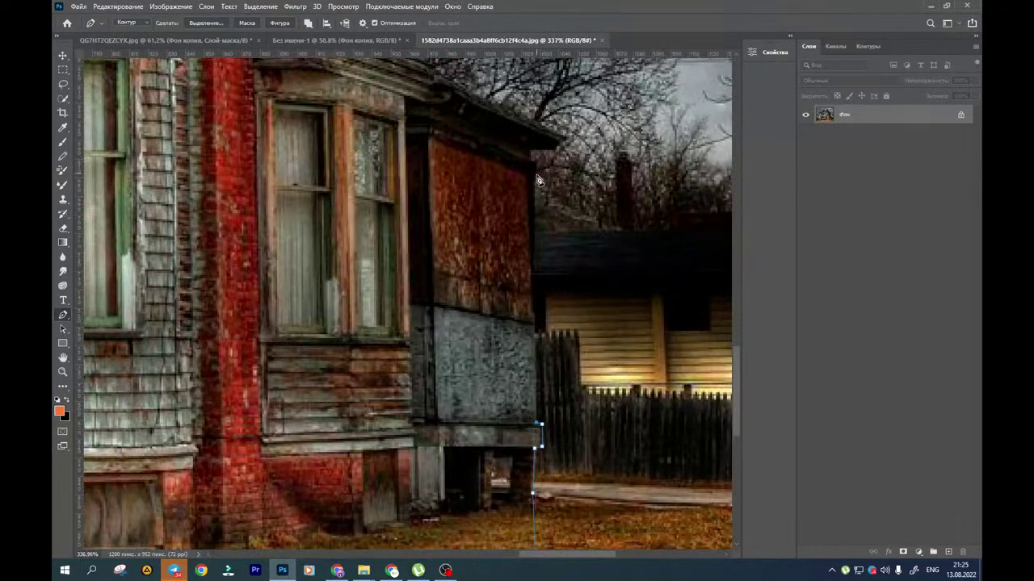
pyautogui.click(536, 165)
pyautogui.hotkey('ctrl', 'z')
pyautogui.click(533, 177)
pyautogui.click(531, 153)
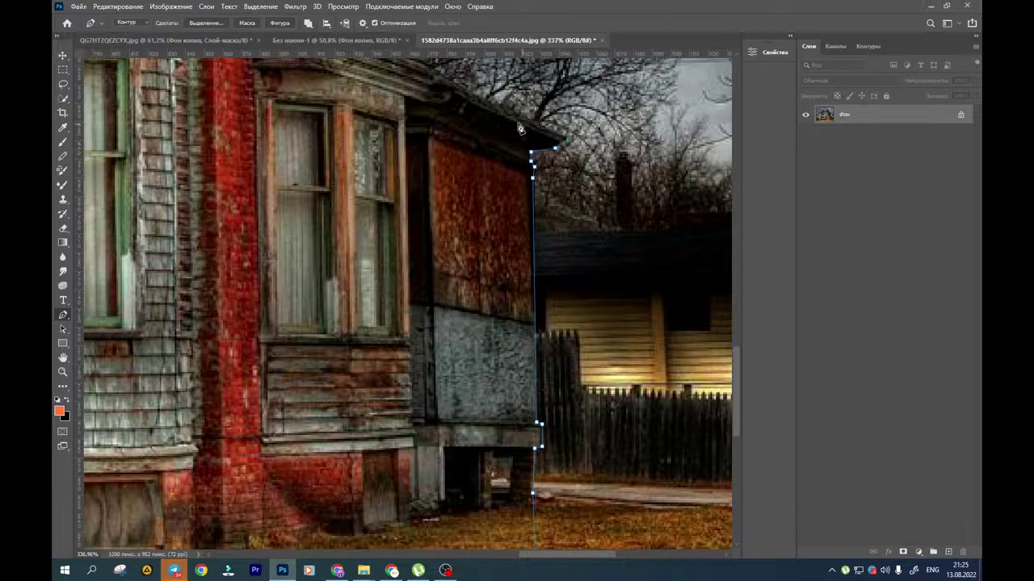
pyautogui.scroll(4, 520, 128)
pyautogui.click(479, 269)
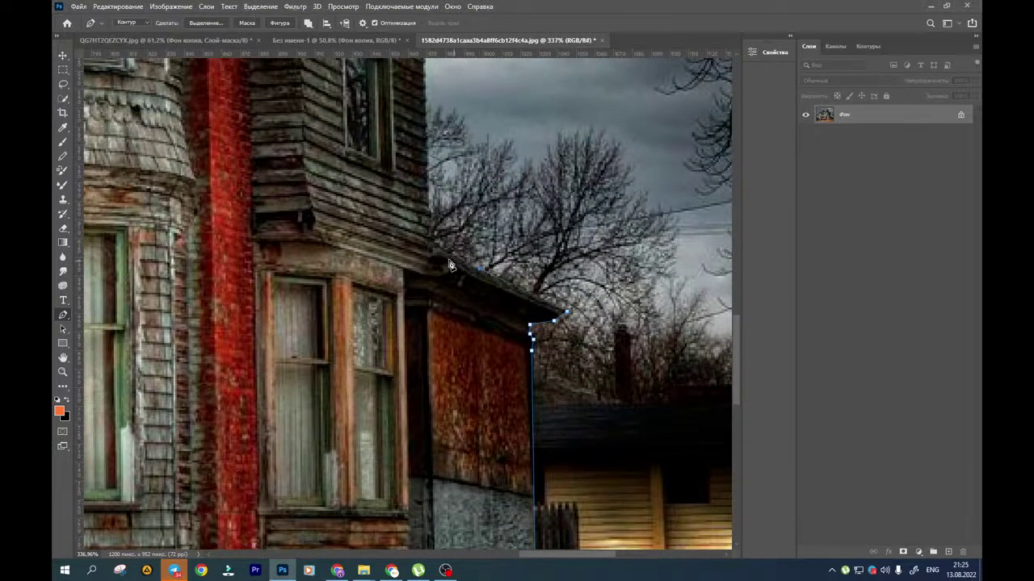
# Continue the path up the house's upper right wall and along the stepped underside of the gable's eave
pyautogui.scroll(5, 436, 254)
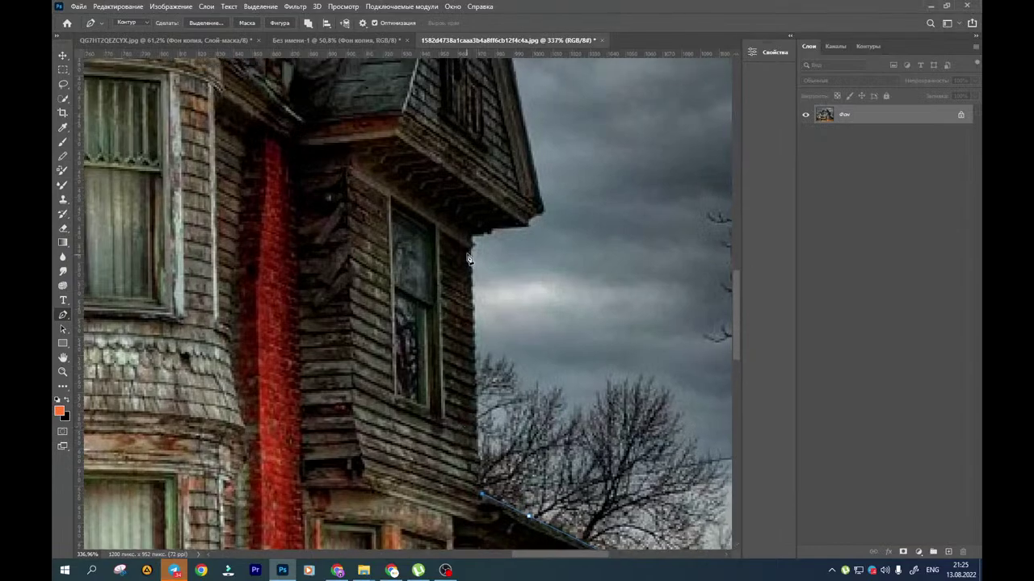
pyautogui.click(474, 246)
pyautogui.click(472, 235)
pyautogui.scroll(5, 473, 236)
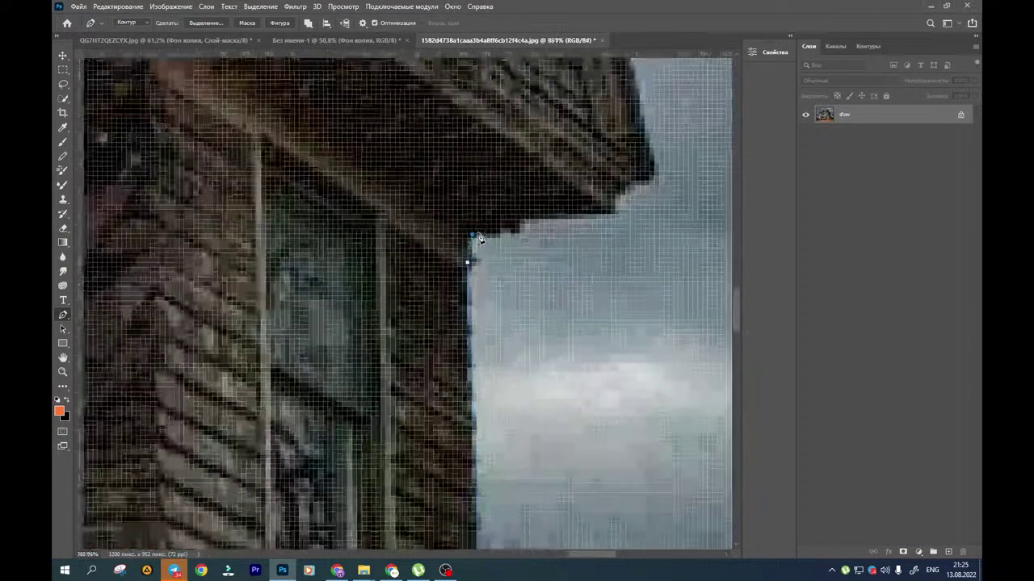
pyautogui.click(491, 234)
pyautogui.click(521, 227)
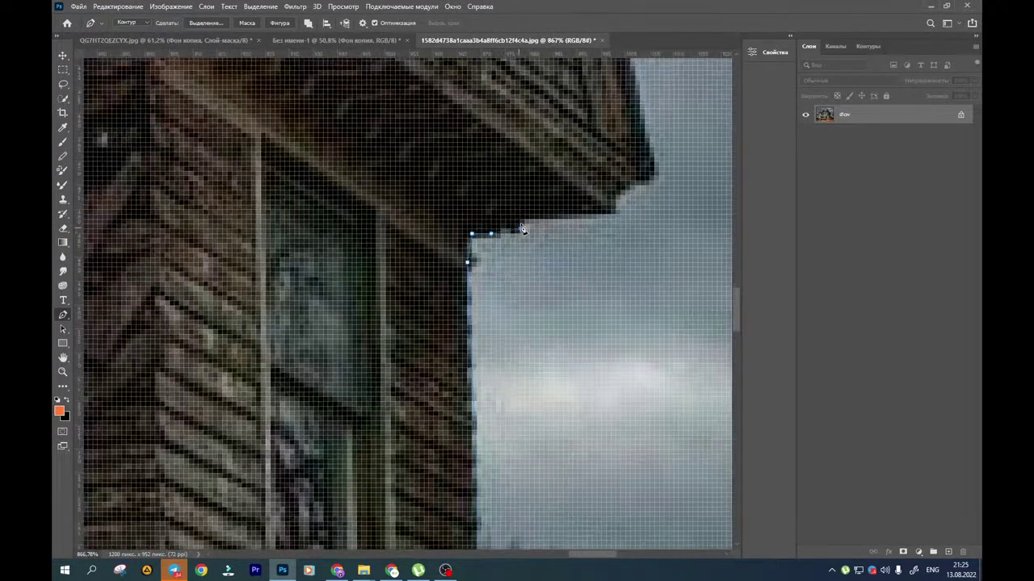
pyautogui.click(610, 212)
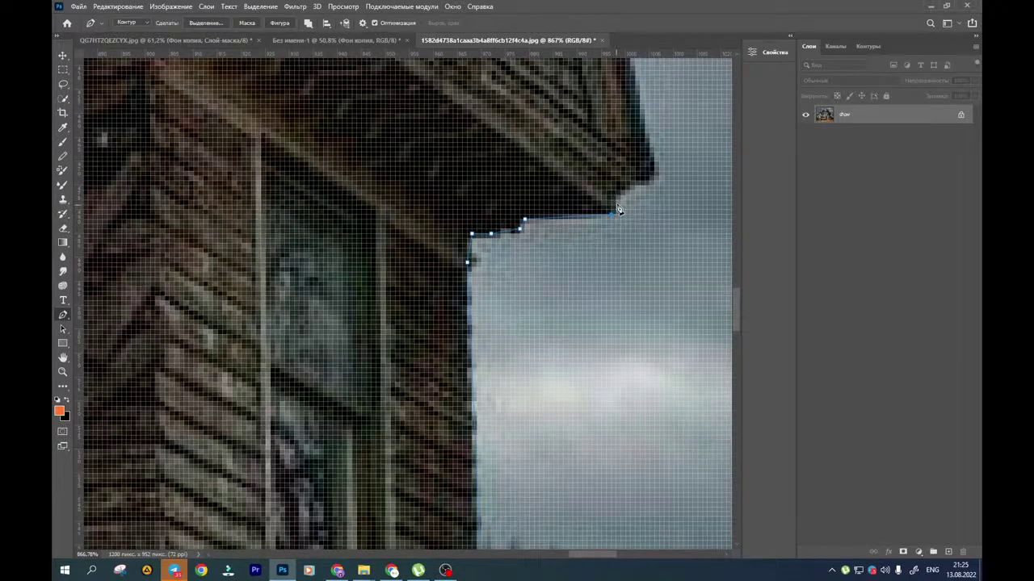
pyautogui.click(655, 181)
# Trace the path up the right gable's outer edge to its peak and back along the roof ridge to the chimney
pyautogui.moveTo(610, 255); pyautogui.dragTo(488, 517)
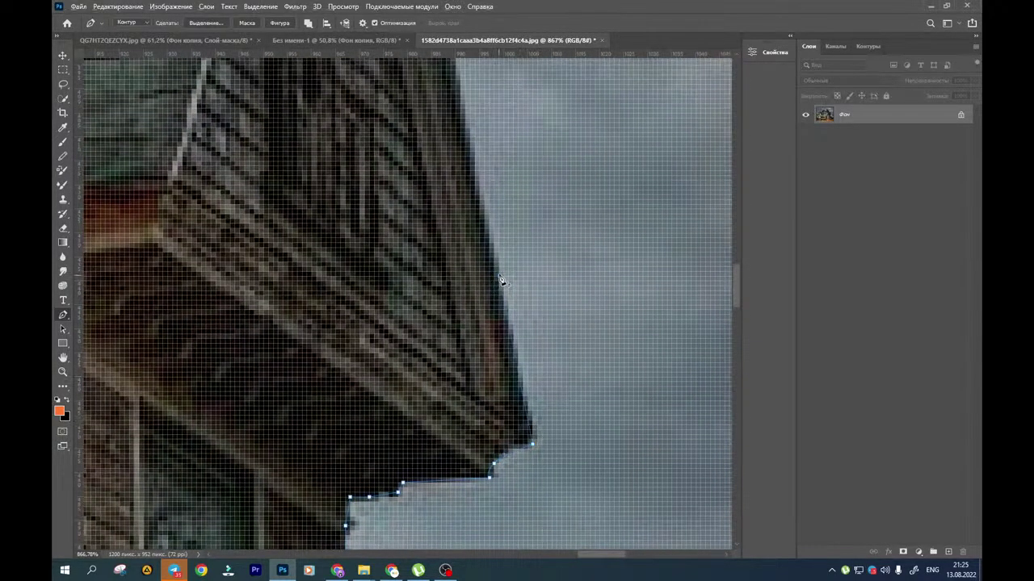
pyautogui.scroll(-2, 501, 279)
pyautogui.scroll(2, 487, 425)
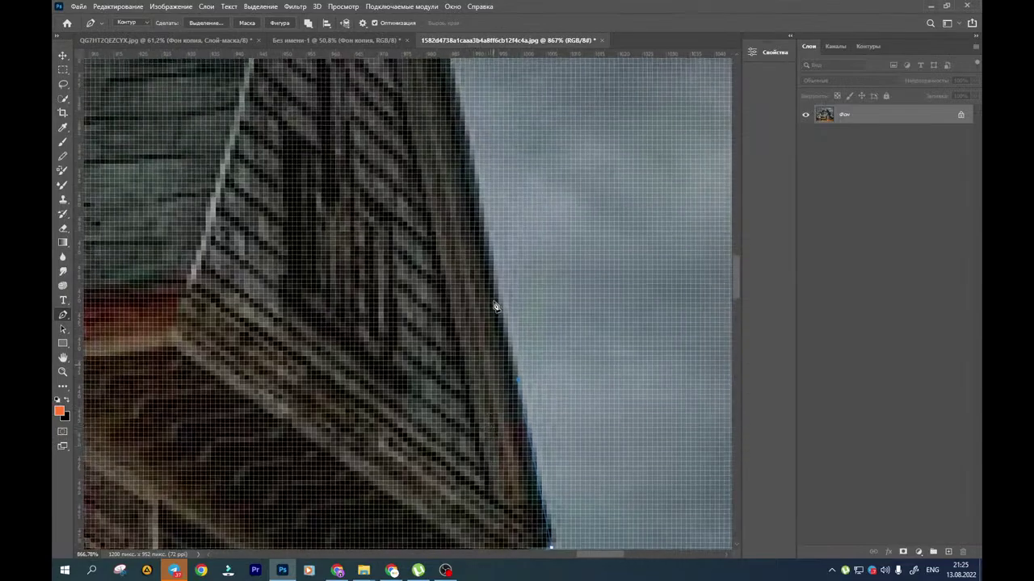
pyautogui.scroll(10, 476, 206)
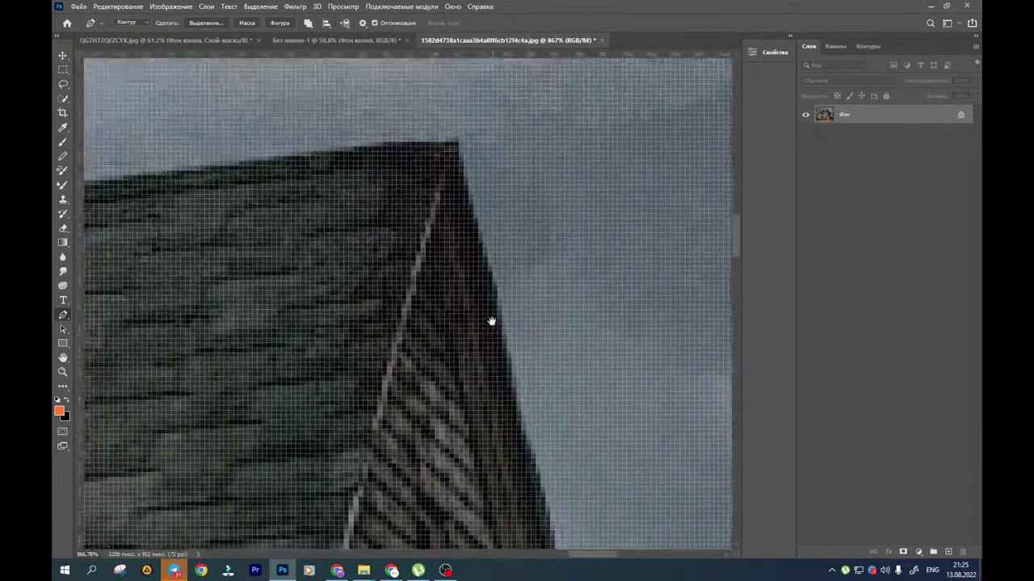
pyautogui.moveTo(432, 146); pyautogui.dragTo(477, 212)
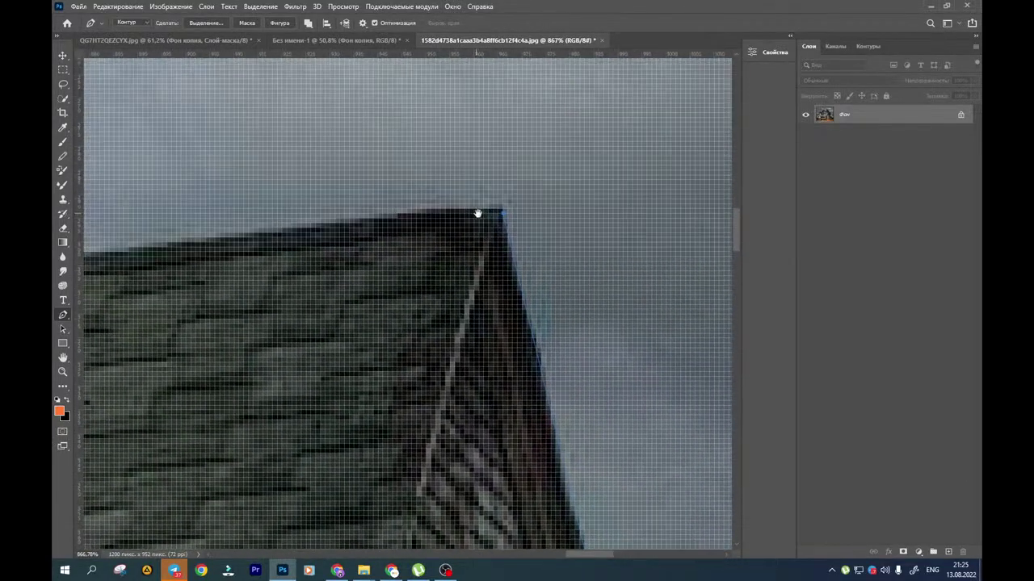
pyautogui.scroll(-5, 430, 234)
pyautogui.moveTo(390, 277); pyautogui.dragTo(540, 279)
# Trace around the chimney and up the tower cone's right edge, closing the path at the green tip
pyautogui.scroll(5, 433, 280)
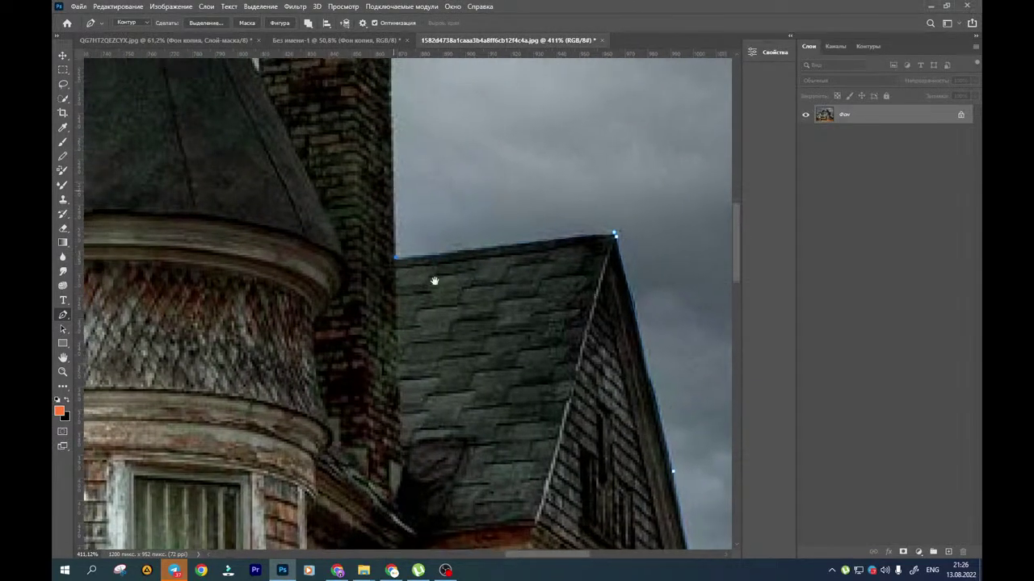
pyautogui.hscroll(-2, 471, 325)
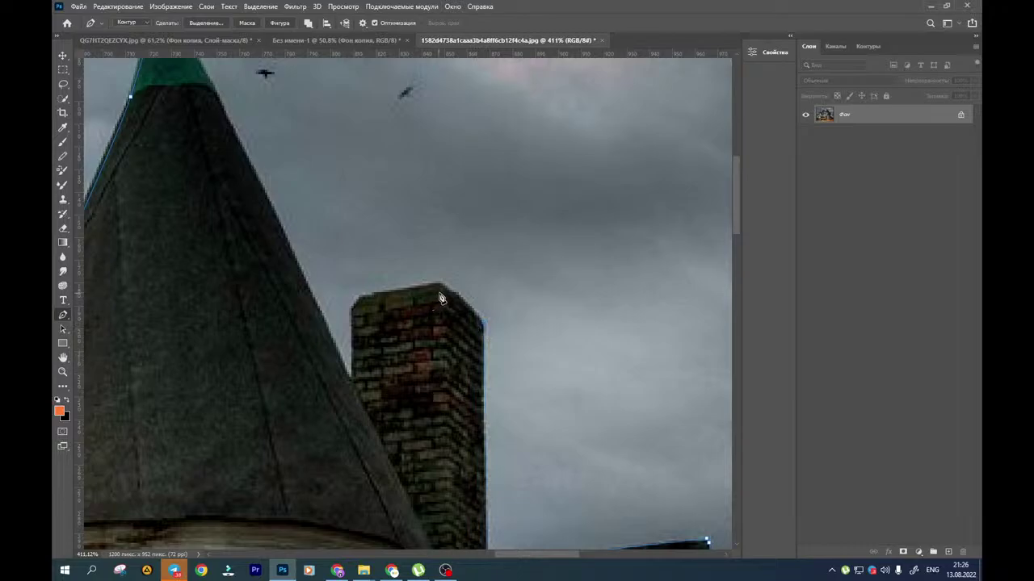
pyautogui.click(360, 297)
pyautogui.scroll(4, 406, 420)
pyautogui.hscroll(-3, 406, 420)
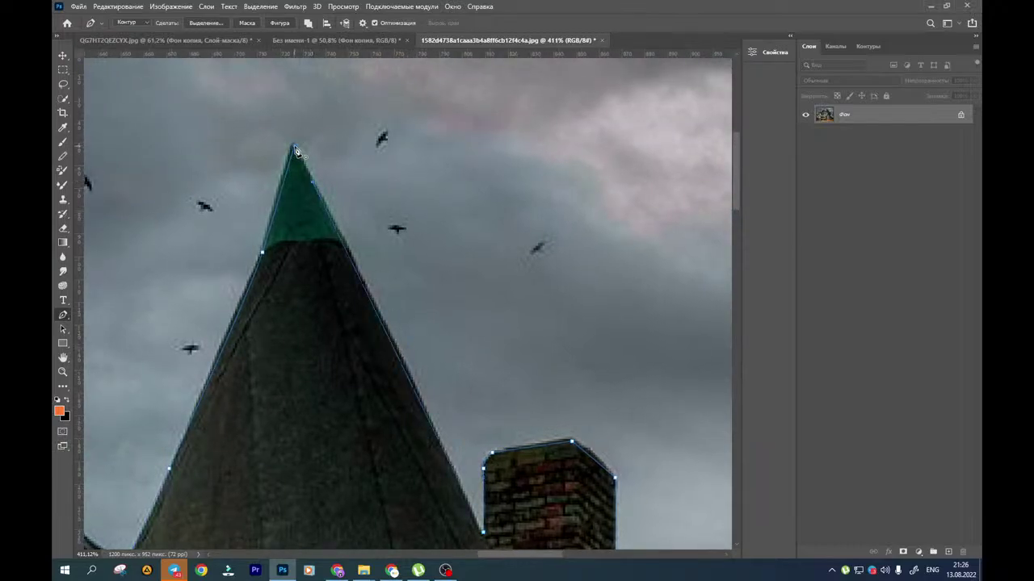
# Convert the closed house path into a selection and open it in Select and Mask
pyautogui.scroll(-10, 309, 332)
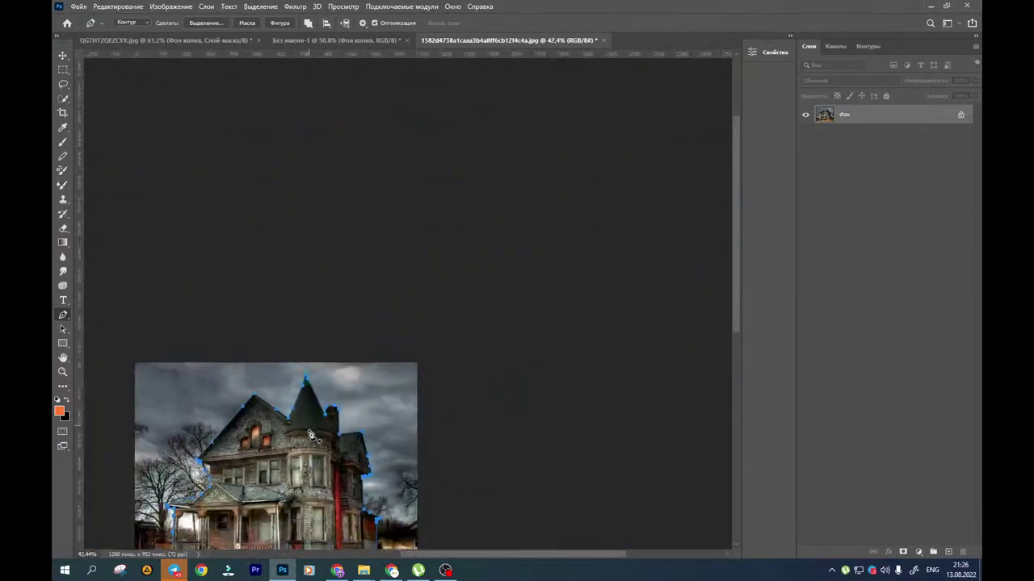
pyautogui.rightClick(357, 329)
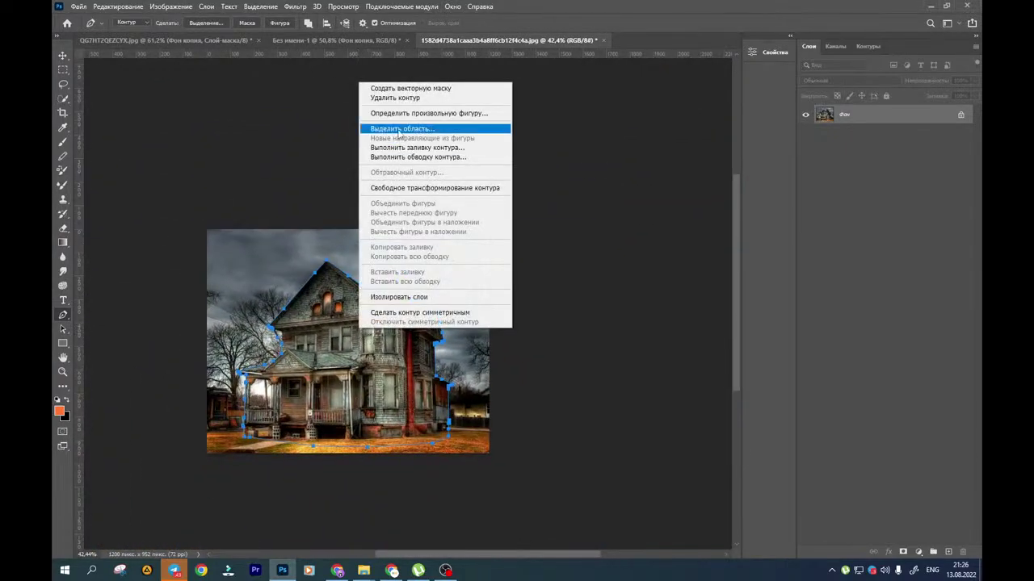
pyautogui.click(396, 127)
pyautogui.click(592, 151)
pyautogui.click(63, 99)
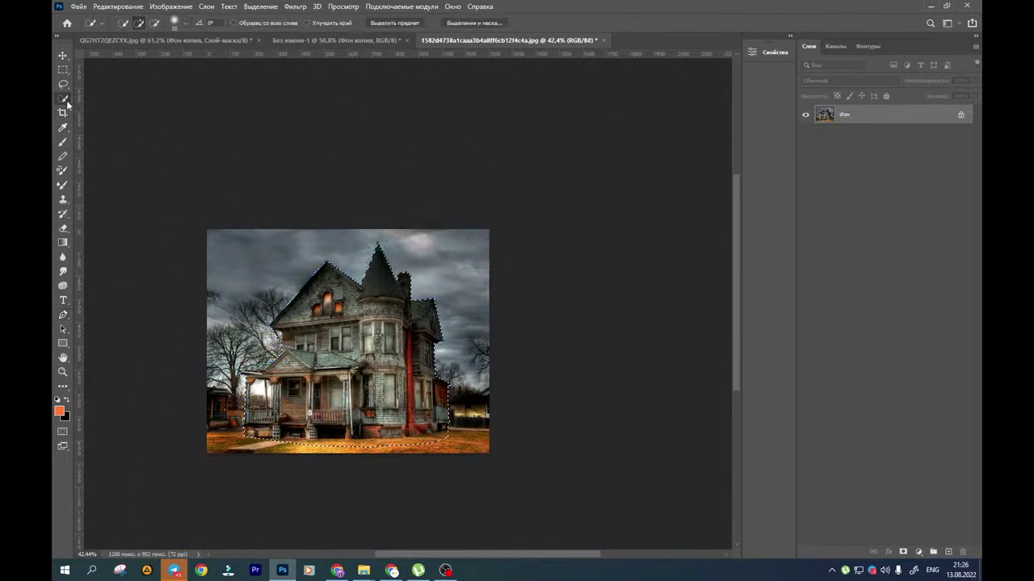
pyautogui.click(449, 24)
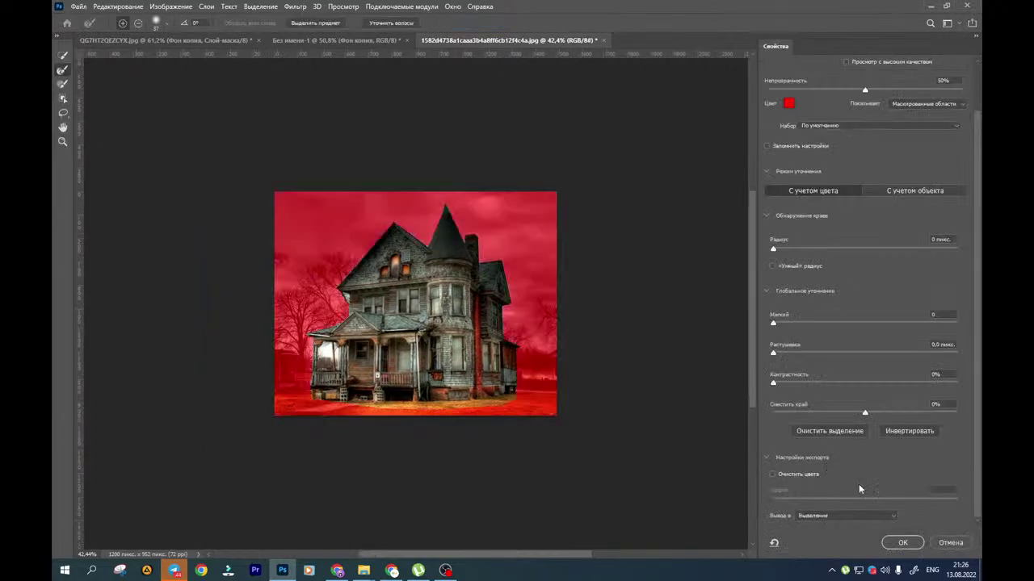
# Output the house selection from Select and Mask as a new layer with a layer mask
pyautogui.click(842, 517)
pyautogui.click(844, 535)
pyautogui.click(902, 543)
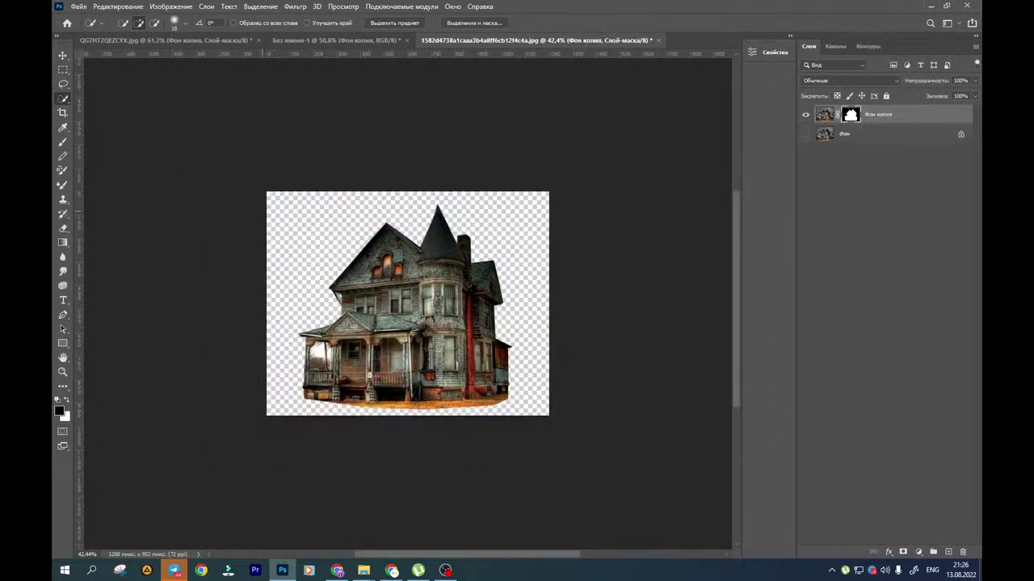
# Bring the cut-out house into the Clown composition and place its layer directly below the orange fill layer
pyautogui.click(61, 60)
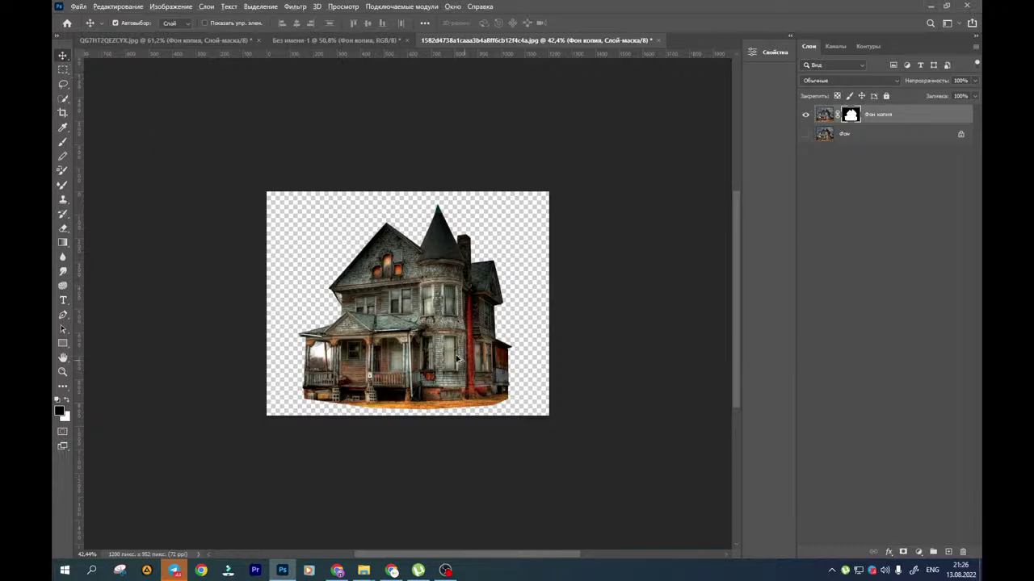
pyautogui.moveTo(457, 359); pyautogui.dragTo(572, 268)
pyautogui.moveTo(889, 111); pyautogui.dragTo(899, 158)
# Scale the house up to about 120% and position it behind the Clown on the right side of the forest
pyautogui.hotkey('ctrl', 't')
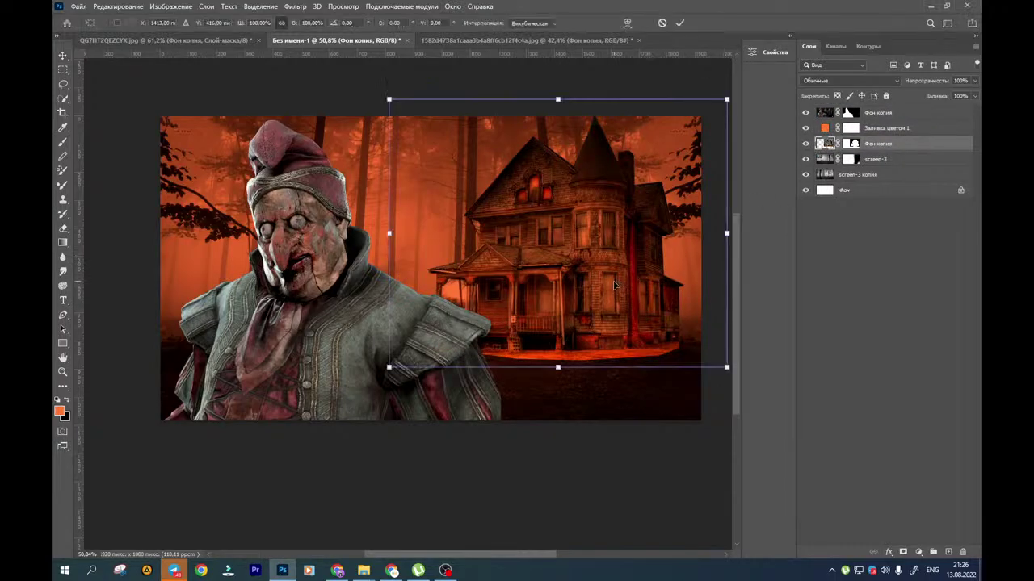
pyautogui.moveTo(570, 368); pyautogui.dragTo(596, 332)
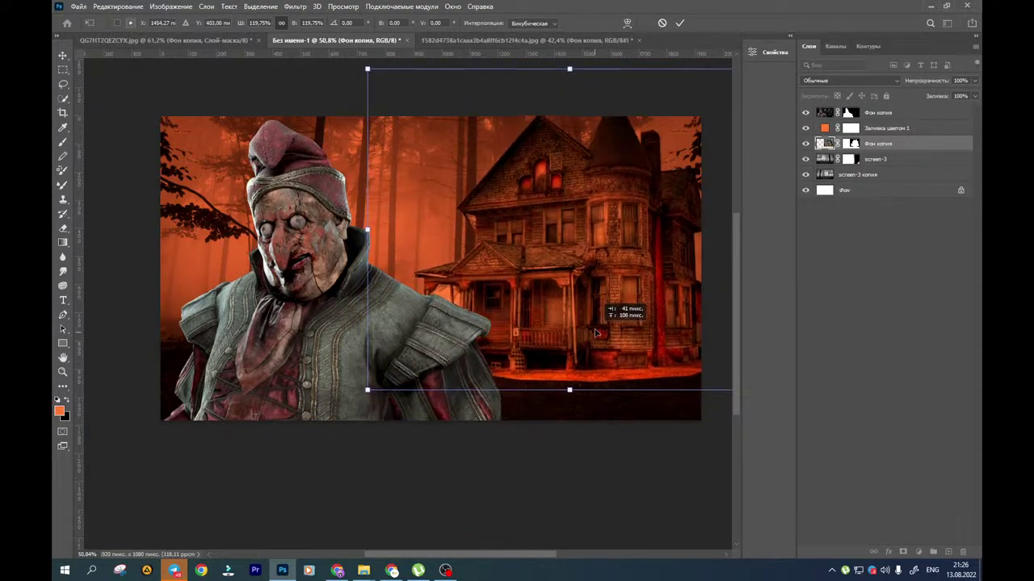
pyautogui.click(62, 55)
pyautogui.moveTo(360, 167); pyautogui.dragTo(314, 198)
pyautogui.moveTo(485, 197); pyautogui.dragTo(453, 179)
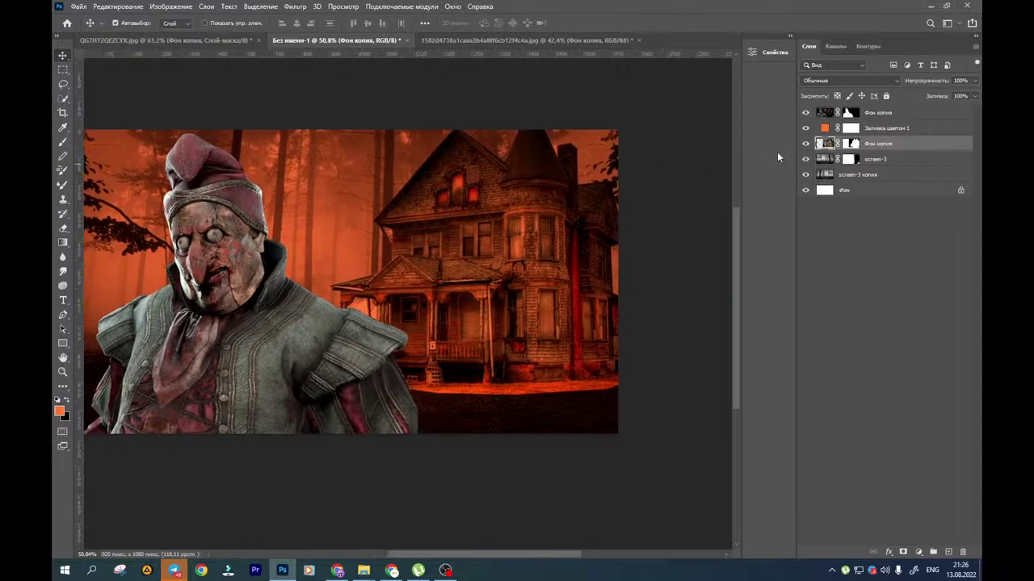
# Check the composition without the orange fill, and move the house layer above the fill layer
pyautogui.click(805, 127)
pyautogui.click(805, 128)
pyautogui.moveTo(826, 143); pyautogui.dragTo(829, 127)
pyautogui.moveTo(522, 221); pyautogui.dragTo(497, 222)
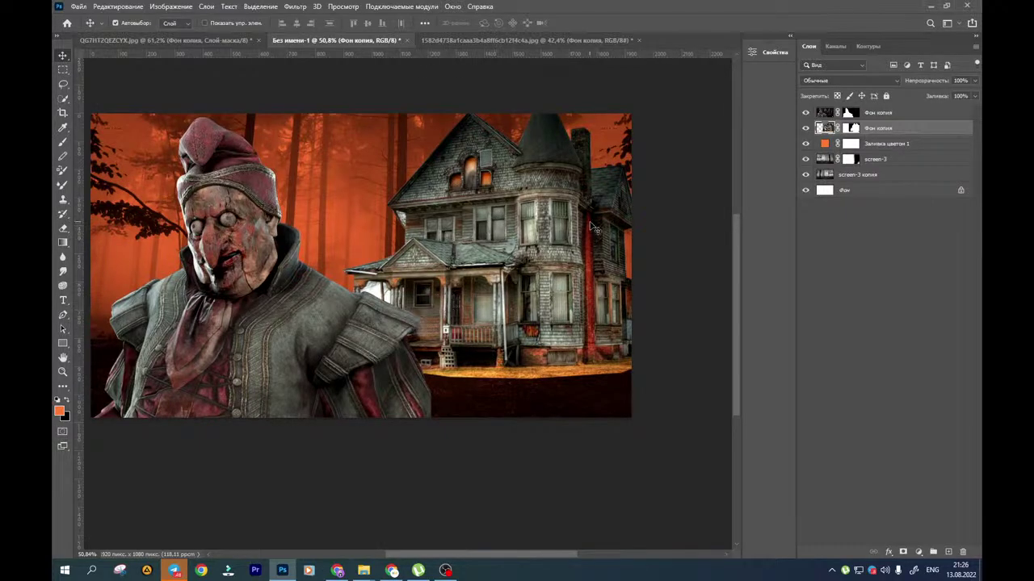
# Hide the Clown layer and trace a closed Pen path around the white sky gap beneath the house's left eave
pyautogui.click(805, 114)
pyautogui.scroll(15, 366, 225)
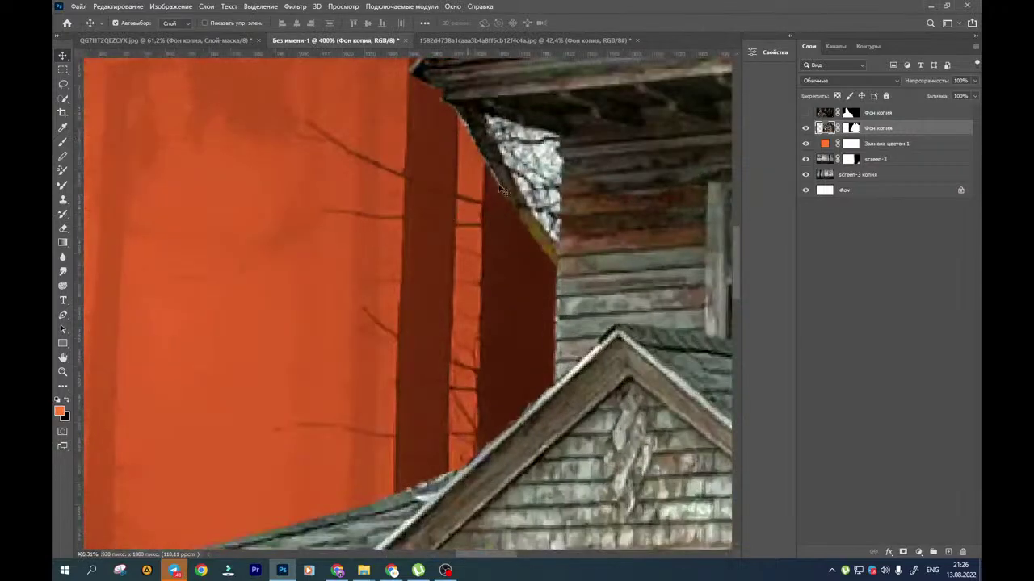
pyautogui.moveTo(508, 182); pyautogui.dragTo(427, 288)
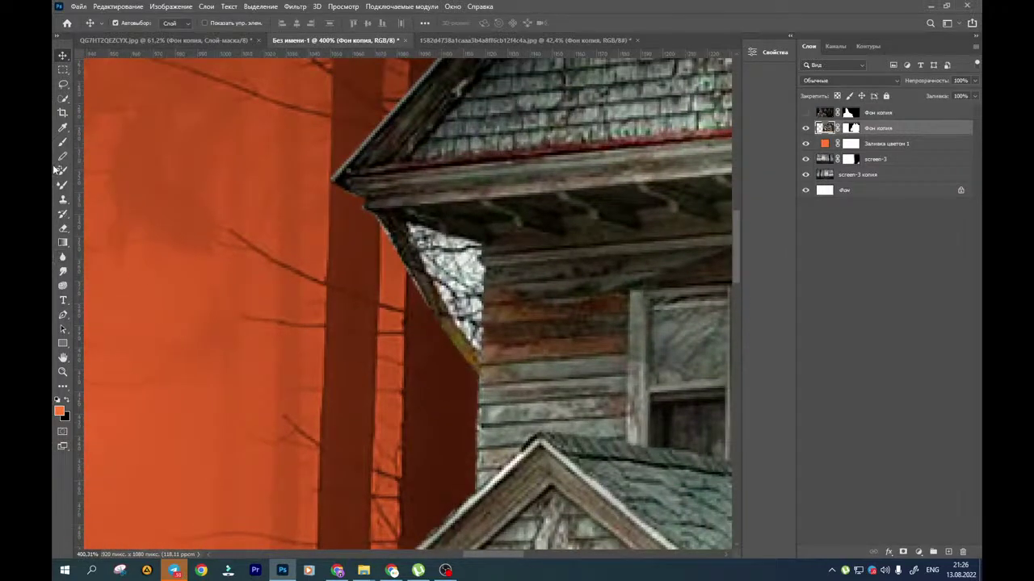
pyautogui.click(62, 314)
pyautogui.click(406, 225)
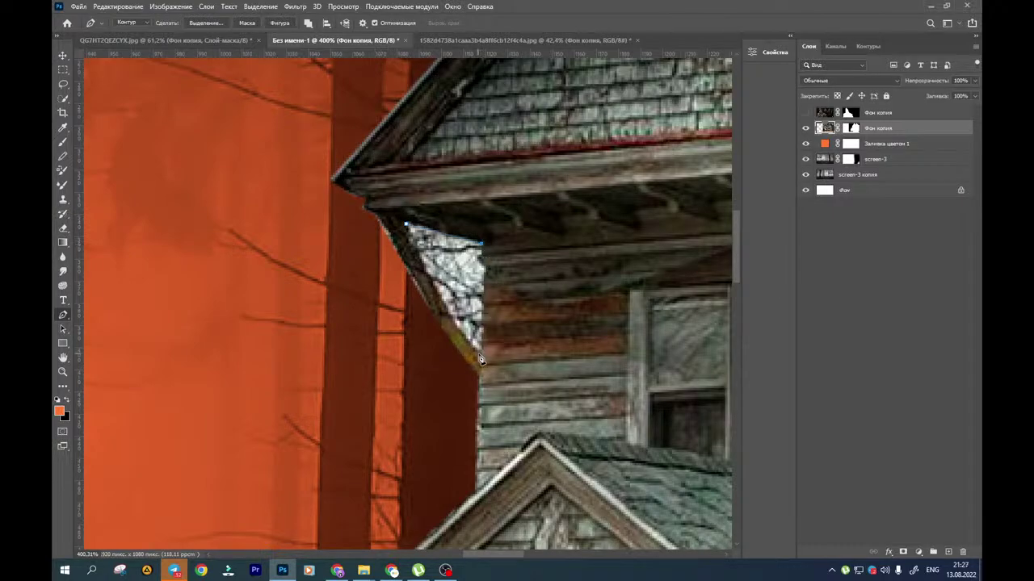
pyautogui.click(434, 288)
pyautogui.scroll(1, 406, 224)
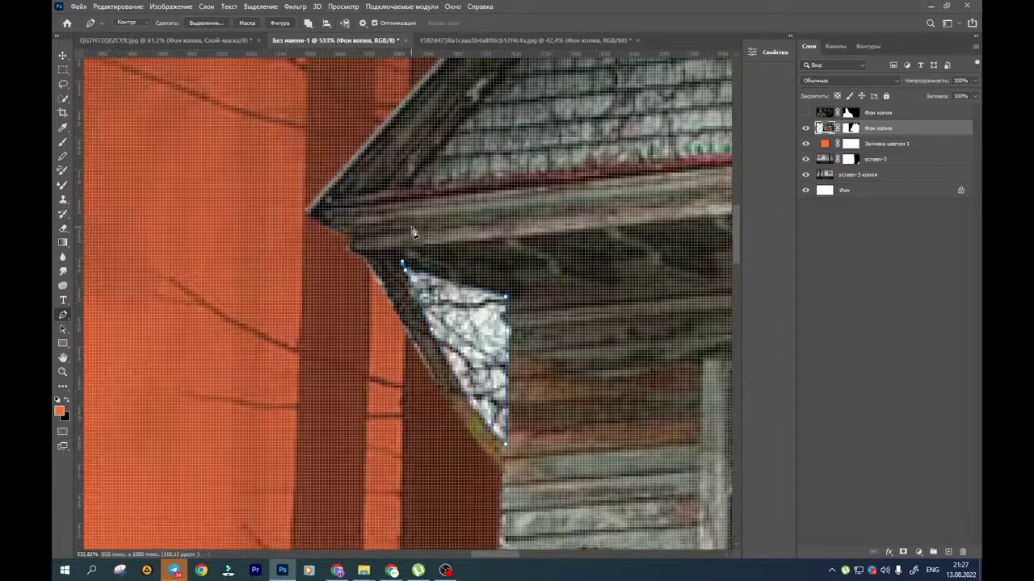
# Convert the gap's path into a selection with 0 px feather and delete the sky inside it from the house layer
pyautogui.rightClick(421, 277)
pyautogui.click(449, 325)
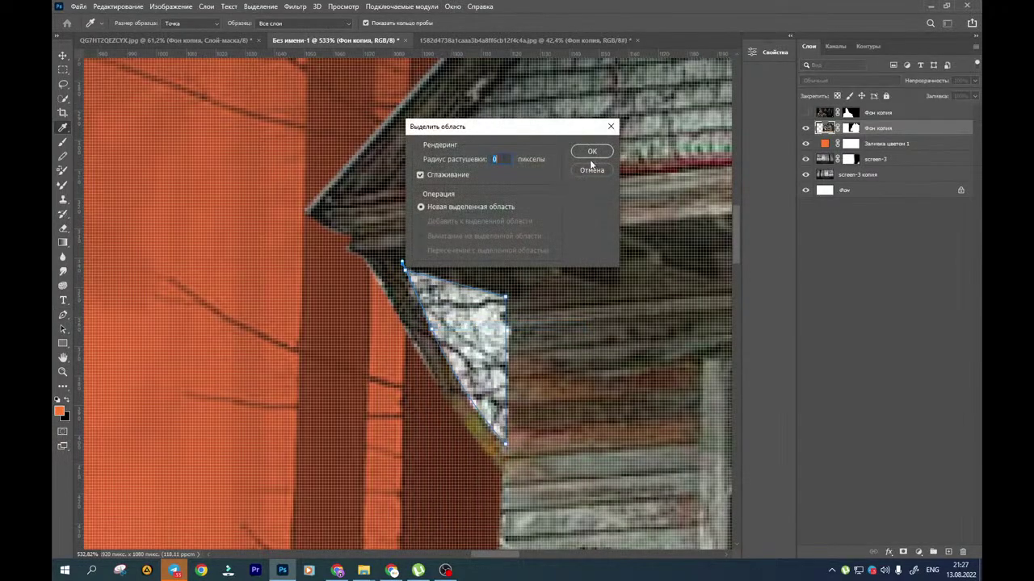
pyautogui.click(590, 153)
pyautogui.press('Delete')
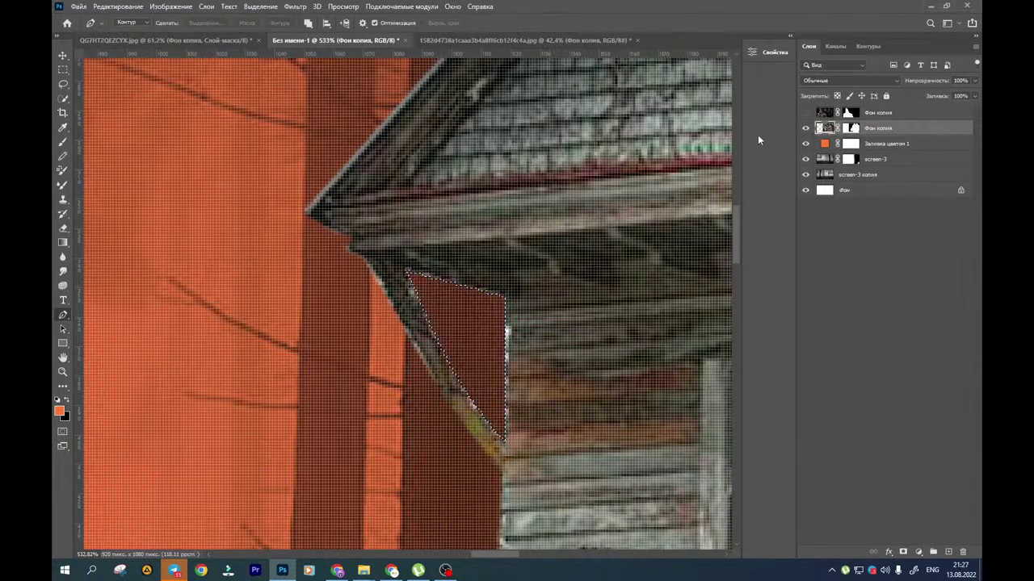
pyautogui.hotkey('ctrl', 's')
pyautogui.press('BackSpace')
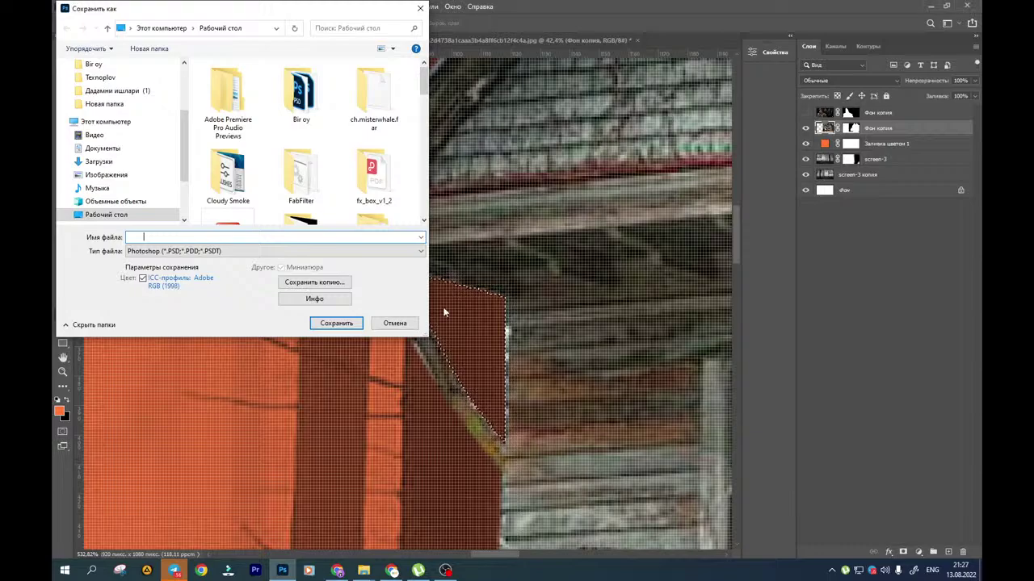
pyautogui.click(395, 323)
# Paint black on the house's layer mask with a small brush to remove light fringes around the eave gap and along both edges of its diagonal brace
pyautogui.scroll(-3, 479, 295)
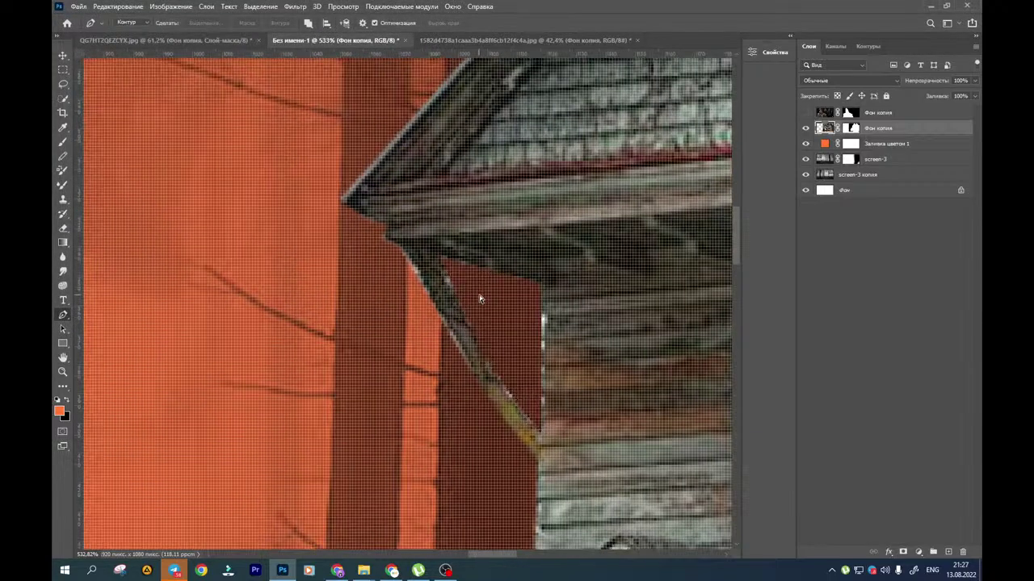
pyautogui.scroll(2, 688, 233)
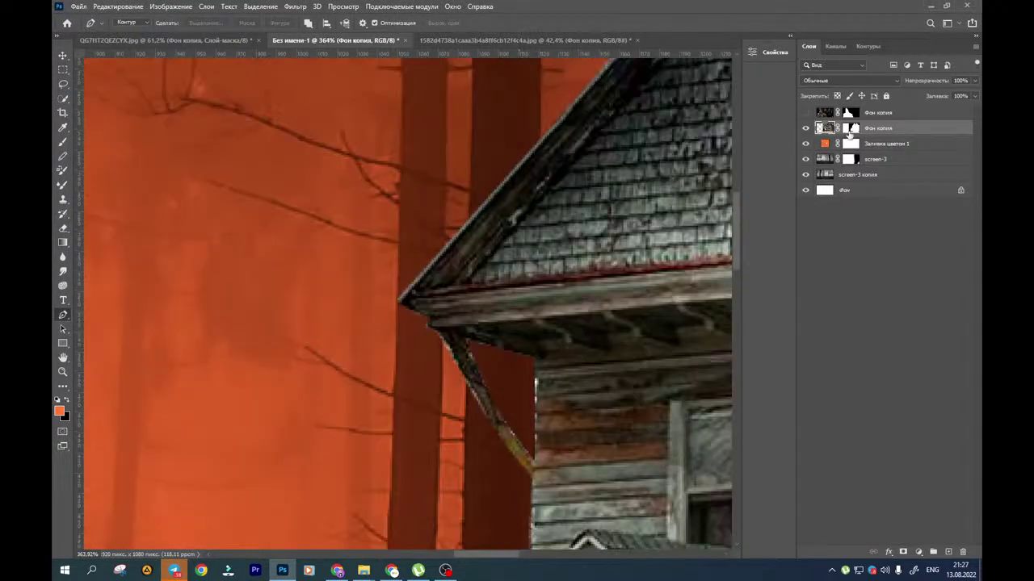
pyautogui.click(849, 129)
pyautogui.click(63, 143)
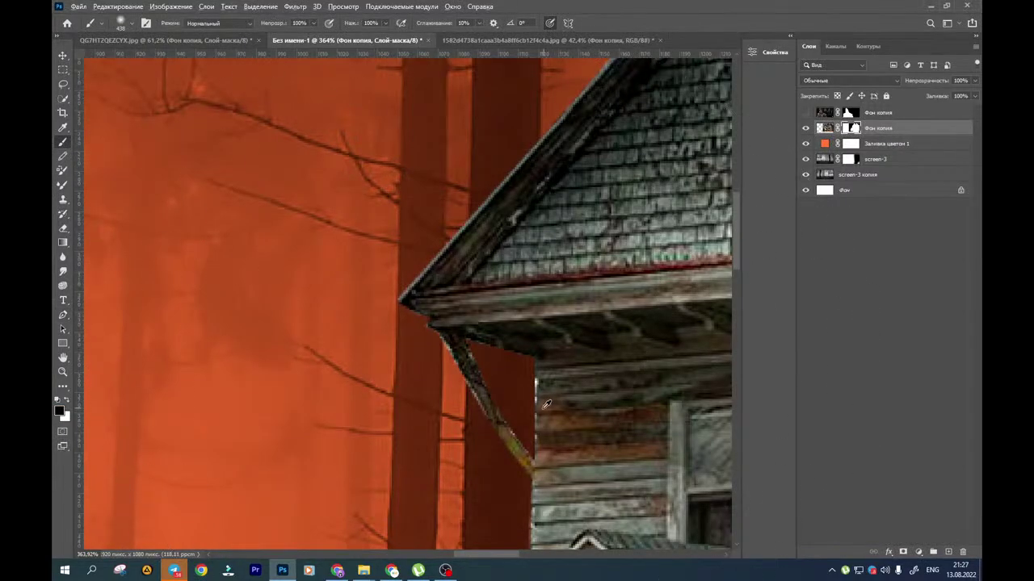
pyautogui.moveTo(388, 402)
pyautogui.mouseDown()
pyautogui.moveTo(156, 433)
pyautogui.moveTo(56, 466)
pyautogui.mouseUp()
pyautogui.scroll(5, 460, 392)
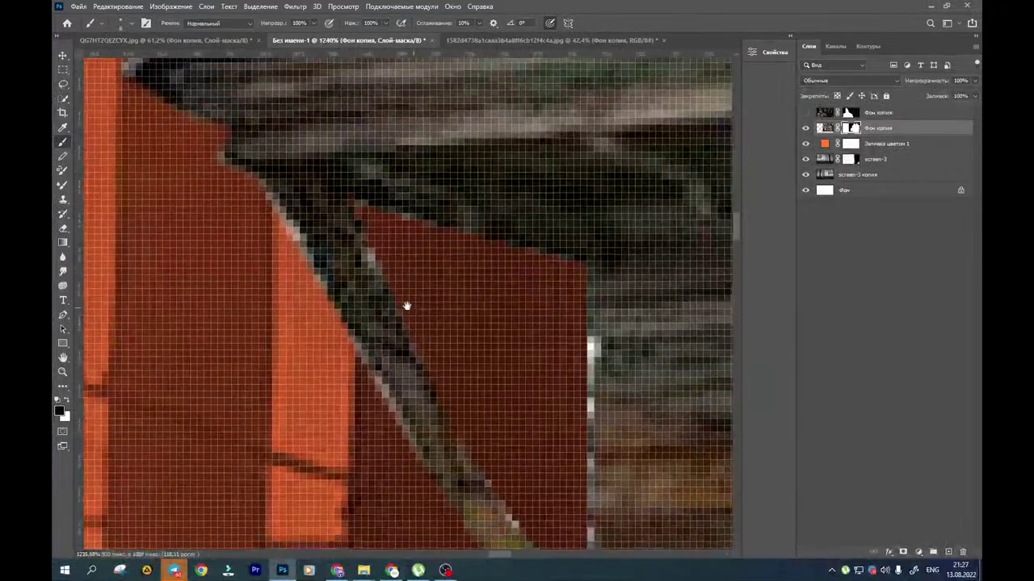
pyautogui.moveTo(407, 306); pyautogui.dragTo(375, 276)
pyautogui.moveTo(352, 198)
pyautogui.mouseDown()
pyautogui.moveTo(357, 174)
pyautogui.moveTo(326, 165)
pyautogui.moveTo(510, 218)
pyautogui.moveTo(523, 274)
pyautogui.moveTo(520, 515)
pyautogui.mouseUp()
pyautogui.scroll(-3, 517, 369)
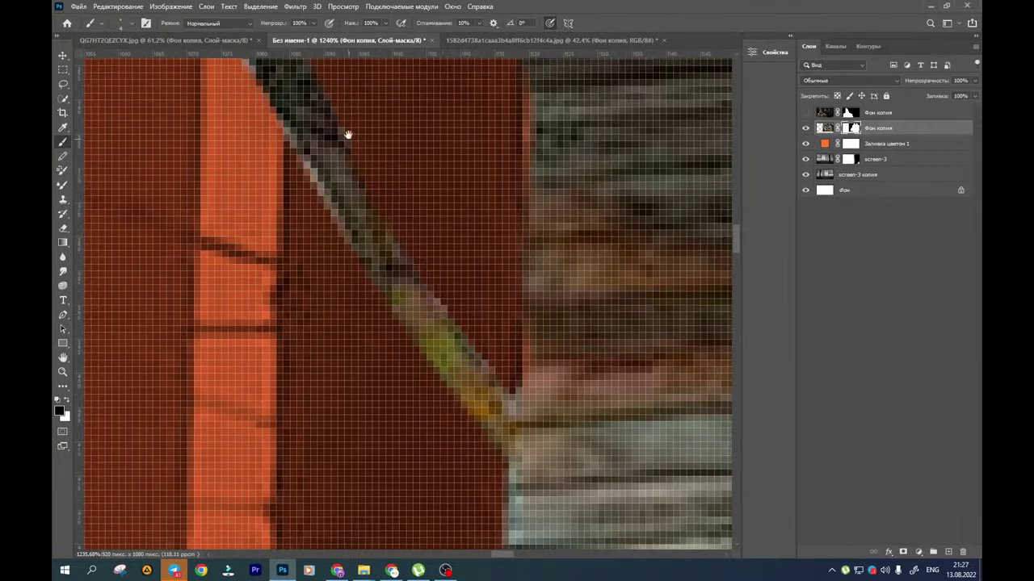
pyautogui.moveTo(346, 134); pyautogui.dragTo(420, 306)
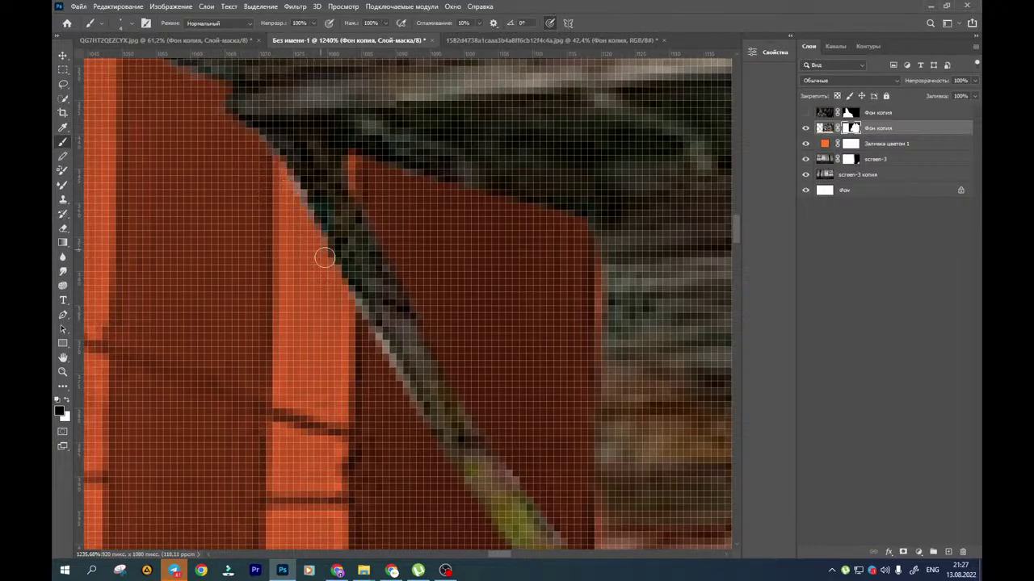
pyautogui.moveTo(455, 494); pyautogui.dragTo(319, 175)
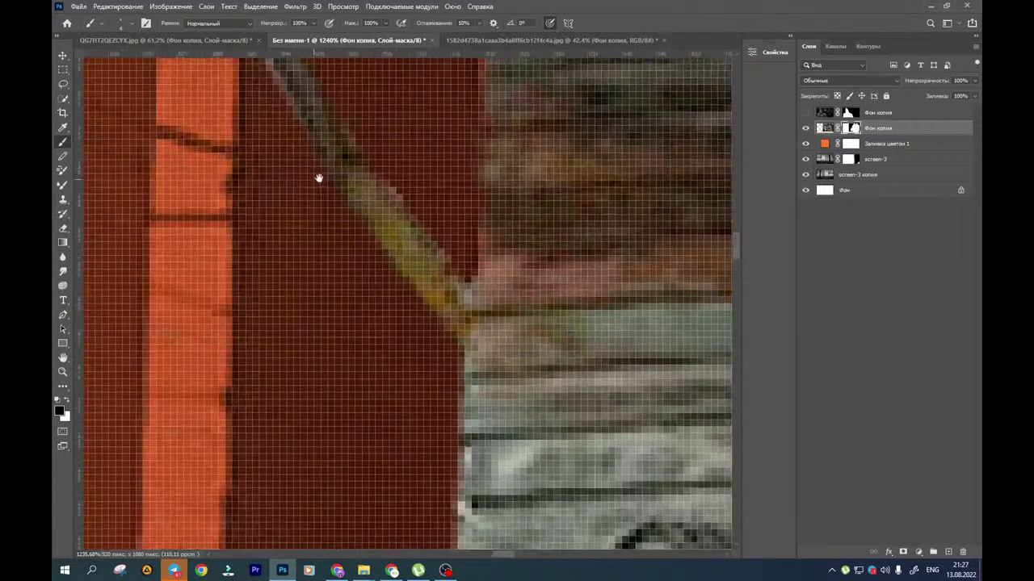
# Mask out the light fringe along the outer edge of the leftmost porch post with the small black brush
pyautogui.scroll(-6, 421, 349)
pyautogui.moveTo(353, 393); pyautogui.dragTo(450, 180)
pyautogui.moveTo(357, 380); pyautogui.dragTo(399, 294)
pyautogui.scroll(7, 398, 295)
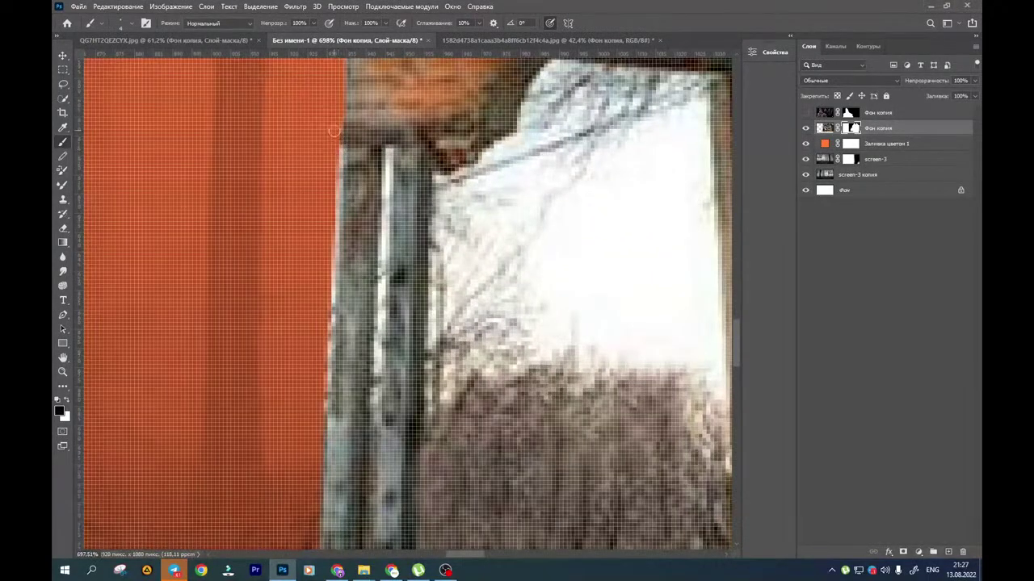
pyautogui.moveTo(334, 131)
pyautogui.mouseDown()
pyautogui.moveTo(330, 329)
pyautogui.moveTo(320, 440)
pyautogui.moveTo(309, 452)
pyautogui.moveTo(308, 281)
pyautogui.mouseUp()
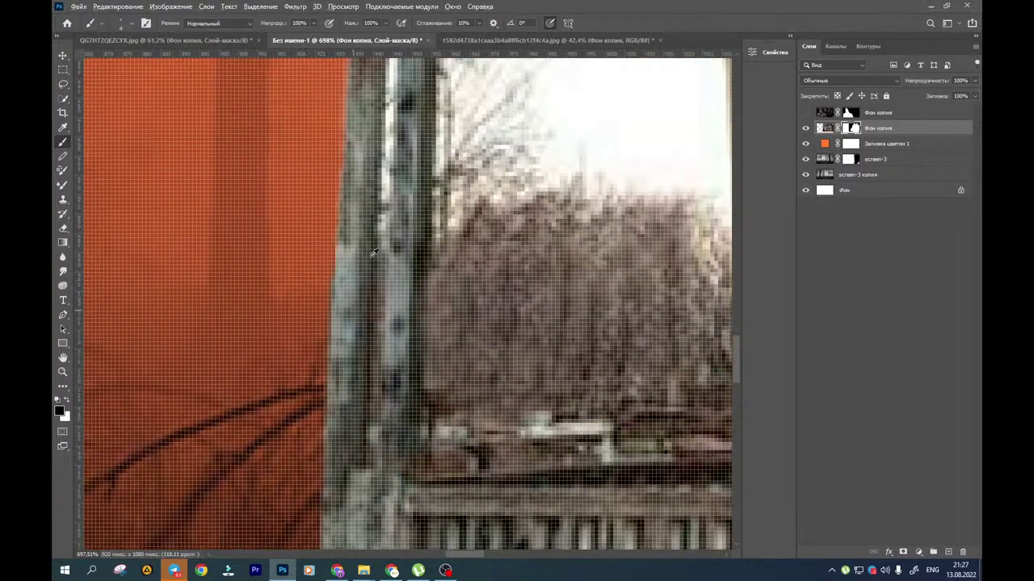
# Trace a closed Pen path around the narrow white strip between the two leftmost porch posts
pyautogui.scroll(-4, 374, 252)
pyautogui.moveTo(375, 149); pyautogui.dragTo(374, 185)
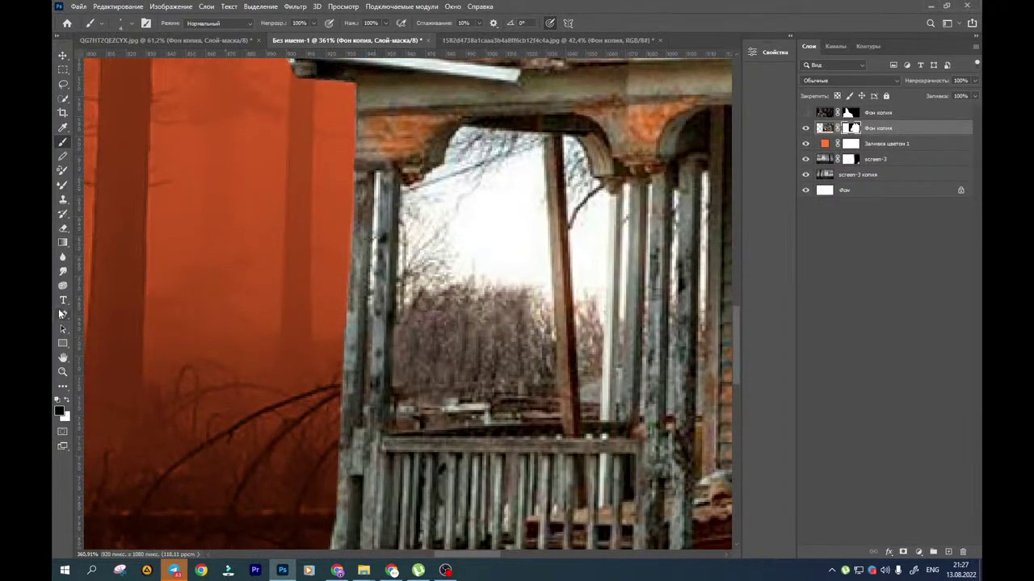
pyautogui.click(63, 314)
pyautogui.scroll(4, 380, 171)
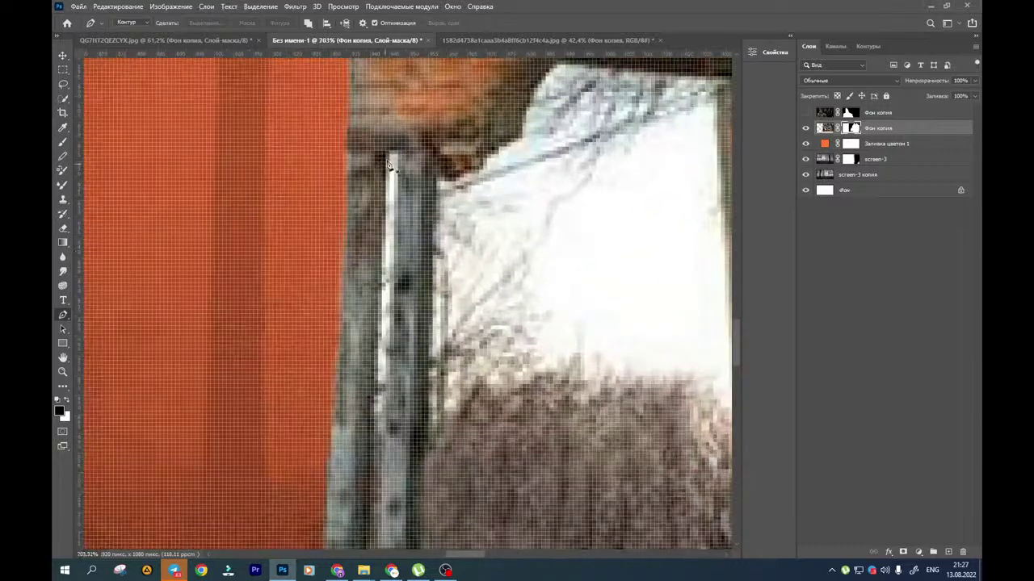
pyautogui.click(393, 153)
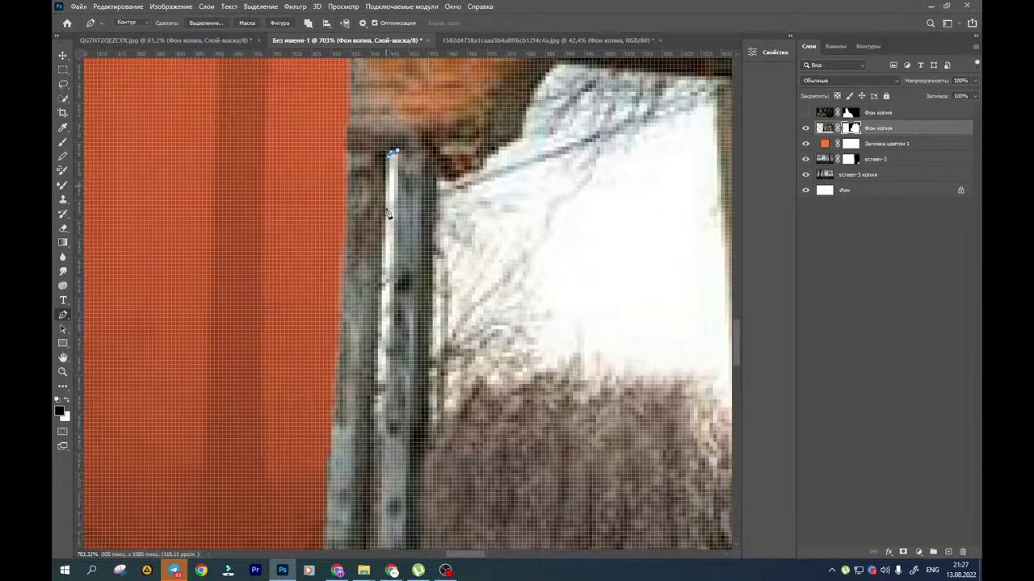
pyautogui.scroll(-3, 386, 261)
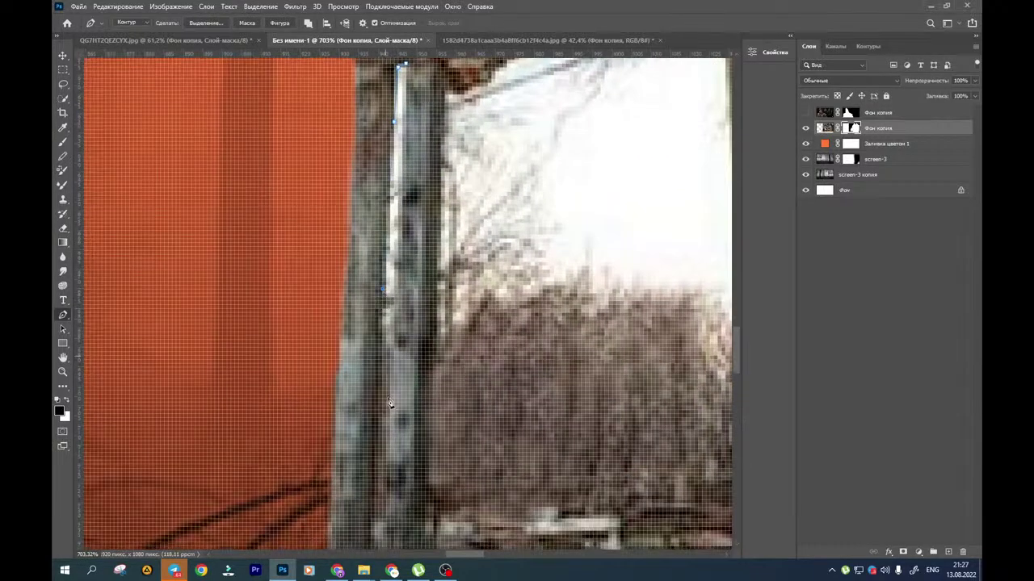
pyautogui.scroll(-5, 388, 286)
pyautogui.click(382, 341)
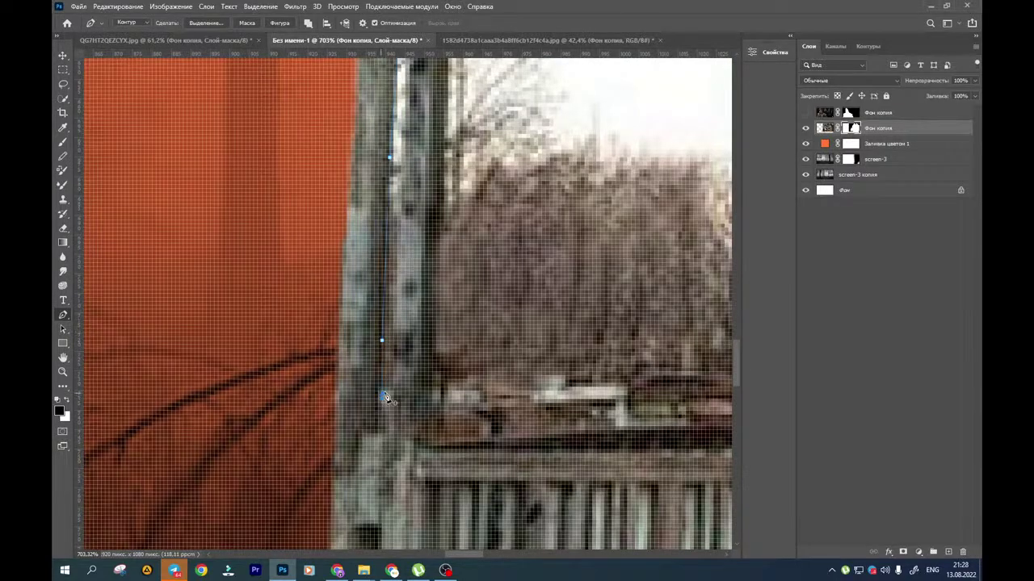
pyautogui.scroll(7, 397, 326)
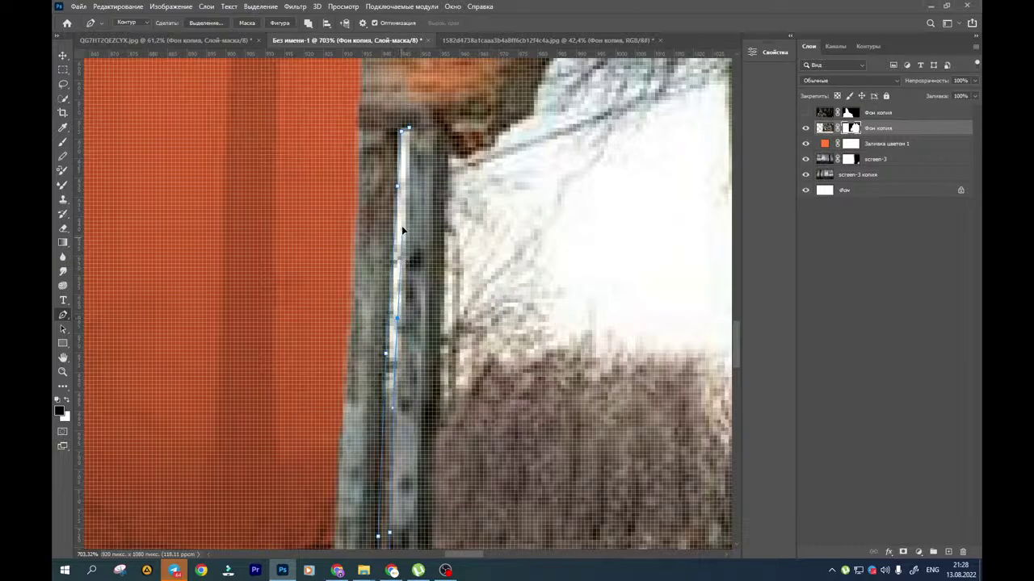
pyautogui.scroll(3, 402, 231)
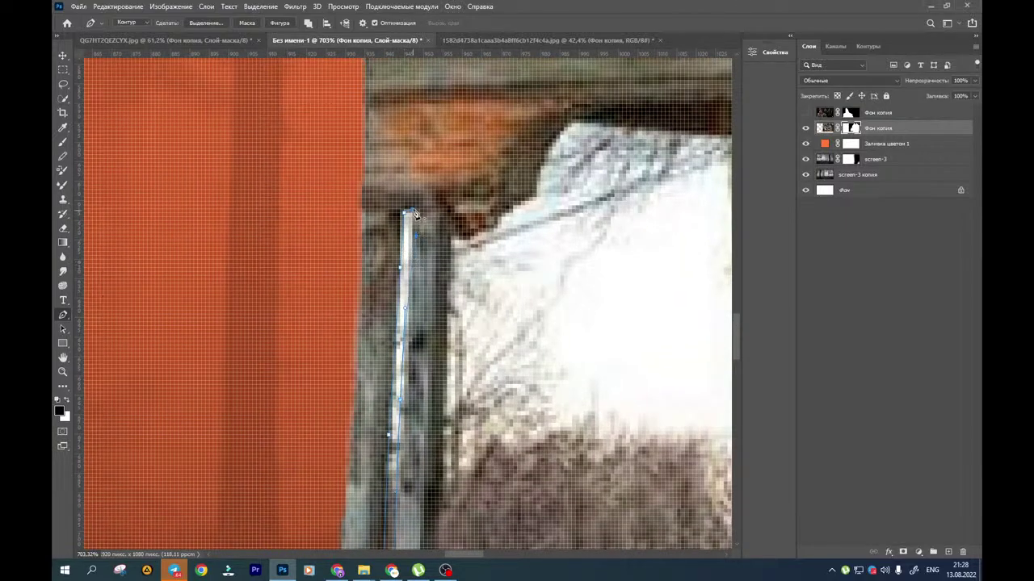
pyautogui.click(413, 214)
# Convert the strip's path into a selection with 0 px feather and remove the white sky inside it on the house layer's image
pyautogui.rightClick(405, 218)
pyautogui.click(441, 268)
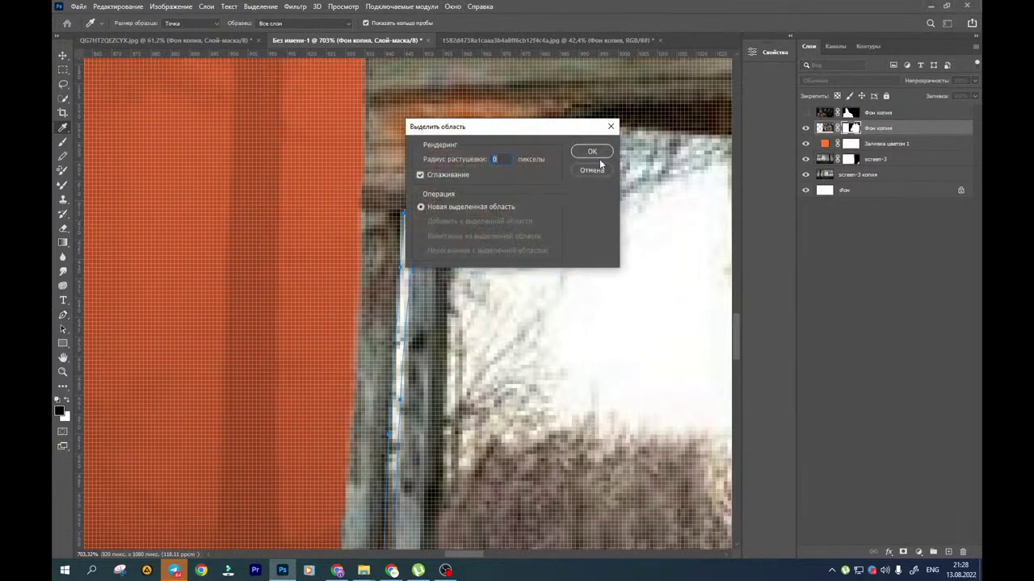
pyautogui.click(606, 151)
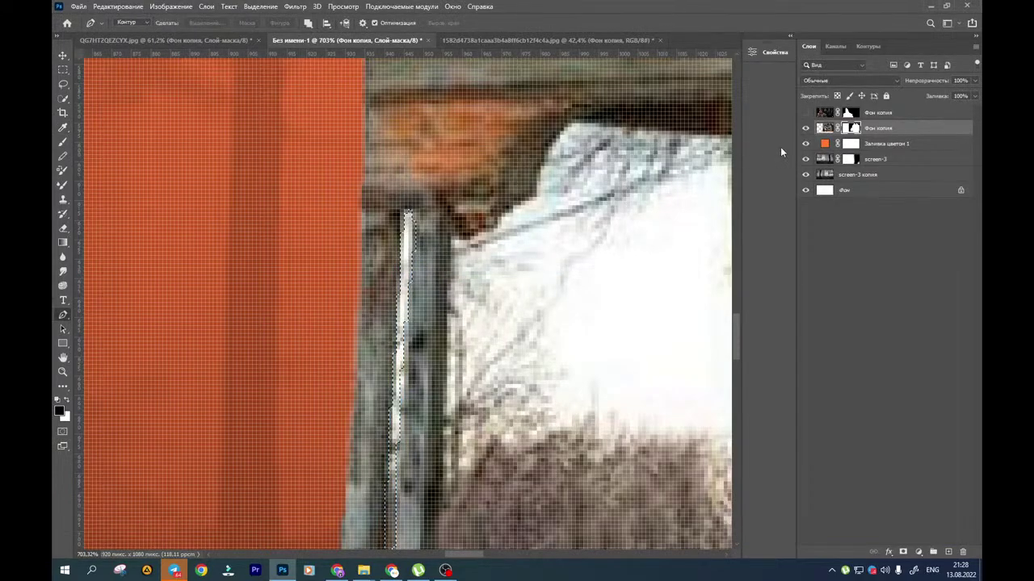
pyautogui.click(825, 128)
pyautogui.hotkey('alt', 'BackSpace')
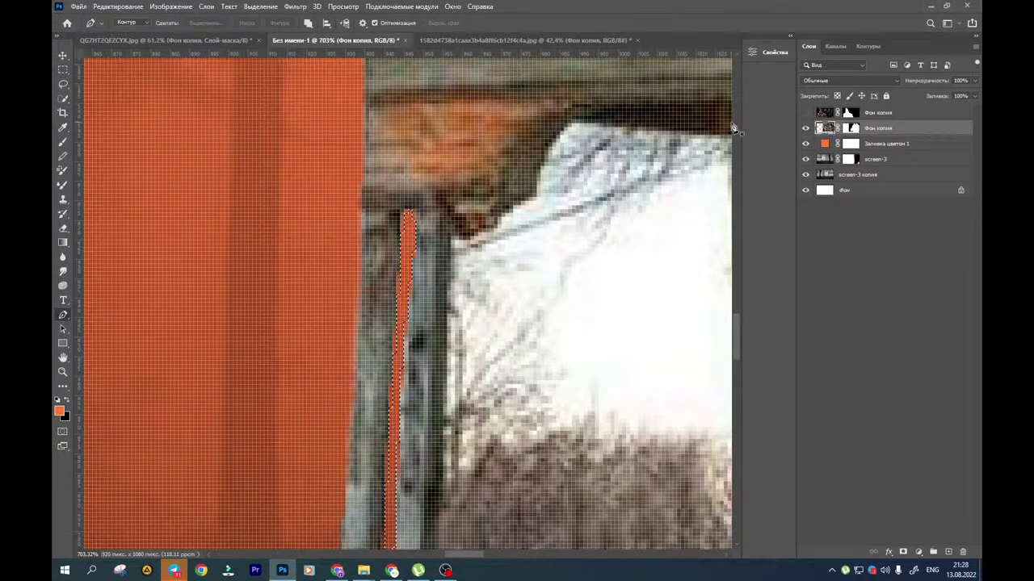
pyautogui.hotkey('ctrl', 's')
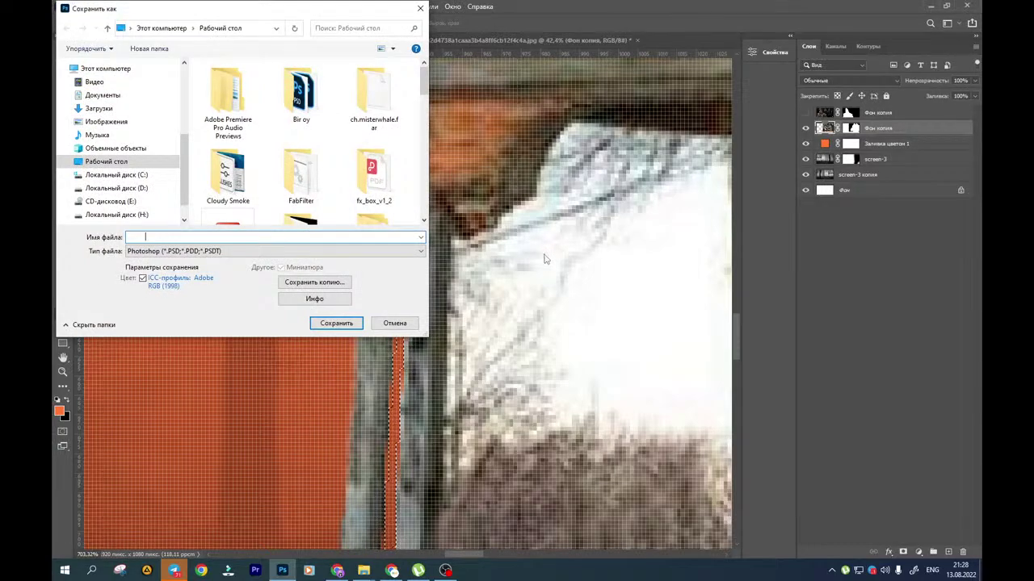
pyautogui.click(414, 323)
pyautogui.moveTo(508, 230); pyautogui.dragTo(452, 214)
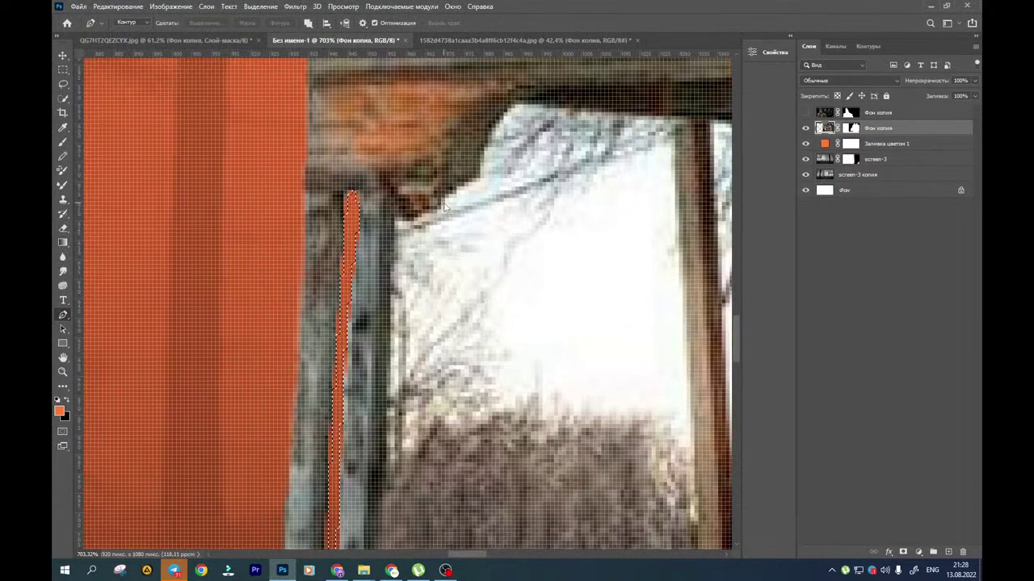
pyautogui.hotkey('ctrl', 's')
pyautogui.click(400, 323)
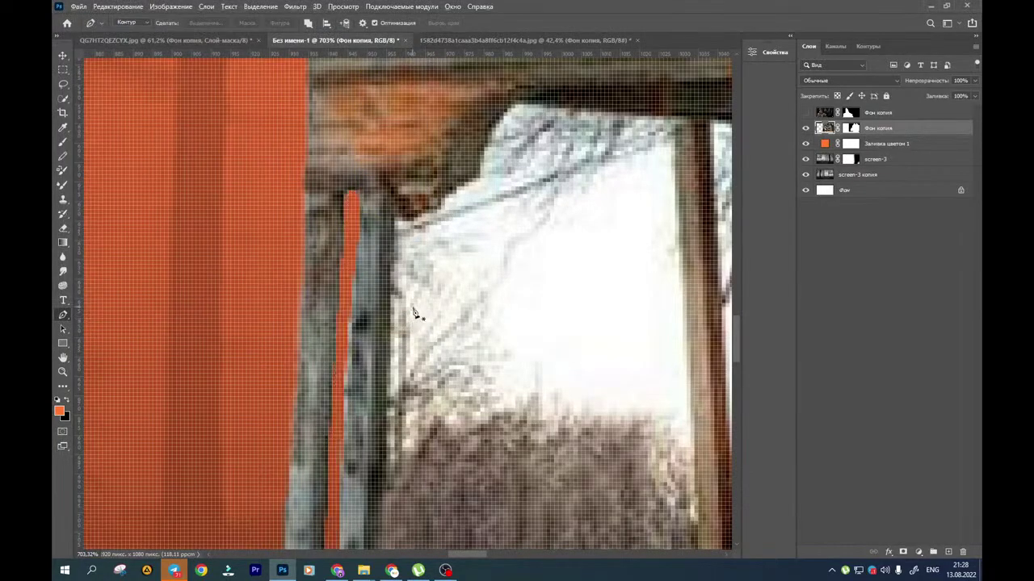
# Start a Pen path at the second porch post's upper end and trace the left bracket's curve up to the porch beam's underside
pyautogui.scroll(-3, 415, 312)
pyautogui.moveTo(454, 312); pyautogui.dragTo(365, 265)
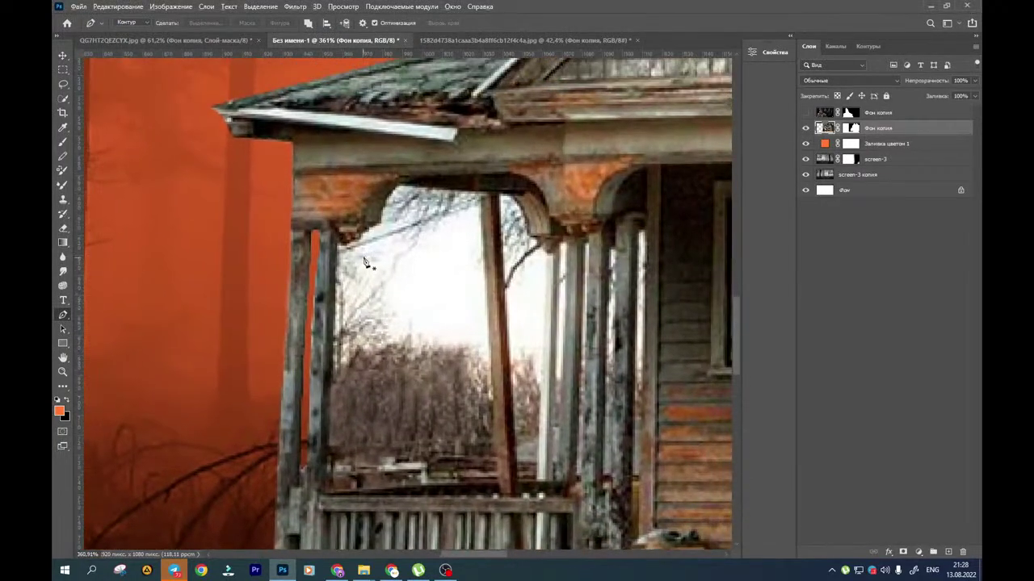
pyautogui.scroll(3, 339, 242)
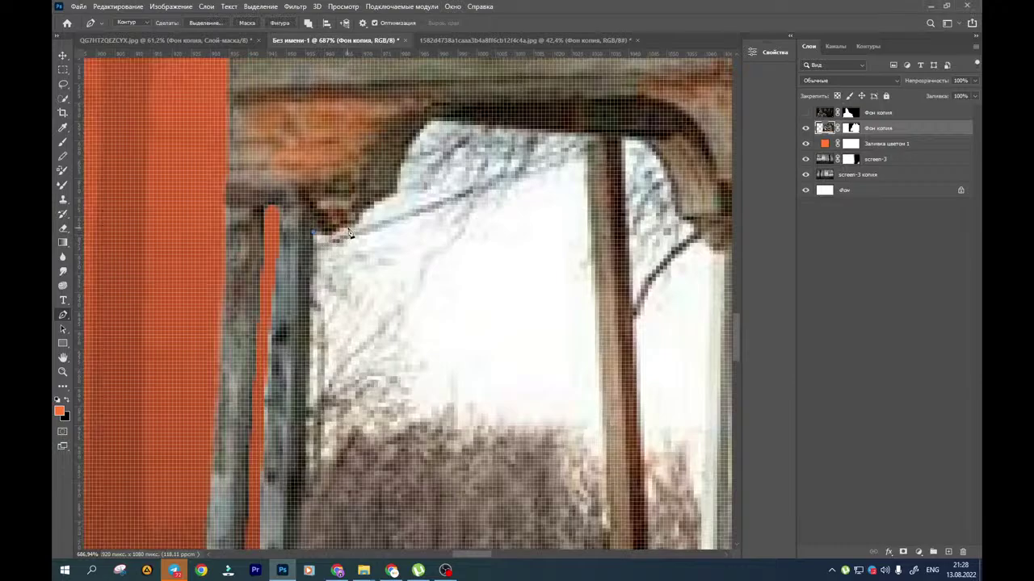
pyautogui.click(374, 202)
pyautogui.moveTo(384, 216); pyautogui.dragTo(370, 277)
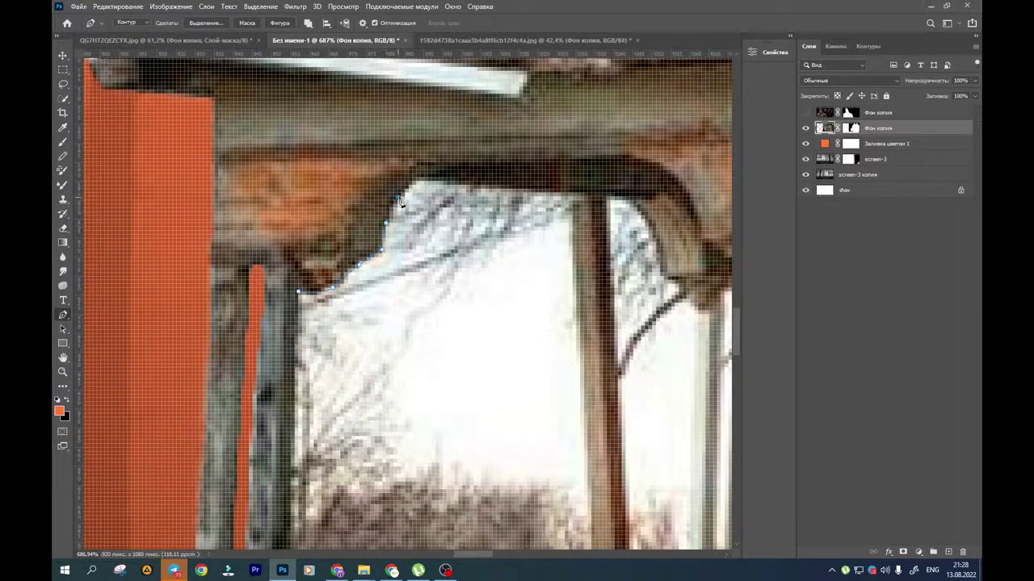
pyautogui.moveTo(487, 187); pyautogui.dragTo(383, 197)
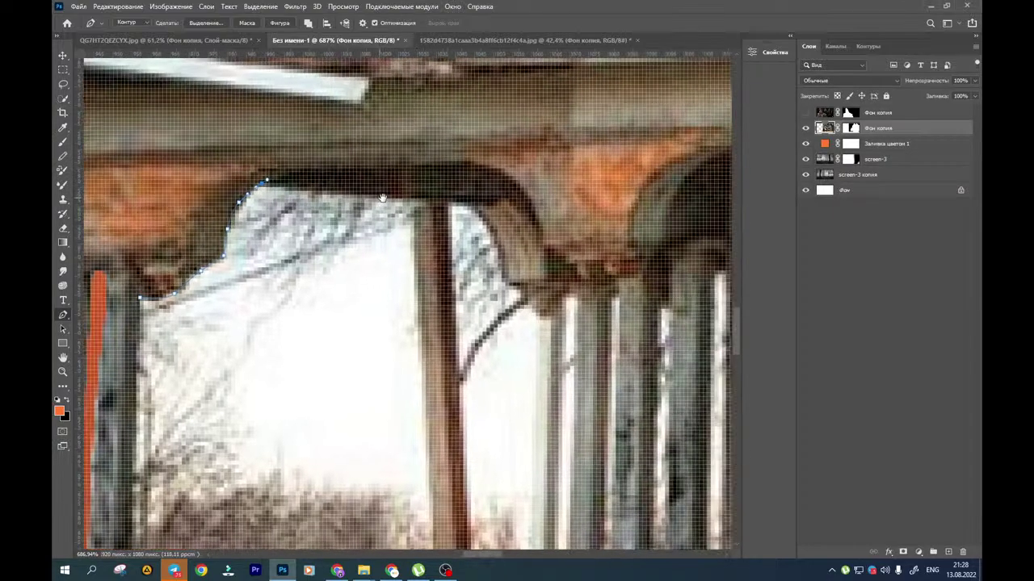
pyautogui.click(428, 199)
pyautogui.click(469, 200)
pyautogui.click(496, 235)
pyautogui.moveTo(523, 440); pyautogui.dragTo(513, 178)
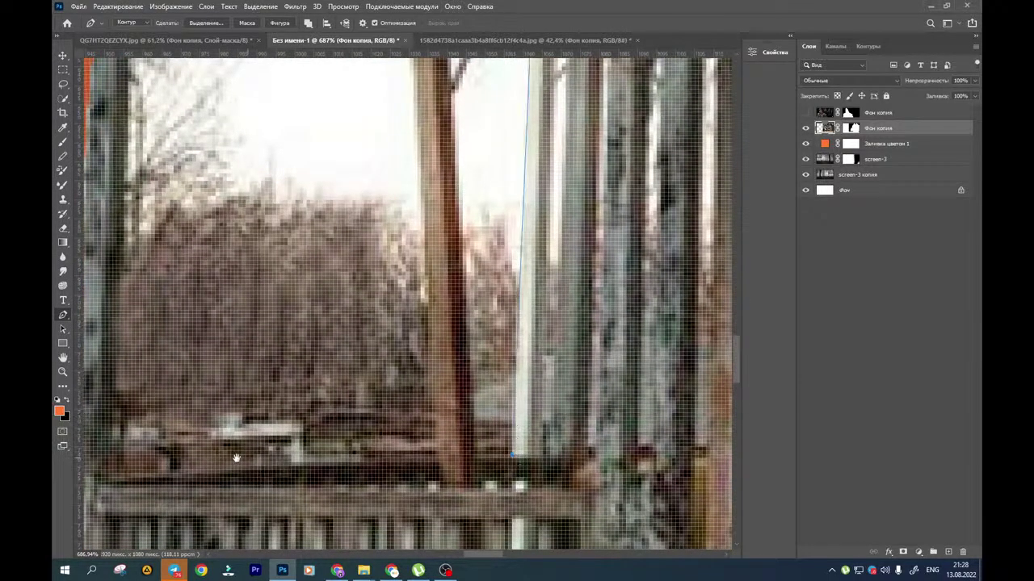
pyautogui.moveTo(236, 457); pyautogui.dragTo(413, 420)
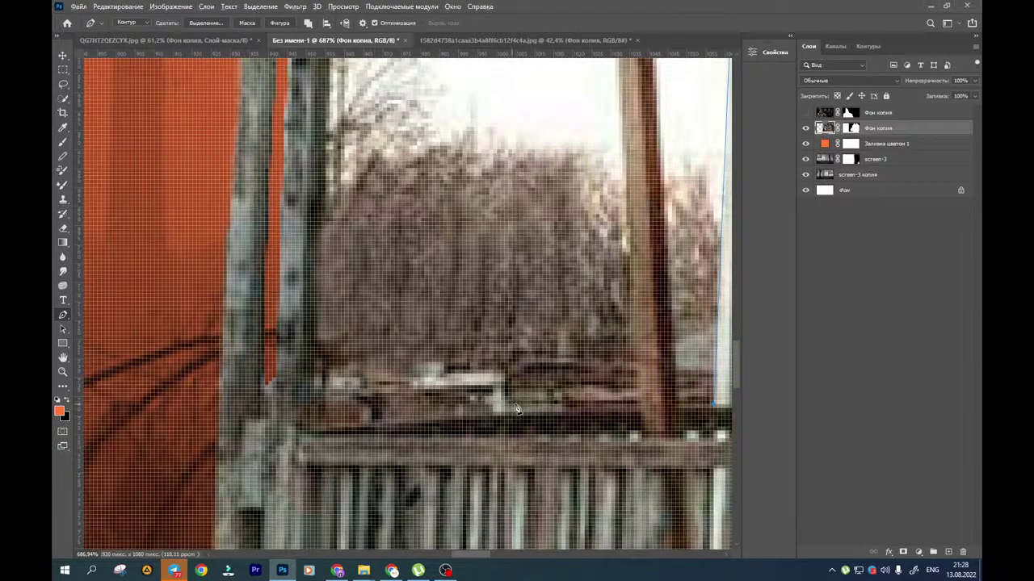
pyautogui.scroll(-5, 515, 408)
pyautogui.moveTo(535, 400); pyautogui.dragTo(413, 378)
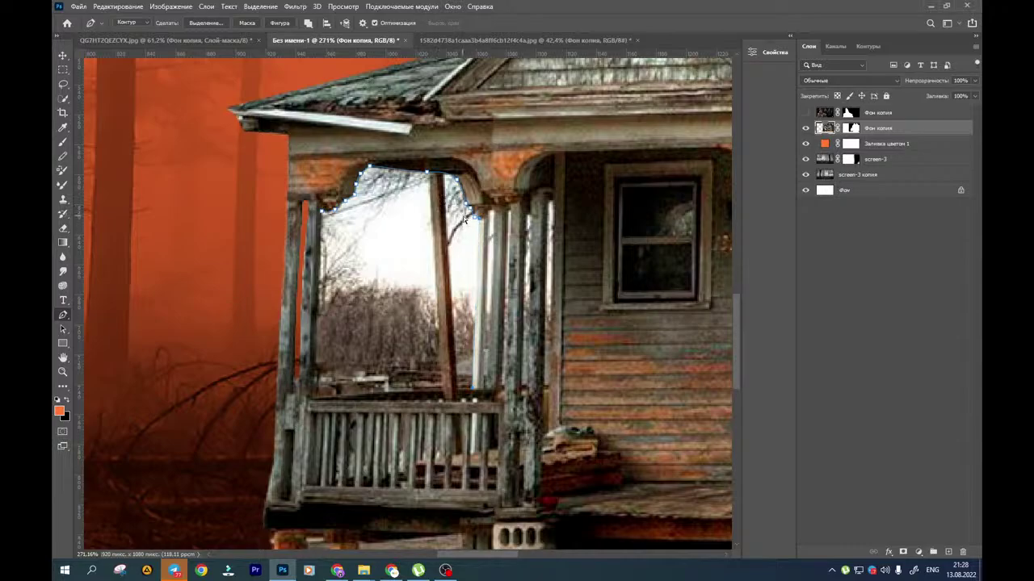
# Extend the Pen path along the porch beam's underside to the upper left corner of the leaning brace
pyautogui.scroll(4, 443, 190)
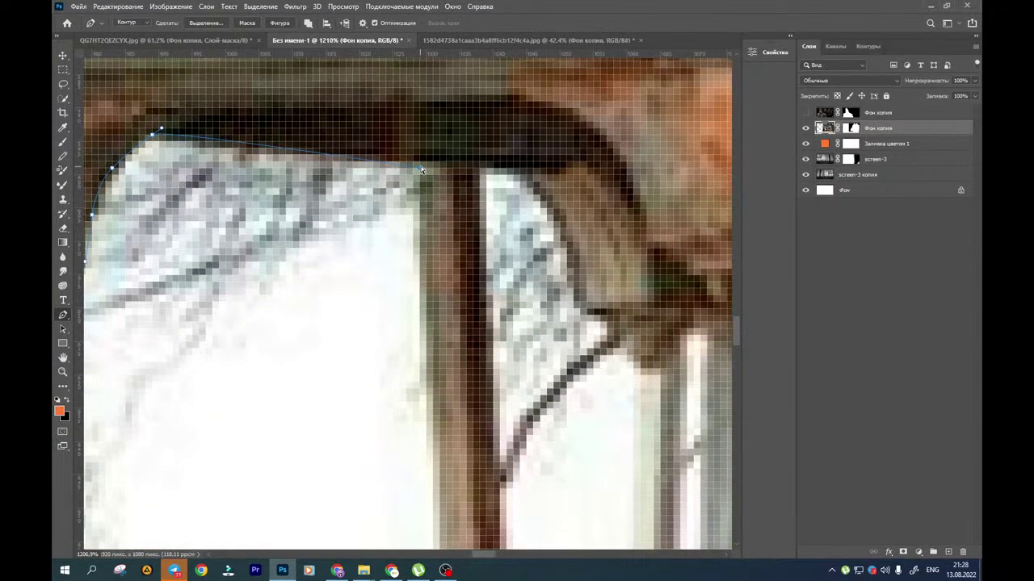
pyautogui.click(419, 163)
pyautogui.scroll(-3, 417, 189)
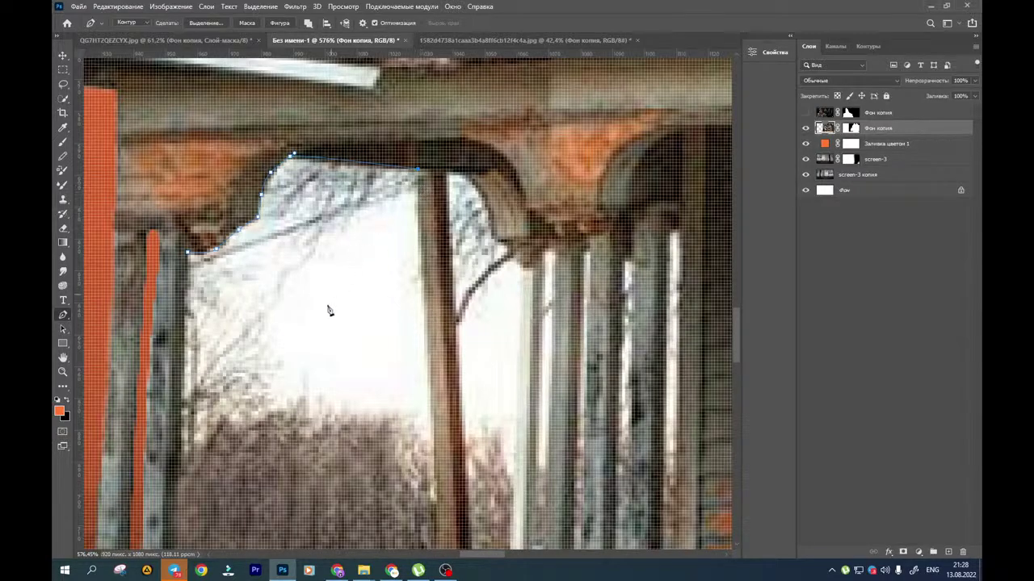
# Switch to Chrome, check the live broadcast in YouTube Studio and resume playback on the stream's YouTube page
pyautogui.click(337, 571)
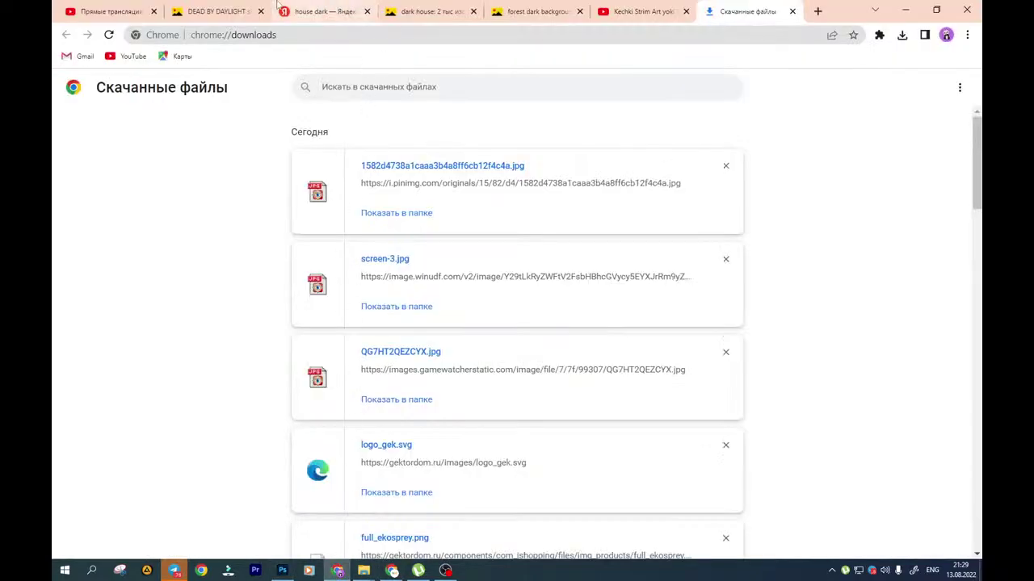
pyautogui.click(92, 6)
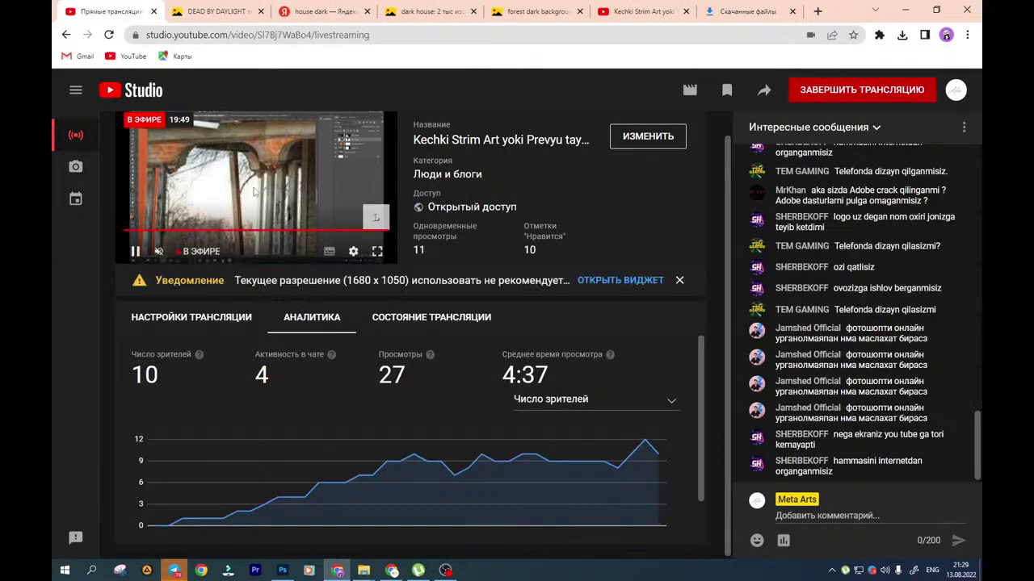
pyautogui.click(638, 11)
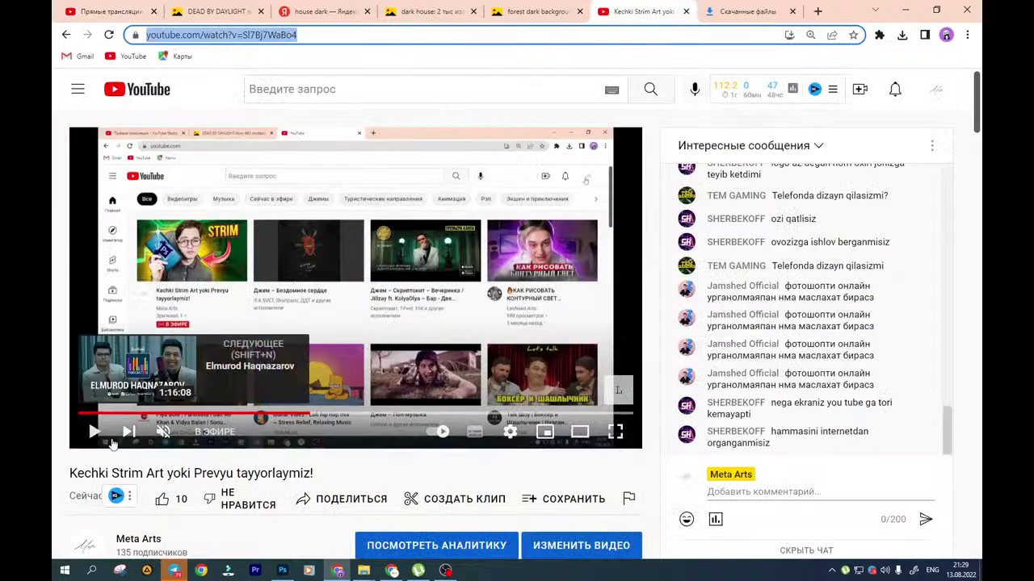
pyautogui.click(92, 432)
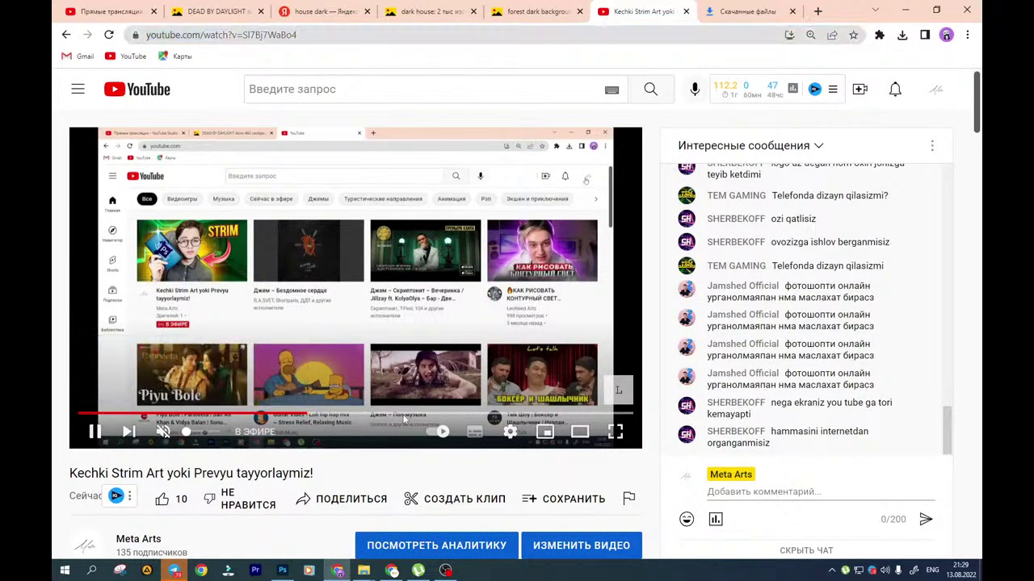
pyautogui.press('f')
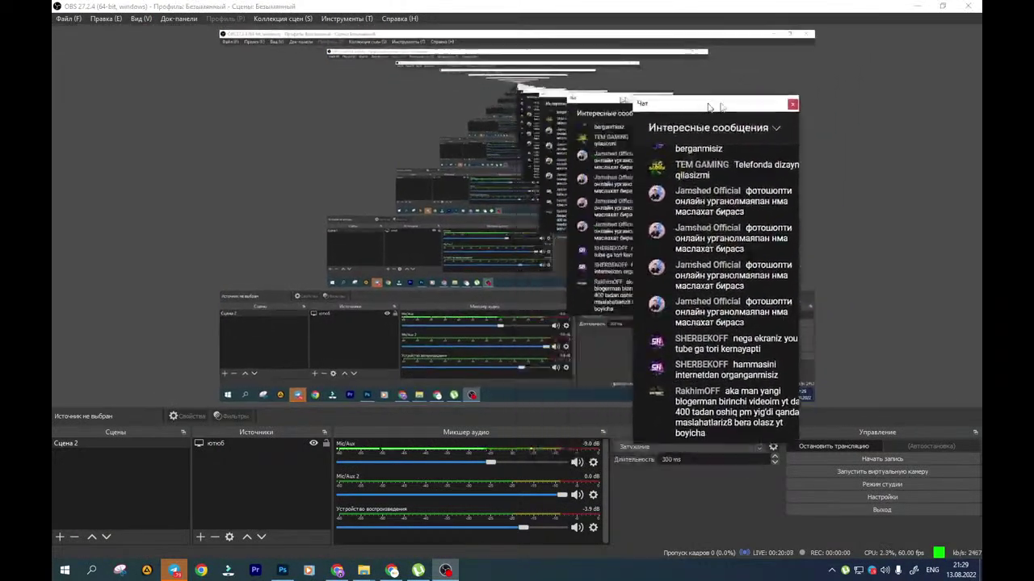
# Switch to OBS, undock the stream chat, and place it as a narrow floating window over the preview area
pyautogui.moveTo(493, 428); pyautogui.dragTo(772, 159)
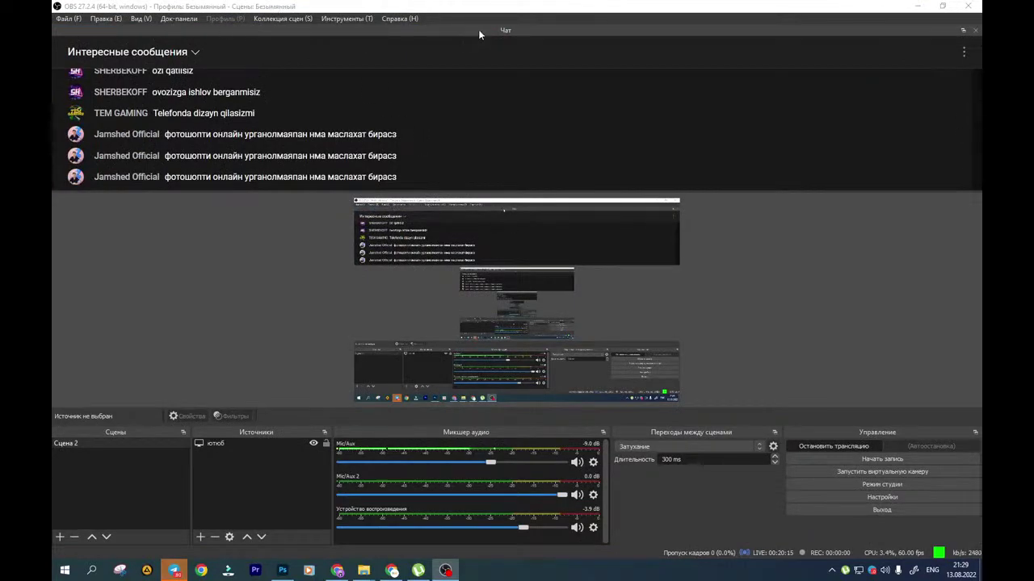
pyautogui.moveTo(496, 30); pyautogui.dragTo(495, 125)
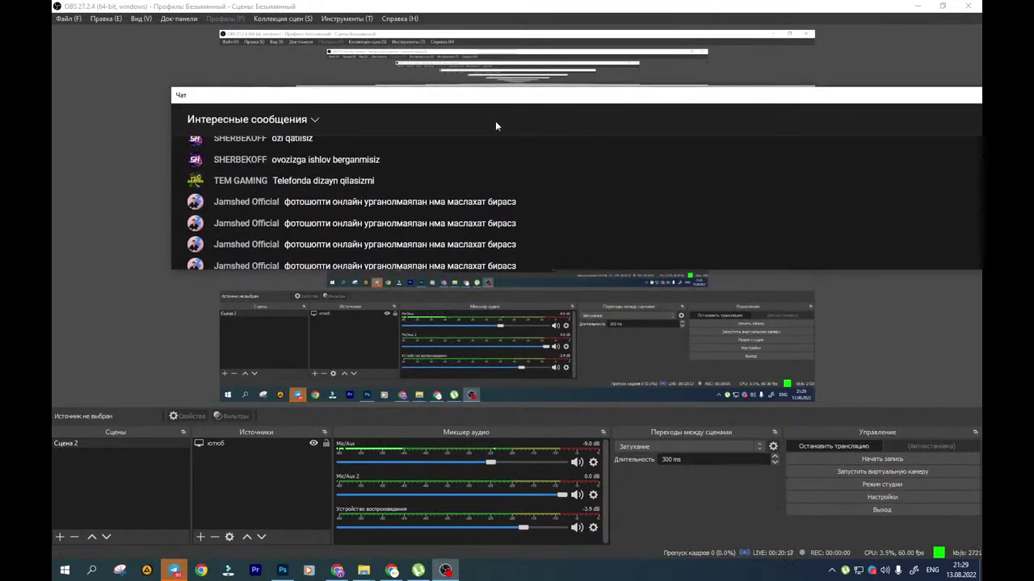
pyautogui.moveTo(173, 203); pyautogui.dragTo(865, 153)
pyautogui.moveTo(912, 99); pyautogui.dragTo(772, 104)
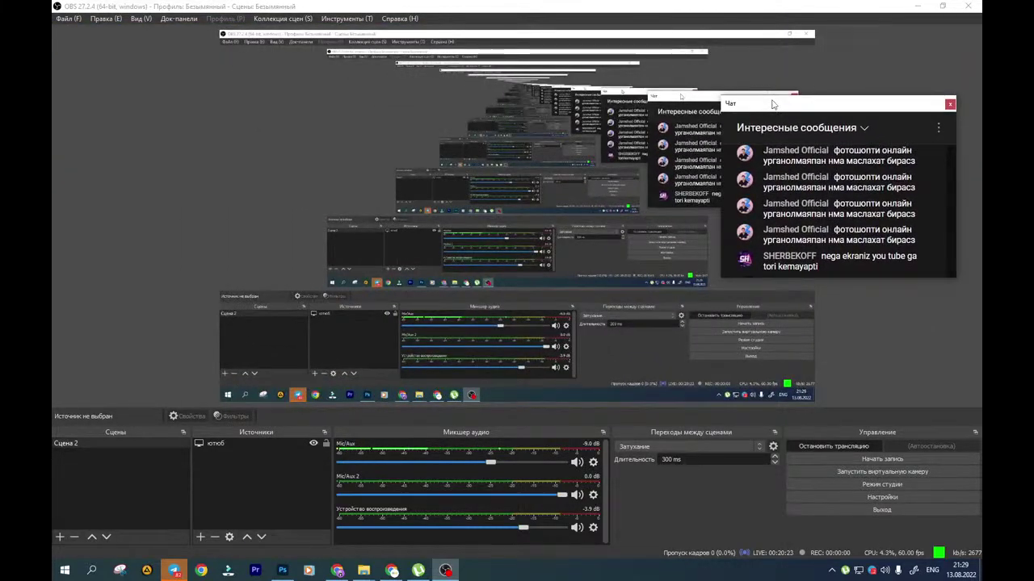
# Review the stream, output and video settings in OBS without changing them, and check the live stream on its YouTube page
pyautogui.click(837, 496)
pyautogui.click(297, 134)
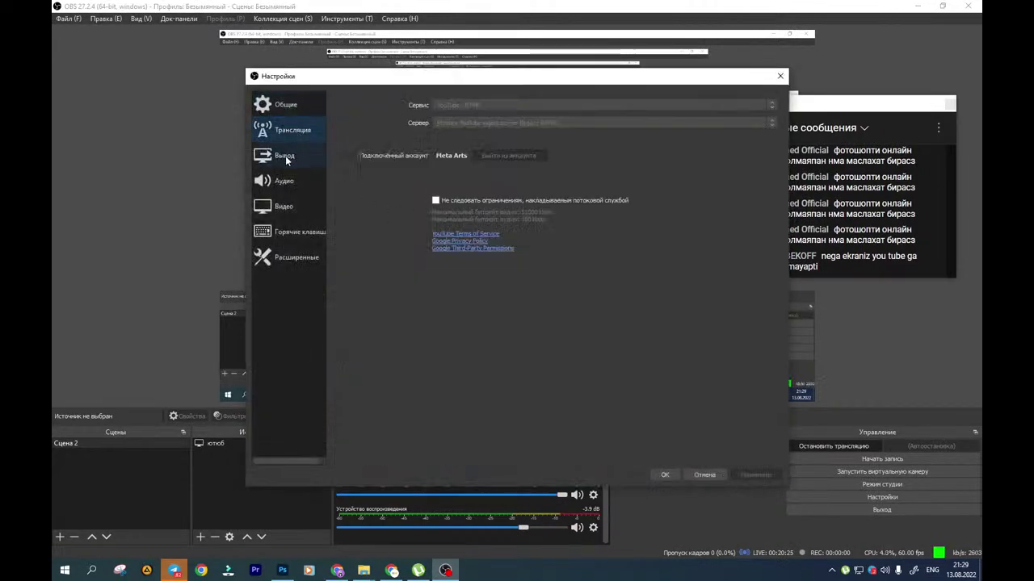
pyautogui.click(285, 155)
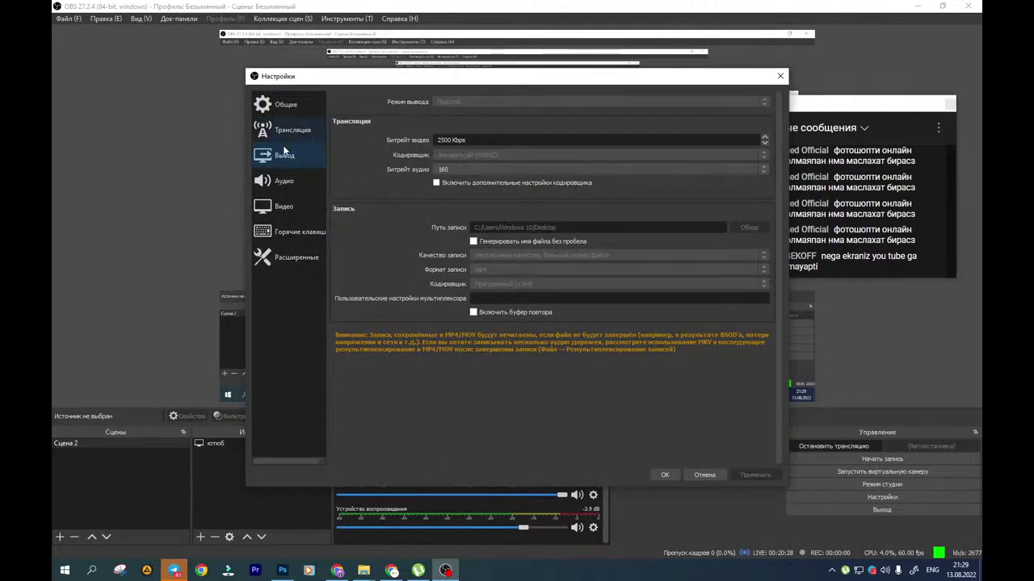
pyautogui.click(278, 205)
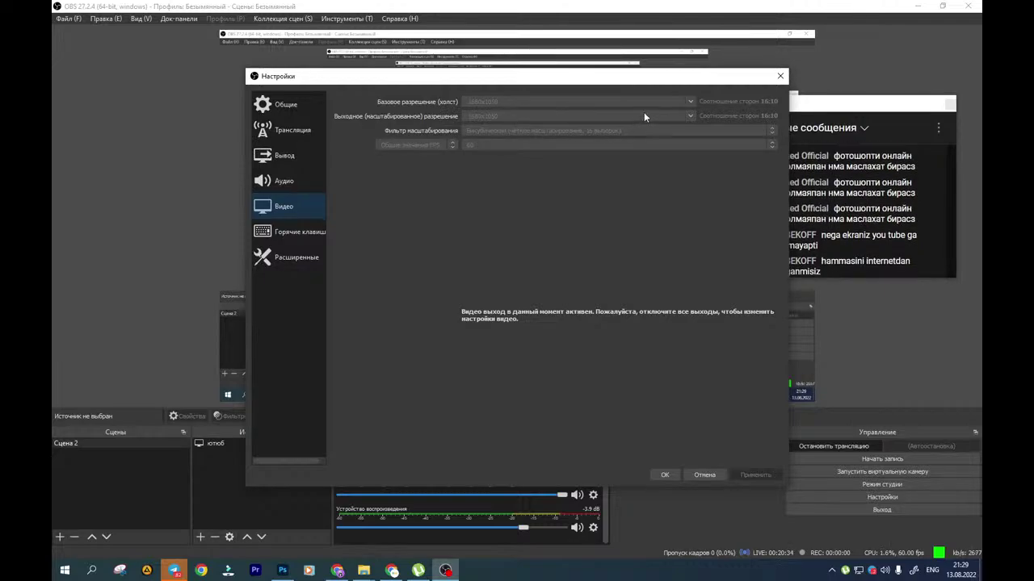
pyautogui.click(699, 476)
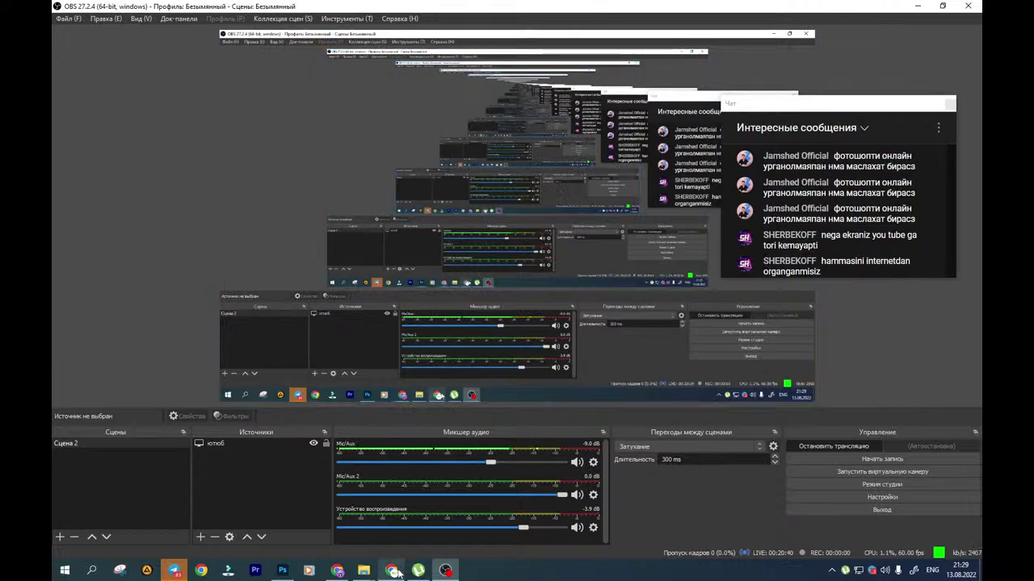
pyautogui.click(336, 571)
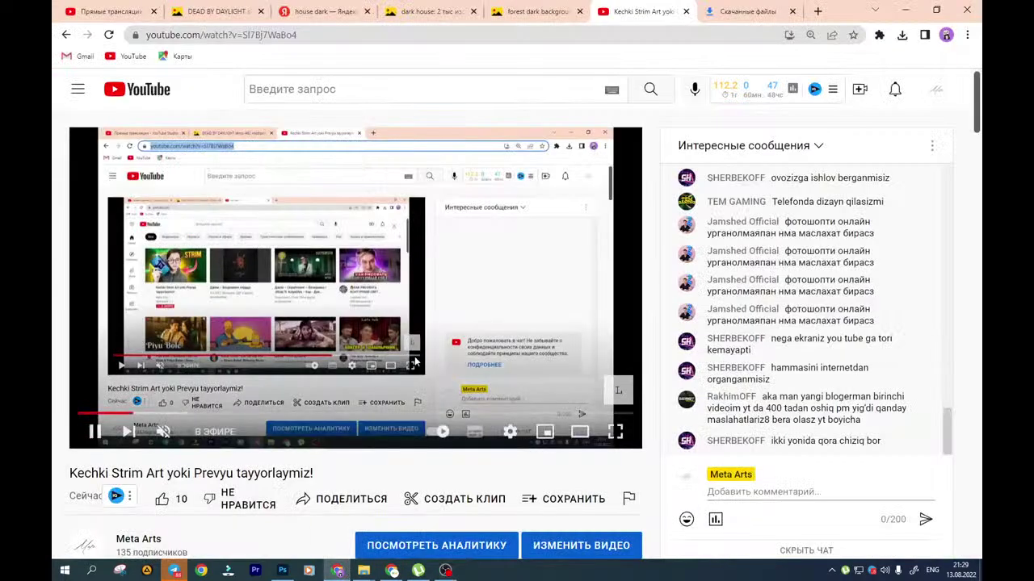
# Return to Photoshop and continue the Pen path down the left edge of the leaning brace toward the porch railing
pyautogui.click(282, 570)
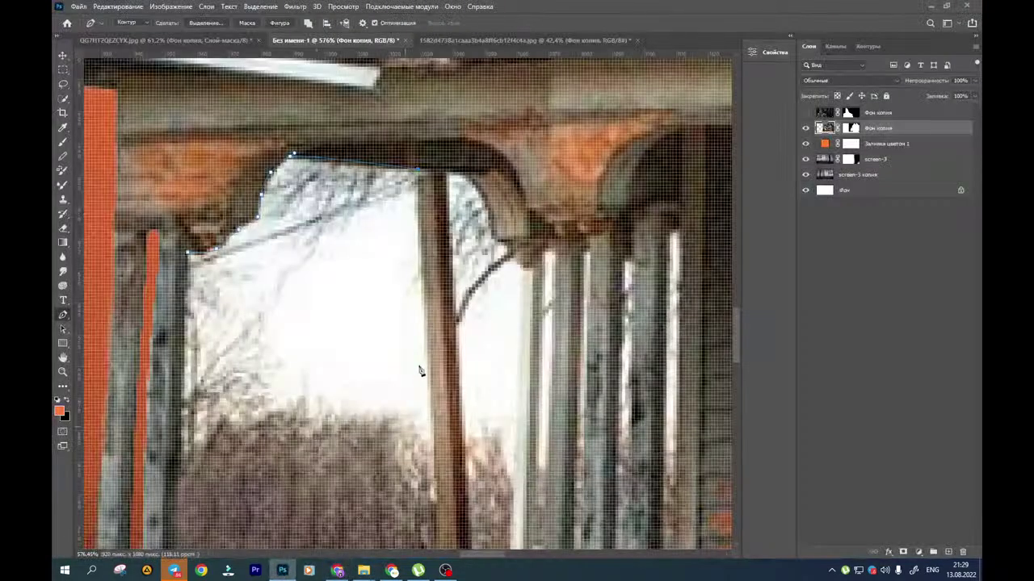
pyautogui.scroll(-5, 427, 301)
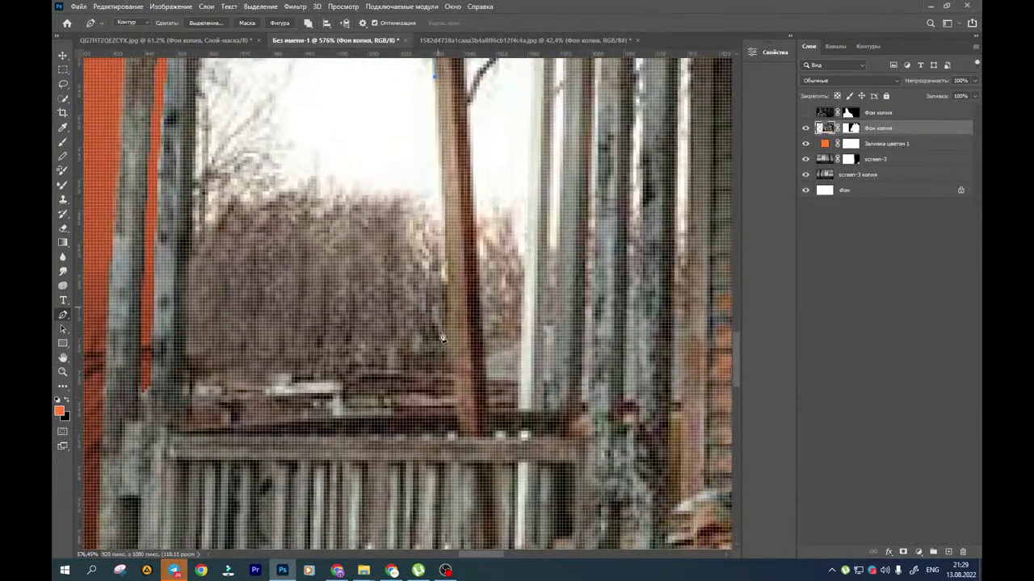
# Finish the closed pen path around the large porch opening between the outer double post and the leaning brown post
pyautogui.click(450, 403)
pyautogui.moveTo(201, 329); pyautogui.dragTo(243, 385)
pyautogui.click(234, 353)
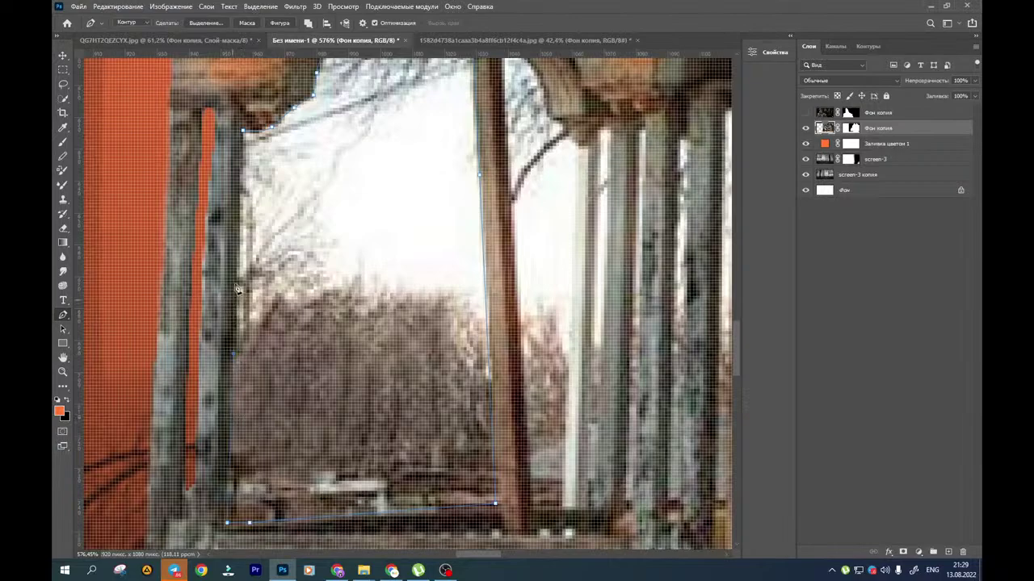
pyautogui.click(238, 204)
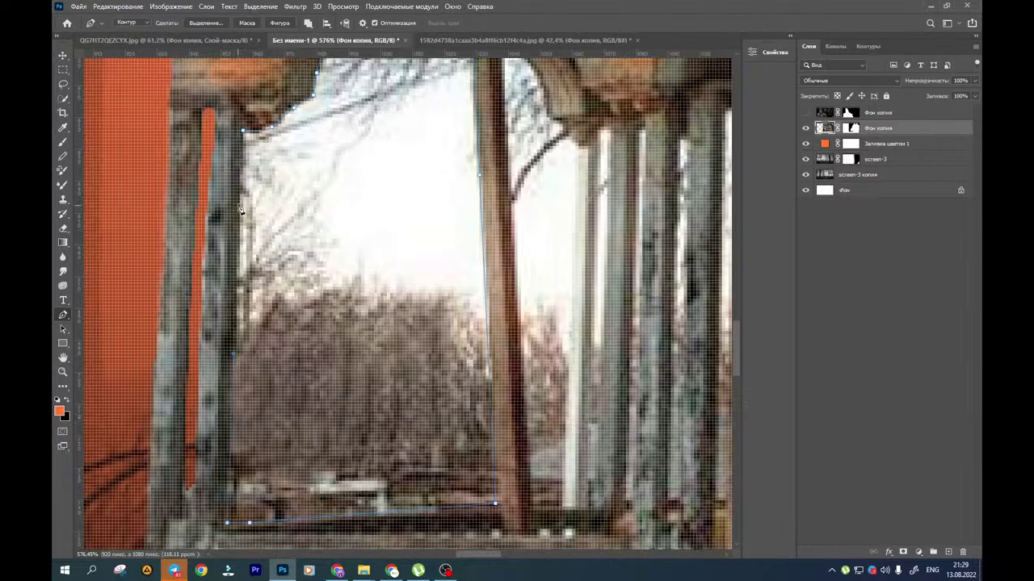
pyautogui.click(244, 135)
# Convert the large porch opening's path into a selection, delete the old background inside it, and deselect
pyautogui.rightClick(336, 198)
pyautogui.click(384, 238)
pyautogui.click(588, 153)
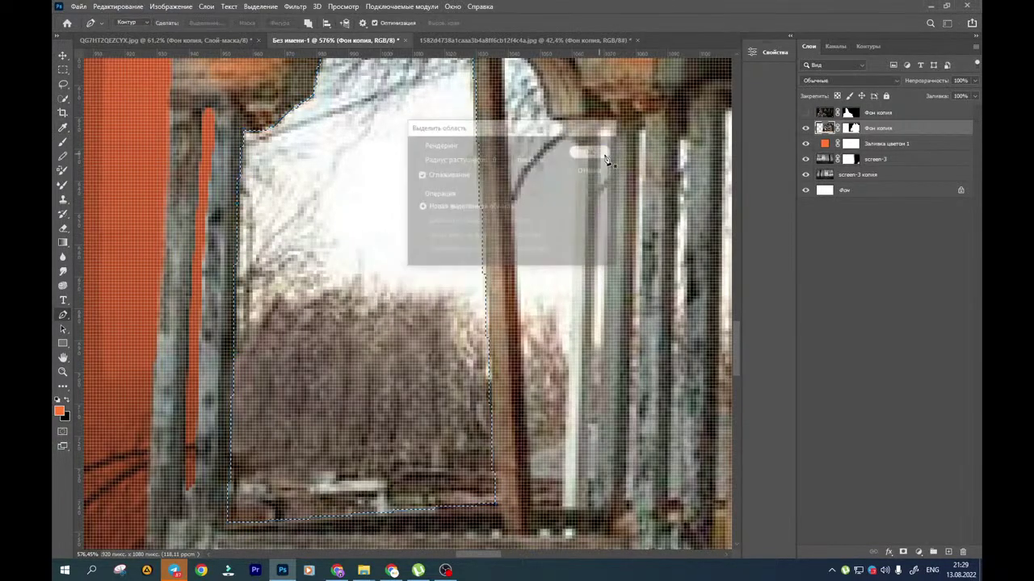
pyautogui.scroll(-3, 490, 212)
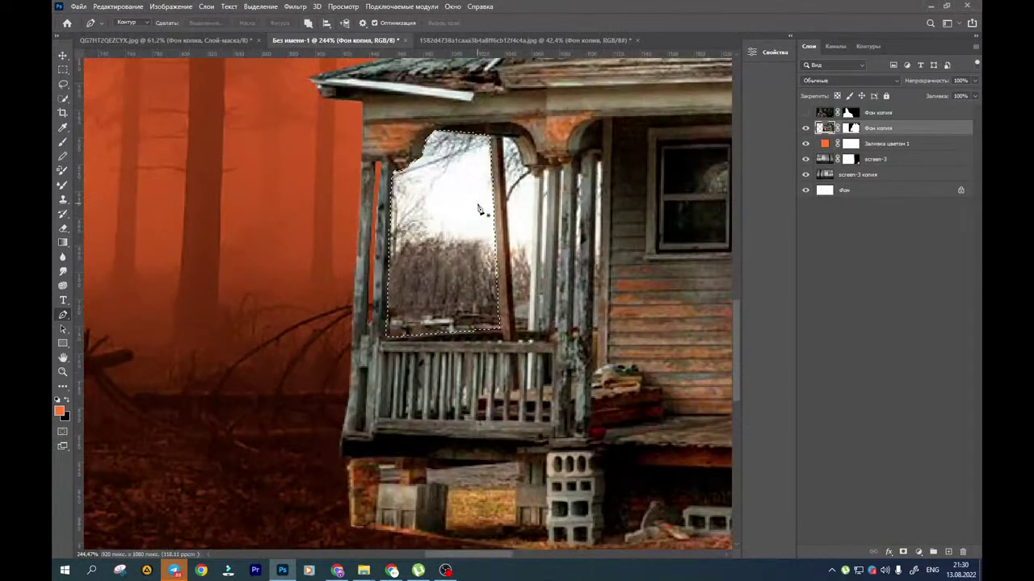
pyautogui.press('Delete')
pyautogui.hotkey('ctrl', 'd')
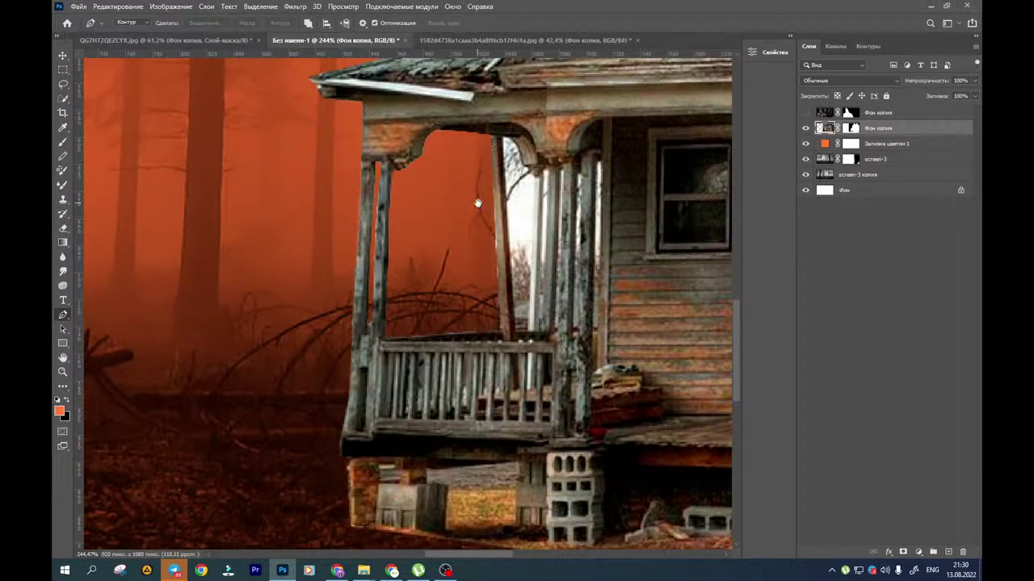
# Start a pen path down the leaning post's inner edge, along the railing, and up the pale strip beside the columns
pyautogui.scroll(-2, 432, 206)
pyautogui.scroll(4, 412, 222)
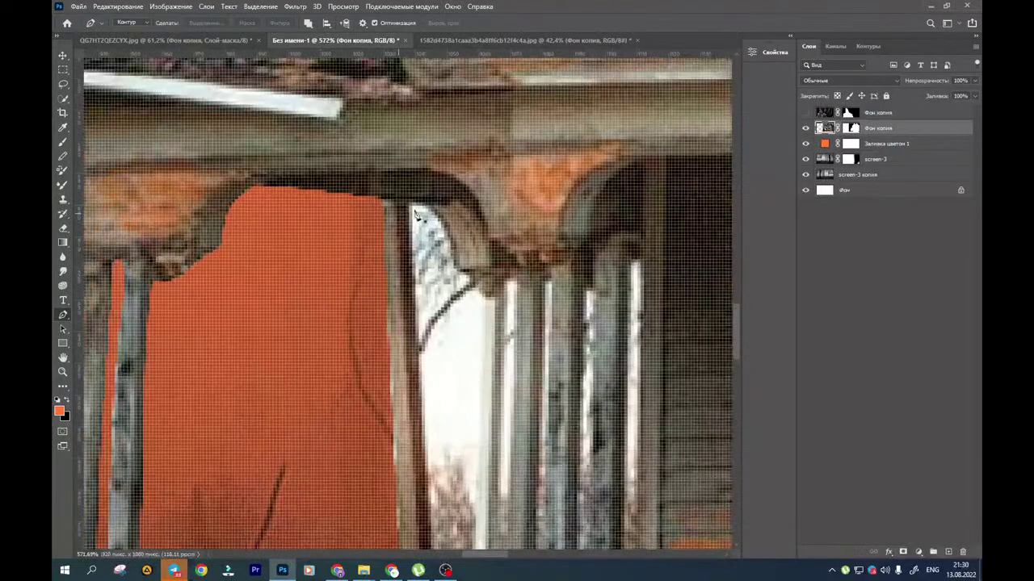
pyautogui.moveTo(420, 222); pyautogui.dragTo(417, 274)
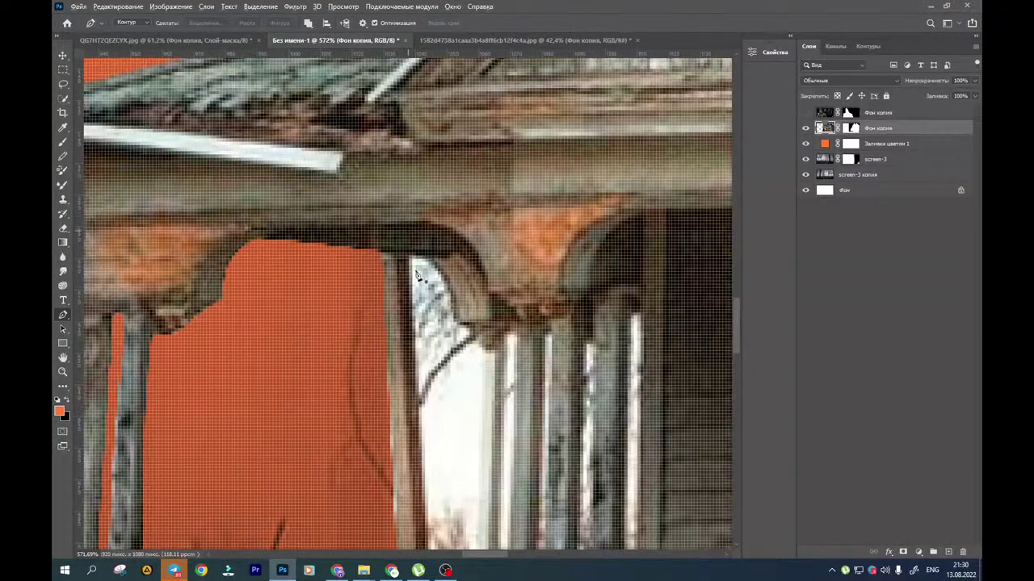
pyautogui.scroll(2, 417, 275)
pyautogui.click(405, 244)
pyautogui.scroll(-1, 412, 353)
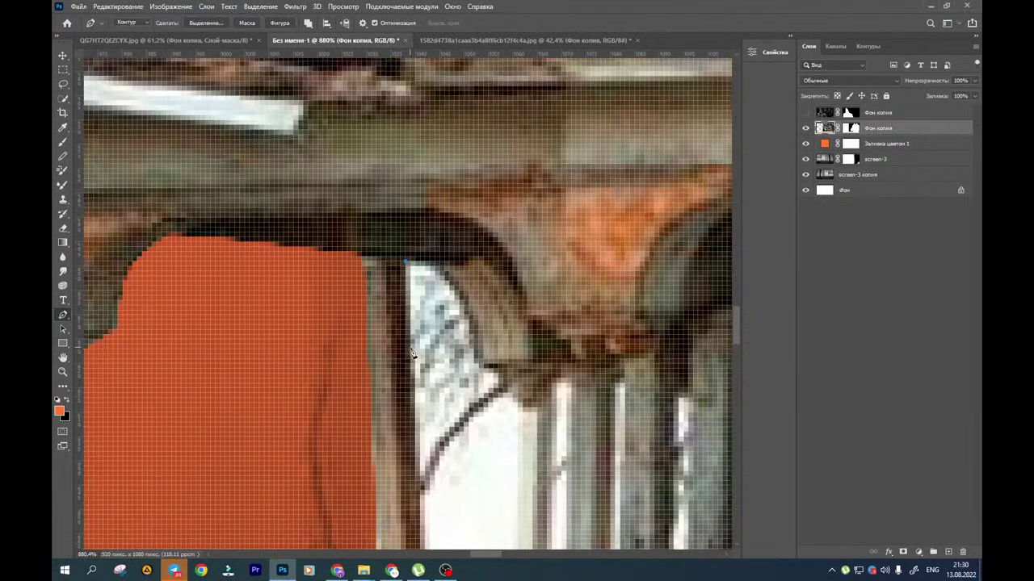
pyautogui.scroll(-2, 414, 353)
pyautogui.moveTo(418, 353); pyautogui.dragTo(428, 240)
pyautogui.scroll(-5, 442, 331)
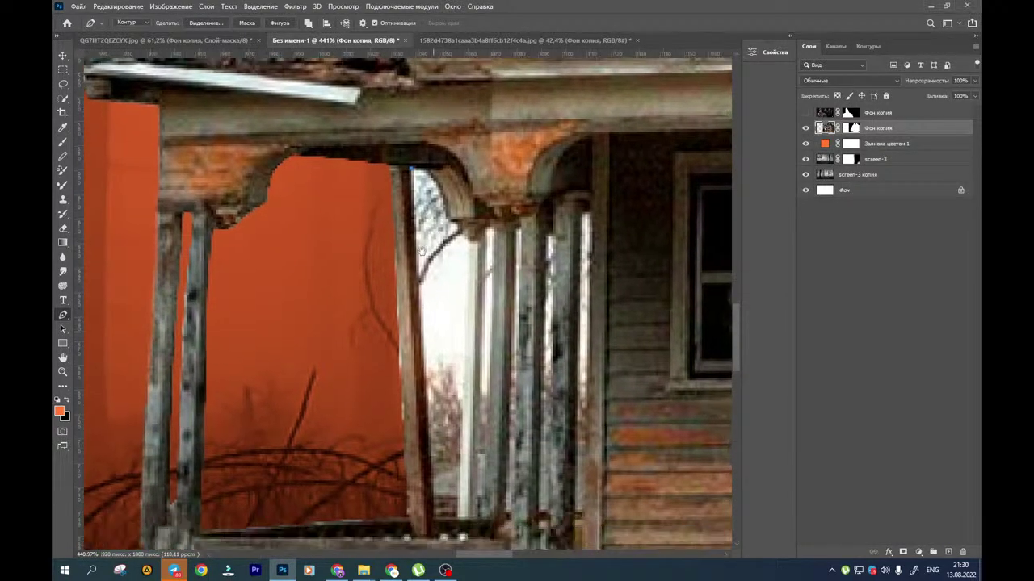
pyautogui.click(421, 386)
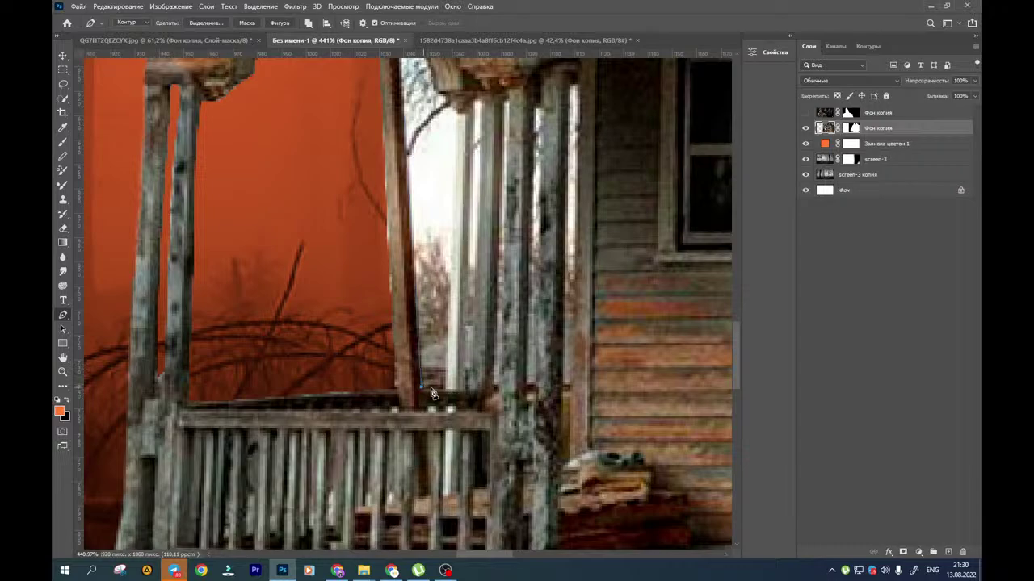
pyautogui.click(455, 199)
pyautogui.click(462, 120)
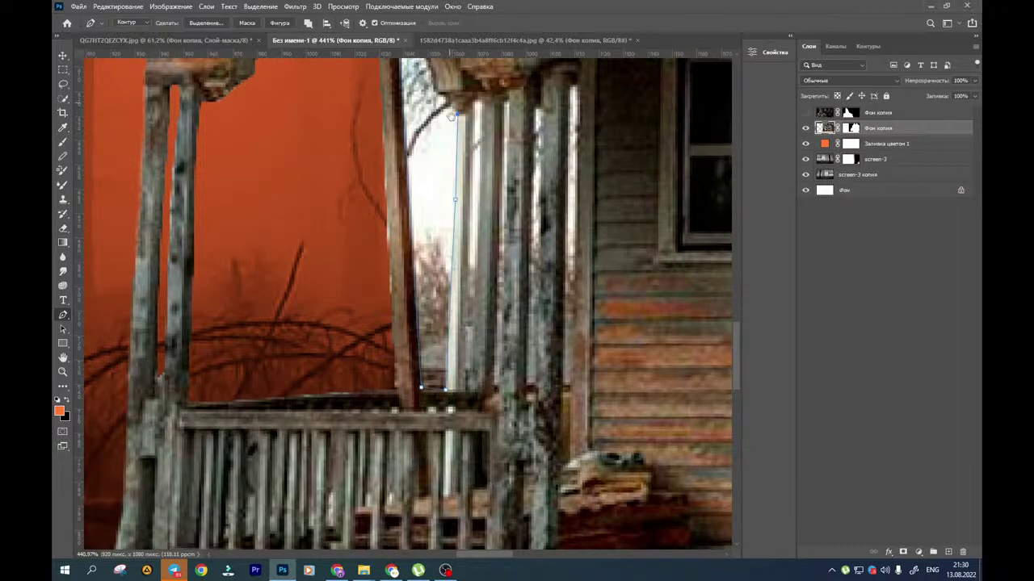
# Continue the path around the carved bracket and close it at the top of the leaning post
pyautogui.scroll(3, 465, 121)
pyautogui.scroll(3, 483, 235)
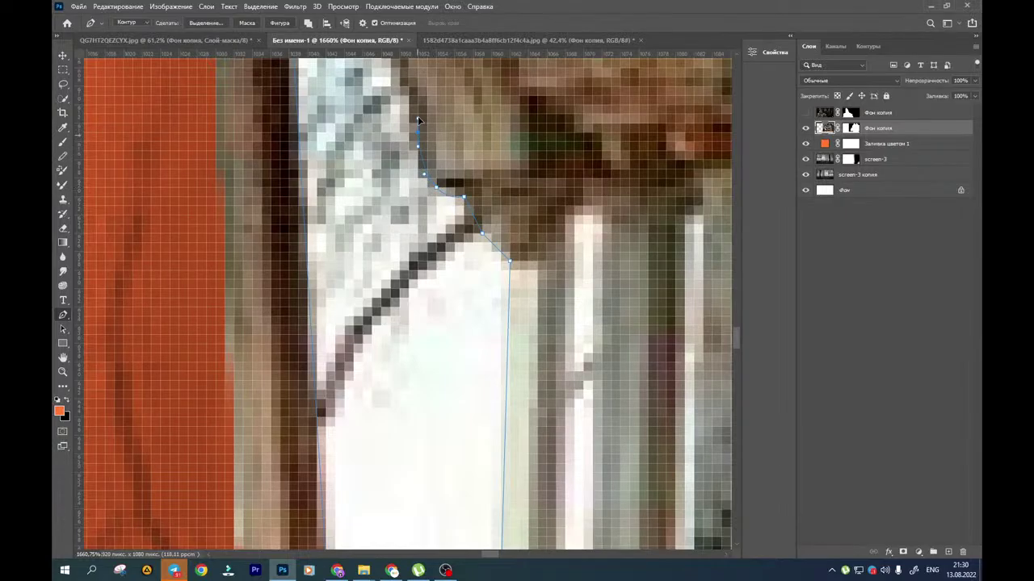
pyautogui.scroll(-2, 418, 120)
pyautogui.moveTo(412, 109); pyautogui.dragTo(452, 247)
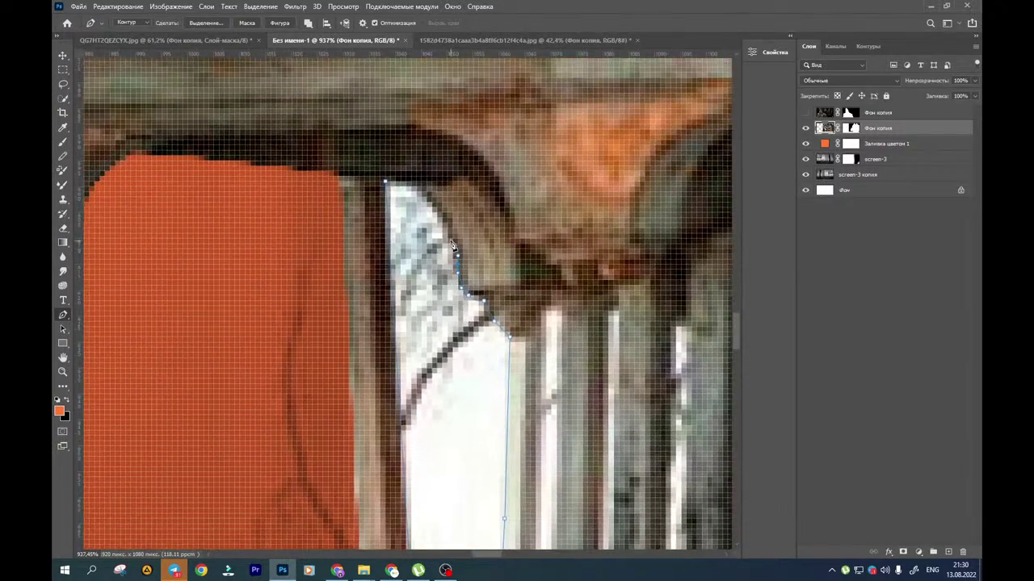
pyautogui.moveTo(413, 184); pyautogui.dragTo(396, 182)
pyautogui.click(386, 184)
# Convert the narrow gap's path into a selection with 0 px feather, delete the old background inside, and deselect
pyautogui.rightClick(428, 224)
pyautogui.click(469, 271)
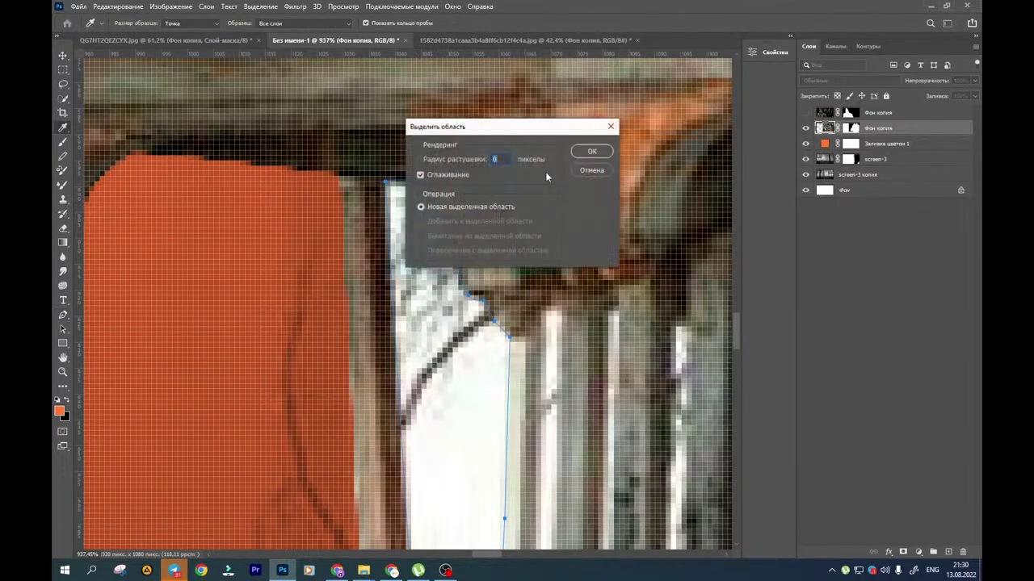
pyautogui.click(589, 151)
pyautogui.scroll(-8, 491, 289)
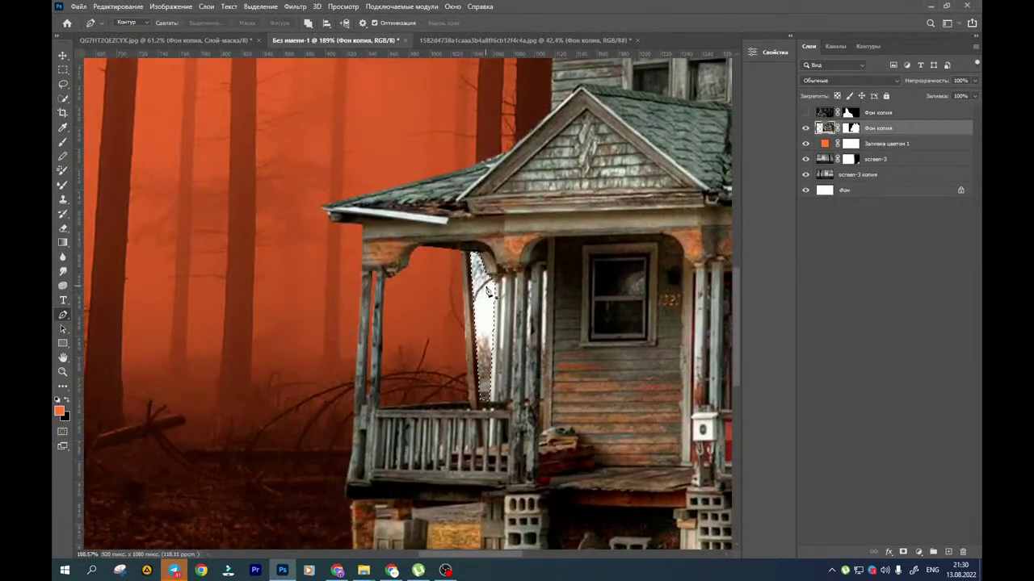
# Trace a closed pen path around the thin pale strip beside the columns, from the bracket down to the railing
pyautogui.scroll(6, 488, 289)
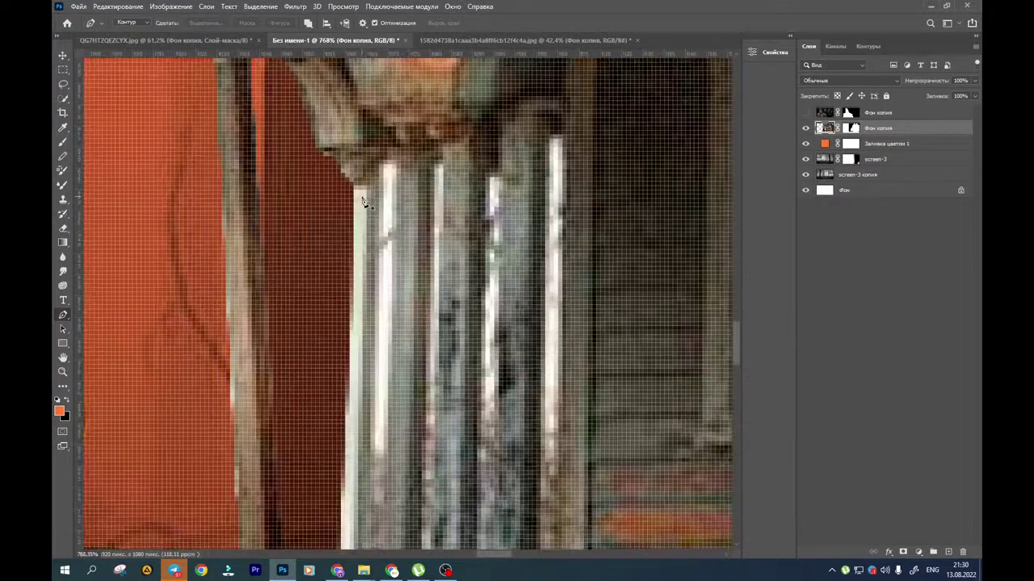
pyautogui.click(354, 182)
pyautogui.moveTo(378, 366); pyautogui.dragTo(377, 234)
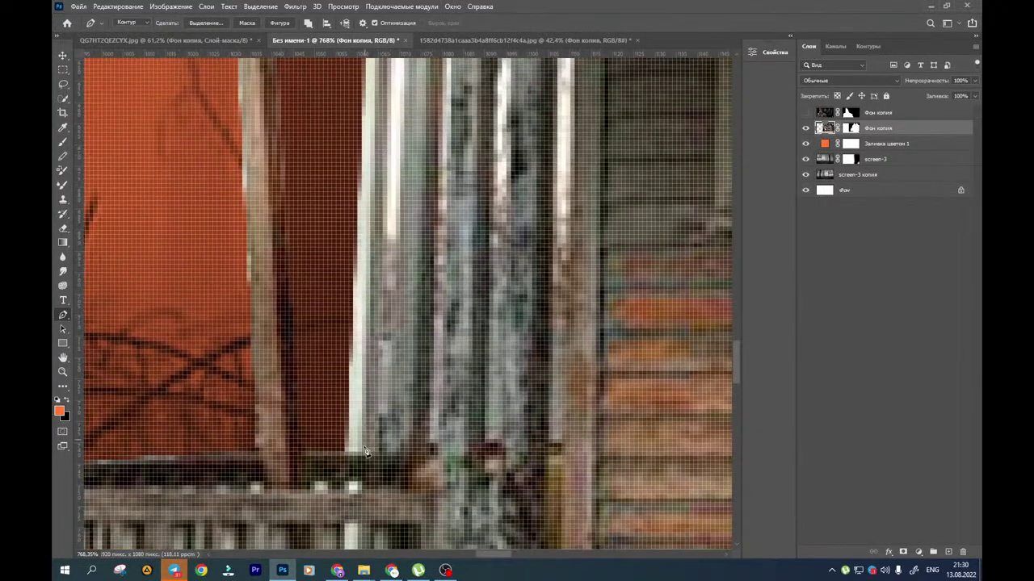
pyautogui.moveTo(363, 451); pyautogui.dragTo(332, 448)
pyautogui.moveTo(336, 329); pyautogui.dragTo(360, 335)
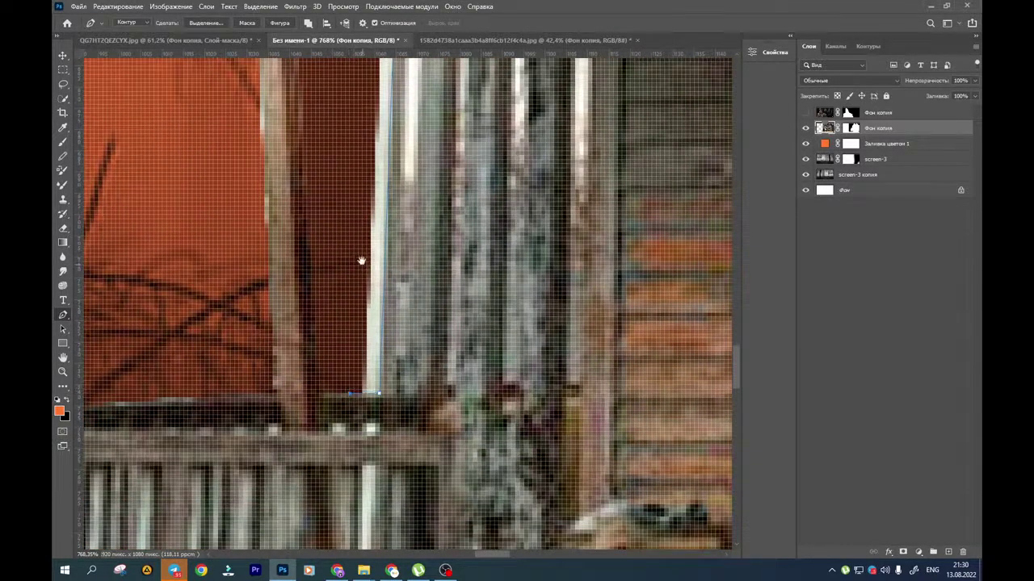
pyautogui.moveTo(361, 261); pyautogui.dragTo(347, 335)
# Convert the thin strip's path into a selection, delete the pale strip from the house layer, and deselect
pyautogui.rightClick(369, 300)
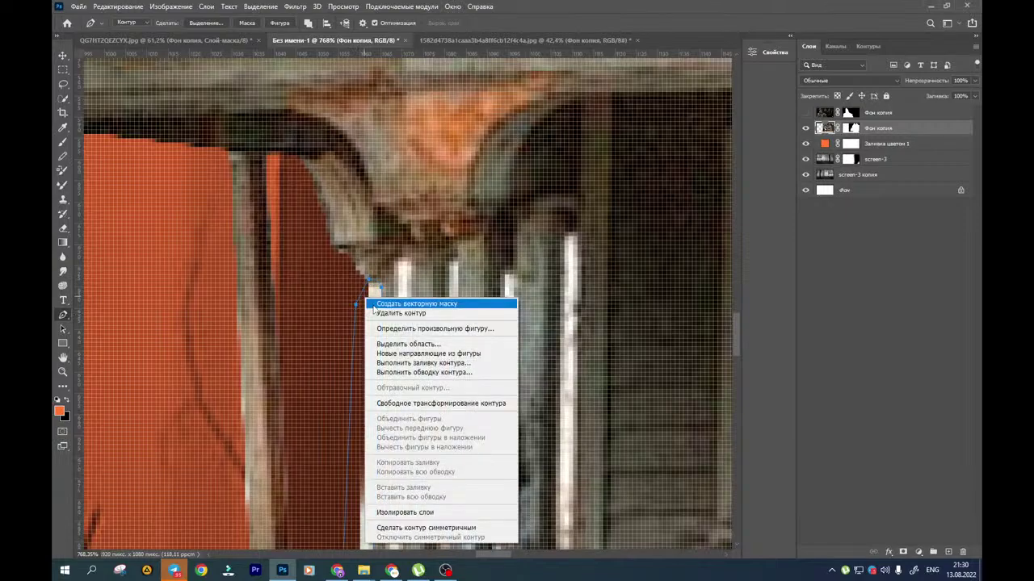
pyautogui.click(408, 344)
pyautogui.click(579, 152)
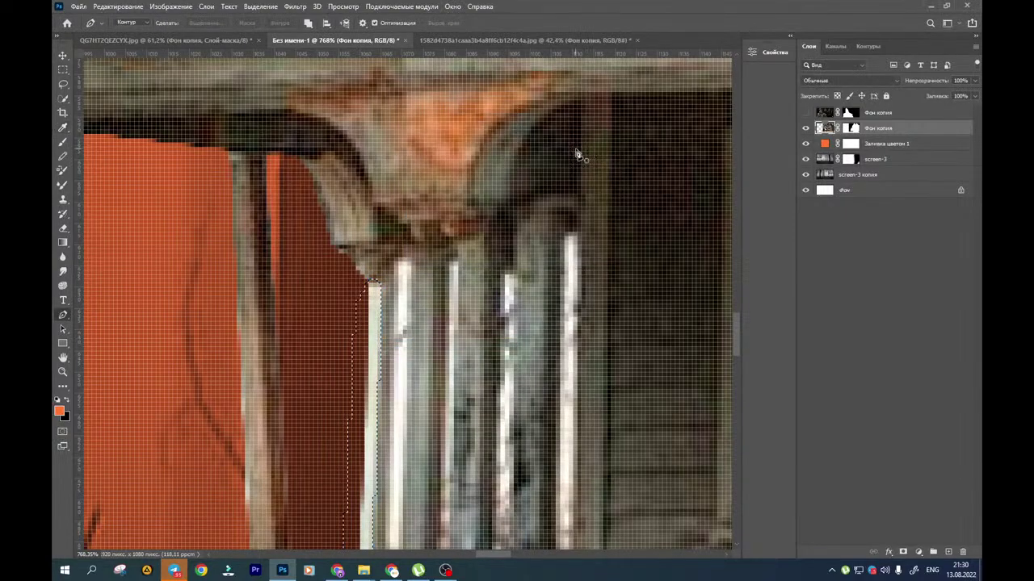
pyautogui.press('Delete')
pyautogui.hotkey('ctrl', 'd')
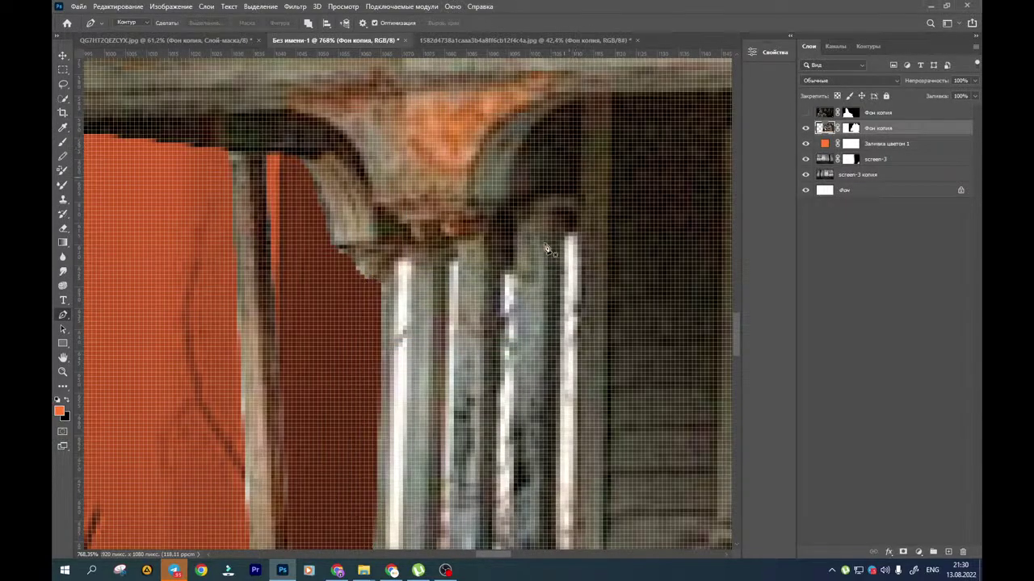
# Examine the columns, the rest of the porch and the foundation for leftover original background
pyautogui.scroll(-3, 546, 249)
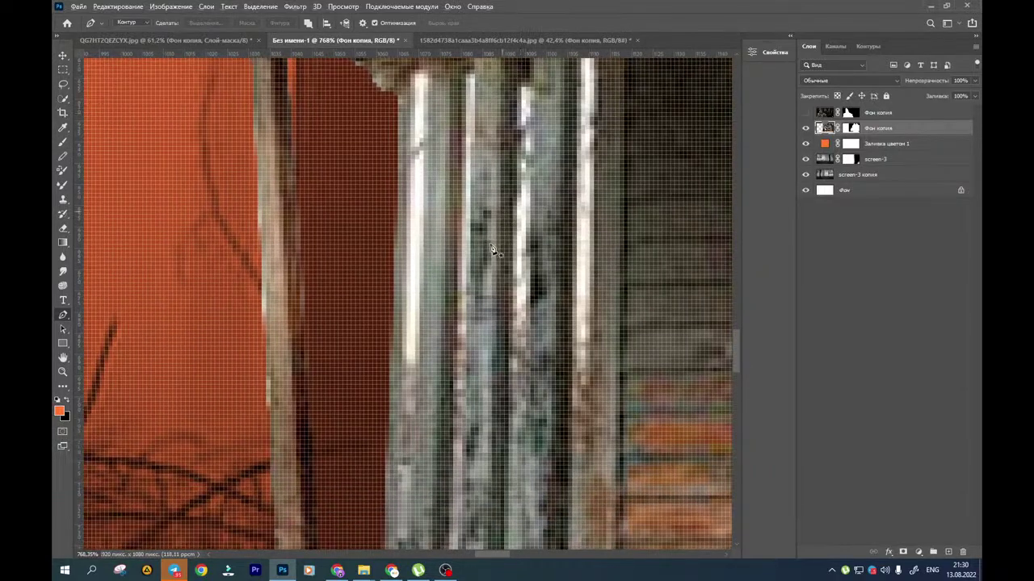
pyautogui.scroll(-8, 490, 247)
pyautogui.moveTo(517, 303); pyautogui.dragTo(241, 301)
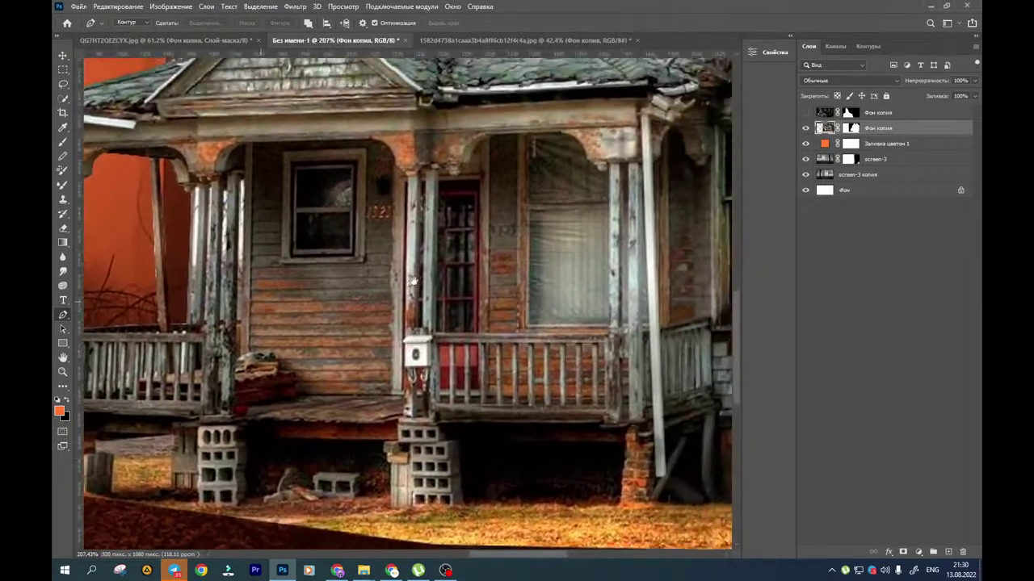
pyautogui.moveTo(478, 259); pyautogui.dragTo(353, 316)
pyautogui.moveTo(498, 307); pyautogui.dragTo(396, 409)
pyautogui.moveTo(696, 442); pyautogui.dragTo(524, 208)
pyautogui.moveTo(419, 331); pyautogui.dragTo(542, 262)
pyautogui.hscroll(-6, 542, 262)
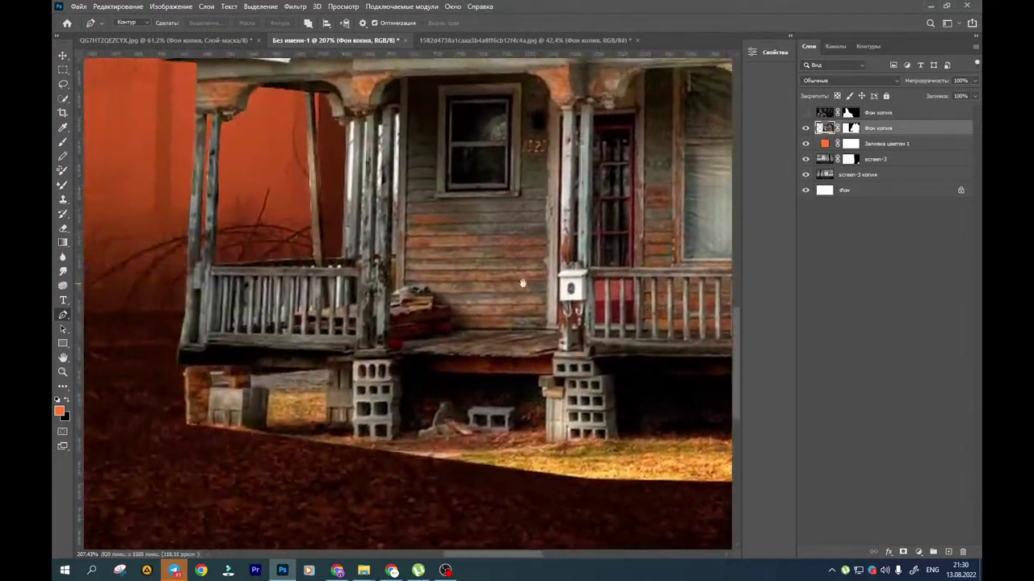
# Trace a pen path around the concrete block under the porch corner and along the lawn edge onto the dark ground
pyautogui.scroll(3, 327, 383)
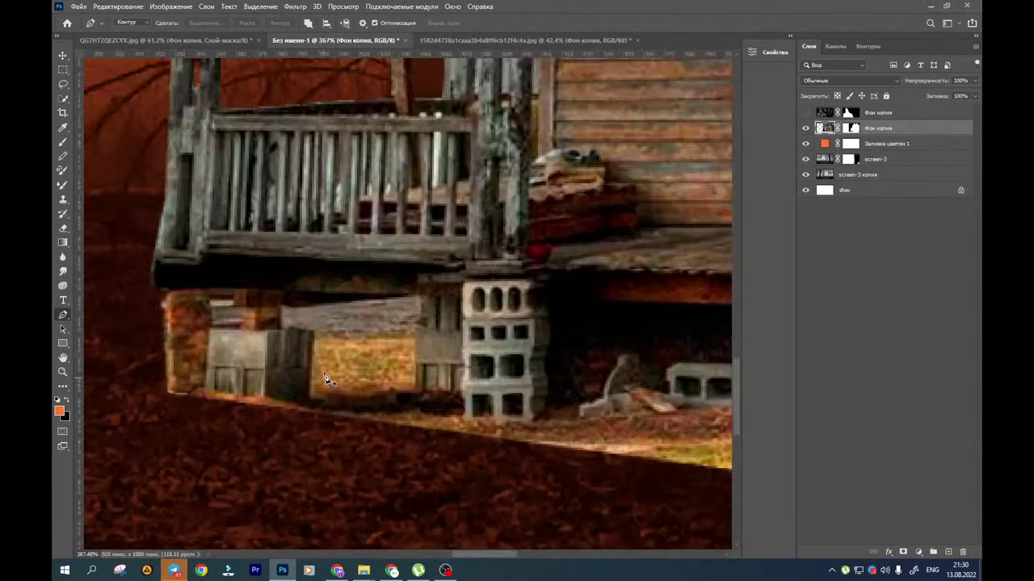
pyautogui.scroll(1, 315, 359)
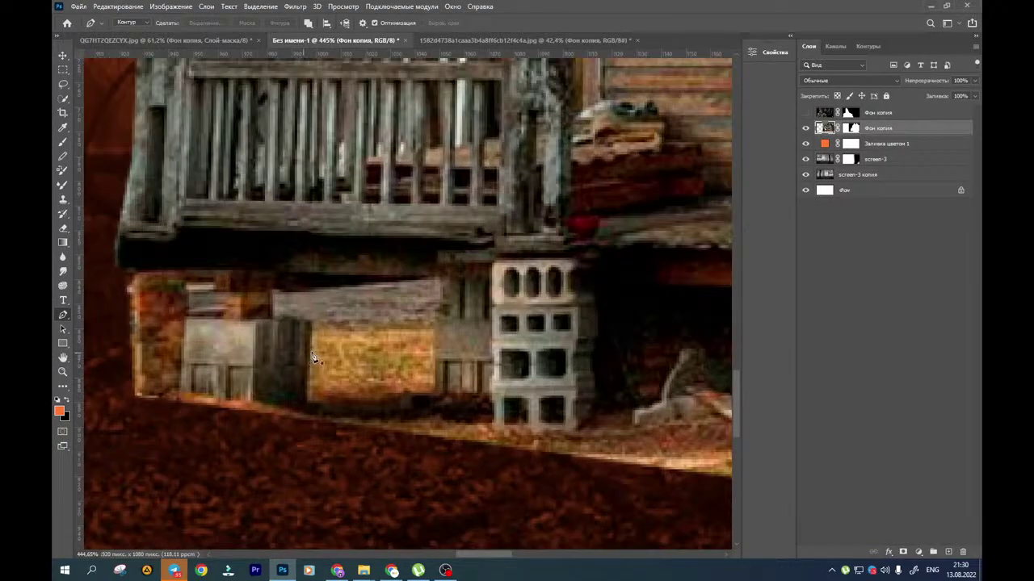
pyautogui.click(272, 289)
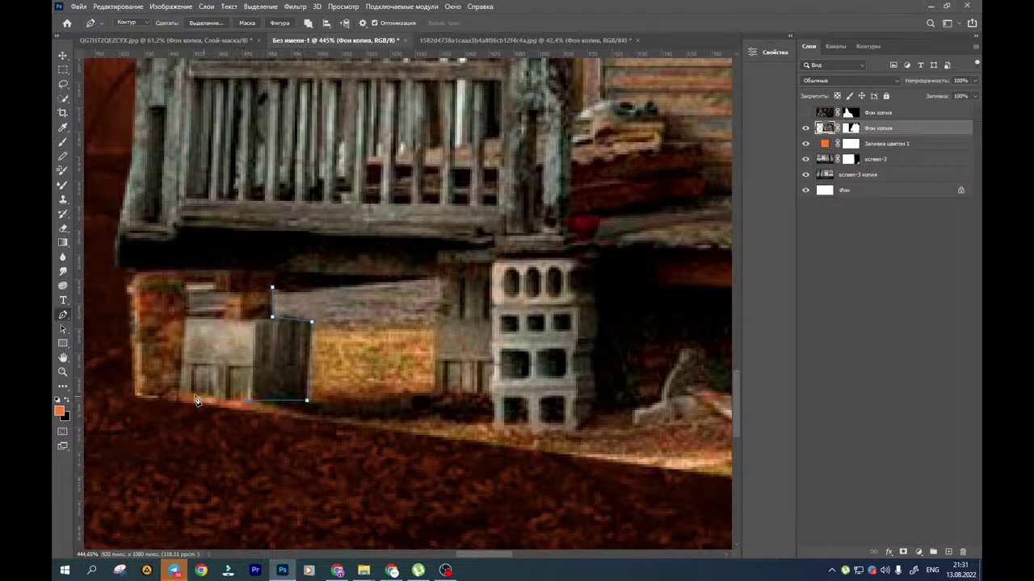
pyautogui.moveTo(251, 468); pyautogui.dragTo(232, 426)
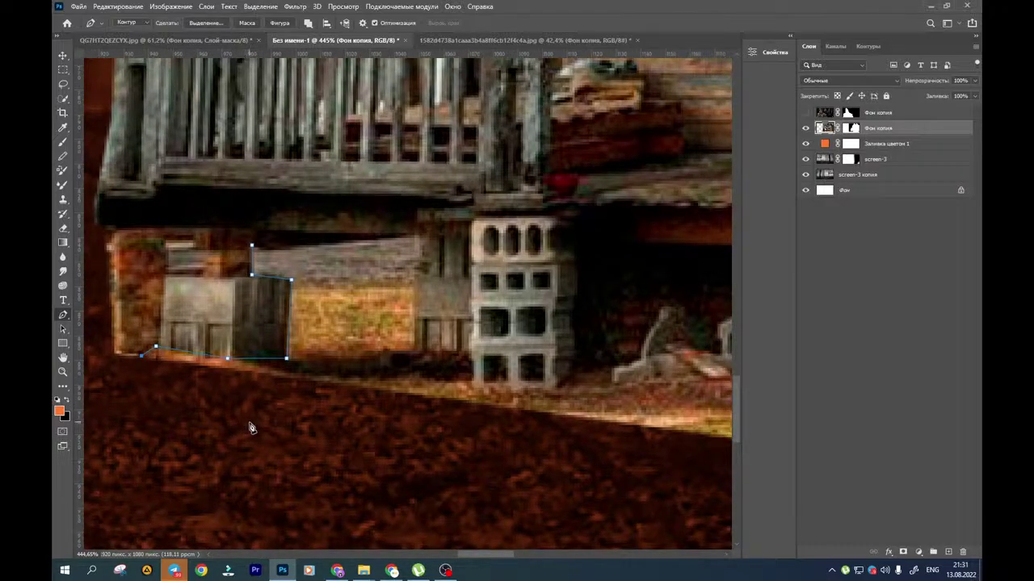
pyautogui.click(264, 419)
pyautogui.moveTo(412, 441); pyautogui.dragTo(266, 427)
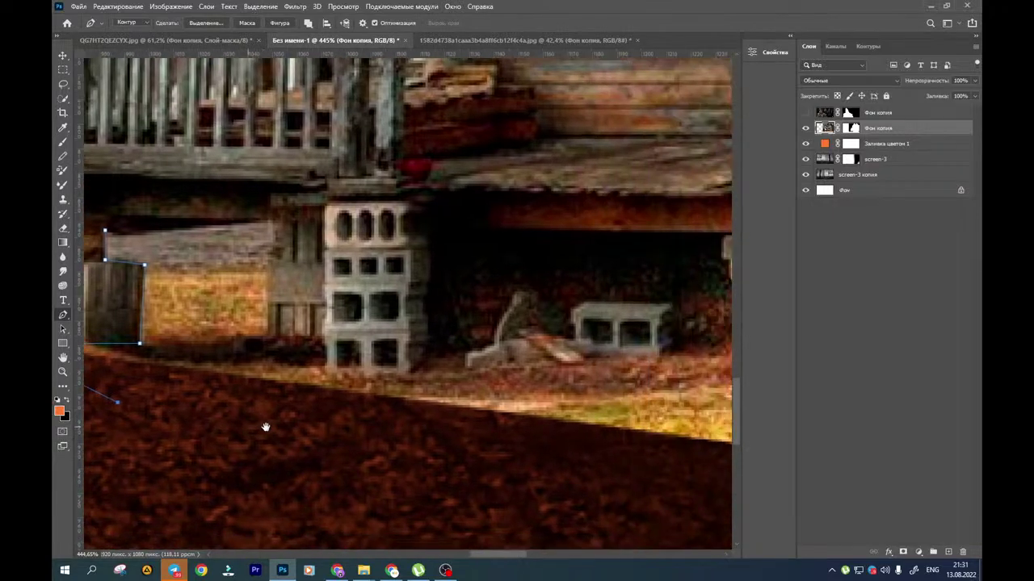
pyautogui.scroll(-1, 274, 433)
pyautogui.scroll(-5, 275, 434)
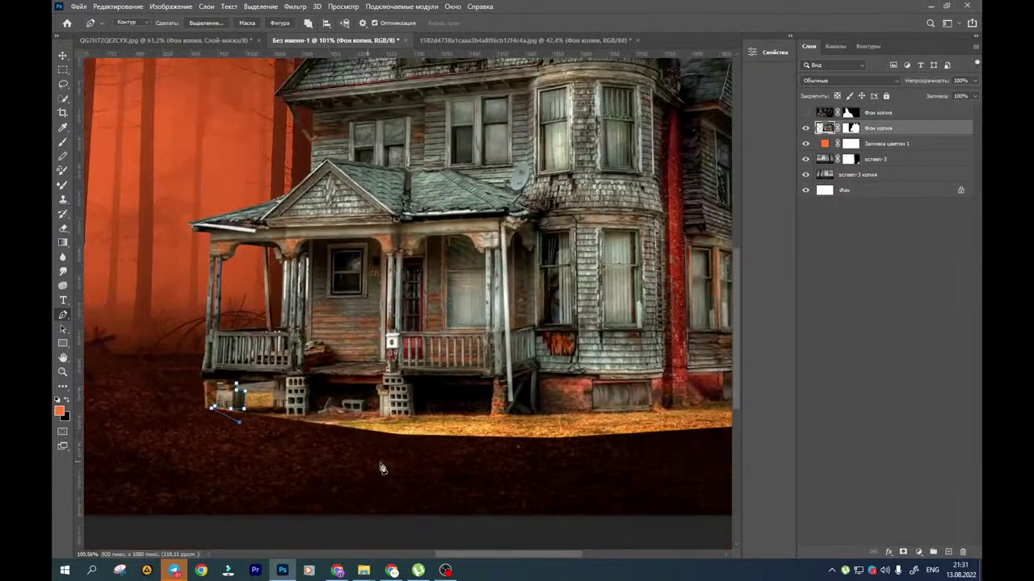
pyautogui.scroll(-1, 442, 466)
pyautogui.moveTo(500, 461); pyautogui.dragTo(521, 456)
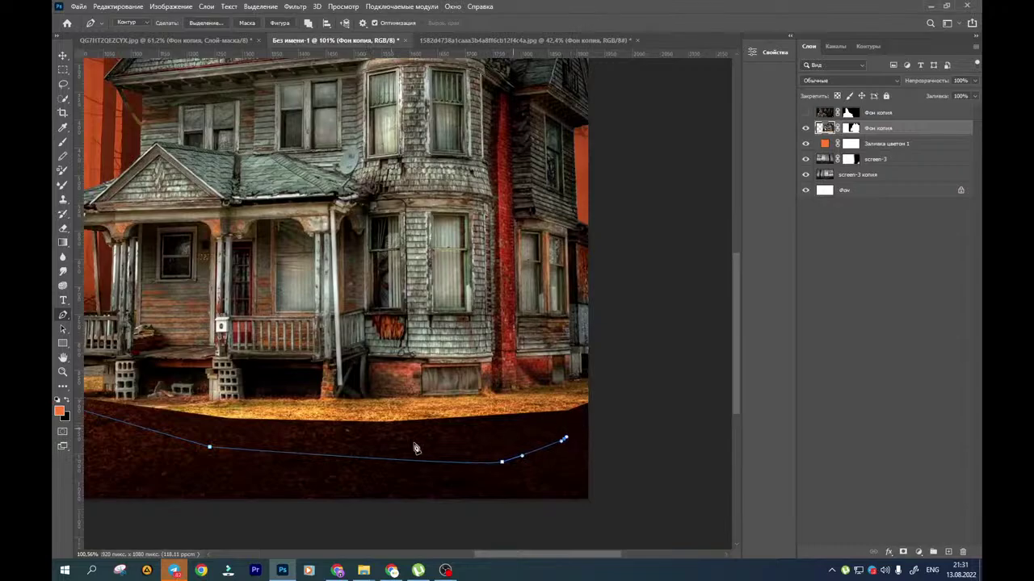
pyautogui.moveTo(235, 448); pyautogui.dragTo(405, 435)
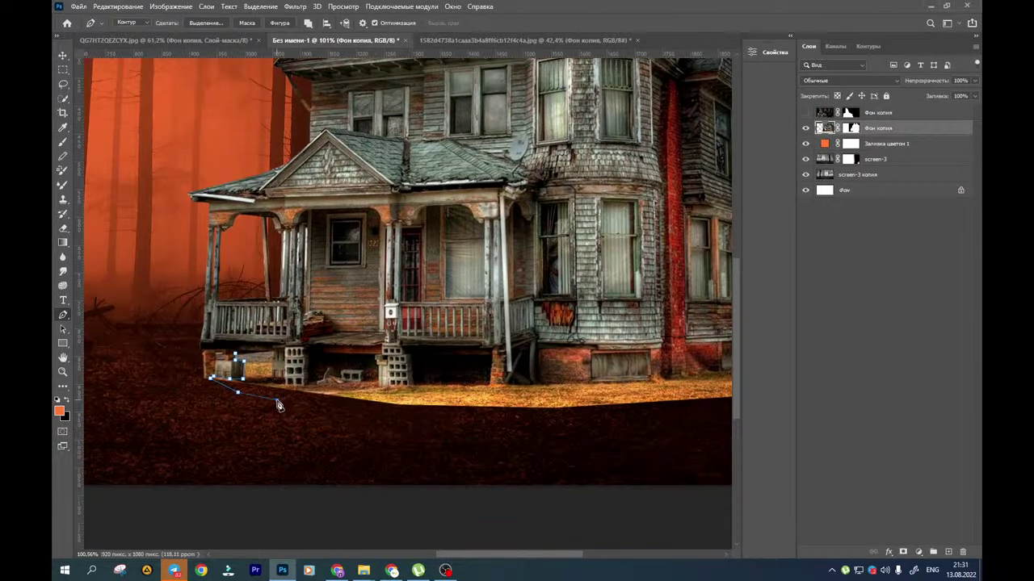
# Route the path up beside the cinder-block pier, along the porch's underside, and close it around the grassy gap
pyautogui.scroll(5, 257, 391)
pyautogui.moveTo(300, 374); pyautogui.dragTo(306, 370)
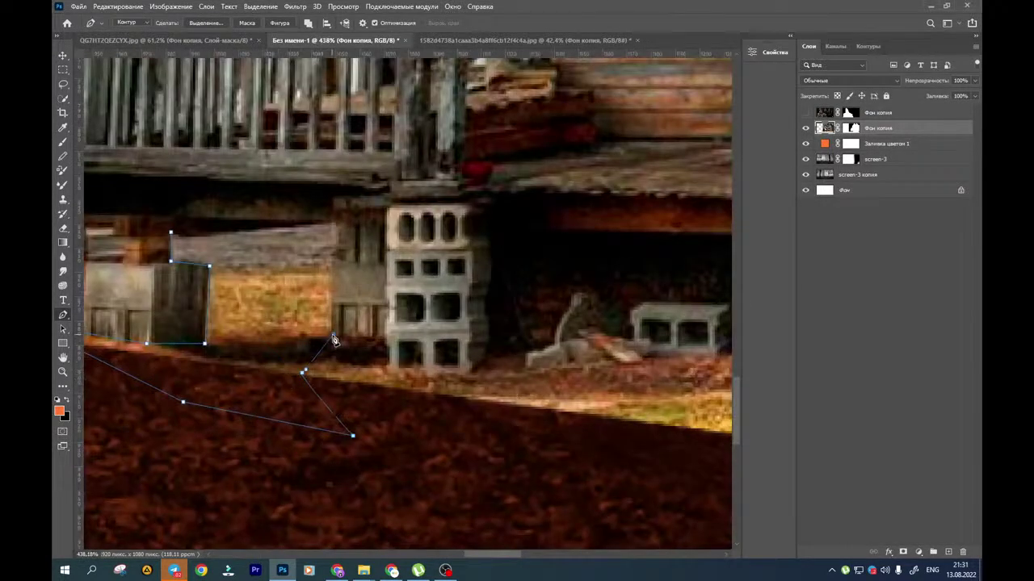
pyautogui.click(331, 255)
pyautogui.moveTo(296, 224); pyautogui.dragTo(378, 255)
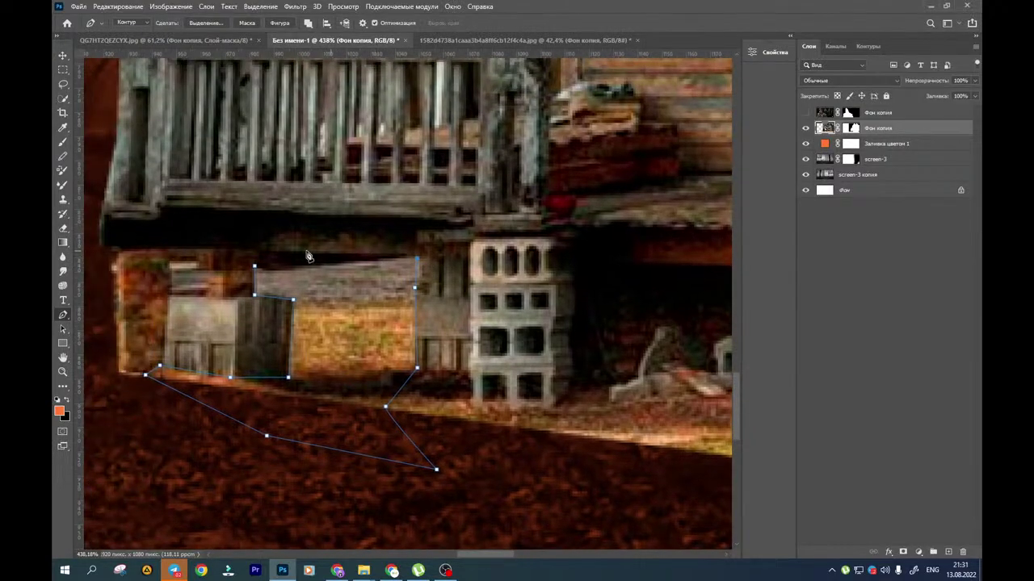
pyautogui.click(269, 246)
pyautogui.click(255, 265)
# Convert the path around the grassy gap under the porch into a selection with 0 px feather and delete that area from the house layer
pyautogui.rightClick(283, 269)
pyautogui.click(340, 317)
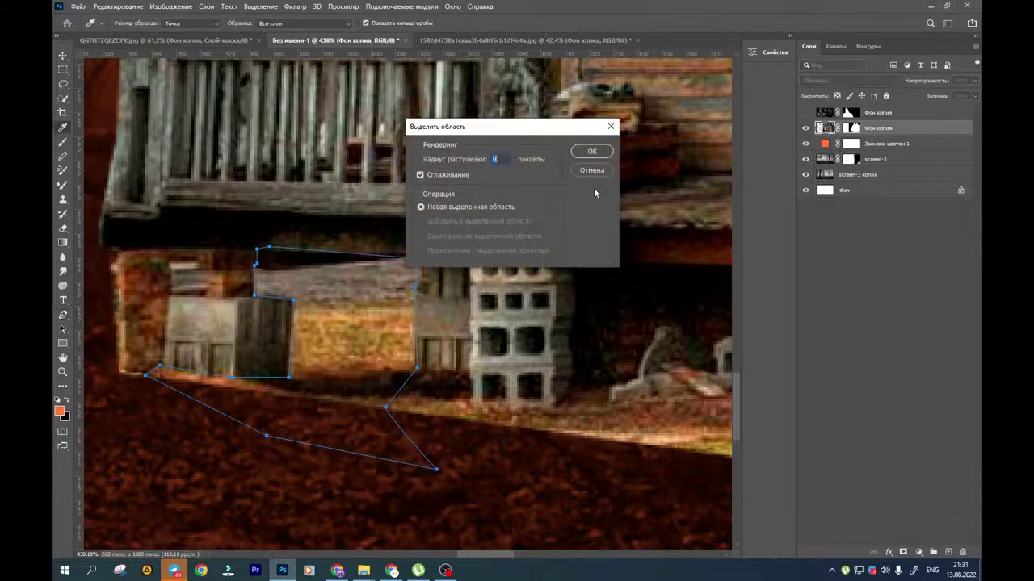
pyautogui.click(592, 151)
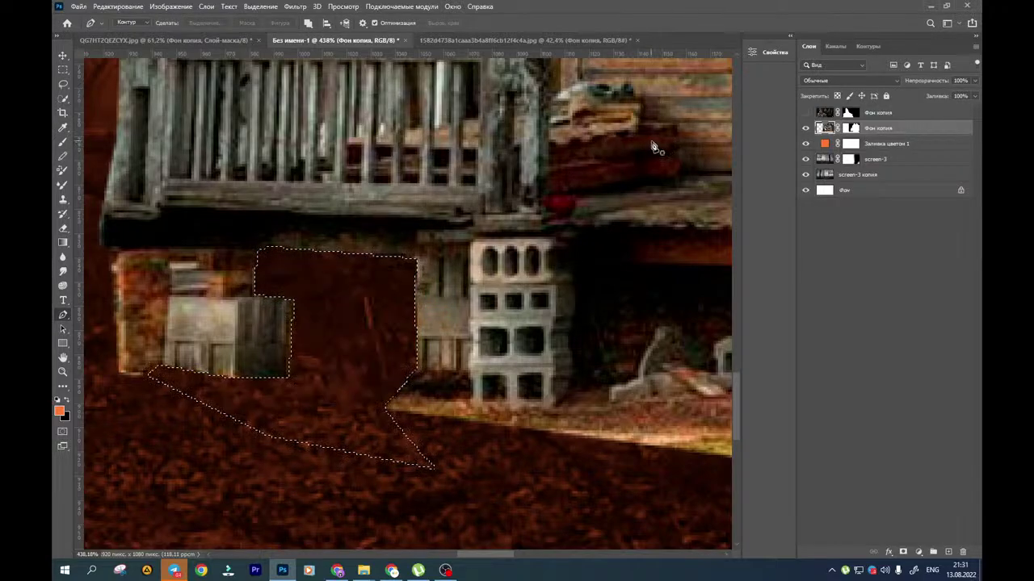
# Trace a closed pen path around the leftmost white sliver in the column cluster beside the wall
pyautogui.moveTo(581, 257); pyautogui.dragTo(446, 212)
pyautogui.moveTo(561, 353); pyautogui.dragTo(453, 316)
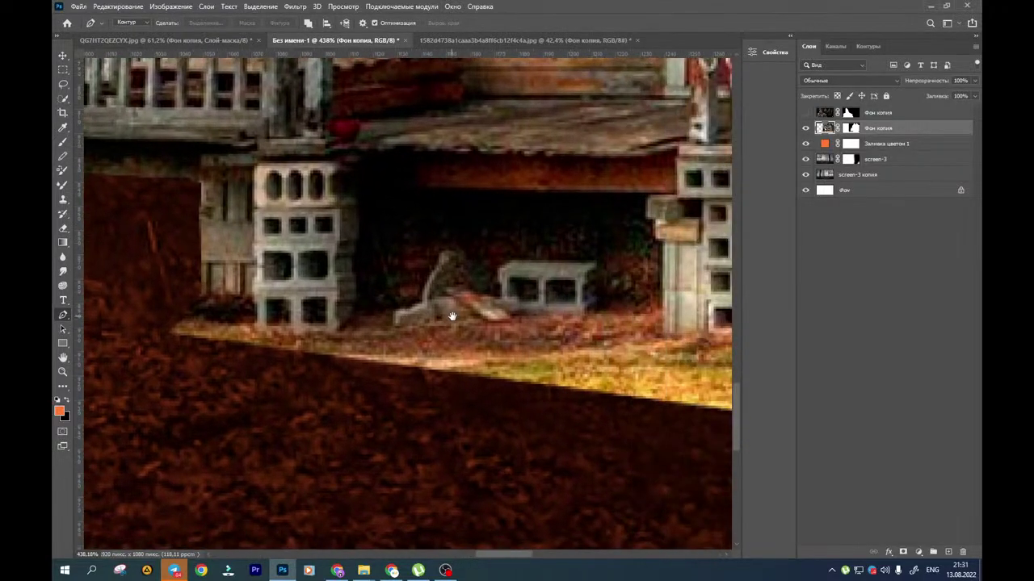
pyautogui.scroll(-6, 452, 317)
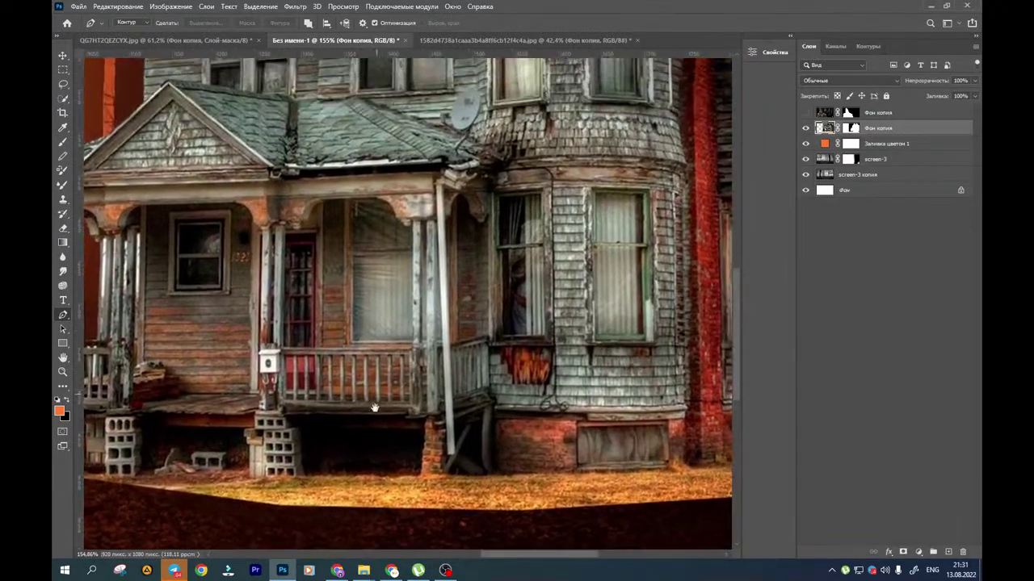
pyautogui.moveTo(375, 408); pyautogui.dragTo(496, 422)
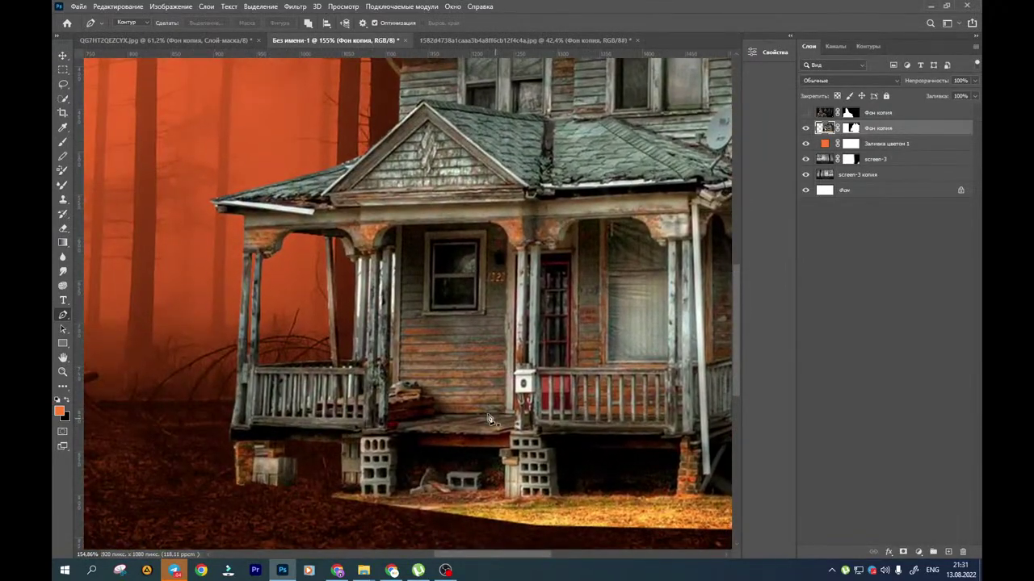
pyautogui.scroll(5, 404, 215)
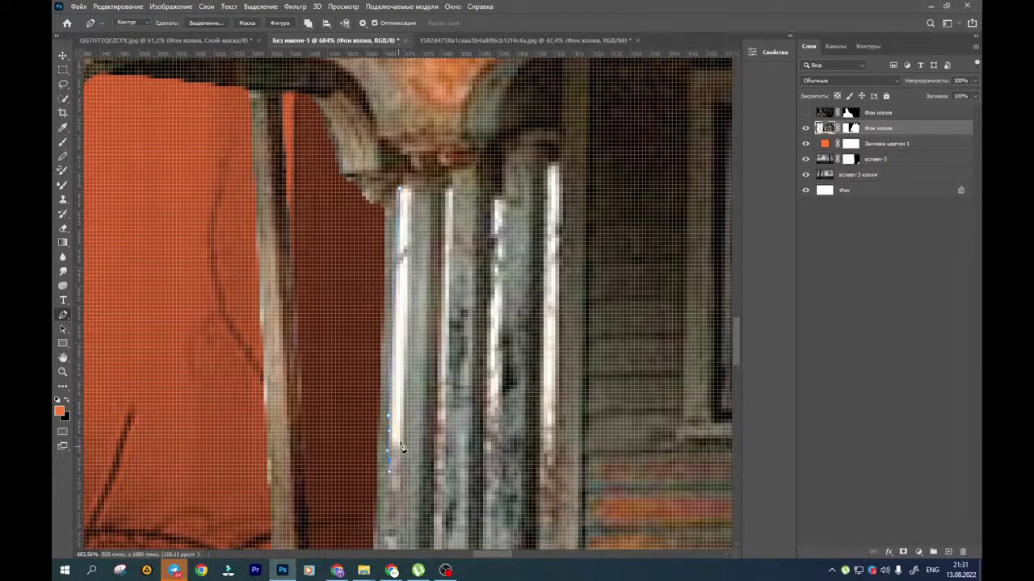
pyautogui.click(407, 241)
# Turn the leftmost sliver's path into a selection, delete the white strip from the house layer, and deselect
pyautogui.rightClick(399, 209)
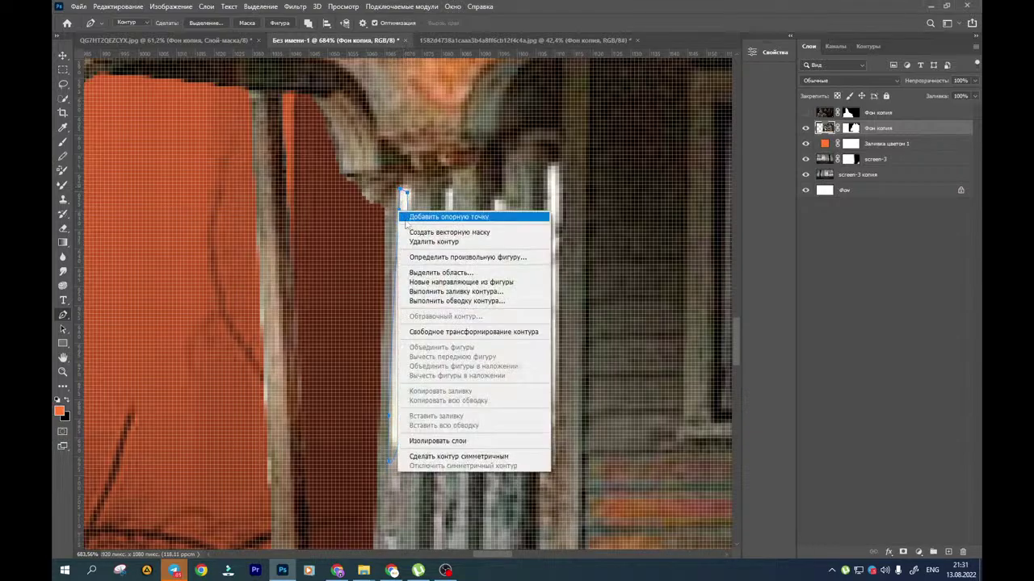
pyautogui.click(452, 273)
pyautogui.click(590, 151)
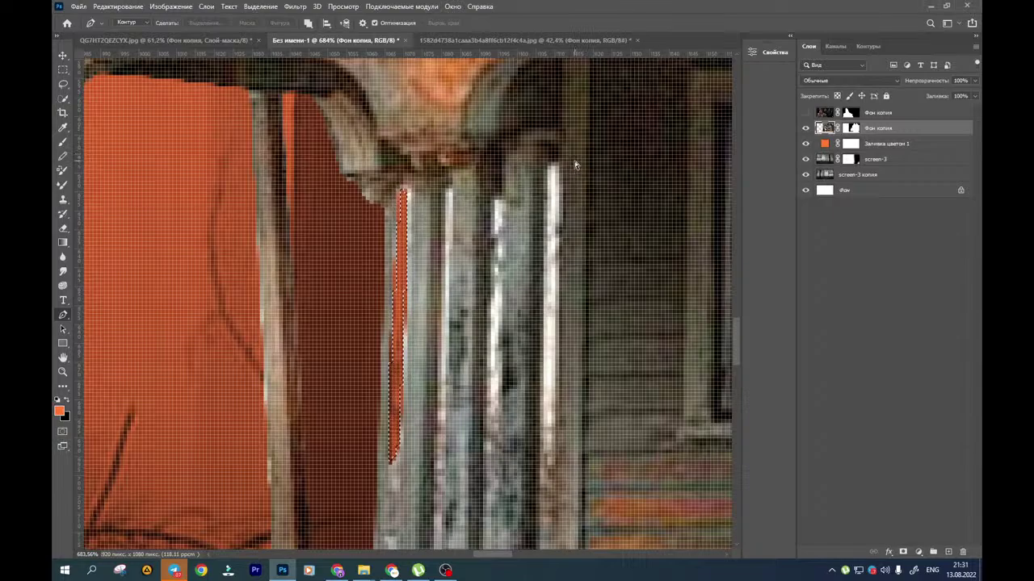
pyautogui.hotkey('ctrl', 'd')
# Trace a closed pen path around the second white sliver from the left in the column cluster
pyautogui.moveTo(546, 285); pyautogui.dragTo(478, 295)
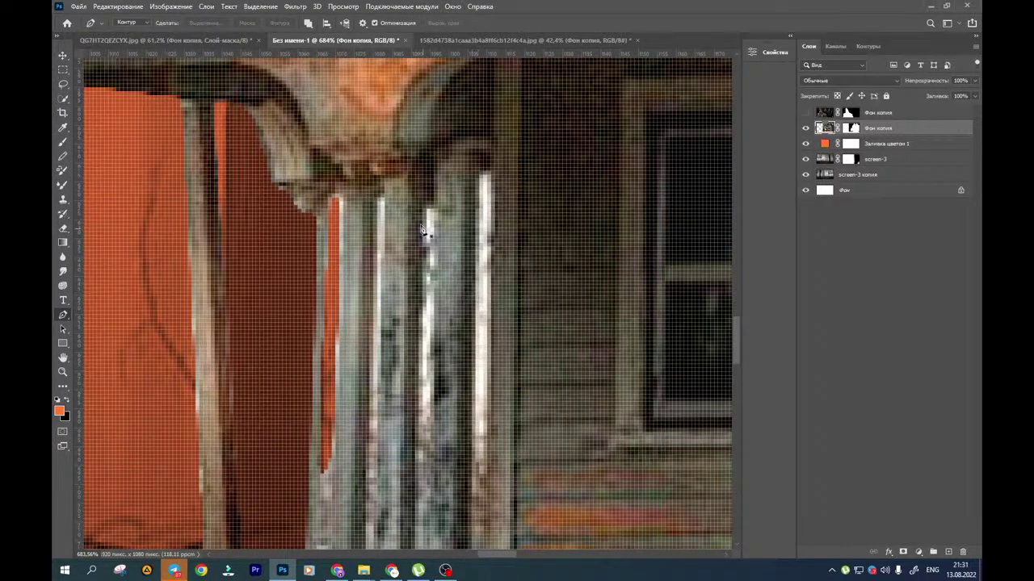
pyautogui.click(380, 194)
pyautogui.moveTo(372, 316); pyautogui.dragTo(370, 353)
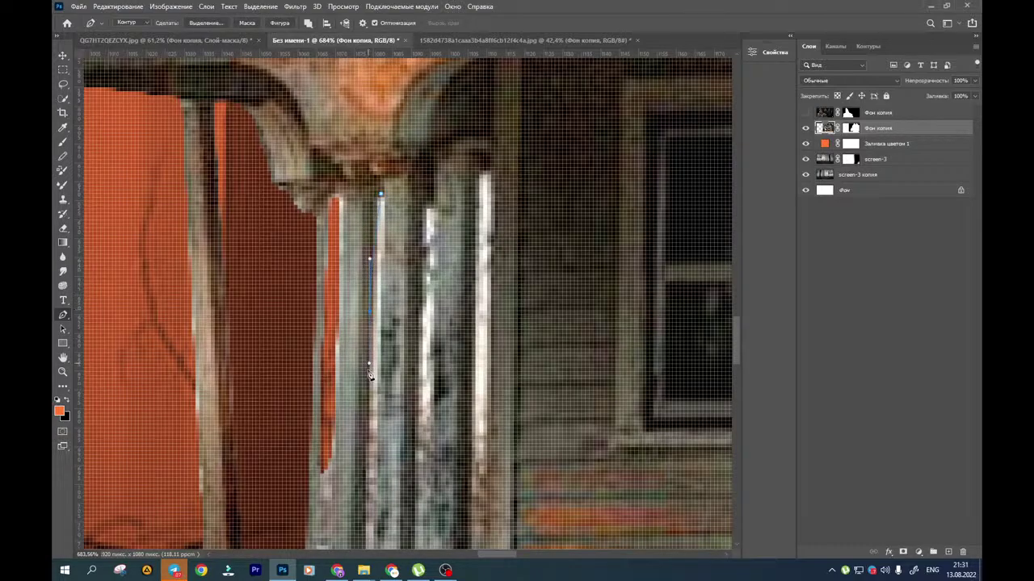
pyautogui.moveTo(360, 420); pyautogui.dragTo(404, 261)
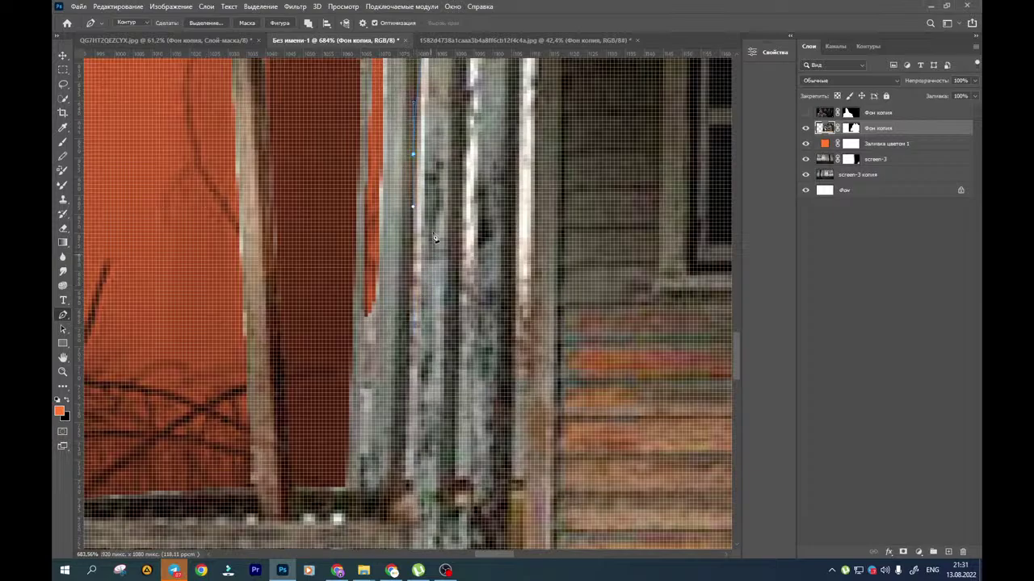
pyautogui.moveTo(424, 200); pyautogui.dragTo(421, 169)
pyautogui.moveTo(424, 106); pyautogui.dragTo(436, 253)
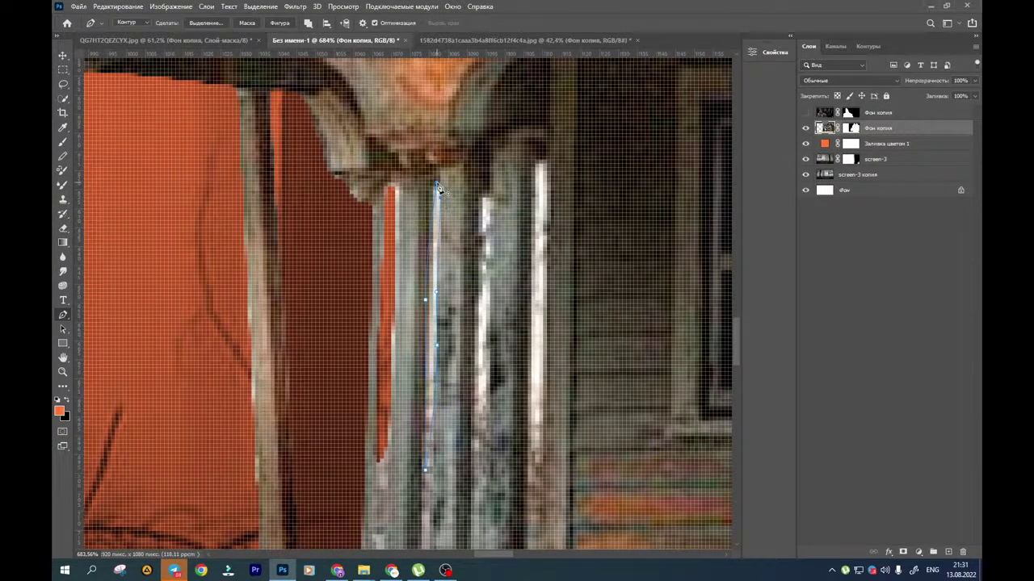
pyautogui.click(437, 187)
# Convert the second sliver's path into a selection with 0 px feather and delete its white strip
pyautogui.rightClick(434, 229)
pyautogui.click(485, 279)
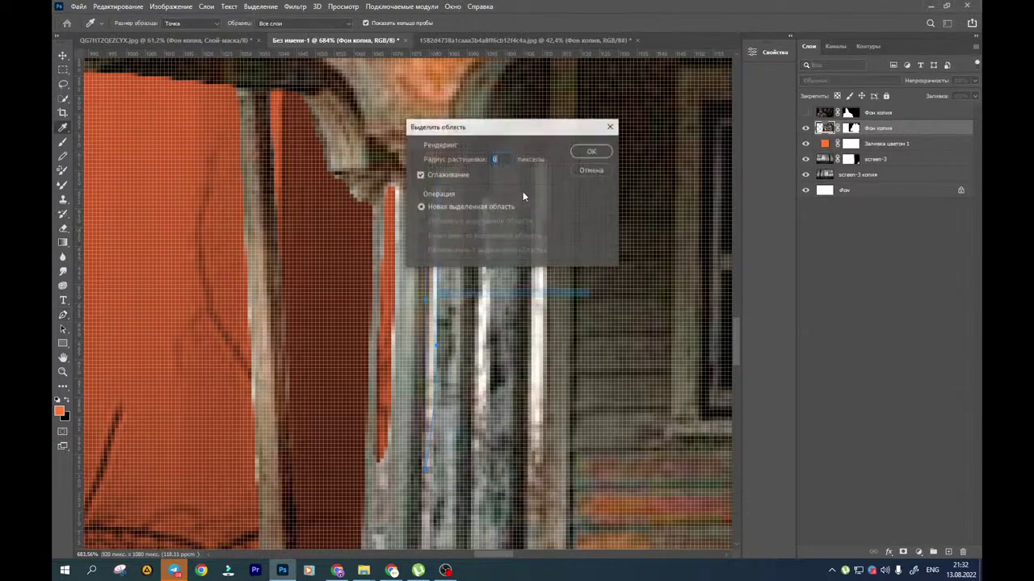
pyautogui.click(588, 150)
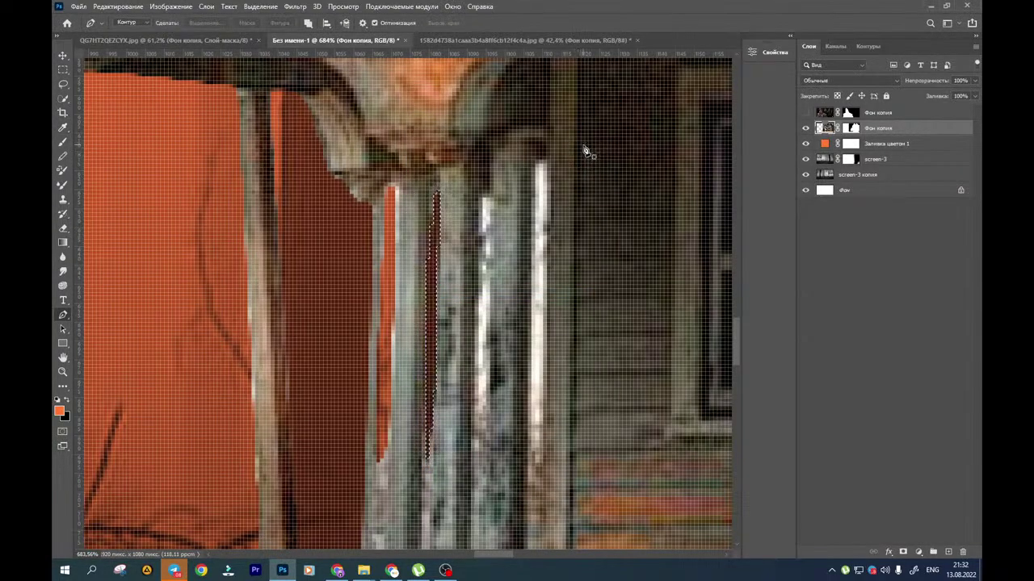
# Trace a closed pen path around the third white sliver, beginning just below the column capital
pyautogui.moveTo(540, 247); pyautogui.dragTo(477, 207)
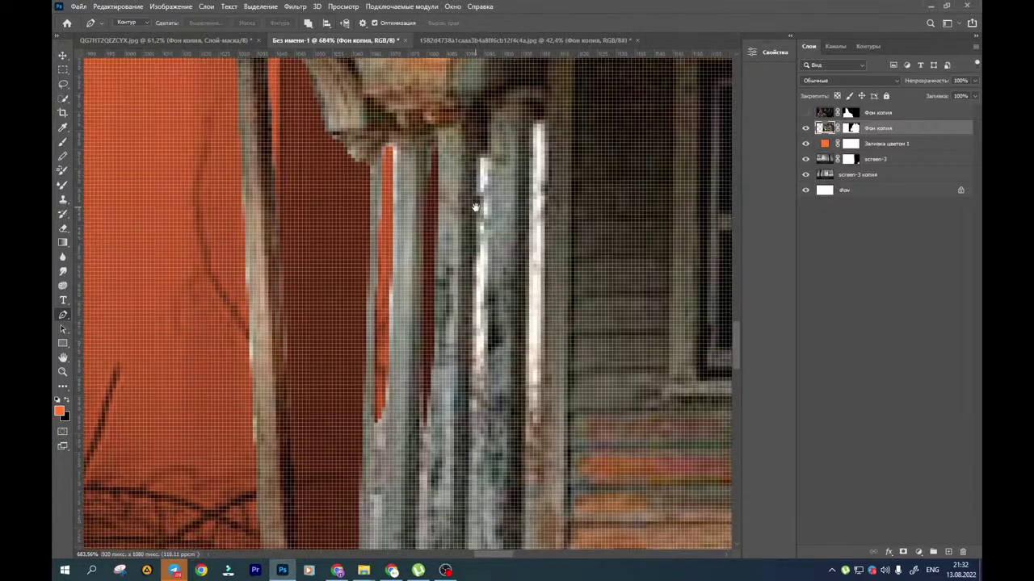
pyautogui.click(482, 161)
pyautogui.moveTo(483, 309); pyautogui.dragTo(484, 272)
pyautogui.click(487, 162)
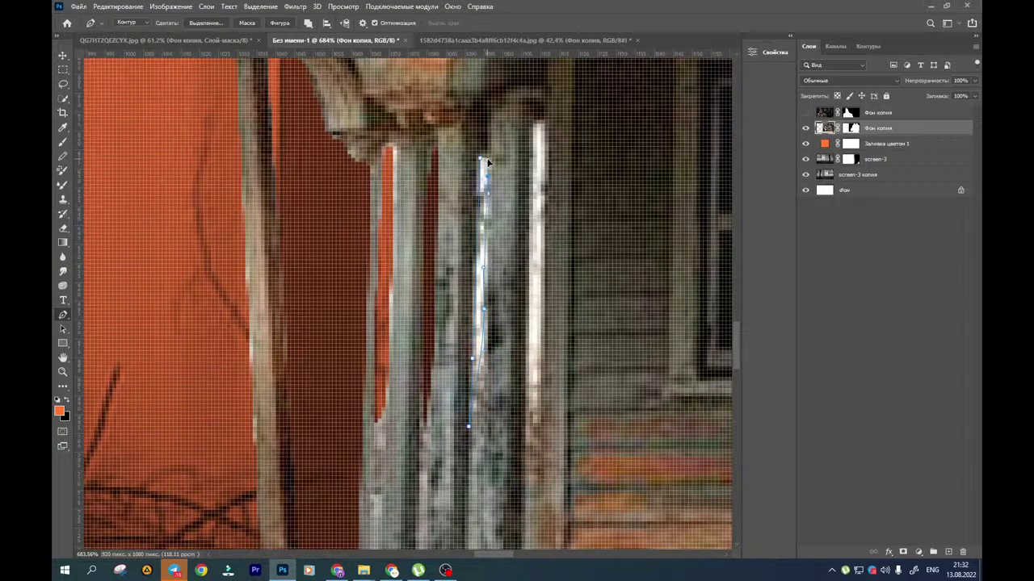
# Make a selection from the third sliver's path, delete the white pixels inside it, and deselect
pyautogui.rightClick(483, 163)
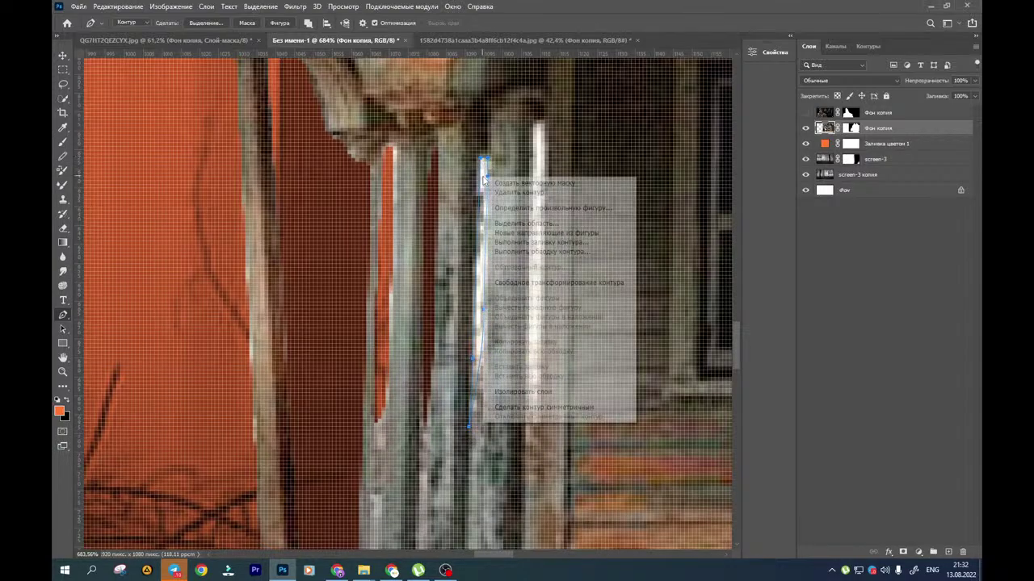
pyautogui.click(516, 227)
pyautogui.click(580, 153)
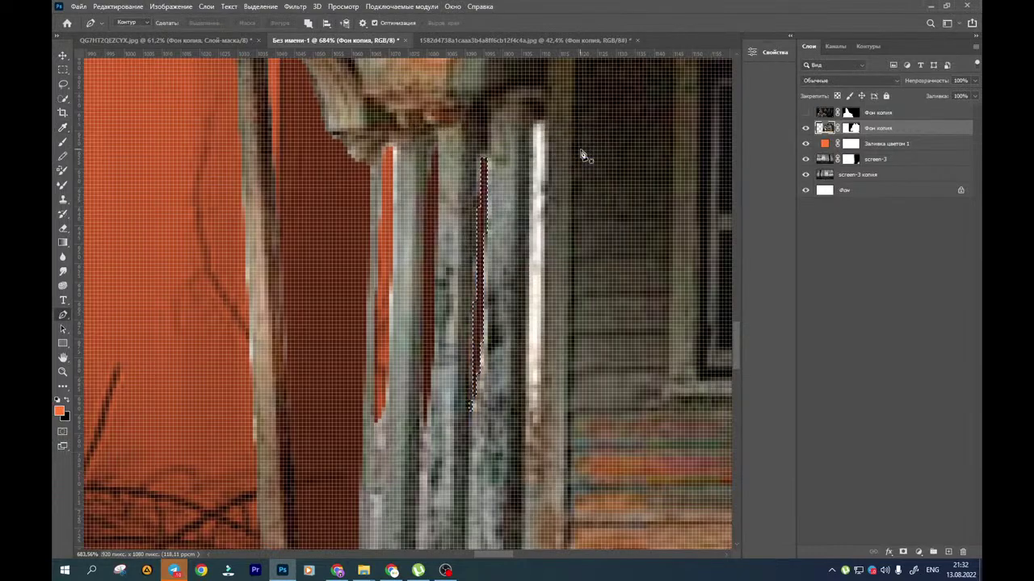
pyautogui.hotkey('ctrl', 'd')
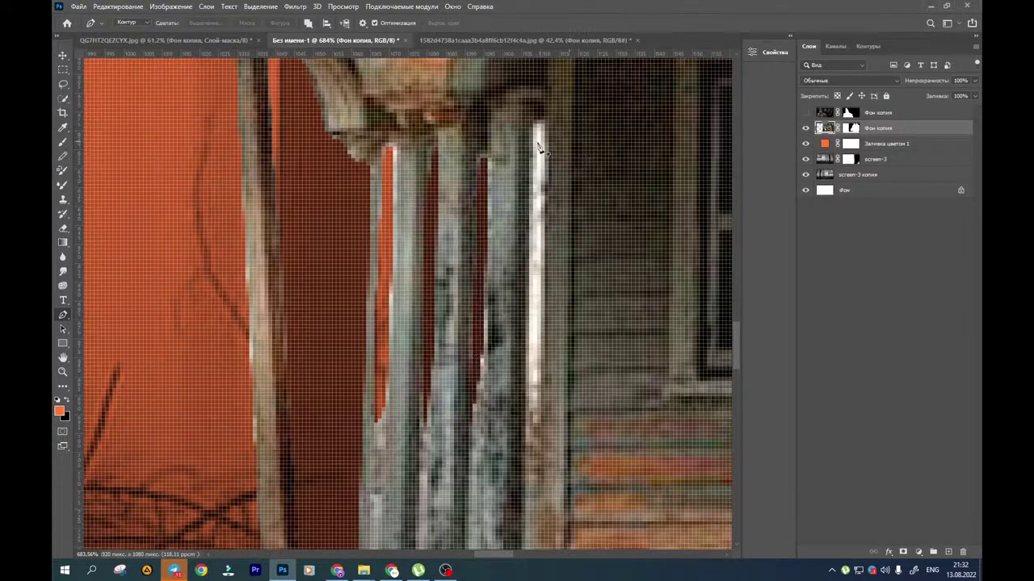
# Trace a closed pen path around the last white sliver, between the rightmost column and the house wall
pyautogui.click(539, 126)
pyautogui.moveTo(526, 237); pyautogui.dragTo(525, 373)
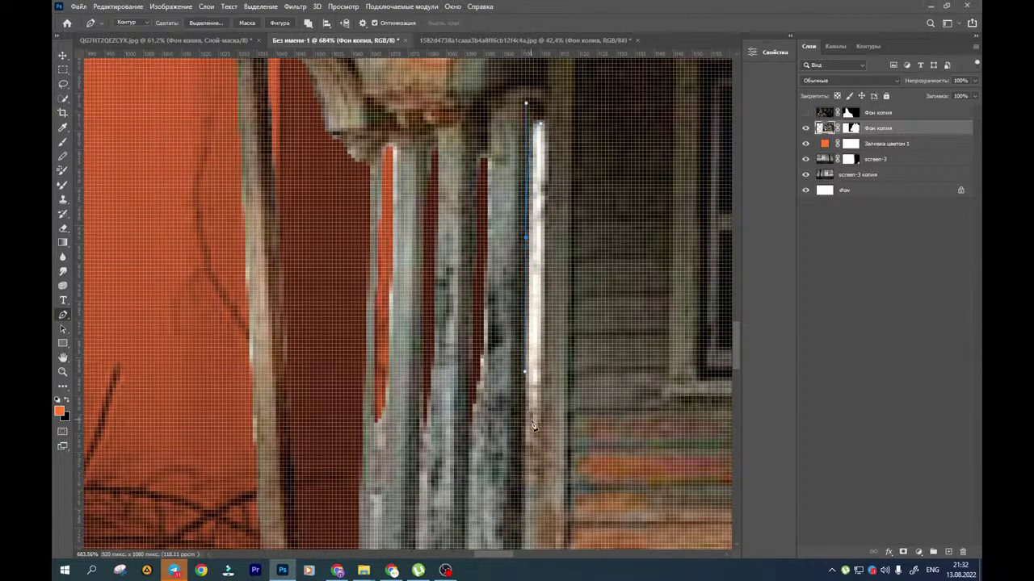
pyautogui.moveTo(545, 329); pyautogui.dragTo(544, 232)
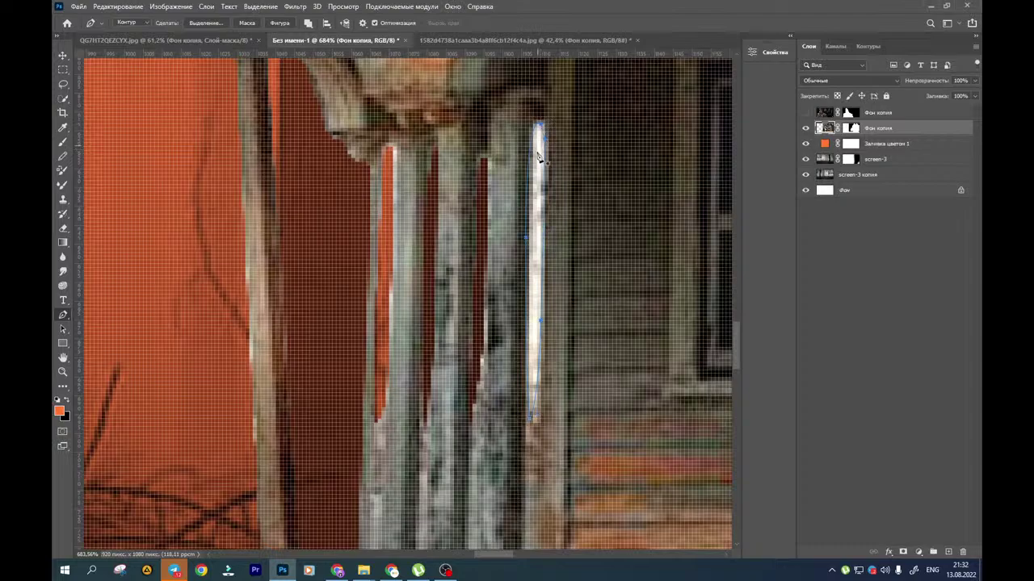
# Convert the last sliver's path into a selection, delete the white strip beside the house wall, and deselect
pyautogui.rightClick(537, 151)
pyautogui.click(565, 199)
pyautogui.click(591, 153)
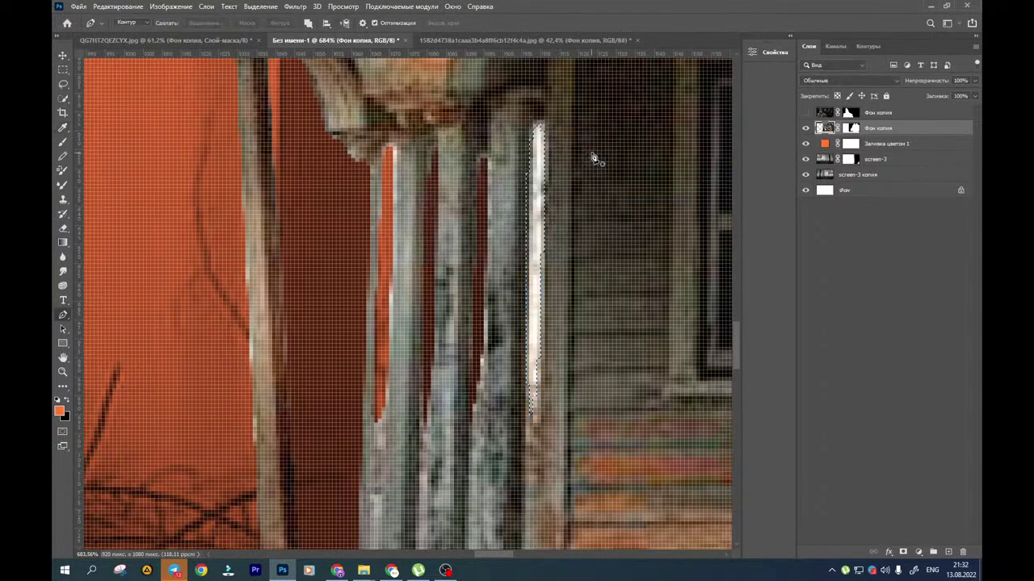
pyautogui.hotkey('ctrl', 'd')
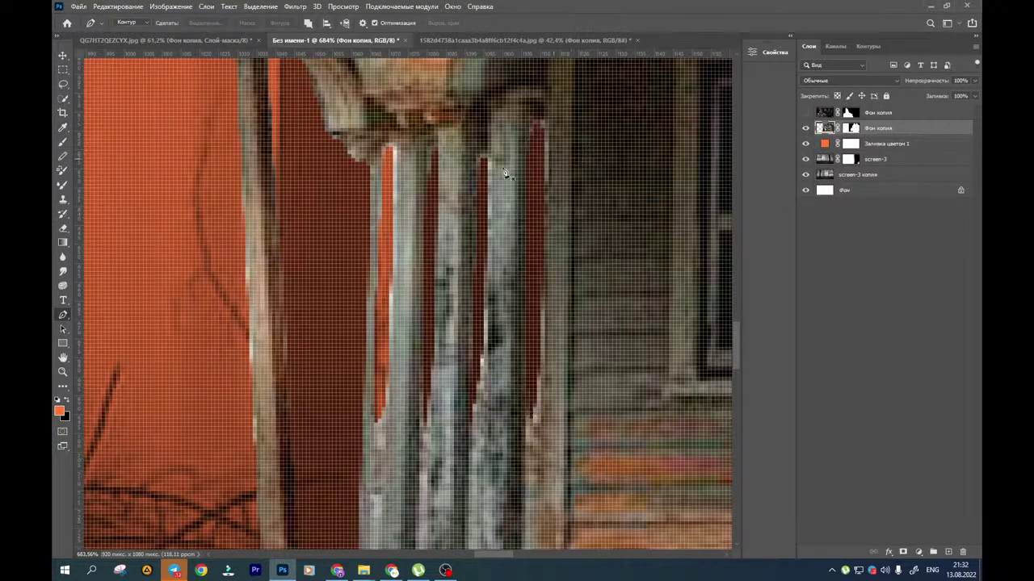
# Make the house layer's mask active and set up a tiny black brush with 0% hardness for the column gaps
pyautogui.click(63, 229)
pyautogui.moveTo(334, 235); pyautogui.dragTo(69, 243)
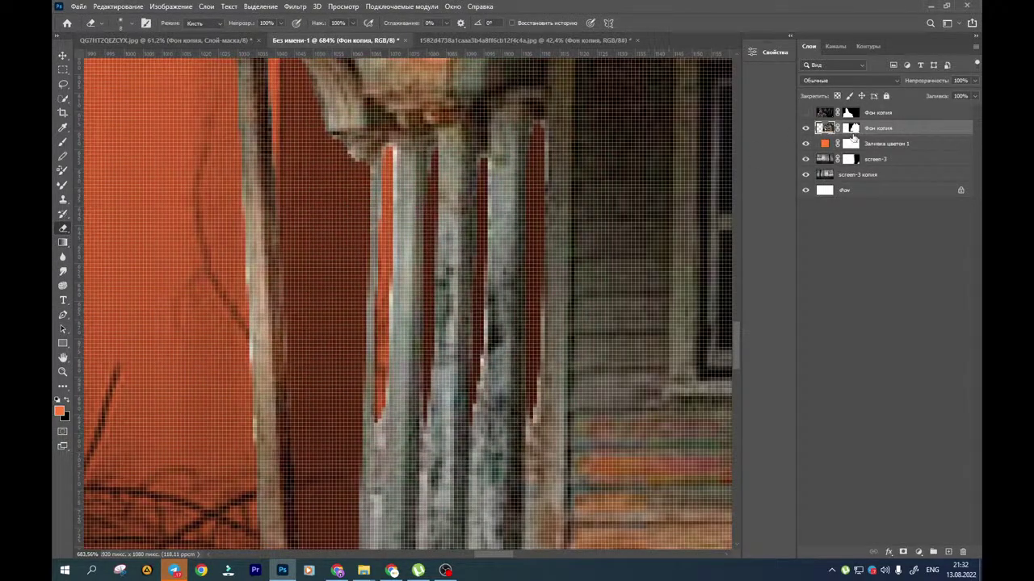
pyautogui.click(852, 131)
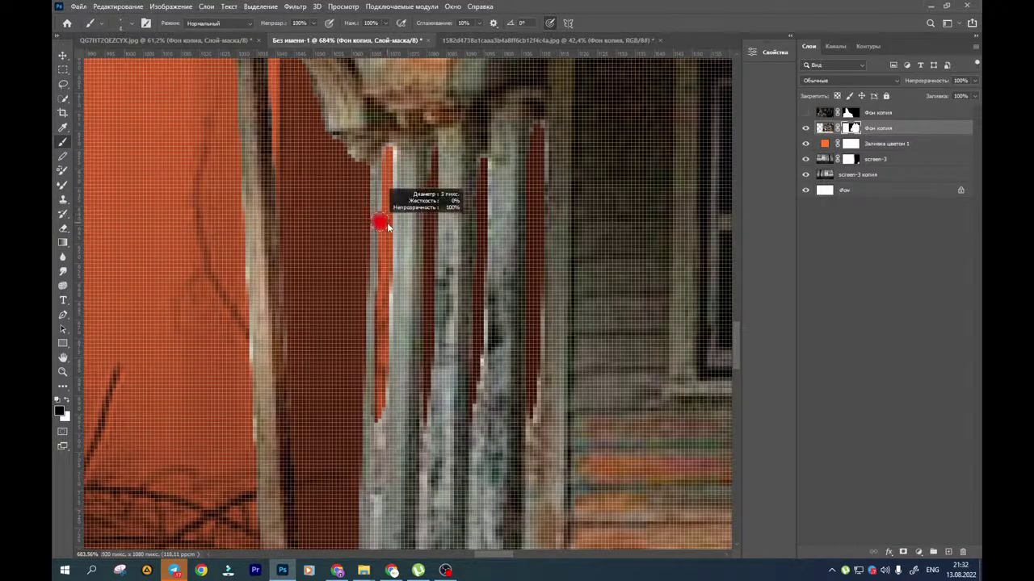
pyautogui.scroll(3, 399, 201)
pyautogui.scroll(3, 397, 202)
pyautogui.keyDown('alt'); pyautogui.rightClick(387, 190); pyautogui.keyUp('alt')
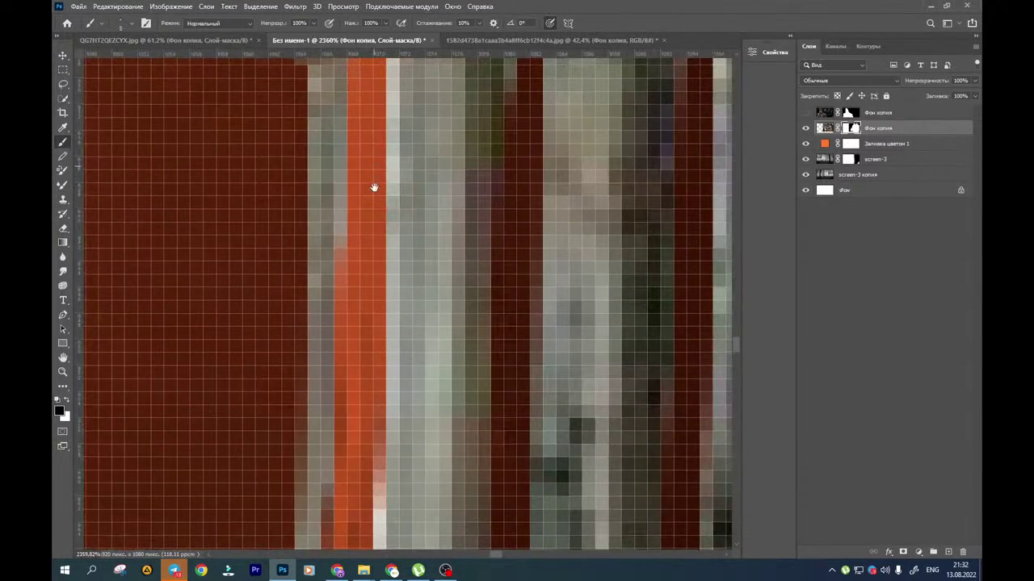
# Paint black on the house layer's mask along the pale fringes of all four gaps in the column cluster
pyautogui.moveTo(374, 187); pyautogui.dragTo(379, 354)
pyautogui.moveTo(365, 258)
pyautogui.mouseDown()
pyautogui.moveTo(366, 240)
pyautogui.moveTo(399, 252)
pyautogui.moveTo(386, 512)
pyautogui.mouseUp()
pyautogui.scroll(-3, 401, 351)
pyautogui.moveTo(428, 396); pyautogui.dragTo(349, 316)
pyautogui.moveTo(426, 120)
pyautogui.mouseDown()
pyautogui.moveTo(430, 282)
pyautogui.moveTo(424, 386)
pyautogui.moveTo(412, 419)
pyautogui.mouseUp()
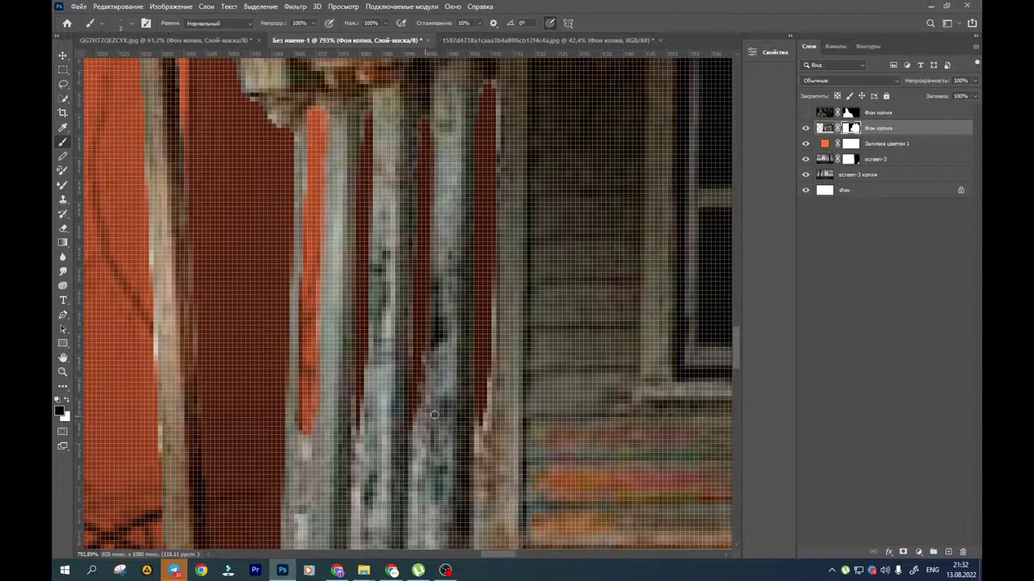
pyautogui.moveTo(491, 379); pyautogui.dragTo(482, 377)
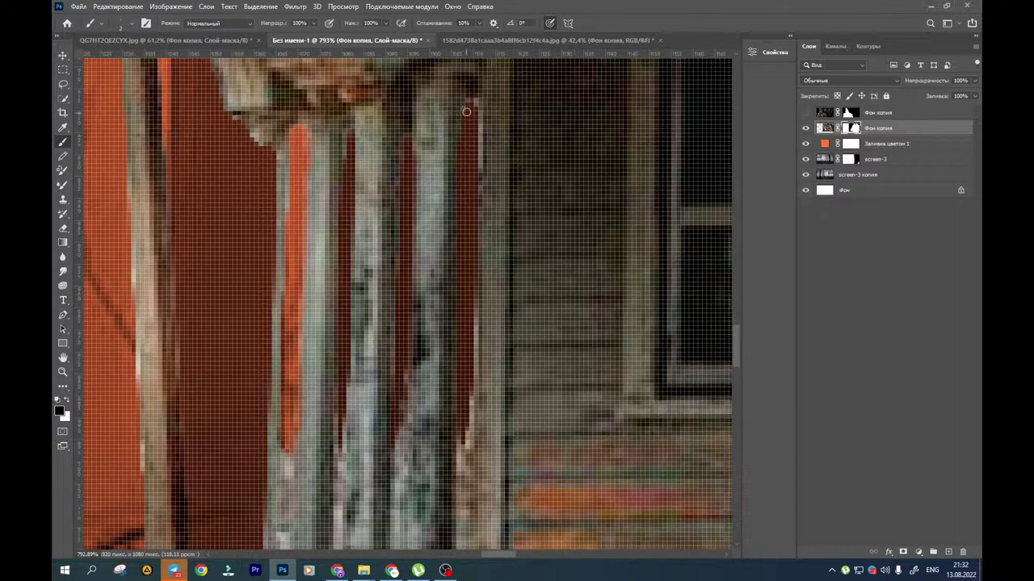
pyautogui.moveTo(477, 107)
pyautogui.mouseDown()
pyautogui.moveTo(479, 394)
pyautogui.moveTo(466, 453)
pyautogui.moveTo(475, 282)
pyautogui.moveTo(467, 398)
pyautogui.mouseUp()
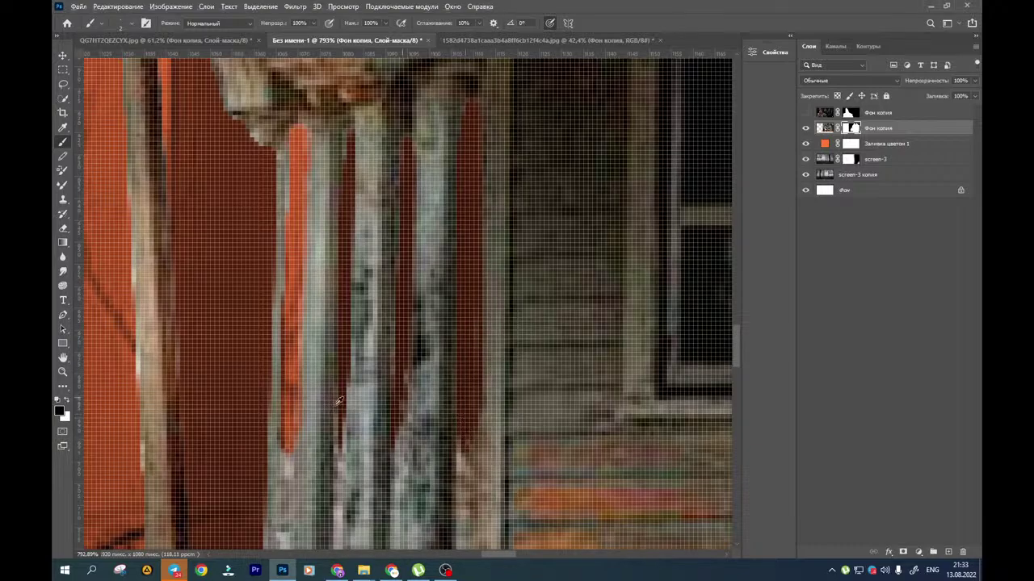
# Resize the brush and mask out the pale fringe along the left edge of the thin leaning porch post
pyautogui.scroll(-3, 339, 401)
pyautogui.scroll(-2, 318, 410)
pyautogui.scroll(4, 254, 312)
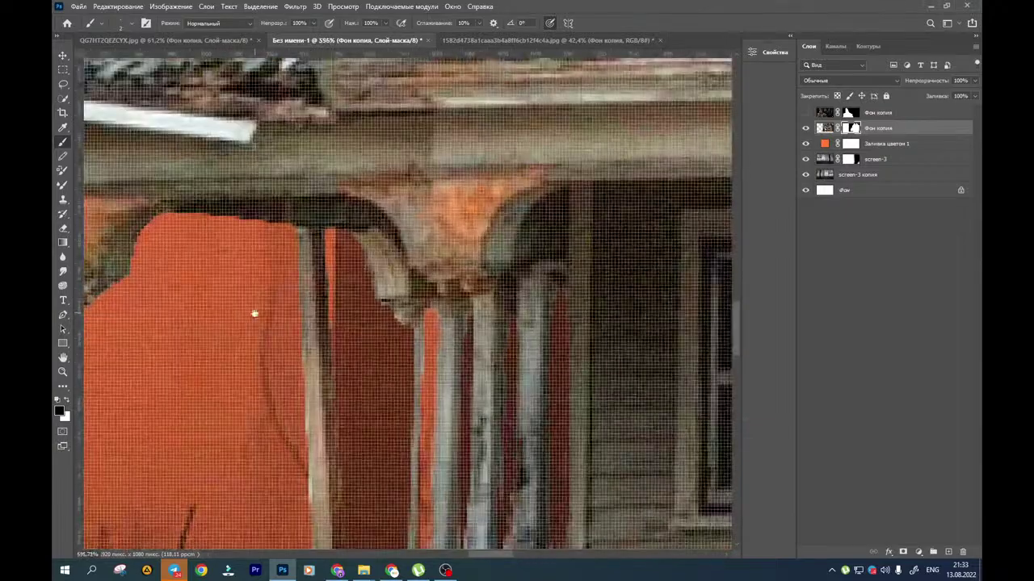
pyautogui.keyDown('alt'); pyautogui.rightClick(402, 190); pyautogui.keyUp('alt')
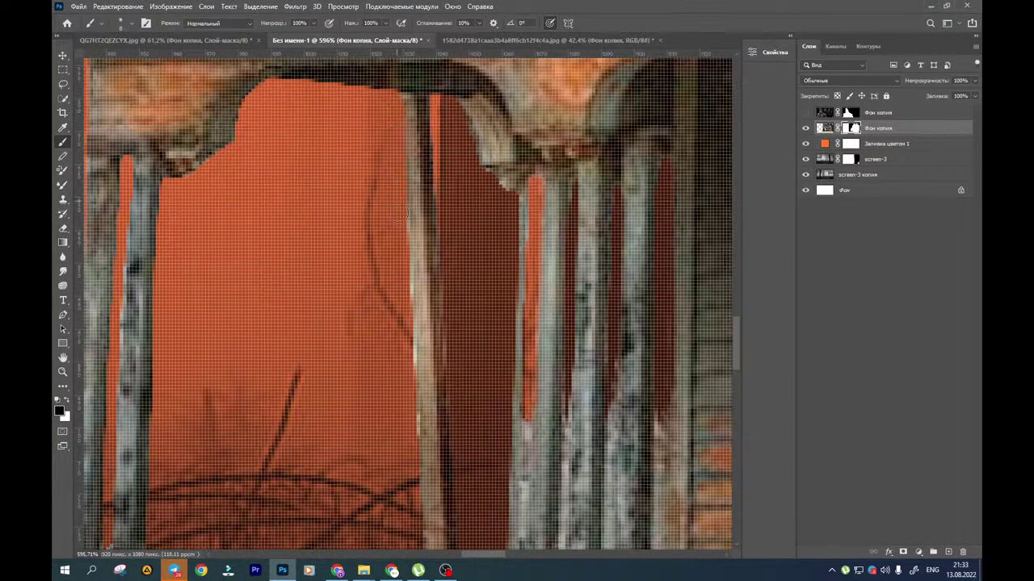
pyautogui.moveTo(397, 215)
pyautogui.mouseDown()
pyautogui.moveTo(415, 356)
pyautogui.moveTo(407, 493)
pyautogui.mouseUp()
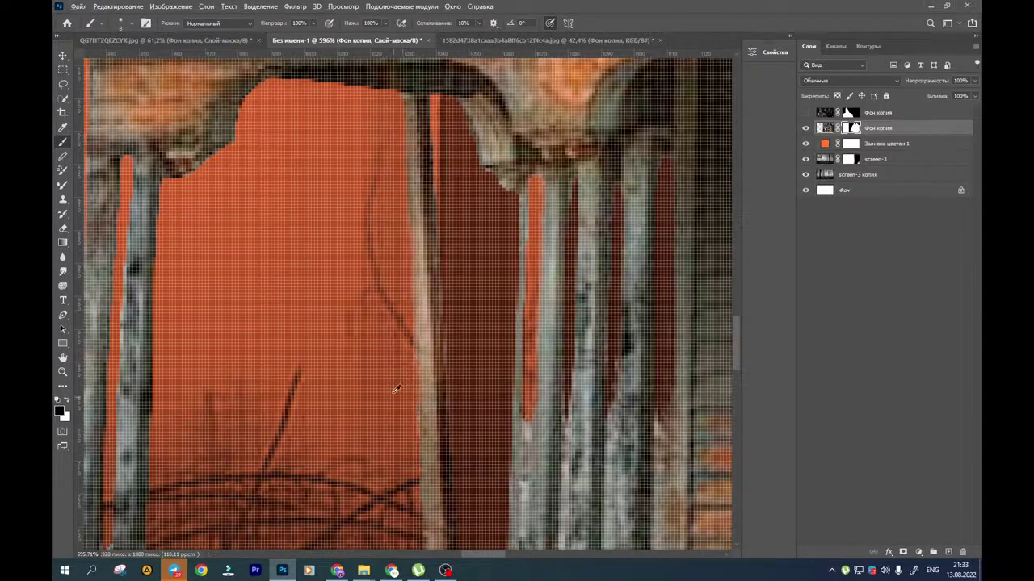
# Smooth the mask edge along the curved bracket and the underside of the porch beam between the columns
pyautogui.scroll(-2, 399, 372)
pyautogui.scroll(3, 283, 262)
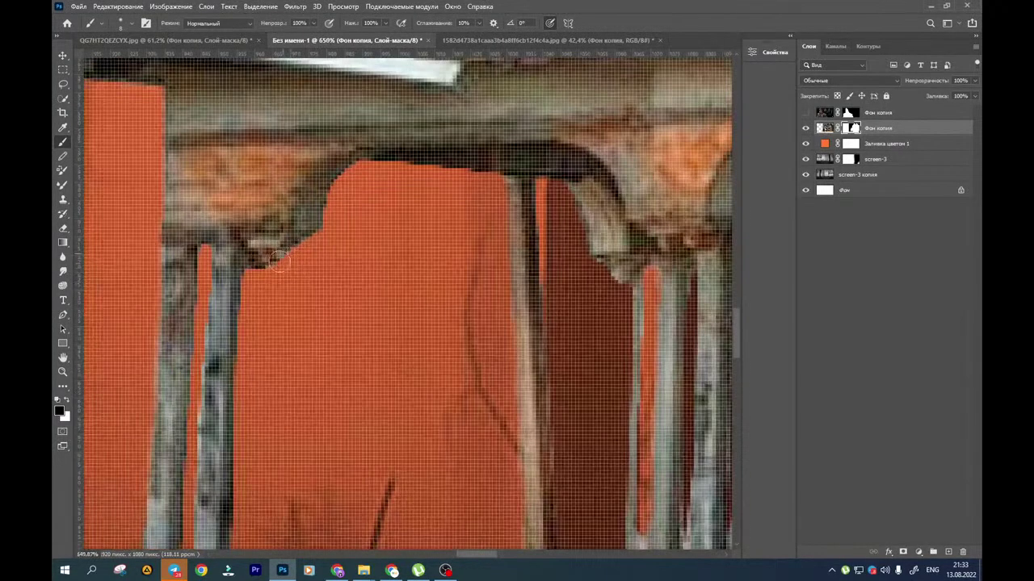
pyautogui.moveTo(282, 261)
pyautogui.mouseDown()
pyautogui.moveTo(332, 187)
pyautogui.moveTo(383, 164)
pyautogui.moveTo(482, 174)
pyautogui.mouseUp()
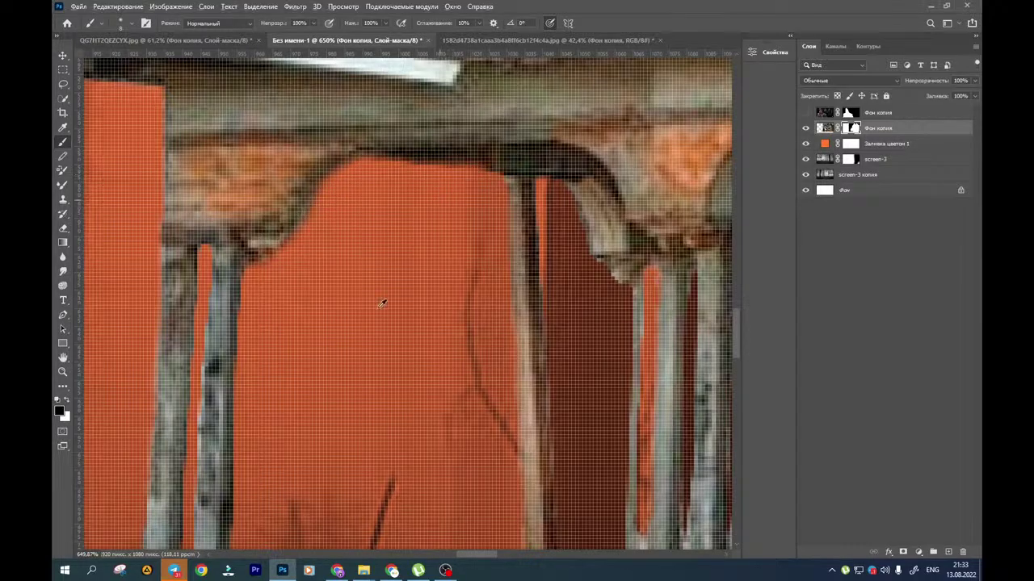
pyautogui.scroll(-8, 382, 303)
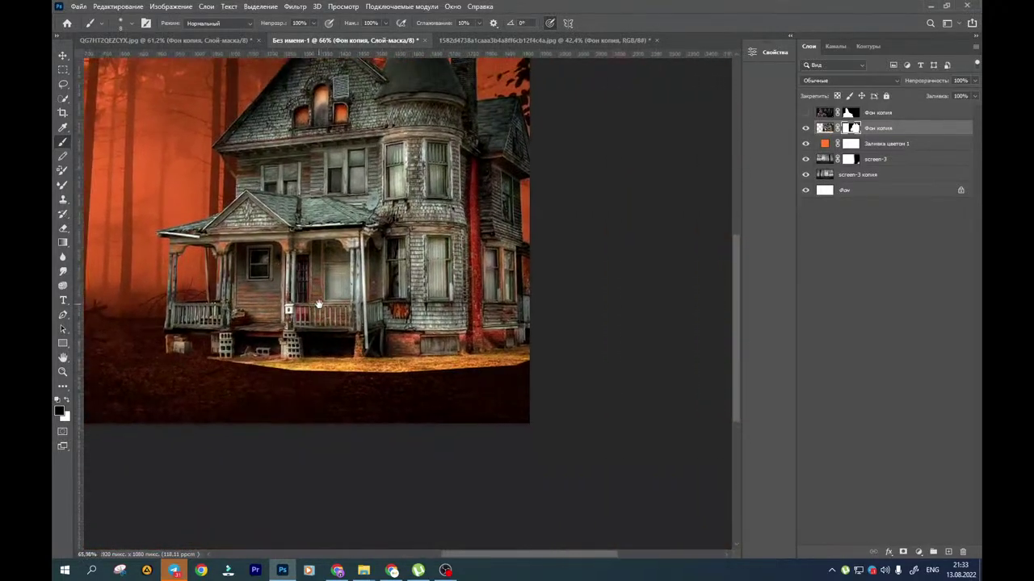
# Mask out the strip of yellow grass beneath the house's foundation with a large soft brush on the house layer's mask
pyautogui.moveTo(288, 380); pyautogui.dragTo(315, 388)
pyautogui.moveTo(246, 378)
pyautogui.mouseDown()
pyautogui.moveTo(483, 383)
pyautogui.moveTo(401, 382)
pyautogui.moveTo(541, 367)
pyautogui.moveTo(443, 379)
pyautogui.moveTo(459, 374)
pyautogui.moveTo(204, 373)
pyautogui.moveTo(551, 371)
pyautogui.mouseUp()
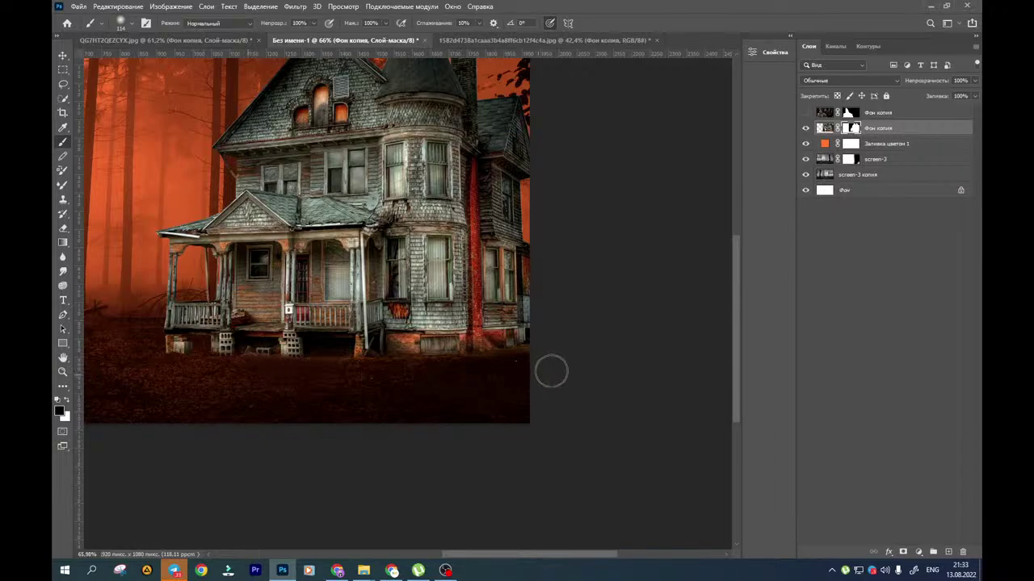
pyautogui.moveTo(380, 353); pyautogui.dragTo(498, 450)
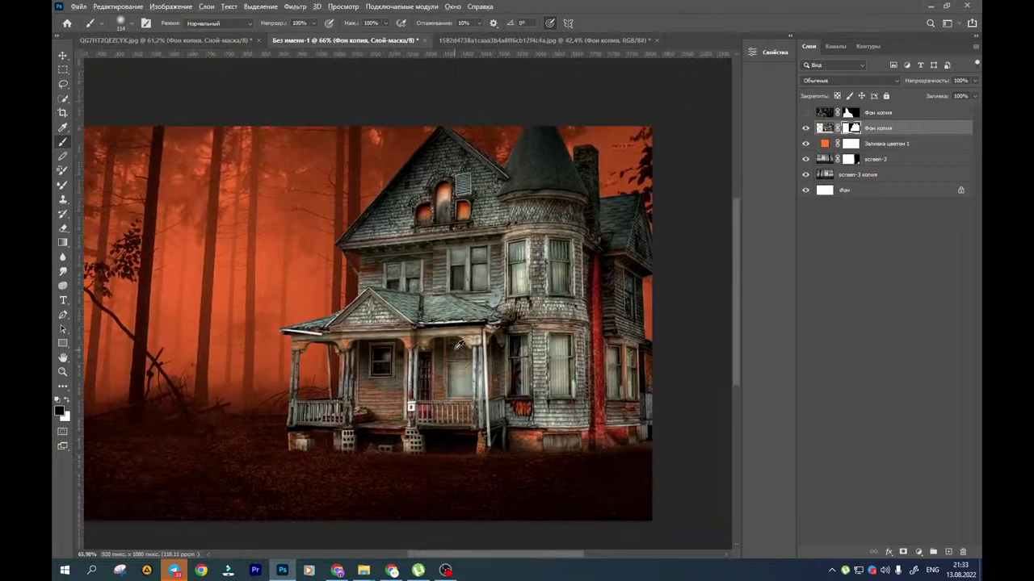
# Find the forest layer carrying the small lettering beside the chimney, and remove the lettering from "screen-3 копия" with a lassoed Content-Aware fill
pyautogui.scroll(-1, 457, 344)
pyautogui.scroll(5, 542, 218)
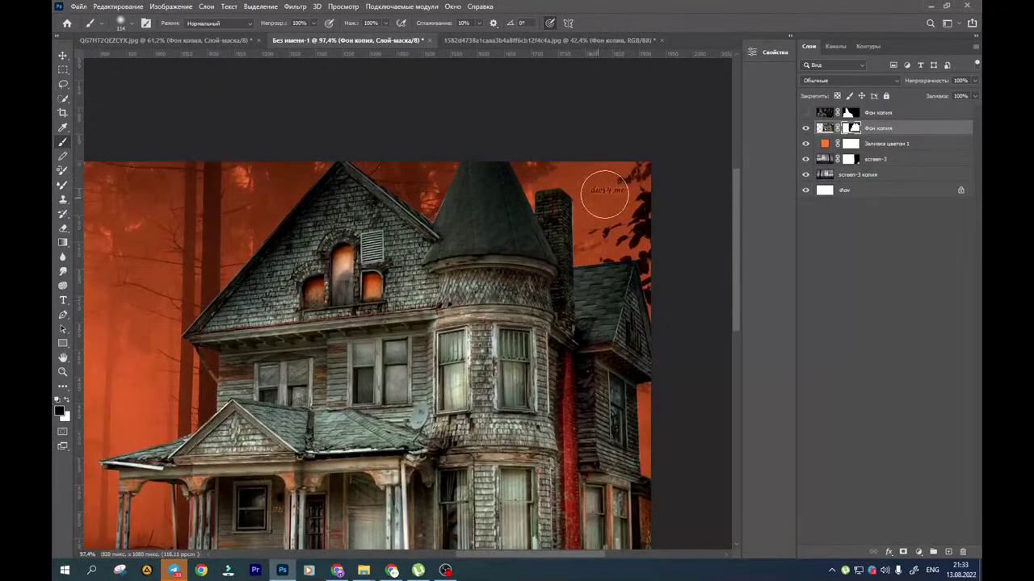
pyautogui.click(822, 160)
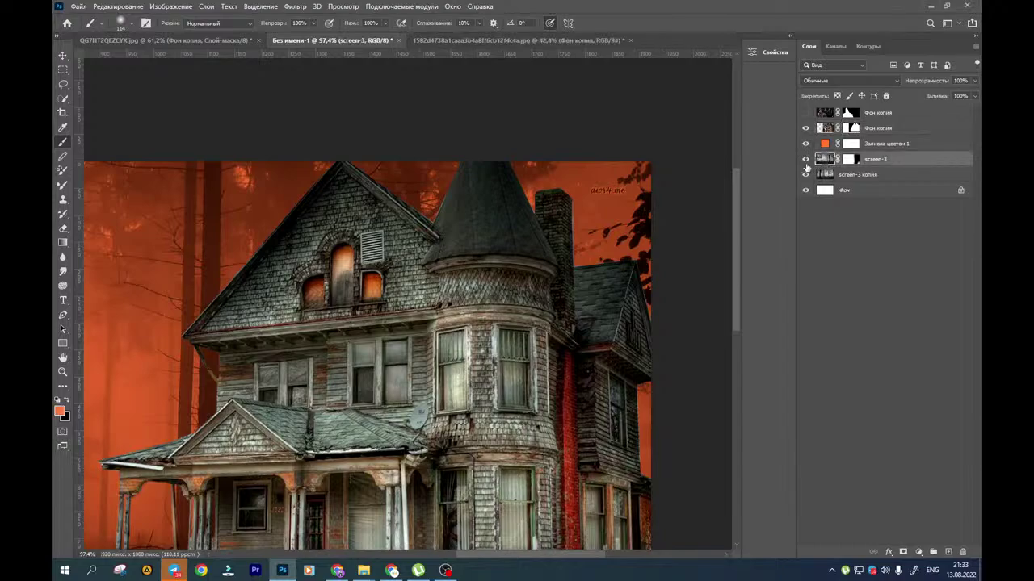
pyautogui.click(805, 159)
pyautogui.click(805, 159)
pyautogui.click(806, 174)
pyautogui.click(805, 175)
pyautogui.click(822, 174)
pyautogui.click(63, 85)
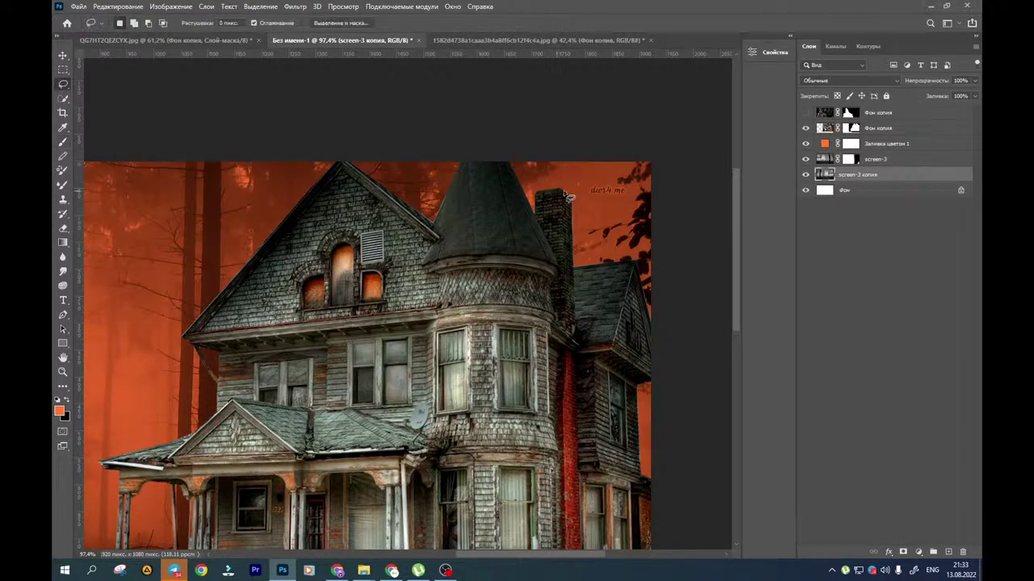
pyautogui.moveTo(620, 204)
pyautogui.mouseDown()
pyautogui.moveTo(638, 189)
pyautogui.moveTo(612, 161)
pyautogui.mouseUp()
pyautogui.hotkey('shift', 'BackSpace')
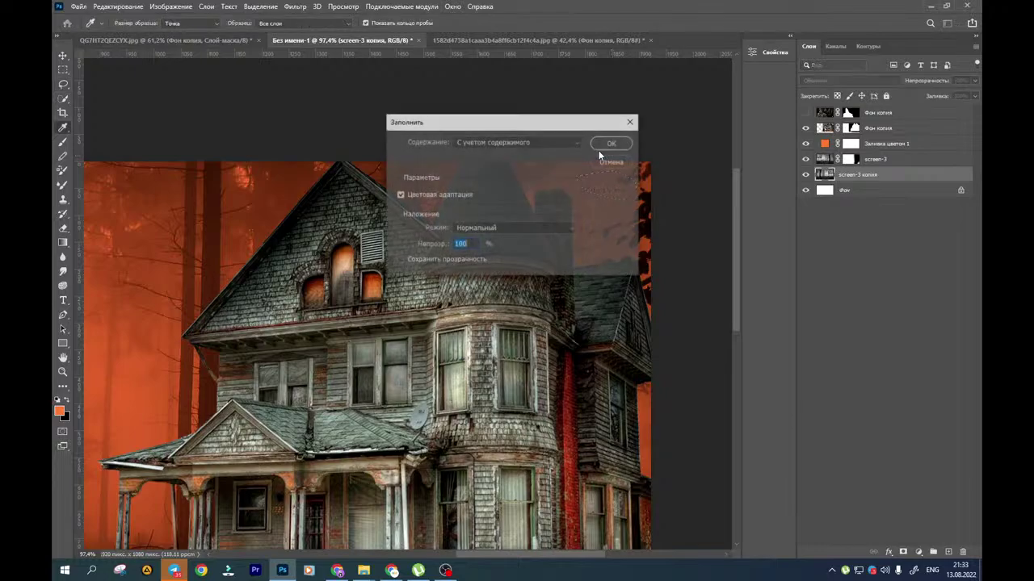
pyautogui.click(610, 143)
pyautogui.hotkey('ctrl', 'd')
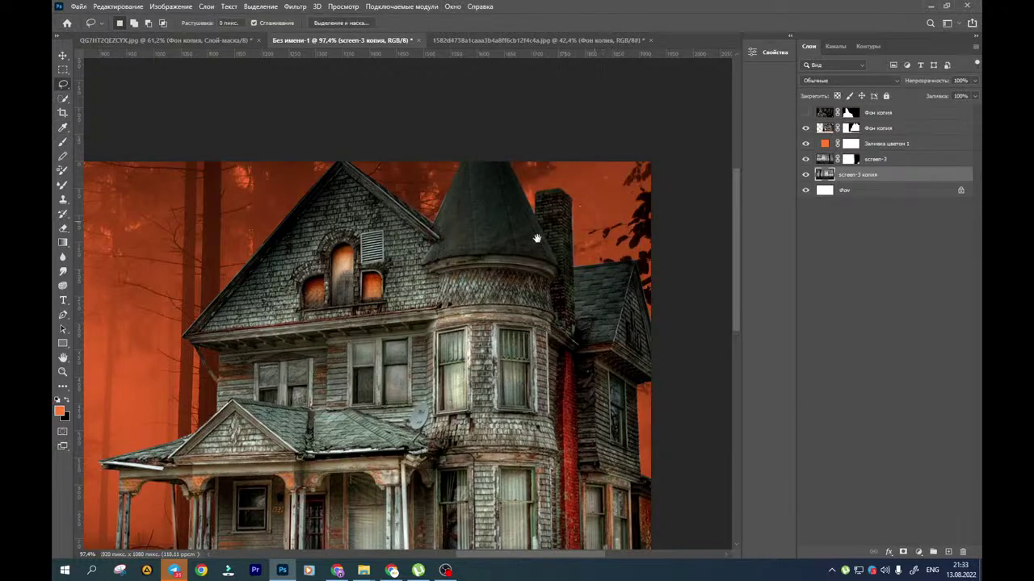
# Show the hidden character layer at the top of the stack and view the whole composite
pyautogui.hotkey('ctrl', '-')
pyautogui.hotkey('ctrl', '-')
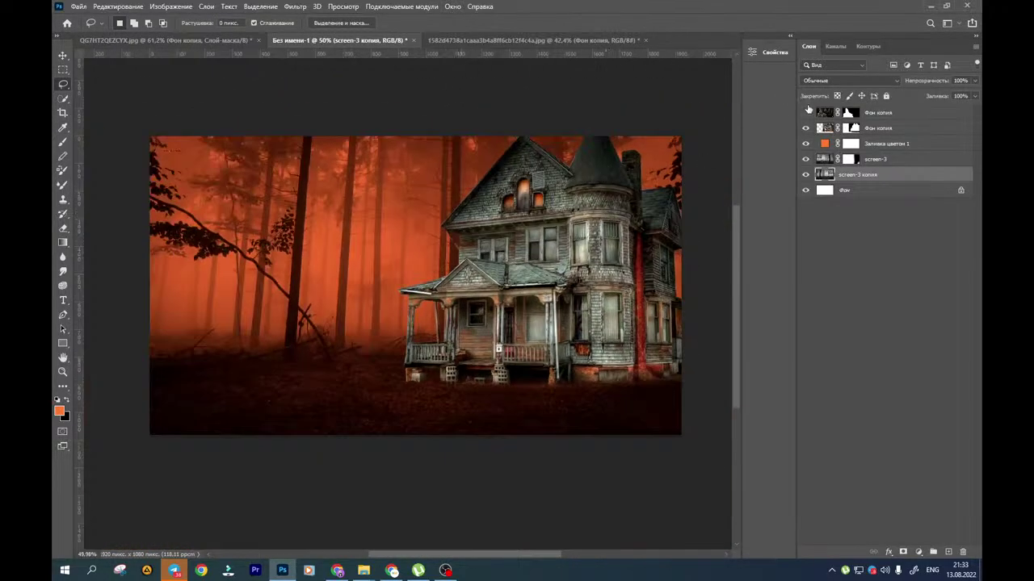
pyautogui.click(805, 112)
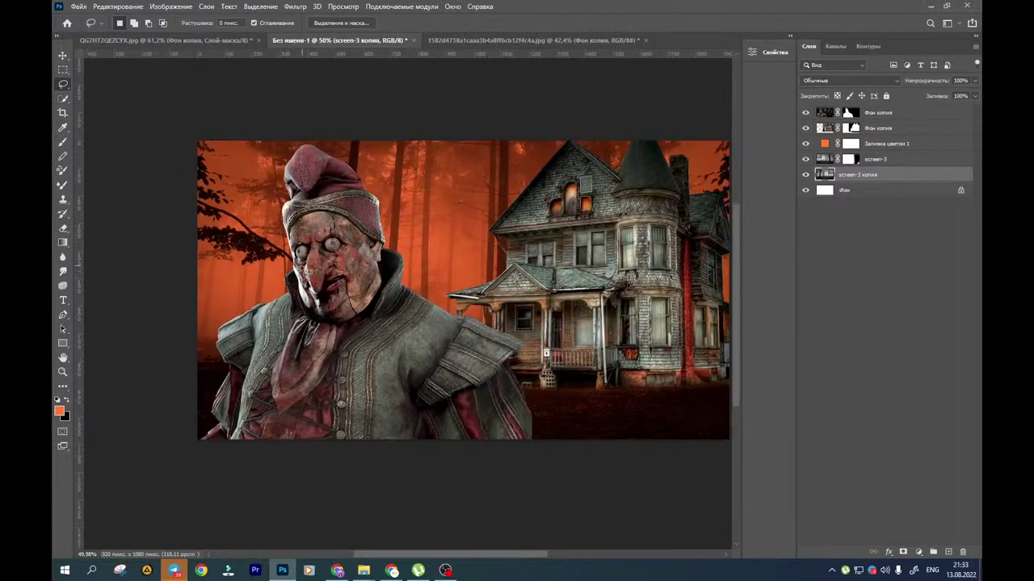
pyautogui.press('v')
pyautogui.hscroll(3, 516, 274)
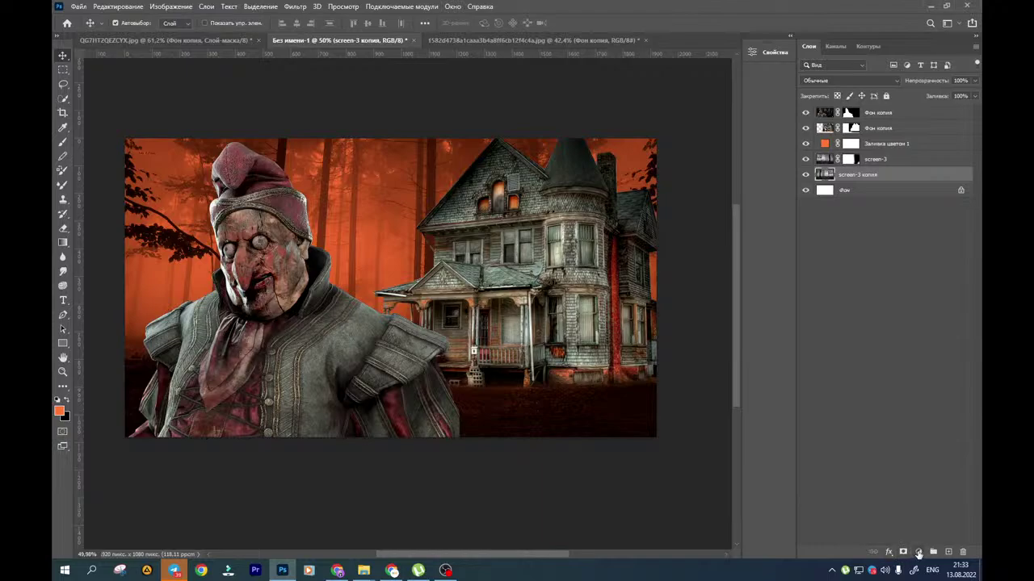
# Add a Selective Color adjustment above the house layer and clip it to the house
pyautogui.click(917, 127)
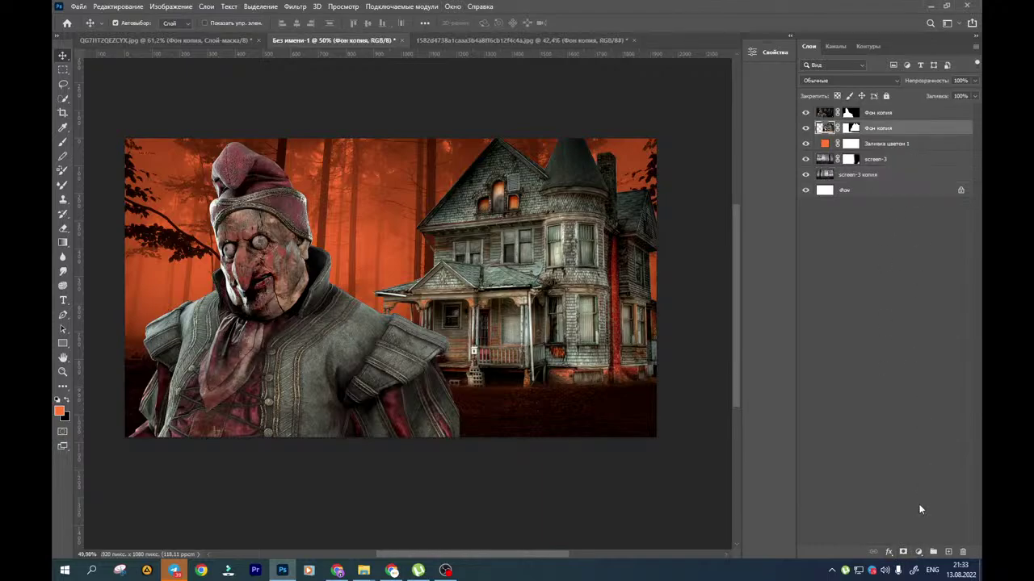
pyautogui.click(918, 552)
pyautogui.click(914, 553)
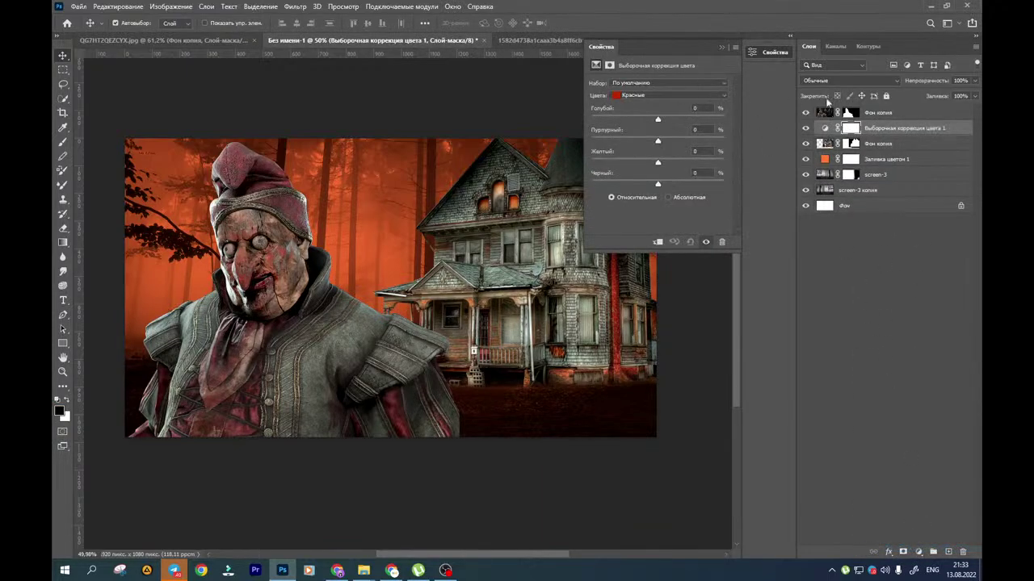
pyautogui.keyDown('alt'); pyautogui.click(831, 135); pyautogui.keyUp('alt')
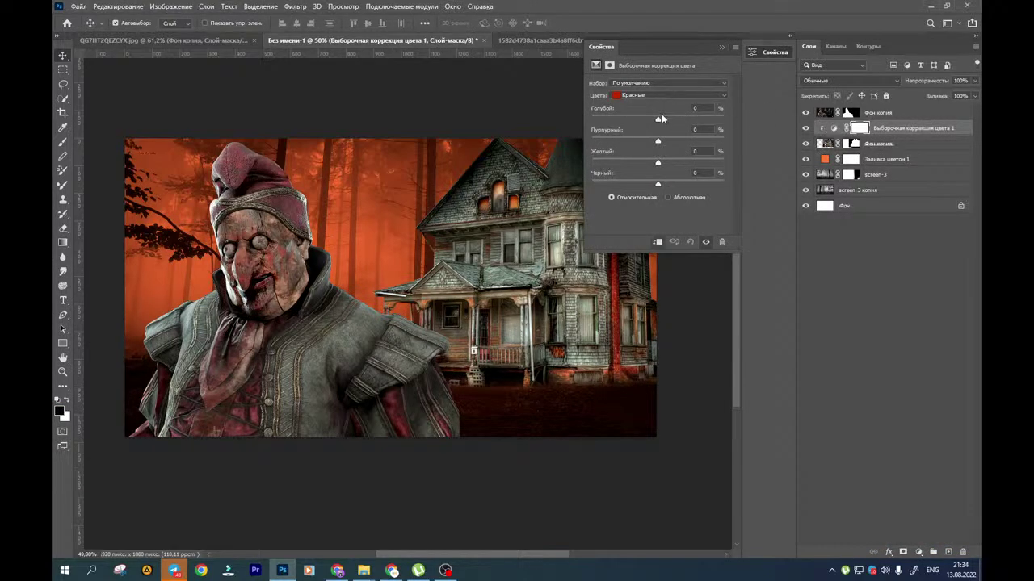
# Set the Selective Color Reds to Cyan +45, Magenta +18 and Black +96 with Yellow slightly reduced, and adjust a second colour range
pyautogui.moveTo(662, 115); pyautogui.dragTo(699, 186)
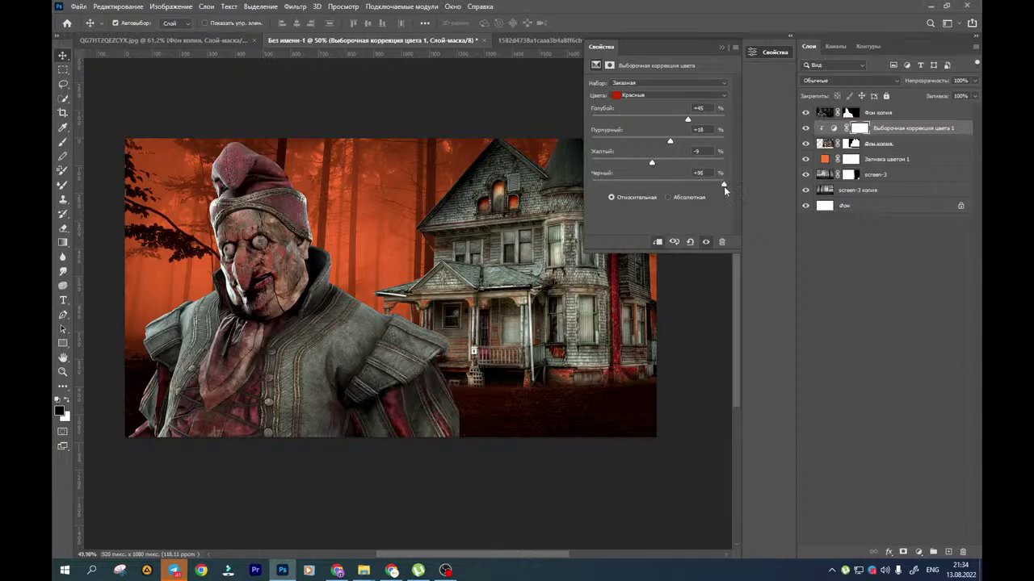
pyautogui.click(662, 94)
pyautogui.click(638, 108)
pyautogui.moveTo(683, 127); pyautogui.dragTo(684, 127)
# Add a Brightness/Contrast adjustment clipped to the house, with Brightness -61 and Contrast 40
pyautogui.click(918, 552)
pyautogui.click(860, 392)
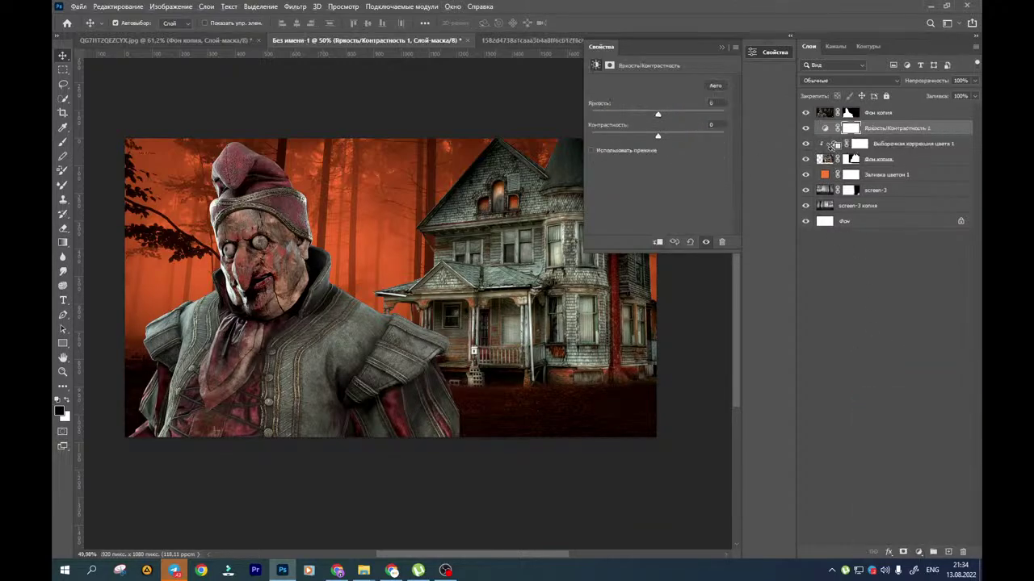
pyautogui.keyDown('alt'); pyautogui.click(829, 138); pyautogui.keyUp('alt')
pyautogui.moveTo(658, 113); pyautogui.dragTo(685, 139)
pyautogui.moveTo(508, 210); pyautogui.dragTo(478, 216)
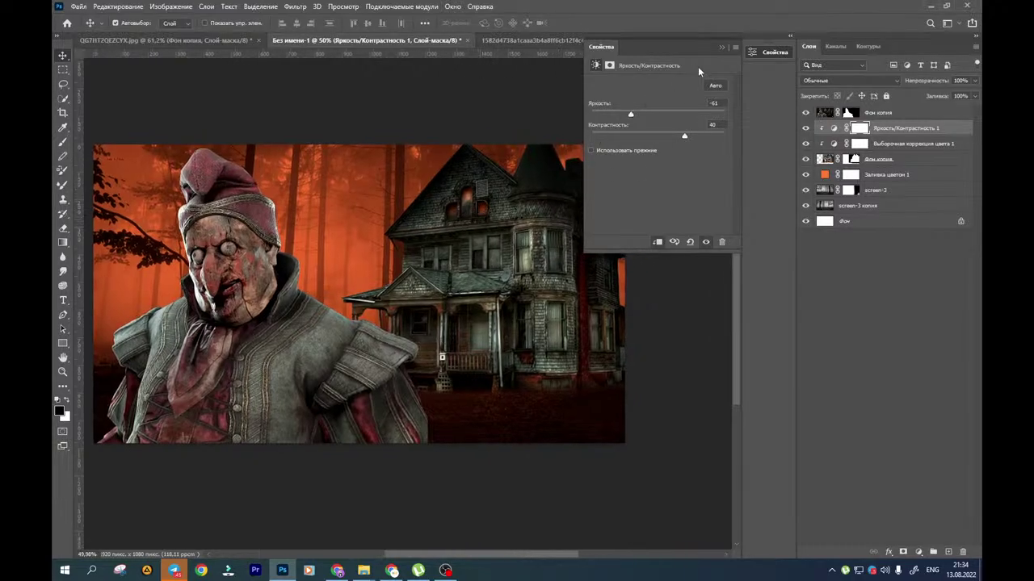
pyautogui.click(720, 49)
# Try shifting the character layer slightly toward the canvas's left edge
pyautogui.scroll(-2, 440, 358)
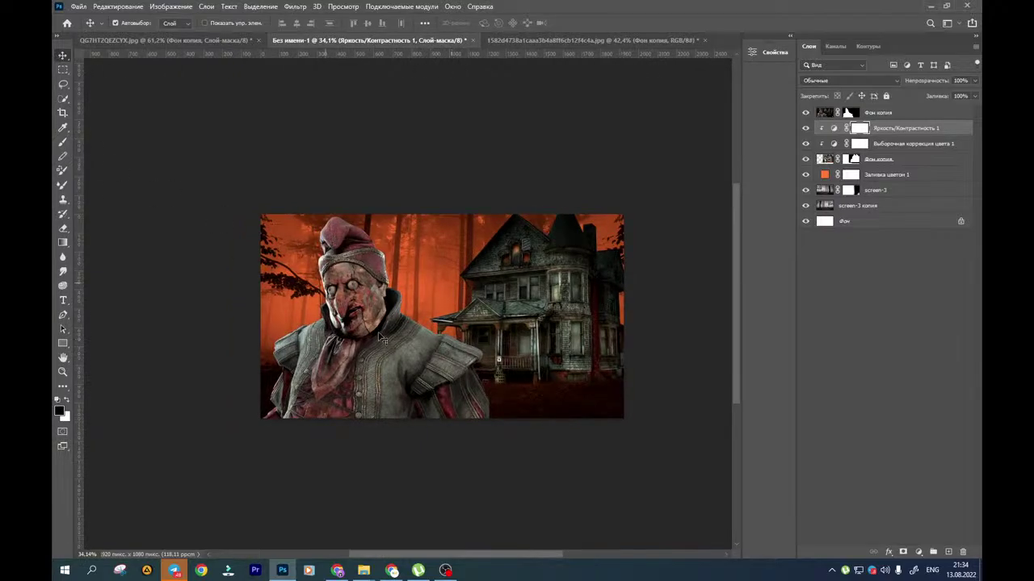
pyautogui.moveTo(379, 339); pyautogui.dragTo(361, 355)
pyautogui.moveTo(373, 355); pyautogui.dragTo(386, 358)
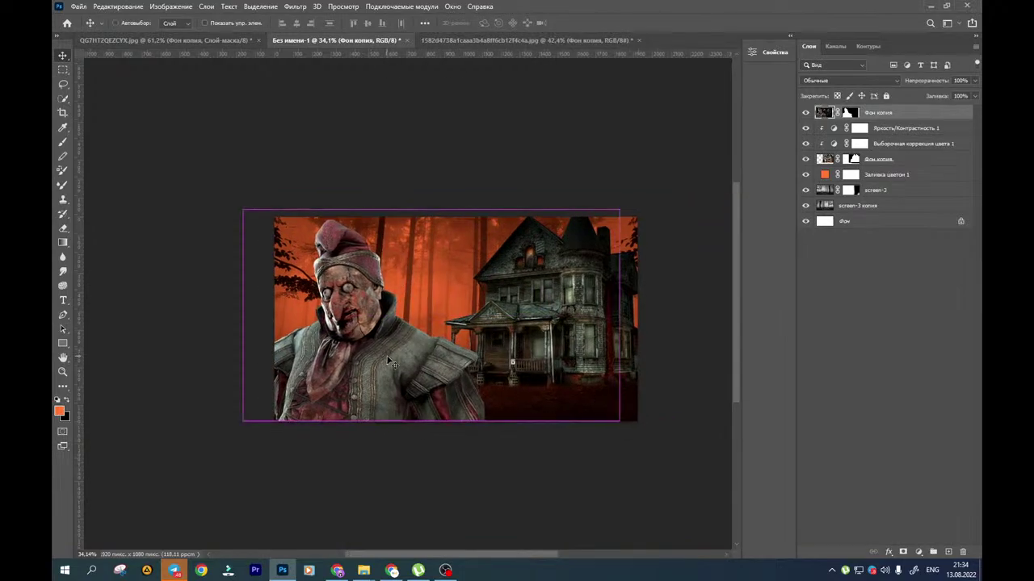
# Apply a Field Blur of 2 px to the house layer
pyautogui.hscroll(2, 403, 355)
pyautogui.scroll(3, 447, 334)
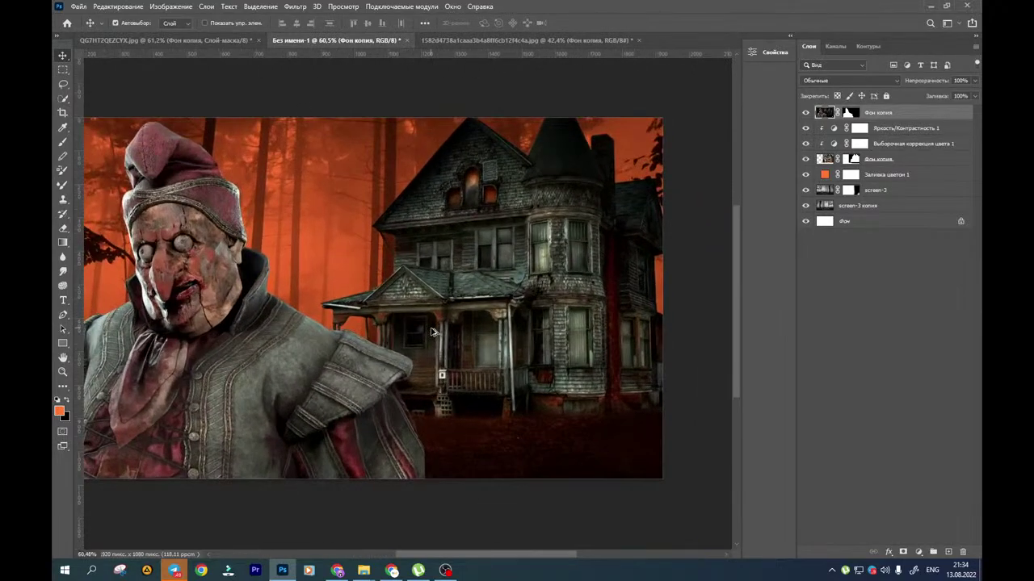
pyautogui.click(826, 164)
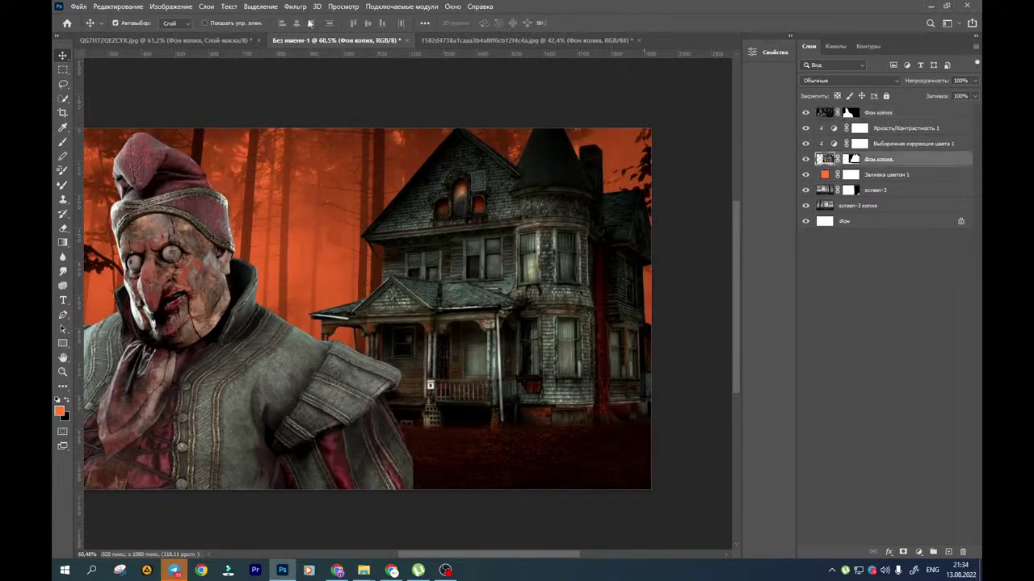
pyautogui.click(295, 6)
pyautogui.moveTo(314, 162)
pyautogui.click(469, 159)
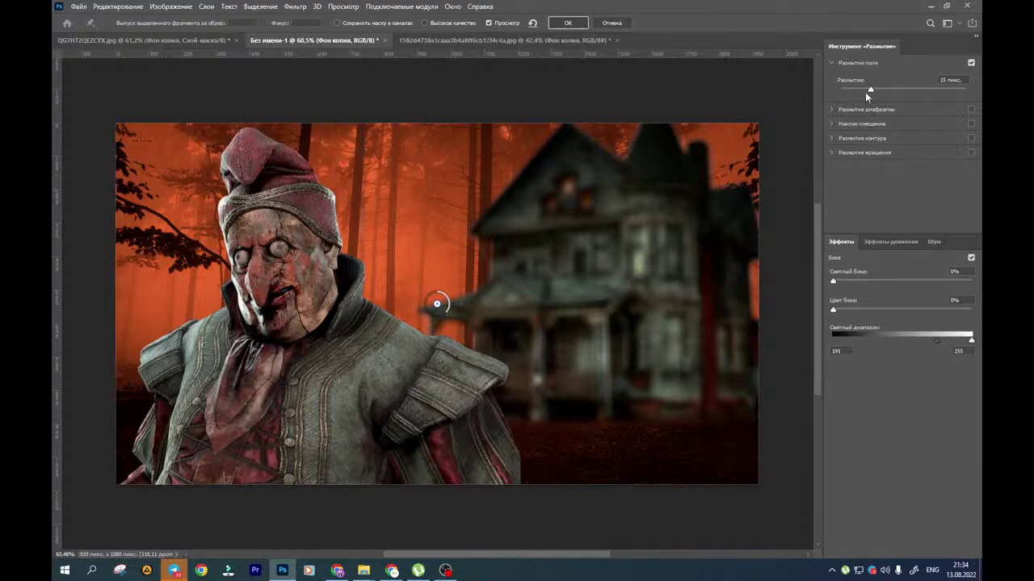
pyautogui.moveTo(865, 92); pyautogui.dragTo(847, 93)
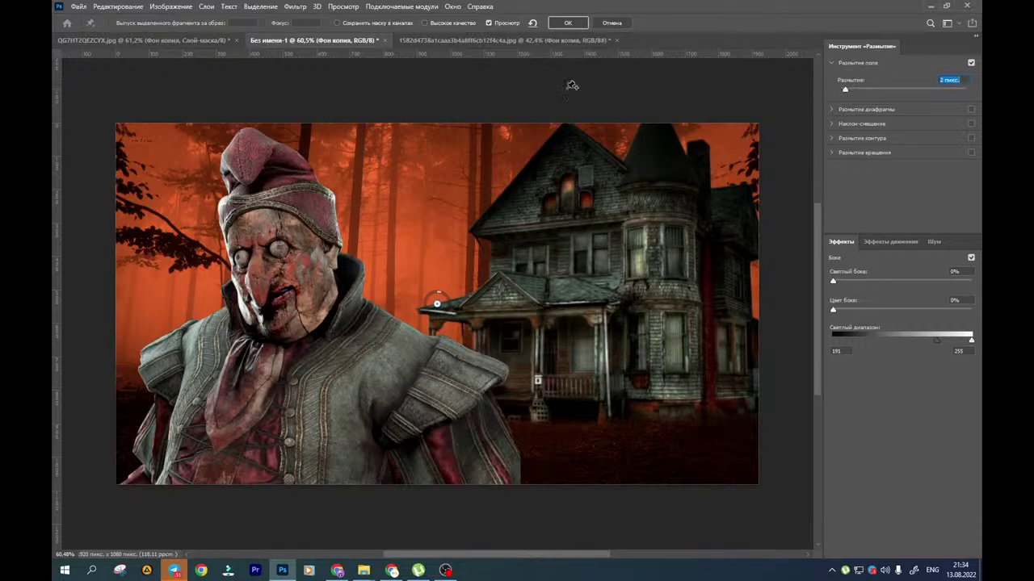
pyautogui.click(563, 26)
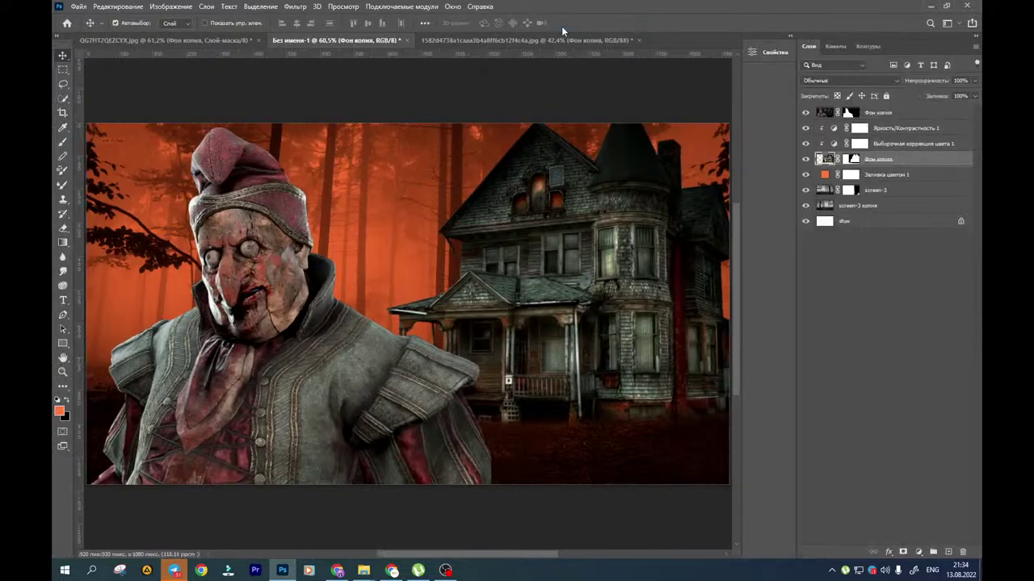
# Make the house layer's mask active for the Brush, and hide and reshow the house to compare it with the forest
pyautogui.click(852, 162)
pyautogui.click(63, 142)
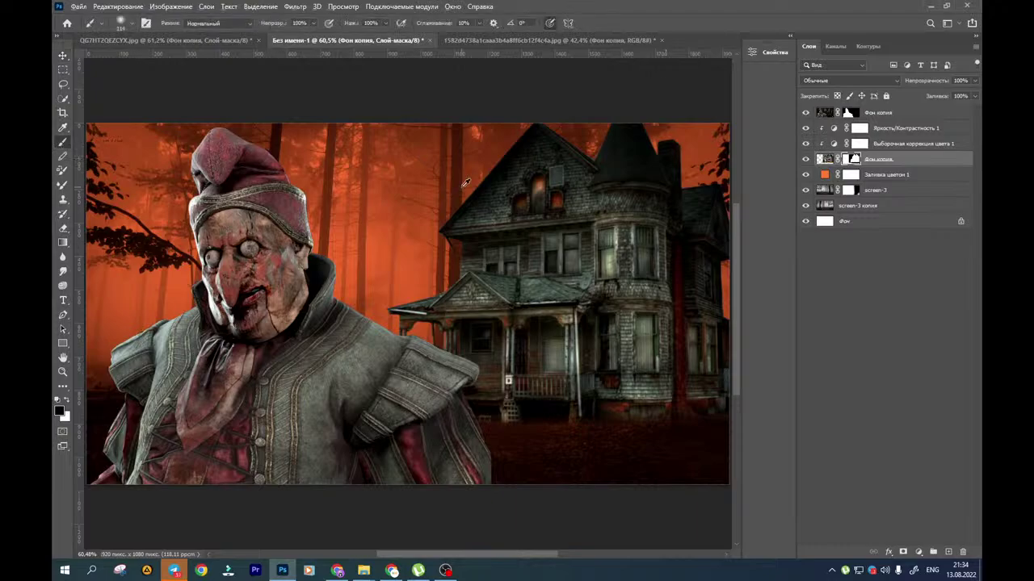
pyautogui.click(804, 160)
pyautogui.click(804, 160)
pyautogui.moveTo(365, 403); pyautogui.dragTo(399, 436)
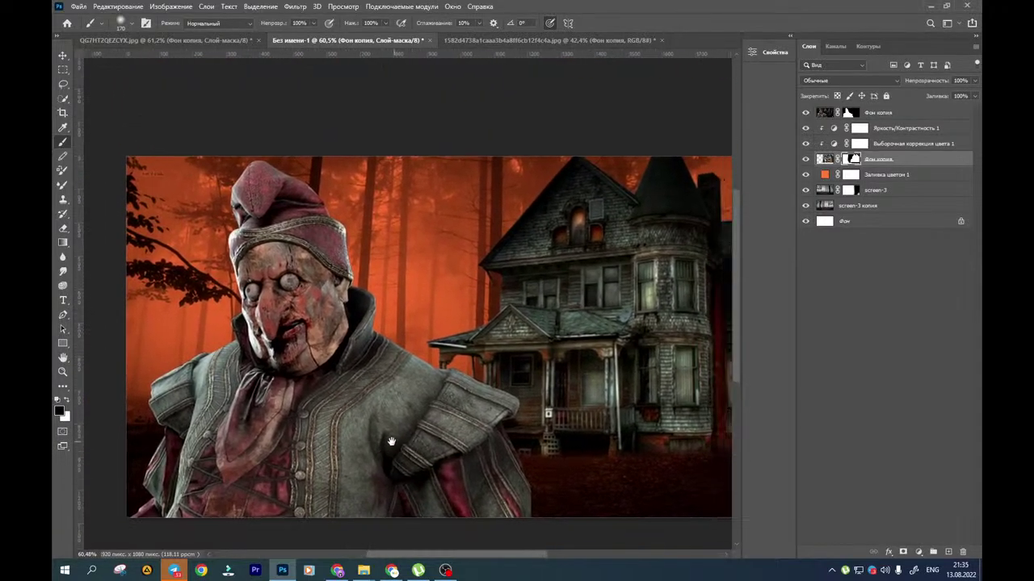
# Add an empty layer above the character layer and resize the brush over the attic windows
pyautogui.click(869, 116)
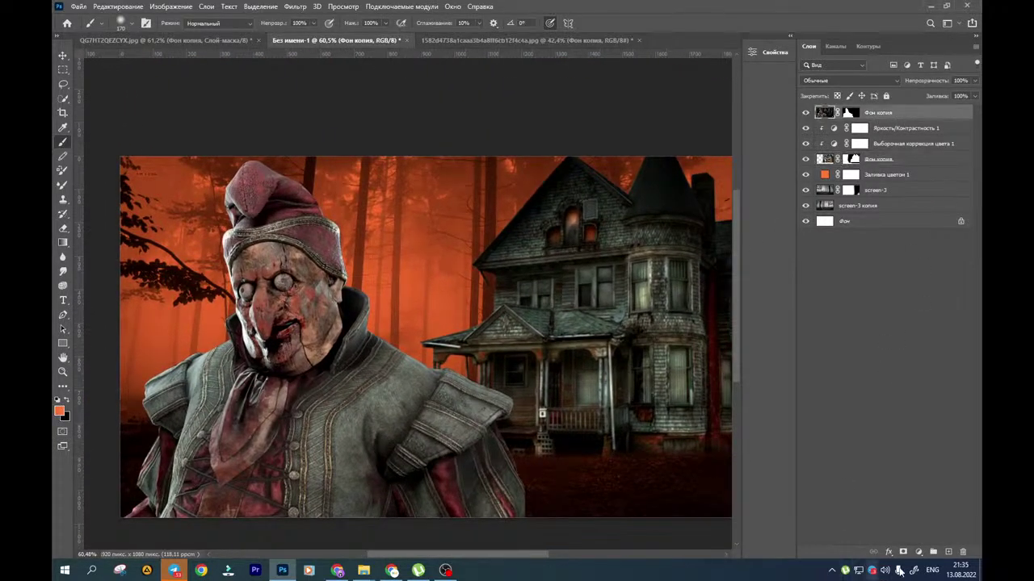
pyautogui.click(948, 552)
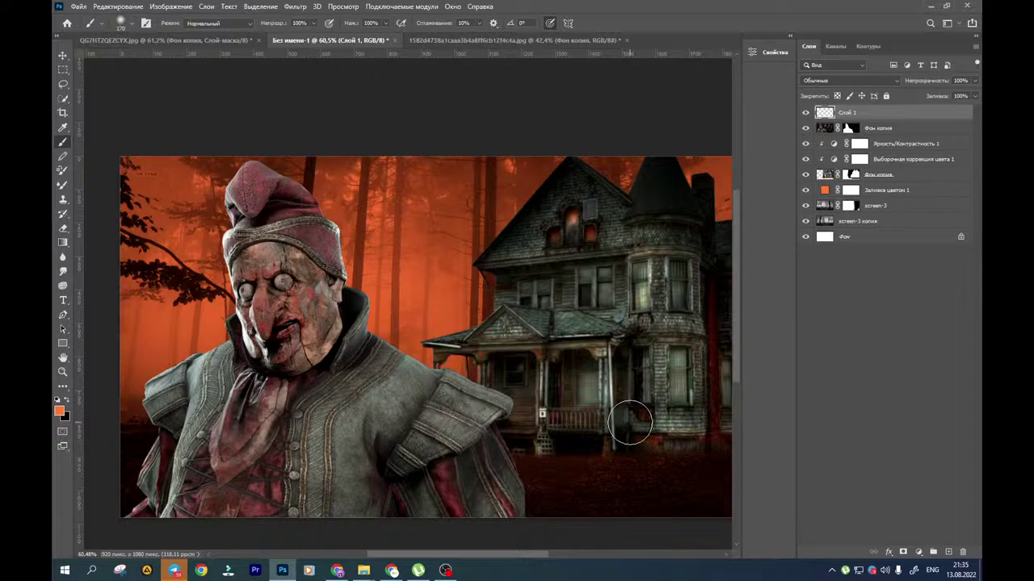
pyautogui.moveTo(651, 277); pyautogui.dragTo(590, 318)
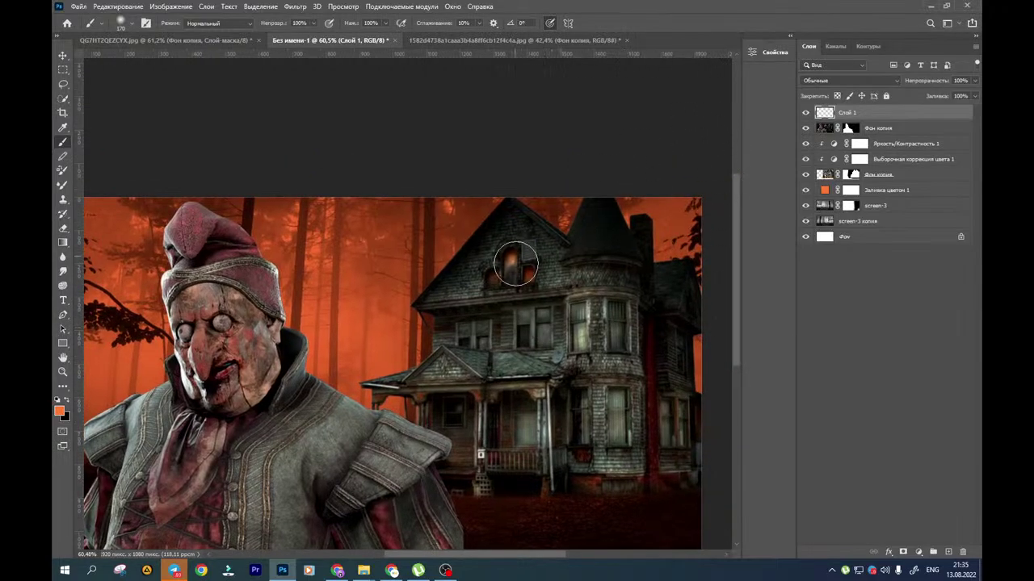
pyautogui.moveTo(506, 255); pyautogui.dragTo(528, 255)
# Sample the forest's orange and change the foreground colour to the saturated yellow-orange ffa800
pyautogui.keyDown('alt'); pyautogui.click(381, 294); pyautogui.keyUp('alt')
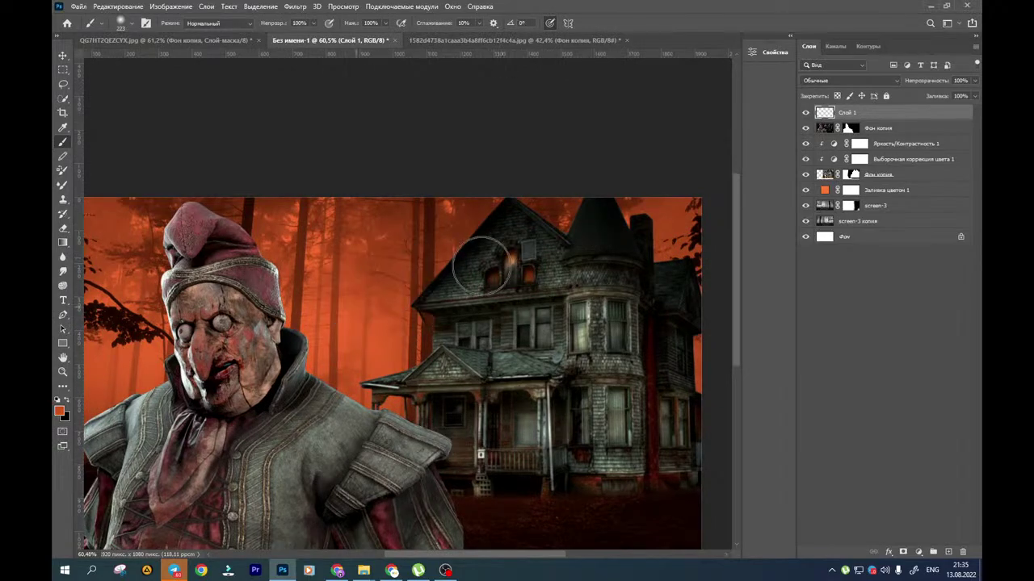
pyautogui.click(58, 411)
pyautogui.moveTo(751, 189); pyautogui.dragTo(772, 110)
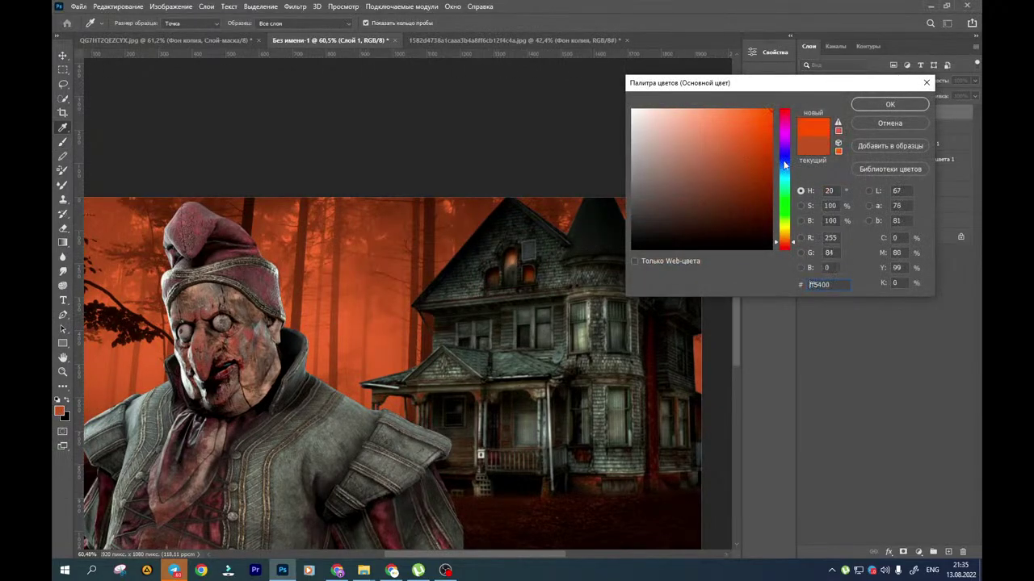
pyautogui.moveTo(783, 239); pyautogui.dragTo(783, 234)
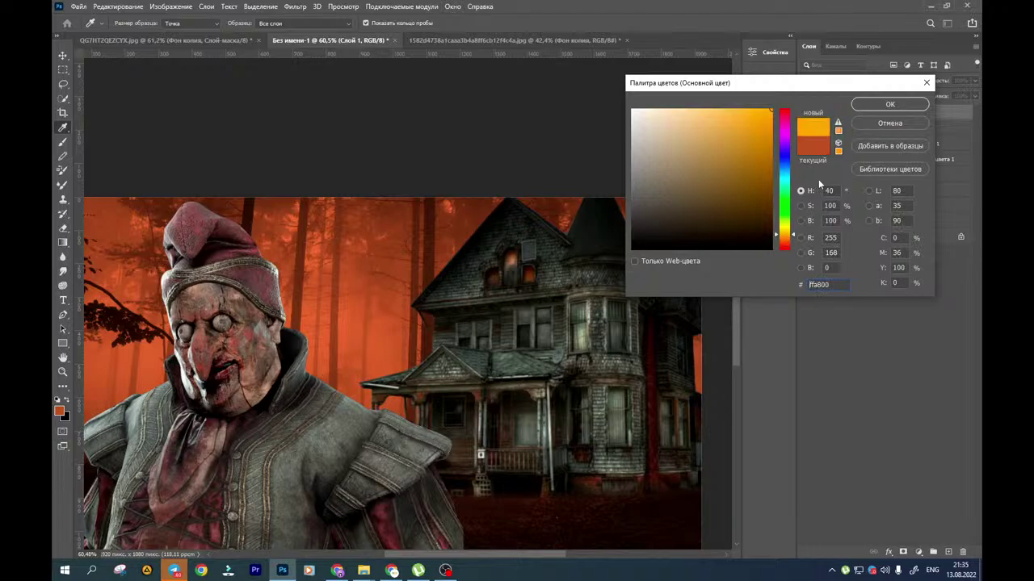
pyautogui.click(889, 104)
# Reduce the brush to 127 px and paint soft yellow-orange glow over the three attic windows on the new layer
pyautogui.moveTo(516, 266); pyautogui.dragTo(484, 266)
pyautogui.click(508, 262)
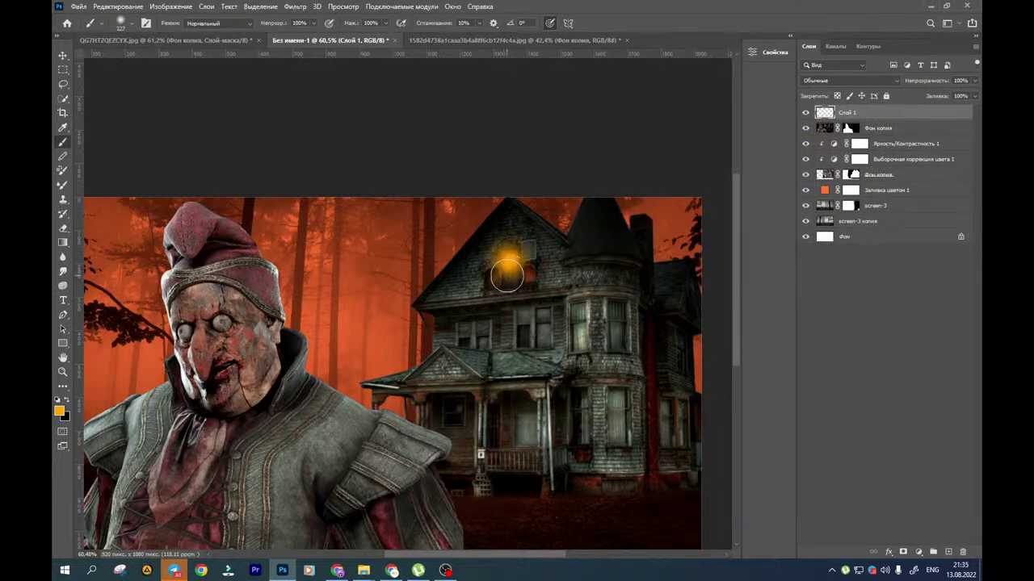
pyautogui.click(505, 276)
pyautogui.click(525, 276)
pyautogui.click(492, 279)
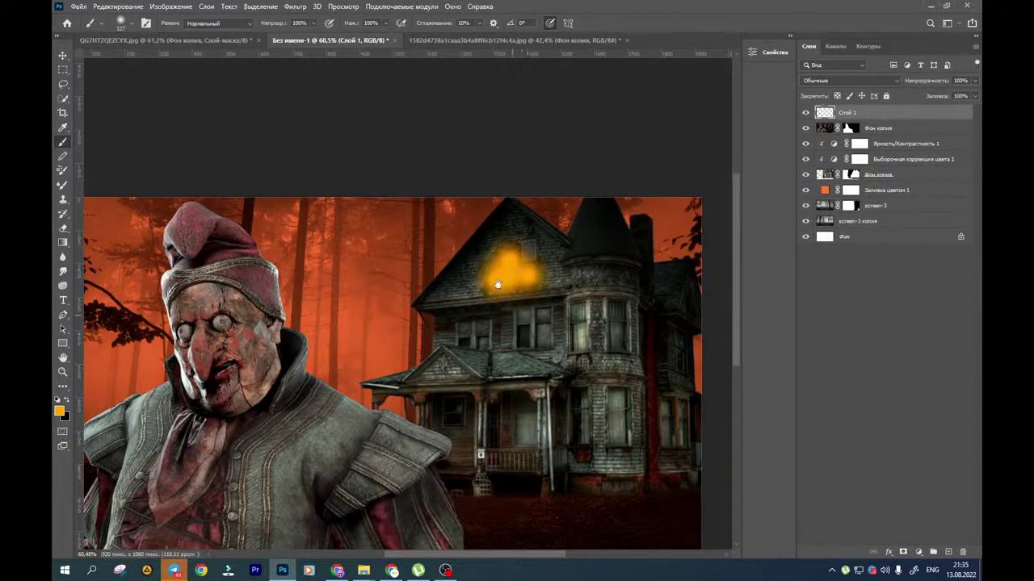
# Set the window glow layer's blend mode to Linear Dodge (Add) and its opacity to 32%
pyautogui.moveTo(512, 316); pyautogui.dragTo(442, 261)
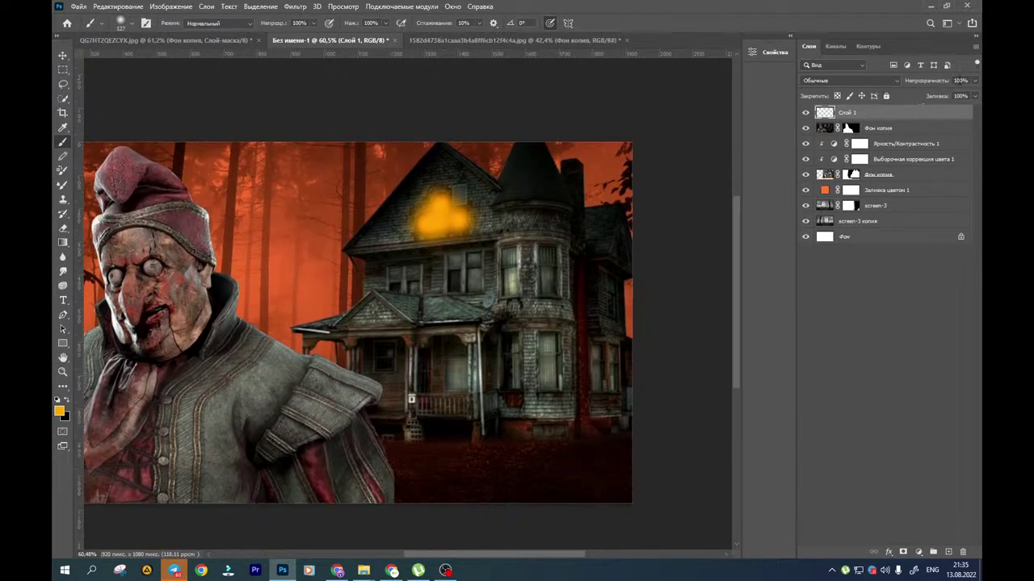
pyautogui.click(861, 80)
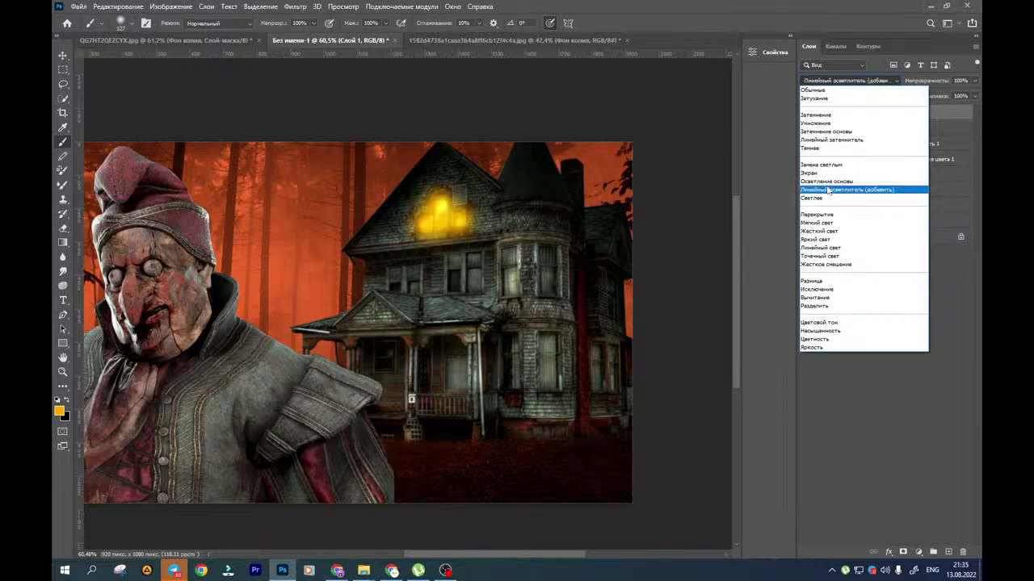
pyautogui.click(828, 190)
pyautogui.click(974, 81)
pyautogui.moveTo(962, 94); pyautogui.dragTo(939, 95)
pyautogui.moveTo(478, 248); pyautogui.dragTo(571, 228)
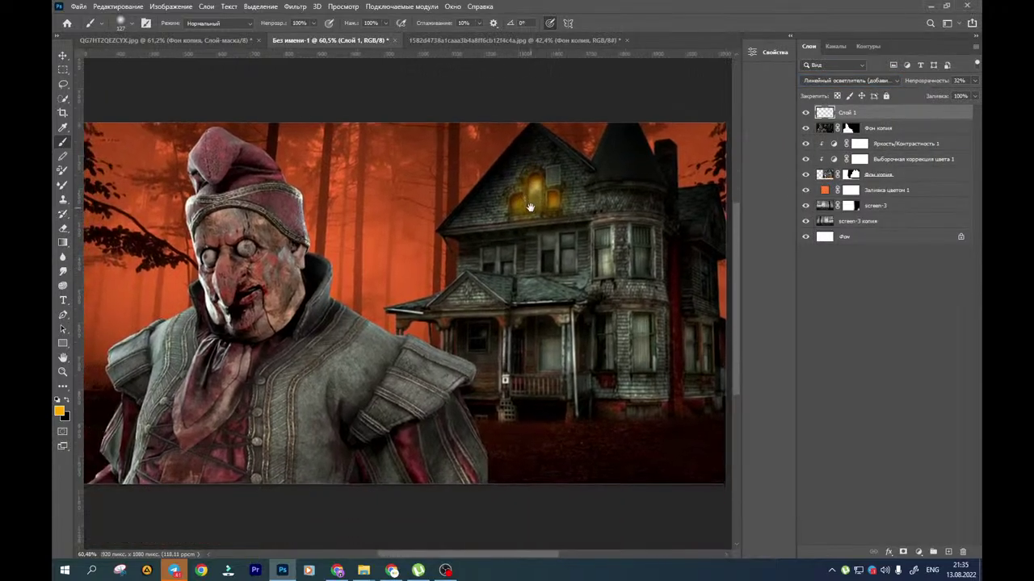
pyautogui.scroll(-2, 440, 257)
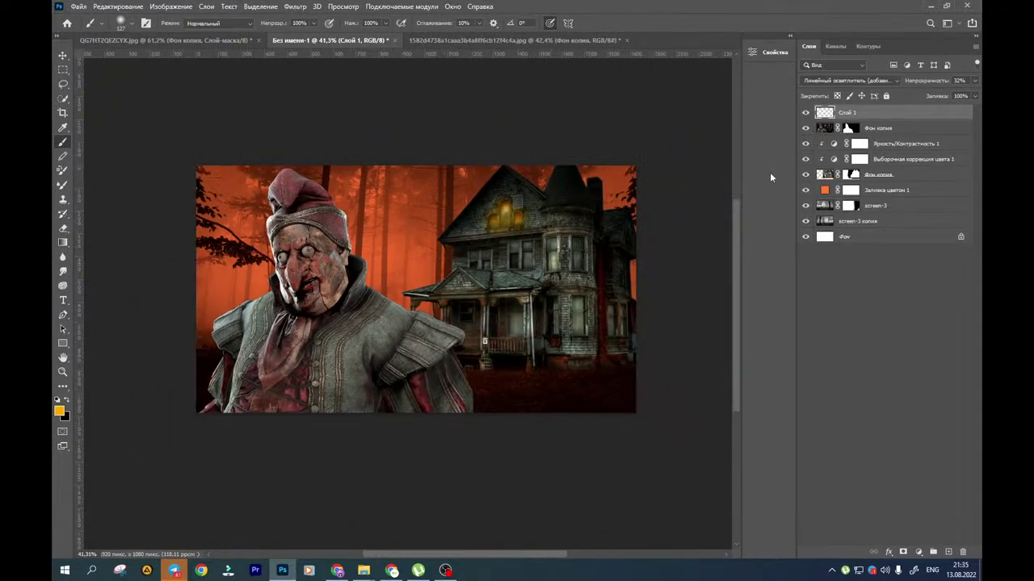
# Recolour the forest's solid colour fill from orange to blue
pyautogui.doubleClick(826, 191)
pyautogui.moveTo(788, 158); pyautogui.dragTo(789, 170)
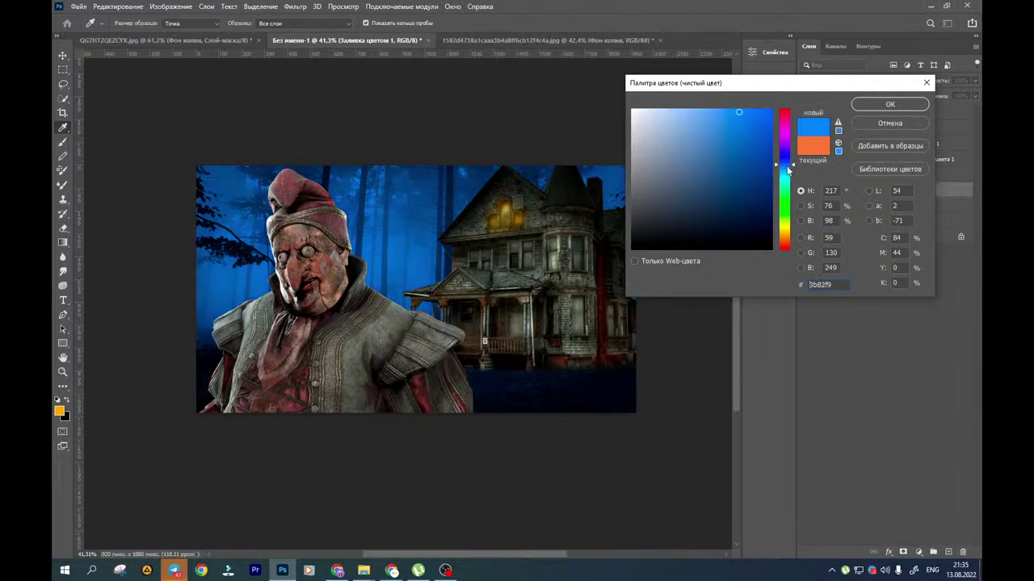
pyautogui.click(869, 105)
# Retune the Yellows in the house's Selective Color adjustment, setting cyan to +28% and shifting the yellow amount
pyautogui.click(865, 159)
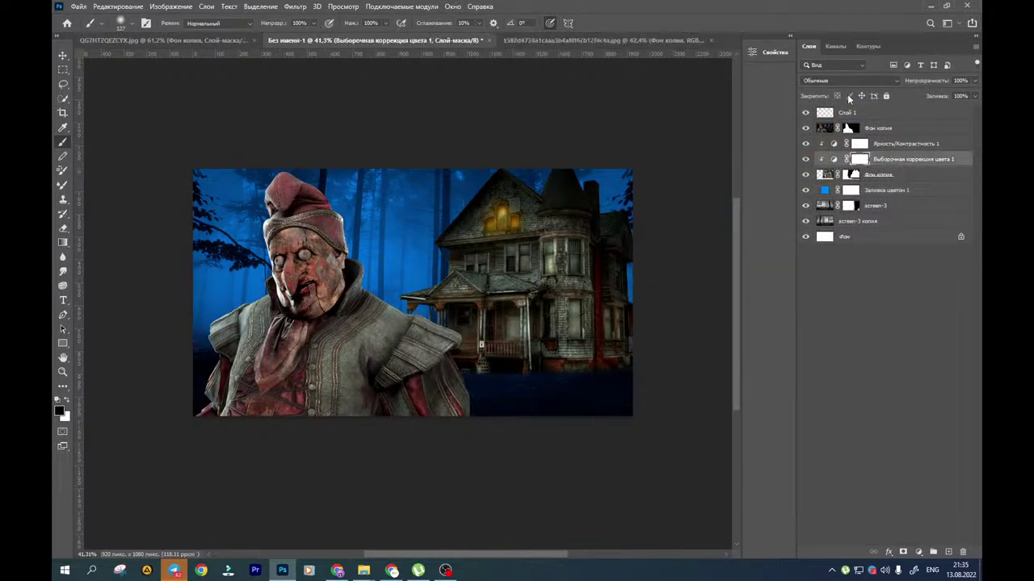
pyautogui.click(852, 80)
pyautogui.click(848, 85)
pyautogui.doubleClick(833, 159)
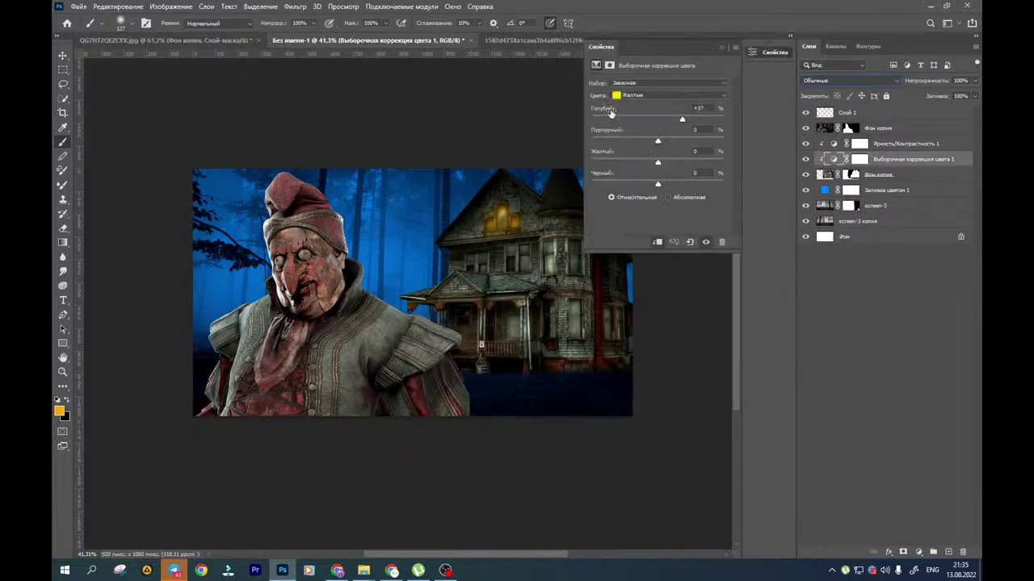
pyautogui.click(650, 97)
pyautogui.click(651, 113)
pyautogui.moveTo(665, 122); pyautogui.dragTo(642, 130)
pyautogui.moveTo(679, 127); pyautogui.dragTo(659, 168)
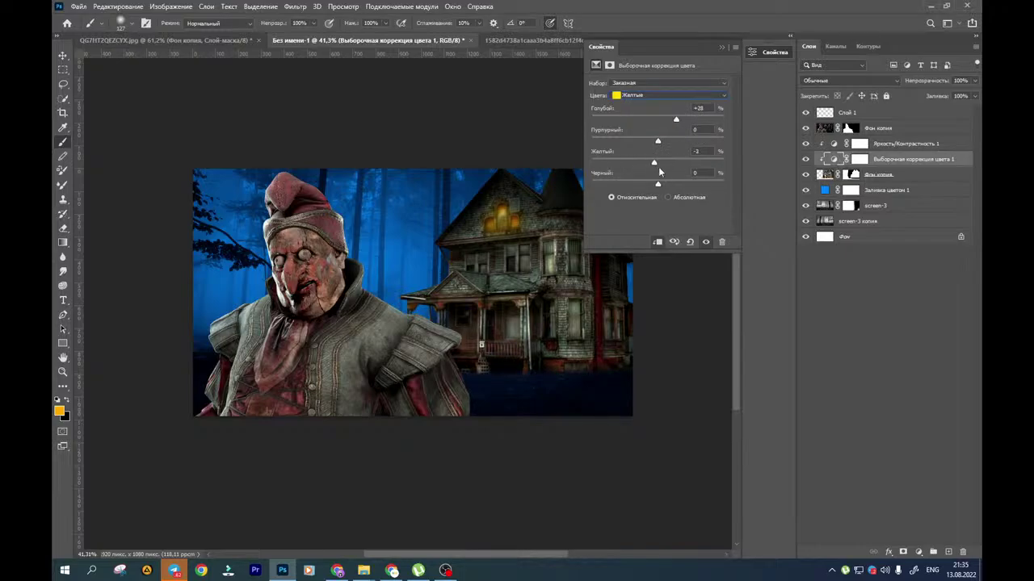
# Adjust the Blues and Neutrals in the house's Selective Color so the house takes on the forest's cold blue tone
pyautogui.click(667, 95)
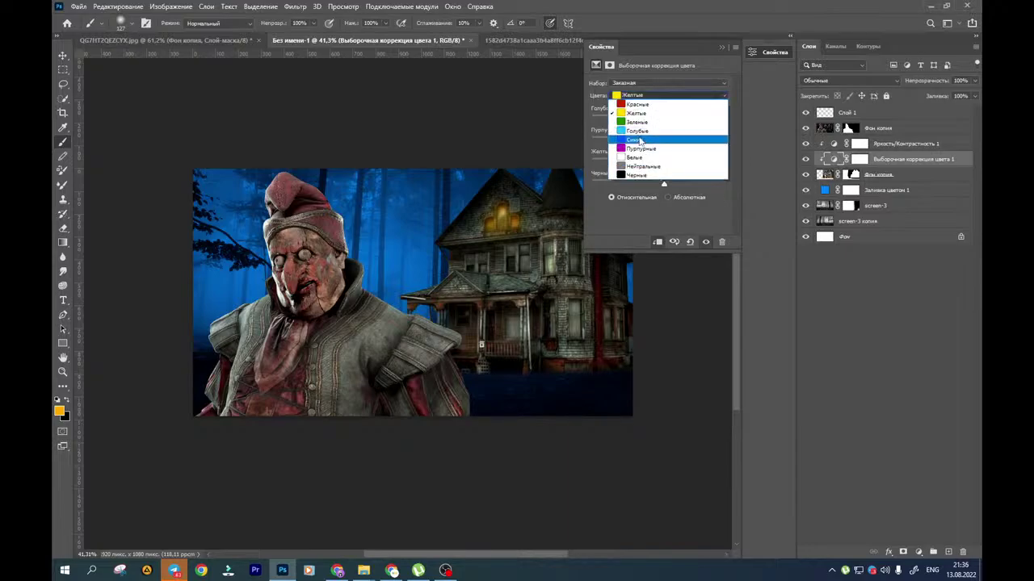
pyautogui.click(638, 140)
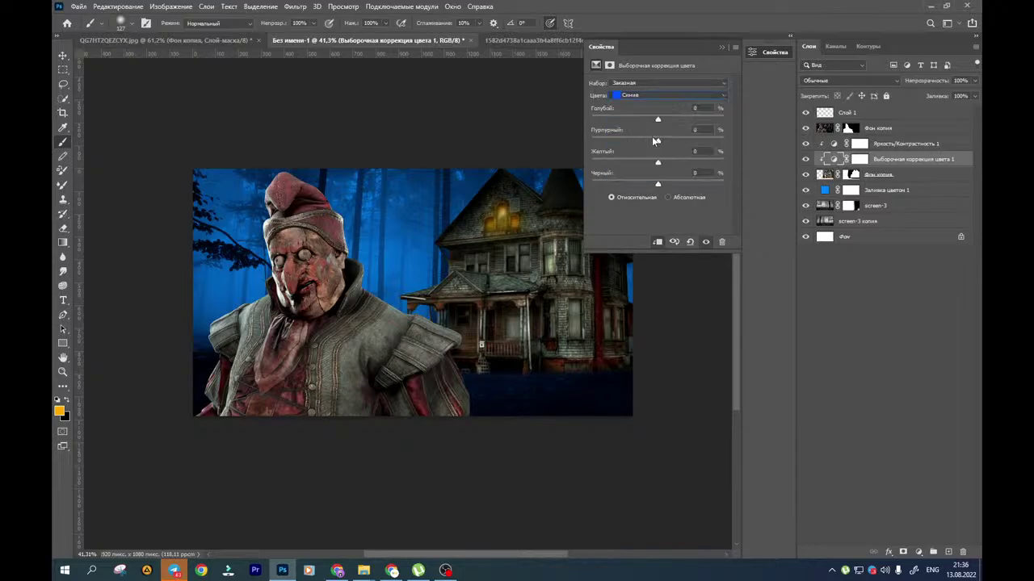
pyautogui.moveTo(659, 121); pyautogui.dragTo(663, 182)
pyautogui.click(653, 95)
pyautogui.click(644, 166)
pyautogui.click(721, 48)
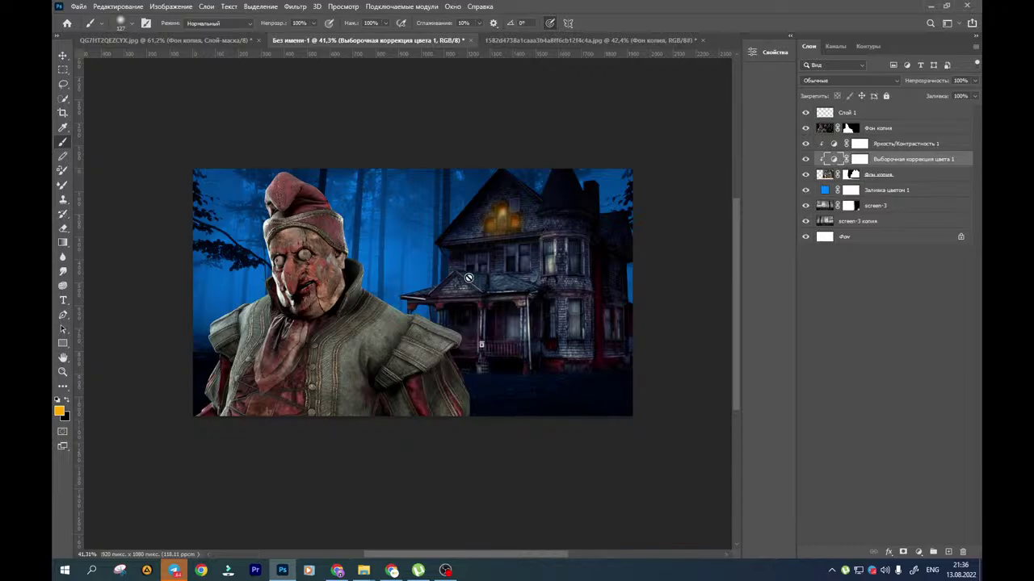
# Duplicate the attic window glow layer to intensify the yellow light
pyautogui.moveTo(501, 251); pyautogui.dragTo(486, 256)
pyautogui.click(826, 113)
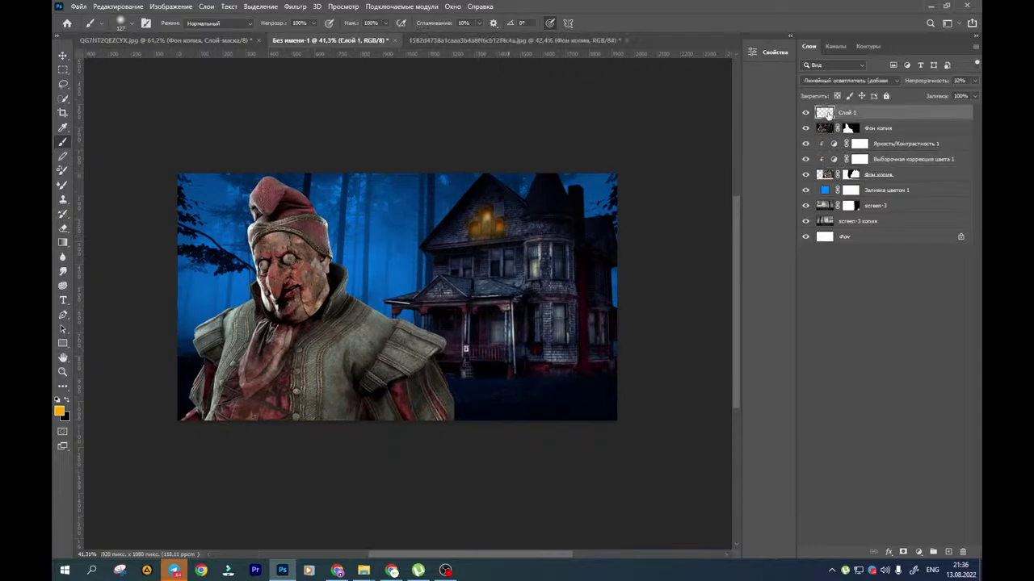
pyautogui.keyDown('alt'); pyautogui.click(860, 117); pyautogui.keyUp('alt')
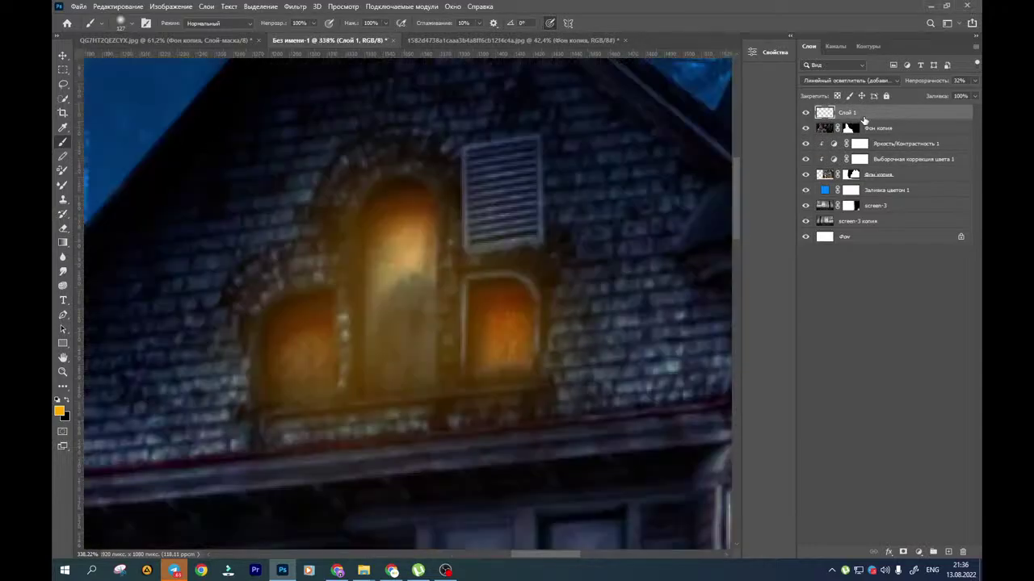
pyautogui.hotkey('ctrl', 'j')
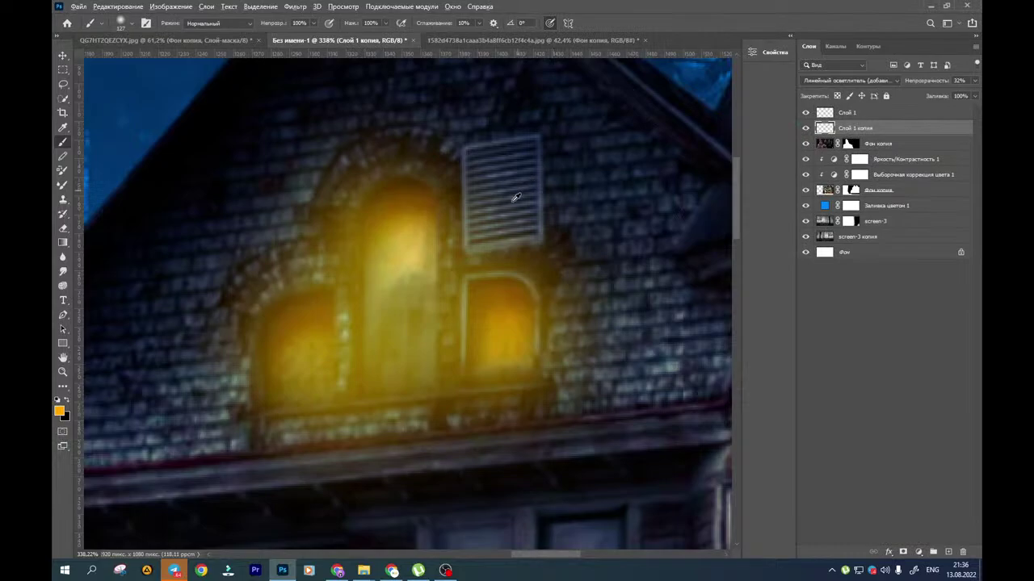
pyautogui.scroll(-8, 516, 204)
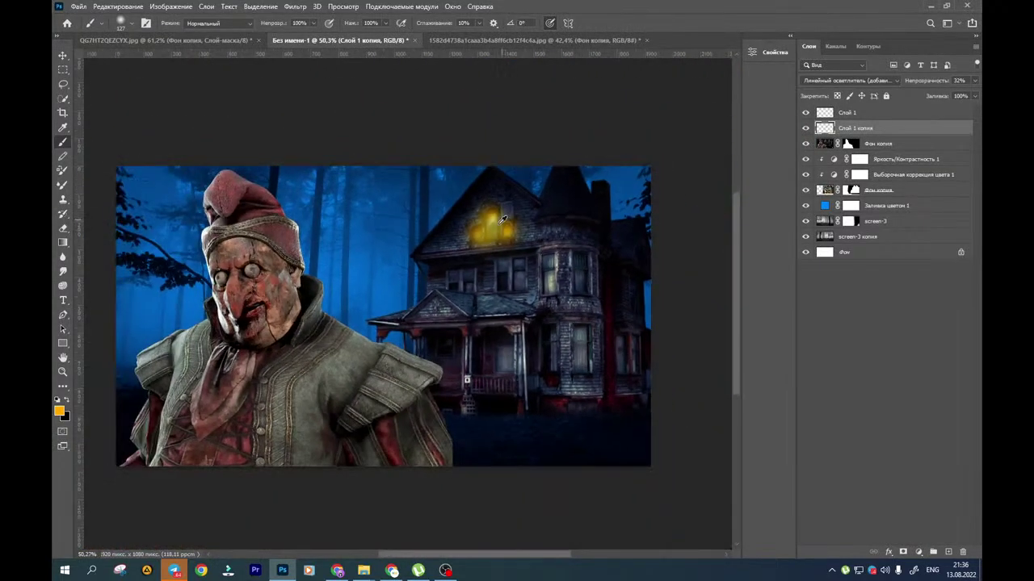
pyautogui.moveTo(509, 219); pyautogui.dragTo(536, 278)
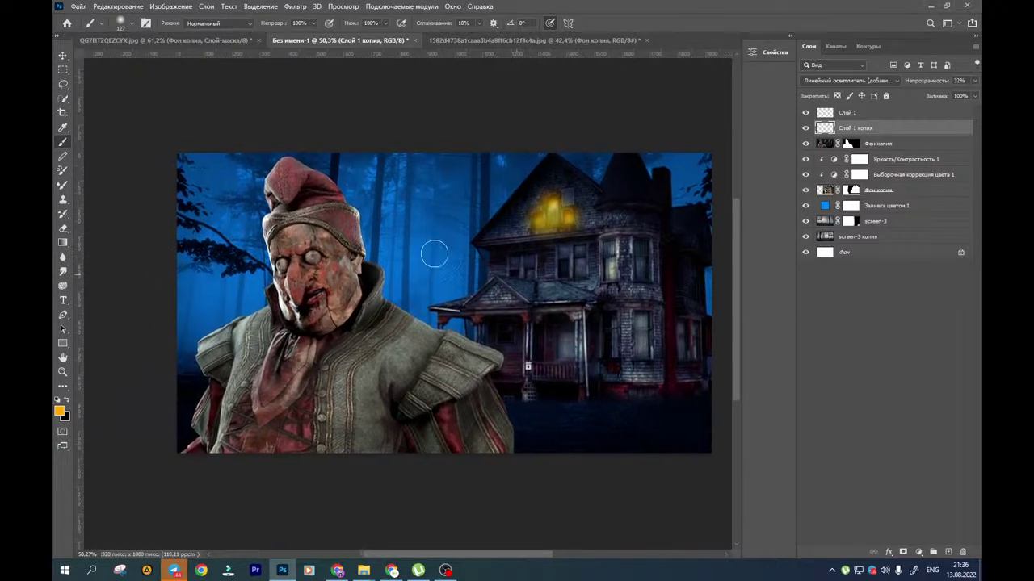
# Add a Gradient Map adjustment directly above the house's Brightness/Contrast adjustment
pyautogui.click(62, 55)
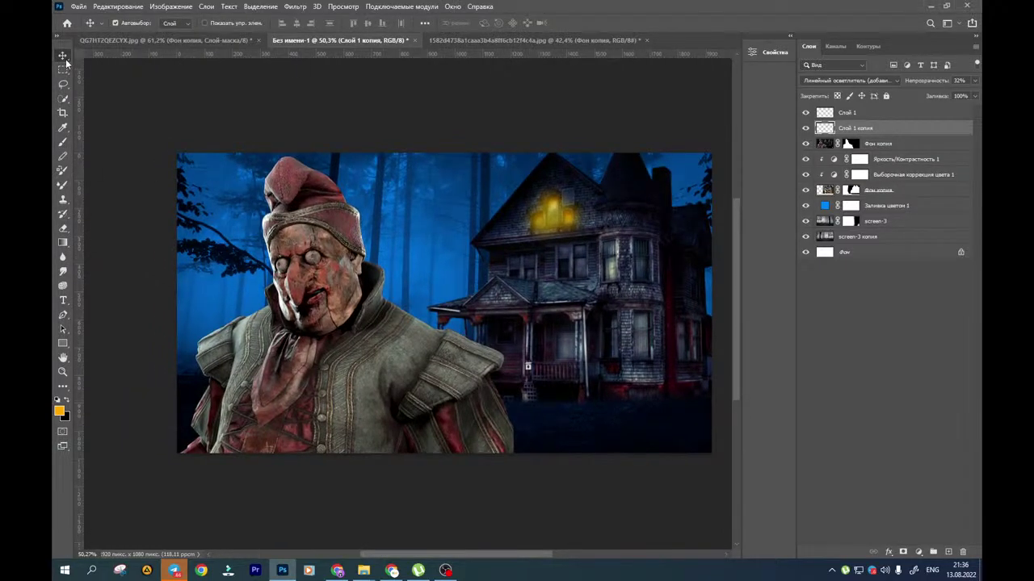
pyautogui.click(930, 161)
pyautogui.click(918, 552)
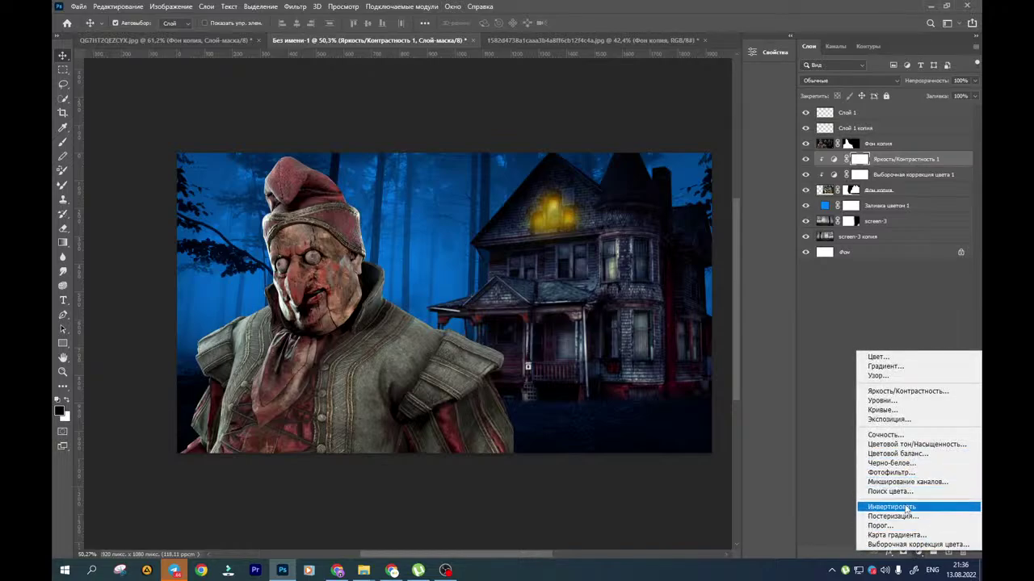
pyautogui.click(896, 535)
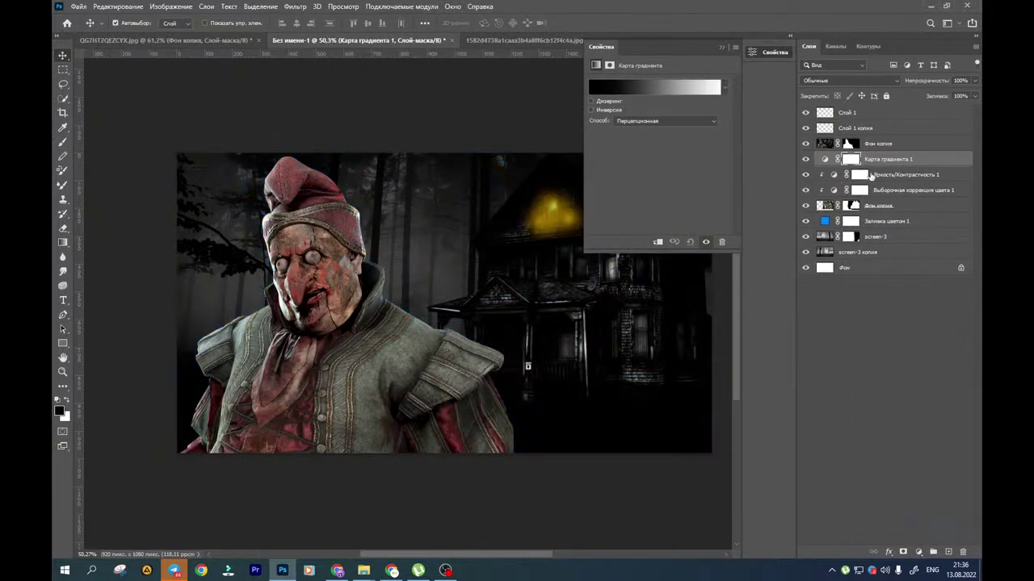
# Add a black (000000) solid colour fill above the Brightness/Contrast adjustment and set its blend mode to Screen
pyautogui.click(875, 175)
pyautogui.click(916, 552)
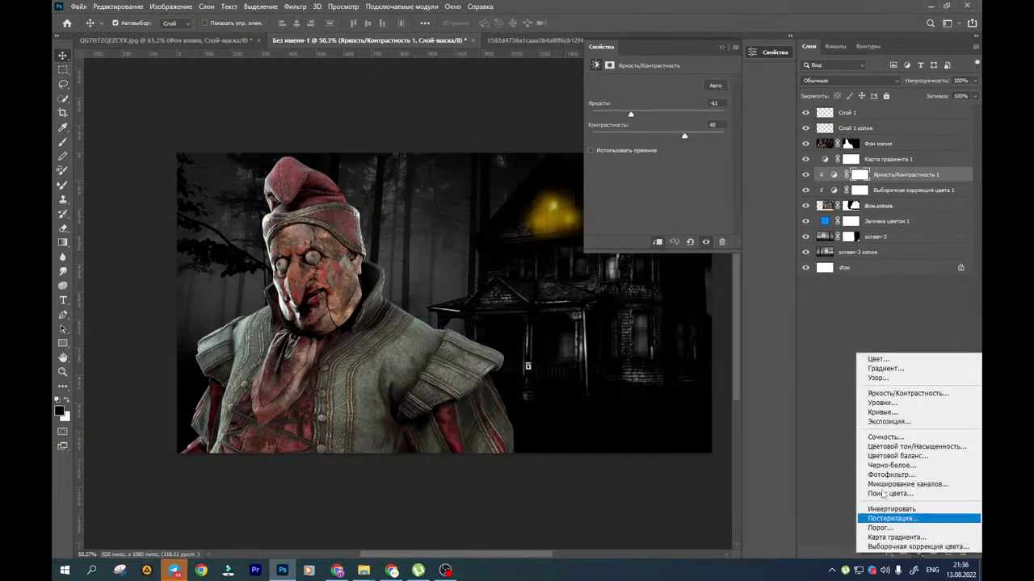
pyautogui.click(896, 362)
pyautogui.write('000000')
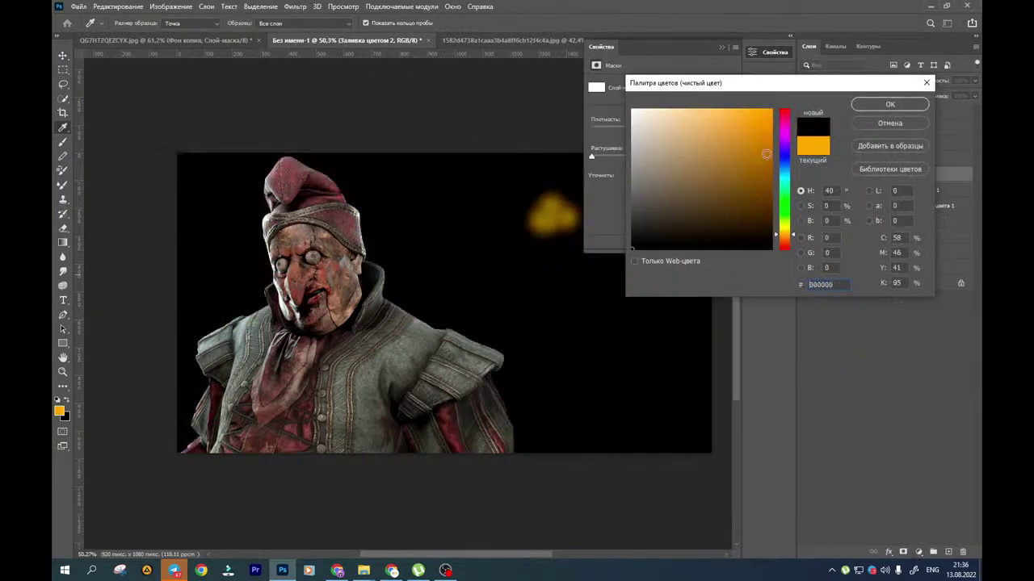
pyautogui.click(889, 104)
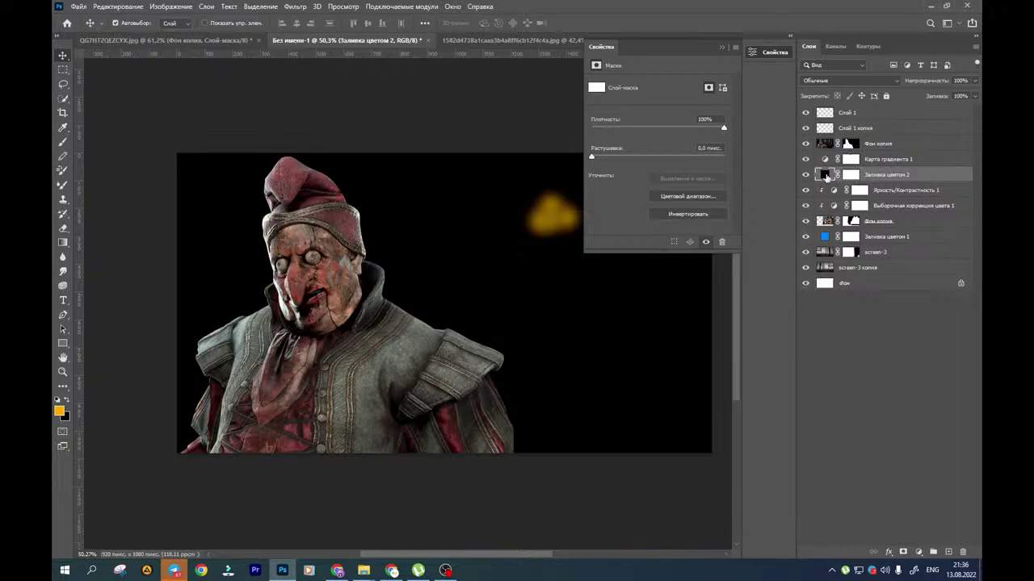
pyautogui.click(848, 80)
pyautogui.click(839, 169)
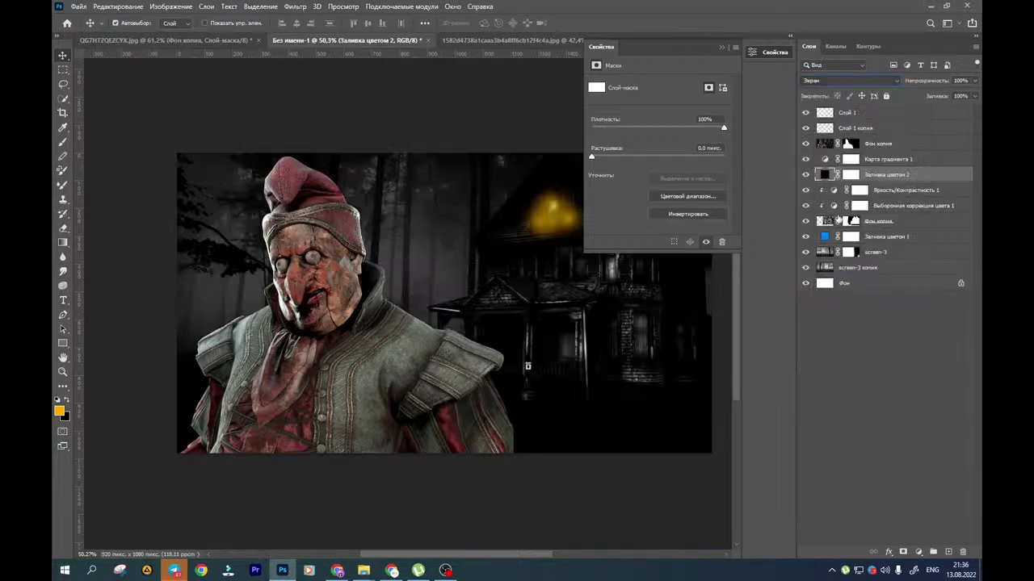
# Add an empty layer above the black fill and clip the Gradient Map to it
pyautogui.click(948, 552)
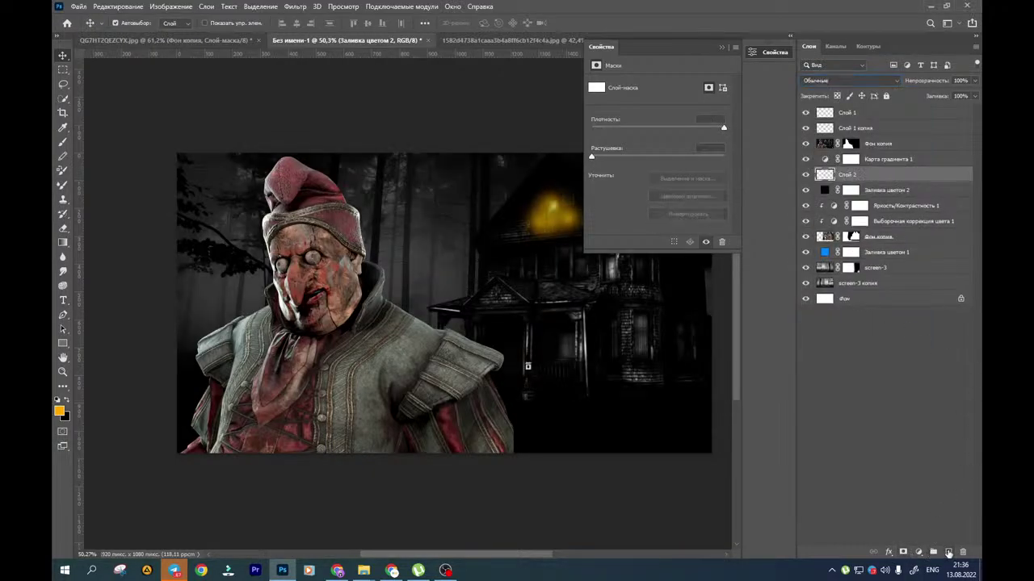
pyautogui.click(825, 160)
pyautogui.keyDown('alt'); pyautogui.click(825, 166); pyautogui.keyUp('alt')
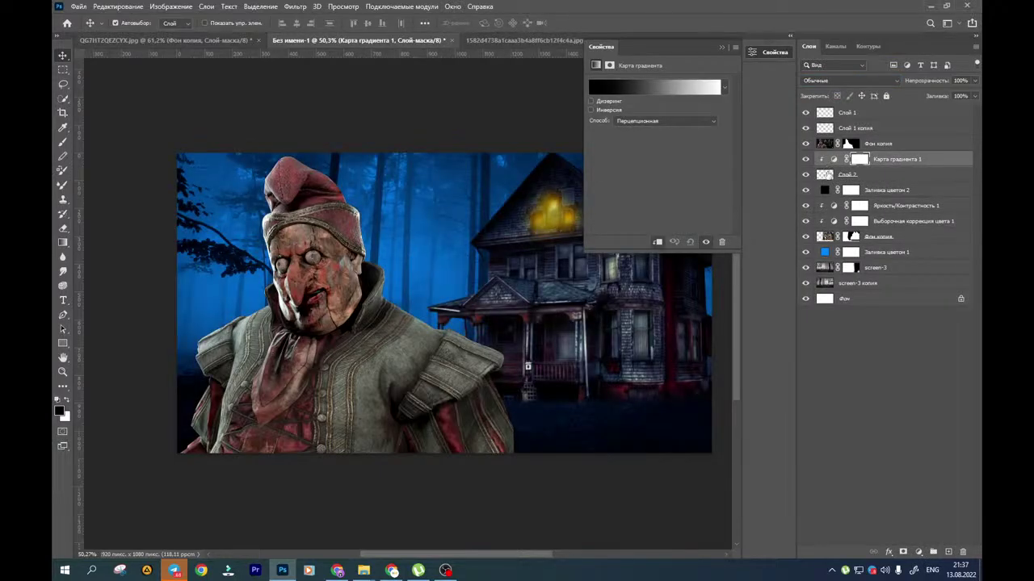
# Open the Gradient Map's gradient for editing and browse the Контурный and Популярные градиенты preset groups
pyautogui.click(834, 159)
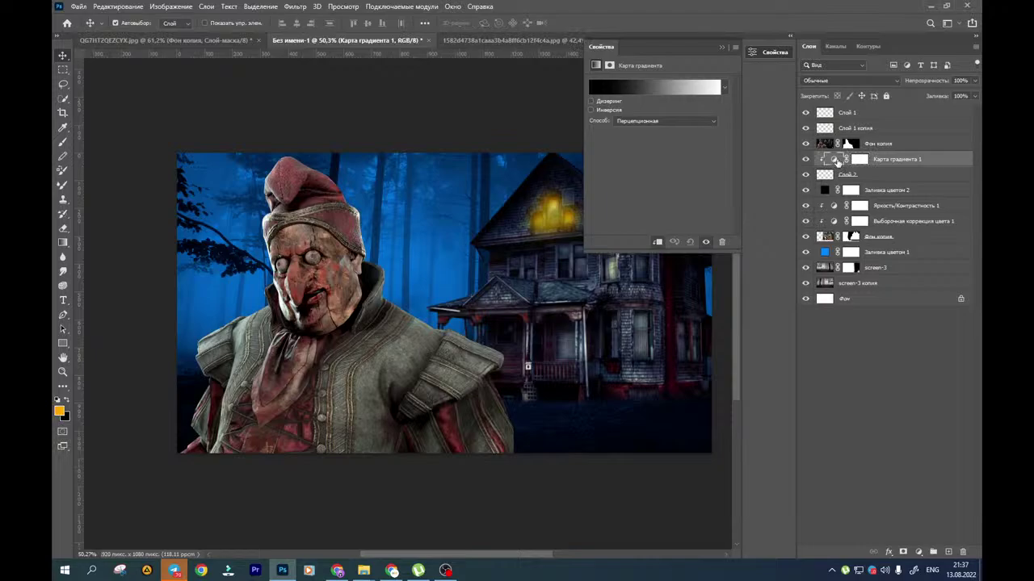
pyautogui.click(617, 85)
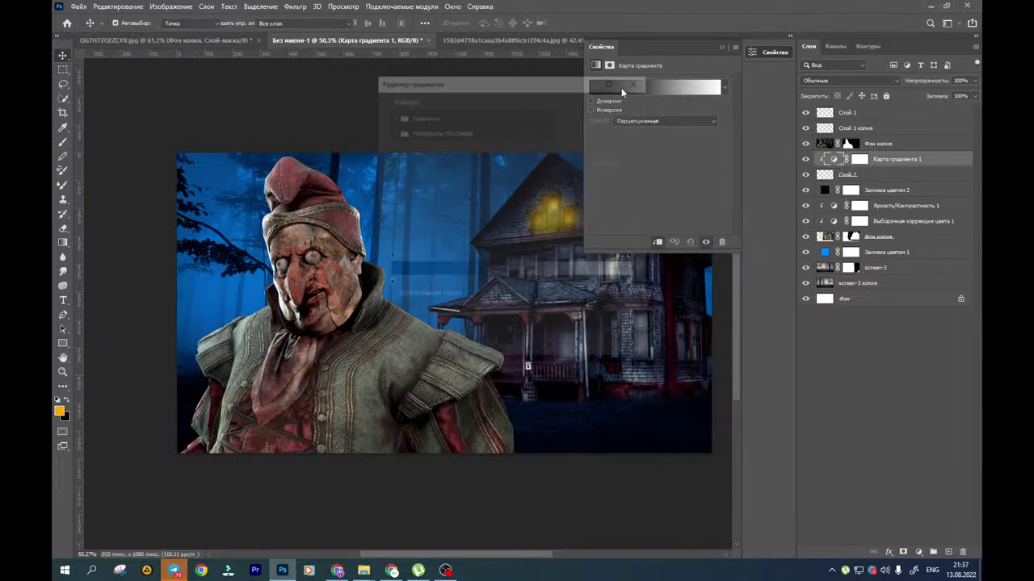
pyautogui.click(392, 118)
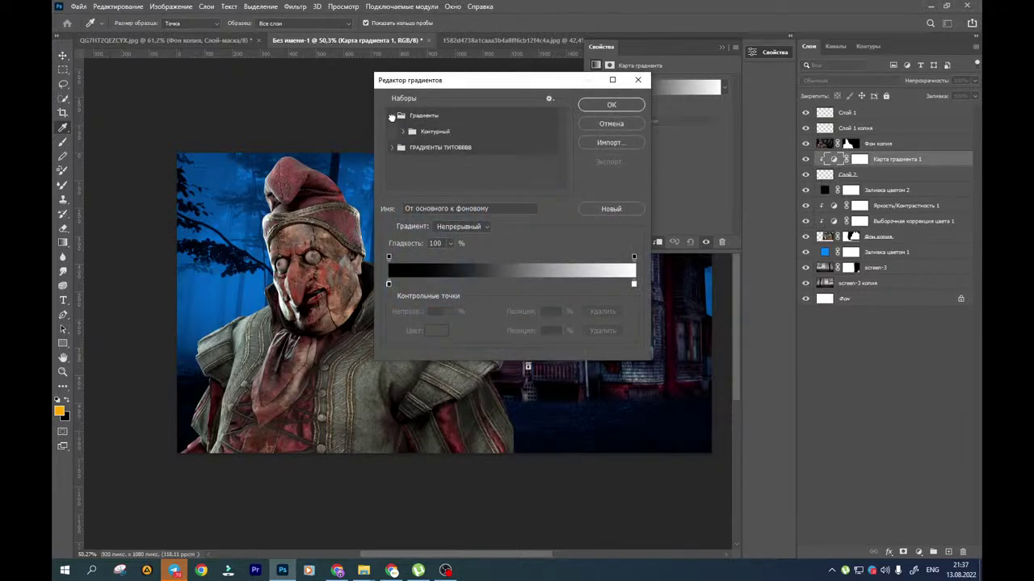
pyautogui.click(400, 132)
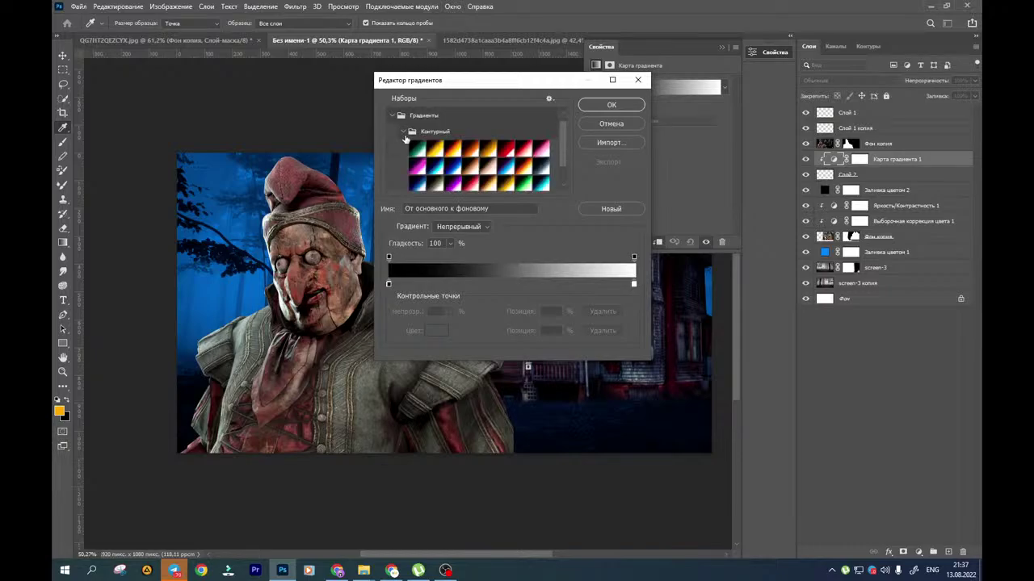
pyautogui.scroll(-1, 404, 162)
pyautogui.click(392, 180)
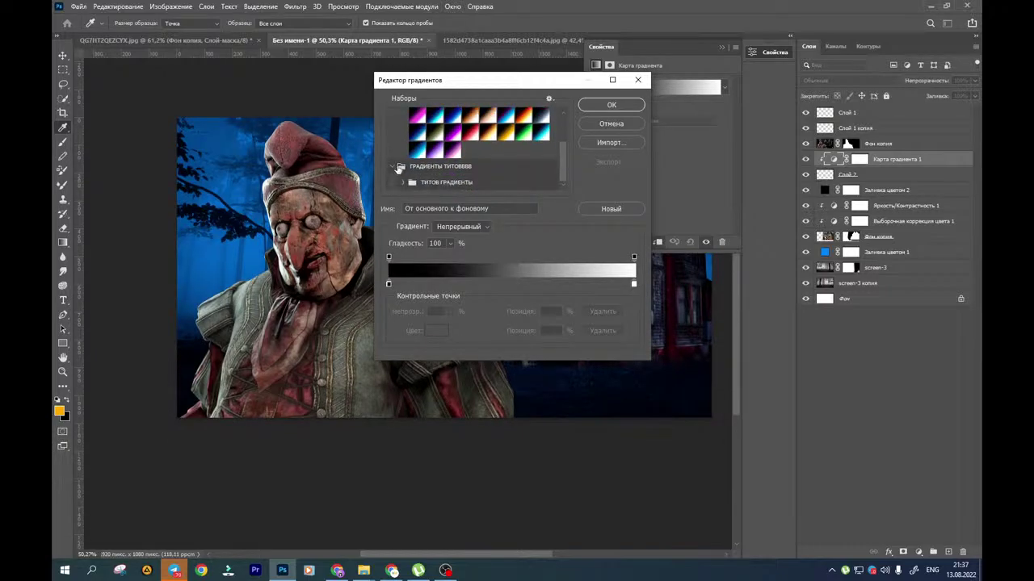
pyautogui.click(403, 183)
pyautogui.scroll(-2, 406, 182)
pyautogui.click(413, 145)
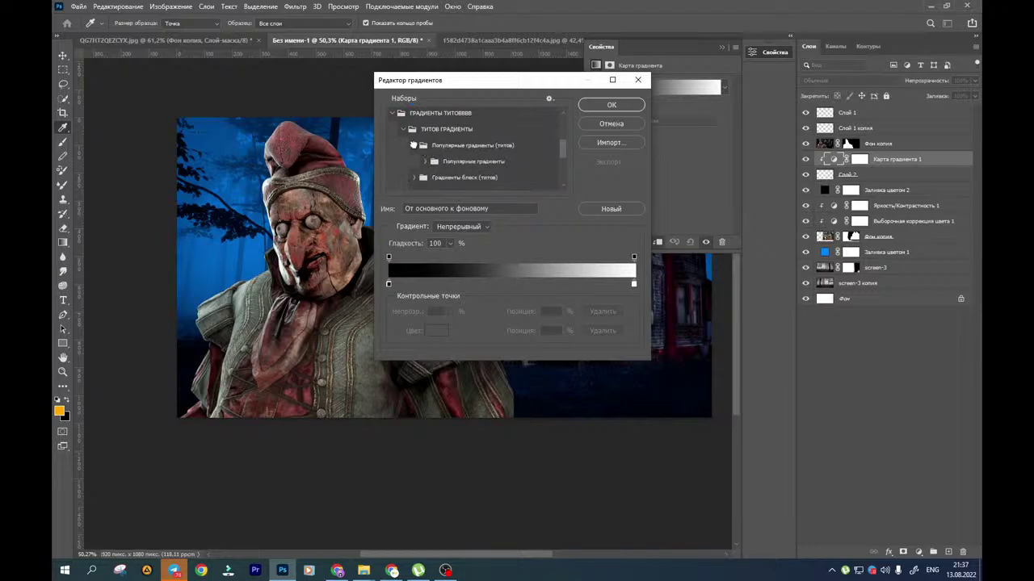
pyautogui.scroll(-1, 415, 146)
pyautogui.click(425, 134)
pyautogui.scroll(-3, 420, 149)
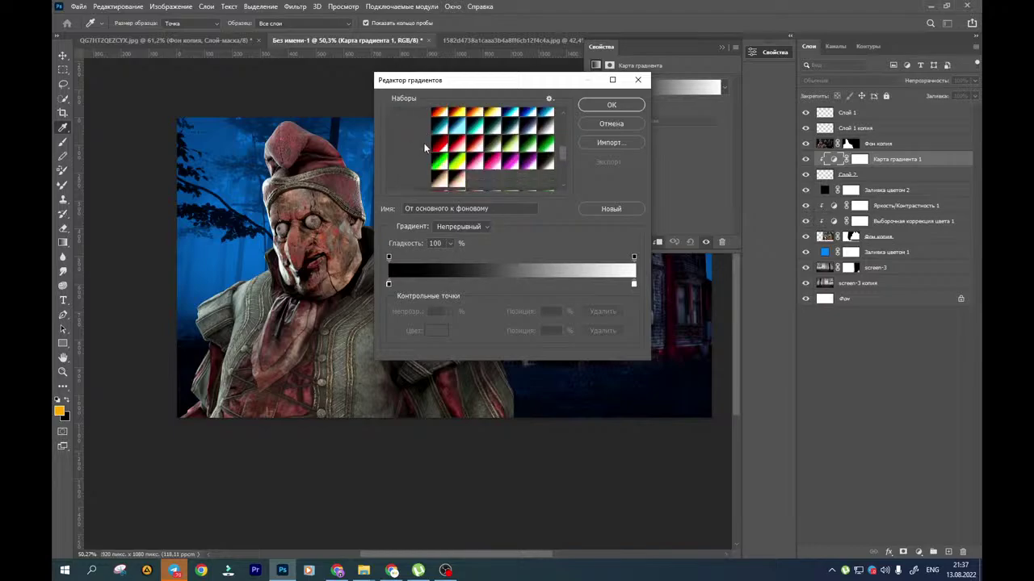
# Browse the gradient presets in the Градиенты блеск and Очень много разных градиентов groups
pyautogui.click(412, 160)
pyautogui.scroll(-1, 412, 163)
pyautogui.click(425, 151)
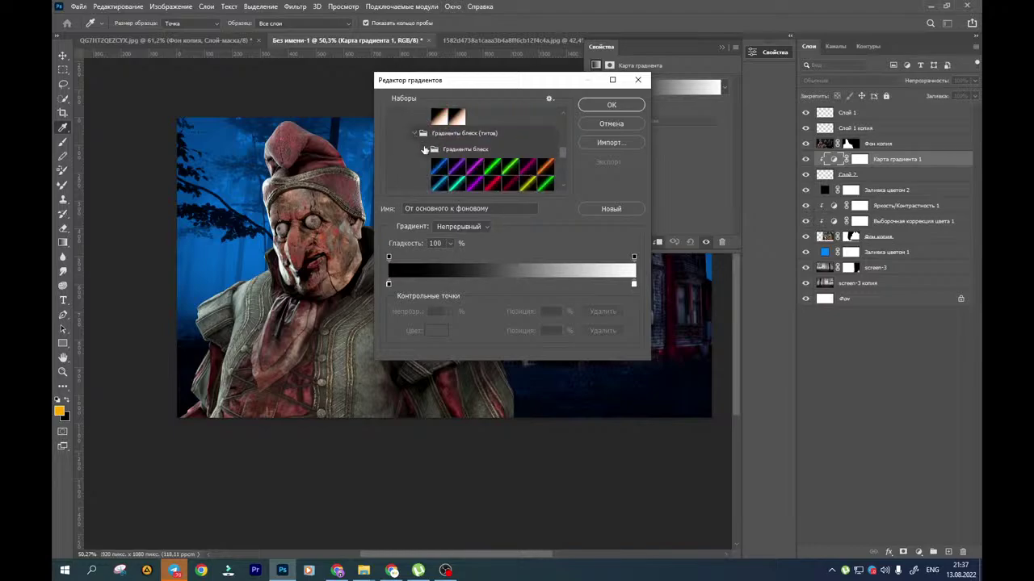
pyautogui.scroll(-4, 424, 152)
pyautogui.scroll(-1, 422, 148)
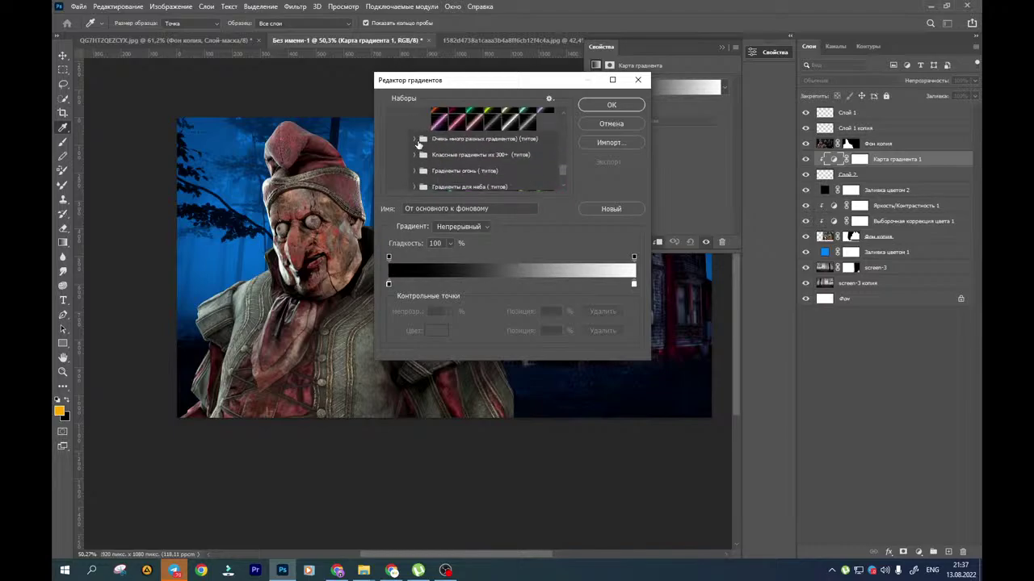
pyautogui.click(415, 139)
pyautogui.click(427, 154)
pyautogui.scroll(-5, 430, 161)
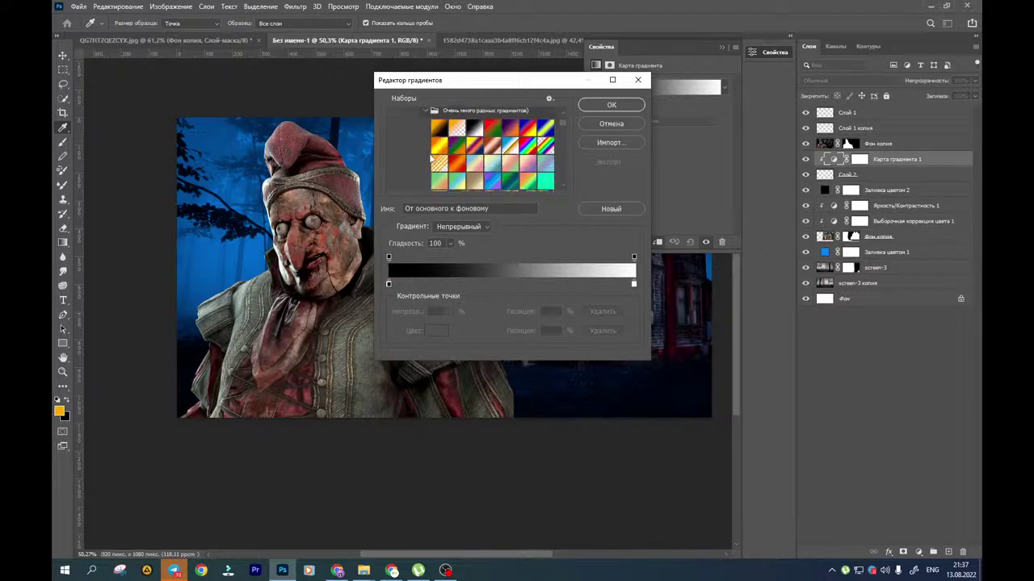
pyautogui.scroll(-8, 432, 163)
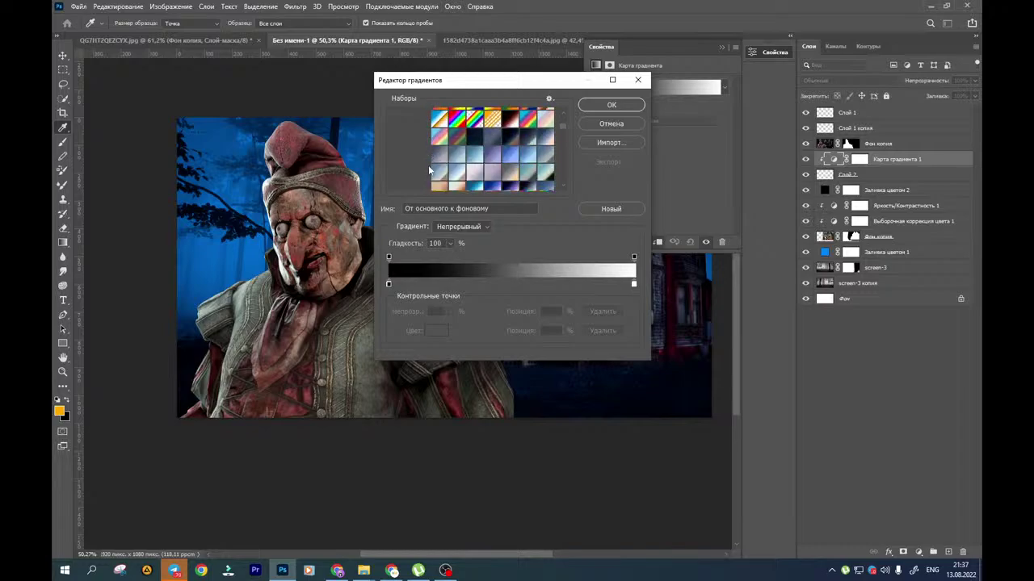
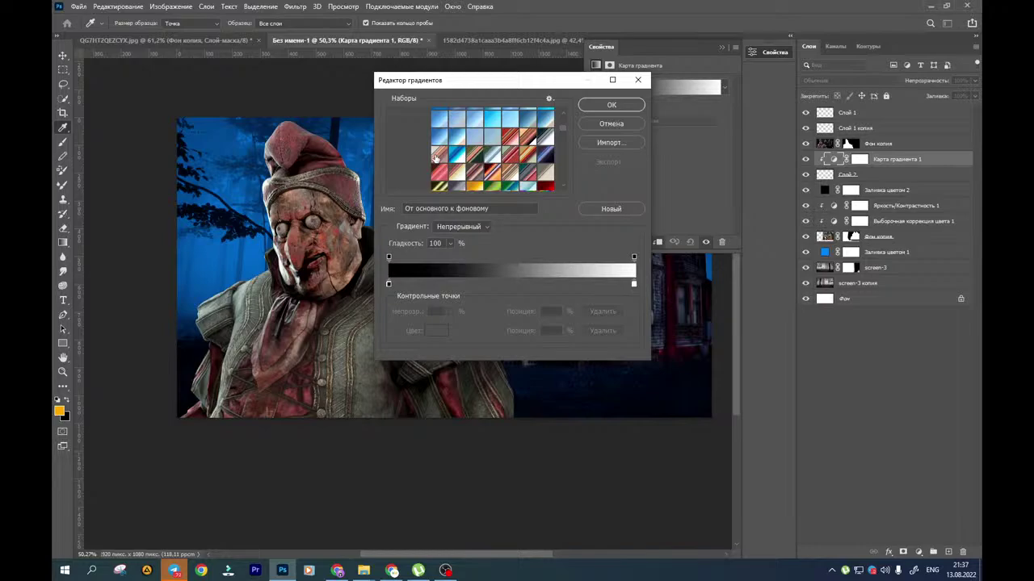
pyautogui.scroll(-15, 462, 135)
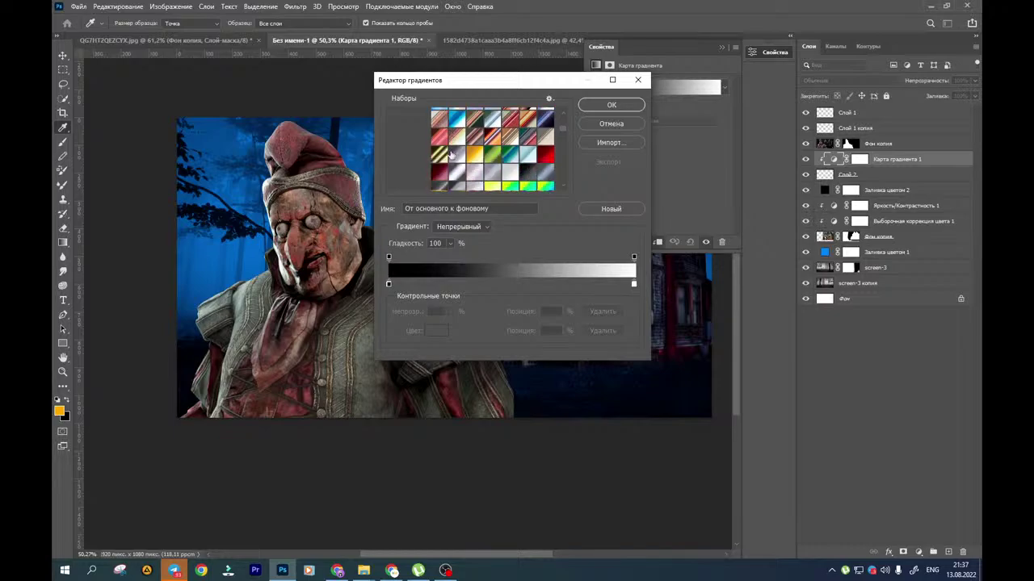
pyautogui.scroll(-3, 526, 172)
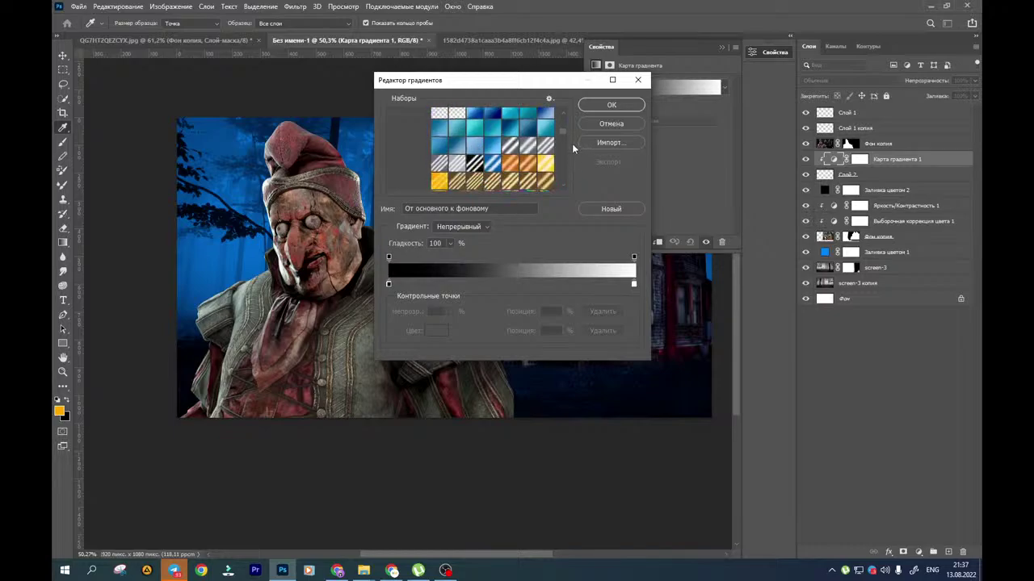
# Apply the black-orange-yellow-white preset from the Контурный group to the Gradient Map
pyautogui.moveTo(563, 130); pyautogui.dragTo(563, 119)
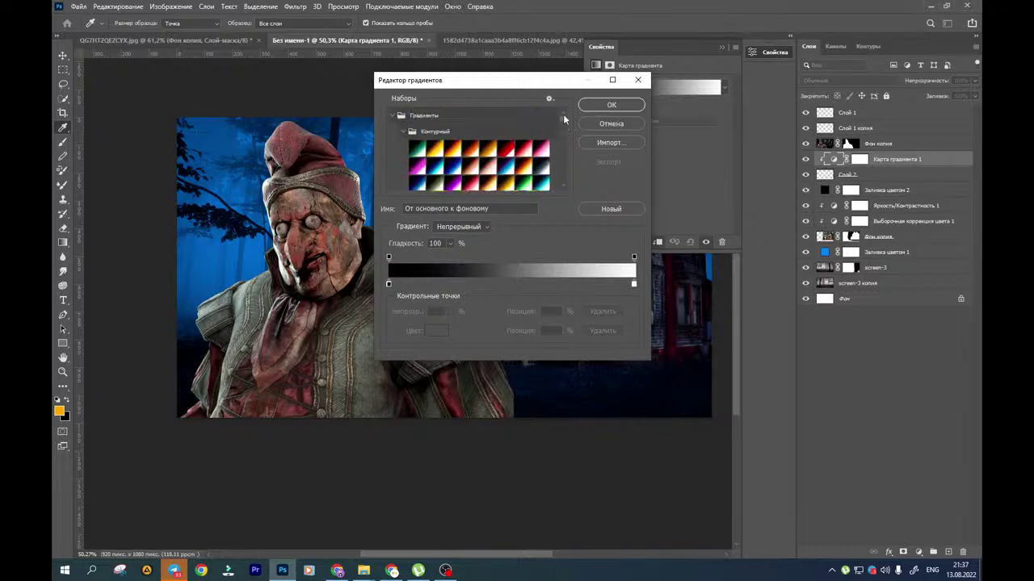
pyautogui.click(434, 150)
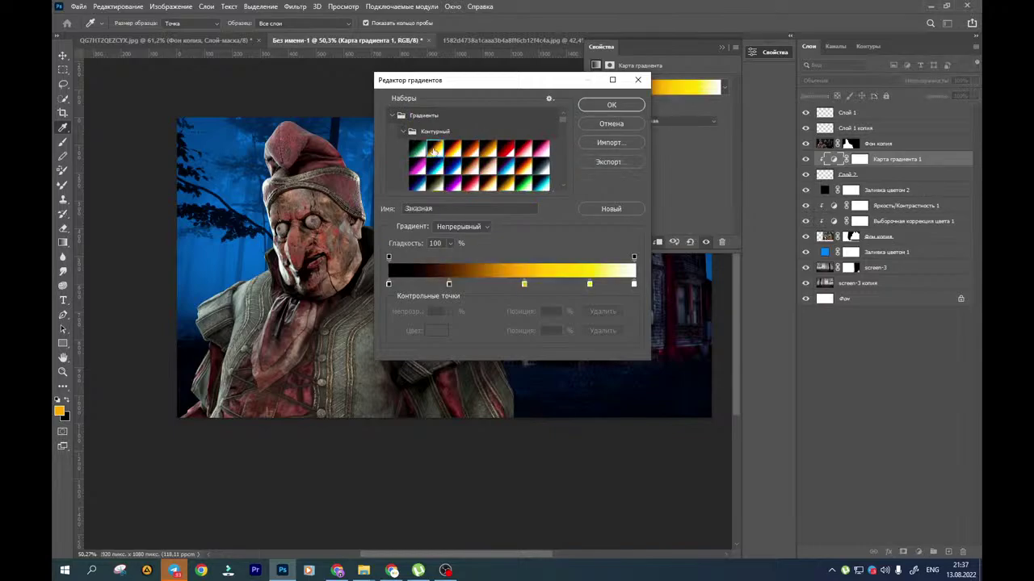
pyautogui.click(615, 107)
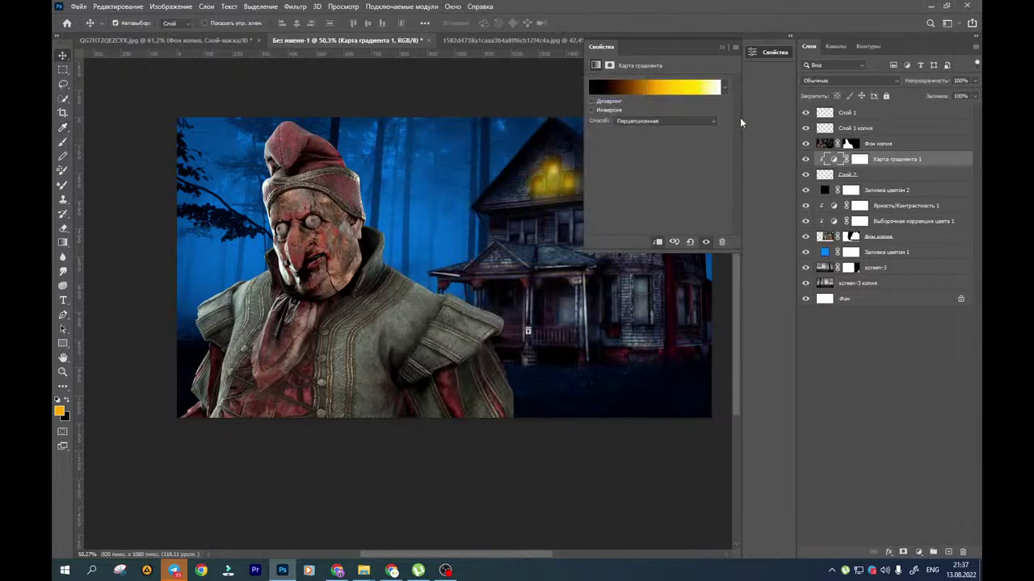
# Set up a large soft brush with white as the foreground colour and clip Слой 2 to the black fill
pyautogui.click(835, 176)
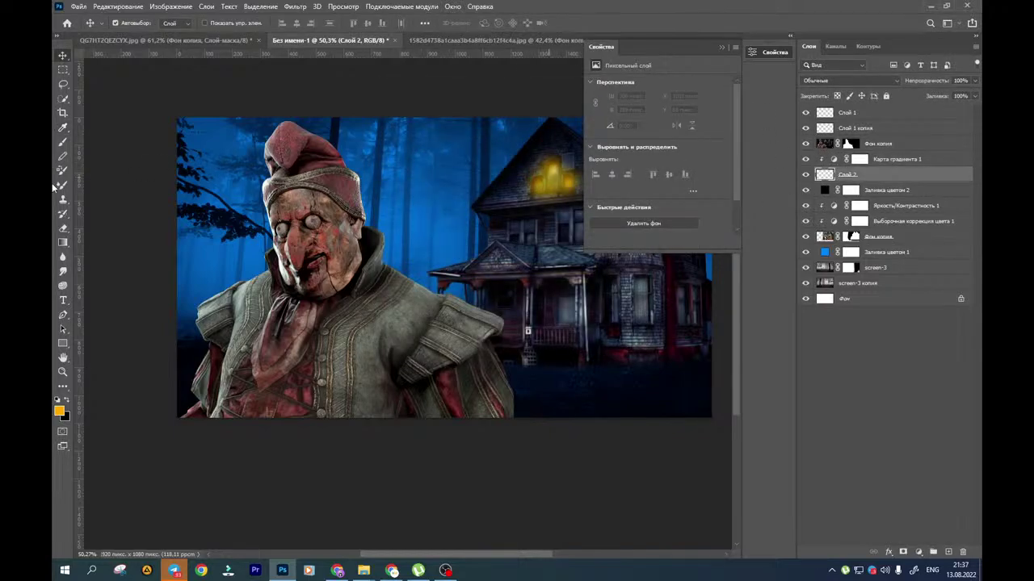
pyautogui.click(63, 143)
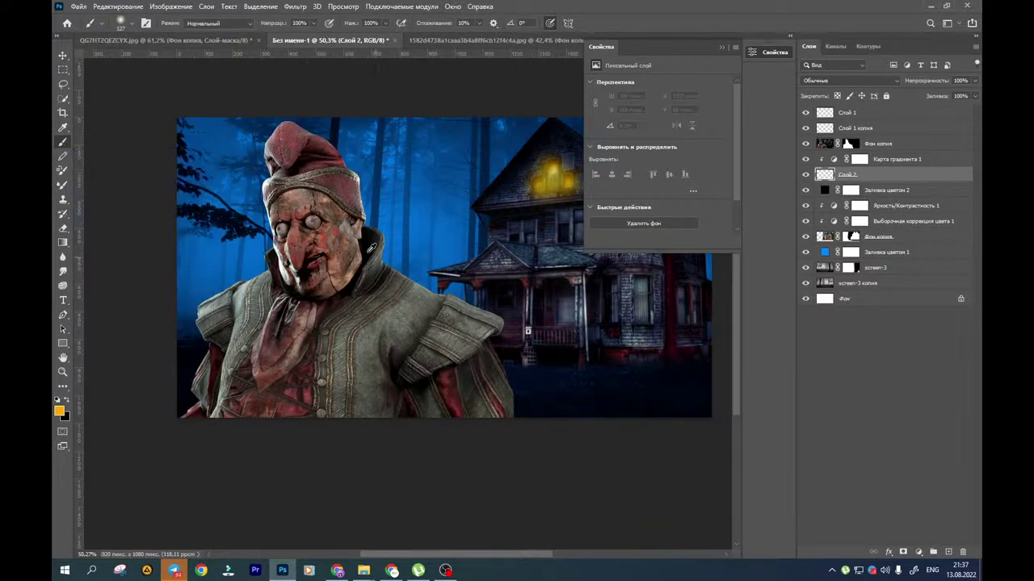
pyautogui.moveTo(373, 251); pyautogui.dragTo(473, 252)
pyautogui.click(59, 411)
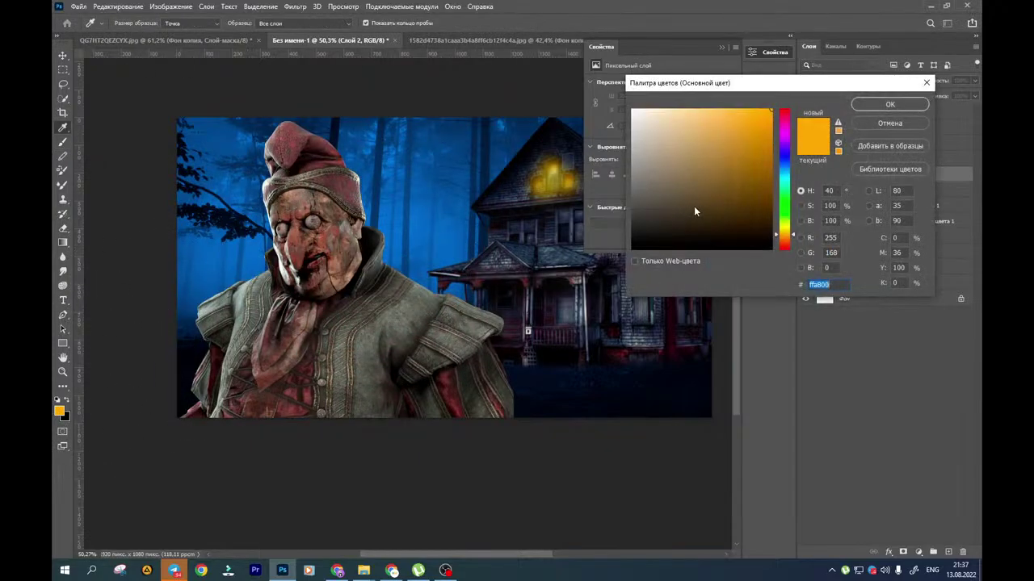
pyautogui.moveTo(694, 206); pyautogui.dragTo(573, 23)
pyautogui.click(889, 104)
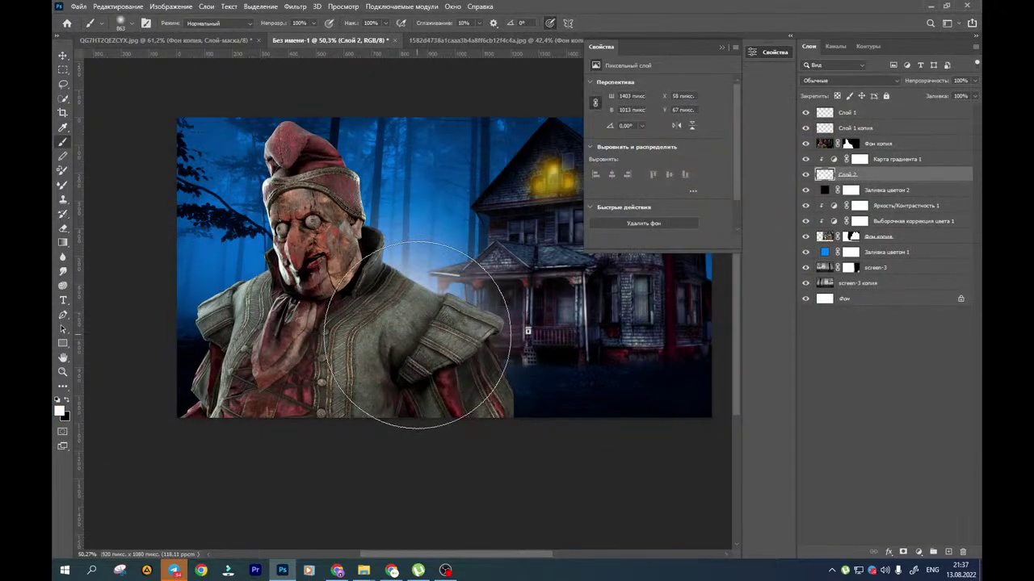
pyautogui.keyDown('alt'); pyautogui.click(825, 181); pyautogui.keyUp('alt')
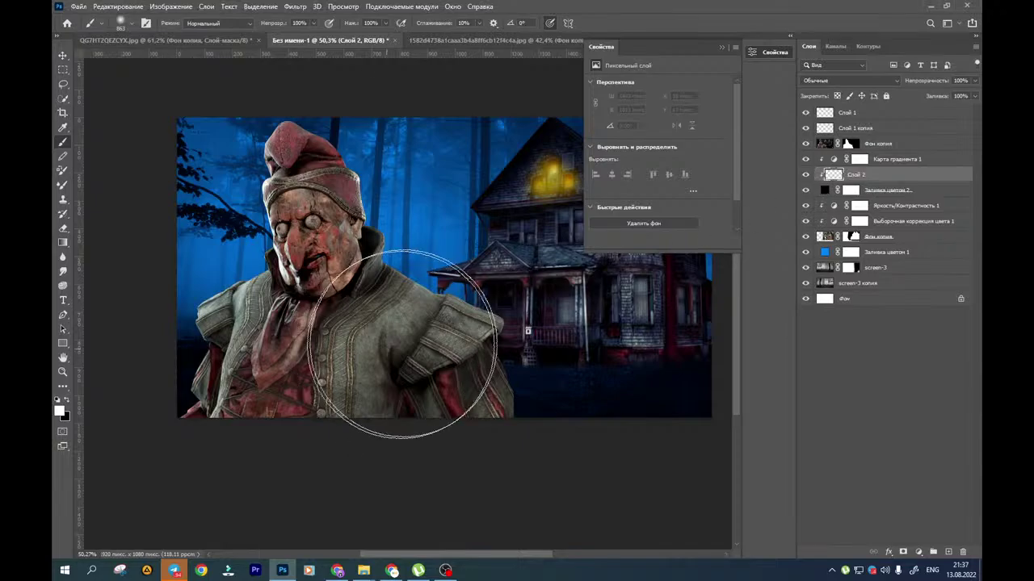
# Paint a soft white glow behind the character on Слой 2, enlarging the brush to 1309 px
pyautogui.click(406, 346)
pyautogui.hotkey('ctrl', 'z')
pyautogui.click(428, 350)
pyautogui.click(357, 320)
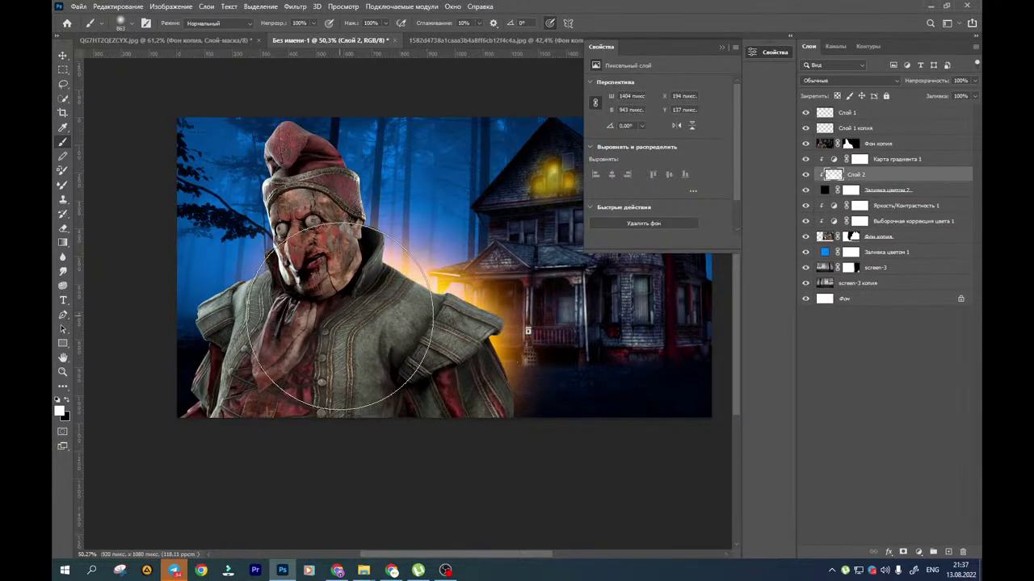
pyautogui.moveTo(311, 323)
pyautogui.keyDown('alt'); pyautogui.mouseDown()
pyautogui.moveTo(355, 323)
pyautogui.moveTo(334, 356)
pyautogui.mouseUp(); pyautogui.keyUp('alt')
pyautogui.click(319, 334)
pyautogui.scroll(-2, 338, 364)
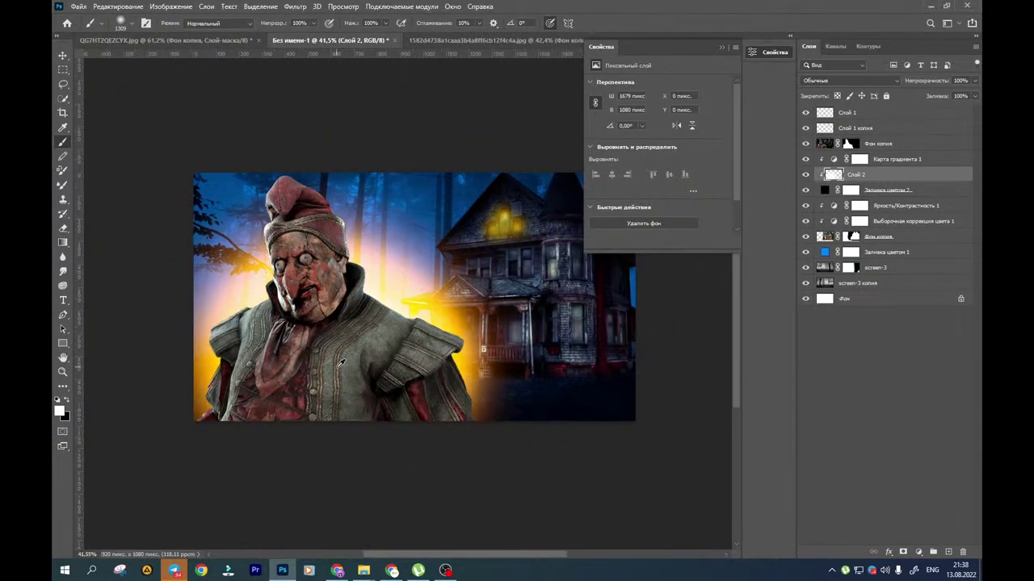
pyautogui.scroll(-1, 332, 357)
# Try extending the glow along the lower edge of the image and undo the extra painting
pyautogui.moveTo(323, 406)
pyautogui.mouseDown()
pyautogui.moveTo(346, 394)
pyautogui.moveTo(333, 332)
pyautogui.moveTo(516, 323)
pyautogui.moveTo(460, 356)
pyautogui.moveTo(554, 334)
pyautogui.moveTo(484, 397)
pyautogui.mouseUp()
pyautogui.hotkey('ctrl', 'z')
pyautogui.hotkey('ctrl', 'z')
pyautogui.hotkey('ctrl', 'z')
pyautogui.hotkey('ctrl', 'z')
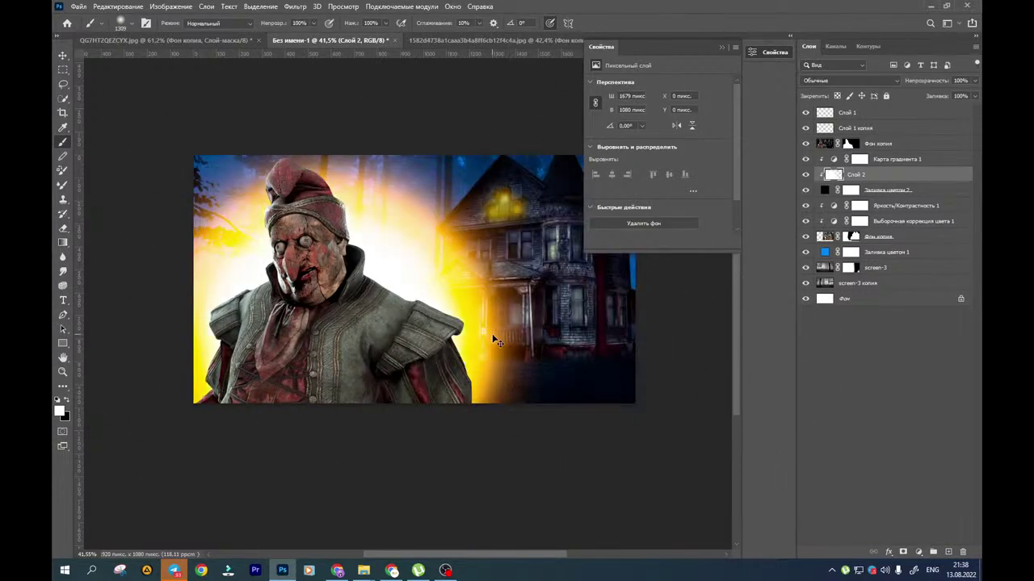
pyautogui.hotkey('ctrl', 'z')
pyautogui.hotkey('ctrl', 'z')
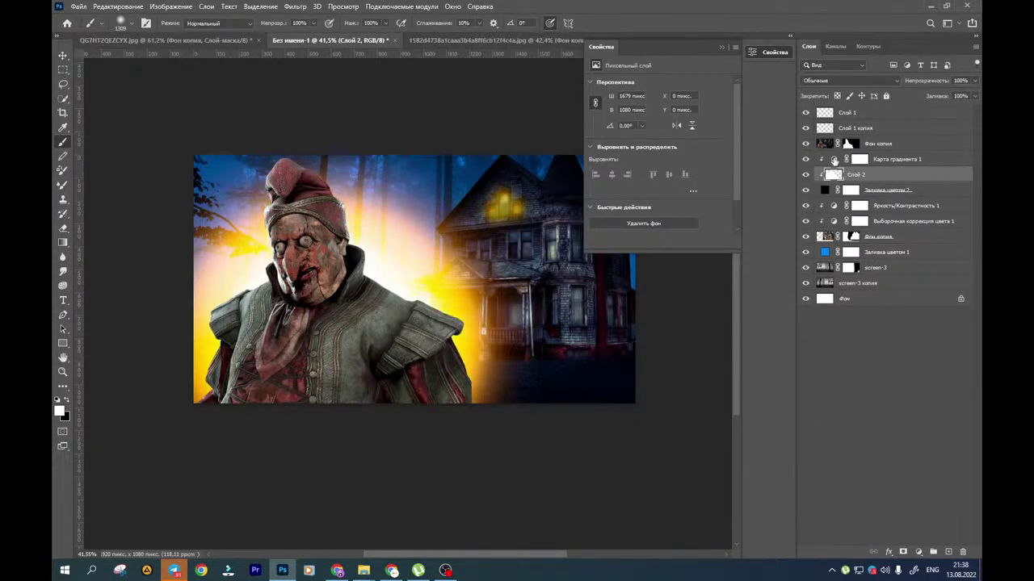
# Reopen the Gradient Map's gradient and try the black-green-white preset from the Контурный group
pyautogui.click(834, 159)
pyautogui.click(683, 87)
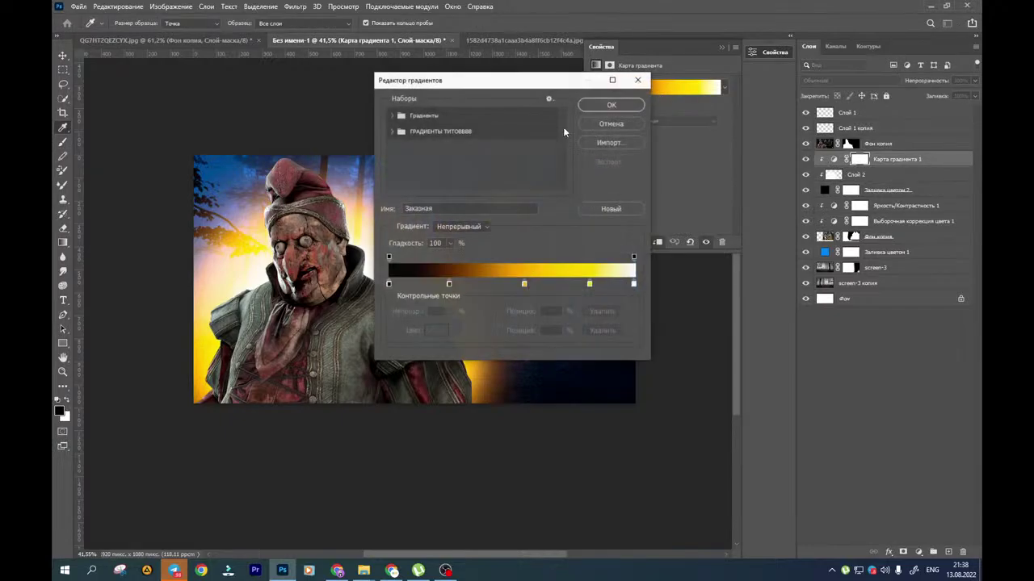
pyautogui.click(392, 115)
pyautogui.click(404, 131)
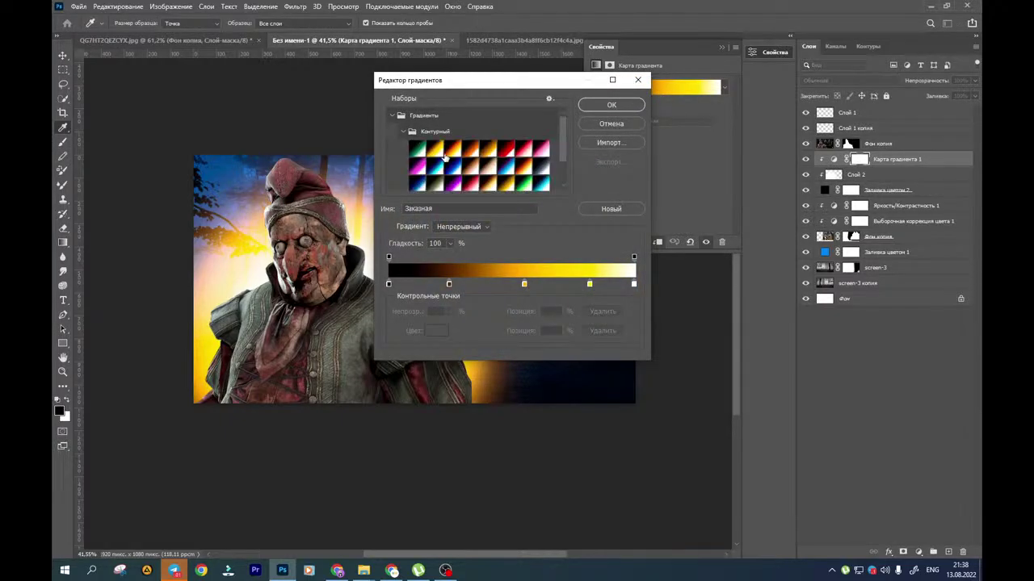
pyautogui.scroll(-1, 489, 159)
pyautogui.click(521, 176)
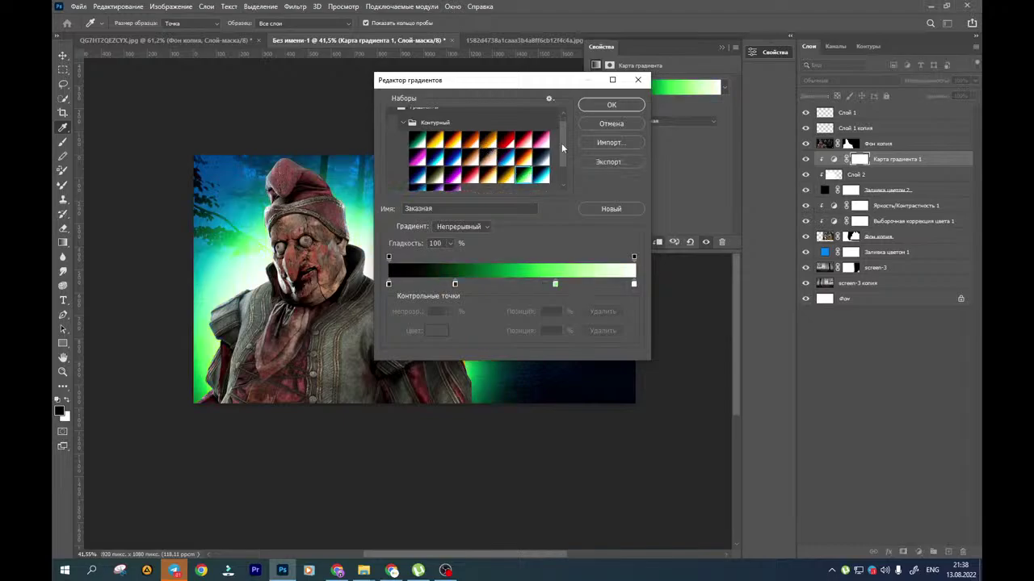
pyautogui.moveTo(487, 87); pyautogui.dragTo(706, 90)
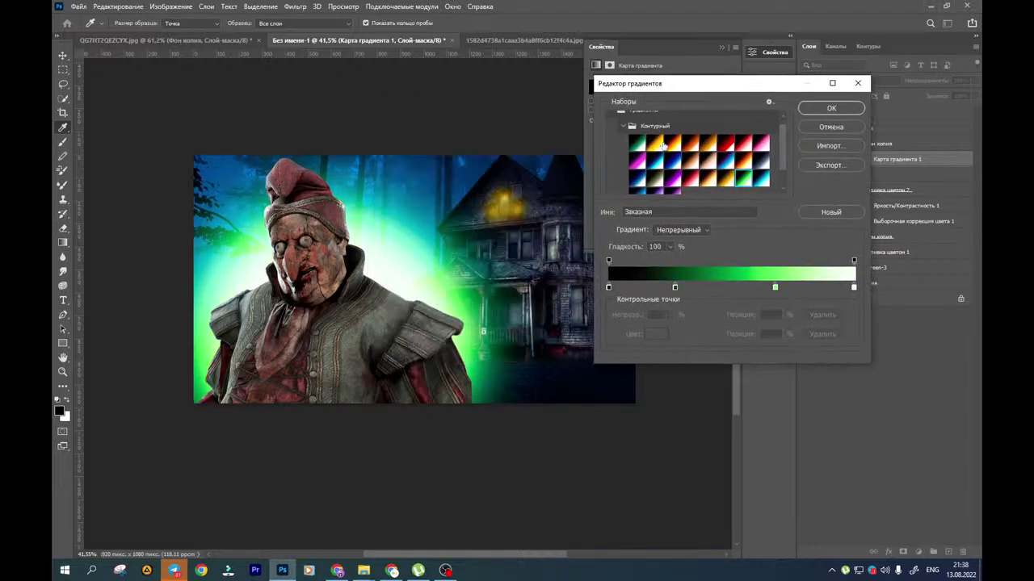
# Try the orange, magenta, olive and gold Контурный presets on the glow
pyautogui.click(697, 143)
pyautogui.click(702, 143)
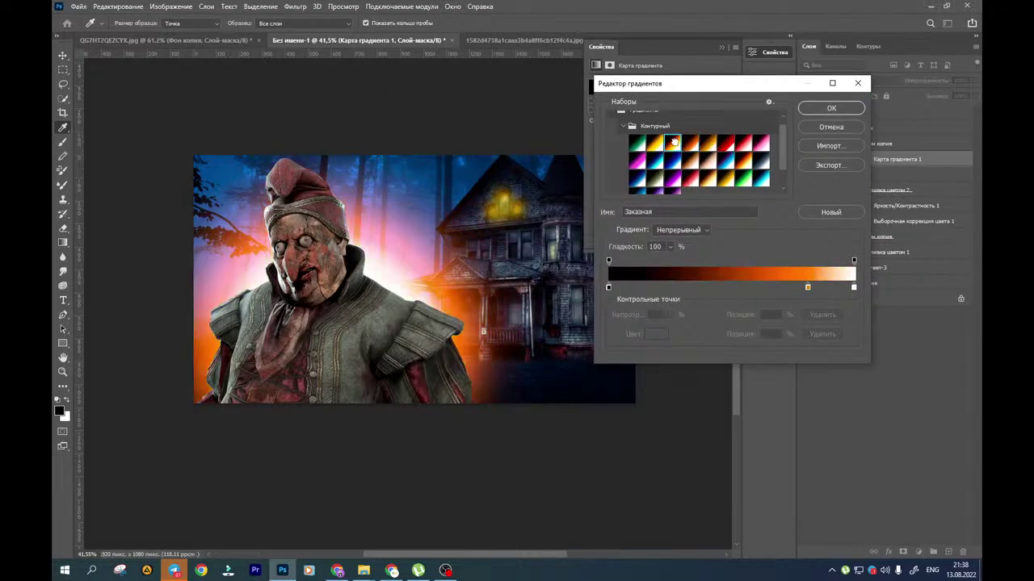
pyautogui.click(674, 145)
pyautogui.click(638, 162)
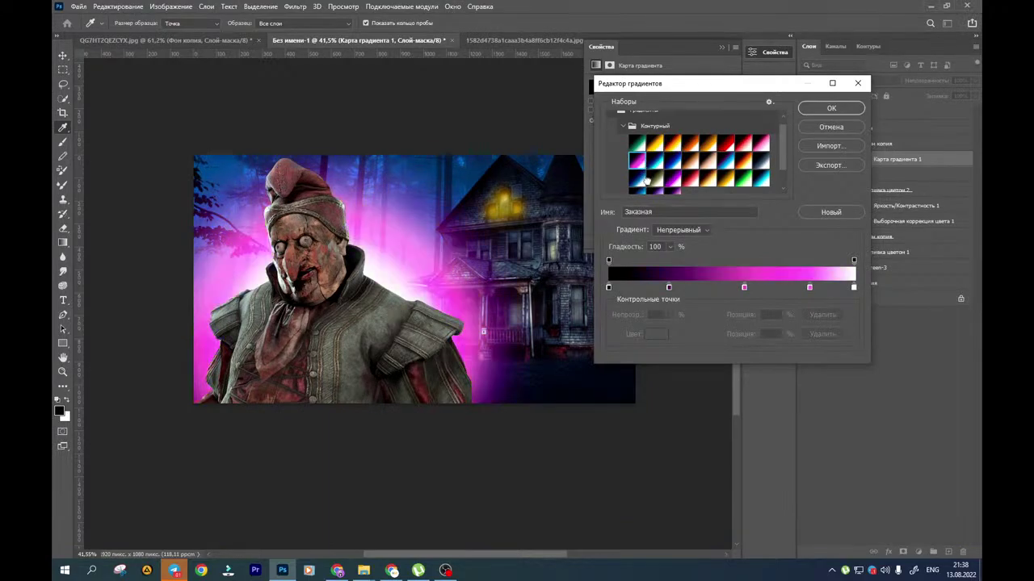
pyautogui.click(649, 179)
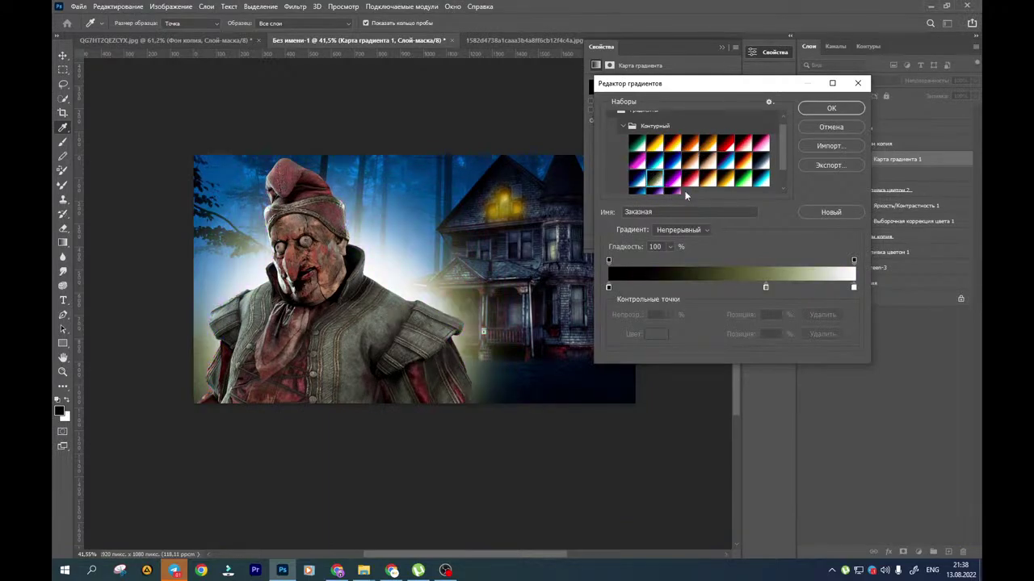
pyautogui.click(713, 181)
pyautogui.click(727, 181)
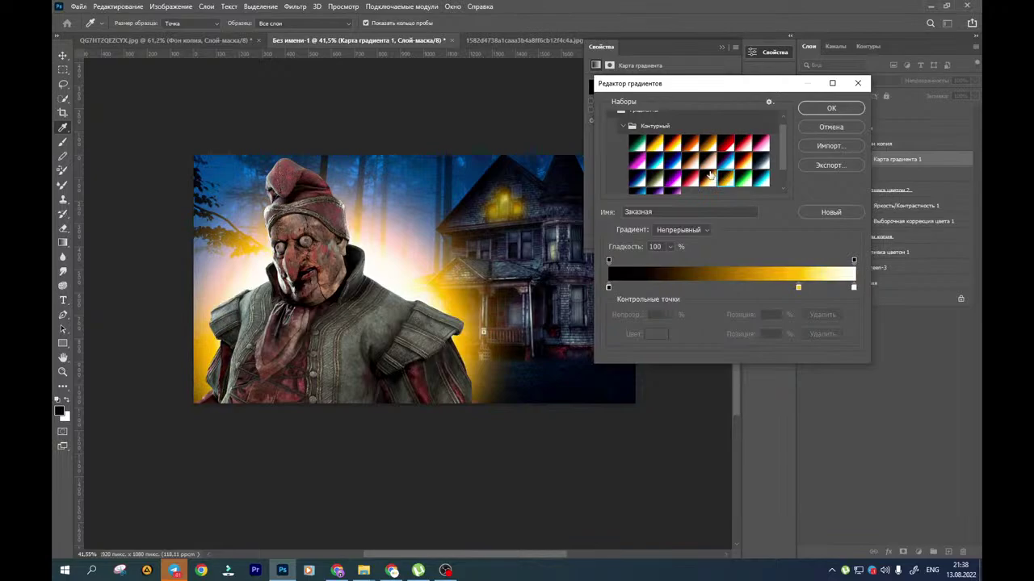
# Compare the yellow and orange presets again and apply the black-orange-yellow-white one to the Gradient Map
pyautogui.click(657, 144)
pyautogui.click(680, 144)
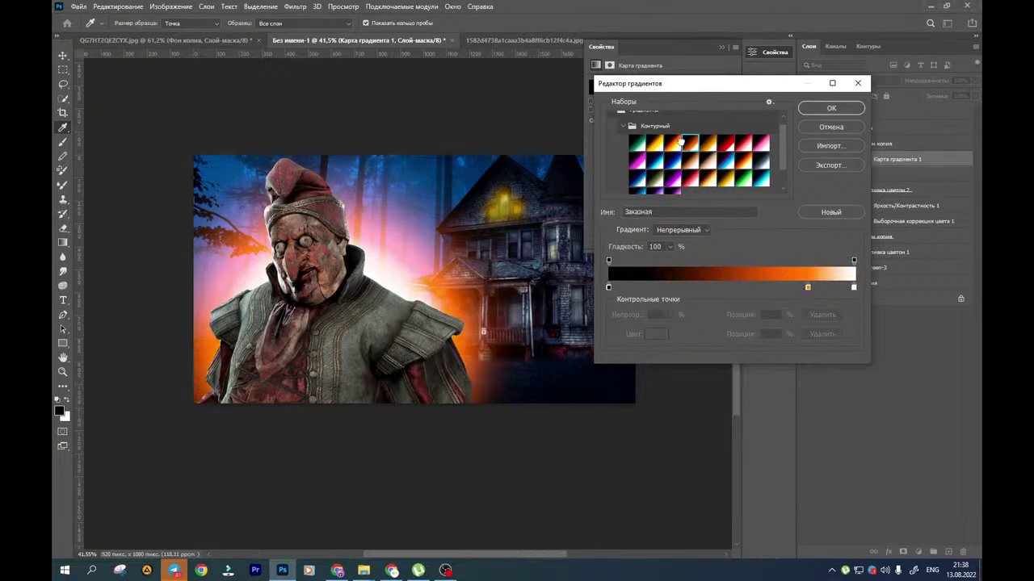
pyautogui.click(659, 142)
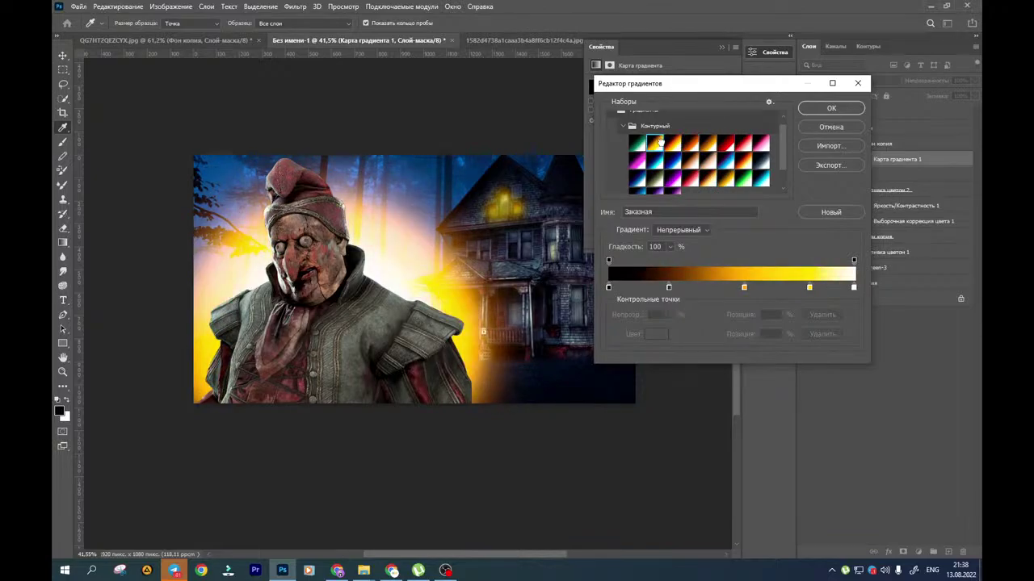
pyautogui.click(843, 107)
# Scale the glow on Слой 2 down to about 1543 × 992 px with Free Transform
pyautogui.click(829, 176)
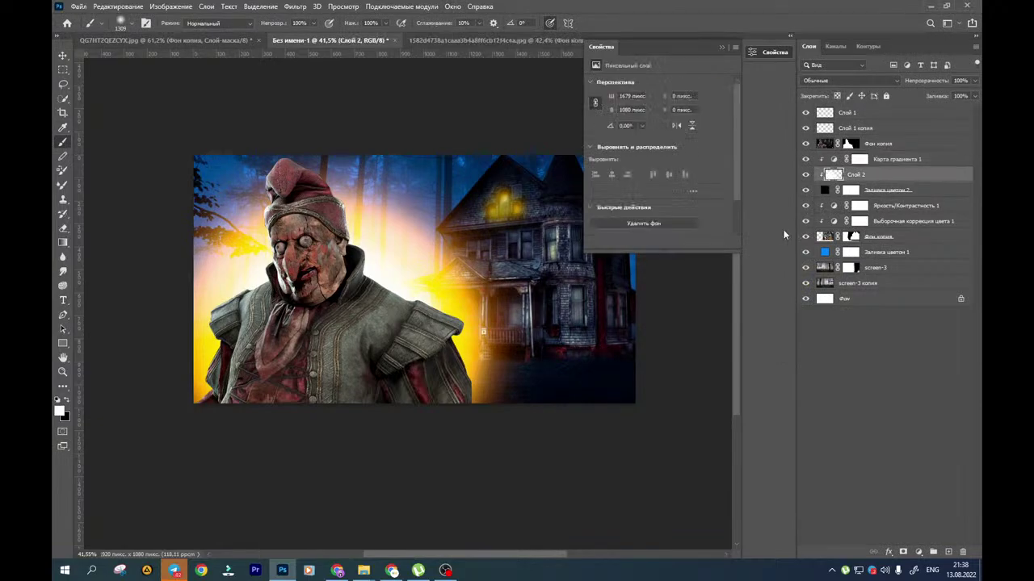
pyautogui.hotkey('ctrl', 't')
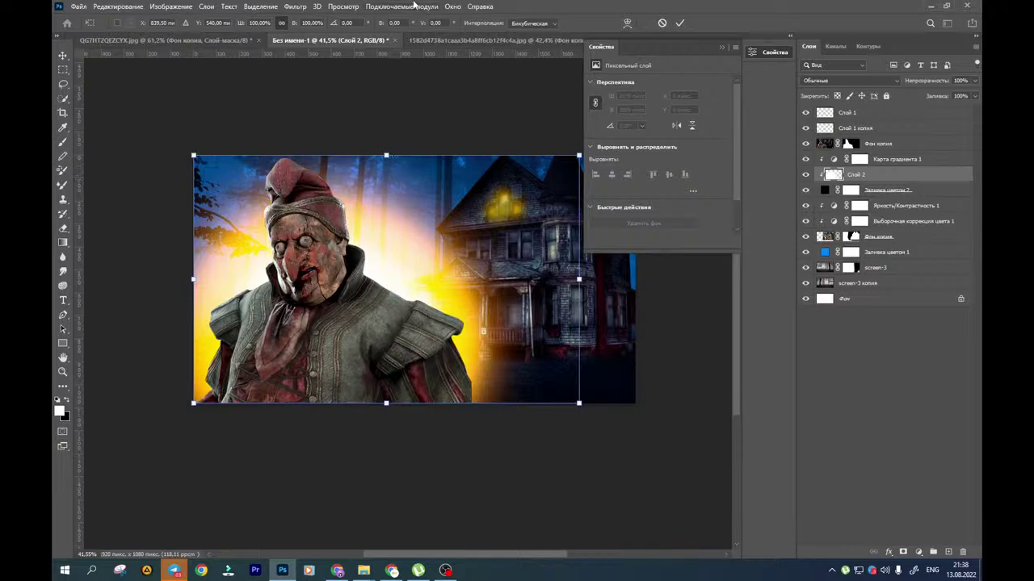
pyautogui.moveTo(385, 152); pyautogui.dragTo(386, 175)
pyautogui.click(60, 57)
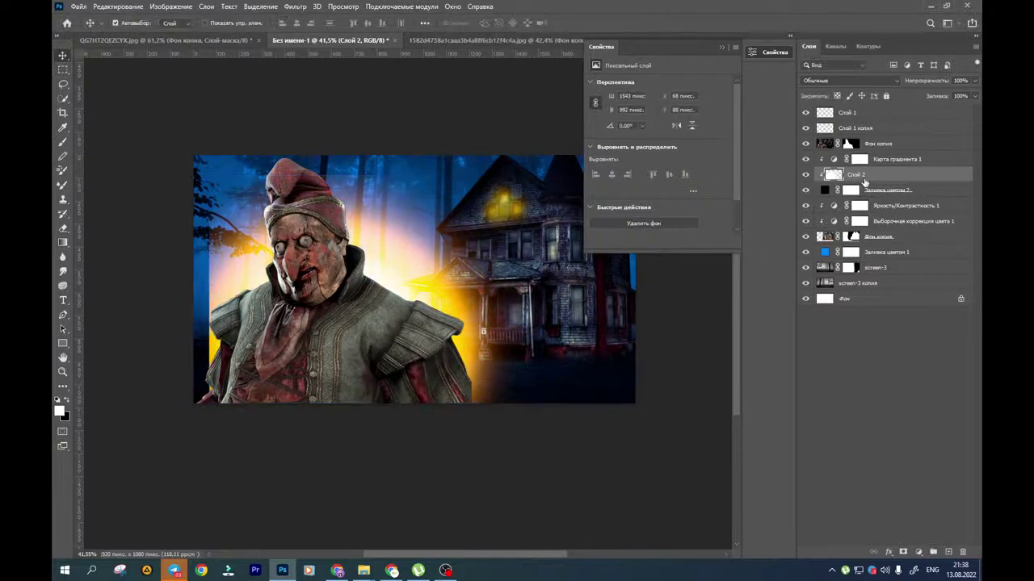
# Delete the painted glow layer and add a new empty layer above the black fill, ready for brushing
pyautogui.press('Delete')
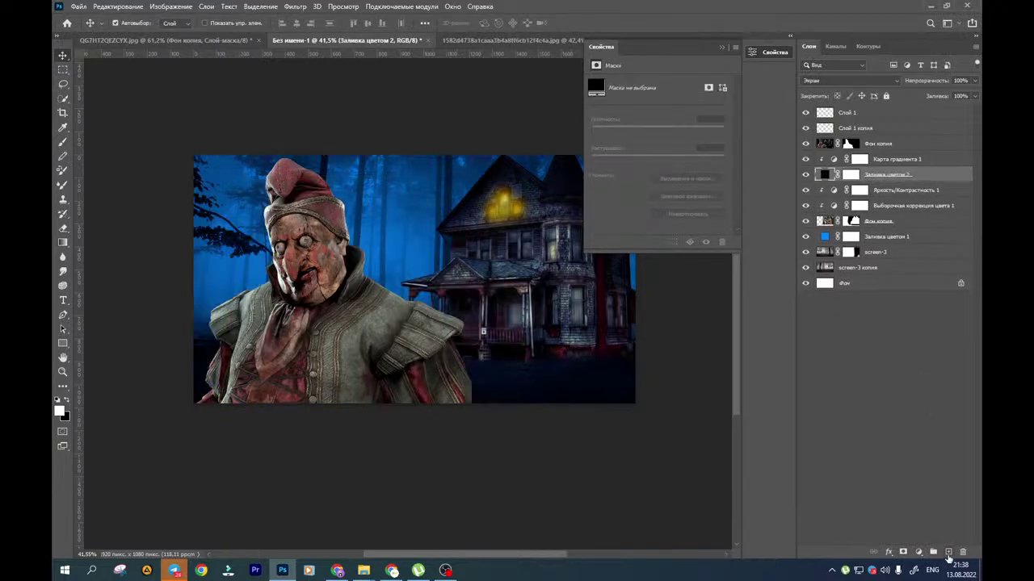
pyautogui.click(948, 551)
pyautogui.click(62, 142)
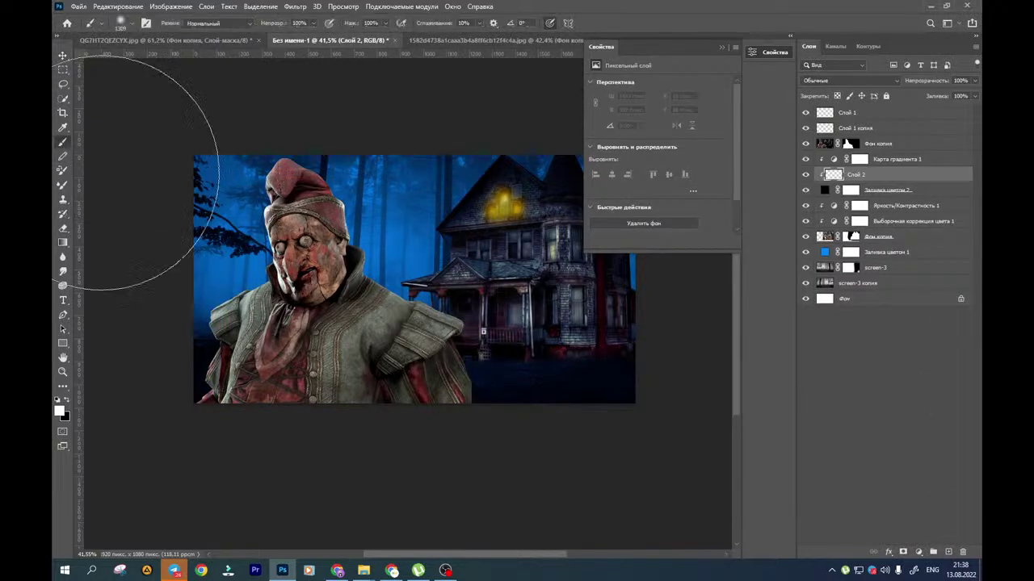
# Paint a smaller white glow behind the character's shoulder nearest the house and undo the last dab
pyautogui.moveTo(360, 338); pyautogui.dragTo(319, 342)
pyautogui.click(404, 365)
pyautogui.moveTo(386, 373); pyautogui.dragTo(371, 380)
pyautogui.click(409, 363)
pyautogui.hotkey('ctrl', 'z')
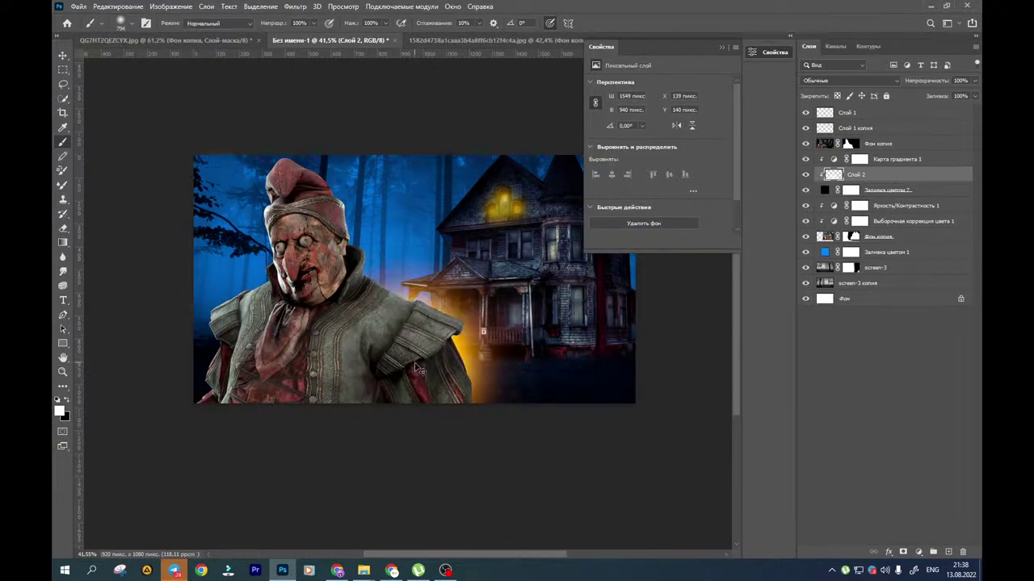
# Extend the white glow on Слой 2 behind the character's other shoulder and around the head, undoing a misplaced dab
pyautogui.click(288, 366)
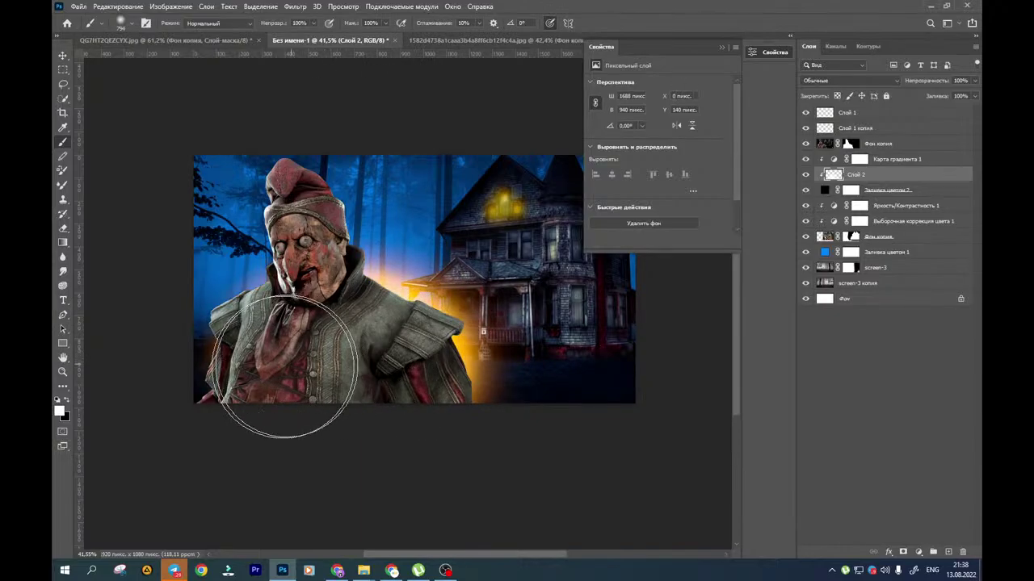
pyautogui.click(291, 373)
pyautogui.hotkey('ctrl', 'z')
pyautogui.moveTo(313, 377); pyautogui.dragTo(325, 378)
pyautogui.click(277, 378)
pyautogui.moveTo(322, 273); pyautogui.dragTo(297, 270)
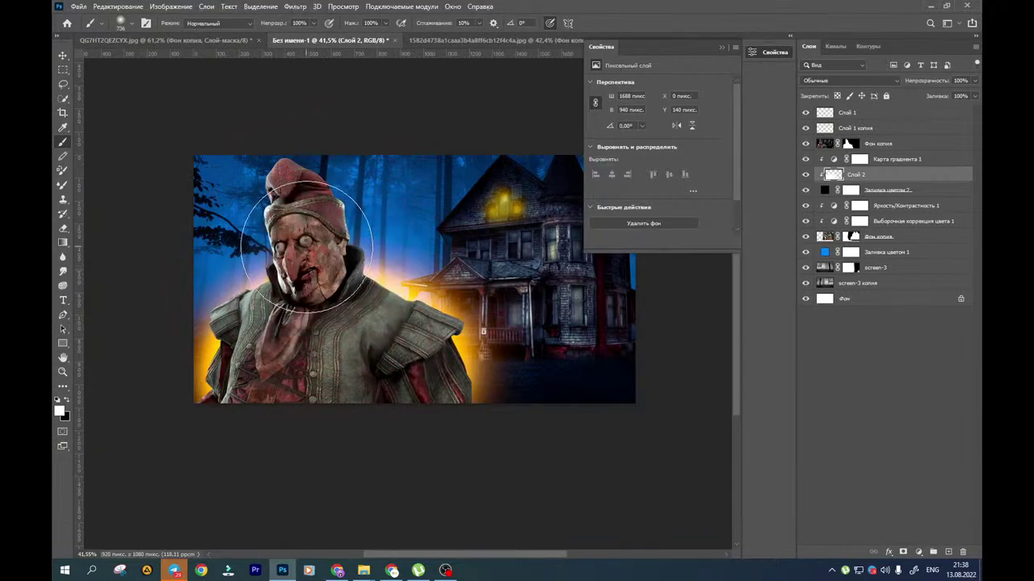
pyautogui.click(309, 249)
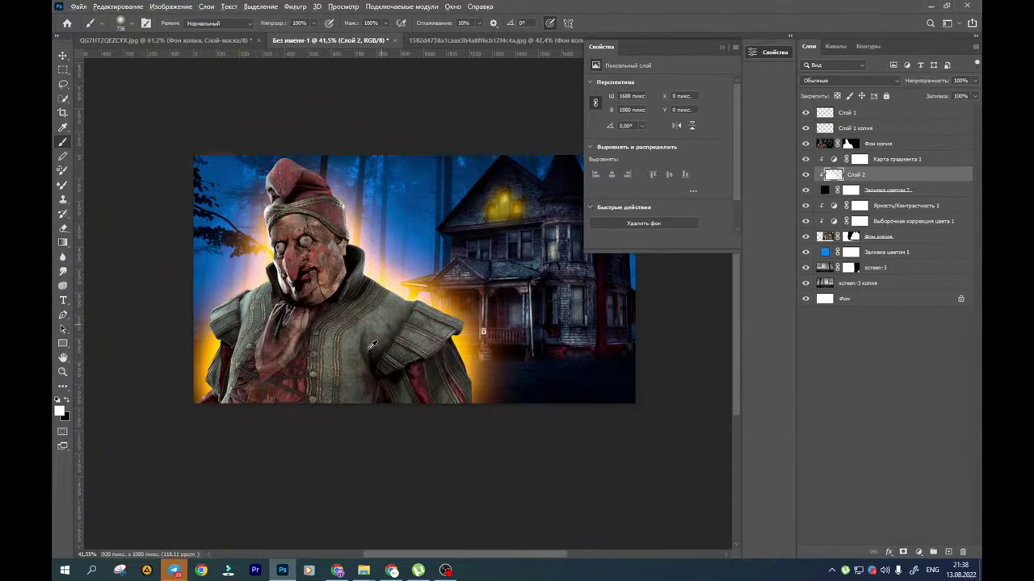
# Add a new empty layer above the character's Фон копия layer and clip it to the character
pyautogui.scroll(1, 372, 346)
pyautogui.scroll(1, 373, 346)
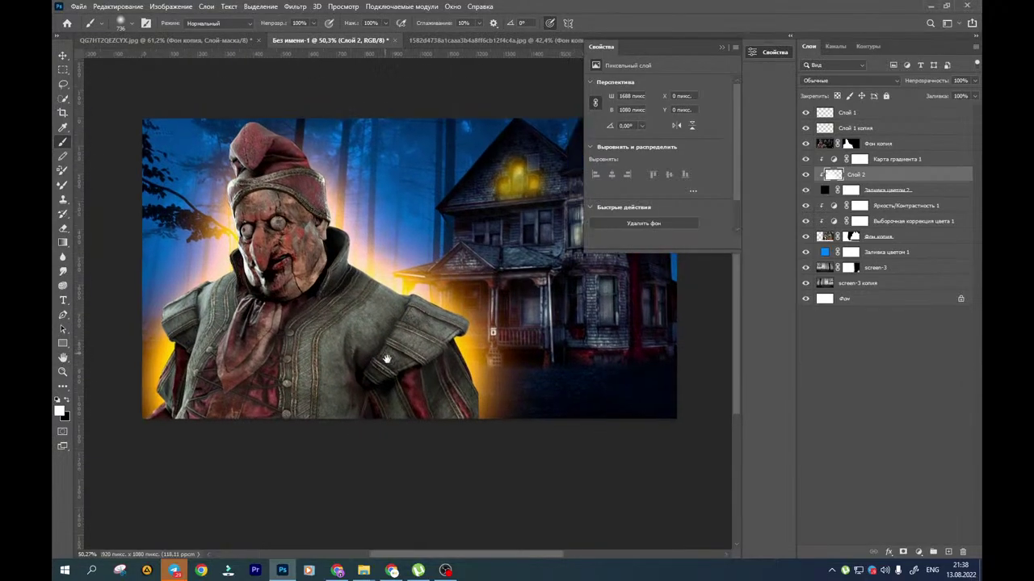
pyautogui.click(889, 144)
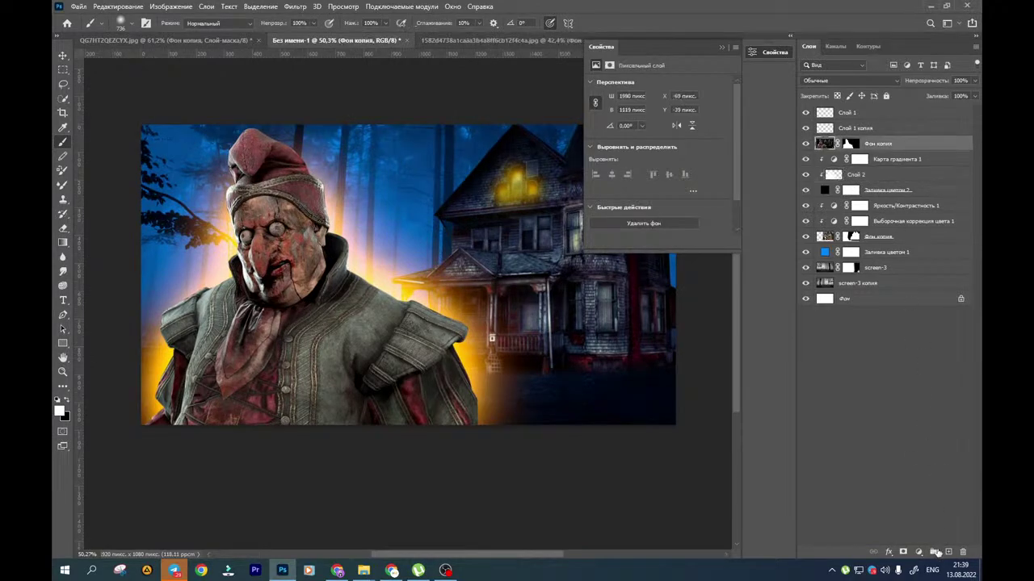
pyautogui.click(948, 553)
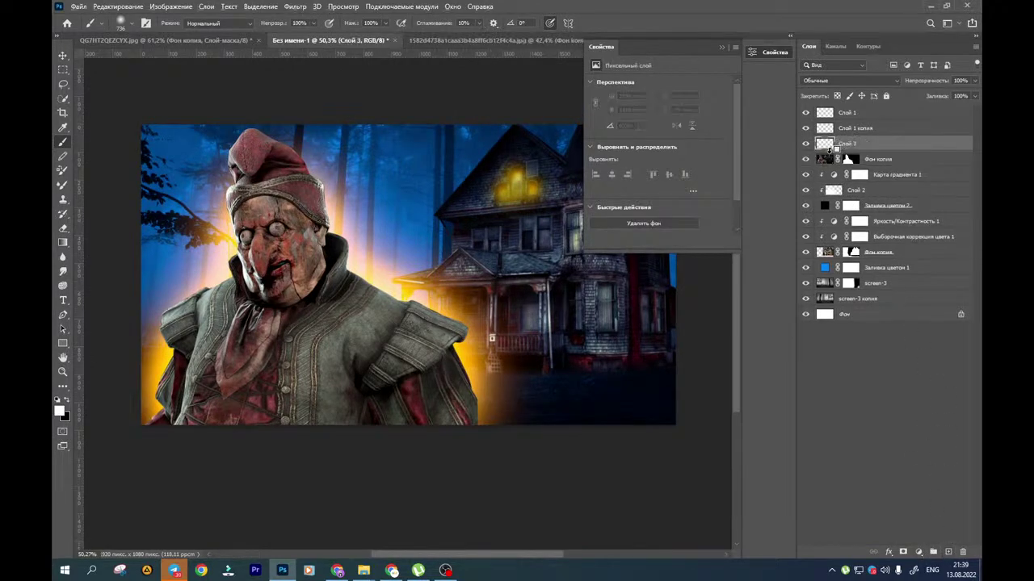
pyautogui.keyDown('alt'); pyautogui.click(829, 150); pyautogui.keyUp('alt')
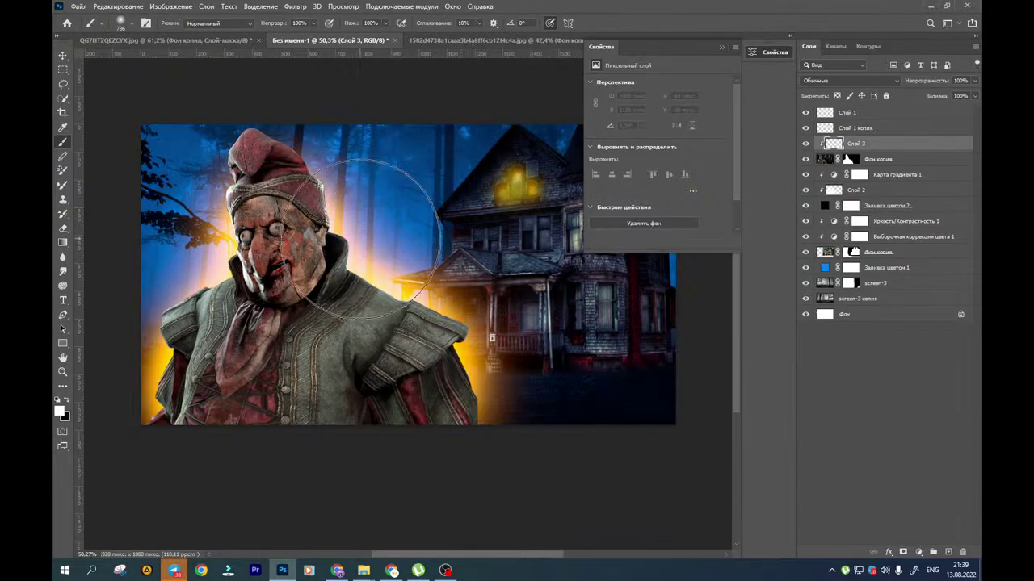
# Paint orange sampled from the glow around the character's edges on Слой 3 and set its blend mode to Линейный осветлитель (добавить)
pyautogui.scroll(-2, 367, 238)
pyautogui.moveTo(367, 202); pyautogui.dragTo(366, 216)
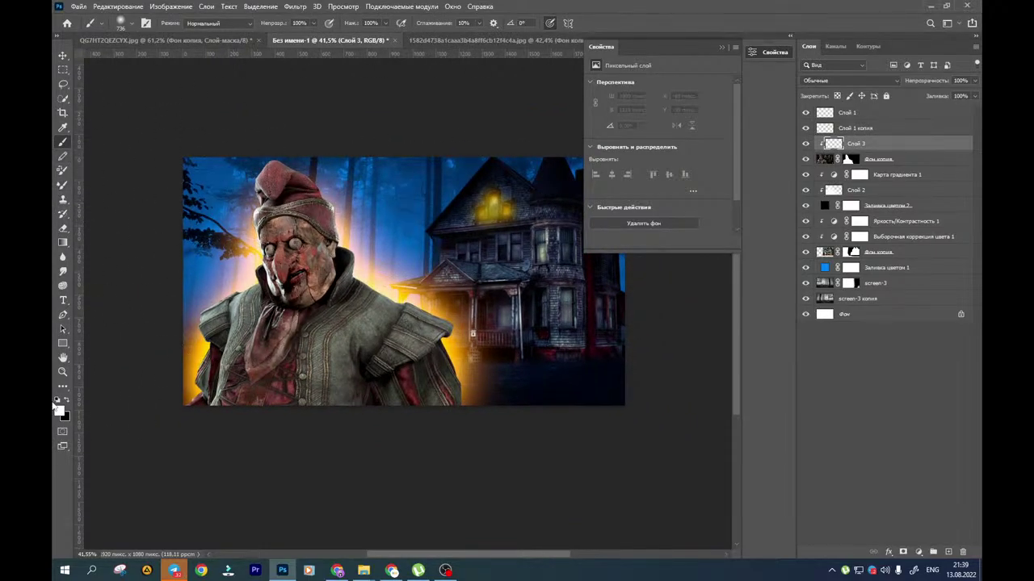
pyautogui.keyDown('alt'); pyautogui.click(434, 310); pyautogui.keyUp('alt')
pyautogui.moveTo(438, 227); pyautogui.dragTo(398, 227)
pyautogui.click(376, 189)
pyautogui.moveTo(369, 187); pyautogui.dragTo(351, 162)
pyautogui.moveTo(372, 161)
pyautogui.mouseDown()
pyautogui.moveTo(406, 255)
pyautogui.moveTo(492, 306)
pyautogui.moveTo(517, 381)
pyautogui.moveTo(517, 353)
pyautogui.moveTo(503, 340)
pyautogui.moveTo(208, 434)
pyautogui.moveTo(148, 393)
pyautogui.moveTo(148, 318)
pyautogui.moveTo(191, 266)
pyautogui.moveTo(207, 196)
pyautogui.moveTo(201, 173)
pyautogui.mouseUp()
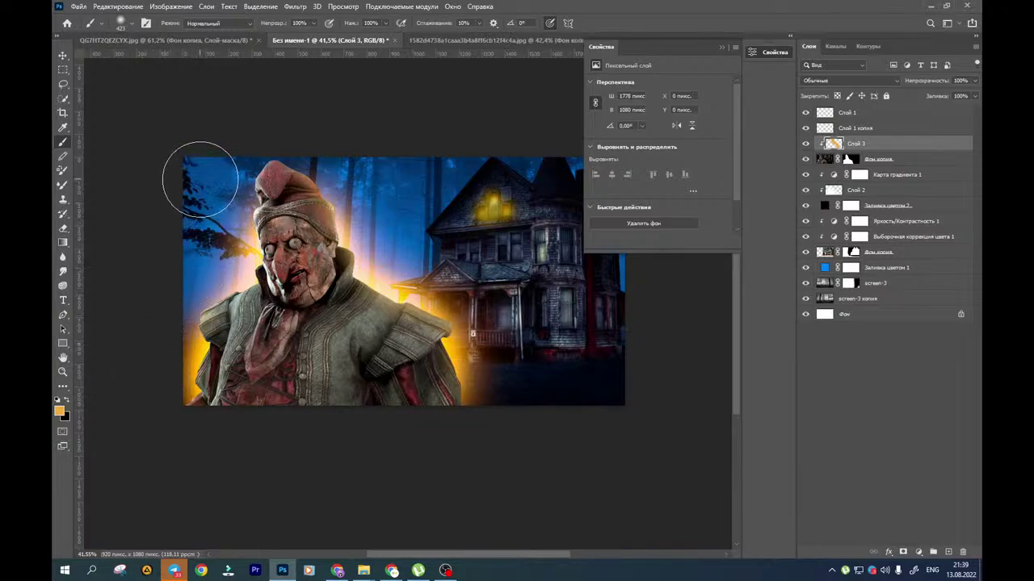
pyautogui.click(842, 82)
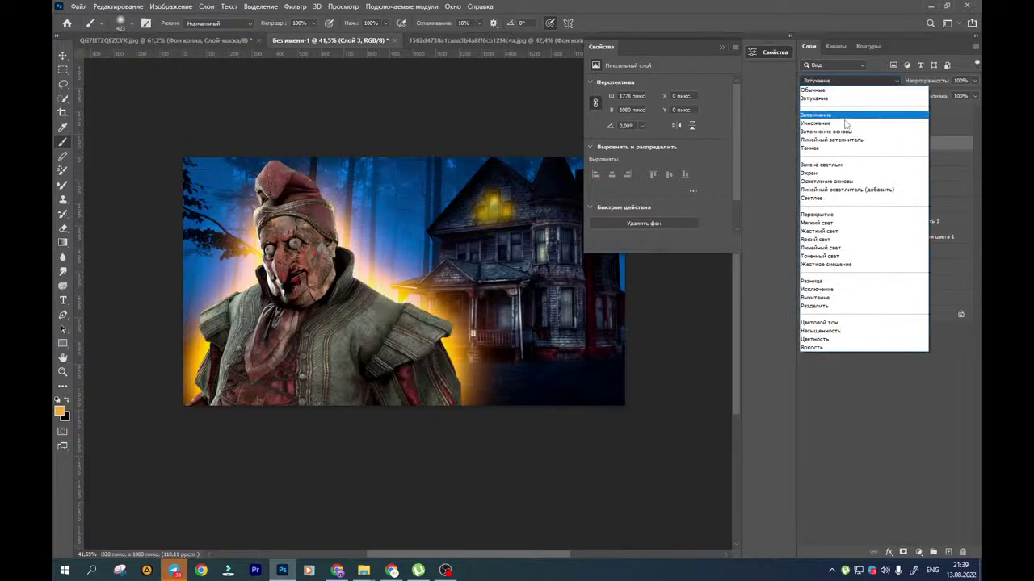
pyautogui.click(845, 191)
# Paint black with a smaller brush on the character's layer mask along the sleeve's outer edge nearest the house, undoing the last stroke
pyautogui.scroll(5, 511, 382)
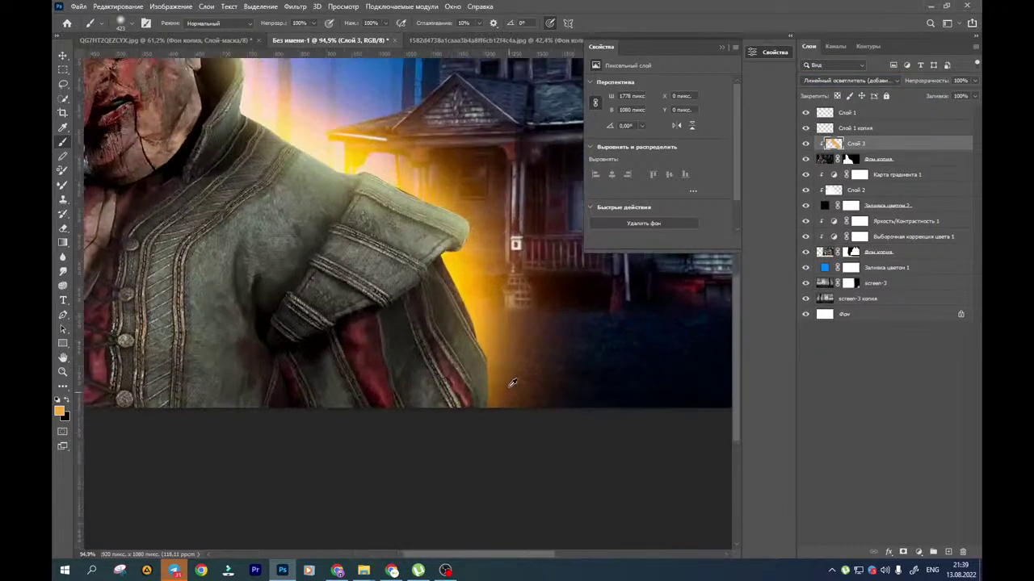
pyautogui.scroll(2, 512, 381)
pyautogui.click(847, 159)
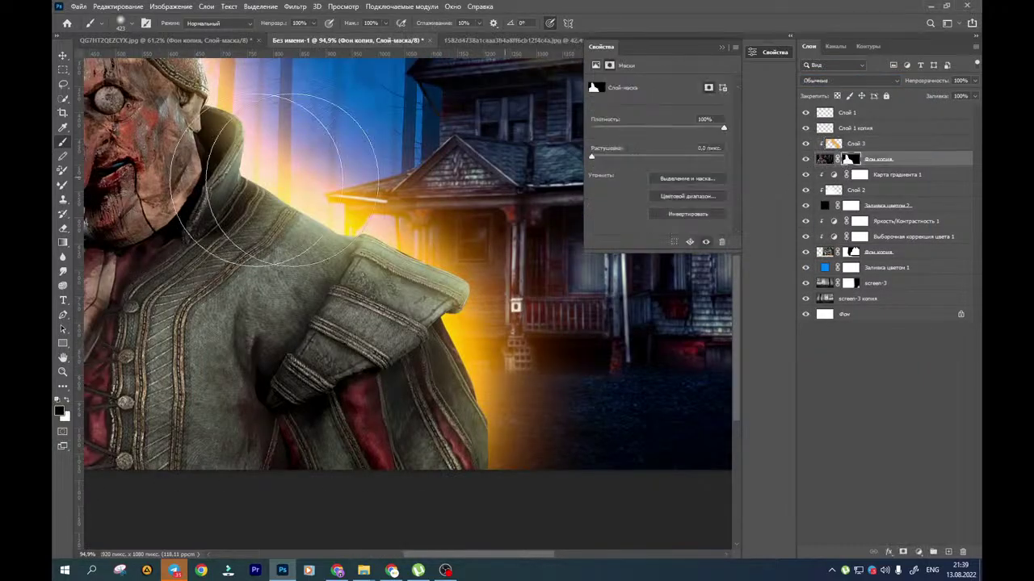
pyautogui.moveTo(483, 401); pyautogui.dragTo(390, 404)
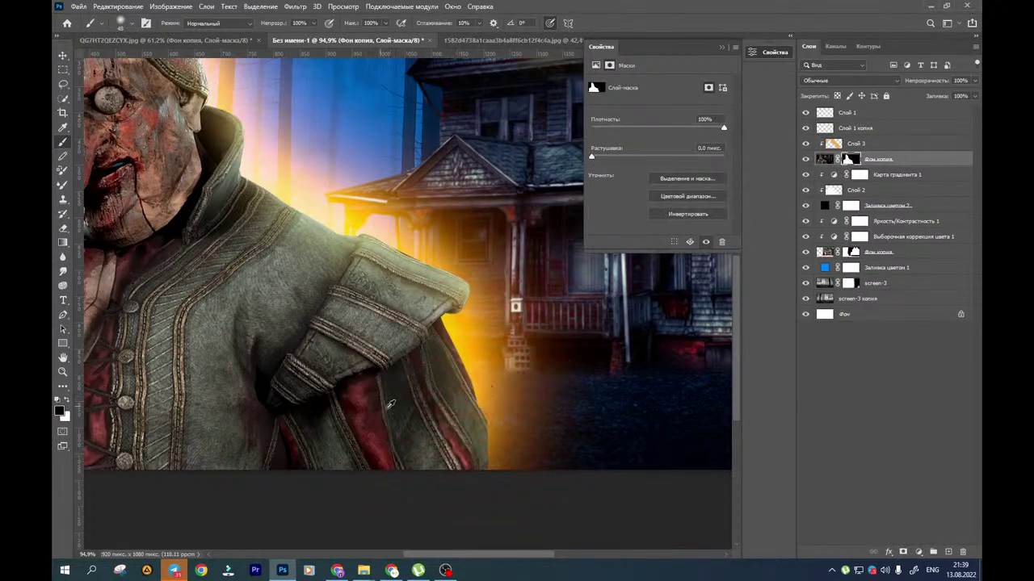
pyautogui.scroll(6, 488, 449)
pyautogui.moveTo(493, 444); pyautogui.dragTo(494, 326)
pyautogui.moveTo(502, 282)
pyautogui.mouseDown()
pyautogui.moveTo(501, 376)
pyautogui.moveTo(484, 236)
pyautogui.moveTo(494, 396)
pyautogui.mouseUp()
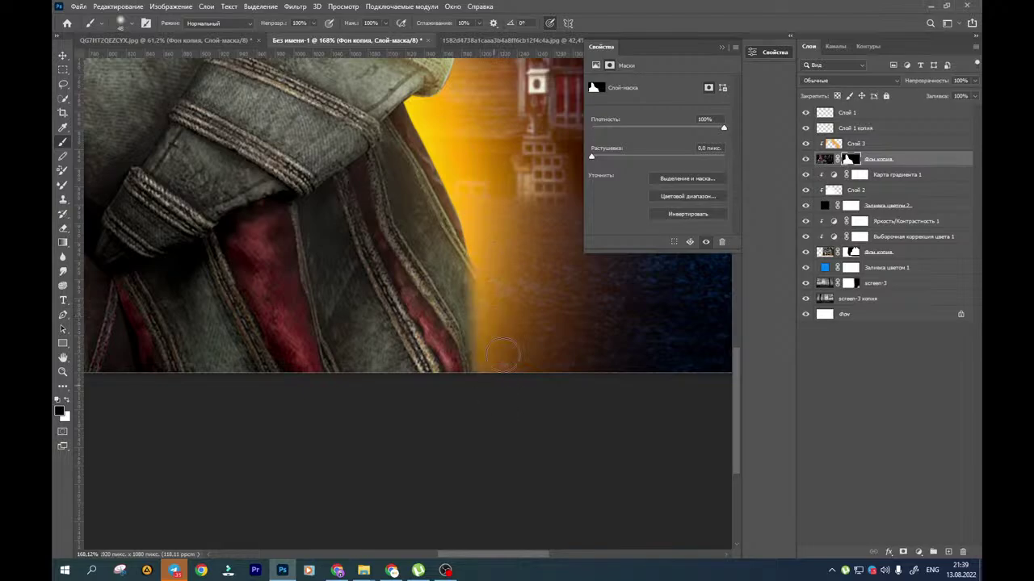
pyautogui.moveTo(500, 243)
pyautogui.mouseDown()
pyautogui.moveTo(473, 254)
pyautogui.moveTo(490, 261)
pyautogui.moveTo(521, 382)
pyautogui.moveTo(522, 305)
pyautogui.mouseUp()
pyautogui.moveTo(487, 259)
pyautogui.mouseDown()
pyautogui.moveTo(483, 251)
pyautogui.moveTo(486, 400)
pyautogui.mouseUp()
pyautogui.hotkey('ctrl', 'z')
# Try trimming the sleeve's lower edge on the character's mask with a finer 22 px brush and undo the stroke
pyautogui.scroll(3, 498, 300)
pyautogui.scroll(1, 476, 266)
pyautogui.moveTo(481, 273); pyautogui.dragTo(466, 274)
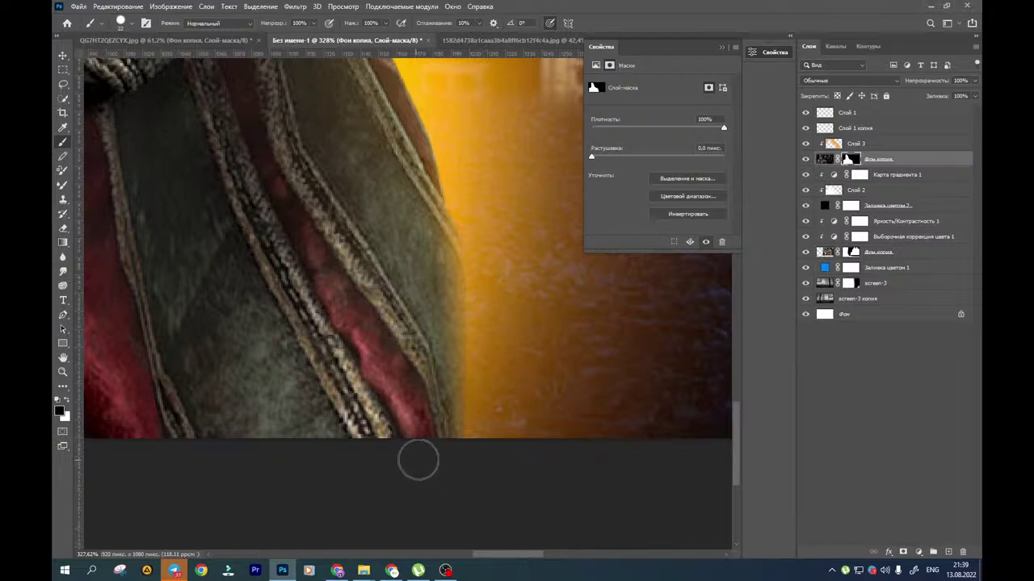
pyautogui.moveTo(417, 457)
pyautogui.mouseDown()
pyautogui.moveTo(464, 392)
pyautogui.moveTo(463, 409)
pyautogui.moveTo(481, 268)
pyautogui.moveTo(482, 216)
pyautogui.moveTo(464, 181)
pyautogui.moveTo(474, 453)
pyautogui.moveTo(450, 520)
pyautogui.mouseUp()
pyautogui.hotkey('ctrl', 'z')
pyautogui.scroll(-5, 478, 421)
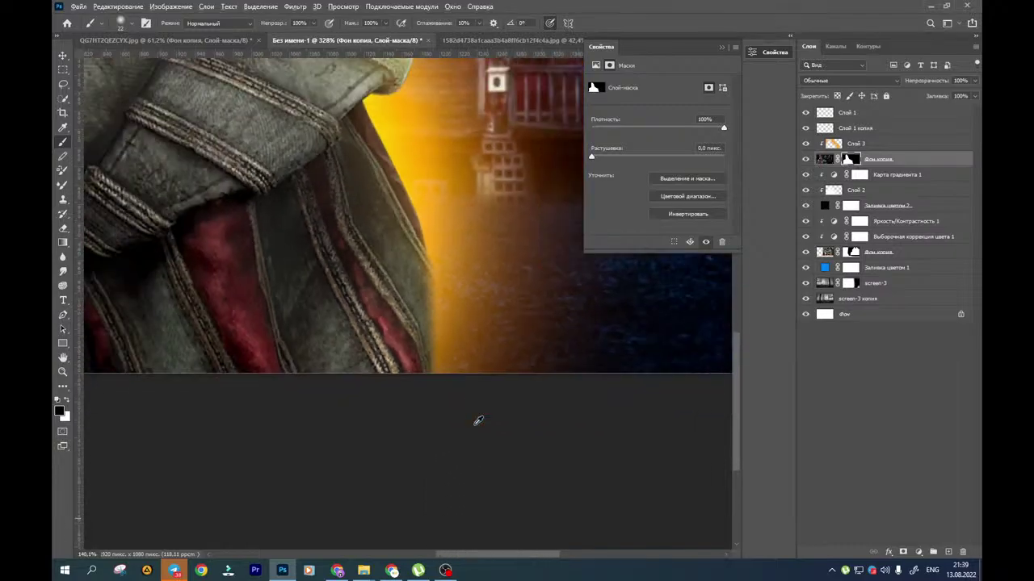
# Collapse the mask properties, activate the Move tool and review the whole composite
pyautogui.moveTo(325, 223); pyautogui.dragTo(362, 338)
pyautogui.click(721, 47)
pyautogui.moveTo(107, 125); pyautogui.dragTo(145, 118)
pyautogui.click(64, 57)
pyautogui.moveTo(454, 253); pyautogui.dragTo(439, 260)
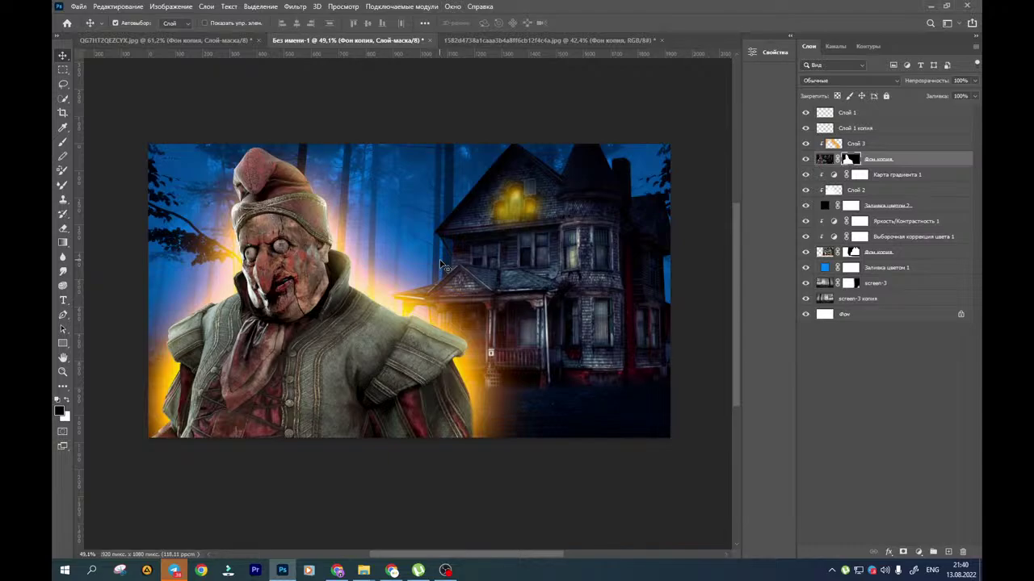
pyautogui.moveTo(403, 268); pyautogui.dragTo(427, 269)
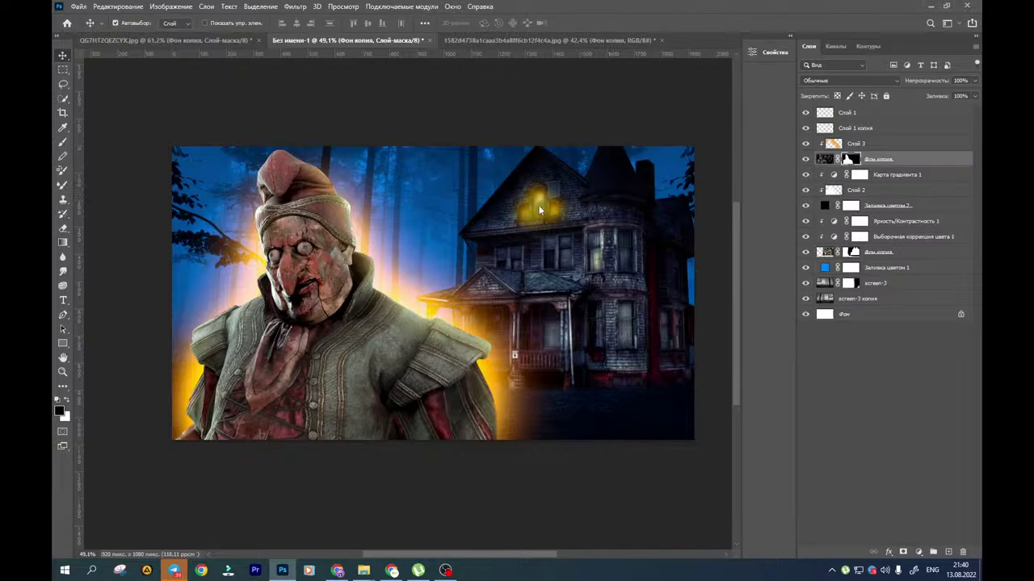
pyautogui.moveTo(462, 209); pyautogui.dragTo(434, 217)
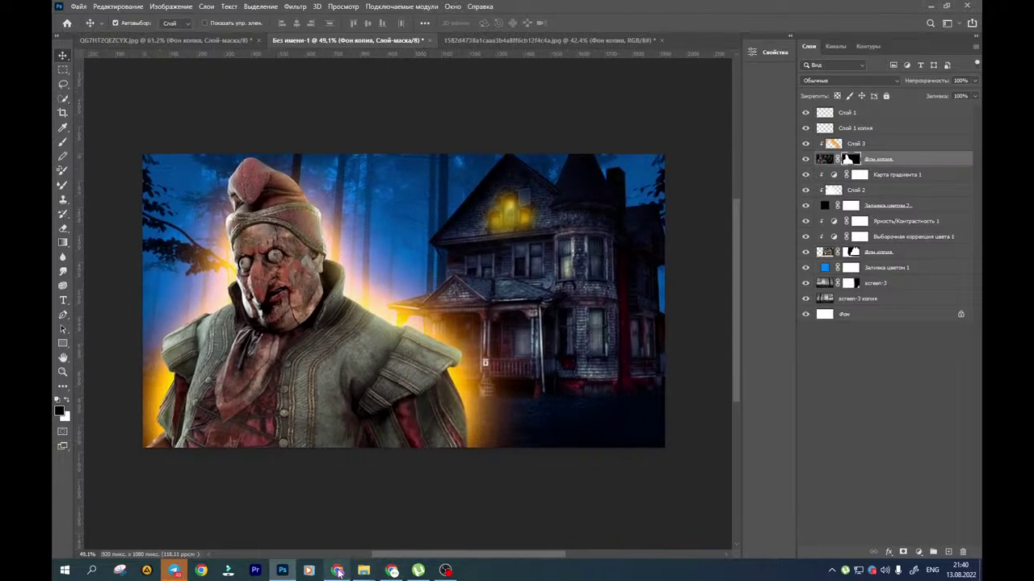
# Switch to Chrome, close the enlarged dark house picture and search Yandex Images for "particle overlay"
pyautogui.click(338, 570)
pyautogui.click(436, 11)
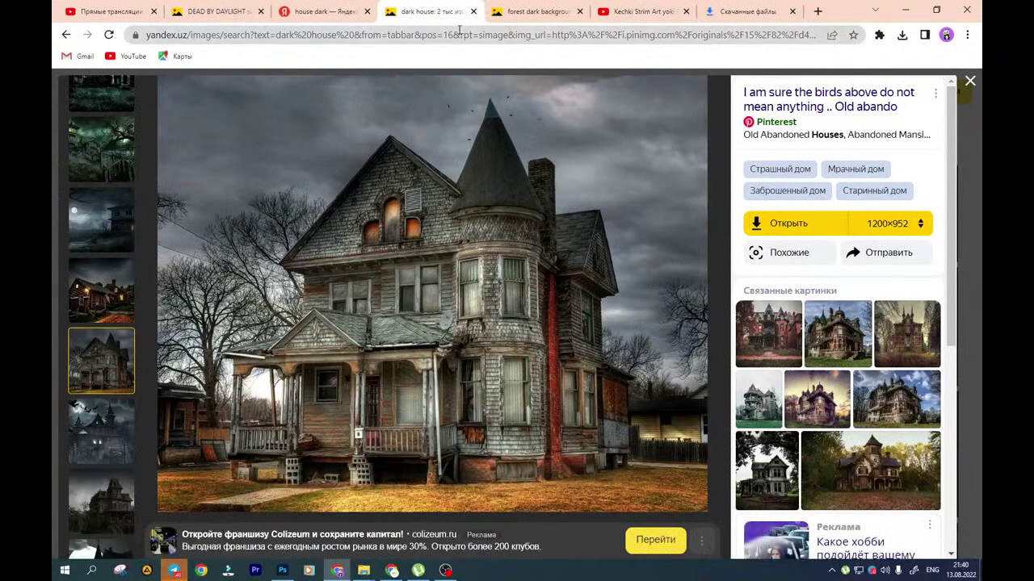
pyautogui.click(969, 81)
pyautogui.click(169, 94)
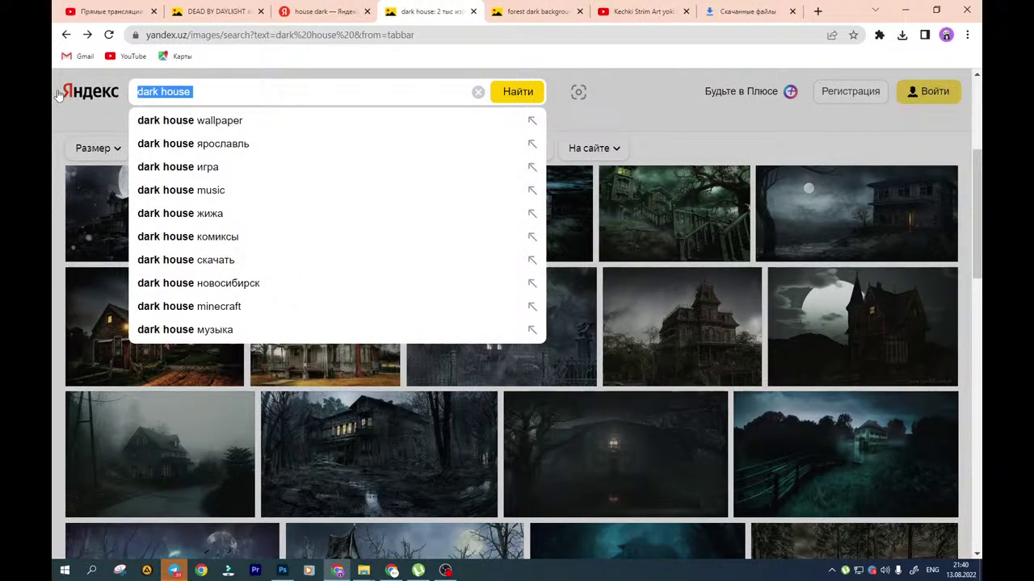
pyautogui.write('par')
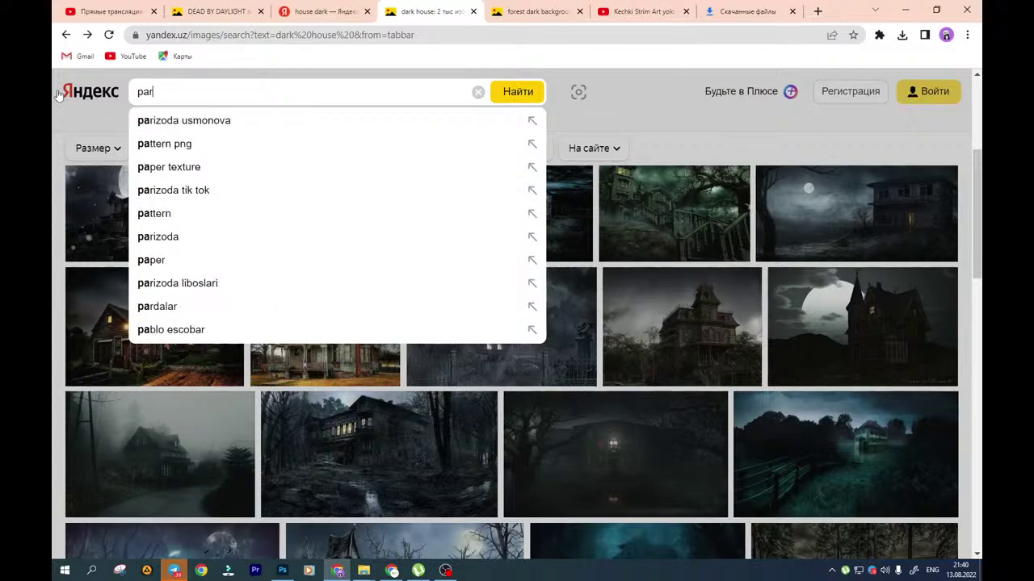
pyautogui.write('ticle overlay')
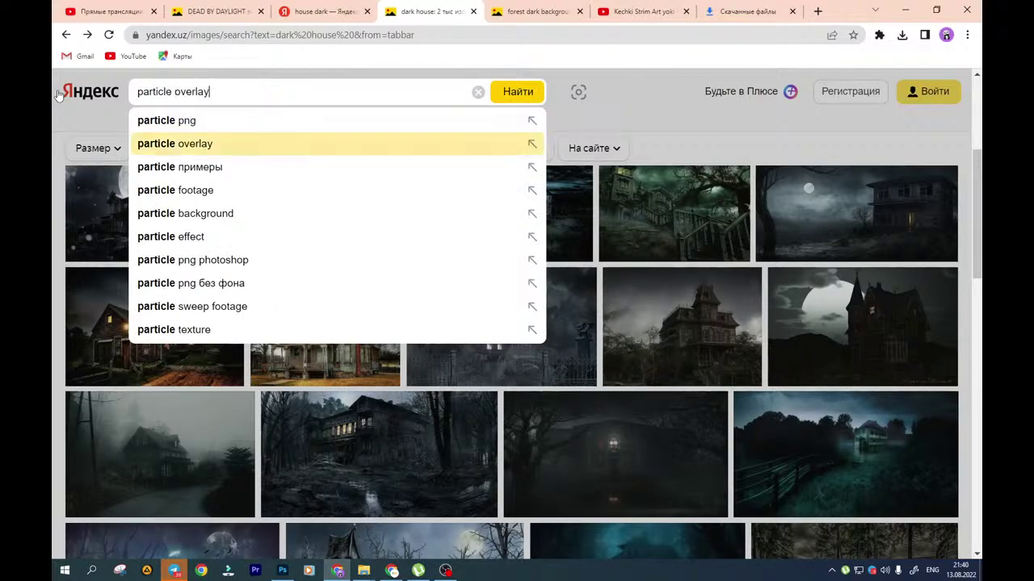
pyautogui.click(187, 151)
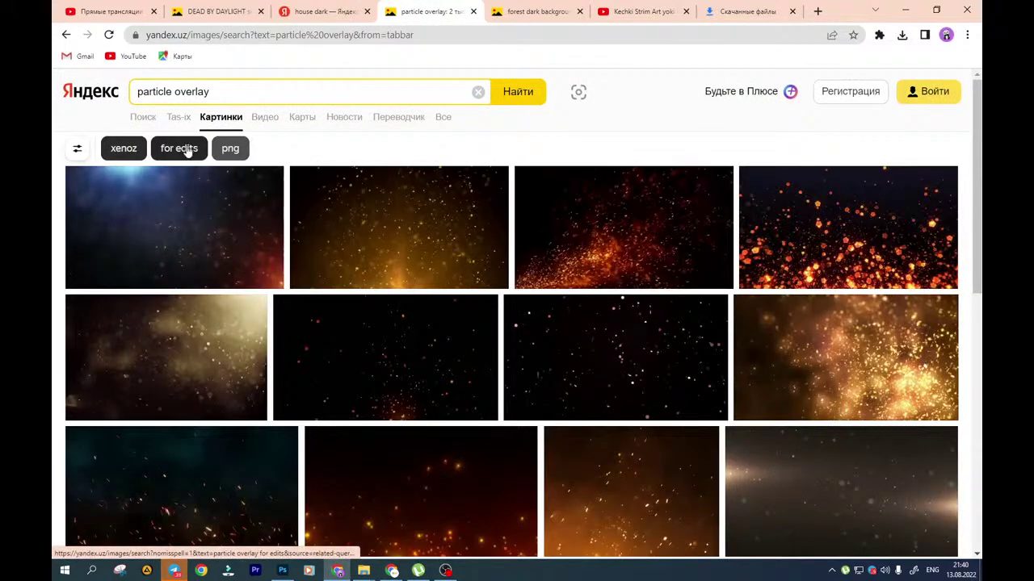
# Open the gold dust particles image and save it to the desktop as wp9913371
pyautogui.click(385, 260)
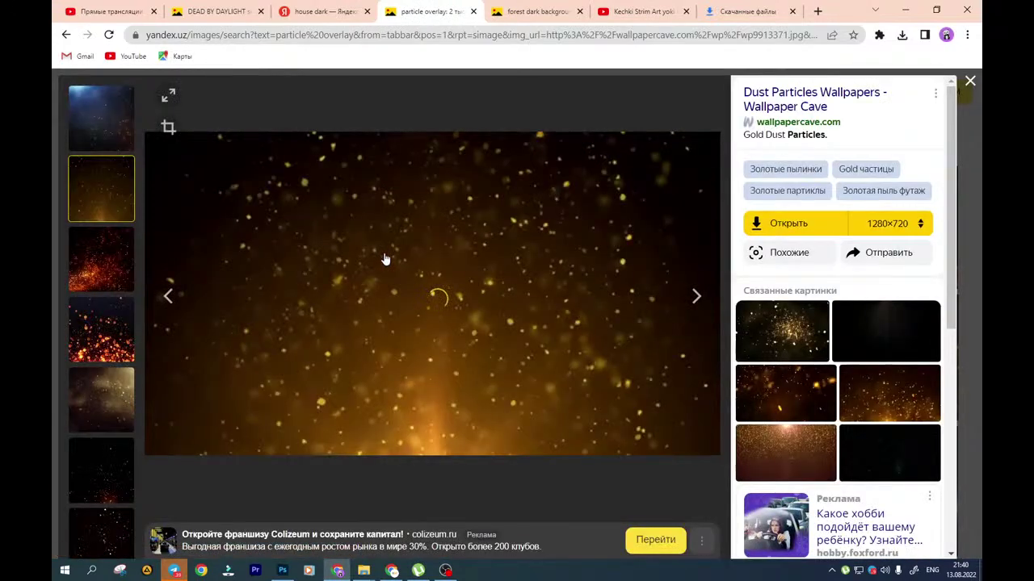
pyautogui.rightClick(385, 260)
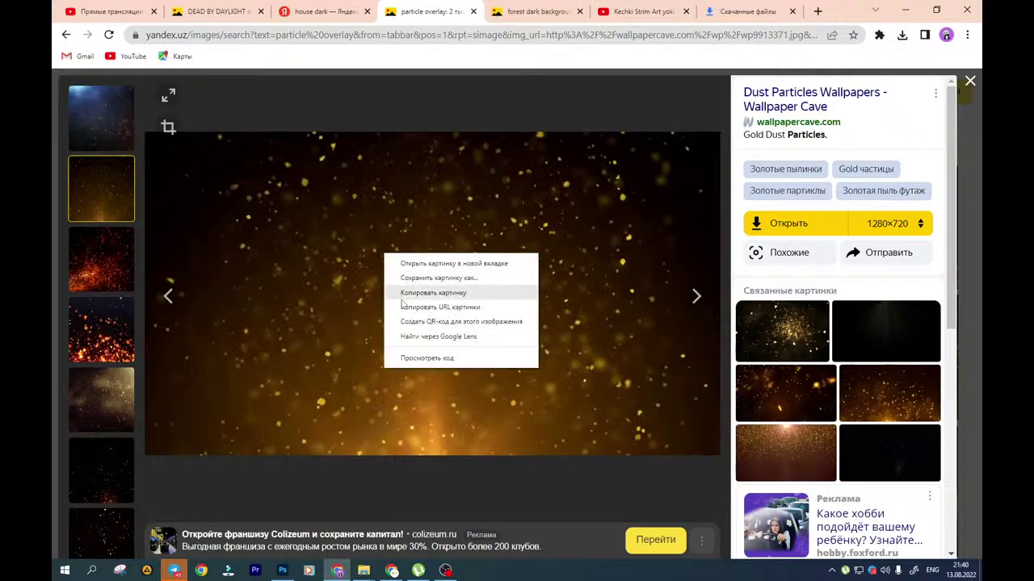
pyautogui.click(410, 279)
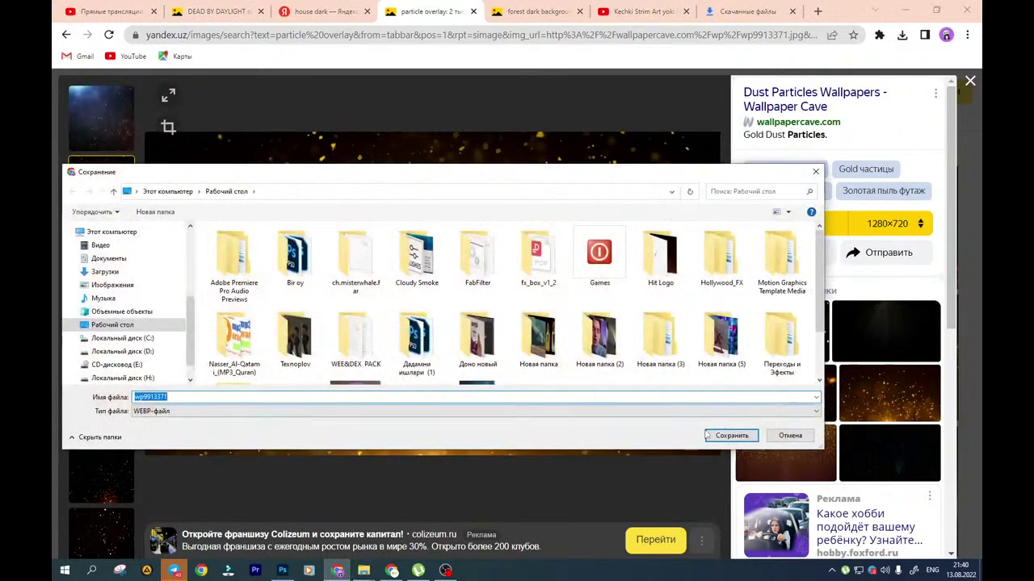
pyautogui.click(732, 436)
# Locate the downloaded wp9913371 file in its folder and place it into the Photoshop composite at the offered size
pyautogui.click(901, 35)
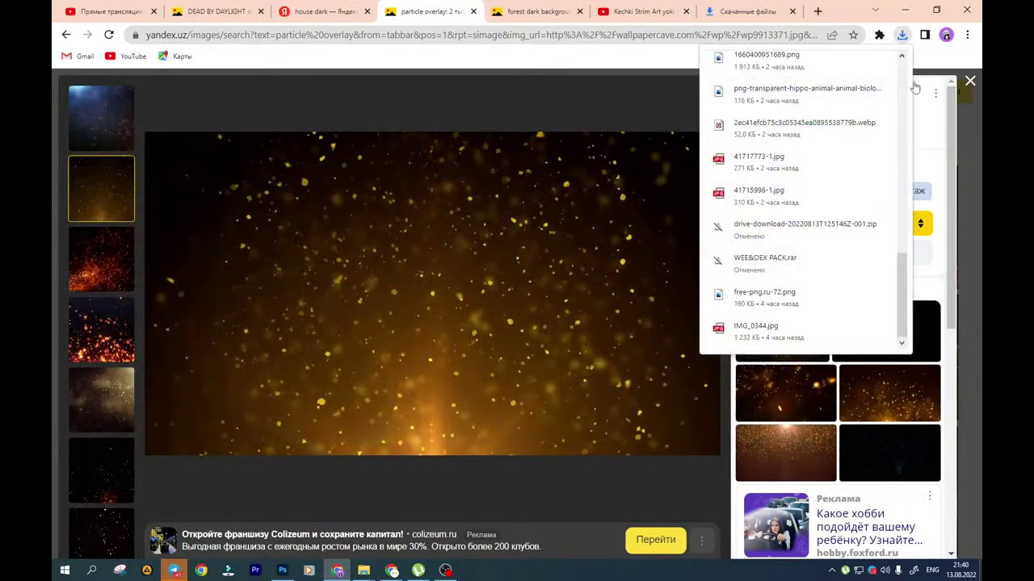
pyautogui.click(967, 35)
pyautogui.click(791, 123)
pyautogui.click(403, 215)
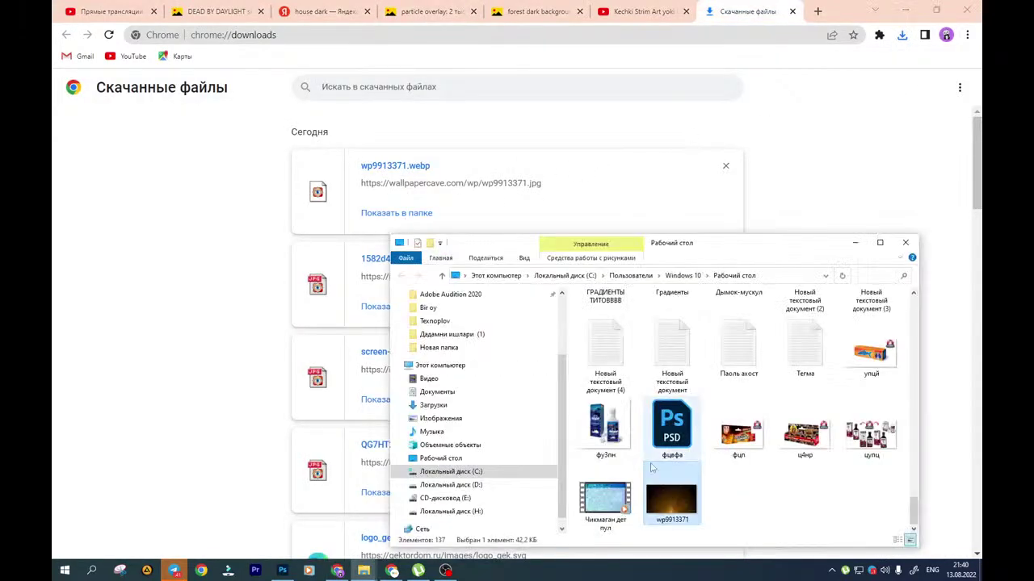
pyautogui.moveTo(669, 497); pyautogui.dragTo(323, 339)
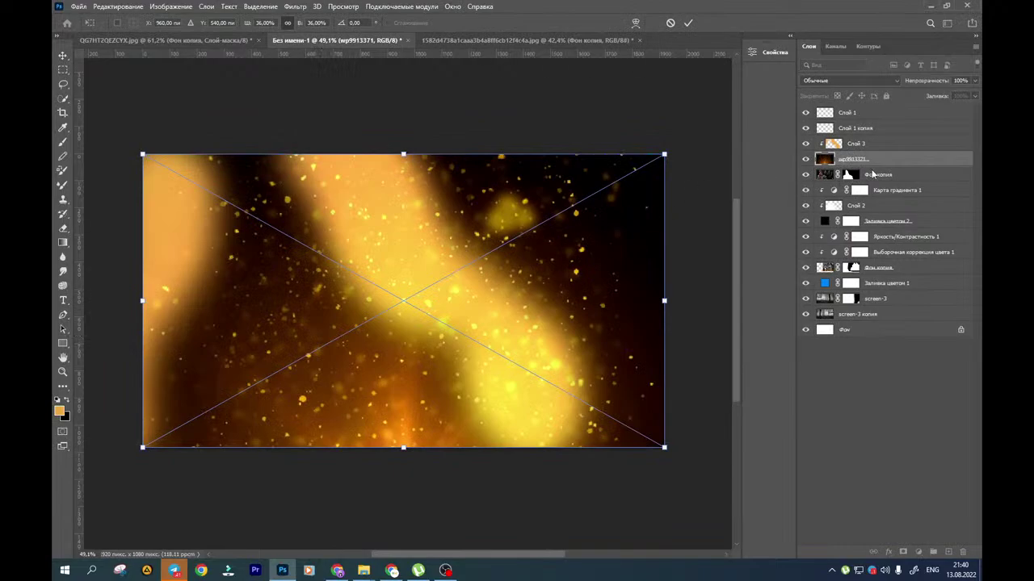
pyautogui.press('Return')
# Move the wp9913371 layer between the house layer and Заливка цветом 1, and clip Слой 3 to the character again
pyautogui.moveTo(864, 159); pyautogui.dragTo(890, 275)
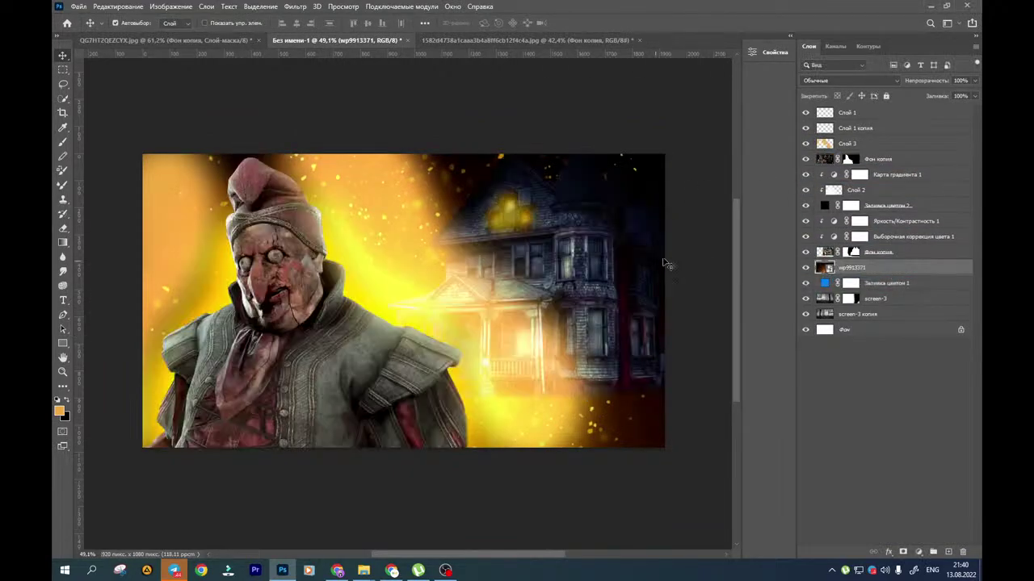
pyautogui.click(825, 147)
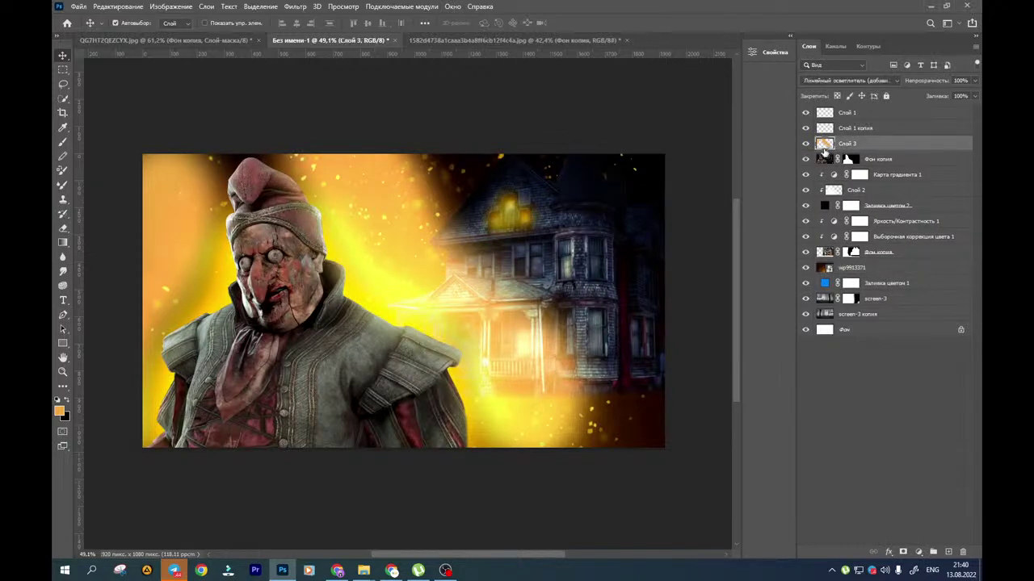
pyautogui.keyDown('alt'); pyautogui.click(824, 152); pyautogui.keyUp('alt')
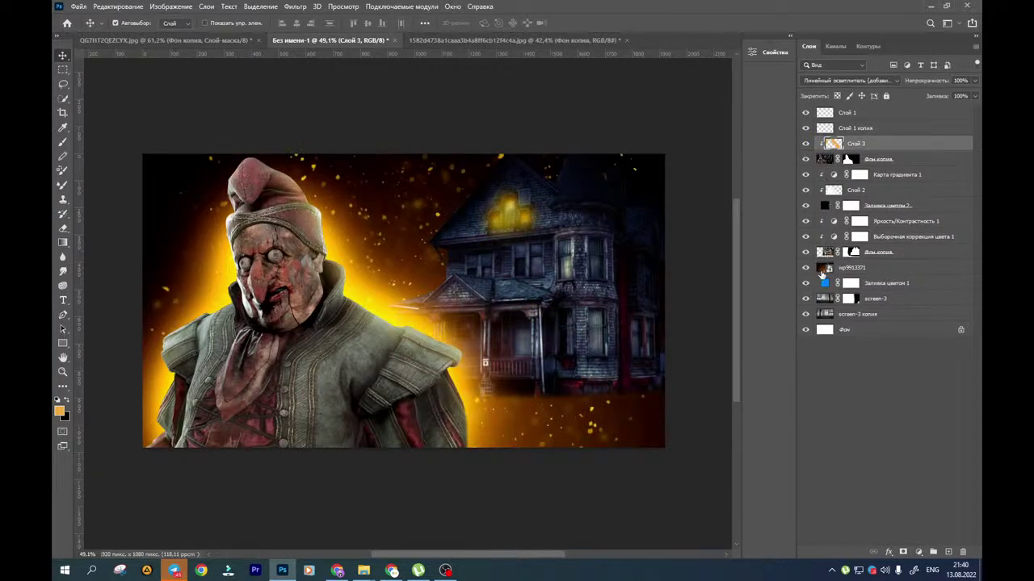
# Set the blend mode of the wp9913371 particle layer to Линейный осветлитель (добавить)
pyautogui.click(824, 270)
pyautogui.click(848, 81)
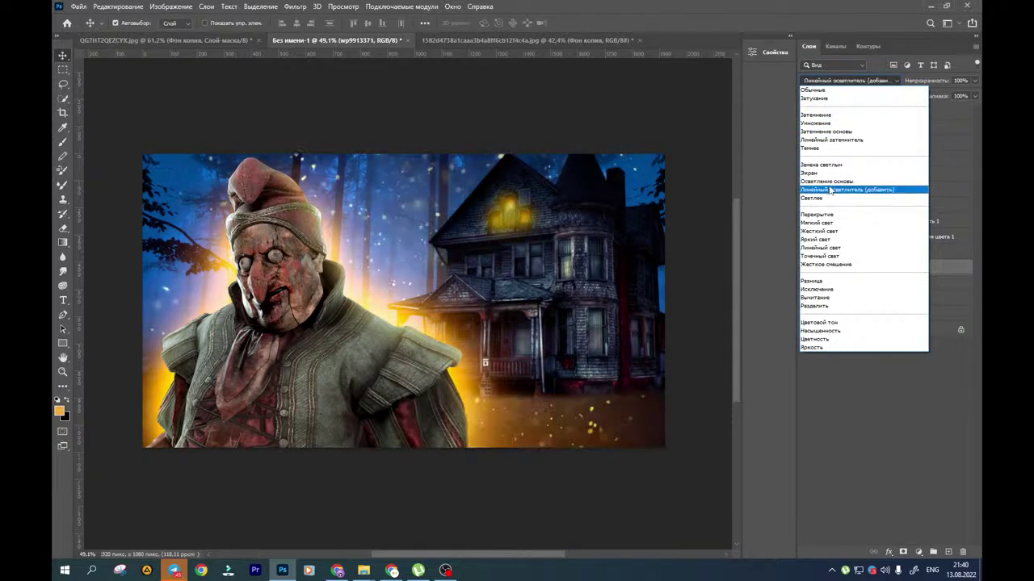
pyautogui.click(830, 191)
pyautogui.moveTo(604, 246); pyautogui.dragTo(579, 273)
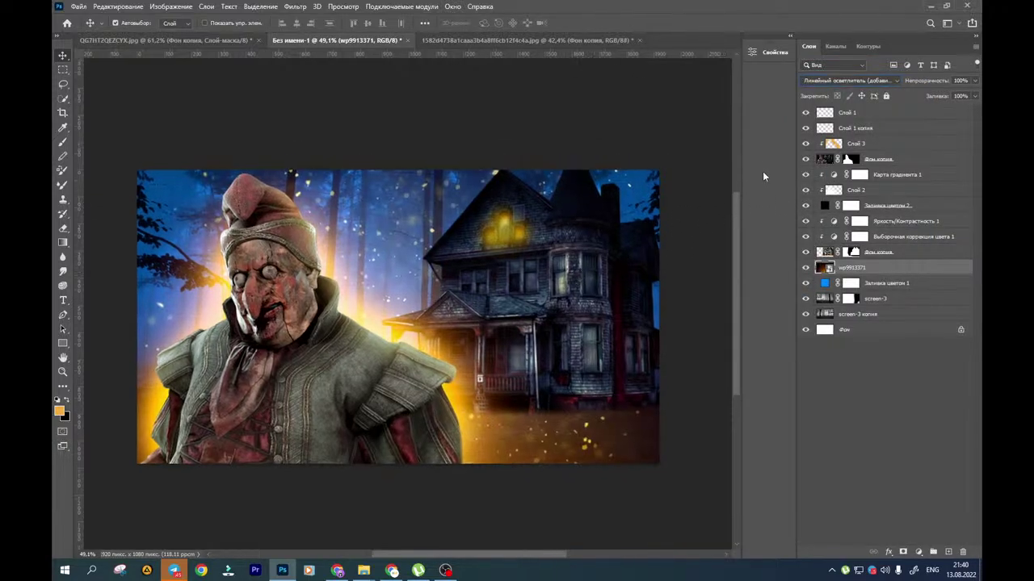
# Try a Motion Blur on the wp9913371 particle layer at an angle of 22° with a 12-pixel offset
pyautogui.click(287, 14)
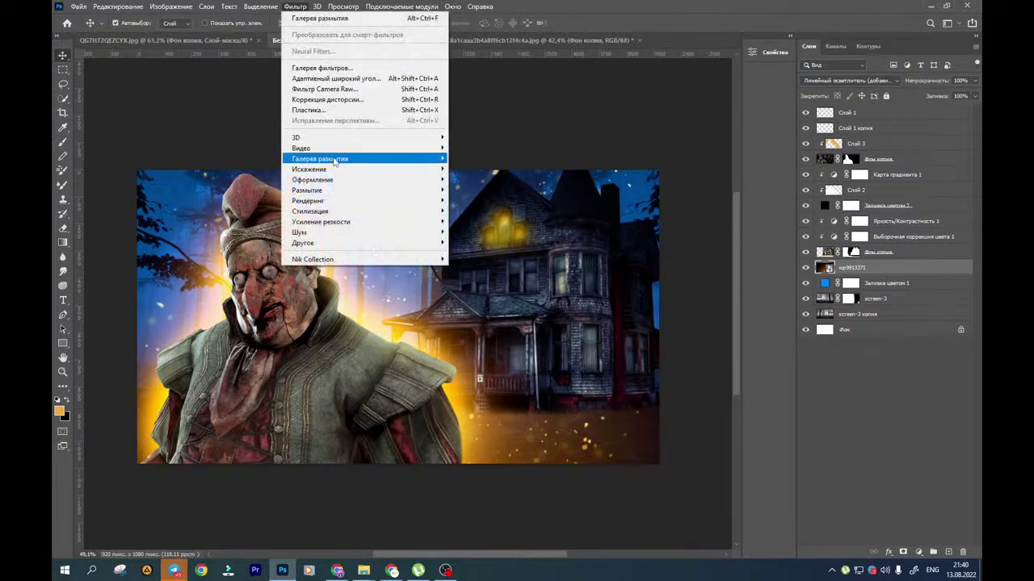
pyautogui.moveTo(392, 191)
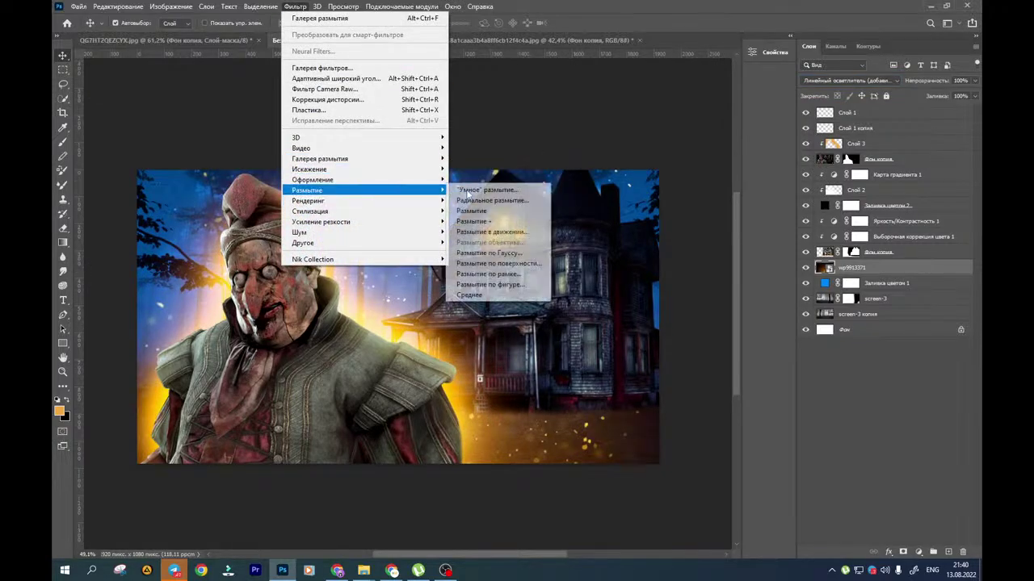
pyautogui.click(482, 230)
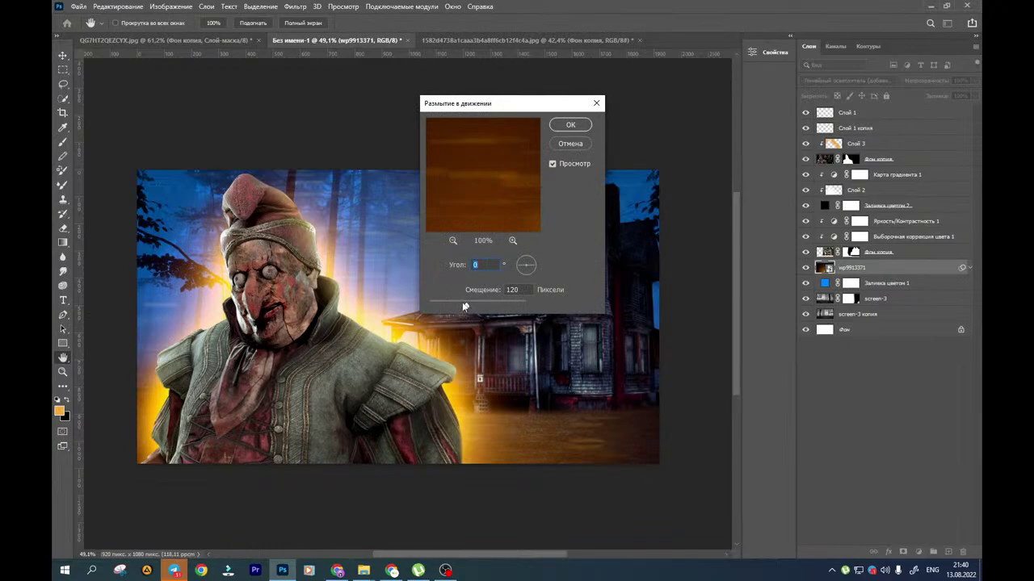
pyautogui.click(534, 261)
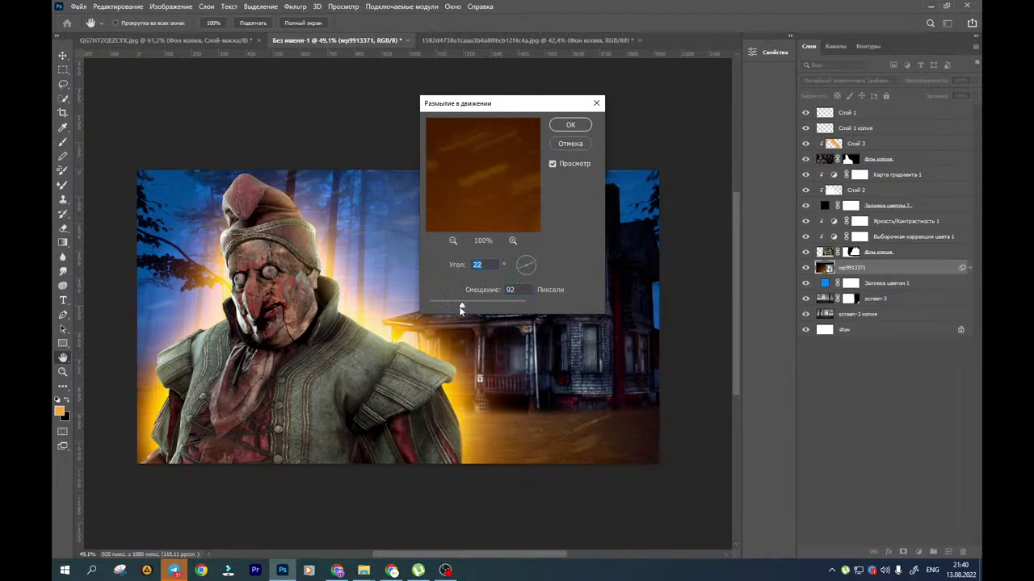
pyautogui.moveTo(462, 306); pyautogui.dragTo(435, 305)
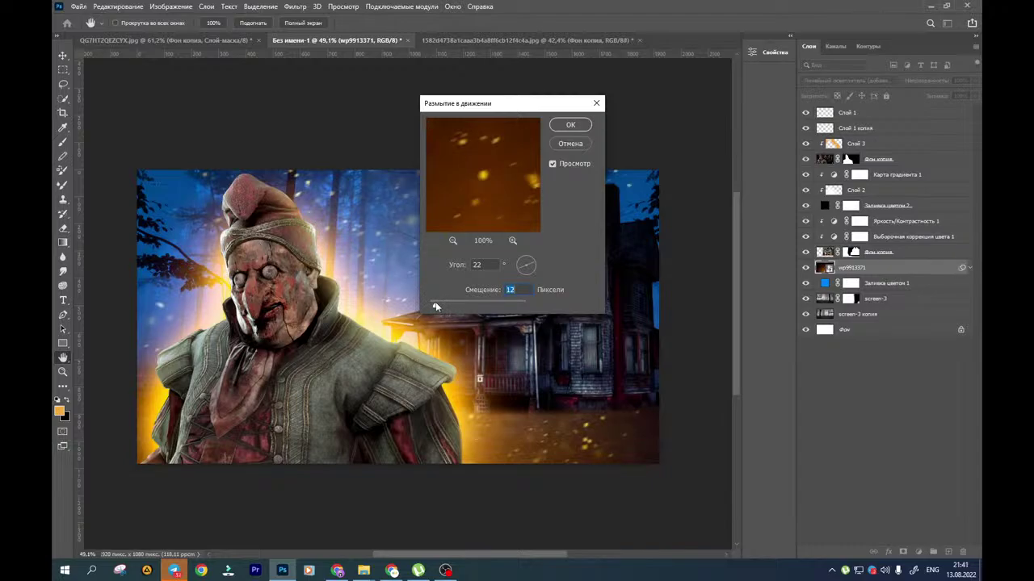
pyautogui.click(568, 126)
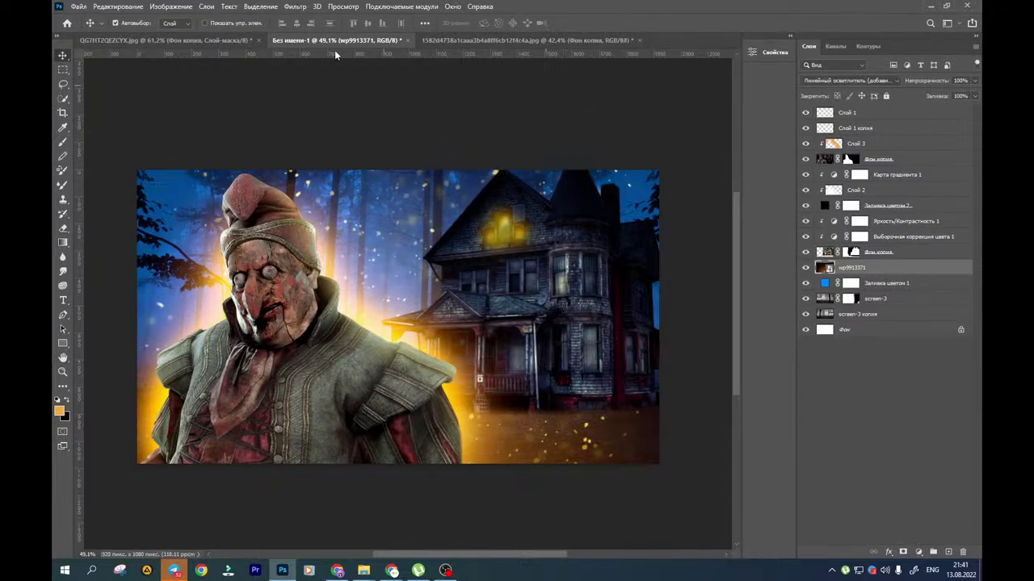
# Apply a Motion Blur to the wp9913371 particle layer with an angle of 27° and an offset of 30 pixels
pyautogui.click(295, 6)
pyautogui.moveTo(324, 159)
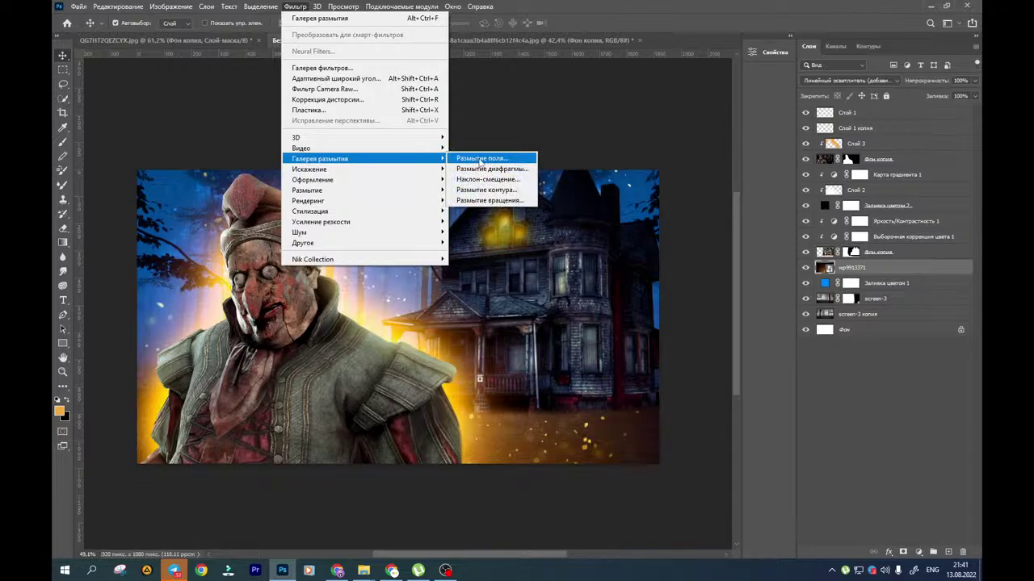
pyautogui.moveTo(398, 192)
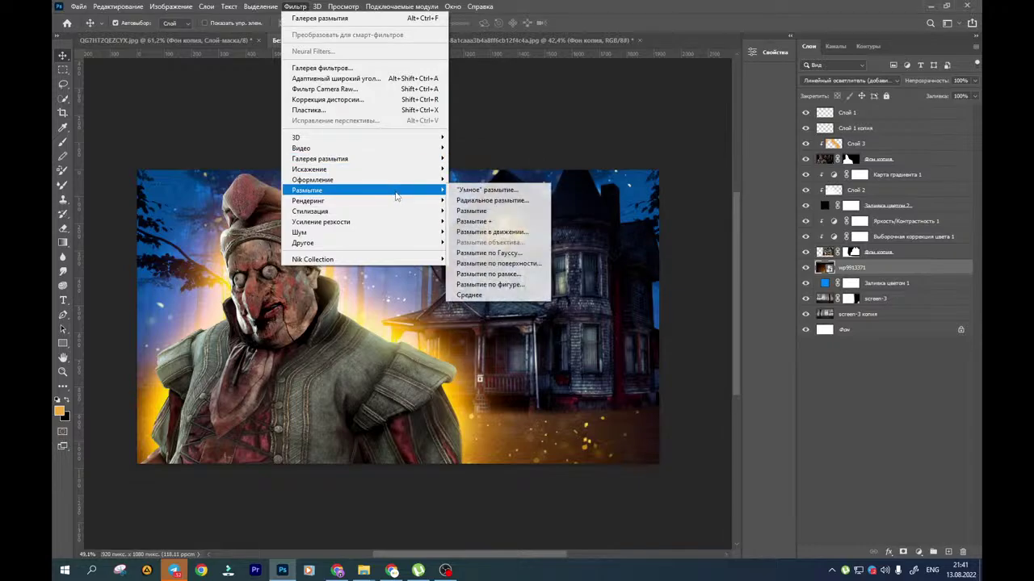
pyautogui.click(490, 233)
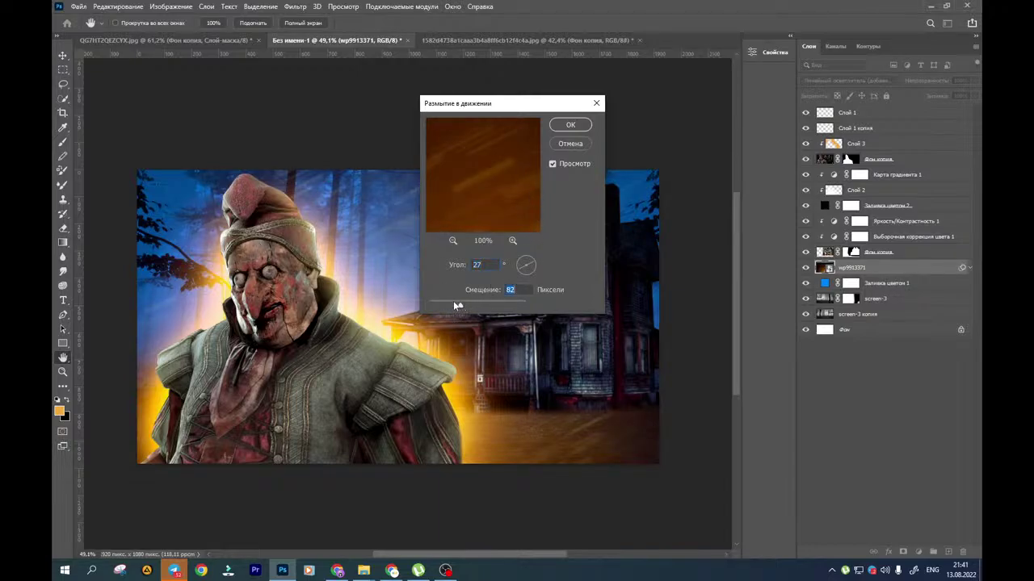
pyautogui.moveTo(454, 305); pyautogui.dragTo(445, 307)
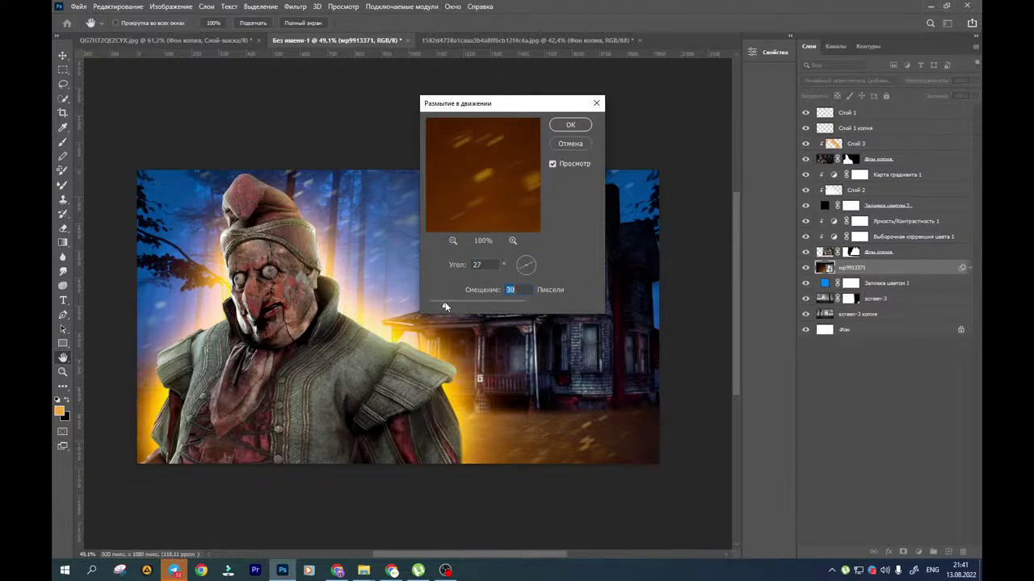
pyautogui.click(570, 124)
# Add a Brightness/Contrast adjustment clipped to the character layer, with brightness 9 and contrast 12
pyautogui.moveTo(392, 224)
pyautogui.mouseDown()
pyautogui.moveTo(411, 205)
pyautogui.moveTo(420, 242)
pyautogui.moveTo(392, 243)
pyautogui.mouseUp()
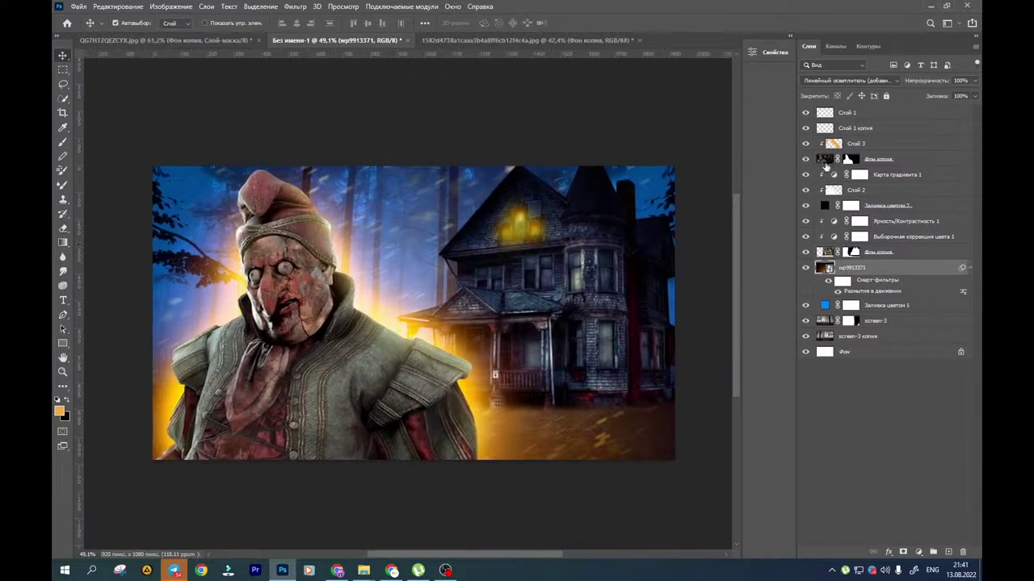
pyautogui.click(825, 161)
pyautogui.click(918, 551)
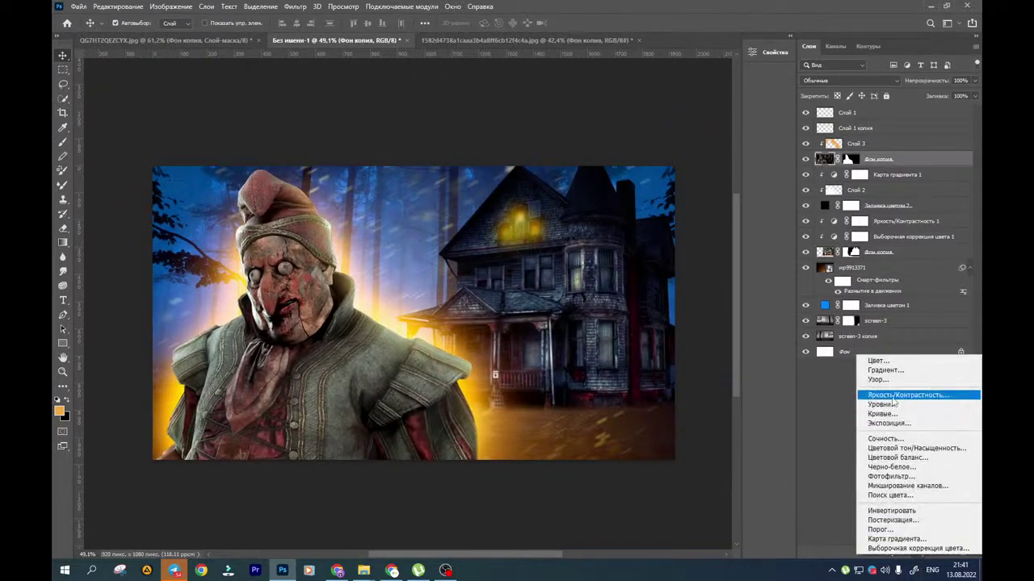
pyautogui.click(889, 396)
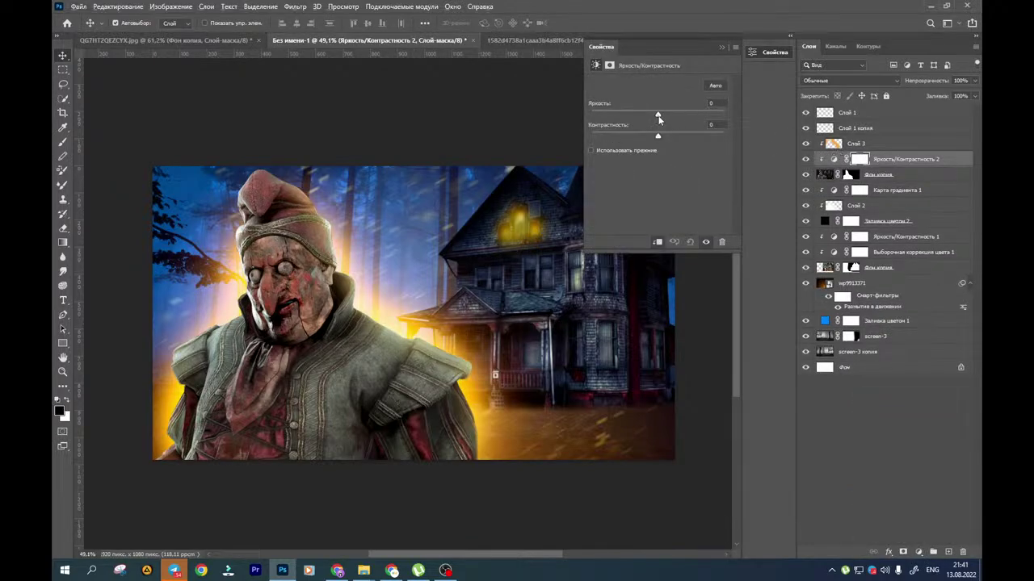
pyautogui.moveTo(659, 114); pyautogui.dragTo(667, 136)
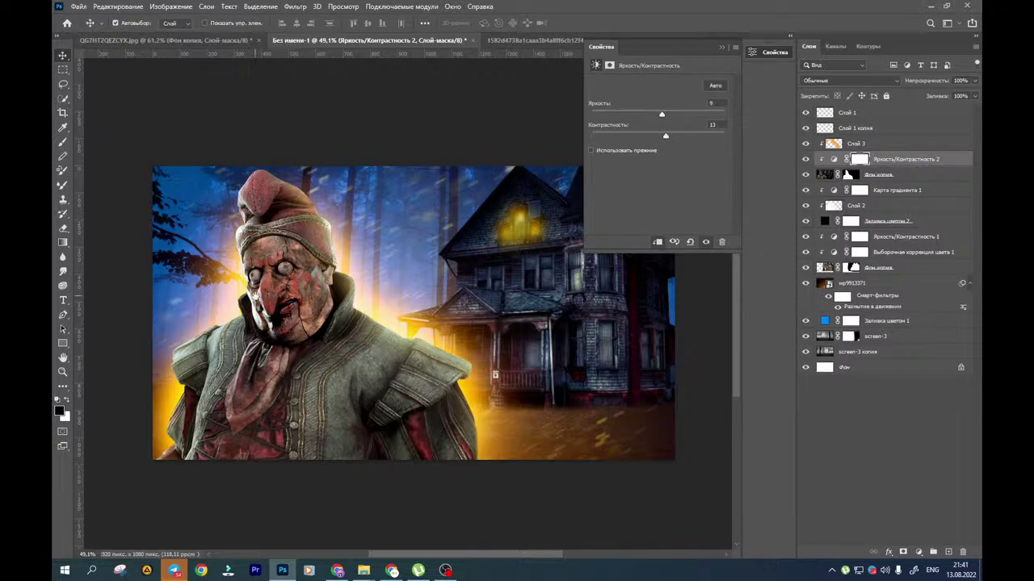
# Inspect the character's face, clothing and edges up close against the glowing background and the blurred particles
pyautogui.moveTo(254, 296); pyautogui.dragTo(381, 299)
pyautogui.scroll(5, 326, 309)
pyautogui.scroll(-4, 380, 298)
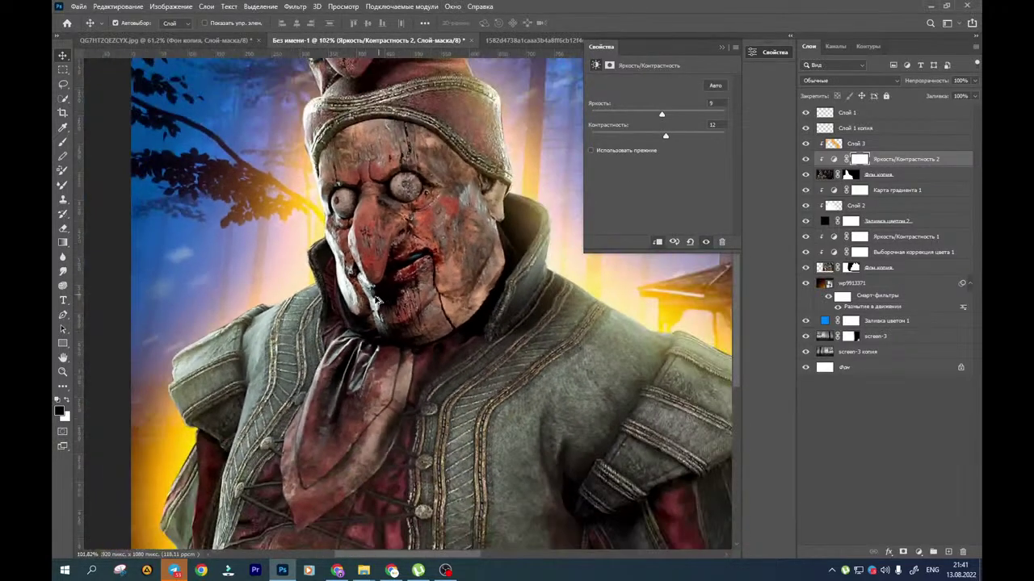
pyautogui.moveTo(444, 358); pyautogui.dragTo(272, 366)
pyautogui.scroll(-3, 384, 356)
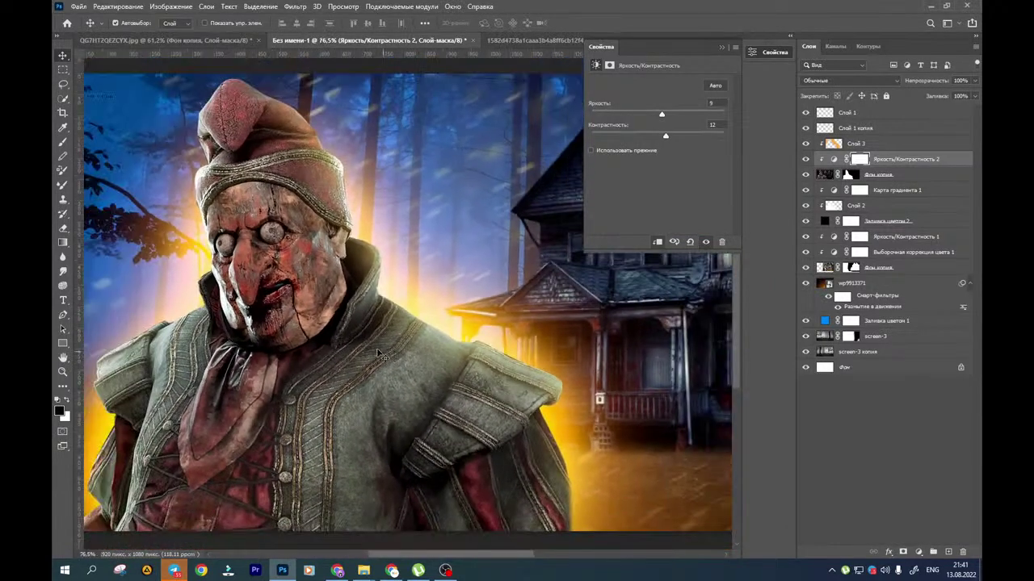
pyautogui.moveTo(377, 353); pyautogui.dragTo(401, 315)
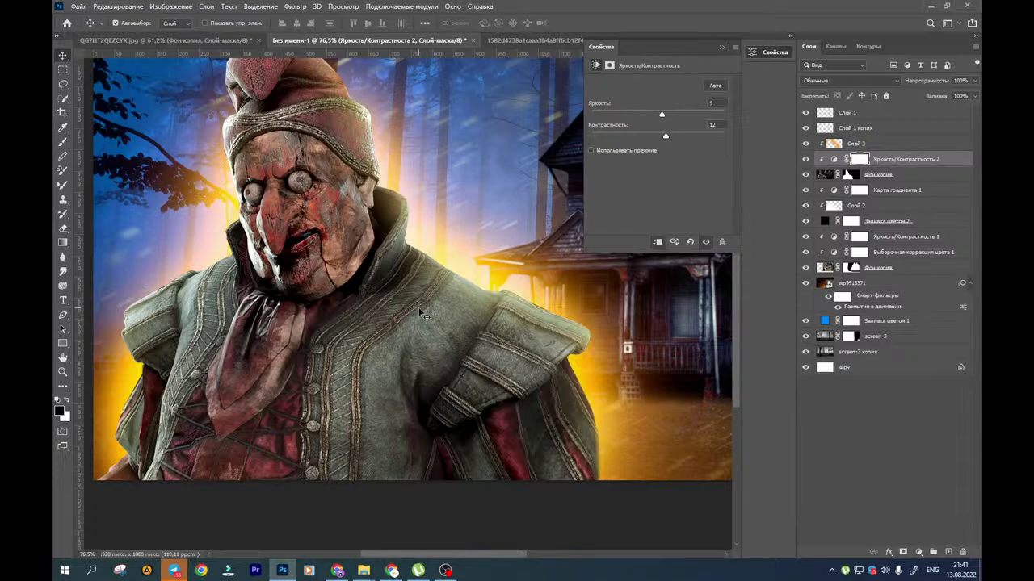
pyautogui.moveTo(428, 313); pyautogui.dragTo(420, 324)
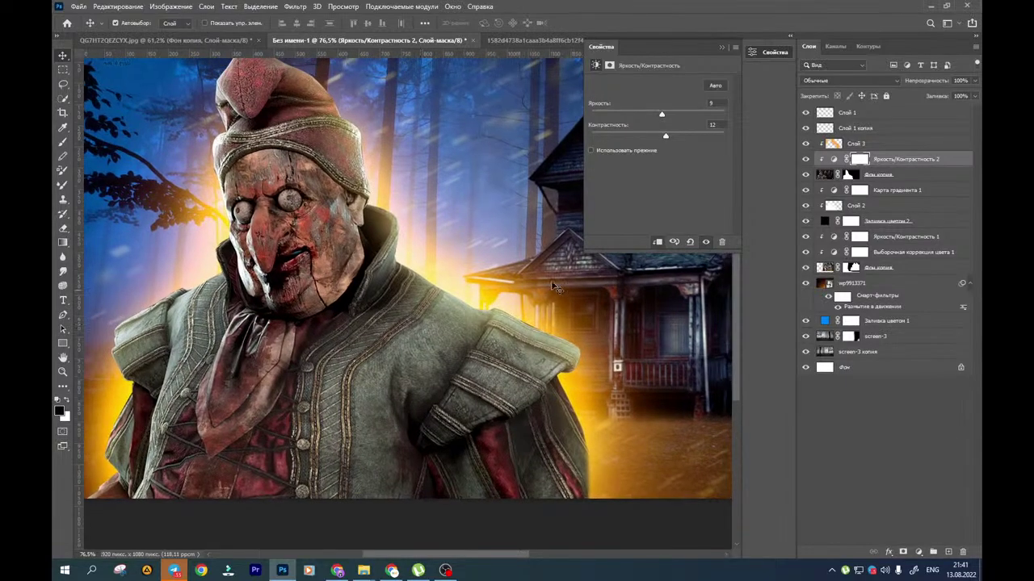
pyautogui.click(721, 48)
pyautogui.moveTo(244, 258); pyautogui.dragTo(295, 331)
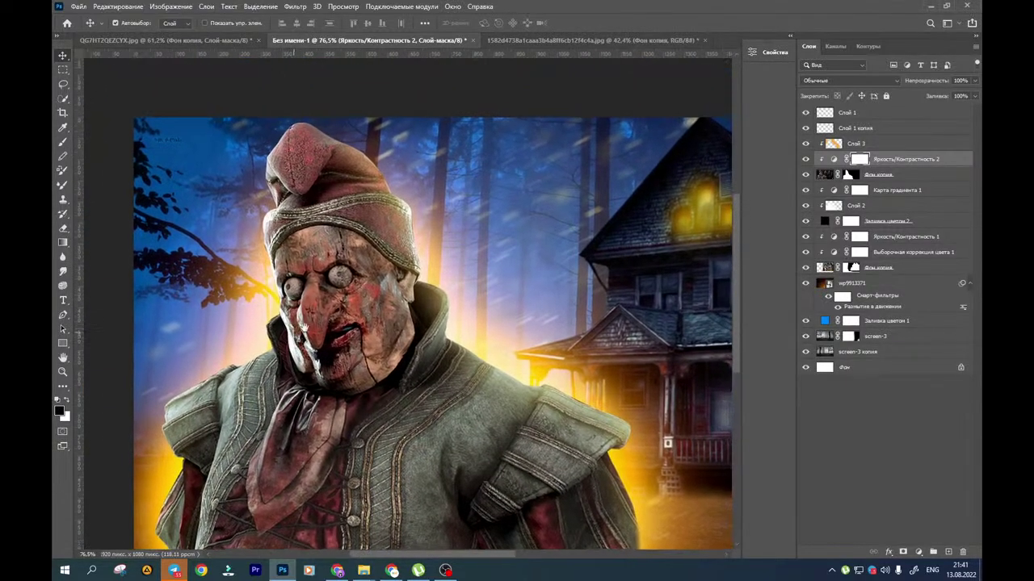
# Compare the image with and without Слой 1 копия and Слой 1 to check their window glow
pyautogui.click(890, 145)
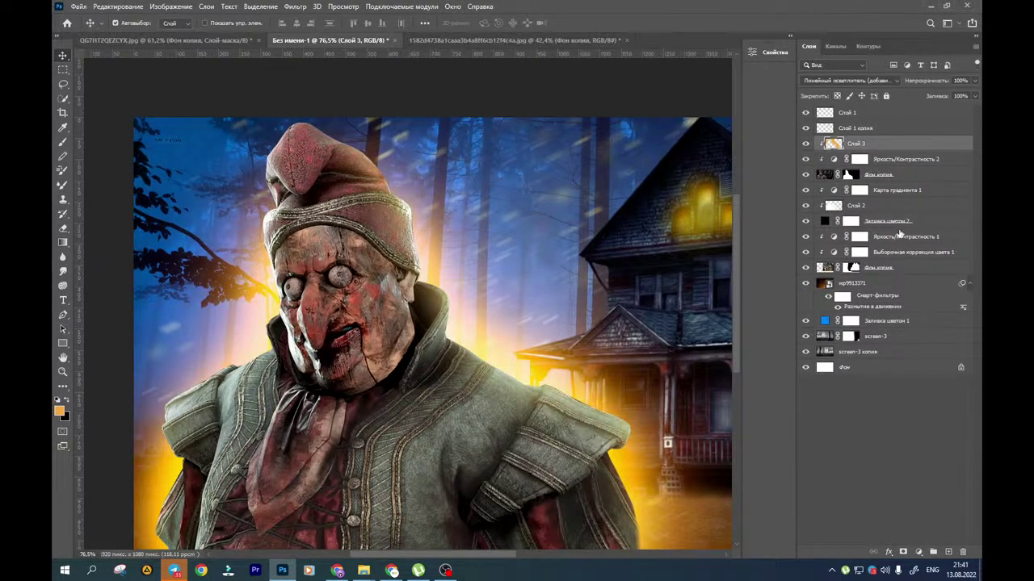
pyautogui.click(902, 129)
pyautogui.click(805, 127)
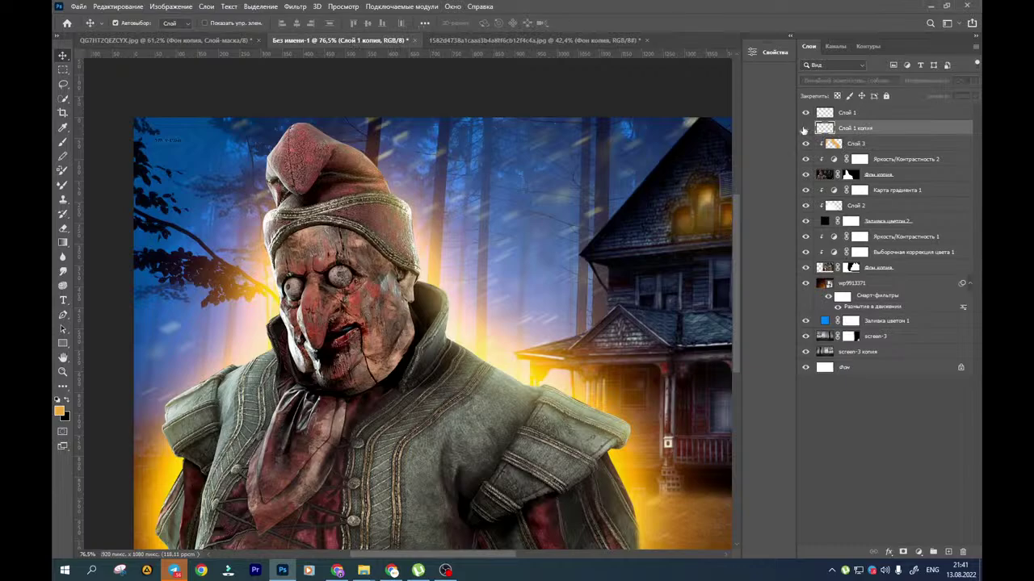
pyautogui.click(805, 127)
pyautogui.click(804, 114)
pyautogui.click(804, 114)
# Merge the two window-glow layers into Слой 1 and clip it directly above the house layer
pyautogui.keyDown('shift'); pyautogui.click(832, 120); pyautogui.keyUp('shift')
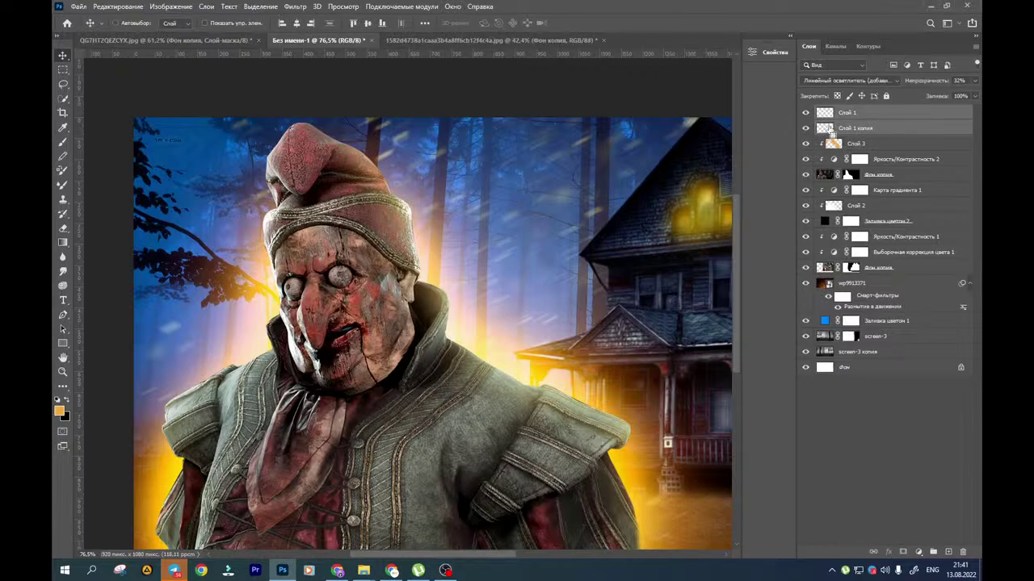
pyautogui.moveTo(832, 129); pyautogui.dragTo(878, 317)
pyautogui.moveTo(654, 273); pyautogui.dragTo(553, 268)
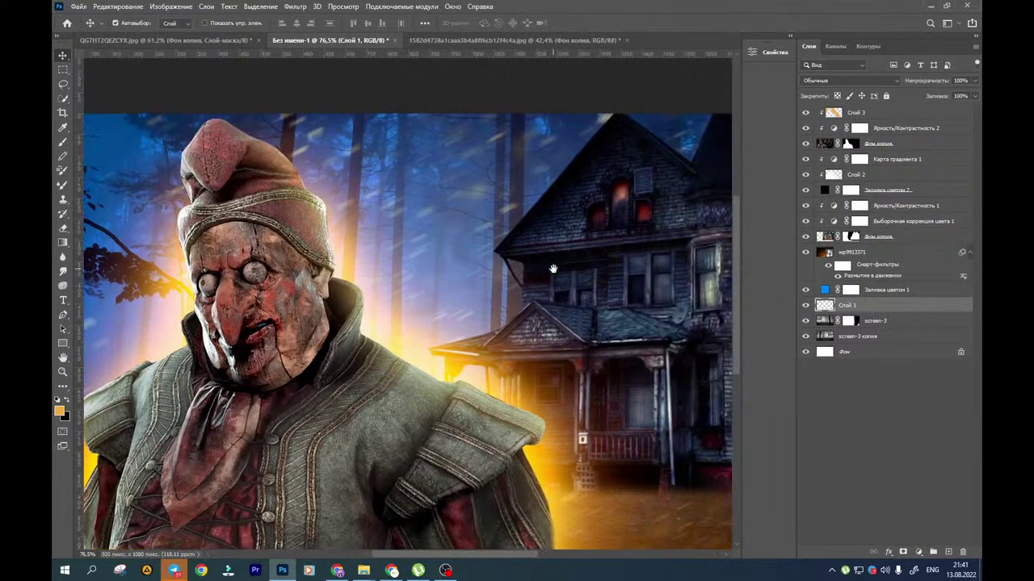
pyautogui.moveTo(891, 309); pyautogui.dragTo(893, 237)
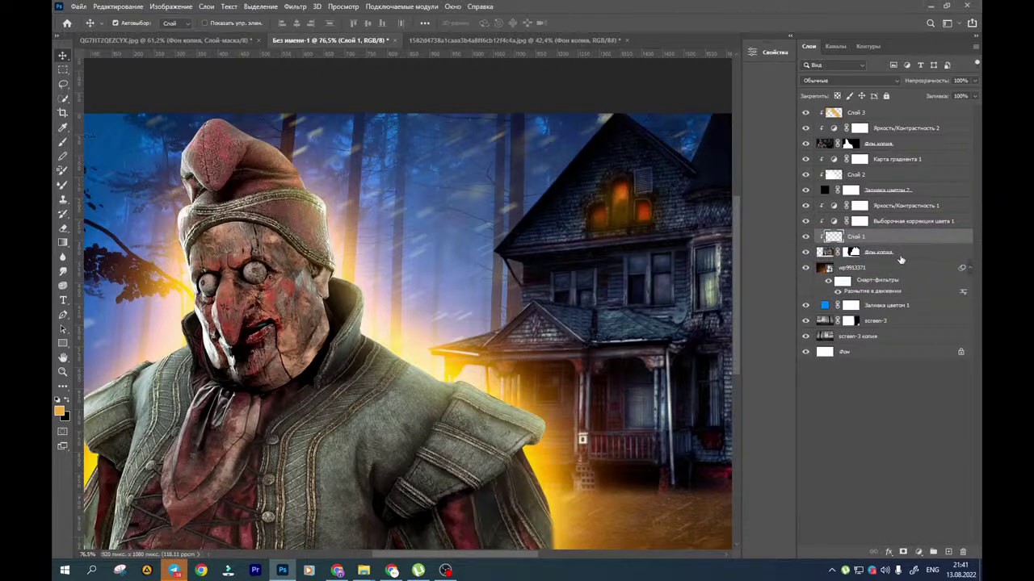
# Try darkening blend modes on the window glow, including Затемнение основы and Линейный затемнитель, and return Слой 1 to Обычные
pyautogui.keyDown('shift'); pyautogui.click(903, 255); pyautogui.keyUp('shift')
pyautogui.click(830, 83)
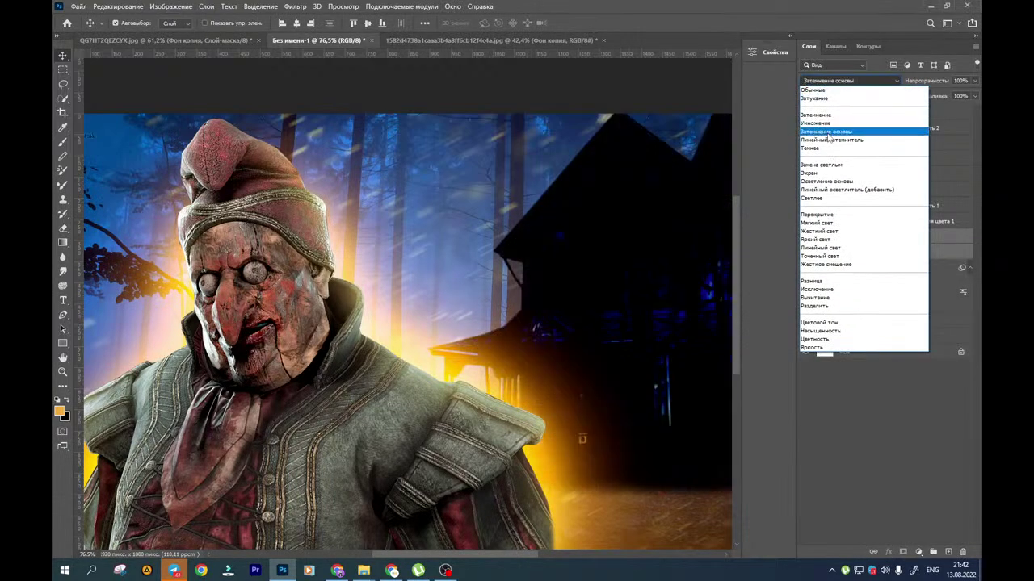
pyautogui.click(832, 85)
pyautogui.click(835, 240)
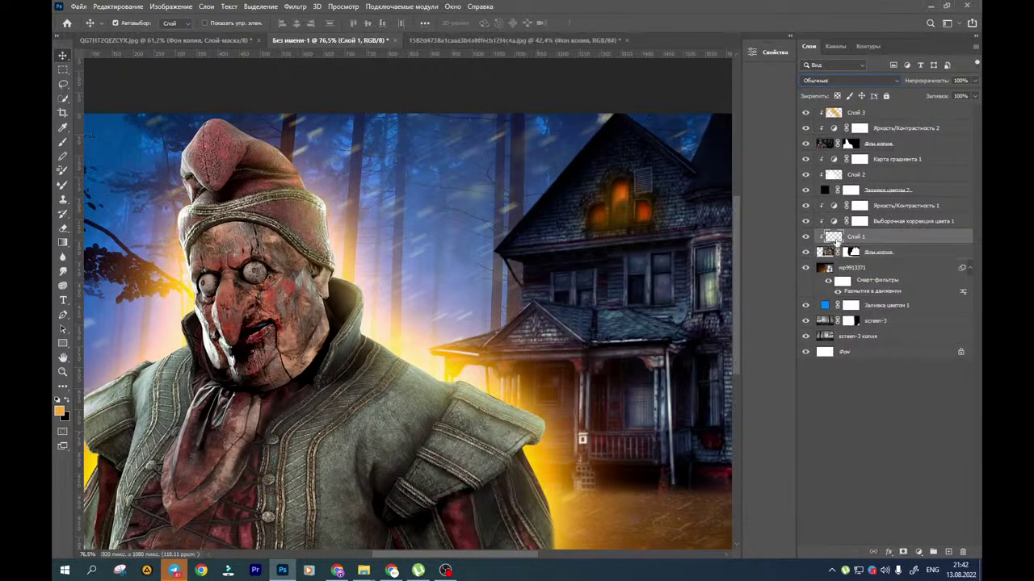
pyautogui.click(832, 83)
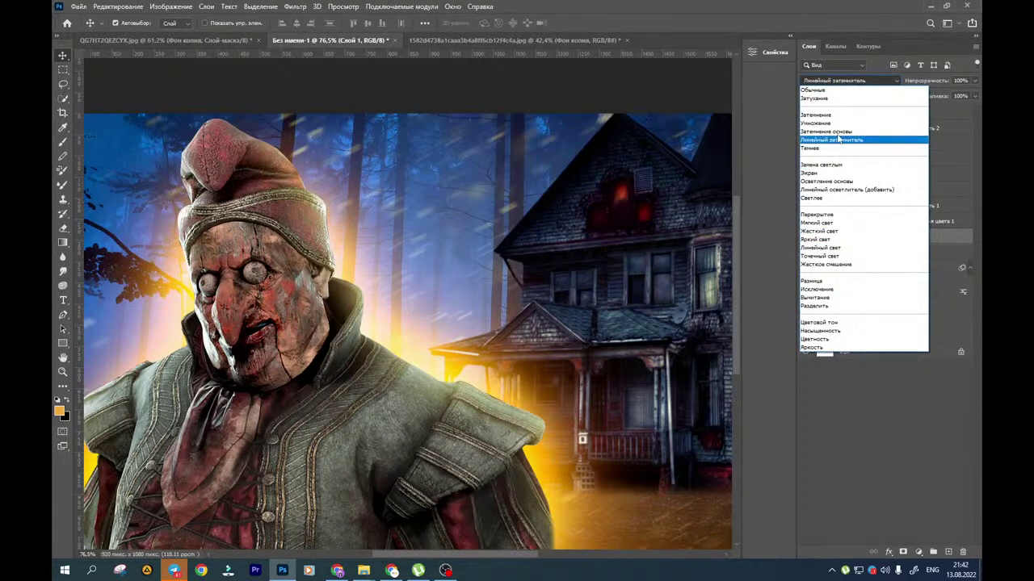
pyautogui.click(841, 90)
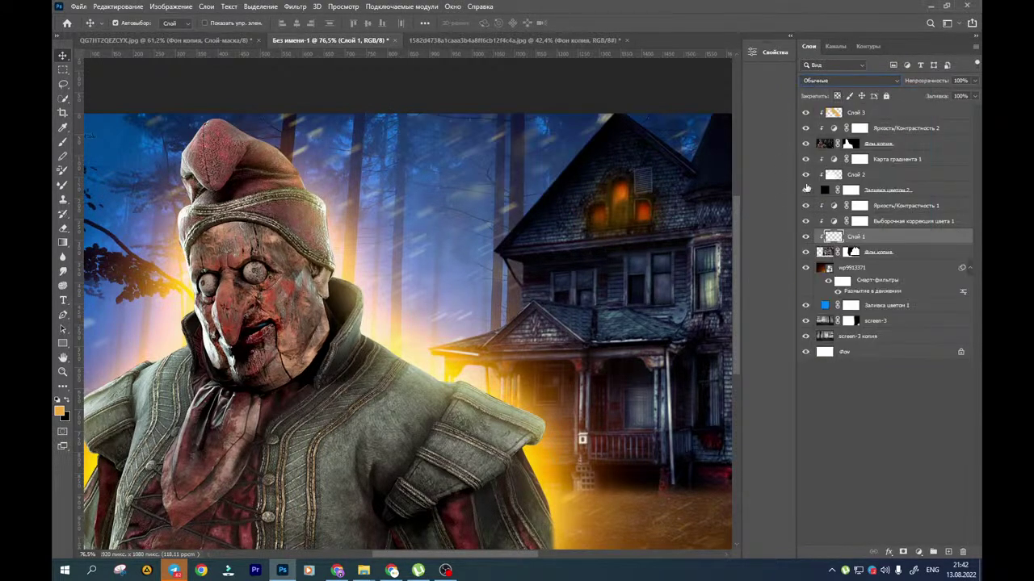
pyautogui.keyDown('shift'); pyautogui.click(902, 256); pyautogui.keyUp('shift')
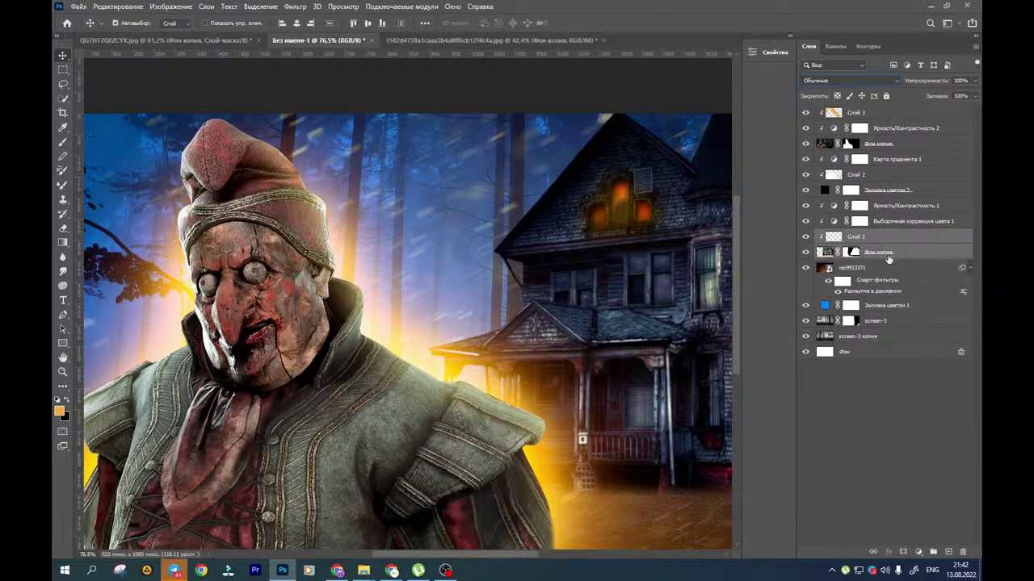
pyautogui.click(897, 255)
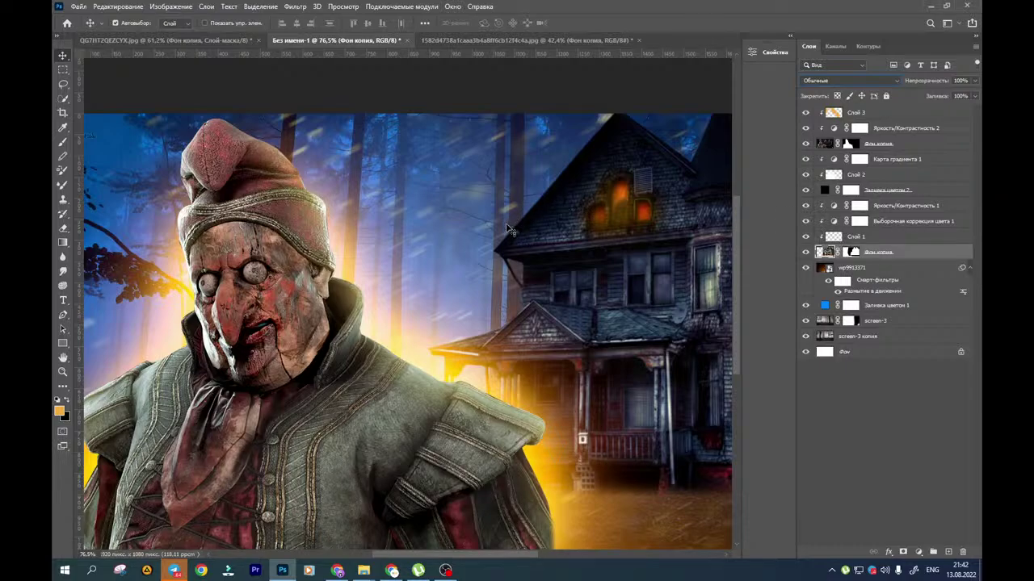
pyautogui.click(429, 270)
pyautogui.scroll(-4, 430, 270)
pyautogui.moveTo(431, 270); pyautogui.dragTo(403, 270)
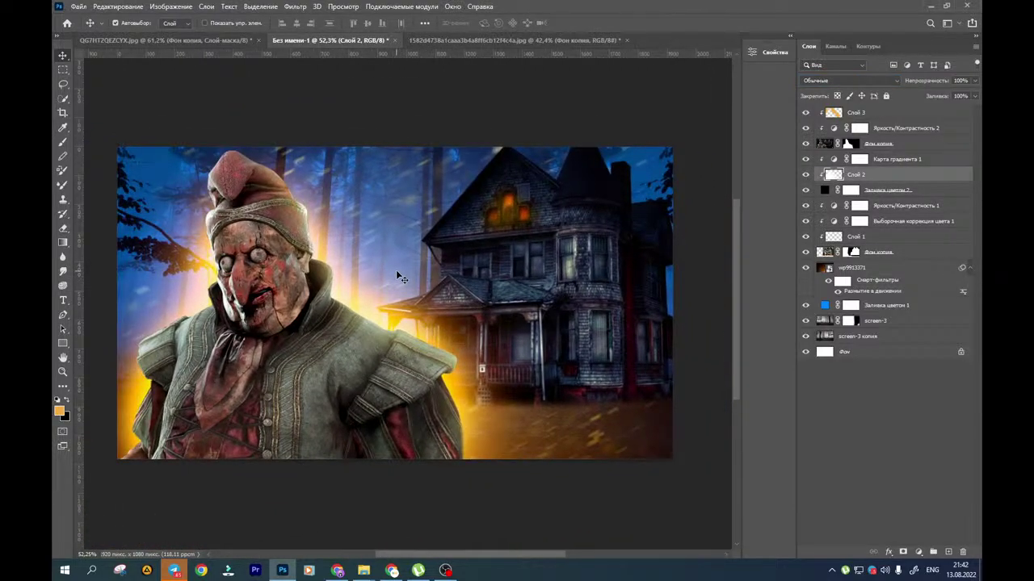
# Create a new layer above Слой 3 and shape the Brush tip into a flattened ellipse angled at -122°
pyautogui.click(869, 113)
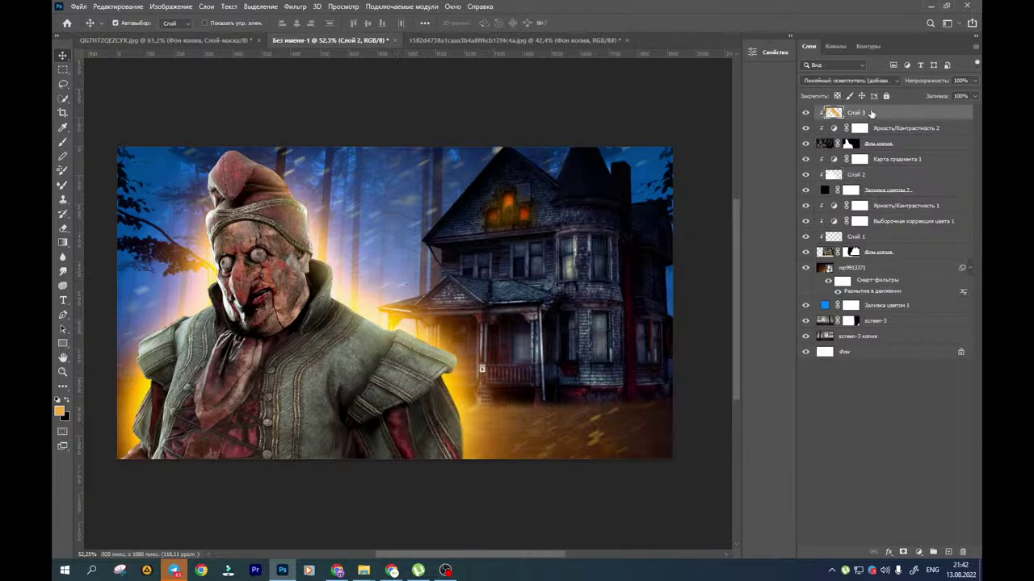
pyautogui.click(946, 552)
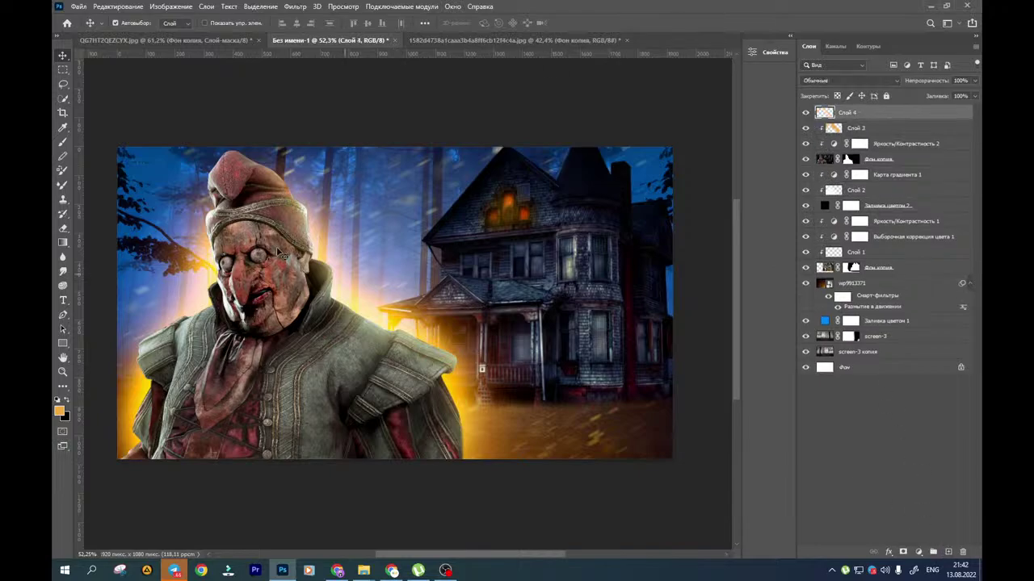
pyautogui.click(63, 142)
pyautogui.click(113, 24)
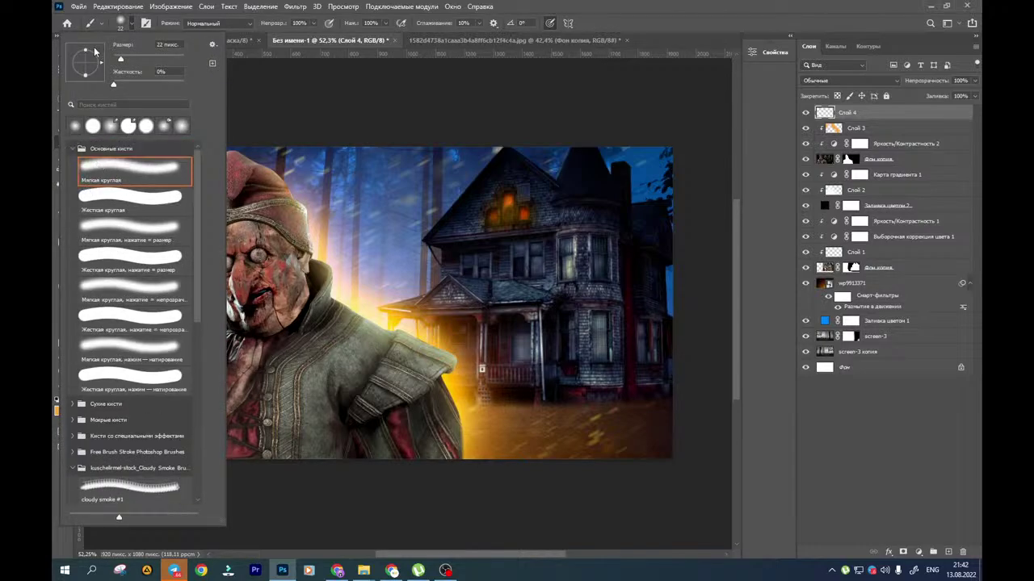
pyautogui.moveTo(86, 51); pyautogui.dragTo(86, 63)
pyautogui.click(347, 127)
pyautogui.scroll(8, 293, 168)
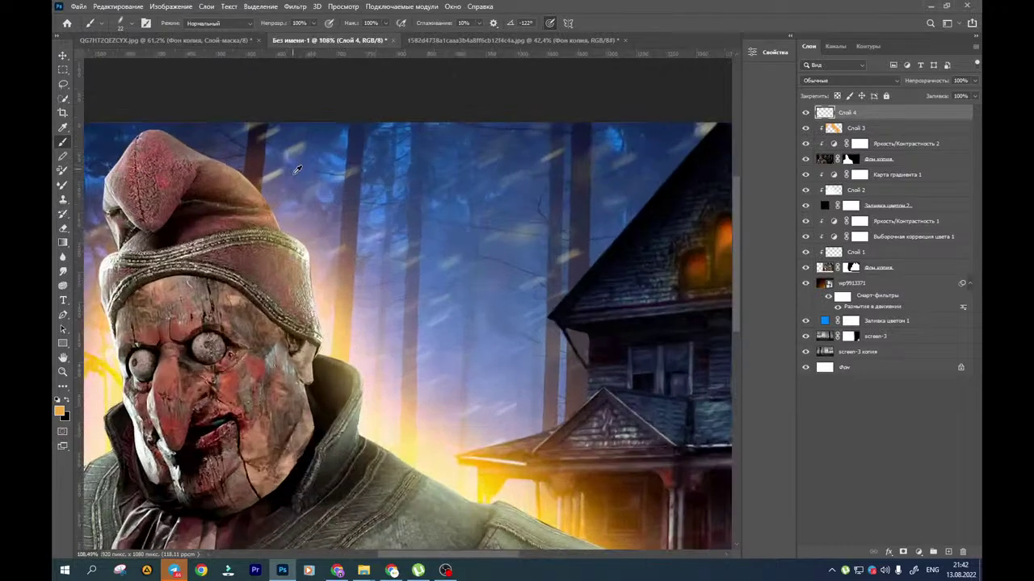
# Set the foreground colour to orange #ffb400 for the Brush
pyautogui.moveTo(224, 189); pyautogui.dragTo(462, 168)
pyautogui.click(59, 411)
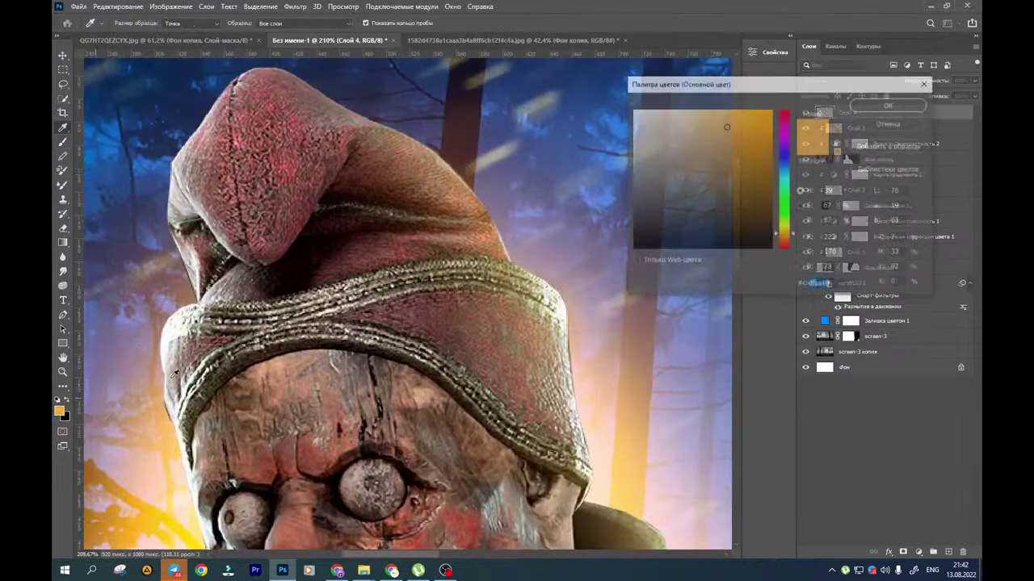
pyautogui.write('ffa500')
pyautogui.moveTo(790, 239); pyautogui.dragTo(789, 236)
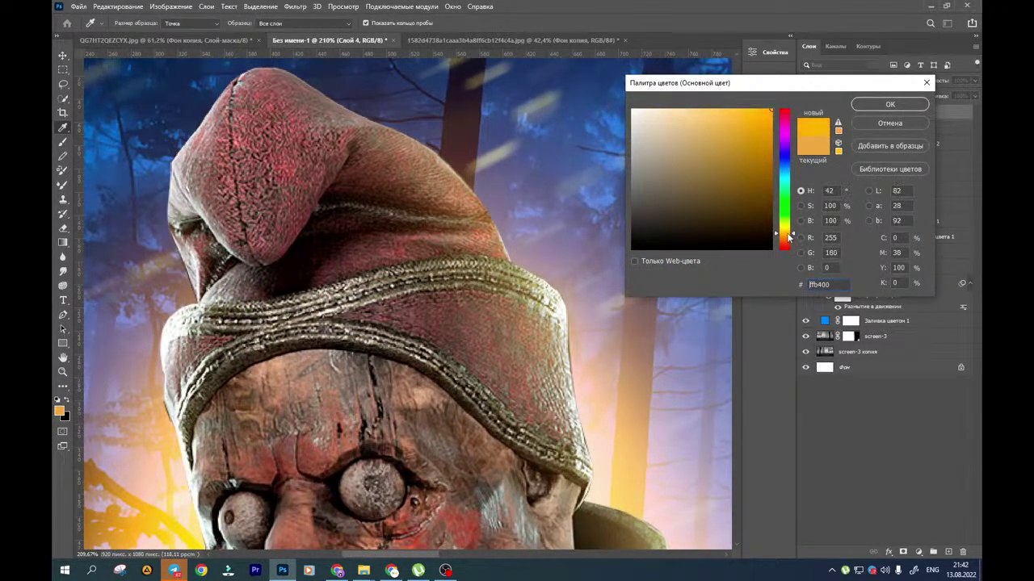
pyautogui.click(887, 106)
pyautogui.press('b')
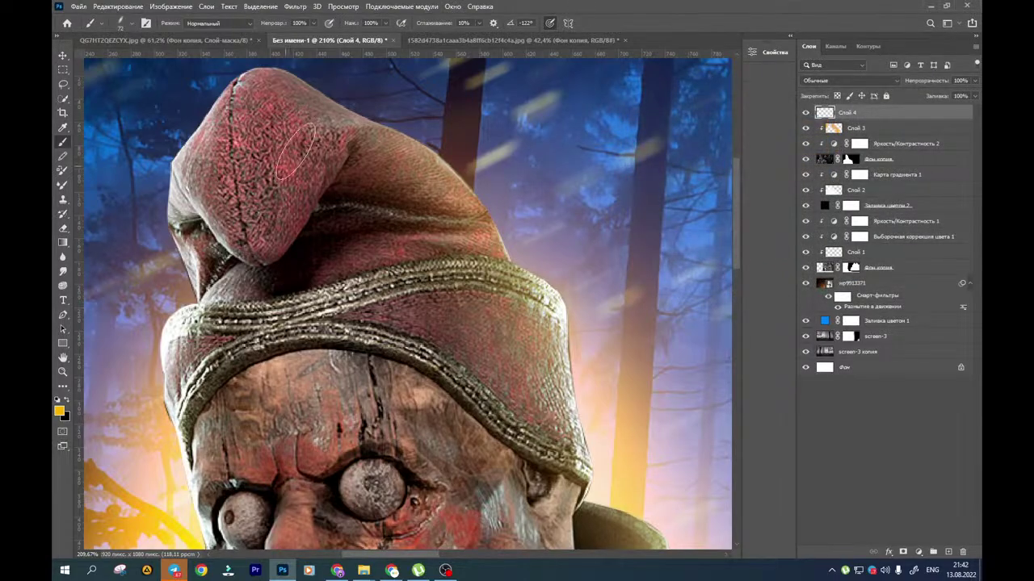
# Undo the test stroke above the hat and clip Слой 4 to the character layers below it
pyautogui.scroll(5, 302, 177)
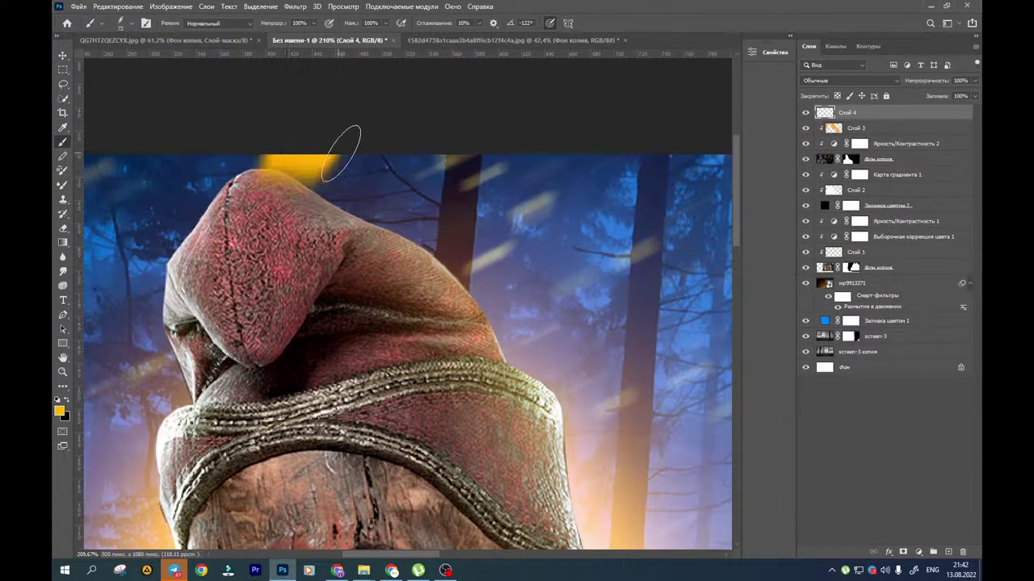
pyautogui.hotkey('ctrl', 'z')
pyautogui.keyDown('alt'); pyautogui.click(823, 117); pyautogui.keyUp('alt')
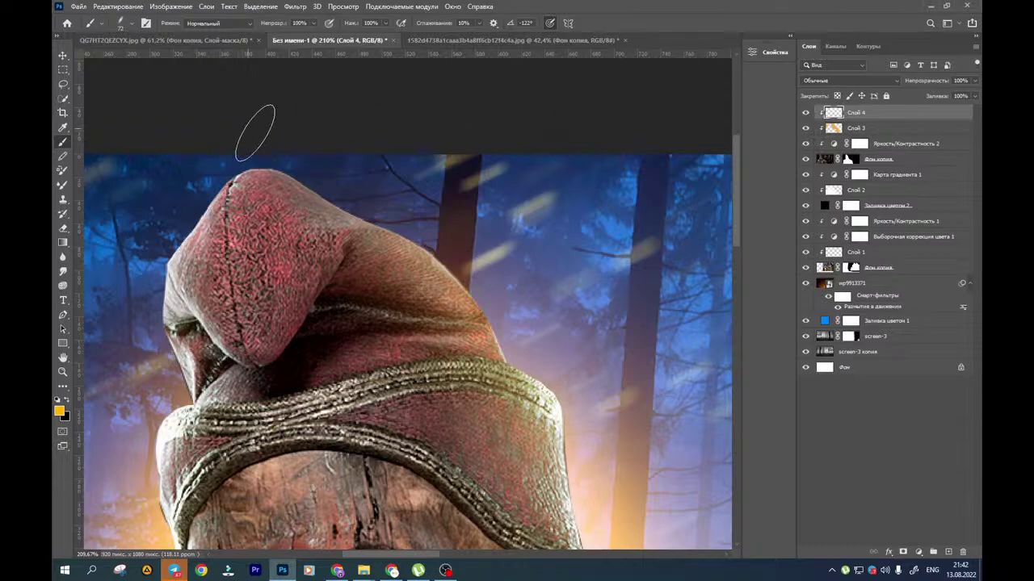
# Paint an orange rim light on Слой 4 along the hat's edge facing the house
pyautogui.click(291, 146)
pyautogui.moveTo(289, 144)
pyautogui.mouseDown()
pyautogui.moveTo(393, 178)
pyautogui.moveTo(332, 169)
pyautogui.moveTo(445, 221)
pyautogui.moveTo(517, 300)
pyautogui.mouseUp()
pyautogui.moveTo(546, 343); pyautogui.dragTo(381, 145)
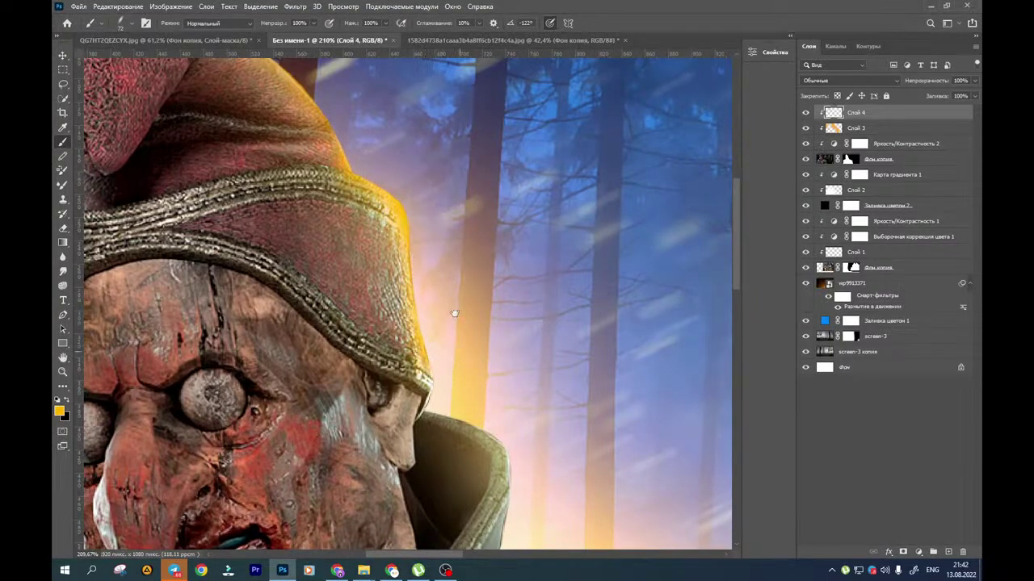
# Continue the orange rim with a smaller brush along the hat's lower edge, raised coat collar and upper shoulder facing the house
pyautogui.moveTo(452, 314); pyautogui.dragTo(386, 105)
pyautogui.keyDown('alt'); pyautogui.moveTo(397, 165); pyautogui.dragTo(376, 180); pyautogui.keyUp('alt')
pyautogui.scroll(3, 376, 179)
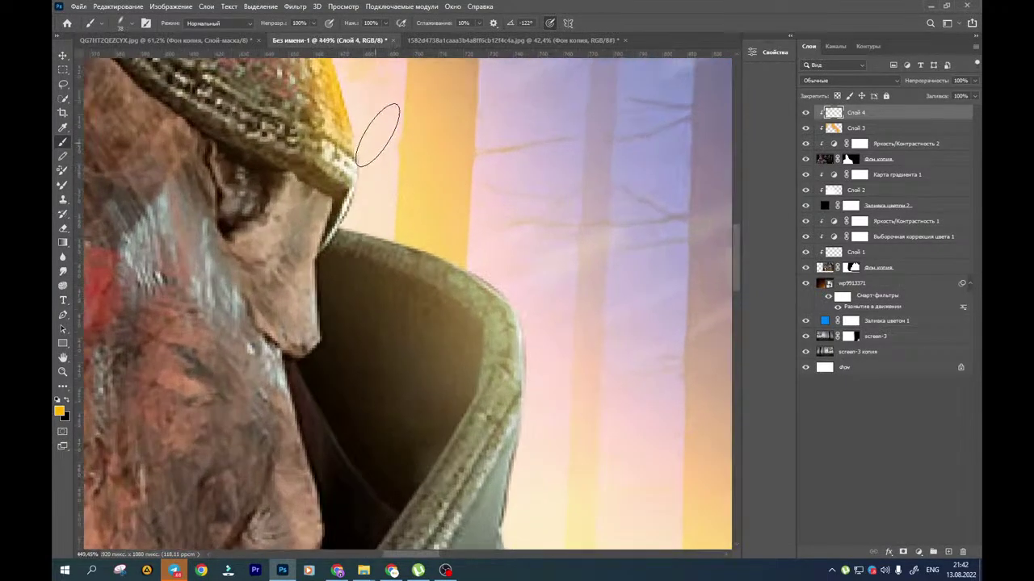
pyautogui.moveTo(381, 198)
pyautogui.mouseDown()
pyautogui.moveTo(521, 283)
pyautogui.moveTo(543, 321)
pyautogui.mouseUp()
pyautogui.moveTo(527, 377)
pyautogui.mouseDown()
pyautogui.moveTo(536, 157)
pyautogui.moveTo(547, 249)
pyautogui.moveTo(537, 342)
pyautogui.moveTo(635, 394)
pyautogui.moveTo(397, 132)
pyautogui.moveTo(559, 252)
pyautogui.mouseUp()
pyautogui.moveTo(534, 226); pyautogui.dragTo(368, 137)
# Paint the orange rim along the upper edge of the shoulder flap facing the house
pyautogui.moveTo(401, 174)
pyautogui.mouseDown()
pyautogui.moveTo(634, 280)
pyautogui.moveTo(312, 196)
pyautogui.moveTo(420, 201)
pyautogui.moveTo(595, 254)
pyautogui.moveTo(342, 169)
pyautogui.mouseUp()
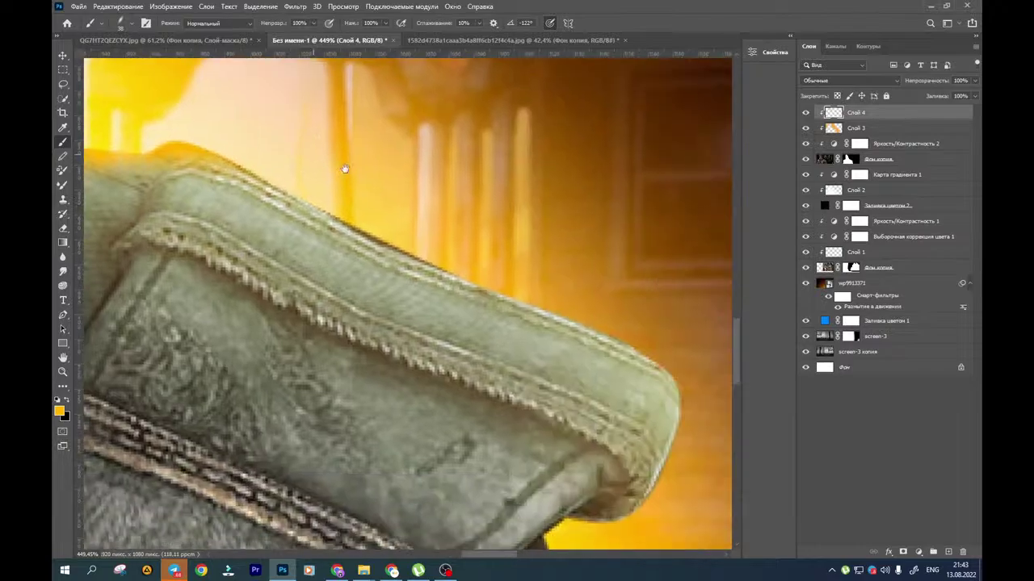
pyautogui.moveTo(253, 143); pyautogui.dragTo(612, 299)
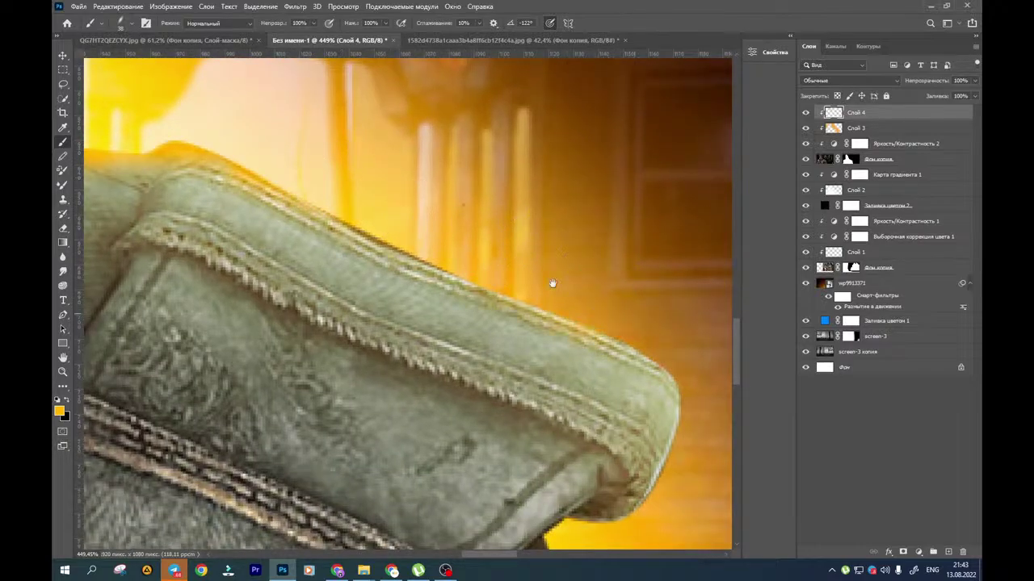
pyautogui.moveTo(552, 284)
pyautogui.mouseDown()
pyautogui.moveTo(535, 254)
pyautogui.moveTo(466, 235)
pyautogui.mouseUp()
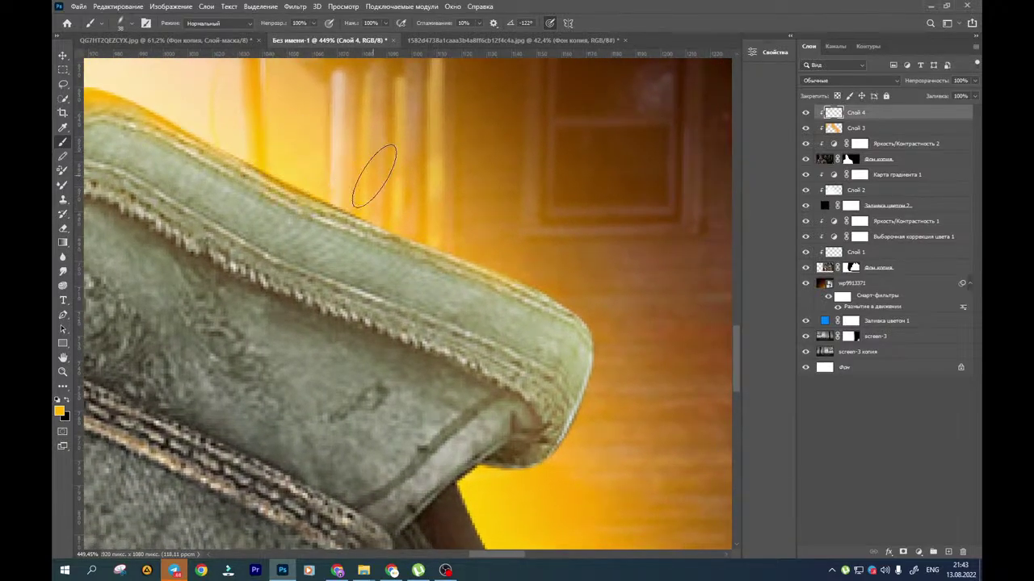
pyautogui.press('r')
pyautogui.moveTo(363, 179)
pyautogui.mouseDown()
pyautogui.moveTo(397, 168)
pyautogui.moveTo(519, 344)
pyautogui.moveTo(511, 357)
pyautogui.mouseUp()
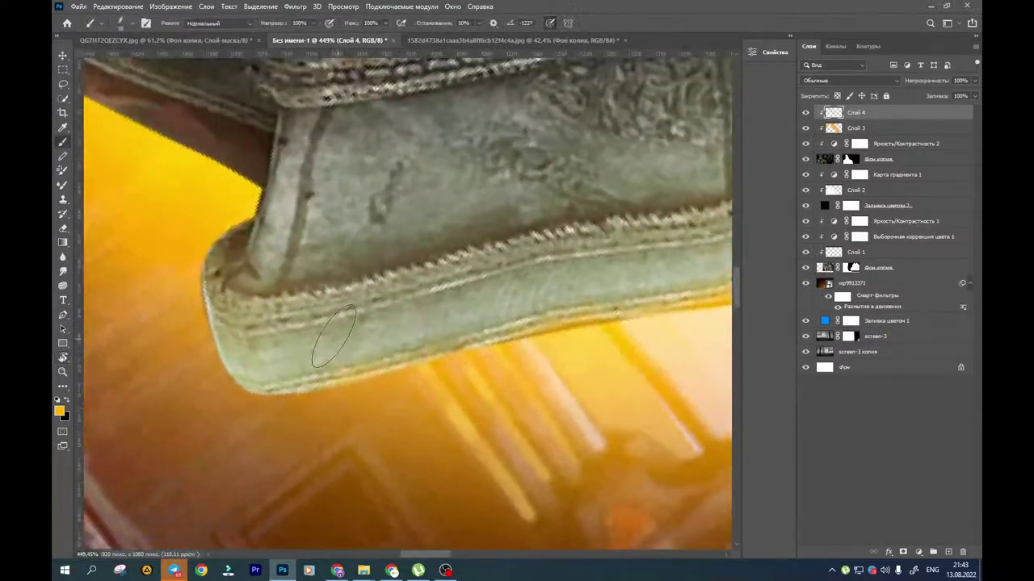
pyautogui.moveTo(333, 337); pyautogui.dragTo(416, 267)
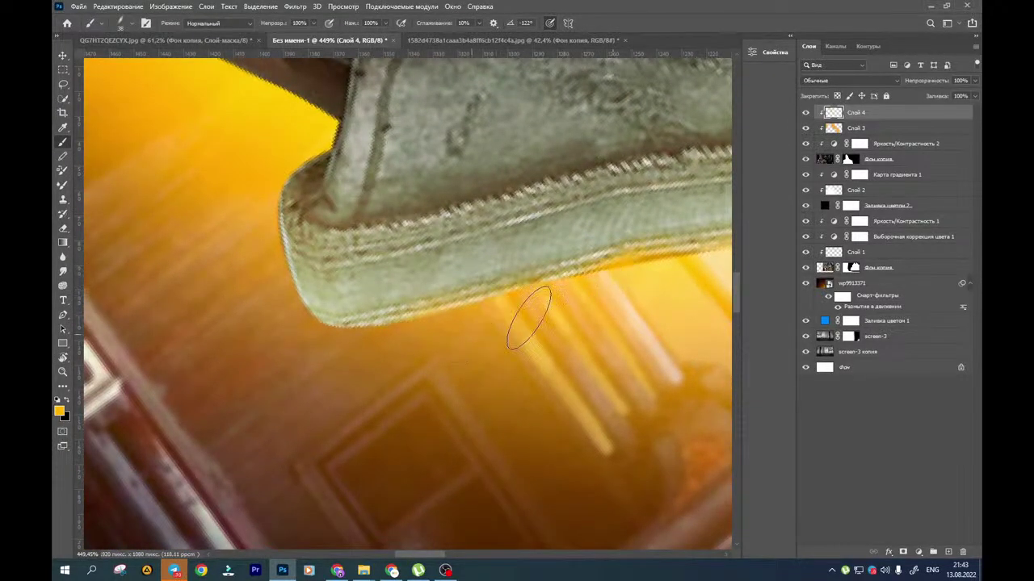
pyautogui.moveTo(617, 279)
pyautogui.mouseDown()
pyautogui.moveTo(411, 342)
pyautogui.moveTo(314, 342)
pyautogui.moveTo(287, 323)
pyautogui.mouseUp()
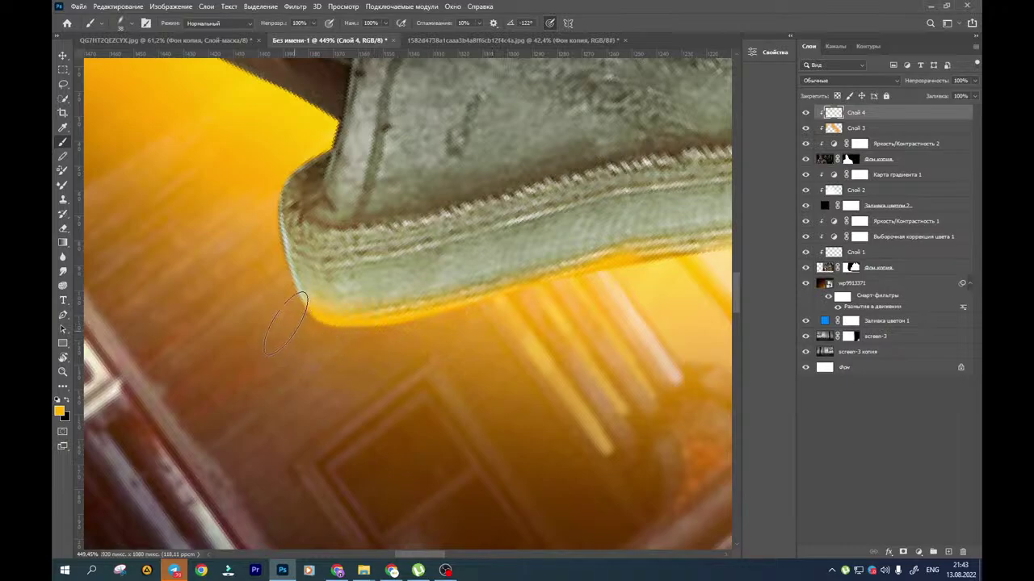
# Extend the orange rim around the end of that shoulder flap and down the sleeve to the image border
pyautogui.moveTo(243, 219)
pyautogui.mouseDown()
pyautogui.moveTo(323, 363)
pyautogui.moveTo(339, 369)
pyautogui.mouseUp()
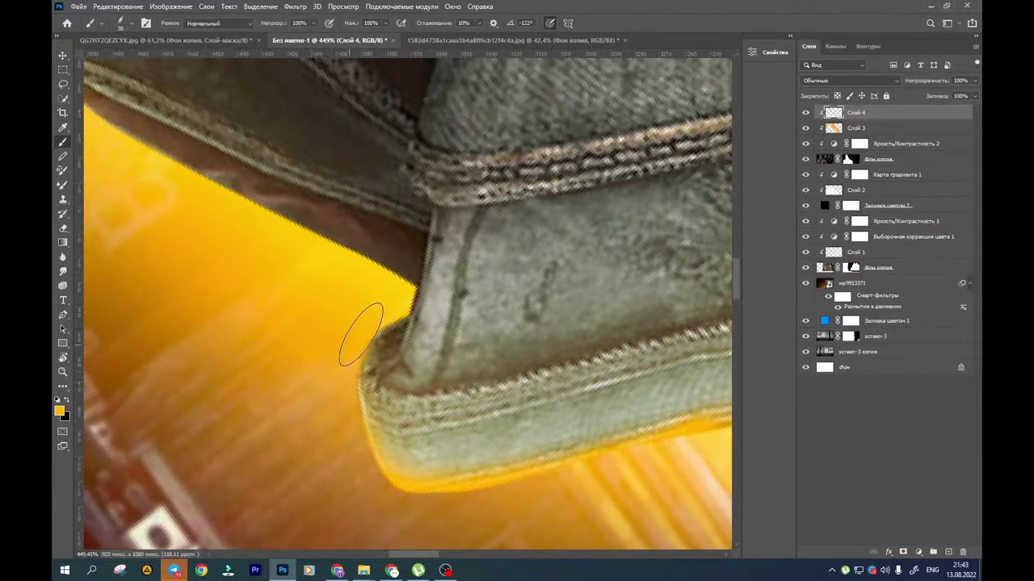
pyautogui.moveTo(180, 212)
pyautogui.mouseDown()
pyautogui.moveTo(409, 381)
pyautogui.moveTo(420, 378)
pyautogui.moveTo(392, 229)
pyautogui.moveTo(477, 327)
pyautogui.moveTo(487, 255)
pyautogui.moveTo(595, 157)
pyautogui.moveTo(458, 298)
pyautogui.moveTo(249, 438)
pyautogui.moveTo(557, 205)
pyautogui.mouseUp()
pyautogui.press('r')
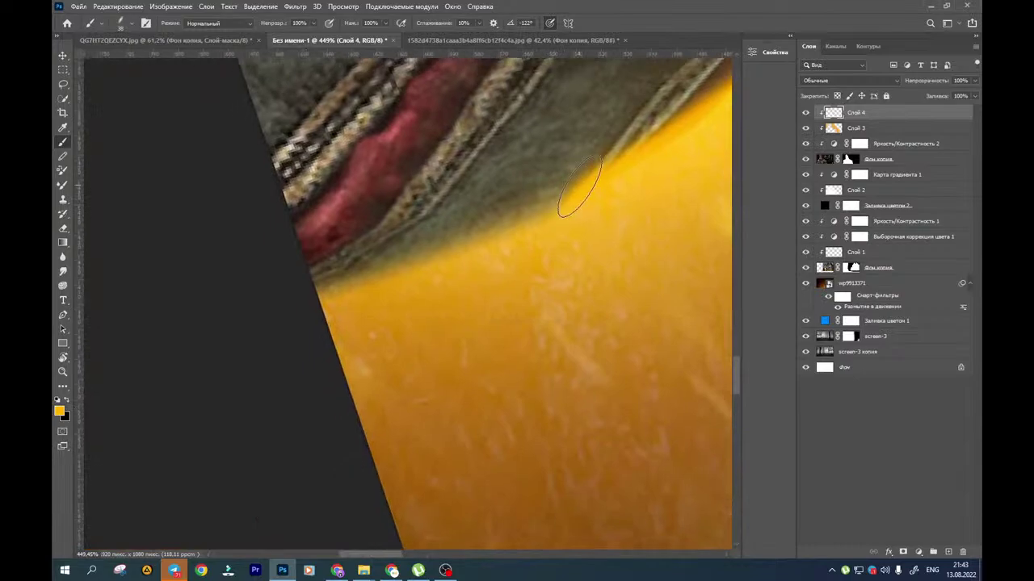
# Paint the orange rim with a 22 px brush along the lower sleeve edge on the side away from the house
pyautogui.press('r')
pyautogui.moveTo(404, 210)
pyautogui.mouseDown()
pyautogui.moveTo(410, 180)
pyautogui.moveTo(348, 113)
pyautogui.moveTo(196, 172)
pyautogui.moveTo(175, 227)
pyautogui.moveTo(641, 189)
pyautogui.mouseUp()
pyautogui.press('b')
pyautogui.moveTo(121, 262)
pyautogui.mouseDown()
pyautogui.moveTo(367, 219)
pyautogui.moveTo(692, 235)
pyautogui.moveTo(321, 235)
pyautogui.moveTo(551, 207)
pyautogui.mouseUp()
pyautogui.moveTo(216, 214)
pyautogui.mouseDown()
pyautogui.moveTo(446, 172)
pyautogui.moveTo(444, 157)
pyautogui.mouseUp()
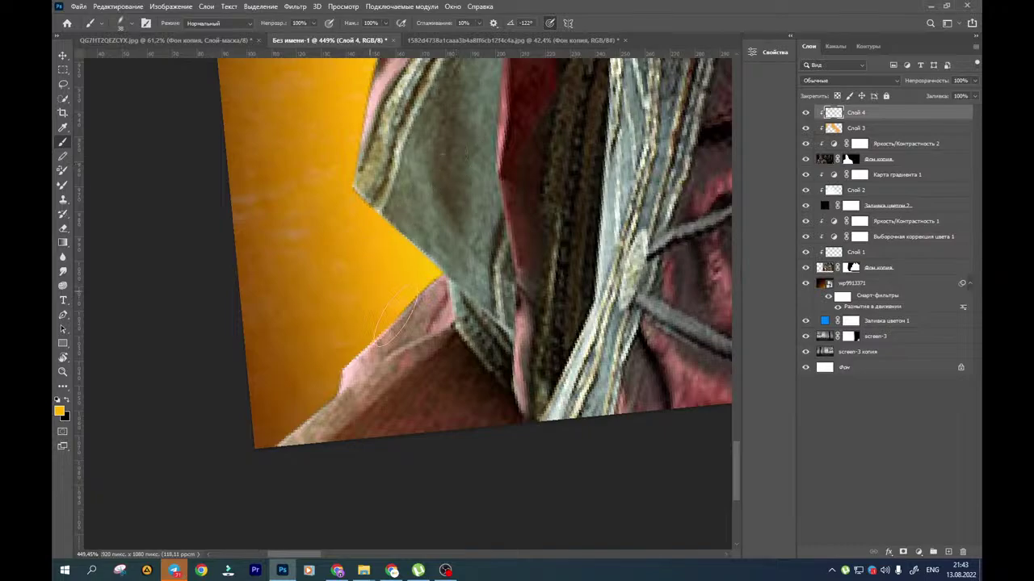
pyautogui.keyDown('alt'); pyautogui.rightClick(417, 299); pyautogui.keyUp('alt')
pyautogui.moveTo(434, 281)
pyautogui.mouseDown()
pyautogui.moveTo(366, 341)
pyautogui.moveTo(320, 409)
pyautogui.moveTo(281, 431)
pyautogui.mouseUp()
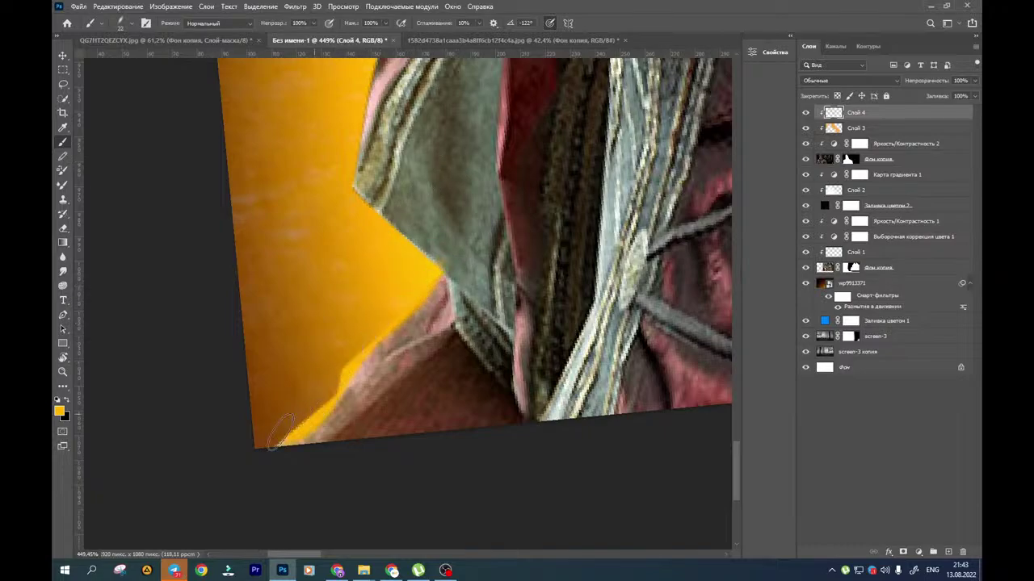
pyautogui.scroll(-3, 374, 273)
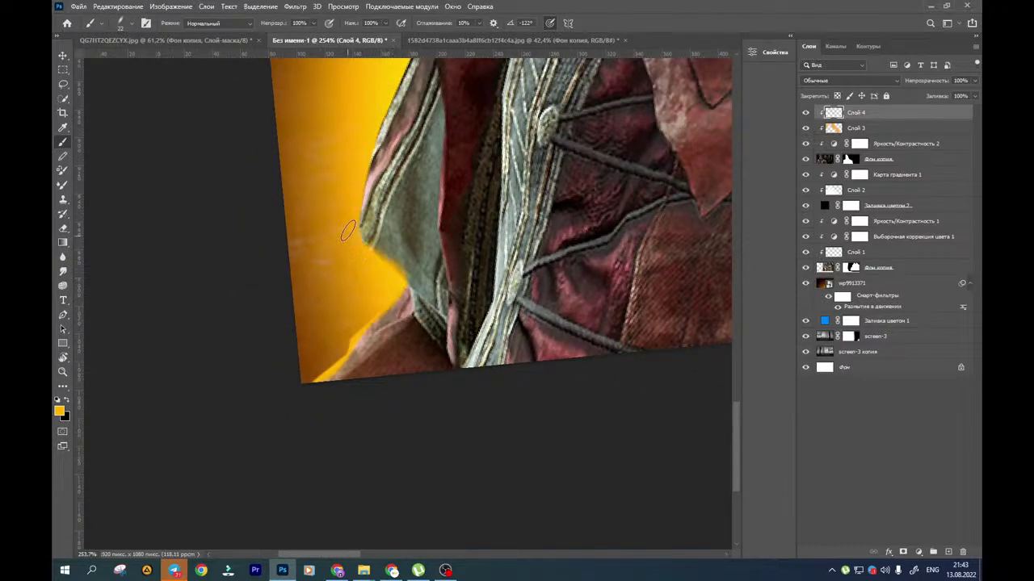
# Paint the orange rim along the sleeve, shoulder flap, shoulder and collar on the side away from the house
pyautogui.moveTo(347, 232); pyautogui.dragTo(349, 323)
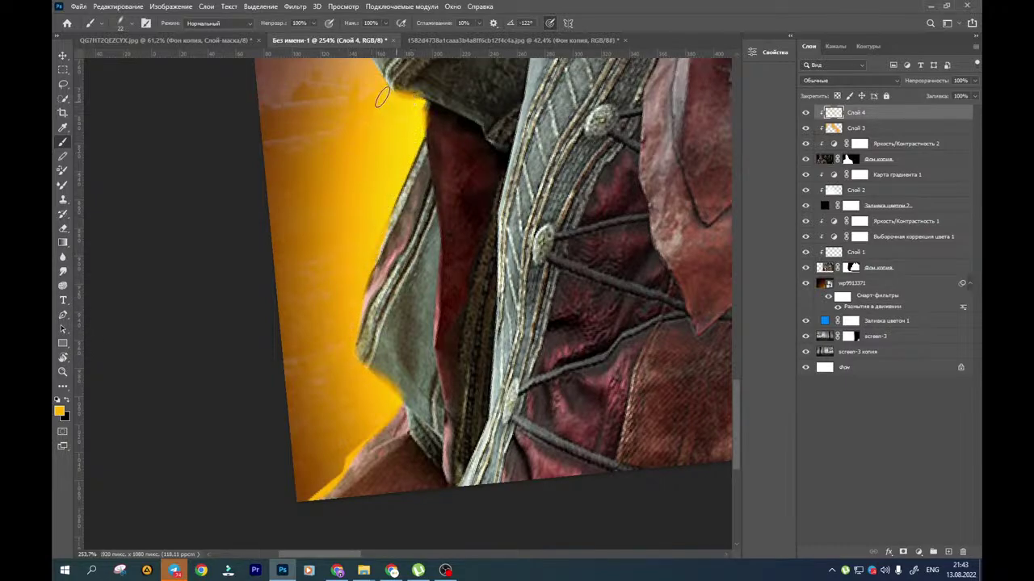
pyautogui.moveTo(379, 96)
pyautogui.mouseDown()
pyautogui.moveTo(386, 348)
pyautogui.moveTo(348, 280)
pyautogui.mouseUp()
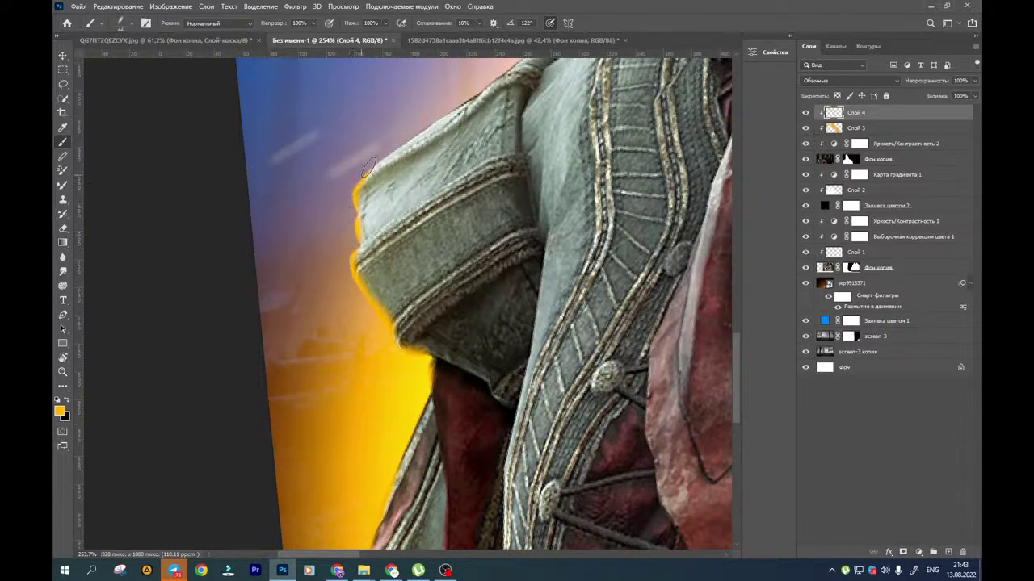
pyautogui.moveTo(464, 101); pyautogui.dragTo(327, 335)
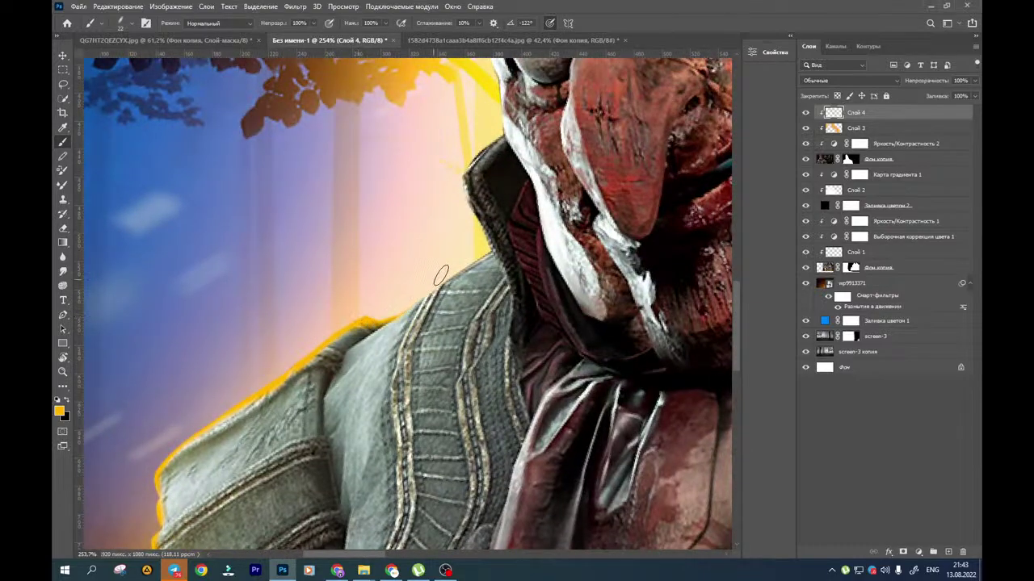
pyautogui.moveTo(488, 253); pyautogui.dragTo(460, 184)
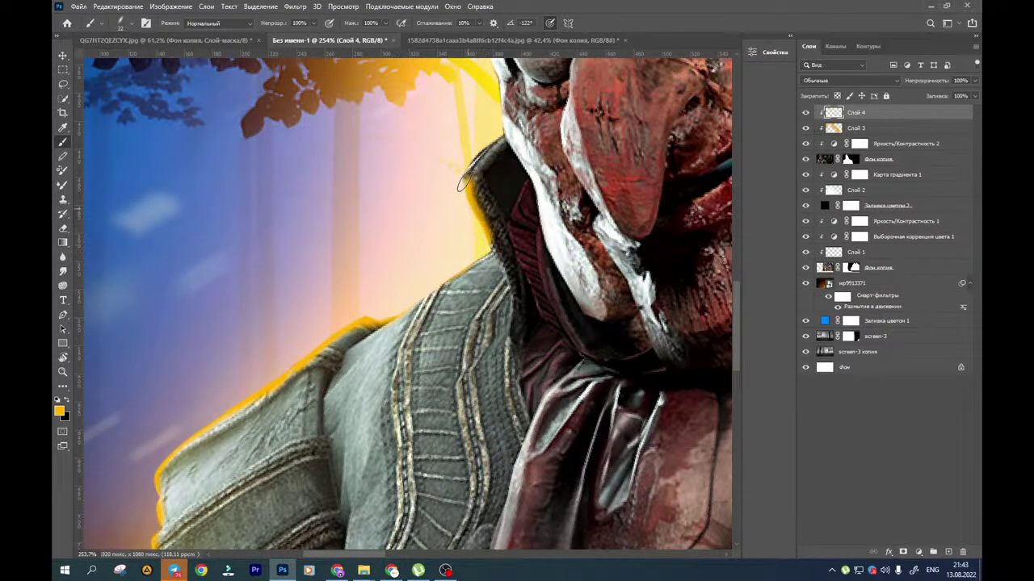
pyautogui.moveTo(496, 136)
pyautogui.mouseDown()
pyautogui.moveTo(455, 358)
pyautogui.moveTo(450, 276)
pyautogui.moveTo(363, 453)
pyautogui.mouseUp()
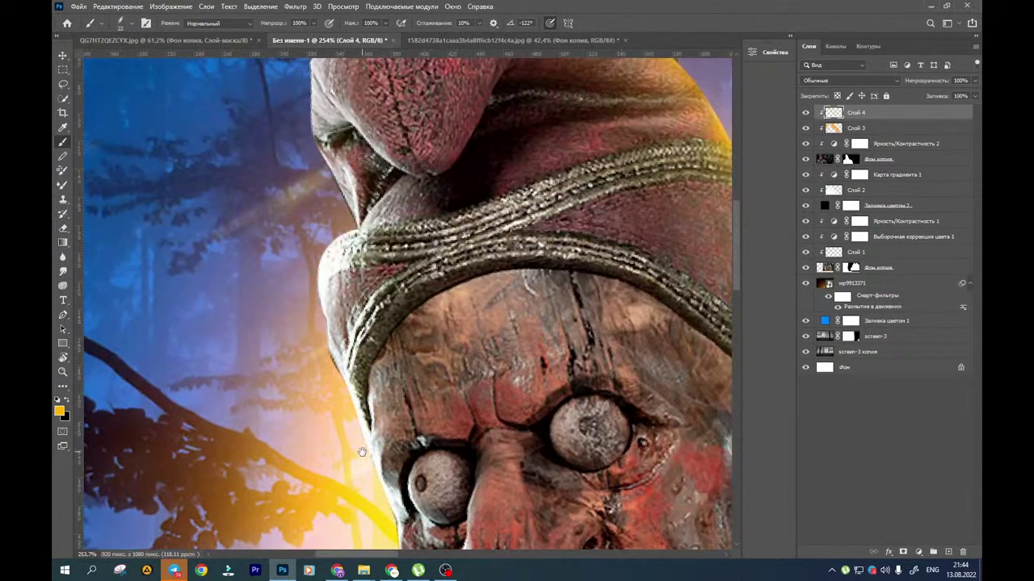
# Enlarge the brush and paint the orange rim over the hat's tip and down its edge away from the house
pyautogui.moveTo(275, 296); pyautogui.dragTo(283, 489)
pyautogui.keyDown('alt'); pyautogui.rightClick(407, 146); pyautogui.keyUp('alt')
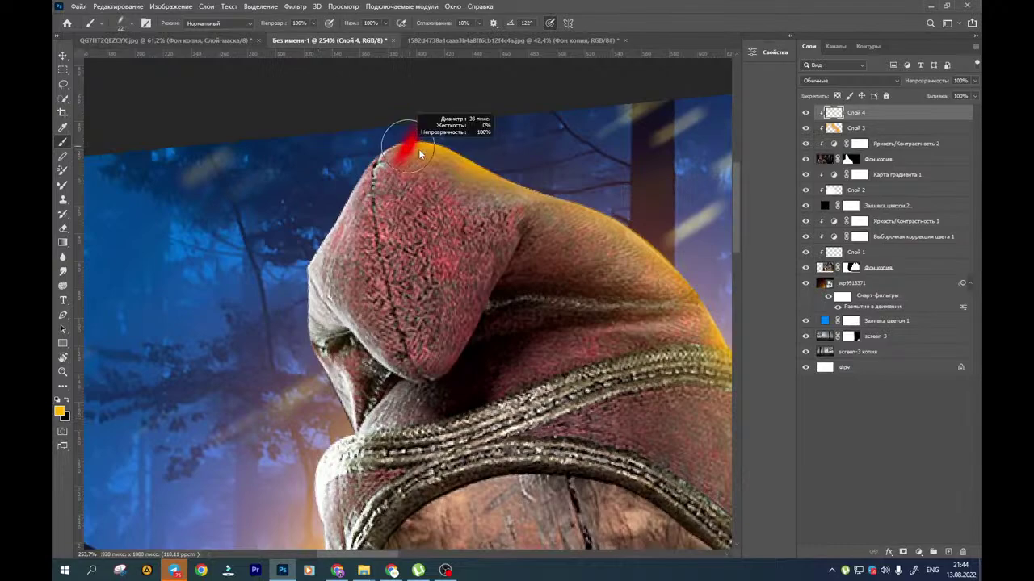
pyautogui.moveTo(416, 127)
pyautogui.mouseDown()
pyautogui.moveTo(366, 157)
pyautogui.moveTo(355, 180)
pyautogui.mouseUp()
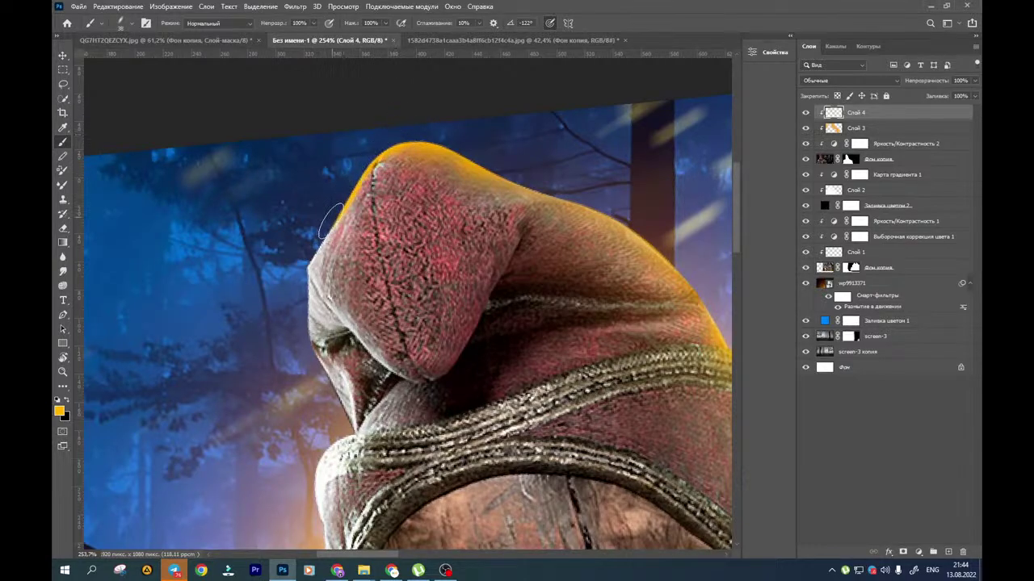
pyautogui.moveTo(330, 220)
pyautogui.mouseDown()
pyautogui.moveTo(299, 311)
pyautogui.moveTo(303, 359)
pyautogui.moveTo(326, 410)
pyautogui.mouseUp()
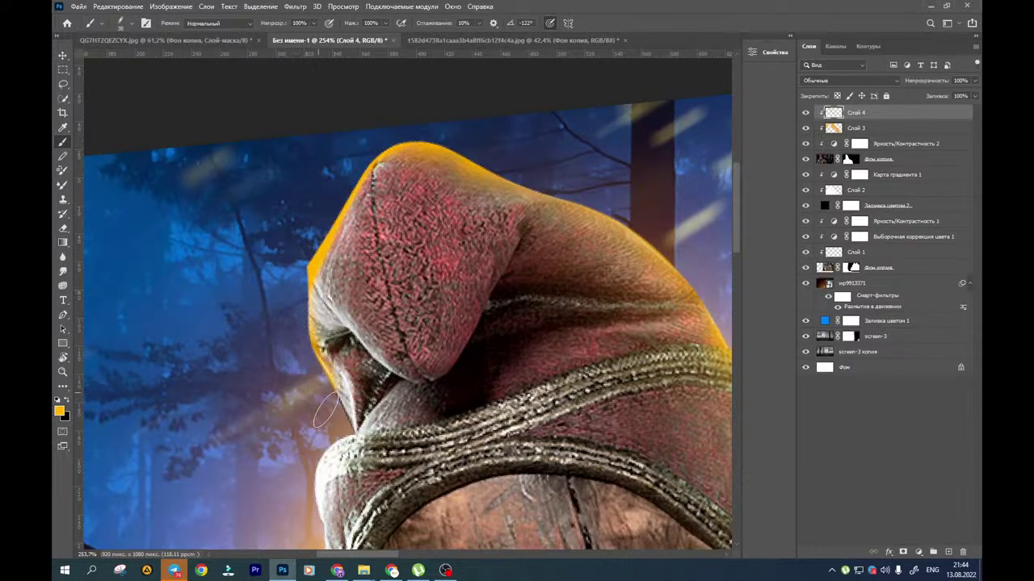
pyautogui.moveTo(321, 354); pyautogui.dragTo(368, 234)
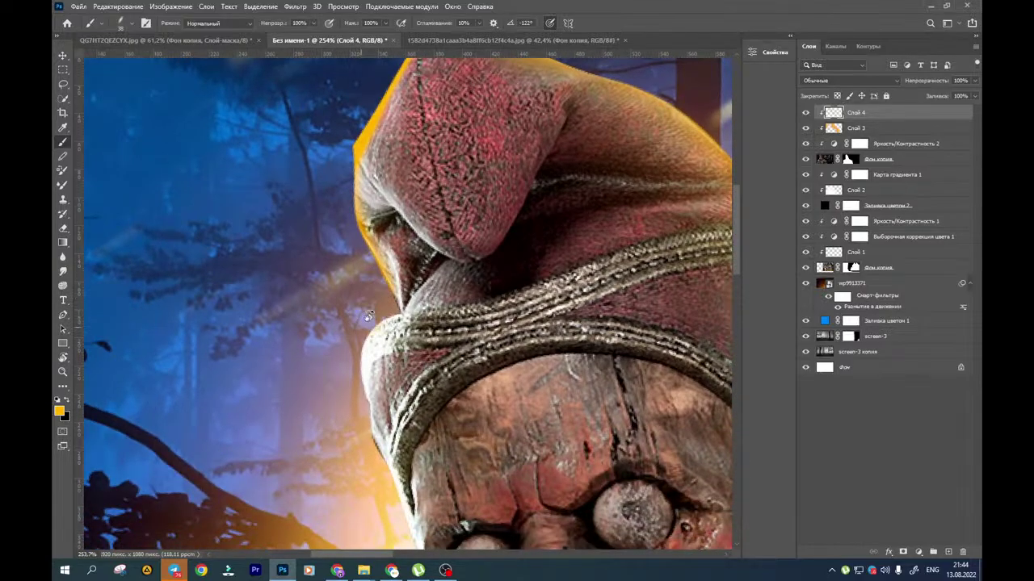
pyautogui.moveTo(368, 315)
pyautogui.mouseDown()
pyautogui.moveTo(377, 281)
pyautogui.moveTo(358, 333)
pyautogui.moveTo(369, 405)
pyautogui.moveTo(404, 363)
pyautogui.moveTo(432, 396)
pyautogui.moveTo(549, 414)
pyautogui.mouseUp()
# Smudge the orange rim inward at 50% strength with a 32 px tip along the fold beneath the coat collar
pyautogui.press('r')
pyautogui.moveTo(464, 406); pyautogui.dragTo(467, 227)
pyautogui.scroll(-7, 468, 225)
pyautogui.moveTo(495, 314); pyautogui.dragTo(369, 214)
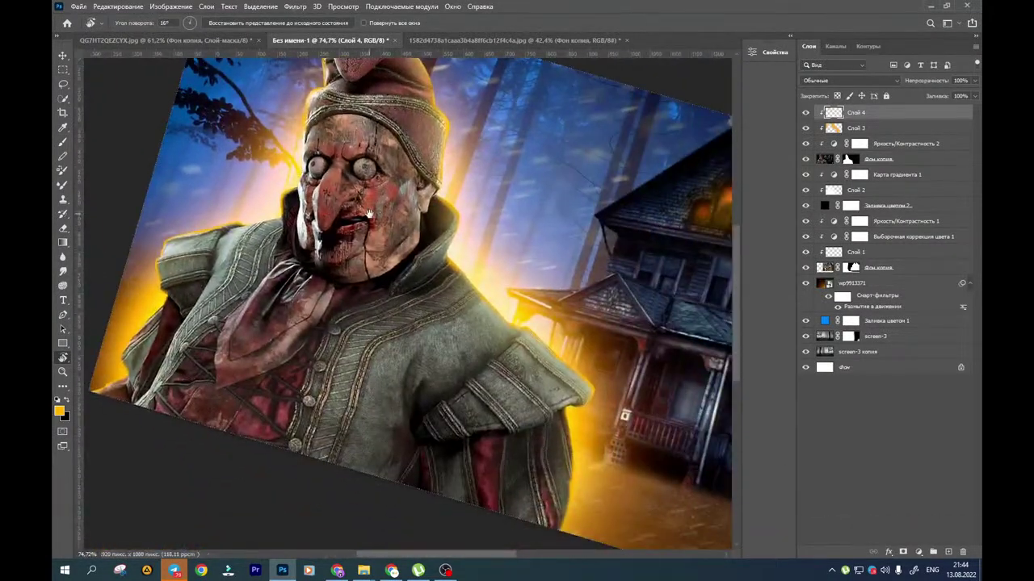
pyautogui.click(62, 271)
pyautogui.scroll(2, 480, 376)
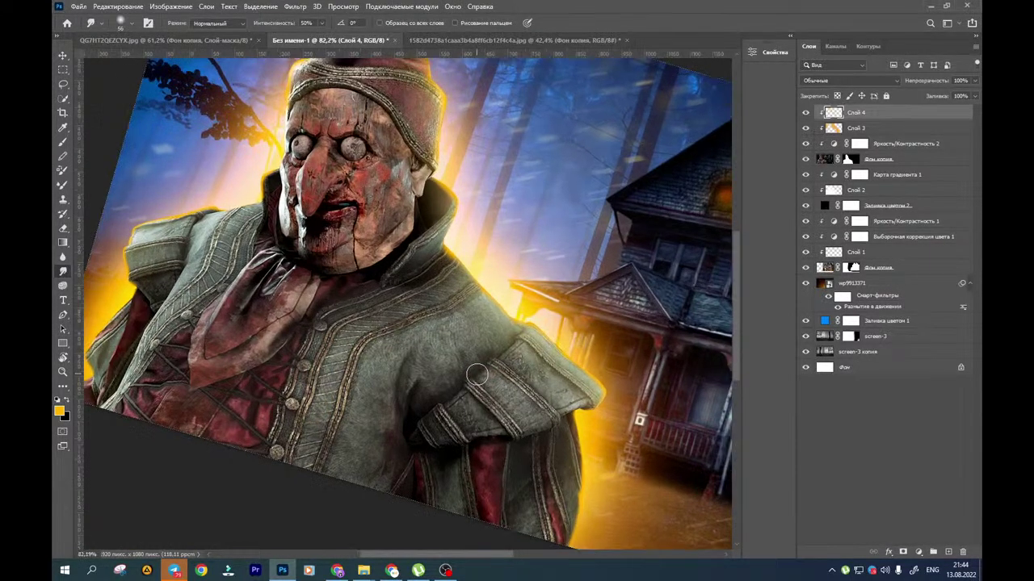
pyautogui.scroll(2, 476, 375)
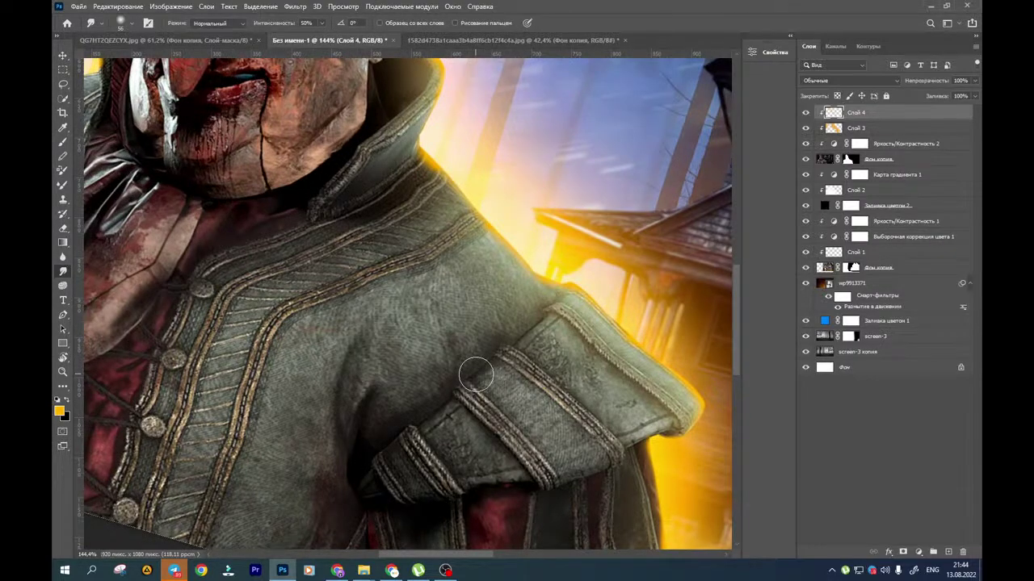
pyautogui.scroll(2, 476, 375)
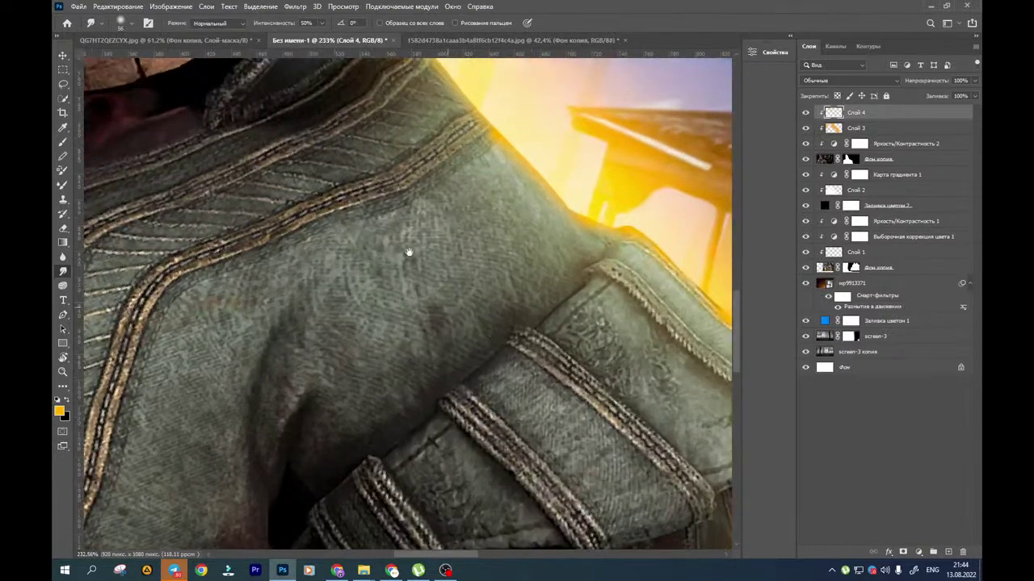
pyautogui.moveTo(410, 253)
pyautogui.mouseDown()
pyautogui.moveTo(461, 457)
pyautogui.moveTo(460, 498)
pyautogui.mouseUp()
pyautogui.keyDown('alt'); pyautogui.rightClick(424, 322); pyautogui.keyUp('alt')
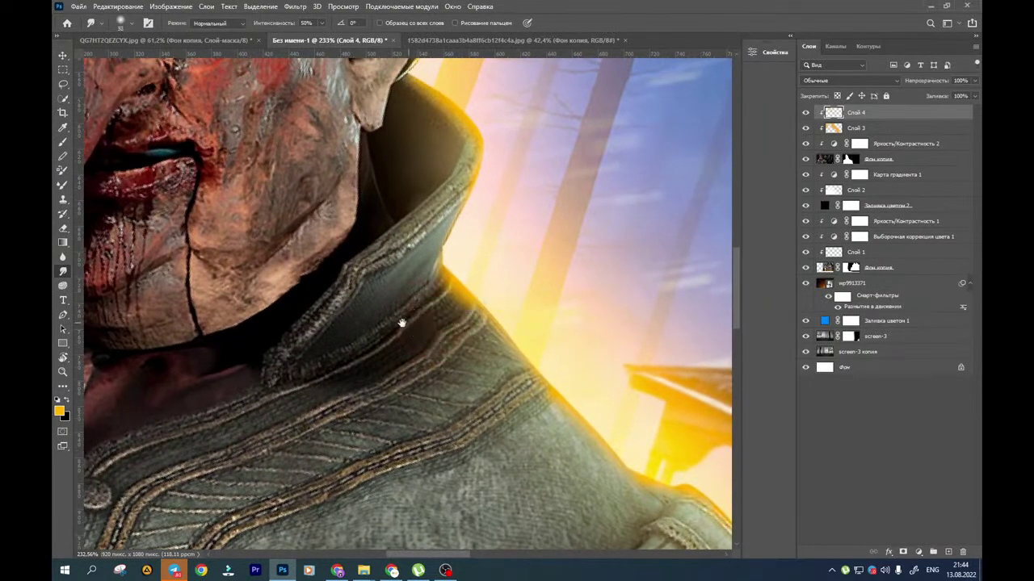
pyautogui.moveTo(401, 325); pyautogui.dragTo(458, 323)
pyautogui.moveTo(494, 274)
pyautogui.mouseDown()
pyautogui.moveTo(415, 334)
pyautogui.moveTo(490, 279)
pyautogui.moveTo(428, 332)
pyautogui.moveTo(483, 290)
pyautogui.moveTo(388, 346)
pyautogui.mouseUp()
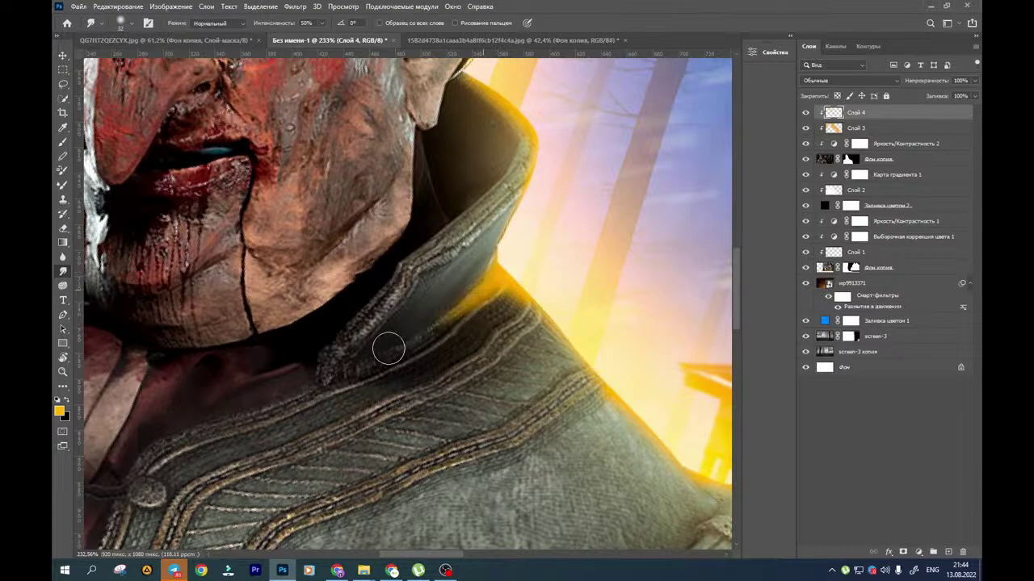
pyautogui.moveTo(451, 317)
pyautogui.mouseDown()
pyautogui.moveTo(335, 369)
pyautogui.moveTo(315, 392)
pyautogui.mouseUp()
pyautogui.moveTo(442, 333); pyautogui.dragTo(320, 383)
# Smudge the orange rim inward along the hat tip's seam and the tip's side facing the house
pyautogui.moveTo(418, 375); pyautogui.dragTo(355, 521)
pyautogui.moveTo(310, 327); pyautogui.dragTo(493, 539)
pyautogui.moveTo(257, 98)
pyautogui.mouseDown()
pyautogui.moveTo(314, 363)
pyautogui.moveTo(298, 368)
pyautogui.mouseUp()
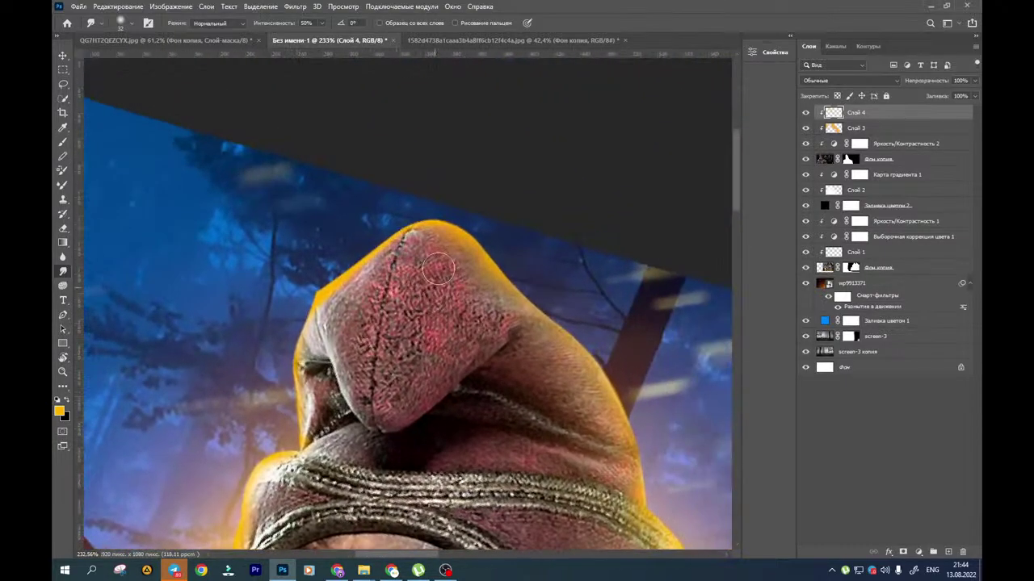
pyautogui.keyDown('alt'); pyautogui.rightClick(443, 250); pyautogui.keyUp('alt')
pyautogui.moveTo(419, 233); pyautogui.dragTo(369, 282)
pyautogui.moveTo(414, 235)
pyautogui.mouseDown()
pyautogui.moveTo(385, 323)
pyautogui.moveTo(402, 277)
pyautogui.moveTo(390, 315)
pyautogui.moveTo(370, 280)
pyautogui.mouseUp()
pyautogui.keyDown('alt'); pyautogui.rightClick(452, 286); pyautogui.keyUp('alt')
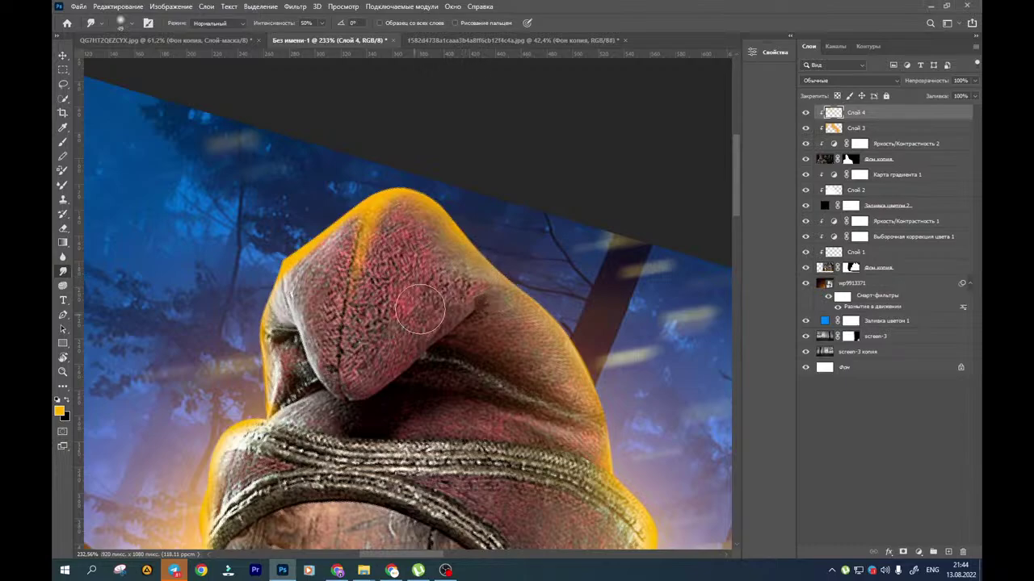
# Smudge the orange rim with a 24 px tip into the hat's fold, stitched band and lower edge facing the house
pyautogui.keyDown('alt'); pyautogui.rightClick(482, 304); pyautogui.keyUp('alt')
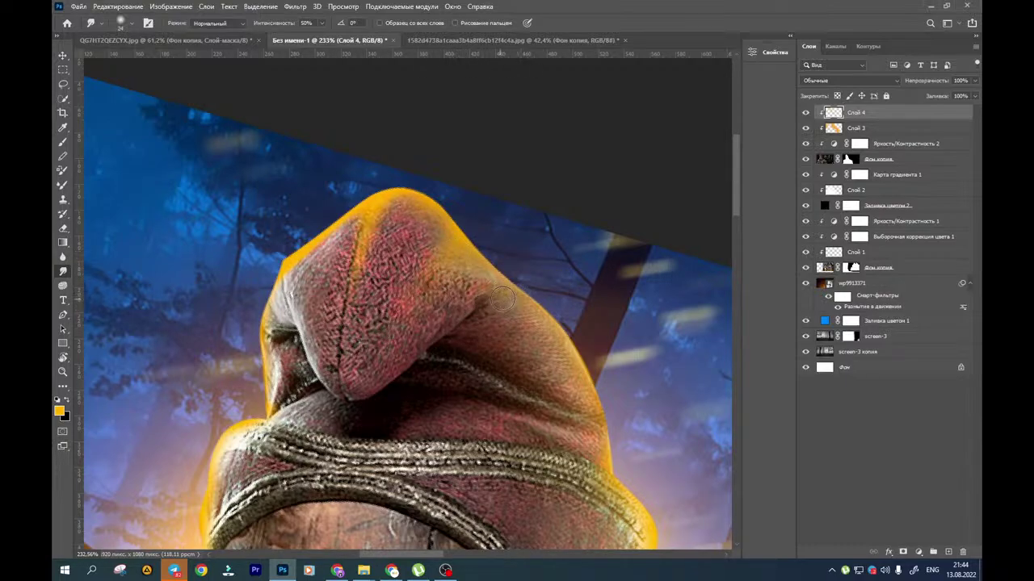
pyautogui.moveTo(491, 322); pyautogui.dragTo(399, 260)
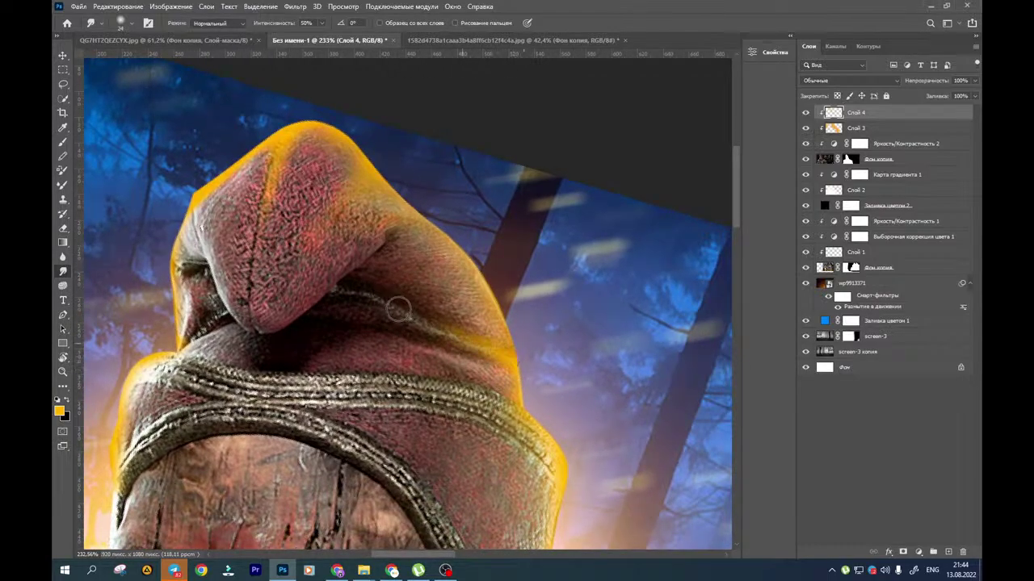
pyautogui.moveTo(350, 292); pyautogui.dragTo(318, 178)
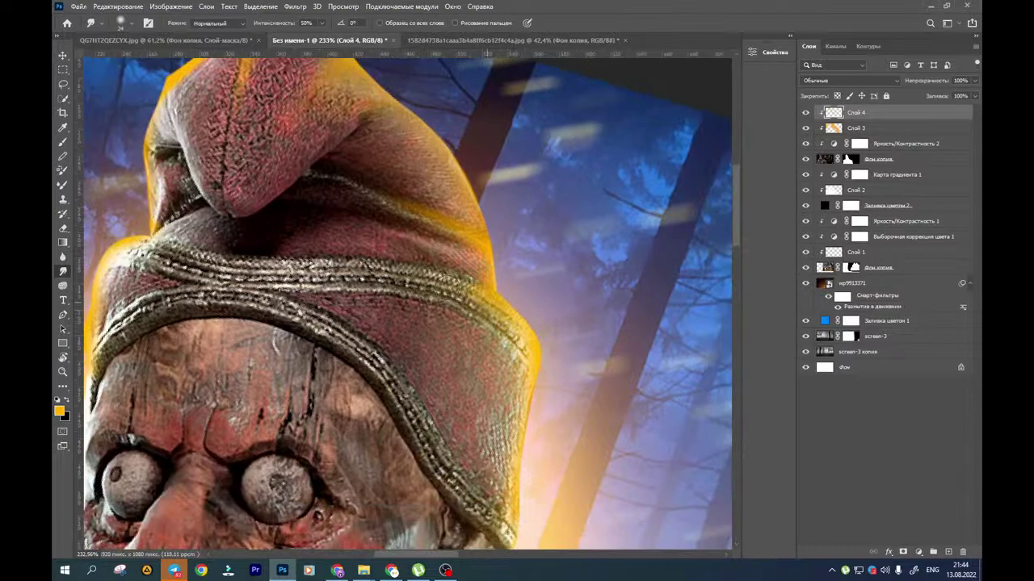
pyautogui.moveTo(463, 285); pyautogui.dragTo(397, 270)
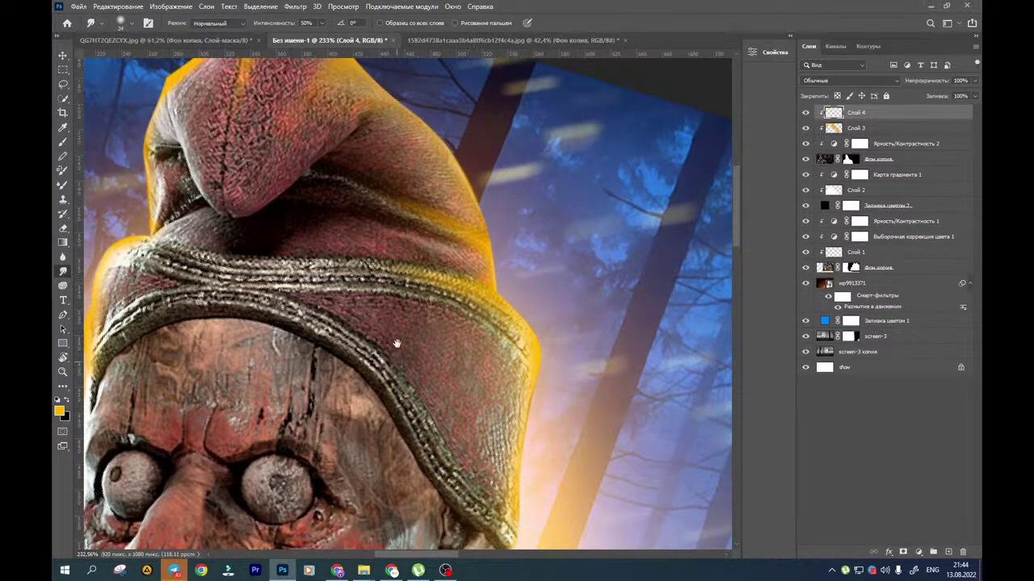
pyautogui.moveTo(396, 344); pyautogui.dragTo(409, 195)
pyautogui.moveTo(519, 394); pyautogui.dragTo(499, 409)
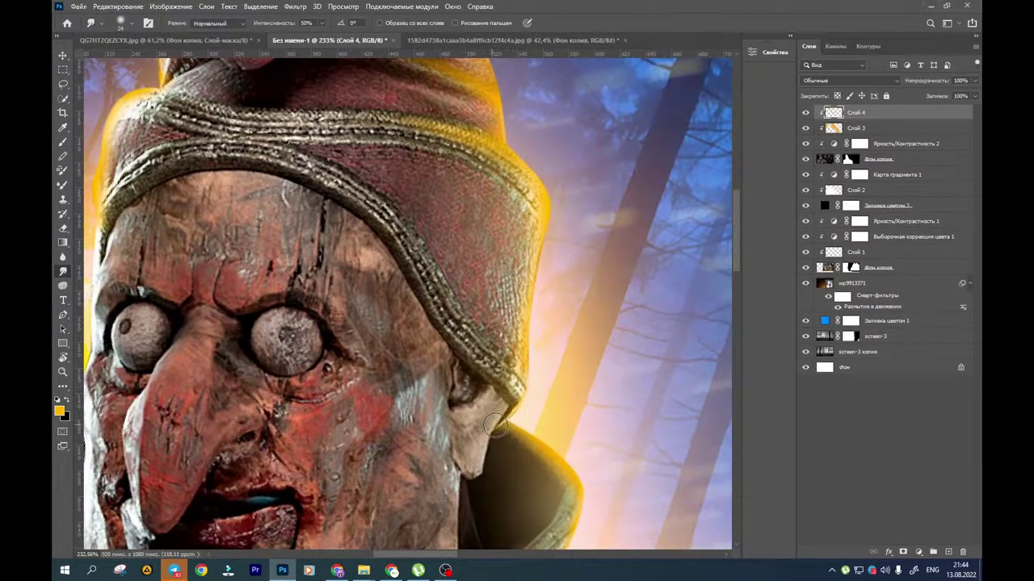
# Smudge the orange rim into the collar's stitched trim with a 30 px tip, and set the rim layer's blend mode to Screen
pyautogui.moveTo(481, 472)
pyautogui.mouseDown()
pyautogui.moveTo(490, 436)
pyautogui.moveTo(451, 413)
pyautogui.moveTo(423, 247)
pyautogui.moveTo(394, 161)
pyautogui.mouseUp()
pyautogui.keyDown('alt'); pyautogui.rightClick(495, 309); pyautogui.keyUp('alt')
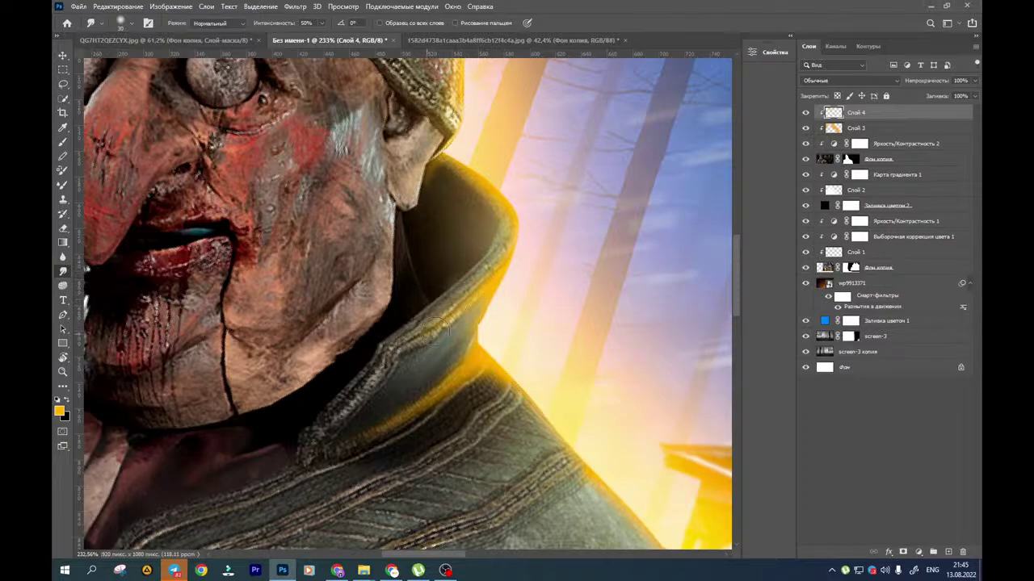
pyautogui.keyDown('alt'); pyautogui.rightClick(474, 317); pyautogui.keyUp('alt')
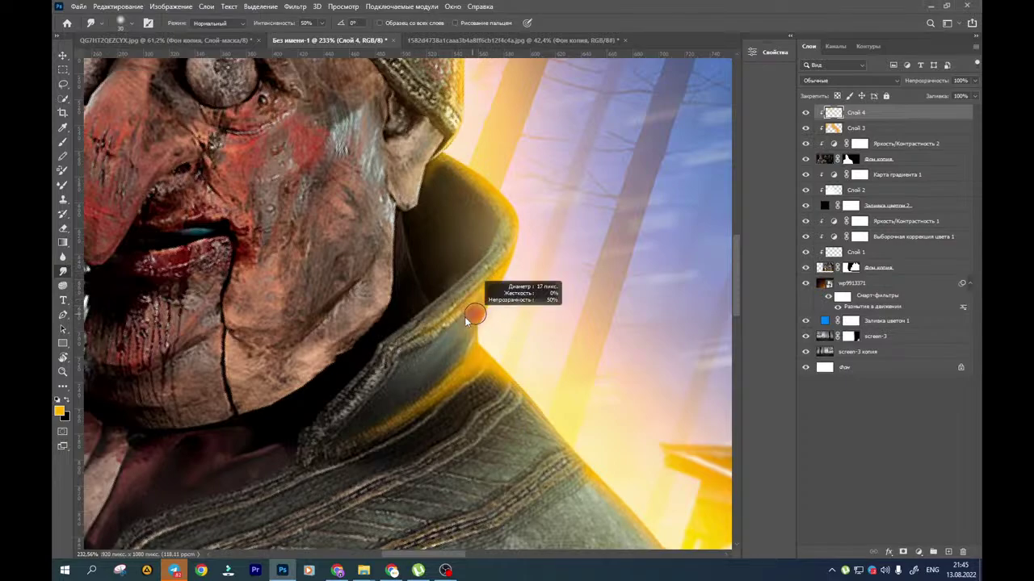
pyautogui.click(839, 78)
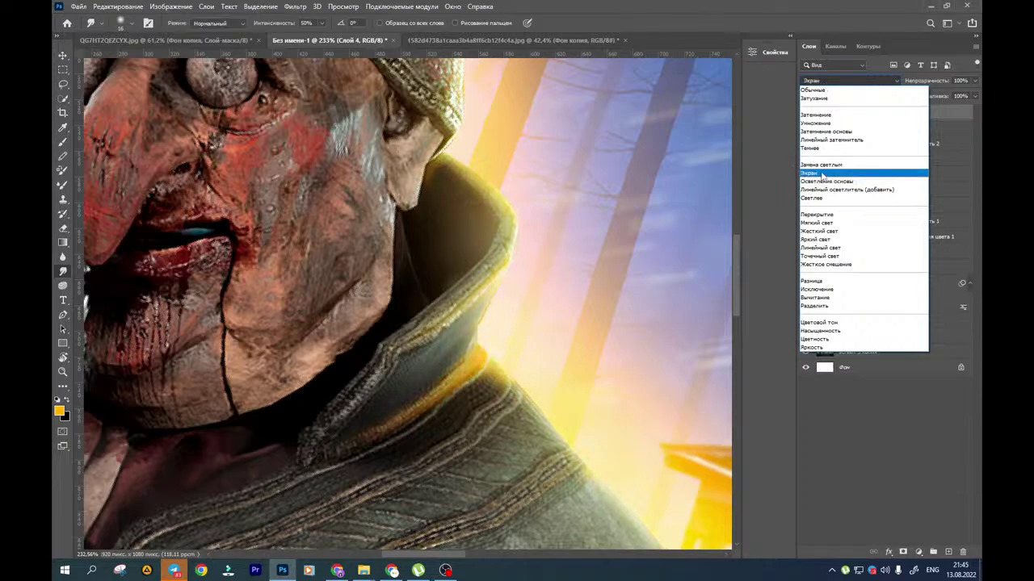
pyautogui.click(821, 175)
# Try to smudge the rim inward where the shoulder meets the flap on the house side
pyautogui.moveTo(482, 325); pyautogui.dragTo(367, 123)
pyautogui.moveTo(476, 363)
pyautogui.mouseDown()
pyautogui.moveTo(411, 286)
pyautogui.moveTo(394, 283)
pyautogui.mouseUp()
pyautogui.keyDown('alt'); pyautogui.rightClick(446, 286); pyautogui.keyUp('alt')
pyautogui.moveTo(461, 256)
pyautogui.mouseDown()
pyautogui.moveTo(489, 283)
pyautogui.moveTo(475, 300)
pyautogui.moveTo(482, 315)
pyautogui.mouseUp()
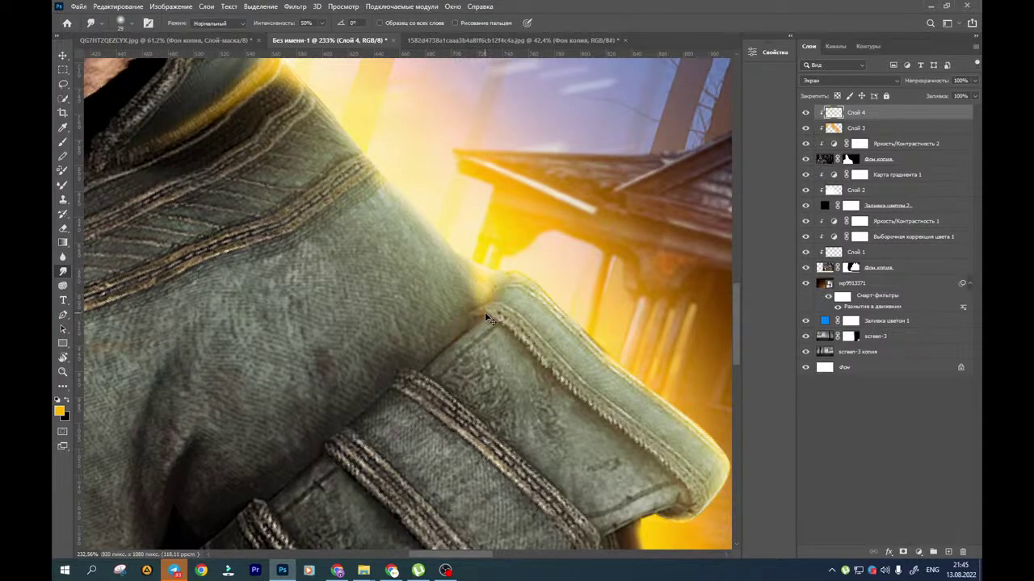
pyautogui.hotkey('ctrl', 'z')
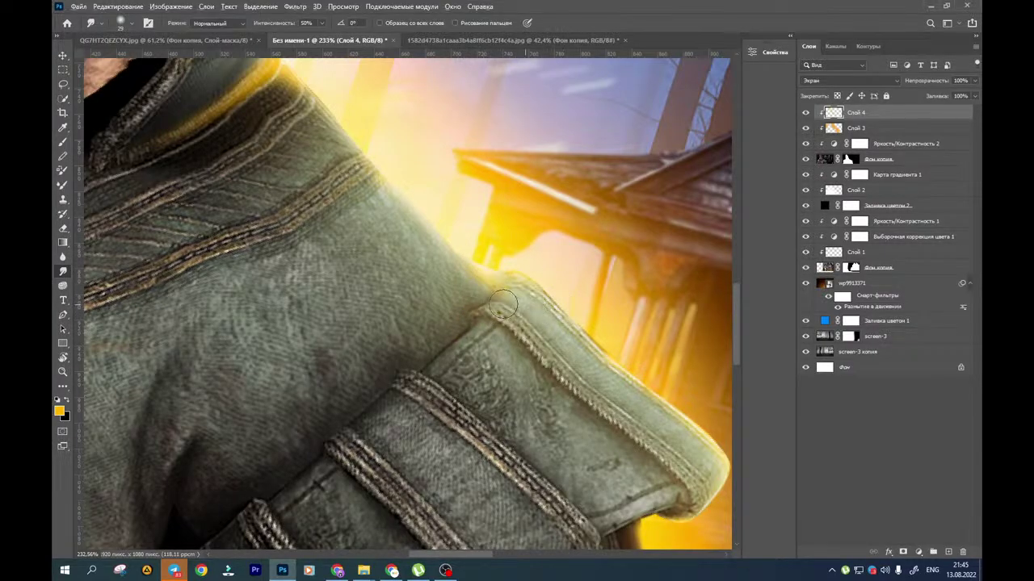
# Smudge the rim inward around the outer corner of the house-side shoulder flap with a 29 px tip
pyautogui.keyDown('alt'); pyautogui.rightClick(523, 303); pyautogui.keyUp('alt')
pyautogui.keyDown('alt'); pyautogui.rightClick(484, 300); pyautogui.keyUp('alt')
pyautogui.scroll(-3, 501, 331)
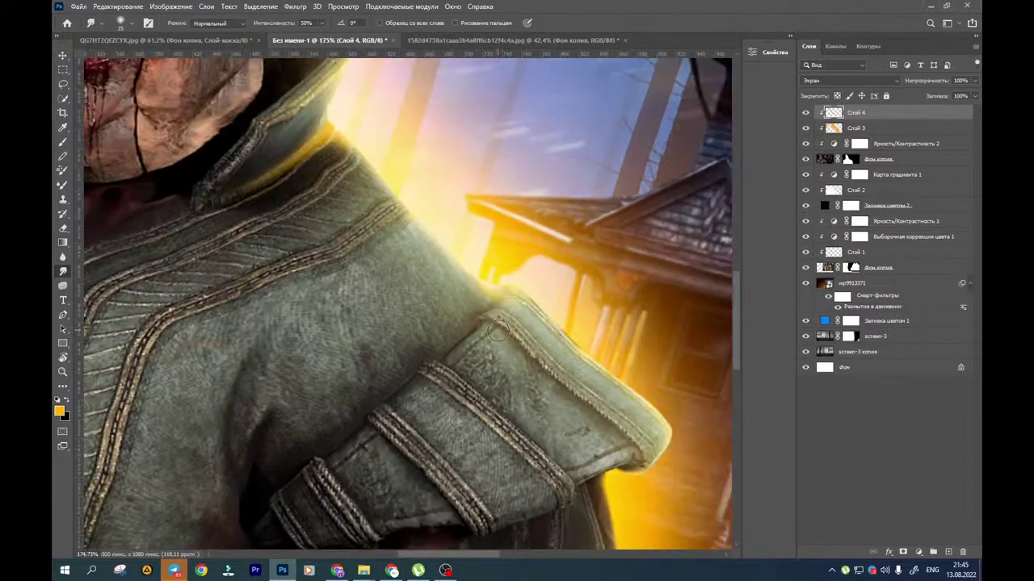
pyautogui.moveTo(450, 371)
pyautogui.mouseDown()
pyautogui.moveTo(450, 345)
pyautogui.moveTo(360, 270)
pyautogui.mouseUp()
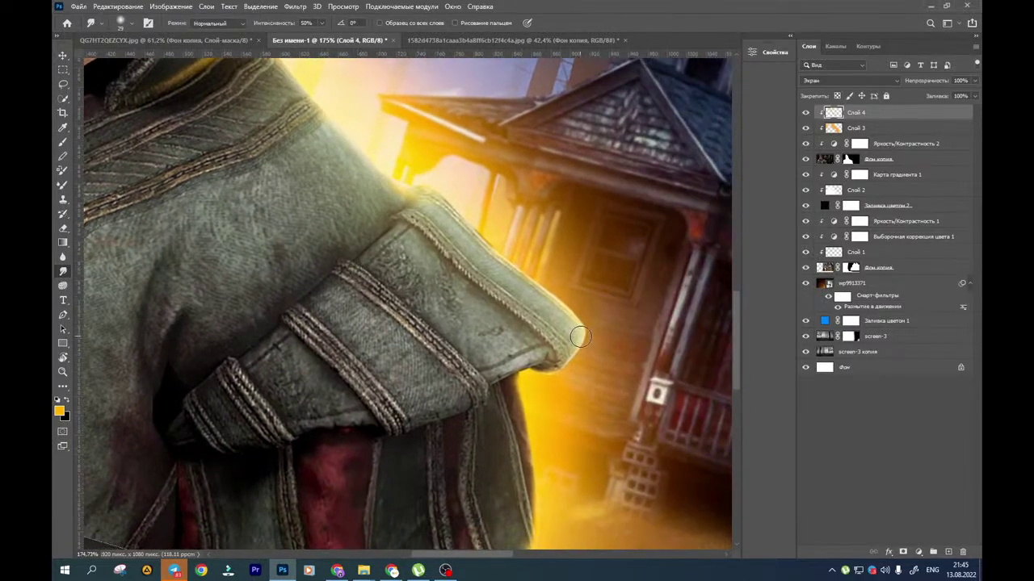
pyautogui.moveTo(580, 337); pyautogui.dragTo(541, 316)
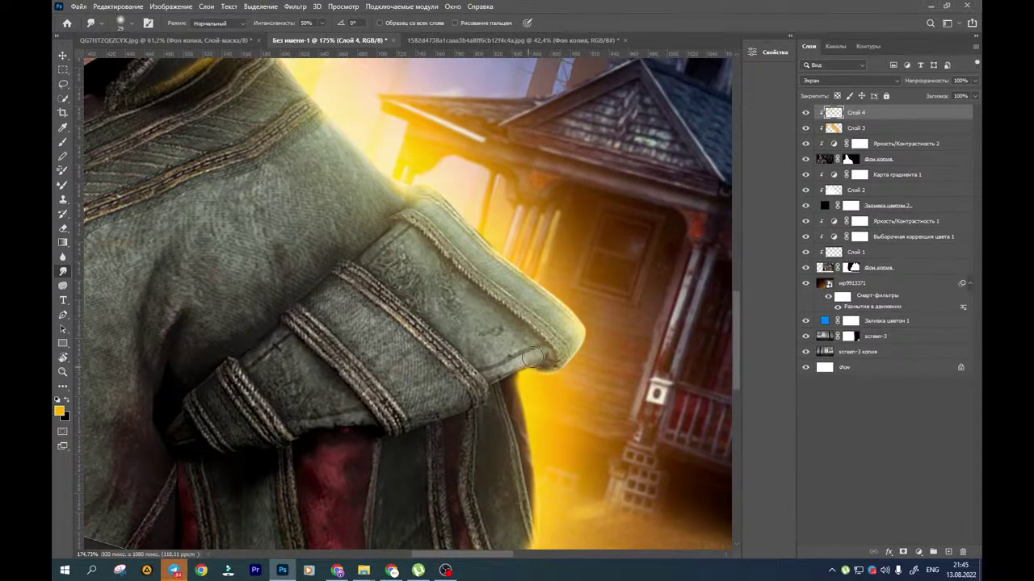
pyautogui.moveTo(546, 357); pyautogui.dragTo(555, 345)
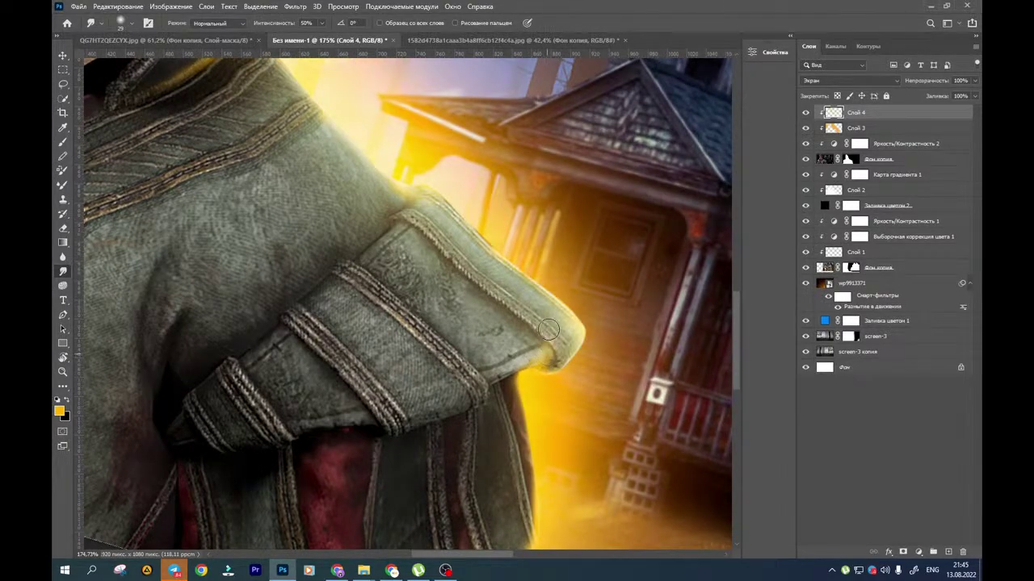
# Smudge the orange rim along the underside of the house-side shoulder flap, towards the sleeve, with a 17 px tip
pyautogui.moveTo(514, 395); pyautogui.dragTo(540, 282)
pyautogui.scroll(1, 559, 302)
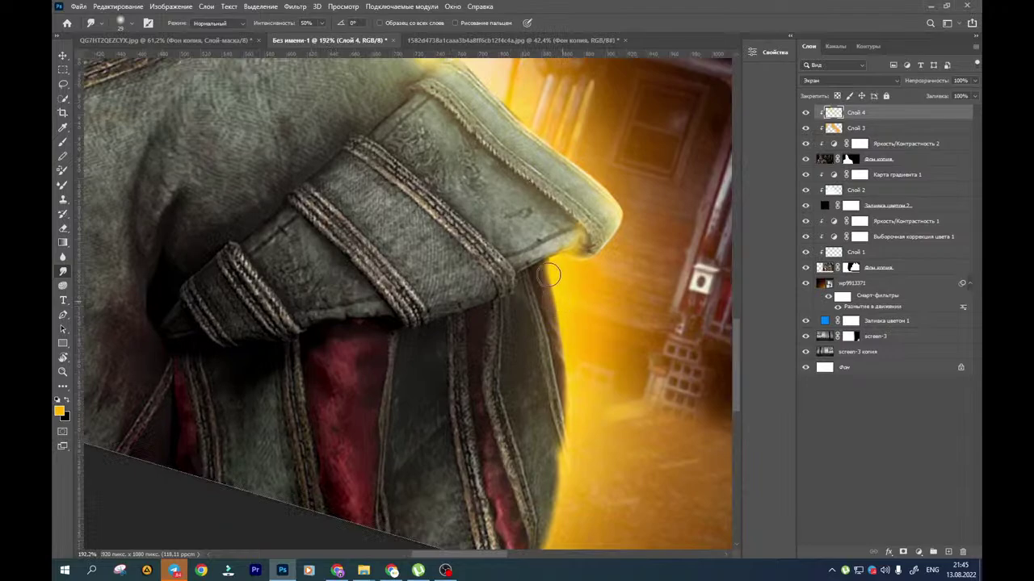
pyautogui.scroll(2, 548, 276)
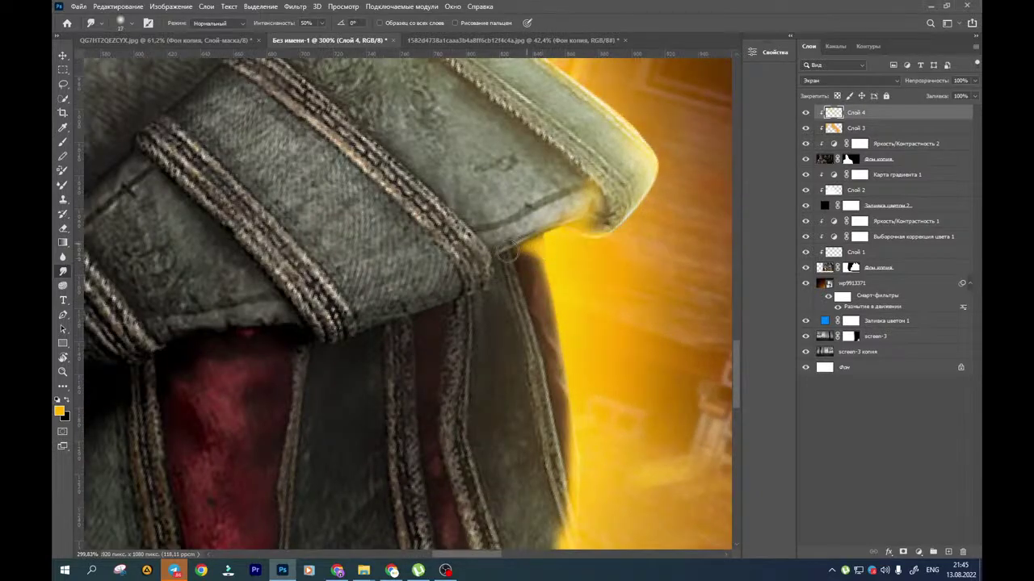
pyautogui.scroll(-3, 502, 247)
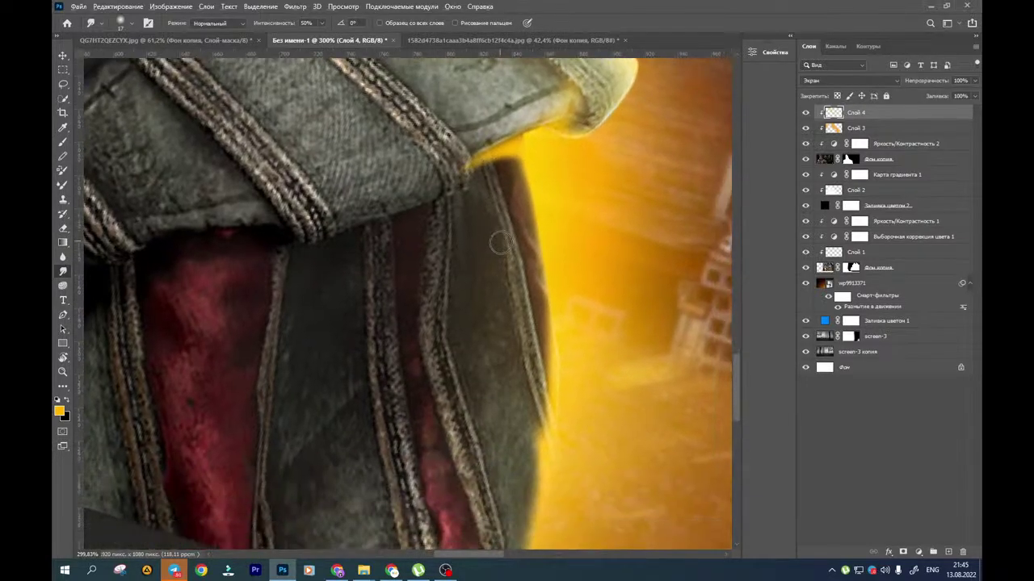
pyautogui.scroll(-5, 510, 297)
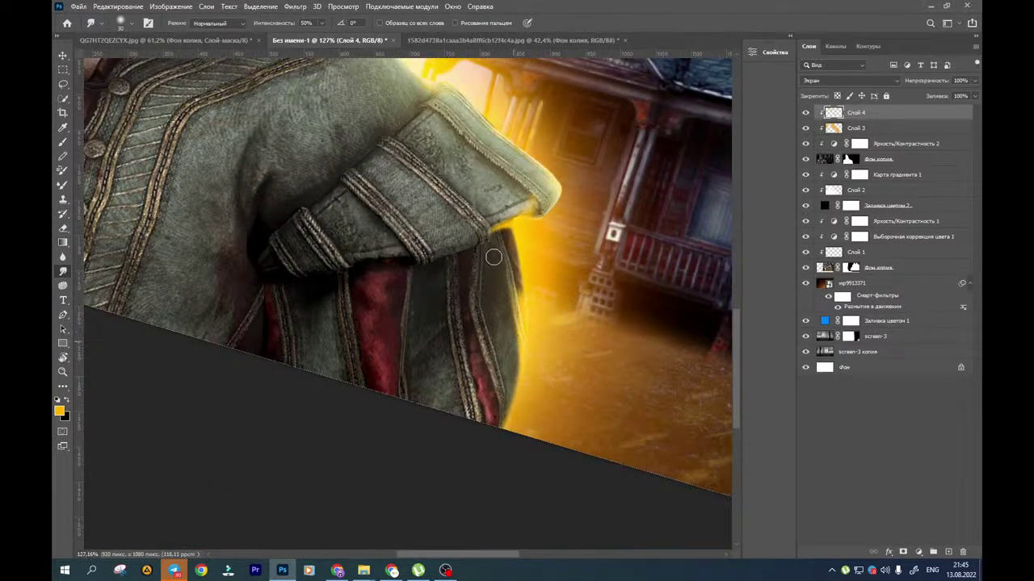
# Smudge the rim with a 12 px tip into the hat's small fold and along the band's upper edge, away from the house
pyautogui.moveTo(486, 372); pyautogui.dragTo(526, 254)
pyautogui.moveTo(395, 231); pyautogui.dragTo(452, 327)
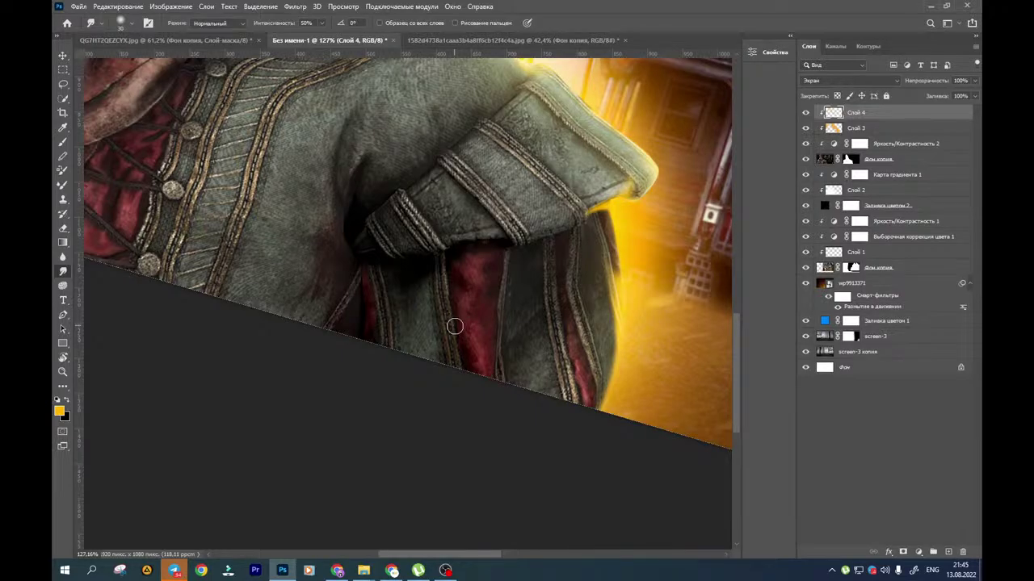
pyautogui.moveTo(356, 195); pyautogui.dragTo(506, 374)
pyautogui.moveTo(322, 267); pyautogui.dragTo(571, 302)
pyautogui.moveTo(323, 317); pyautogui.dragTo(317, 394)
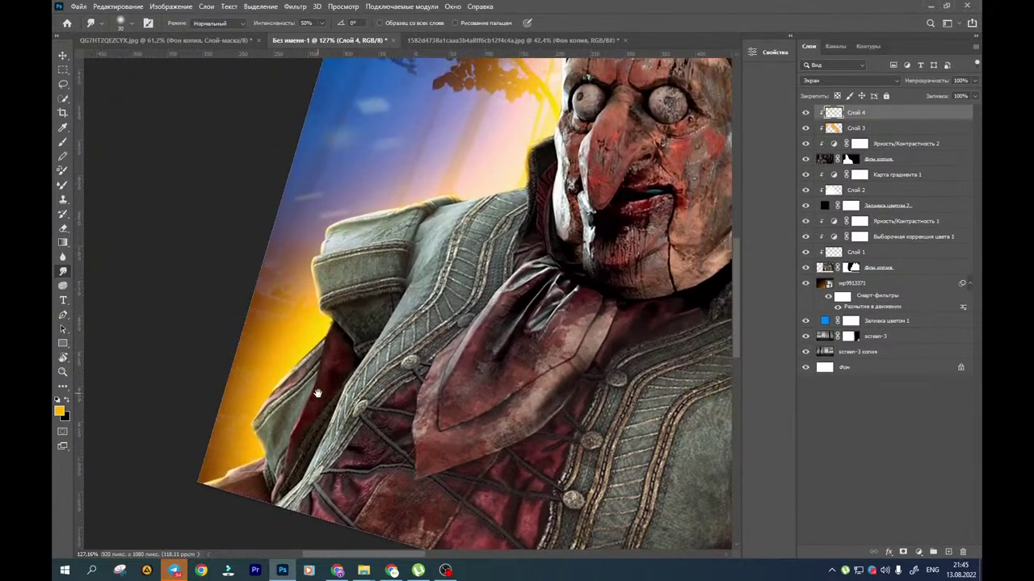
pyautogui.scroll(3, 452, 225)
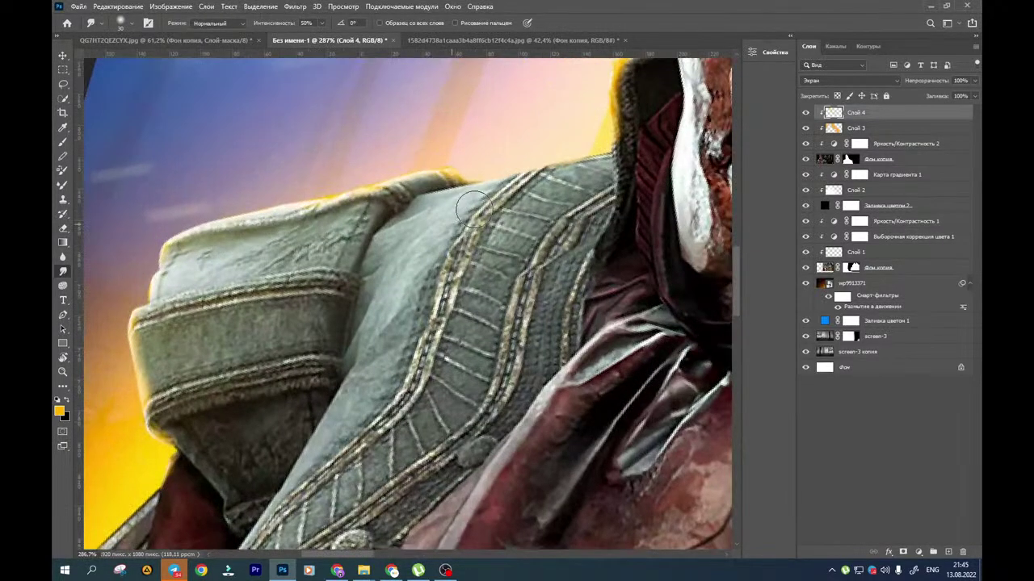
pyautogui.moveTo(471, 211); pyautogui.dragTo(575, 279)
pyautogui.moveTo(678, 188); pyautogui.dragTo(437, 309)
pyautogui.scroll(10, 436, 310)
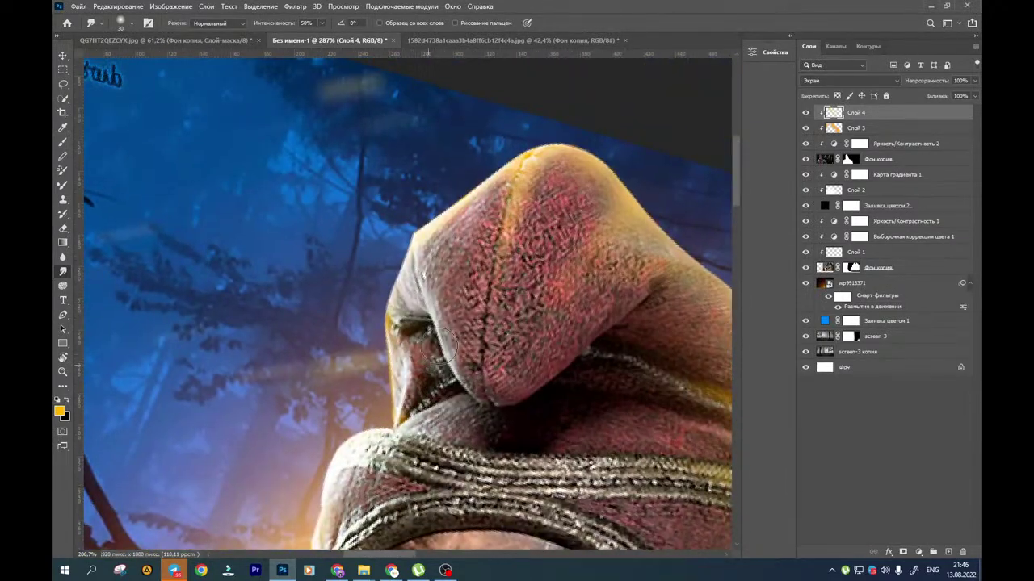
pyautogui.keyDown('alt'); pyautogui.rightClick(438, 325); pyautogui.keyUp('alt')
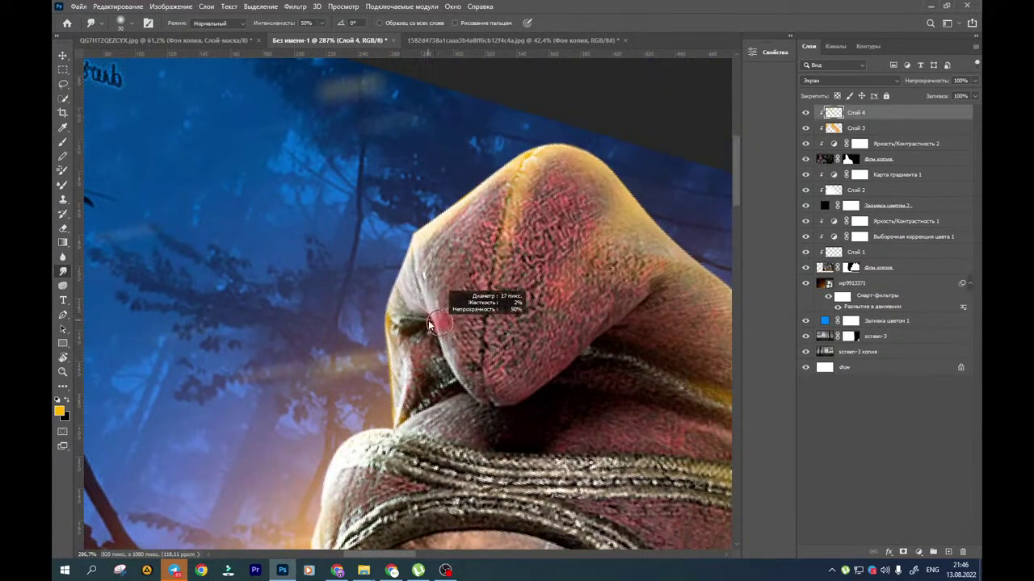
pyautogui.moveTo(391, 322); pyautogui.dragTo(421, 330)
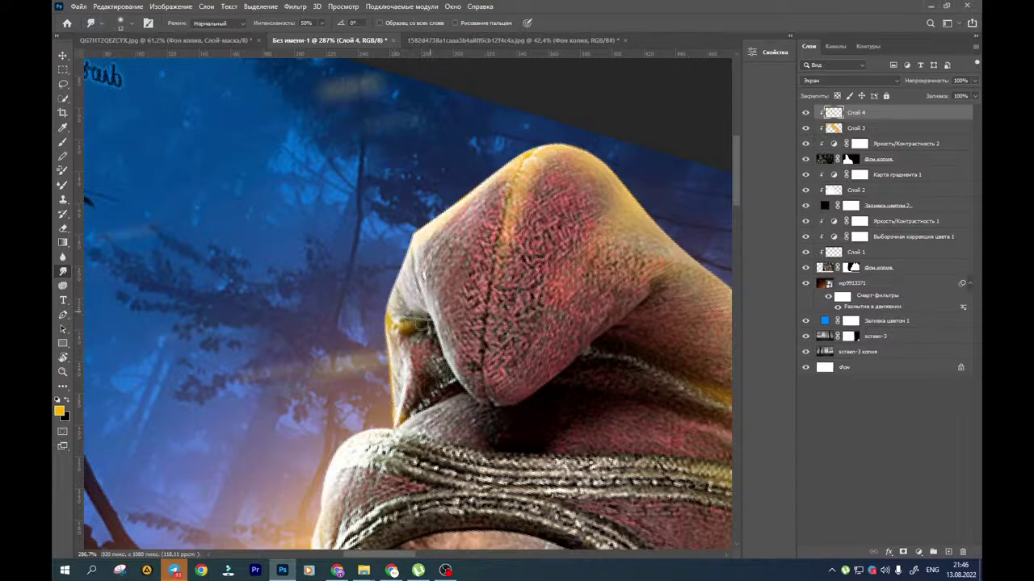
pyautogui.scroll(-5, 420, 307)
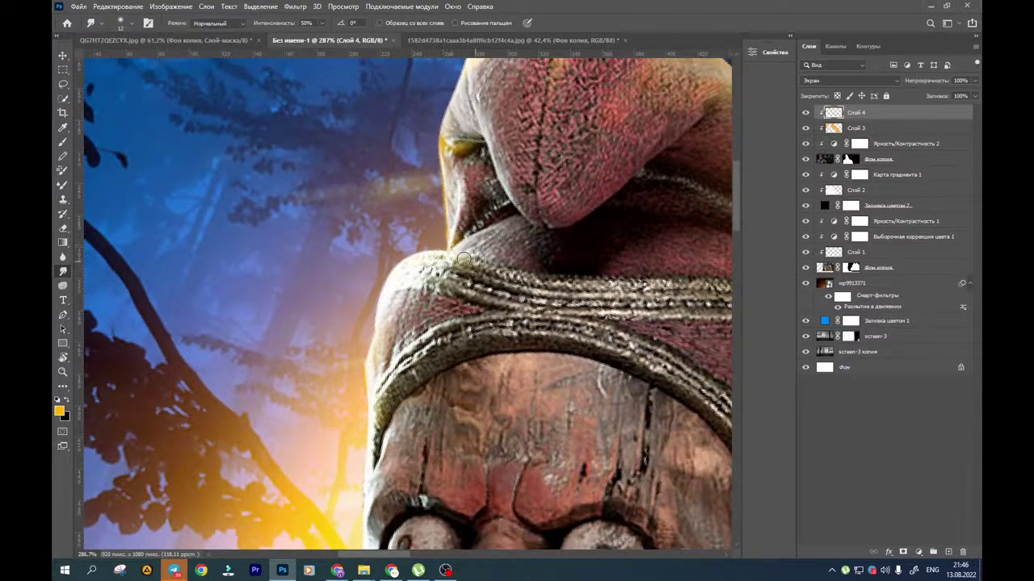
pyautogui.moveTo(455, 255)
pyautogui.mouseDown()
pyautogui.moveTo(494, 284)
pyautogui.moveTo(465, 263)
pyautogui.moveTo(533, 276)
pyautogui.moveTo(518, 280)
pyautogui.mouseUp()
# Smudge the orange rim inward down the coat collar on the side away from the house, enlarging the tip from 12 to 33 px
pyautogui.moveTo(378, 417); pyautogui.dragTo(471, 248)
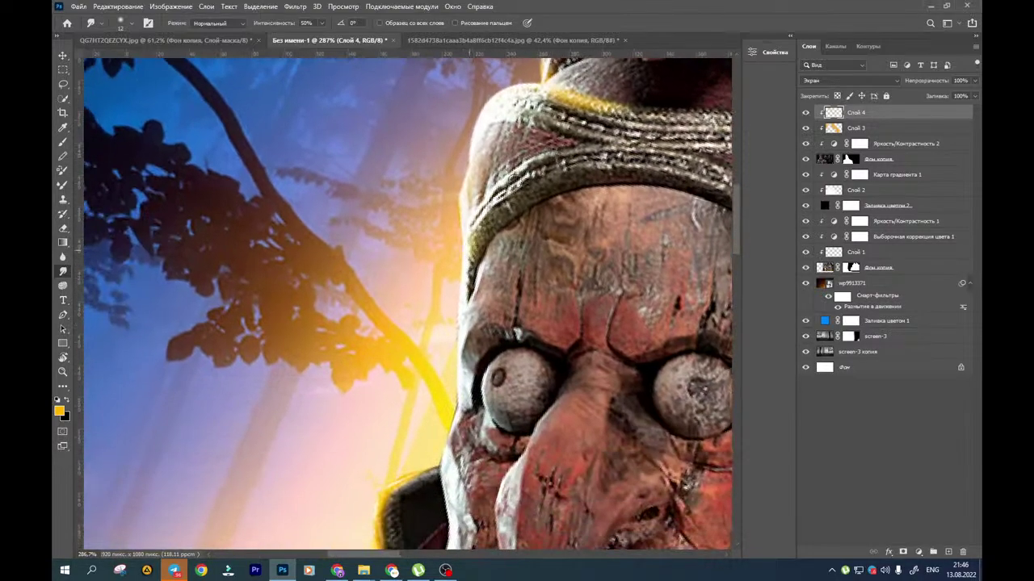
pyautogui.scroll(-5, 434, 295)
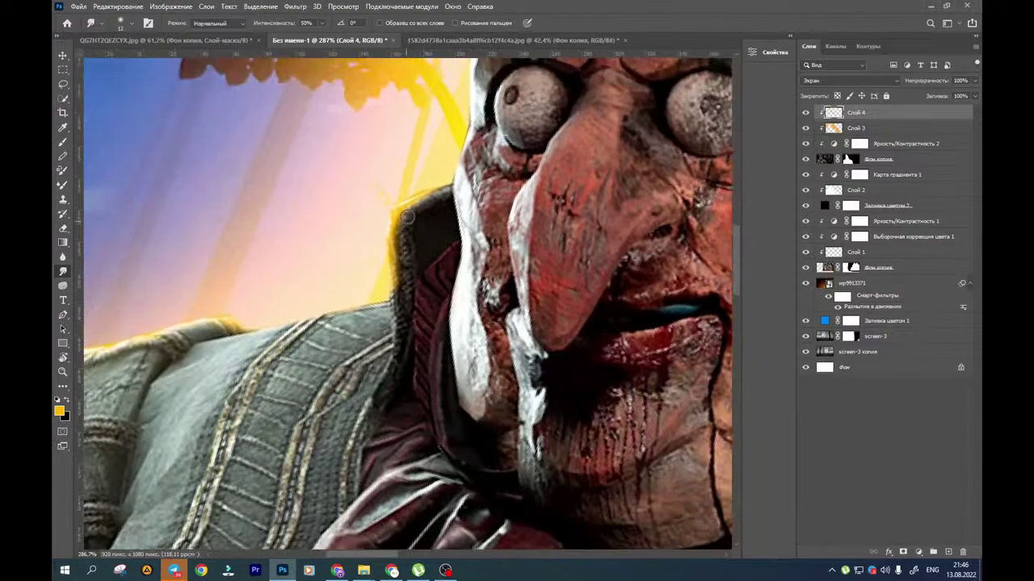
pyautogui.moveTo(407, 215)
pyautogui.mouseDown()
pyautogui.moveTo(416, 259)
pyautogui.moveTo(394, 223)
pyautogui.moveTo(416, 269)
pyautogui.moveTo(400, 230)
pyautogui.moveTo(411, 285)
pyautogui.moveTo(391, 249)
pyautogui.moveTo(400, 382)
pyautogui.moveTo(399, 286)
pyautogui.moveTo(384, 386)
pyautogui.moveTo(396, 310)
pyautogui.moveTo(392, 363)
pyautogui.mouseUp()
pyautogui.moveTo(407, 326); pyautogui.dragTo(382, 393)
pyautogui.moveTo(388, 377); pyautogui.dragTo(432, 316)
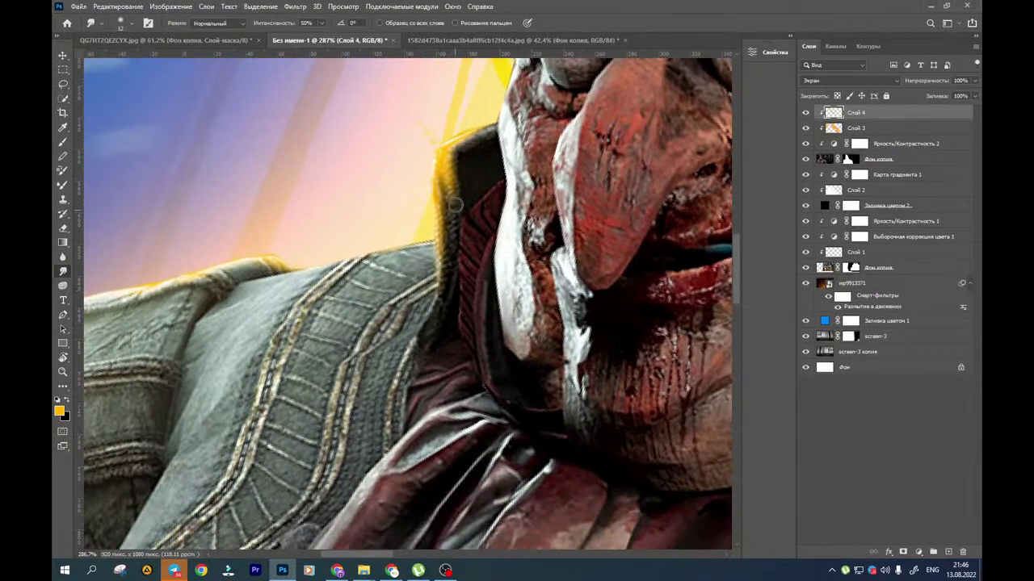
pyautogui.keyDown('alt'); pyautogui.rightClick(457, 191); pyautogui.keyUp('alt')
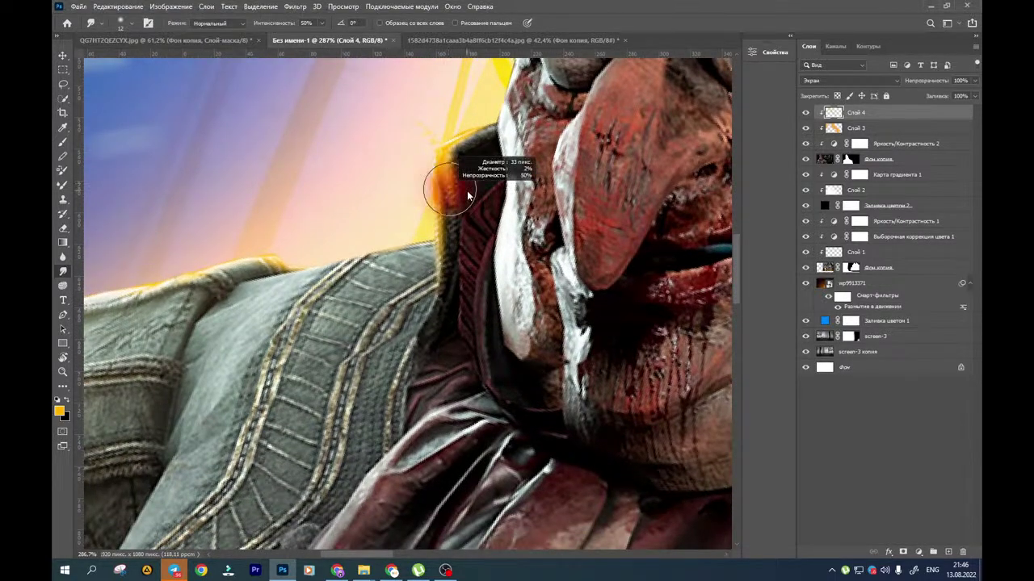
pyautogui.moveTo(456, 191); pyautogui.dragTo(450, 281)
pyautogui.moveTo(454, 215)
pyautogui.mouseDown()
pyautogui.moveTo(439, 309)
pyautogui.moveTo(448, 285)
pyautogui.moveTo(409, 371)
pyautogui.mouseUp()
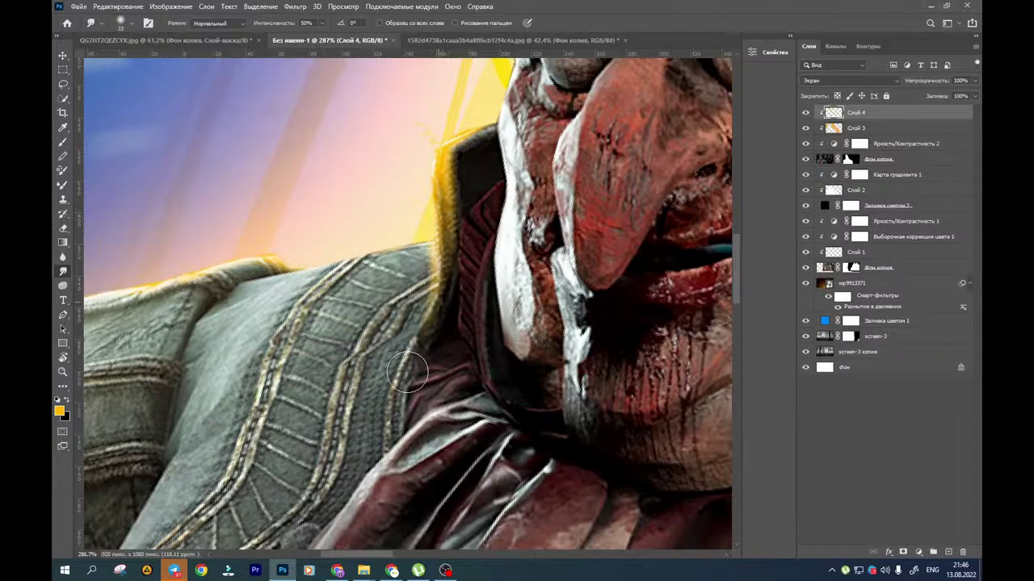
# Smudge the orange rim inward along the stitched band of the far shoulder flap with a 14 px tip
pyautogui.moveTo(342, 369); pyautogui.dragTo(563, 251)
pyautogui.keyDown('alt'); pyautogui.rightClick(522, 196); pyautogui.keyUp('alt')
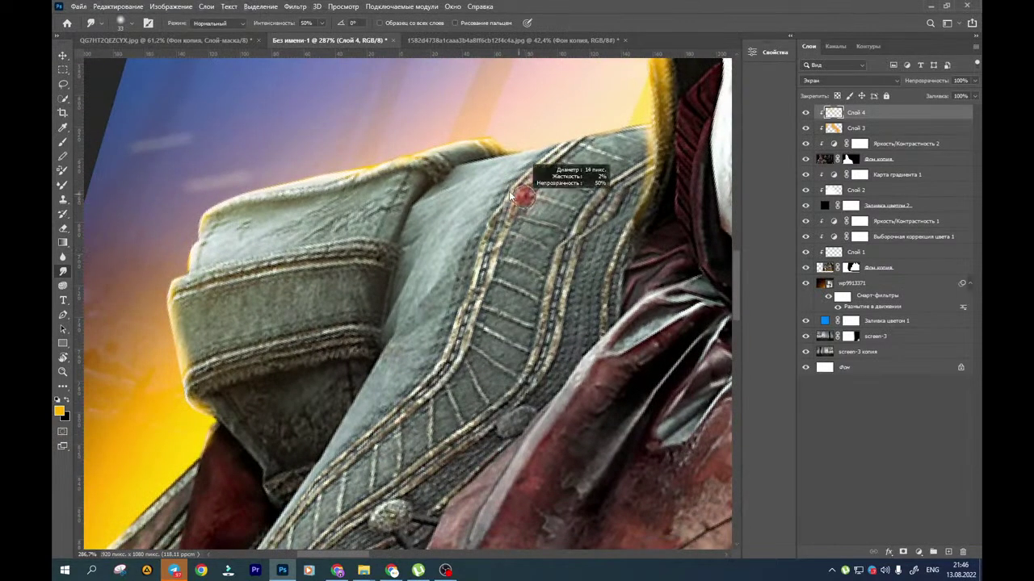
pyautogui.moveTo(358, 189); pyautogui.dragTo(466, 163)
pyautogui.moveTo(326, 188)
pyautogui.mouseDown()
pyautogui.moveTo(445, 162)
pyautogui.moveTo(326, 184)
pyautogui.mouseUp()
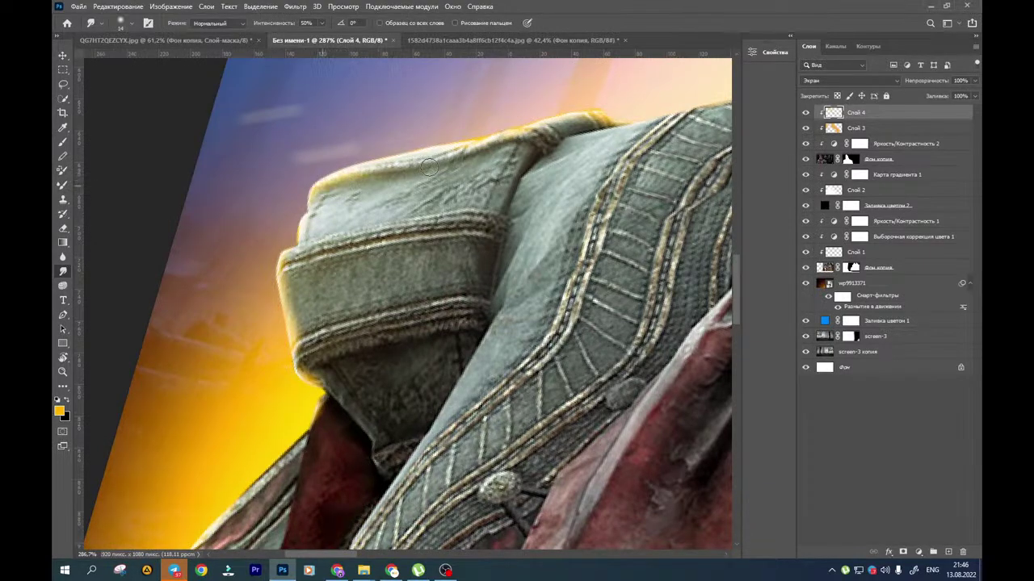
pyautogui.moveTo(300, 255)
pyautogui.mouseDown()
pyautogui.moveTo(385, 232)
pyautogui.moveTo(282, 261)
pyautogui.moveTo(426, 221)
pyautogui.mouseUp()
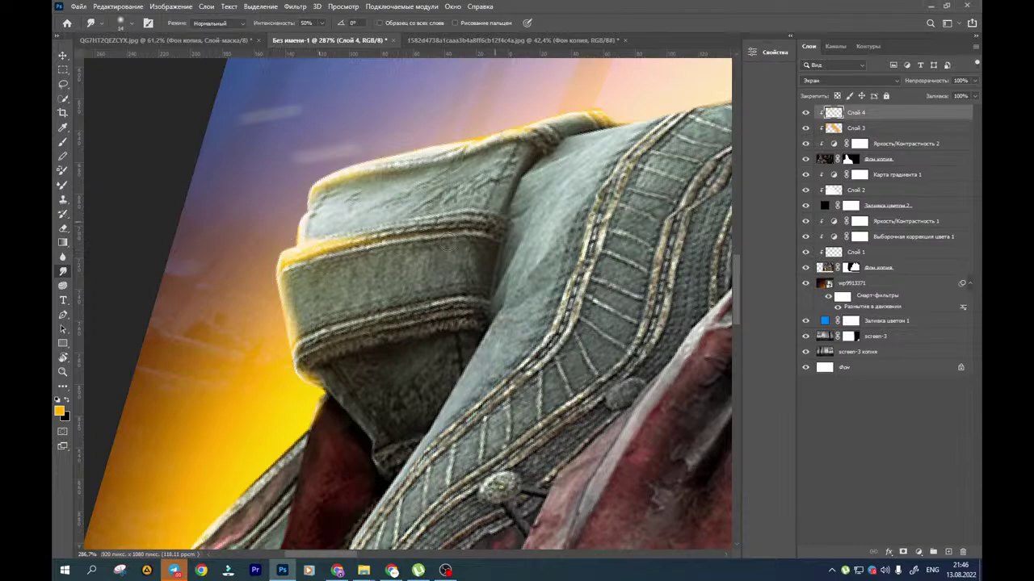
# Smudge the orange rim inward along the lower stitched band of the far shoulder flap with a 14 px tip
pyautogui.moveTo(318, 284)
pyautogui.mouseDown()
pyautogui.moveTo(427, 220)
pyautogui.moveTo(427, 203)
pyautogui.mouseUp()
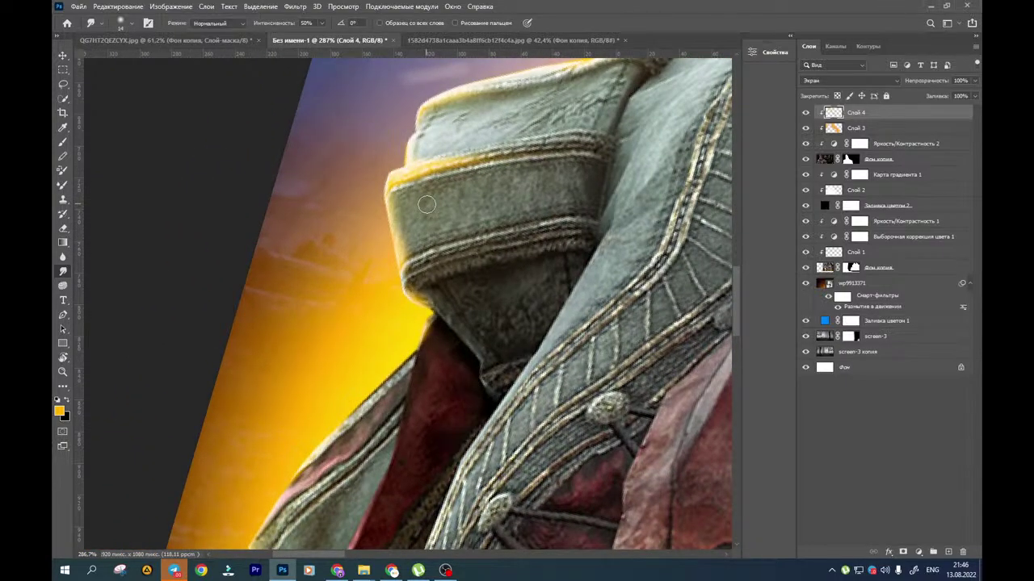
pyautogui.moveTo(390, 242)
pyautogui.mouseDown()
pyautogui.moveTo(394, 266)
pyautogui.moveTo(461, 241)
pyautogui.moveTo(483, 239)
pyautogui.moveTo(419, 255)
pyautogui.moveTo(530, 232)
pyautogui.moveTo(397, 253)
pyautogui.moveTo(509, 233)
pyautogui.mouseUp()
pyautogui.moveTo(403, 303); pyautogui.dragTo(376, 360)
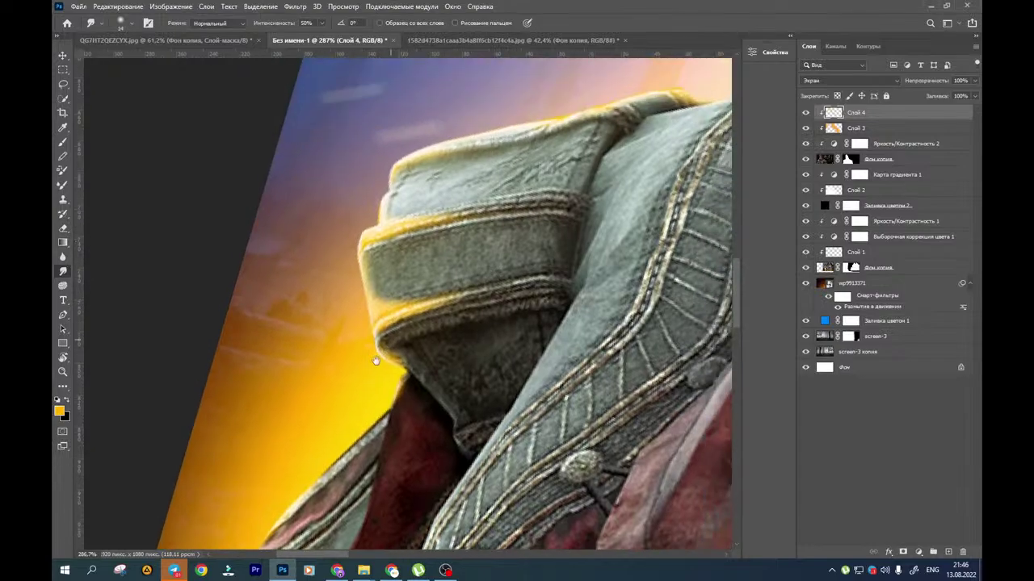
pyautogui.moveTo(371, 212)
pyautogui.mouseDown()
pyautogui.moveTo(475, 169)
pyautogui.moveTo(511, 172)
pyautogui.mouseUp()
# Smudge the orange rim inward along the outer edge of the sleeve below the far shoulder flap with a 14 px tip
pyautogui.scroll(-8, 511, 173)
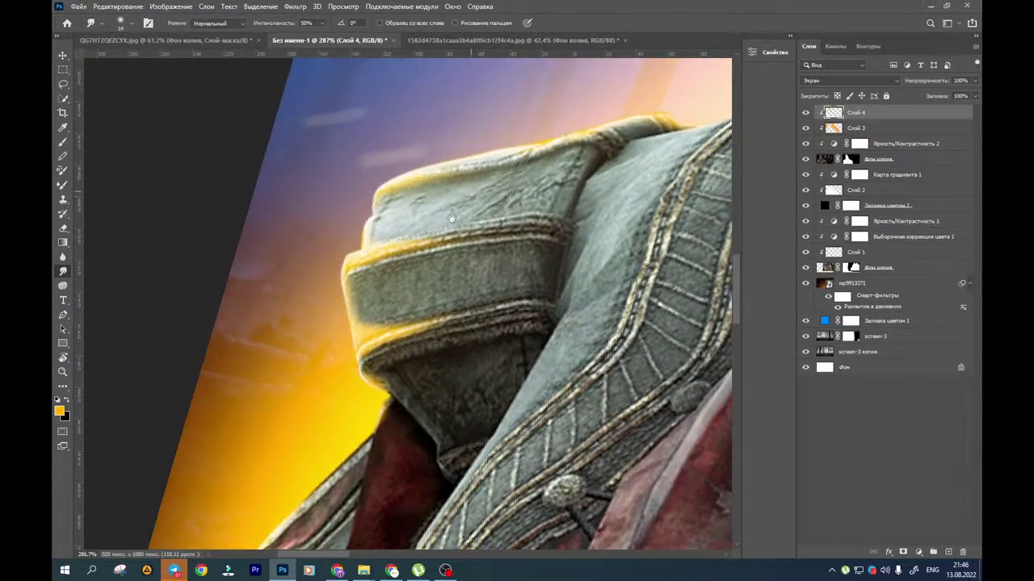
pyautogui.hscroll(-2, 469, 226)
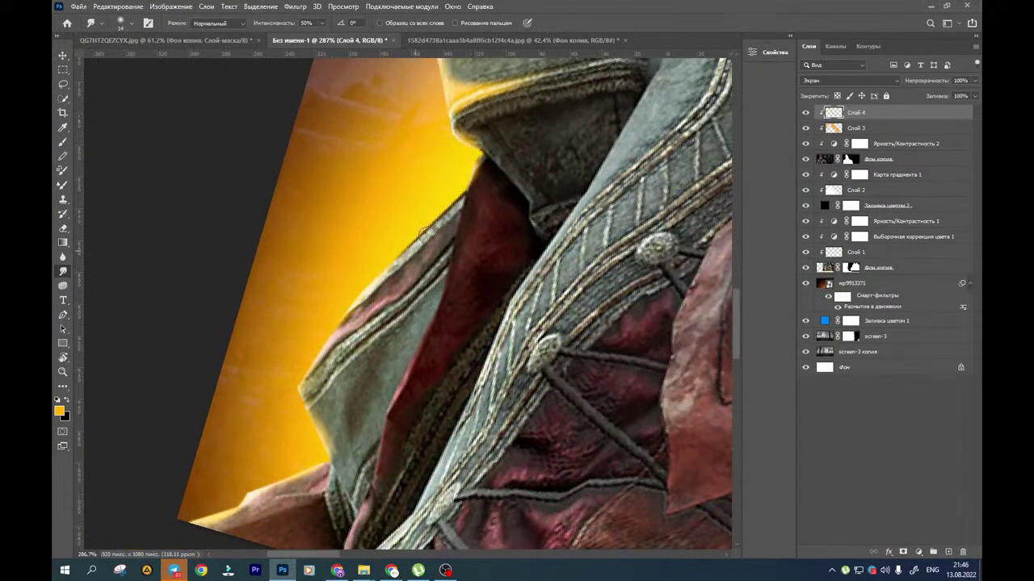
pyautogui.moveTo(426, 234)
pyautogui.mouseDown()
pyautogui.moveTo(463, 182)
pyautogui.moveTo(440, 267)
pyautogui.moveTo(448, 219)
pyautogui.moveTo(395, 300)
pyautogui.moveTo(392, 270)
pyautogui.moveTo(403, 259)
pyautogui.moveTo(328, 362)
pyautogui.moveTo(298, 386)
pyautogui.moveTo(401, 291)
pyautogui.moveTo(333, 355)
pyautogui.moveTo(383, 308)
pyautogui.mouseUp()
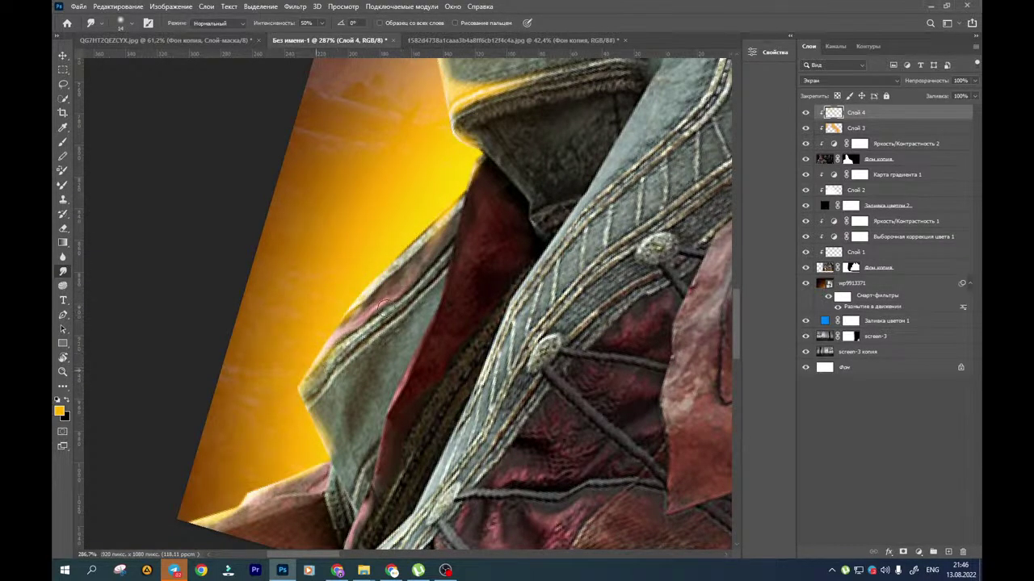
pyautogui.moveTo(327, 414); pyautogui.dragTo(423, 262)
pyautogui.moveTo(410, 314); pyautogui.dragTo(418, 309)
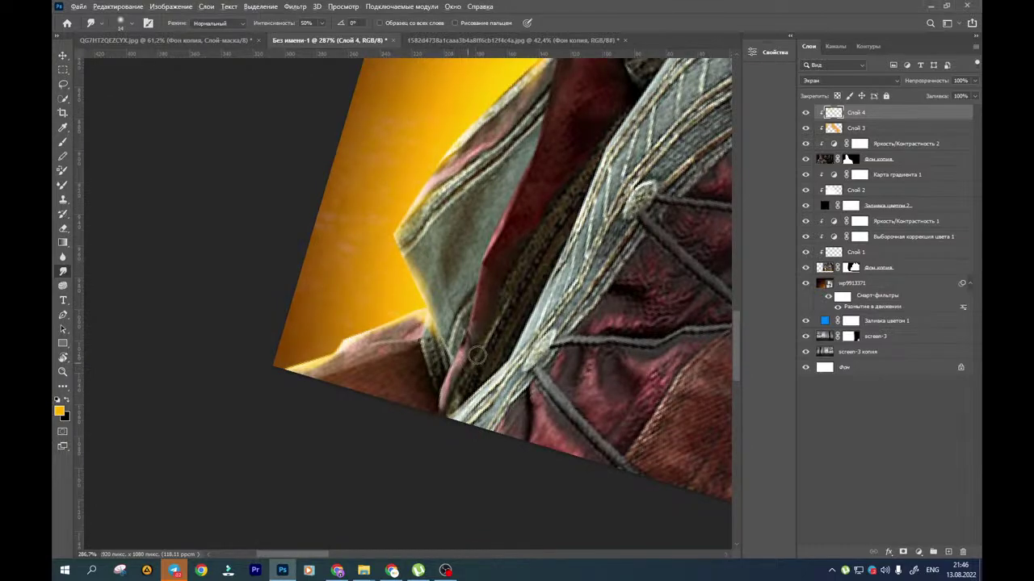
pyautogui.scroll(-5, 476, 352)
# Rotate the tilted canvas view back to level, with the whole composite in view
pyautogui.moveTo(534, 295); pyautogui.dragTo(360, 370)
pyautogui.press('r')
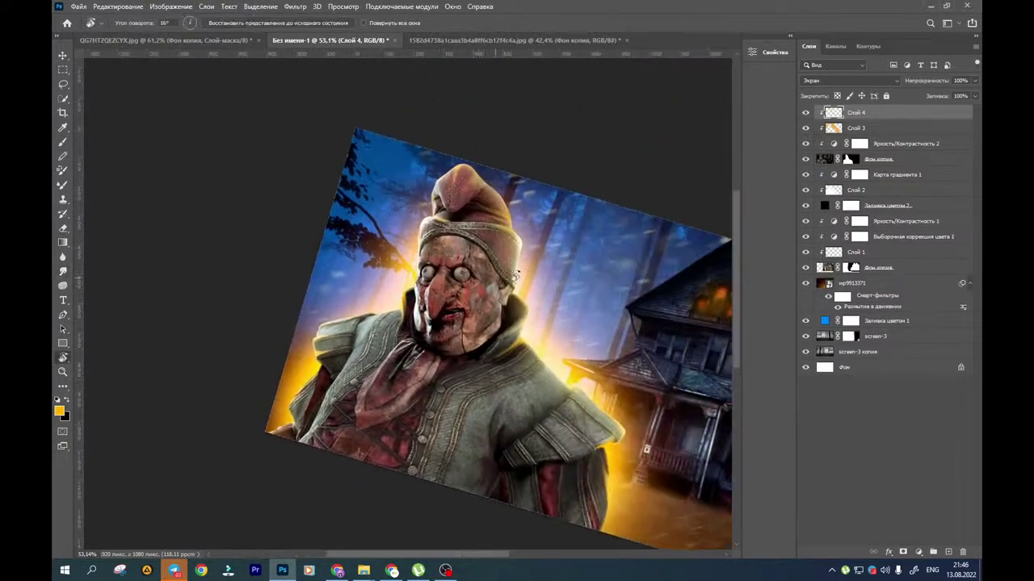
pyautogui.moveTo(539, 264)
pyautogui.mouseDown()
pyautogui.moveTo(543, 227)
pyautogui.moveTo(403, 235)
pyautogui.mouseUp()
pyautogui.click(62, 56)
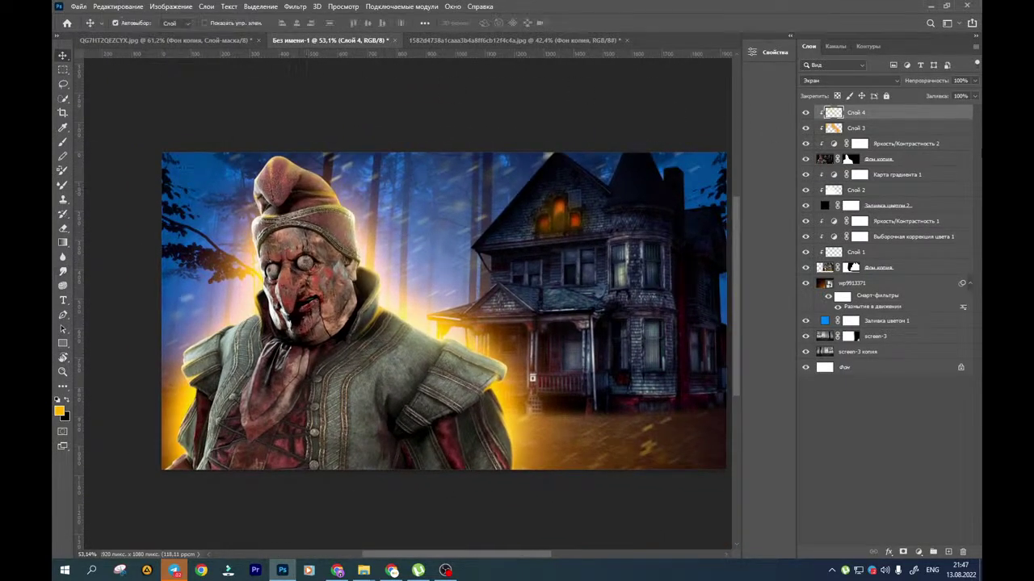
# Lower the opacity of the smudged rim-light layer Слой 4 to 53% and compare the image with and without it
pyautogui.click(974, 81)
pyautogui.moveTo(960, 94); pyautogui.dragTo(953, 95)
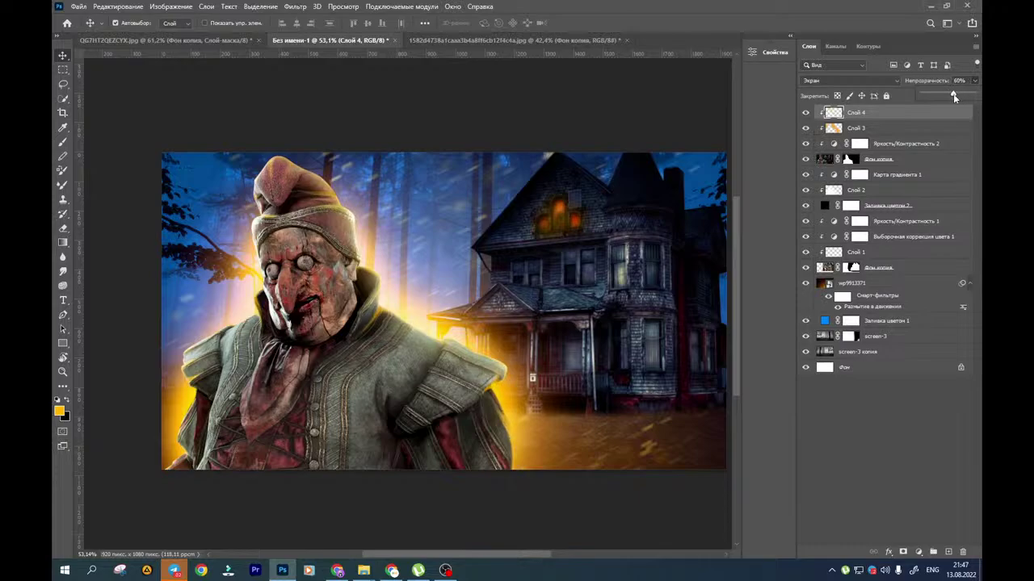
pyautogui.click(805, 113)
pyautogui.click(804, 114)
pyautogui.click(804, 114)
pyautogui.click(802, 114)
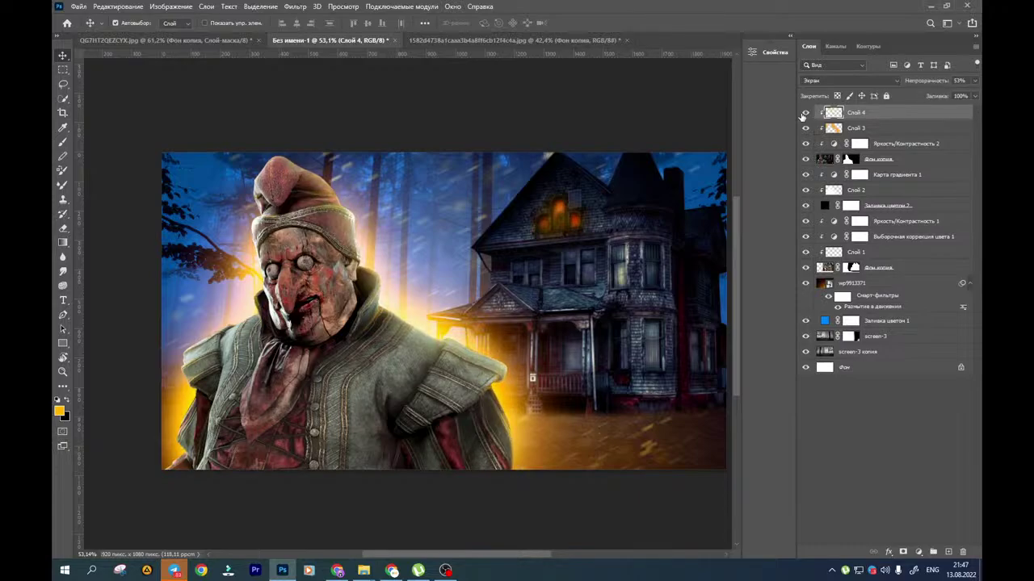
pyautogui.click(803, 114)
pyautogui.click(802, 115)
pyautogui.click(802, 115)
pyautogui.click(802, 115)
# Set the brightness to -7 in the Яркость/Контрастность 2 adjustment
pyautogui.moveTo(541, 270); pyautogui.dragTo(491, 249)
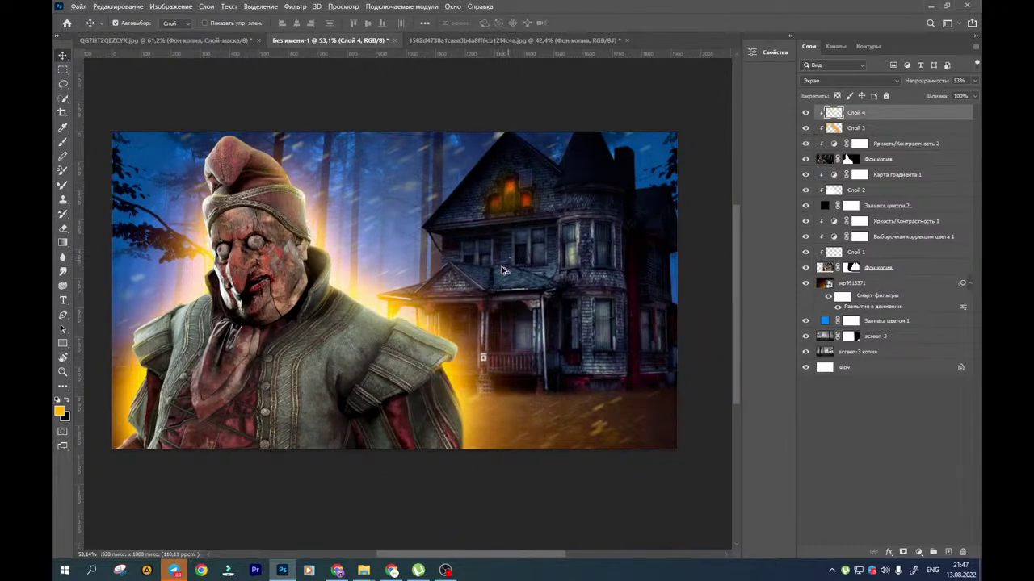
pyautogui.scroll(-3, 502, 271)
pyautogui.scroll(1, 502, 271)
pyautogui.scroll(1, 502, 271)
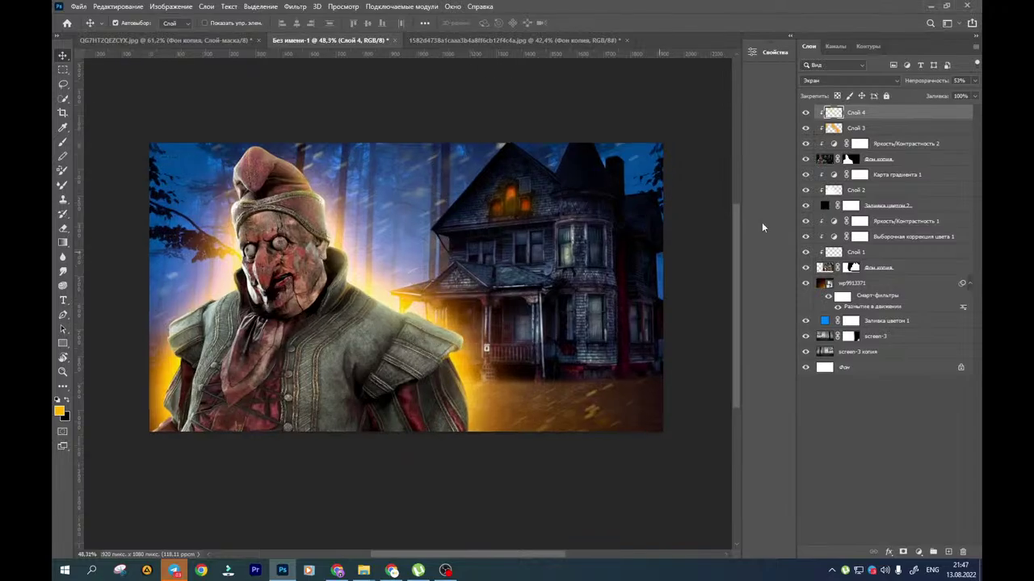
pyautogui.click(834, 145)
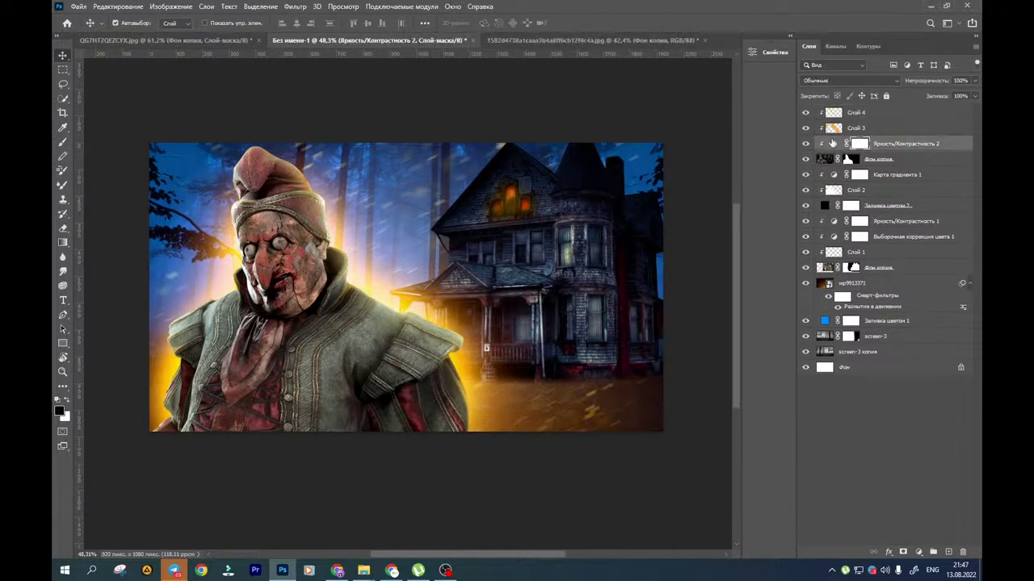
pyautogui.doubleClick(833, 143)
pyautogui.moveTo(662, 117); pyautogui.dragTo(655, 117)
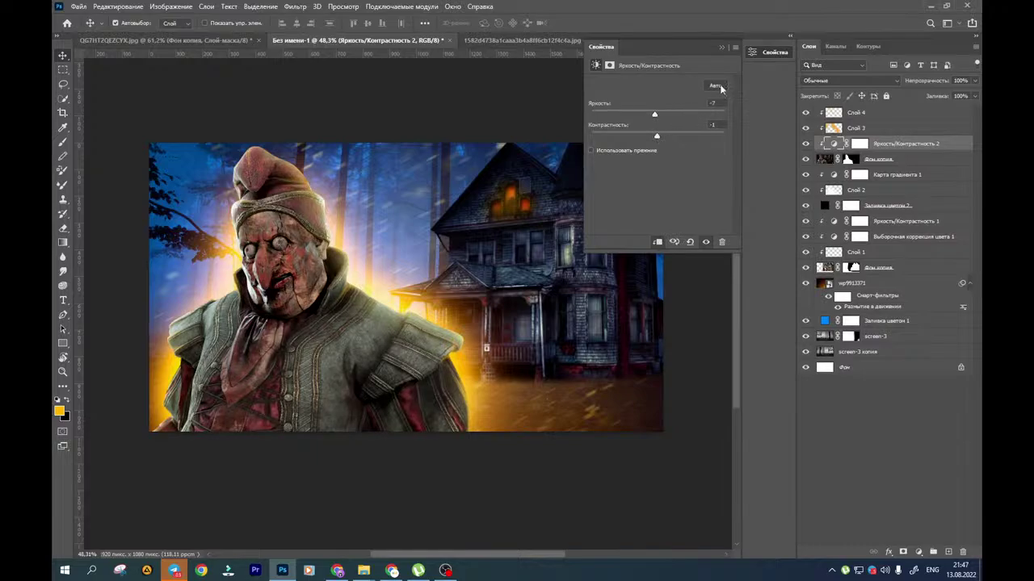
pyautogui.click(721, 48)
# Add a new empty layer directly above the blue colour fill Заливка цветом 1
pyautogui.scroll(-1, 488, 196)
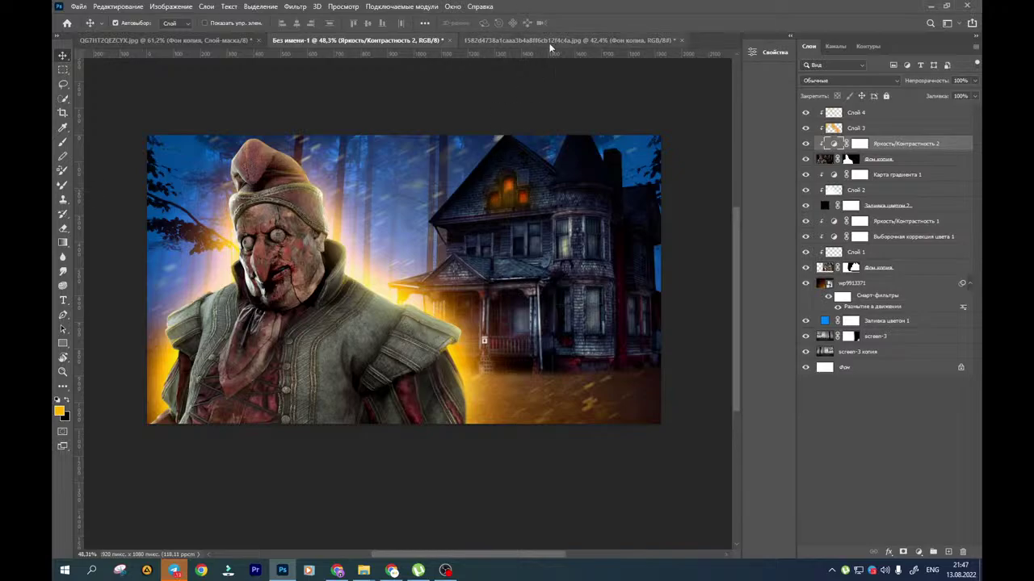
pyautogui.scroll(-2, 487, 104)
pyautogui.moveTo(466, 177); pyautogui.dragTo(457, 167)
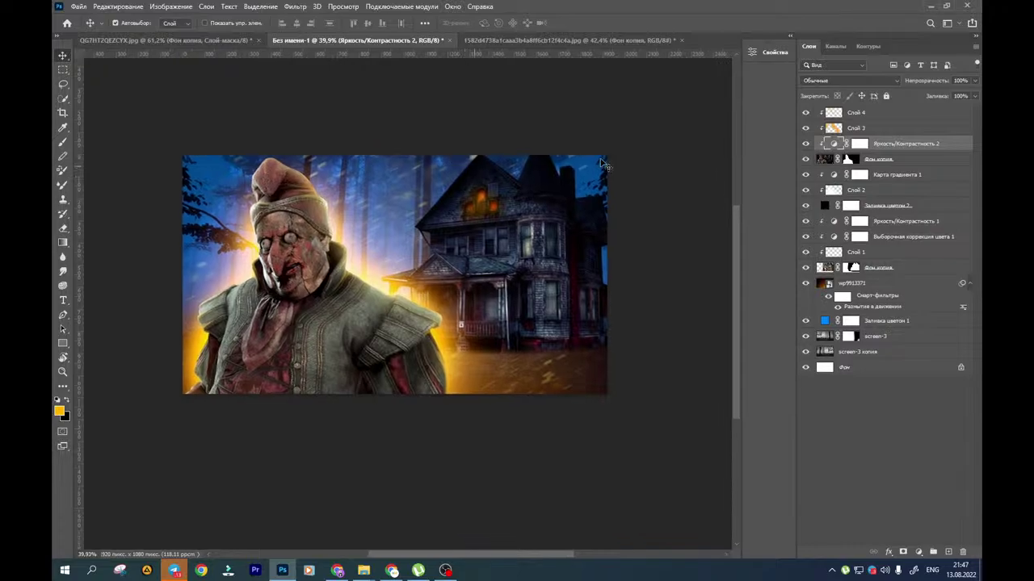
pyautogui.click(886, 338)
pyautogui.click(901, 322)
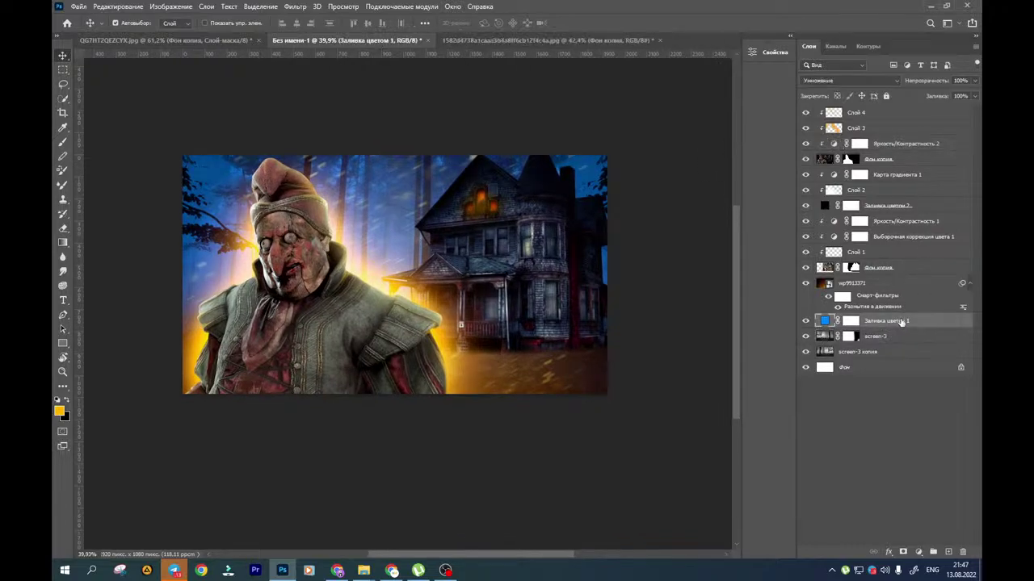
pyautogui.click(947, 553)
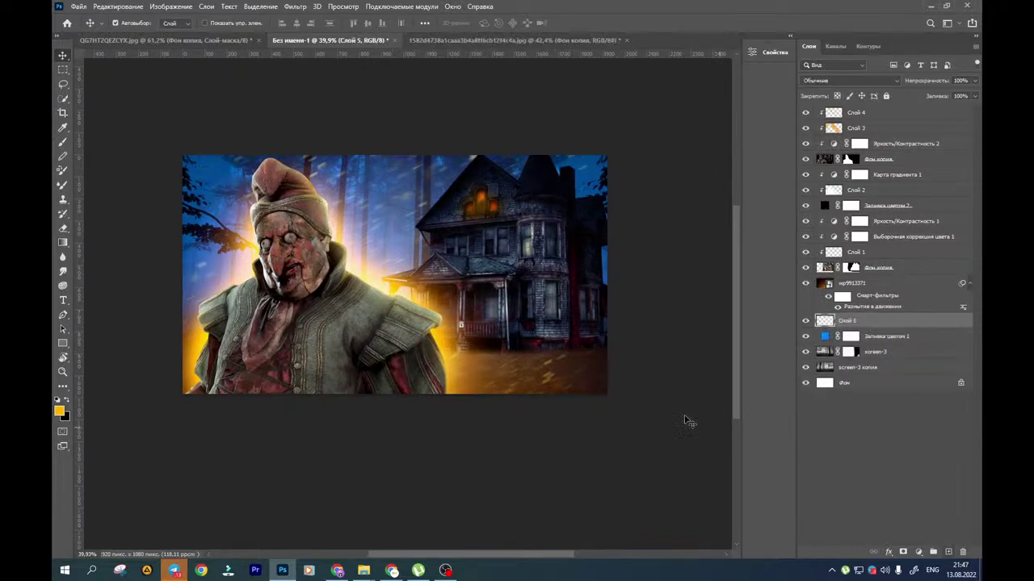
# Switch to the Brush tool and open its brush presets
pyautogui.click(62, 142)
pyautogui.click(123, 23)
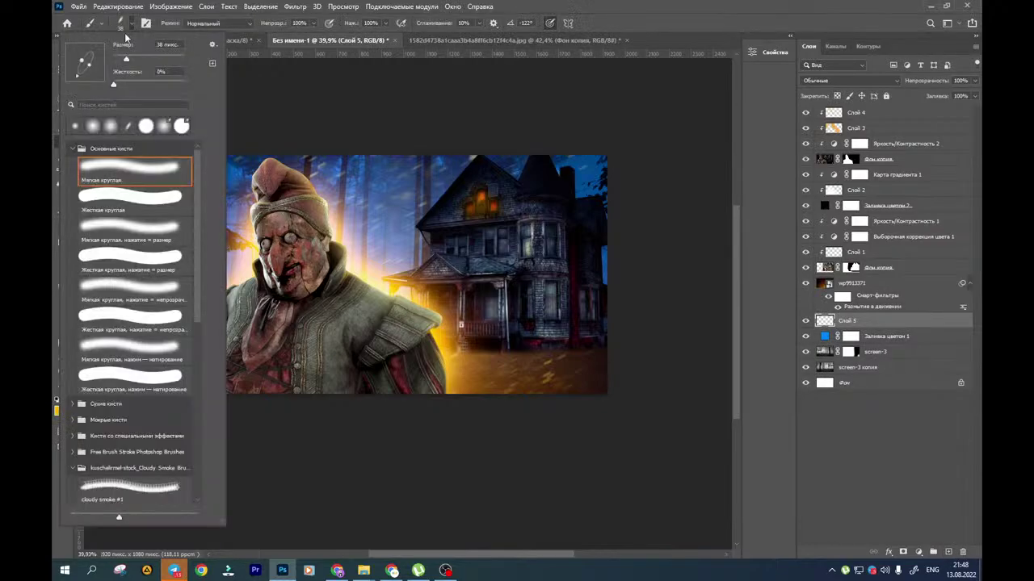
# Choose the cloudy smoke #5 brush from the cloud brush set and reduce its size to about 1373 px
pyautogui.moveTo(195, 192); pyautogui.dragTo(206, 408)
pyautogui.click(129, 356)
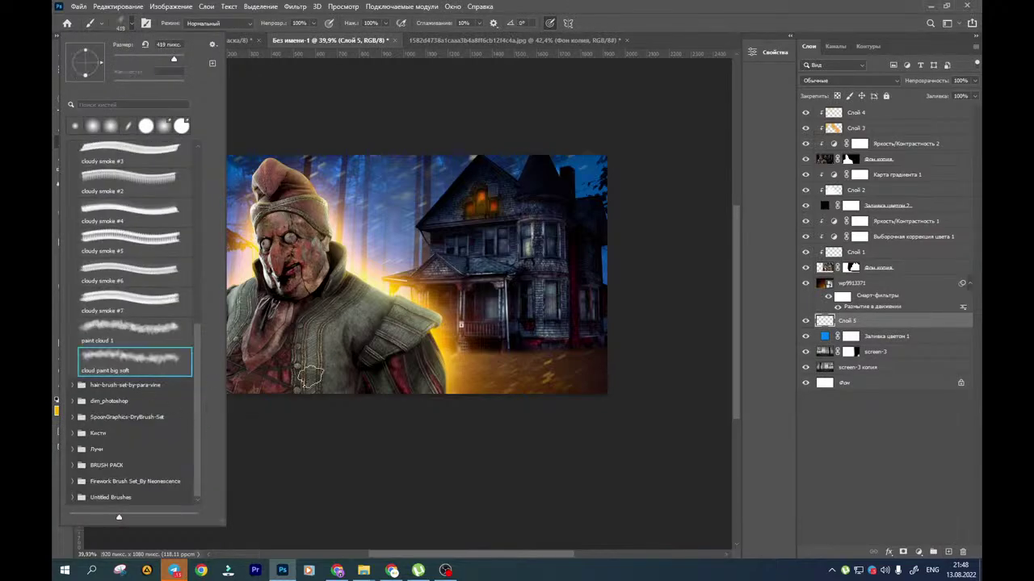
pyautogui.click(487, 326)
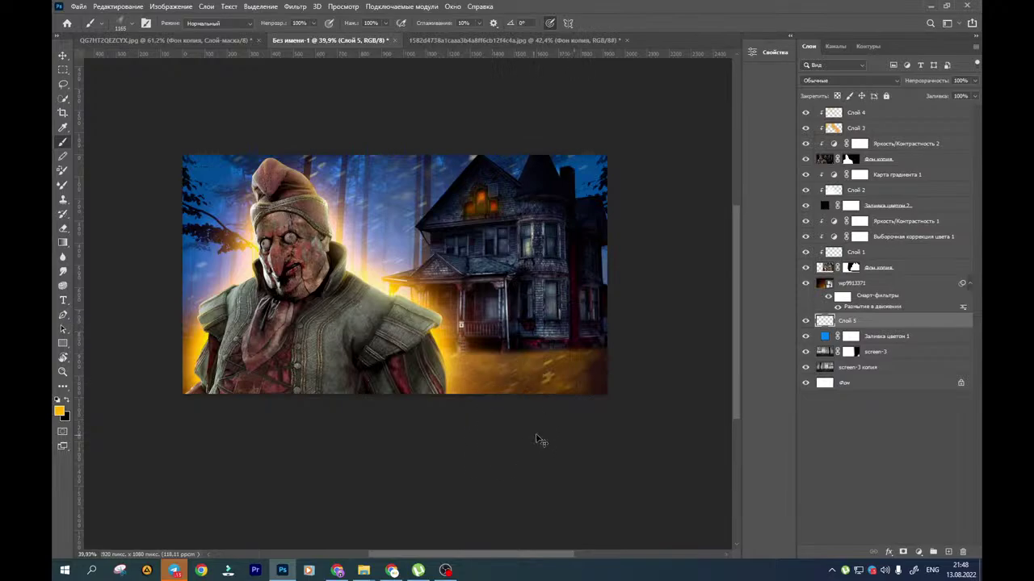
pyautogui.click(127, 23)
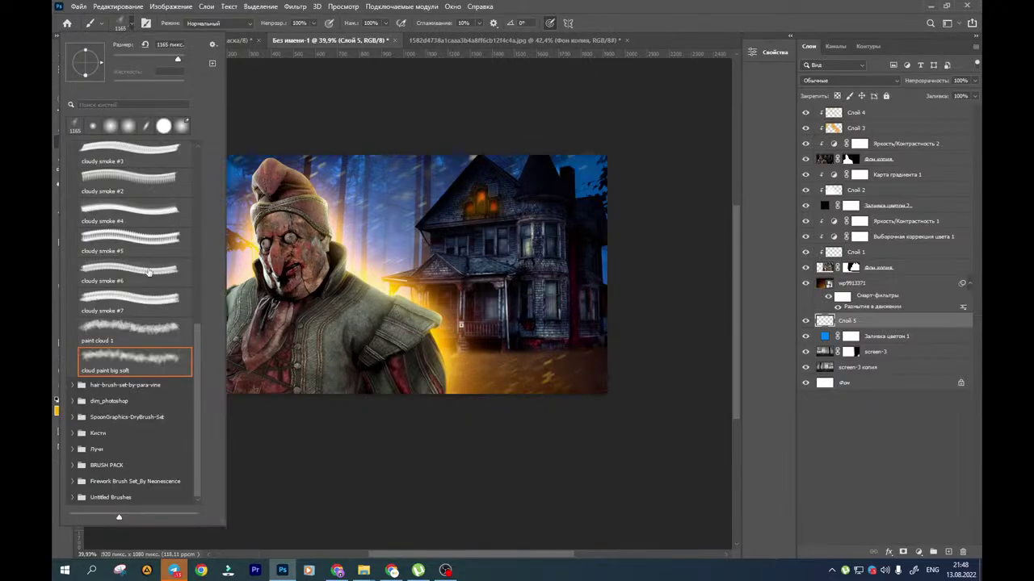
pyautogui.click(152, 246)
pyautogui.keyDown('alt'); pyautogui.moveTo(559, 363); pyautogui.dragTo(420, 357); pyautogui.keyUp('alt')
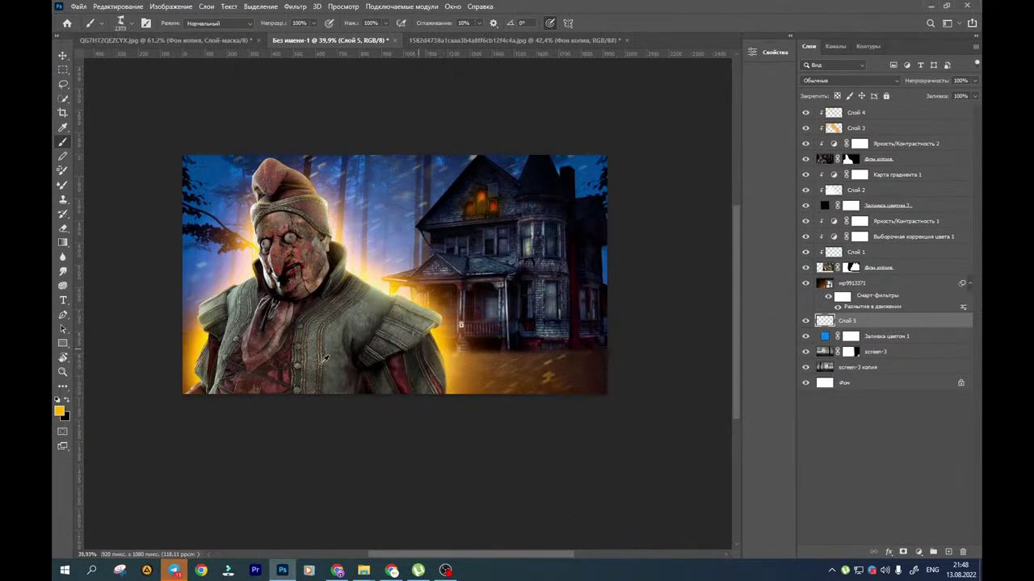
# Set the foreground colour to white, ffffff
pyautogui.click(58, 411)
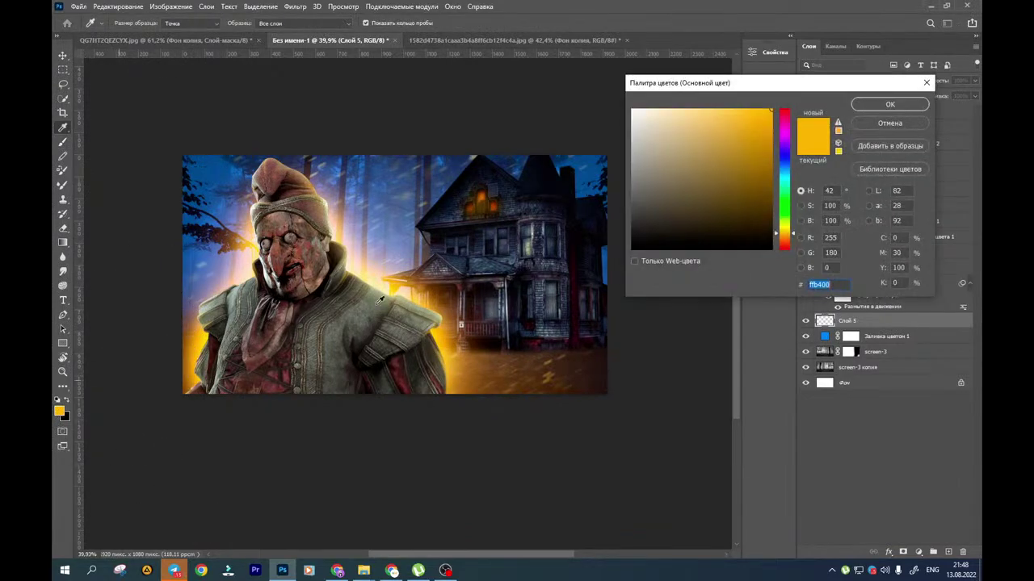
pyautogui.write('ffffff')
pyautogui.click(889, 104)
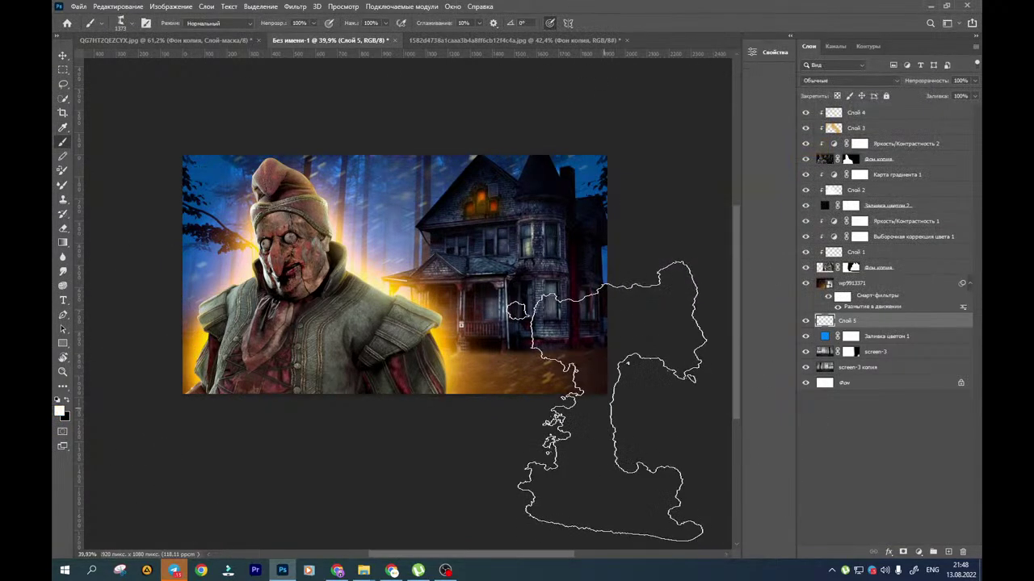
# Try painting white smoke on Слой 5 at the image's lower-right corner, and undo it
pyautogui.click(592, 451)
pyautogui.moveTo(585, 458); pyautogui.dragTo(589, 404)
pyautogui.hotkey('ctrl', 'z')
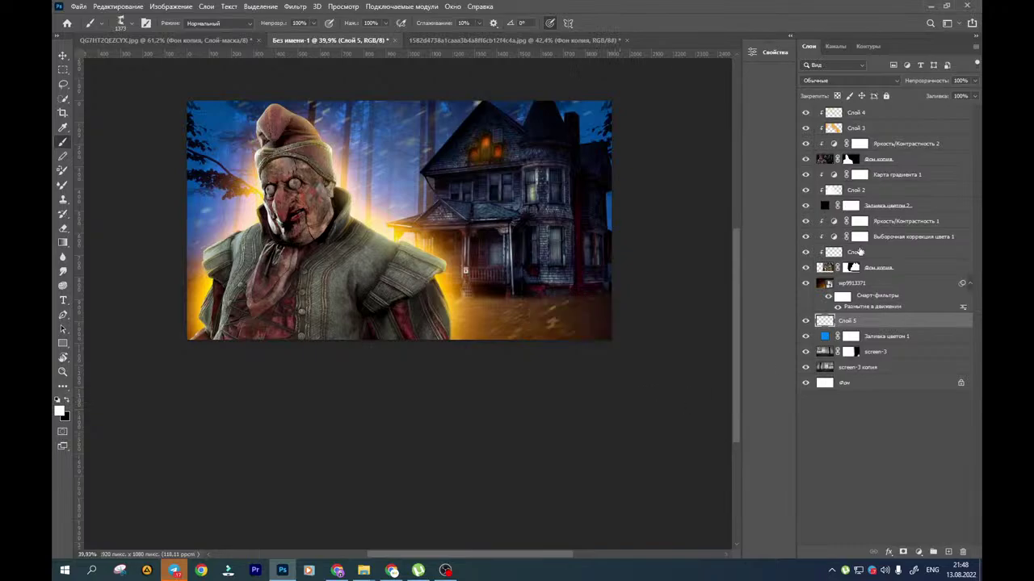
# Add a new empty layer above Слой 4, at the top of the layer stack
pyautogui.click(872, 114)
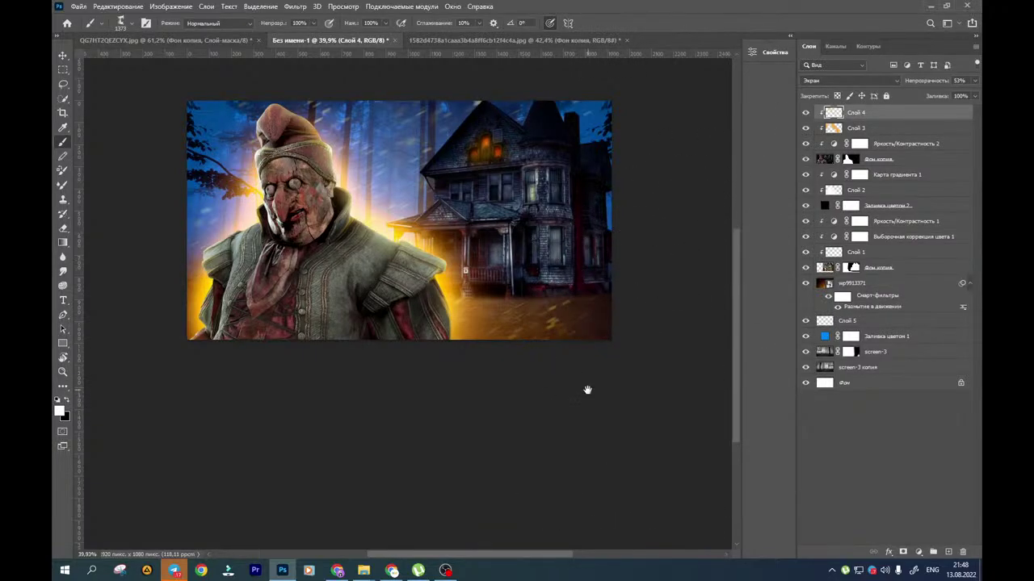
pyautogui.moveTo(586, 390); pyautogui.dragTo(569, 434)
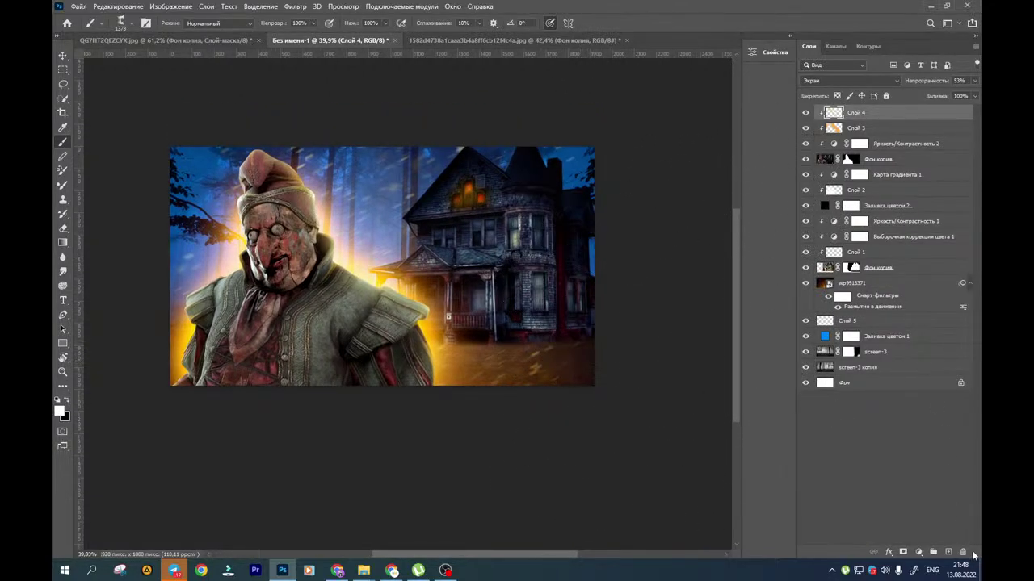
pyautogui.click(948, 551)
# Stamp white smoke along the ground in the image's lower-right corner, undoing the first stamp that covers the house
pyautogui.click(594, 327)
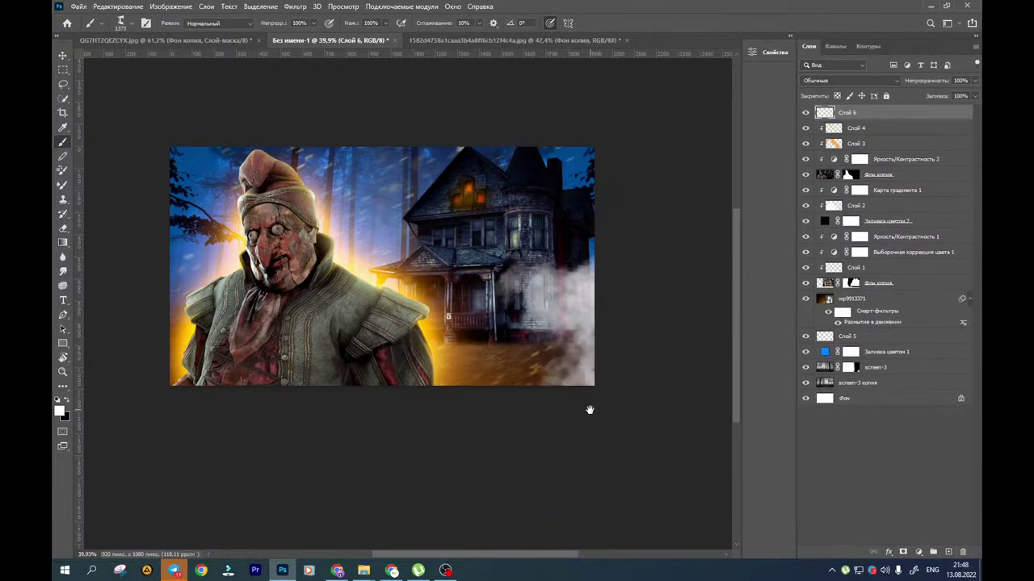
pyautogui.moveTo(589, 410); pyautogui.dragTo(591, 362)
pyautogui.hotkey('ctrl', 'z')
pyautogui.click(604, 401)
pyautogui.moveTo(489, 448); pyautogui.dragTo(564, 420)
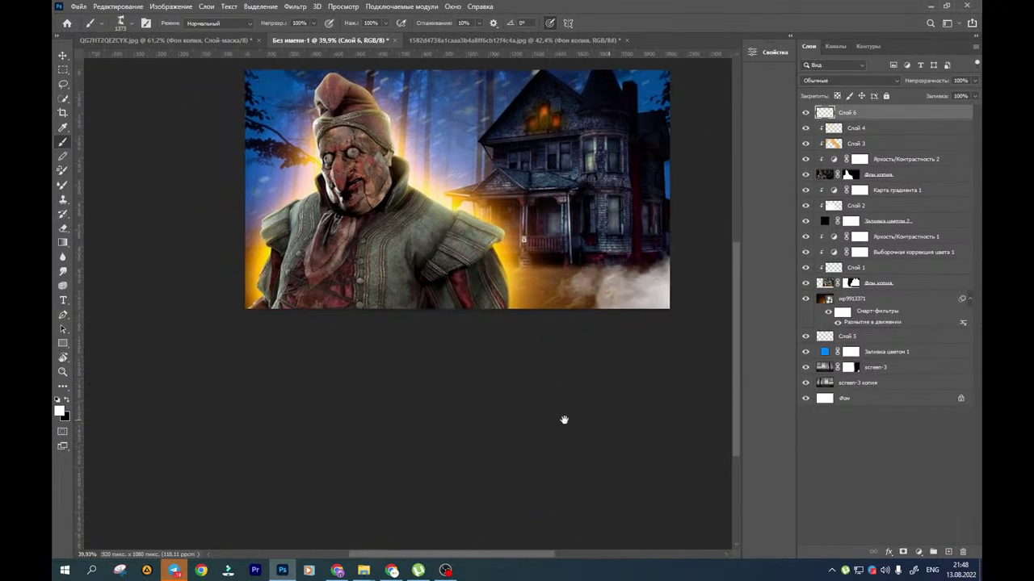
# Rotate the canvas view counterclockwise and stamp white smoke over the image's upper-left corner
pyautogui.scroll(3, 202, 335)
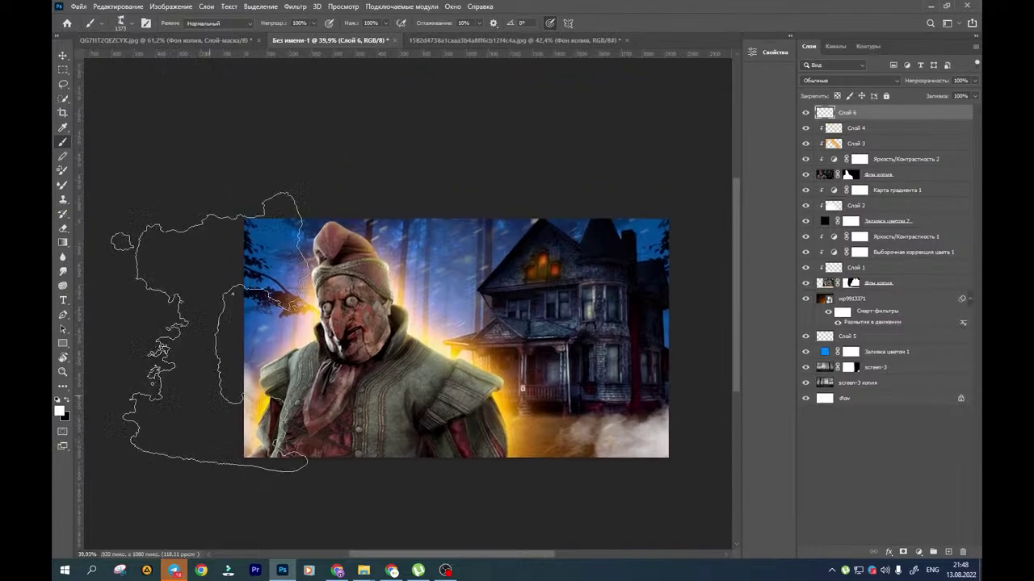
pyautogui.press('r')
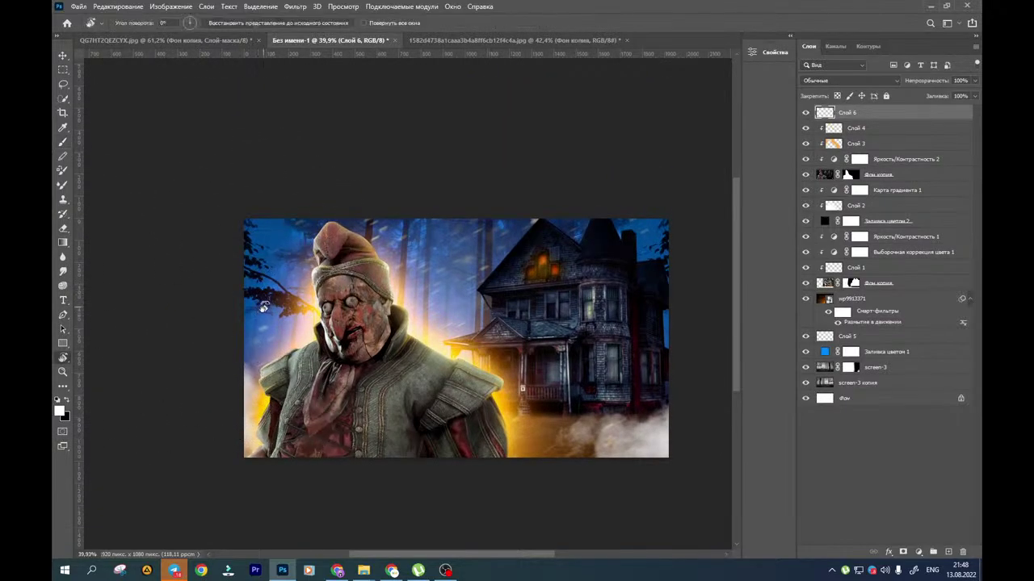
pyautogui.moveTo(264, 307); pyautogui.dragTo(297, 396)
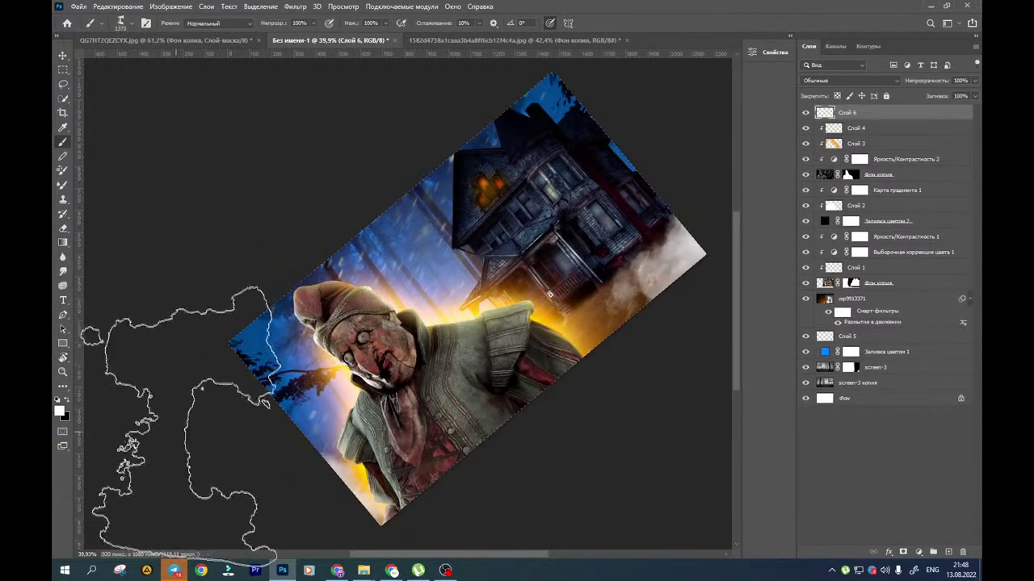
pyautogui.click(183, 431)
pyautogui.click(217, 434)
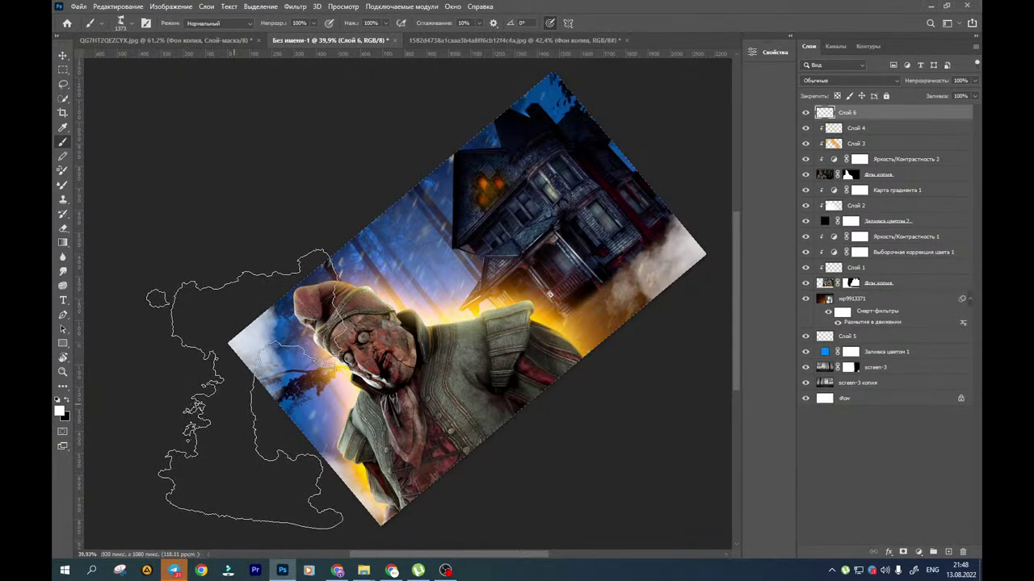
# Turn the canvas view upside down, stamp smoke over the image's upper-right corner with the cloudy smoke #4 brush, and straighten the view
pyautogui.press('r')
pyautogui.moveTo(233, 404); pyautogui.dragTo(496, 324)
pyautogui.press('space')
pyautogui.moveTo(446, 360); pyautogui.dragTo(447, 322)
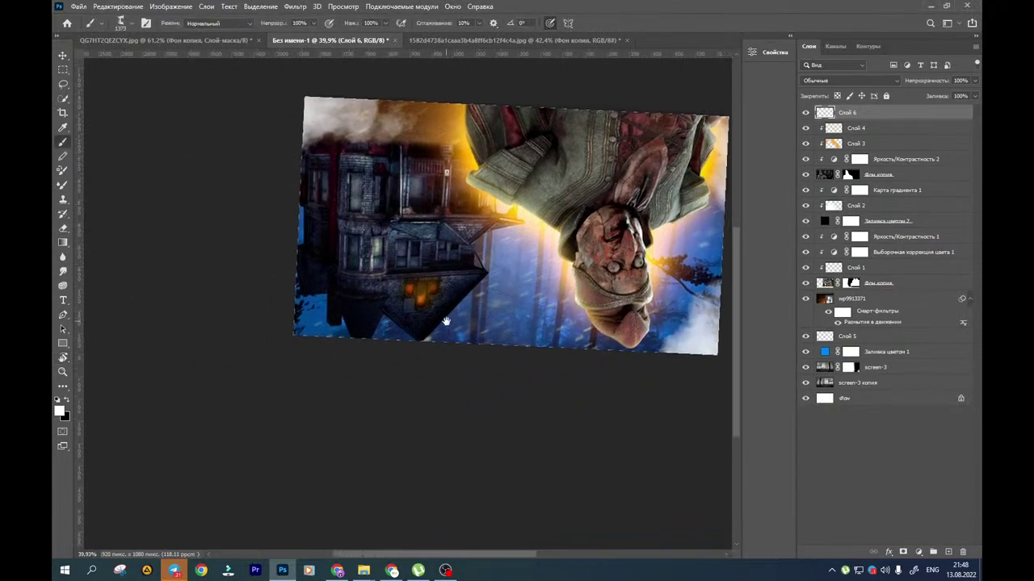
pyautogui.click(122, 23)
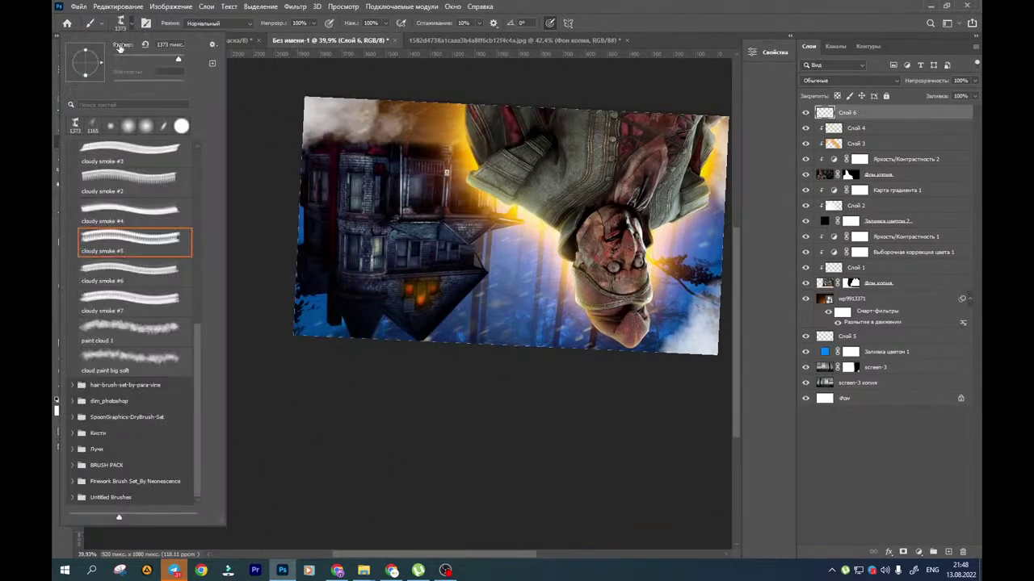
pyautogui.click(126, 208)
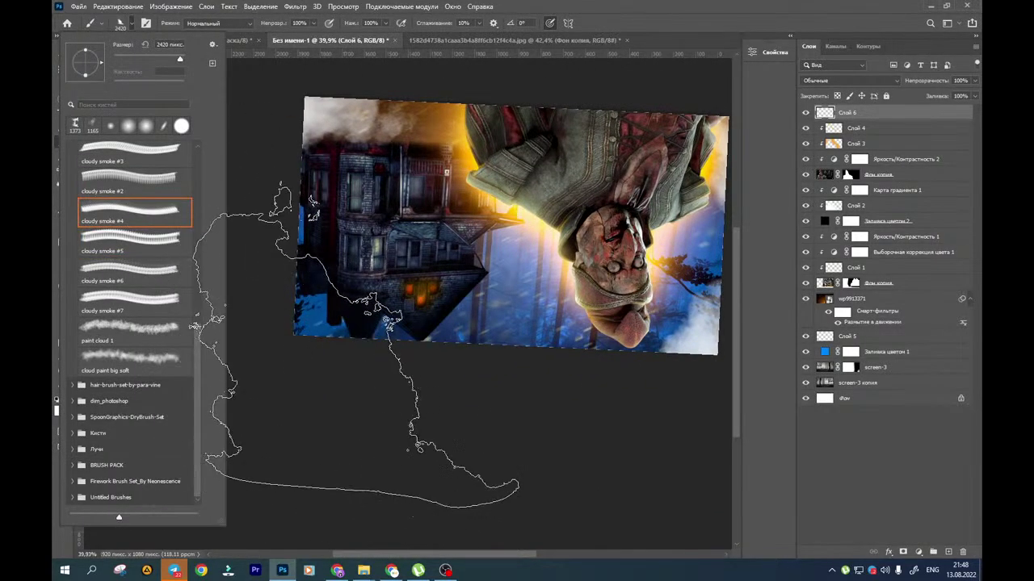
pyautogui.click(347, 275)
pyautogui.press('r')
pyautogui.moveTo(383, 185)
pyautogui.mouseDown()
pyautogui.moveTo(442, 311)
pyautogui.moveTo(427, 374)
pyautogui.mouseUp()
pyautogui.press('b')
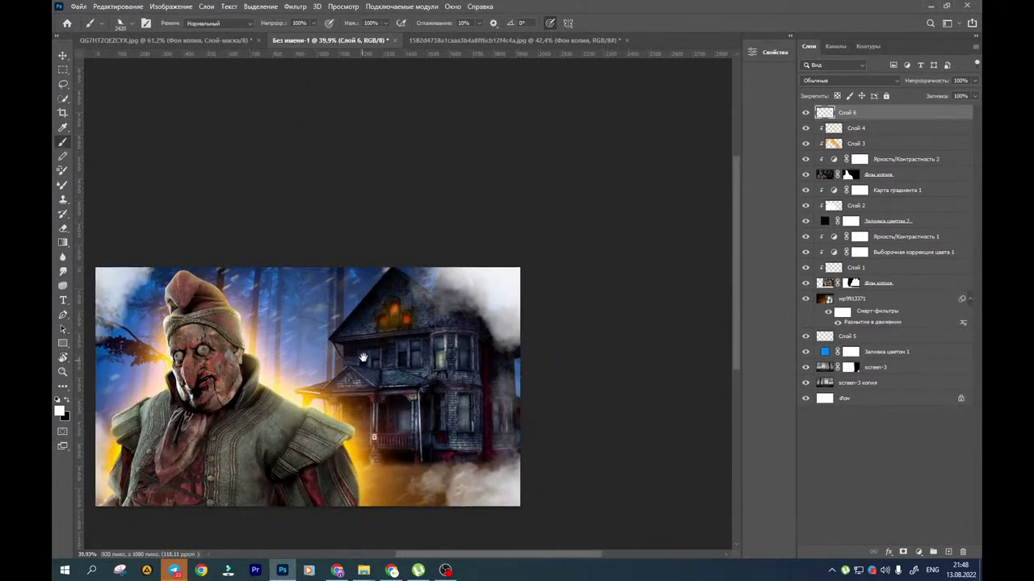
# Lower the smoke layer's opacity to 23%
pyautogui.moveTo(362, 357); pyautogui.dragTo(438, 299)
pyautogui.click(62, 55)
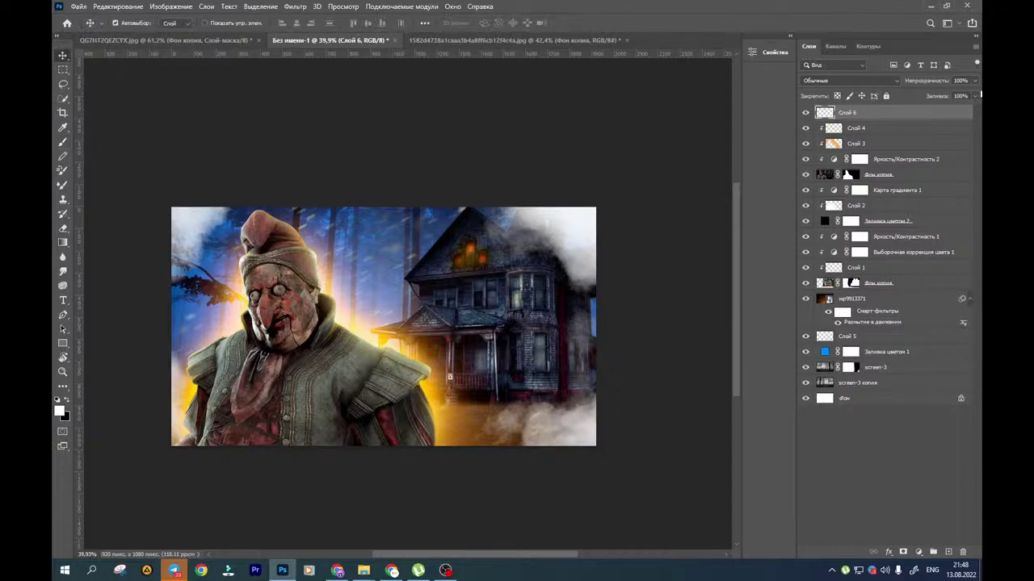
pyautogui.moveTo(974, 80); pyautogui.dragTo(934, 95)
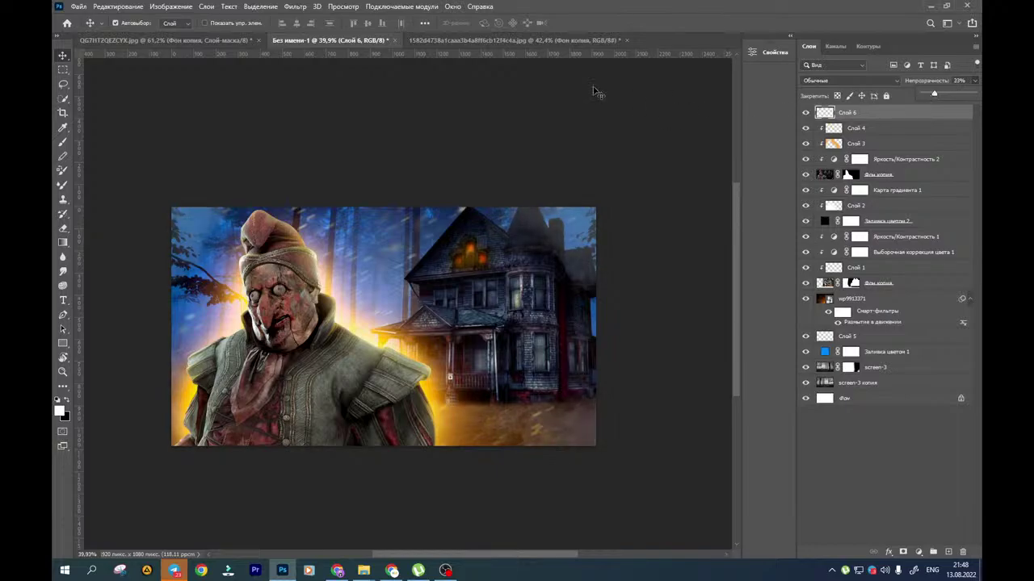
# Close the source document of the cut-out house without saving its changes
pyautogui.click(623, 40)
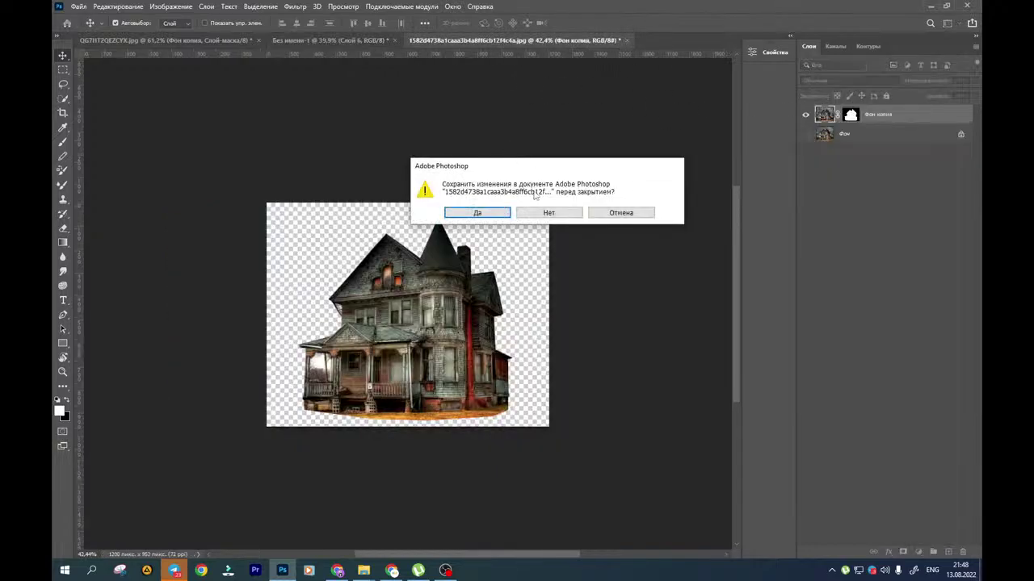
pyautogui.click(532, 212)
pyautogui.moveTo(422, 224); pyautogui.dragTo(441, 167)
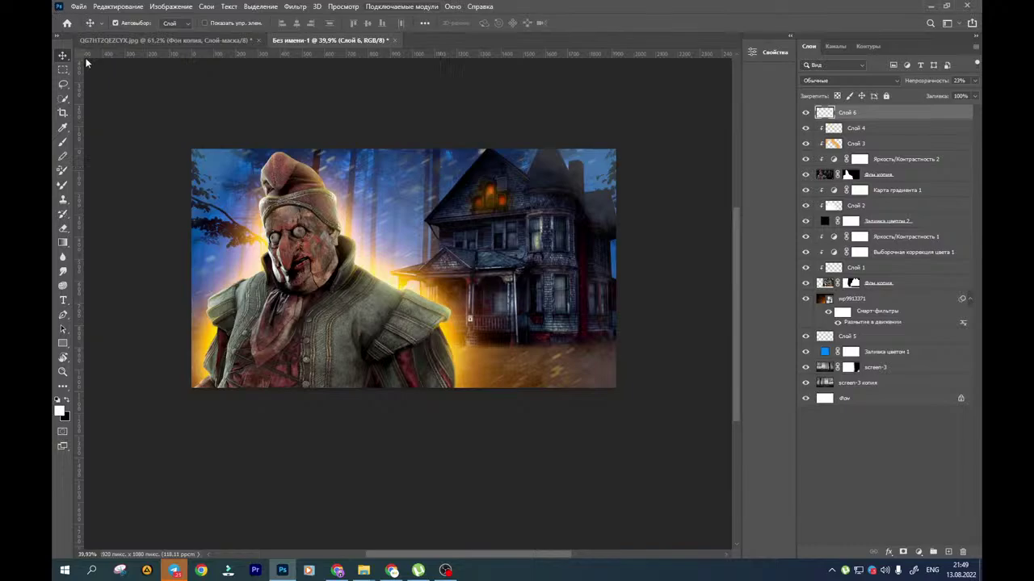
pyautogui.moveTo(323, 253); pyautogui.dragTo(310, 241)
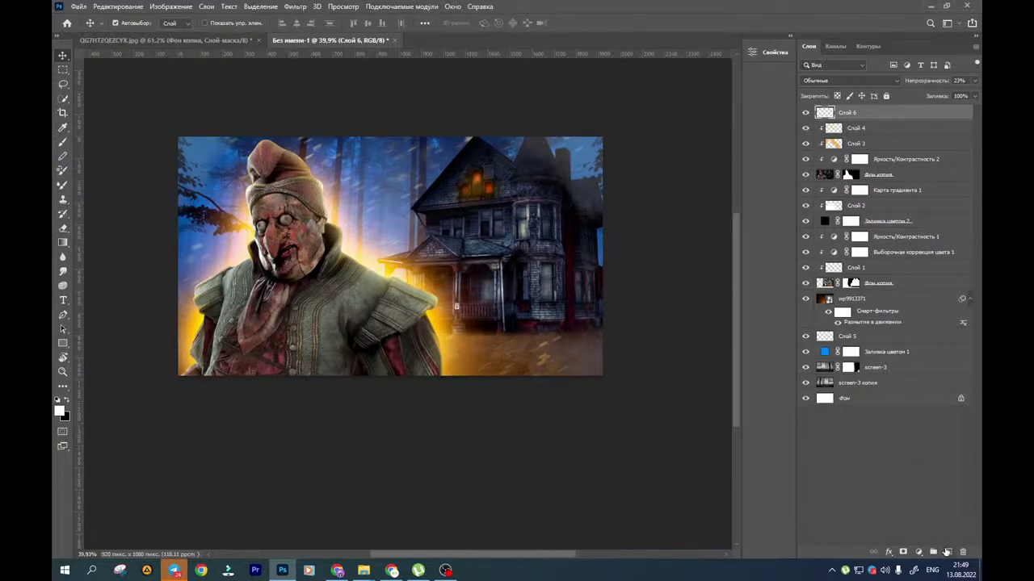
# Add a new layer above the smoke layer and open the brush presets for the Brush tool
pyautogui.click(947, 552)
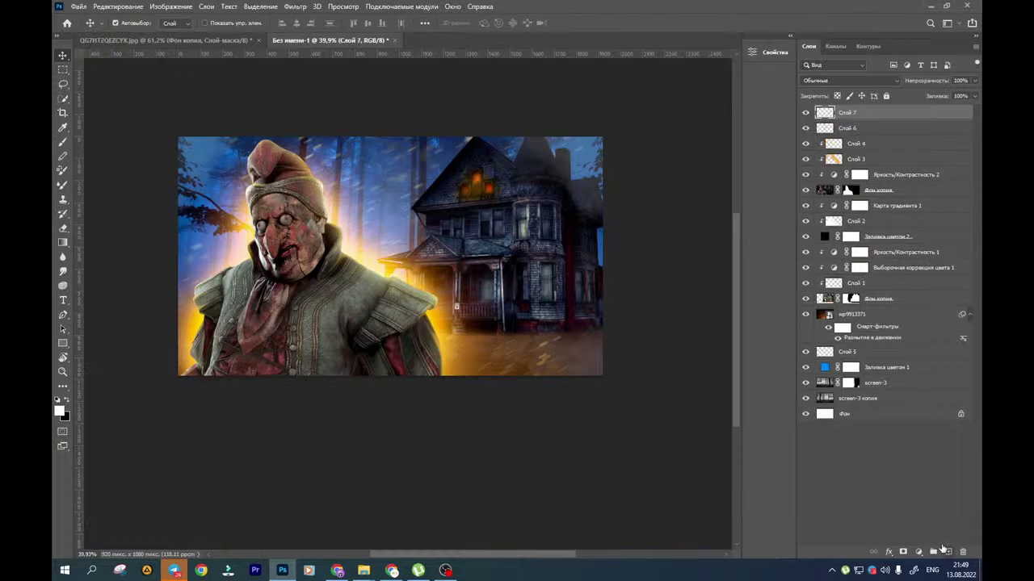
pyautogui.click(63, 149)
pyautogui.click(120, 22)
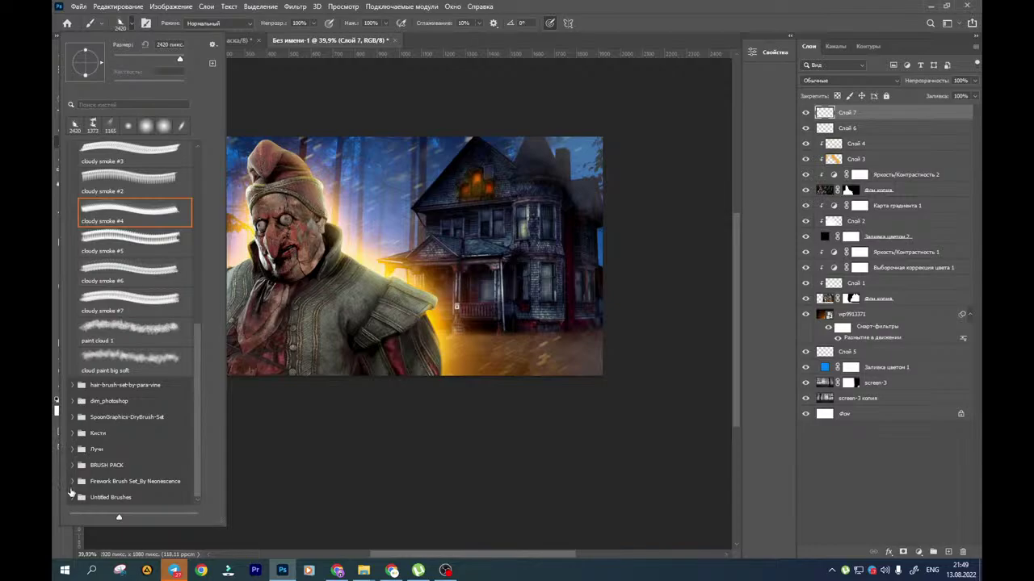
# Look through the Untitled Brushes and hair-brush-set-by-para-vine groups, and collapse all open brush groups
pyautogui.click(72, 497)
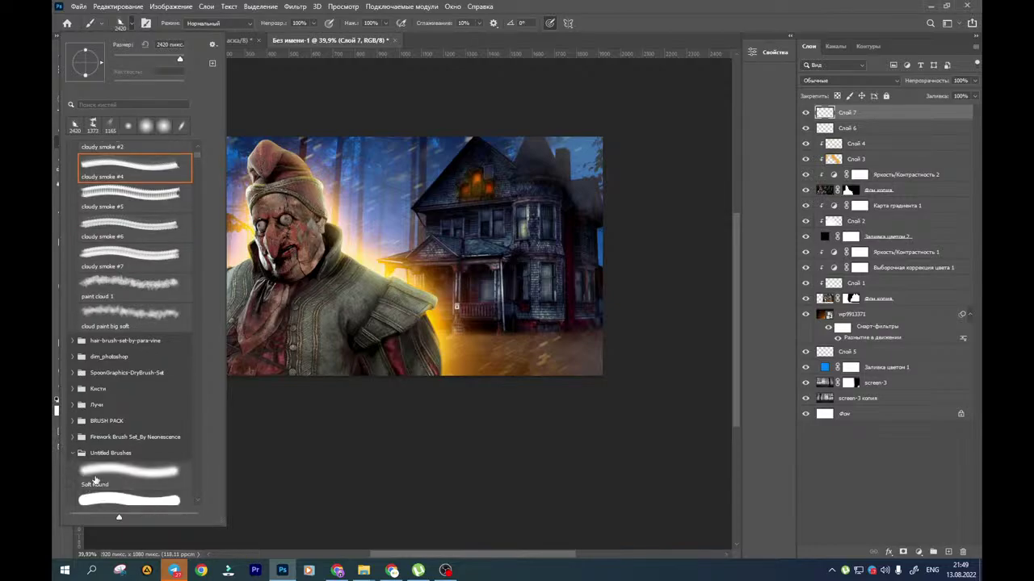
pyautogui.click(129, 475)
pyautogui.click(72, 453)
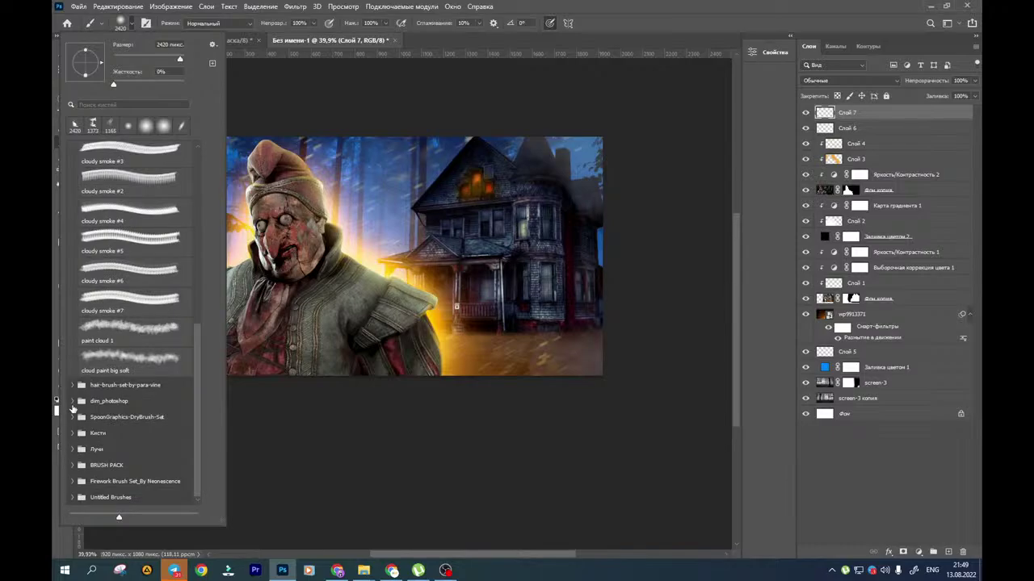
pyautogui.click(72, 385)
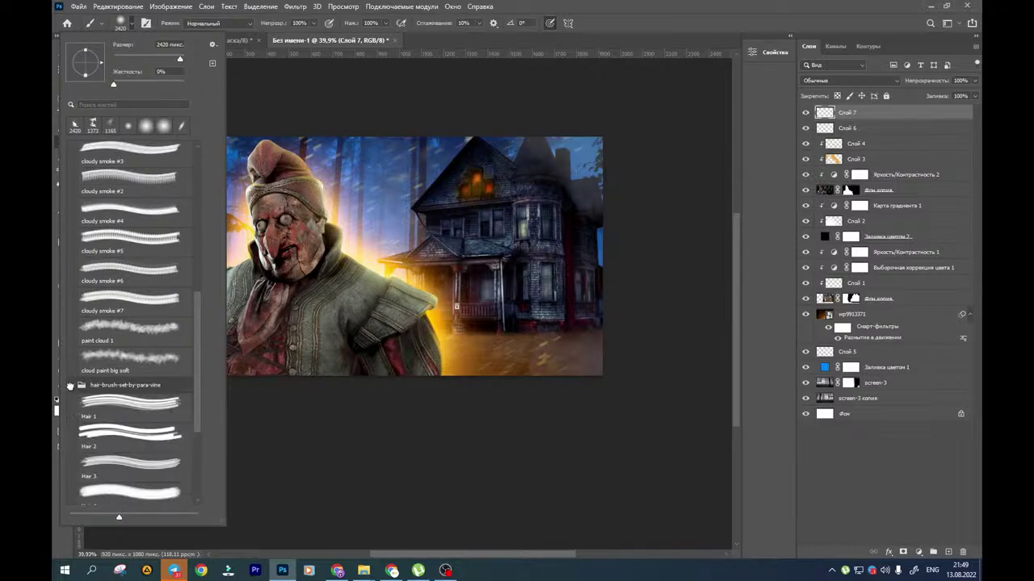
pyautogui.click(71, 386)
pyautogui.click(70, 235)
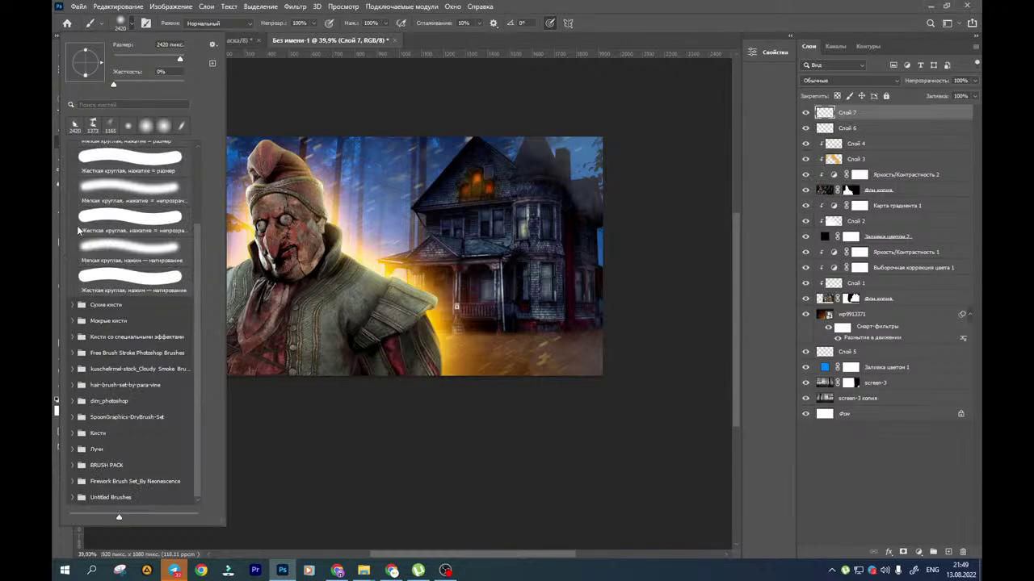
pyautogui.scroll(2, 78, 231)
pyautogui.scroll(1, 69, 366)
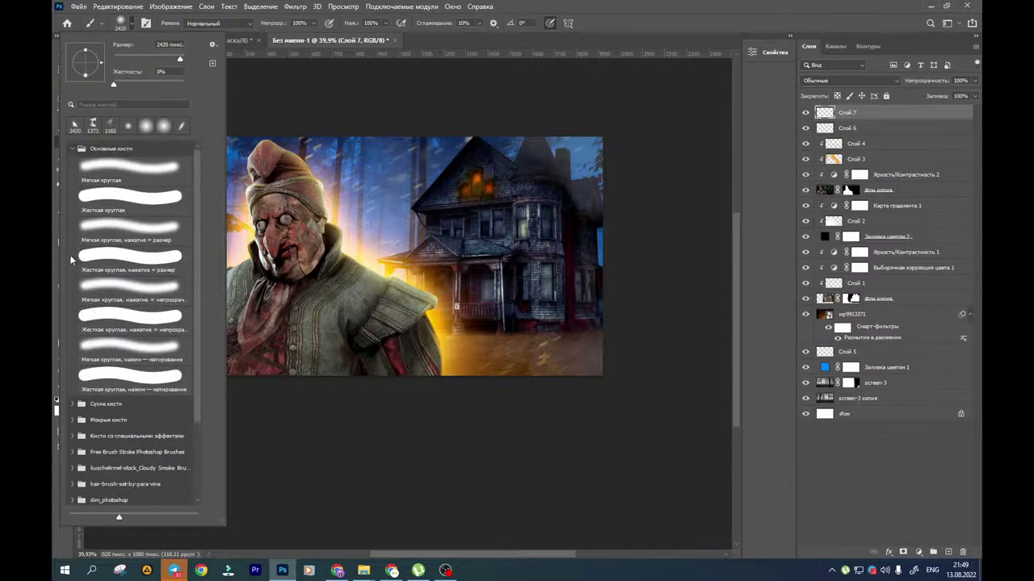
pyautogui.click(72, 149)
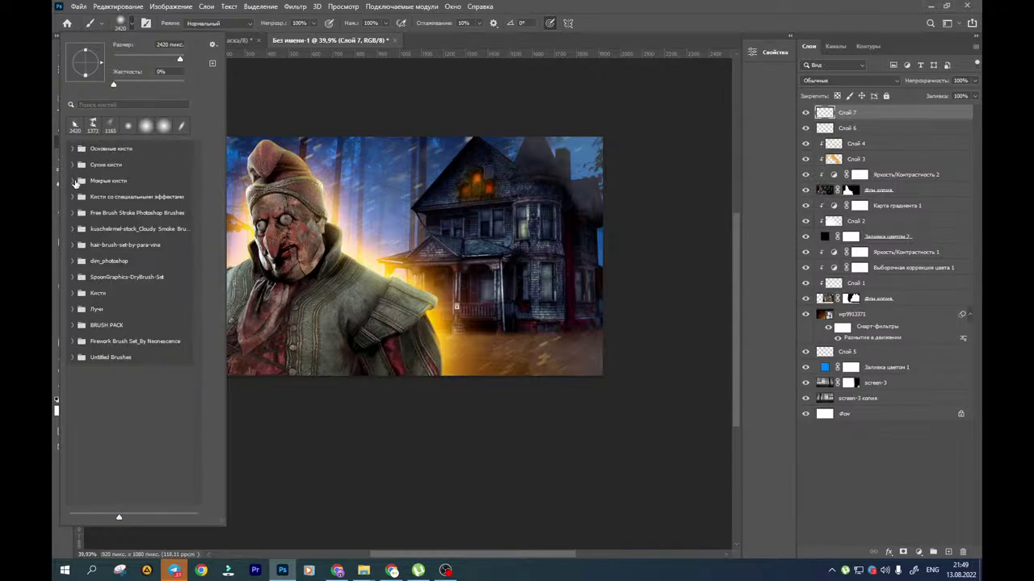
# Look through the brushes in the BRUSH PACK group, try the textured pen preset, and collapse the inner group
pyautogui.click(72, 325)
pyautogui.click(82, 341)
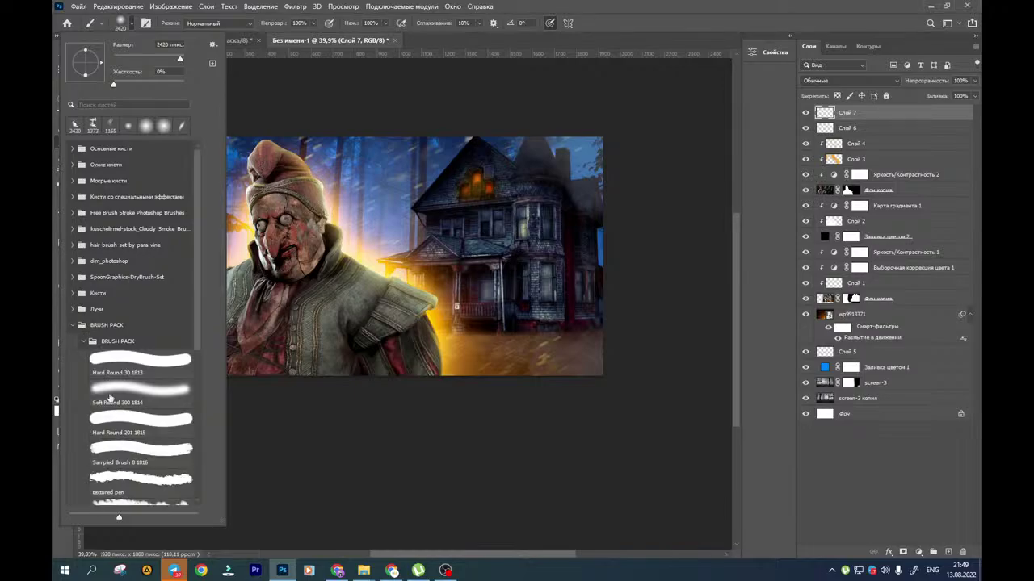
pyautogui.click(102, 479)
pyautogui.scroll(-1, 134, 477)
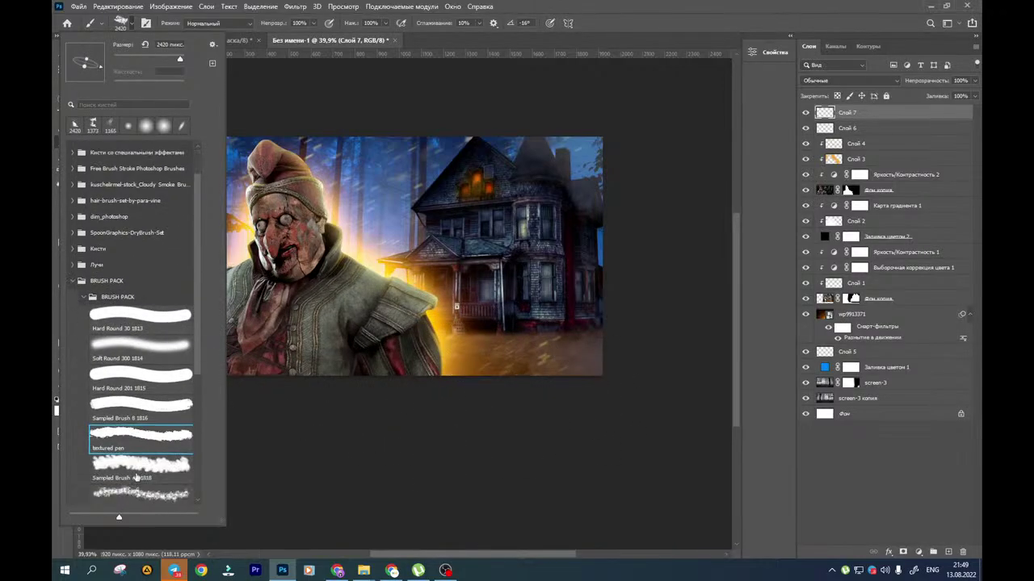
pyautogui.scroll(-2, 113, 424)
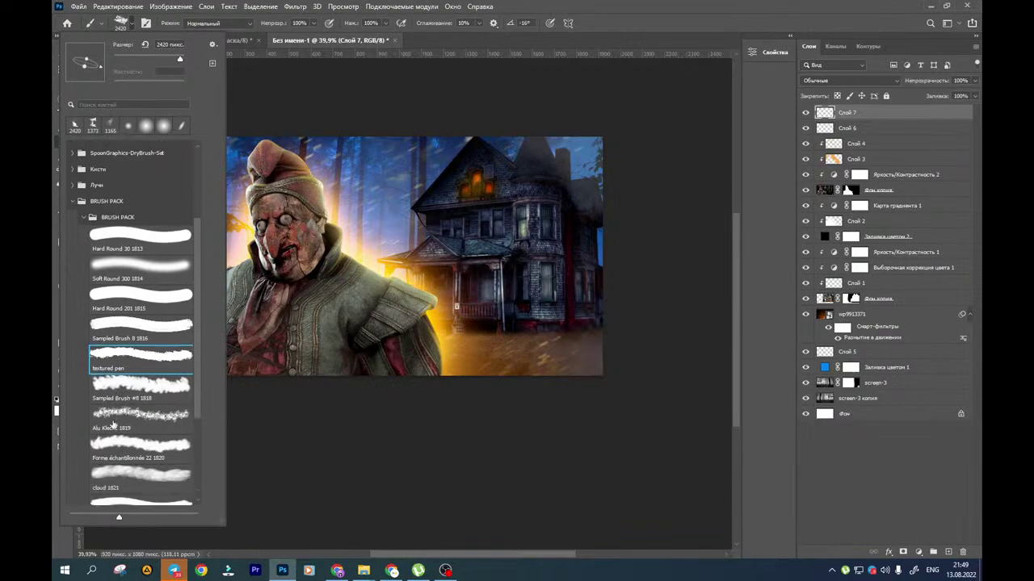
pyautogui.click(84, 217)
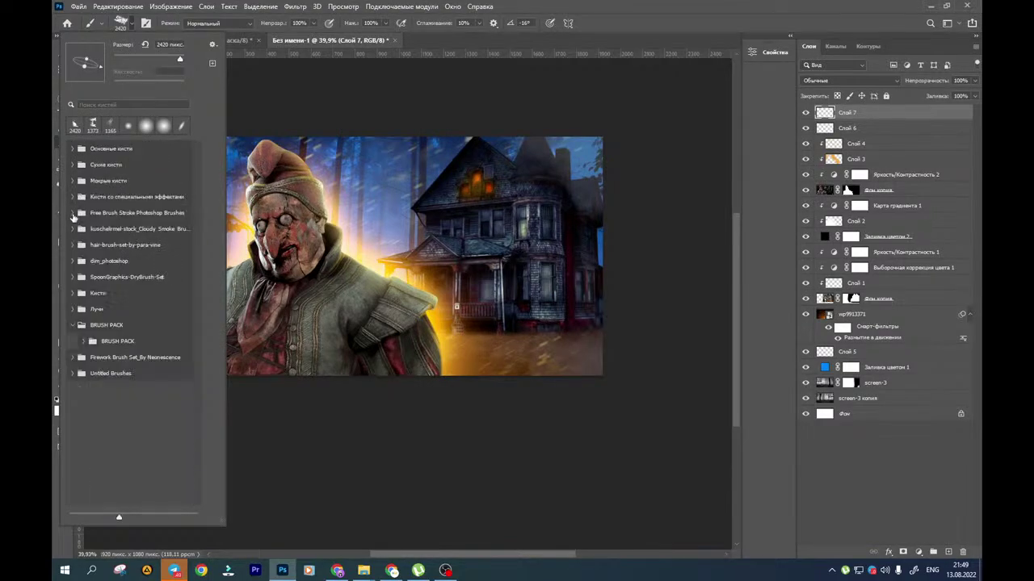
# Try Brush Stroke 2 and Brush Stroke 3 from the Free Brush Stroke Photoshop Brushes group, reducing the brush size to 1394 px
pyautogui.click(72, 213)
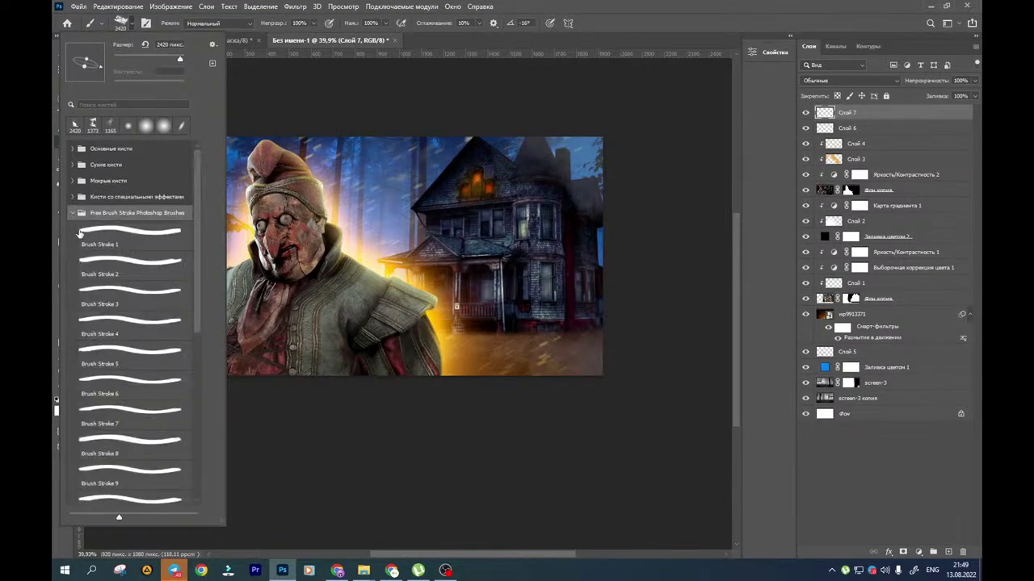
pyautogui.click(95, 259)
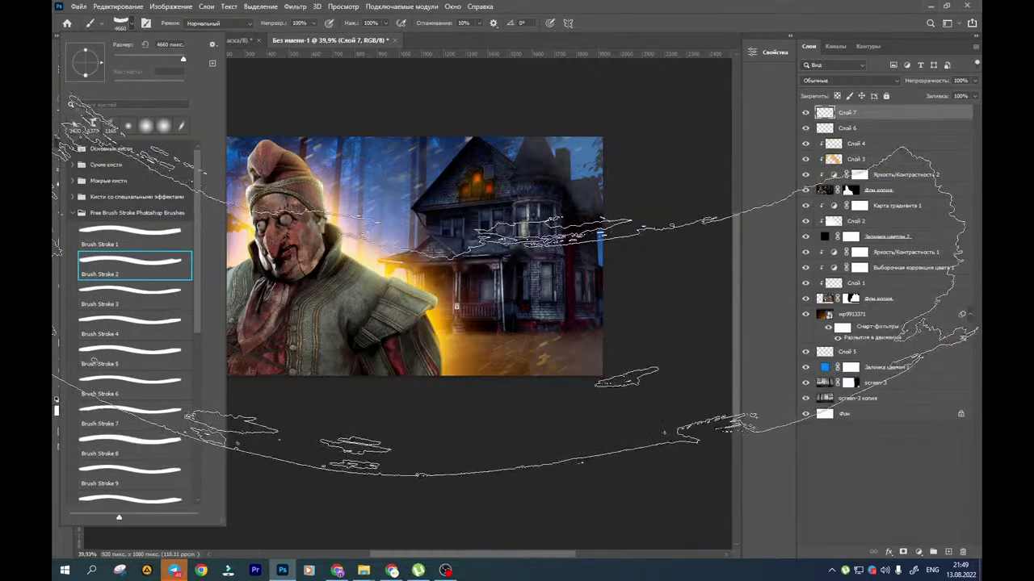
pyautogui.click(130, 299)
pyautogui.press('Return')
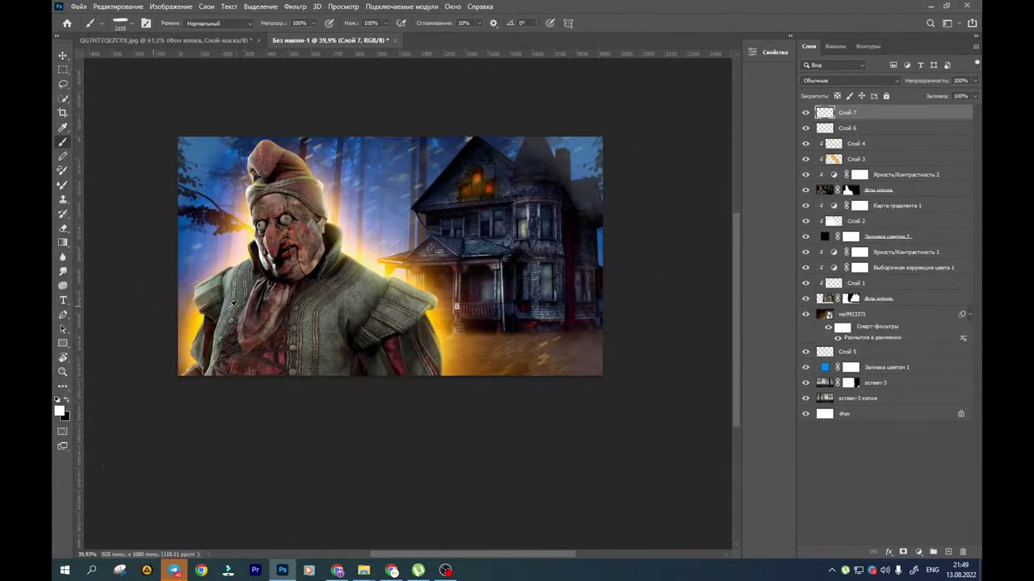
pyautogui.keyDown('alt'); pyautogui.moveTo(402, 302); pyautogui.dragTo(318, 309); pyautogui.keyUp('alt')
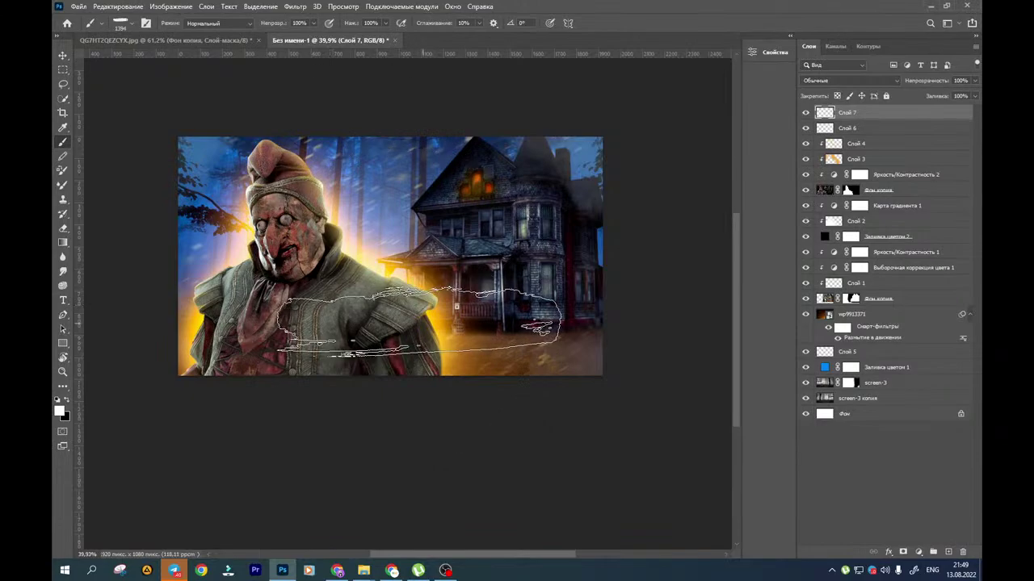
# Go through the remaining presets from Brush Stroke 4 onward, choose Brush Stroke 15, and reduce its size to 1226 px
pyautogui.click(122, 24)
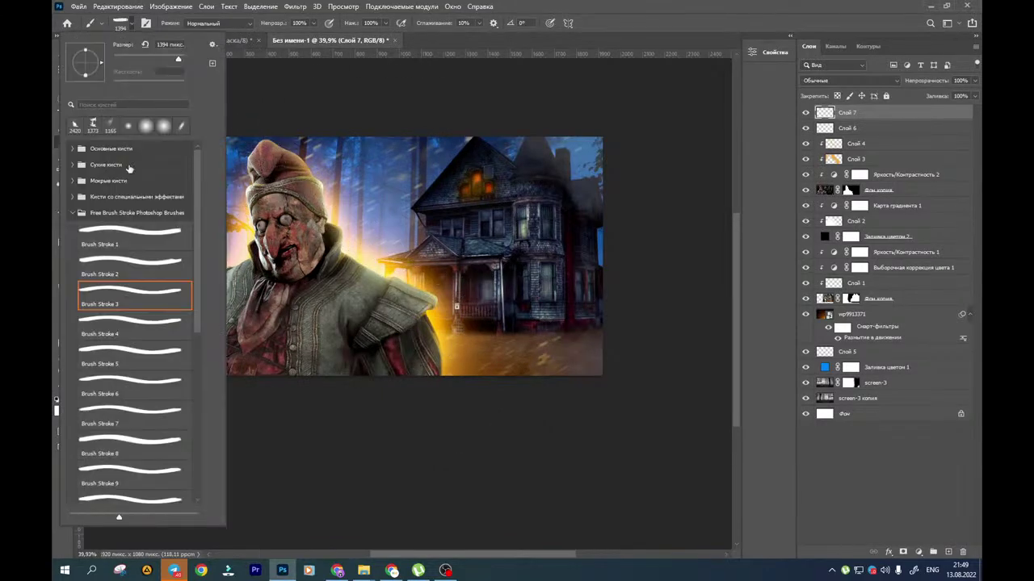
pyautogui.click(127, 325)
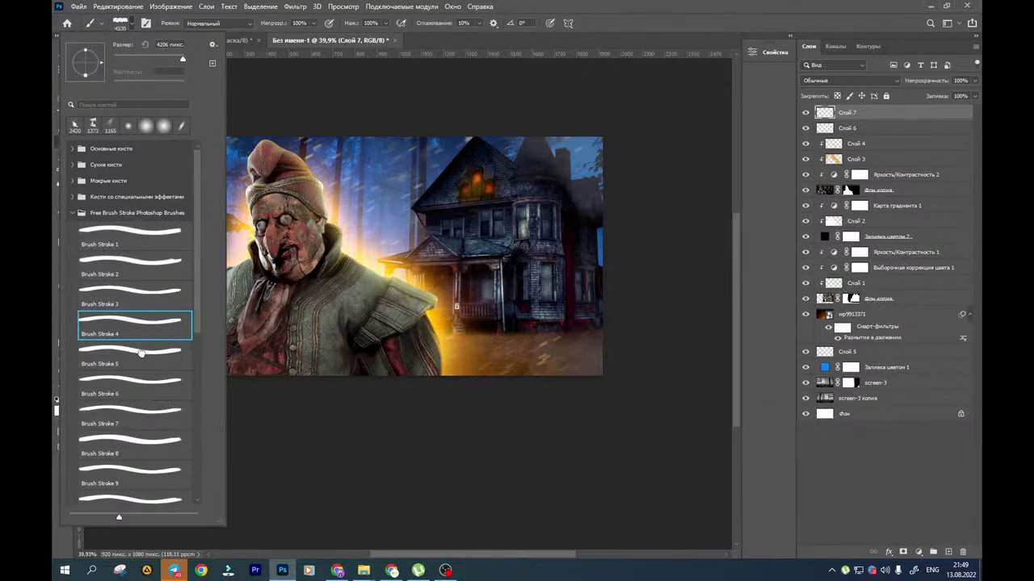
pyautogui.click(140, 351)
pyautogui.click(125, 381)
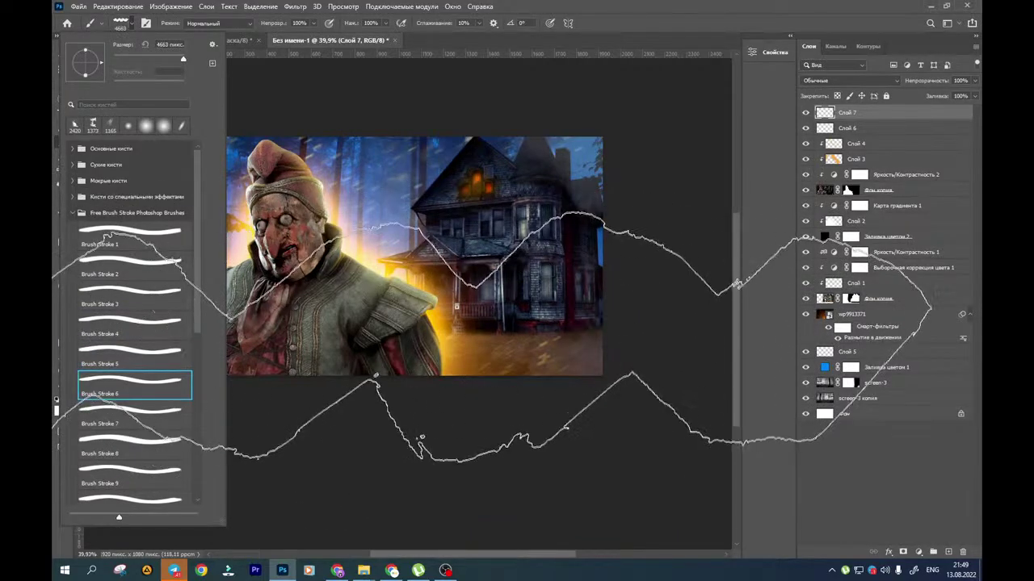
pyautogui.click(115, 418)
pyautogui.click(150, 438)
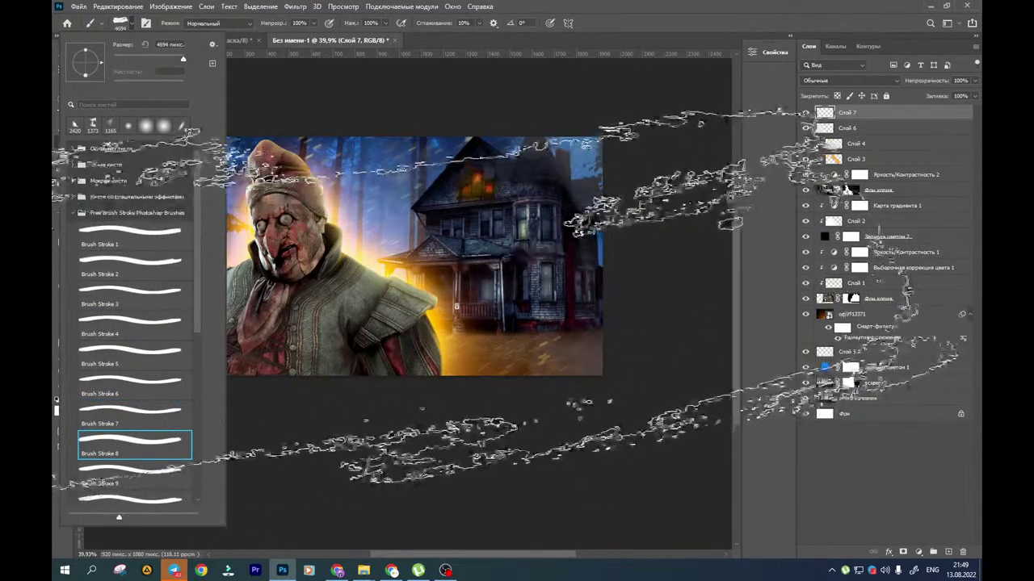
pyautogui.scroll(-5, 146, 420)
pyautogui.click(155, 317)
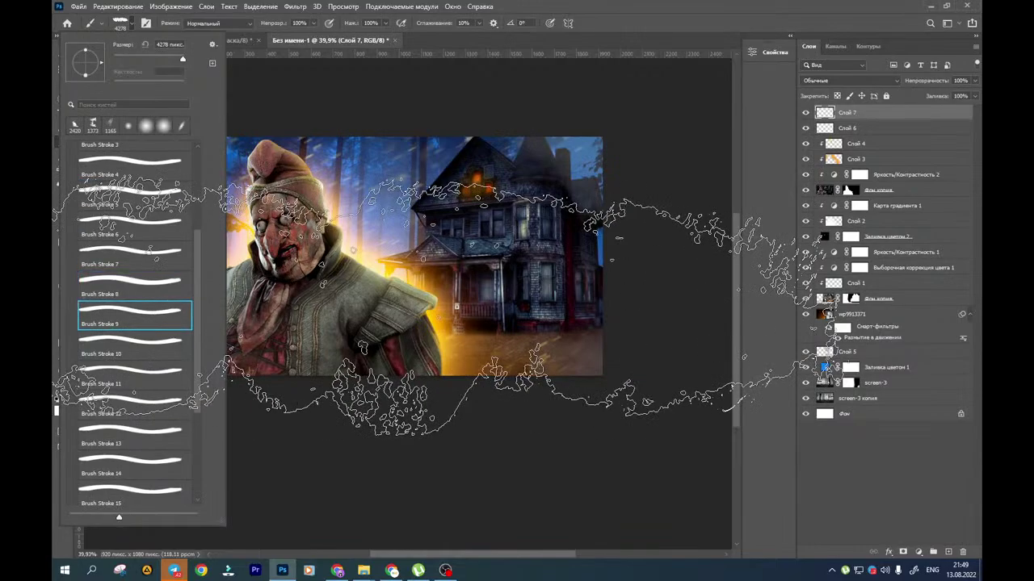
pyautogui.click(131, 345)
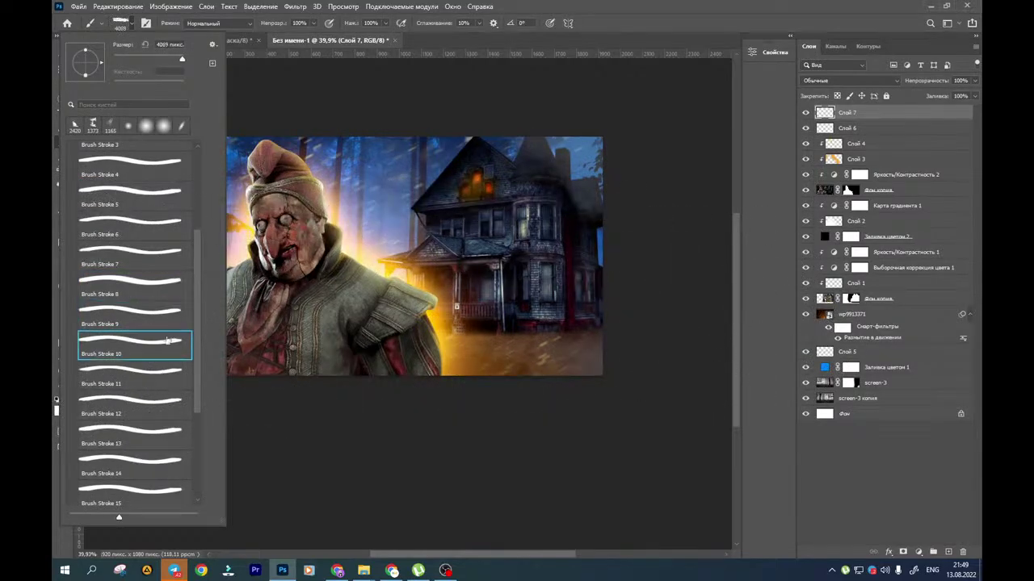
pyautogui.click(118, 385)
pyautogui.click(148, 406)
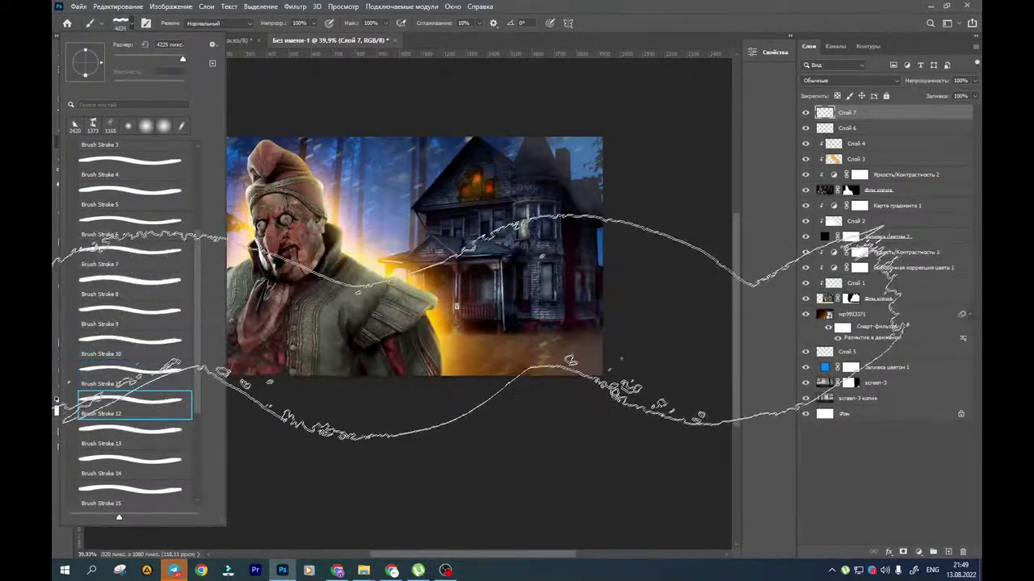
pyautogui.click(131, 435)
pyautogui.click(168, 464)
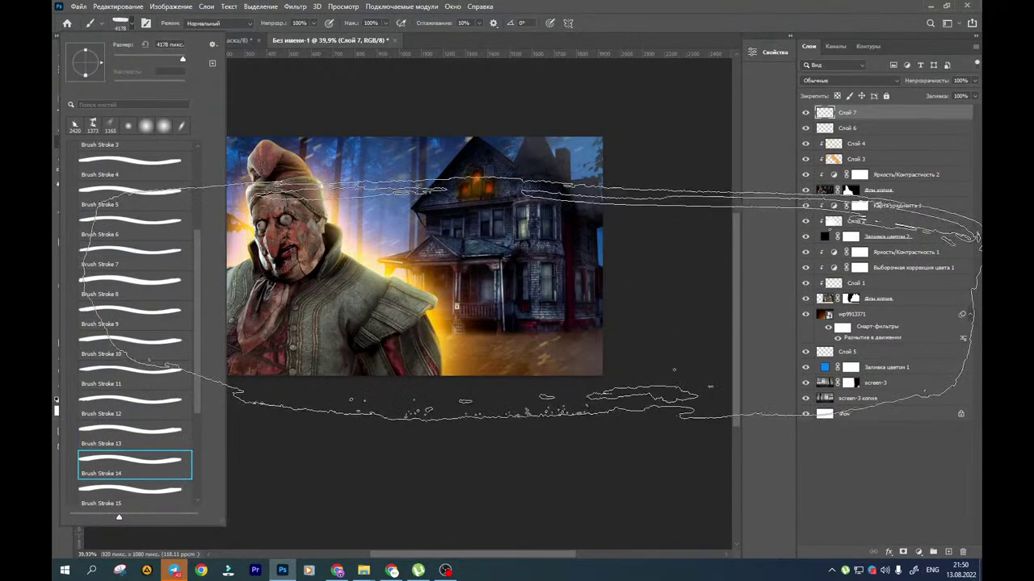
pyautogui.click(173, 487)
pyautogui.moveTo(508, 317); pyautogui.dragTo(211, 335)
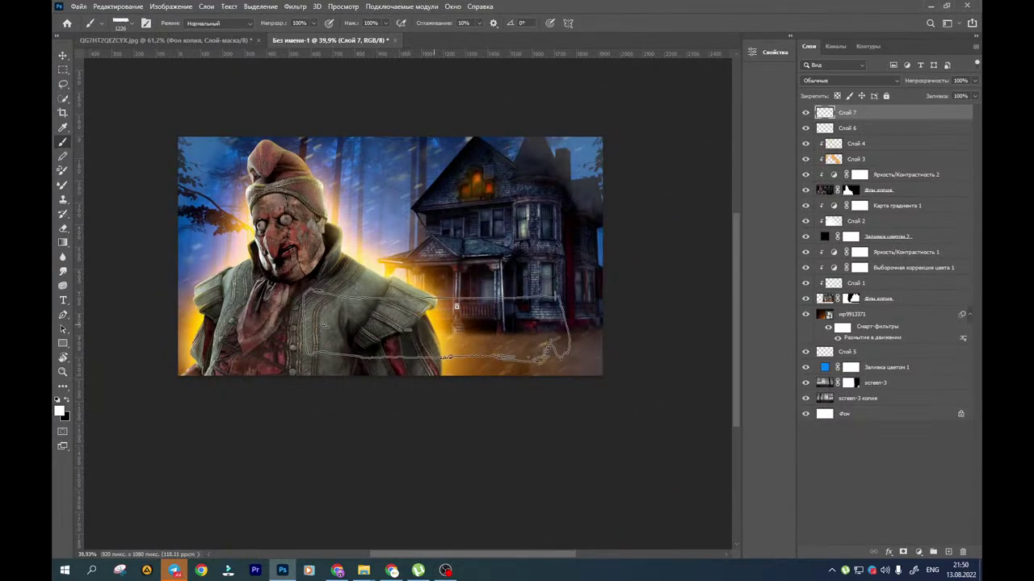
pyautogui.click(435, 325)
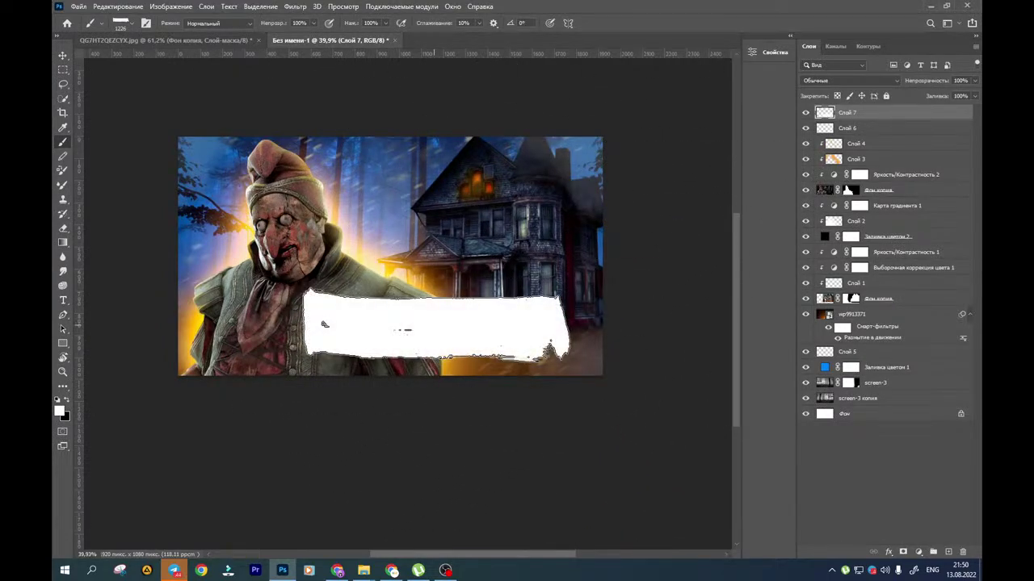
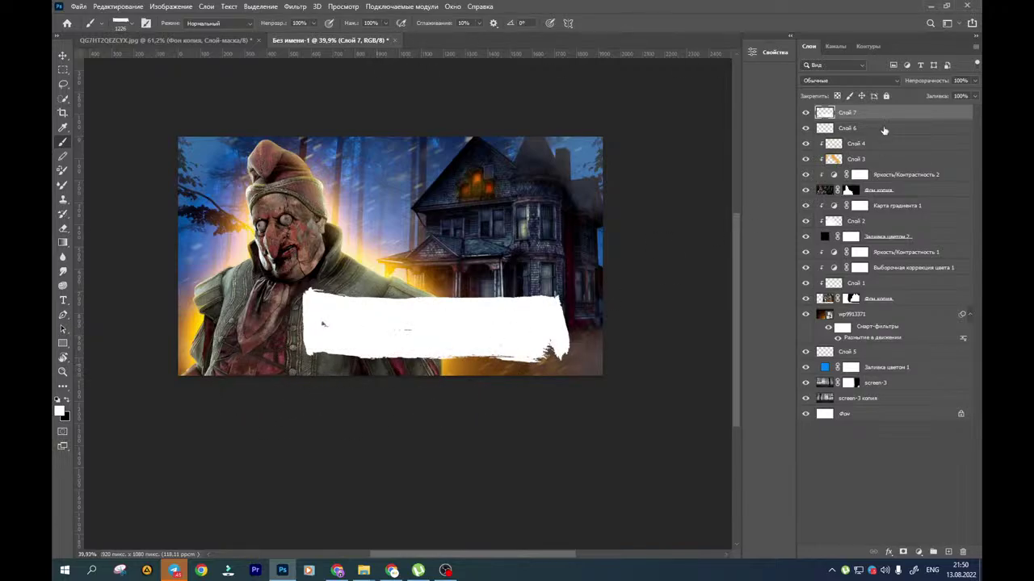
pyautogui.press('Delete')
pyautogui.click(948, 552)
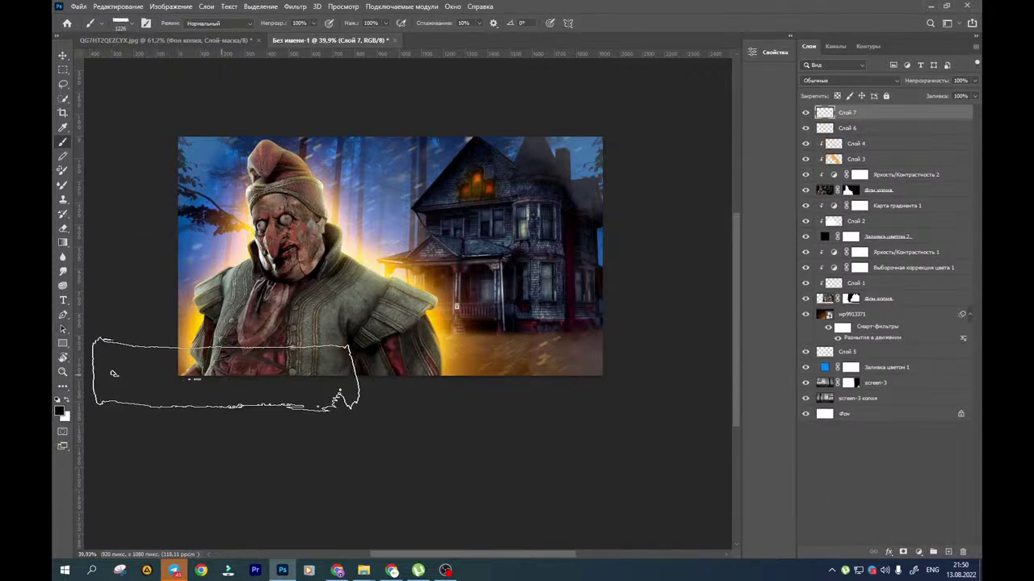
# Stamp one black brush stroke on Слой 7 across the figure's shoulder and the house porch, and move it lower in the composition
pyautogui.press('x')
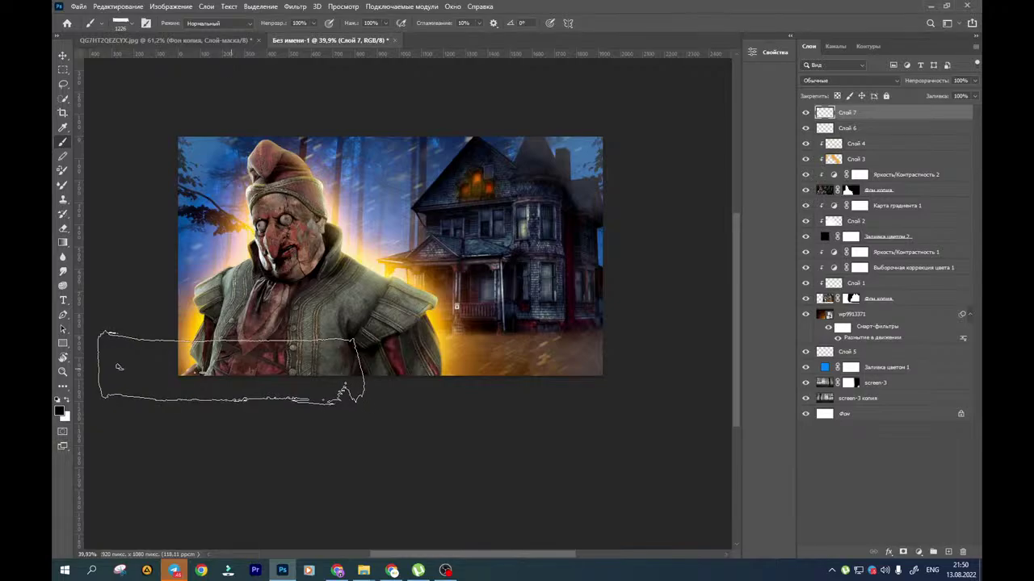
pyautogui.click(456, 306)
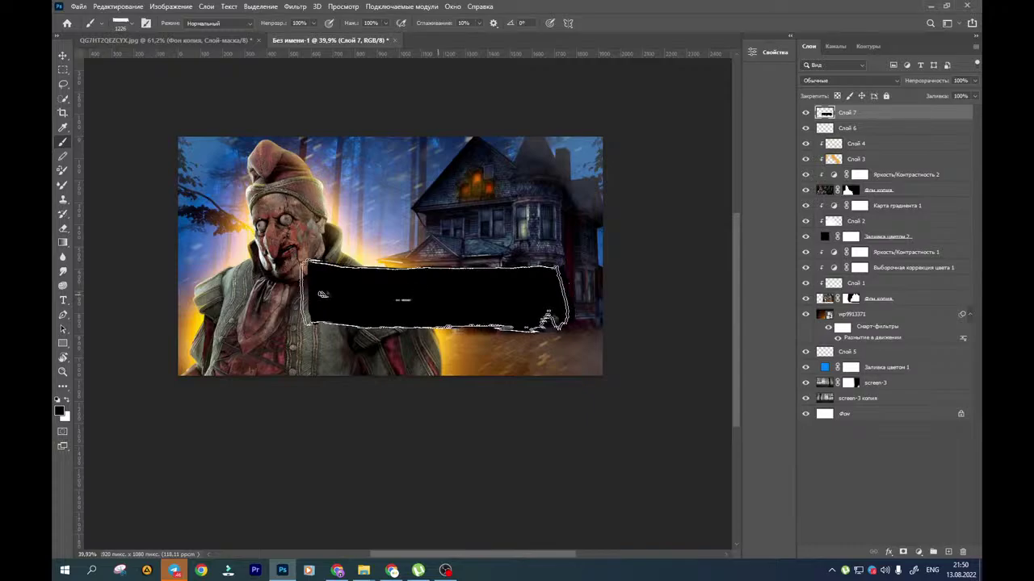
pyautogui.click(62, 55)
pyautogui.moveTo(391, 292); pyautogui.dragTo(404, 319)
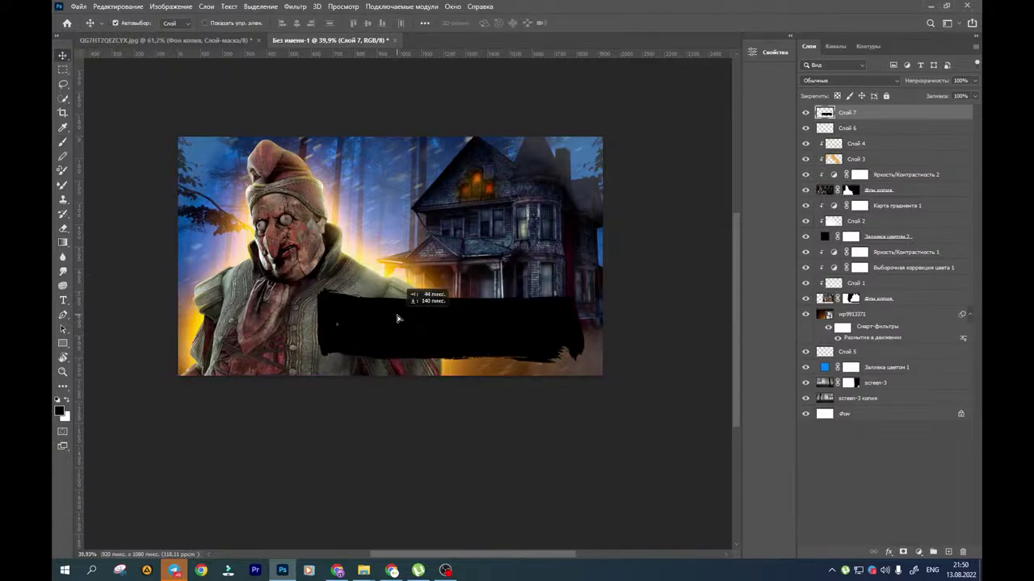
# Transform the black stroke with a rotation of -3.92° and a scale of 82.24%, positioning it between the figure's arm and the house's lower edge
pyautogui.hotkey('ctrl', 't')
pyautogui.moveTo(606, 356); pyautogui.dragTo(634, 347)
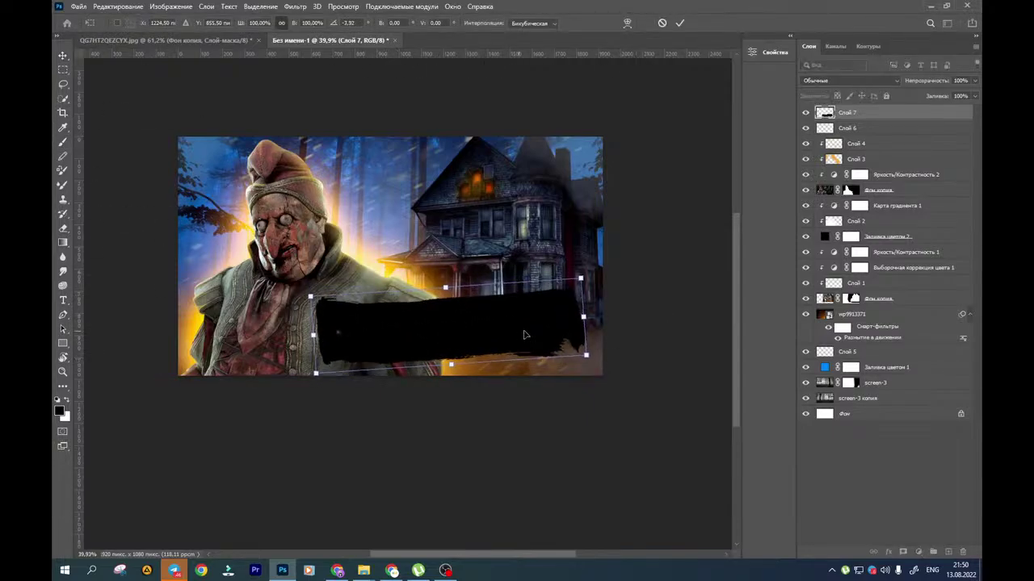
pyautogui.moveTo(512, 334)
pyautogui.mouseDown()
pyautogui.moveTo(528, 332)
pyautogui.moveTo(515, 335)
pyautogui.mouseUp()
pyautogui.moveTo(446, 289)
pyautogui.mouseDown()
pyautogui.moveTo(460, 311)
pyautogui.moveTo(457, 292)
pyautogui.moveTo(448, 315)
pyautogui.mouseUp()
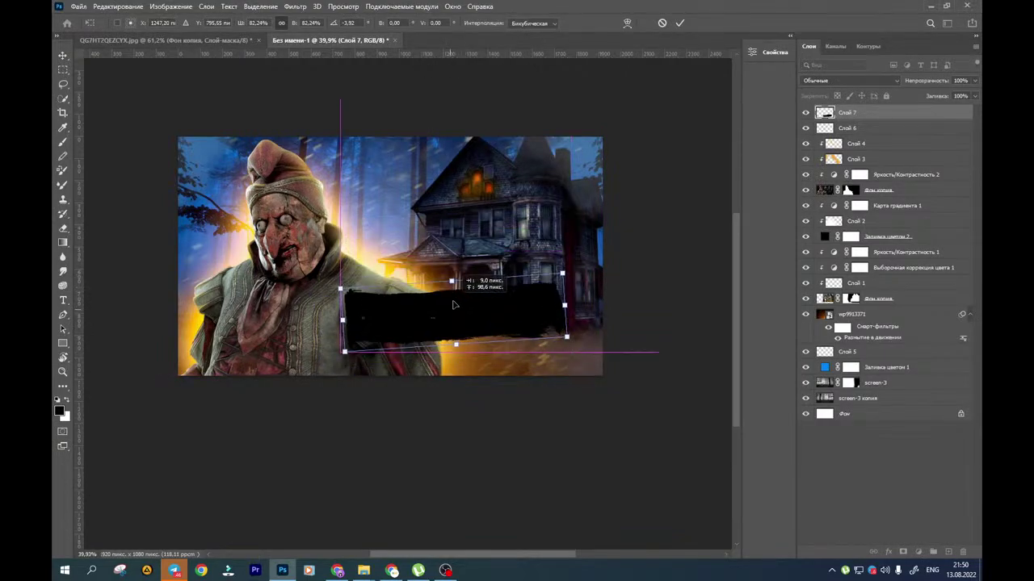
pyautogui.click(60, 57)
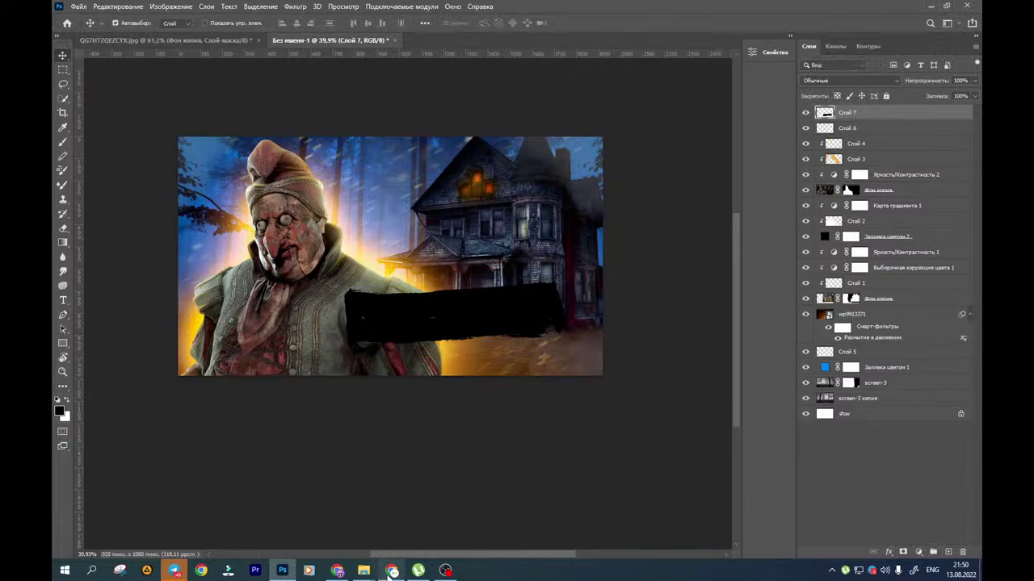
# Switch to Chrome and search Yandex Images for "texture lava" in place of the particle overlay search
pyautogui.click(338, 571)
pyautogui.click(428, 12)
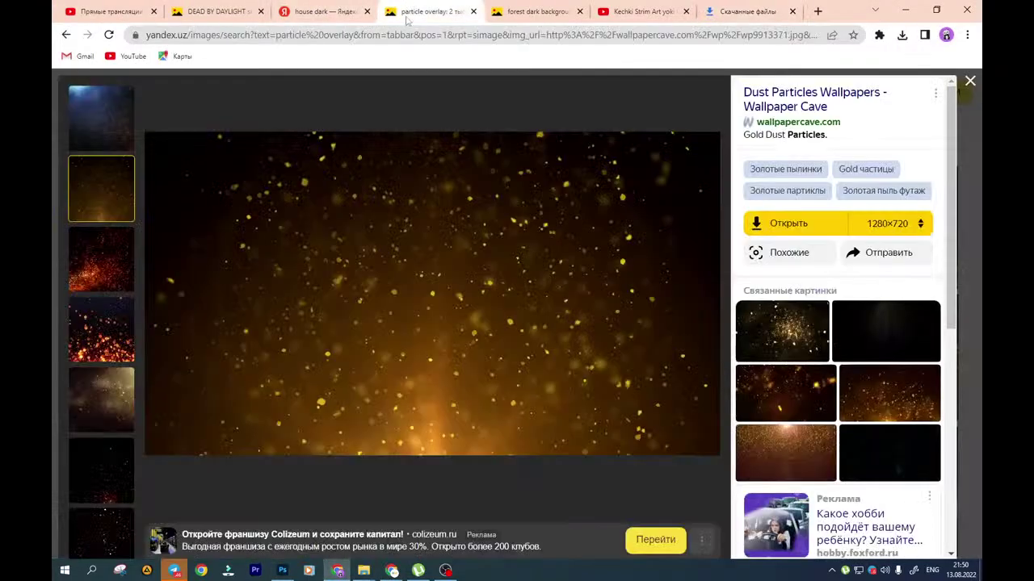
pyautogui.click(970, 84)
pyautogui.click(288, 97)
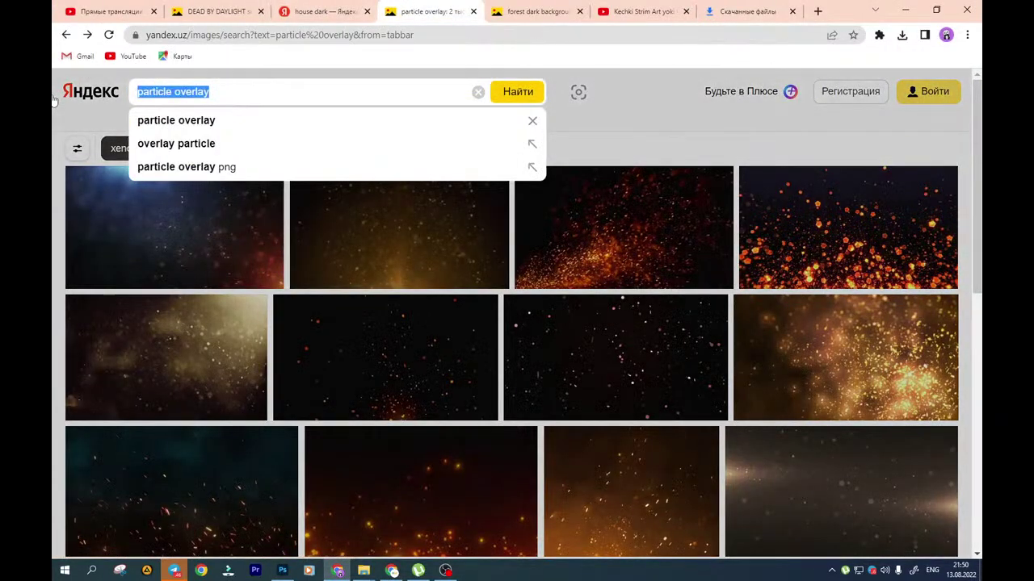
pyautogui.write('text')
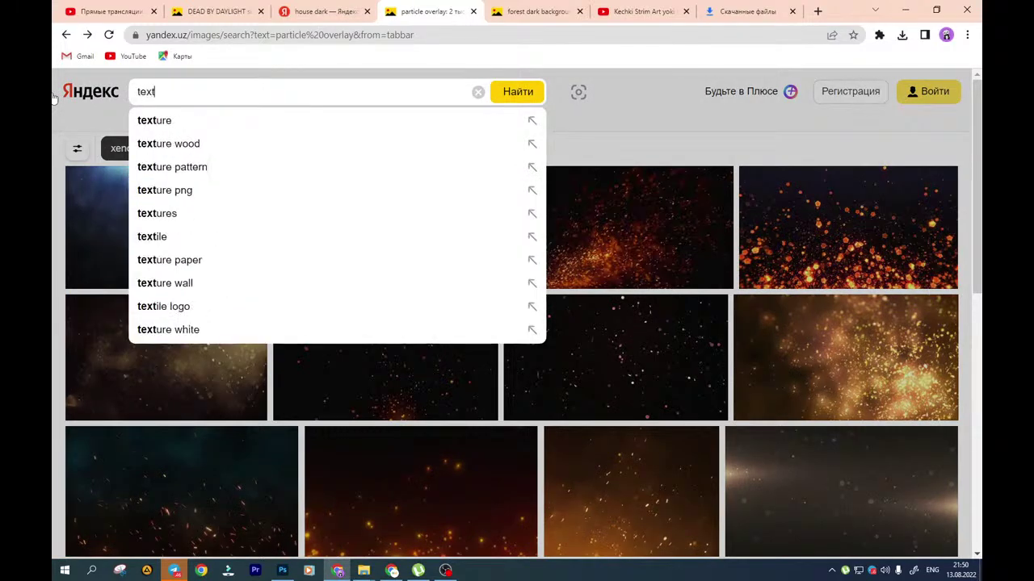
pyautogui.write('ure la')
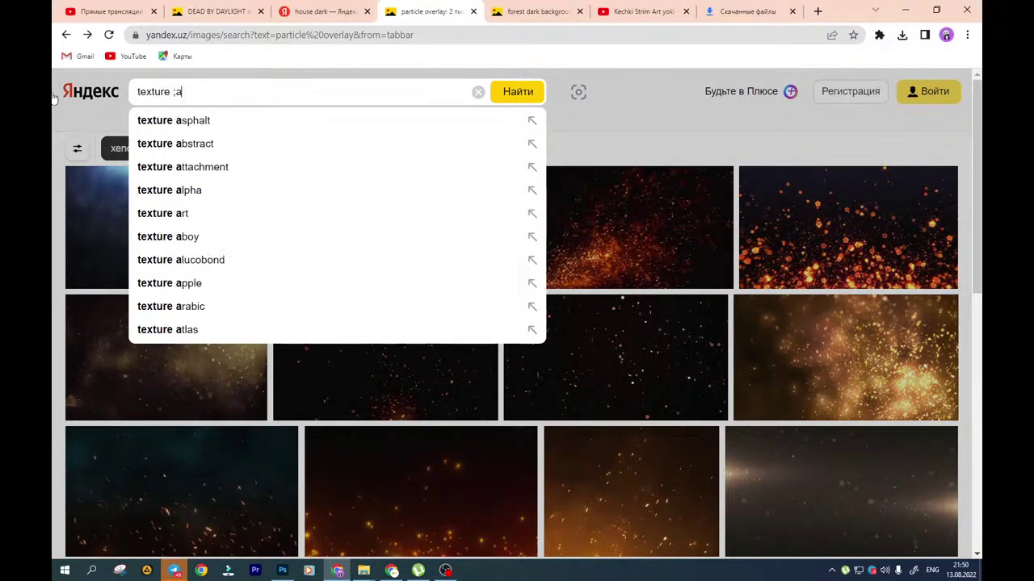
pyautogui.press('BackSpace')
pyautogui.write('lava')
pyautogui.press('Return')
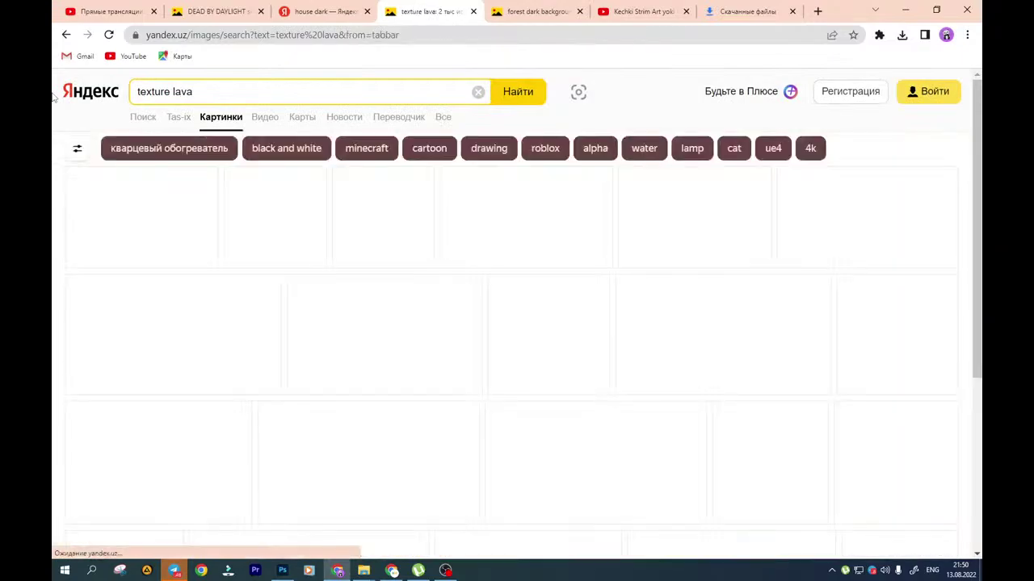
pyautogui.click(109, 225)
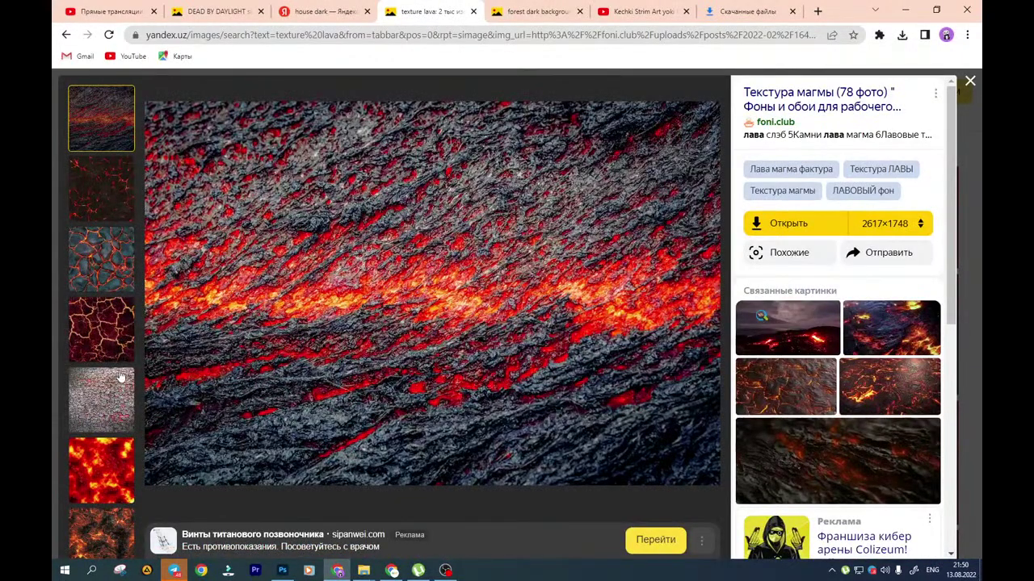
pyautogui.click(105, 393)
pyautogui.rightClick(398, 265)
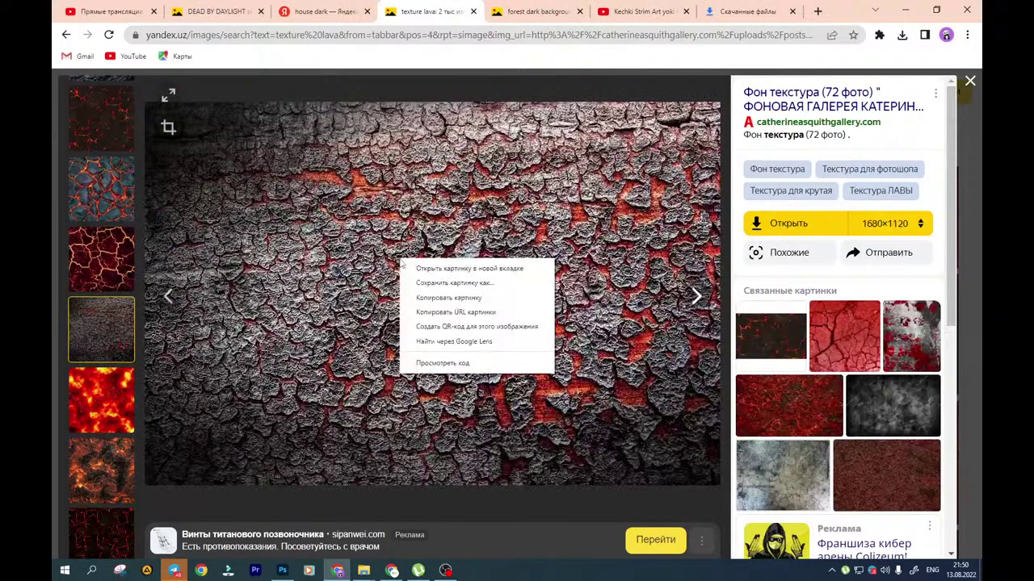
pyautogui.click(419, 292)
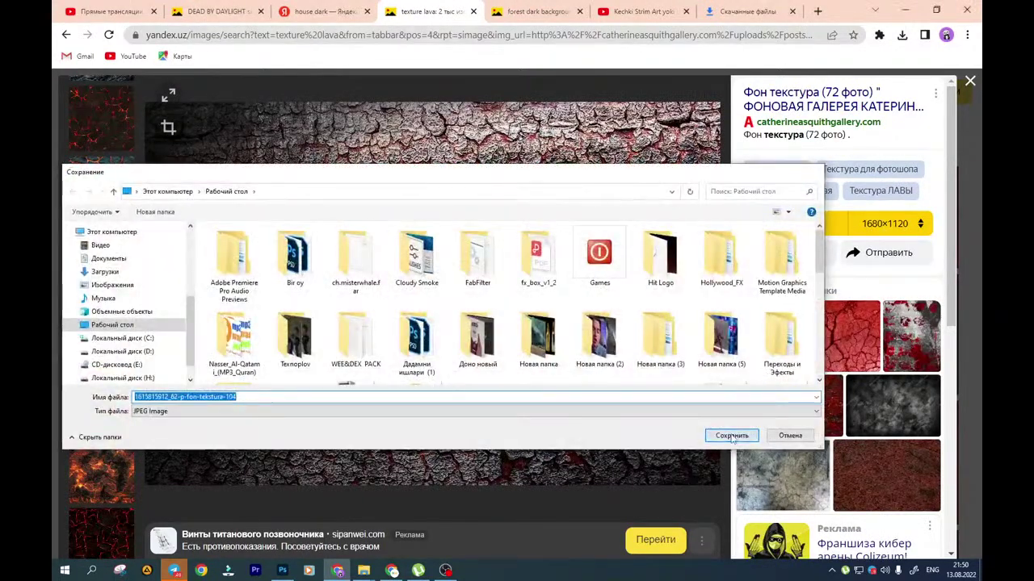
pyautogui.press('Return')
pyautogui.click(967, 35)
pyautogui.click(776, 123)
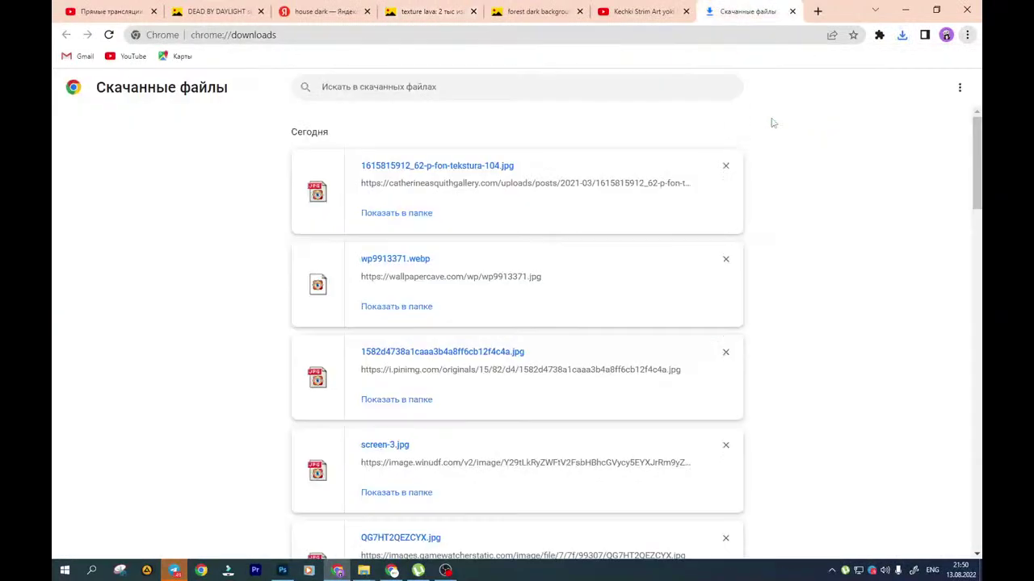
pyautogui.click(410, 214)
pyautogui.moveTo(737, 489); pyautogui.dragTo(395, 325)
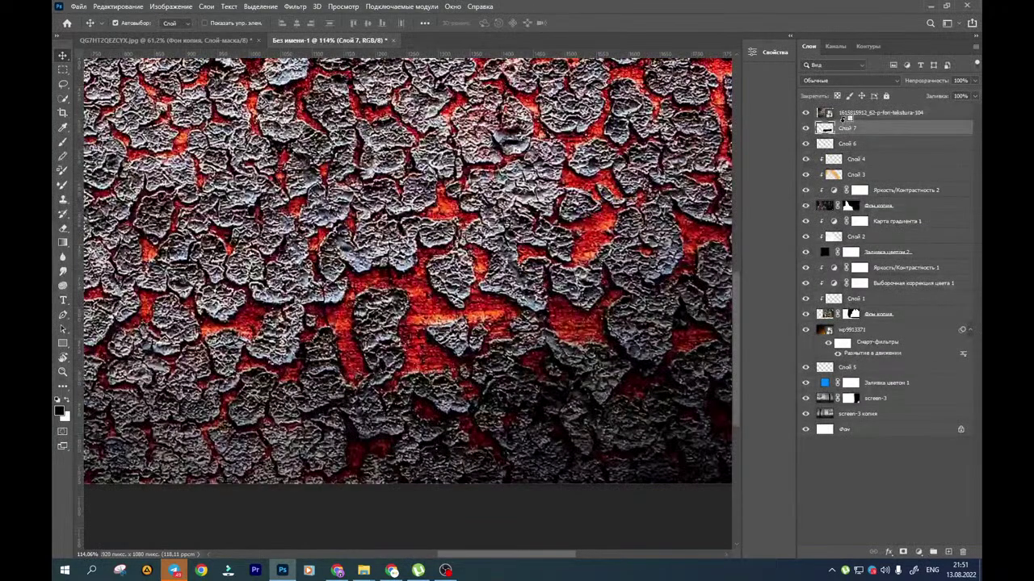
pyautogui.keyDown('alt'); pyautogui.click(845, 118); pyautogui.keyUp('alt')
pyautogui.scroll(-10, 548, 235)
pyautogui.moveTo(550, 233); pyautogui.dragTo(461, 278)
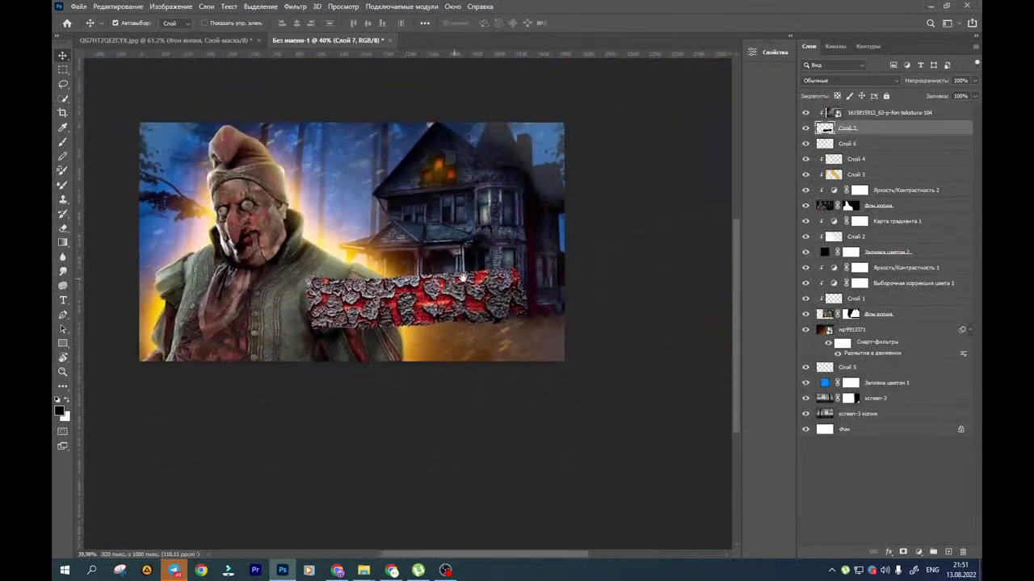
# Transform the lava texture to about 1158 × 535 px over the stroke, scaling it down proportionally and then compressing its height
pyautogui.click(507, 290)
pyautogui.hotkey('ctrl', 't')
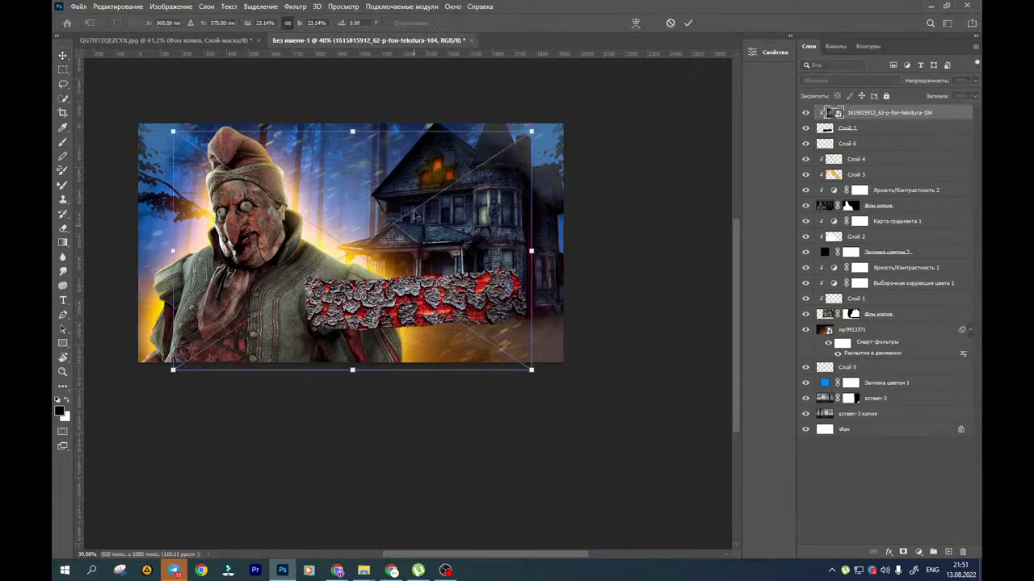
pyautogui.moveTo(354, 133); pyautogui.dragTo(384, 201)
pyautogui.moveTo(403, 276); pyautogui.dragTo(471, 280)
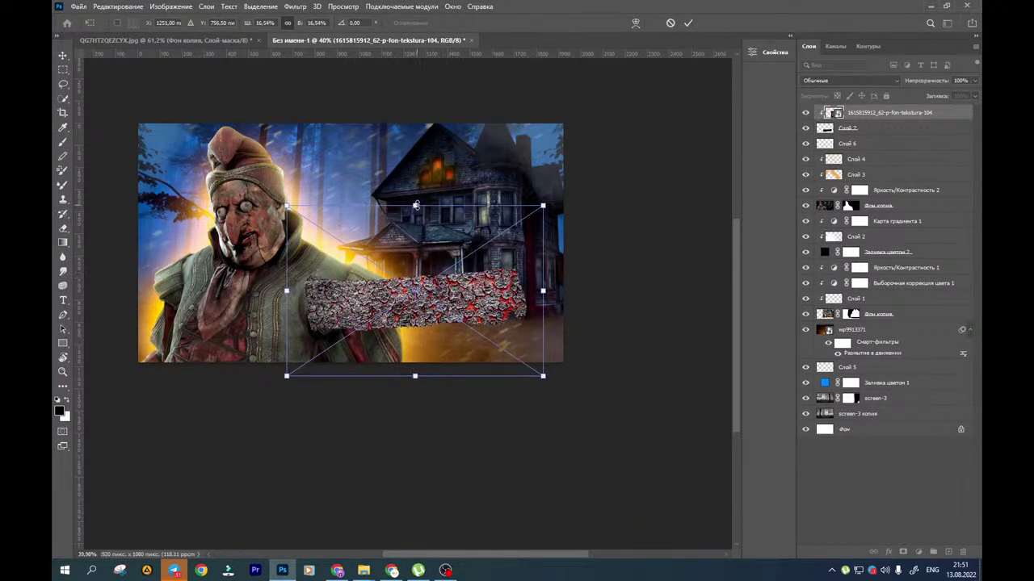
pyautogui.moveTo(415, 205); pyautogui.dragTo(413, 258)
pyautogui.press('Return')
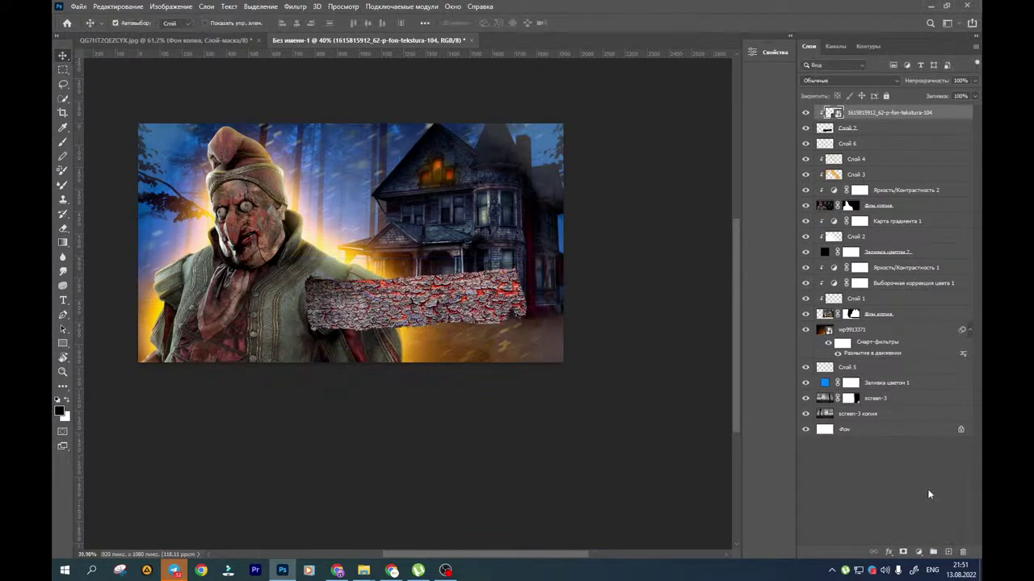
# Create a new layer, Слой 8, clipped above the lava texture, and choose the Мягкая круглая brush for it
pyautogui.click(948, 552)
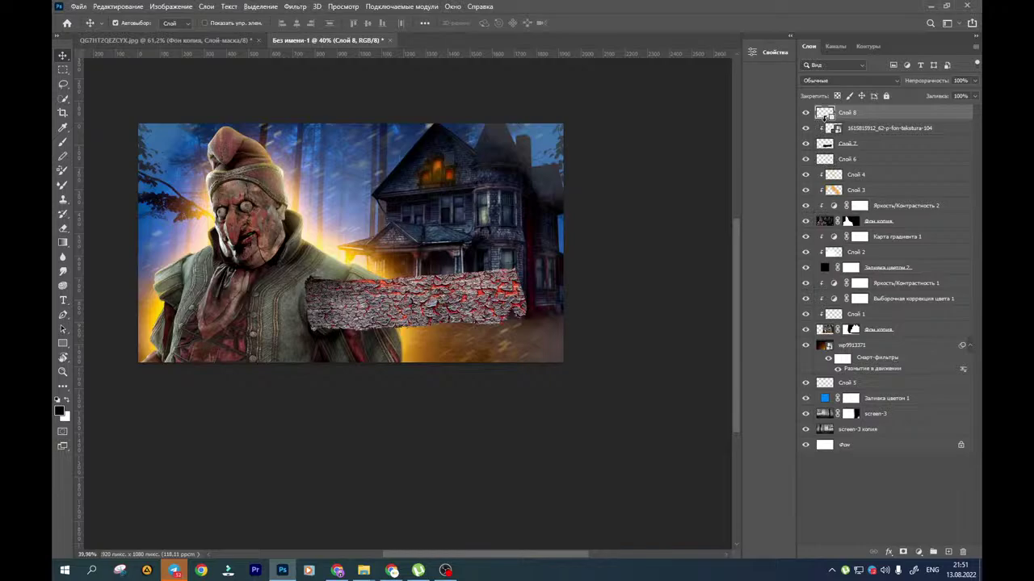
pyautogui.keyDown('alt'); pyautogui.click(825, 120); pyautogui.keyUp('alt')
pyautogui.click(62, 142)
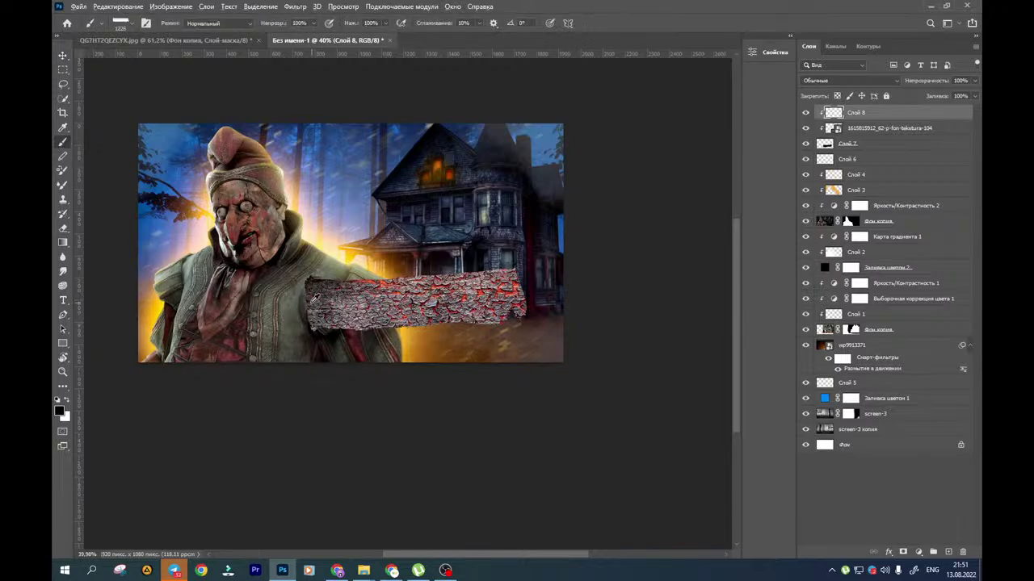
pyautogui.click(123, 25)
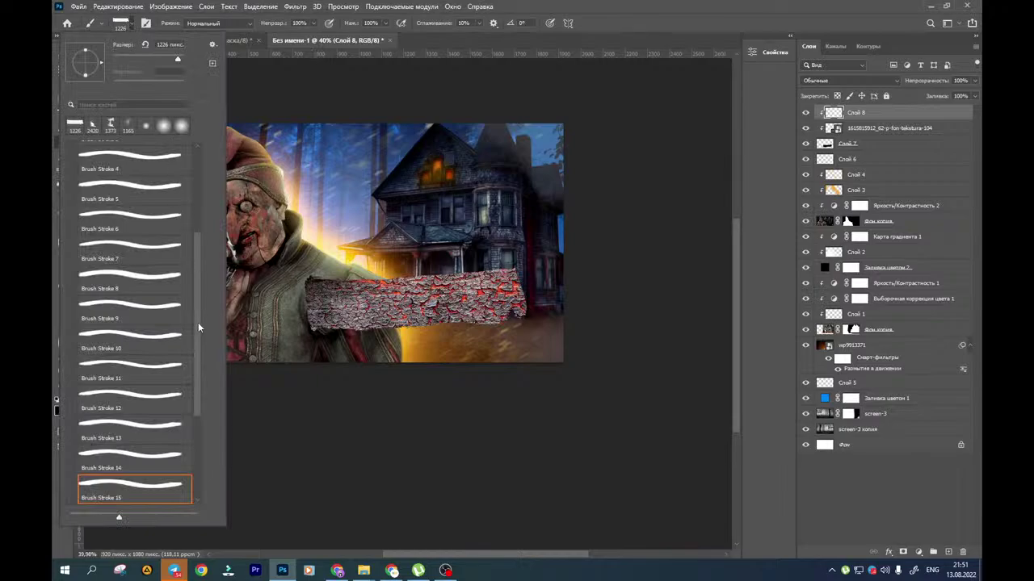
pyautogui.moveTo(198, 327); pyautogui.dragTo(201, 164)
pyautogui.click(73, 148)
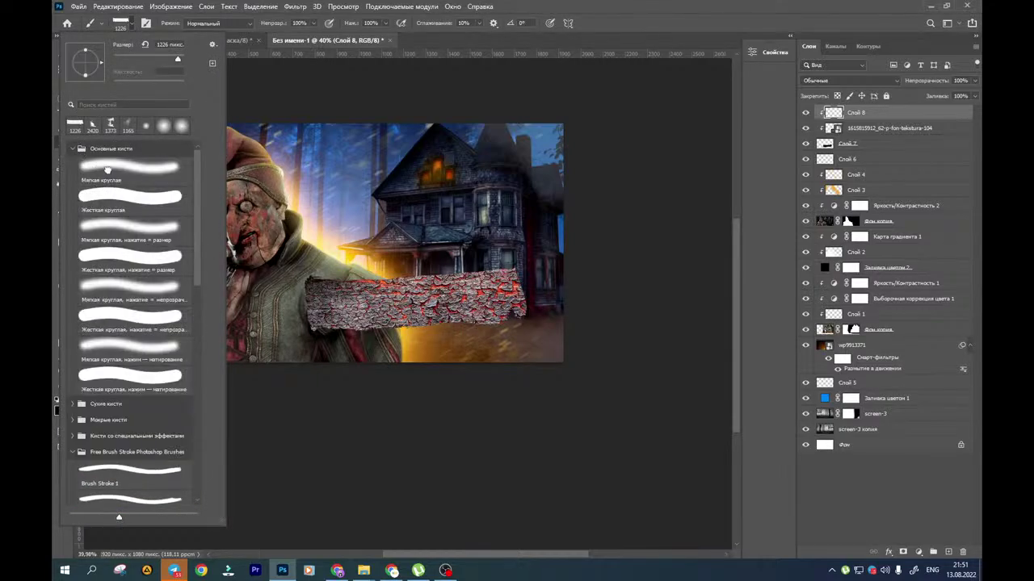
pyautogui.doubleClick(108, 170)
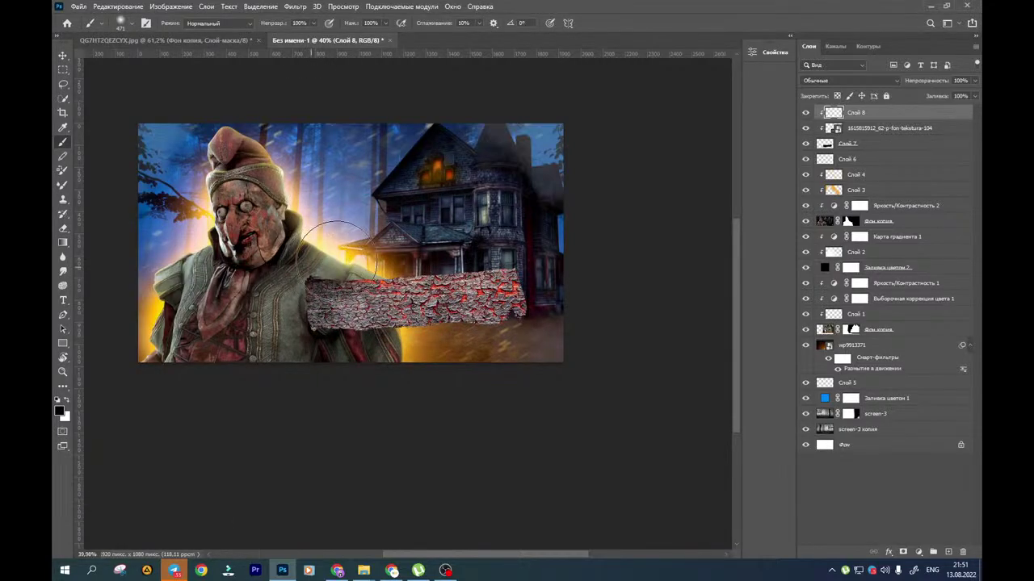
pyautogui.rightClick(337, 245)
# Add a clipped Brightness/Contrast adjustment above the lava texture with brightness -60 and contrast 54
pyautogui.click(884, 131)
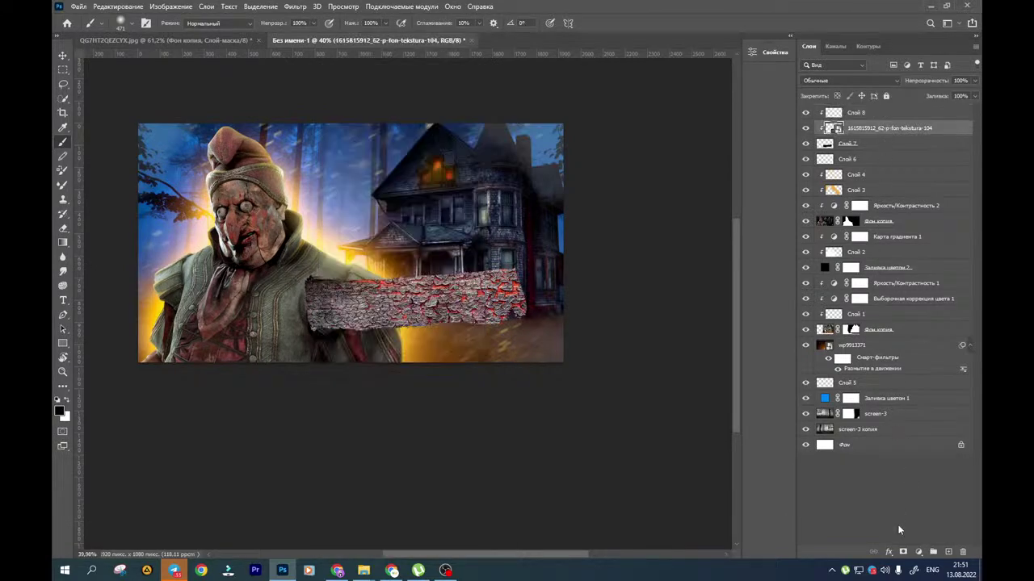
pyautogui.click(918, 551)
pyautogui.click(879, 393)
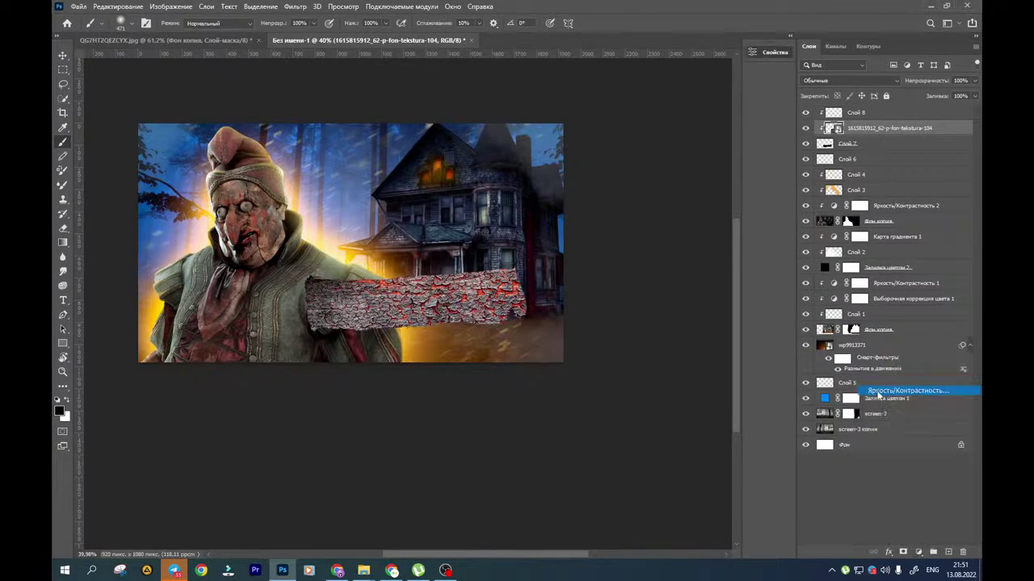
pyautogui.moveTo(648, 122); pyautogui.dragTo(632, 122)
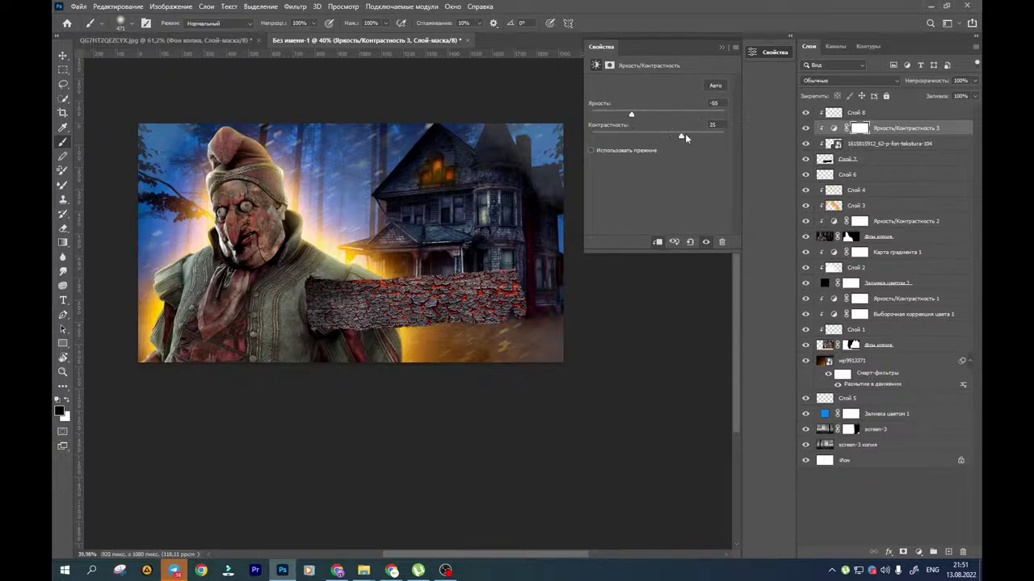
pyautogui.click(338, 248)
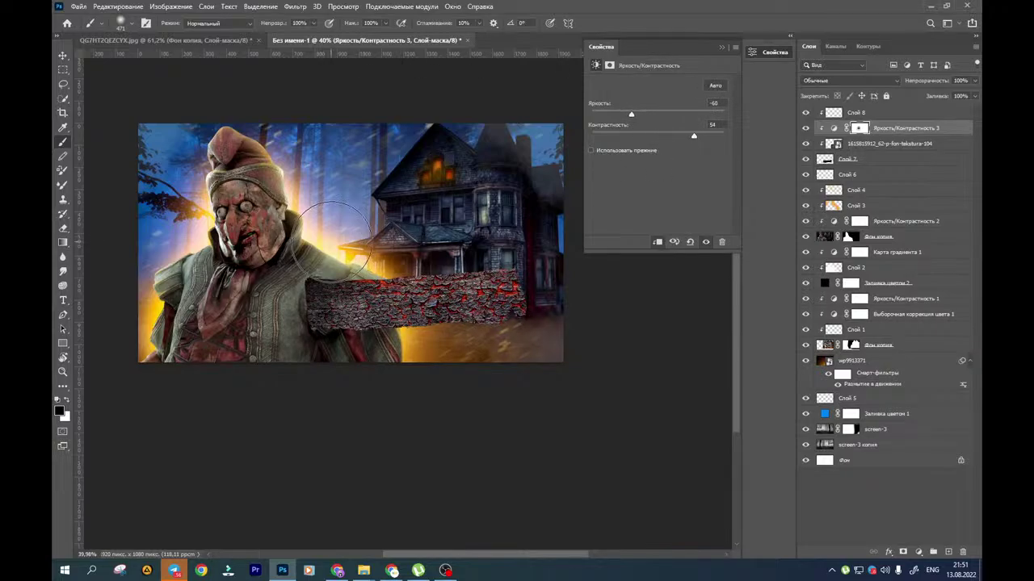
# Darken the edges of the lava banner with soft black brush strokes on Слой 8
pyautogui.click(832, 113)
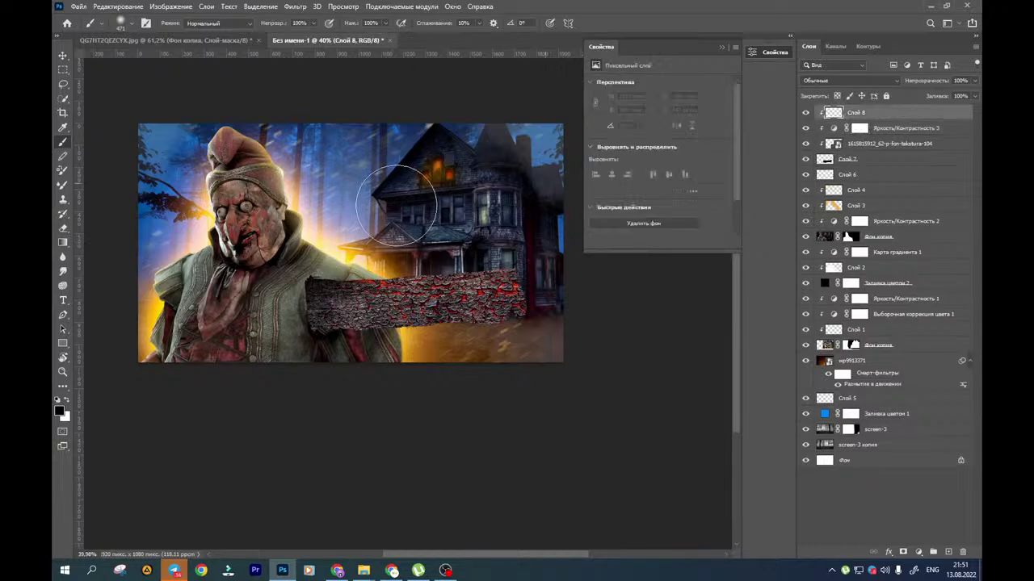
pyautogui.moveTo(379, 234)
pyautogui.mouseDown()
pyautogui.moveTo(513, 231)
pyautogui.moveTo(564, 326)
pyautogui.moveTo(505, 358)
pyautogui.moveTo(470, 363)
pyautogui.moveTo(313, 367)
pyautogui.moveTo(269, 334)
pyautogui.mouseUp()
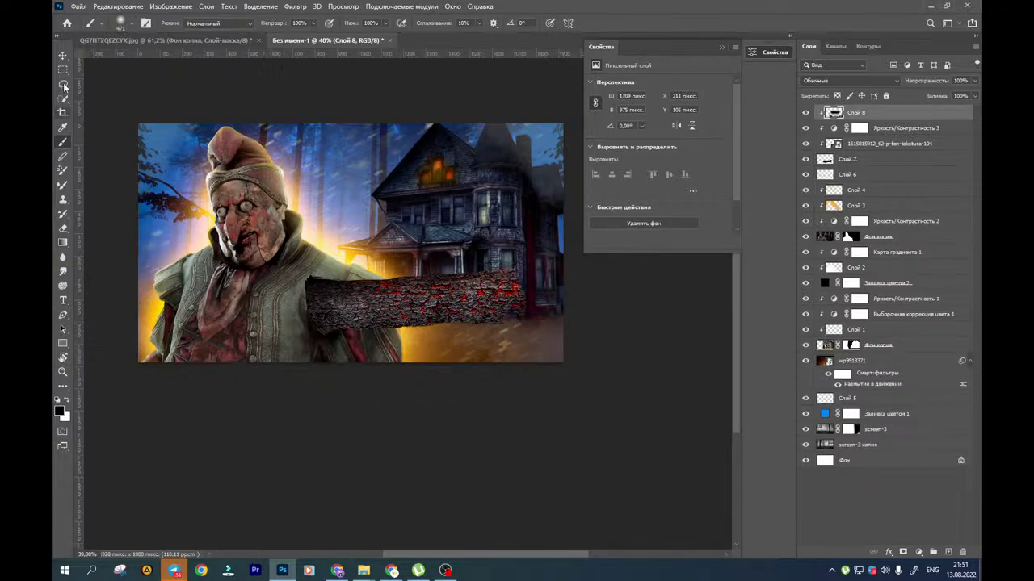
pyautogui.click(65, 57)
pyautogui.moveTo(366, 259); pyautogui.dragTo(342, 290)
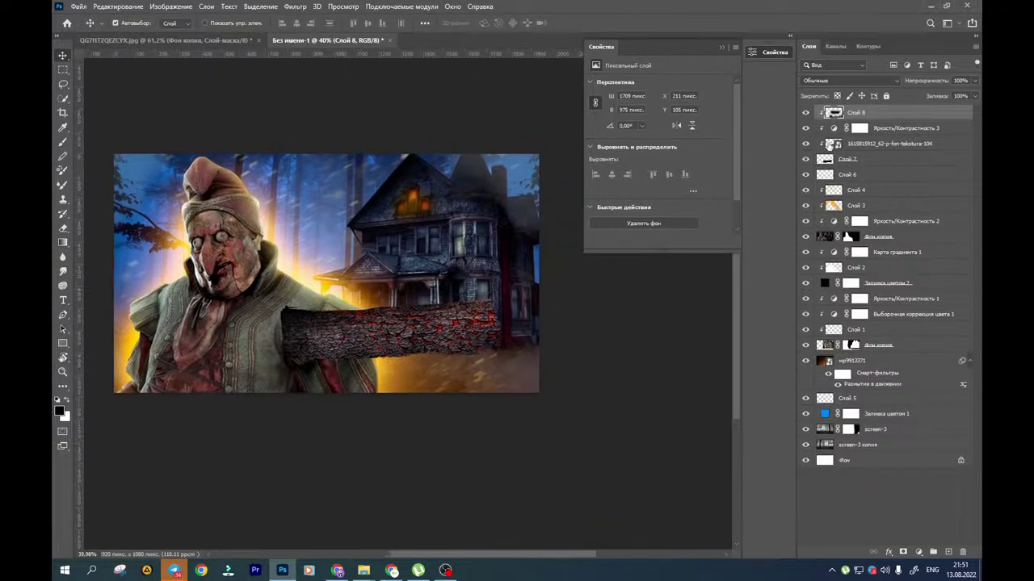
# Enable a drop shadow on the lava texture layer and open the shadow's settings
pyautogui.click(830, 147)
pyautogui.doubleClick(948, 148)
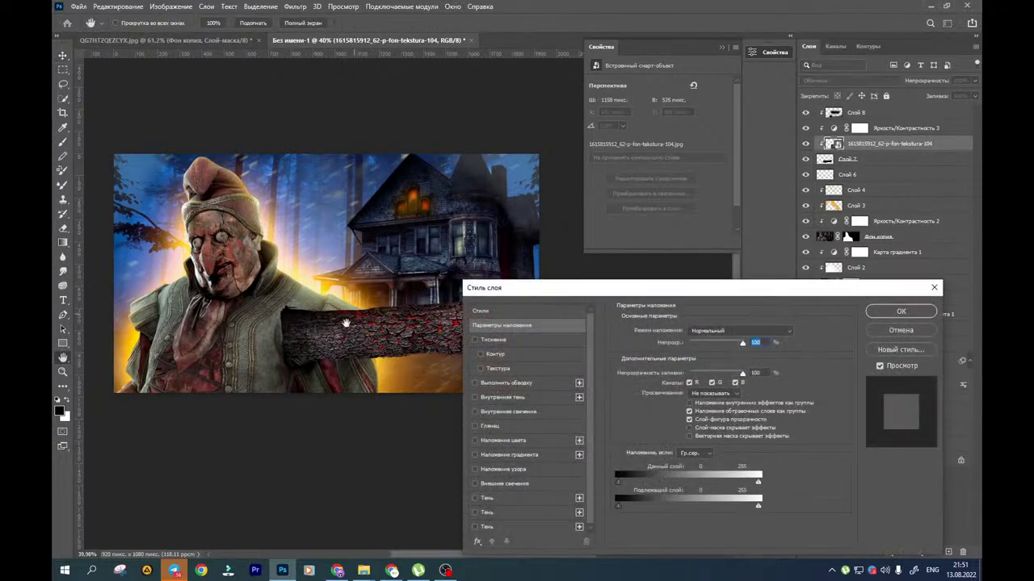
pyautogui.click(477, 500)
pyautogui.moveTo(549, 289); pyautogui.dragTo(634, 206)
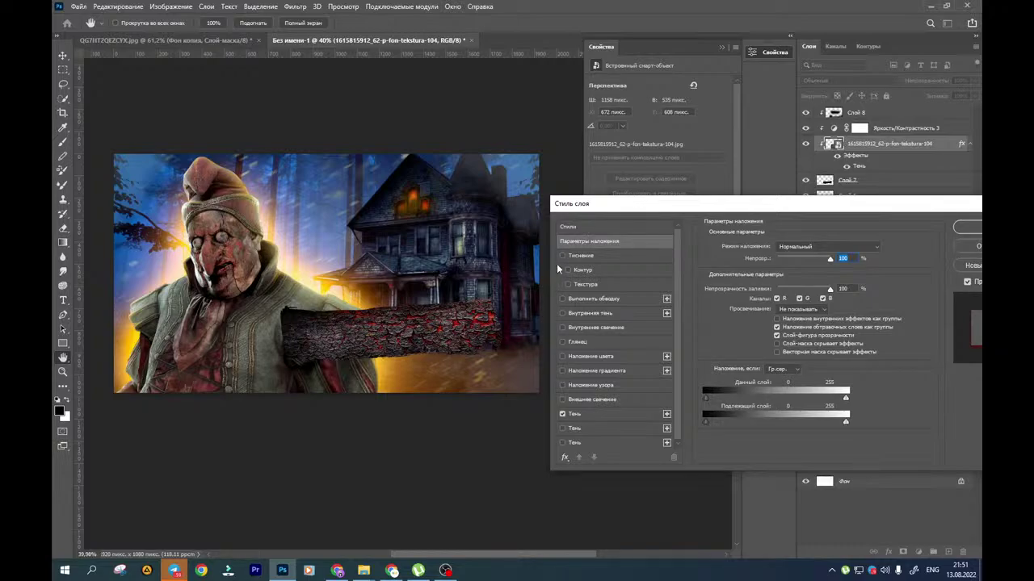
pyautogui.click(599, 413)
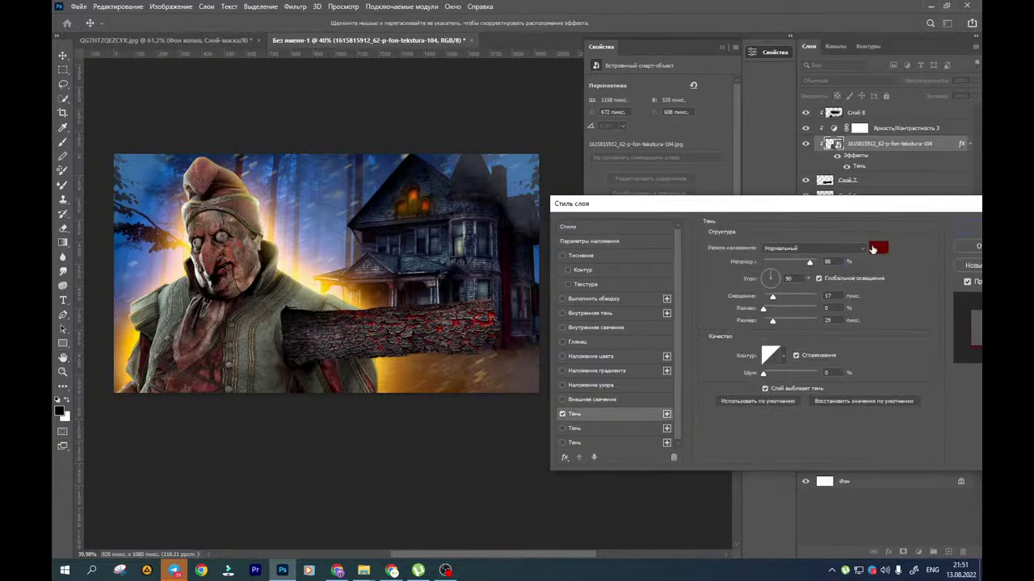
# Change the texture's drop shadow to orange, with a 33 px offset, a 138° angle and a size of 0 px
pyautogui.click(877, 246)
pyautogui.click(771, 109)
pyautogui.moveTo(773, 238); pyautogui.dragTo(776, 230)
pyautogui.click(889, 104)
pyautogui.moveTo(405, 356); pyautogui.dragTo(422, 346)
pyautogui.moveTo(772, 324); pyautogui.dragTo(735, 324)
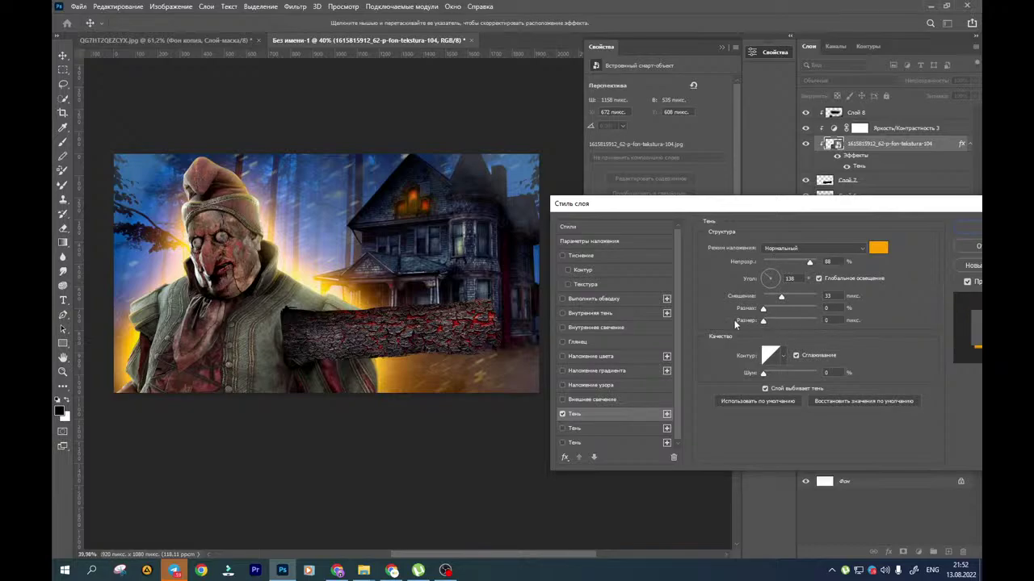
pyautogui.click(963, 230)
# Compare Слой 7 and the lava texture by toggling their visibility, and add two drop shadows to Слой 7
pyautogui.click(805, 180)
pyautogui.click(805, 180)
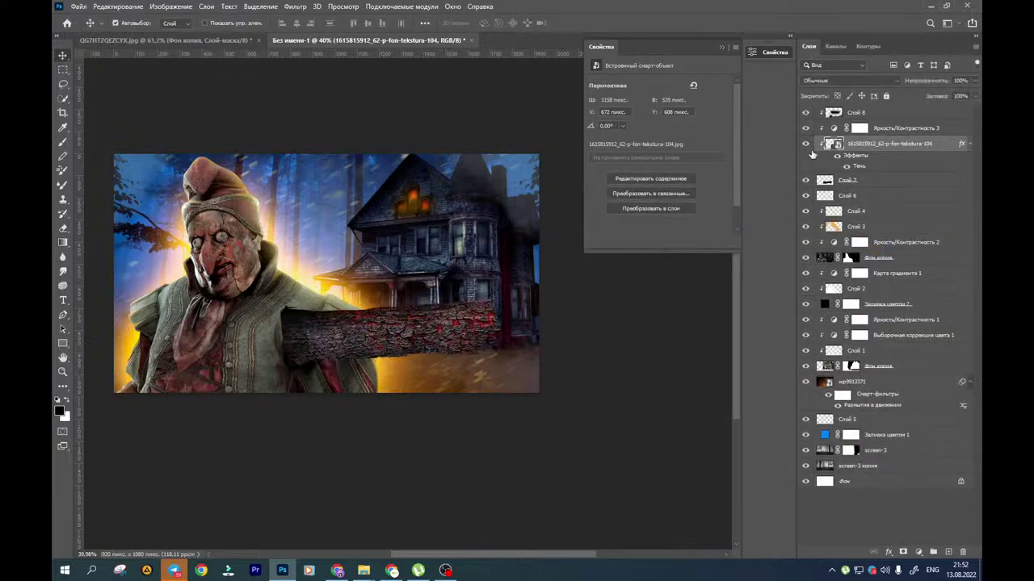
pyautogui.click(805, 144)
pyautogui.click(805, 144)
pyautogui.click(838, 183)
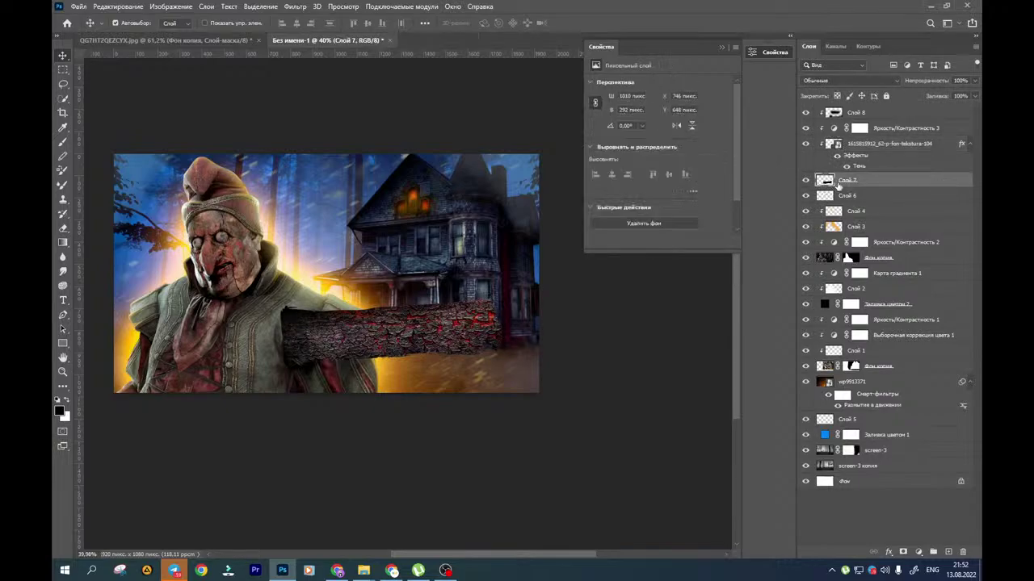
pyautogui.doubleClick(880, 185)
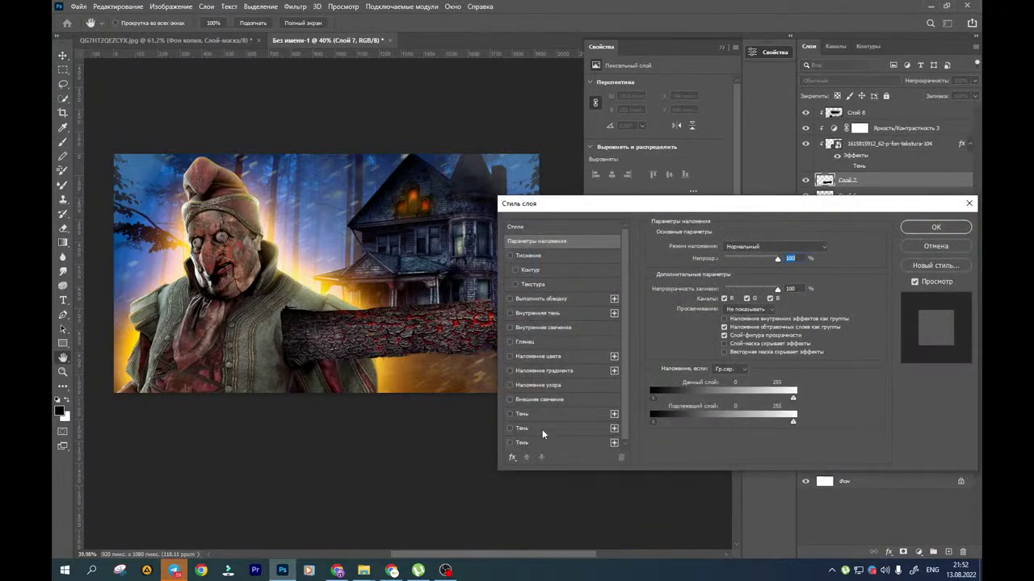
pyautogui.click(523, 414)
pyautogui.moveTo(458, 343); pyautogui.dragTo(458, 333)
pyautogui.click(509, 428)
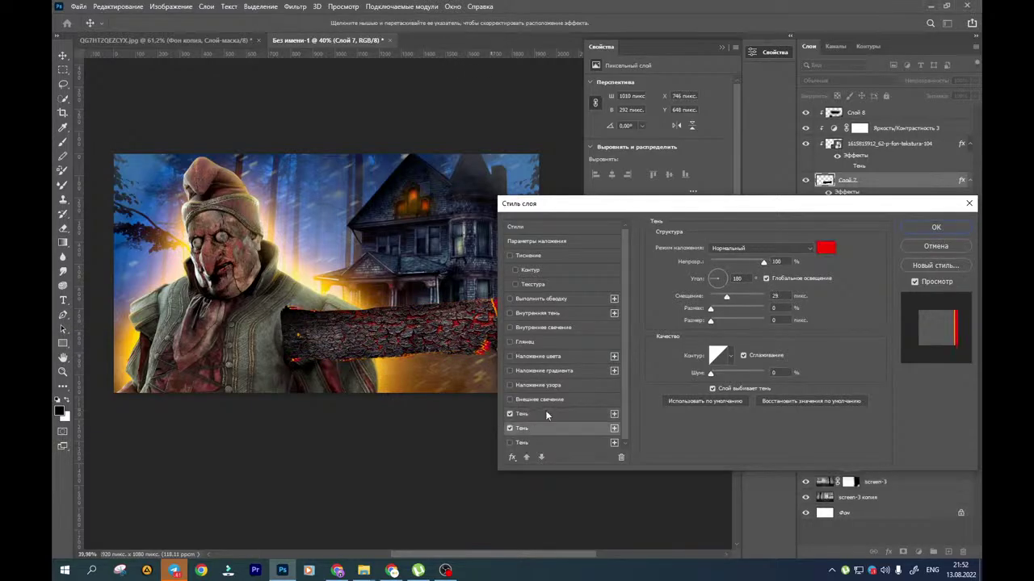
# Set the second drop shadow of Слой 7 to white (ffffff) with a 9 px offset and a 161° angle
pyautogui.click(821, 249)
pyautogui.moveTo(664, 157); pyautogui.dragTo(631, 109)
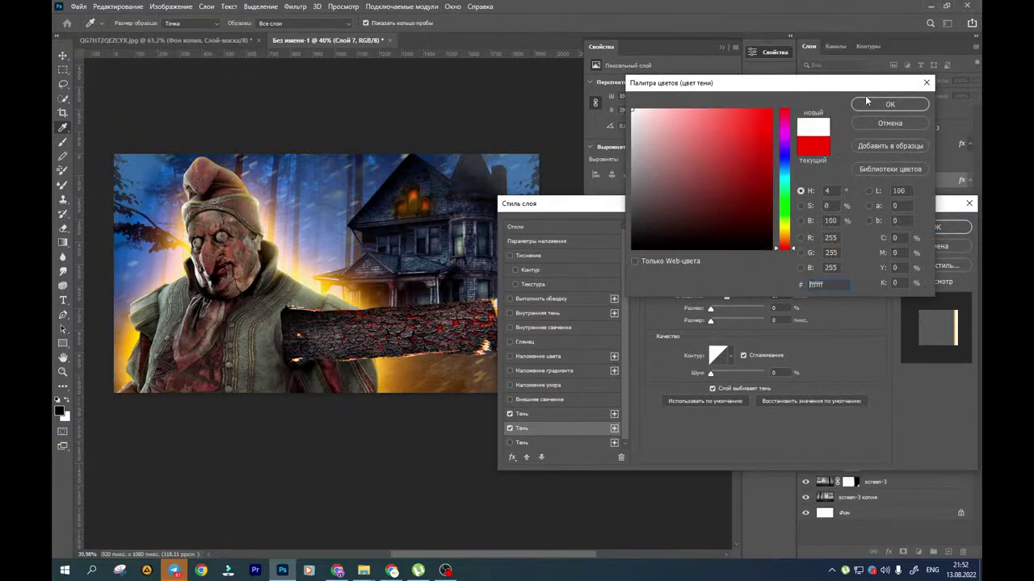
pyautogui.click(889, 105)
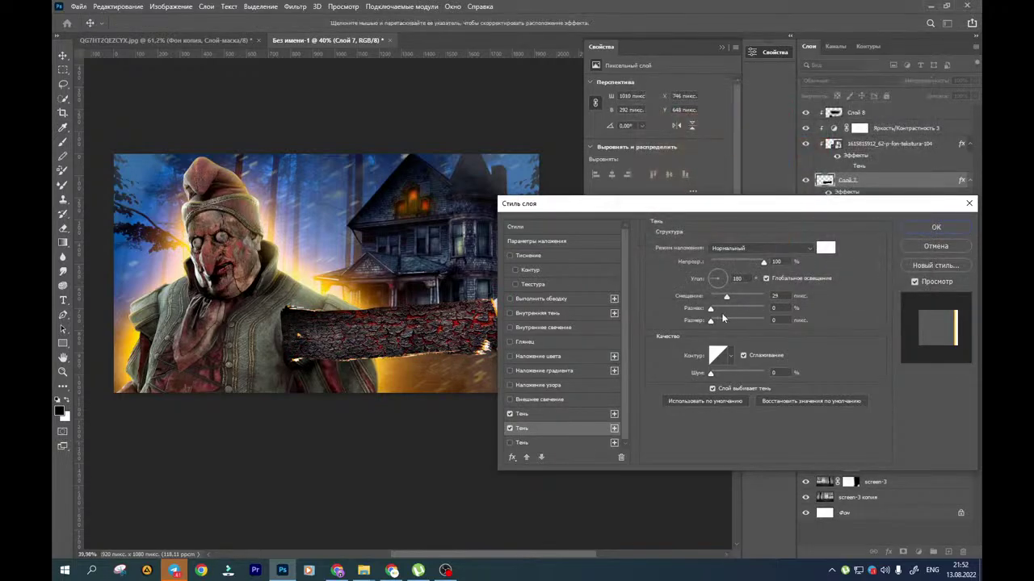
pyautogui.moveTo(449, 330); pyautogui.dragTo(441, 327)
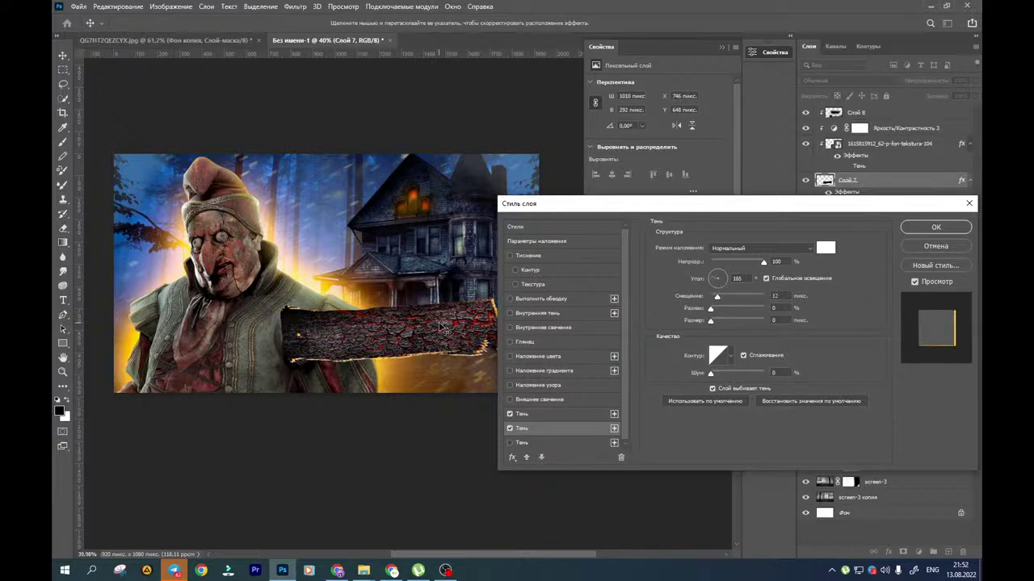
pyautogui.click(935, 226)
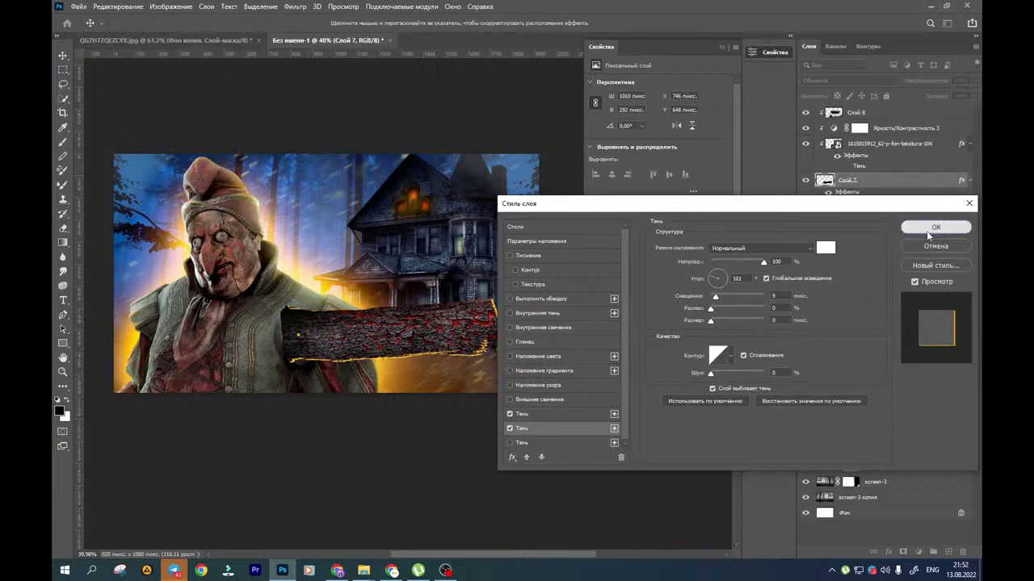
# Merge the banner layers from Слой 8 down to Слой 7 and move the banner lower to X 759, Y 679 px
pyautogui.click(391, 325)
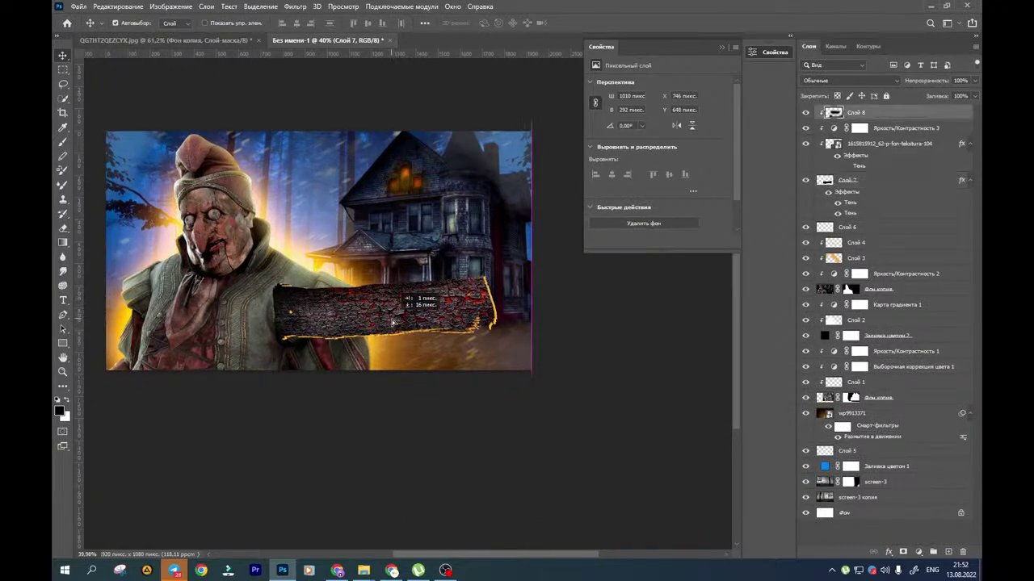
pyautogui.keyDown('shift'); pyautogui.click(878, 184); pyautogui.keyUp('shift')
pyautogui.hotkey('ctrl', 'e')
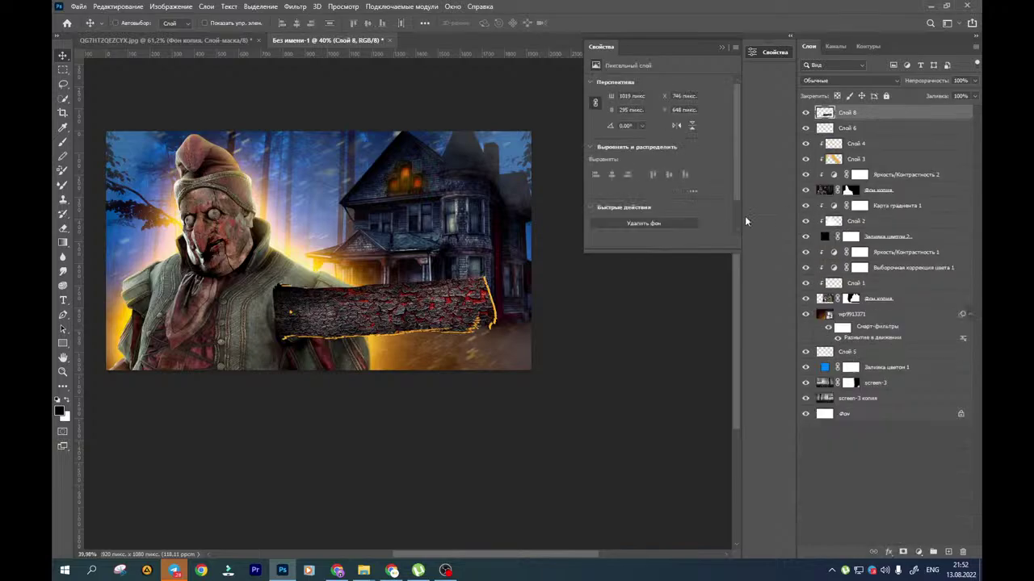
pyautogui.moveTo(398, 305)
pyautogui.mouseDown()
pyautogui.moveTo(391, 314)
pyautogui.moveTo(363, 252)
pyautogui.moveTo(402, 322)
pyautogui.mouseUp()
# Roughen the left and right ends of the banner on Слой 8 with the Eraser, using the Brush Stroke 8 tip at about 1102 px
pyautogui.click(63, 230)
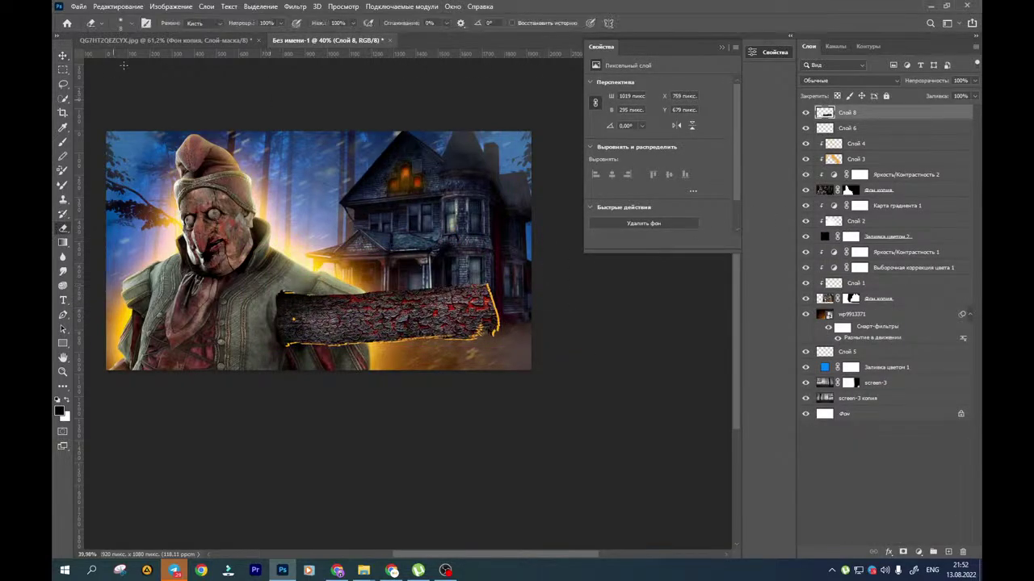
pyautogui.click(123, 26)
pyautogui.moveTo(195, 259)
pyautogui.mouseDown()
pyautogui.moveTo(176, 392)
pyautogui.moveTo(173, 384)
pyautogui.mouseUp()
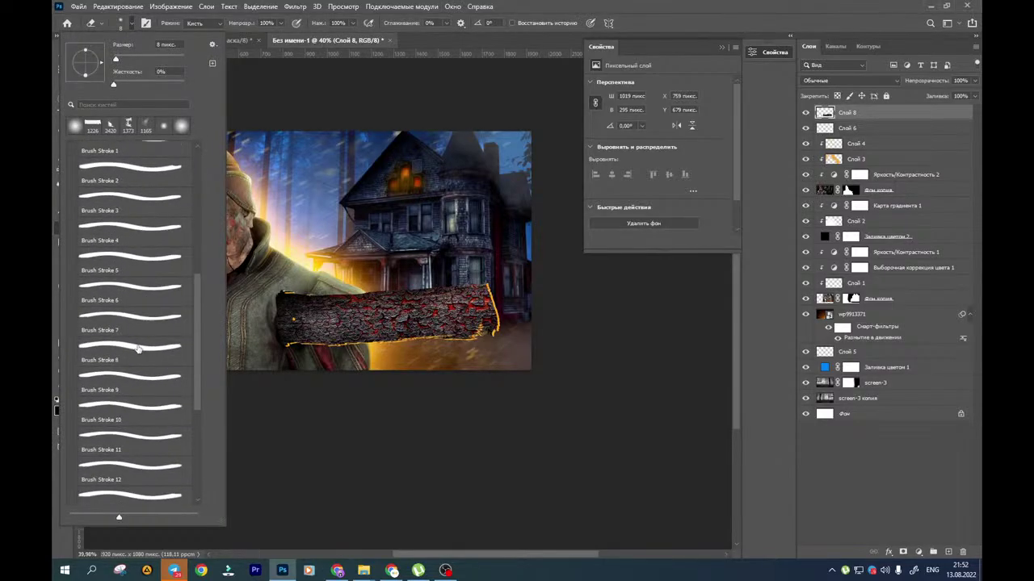
pyautogui.click(138, 349)
pyautogui.moveTo(334, 336); pyautogui.dragTo(445, 317)
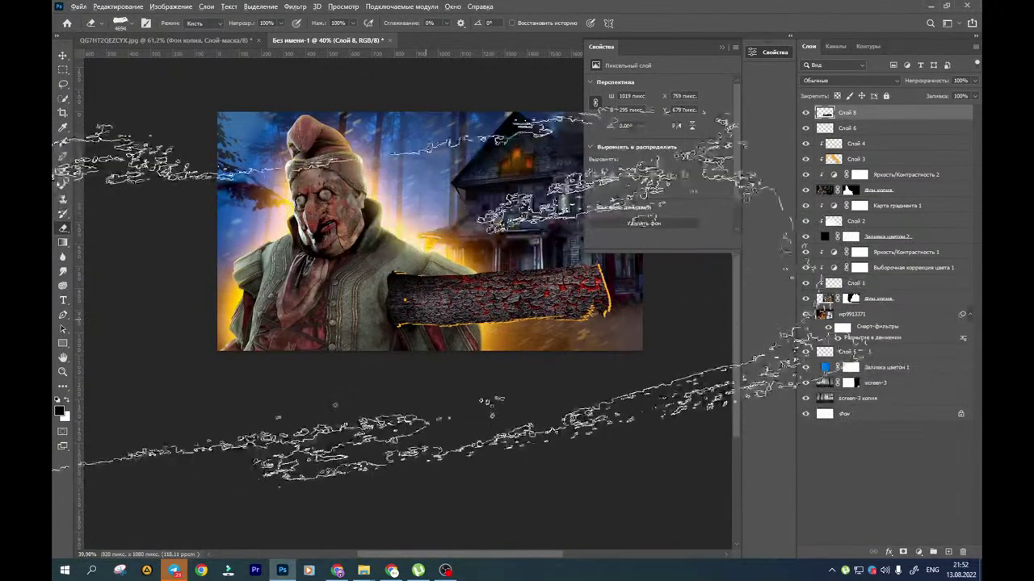
pyautogui.moveTo(486, 282)
pyautogui.keyDown('alt'); pyautogui.mouseDown()
pyautogui.moveTo(299, 302)
pyautogui.moveTo(281, 288)
pyautogui.mouseUp(); pyautogui.keyUp('alt')
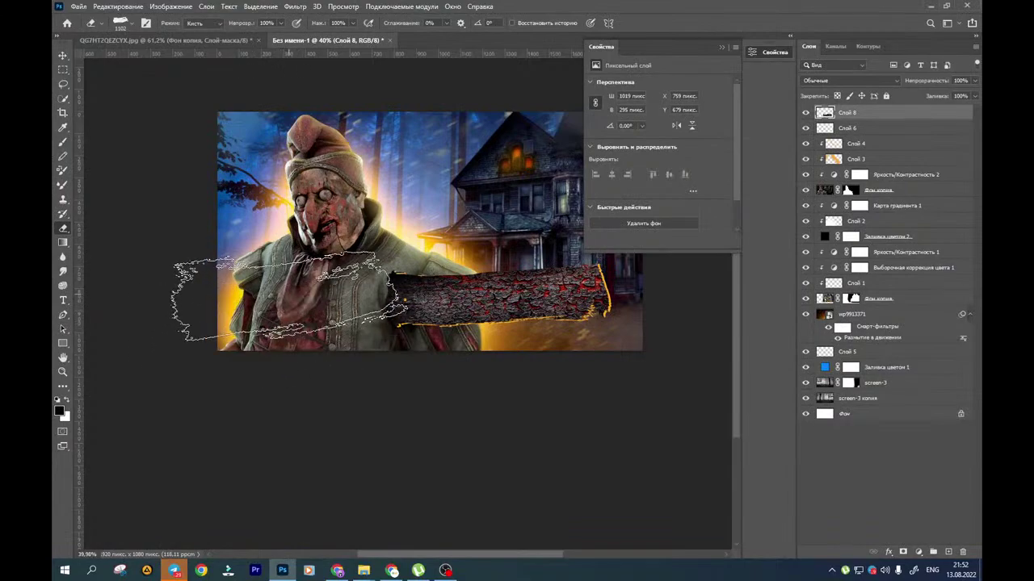
pyautogui.click(307, 266)
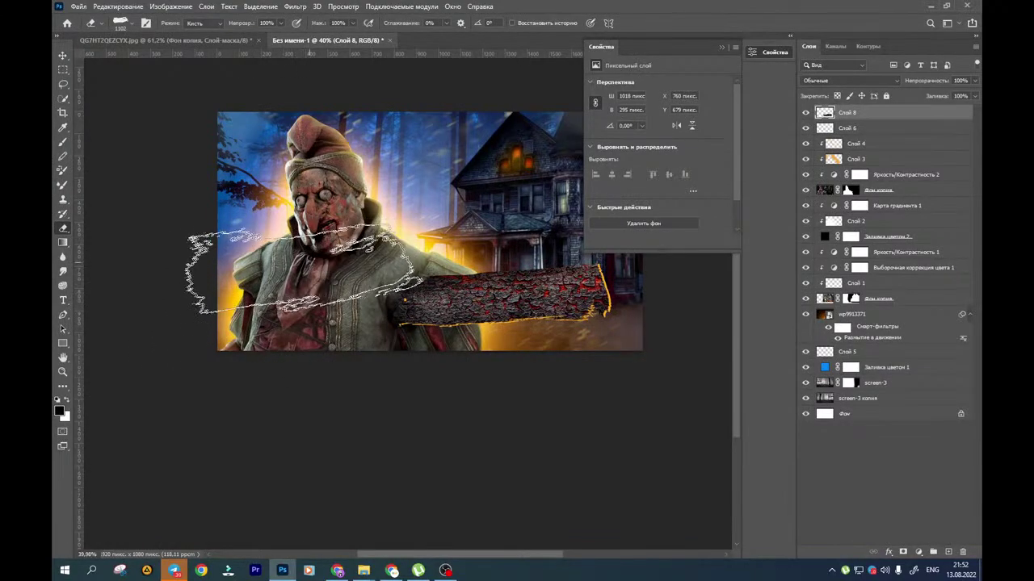
pyautogui.moveTo(277, 342); pyautogui.dragTo(186, 338)
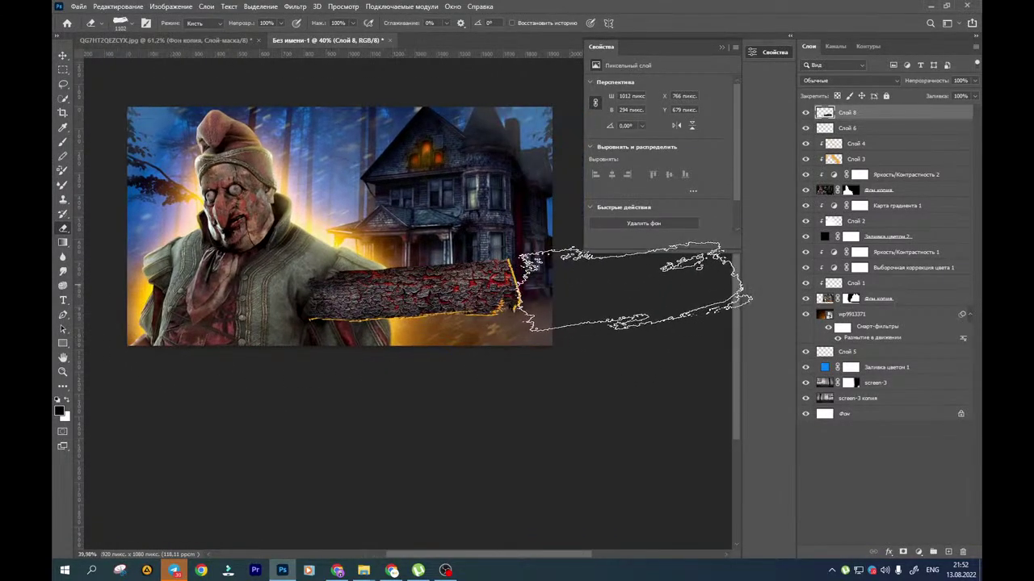
pyautogui.click(614, 264)
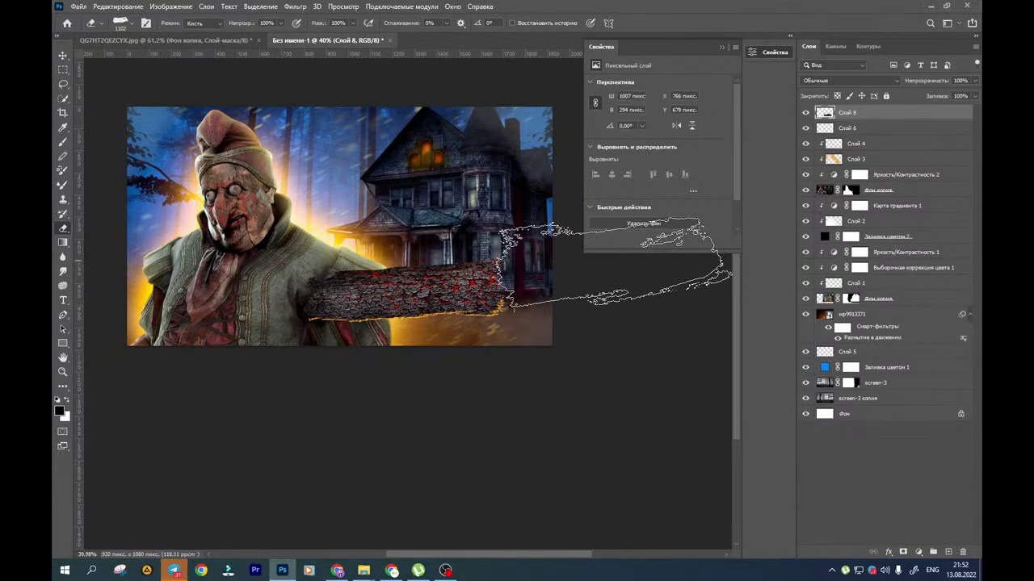
# Enlarge the banner to about 1157 by 311 px, keep it level, and place it at about X 697, Y 663 px
pyautogui.click(65, 57)
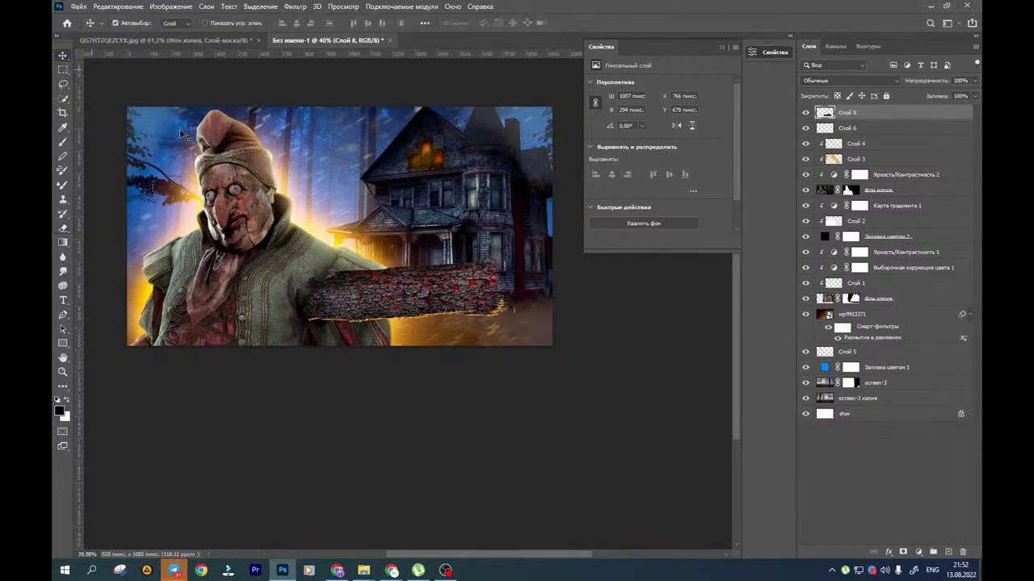
pyautogui.moveTo(397, 291)
pyautogui.mouseDown()
pyautogui.moveTo(441, 246)
pyautogui.moveTo(432, 301)
pyautogui.moveTo(418, 304)
pyautogui.moveTo(415, 225)
pyautogui.mouseUp()
pyautogui.hotkey('ctrl', 't')
pyautogui.moveTo(429, 297)
pyautogui.mouseDown()
pyautogui.moveTo(438, 288)
pyautogui.moveTo(429, 294)
pyautogui.mouseUp()
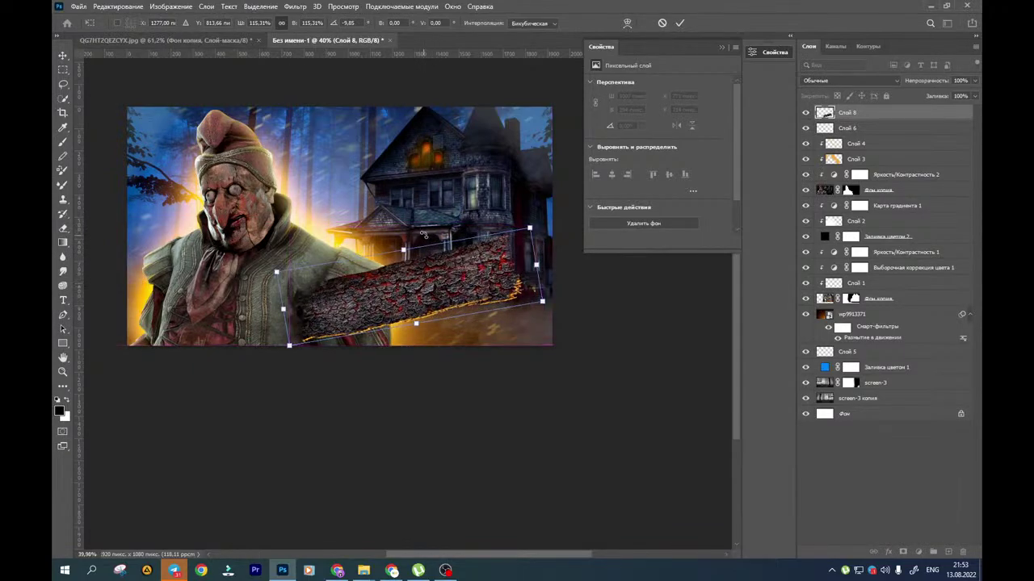
pyautogui.moveTo(424, 231); pyautogui.dragTo(435, 235)
pyautogui.press('Return')
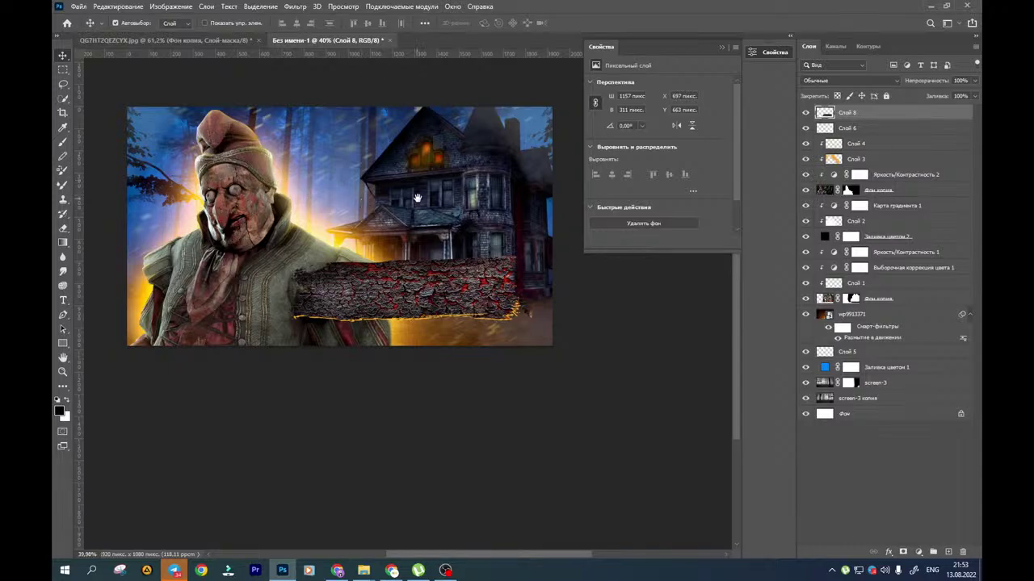
# Add a placeholder text layer in Bebas Neue Bold and enlarge it to about 40.41 pt above the banner
pyautogui.moveTo(417, 197); pyautogui.dragTo(413, 201)
pyautogui.click(63, 303)
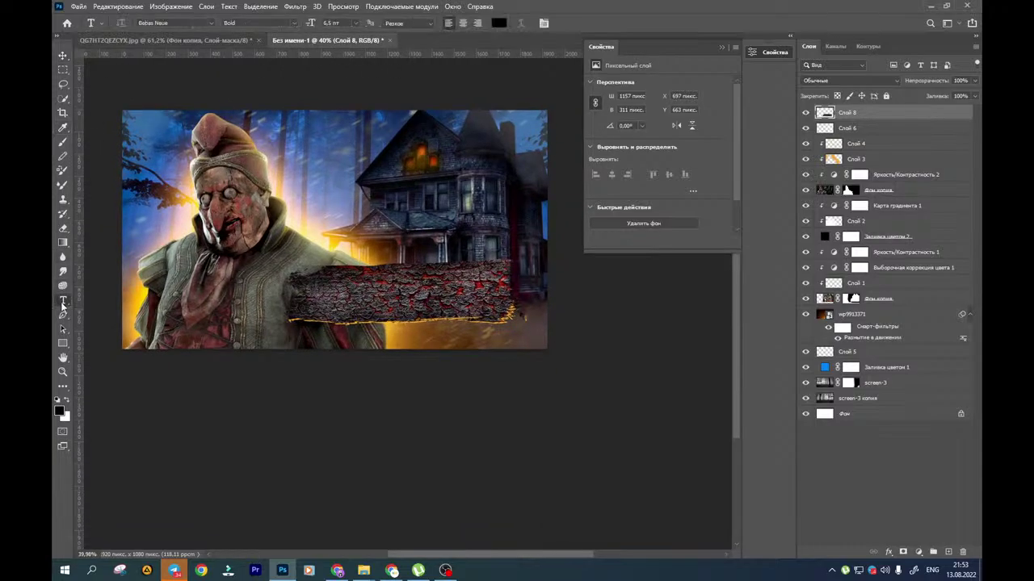
pyautogui.click(385, 173)
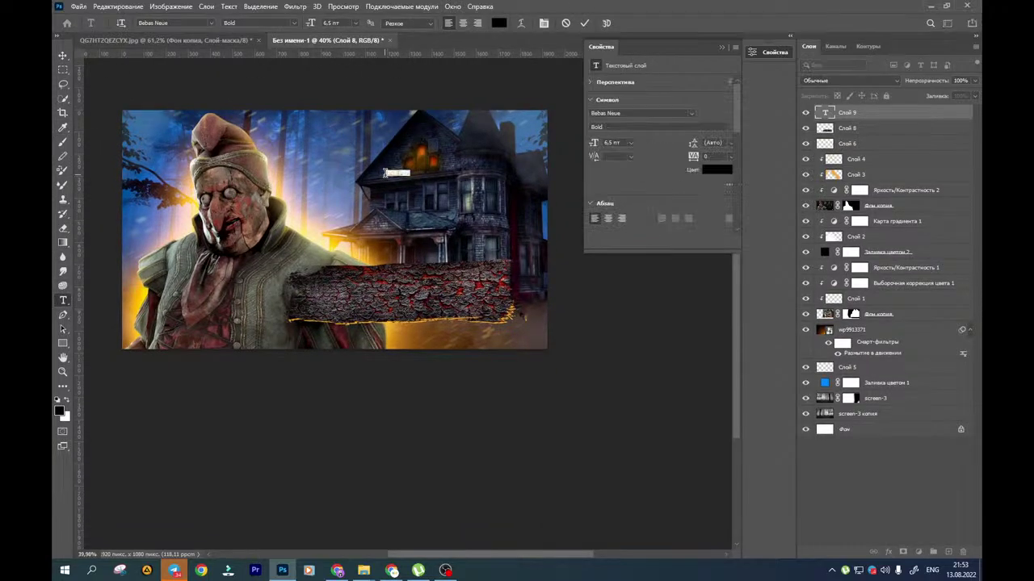
pyautogui.click(64, 55)
pyautogui.hotkey('ctrl', 't')
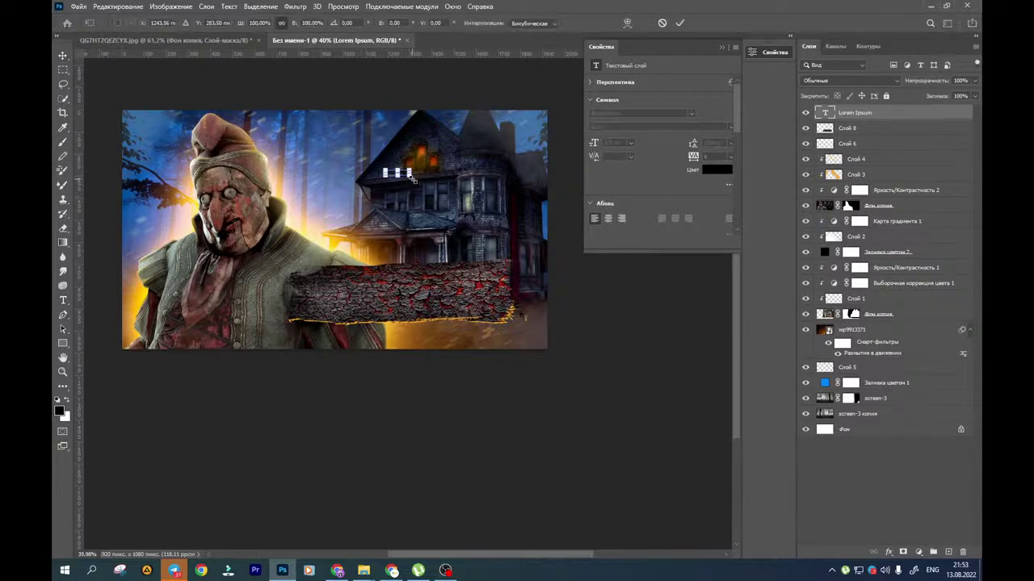
pyautogui.moveTo(411, 178); pyautogui.dragTo(528, 276)
pyautogui.moveTo(449, 181); pyautogui.dragTo(348, 188)
pyautogui.press('Return')
# Change the placeholder text's color to white (ffffff) and its wording to KUCHLI BOSS
pyautogui.doubleClick(373, 184)
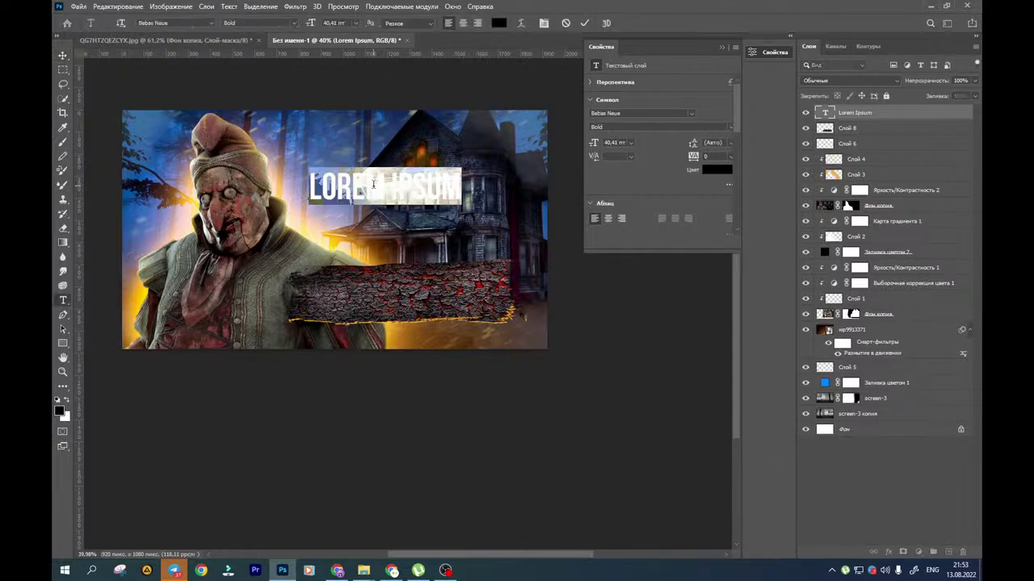
pyautogui.click(499, 24)
pyautogui.click(673, 97)
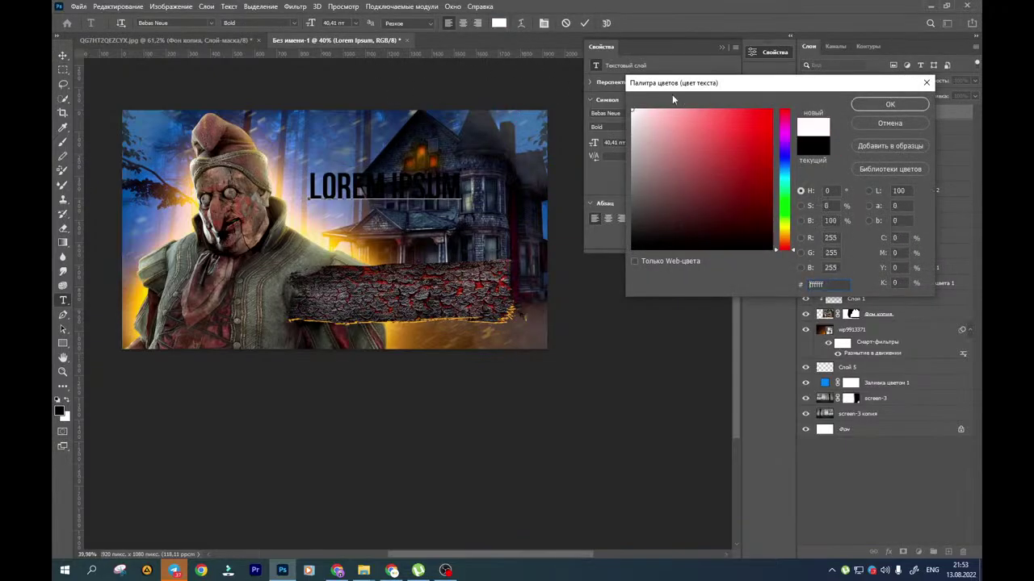
pyautogui.click(889, 101)
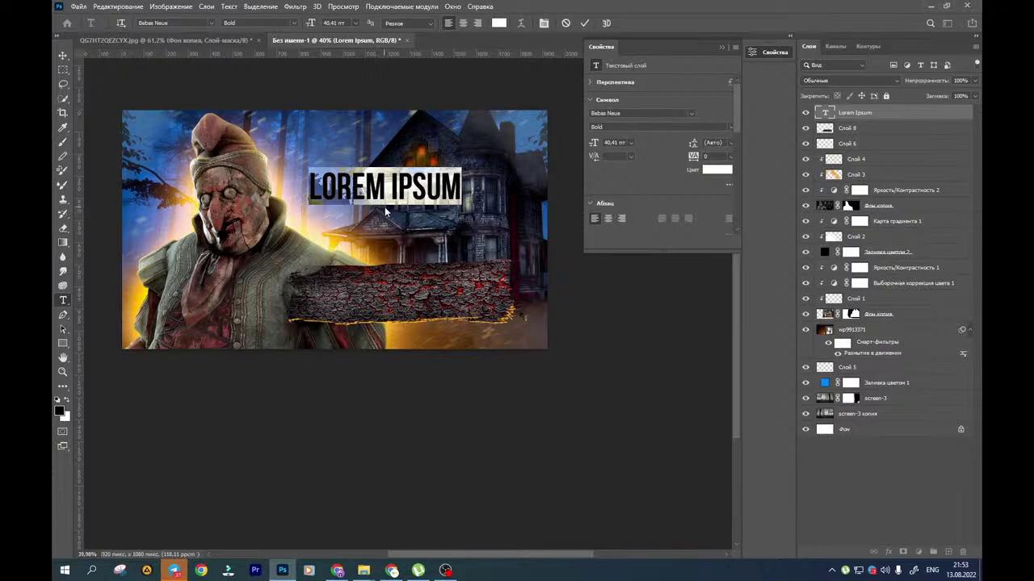
pyautogui.write('KUCHL')
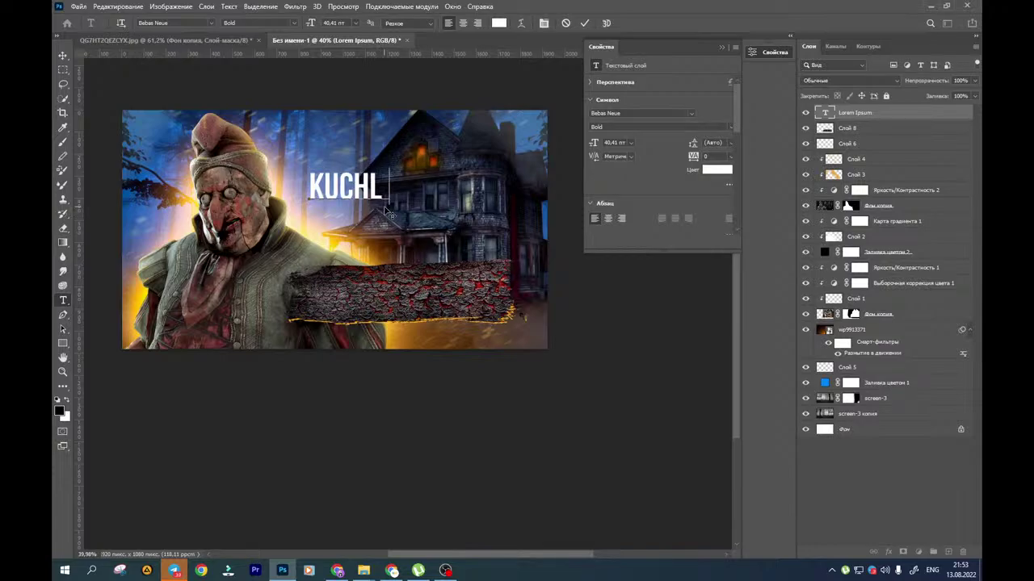
pyautogui.write('I BOSS')
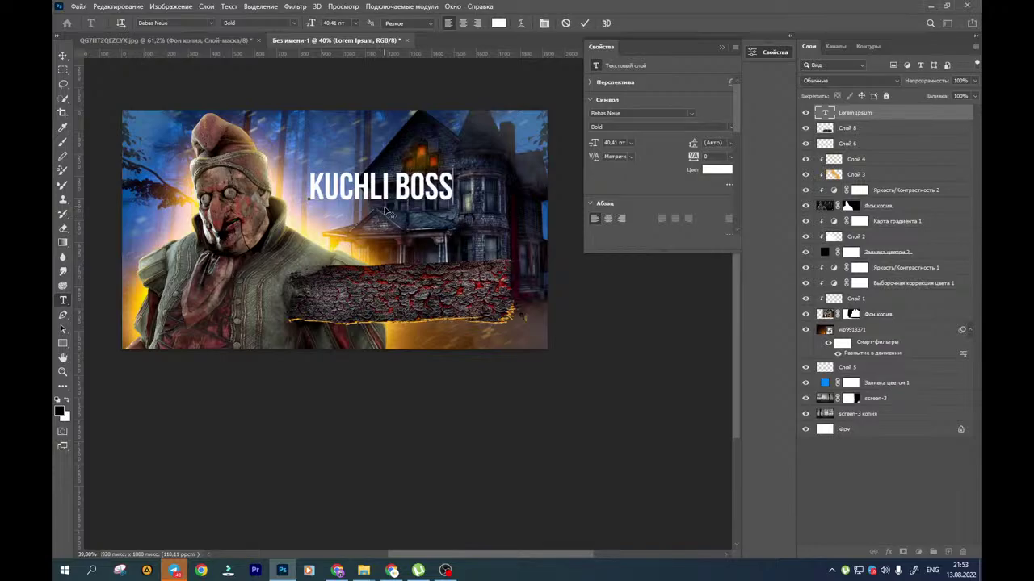
pyautogui.click(64, 55)
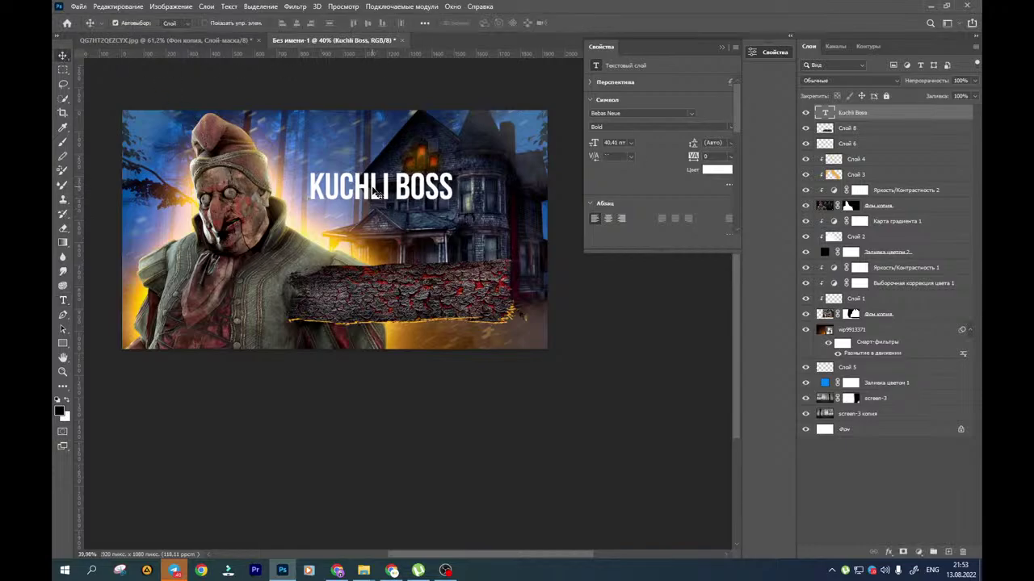
# Place KUCHLI BOSS on the banner, scale it to about 135% (54.53 pt) and tilt it about -2.33°
pyautogui.moveTo(374, 192); pyautogui.dragTo(382, 298)
pyautogui.hotkey('ctrl', 't')
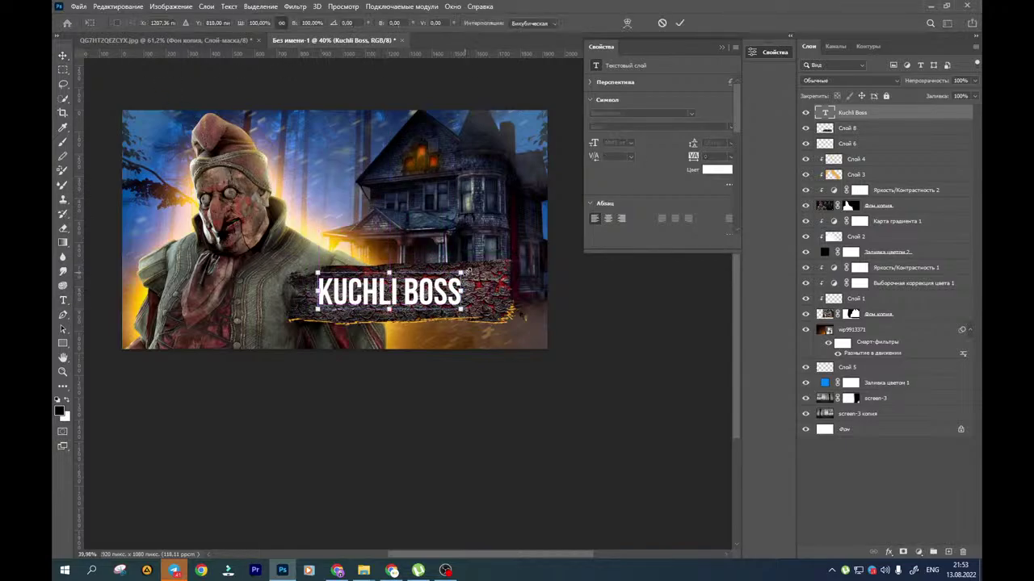
pyautogui.moveTo(464, 272); pyautogui.dragTo(514, 259)
pyautogui.moveTo(436, 226); pyautogui.dragTo(432, 225)
pyautogui.moveTo(443, 282); pyautogui.dragTo(436, 285)
pyautogui.moveTo(429, 229); pyautogui.dragTo(432, 230)
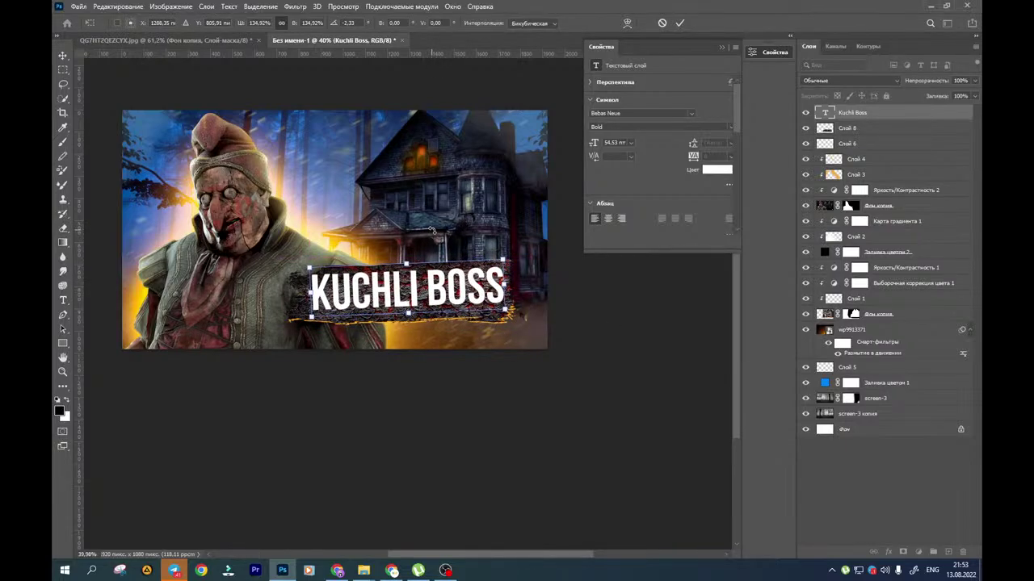
pyautogui.moveTo(412, 287); pyautogui.dragTo(412, 291)
pyautogui.press('Return')
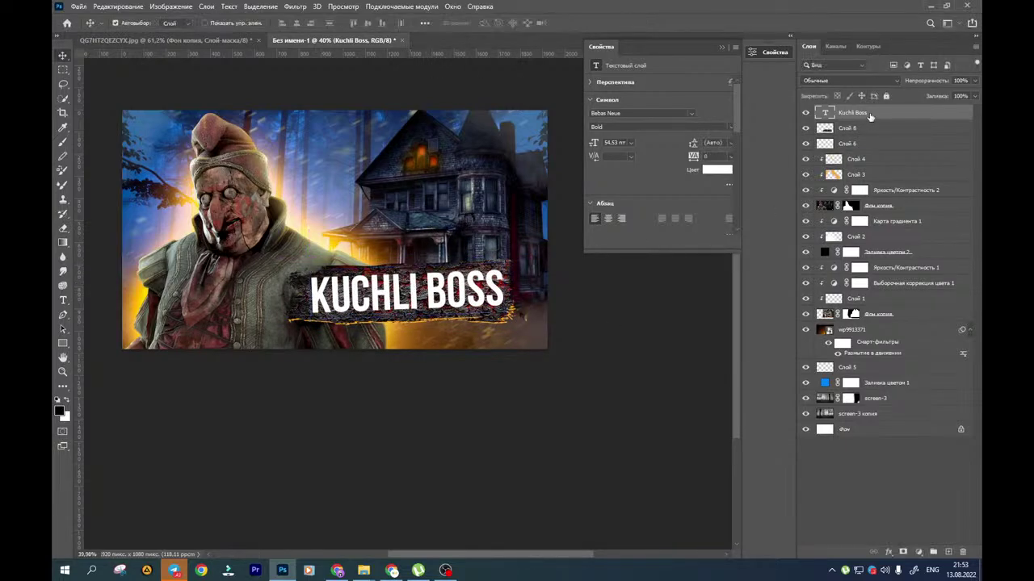
# Try other blend modes on the Kuchli Boss layer, restore Обычные, and give the text a black (000000) drop shadow
pyautogui.click(840, 80)
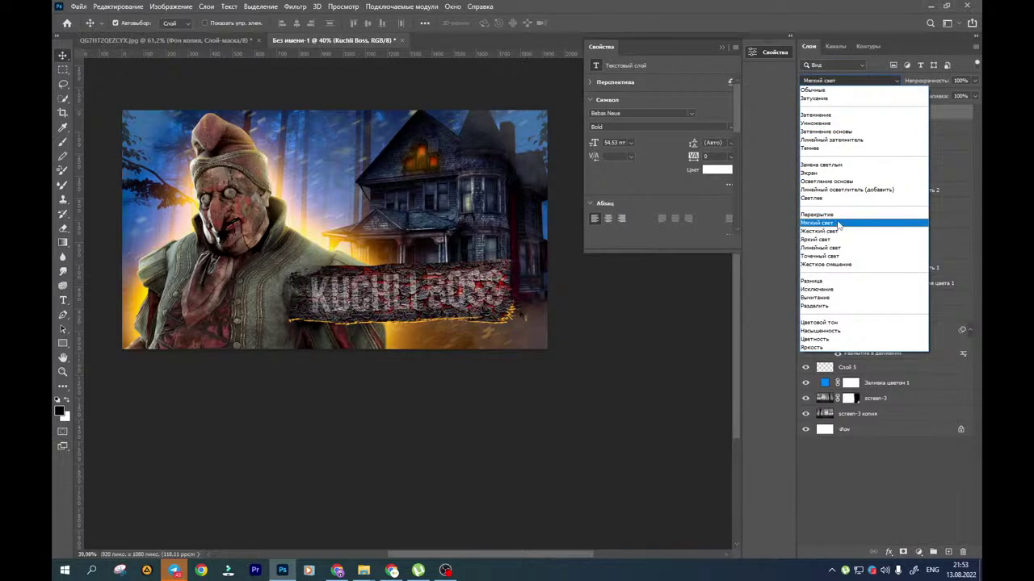
pyautogui.click(815, 90)
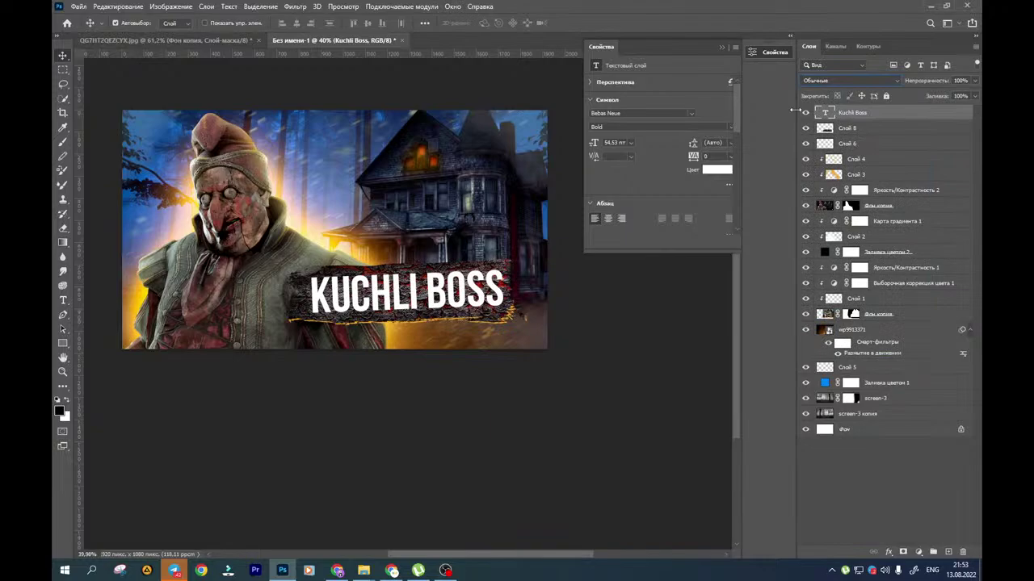
pyautogui.doubleClick(918, 113)
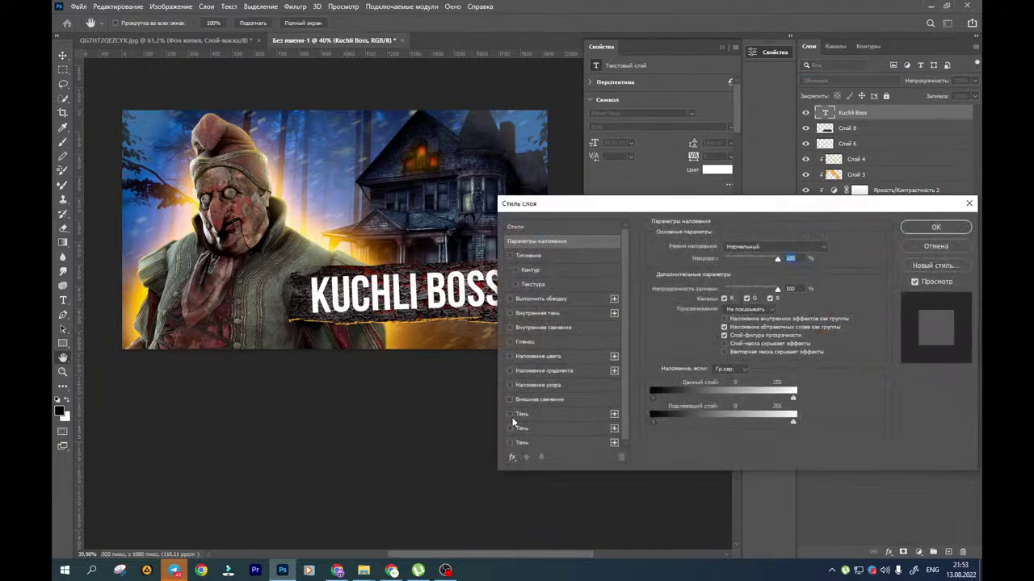
pyautogui.click(513, 415)
pyautogui.click(527, 414)
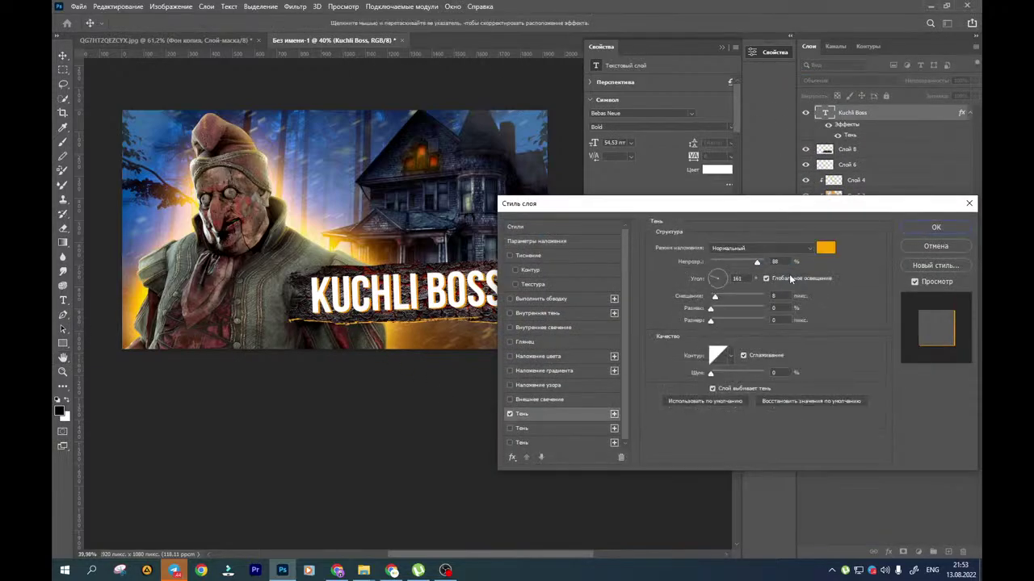
pyautogui.click(825, 247)
pyautogui.write('000000')
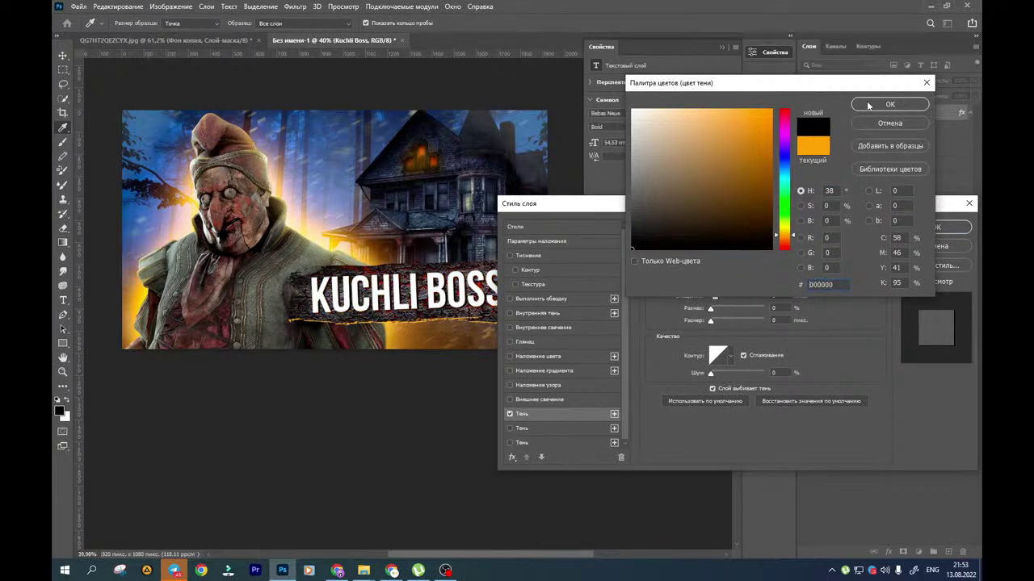
pyautogui.click(888, 105)
pyautogui.click(935, 227)
pyautogui.scroll(1, 343, 336)
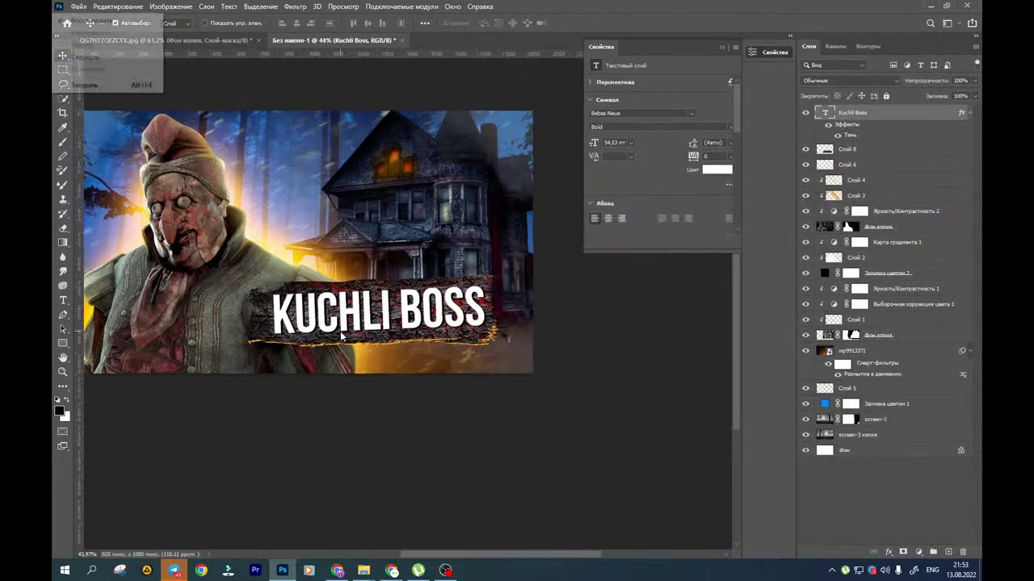
pyautogui.scroll(4, 343, 337)
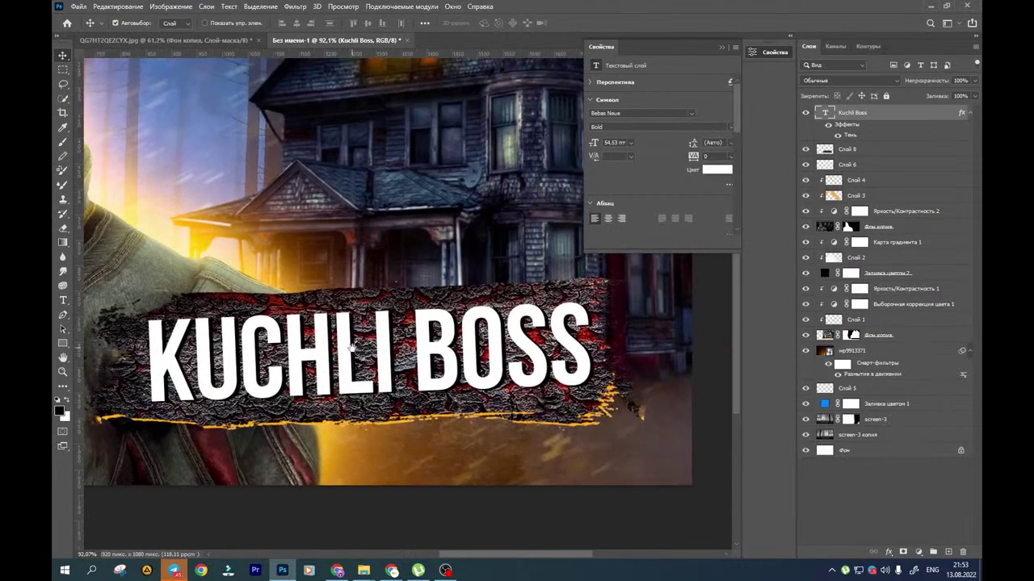
pyautogui.click(726, 48)
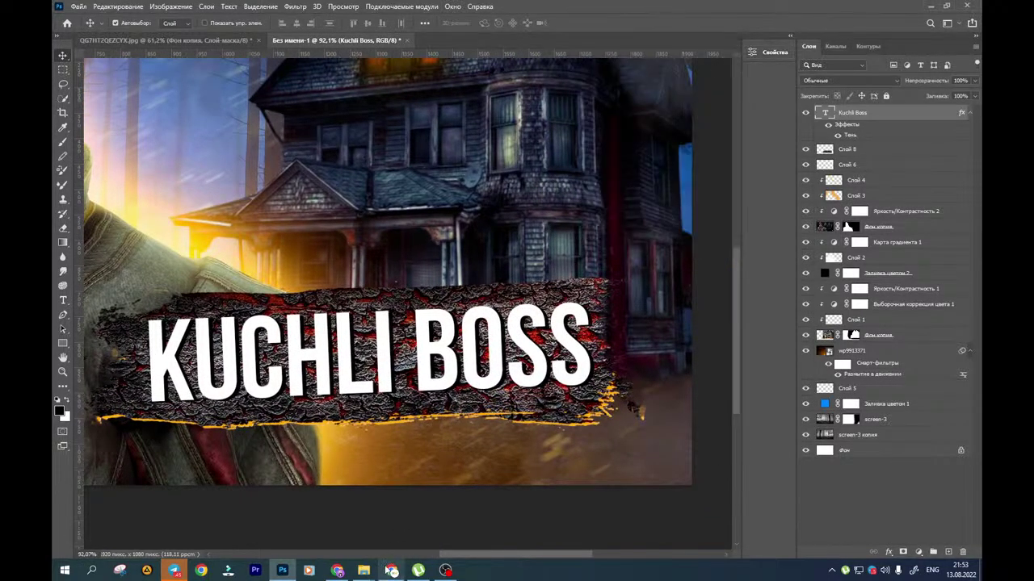
# Switch to Chrome, search Yandex Images for "texture metal" and open the dark scratched 1920×1200 metal image
pyautogui.click(392, 571)
pyautogui.click(340, 572)
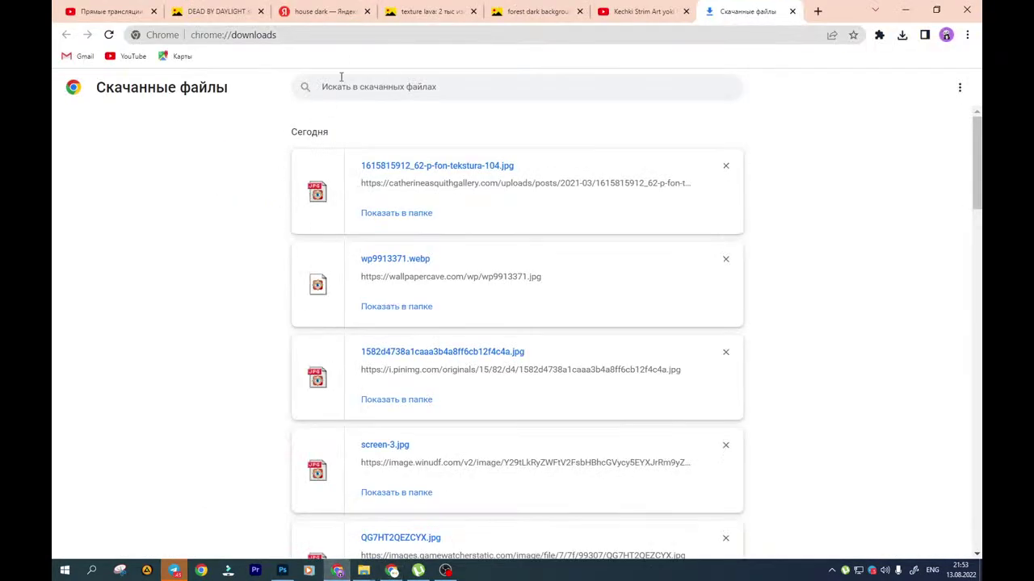
pyautogui.click(428, 11)
pyautogui.click(425, 87)
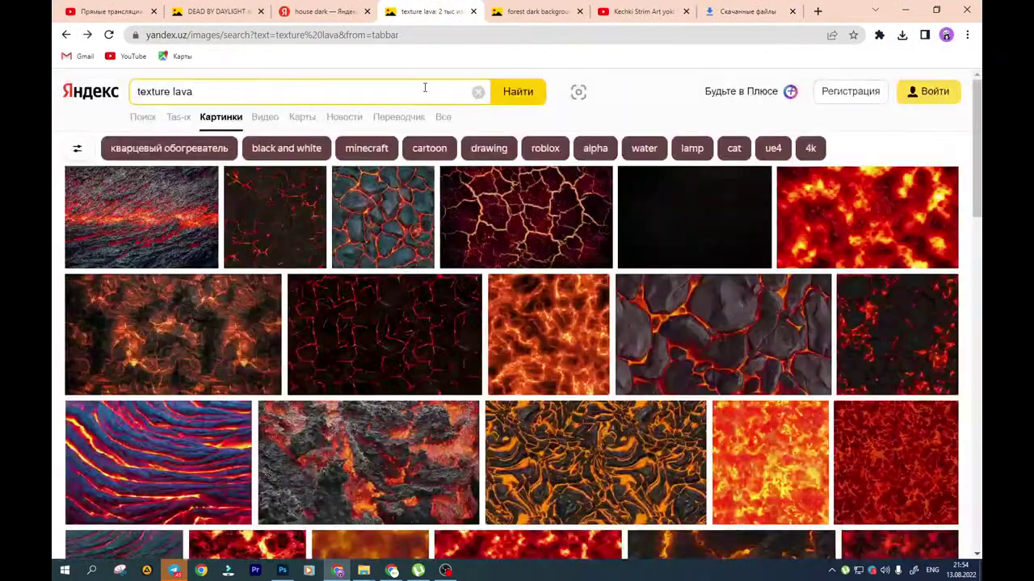
pyautogui.doubleClick(202, 98)
pyautogui.press('BackSpace')
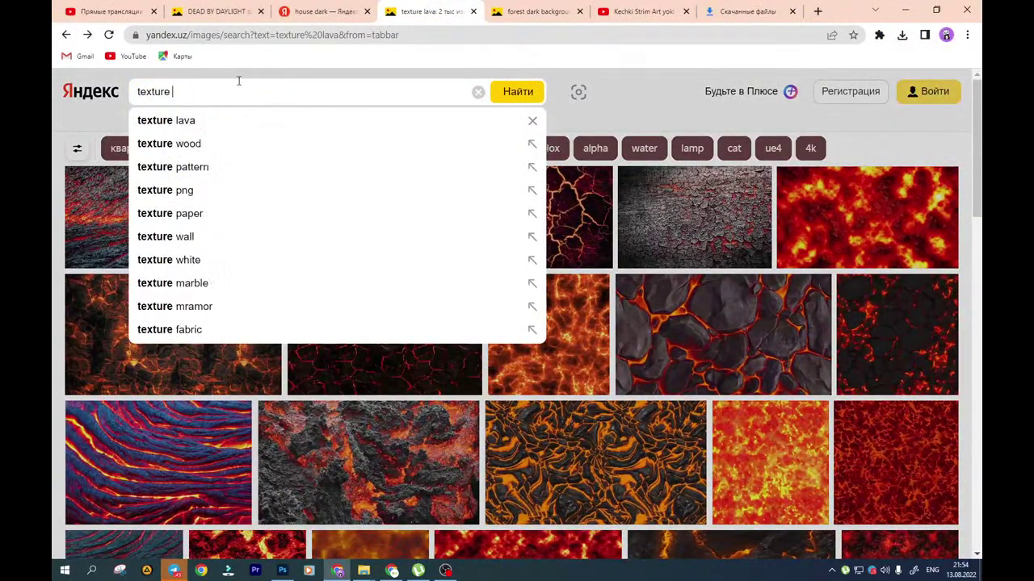
pyautogui.write('metal')
pyautogui.press('Return')
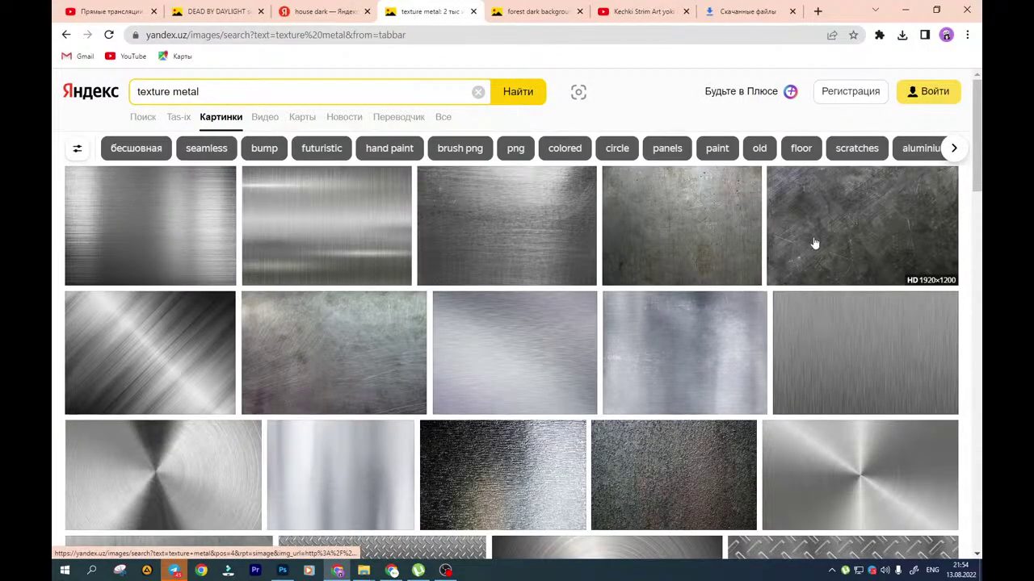
pyautogui.click(812, 240)
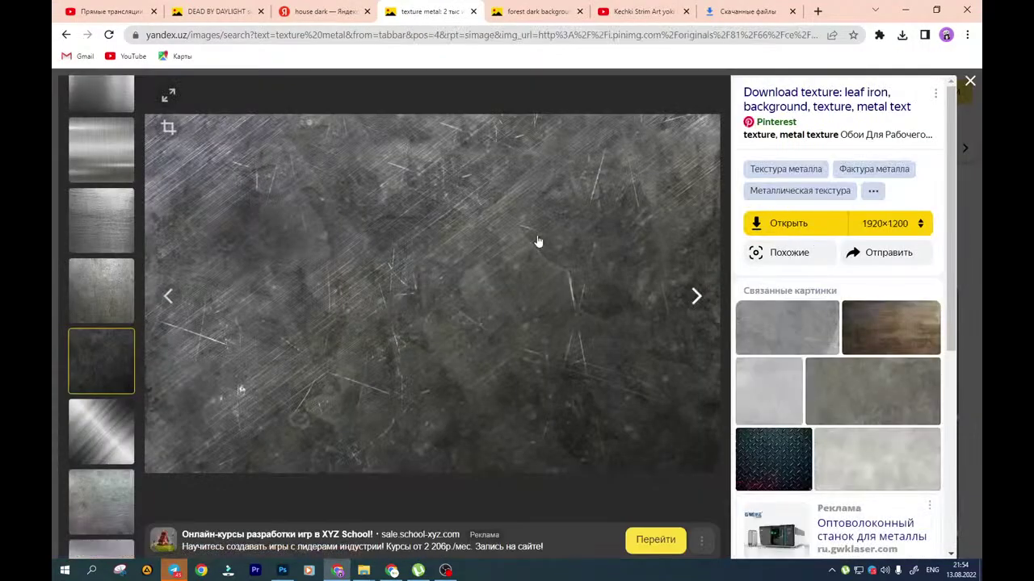
# Save the dark scratched metal image to the desktop as a JPEG and show the downloaded file in its folder
pyautogui.rightClick(537, 241)
pyautogui.click(558, 275)
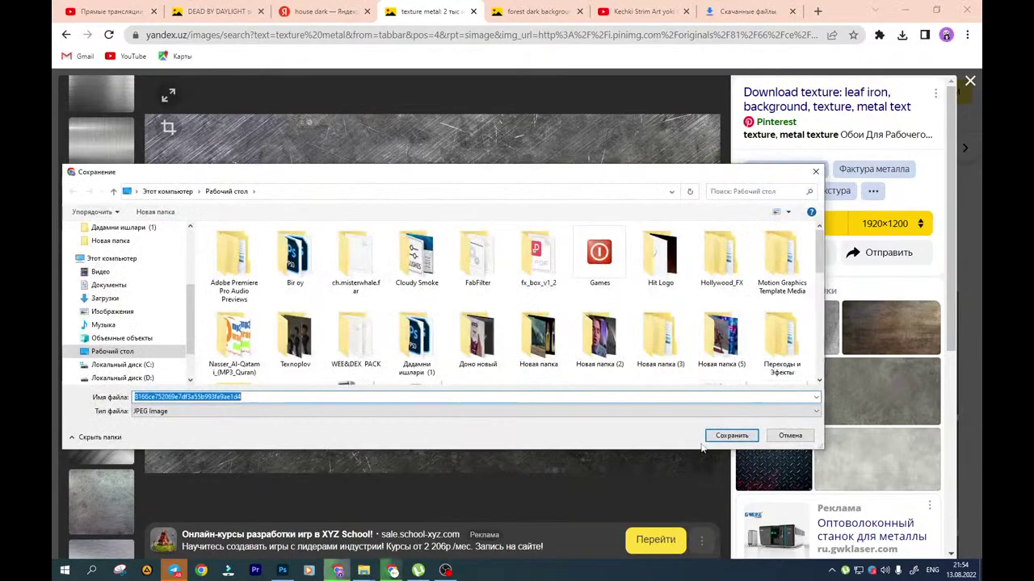
pyautogui.click(724, 441)
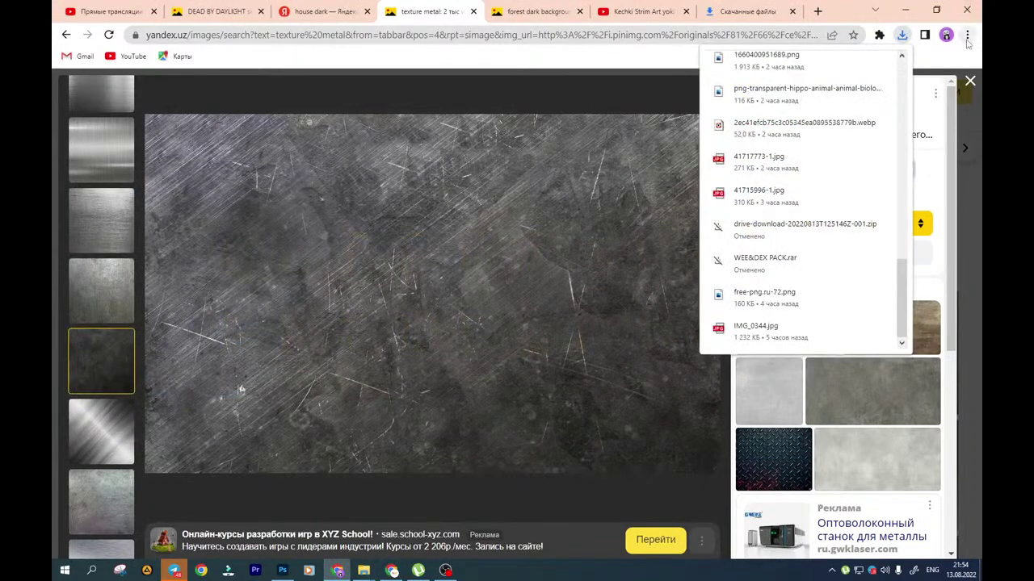
pyautogui.click(967, 37)
pyautogui.click(796, 122)
pyautogui.click(379, 213)
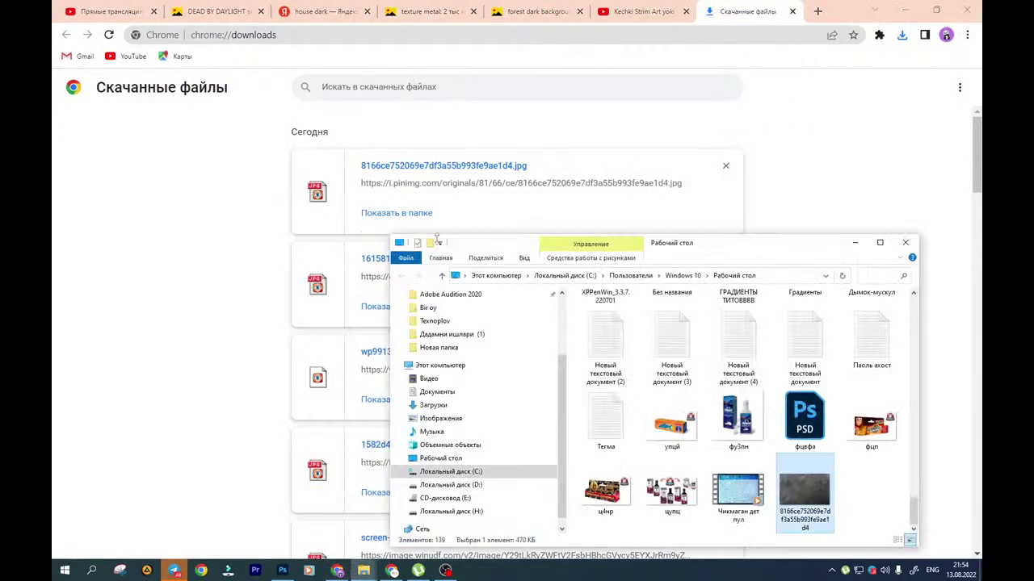
# Switch to Photoshop, place the downloaded metal texture above the Kuchli Boss text layer and clip it to the lettering
pyautogui.moveTo(805, 493); pyautogui.dragTo(380, 266)
pyautogui.press('Return')
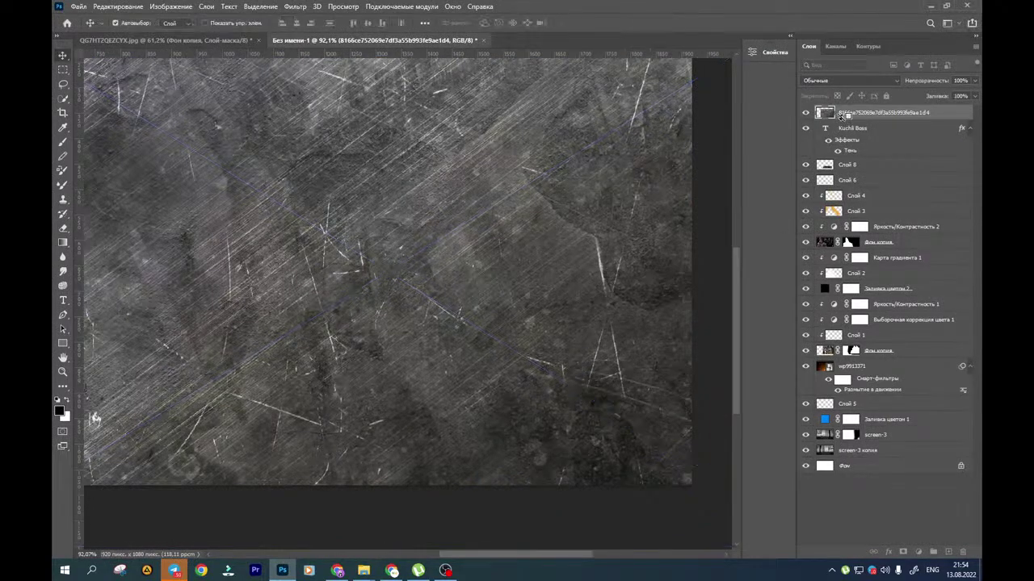
pyautogui.moveTo(272, 298); pyautogui.dragTo(378, 288)
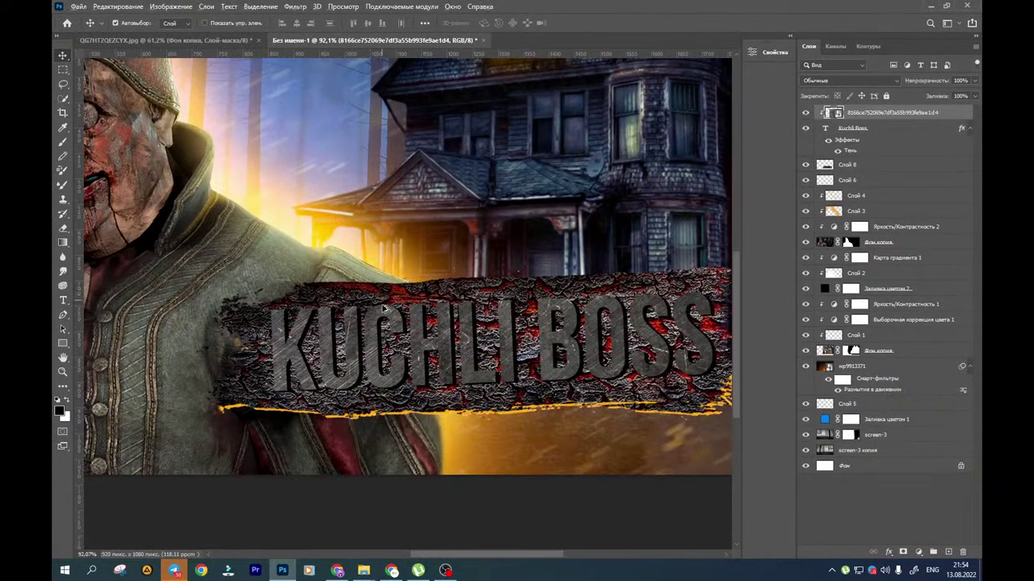
# Scale the clipped metal texture down to about 55% so that it still covers the KUCHLI BOSS lettering
pyautogui.scroll(-5, 385, 321)
pyautogui.hotkey('ctrl', 't')
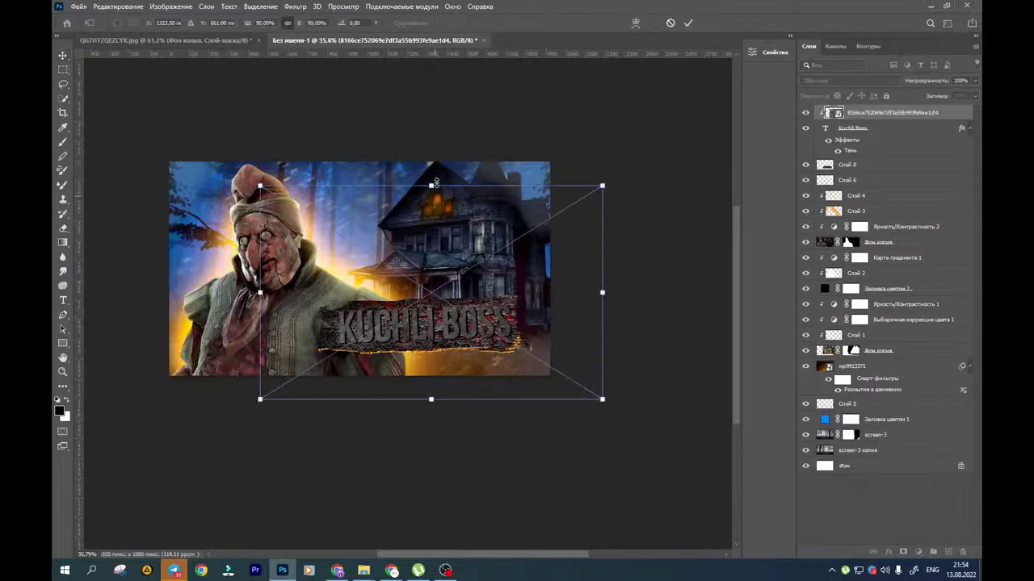
pyautogui.moveTo(430, 186); pyautogui.dragTo(430, 269)
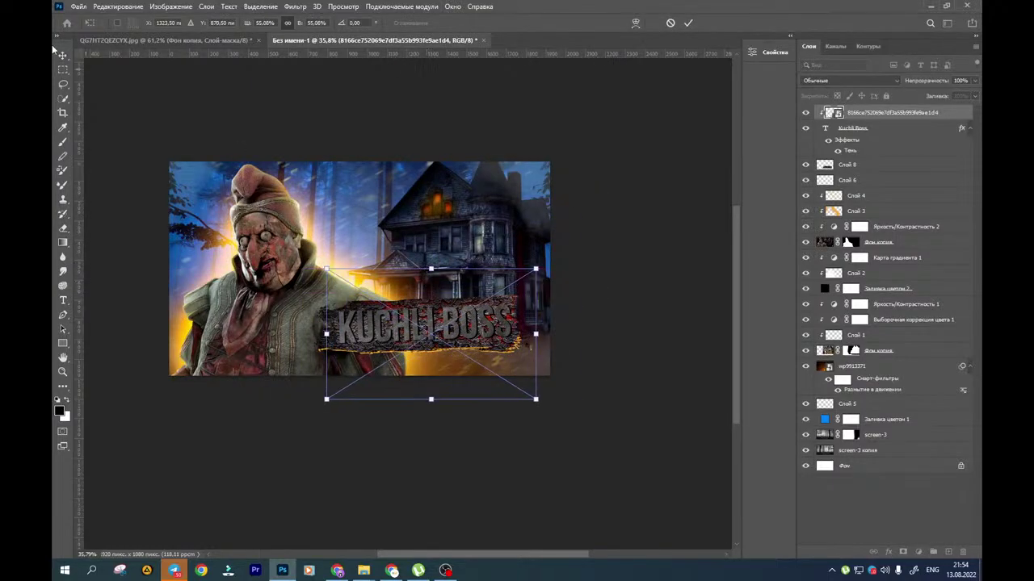
pyautogui.press('Return')
pyautogui.scroll(3, 461, 349)
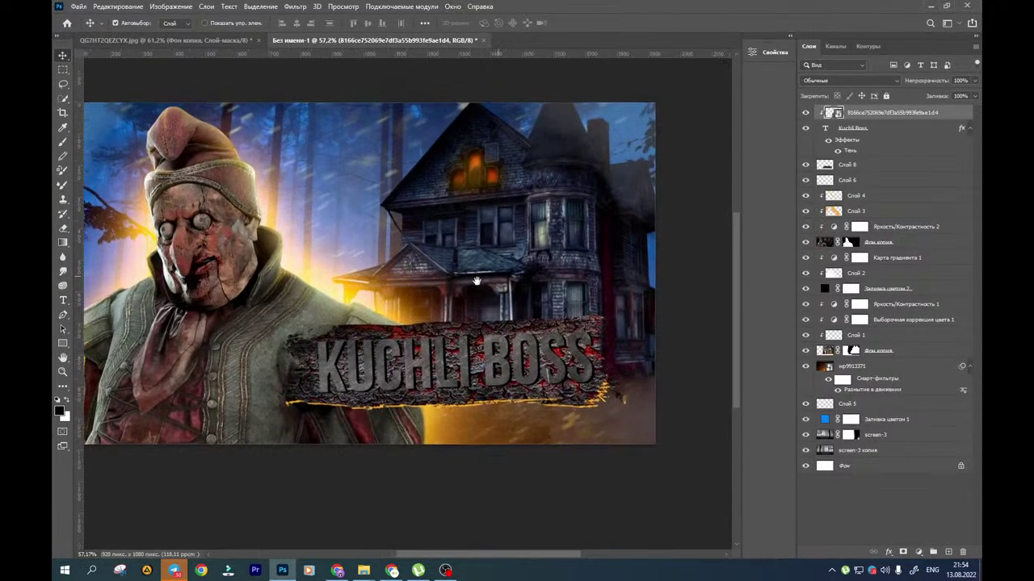
pyautogui.scroll(2, 462, 348)
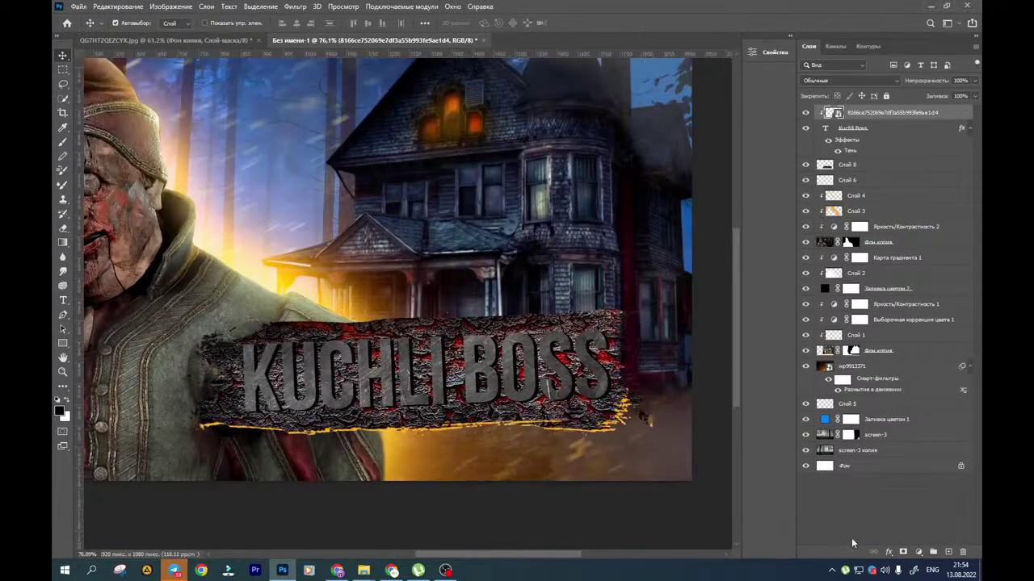
# Add a clipped Яркость/Контрастность adjustment above the metal texture with brightness 123 and contrast 100
pyautogui.click(917, 556)
pyautogui.click(892, 393)
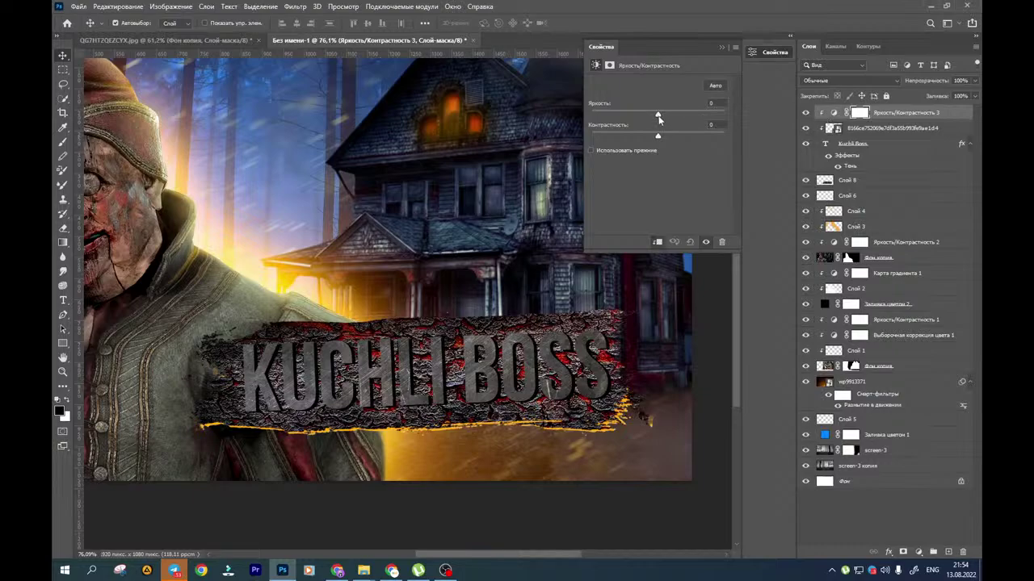
pyautogui.moveTo(658, 118); pyautogui.dragTo(793, 136)
pyautogui.moveTo(562, 305); pyautogui.dragTo(540, 287)
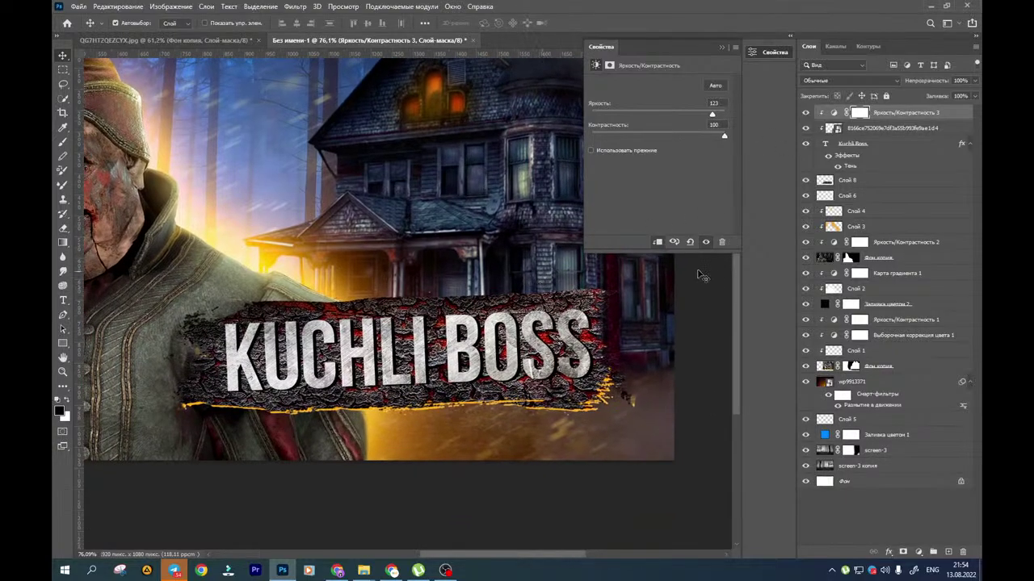
# Try red (ff0000) for the Kuchli Boss text's drop shadow and restore its color to black (000000)
pyautogui.doubleClick(849, 166)
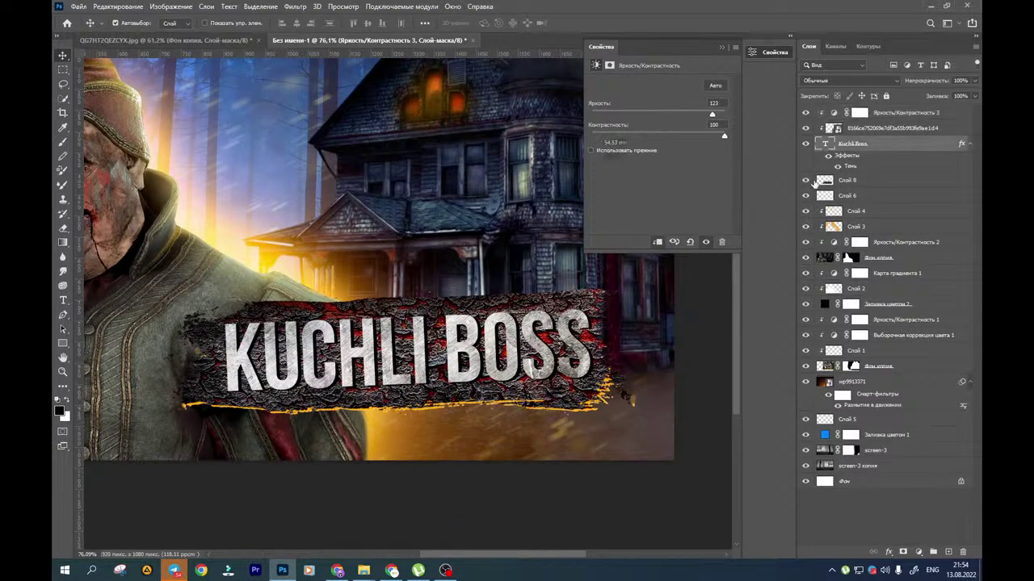
pyautogui.click(821, 247)
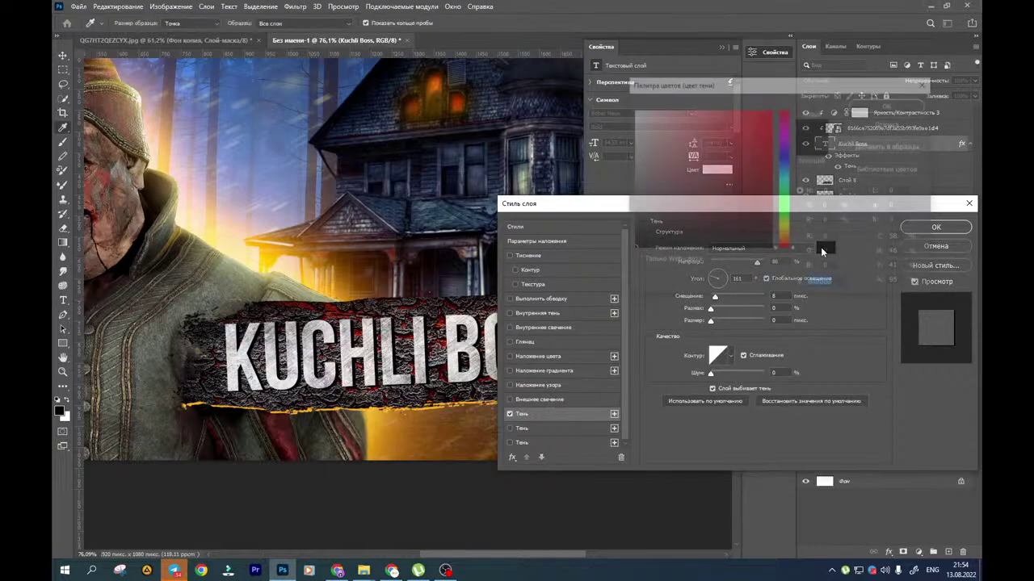
pyautogui.moveTo(755, 153); pyautogui.dragTo(865, 48)
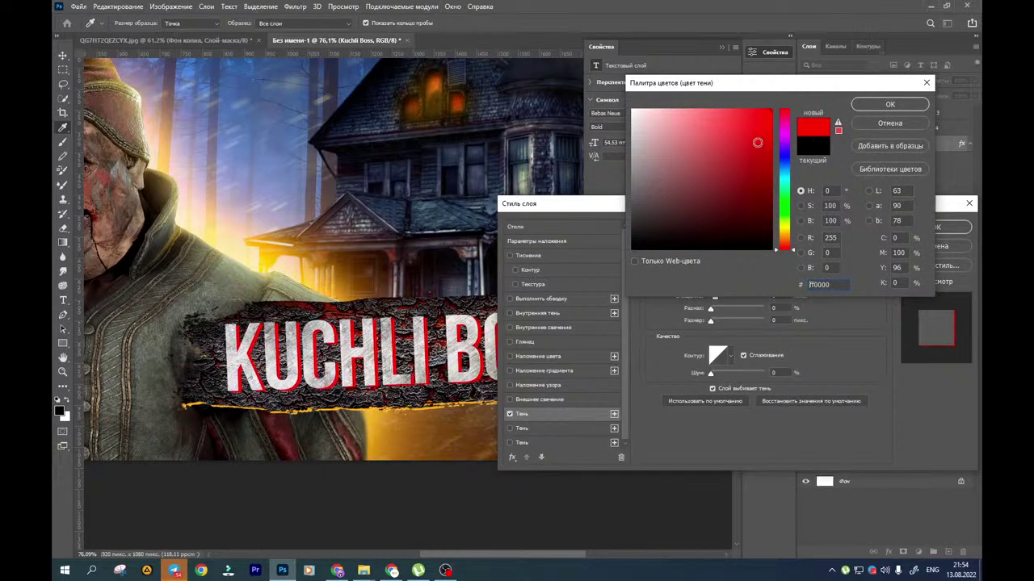
pyautogui.moveTo(757, 143); pyautogui.dragTo(384, 59)
pyautogui.write('000000')
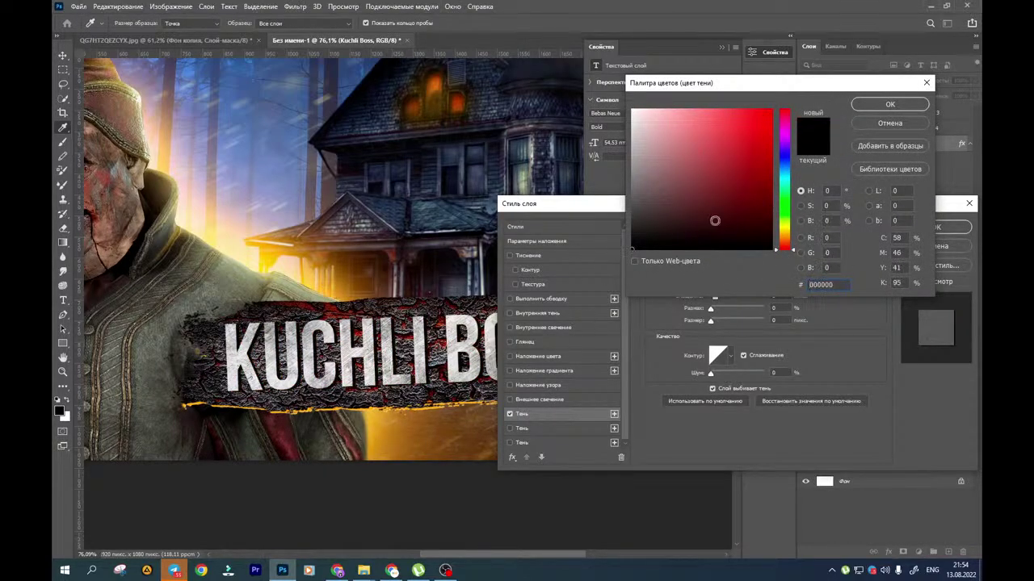
pyautogui.click(889, 106)
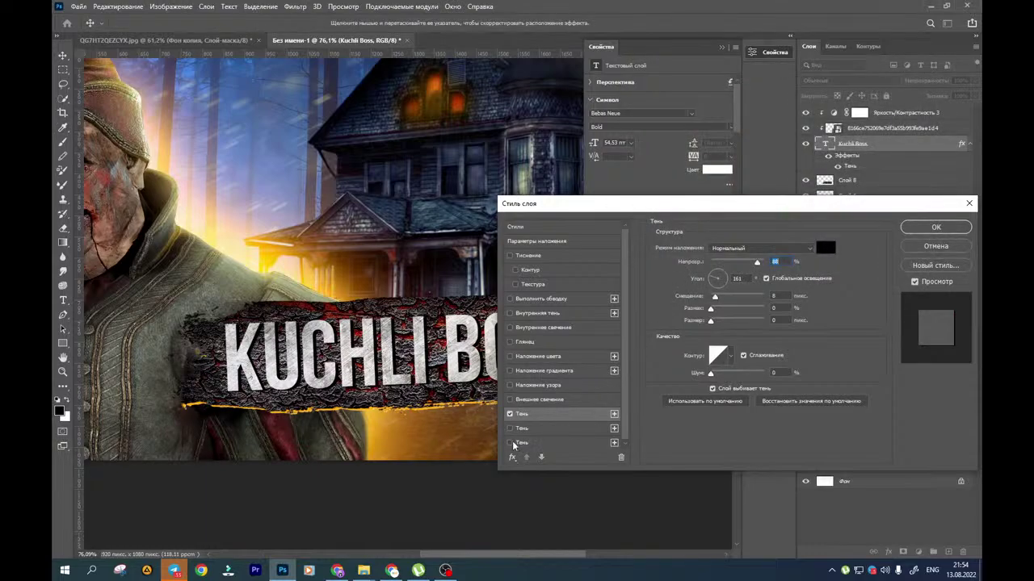
# Enable the lowest additional drop shadow and make the uppermost one red (ff0000), with a 33° angle and 10 px offset
pyautogui.click(510, 443)
pyautogui.click(825, 250)
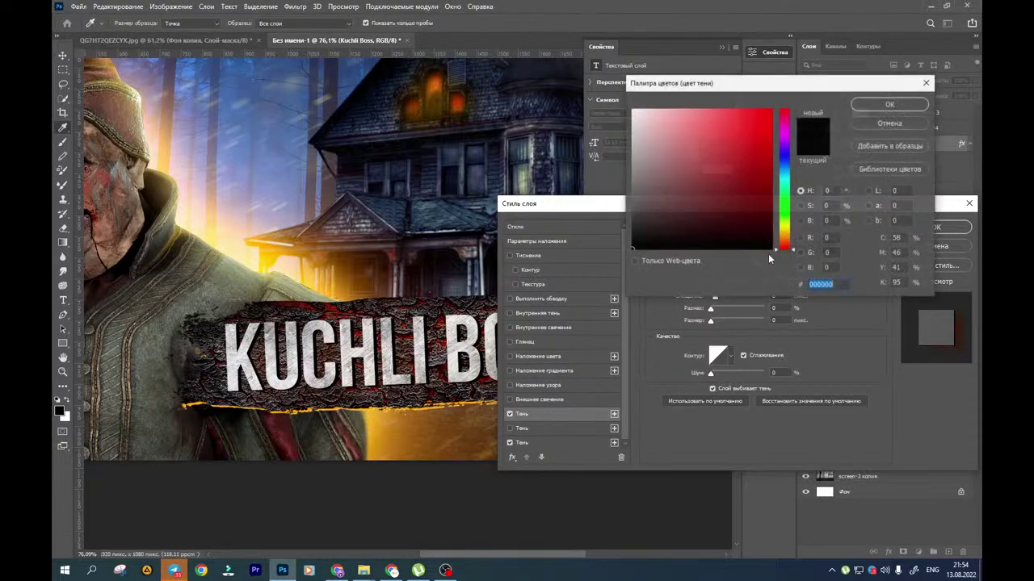
pyautogui.write('ff0000')
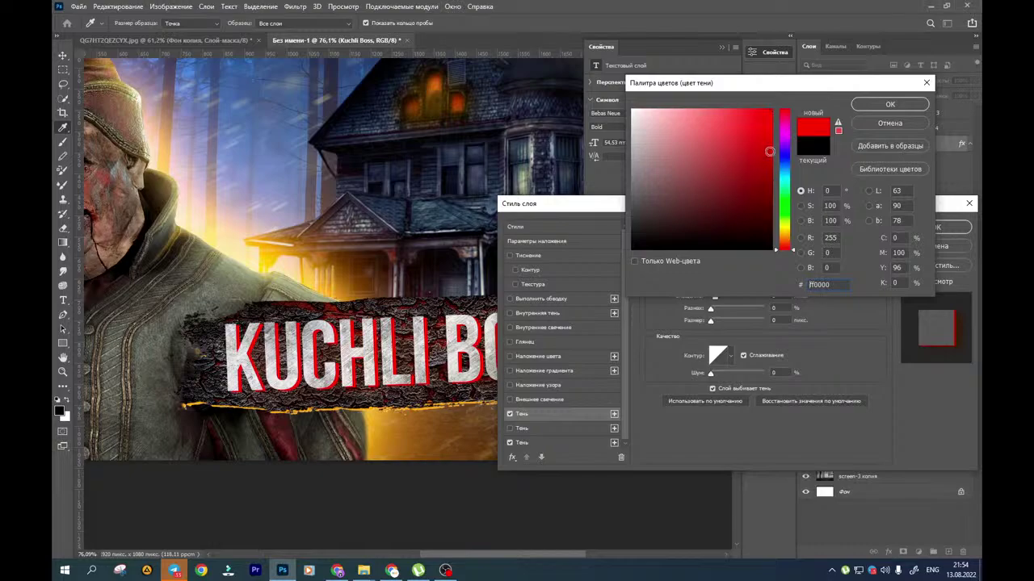
pyautogui.click(911, 103)
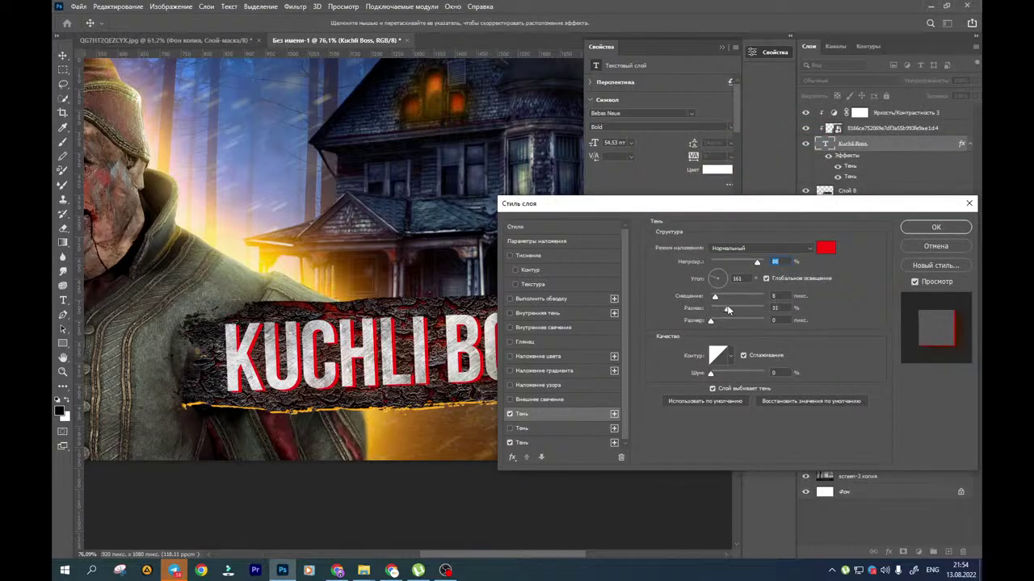
pyautogui.moveTo(398, 369); pyautogui.dragTo(420, 363)
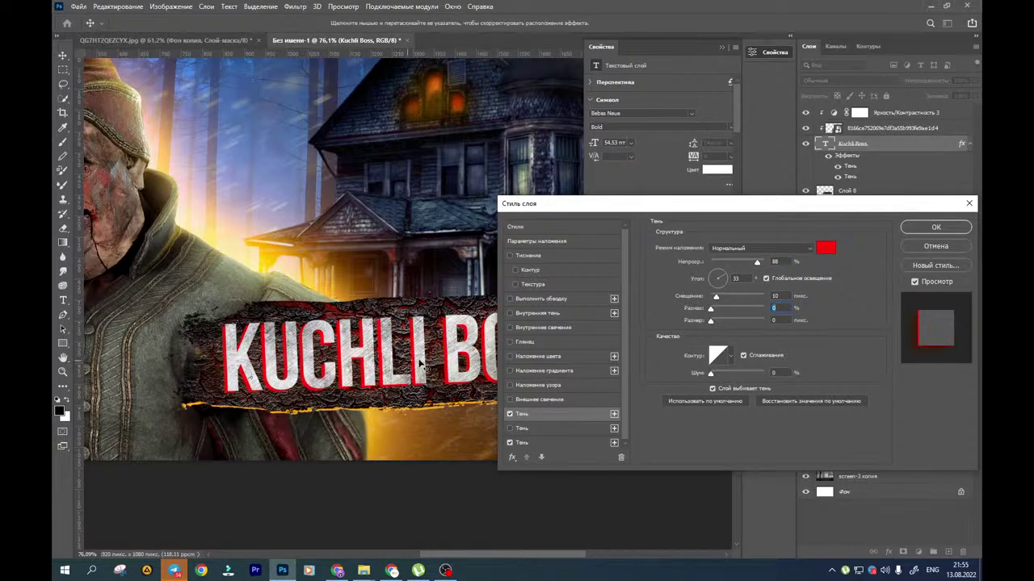
# Toggle the text's drop shadows off and on to compare their effect on the lettering
pyautogui.click(509, 443)
pyautogui.click(510, 414)
pyautogui.click(510, 414)
pyautogui.click(509, 414)
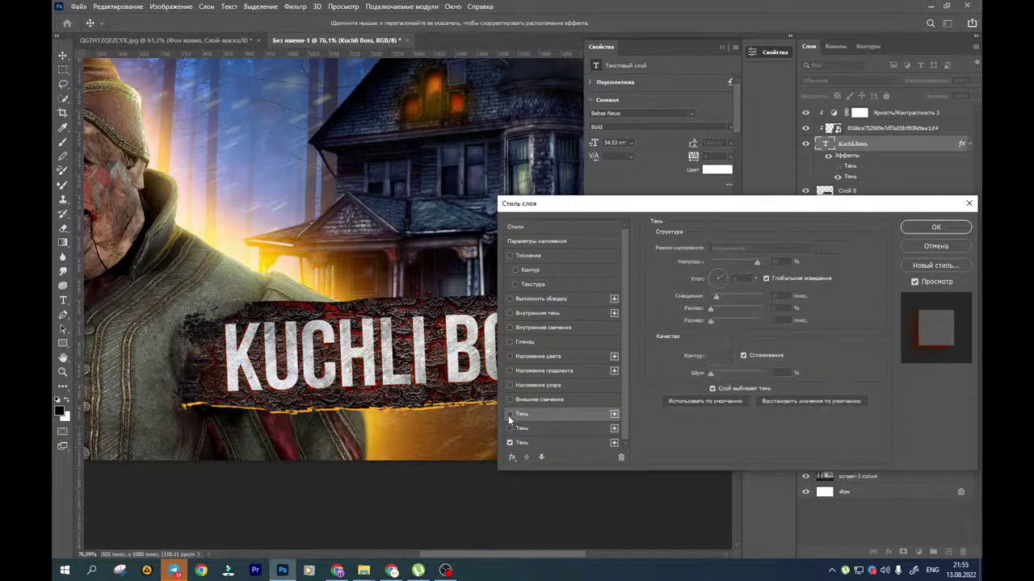
pyautogui.click(509, 414)
# Try white (ffffff) on the uppermost drop shadow, reposition it to 180° with a 5 px offset, and make it black (000000)
pyautogui.click(822, 247)
pyautogui.click(633, 109)
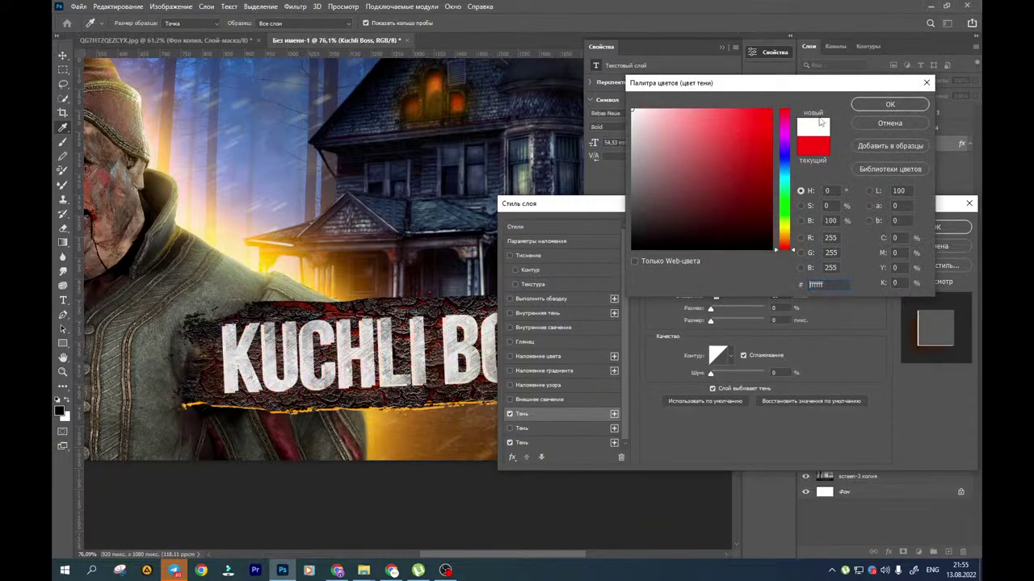
pyautogui.click(876, 106)
pyautogui.moveTo(273, 396); pyautogui.dragTo(283, 384)
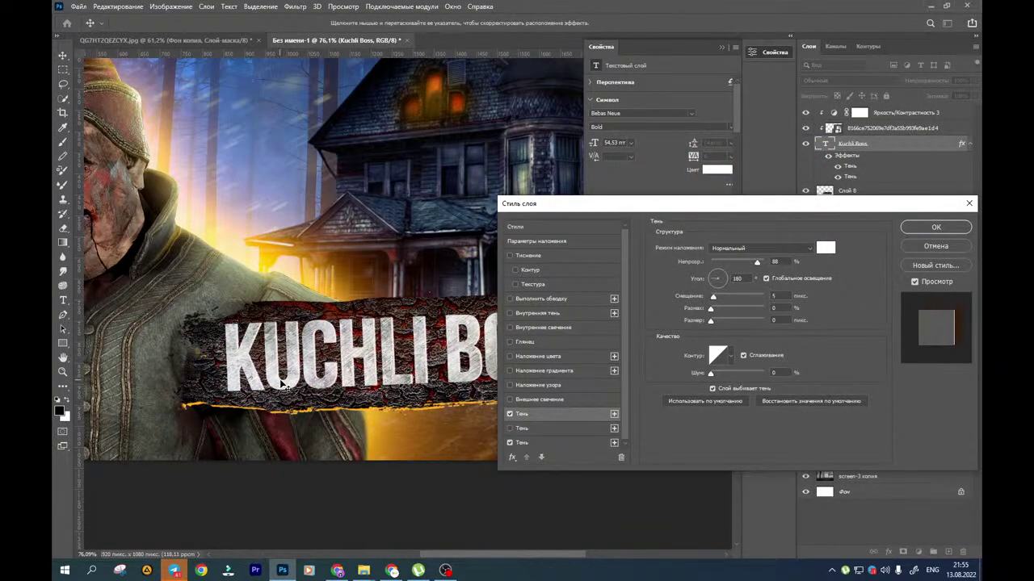
pyautogui.click(825, 247)
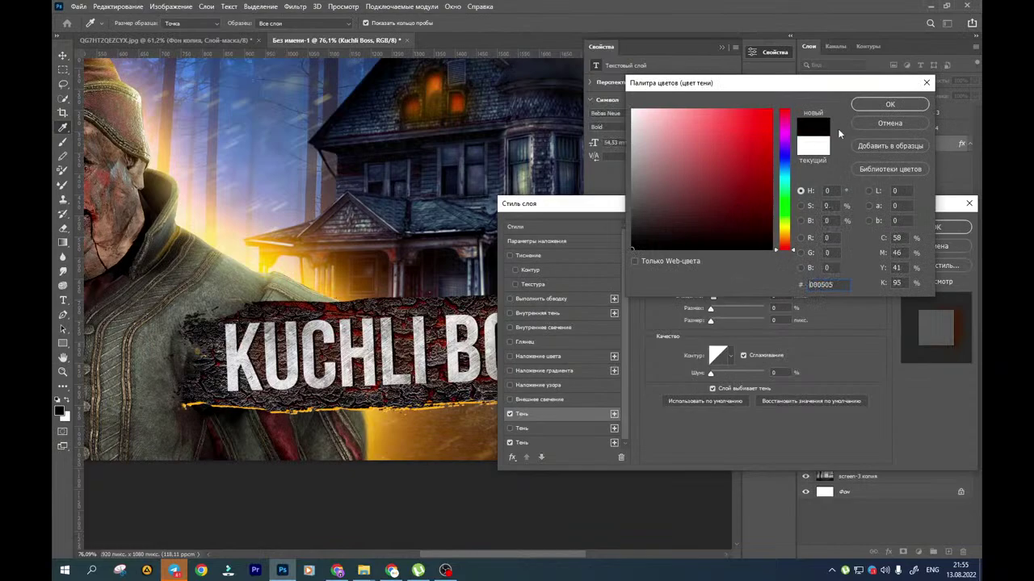
pyautogui.click(887, 105)
# Make the lowest drop shadow red (ff0000) with size 0 px, and reposition it to a 161° angle and 12 px offset
pyautogui.click(525, 442)
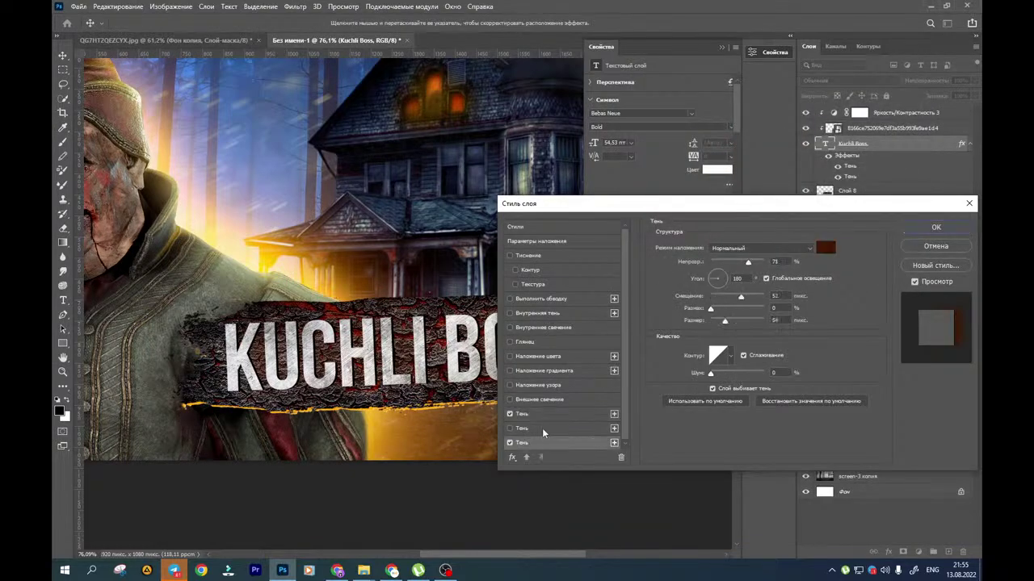
pyautogui.click(825, 247)
pyautogui.moveTo(754, 215)
pyautogui.mouseDown()
pyautogui.moveTo(787, 127)
pyautogui.moveTo(783, 108)
pyautogui.mouseUp()
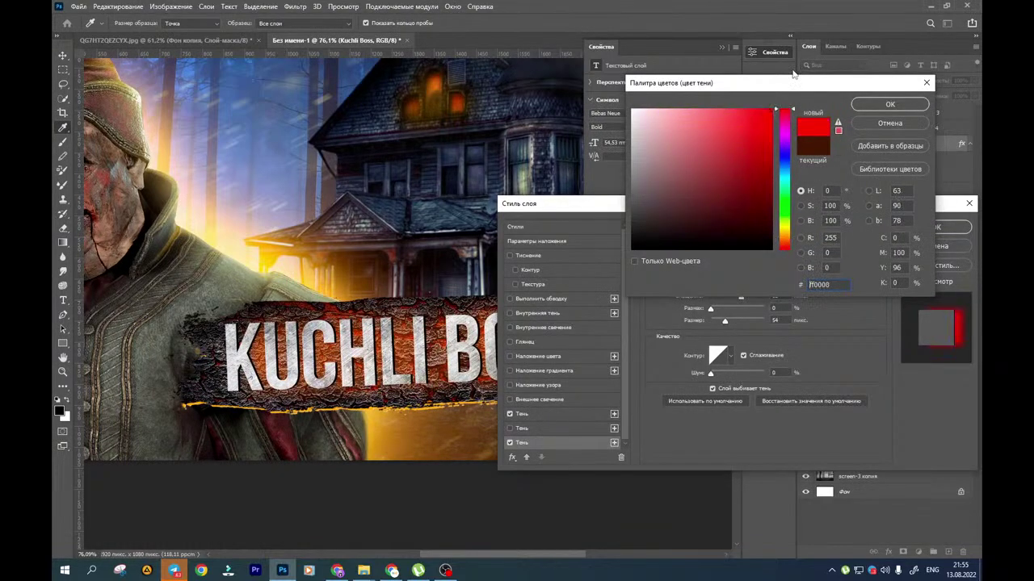
pyautogui.click(889, 104)
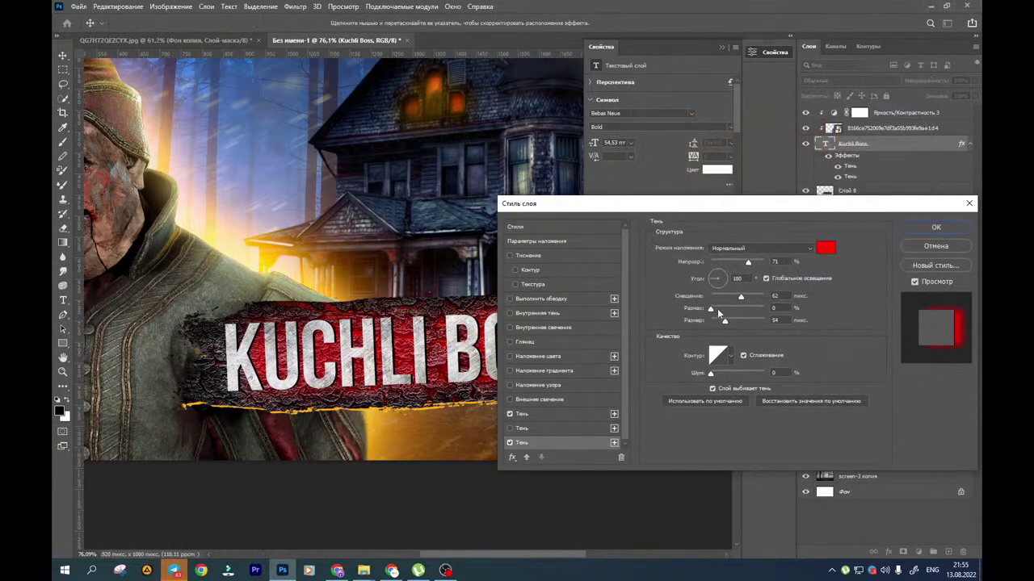
pyautogui.moveTo(724, 322); pyautogui.dragTo(710, 322)
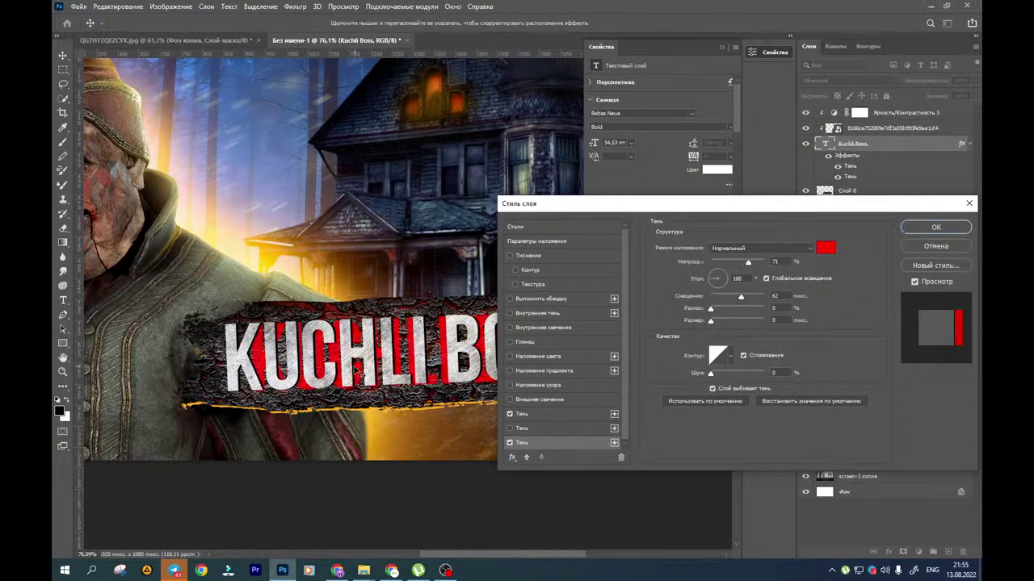
pyautogui.moveTo(357, 375); pyautogui.dragTo(343, 377)
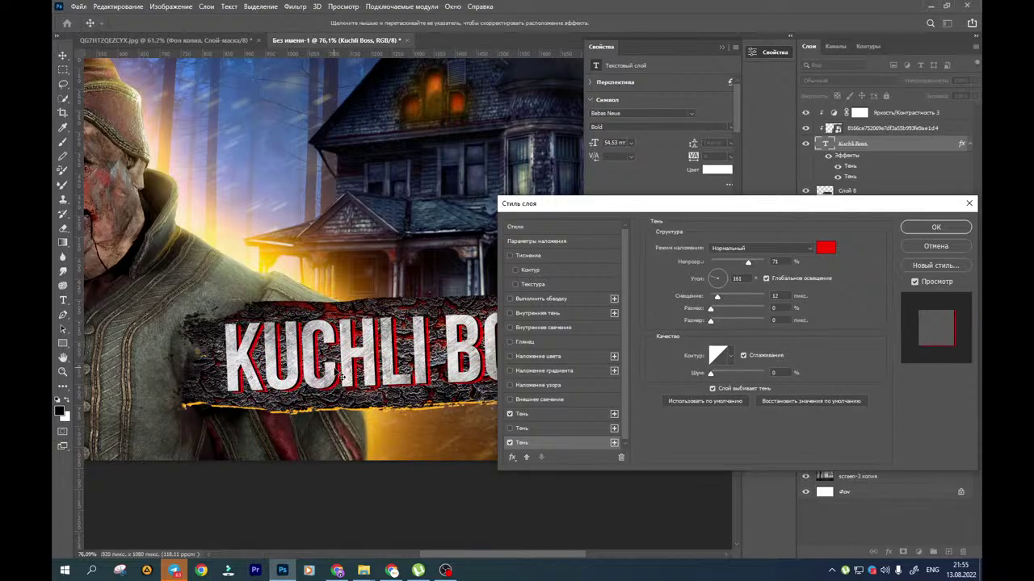
# Enable the middle white drop shadow, reposition it to a 7 px offset, and apply the text's layer style
pyautogui.click(510, 429)
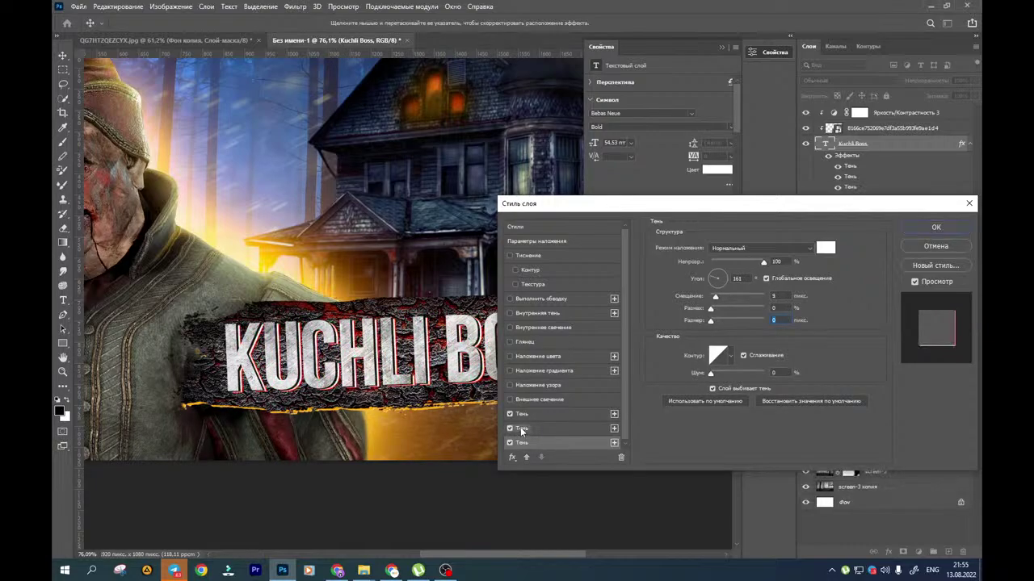
pyautogui.moveTo(376, 368); pyautogui.dragTo(384, 364)
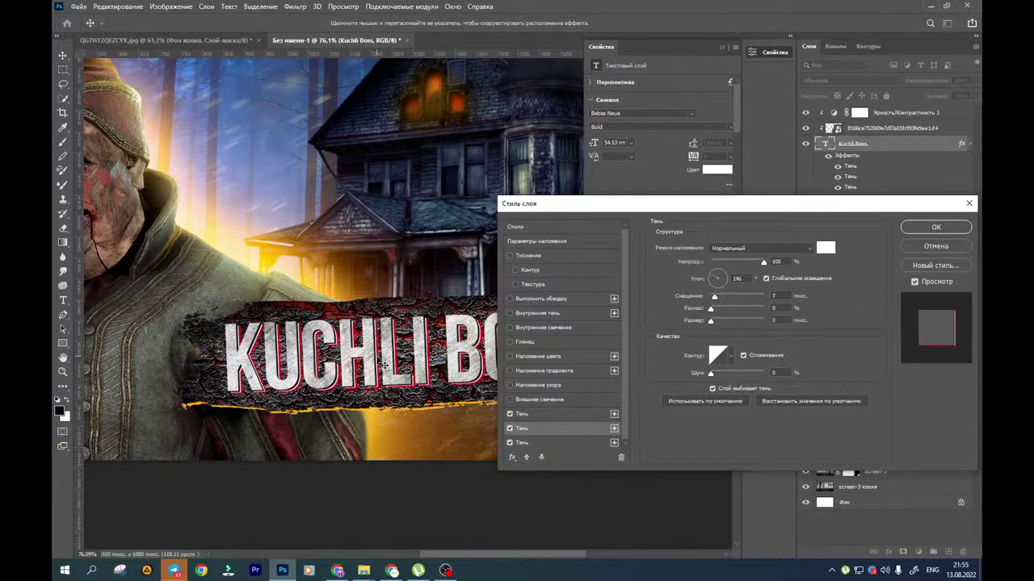
pyautogui.click(933, 227)
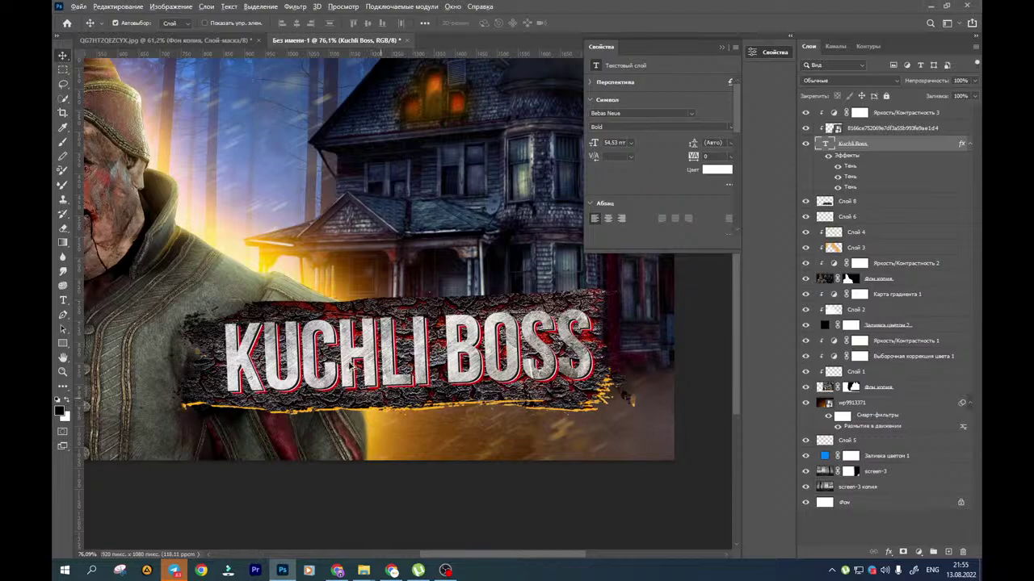
# Apply a Field Blur of 2 px to the lava-textured banner layer (Слой 8)
pyautogui.scroll(7, 350, 365)
pyautogui.moveTo(341, 363); pyautogui.dragTo(421, 355)
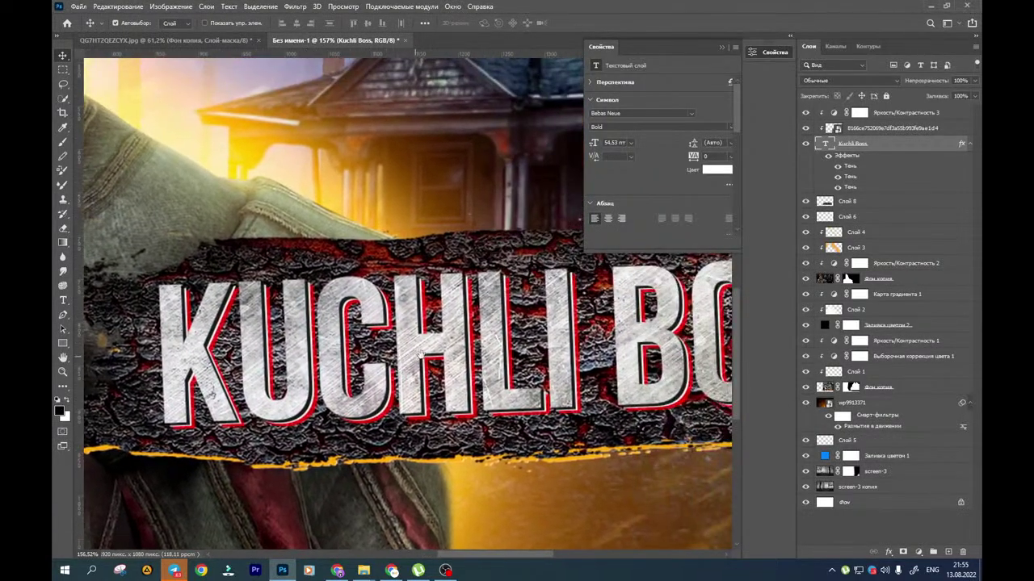
pyautogui.click(825, 204)
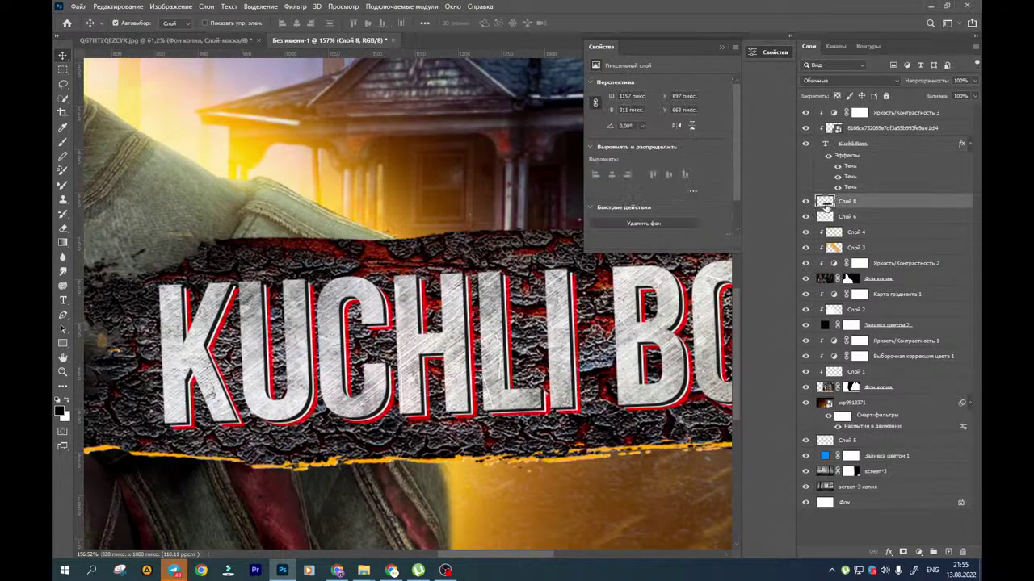
pyautogui.click(296, 7)
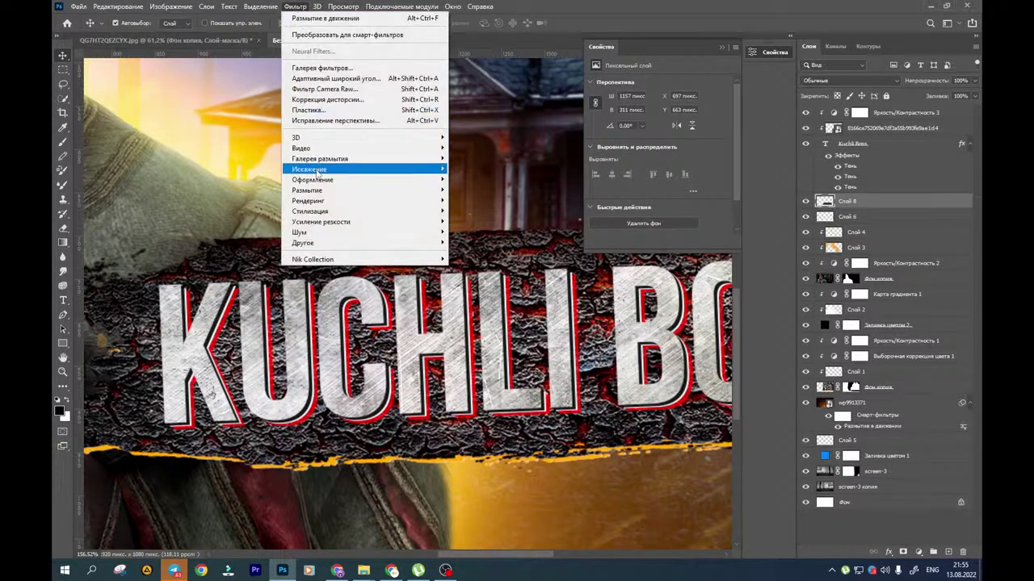
pyautogui.moveTo(346, 159)
pyautogui.click(477, 159)
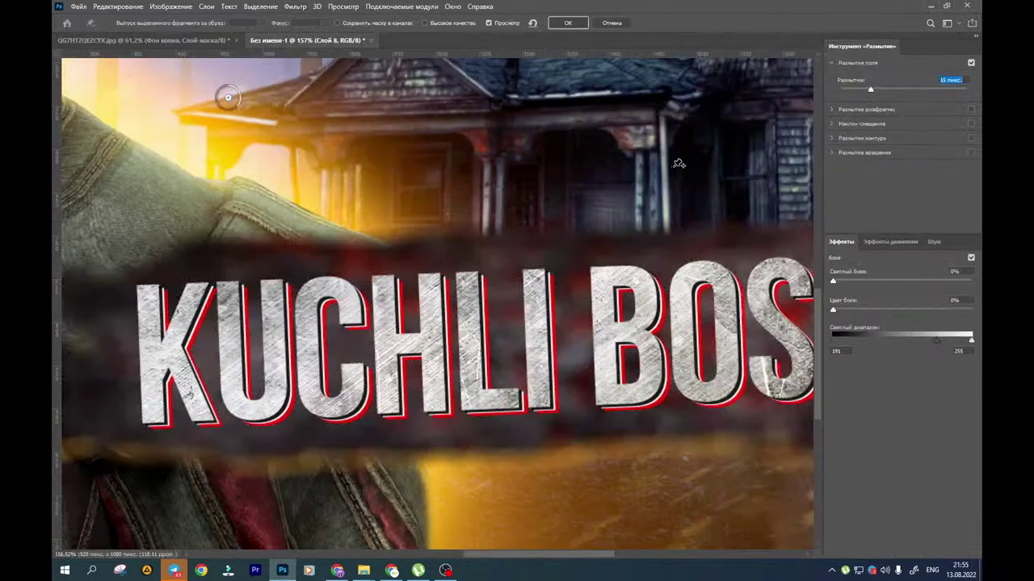
pyautogui.moveTo(854, 89); pyautogui.dragTo(846, 91)
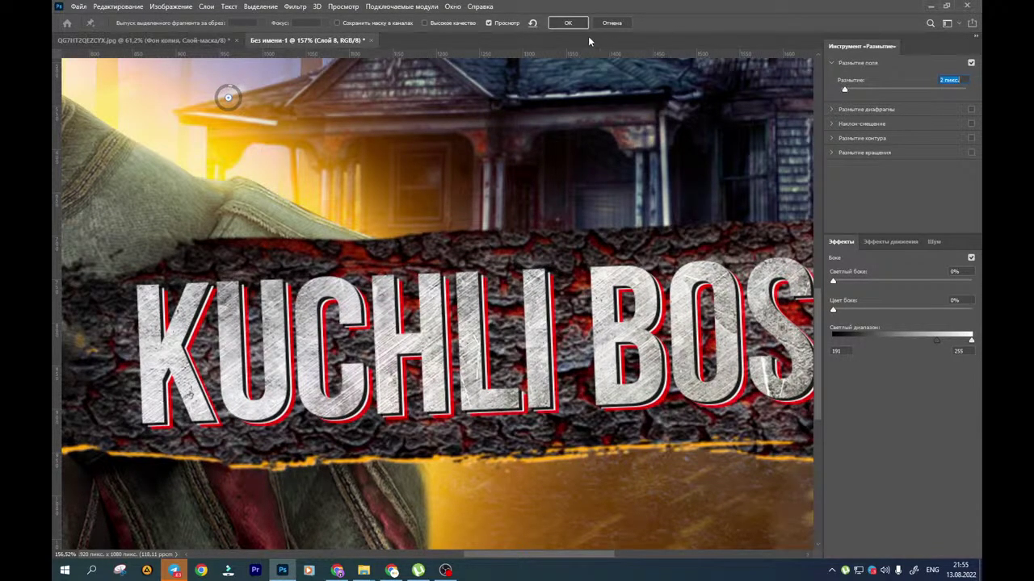
pyautogui.click(567, 23)
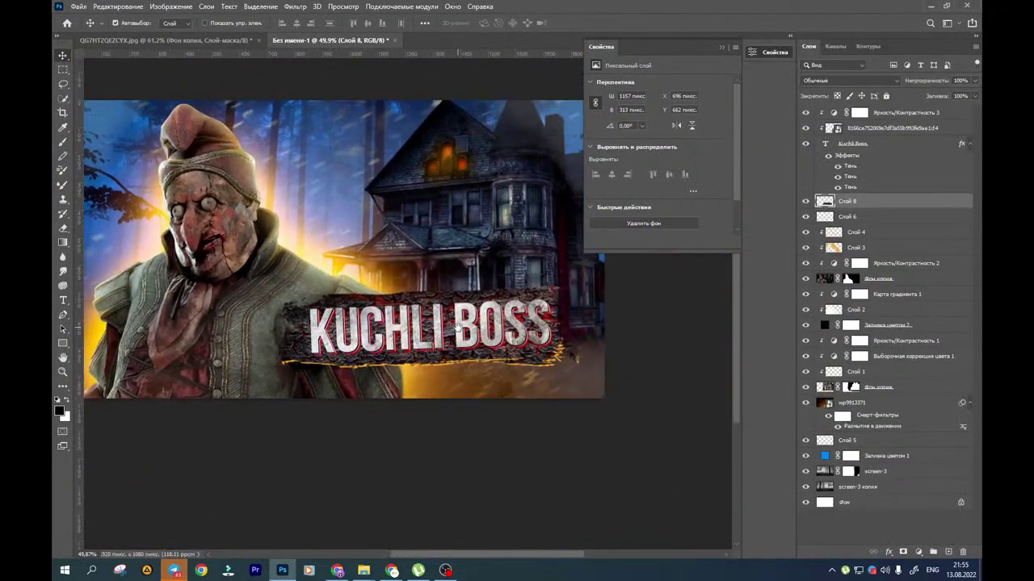
# Disable the lowest, red drop shadow of the Kuchli Boss text and apply the layer style
pyautogui.moveTo(458, 331); pyautogui.dragTo(460, 332)
pyautogui.click(722, 47)
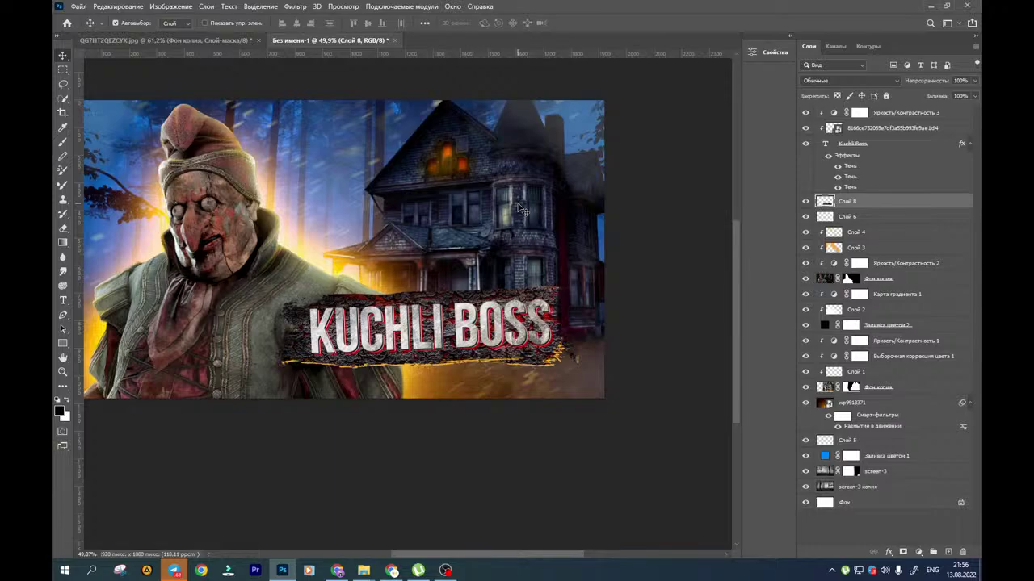
pyautogui.scroll(3, 505, 205)
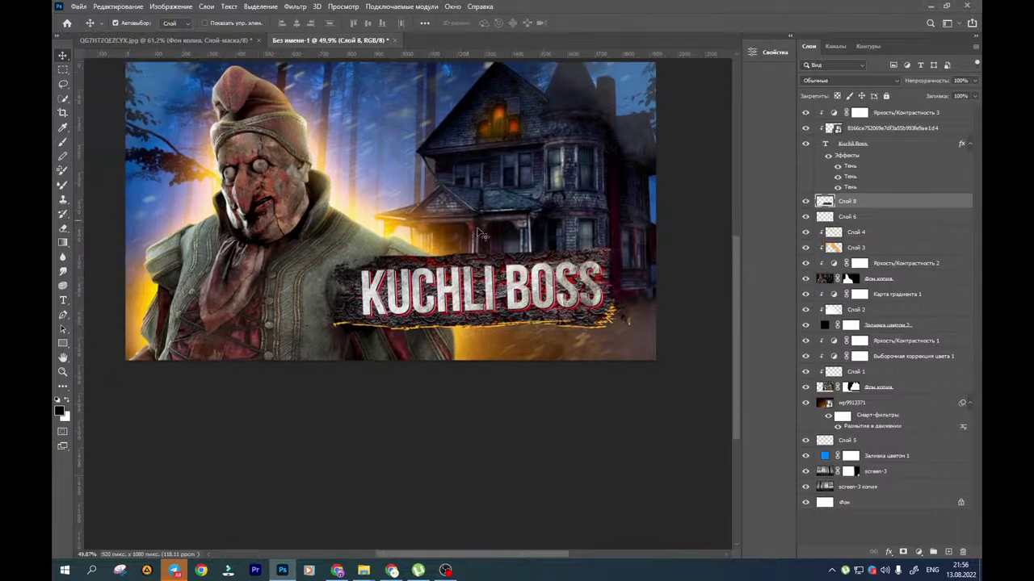
pyautogui.scroll(2, 492, 264)
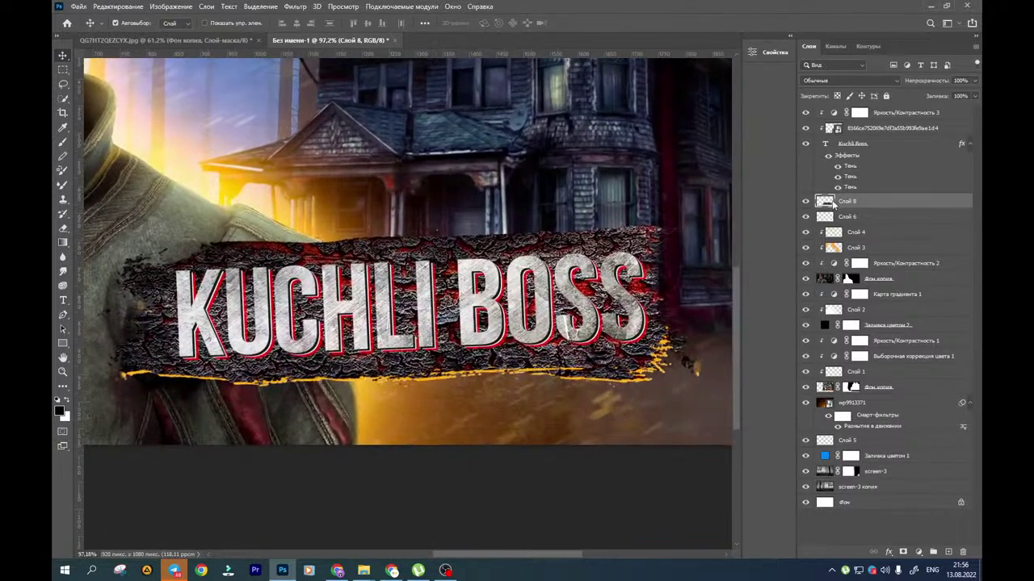
pyautogui.doubleClick(852, 188)
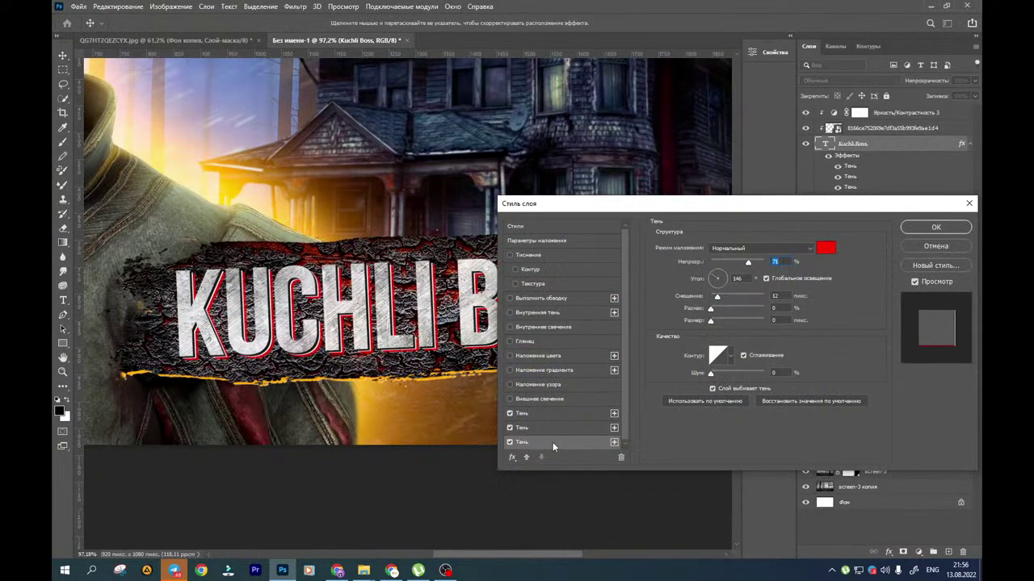
pyautogui.click(510, 441)
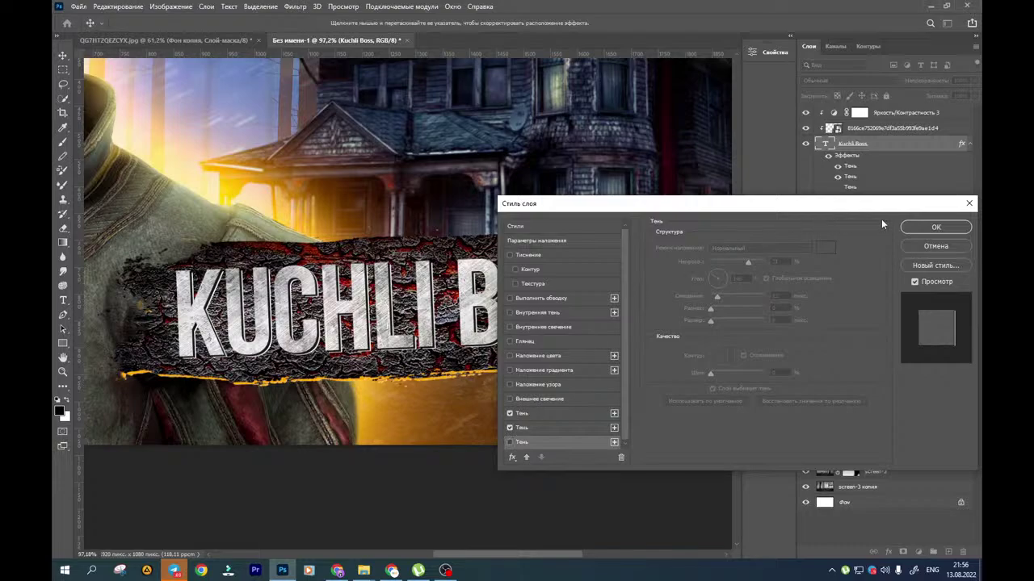
pyautogui.click(929, 227)
# Warp the KUCHLI BOSS text with an arc bend of about 6.3% and commit the transformation
pyautogui.hotkey('ctrl', 't')
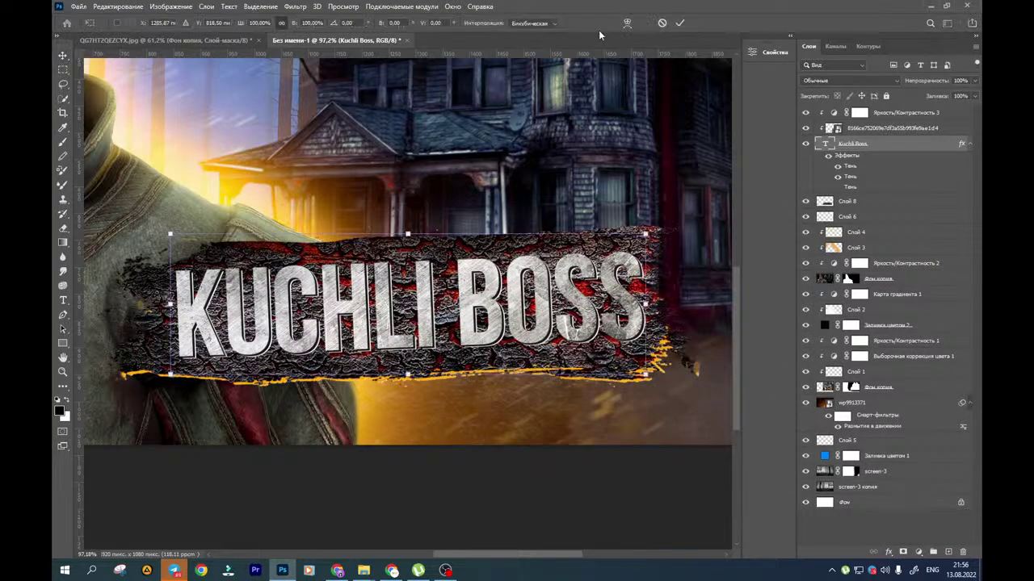
pyautogui.click(627, 22)
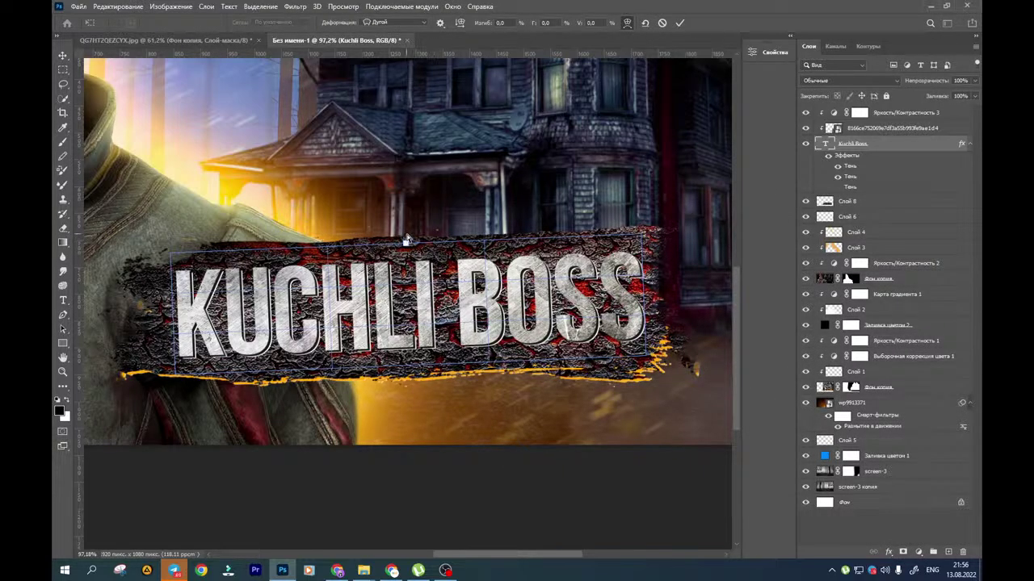
pyautogui.moveTo(405, 243); pyautogui.dragTo(405, 233)
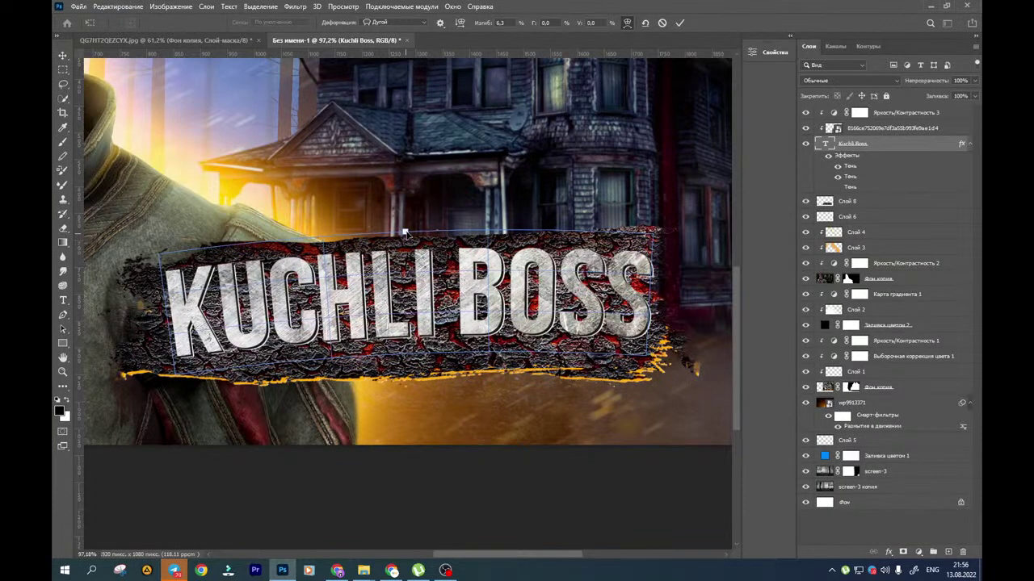
pyautogui.click(62, 55)
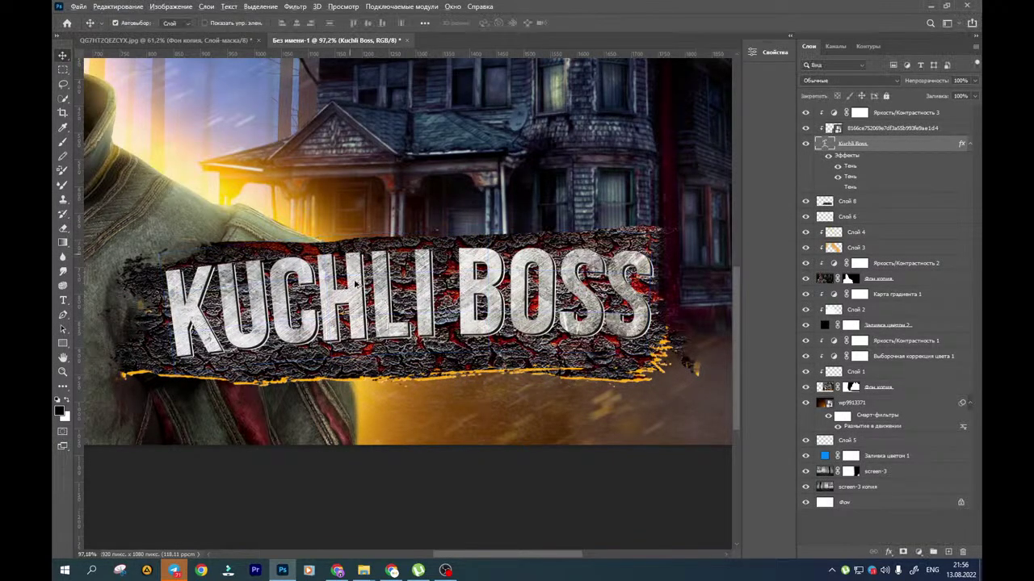
pyautogui.scroll(-4, 355, 286)
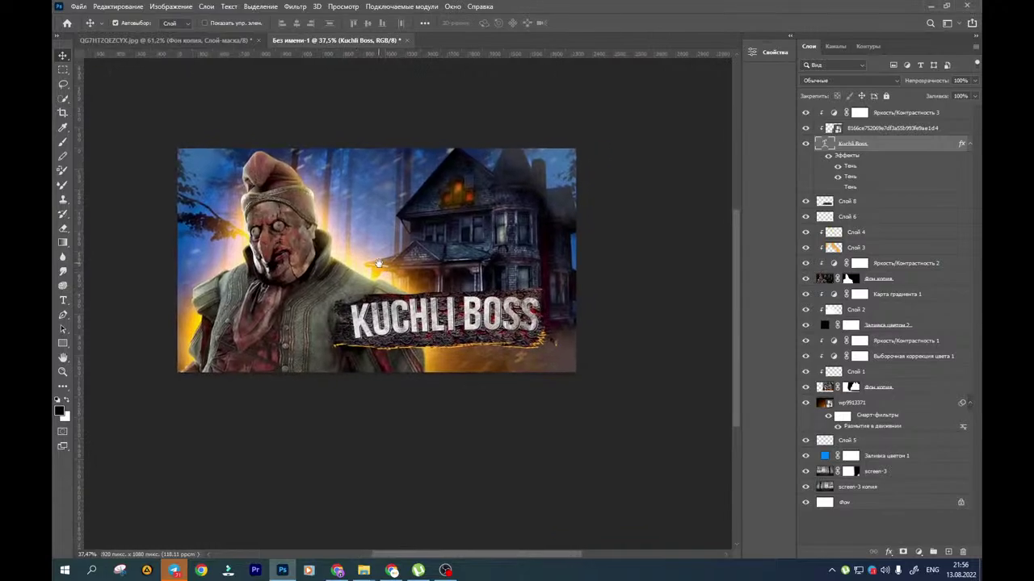
pyautogui.click(869, 204)
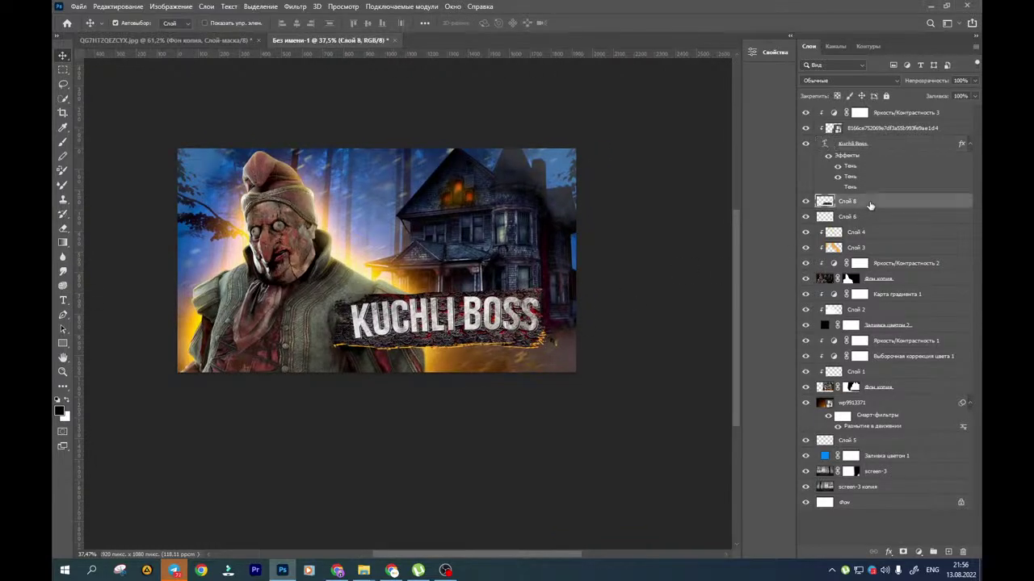
pyautogui.hotkey('ctrl', 'u')
pyautogui.moveTo(623, 226); pyautogui.dragTo(569, 236)
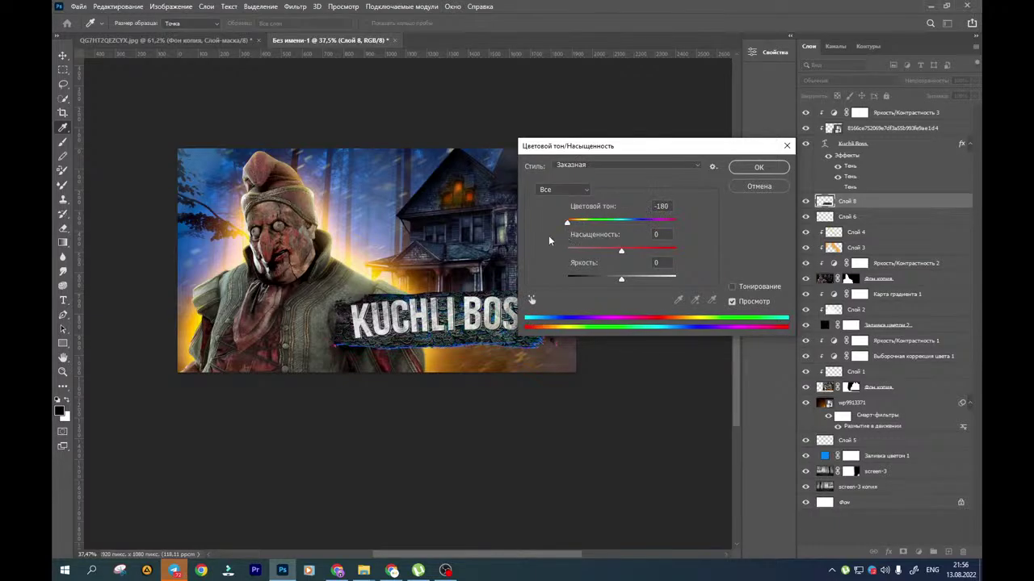
pyautogui.click(759, 185)
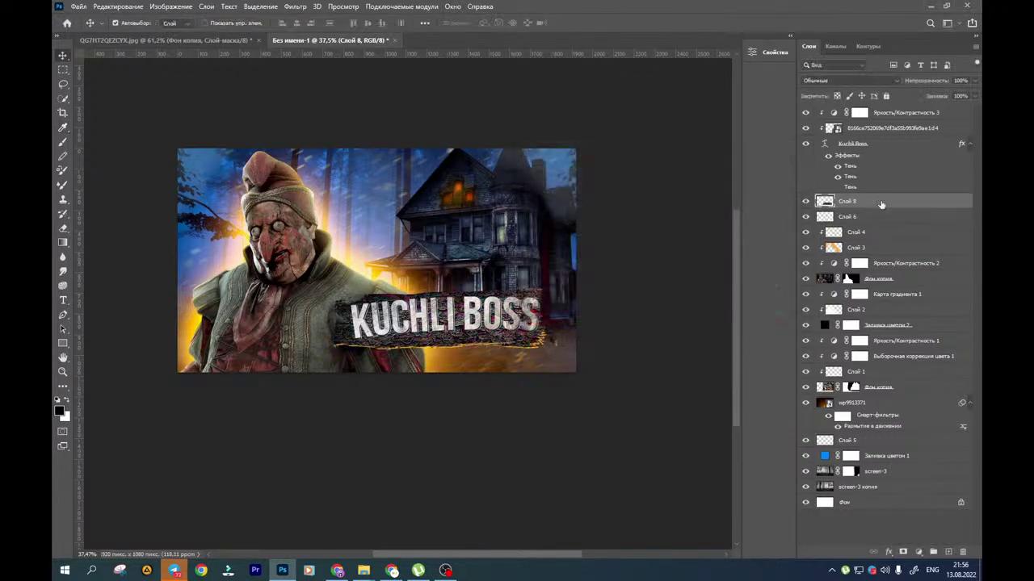
# Delete the lava-textured banner layer (Слой 8) behind the title
pyautogui.press('Delete')
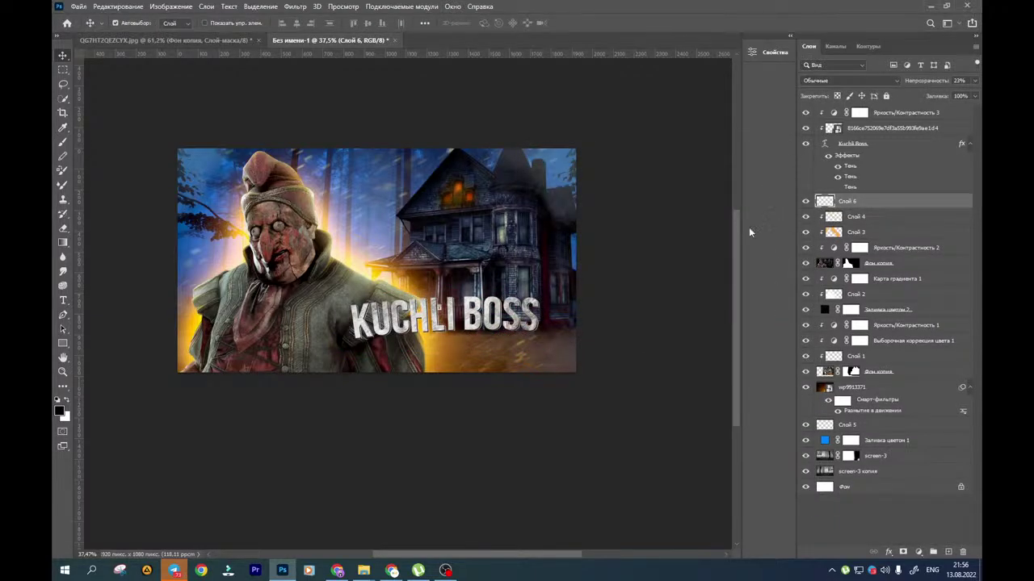
pyautogui.click(442, 327)
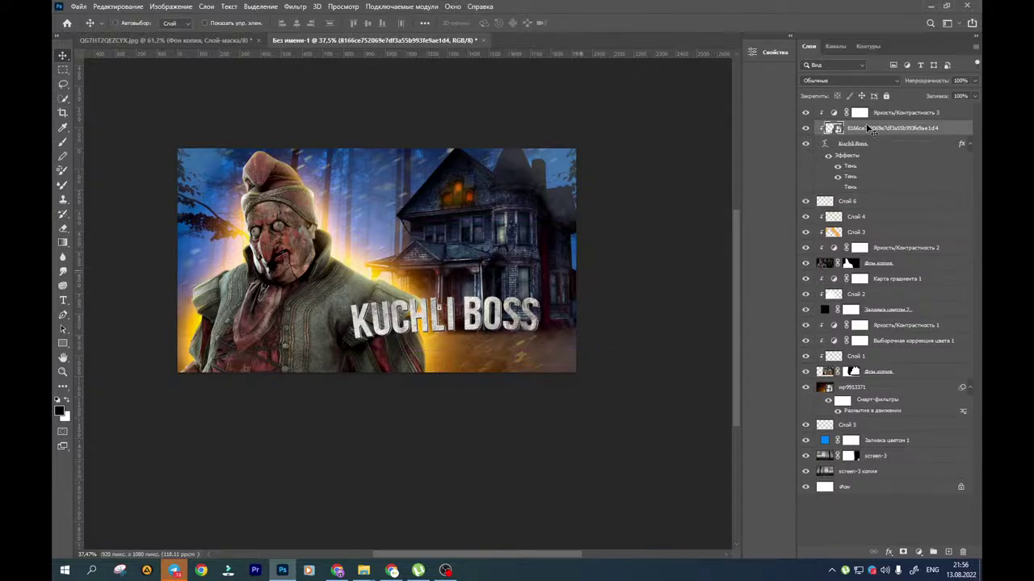
pyautogui.press('ctrl')
# Re-enable the text's lowest drop shadow, make it black (000000) with a size of about 20 px, and apply the style
pyautogui.doubleClick(883, 147)
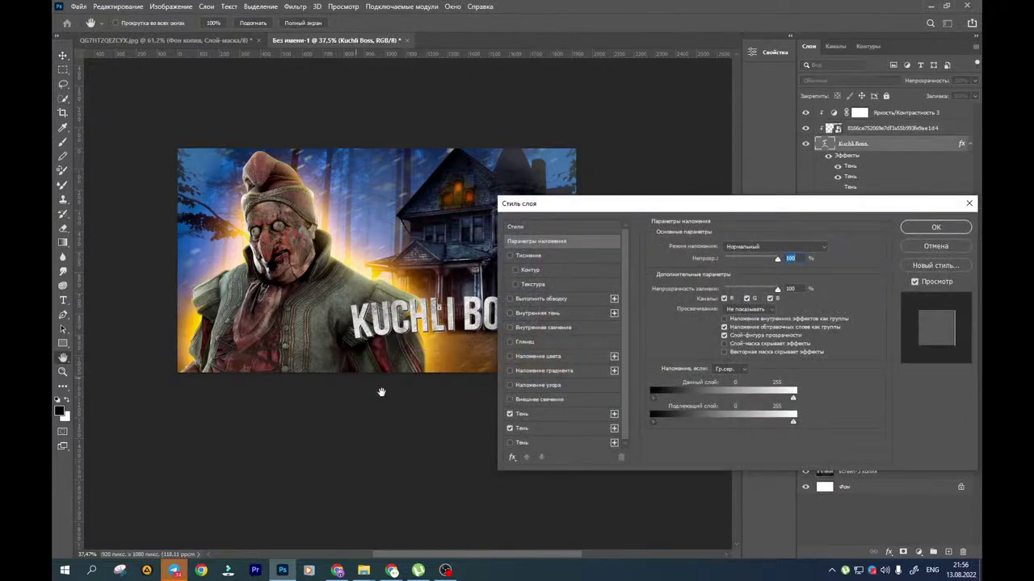
pyautogui.click(535, 443)
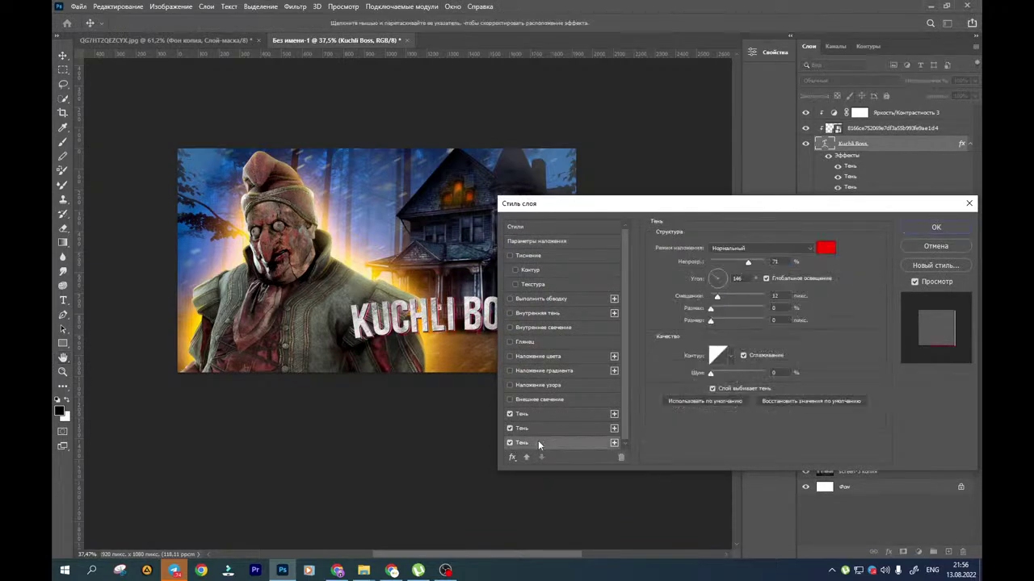
pyautogui.click(826, 248)
pyautogui.click(711, 247)
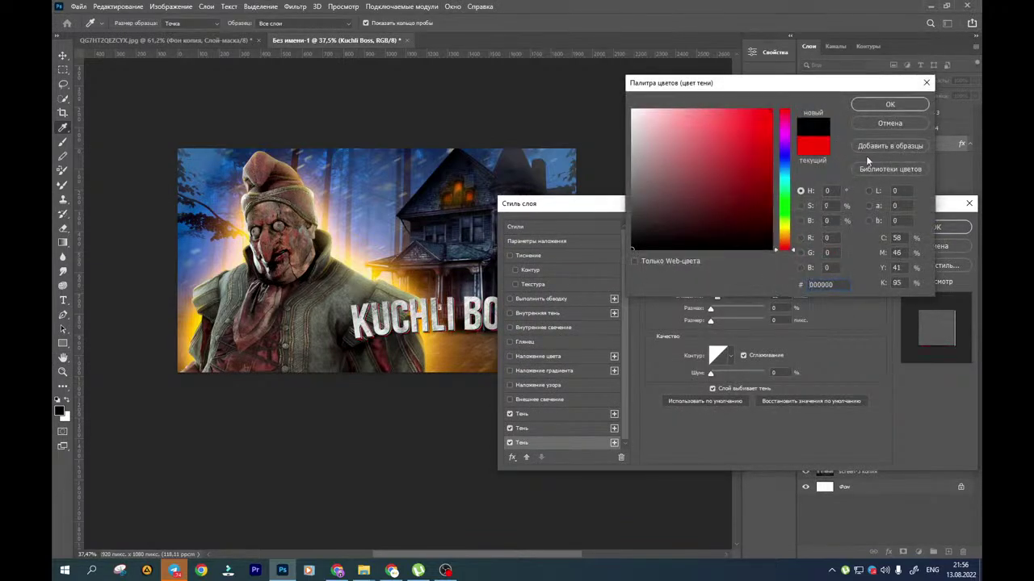
pyautogui.click(902, 108)
pyautogui.moveTo(710, 320); pyautogui.dragTo(727, 322)
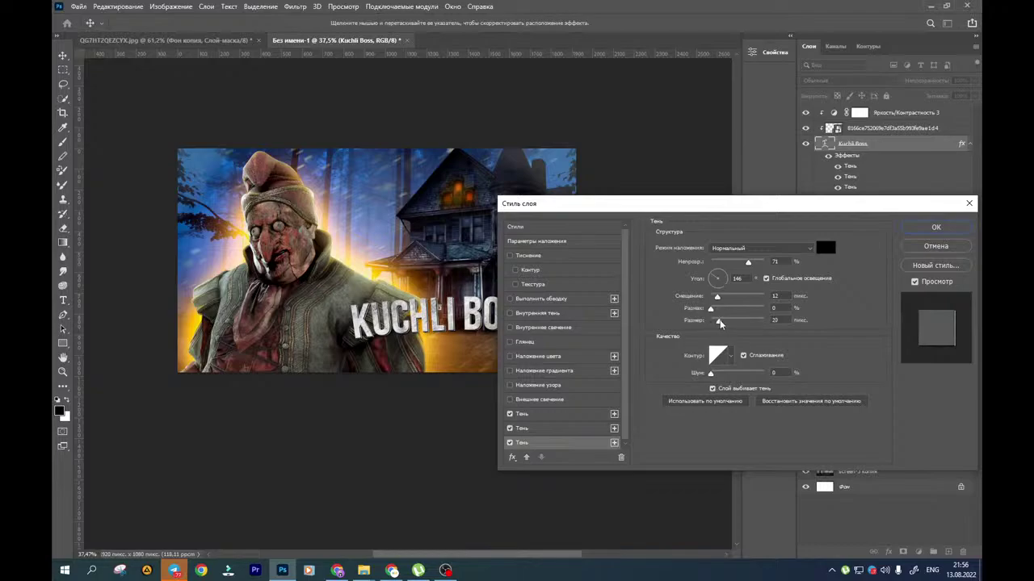
pyautogui.click(935, 227)
# Enlarge the KUCHLI BOSS text across the lower part of the picture and flatten its arc warp to a bend of about 0.5%
pyautogui.click(483, 323)
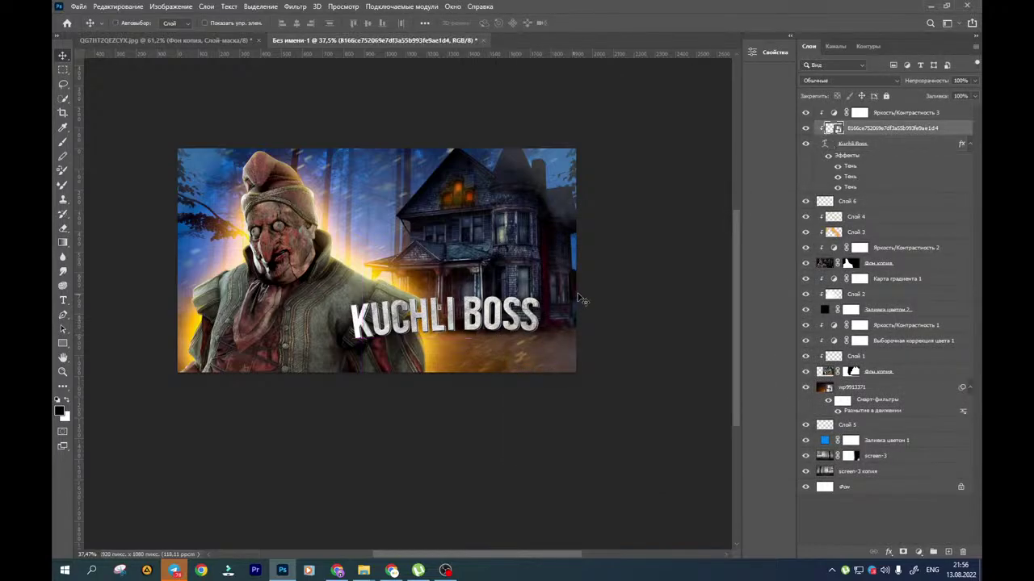
pyautogui.click(876, 145)
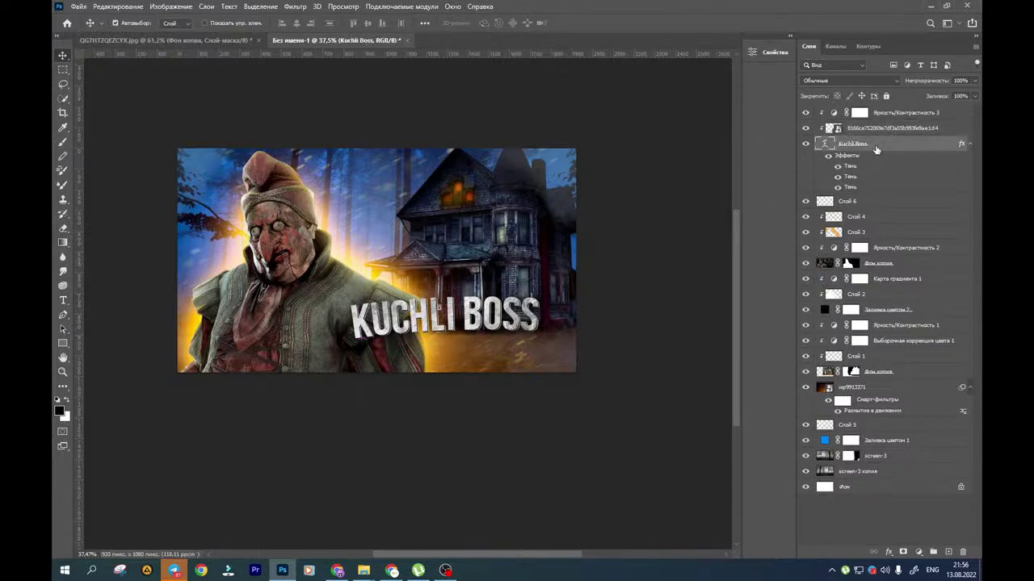
pyautogui.hotkey('ctrl', 't')
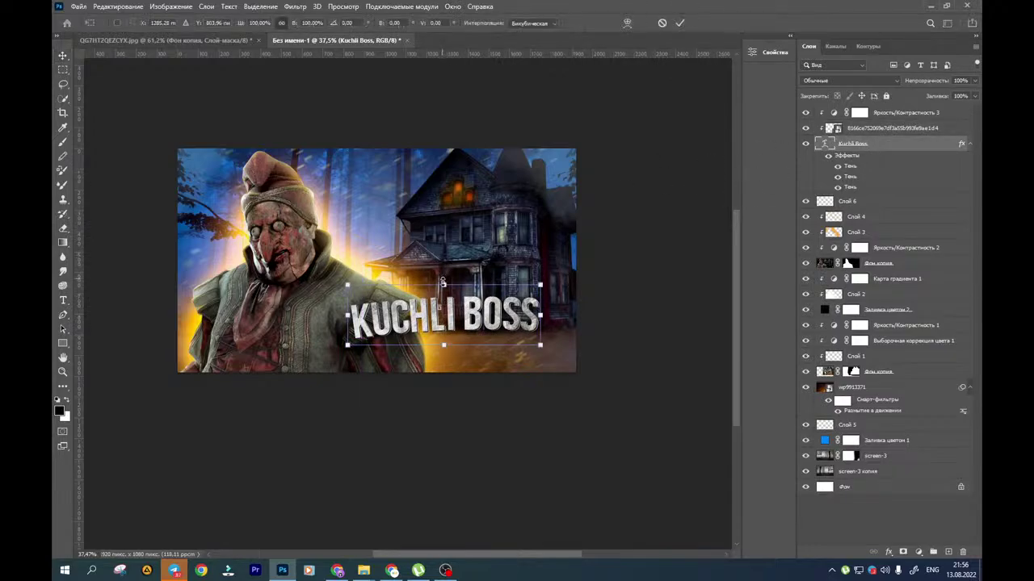
pyautogui.moveTo(443, 283); pyautogui.dragTo(376, 296)
pyautogui.moveTo(405, 263); pyautogui.dragTo(407, 264)
pyautogui.moveTo(382, 318); pyautogui.dragTo(377, 305)
pyautogui.click(627, 22)
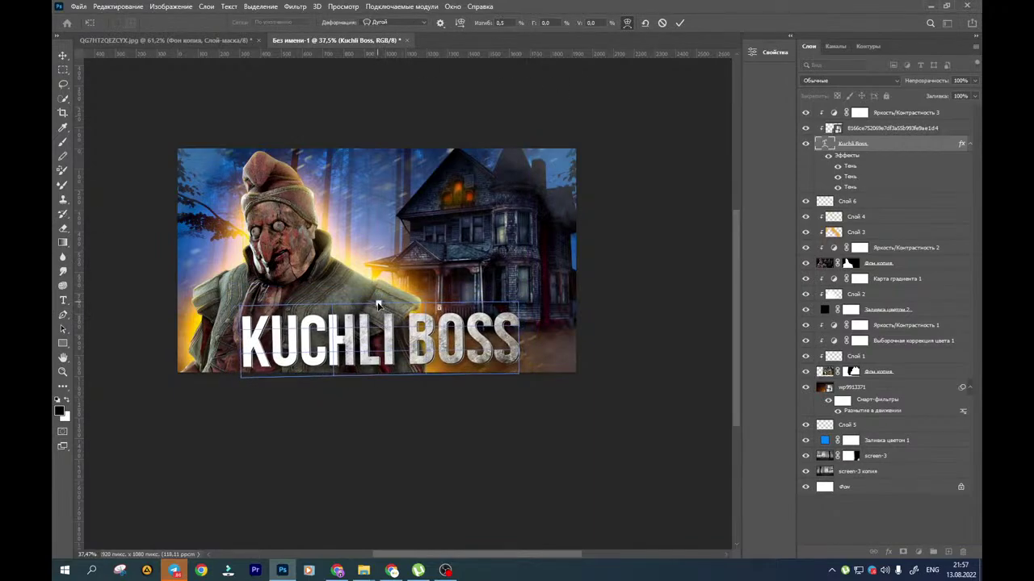
pyautogui.click(62, 56)
# Move the enlarged KUCHLI BOSS text up to mid-height, spanning from the character's face to the picture's right edge
pyautogui.hotkey('ctrl', 't')
pyautogui.moveTo(438, 316); pyautogui.dragTo(488, 230)
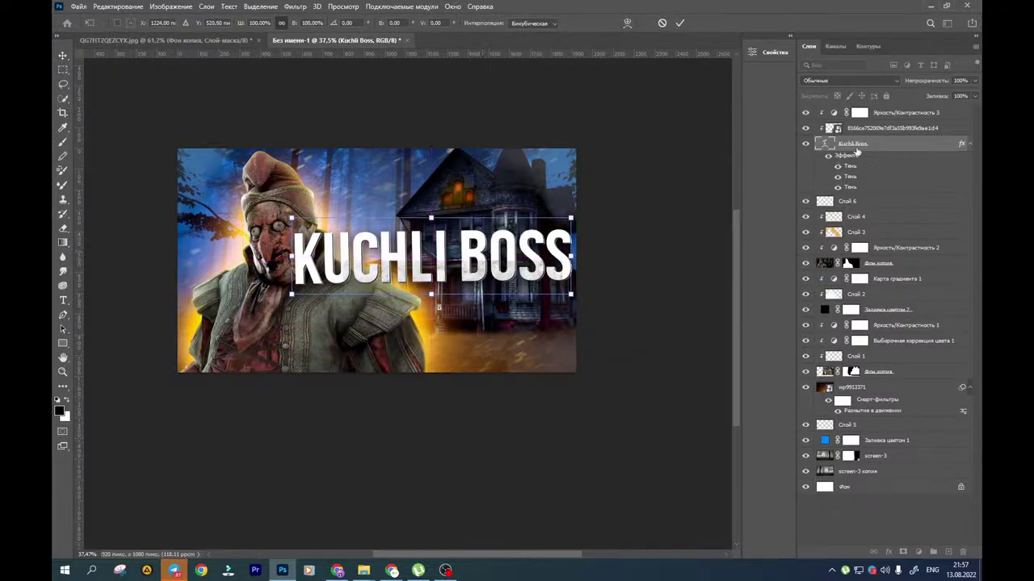
pyautogui.press('Return')
# Move the title text, its texture, Яркость/Контрастность 3 and Слой 6 together below the Заливка цветом 2 layer, behind the character
pyautogui.doubleClick(905, 113)
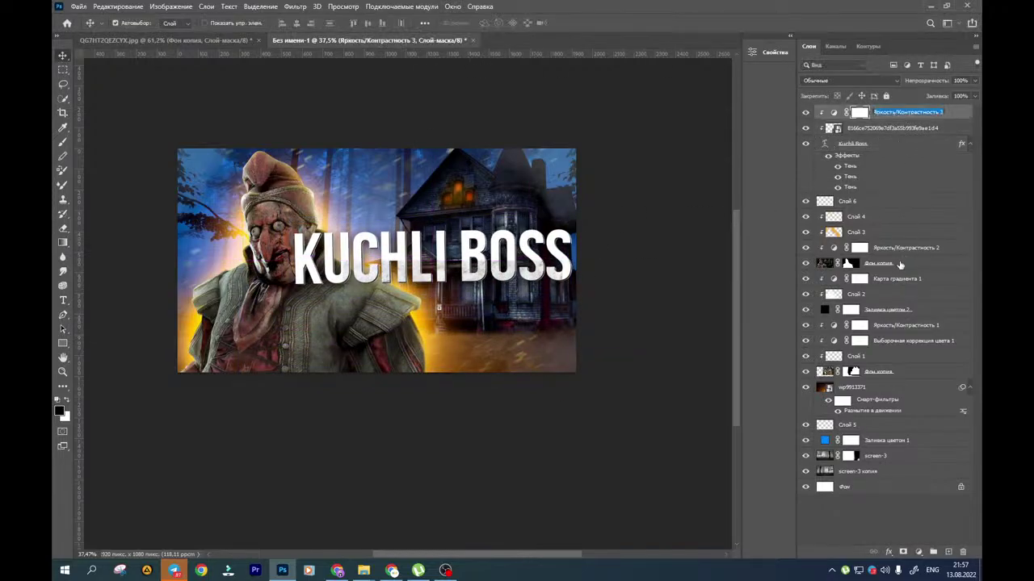
pyautogui.press('Return')
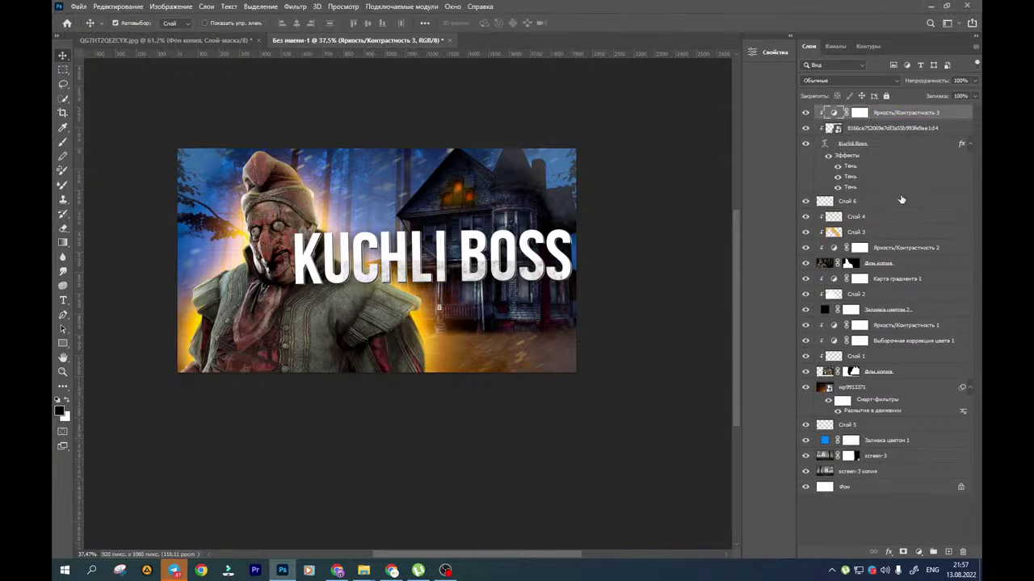
pyautogui.keyDown('shift'); pyautogui.click(894, 202); pyautogui.keyUp('shift')
pyautogui.moveTo(894, 202); pyautogui.dragTo(887, 316)
# Scale down the selected title layers together and place the lettering to the right of the character, over the house
pyautogui.hotkey('ctrl', 't')
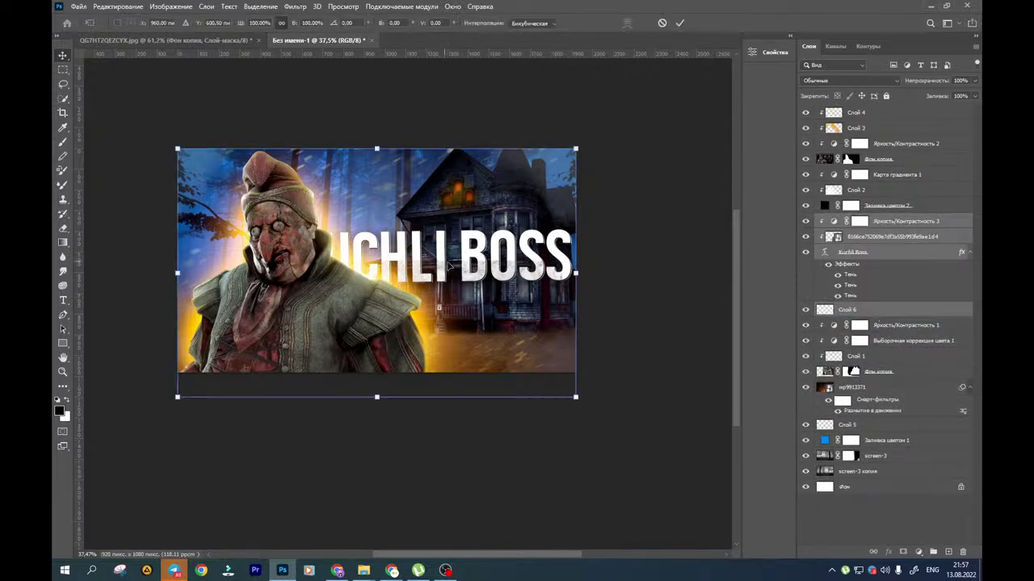
pyautogui.moveTo(463, 263); pyautogui.dragTo(502, 255)
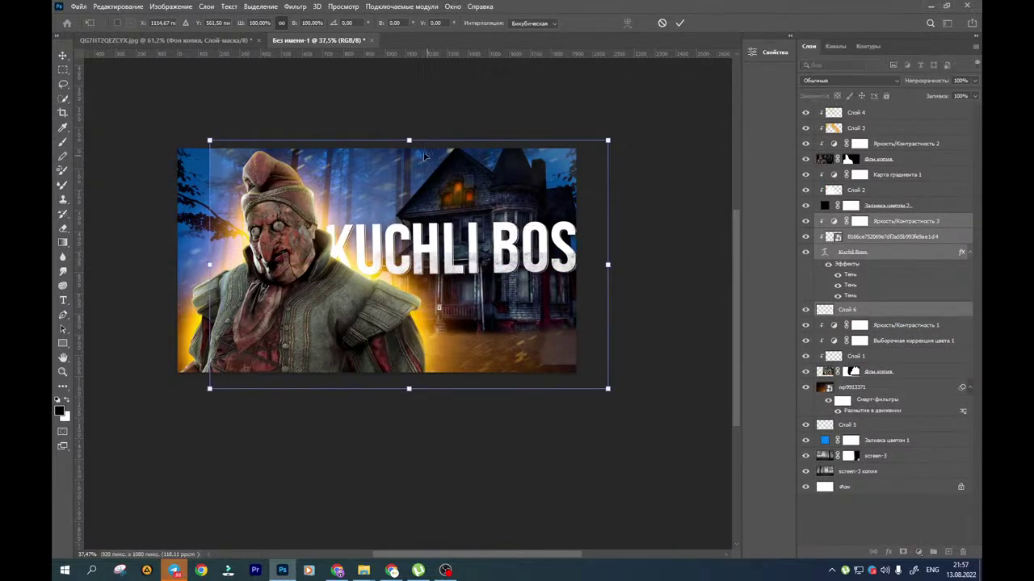
pyautogui.moveTo(414, 137); pyautogui.dragTo(412, 192)
pyautogui.moveTo(428, 243)
pyautogui.mouseDown()
pyautogui.moveTo(439, 217)
pyautogui.moveTo(438, 228)
pyautogui.mouseUp()
pyautogui.click(61, 55)
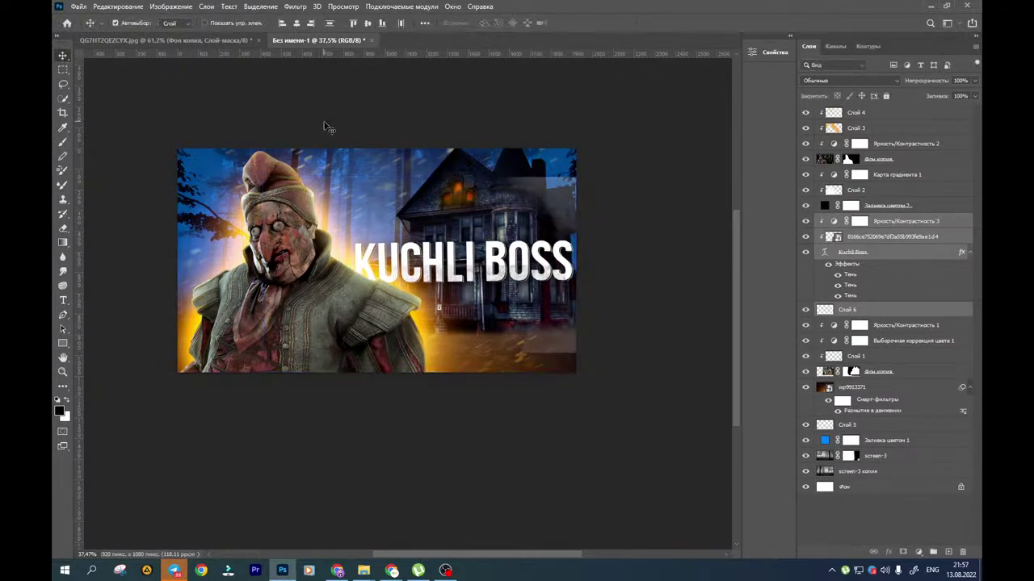
# Undo the title's downscaling and reordering, returning the text, its texture, Яркость/Контрастность 3 and Слой 6 above all other layers
pyautogui.hotkey('ctrl', 'shift', ']')
pyautogui.click(861, 145)
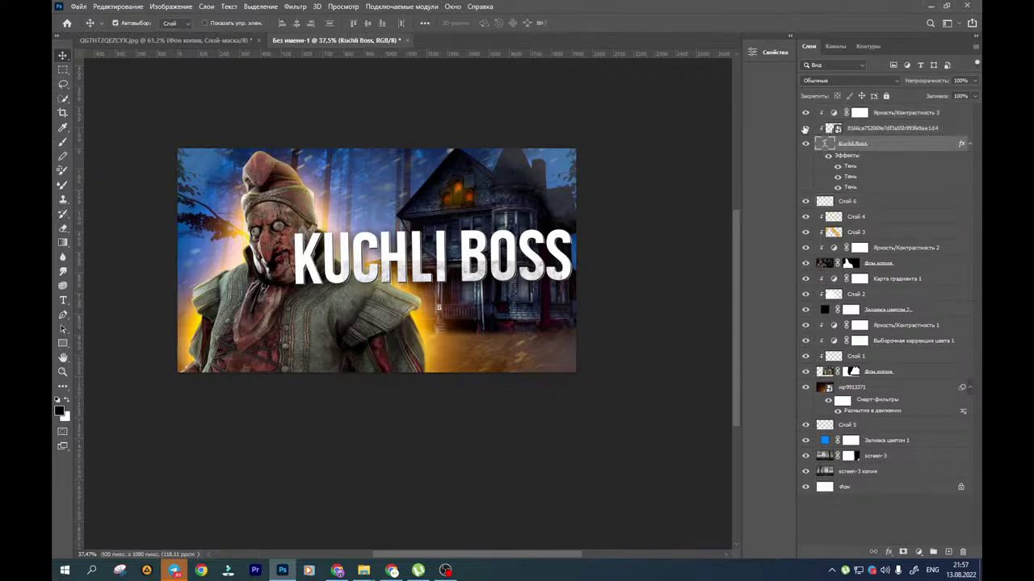
pyautogui.click(807, 202)
pyautogui.click(844, 202)
# Move Kuchli Boss, its texture and Яркость/Контрастность 3 without Слой 6 directly above Карта градиента 1 and merge them into one layer
pyautogui.click(871, 150)
pyautogui.keyDown('shift'); pyautogui.click(886, 117); pyautogui.keyUp('shift')
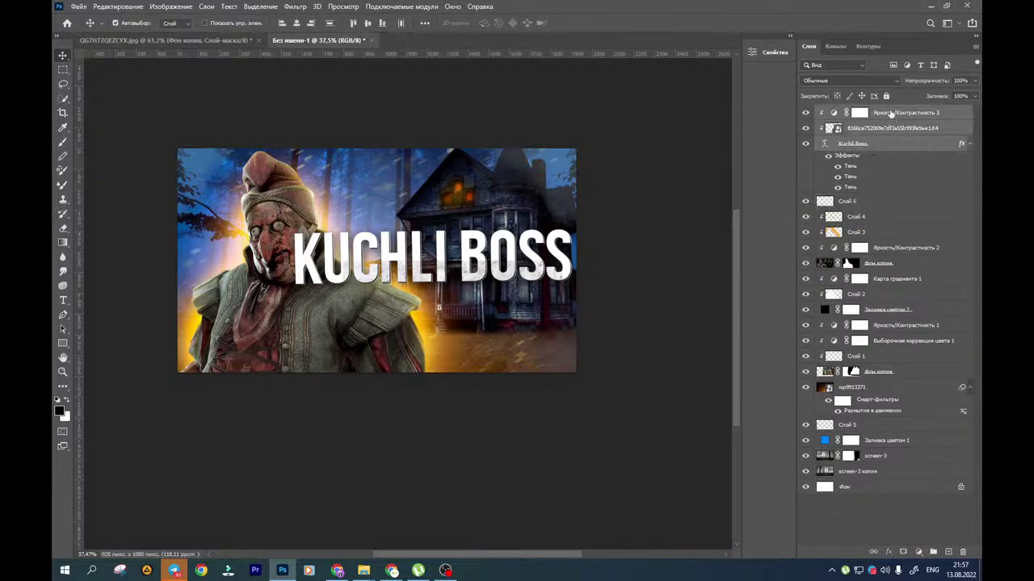
pyautogui.moveTo(887, 117); pyautogui.dragTo(886, 364)
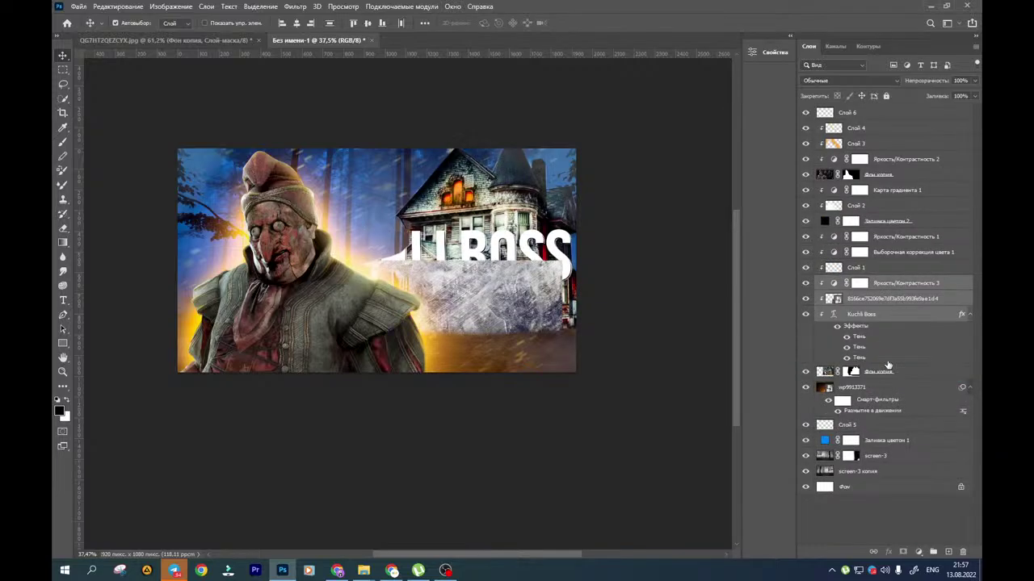
pyautogui.hotkey('ctrl', 'shift', ']')
pyautogui.moveTo(900, 113); pyautogui.dragTo(901, 277)
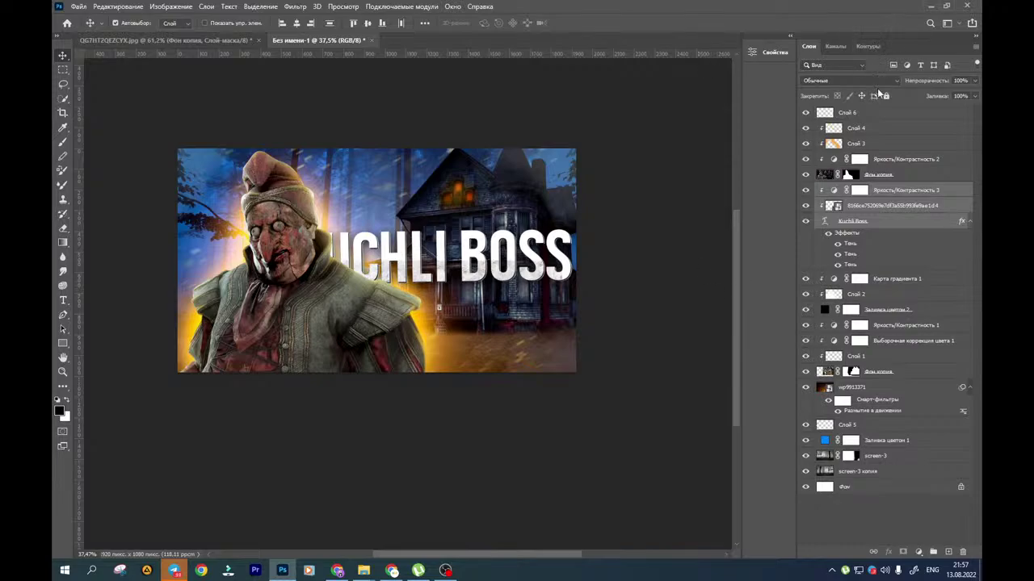
pyautogui.hotkey('ctrl', 'e')
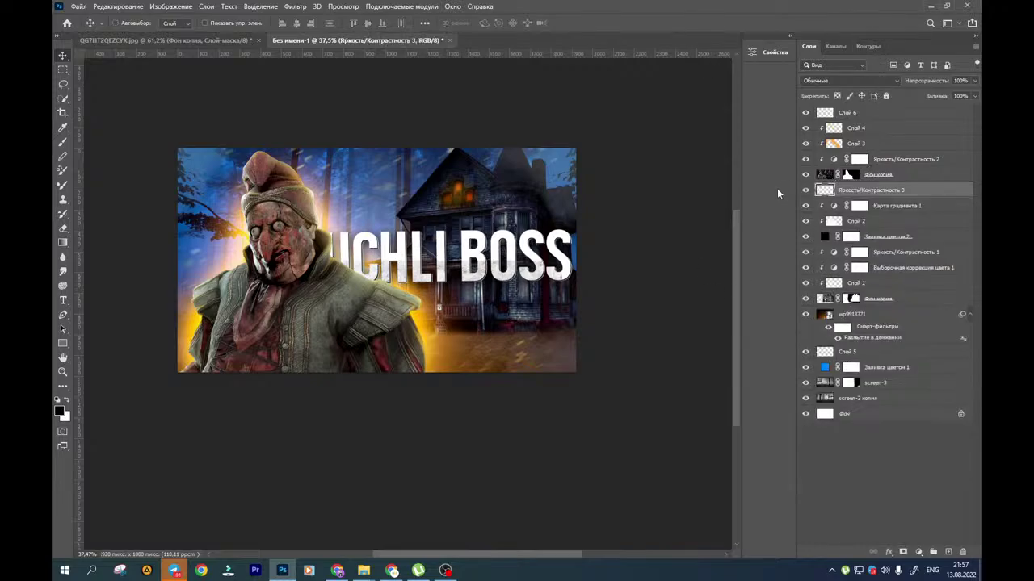
# Scale the merged title to about 82.6% and place it between the character's collar and the picture's right edge
pyautogui.hotkey('ctrl', 't')
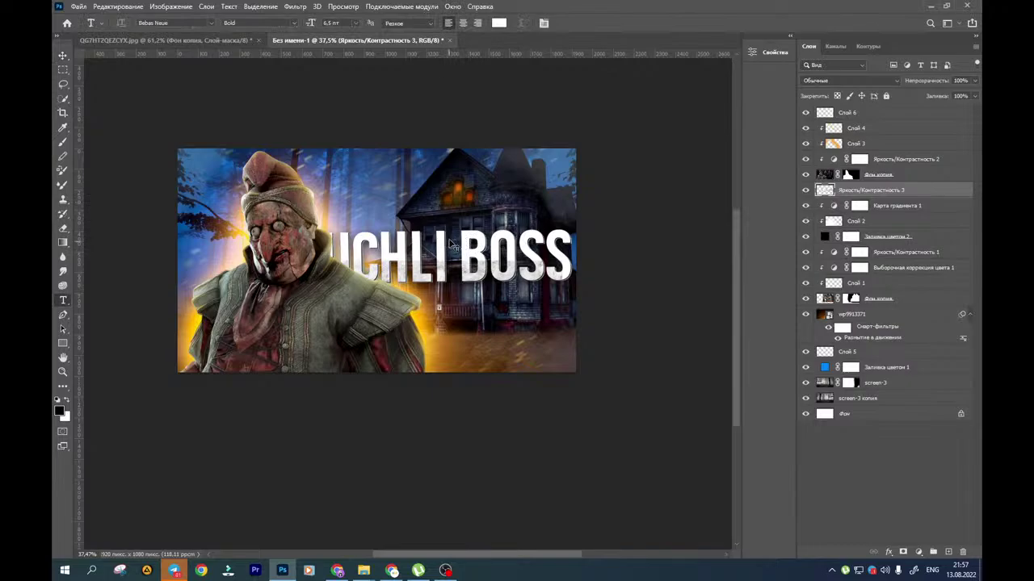
pyautogui.moveTo(433, 221); pyautogui.dragTo(481, 261)
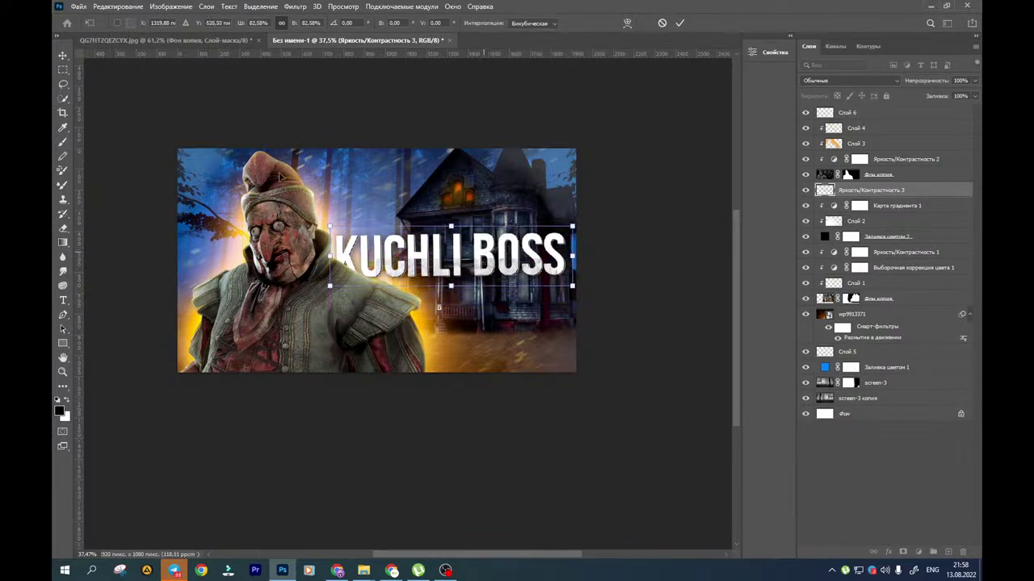
pyautogui.click(62, 56)
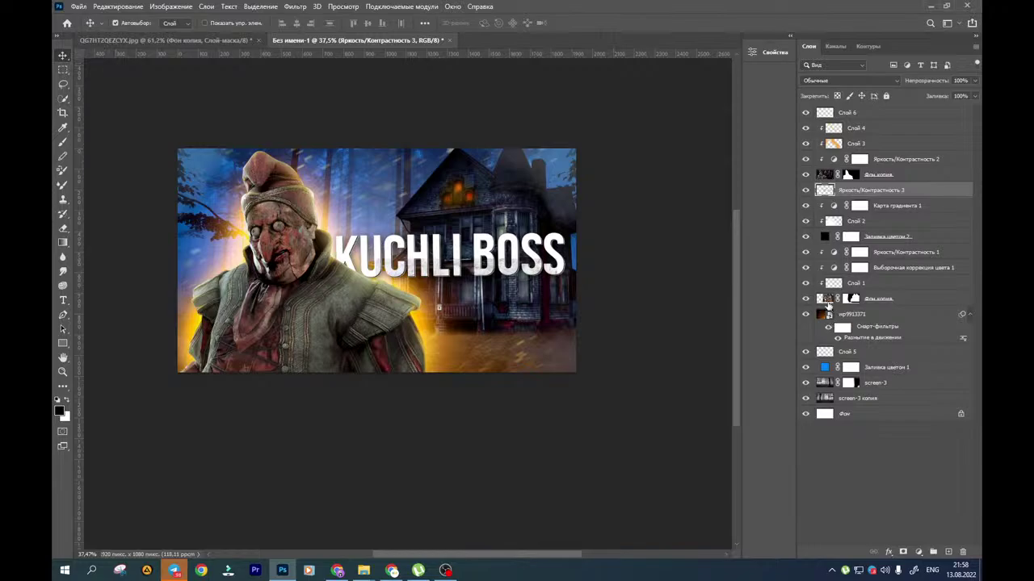
# Try a Field Blur of about 5 px on the house's Фон копия layer
pyautogui.click(828, 301)
pyautogui.click(305, 7)
pyautogui.moveTo(441, 149)
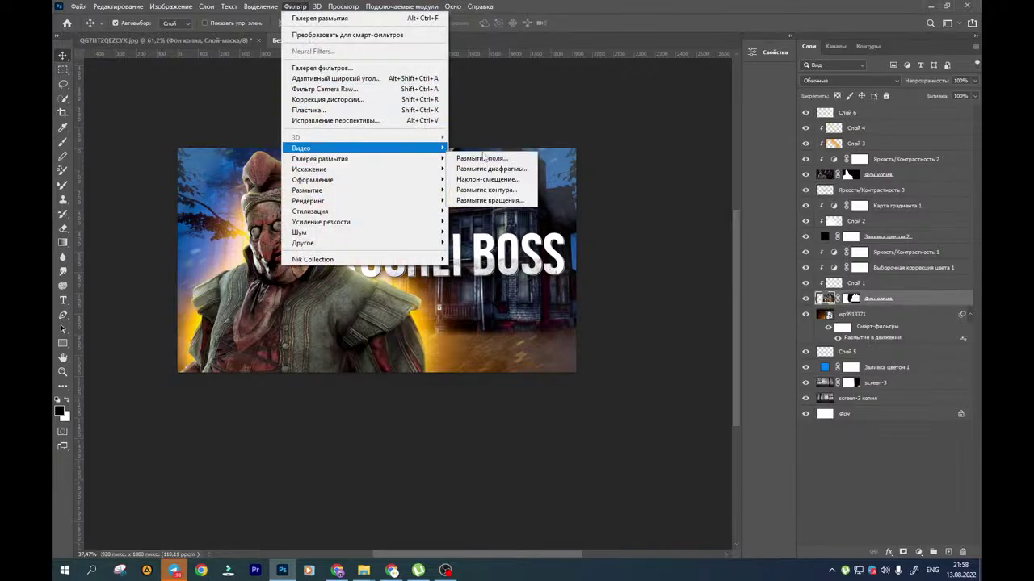
pyautogui.click(481, 158)
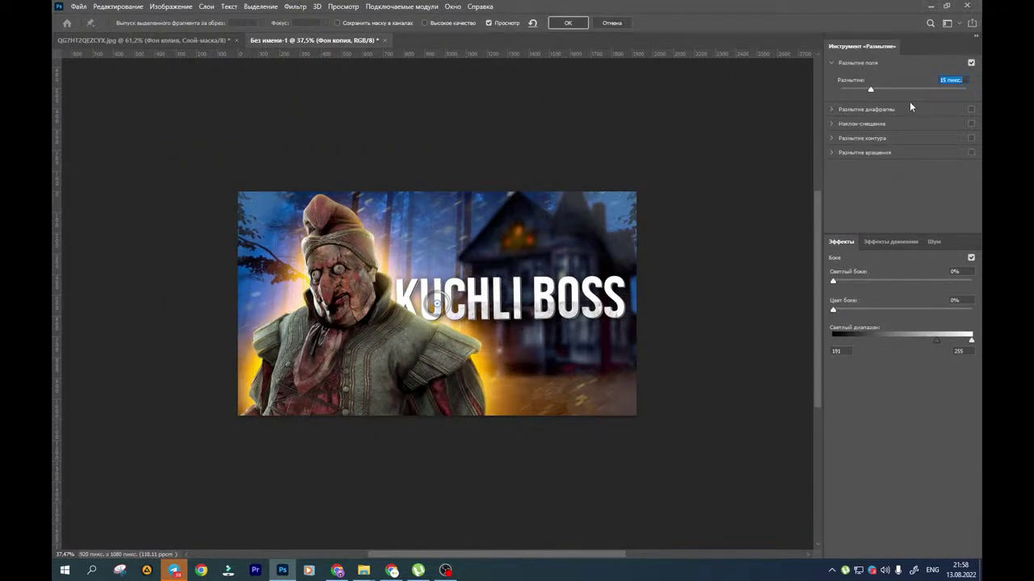
pyautogui.moveTo(860, 90); pyautogui.dragTo(854, 92)
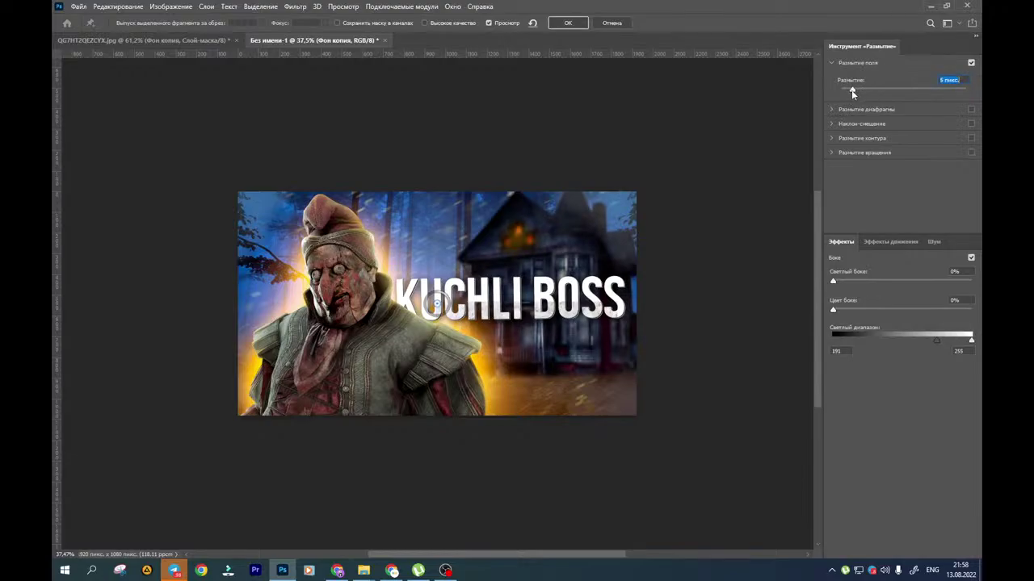
pyautogui.click(609, 23)
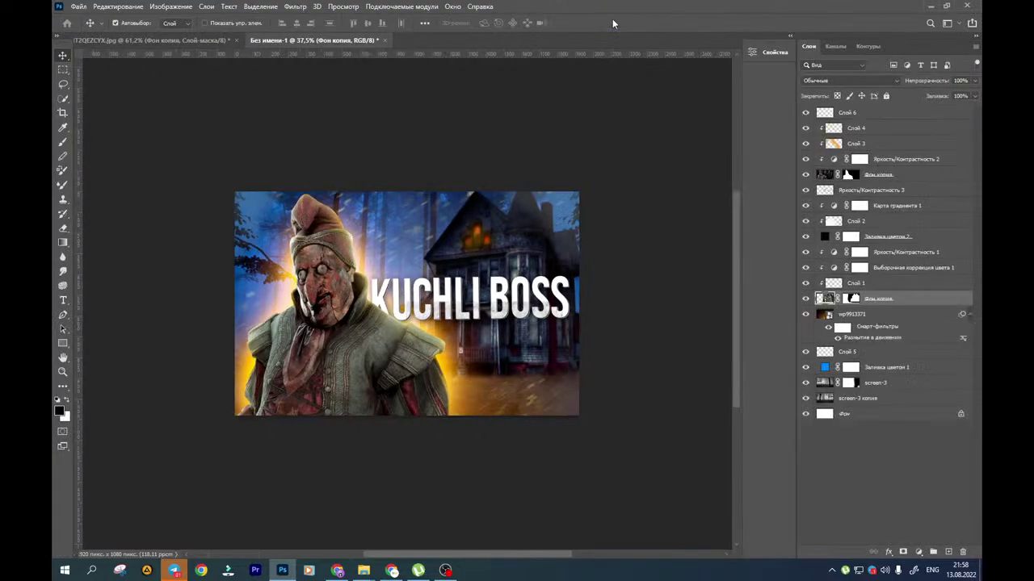
# Bring the merged title layer to the top of the stack and place the lettering at the lower centre of the picture
pyautogui.moveTo(477, 253); pyautogui.dragTo(469, 212)
pyautogui.moveTo(847, 190); pyautogui.dragTo(856, 111)
pyautogui.moveTo(423, 211); pyautogui.dragTo(386, 334)
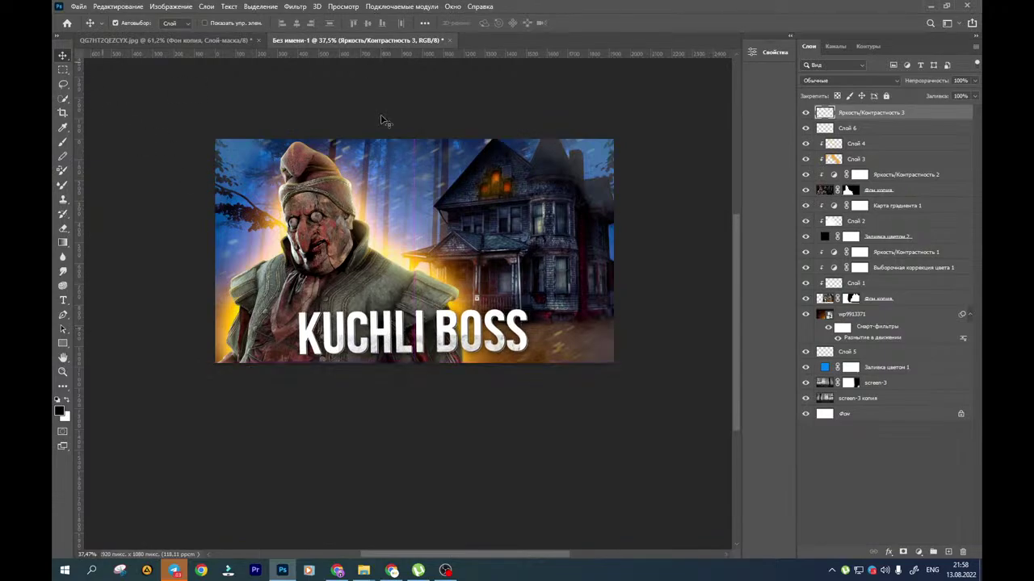
# Create a new layer beneath the title and darken the picture's lower part with a soft black brush of about 2255 px
pyautogui.click(882, 131)
pyautogui.click(947, 551)
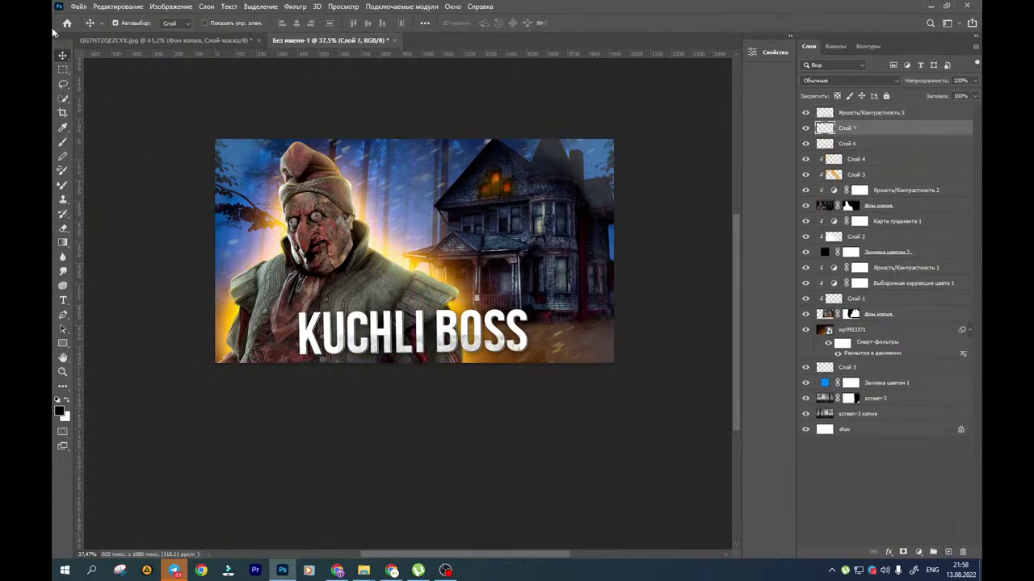
pyautogui.click(63, 141)
pyautogui.click(122, 24)
pyautogui.click(285, 203)
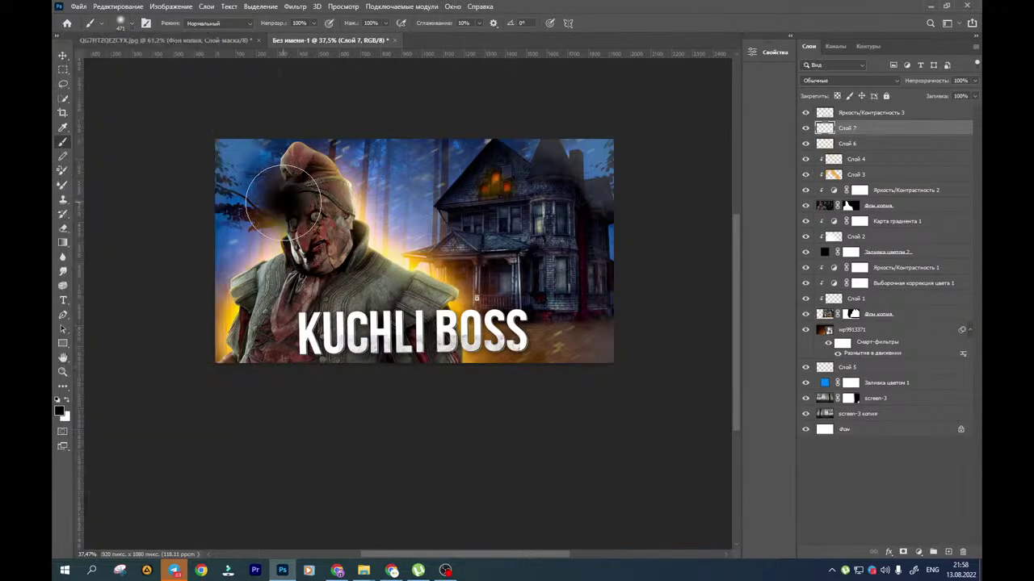
pyautogui.hotkey('ctrl', 'z')
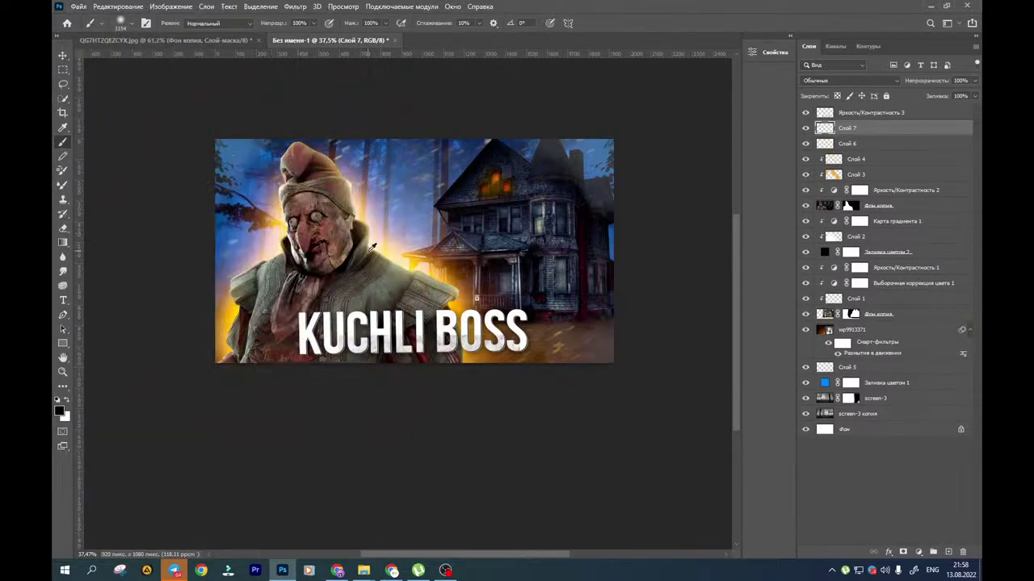
pyautogui.scroll(-5, 359, 262)
pyautogui.keyDown('alt'); pyautogui.moveTo(342, 287); pyautogui.dragTo(397, 288); pyautogui.keyUp('alt')
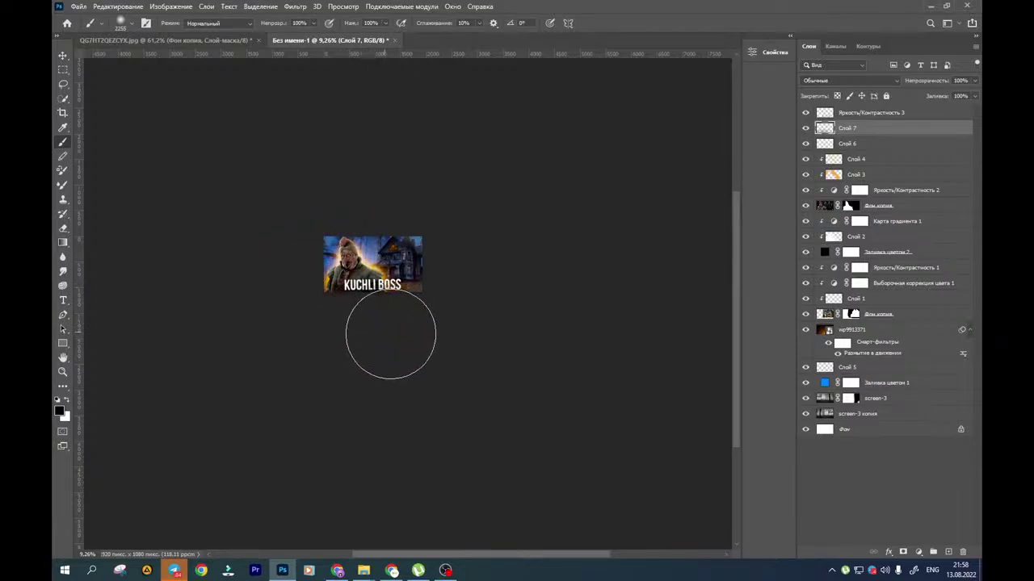
pyautogui.scroll(4, 334, 312)
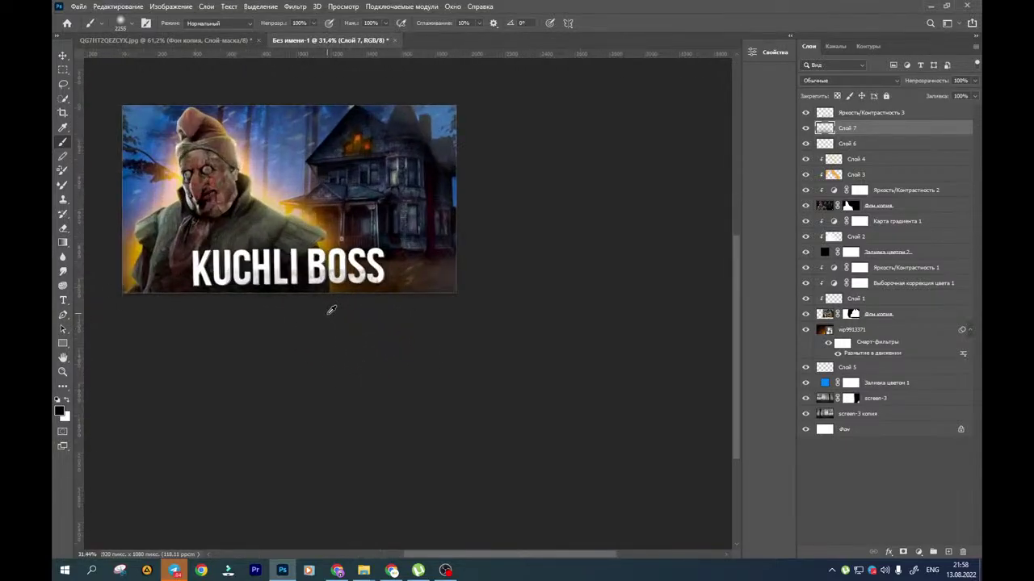
# Squash the dark shading layer's height into the lower part of the picture and warp its left side outward
pyautogui.hotkey('ctrl', 't')
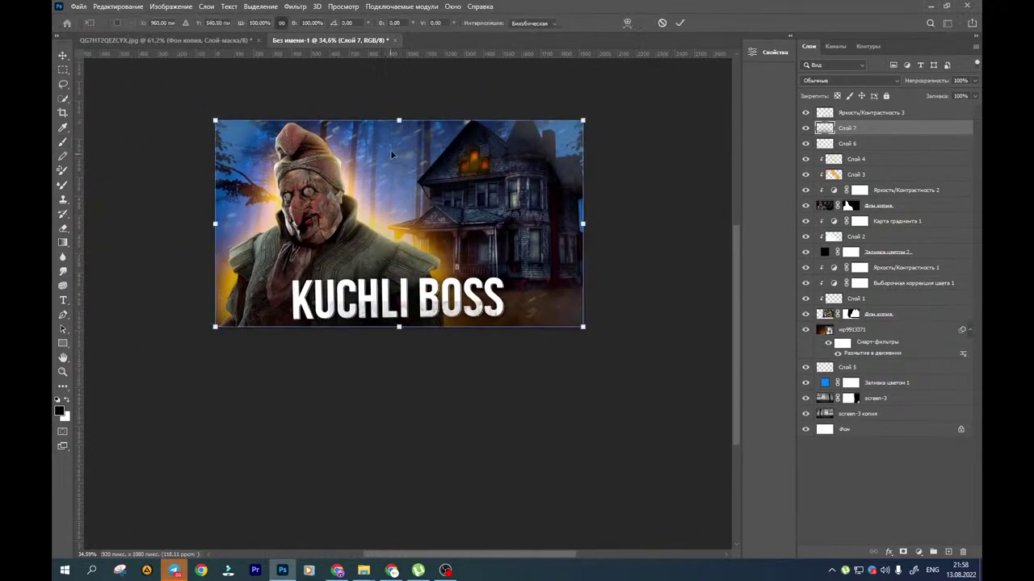
pyautogui.moveTo(404, 121); pyautogui.dragTo(450, 272)
pyautogui.click(627, 22)
pyautogui.moveTo(308, 287); pyautogui.dragTo(281, 292)
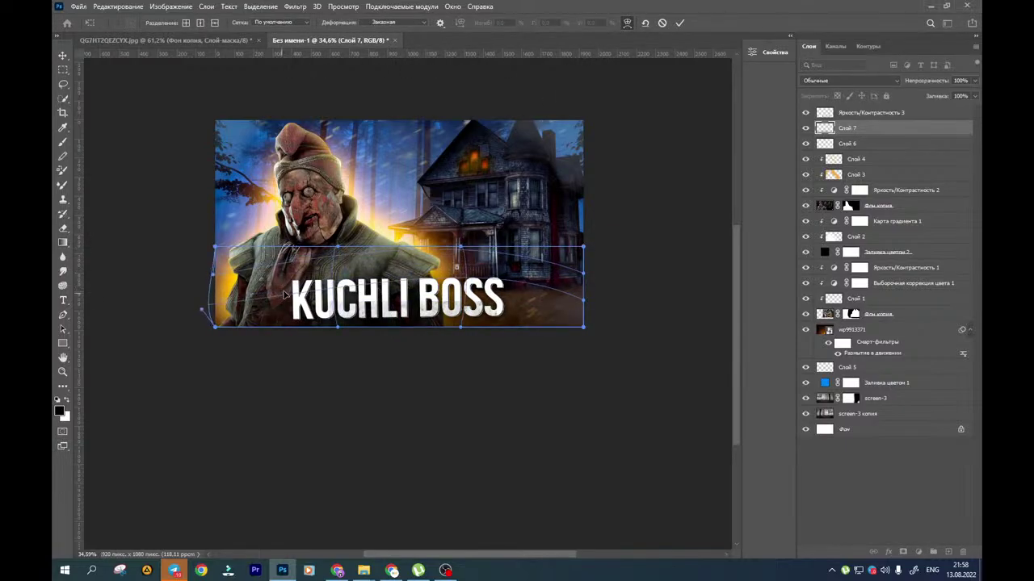
pyautogui.click(63, 55)
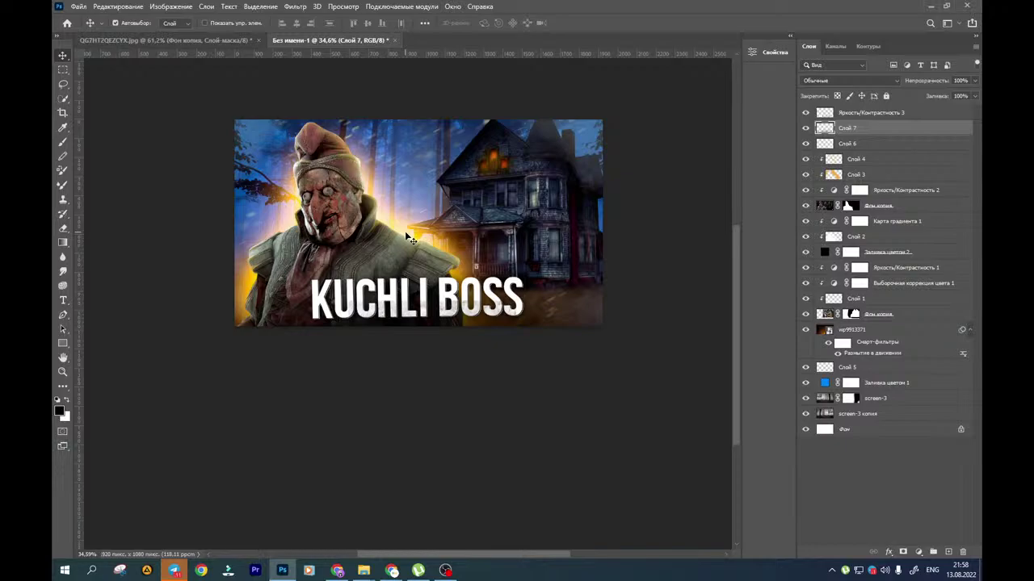
# Compare the picture with and without the dark shading and the title, and check the lettering up close
pyautogui.click(805, 128)
pyautogui.click(804, 129)
pyautogui.click(804, 113)
pyautogui.click(804, 113)
pyautogui.scroll(2, 416, 299)
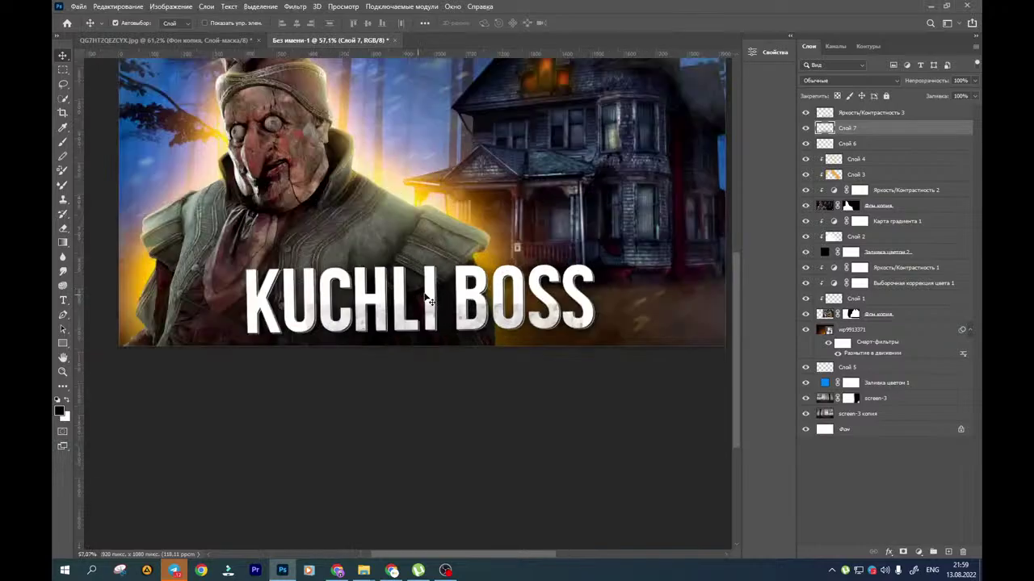
pyautogui.moveTo(398, 369); pyautogui.dragTo(405, 339)
pyautogui.scroll(-2, 405, 339)
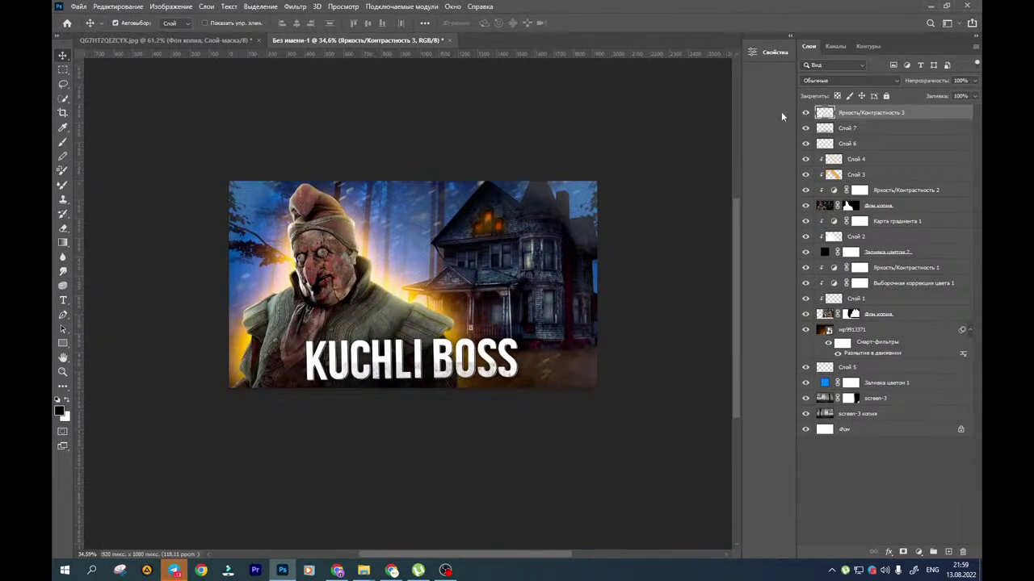
# Delete the merged KUCHLI BOSS title layer and the dark shading layer Слой 7
pyautogui.press('Delete')
pyautogui.press('Delete')
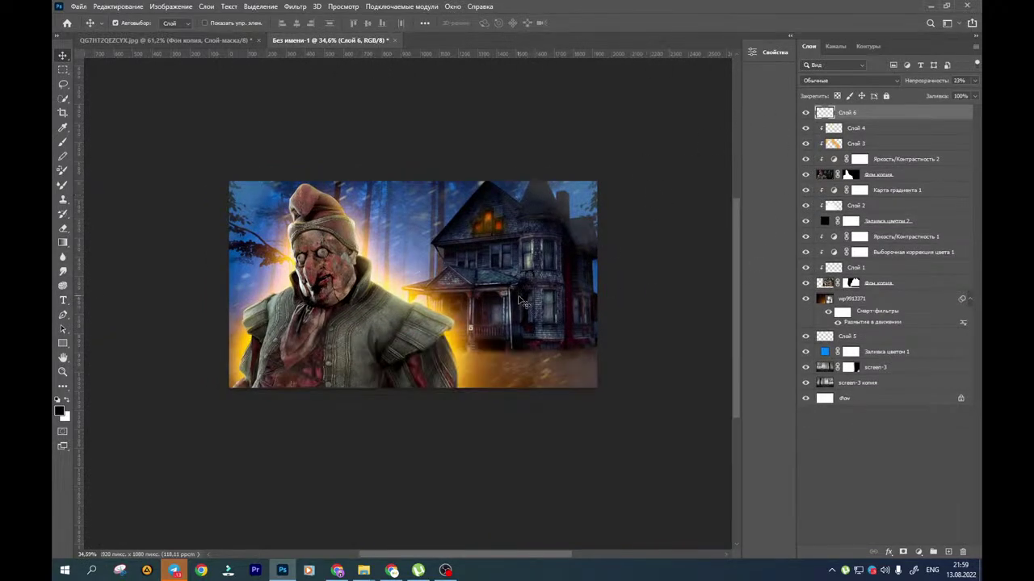
pyautogui.moveTo(511, 294); pyautogui.dragTo(466, 271)
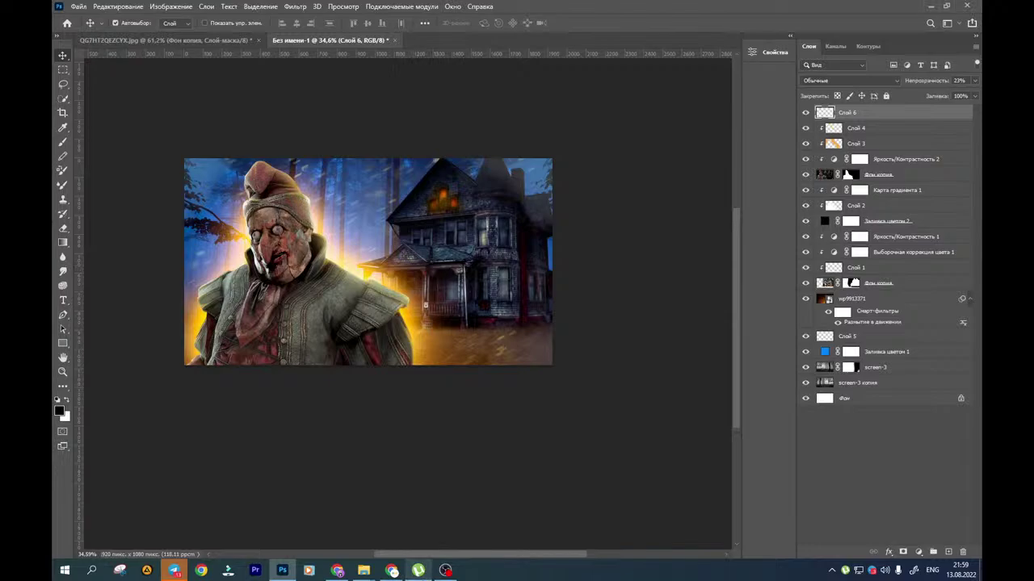
# Switch to Chrome and open the image of two axe-wielding huntresses from the DEAD BY DAYLIGHT skins results
pyautogui.click(337, 571)
pyautogui.click(428, 12)
pyautogui.click(528, 9)
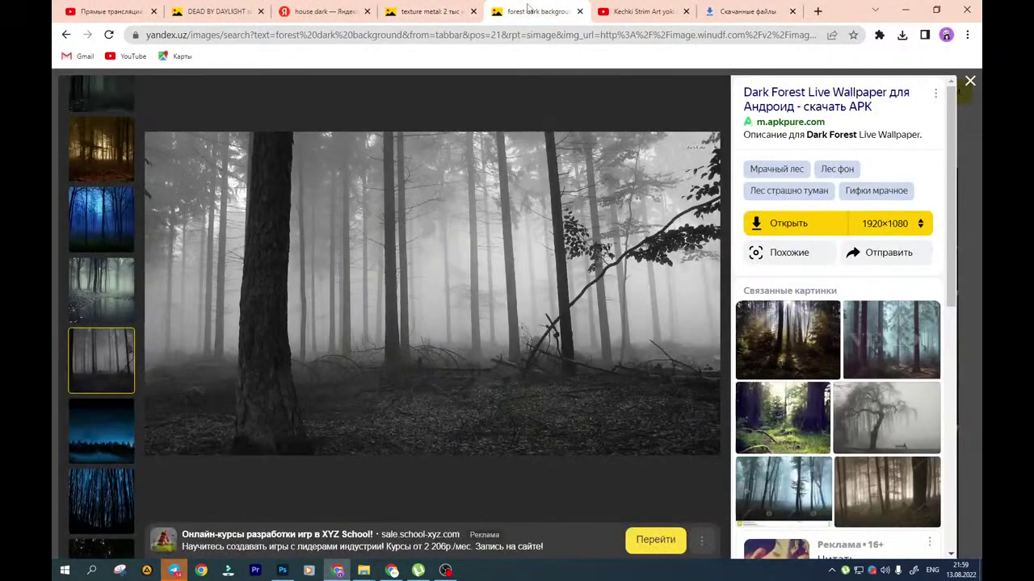
pyautogui.click(214, 12)
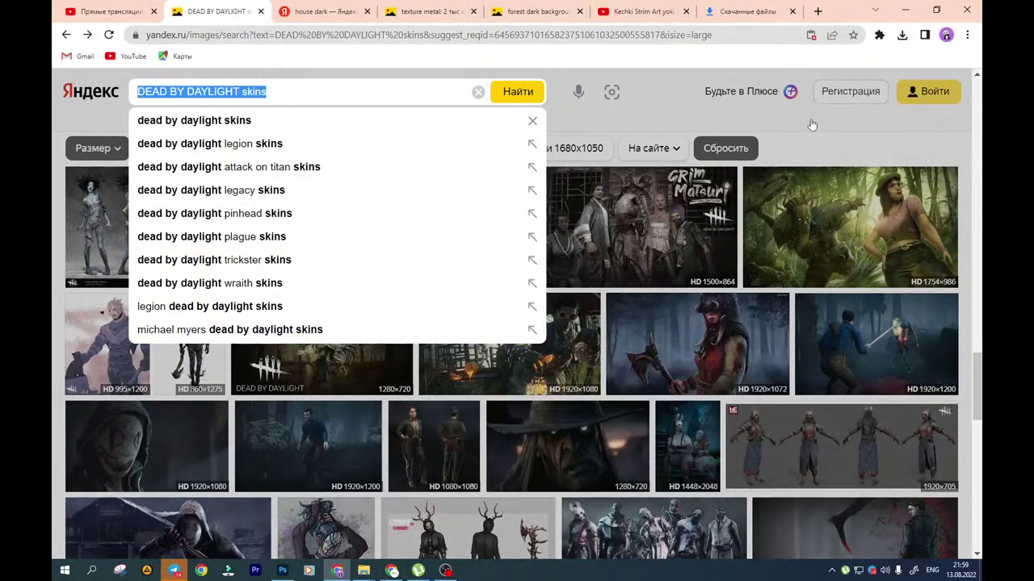
pyautogui.scroll(-3, 384, 263)
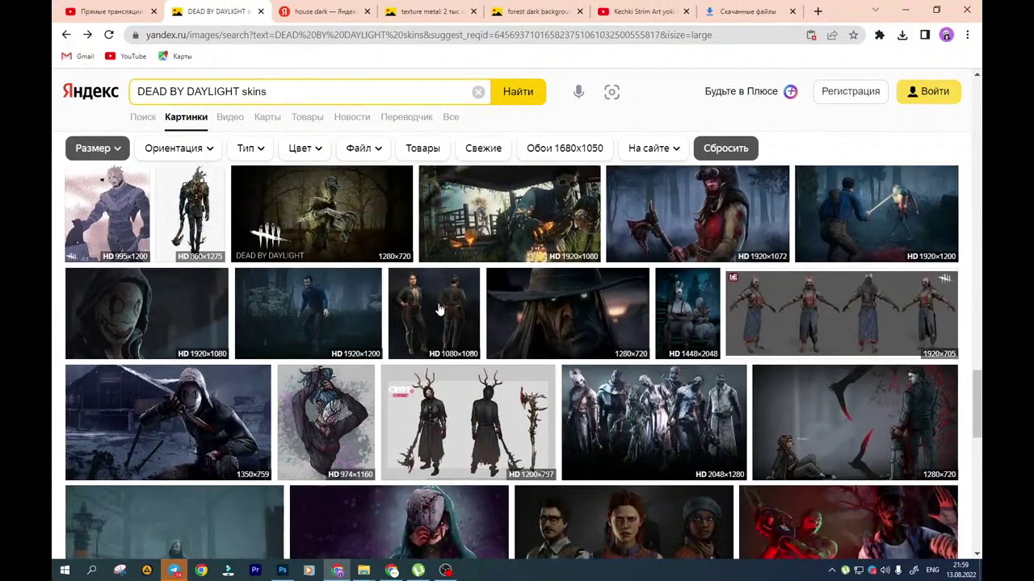
pyautogui.scroll(-3, 442, 311)
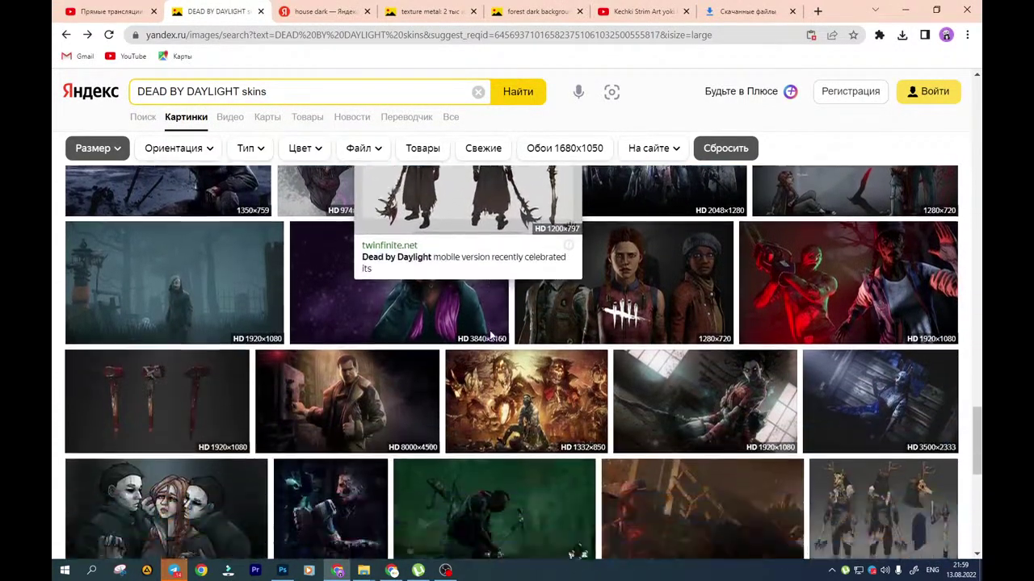
pyautogui.scroll(15, 395, 385)
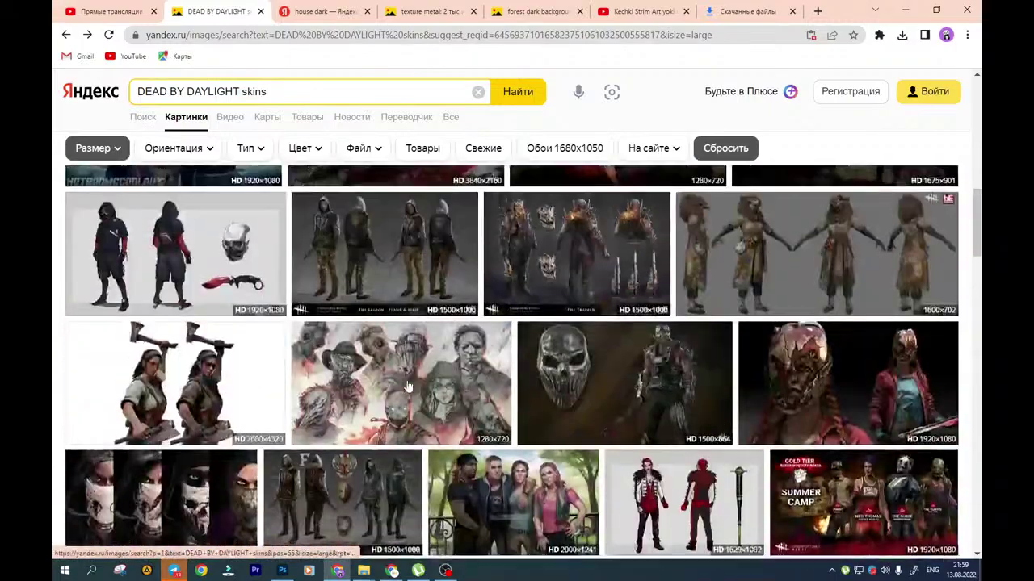
pyautogui.moveTo(419, 384)
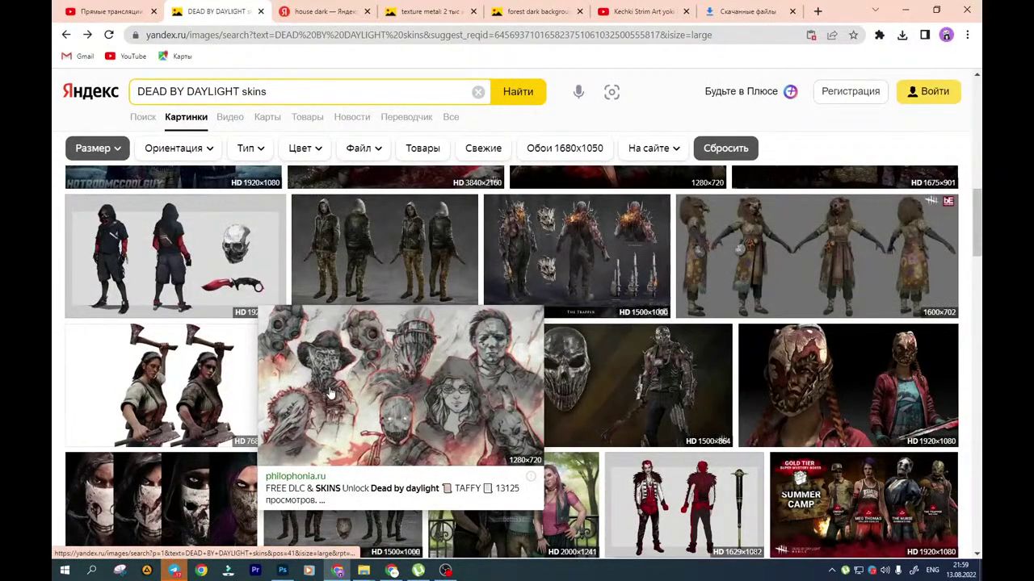
pyautogui.click(191, 383)
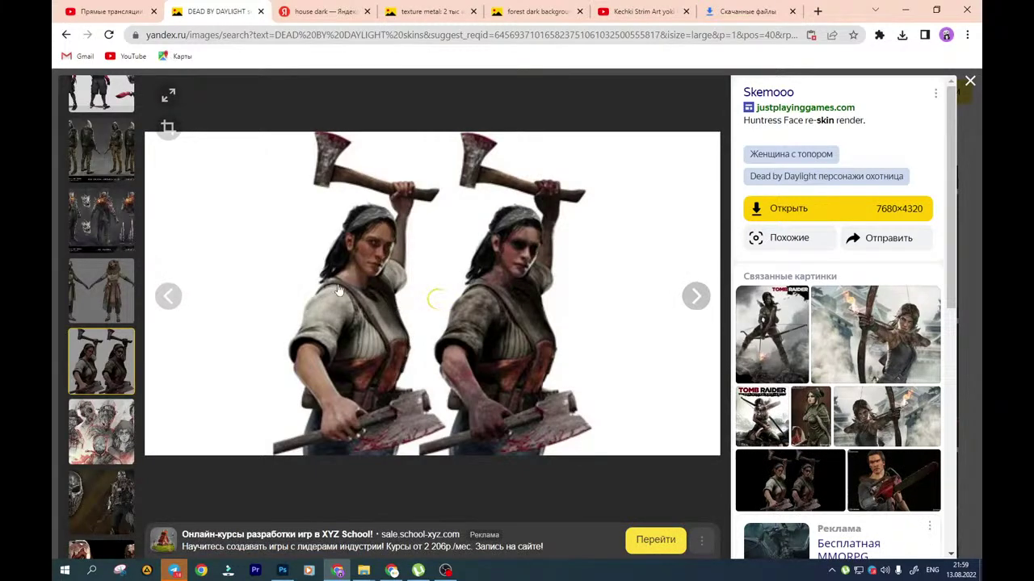
# Save the huntress image mgynh7sj5b941.png to the computer and open the browser's list of downloaded files
pyautogui.rightClick(376, 302)
pyautogui.click(386, 315)
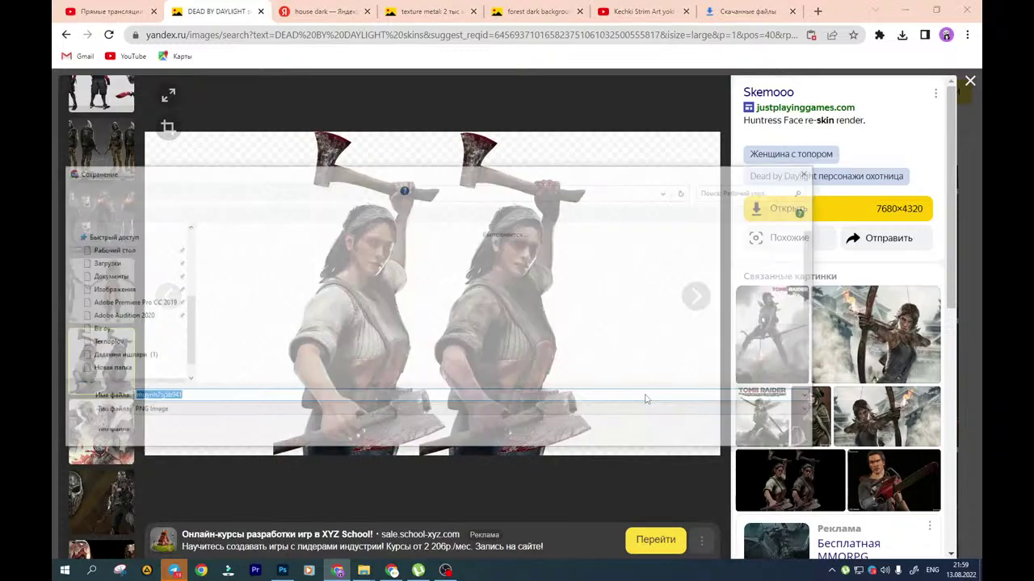
pyautogui.click(731, 437)
pyautogui.click(968, 36)
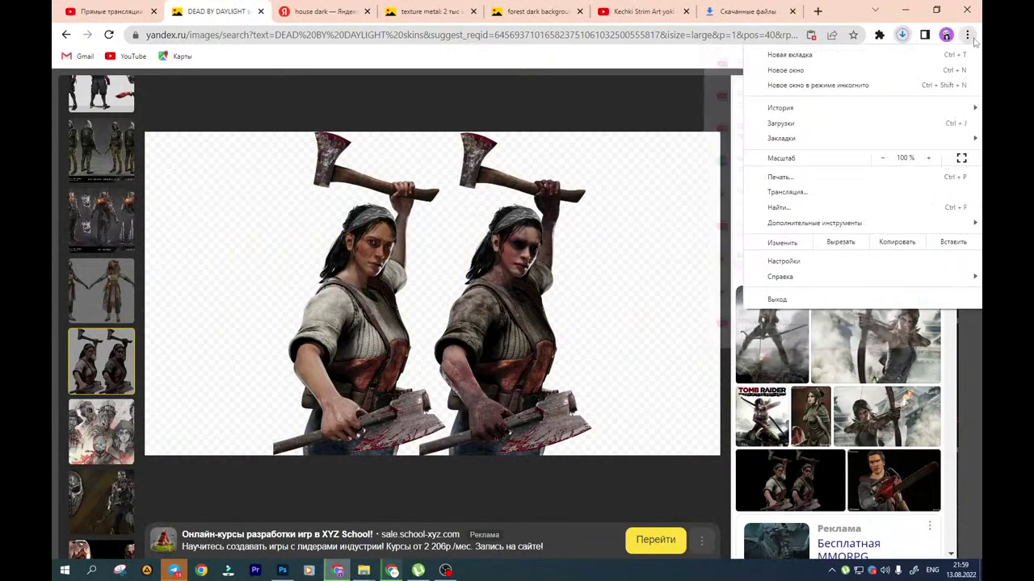
pyautogui.click(781, 123)
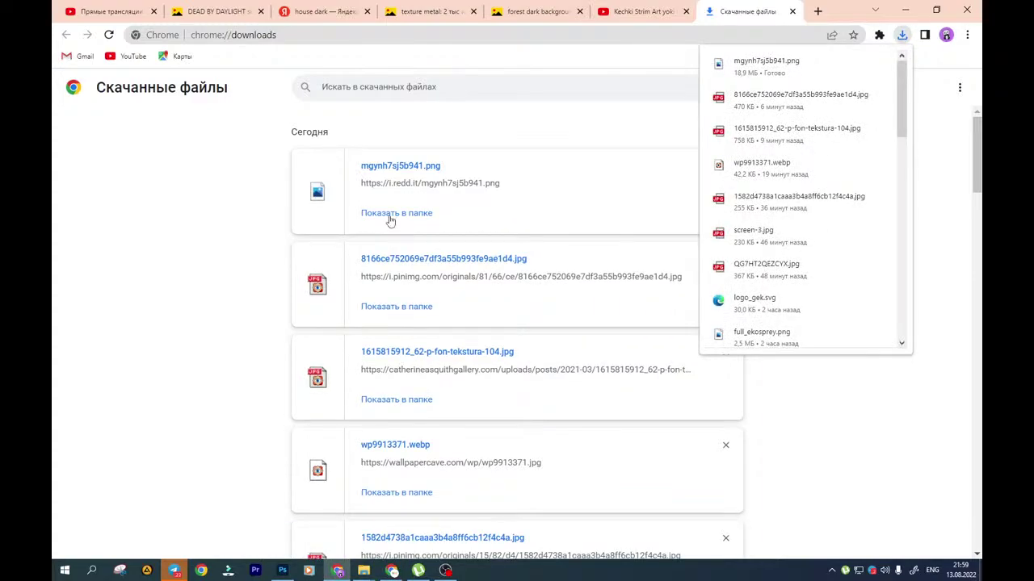
# Open the downloaded mgynh7sj5b941.png as its own document in Photoshop
pyautogui.click(390, 215)
pyautogui.moveTo(862, 505); pyautogui.dragTo(469, 42)
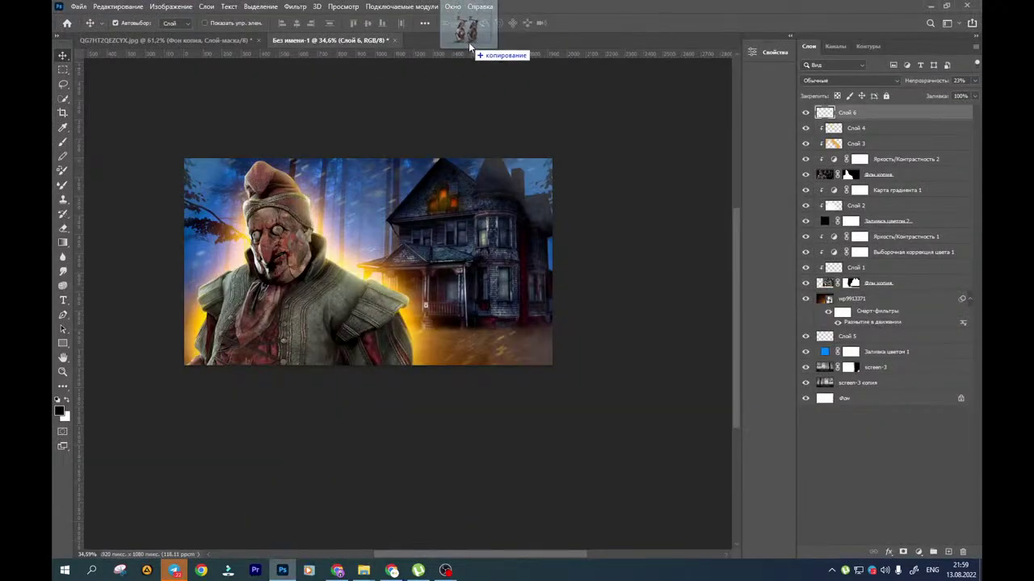
pyautogui.click(584, 252)
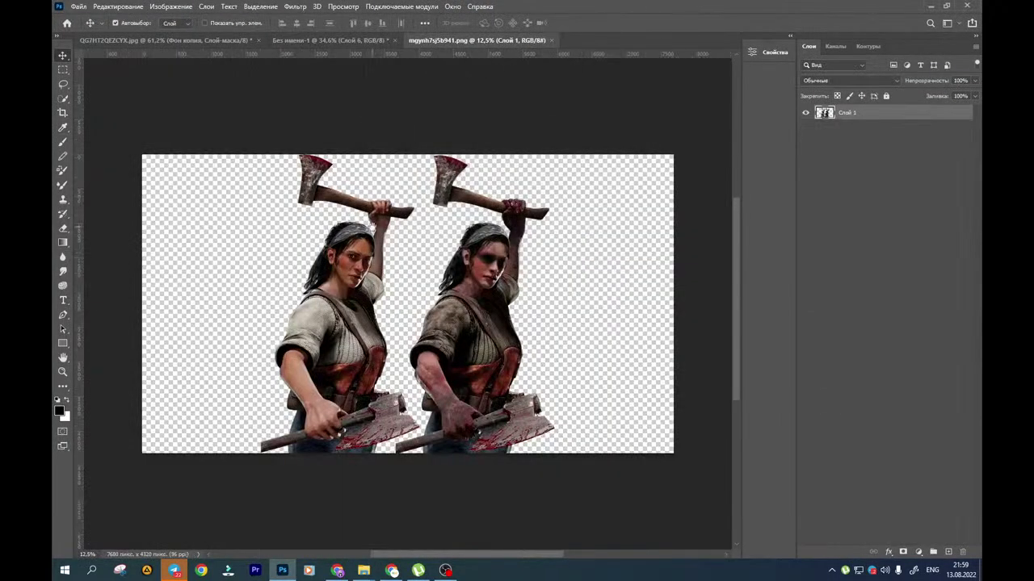
# Lasso the cleaner, unbloodied huntress on the left and bring her into the Без имени-1 montage as a new layer
pyautogui.click(61, 84)
pyautogui.moveTo(274, 130)
pyautogui.mouseDown()
pyautogui.moveTo(256, 234)
pyautogui.moveTo(288, 445)
pyautogui.moveTo(415, 454)
pyautogui.moveTo(442, 436)
pyautogui.mouseUp()
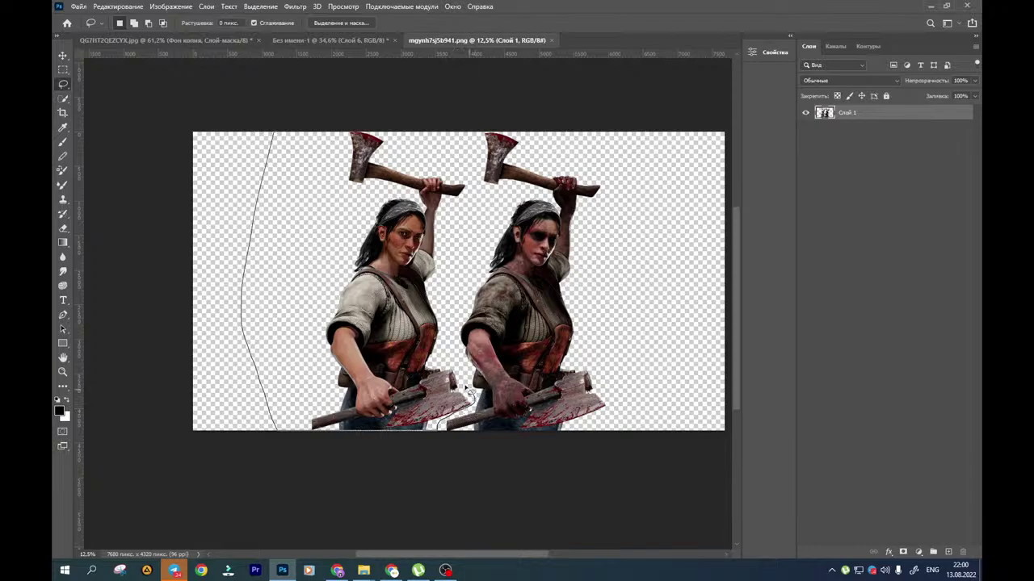
pyautogui.moveTo(449, 342); pyautogui.dragTo(471, 210)
pyautogui.moveTo(426, 153)
pyautogui.mouseDown()
pyautogui.moveTo(340, 115)
pyautogui.moveTo(295, 115)
pyautogui.mouseUp()
pyautogui.click(63, 55)
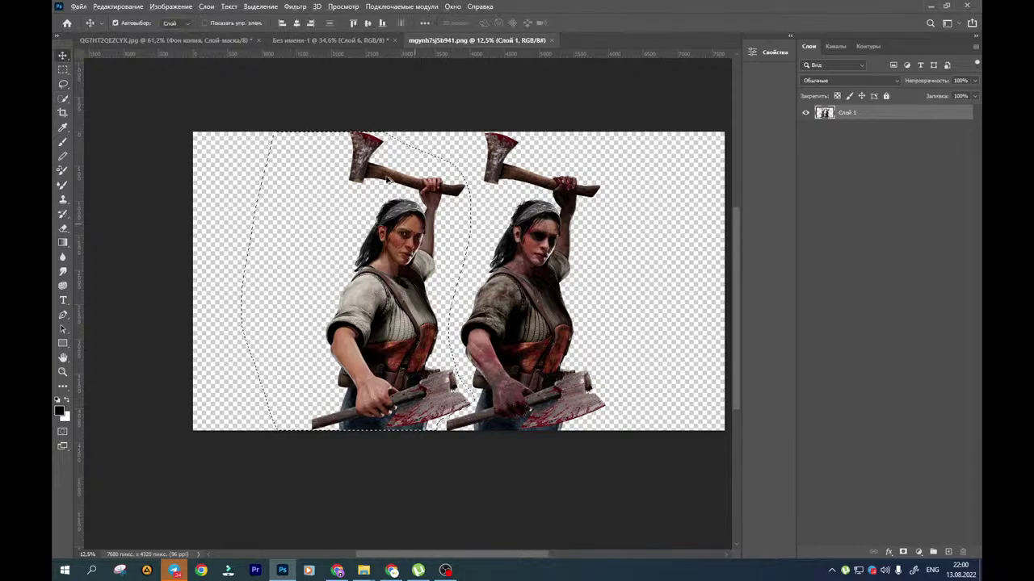
pyautogui.moveTo(361, 164)
pyautogui.mouseDown()
pyautogui.moveTo(319, 39)
pyautogui.moveTo(353, 255)
pyautogui.moveTo(390, 272)
pyautogui.mouseUp()
# Scale the pasted huntress down to about 43% and position her between the zombie and the house
pyautogui.hotkey('ctrl', 't')
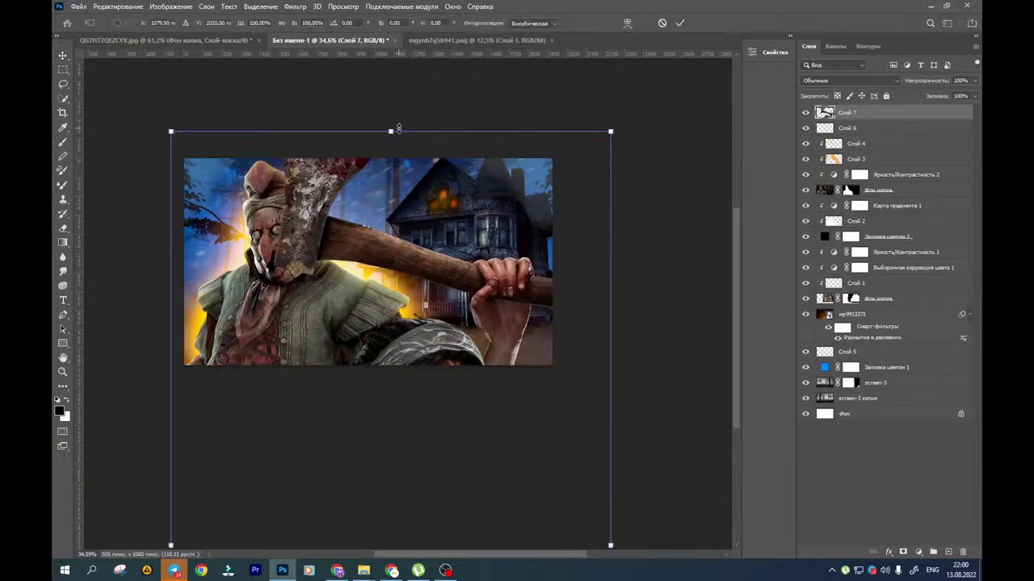
pyautogui.moveTo(397, 130); pyautogui.dragTo(416, 483)
pyautogui.moveTo(434, 526); pyautogui.dragTo(466, 190)
pyautogui.moveTo(421, 124); pyautogui.dragTo(420, 266)
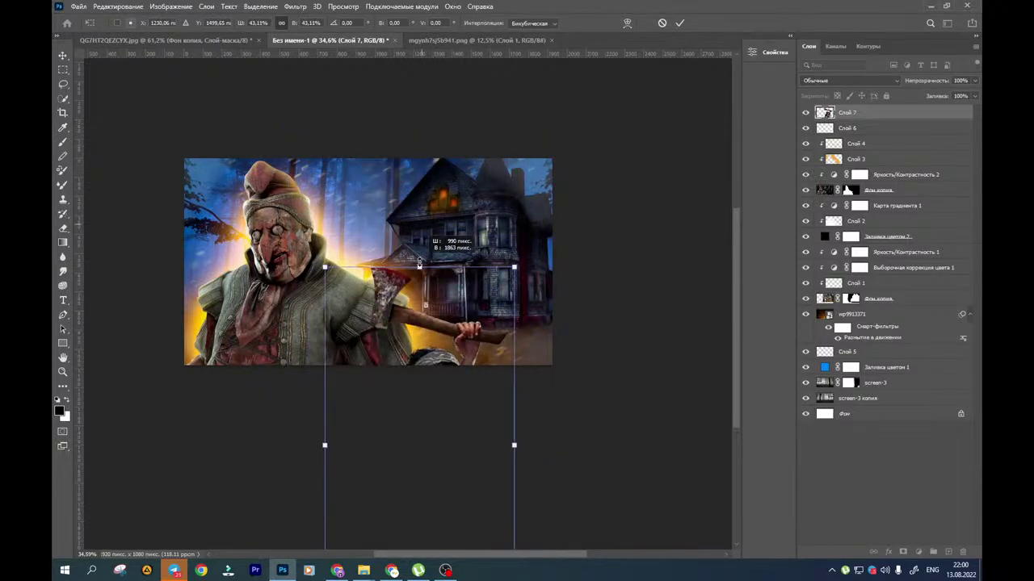
pyautogui.moveTo(410, 308); pyautogui.dragTo(385, 177)
# Place the huntress layer Слой 7 behind the zombie, unclipped between Заливка цветом 2 and Яркость/Контрастность 1
pyautogui.moveTo(869, 116); pyautogui.dragTo(895, 235)
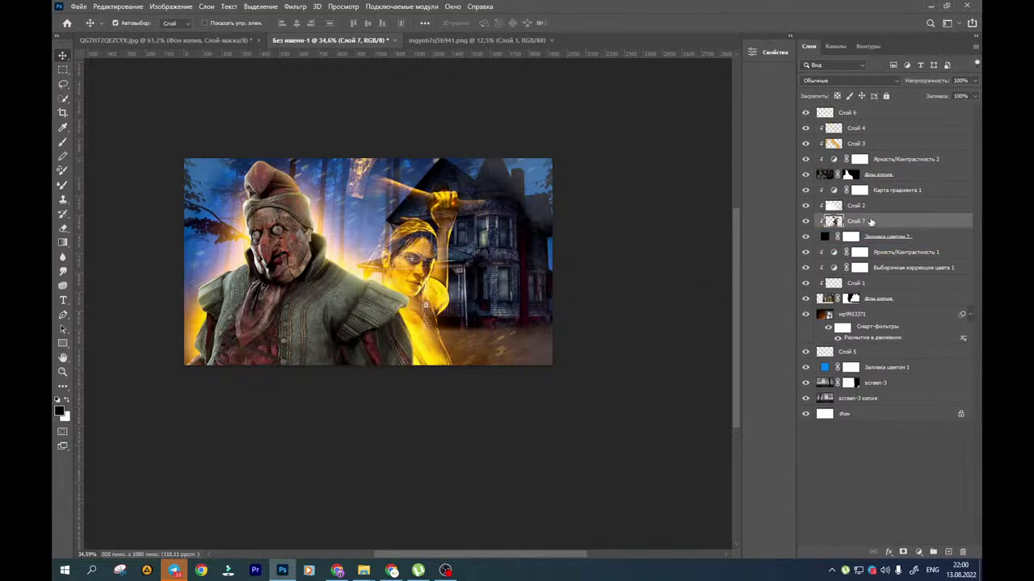
pyautogui.hotkey('ctrl', 'shift', ']')
pyautogui.moveTo(868, 119); pyautogui.dragTo(875, 252)
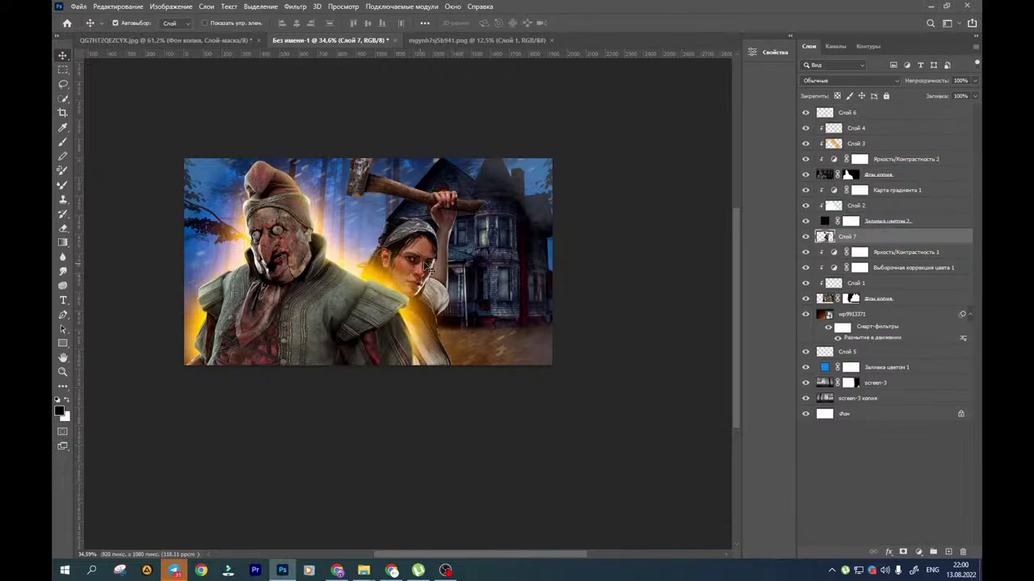
pyautogui.hotkey('alt', ']')
# Mirror the huntress horizontally, scale her to about 84%, tilt her slightly and set her behind the zombie's shoulder
pyautogui.click(824, 237)
pyautogui.hotkey('ctrl', 't')
pyautogui.rightClick(441, 242)
pyautogui.click(502, 465)
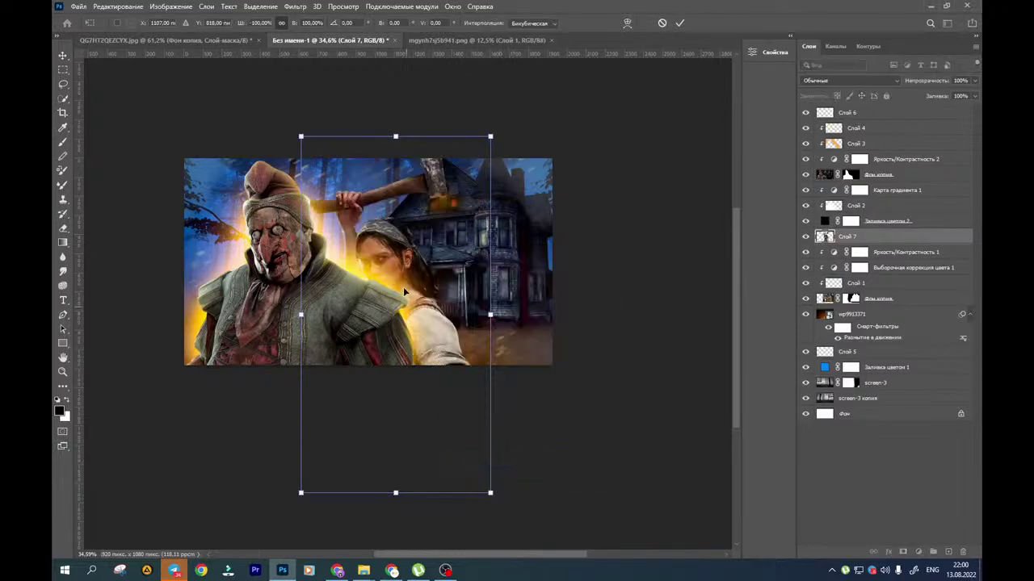
pyautogui.moveTo(402, 286); pyautogui.dragTo(460, 307)
pyautogui.moveTo(455, 148); pyautogui.dragTo(458, 174)
pyautogui.moveTo(457, 165); pyautogui.dragTo(457, 212)
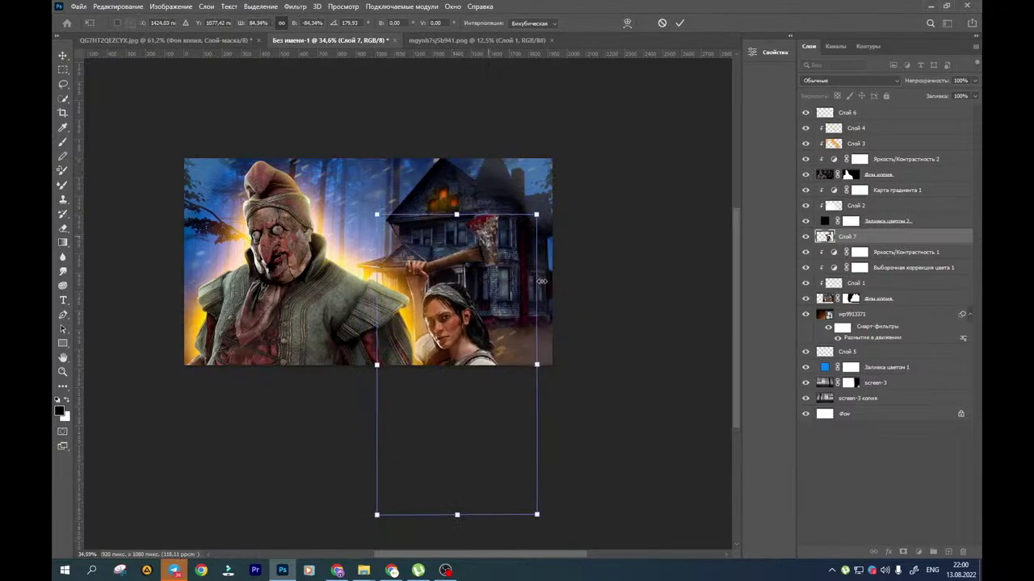
pyautogui.moveTo(473, 353); pyautogui.dragTo(442, 301)
pyautogui.moveTo(563, 265); pyautogui.dragTo(556, 207)
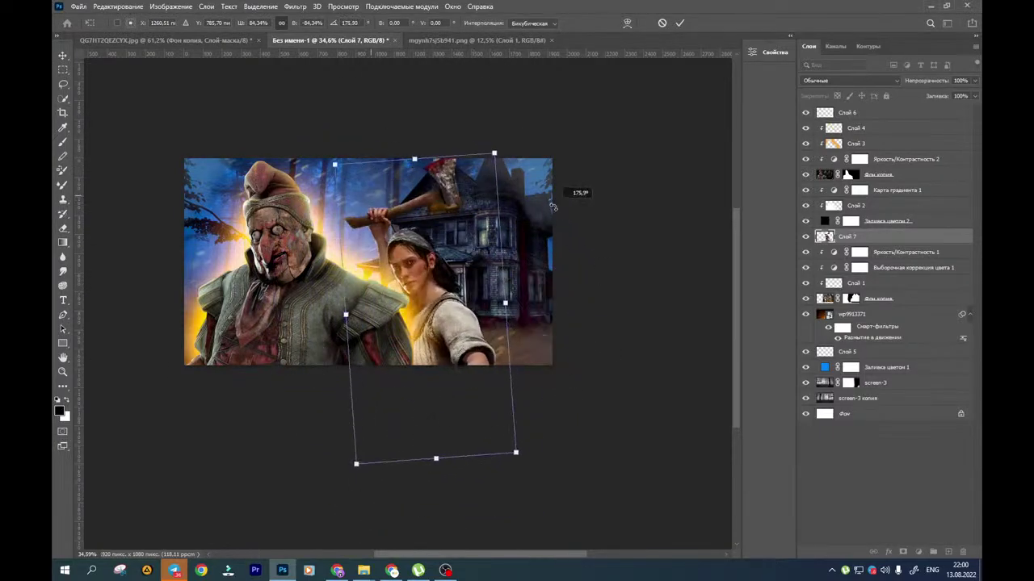
pyautogui.click(67, 57)
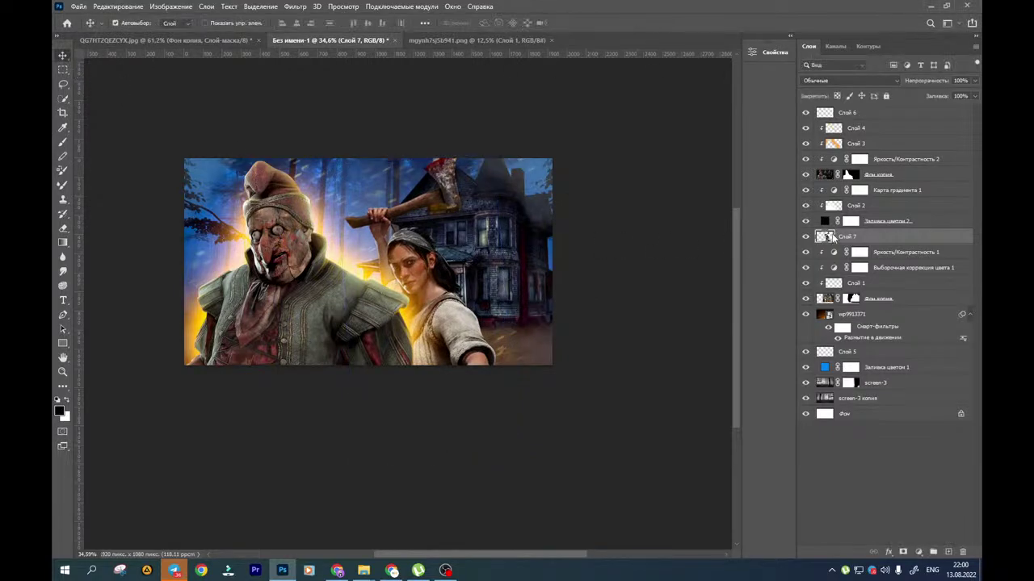
# Compare the house with and without the Яркость/Контрастность 1 adjustment
pyautogui.click(805, 253)
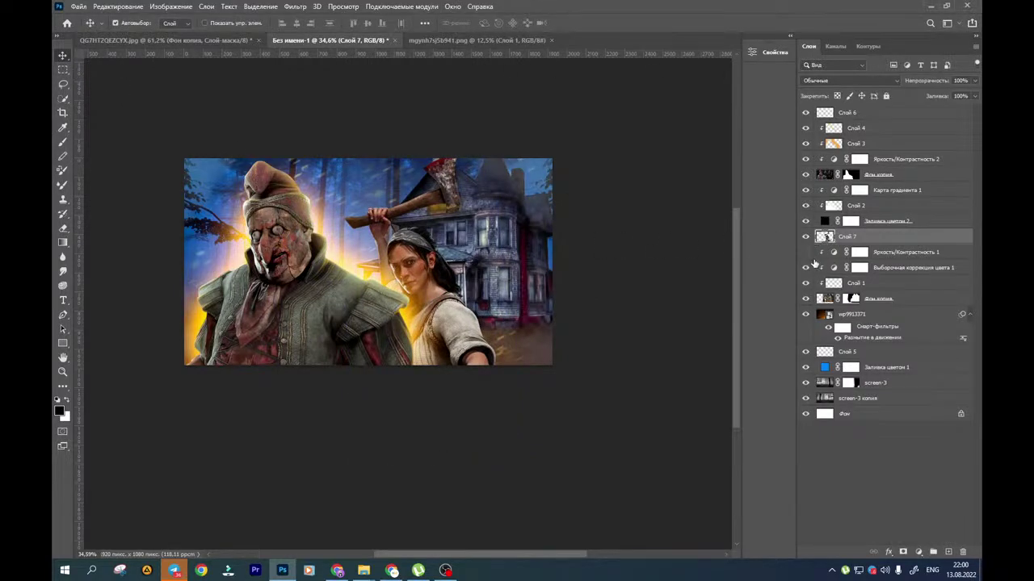
pyautogui.click(862, 255)
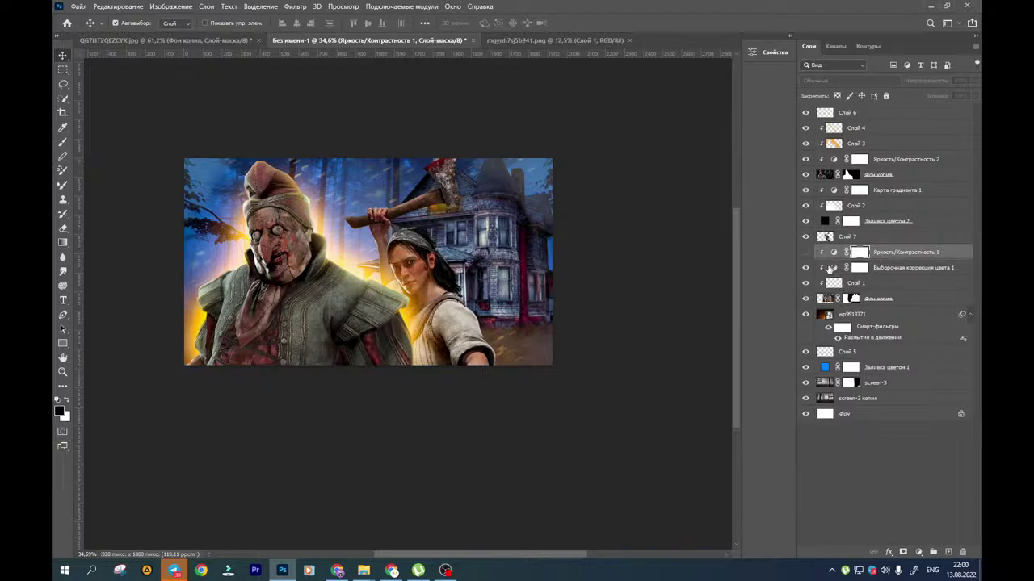
pyautogui.hotkey('ctrl', 'z')
# Delete the zombie's glow layers Карта градиента 1, Слой 2 and Заливка цветом 2
pyautogui.click(877, 196)
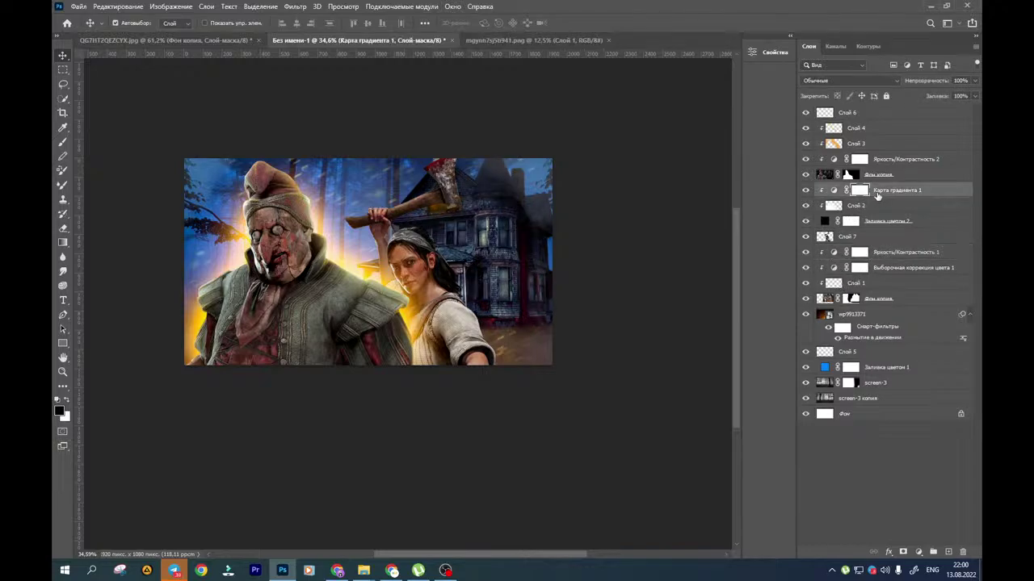
pyautogui.press('Delete')
pyautogui.press('Delete')
pyautogui.press('Delete')
pyautogui.press('Delete')
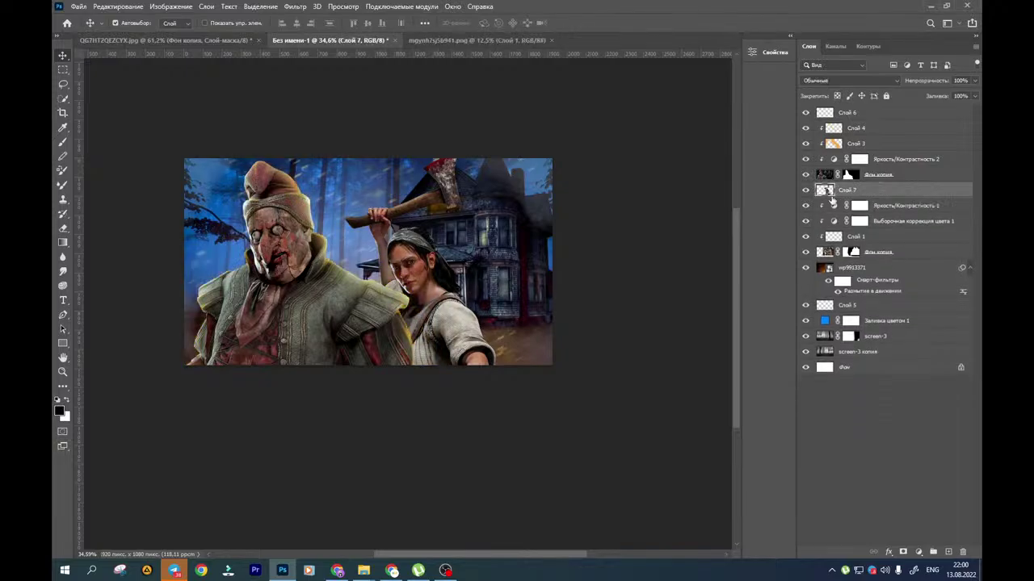
# Delete the clipped light layers Слой 3 and Слой 4 above the zombie
pyautogui.click(835, 146)
pyautogui.press('Delete')
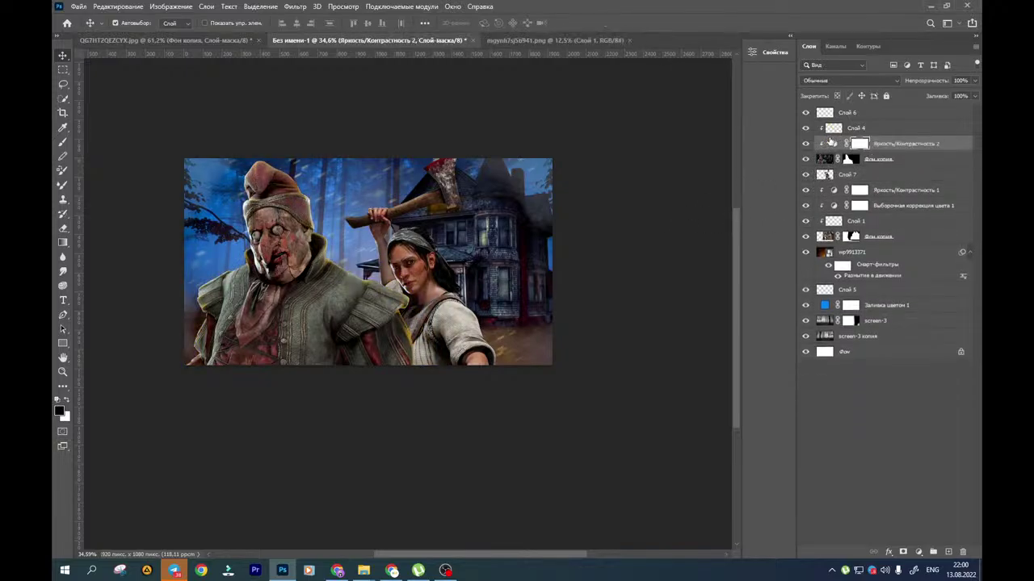
pyautogui.click(835, 131)
pyautogui.press('Delete')
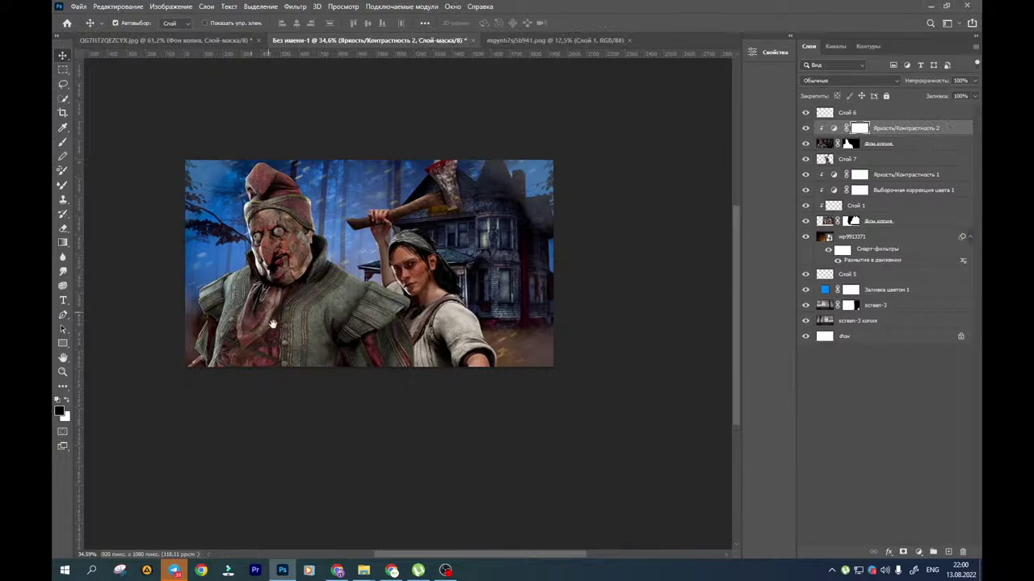
# Move the huntress to the picture's left side, then mirror the zombie horizontally and place him to her right
pyautogui.moveTo(430, 289)
pyautogui.mouseDown()
pyautogui.moveTo(416, 277)
pyautogui.moveTo(315, 271)
pyautogui.moveTo(311, 311)
pyautogui.moveTo(420, 306)
pyautogui.mouseUp()
pyautogui.hotkey('ctrl', 't')
pyautogui.rightClick(406, 305)
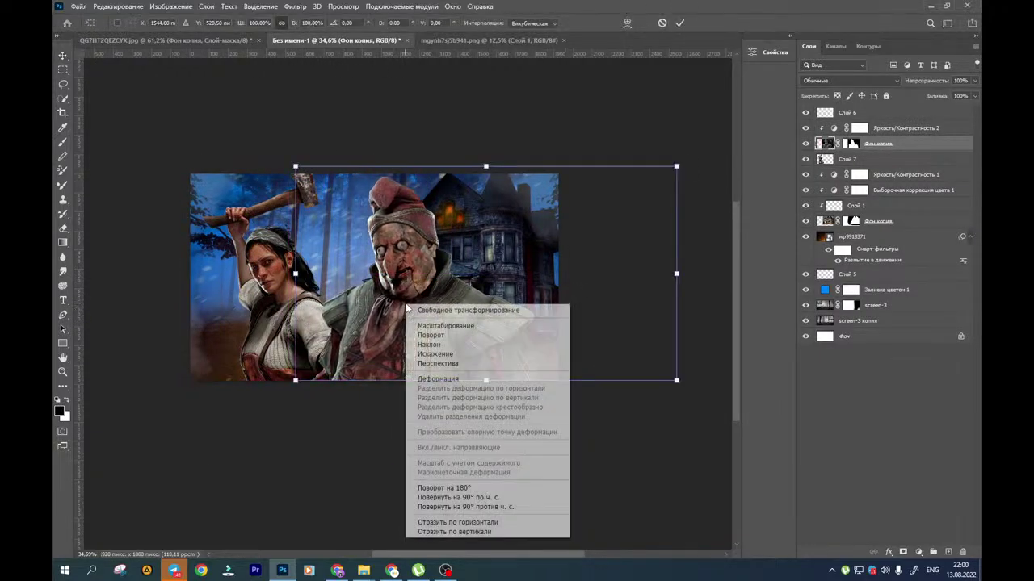
pyautogui.click(452, 531)
pyautogui.hotkey('ctrl', 'z')
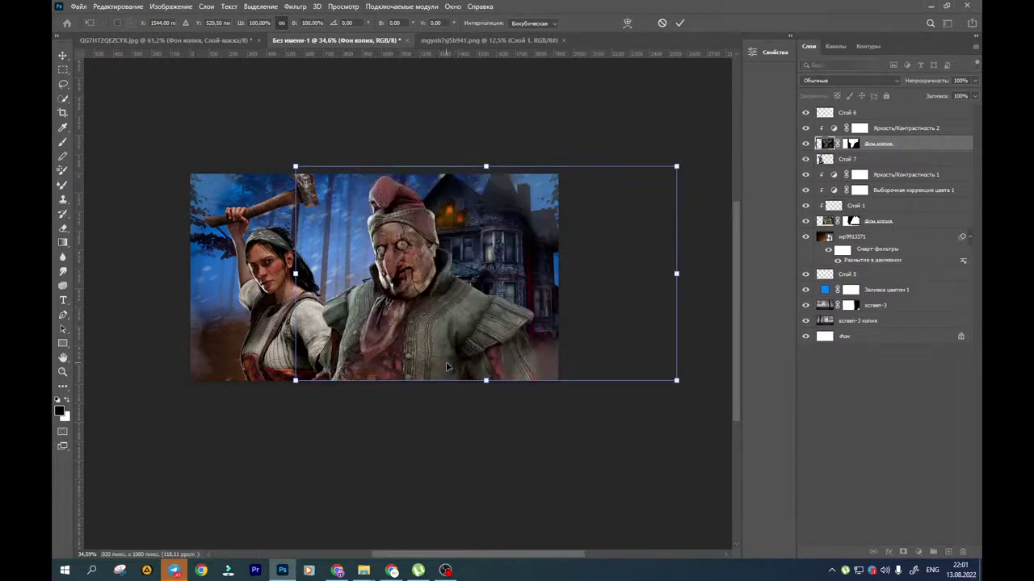
pyautogui.rightClick(452, 362)
pyautogui.click(482, 341)
pyautogui.moveTo(493, 332); pyautogui.dragTo(339, 338)
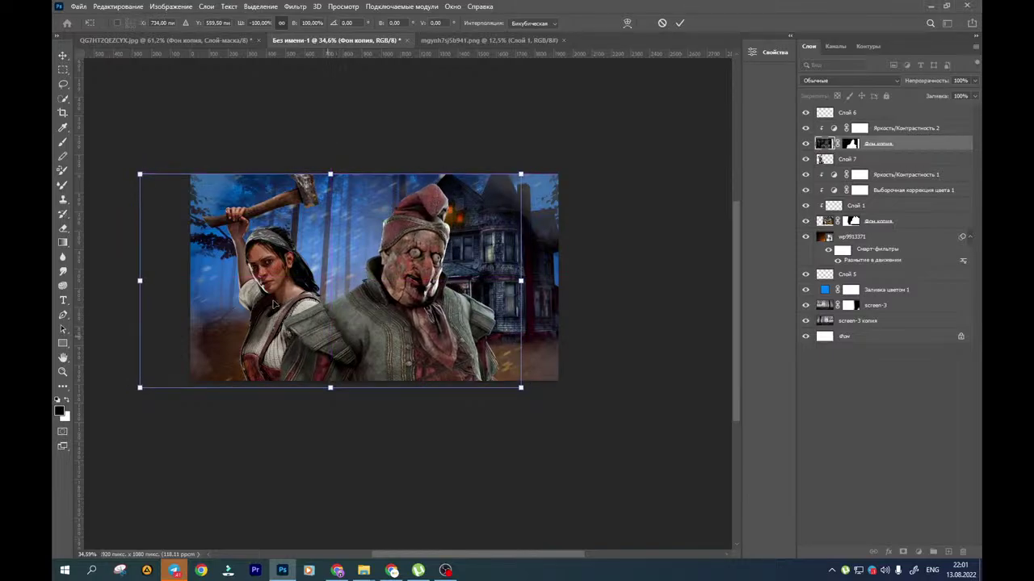
pyautogui.click(62, 55)
# Mirror the huntress horizontally and reposition her at the picture's left edge, partly behind the zombie's shoulder
pyautogui.moveTo(276, 275)
pyautogui.keyDown('ctrl'); pyautogui.mouseDown()
pyautogui.moveTo(297, 296)
pyautogui.moveTo(292, 281)
pyautogui.mouseUp(); pyautogui.keyUp('ctrl')
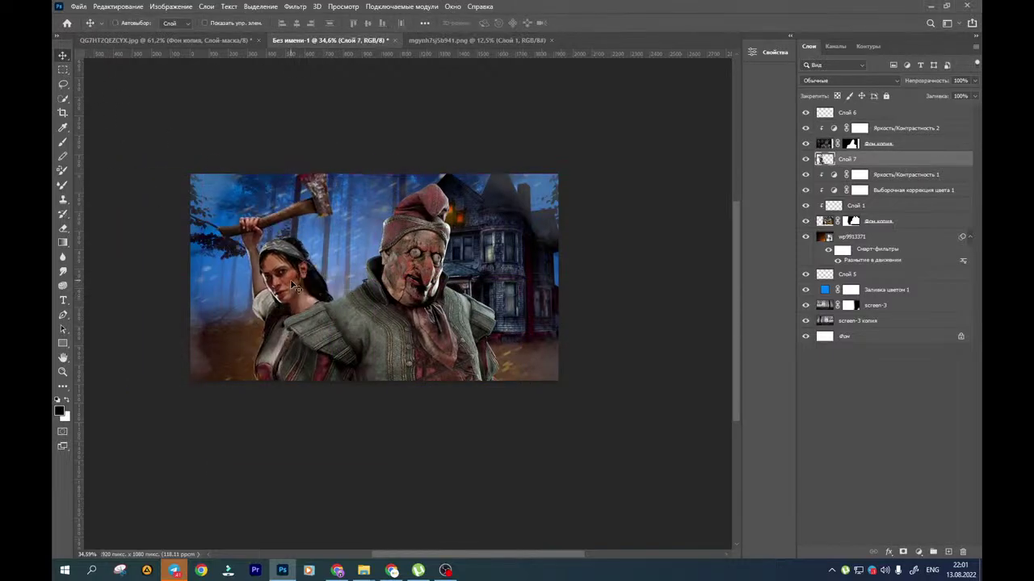
pyautogui.hotkey('ctrl', 't')
pyautogui.rightClick(290, 279)
pyautogui.click(335, 493)
pyautogui.moveTo(276, 318); pyautogui.dragTo(260, 316)
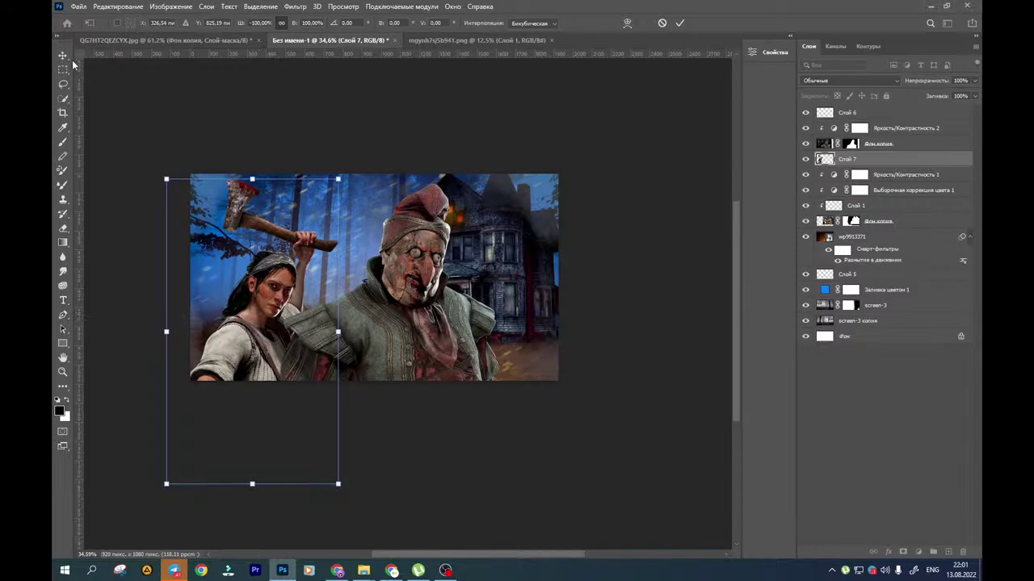
pyautogui.press('Return')
# Shift the zombie further right in front of the house and move the huntress slightly right to follow him
pyautogui.scroll(1, 311, 321)
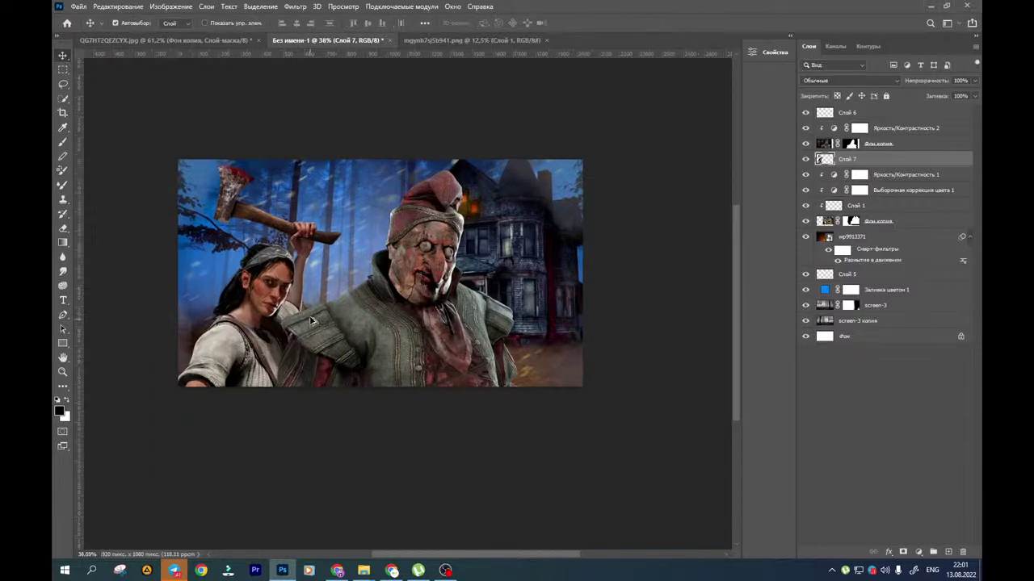
pyautogui.scroll(5, 311, 321)
pyautogui.moveTo(333, 286); pyautogui.dragTo(429, 326)
pyautogui.scroll(-2, 396, 328)
pyautogui.scroll(-1, 397, 327)
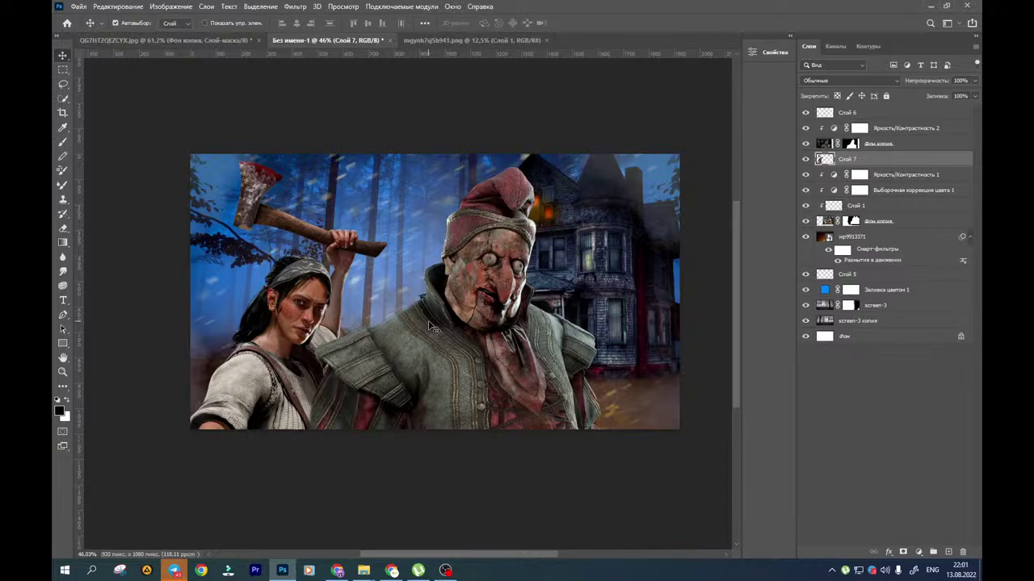
pyautogui.moveTo(386, 238); pyautogui.dragTo(398, 225)
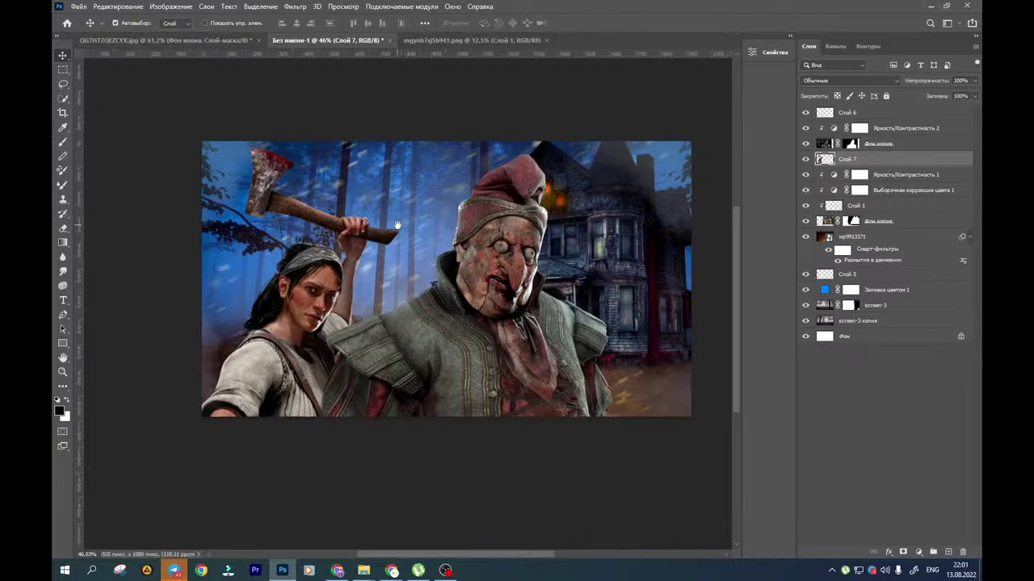
pyautogui.moveTo(525, 246); pyautogui.dragTo(573, 247)
pyautogui.click(300, 369)
pyautogui.moveTo(301, 368); pyautogui.dragTo(330, 367)
pyautogui.moveTo(410, 339); pyautogui.dragTo(363, 356)
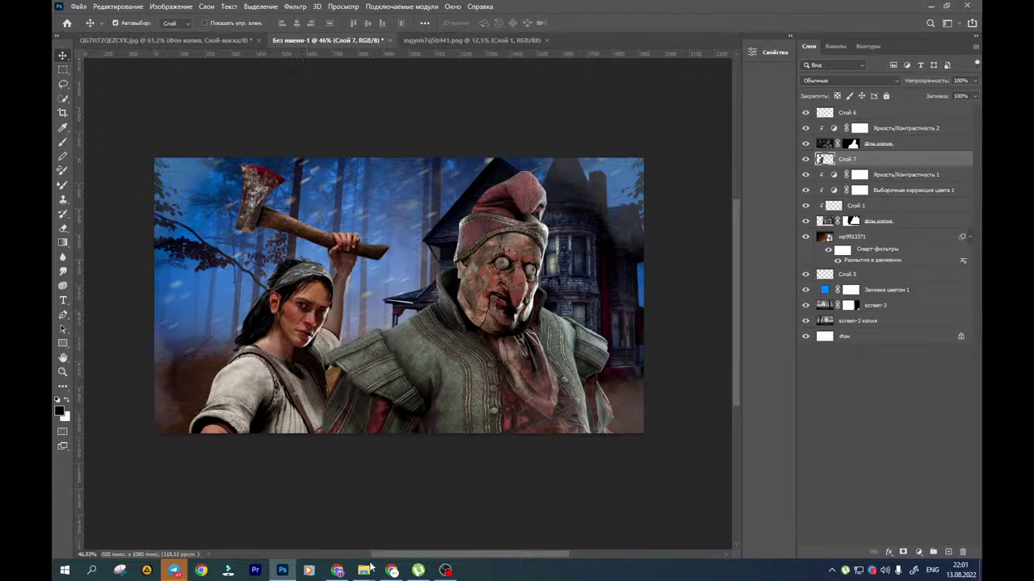
# Switch to Chrome and return from the opened huntress image to the DEAD BY DAYLIGHT skins results
pyautogui.click(338, 570)
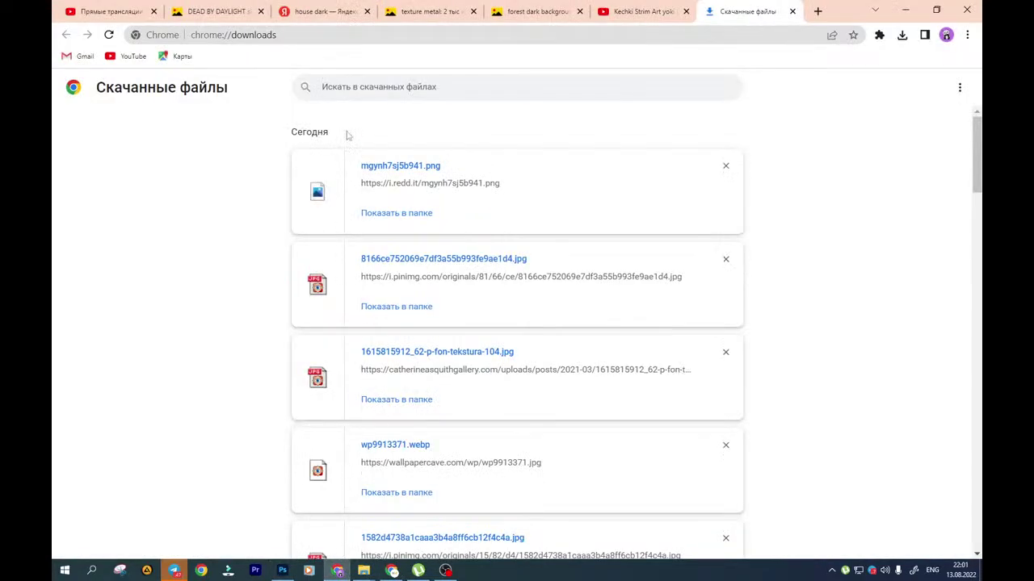
pyautogui.click(529, 11)
pyautogui.click(432, 8)
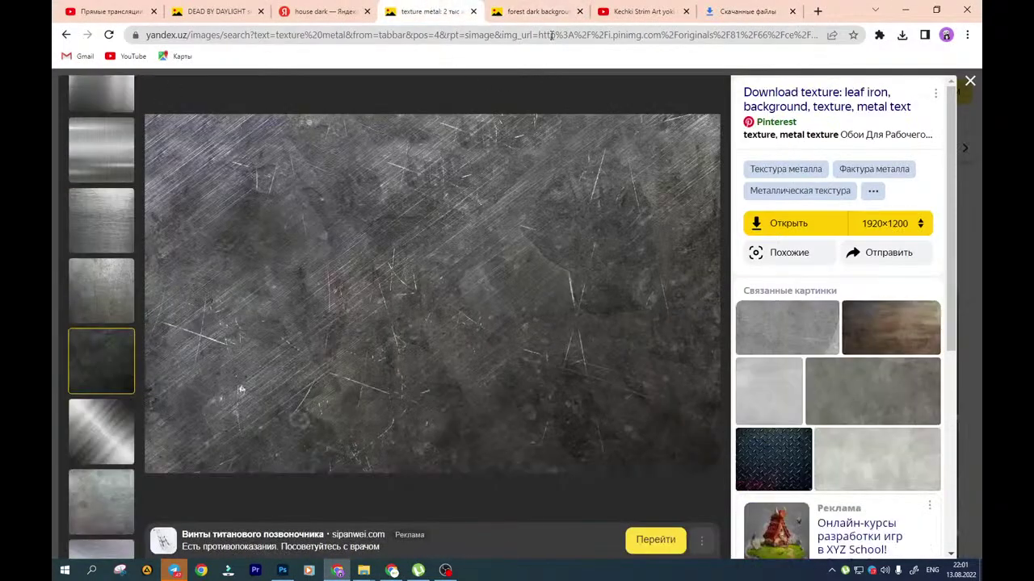
pyautogui.click(537, 12)
pyautogui.click(226, 8)
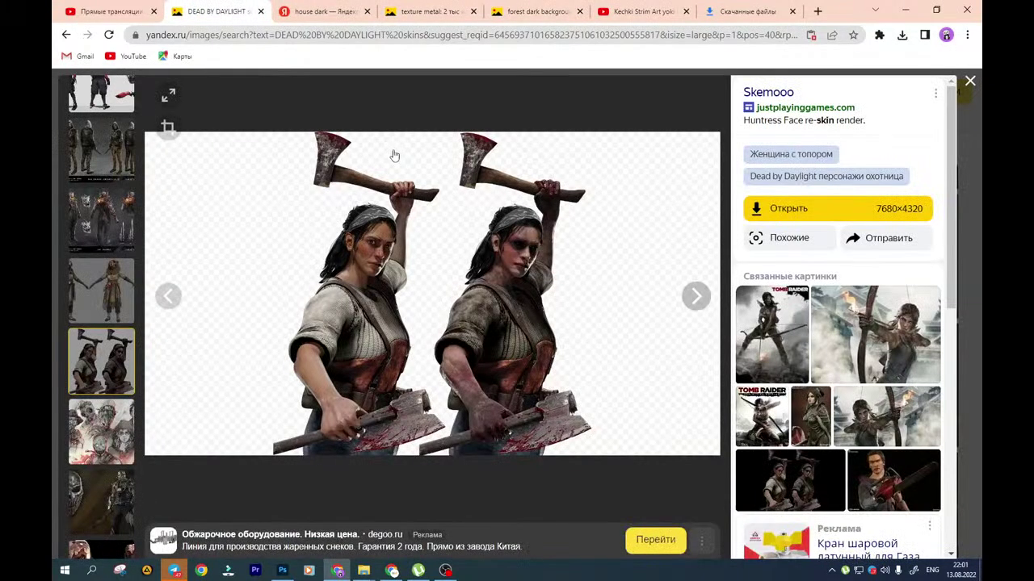
pyautogui.click(968, 83)
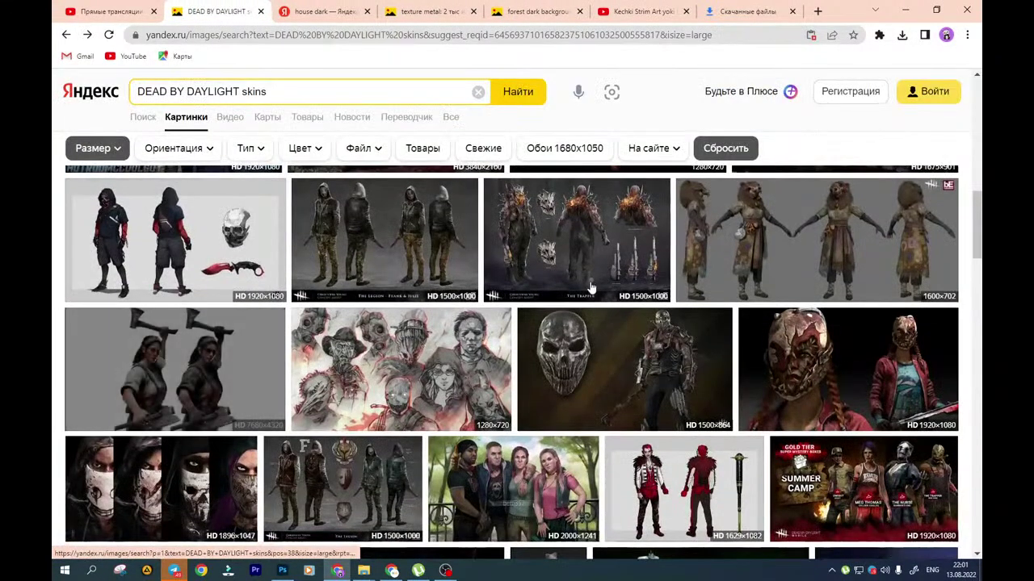
# Look through the DEAD BY DAYLIGHT skins image results for another character picture suitable for the montage
pyautogui.scroll(-3, 528, 315)
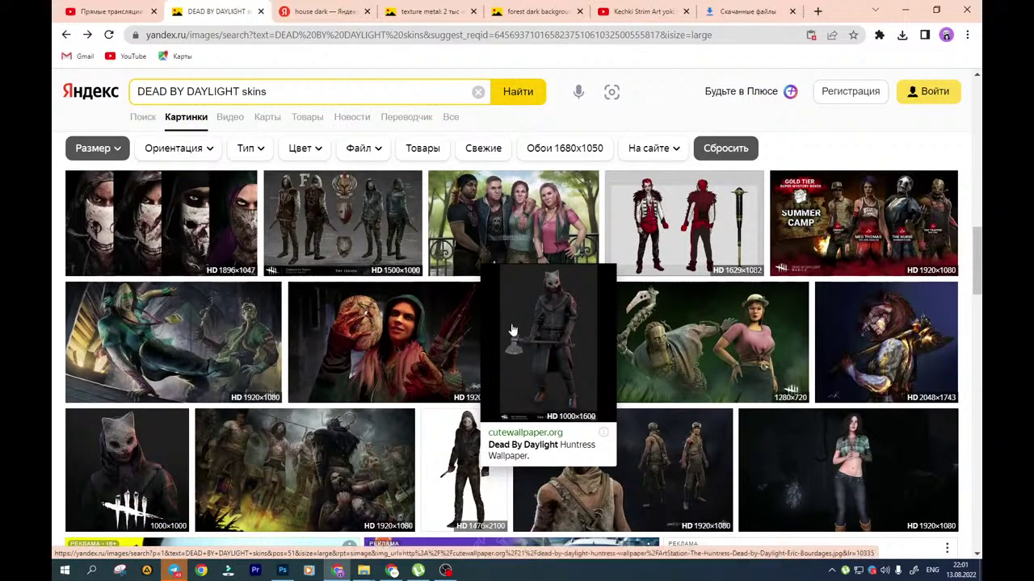
pyautogui.scroll(-2, 513, 327)
pyautogui.scroll(-4, 509, 347)
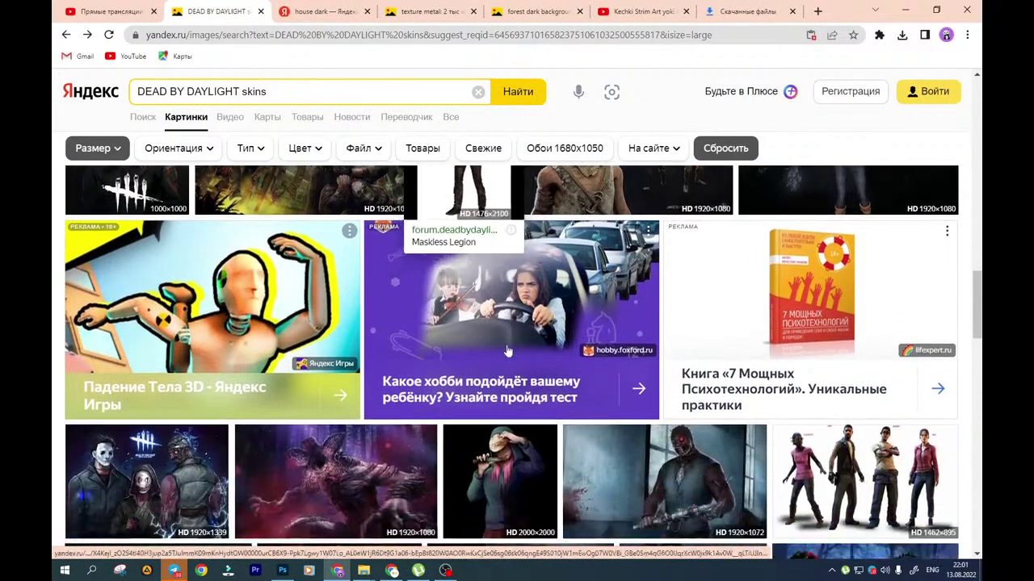
pyautogui.scroll(-1, 509, 347)
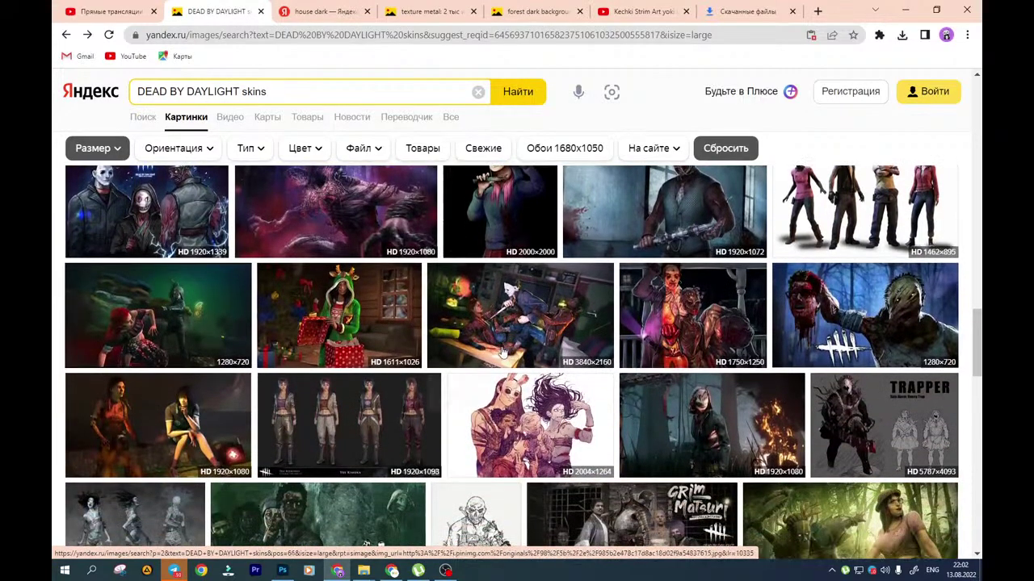
pyautogui.scroll(-3, 508, 347)
pyautogui.scroll(-1, 504, 357)
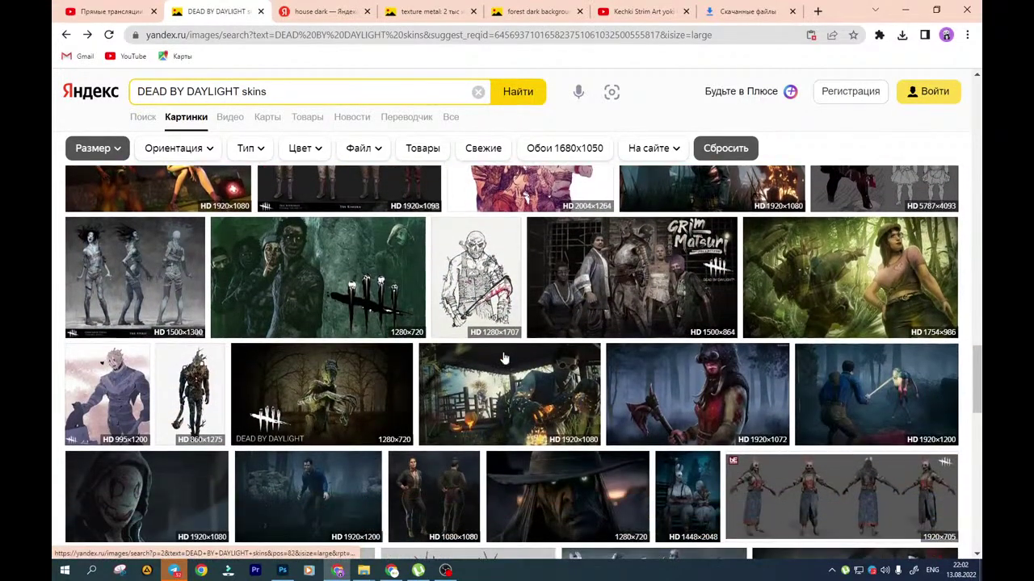
pyautogui.scroll(-2, 509, 356)
pyautogui.scroll(-1, 519, 349)
pyautogui.scroll(-3, 484, 379)
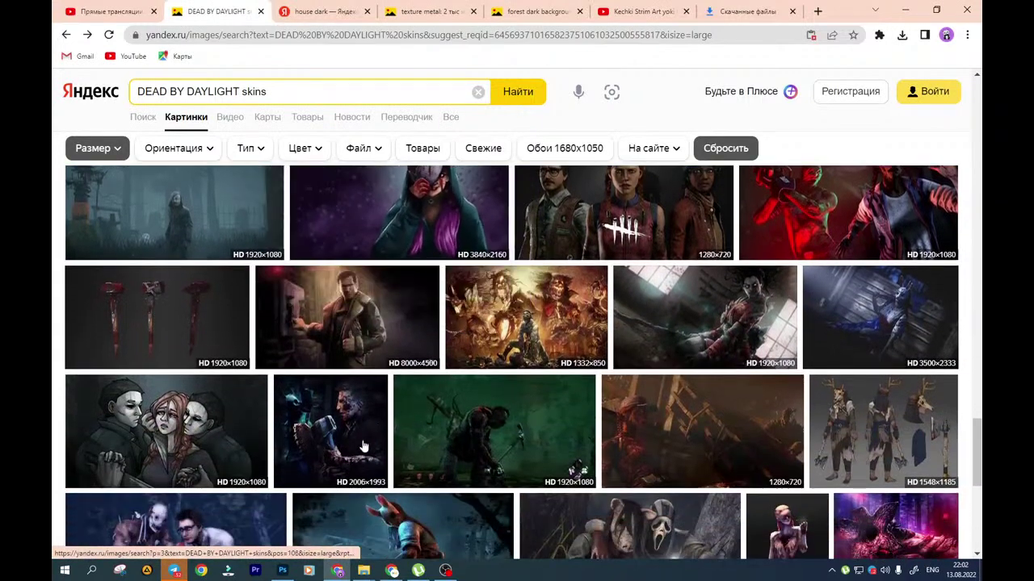
# Switch to Photoshop and add a Gradient Map adjustment above the layer Яркость/Контрастность 1, beneath the huntress
pyautogui.click(282, 570)
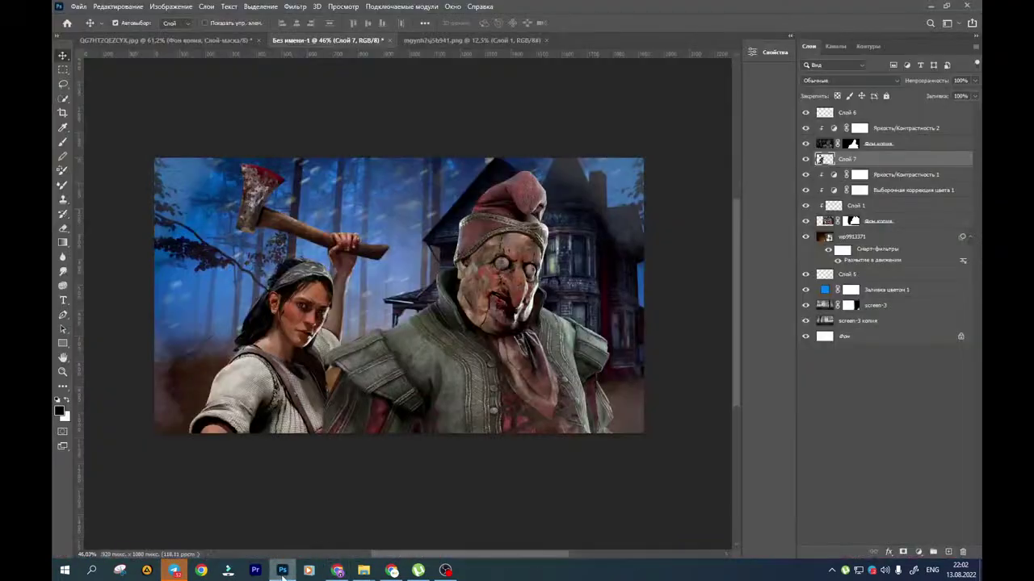
pyautogui.moveTo(385, 369); pyautogui.dragTo(376, 394)
pyautogui.moveTo(284, 395); pyautogui.dragTo(286, 396)
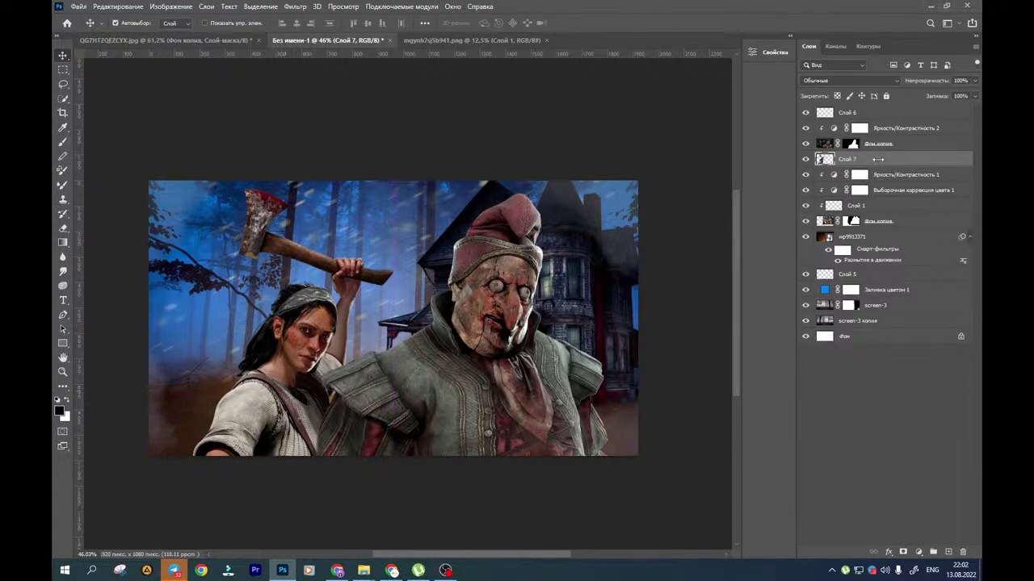
pyautogui.click(884, 178)
pyautogui.click(907, 550)
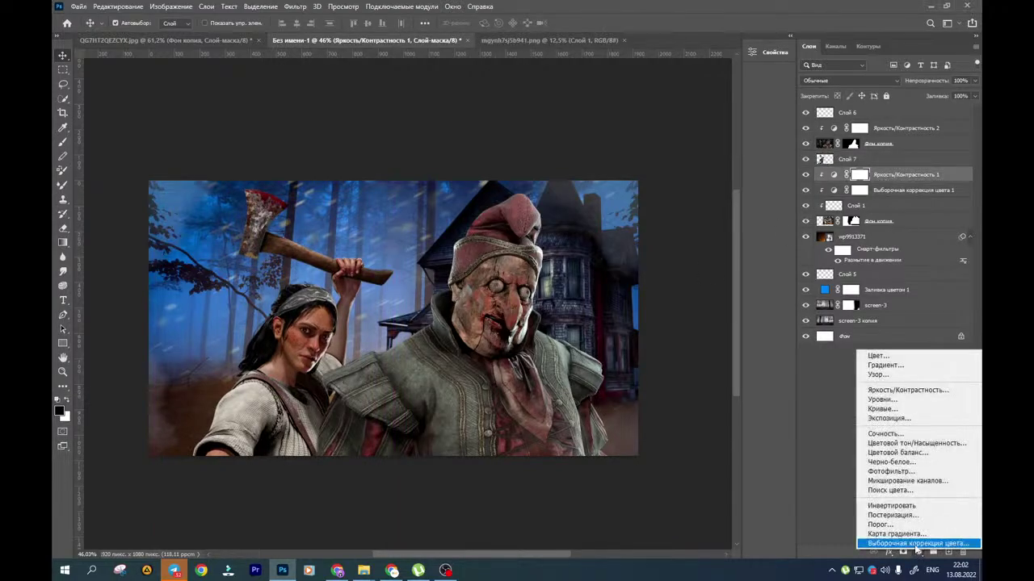
pyautogui.click(912, 527)
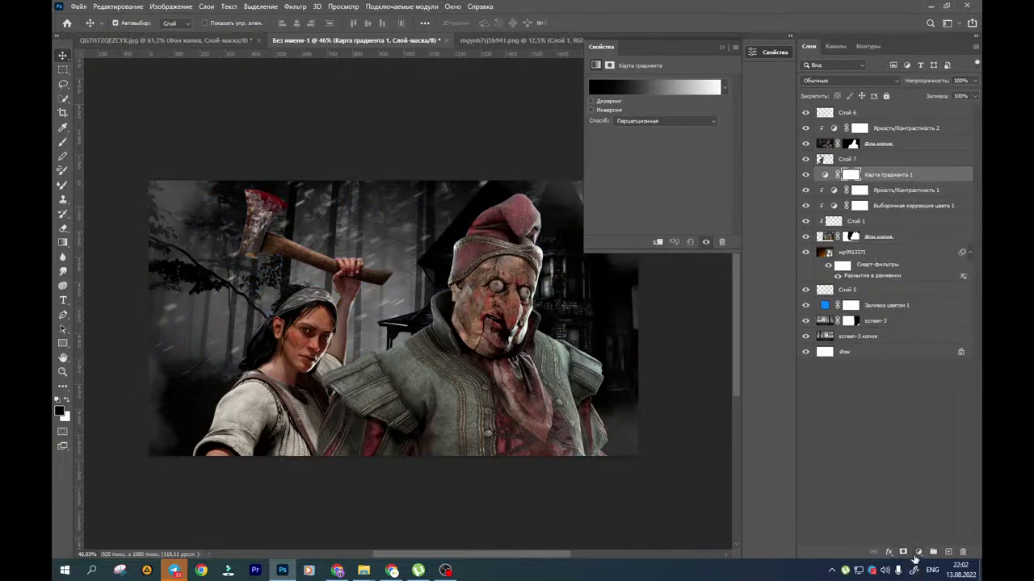
# Add a black (000000) solid colour fill beneath the huntress, set its blend mode to Screen (Экран) and place it below the gradient map
pyautogui.click(950, 553)
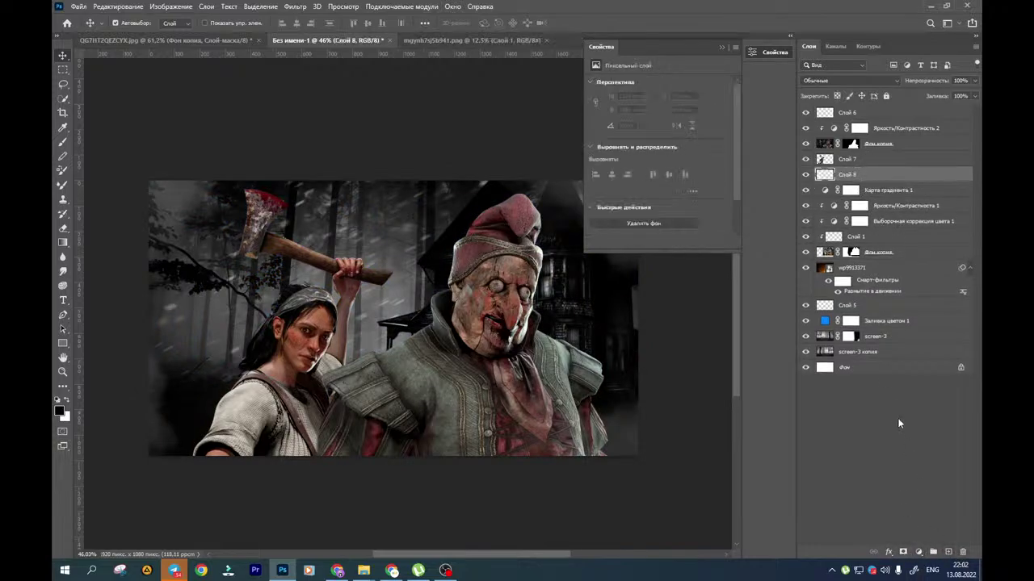
pyautogui.click(918, 552)
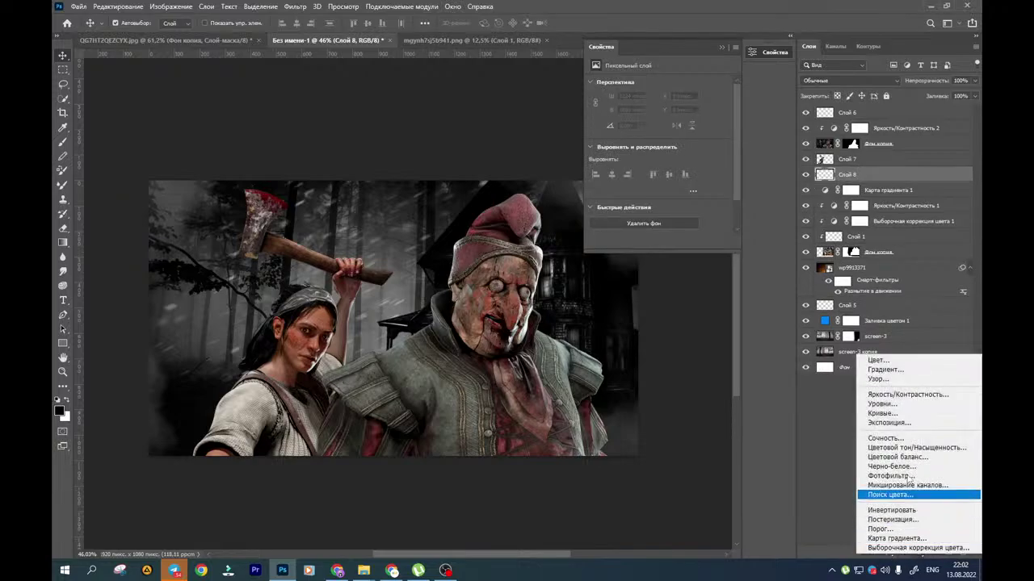
pyautogui.click(876, 360)
pyautogui.click(815, 130)
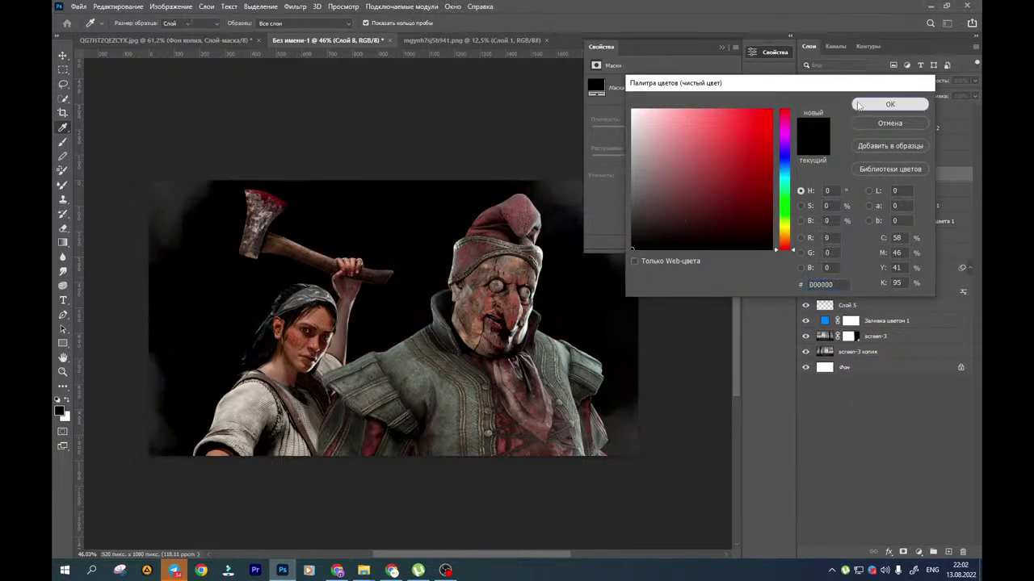
pyautogui.click(888, 103)
pyautogui.click(845, 81)
pyautogui.click(834, 172)
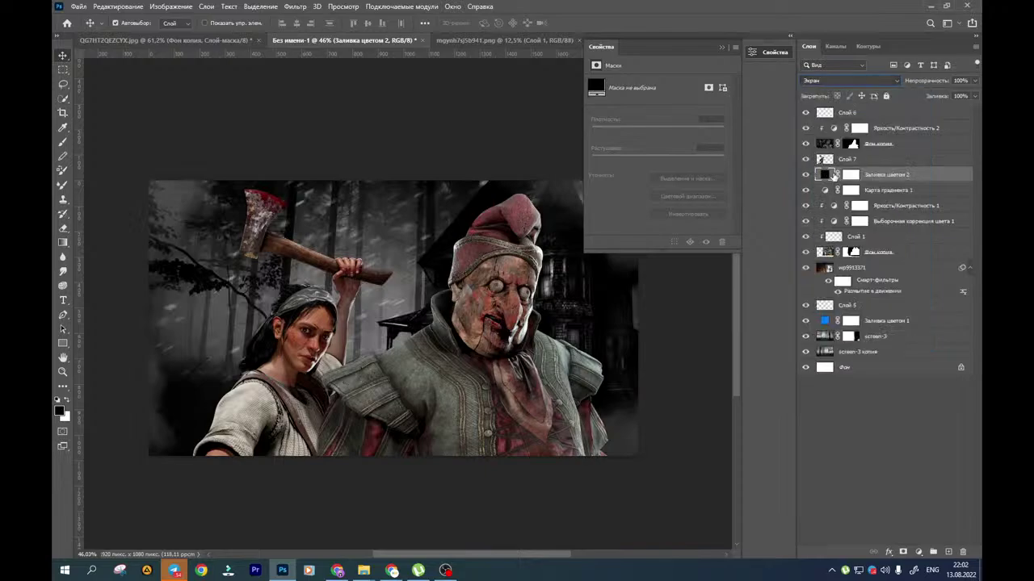
pyautogui.moveTo(830, 179); pyautogui.dragTo(830, 200)
pyautogui.click(806, 113)
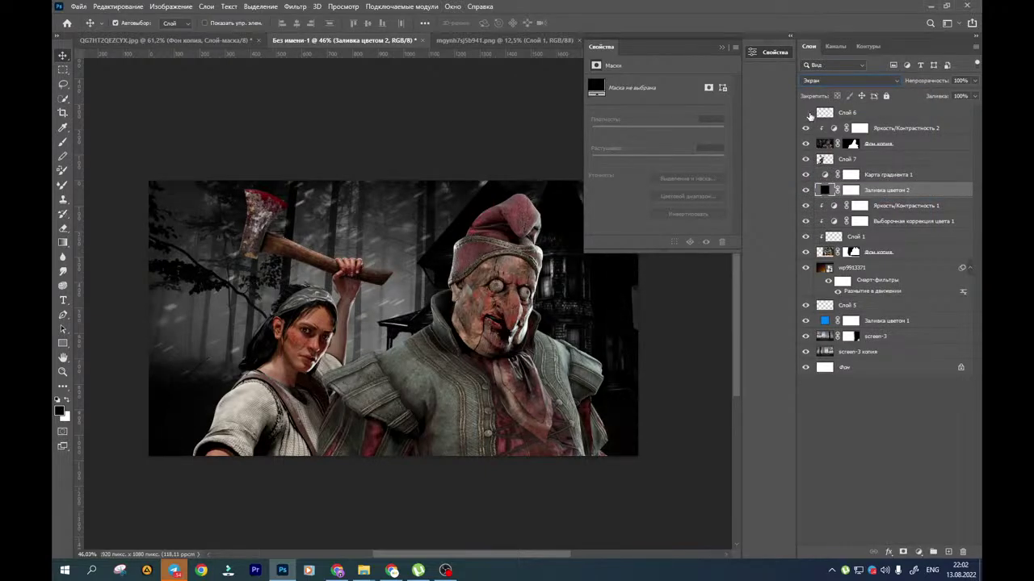
pyautogui.click(807, 114)
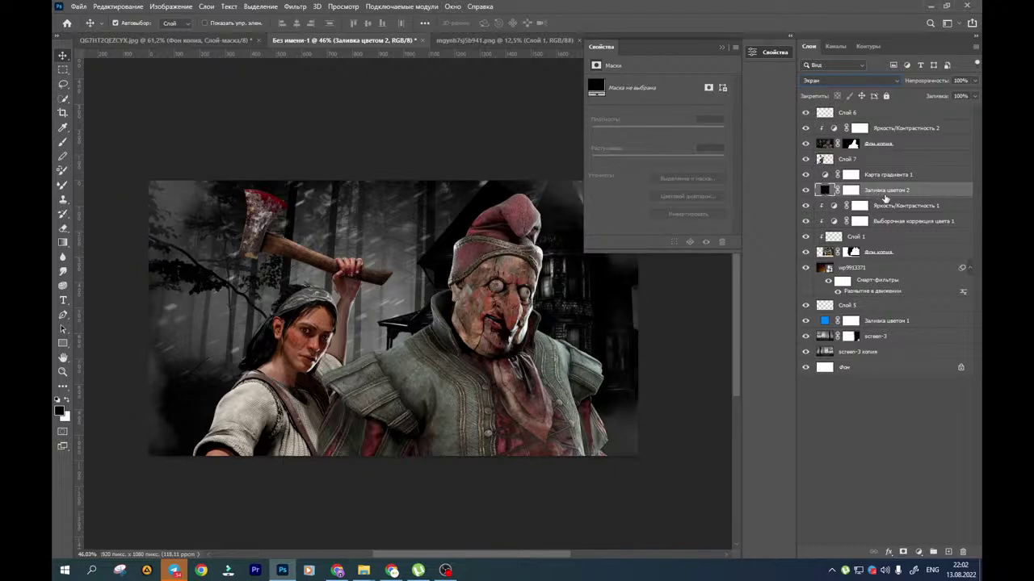
# Add an empty layer between the black fill and the gradient map, and clip both the layer and the gradient map to the fill
pyautogui.click(946, 550)
pyautogui.click(825, 176)
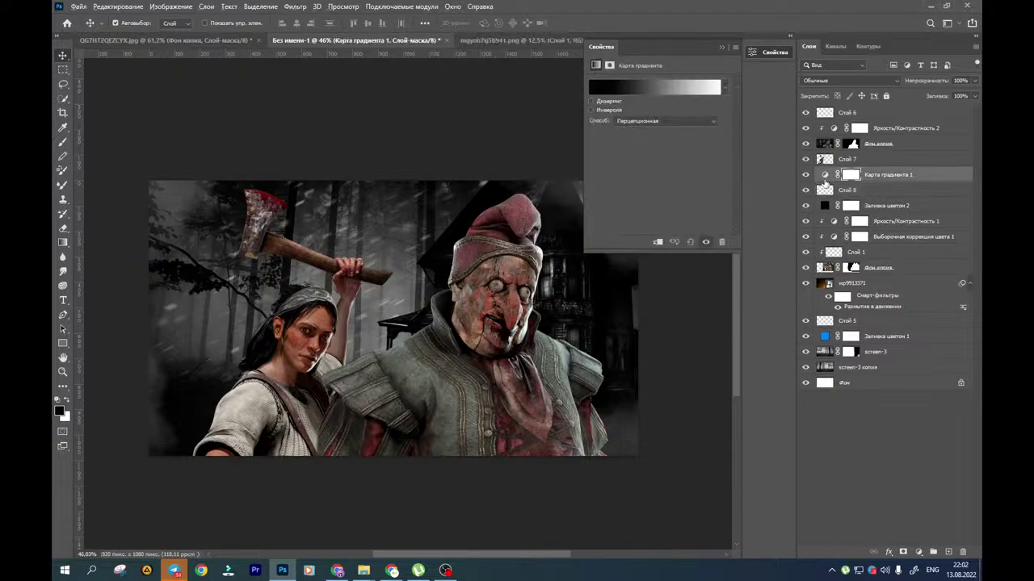
pyautogui.keyDown('alt'); pyautogui.click(825, 179); pyautogui.keyUp('alt')
pyautogui.click(823, 192)
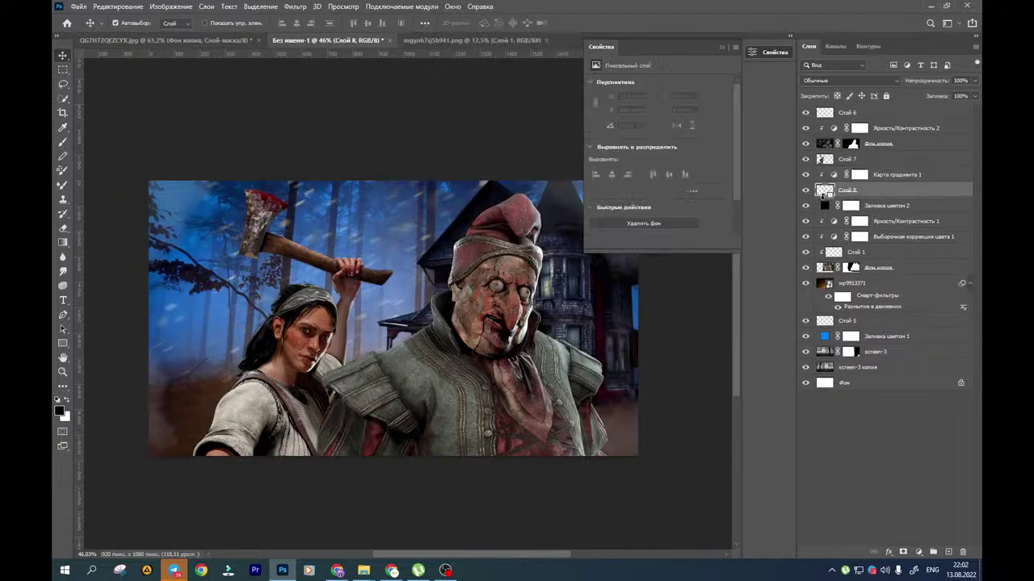
pyautogui.keyDown('alt'); pyautogui.click(826, 198); pyautogui.keyUp('alt')
pyautogui.click(835, 176)
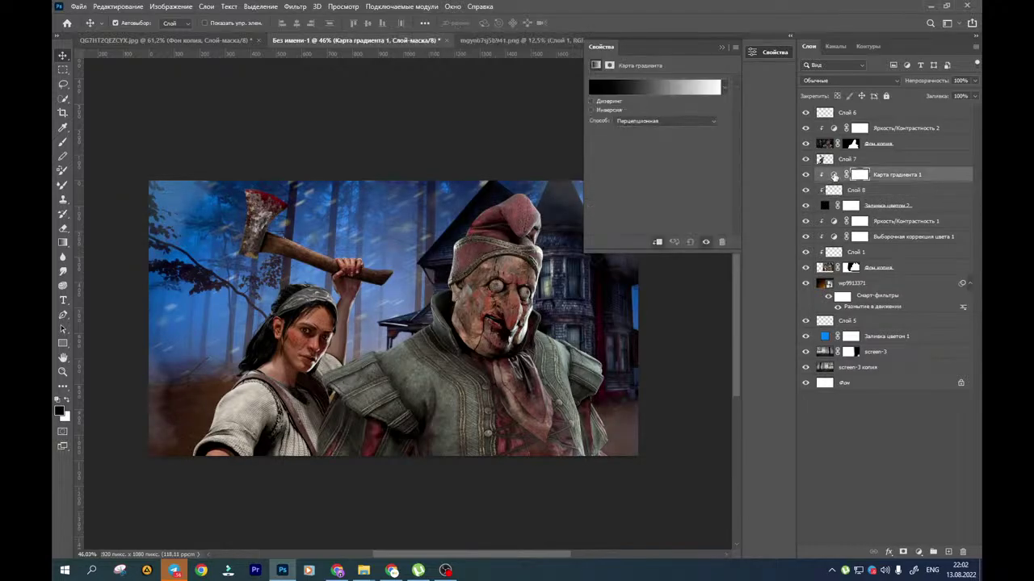
# Set the gradient map to the black-peach-white preset from the Контурный gradient set
pyautogui.click(825, 207)
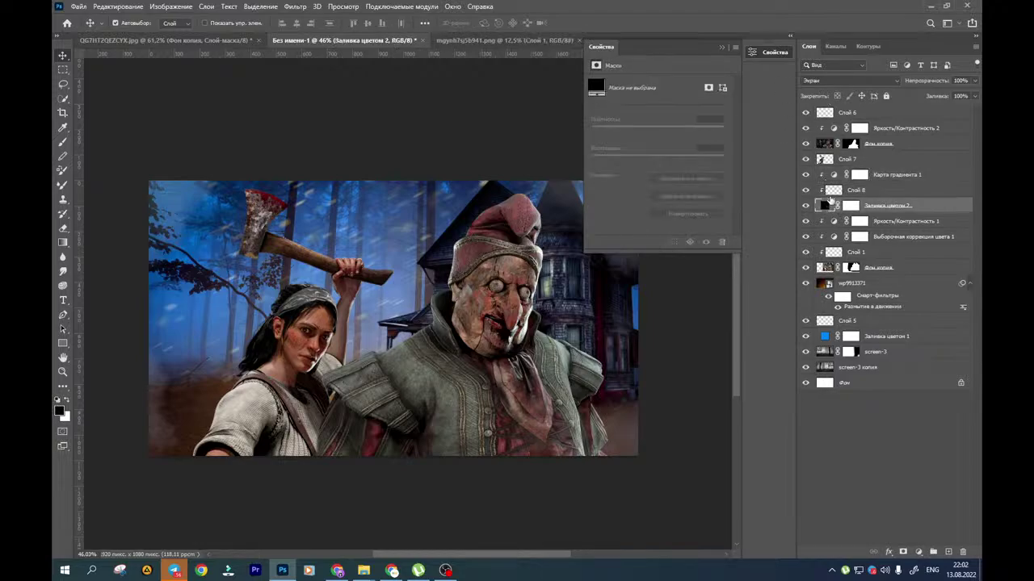
pyautogui.click(818, 189)
pyautogui.click(836, 176)
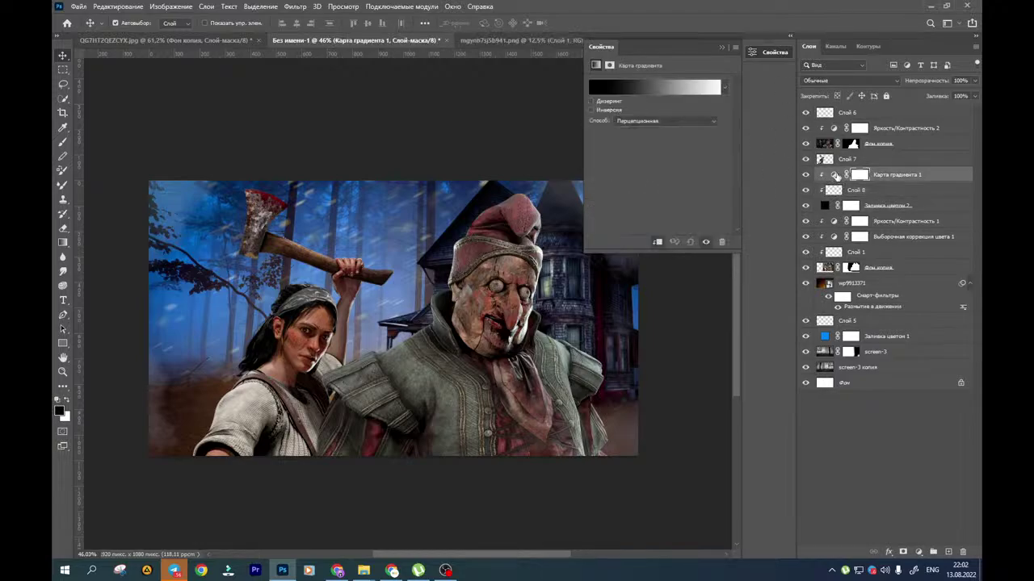
pyautogui.click(644, 84)
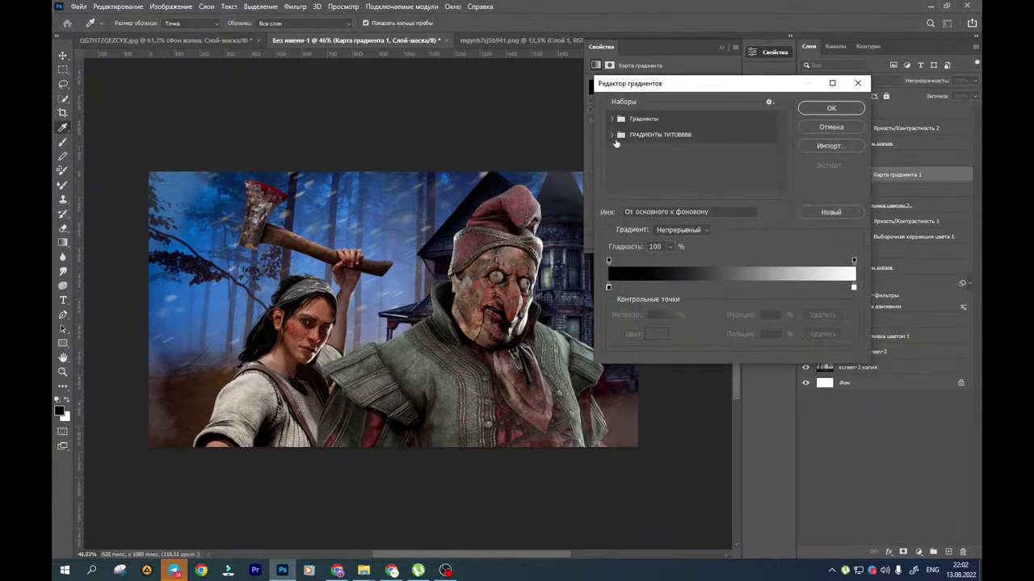
pyautogui.click(611, 119)
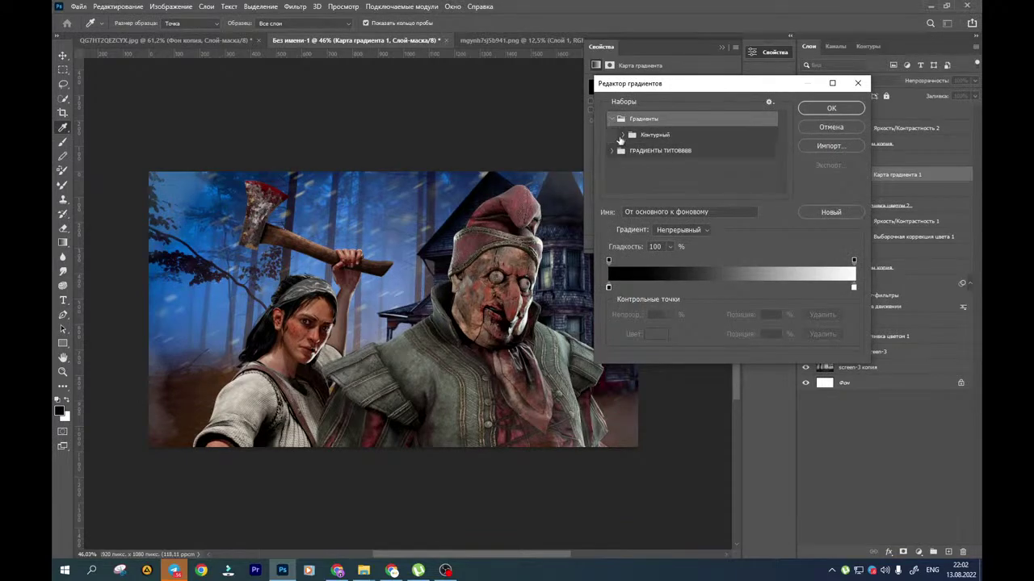
pyautogui.click(626, 135)
pyautogui.click(621, 135)
pyautogui.click(708, 159)
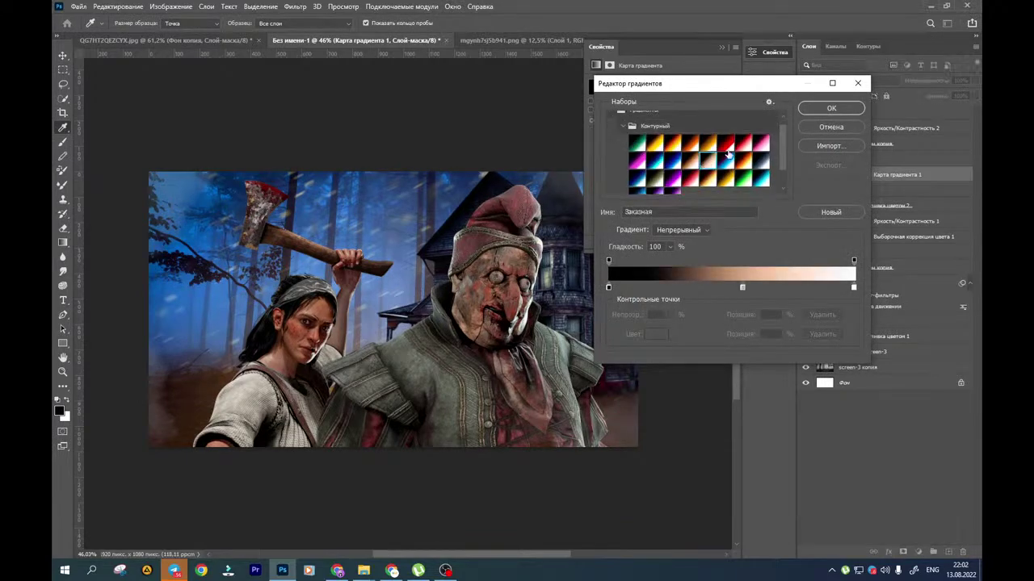
pyautogui.click(831, 108)
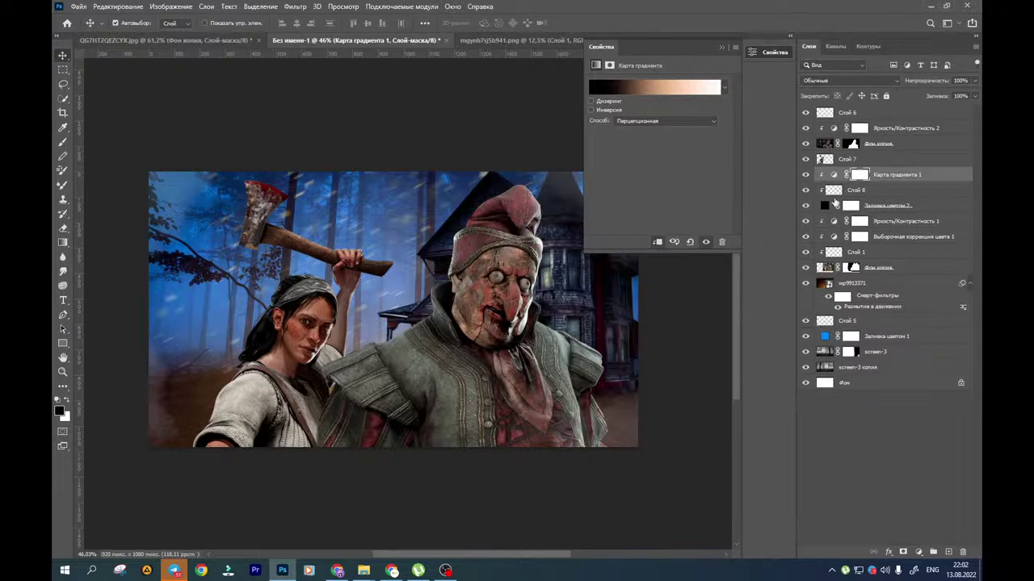
# Paint a soft glow behind both characters on the clipped layer Слой 8, using a white brush of about 1013 px
pyautogui.click(835, 194)
pyautogui.click(63, 149)
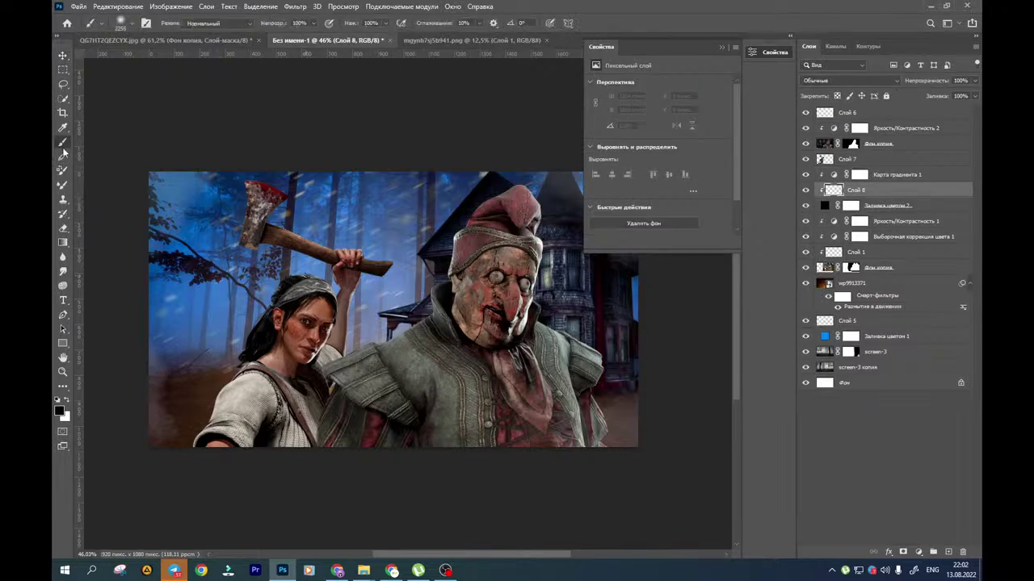
pyautogui.click(66, 399)
pyautogui.moveTo(406, 349); pyautogui.dragTo(234, 360)
pyautogui.click(249, 385)
pyautogui.hotkey('ctrl', 'z')
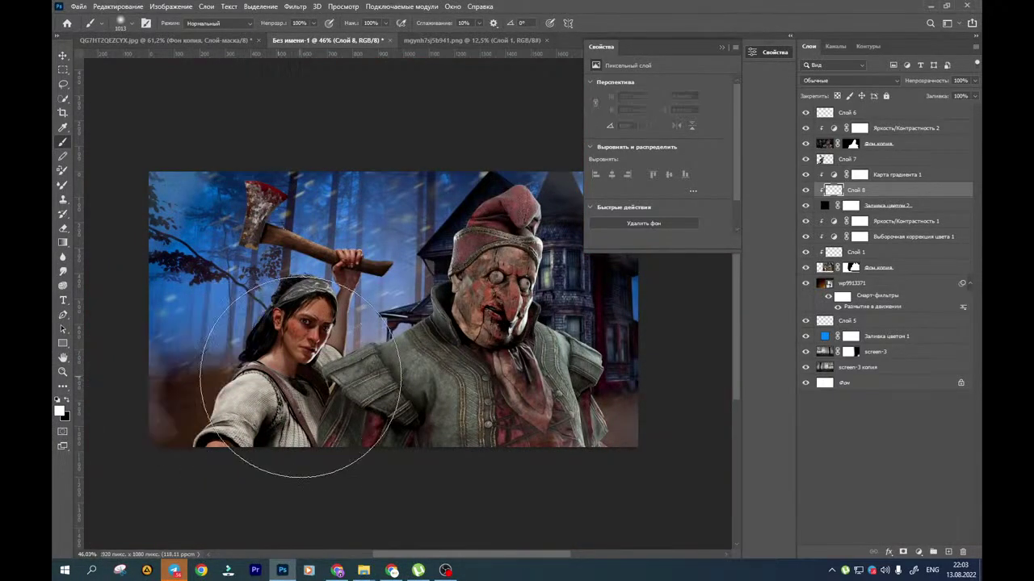
pyautogui.click(302, 380)
pyautogui.click(439, 395)
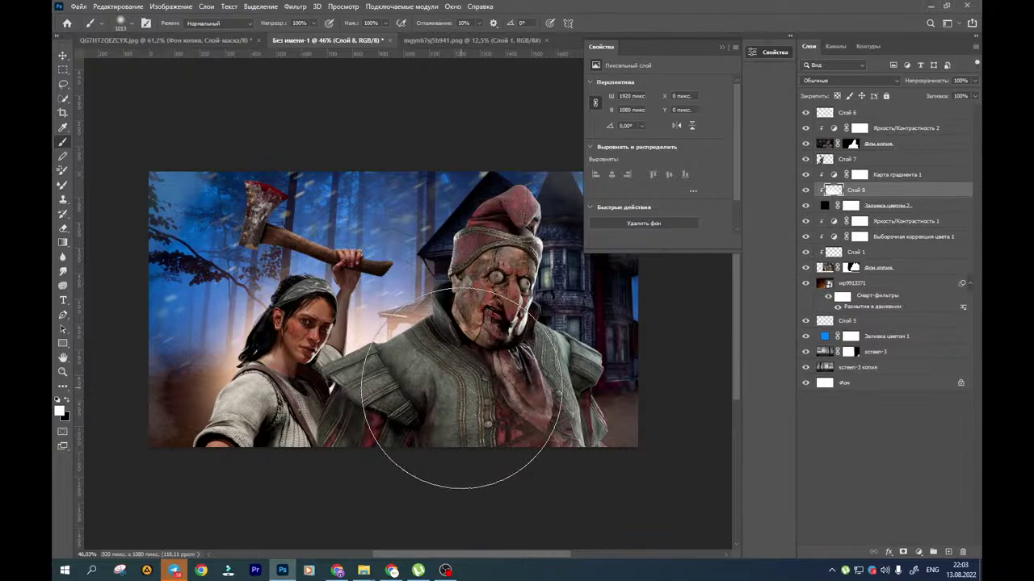
pyautogui.click(461, 387)
pyautogui.click(461, 388)
pyautogui.click(263, 471)
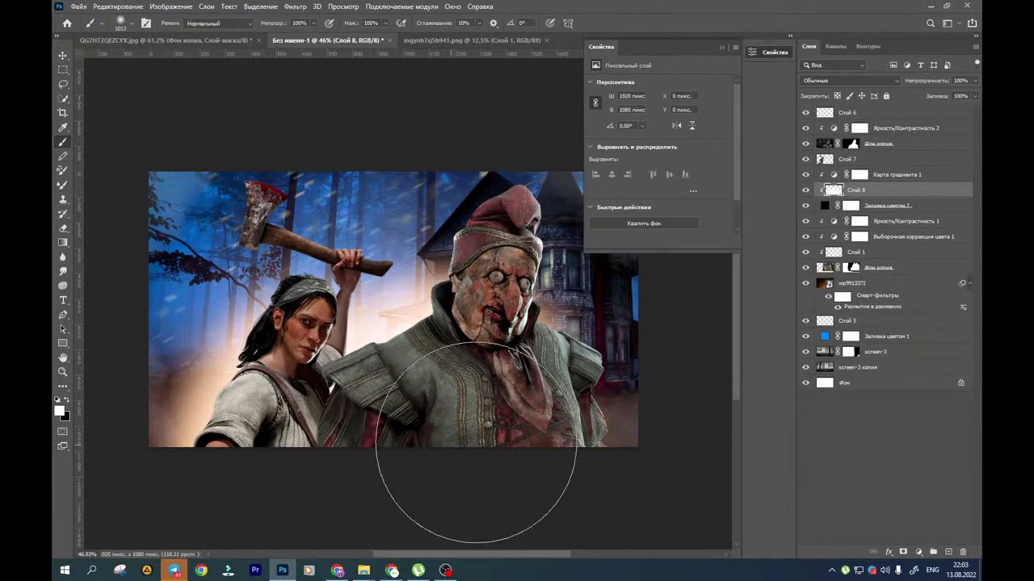
pyautogui.click(521, 442)
pyautogui.moveTo(437, 434); pyautogui.dragTo(401, 450)
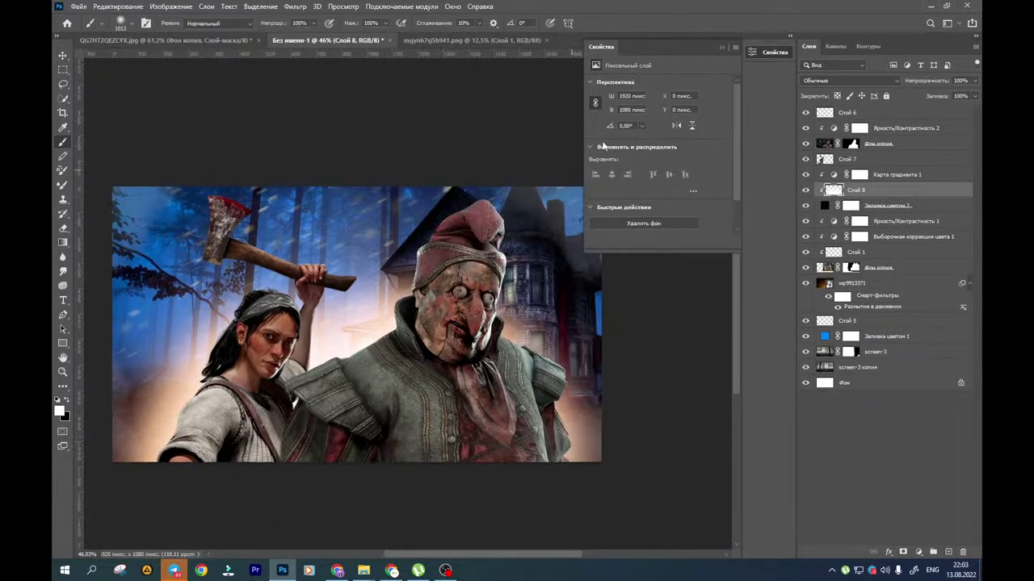
pyautogui.click(716, 48)
pyautogui.moveTo(472, 214); pyautogui.dragTo(521, 221)
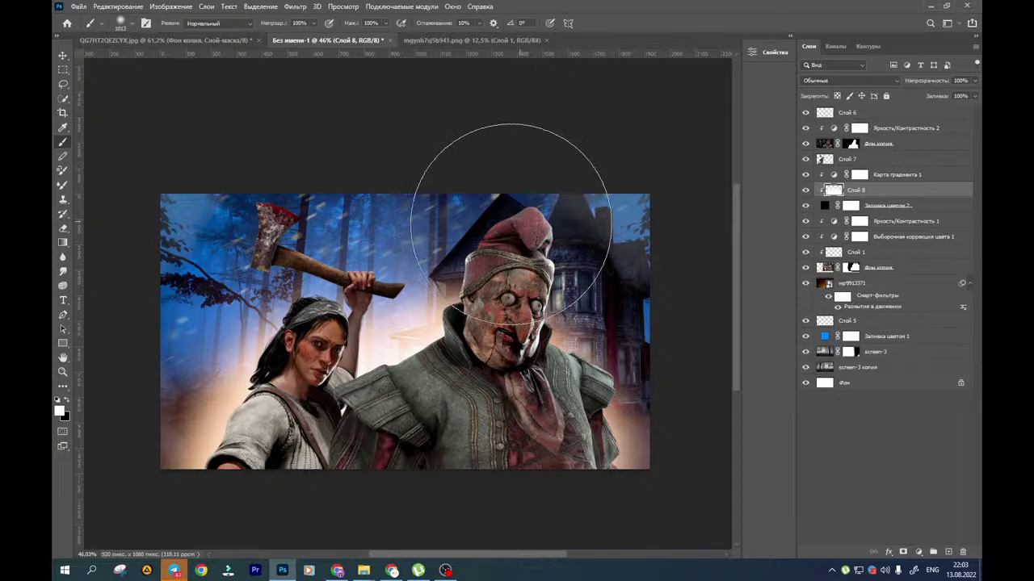
pyautogui.click(62, 56)
pyautogui.moveTo(314, 194); pyautogui.dragTo(320, 168)
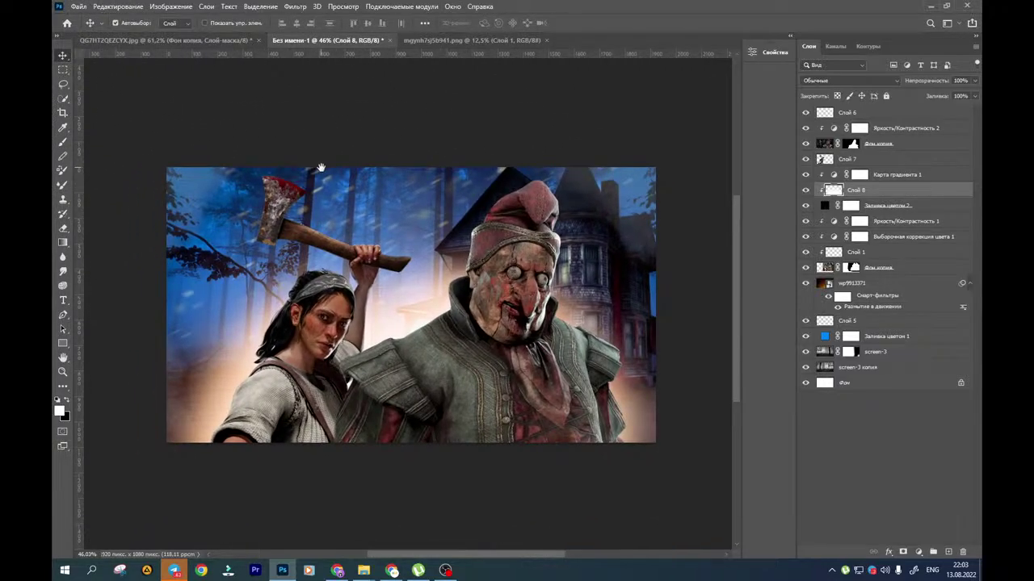
pyautogui.moveTo(381, 320); pyautogui.dragTo(369, 321)
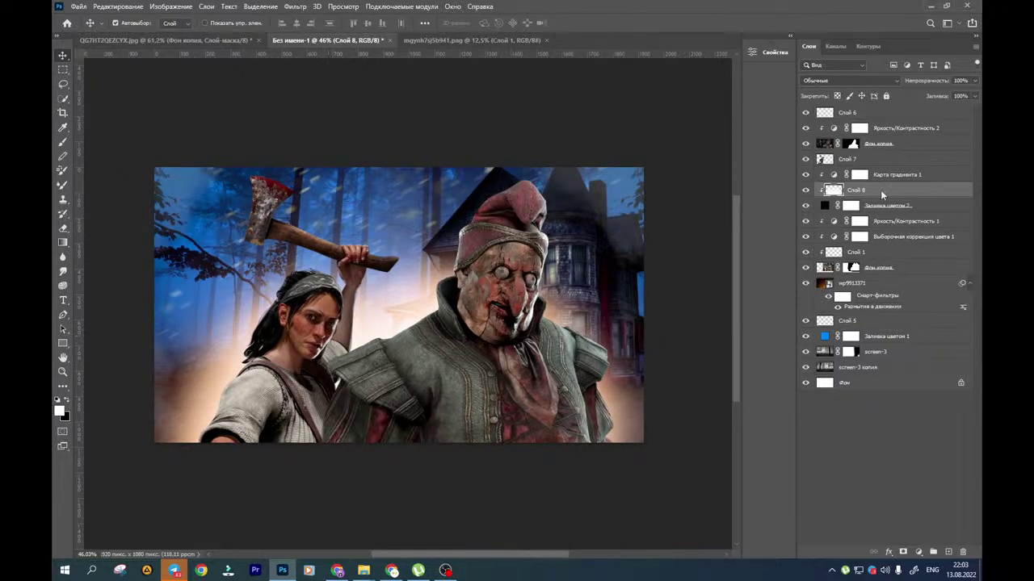
# Add an empty layer clipped to the zombie layer and shape the soft round brush into a narrow ellipse angled at -121°
pyautogui.click(824, 144)
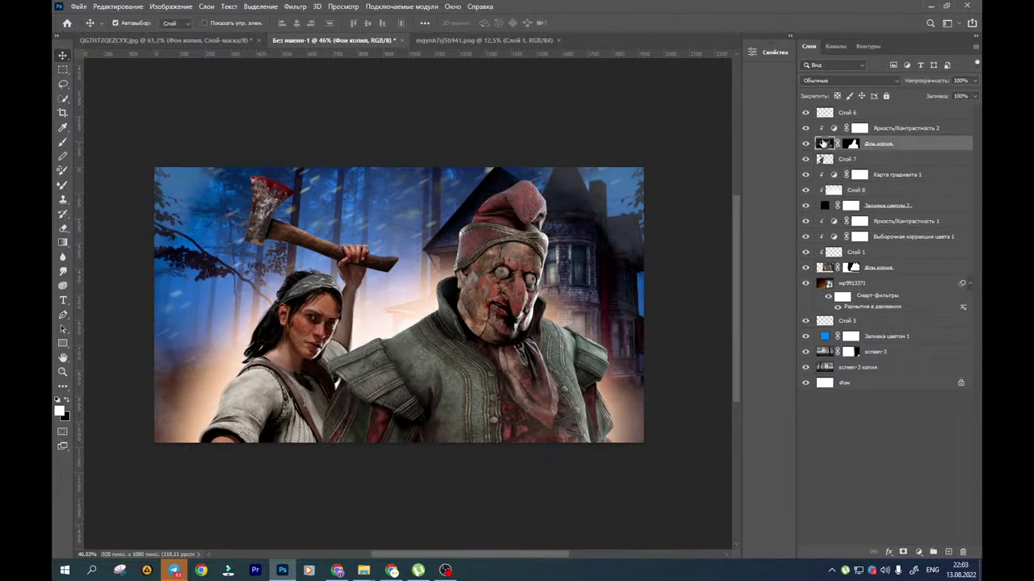
pyautogui.click(950, 552)
pyautogui.click(63, 148)
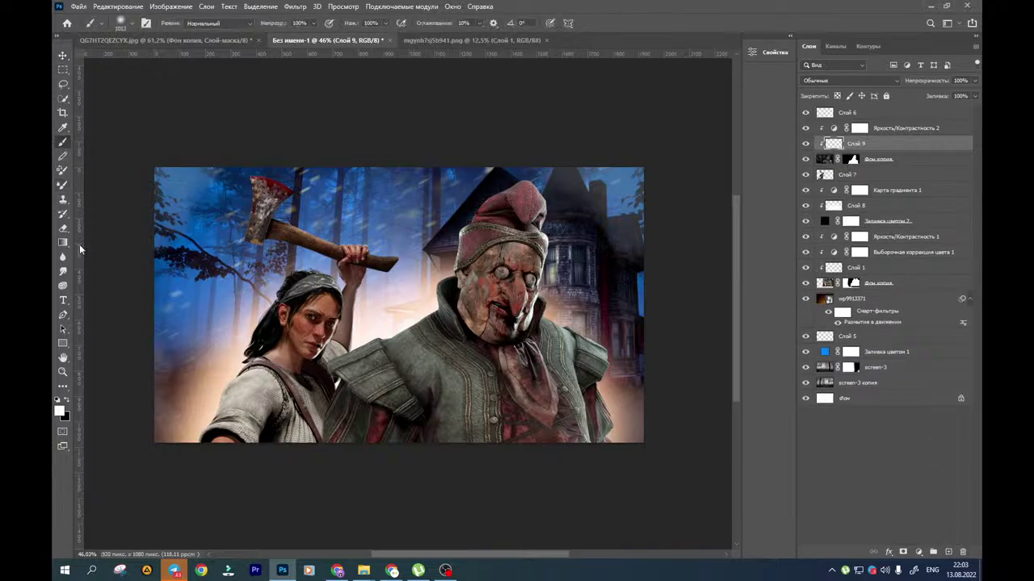
pyautogui.click(123, 25)
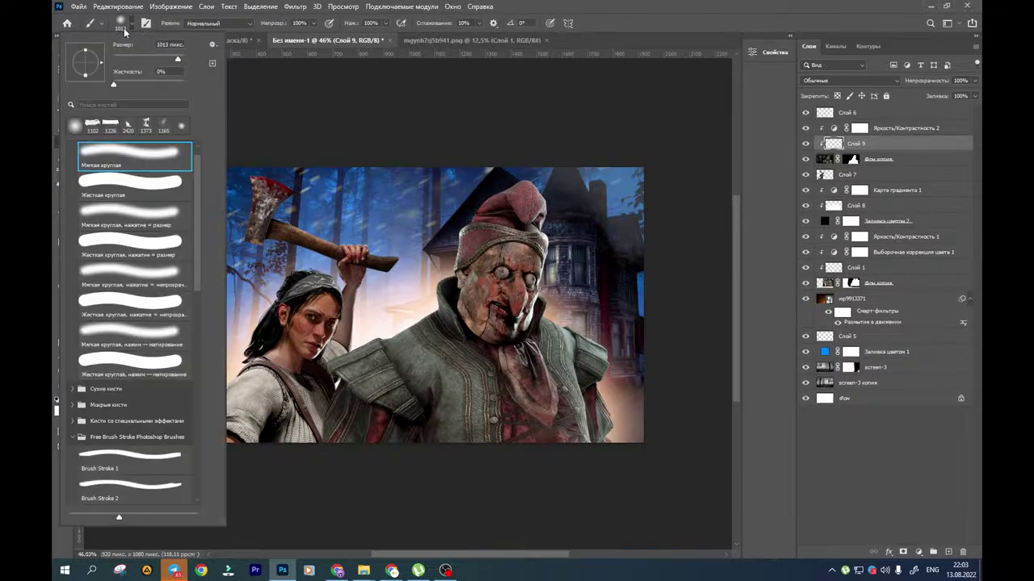
pyautogui.scroll(1, 195, 208)
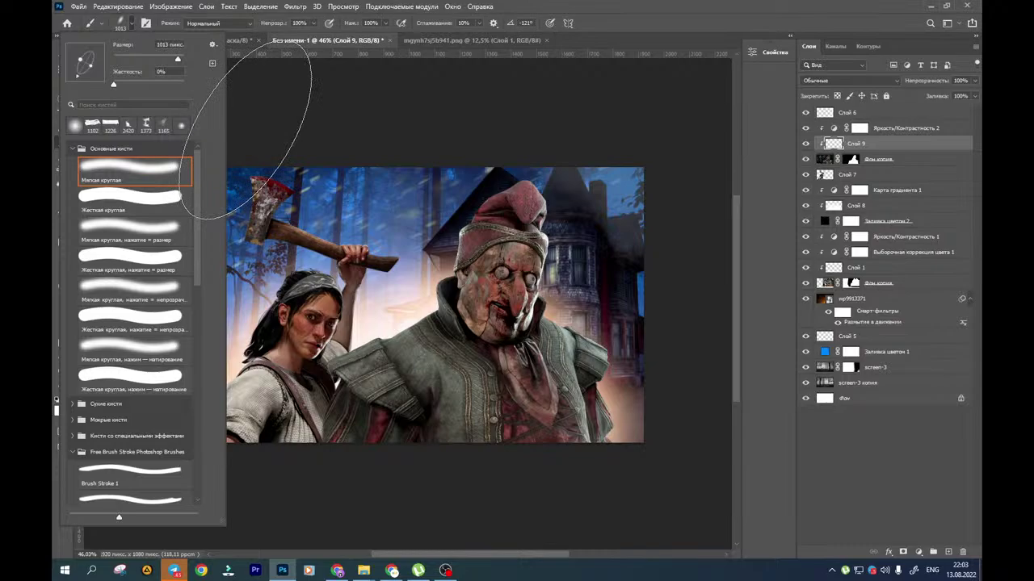
# Paint a thin white rim light along the outer edge of the zombie's red hat, using a brush of about 36 px at 49% flow
pyautogui.moveTo(428, 235); pyautogui.dragTo(331, 247)
pyautogui.scroll(7, 340, 247)
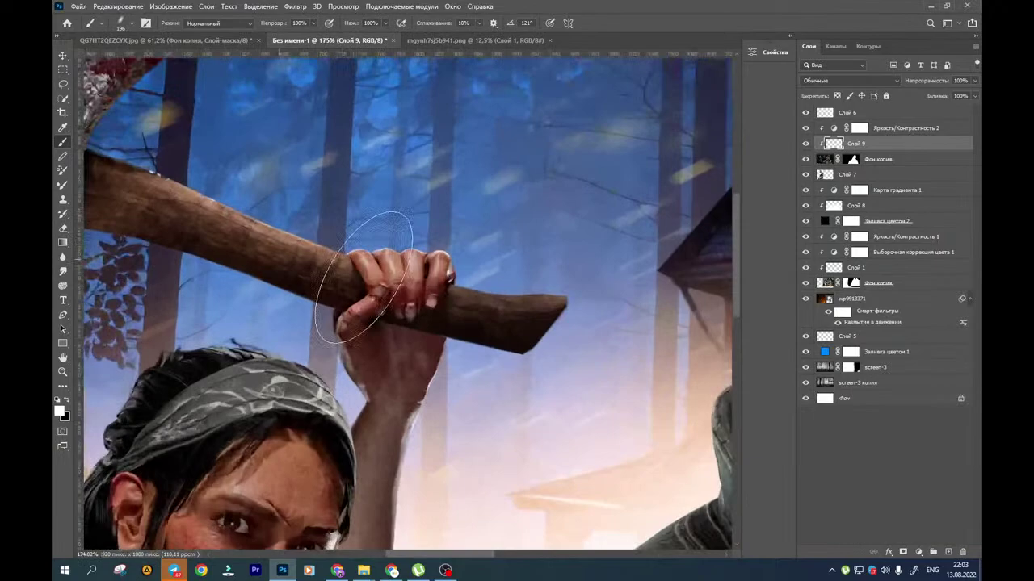
pyautogui.moveTo(364, 278); pyautogui.dragTo(288, 277)
pyautogui.moveTo(243, 246)
pyautogui.mouseDown()
pyautogui.moveTo(424, 360)
pyautogui.moveTo(450, 261)
pyautogui.moveTo(357, 175)
pyautogui.mouseUp()
pyautogui.moveTo(484, 415); pyautogui.dragTo(380, 323)
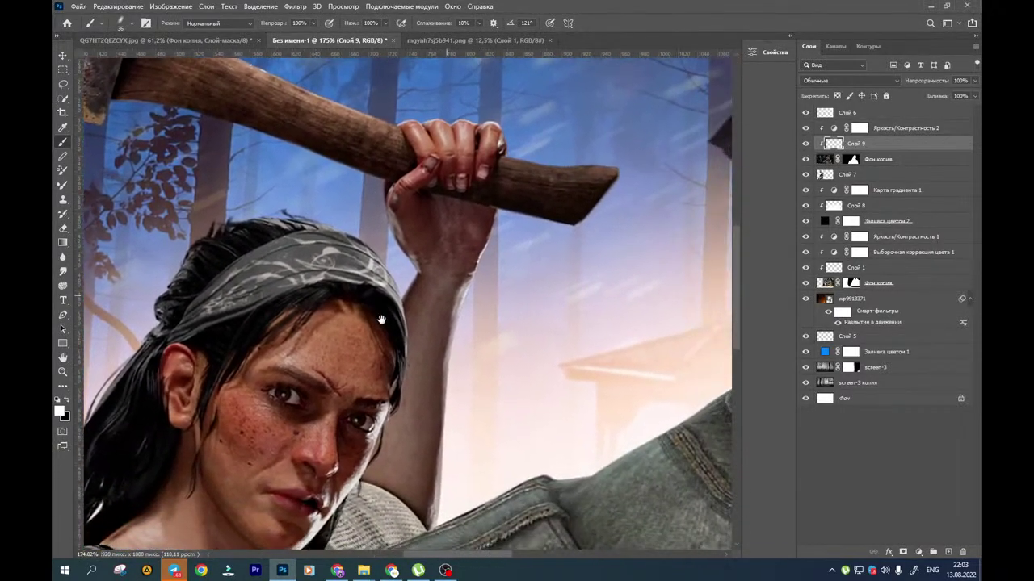
pyautogui.moveTo(686, 274)
pyautogui.mouseDown()
pyautogui.moveTo(479, 414)
pyautogui.moveTo(536, 473)
pyautogui.mouseUp()
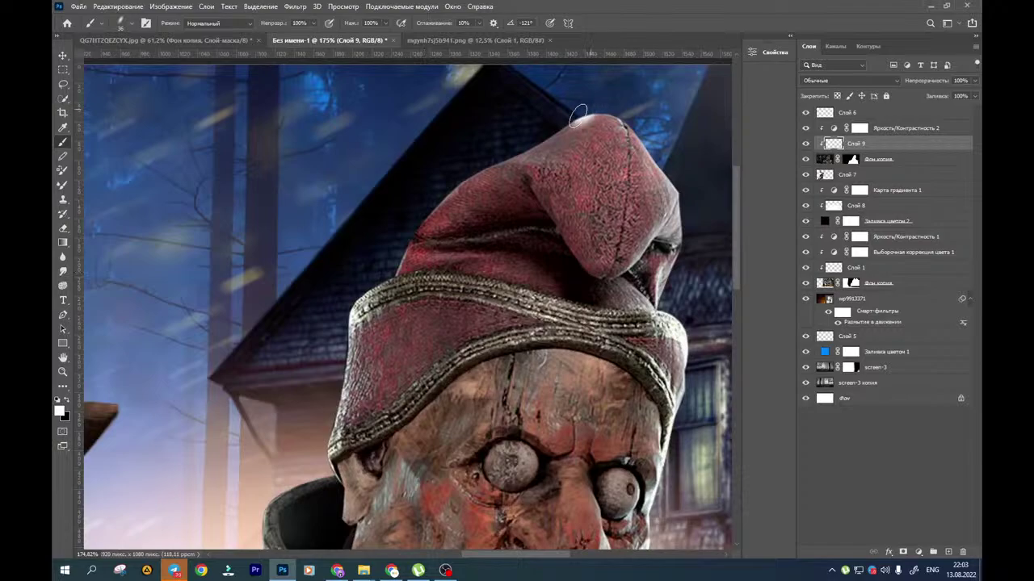
pyautogui.moveTo(579, 117); pyautogui.dragTo(545, 134)
pyautogui.hotkey('ctrl', 'shift', 'z')
pyautogui.click(386, 23)
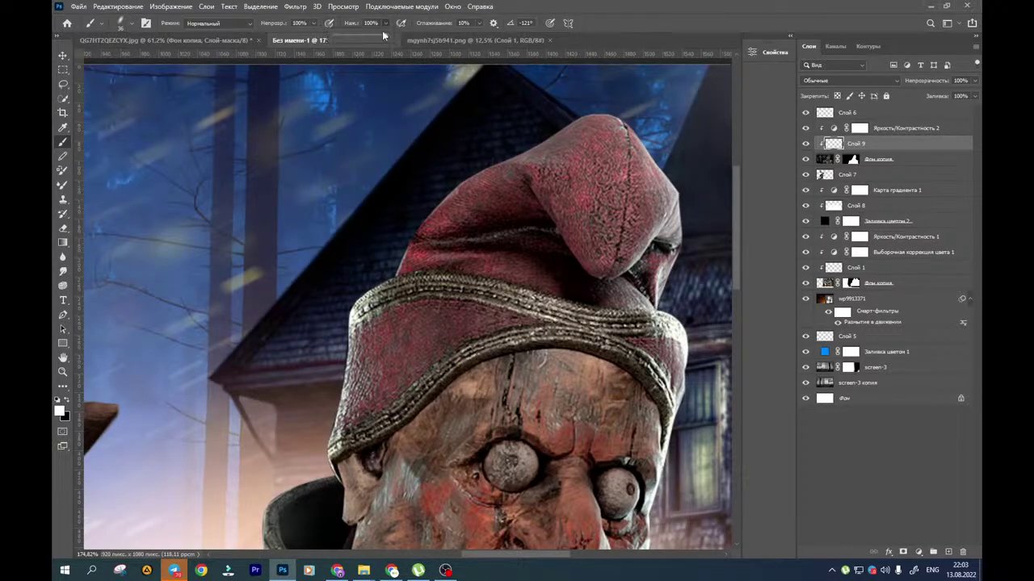
pyautogui.moveTo(362, 38); pyautogui.dragTo(357, 38)
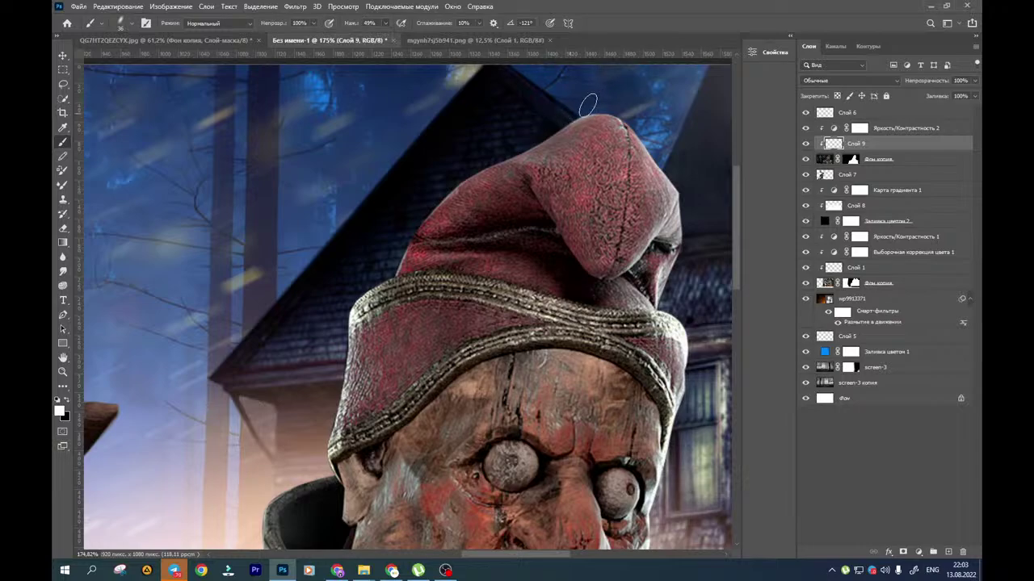
pyautogui.moveTo(588, 105); pyautogui.dragTo(476, 169)
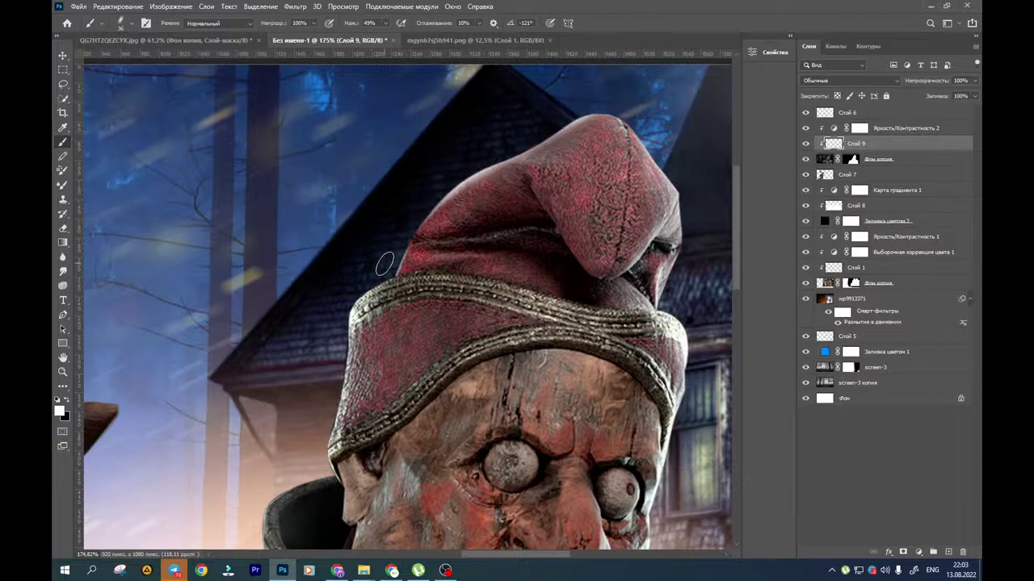
pyautogui.moveTo(428, 214); pyautogui.dragTo(397, 257)
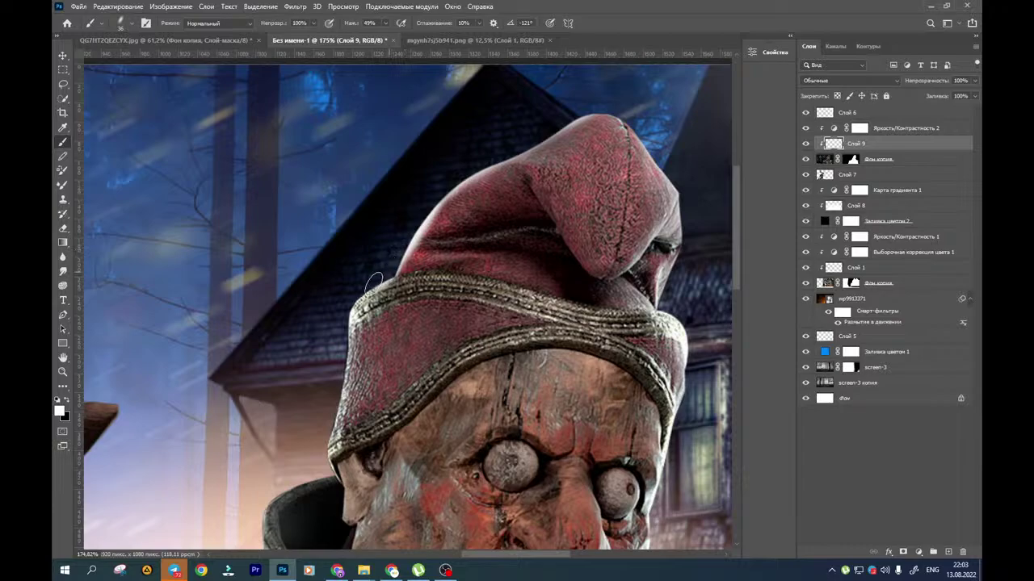
# Paint a fine white rim light along the upper edge of the zombie's coat collar with a smaller brush of about 5 px
pyautogui.moveTo(314, 336)
pyautogui.mouseDown()
pyautogui.moveTo(427, 200)
pyautogui.moveTo(461, 175)
pyautogui.moveTo(445, 348)
pyautogui.mouseUp()
pyautogui.moveTo(459, 217)
pyautogui.mouseDown()
pyautogui.moveTo(455, 309)
pyautogui.moveTo(427, 417)
pyautogui.moveTo(453, 162)
pyautogui.mouseUp()
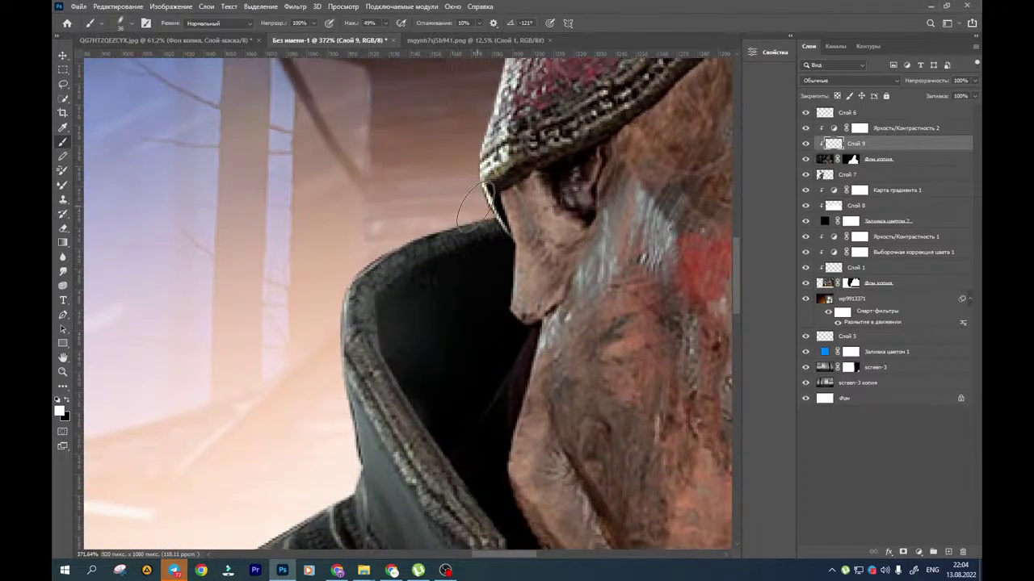
pyautogui.moveTo(476, 207)
pyautogui.keyDown('alt'); pyautogui.mouseDown()
pyautogui.moveTo(435, 203)
pyautogui.moveTo(452, 207)
pyautogui.mouseUp(); pyautogui.keyUp('alt')
pyautogui.moveTo(332, 309)
pyautogui.mouseDown()
pyautogui.moveTo(360, 274)
pyautogui.moveTo(466, 226)
pyautogui.moveTo(455, 224)
pyautogui.mouseUp()
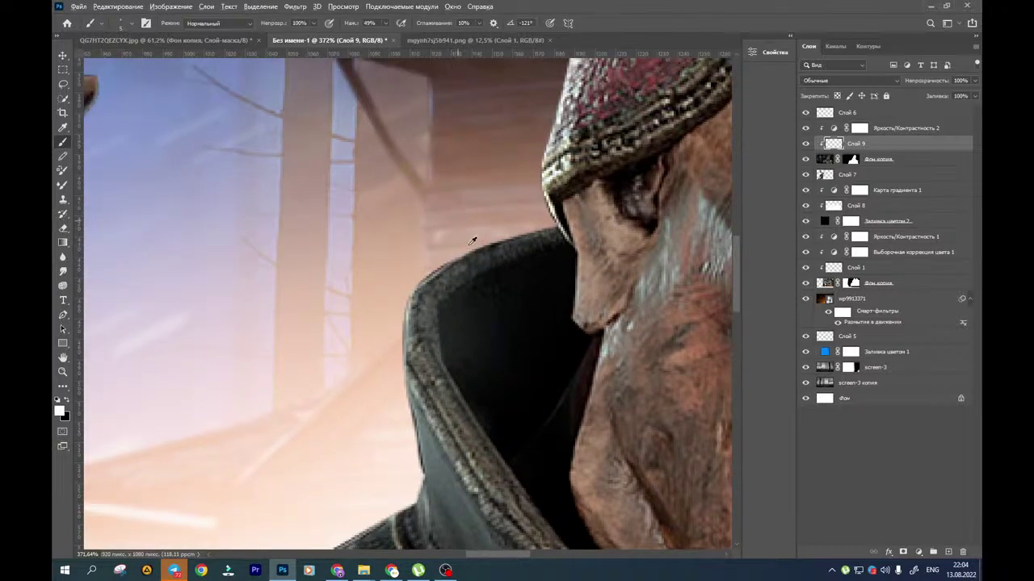
pyautogui.scroll(5, 472, 240)
pyautogui.moveTo(520, 230); pyautogui.dragTo(331, 268)
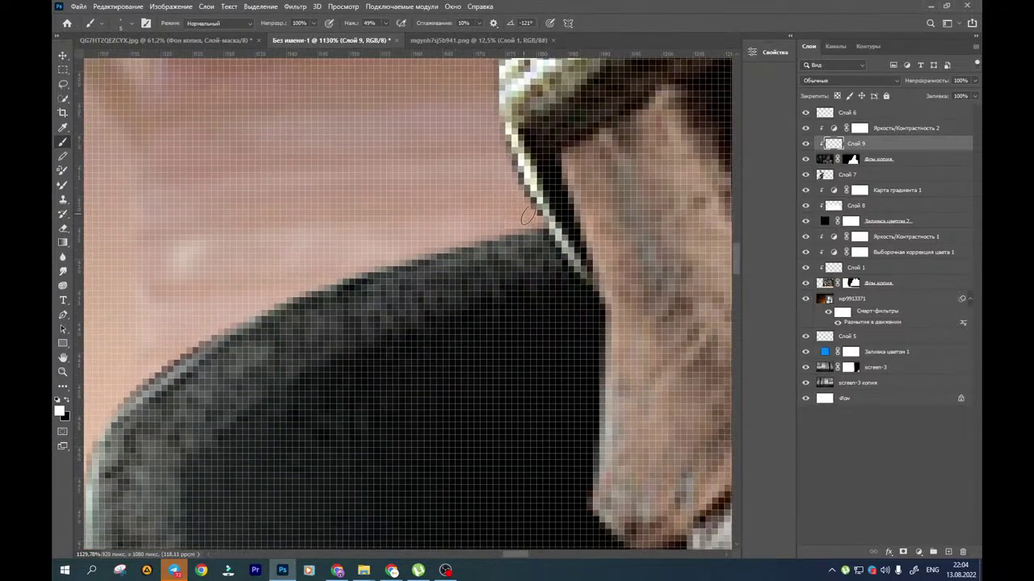
pyautogui.moveTo(547, 234); pyautogui.dragTo(162, 356)
pyautogui.scroll(-5, 184, 352)
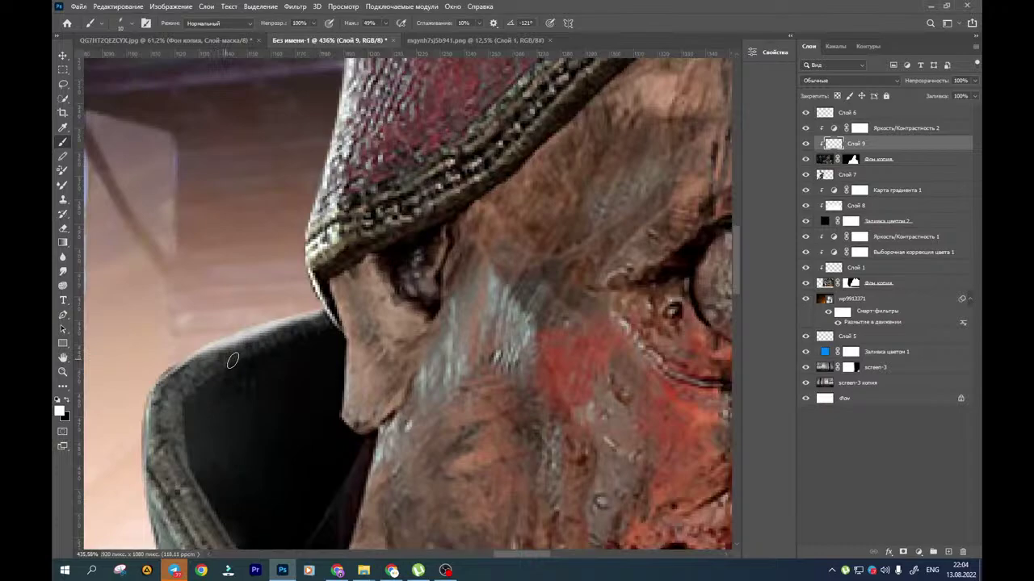
pyautogui.moveTo(232, 361); pyautogui.dragTo(313, 299)
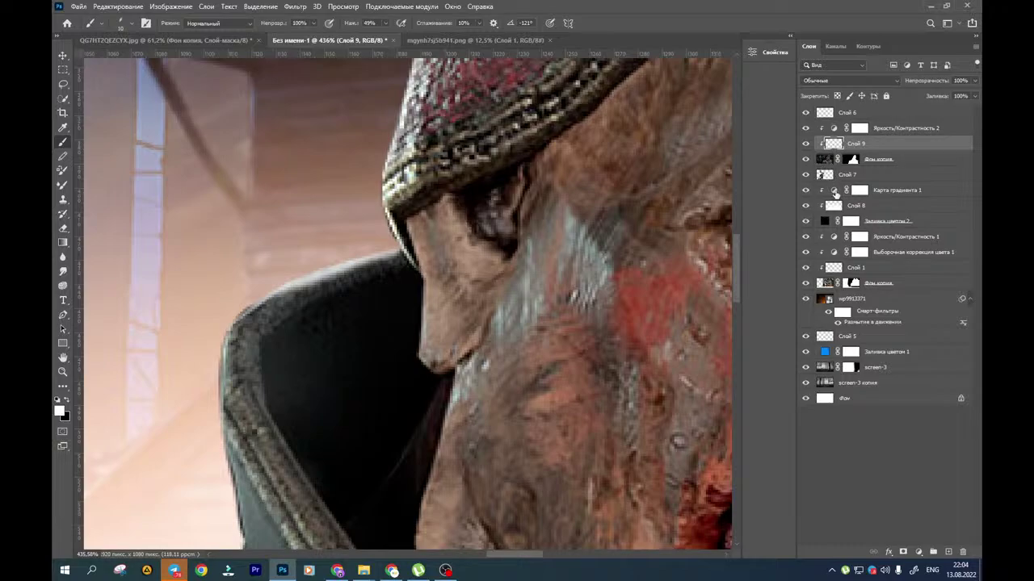
# Open the gradient editor of Карта градиента 1 and look through the Контурный, Популярные градиенты and Градиенты блеск preset sets
pyautogui.doubleClick(835, 193)
pyautogui.click(607, 88)
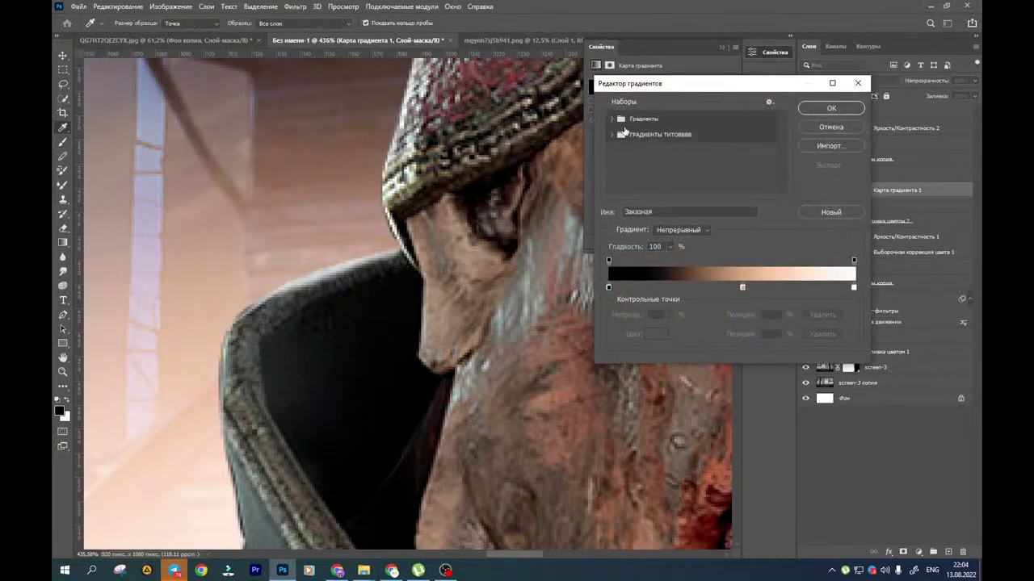
pyautogui.click(613, 120)
pyautogui.click(619, 134)
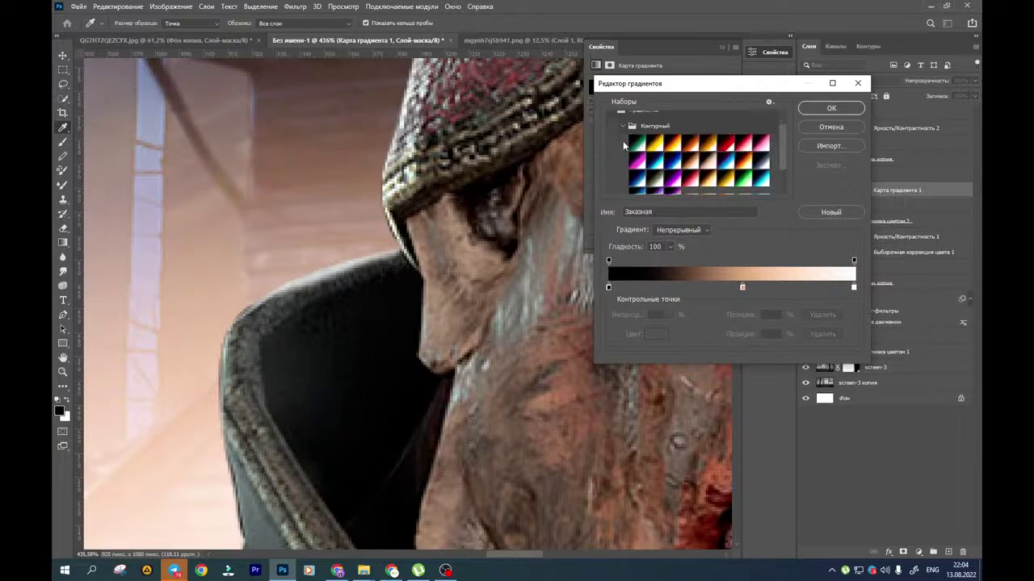
pyautogui.click(615, 186)
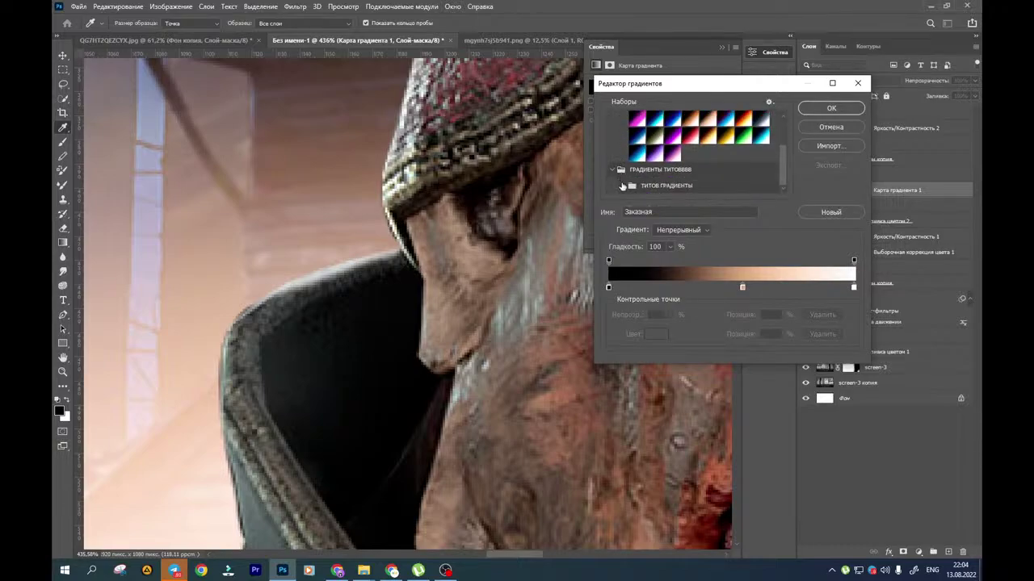
pyautogui.click(622, 186)
pyautogui.scroll(-2, 633, 167)
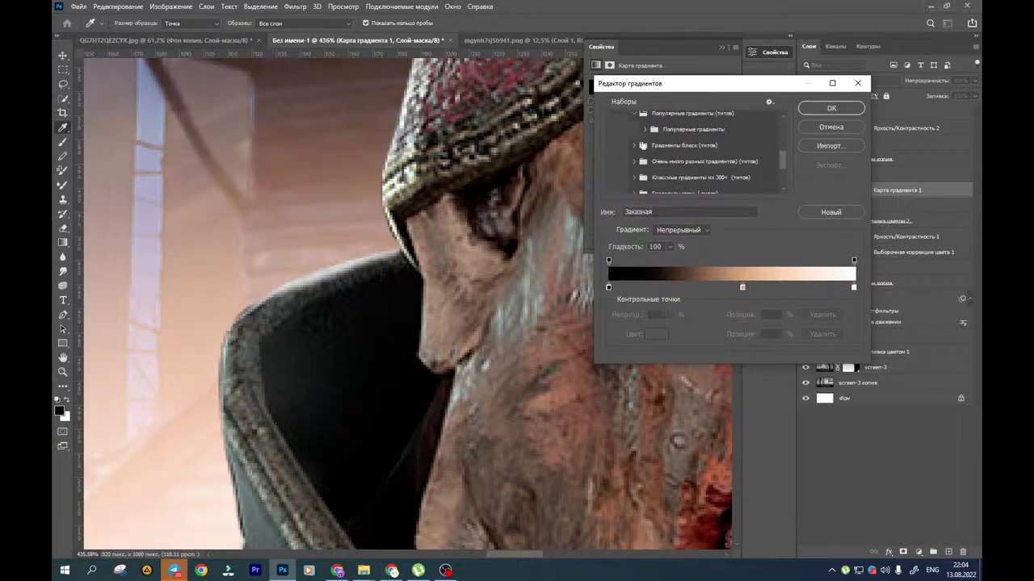
pyautogui.click(644, 130)
pyautogui.scroll(-4, 644, 144)
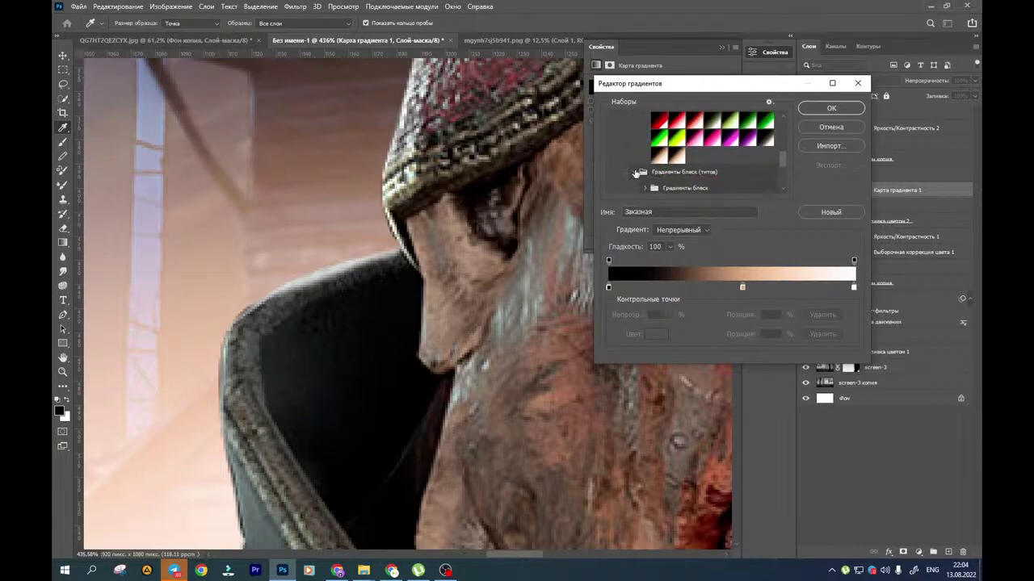
pyautogui.scroll(-1, 636, 171)
pyautogui.click(644, 136)
pyautogui.scroll(-5, 642, 154)
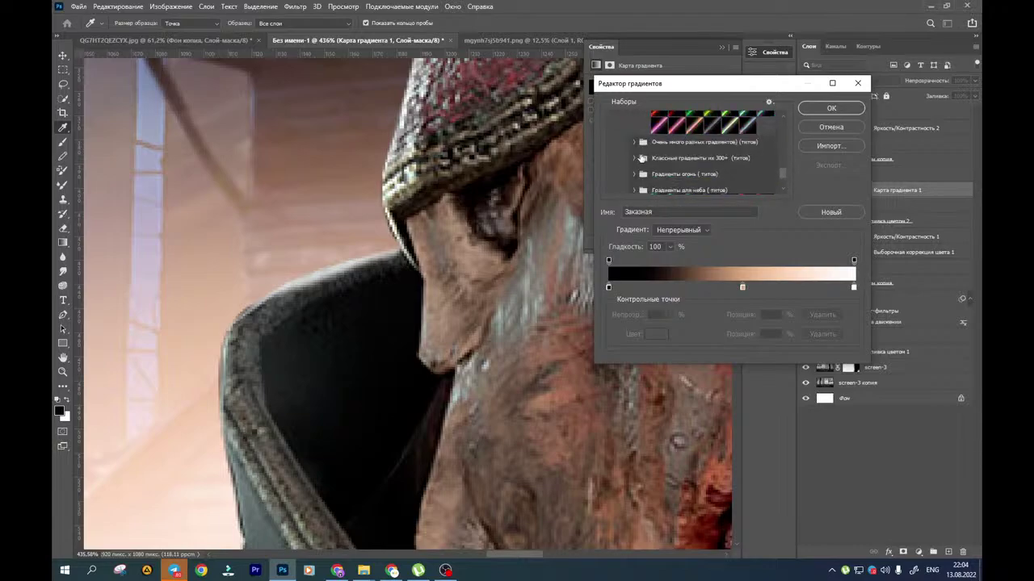
# Look through the presets of the Очень много разных градиентов set for an alternative glow gradient
pyautogui.click(634, 142)
pyautogui.scroll(-2, 635, 143)
pyautogui.scroll(1, 640, 140)
pyautogui.click(645, 132)
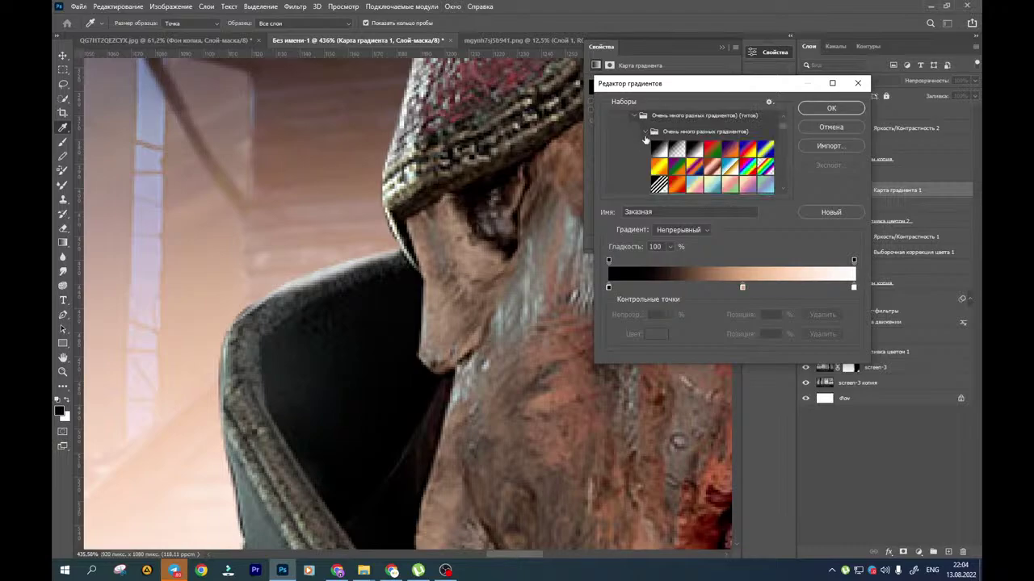
pyautogui.scroll(-8, 644, 150)
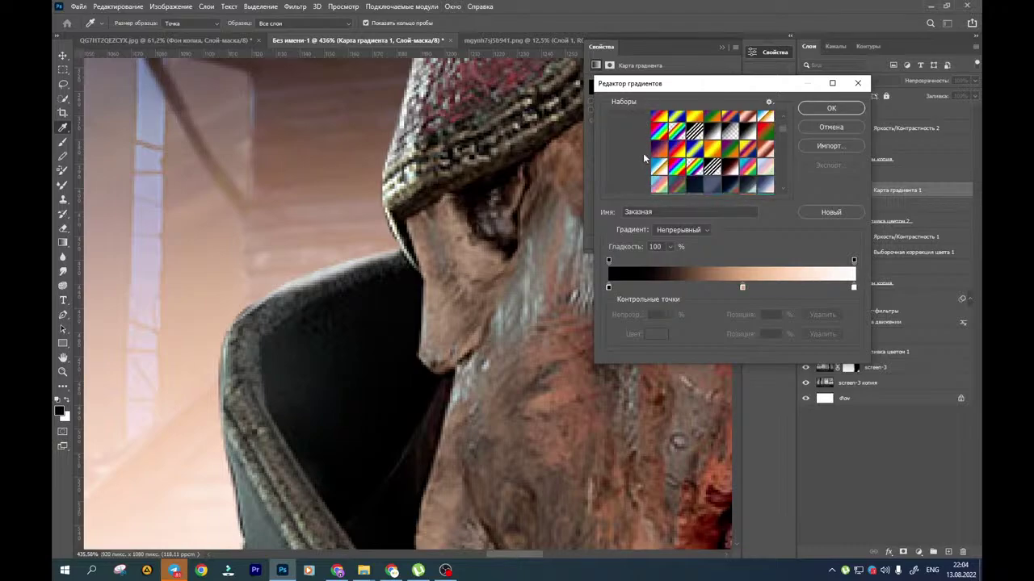
pyautogui.scroll(-10, 643, 152)
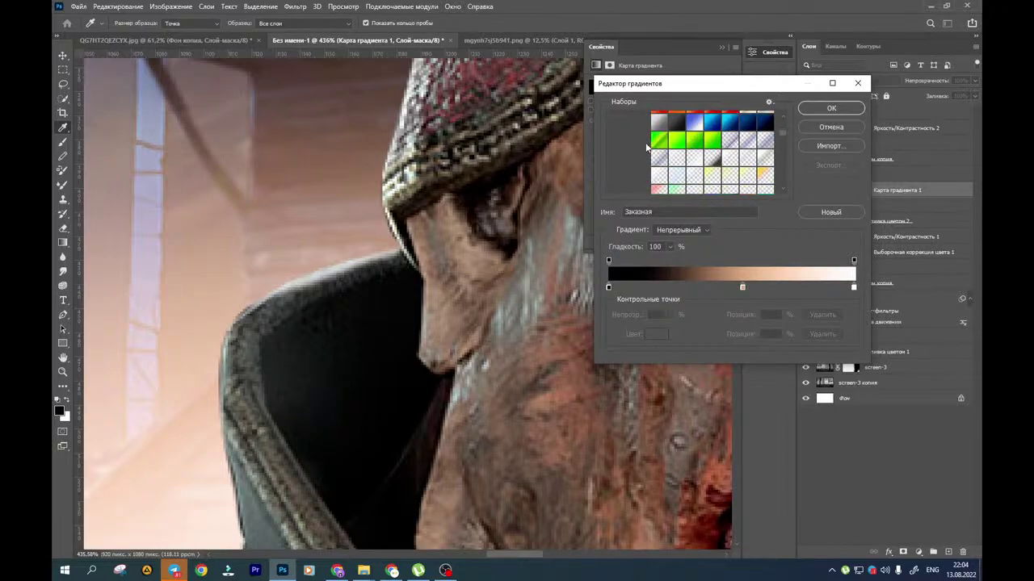
pyautogui.scroll(-10, 646, 148)
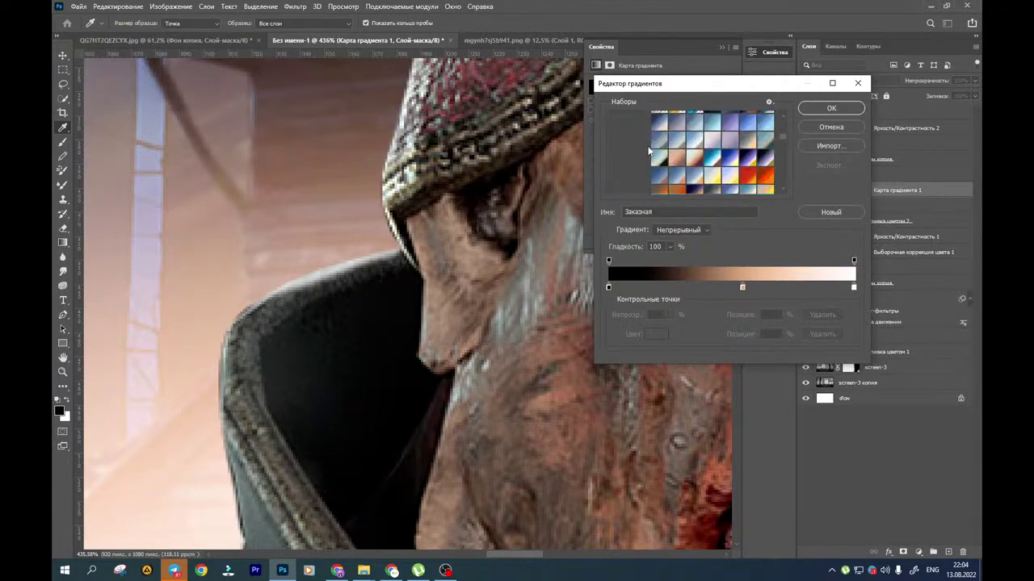
pyautogui.scroll(-10, 647, 151)
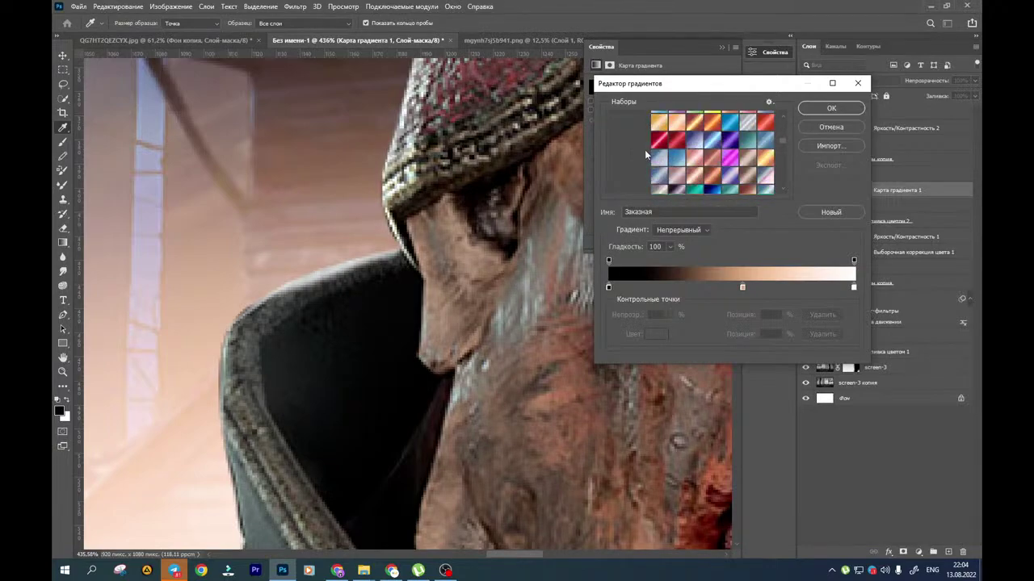
pyautogui.scroll(-8, 645, 149)
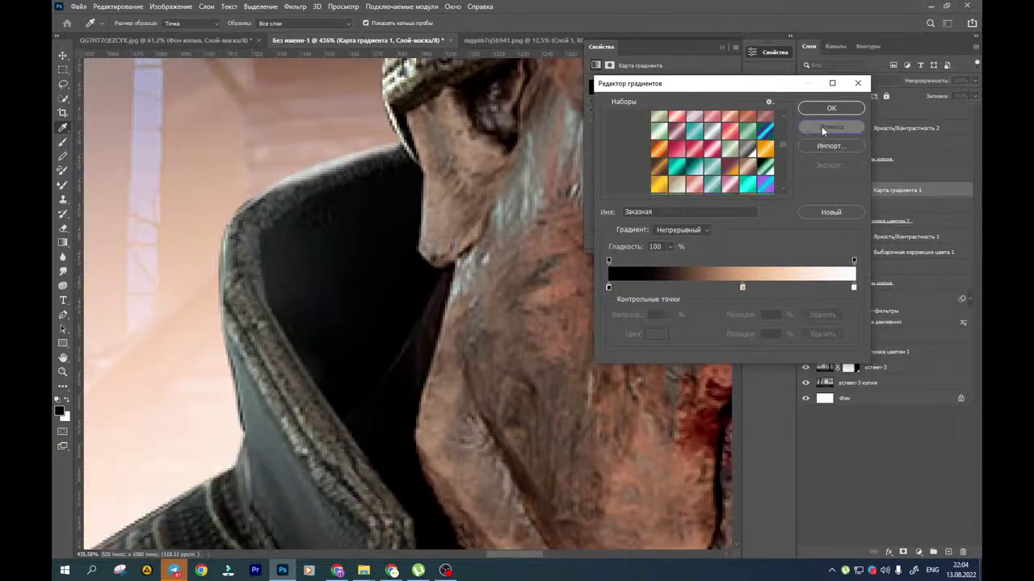
# Leave the gradient unchanged and brush a white rim highlight along the large figure's collar and shoulder on layer Слой 9
pyautogui.click(821, 127)
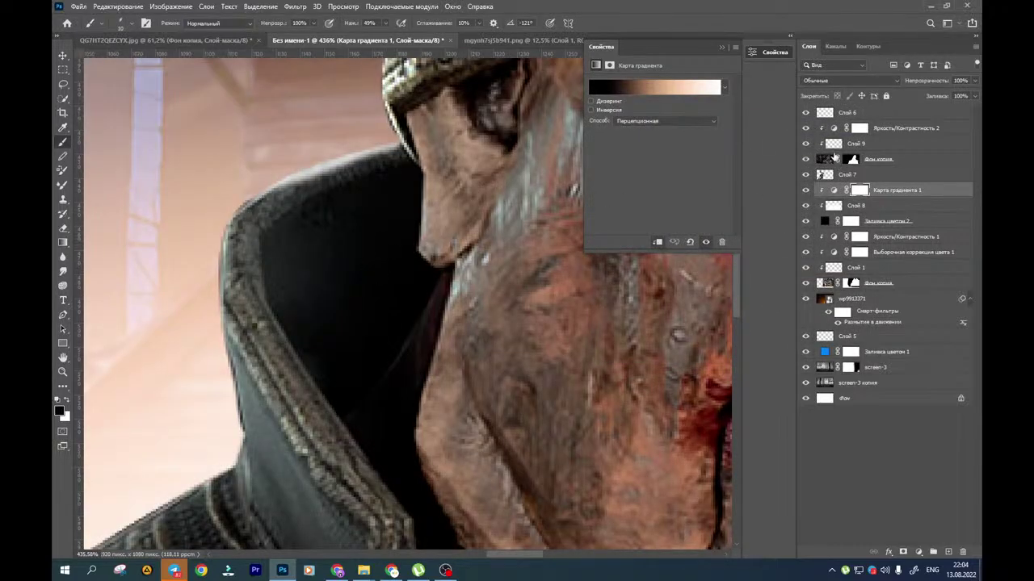
pyautogui.click(829, 116)
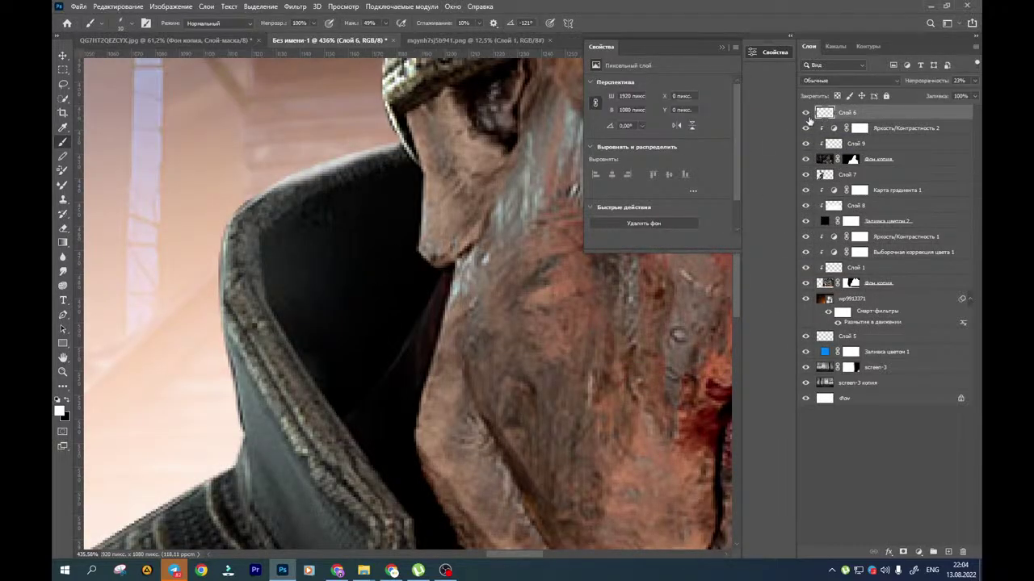
pyautogui.click(832, 144)
pyautogui.moveTo(291, 198)
pyautogui.mouseDown()
pyautogui.moveTo(369, 180)
pyautogui.moveTo(319, 206)
pyautogui.moveTo(303, 255)
pyautogui.moveTo(297, 317)
pyautogui.moveTo(315, 429)
pyautogui.moveTo(448, 231)
pyautogui.moveTo(426, 264)
pyautogui.moveTo(191, 404)
pyautogui.moveTo(457, 198)
pyautogui.mouseUp()
pyautogui.keyDown('alt'); pyautogui.rightClick(334, 168); pyautogui.keyUp('alt')
pyautogui.moveTo(543, 150)
pyautogui.mouseDown()
pyautogui.moveTo(472, 215)
pyautogui.moveTo(258, 312)
pyautogui.moveTo(146, 308)
pyautogui.moveTo(436, 187)
pyautogui.moveTo(141, 355)
pyautogui.mouseUp()
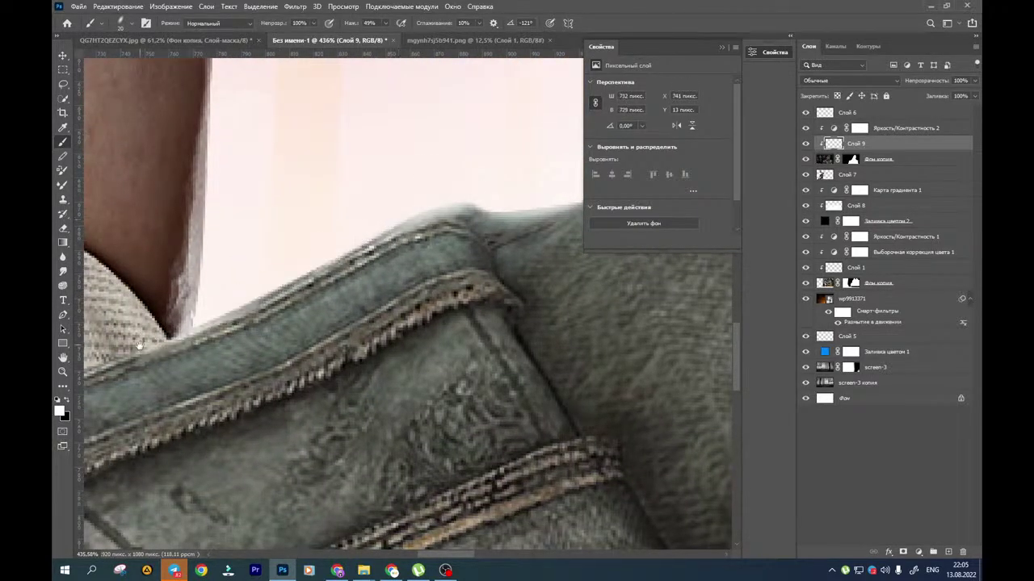
pyautogui.moveTo(221, 329)
pyautogui.mouseDown()
pyautogui.moveTo(487, 176)
pyautogui.moveTo(352, 246)
pyautogui.mouseUp()
pyautogui.scroll(-8, 366, 233)
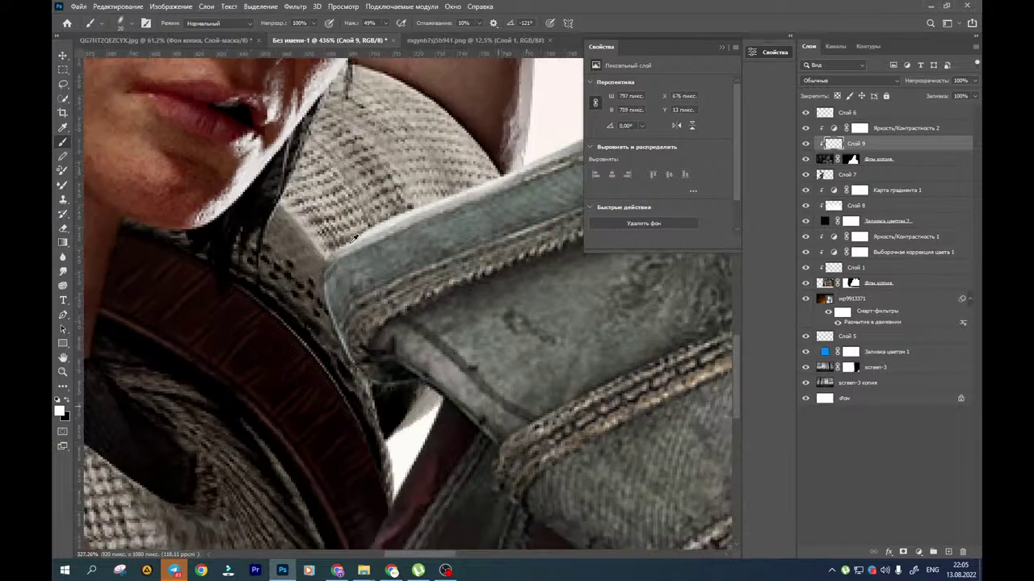
pyautogui.keyDown('alt'); pyautogui.rightClick(364, 240); pyautogui.keyUp('alt')
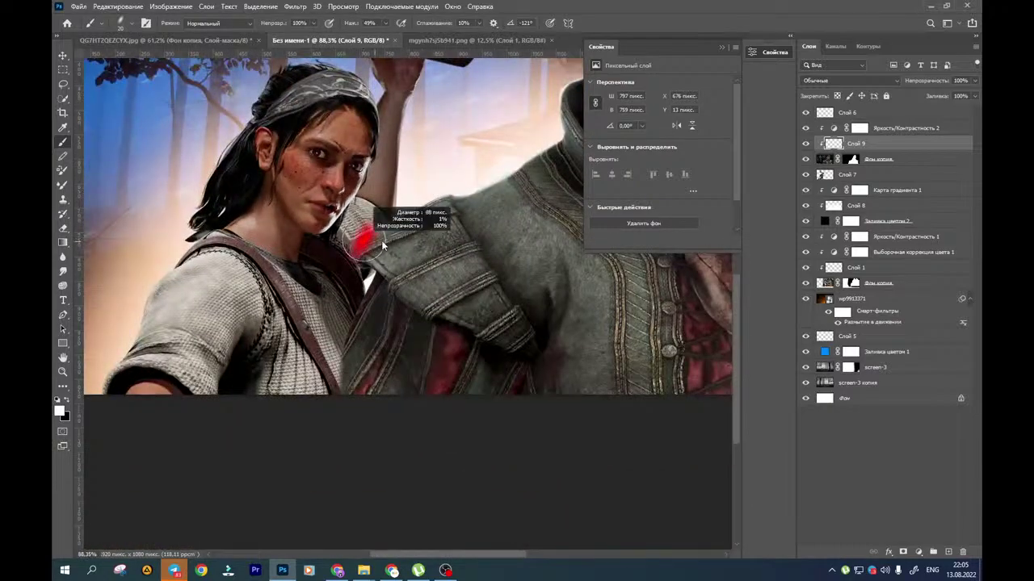
pyautogui.moveTo(402, 232); pyautogui.dragTo(359, 251)
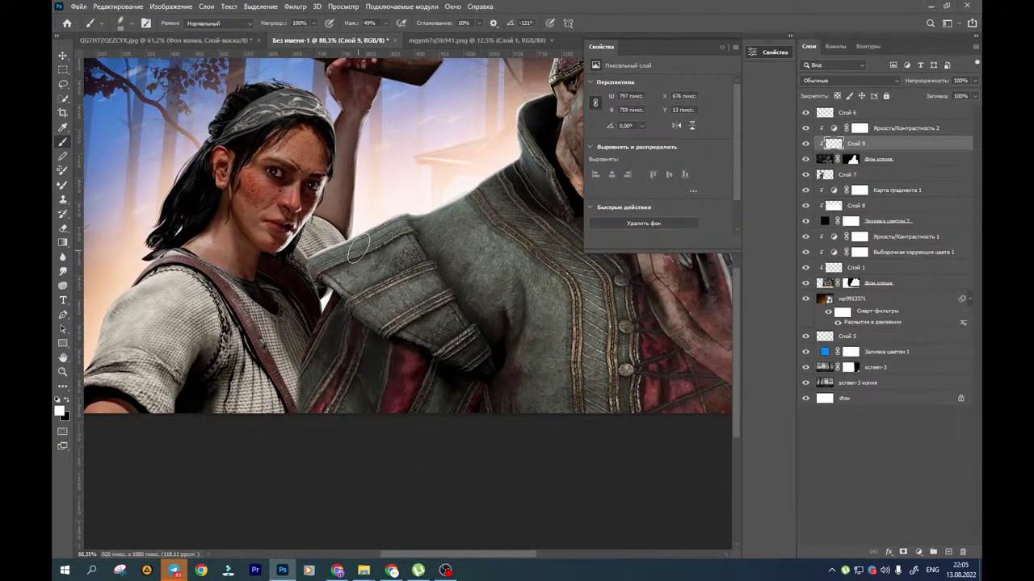
# Erase part of the rim highlight around the shoulder pad on Слой 9, using the Мягкая круглая eraser tip
pyautogui.click(63, 229)
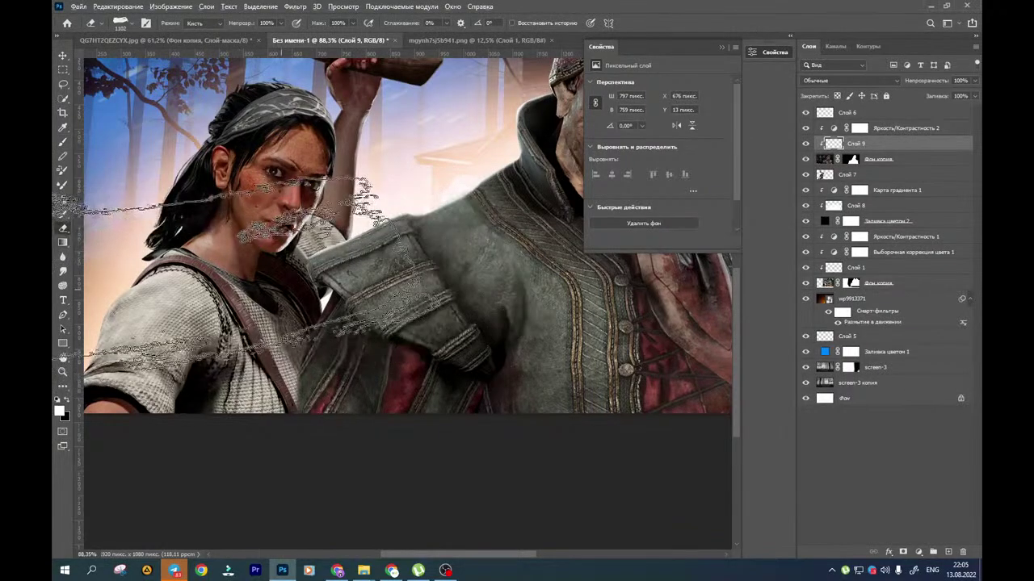
pyautogui.rightClick(295, 230)
pyautogui.press('Escape')
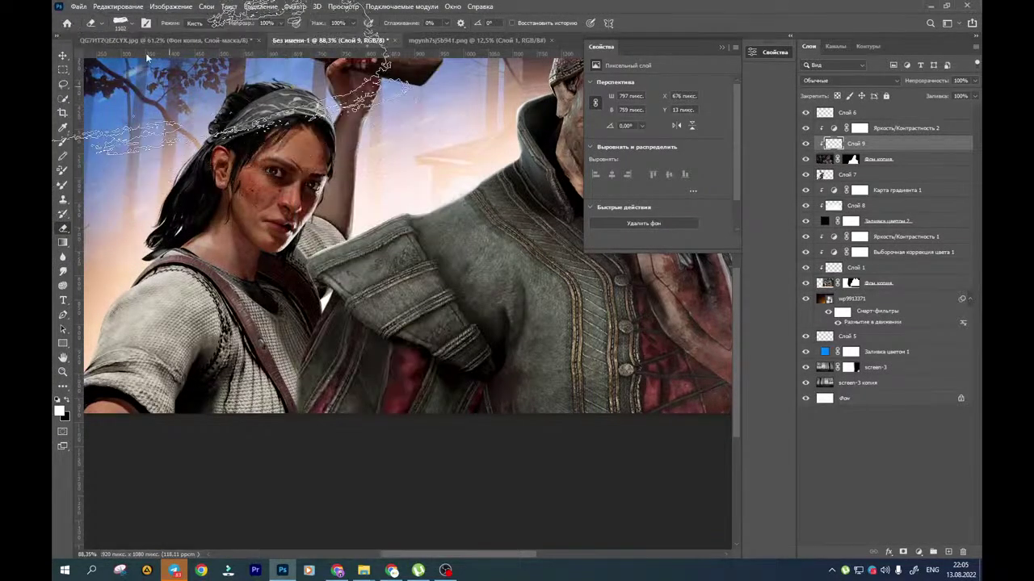
pyautogui.click(119, 23)
pyautogui.moveTo(198, 237); pyautogui.dragTo(197, 164)
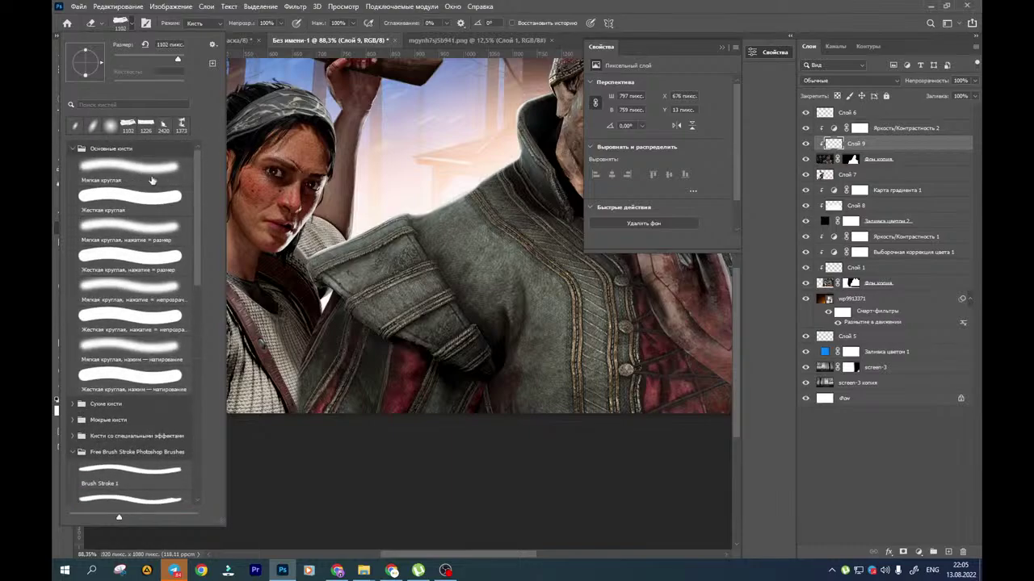
pyautogui.click(153, 179)
pyautogui.moveTo(303, 243); pyautogui.dragTo(108, 238)
pyautogui.moveTo(251, 300); pyautogui.dragTo(278, 296)
pyautogui.moveTo(379, 307); pyautogui.dragTo(319, 326)
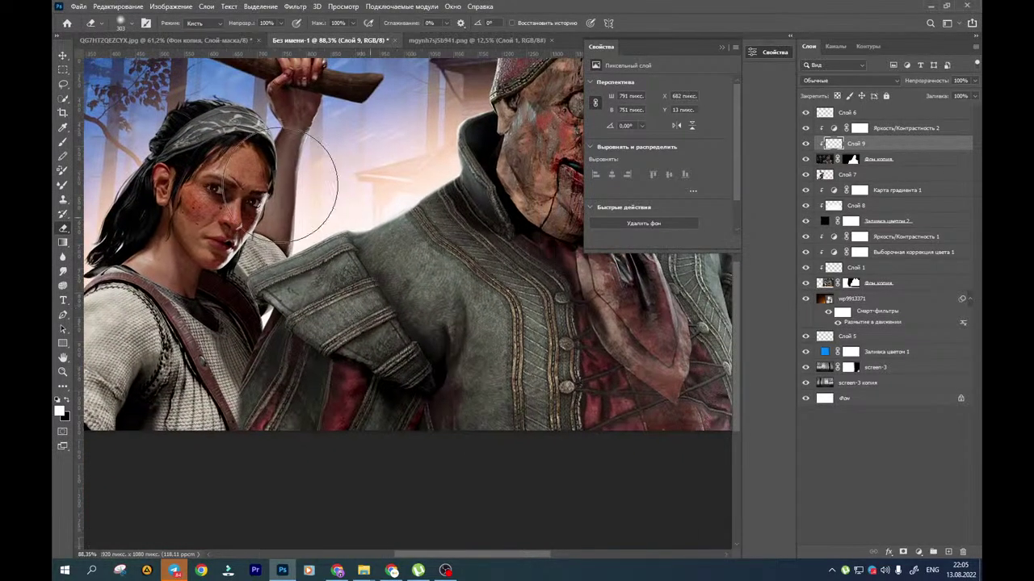
# Smudge the white rim light inward along the top of the red cap with the Smudge tool
pyautogui.click(65, 273)
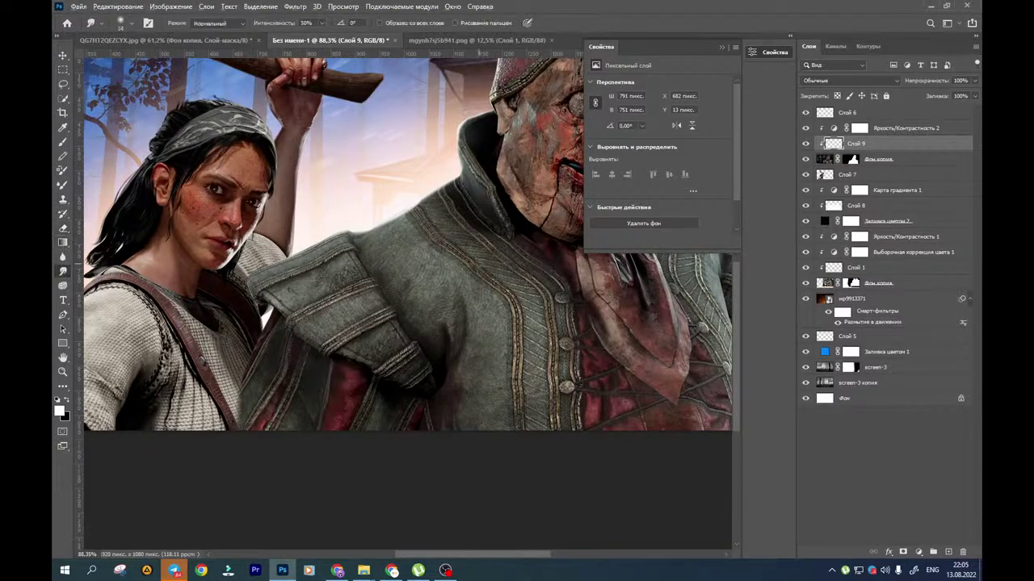
pyautogui.moveTo(439, 257)
pyautogui.mouseDown()
pyautogui.moveTo(517, 258)
pyautogui.moveTo(334, 369)
pyautogui.moveTo(338, 429)
pyautogui.mouseUp()
pyautogui.moveTo(455, 221)
pyautogui.mouseDown()
pyautogui.moveTo(438, 223)
pyautogui.moveTo(441, 265)
pyautogui.mouseUp()
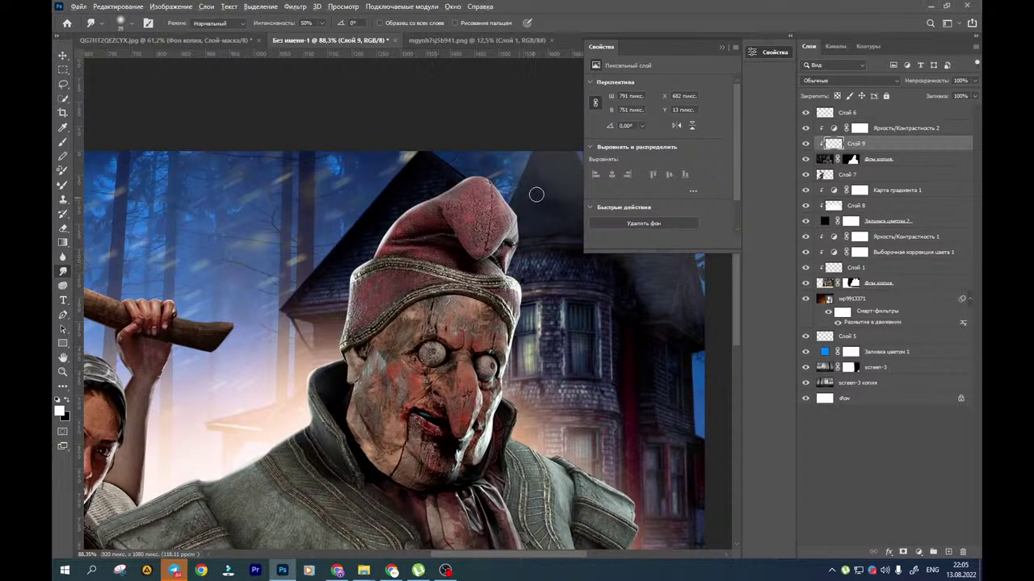
pyautogui.scroll(5, 536, 194)
pyautogui.moveTo(535, 194)
pyautogui.mouseDown()
pyautogui.moveTo(520, 390)
pyautogui.moveTo(579, 283)
pyautogui.moveTo(586, 294)
pyautogui.mouseUp()
pyautogui.moveTo(465, 292); pyautogui.dragTo(458, 287)
pyautogui.scroll(5, 458, 286)
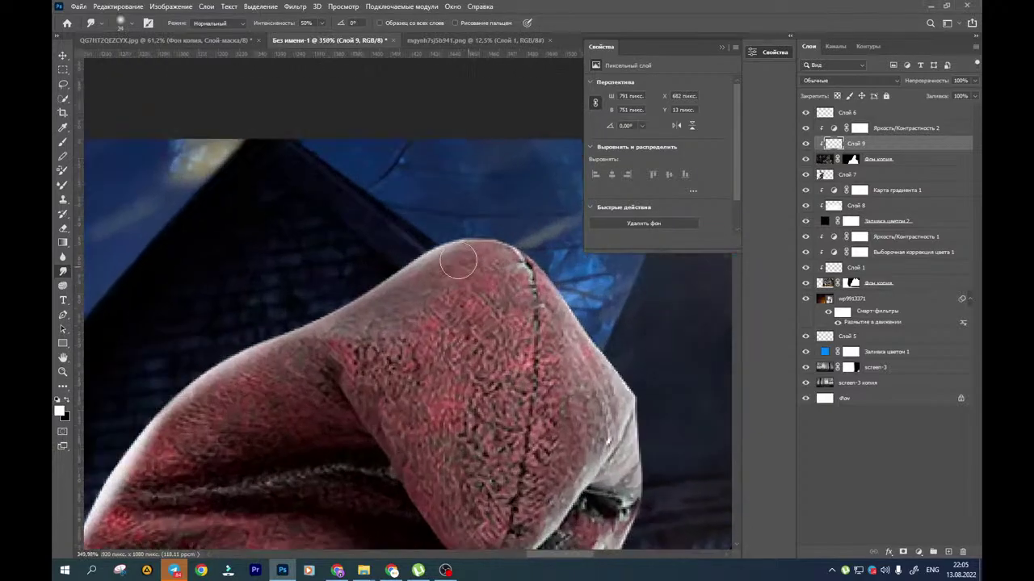
pyautogui.moveTo(355, 318)
pyautogui.mouseDown()
pyautogui.moveTo(445, 266)
pyautogui.moveTo(493, 296)
pyautogui.moveTo(507, 339)
pyautogui.mouseUp()
pyautogui.moveTo(476, 281)
pyautogui.mouseDown()
pyautogui.moveTo(518, 357)
pyautogui.moveTo(481, 296)
pyautogui.moveTo(544, 378)
pyautogui.mouseUp()
# Smudge the cap's edge highlight inward along the dark fabric fold above the stitched band
pyautogui.moveTo(335, 366); pyautogui.dragTo(505, 245)
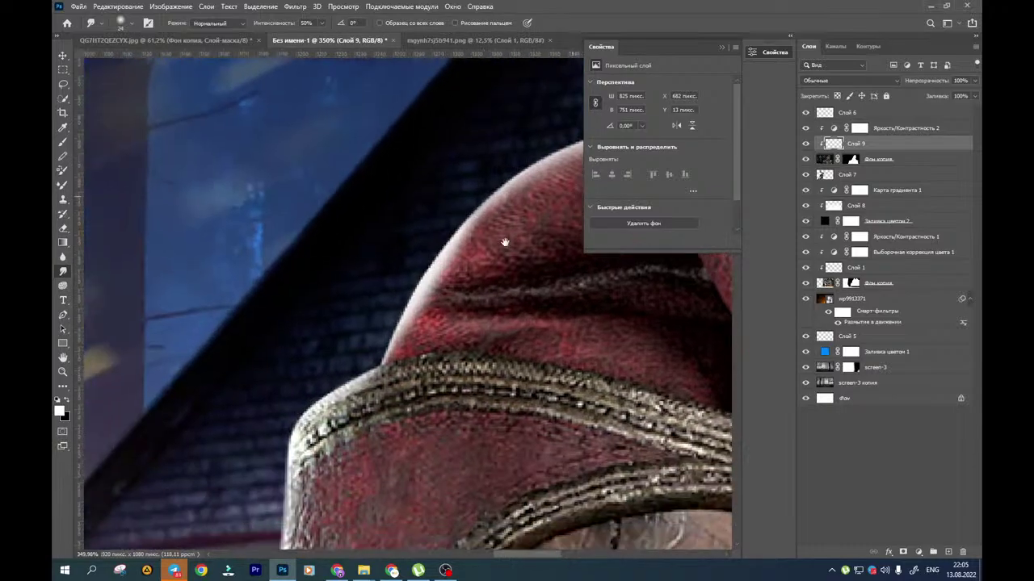
pyautogui.moveTo(420, 291); pyautogui.dragTo(535, 302)
pyautogui.moveTo(452, 297)
pyautogui.mouseDown()
pyautogui.moveTo(530, 300)
pyautogui.moveTo(581, 274)
pyautogui.mouseUp()
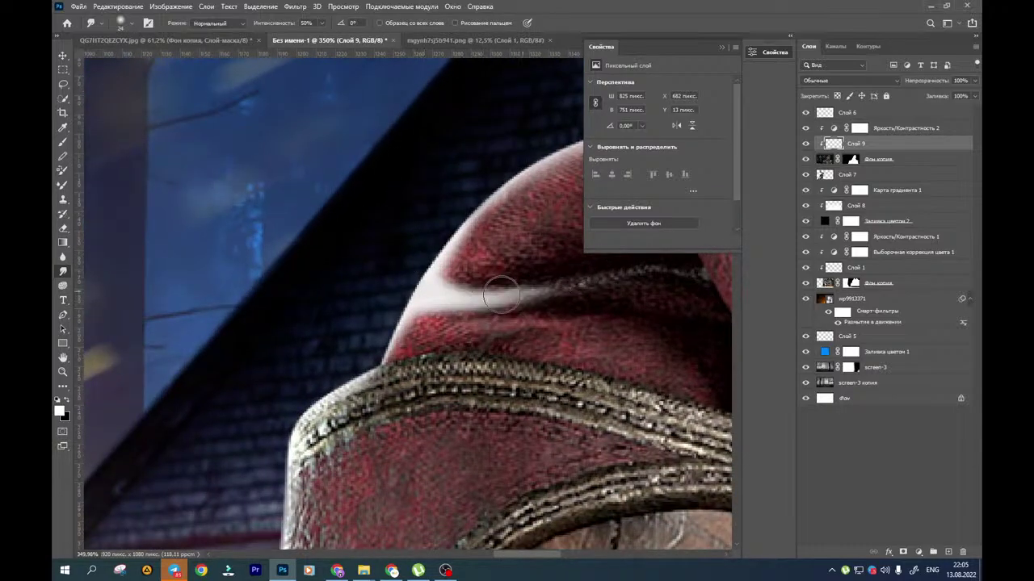
pyautogui.moveTo(498, 293); pyautogui.dragTo(635, 277)
# Smudge the highlight along the cap's stitched band with a smaller tip and into the fabric at its lower side edge
pyautogui.moveTo(534, 338); pyautogui.dragTo(571, 206)
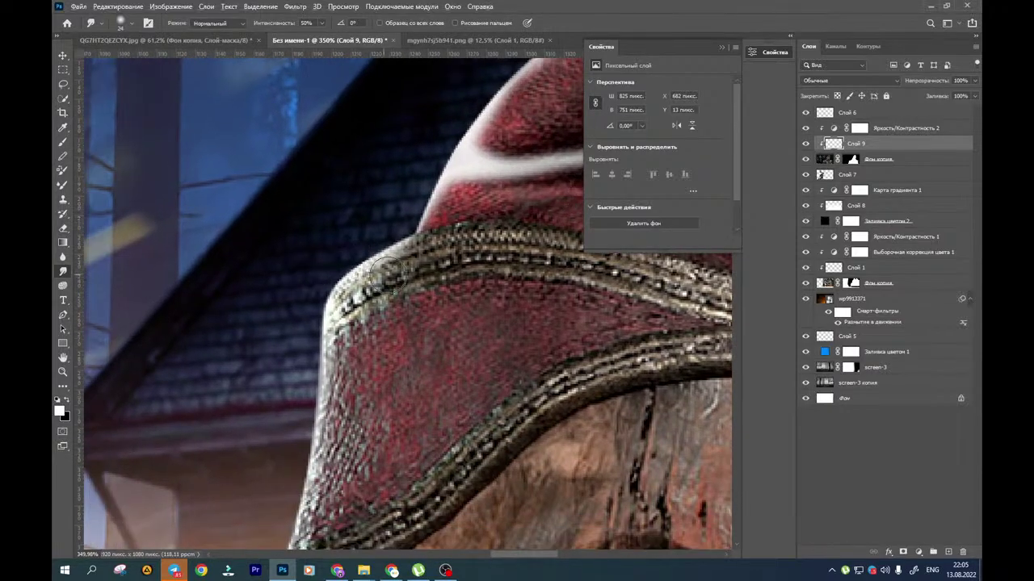
pyautogui.keyDown('alt'); pyautogui.rightClick(384, 273); pyautogui.keyUp('alt')
pyautogui.moveTo(369, 255); pyautogui.dragTo(470, 237)
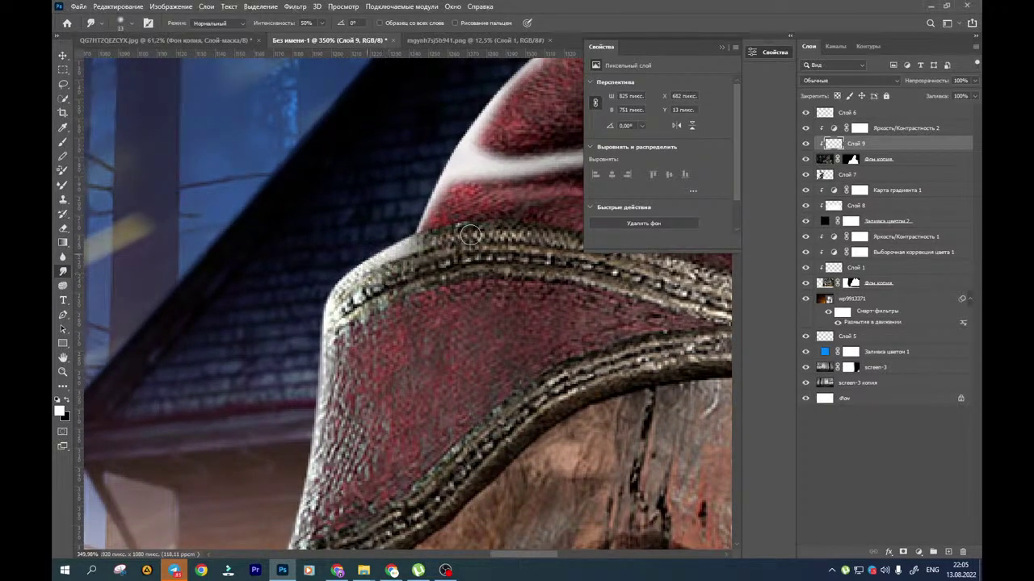
pyautogui.moveTo(400, 254)
pyautogui.mouseDown()
pyautogui.moveTo(467, 228)
pyautogui.moveTo(409, 241)
pyautogui.moveTo(519, 227)
pyautogui.mouseUp()
pyautogui.moveTo(439, 240); pyautogui.dragTo(584, 229)
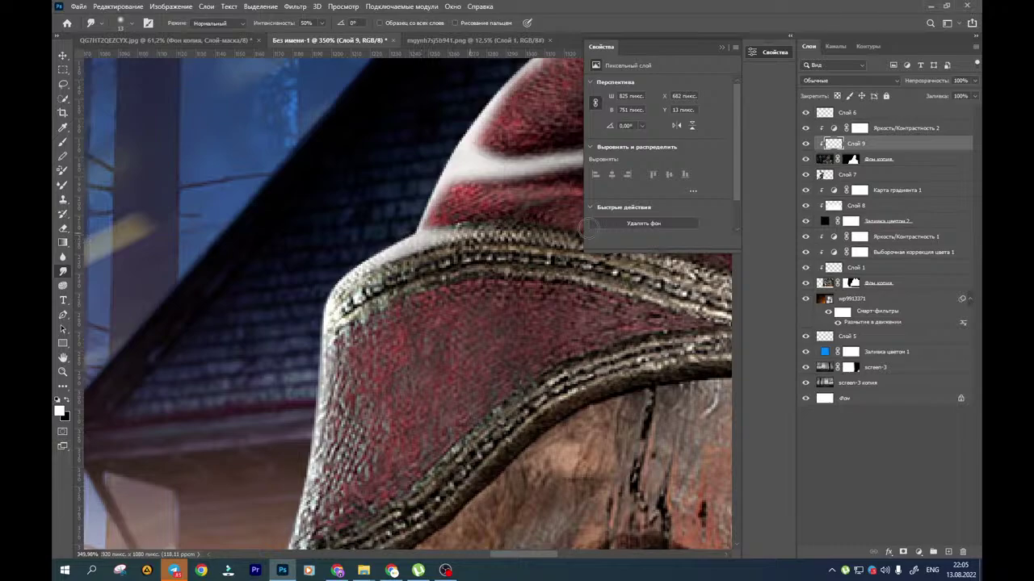
pyautogui.moveTo(291, 370); pyautogui.dragTo(417, 276)
pyautogui.moveTo(423, 346); pyautogui.dragTo(395, 213)
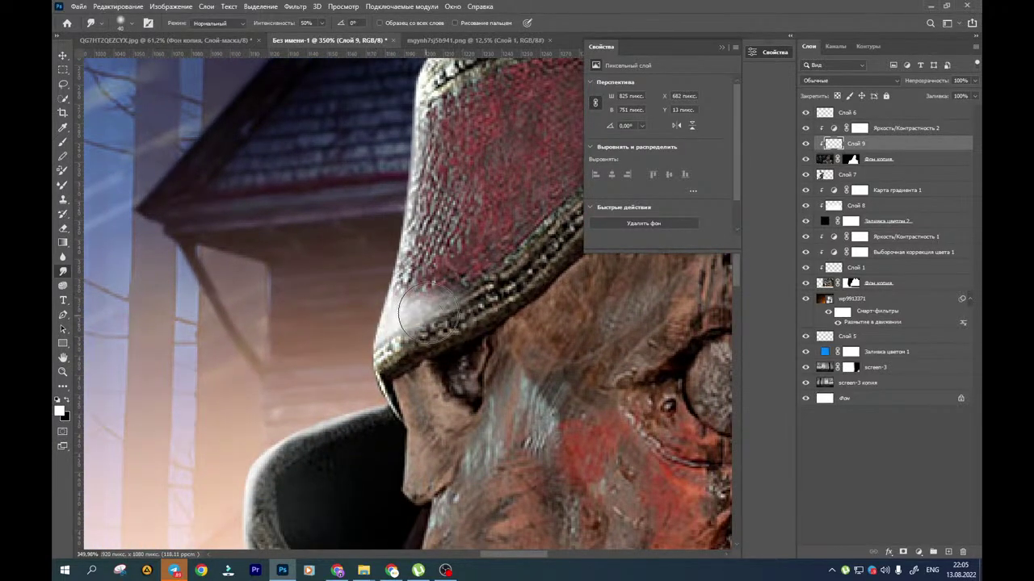
# Smudge the rim highlight from the outer edge of the upright collar inward along its stitched border
pyautogui.moveTo(348, 428)
pyautogui.mouseDown()
pyautogui.moveTo(340, 290)
pyautogui.moveTo(433, 237)
pyautogui.mouseUp()
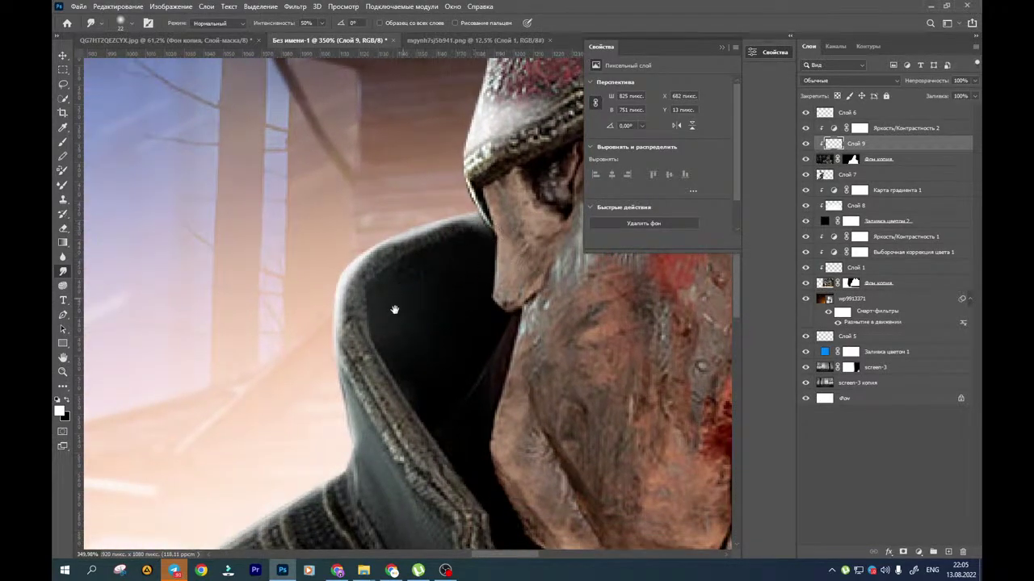
pyautogui.moveTo(399, 304); pyautogui.dragTo(409, 170)
pyautogui.moveTo(359, 172); pyautogui.dragTo(414, 309)
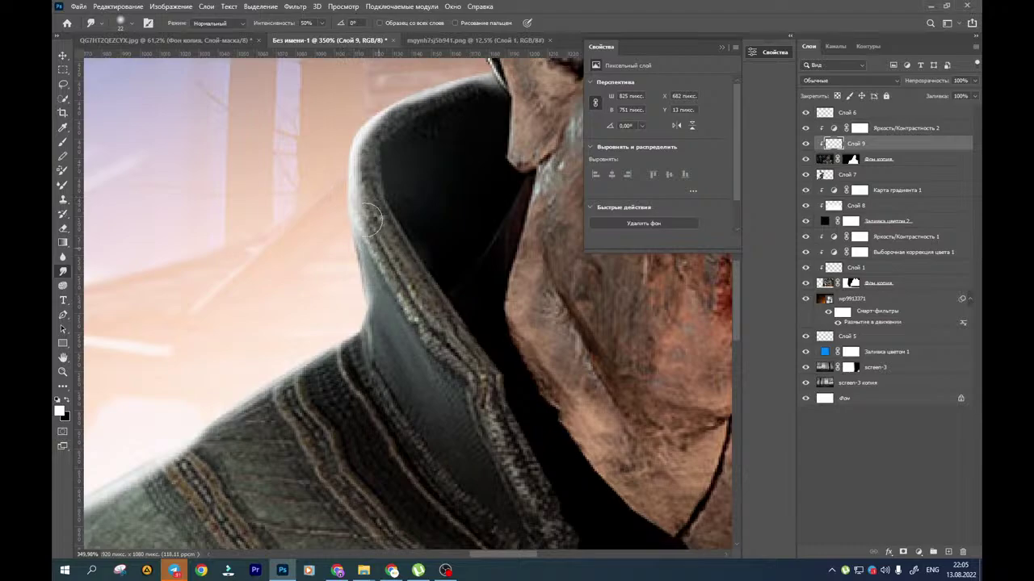
pyautogui.moveTo(367, 219); pyautogui.dragTo(420, 332)
pyautogui.moveTo(386, 263); pyautogui.dragTo(423, 334)
pyautogui.moveTo(357, 202); pyautogui.dragTo(433, 336)
pyautogui.moveTo(373, 224)
pyautogui.mouseDown()
pyautogui.moveTo(428, 305)
pyautogui.moveTo(452, 370)
pyautogui.moveTo(471, 395)
pyautogui.moveTo(498, 401)
pyautogui.mouseUp()
# Smudge the shoulder highlight inward along the braided trim lines beside the collar, adjusting the tip size and redoing one stroke
pyautogui.moveTo(437, 425); pyautogui.dragTo(501, 264)
pyautogui.keyDown('alt'); pyautogui.rightClick(428, 206); pyautogui.keyUp('alt')
pyautogui.moveTo(429, 139)
pyautogui.mouseDown()
pyautogui.moveTo(434, 209)
pyautogui.moveTo(446, 216)
pyautogui.mouseUp()
pyautogui.moveTo(428, 174)
pyautogui.mouseDown()
pyautogui.moveTo(463, 230)
pyautogui.moveTo(431, 170)
pyautogui.moveTo(496, 277)
pyautogui.mouseUp()
pyautogui.scroll(-3, 492, 292)
pyautogui.keyDown('alt'); pyautogui.rightClick(358, 299); pyautogui.keyUp('alt')
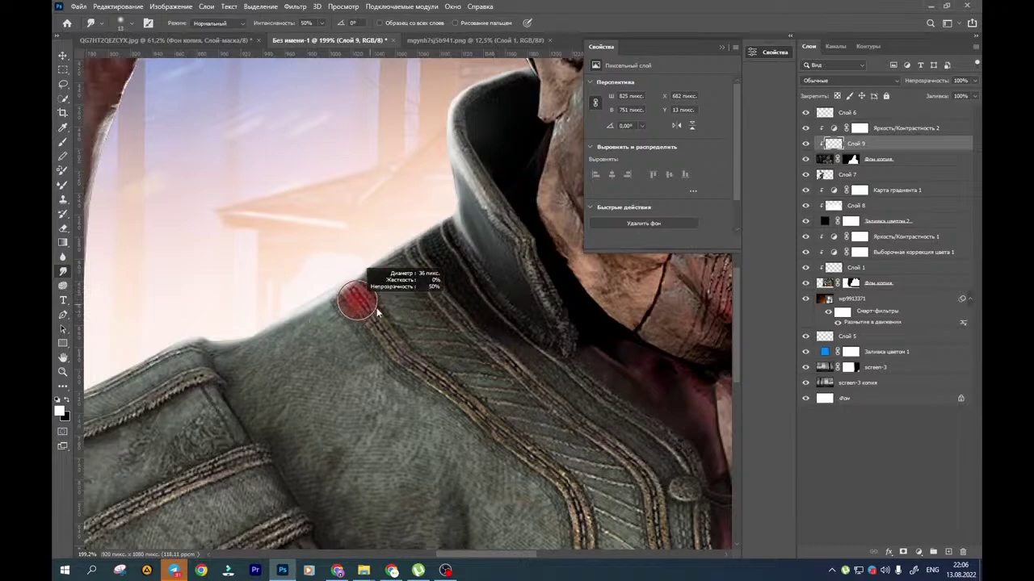
pyautogui.moveTo(356, 297); pyautogui.dragTo(416, 361)
pyautogui.hotkey('ctrl', 'z')
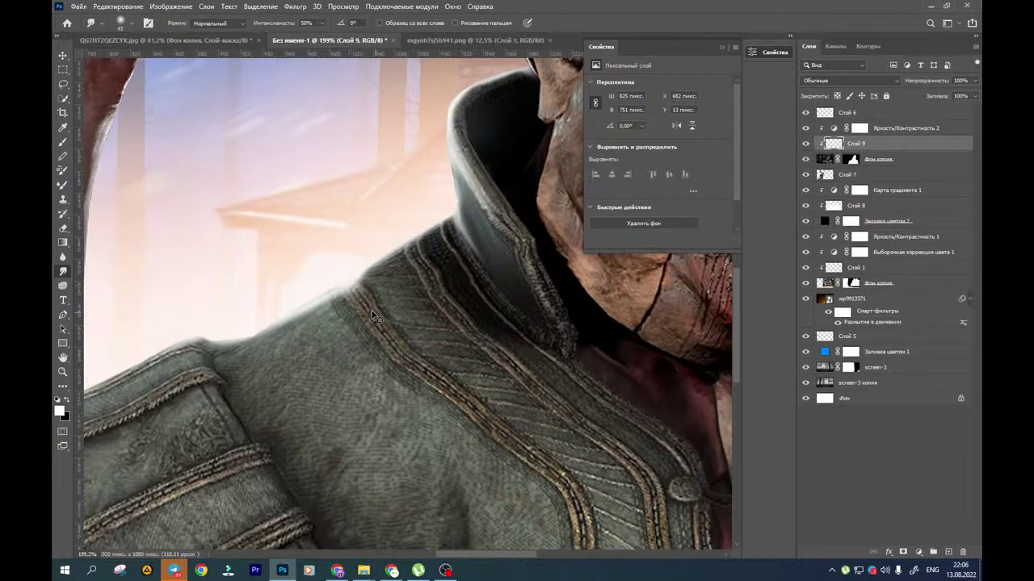
pyautogui.moveTo(354, 299); pyautogui.dragTo(385, 336)
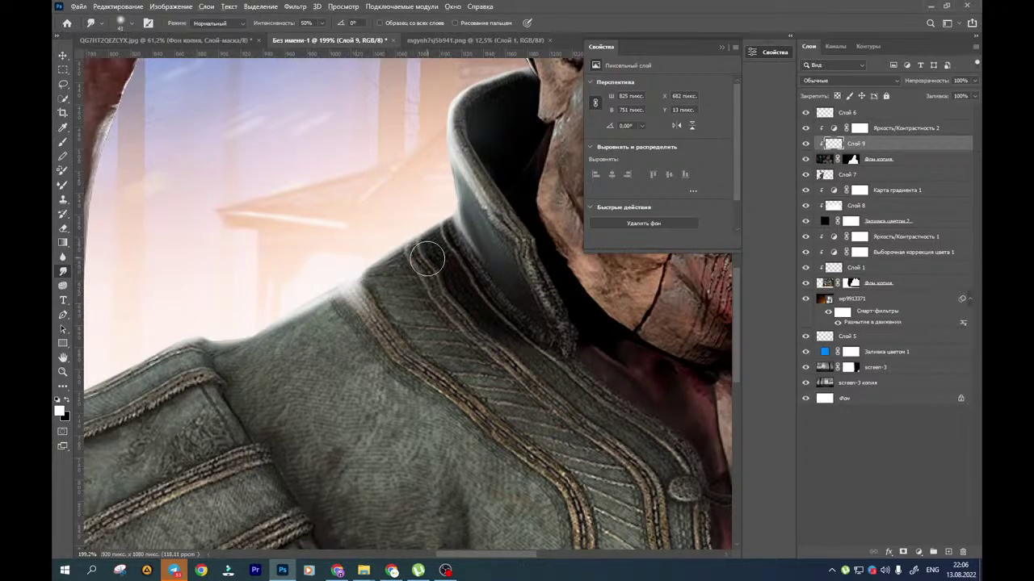
pyautogui.keyDown('alt'); pyautogui.rightClick(426, 258); pyautogui.keyUp('alt')
pyautogui.moveTo(412, 251)
pyautogui.mouseDown()
pyautogui.moveTo(436, 294)
pyautogui.moveTo(423, 251)
pyautogui.moveTo(435, 288)
pyautogui.moveTo(437, 222)
pyautogui.moveTo(469, 281)
pyautogui.moveTo(455, 302)
pyautogui.moveTo(494, 263)
pyautogui.mouseUp()
# Smudge the rim highlight into the seam where the shoulder meets the shoulder pad
pyautogui.scroll(-3, 476, 291)
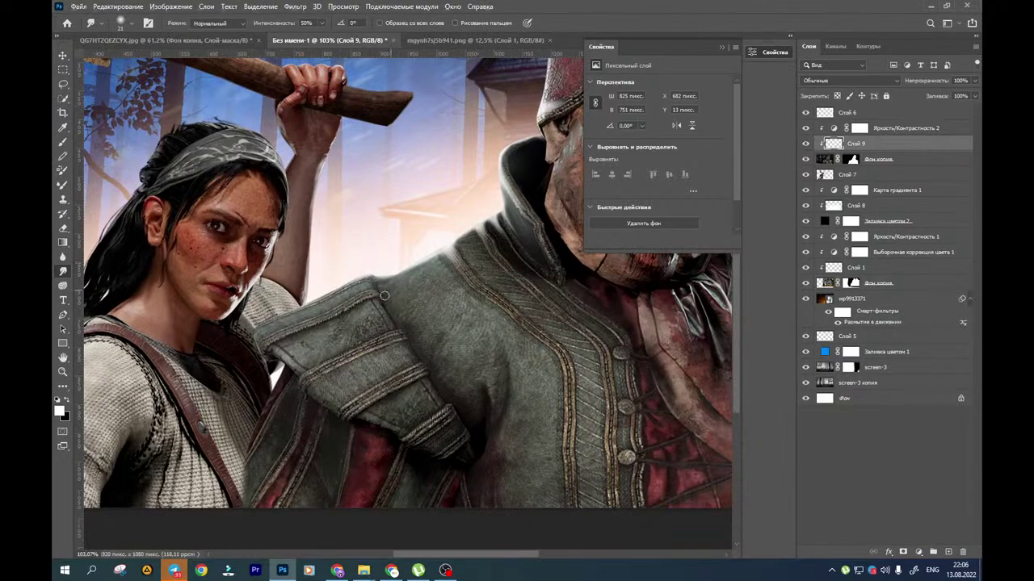
pyautogui.scroll(3, 384, 294)
pyautogui.moveTo(302, 305); pyautogui.dragTo(323, 346)
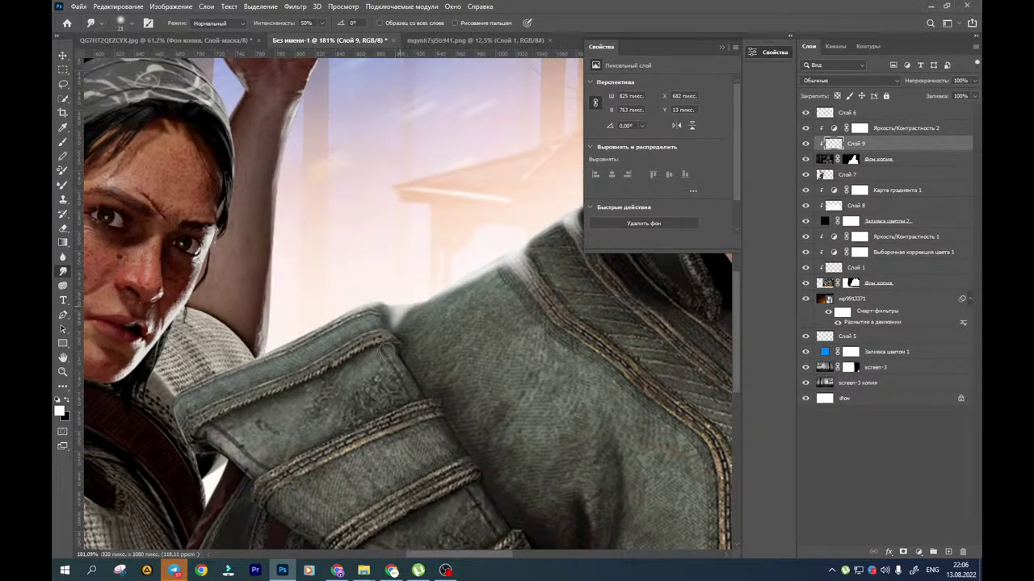
pyautogui.moveTo(399, 327); pyautogui.dragTo(384, 329)
pyautogui.scroll(-2, 388, 323)
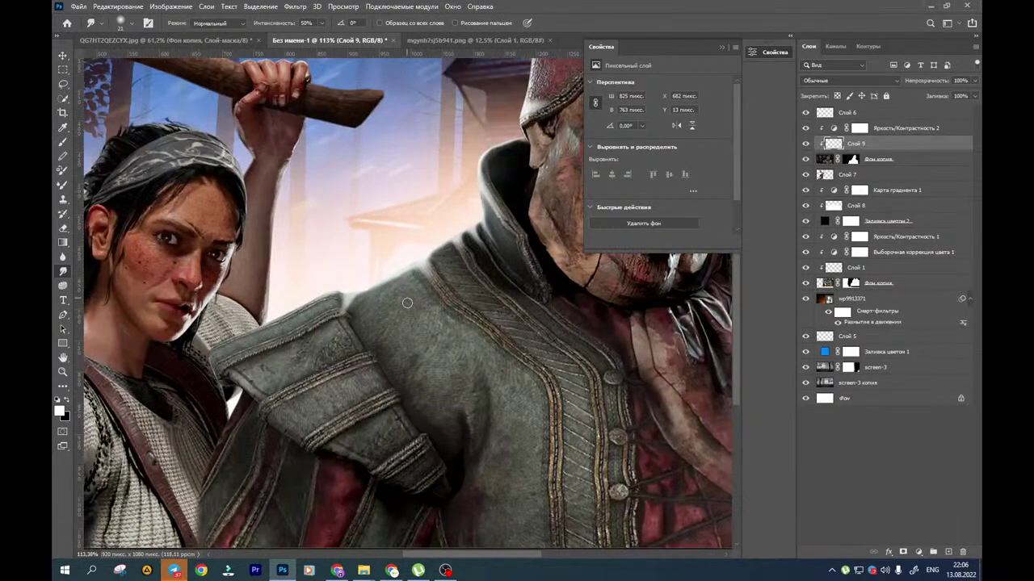
pyautogui.scroll(-3, 407, 308)
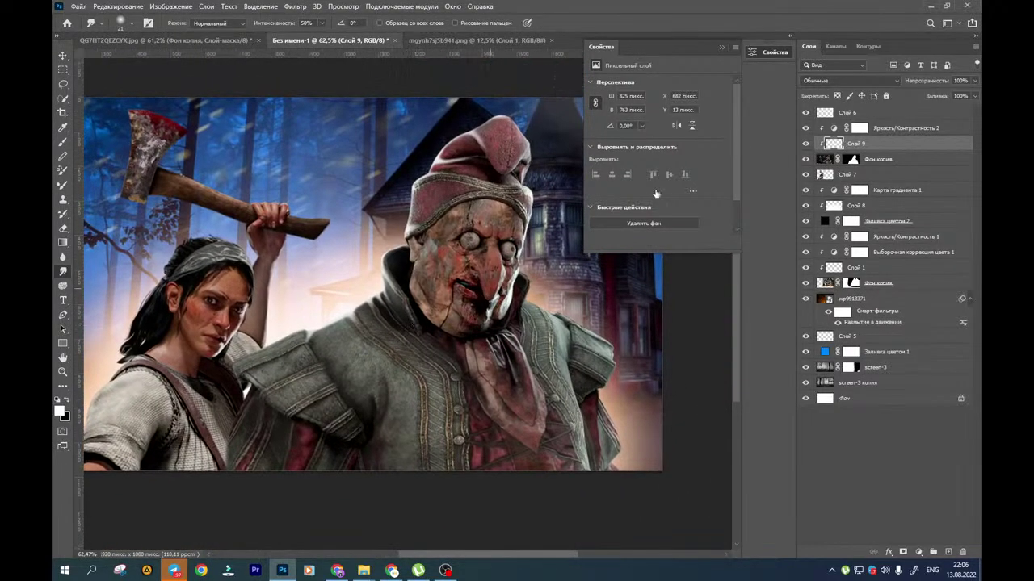
# Lower the opacity of Слой 9 to 85% and soften its shoulder highlight with a large soft eraser
pyautogui.moveTo(962, 96)
pyautogui.mouseDown()
pyautogui.moveTo(941, 95)
pyautogui.moveTo(973, 97)
pyautogui.mouseUp()
pyautogui.click(63, 229)
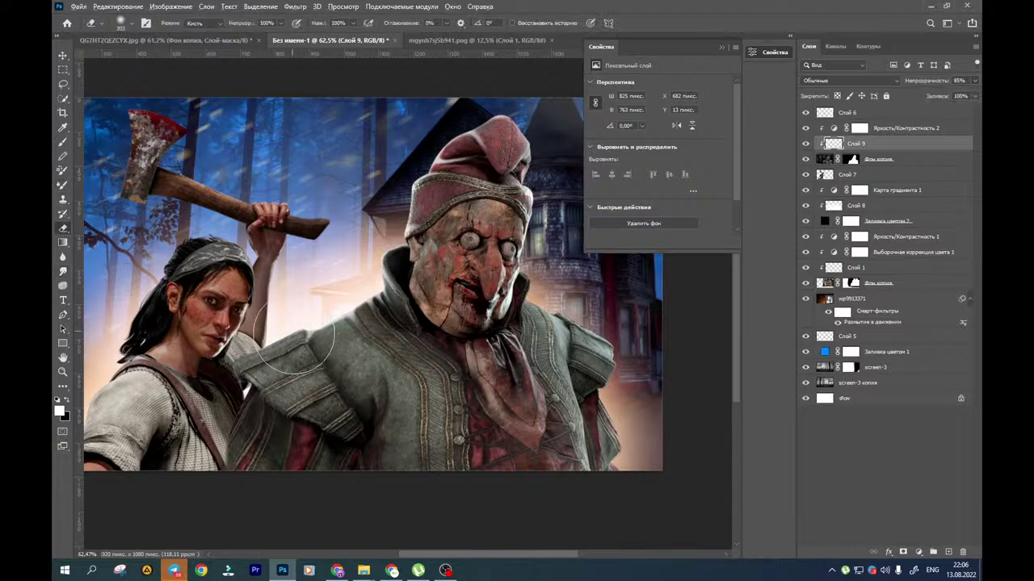
pyautogui.moveTo(294, 340); pyautogui.dragTo(351, 338)
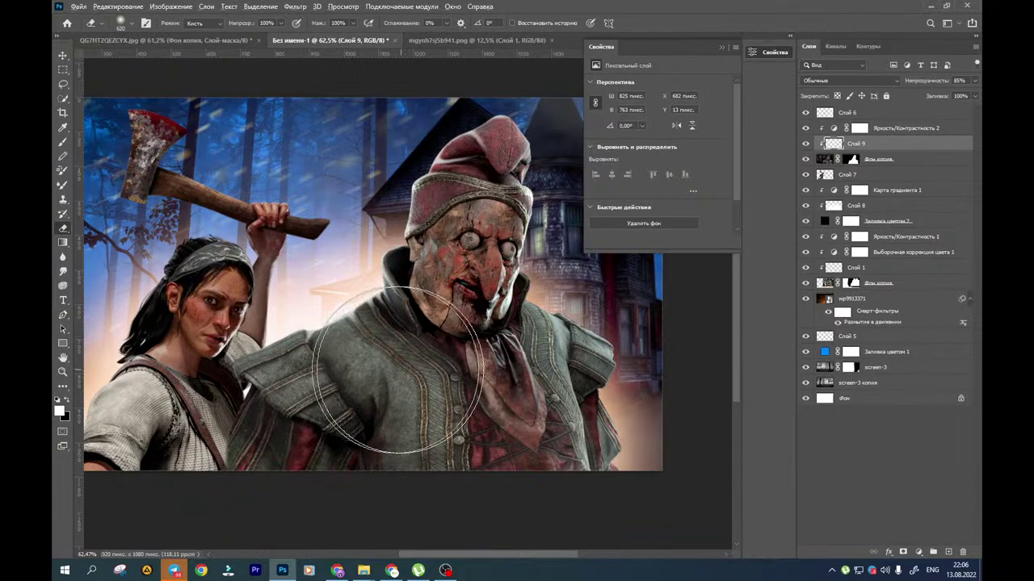
pyautogui.moveTo(400, 370)
pyautogui.mouseDown()
pyautogui.moveTo(344, 369)
pyautogui.moveTo(356, 351)
pyautogui.moveTo(342, 373)
pyautogui.moveTo(347, 362)
pyautogui.moveTo(313, 342)
pyautogui.moveTo(315, 363)
pyautogui.mouseUp()
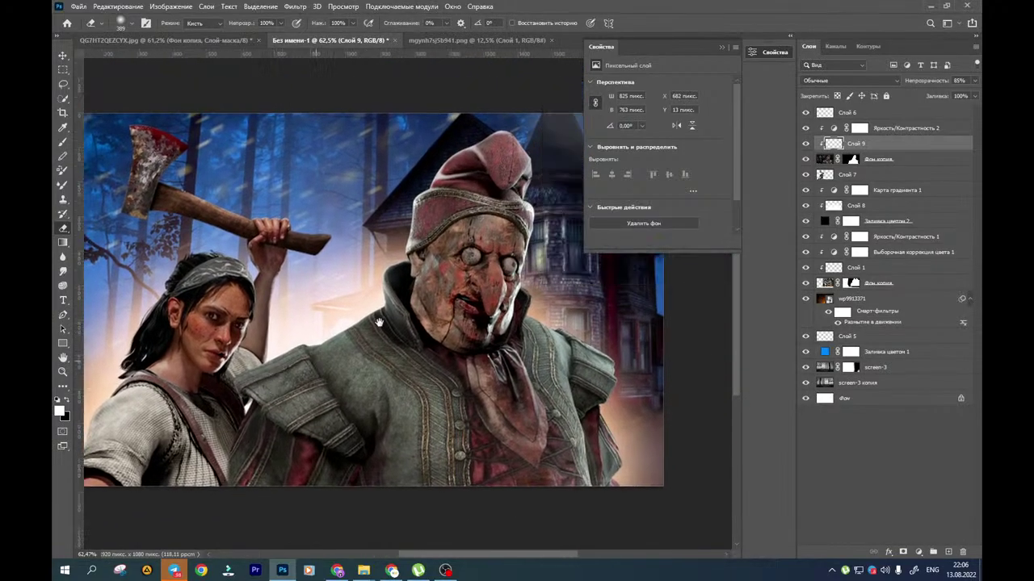
# Create a new layer above the woman's layer Слой 7 and clip it to that layer
pyautogui.click(723, 47)
pyautogui.moveTo(428, 248); pyautogui.dragTo(464, 264)
pyautogui.scroll(-2, 464, 264)
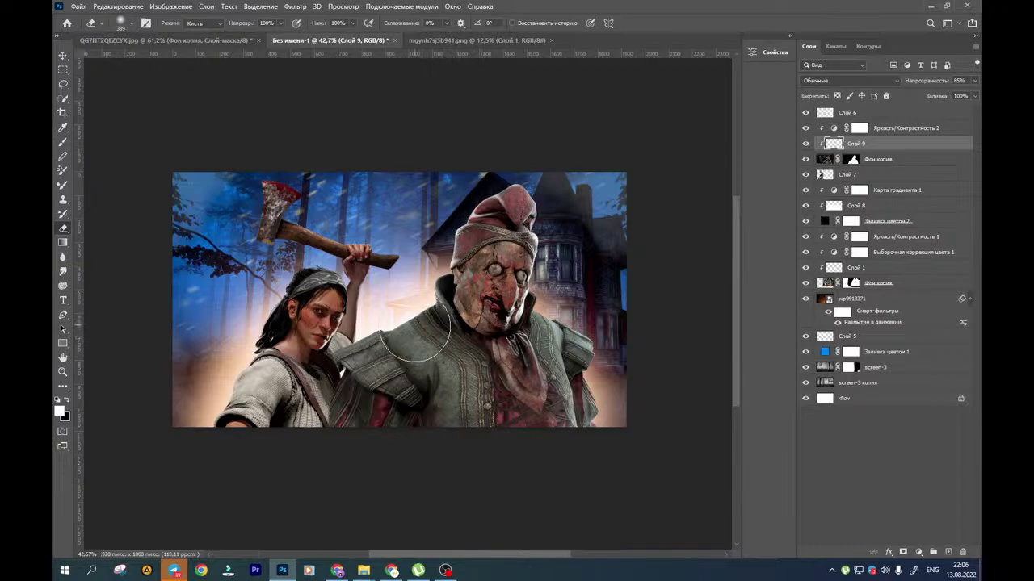
pyautogui.moveTo(396, 310)
pyautogui.mouseDown()
pyautogui.moveTo(409, 331)
pyautogui.moveTo(394, 298)
pyautogui.mouseUp()
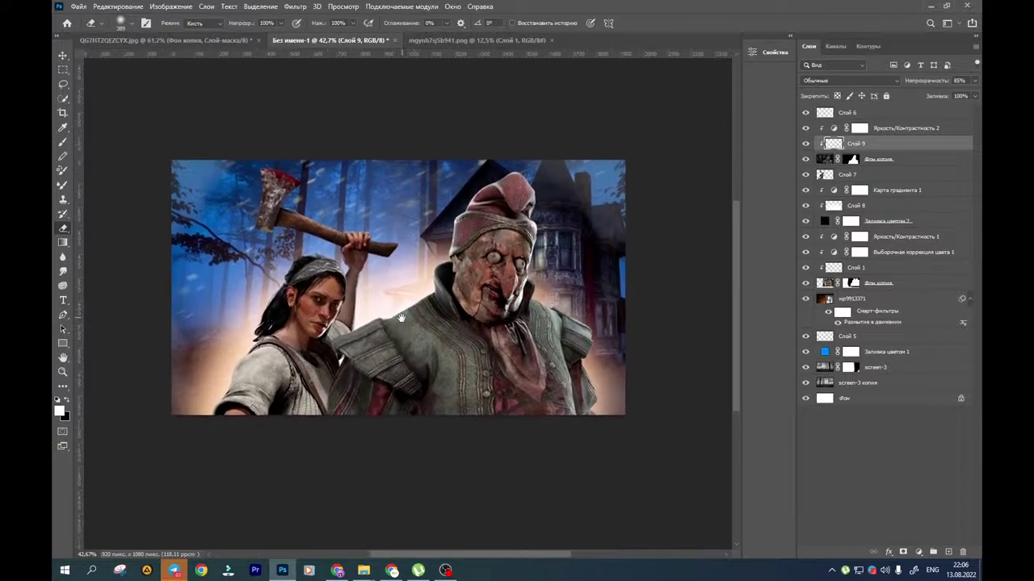
pyautogui.click(63, 56)
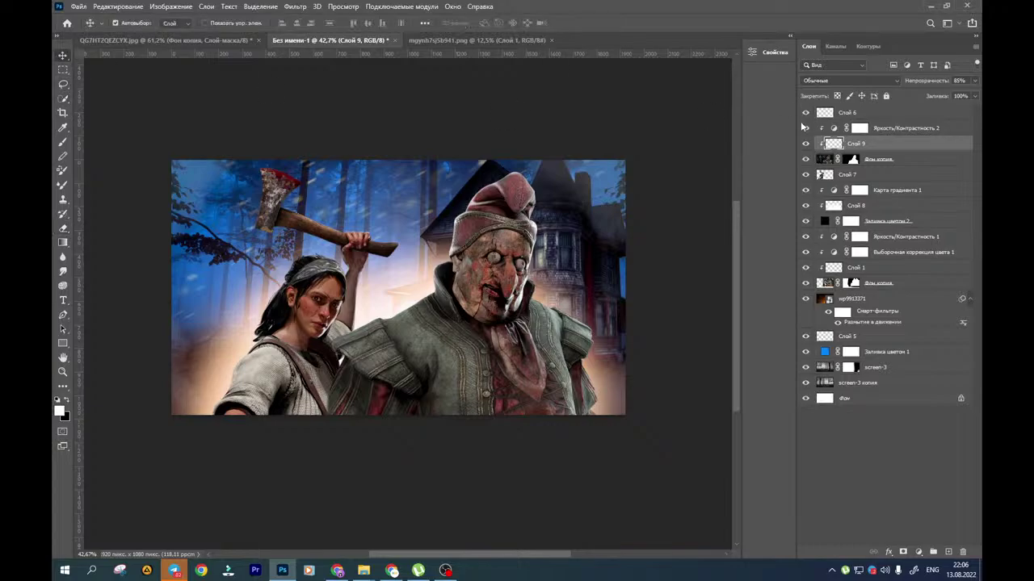
pyautogui.click(827, 179)
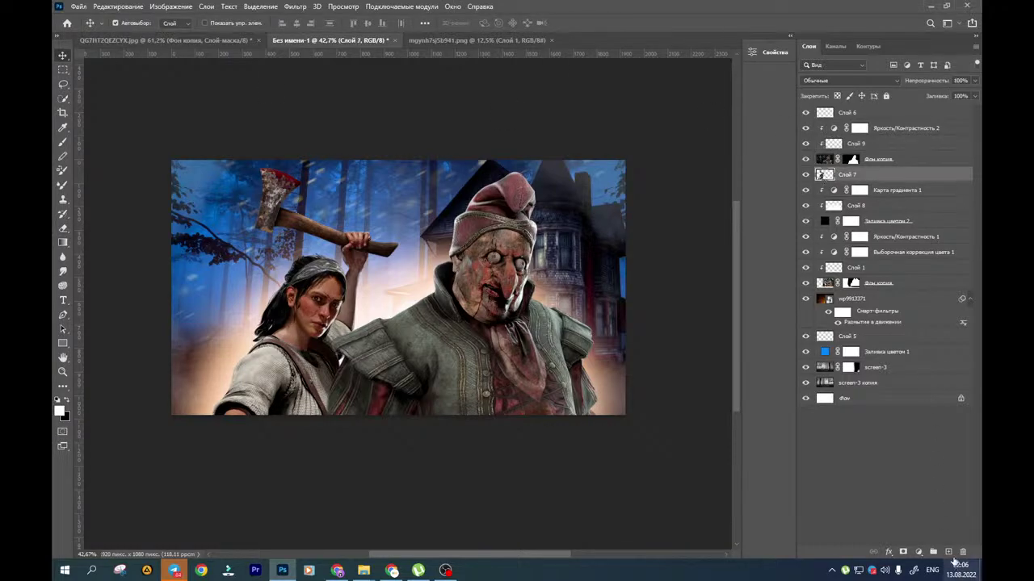
pyautogui.click(948, 552)
pyautogui.keyDown('alt'); pyautogui.click(835, 182); pyautogui.keyUp('alt')
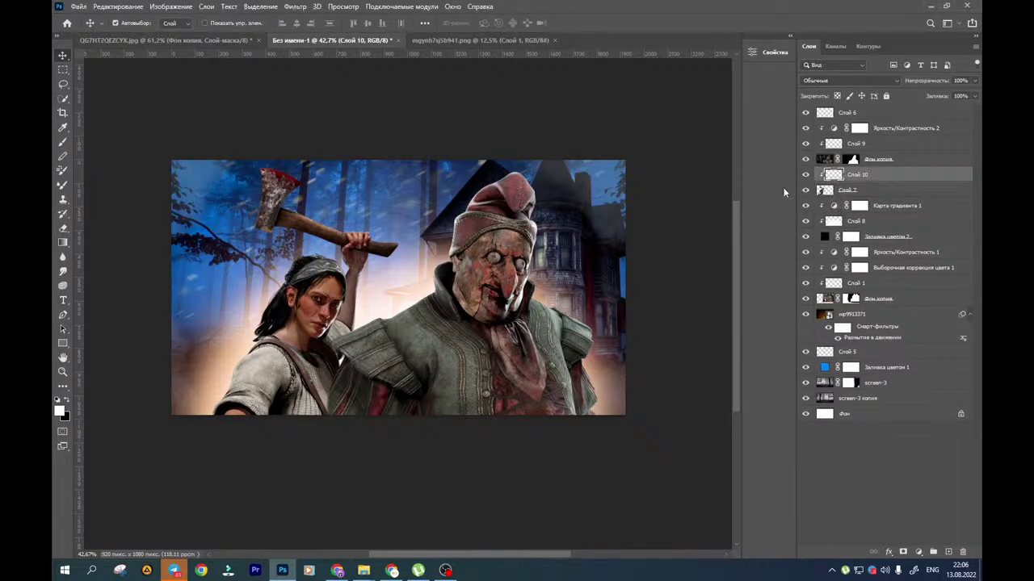
# Paint a soft white rim highlight along the axe head's outer edge and the underside of the wooden handle
pyautogui.click(63, 142)
pyautogui.keyDown('alt'); pyautogui.rightClick(315, 174); pyautogui.keyUp('alt')
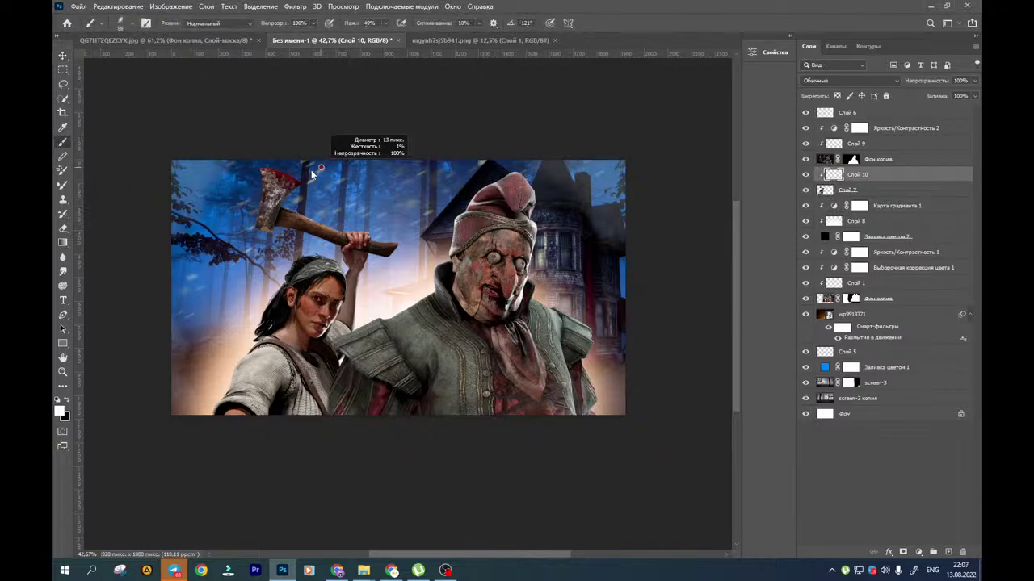
pyautogui.scroll(8, 273, 190)
pyautogui.scroll(3, 274, 179)
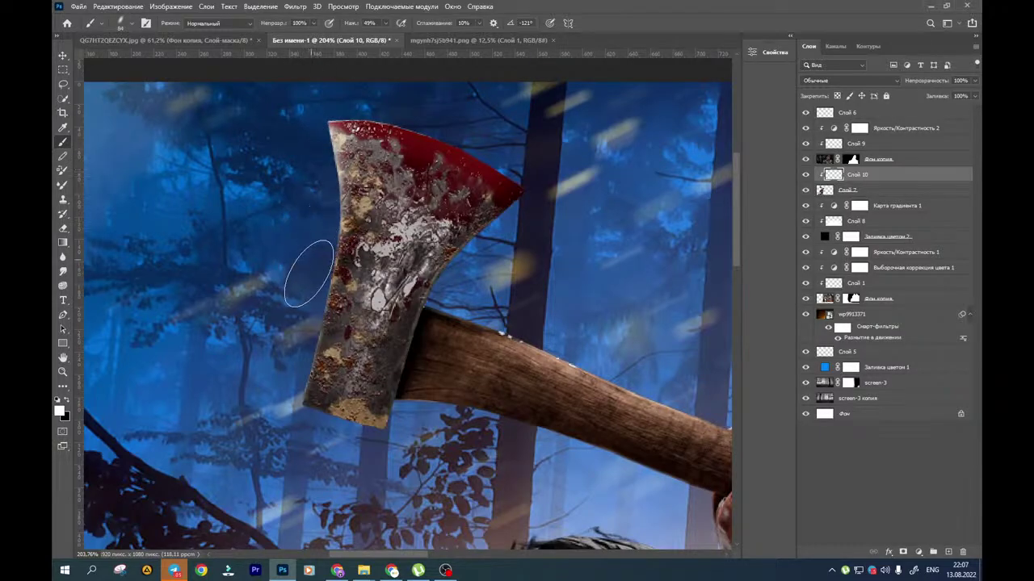
pyautogui.moveTo(282, 436); pyautogui.dragTo(243, 301)
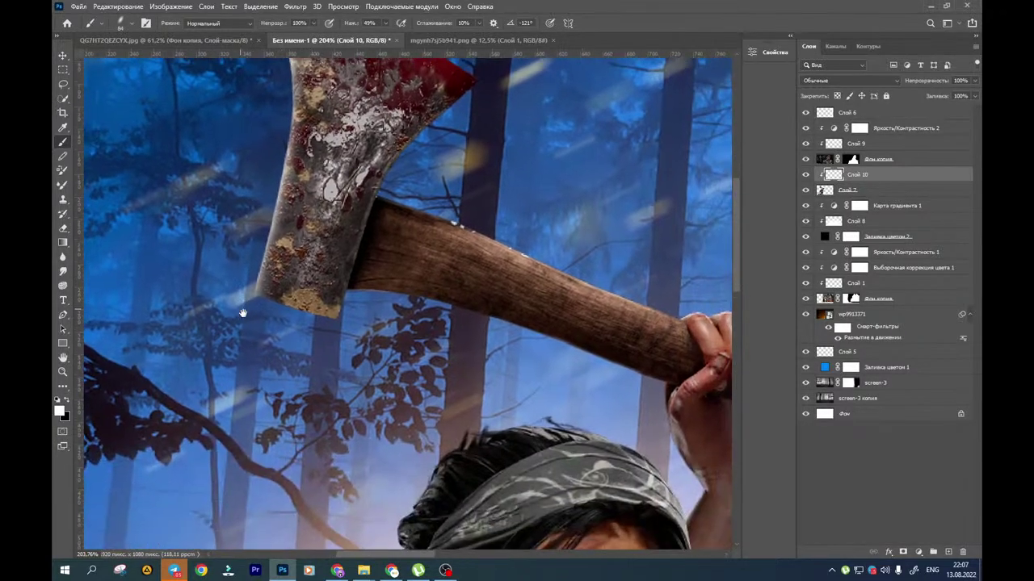
pyautogui.moveTo(353, 333); pyautogui.dragTo(277, 293)
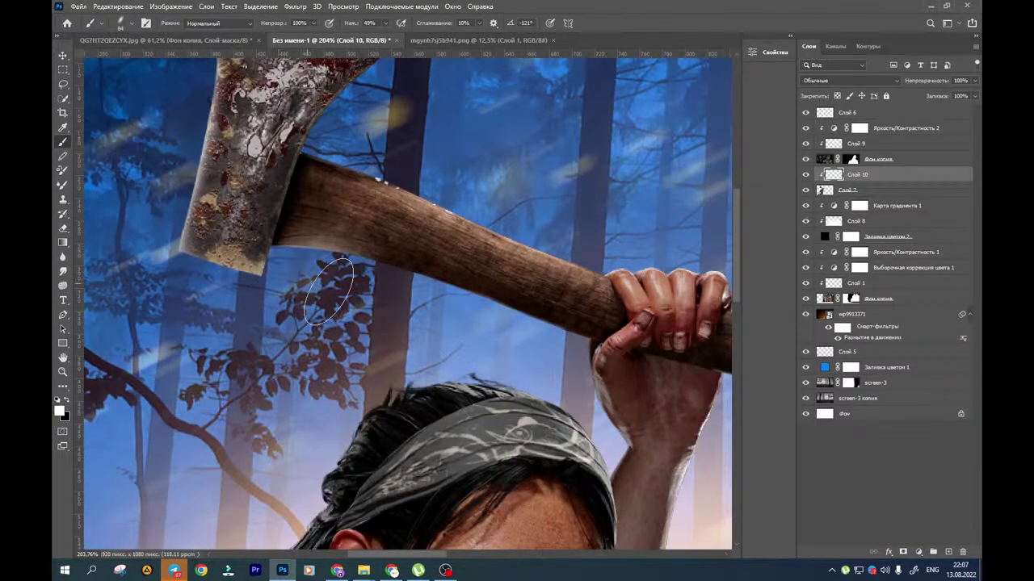
pyautogui.moveTo(525, 360); pyautogui.dragTo(500, 355)
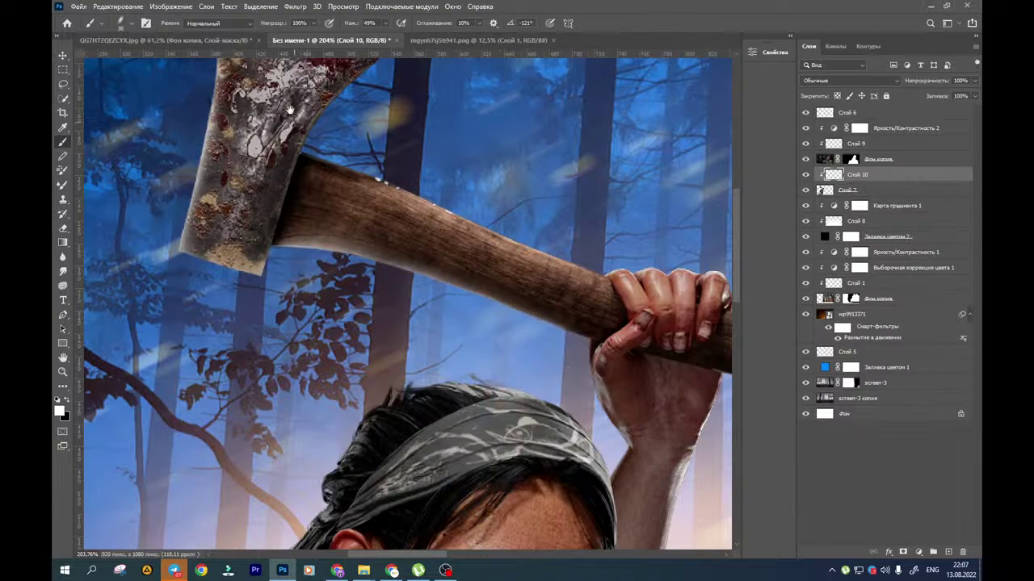
# Paint a thin highlight along the inner curved edge of the axe head, undoing and redoing the stroke
pyautogui.scroll(3, 283, 110)
pyautogui.moveTo(192, 98)
pyautogui.mouseDown()
pyautogui.moveTo(274, 109)
pyautogui.moveTo(361, 147)
pyautogui.moveTo(392, 180)
pyautogui.moveTo(397, 171)
pyautogui.moveTo(321, 234)
pyautogui.mouseUp()
pyautogui.hotkey('ctrl', 'z')
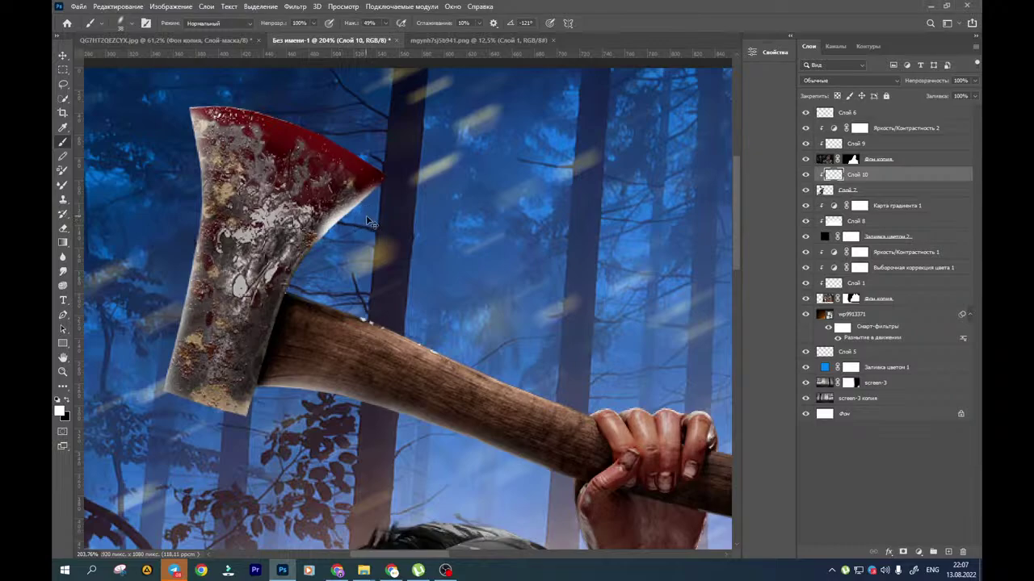
pyautogui.hotkey('ctrl', 'z')
pyautogui.moveTo(379, 198); pyautogui.dragTo(313, 264)
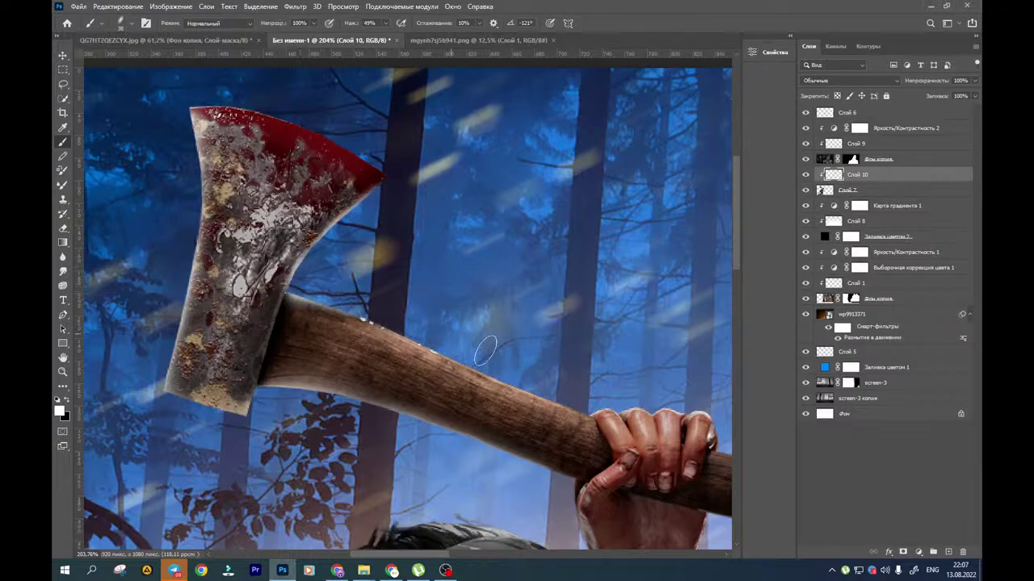
# Paint white rim light along the free end of the axe handle and the outer edge of the raised arm
pyautogui.moveTo(494, 352); pyautogui.dragTo(320, 163)
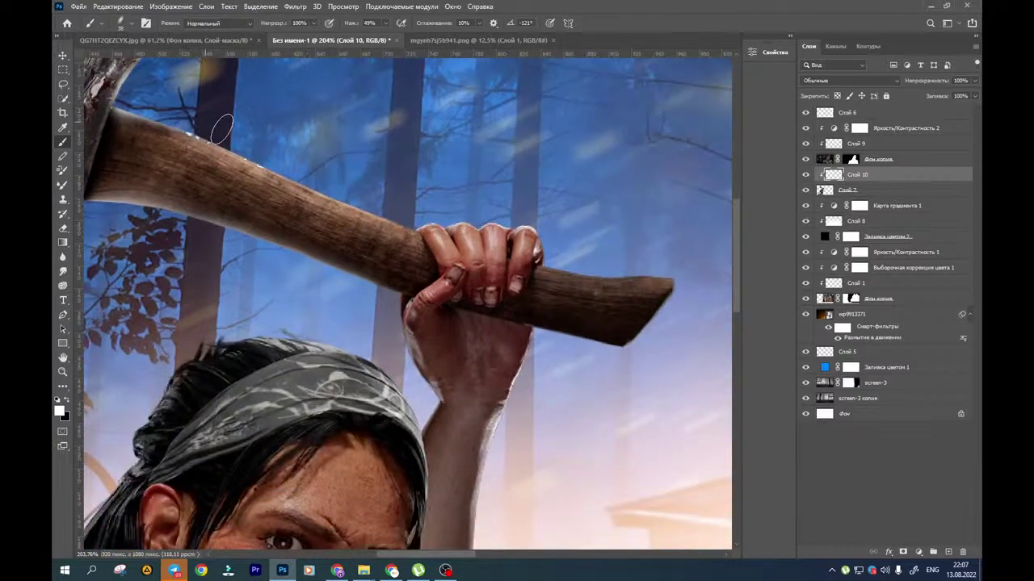
pyautogui.moveTo(526, 215); pyautogui.dragTo(445, 183)
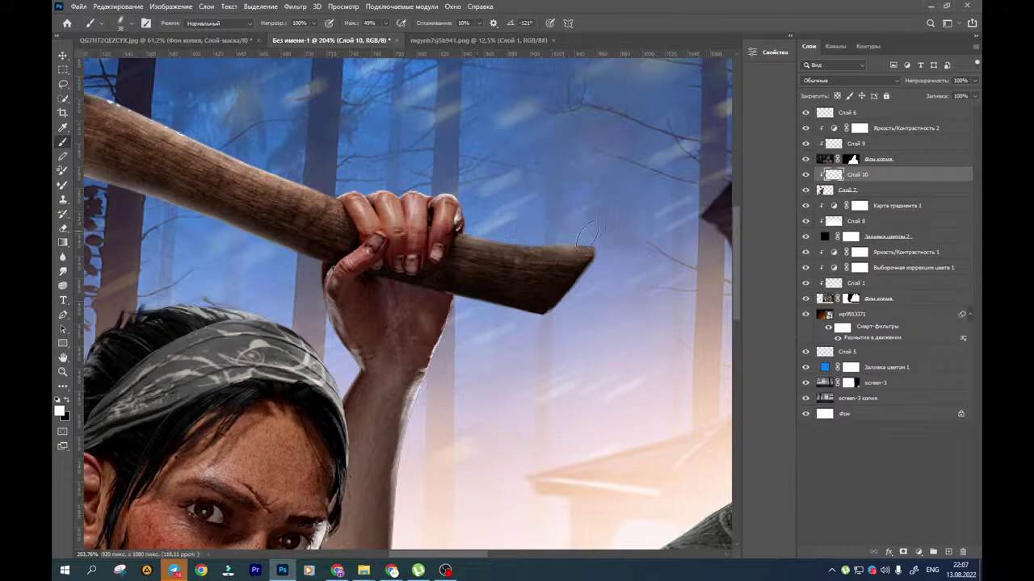
pyautogui.moveTo(604, 262); pyautogui.dragTo(579, 150)
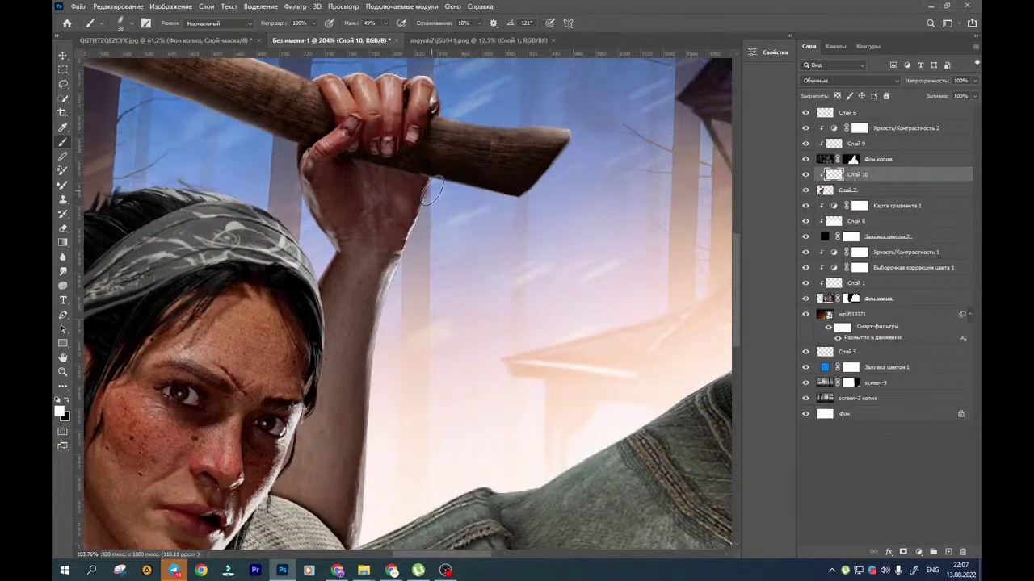
pyautogui.scroll(-5, 390, 313)
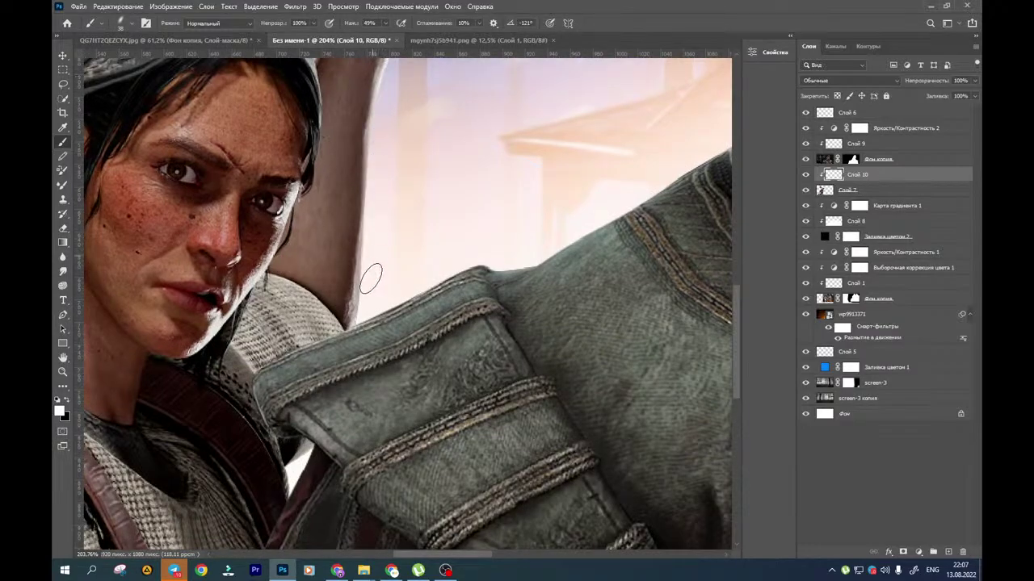
# Paint a white rim highlight along the outer edge of the woman's near shoulder on the knitted sweater
pyautogui.moveTo(362, 323); pyautogui.dragTo(530, 155)
pyautogui.moveTo(443, 275)
pyautogui.mouseDown()
pyautogui.moveTo(678, 81)
pyautogui.moveTo(447, 307)
pyautogui.moveTo(590, 226)
pyautogui.mouseUp()
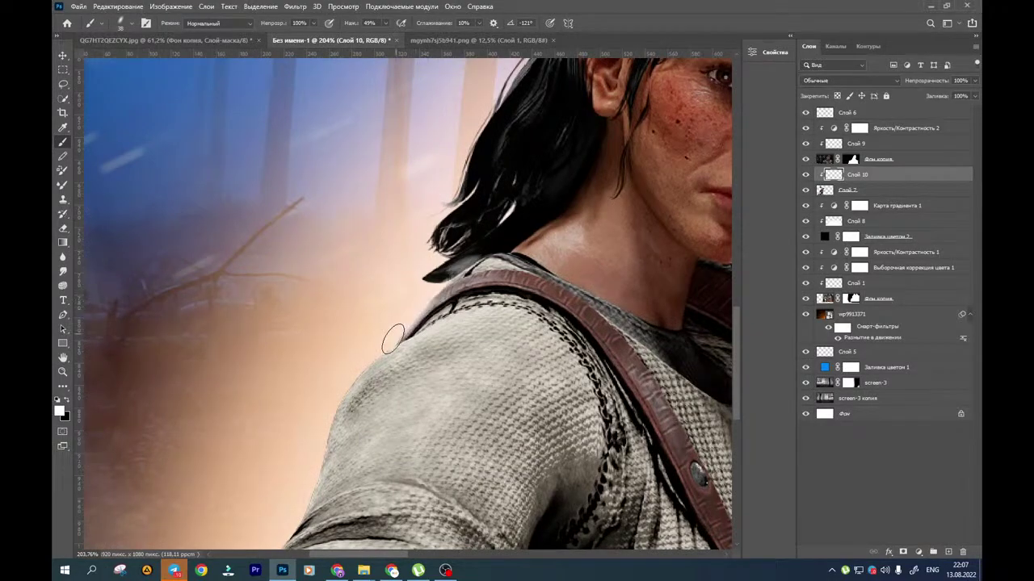
pyautogui.moveTo(316, 431); pyautogui.dragTo(276, 455)
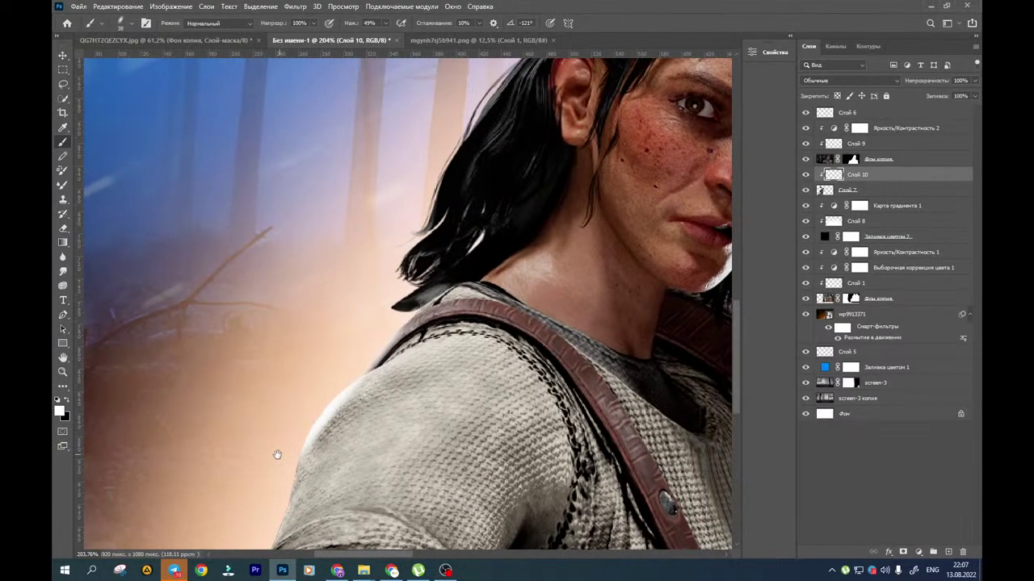
# Smudge the shoulder highlight inward into the knitted sweater, adjusting the tip size
pyautogui.click(62, 272)
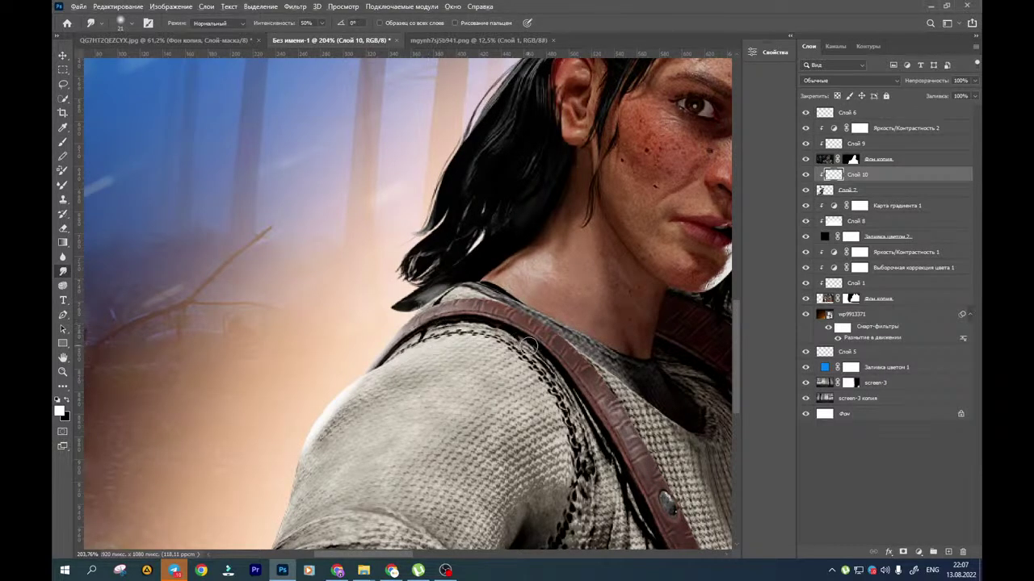
pyautogui.moveTo(529, 346)
pyautogui.mouseDown()
pyautogui.moveTo(518, 345)
pyautogui.moveTo(537, 346)
pyautogui.mouseUp()
pyautogui.moveTo(533, 309); pyautogui.dragTo(516, 338)
pyautogui.moveTo(430, 350); pyautogui.dragTo(427, 352)
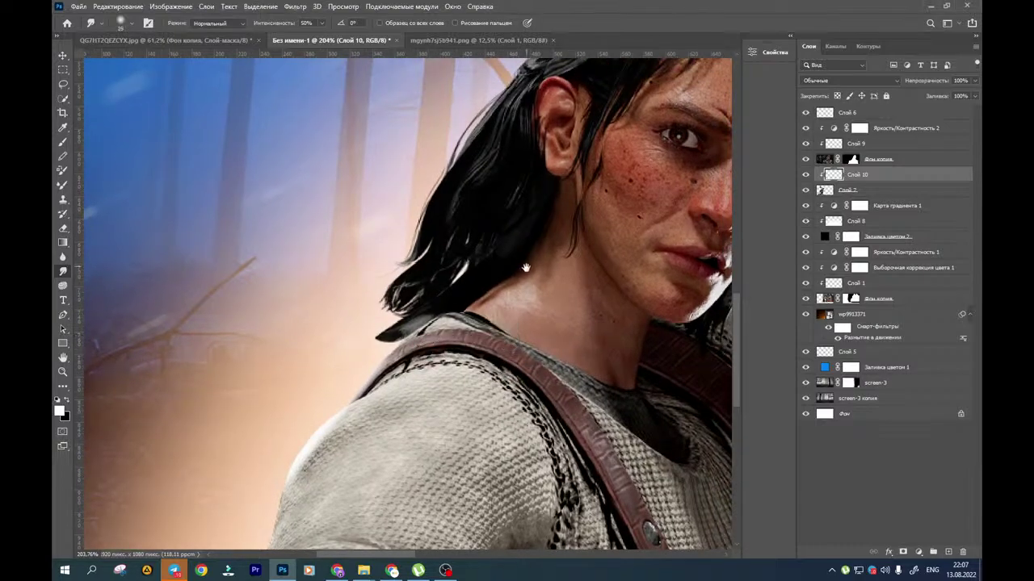
# Smudge the painted rim highlights on the axe head, the handle and the raised arm into their surfaces
pyautogui.moveTo(526, 267); pyautogui.dragTo(485, 419)
pyautogui.moveTo(466, 235); pyautogui.dragTo(435, 339)
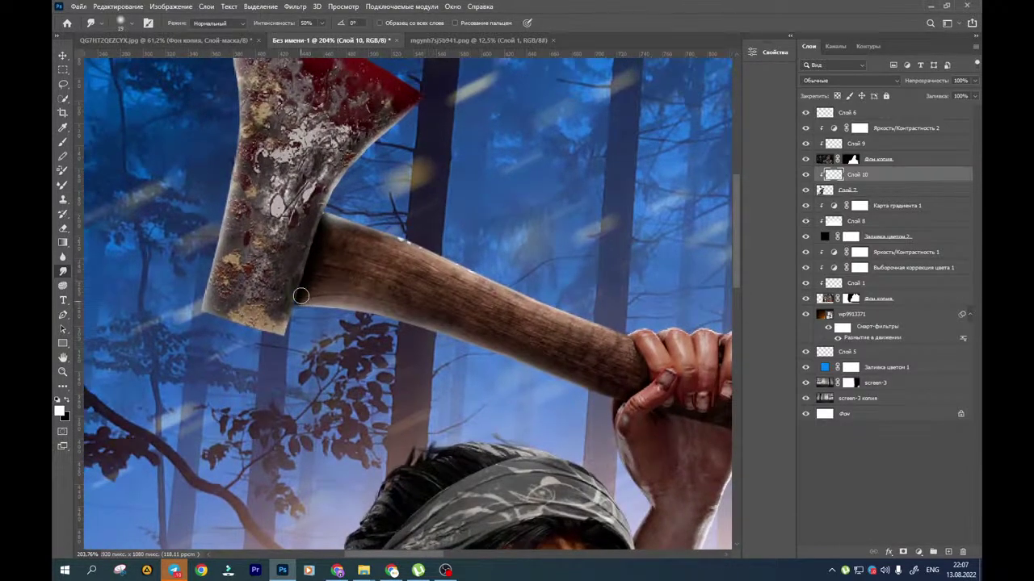
pyautogui.moveTo(314, 300)
pyautogui.mouseDown()
pyautogui.moveTo(299, 194)
pyautogui.moveTo(350, 240)
pyautogui.moveTo(422, 240)
pyautogui.moveTo(484, 281)
pyautogui.moveTo(558, 298)
pyautogui.moveTo(260, 255)
pyautogui.mouseUp()
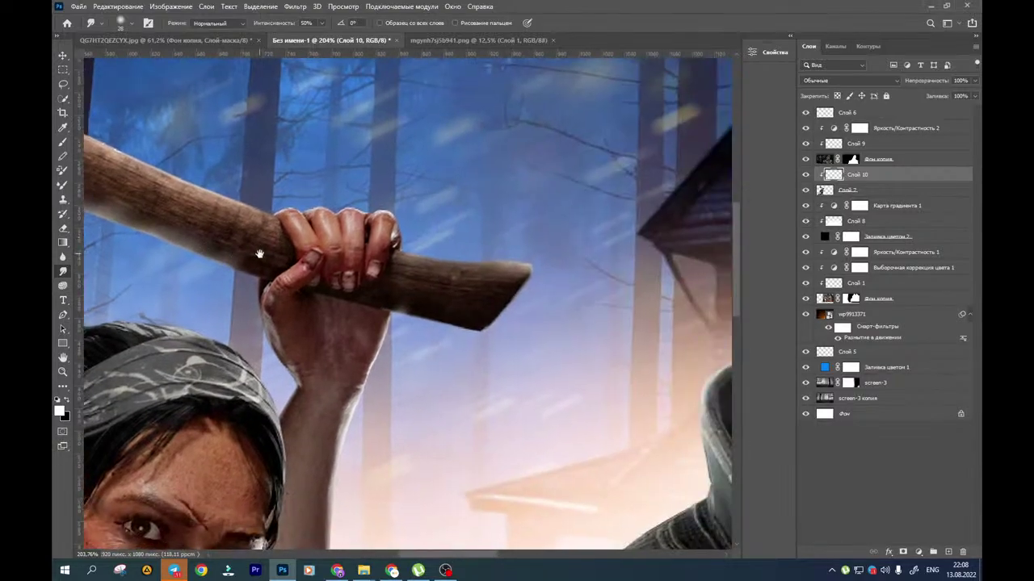
pyautogui.moveTo(517, 265)
pyautogui.mouseDown()
pyautogui.moveTo(436, 264)
pyautogui.moveTo(409, 249)
pyautogui.moveTo(447, 166)
pyautogui.mouseUp()
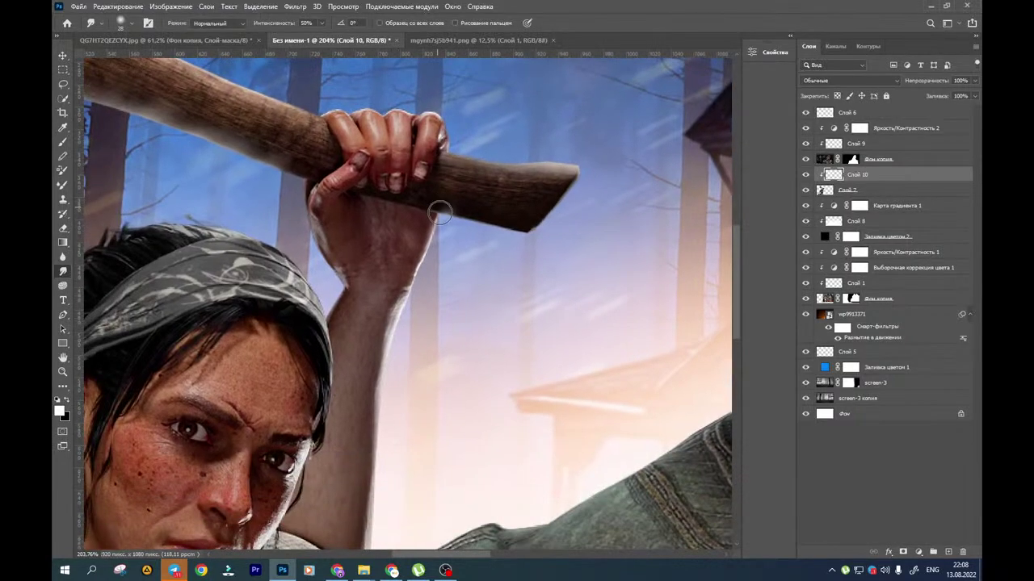
pyautogui.scroll(-5, 394, 206)
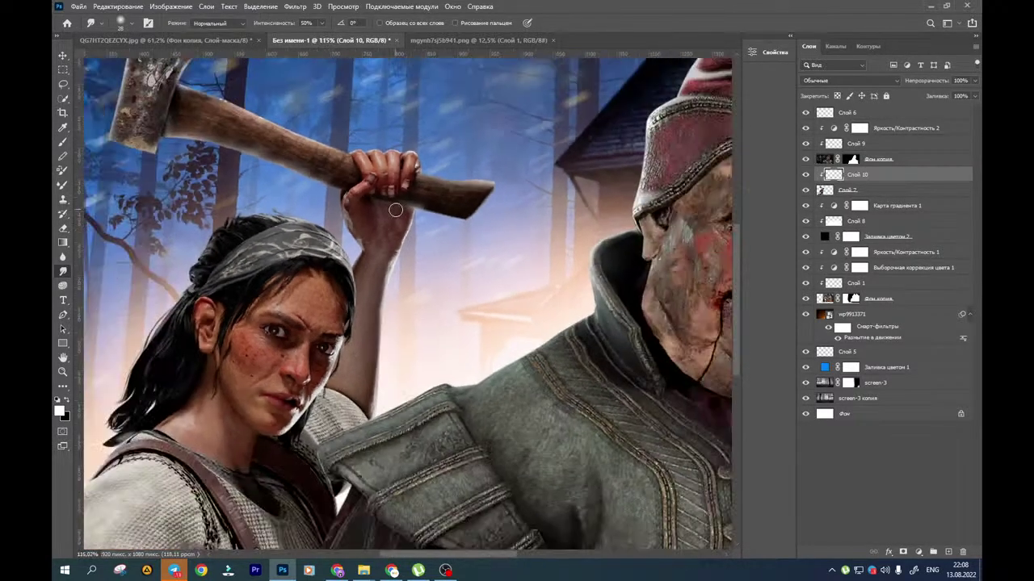
pyautogui.scroll(-2, 393, 215)
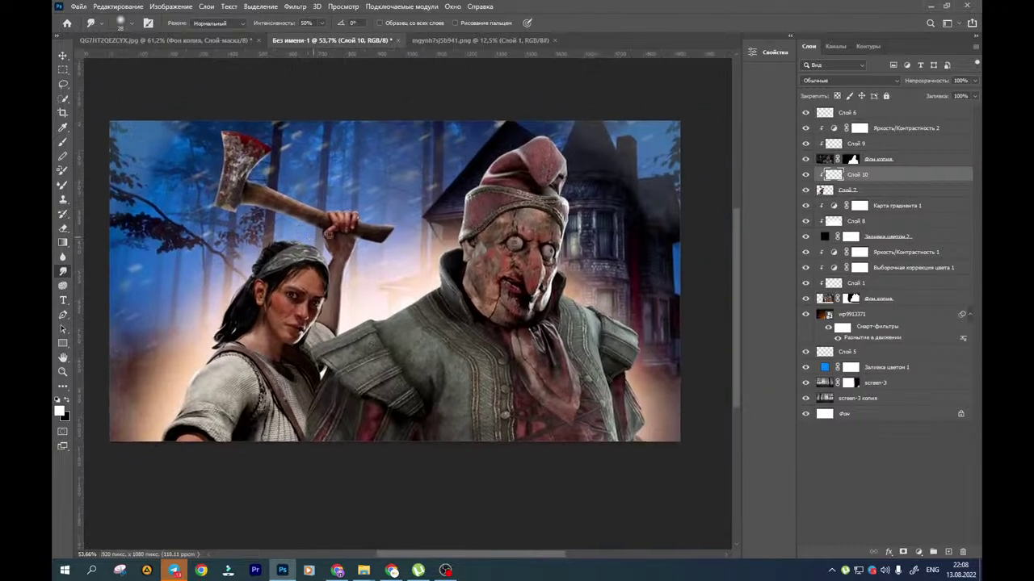
# Add a Selective Color adjustment clipped to Слой 7, setting the neutrals to cyan +22 and magenta +13
pyautogui.click(839, 191)
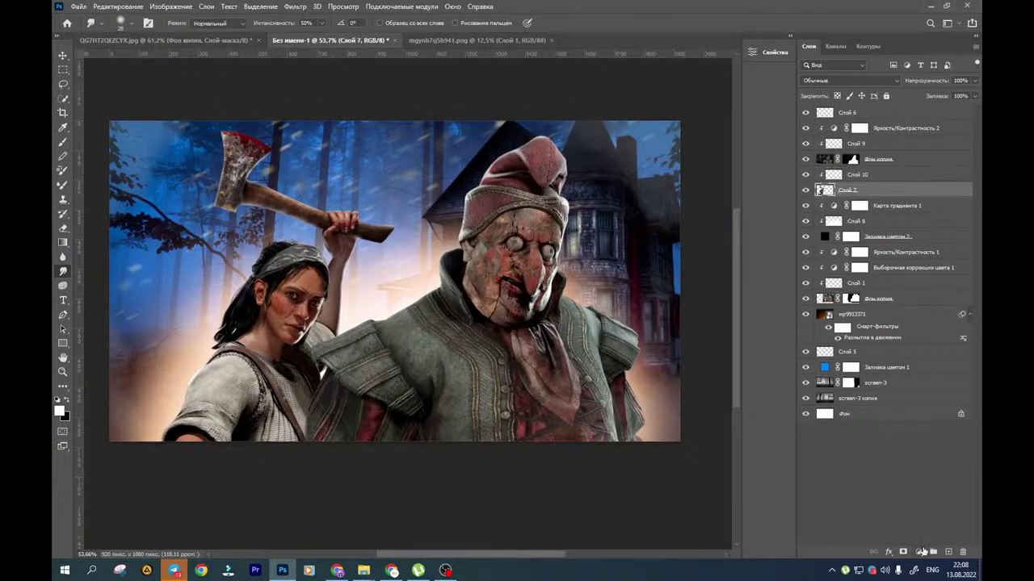
pyautogui.click(921, 551)
pyautogui.click(919, 543)
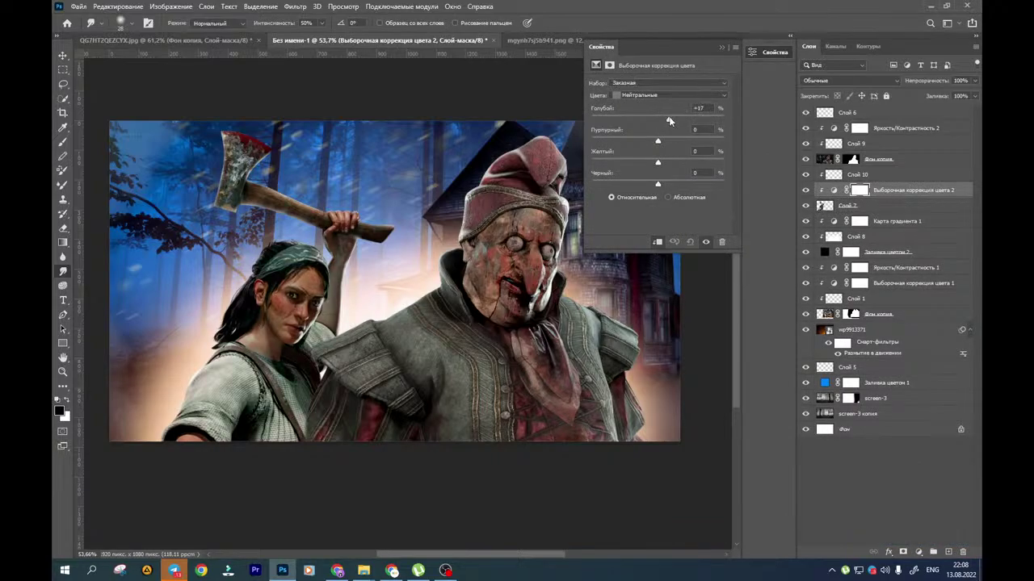
pyautogui.moveTo(670, 120); pyautogui.dragTo(673, 122)
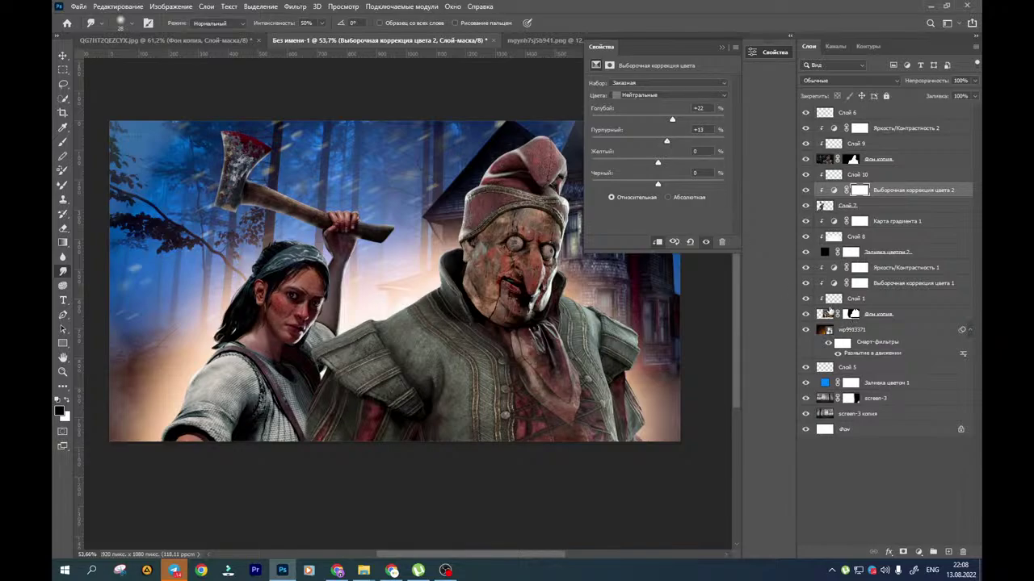
# Fine-tune the magenta amount of the neutrals in the existing adjustment Выборочная коррекция цвета 1
pyautogui.click(824, 315)
pyautogui.click(861, 283)
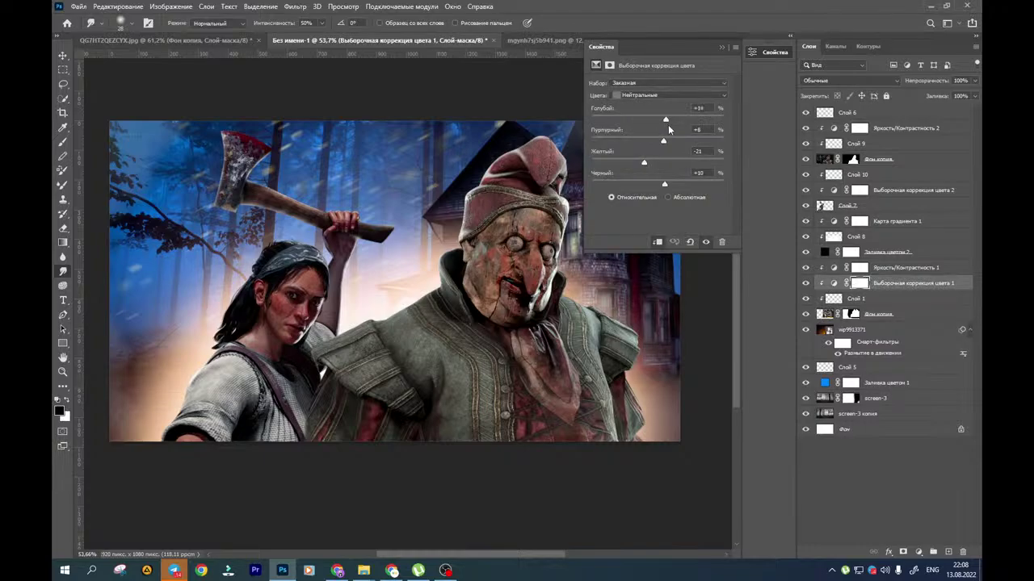
pyautogui.moveTo(666, 129); pyautogui.dragTo(670, 140)
# Add a Selective Color adjustment clipped to the masked figure's layer, setting the neutrals to cyan +8 and magenta +7
pyautogui.click(823, 159)
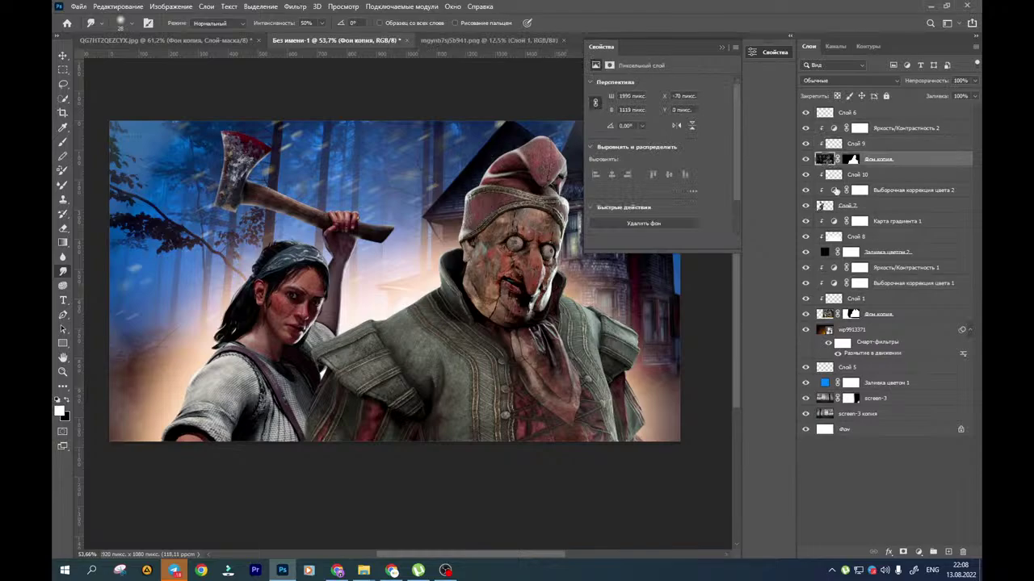
pyautogui.click(918, 551)
pyautogui.click(937, 550)
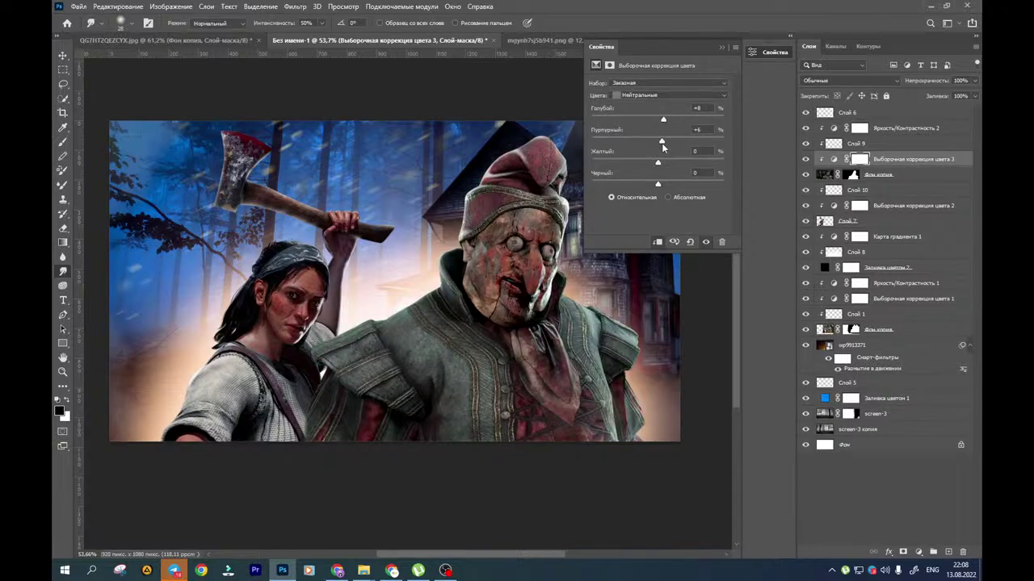
pyautogui.moveTo(429, 274); pyautogui.dragTo(423, 290)
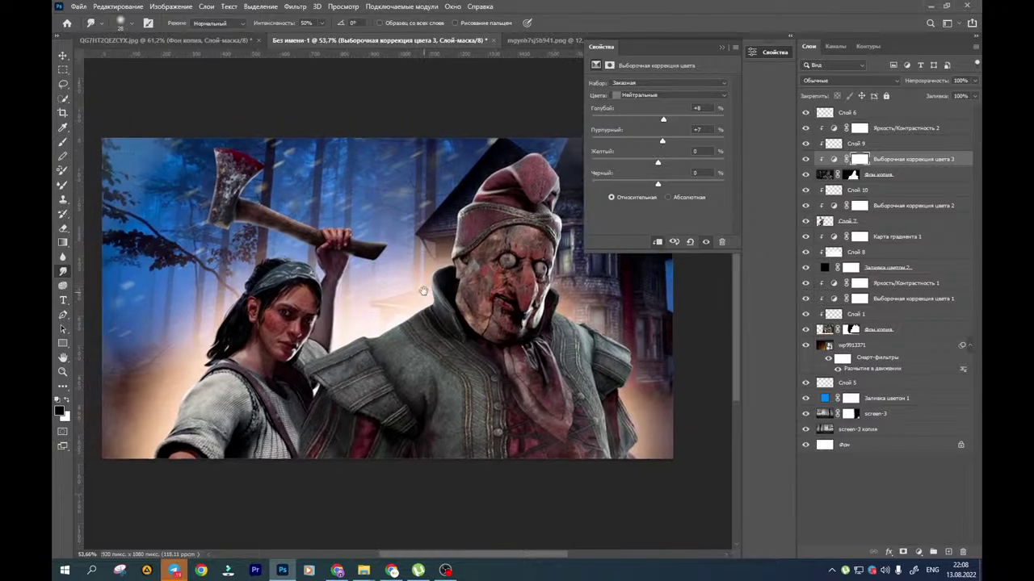
pyautogui.click(722, 48)
pyautogui.moveTo(463, 182); pyautogui.dragTo(474, 185)
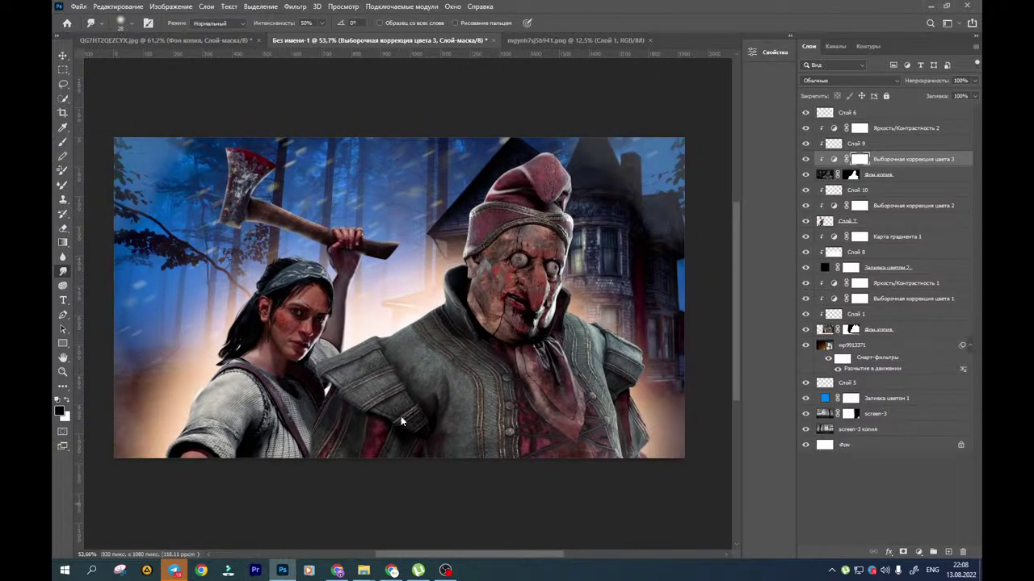
# Stamp all visible layers into a new layer above Слой 6 and open it in the Camera Raw filter
pyautogui.click(862, 118)
pyautogui.hotkey('ctrl', 'shift', 'alt', 'e')
pyautogui.click(301, 6)
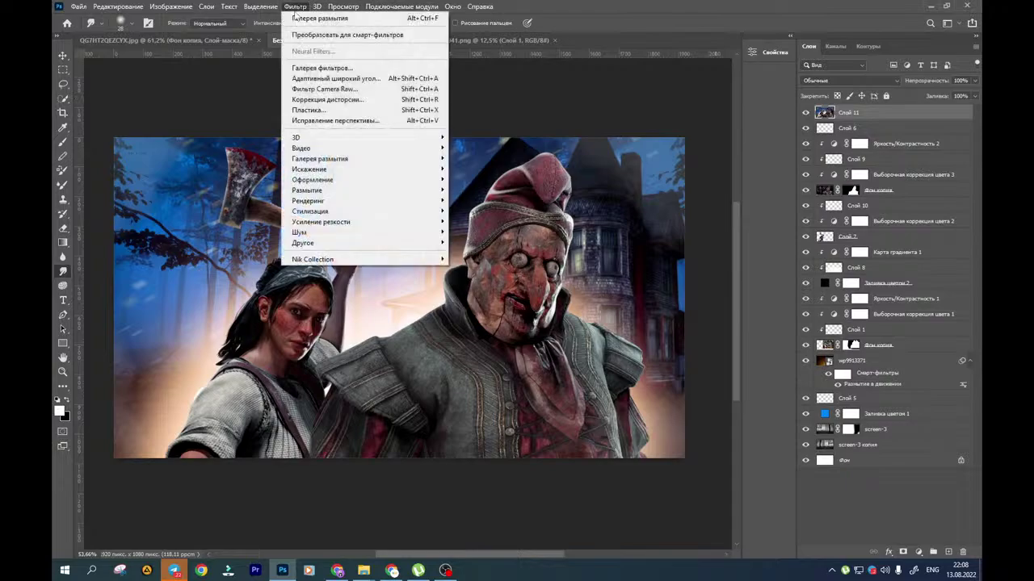
pyautogui.click(298, 82)
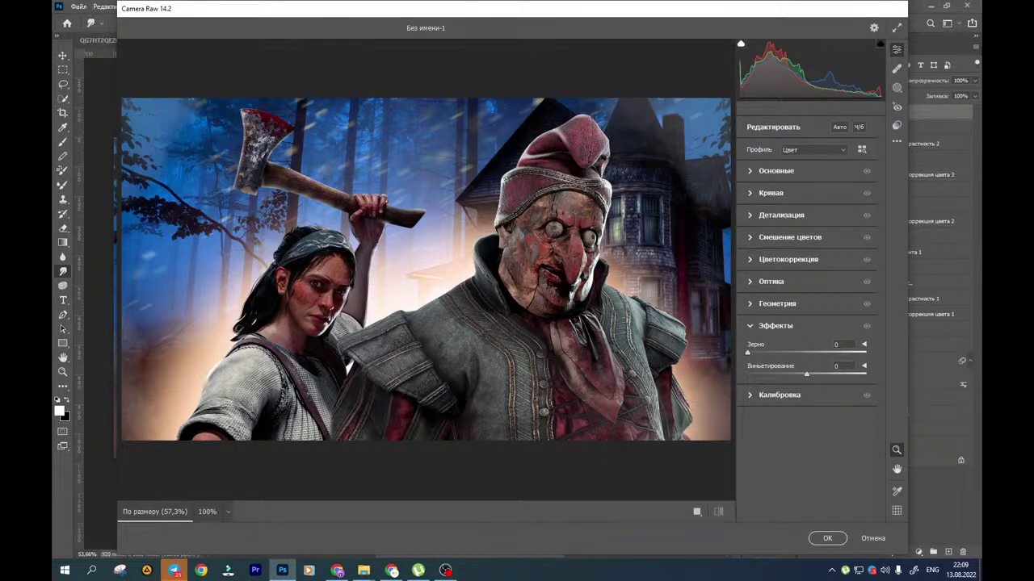
# Set temperature to +16, exposure to +0.25, contrast to +18, highlights to +8, texture to +12 and clarity to +100
pyautogui.click(749, 171)
pyautogui.moveTo(809, 218); pyautogui.dragTo(817, 218)
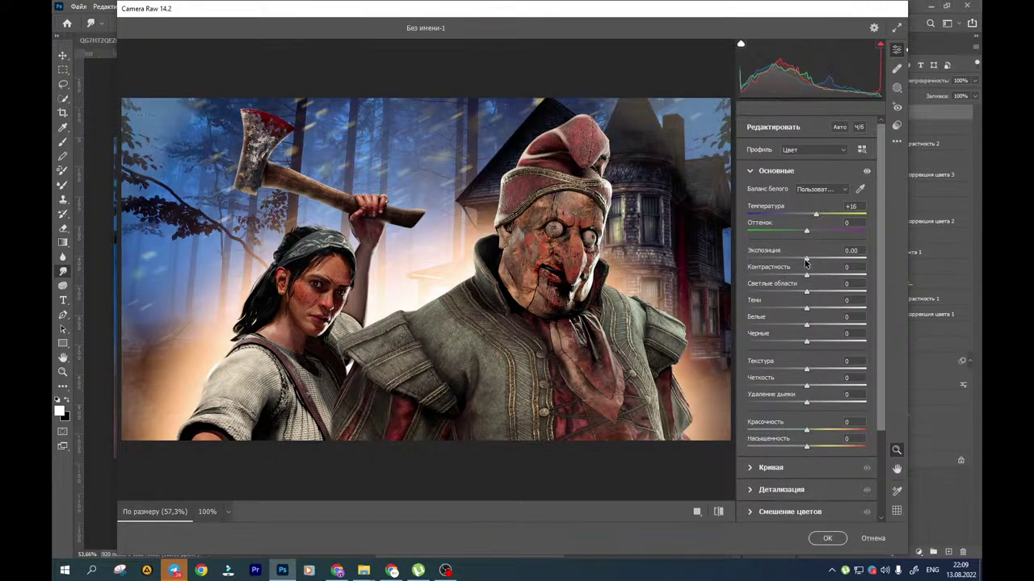
pyautogui.moveTo(805, 263); pyautogui.dragTo(809, 264)
pyautogui.moveTo(815, 277); pyautogui.dragTo(821, 278)
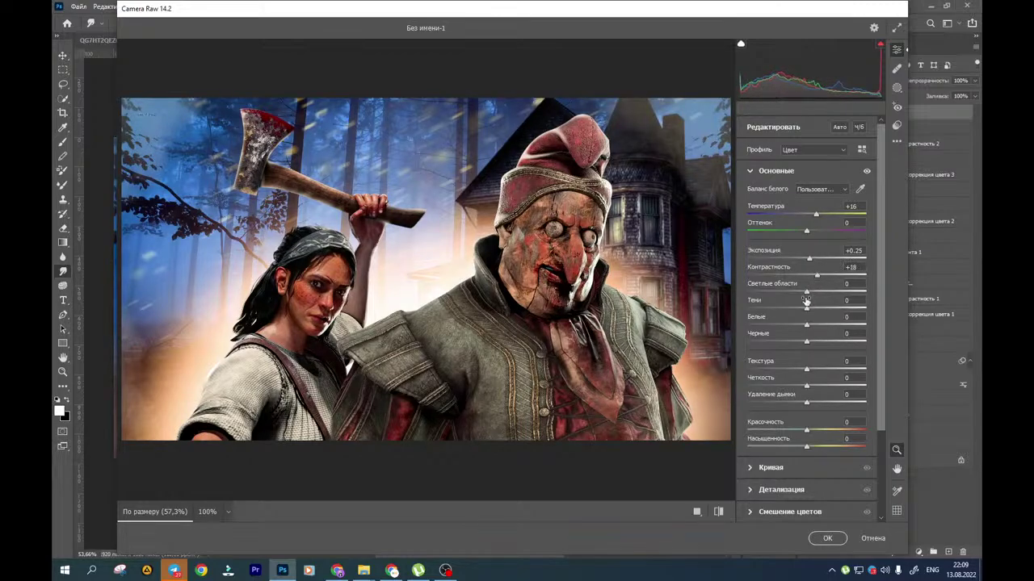
pyautogui.moveTo(806, 295); pyautogui.dragTo(812, 309)
pyautogui.moveTo(808, 373); pyautogui.dragTo(871, 390)
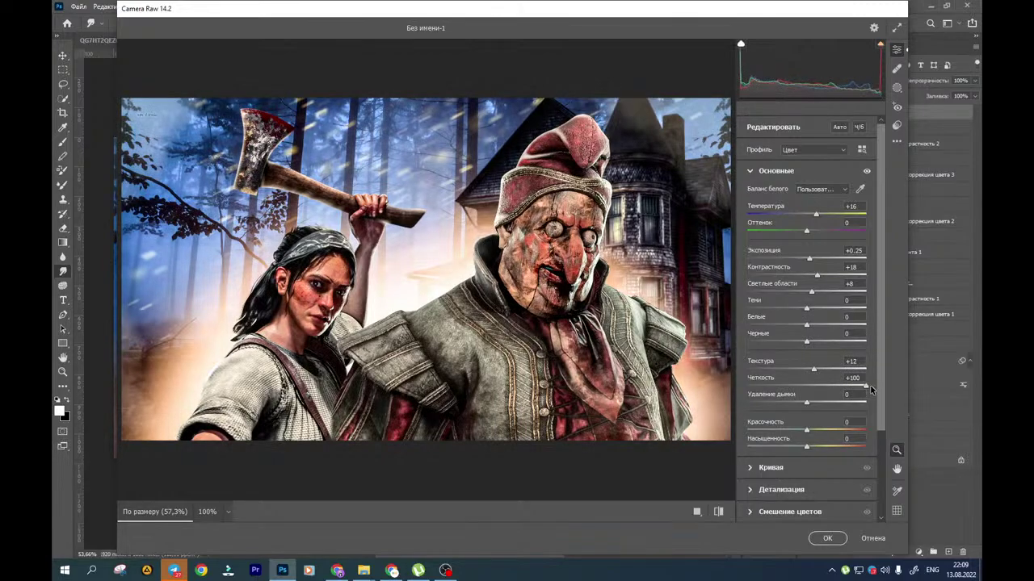
pyautogui.moveTo(813, 373); pyautogui.dragTo(828, 405)
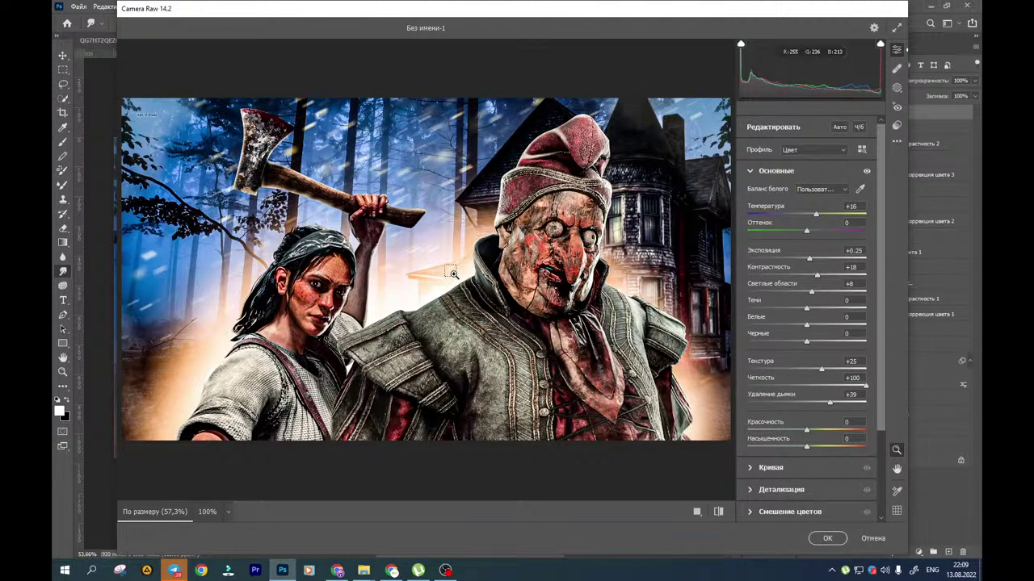
pyautogui.hotkey('ctrl', 'z')
pyautogui.hotkey('ctrl', 'z')
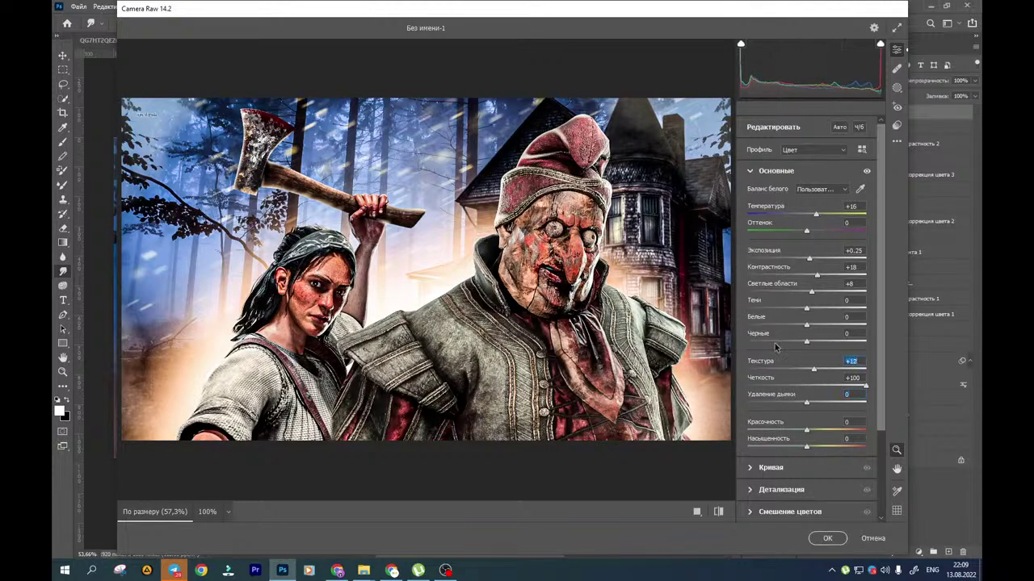
# Set clarity to +18 and vibrance to +7, and raise the saturation slightly
pyautogui.moveTo(863, 388); pyautogui.dragTo(818, 395)
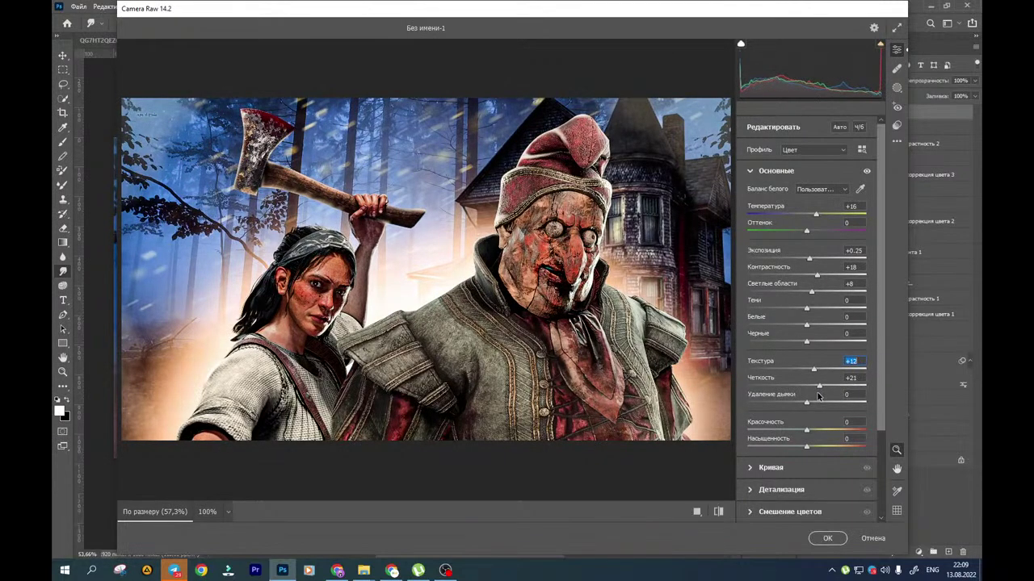
pyautogui.moveTo(807, 435); pyautogui.dragTo(895, 436)
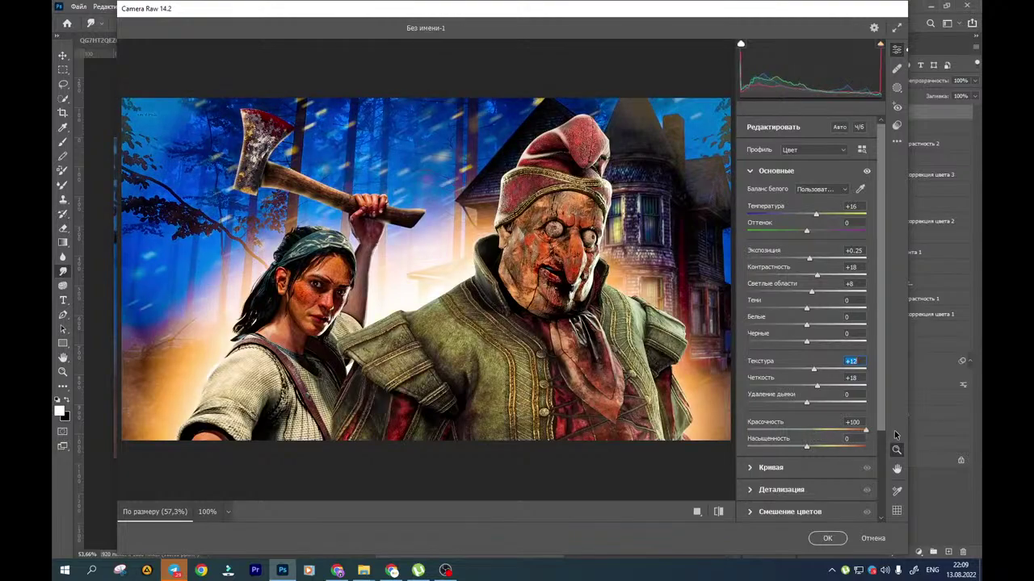
pyautogui.hotkey('ctrl', 'z')
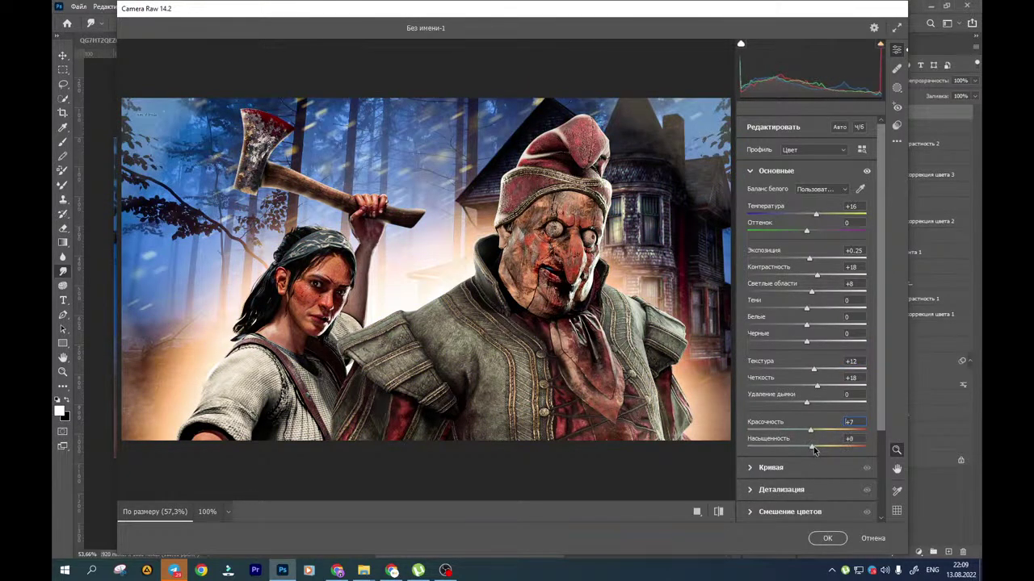
# Darken the image edges with a vignette of -16 in the effects settings
pyautogui.moveTo(493, 300); pyautogui.dragTo(527, 342)
pyautogui.scroll(2, 556, 329)
pyautogui.moveTo(603, 361); pyautogui.dragTo(561, 302)
pyautogui.click(751, 471)
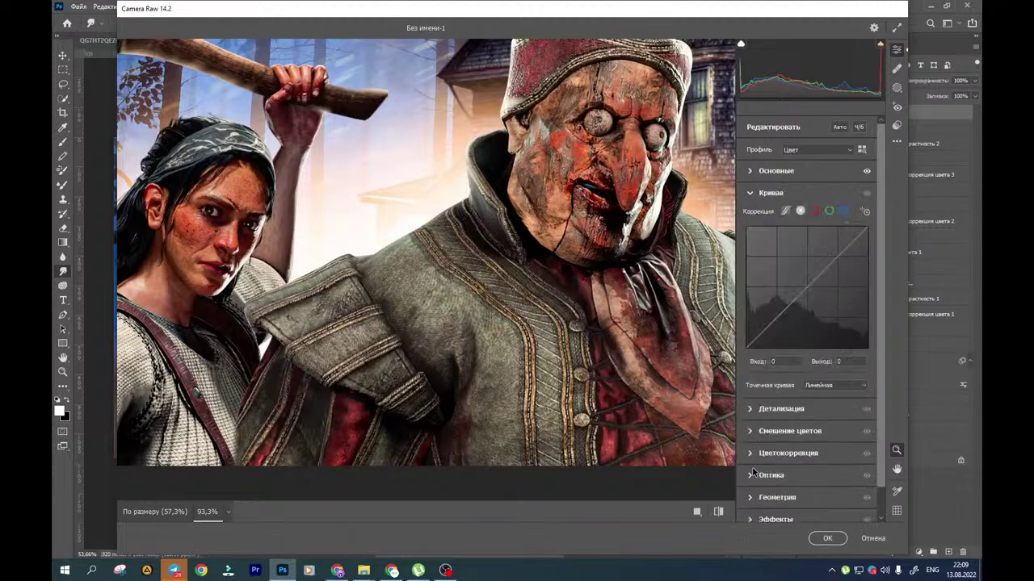
pyautogui.scroll(-1, 754, 501)
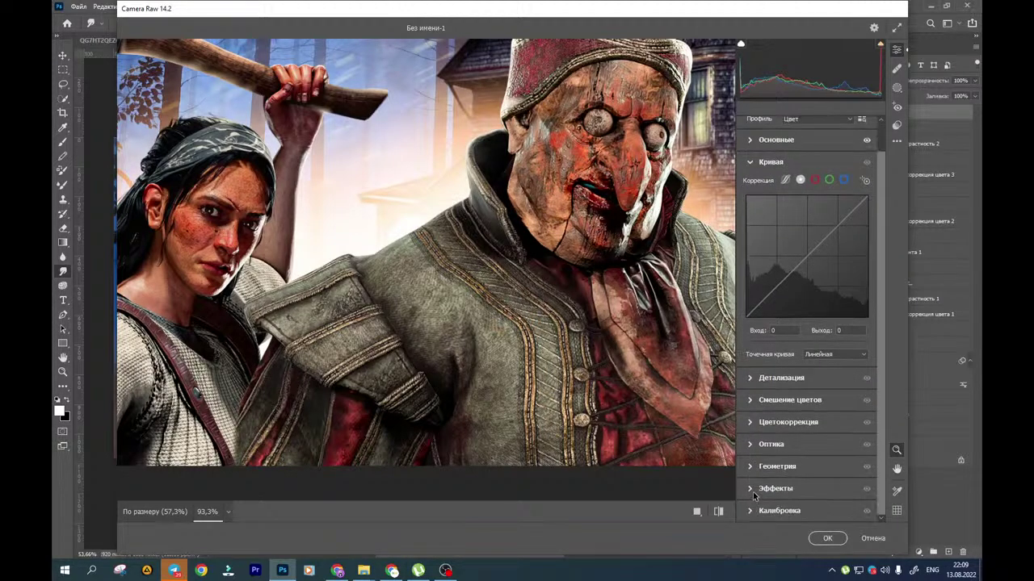
pyautogui.click(755, 490)
pyautogui.moveTo(807, 374); pyautogui.dragTo(797, 375)
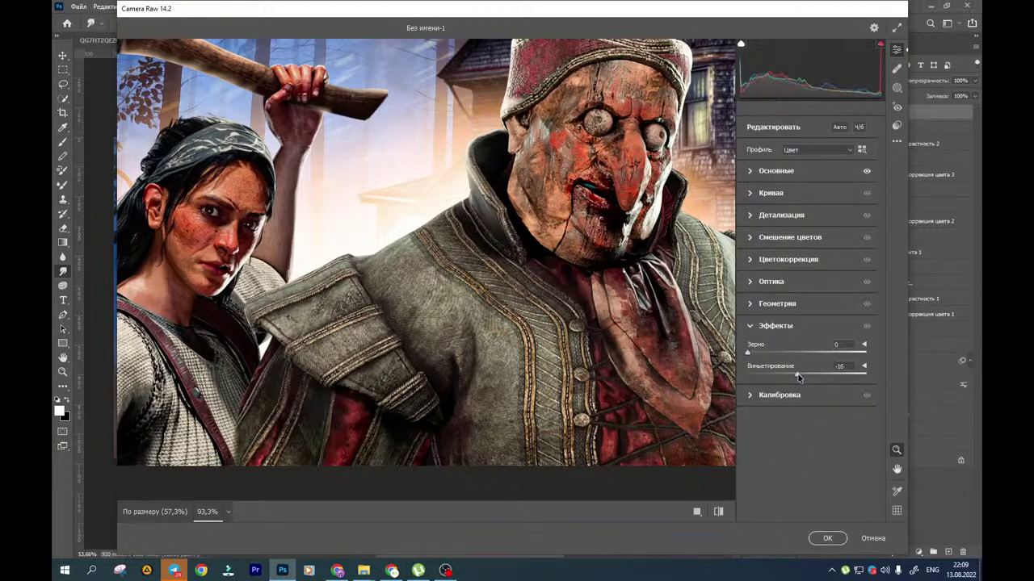
pyautogui.scroll(-4, 511, 342)
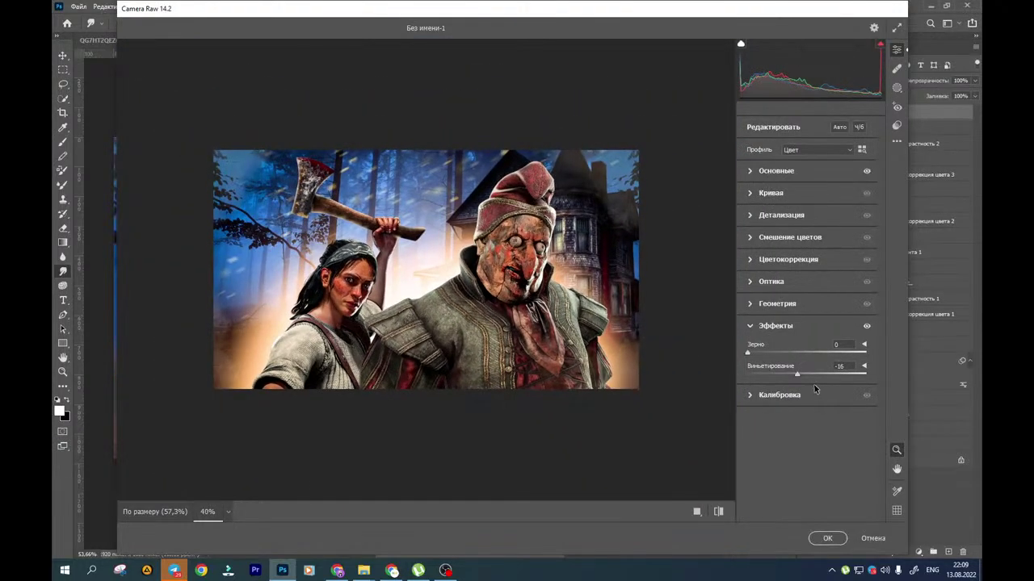
# Deepen the vignette to -27, set the grain to 100 and apply the Camera Raw filter to Слой 11
pyautogui.moveTo(796, 378); pyautogui.dragTo(925, 355)
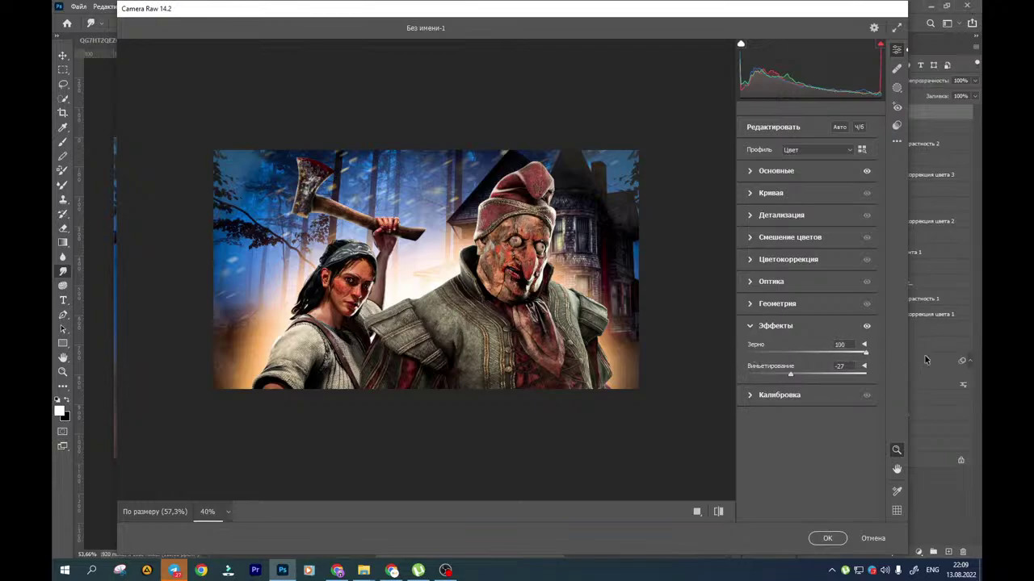
pyautogui.scroll(1, 474, 269)
pyautogui.scroll(4, 474, 269)
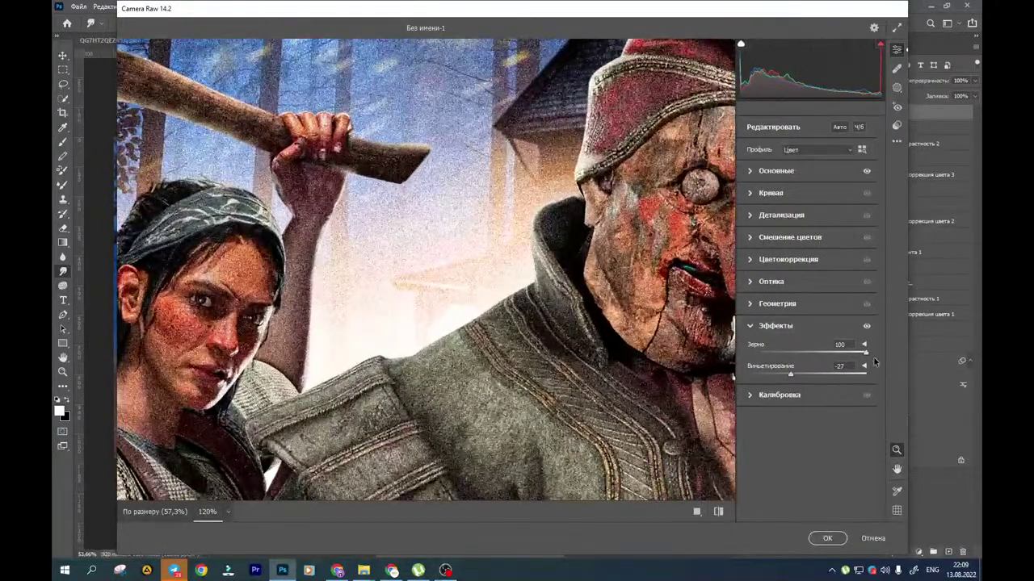
pyautogui.moveTo(865, 357); pyautogui.dragTo(914, 360)
pyautogui.scroll(-4, 397, 282)
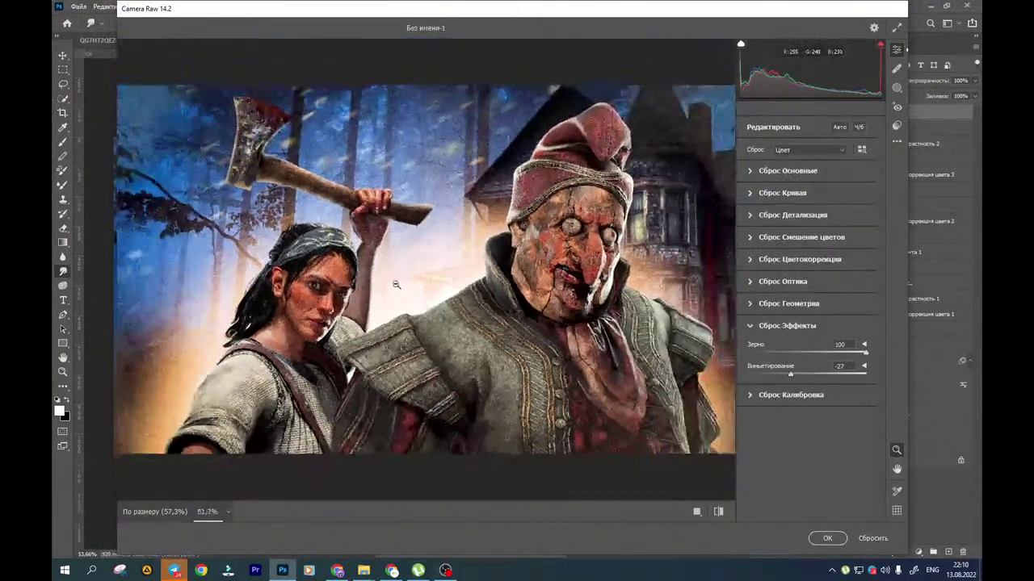
pyautogui.scroll(1, 427, 254)
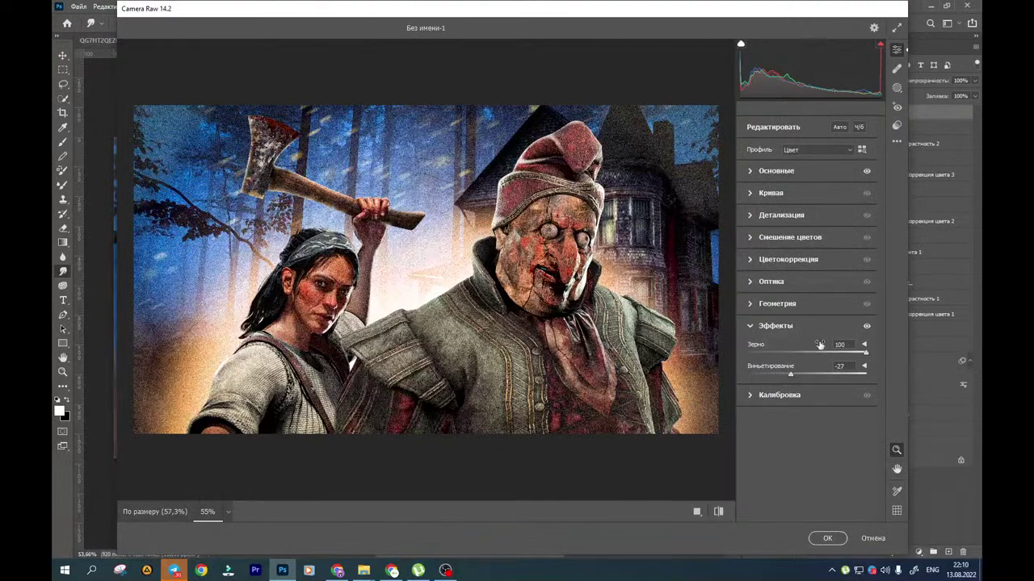
pyautogui.click(827, 539)
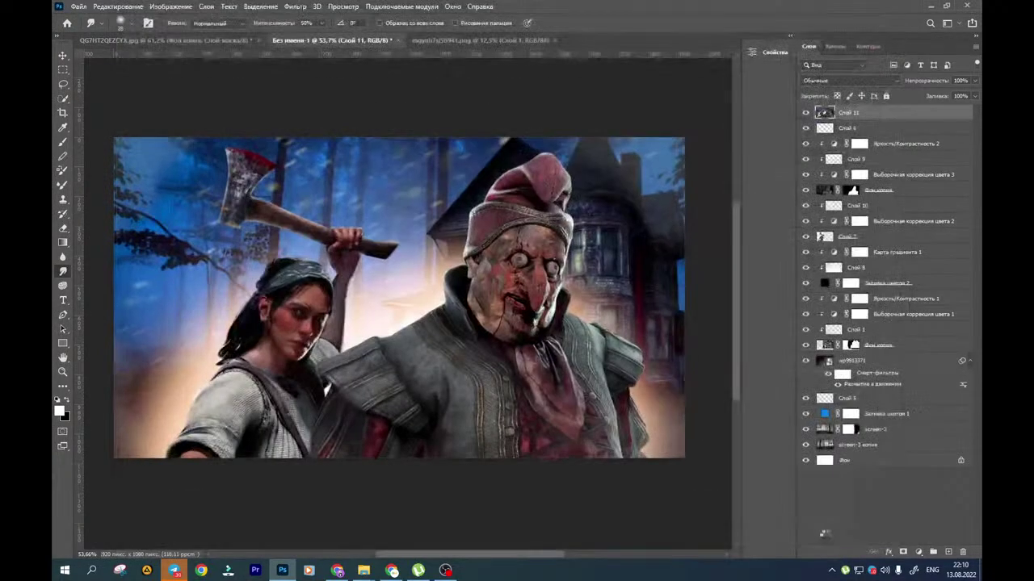
# Run the Camera Raw filter on Слой 11 again, adding grain of about 88
pyautogui.scroll(5, 516, 255)
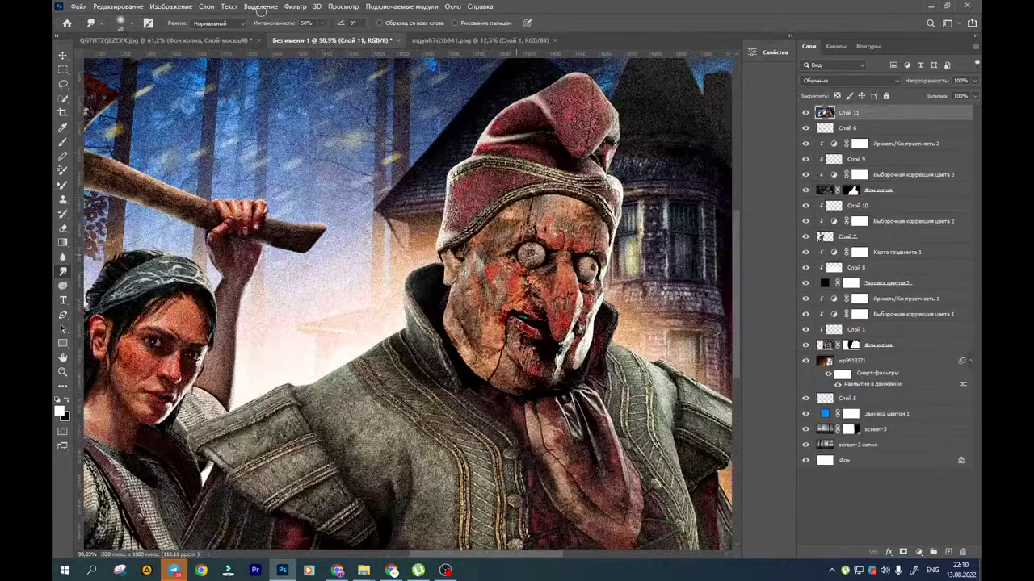
pyautogui.scroll(-1, 286, 8)
pyautogui.click(295, 7)
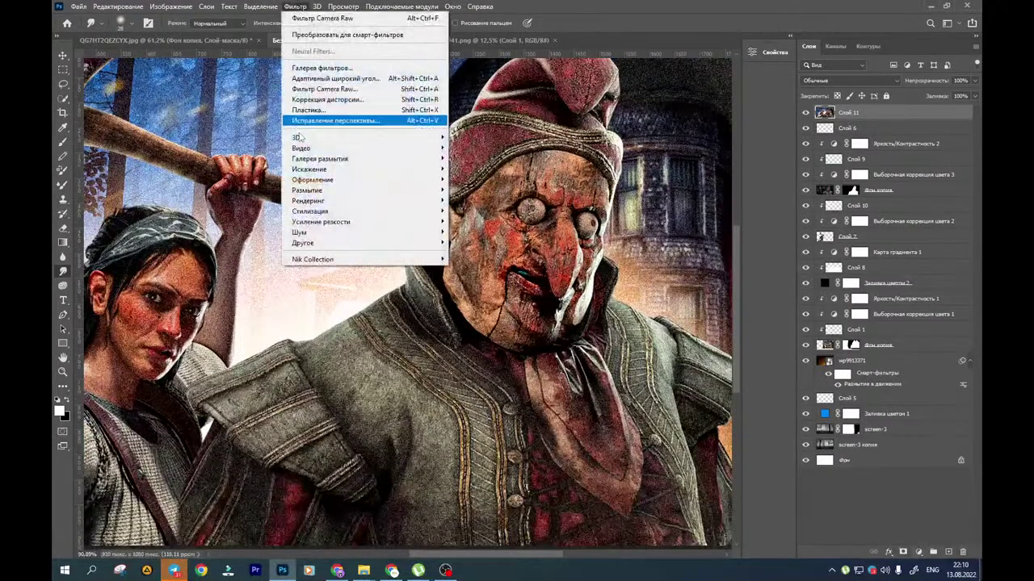
pyautogui.click(323, 90)
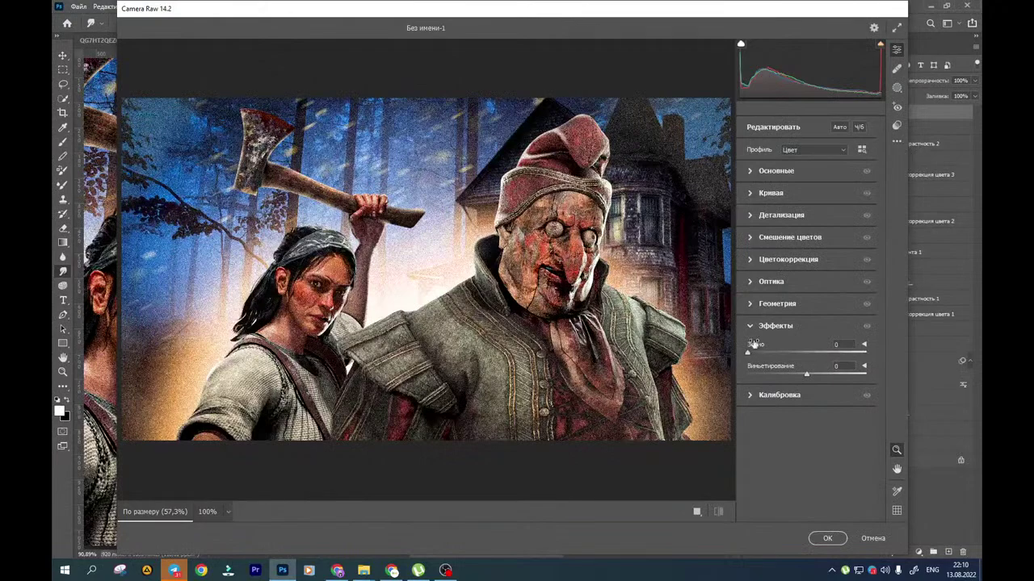
pyautogui.moveTo(749, 356); pyautogui.dragTo(853, 354)
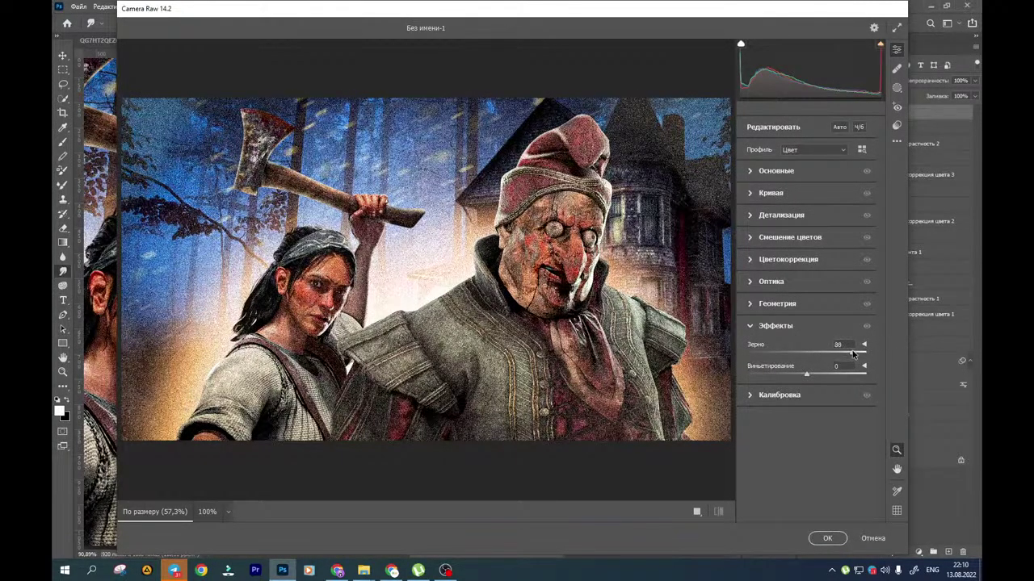
pyautogui.click(827, 538)
pyautogui.hotkey('ctrl', '0')
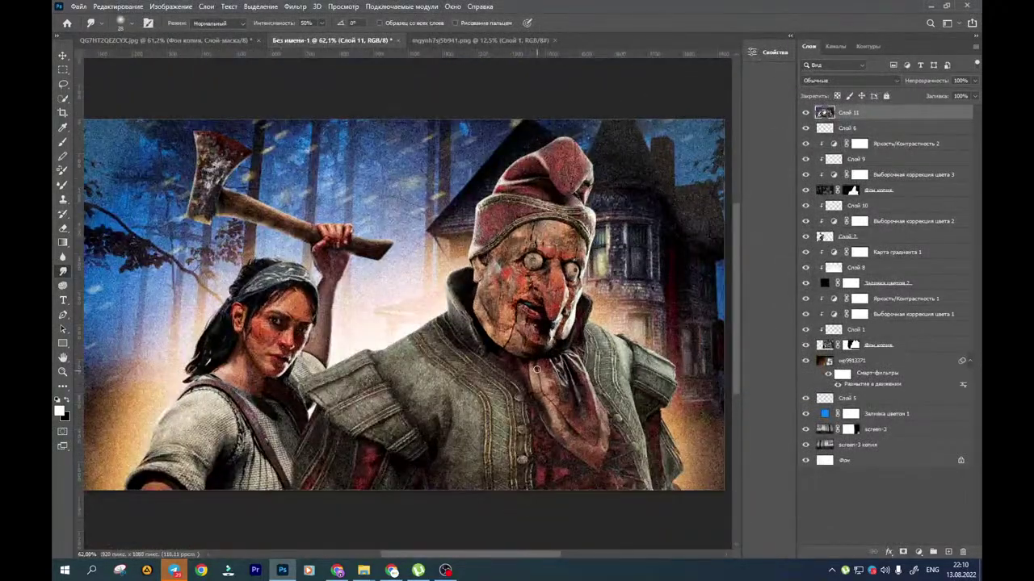
# Apply another Camera Raw pass to Слой 11 with the grain set to 11
pyautogui.scroll(-3, 535, 369)
pyautogui.scroll(3, 521, 366)
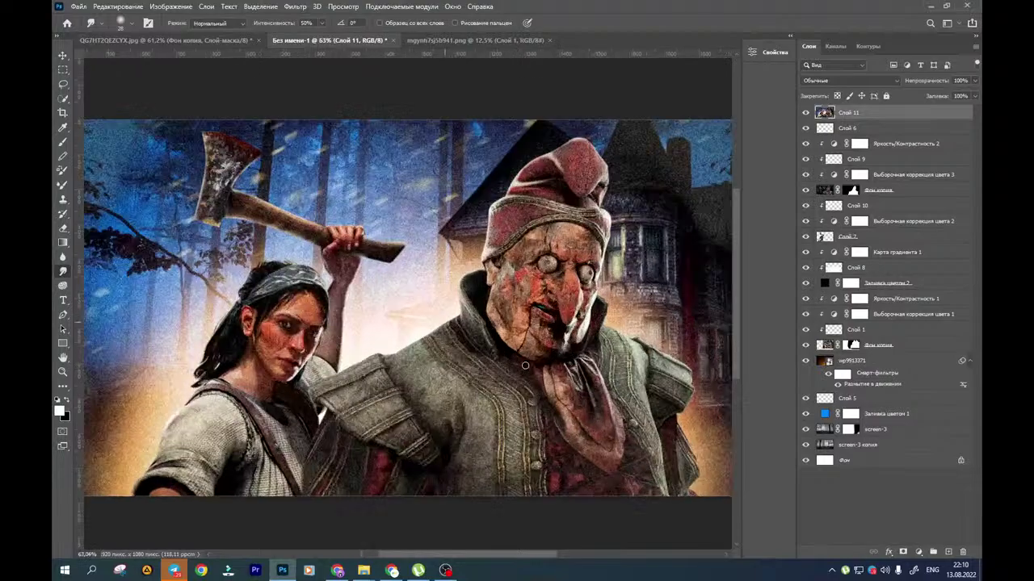
pyautogui.click(295, 7)
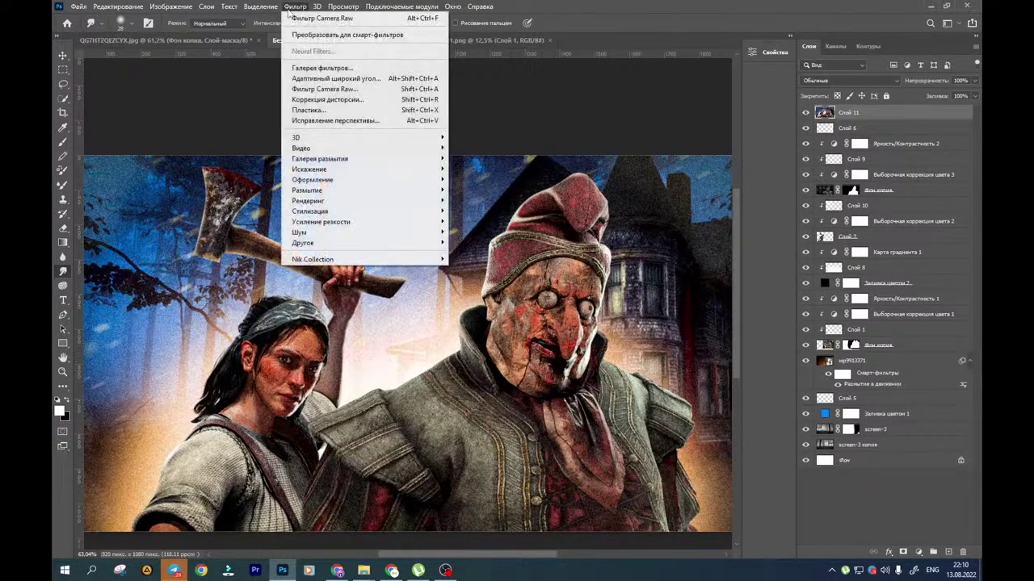
pyautogui.click(318, 89)
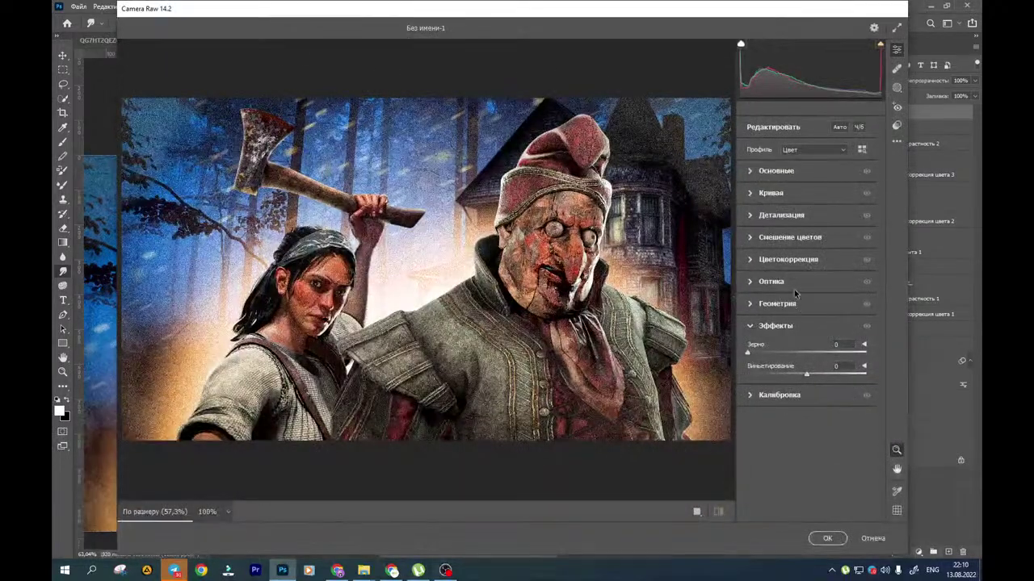
pyautogui.moveTo(754, 354); pyautogui.dragTo(769, 358)
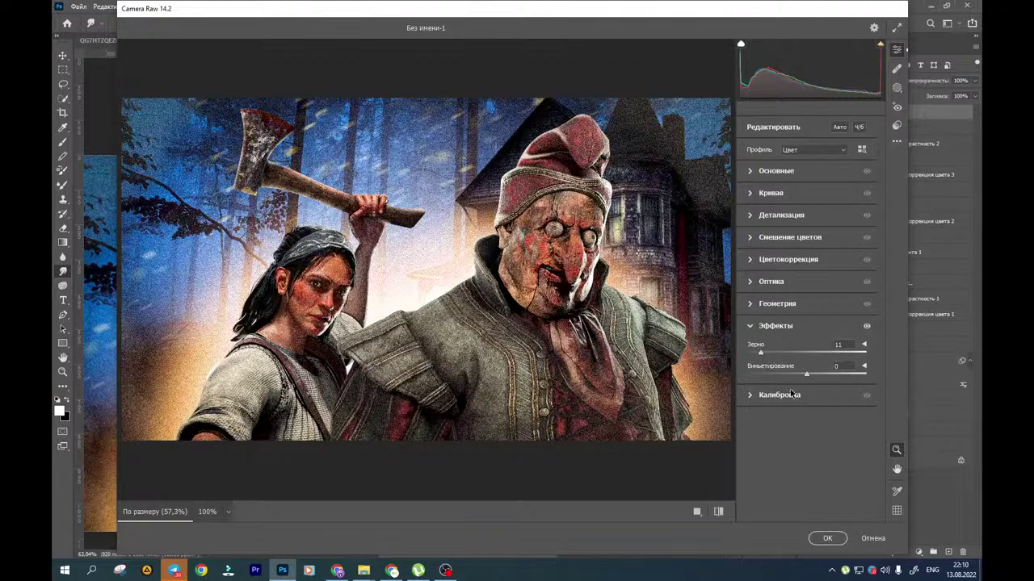
pyautogui.click(827, 538)
# Duplicate the graded layer Слой 11
pyautogui.scroll(-2, 458, 349)
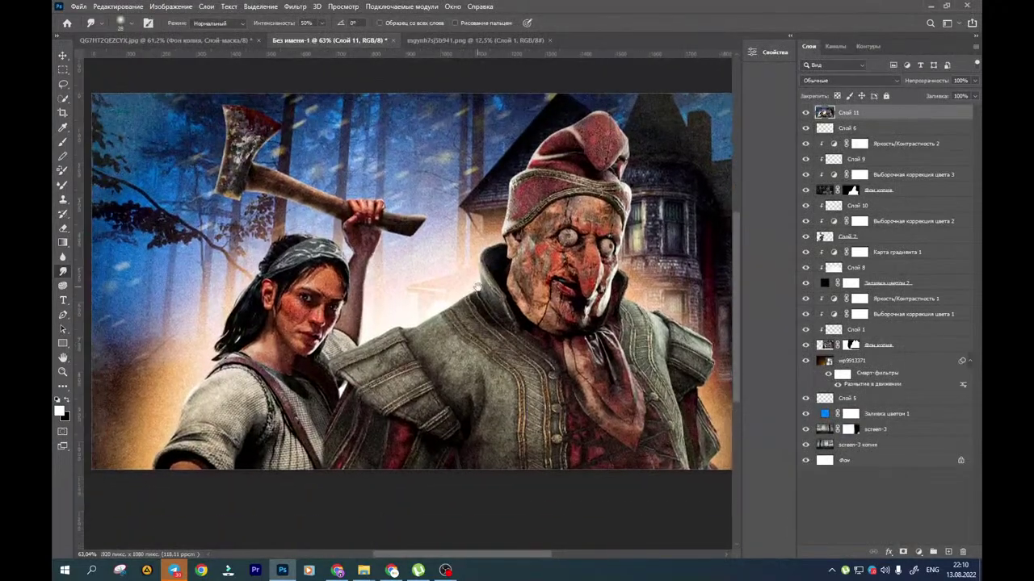
pyautogui.scroll(-2, 478, 285)
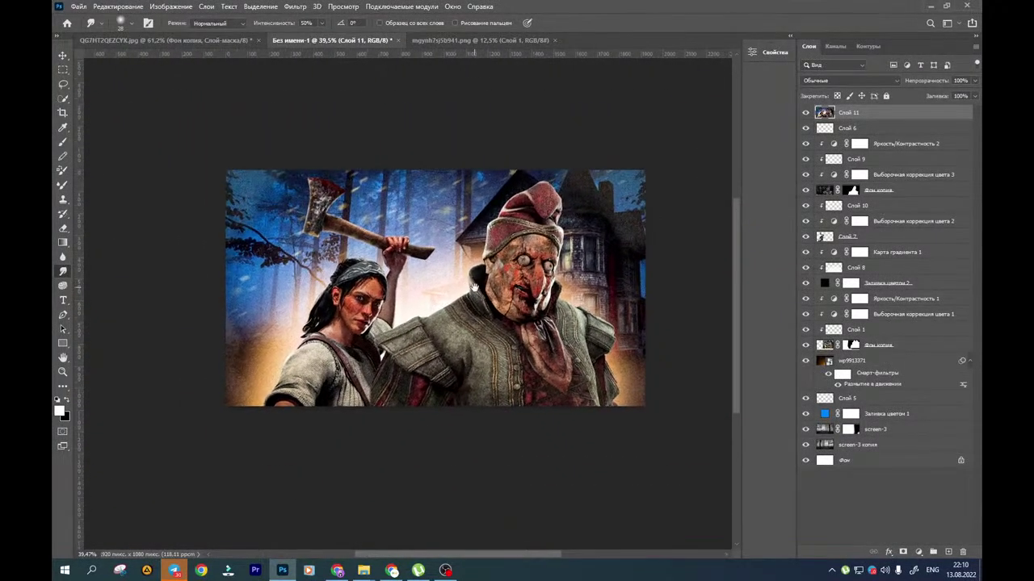
pyautogui.click(917, 552)
pyautogui.click(547, 364)
pyautogui.hotkey('ctrl', 'j')
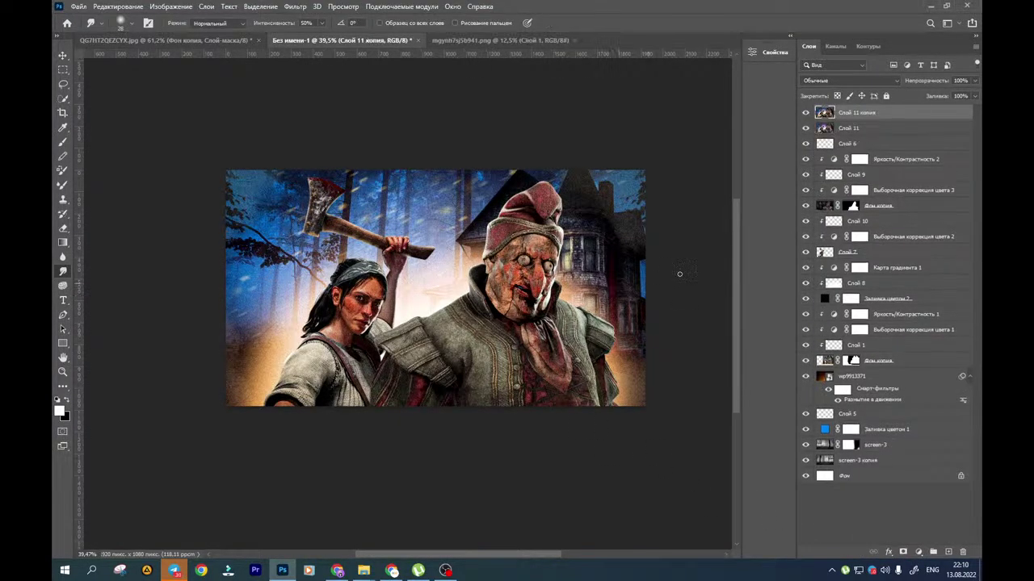
# Apply Hue/Saturation to the duplicated layer with saturation -32 and lightness +3
pyautogui.hotkey('ctrl', 'u')
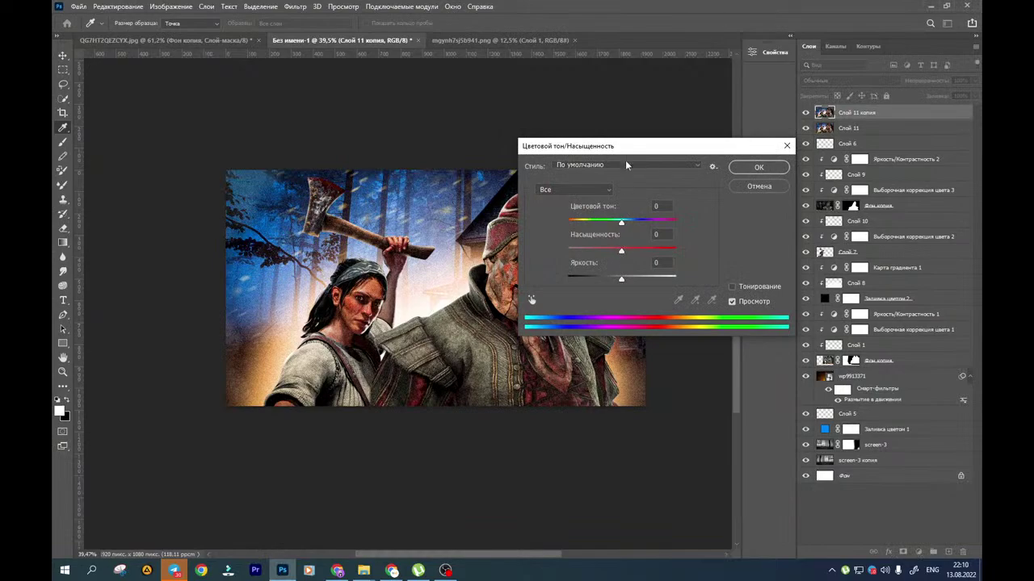
pyautogui.moveTo(627, 153); pyautogui.dragTo(823, 141)
pyautogui.moveTo(815, 237); pyautogui.dragTo(805, 241)
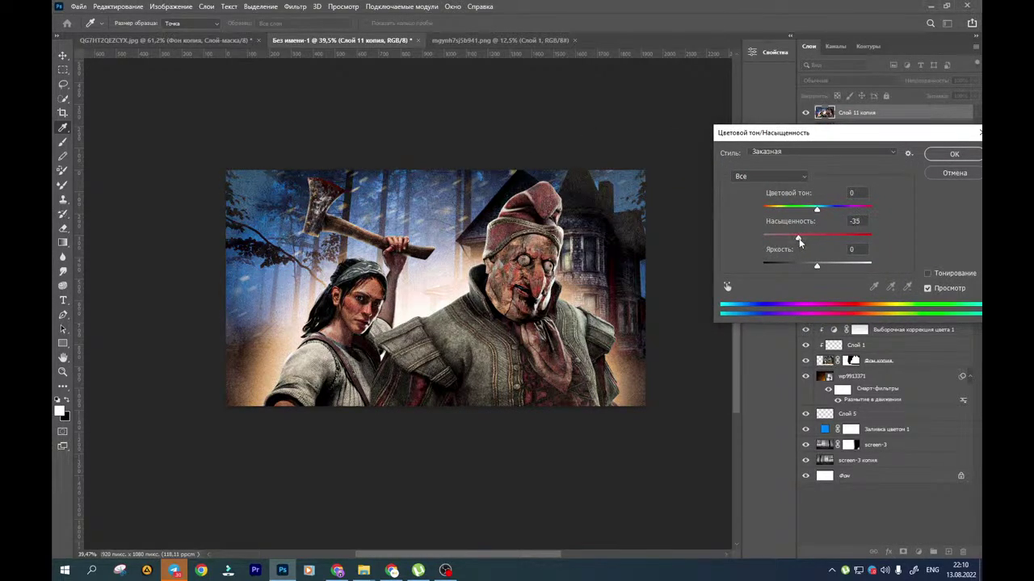
pyautogui.moveTo(799, 243); pyautogui.dragTo(819, 264)
pyautogui.moveTo(920, 136); pyautogui.dragTo(873, 141)
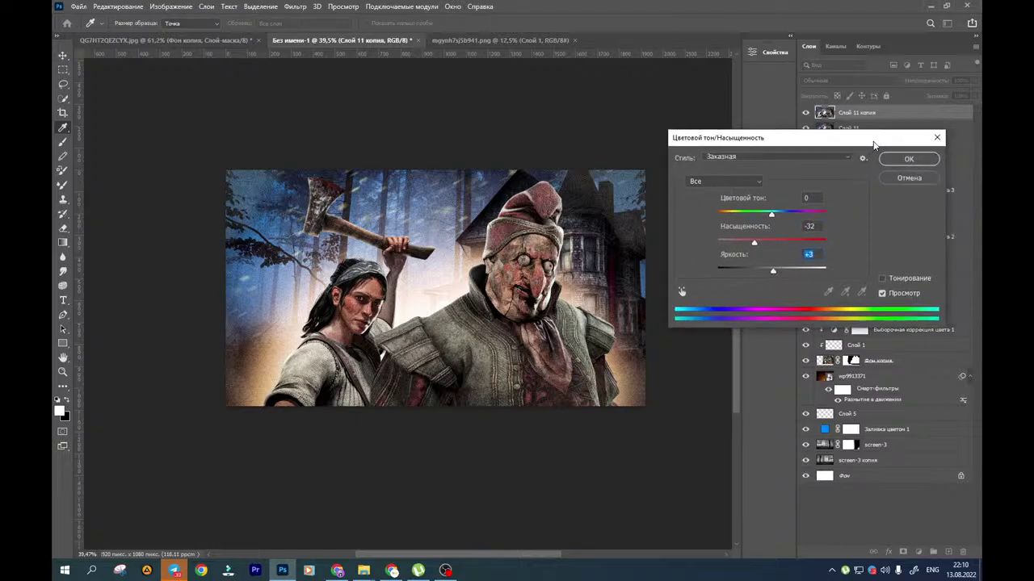
pyautogui.click(906, 160)
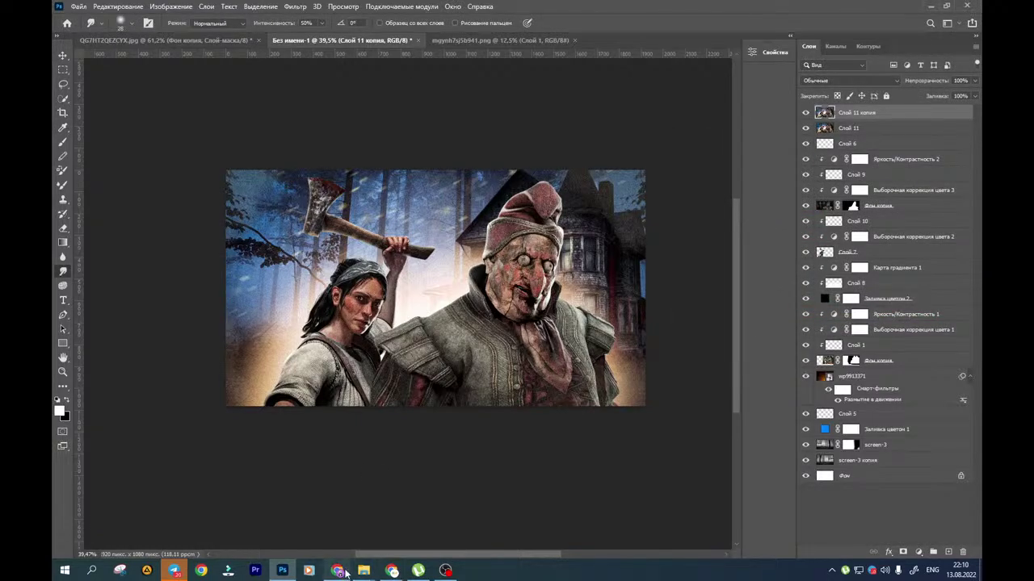
# Switch to the Chrome browser and search Yandex Images for "play png camera"
pyautogui.click(337, 571)
pyautogui.click(316, 93)
pyautogui.moveTo(315, 94); pyautogui.dragTo(58, 77)
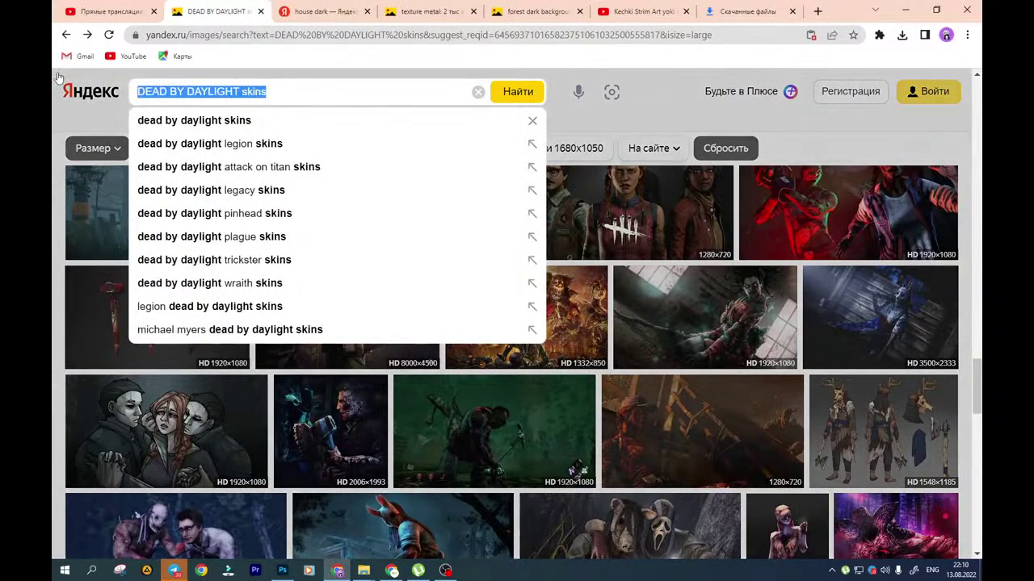
pyautogui.write('play p')
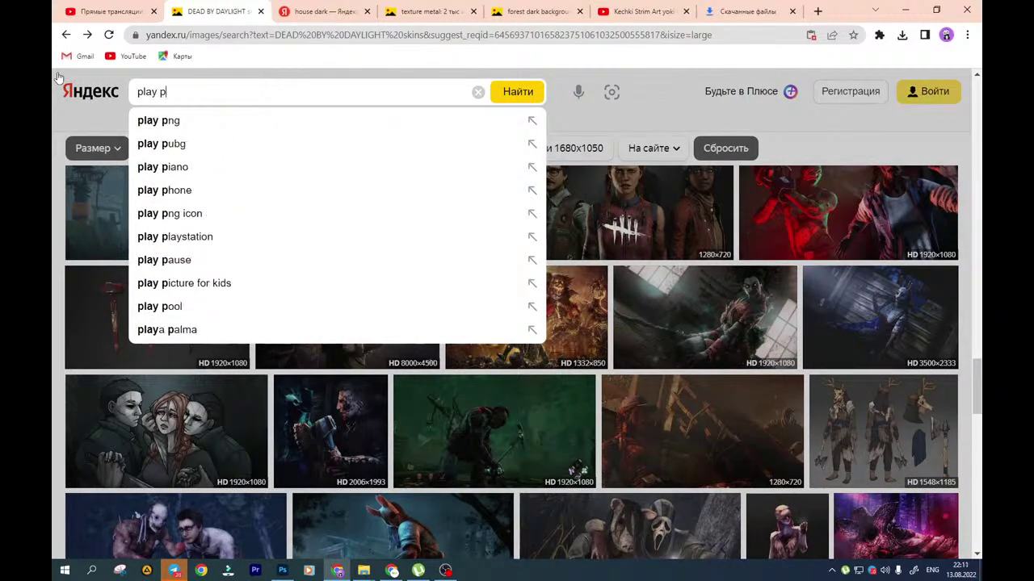
pyautogui.write('ng camera')
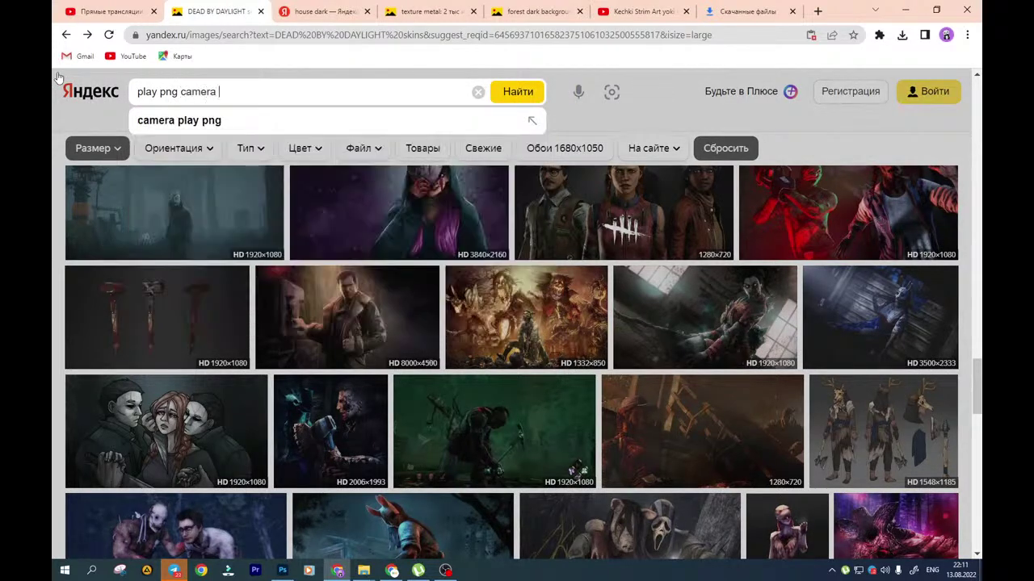
pyautogui.press('Return')
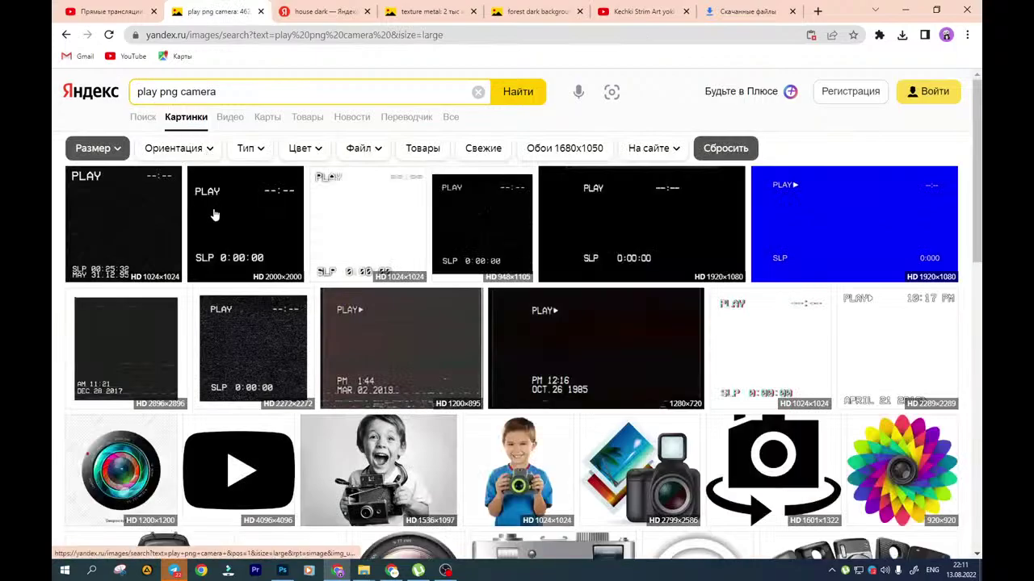
# Open the first VHS PLAY overlay with the SLP and MAY timestamp and save the image to the desktop
pyautogui.click(120, 229)
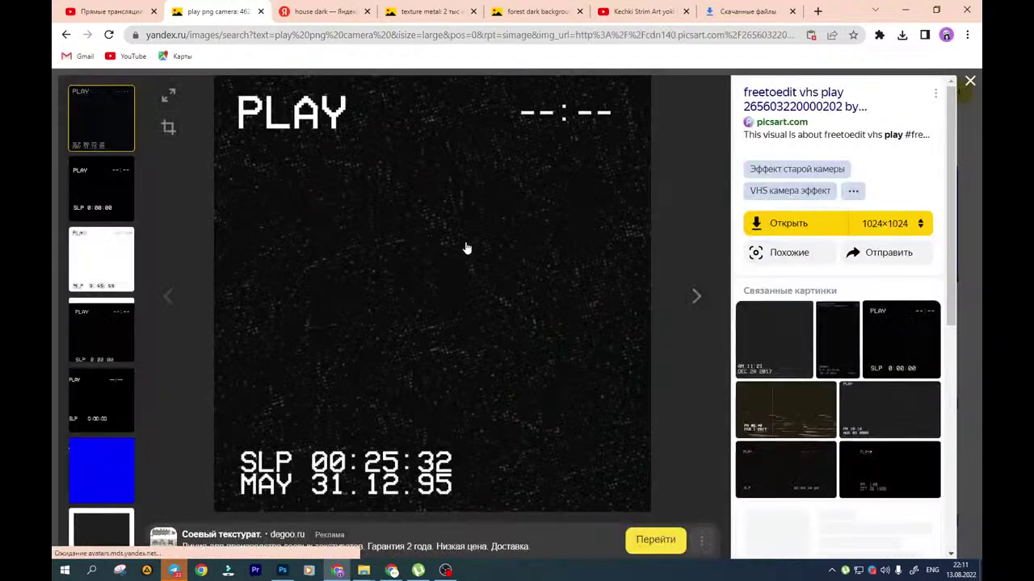
pyautogui.rightClick(428, 263)
pyautogui.click(449, 283)
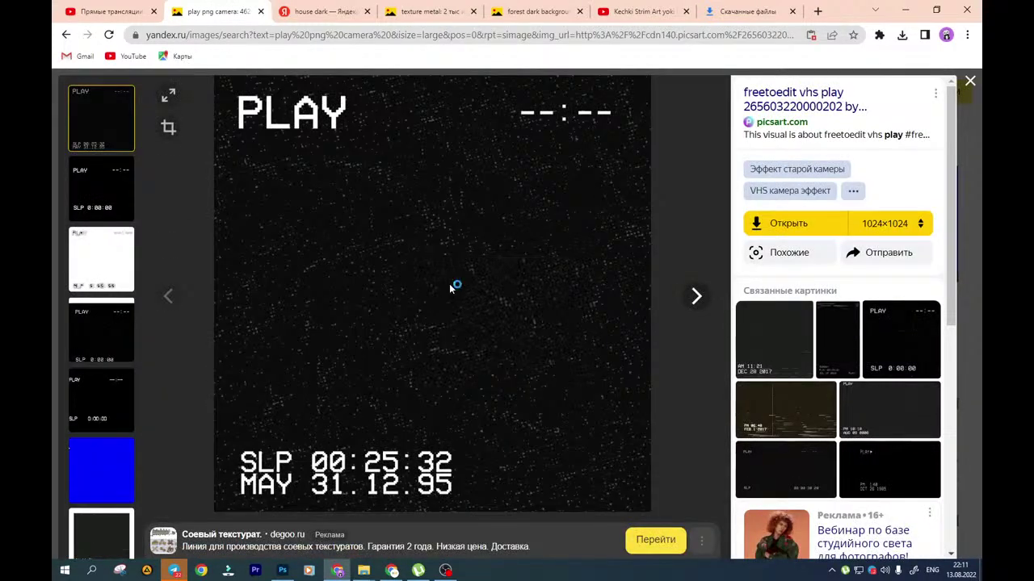
pyautogui.press('Return')
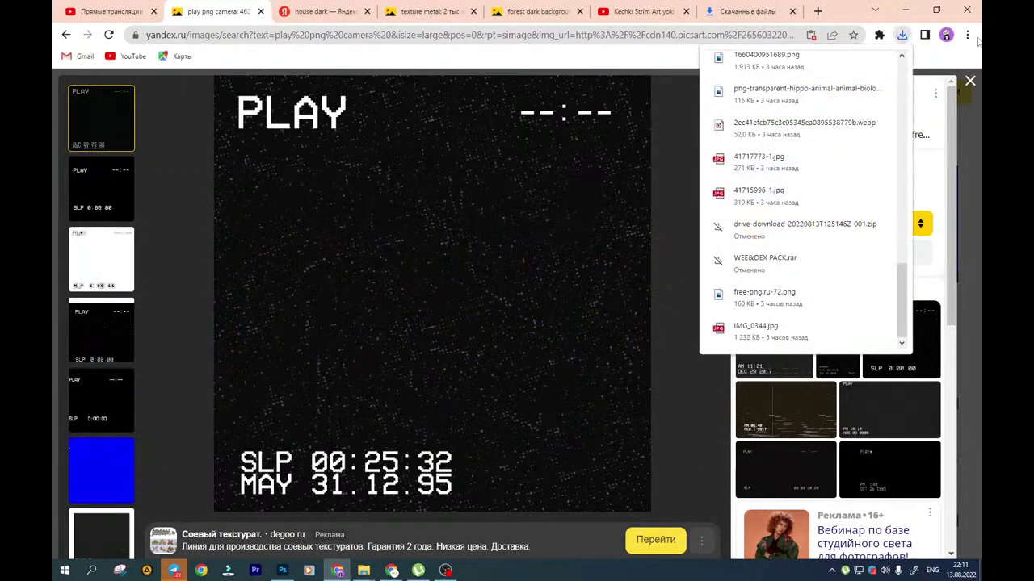
# Show the downloaded file 265603220000202.jpg in its folder and place it into the Photoshop composite
pyautogui.click(967, 35)
pyautogui.click(827, 127)
pyautogui.click(373, 214)
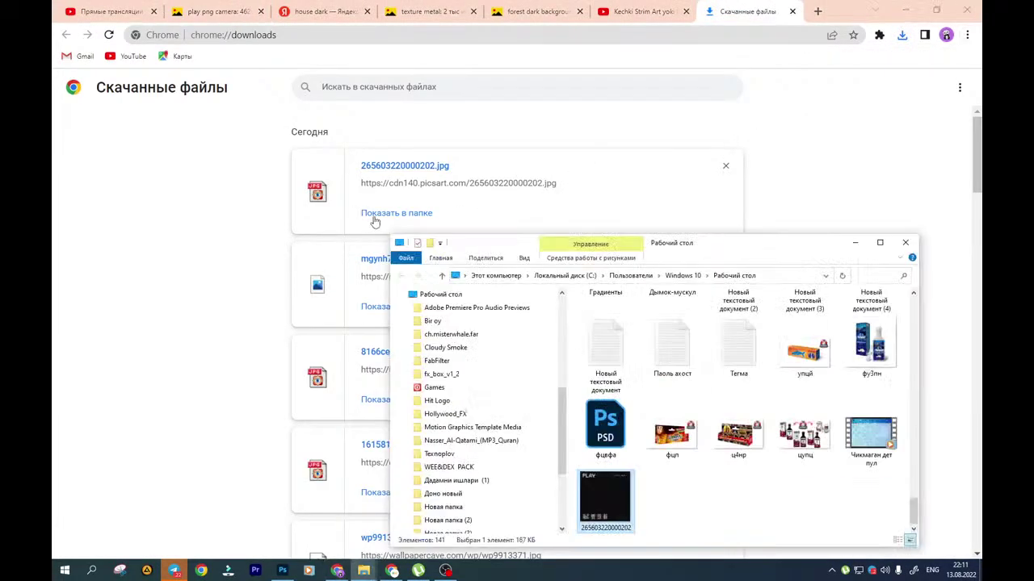
pyautogui.moveTo(604, 503); pyautogui.dragTo(321, 332)
# Try the blending modes Затемнение and Линейный затемнитель on the placed VHS overlay
pyautogui.click(844, 81)
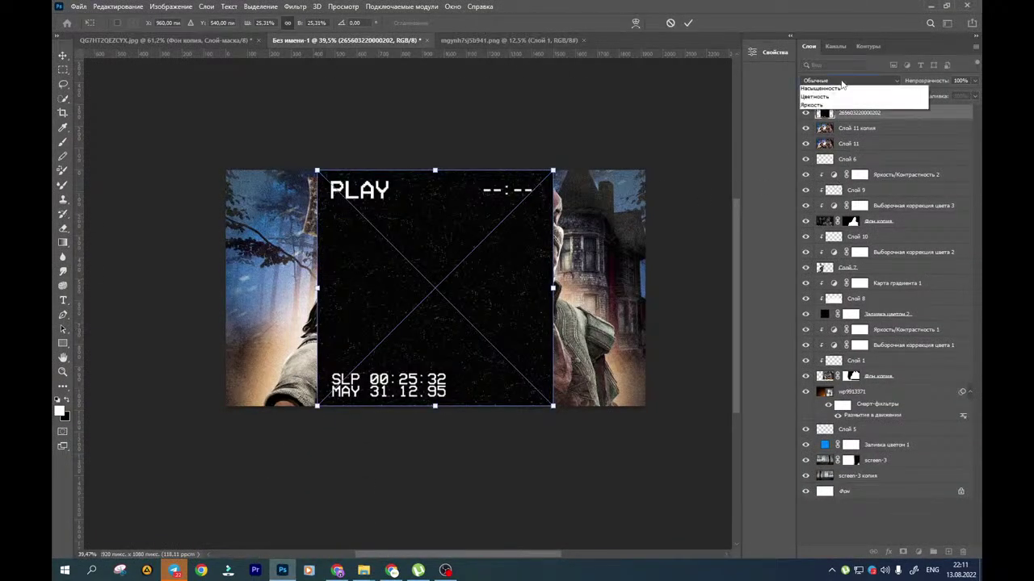
pyautogui.click(836, 107)
pyautogui.click(820, 85)
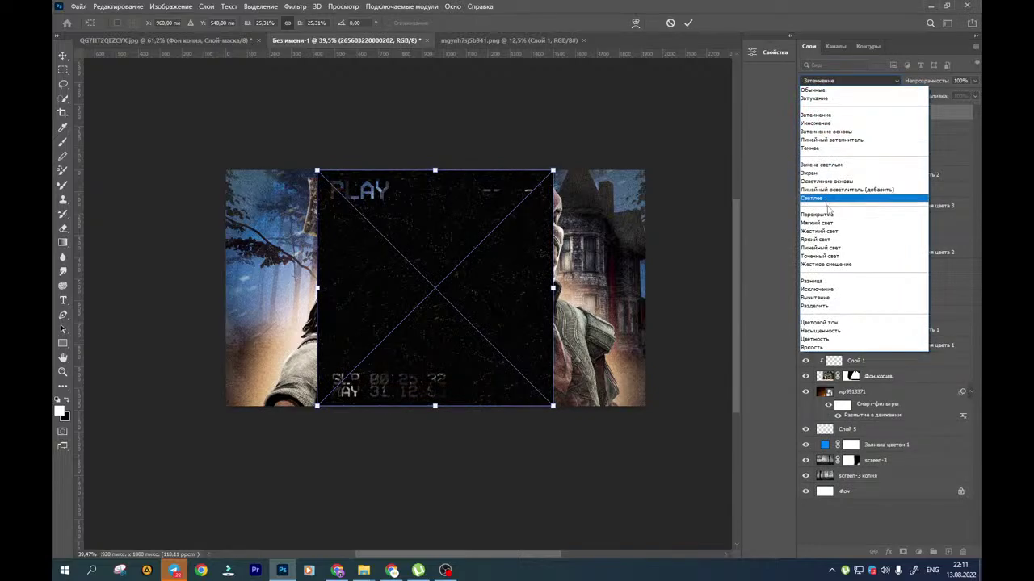
pyautogui.click(56, 58)
pyautogui.click(858, 86)
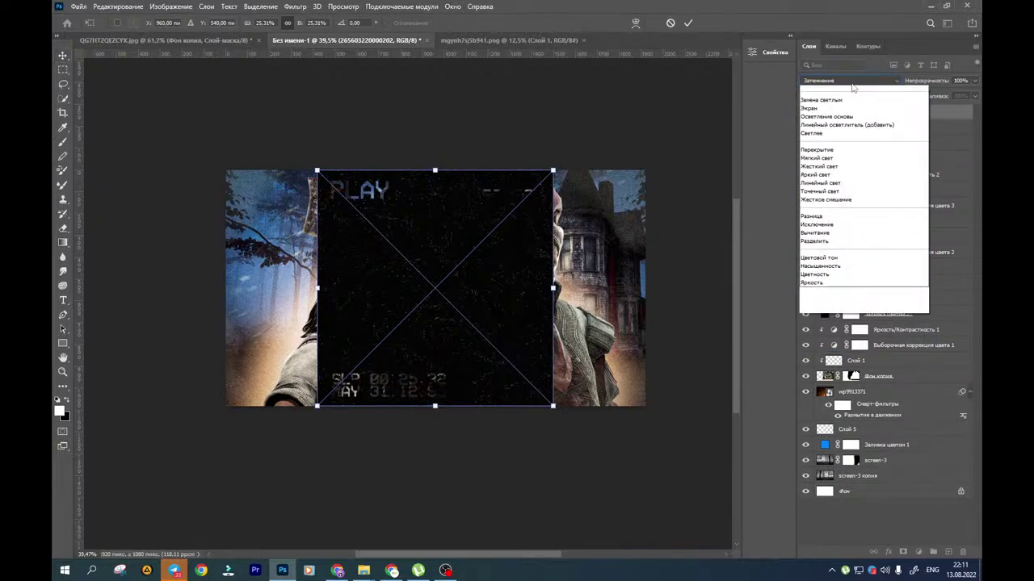
pyautogui.click(847, 139)
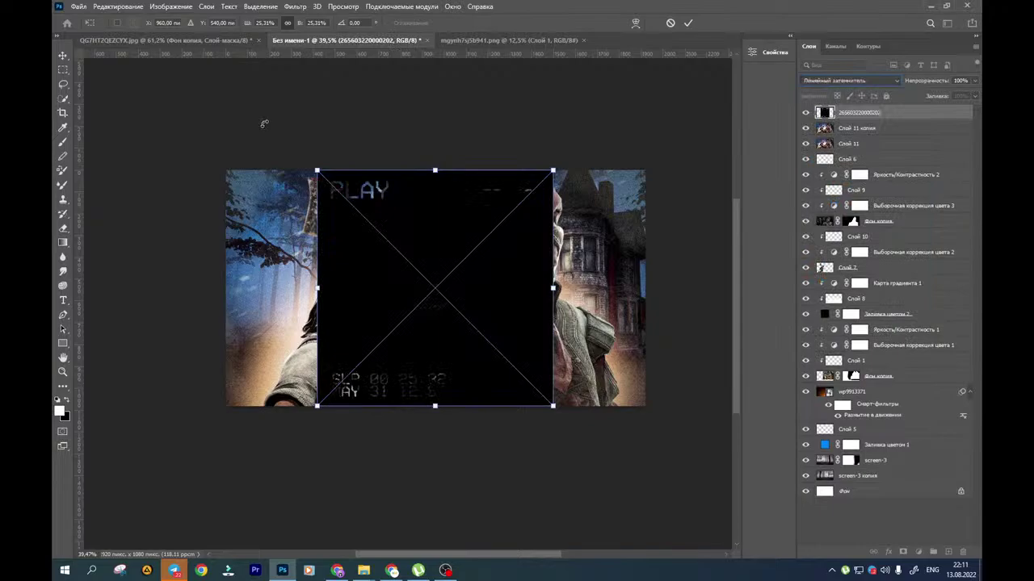
# Commit the VHS overlay's placement and set its blending mode to Замена светлым
pyautogui.click(62, 55)
pyautogui.click(828, 80)
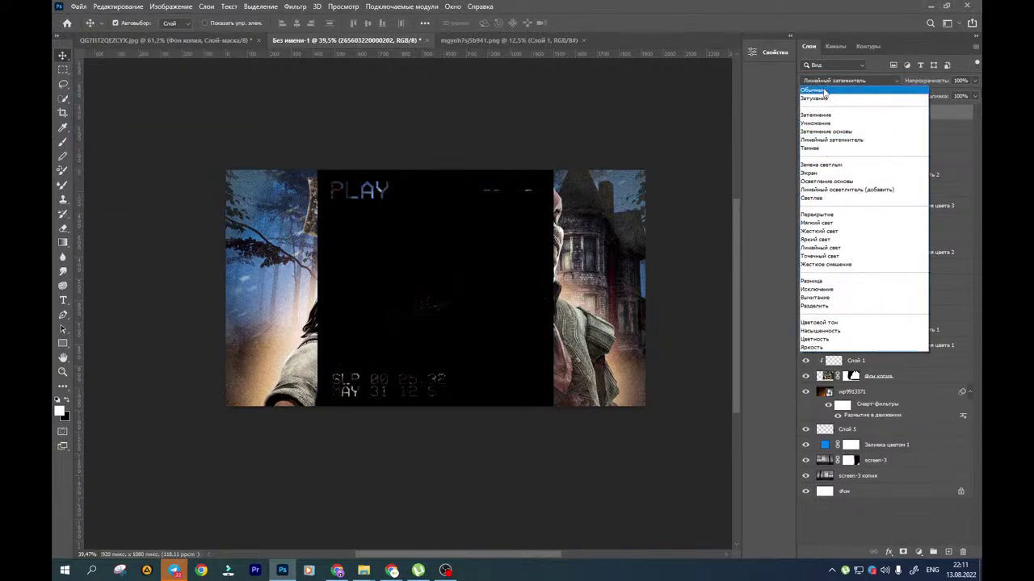
pyautogui.click(821, 164)
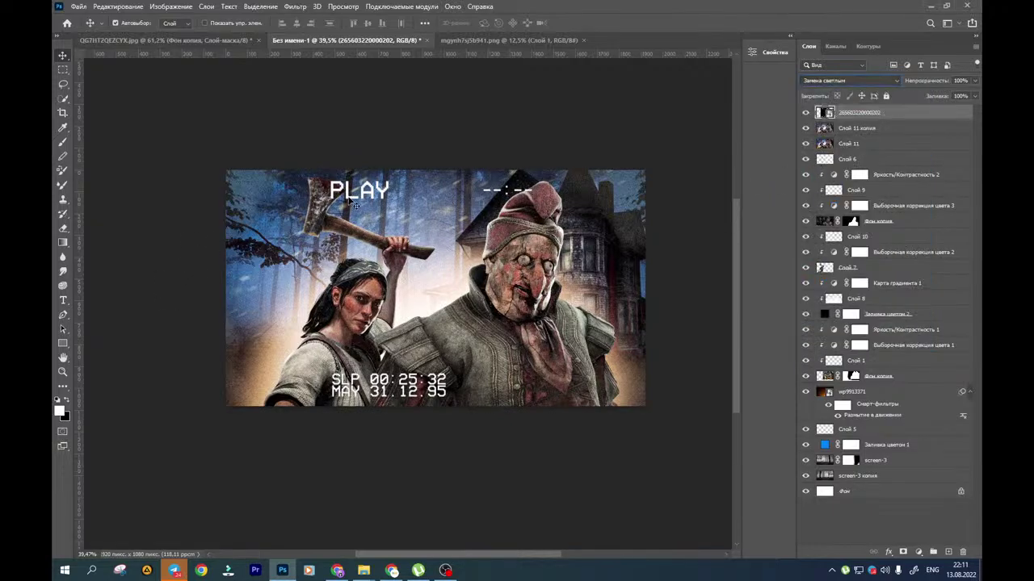
# Move the VHS overlay to the left edge of the image and copy its PLAY text to a new layer
pyautogui.moveTo(364, 210); pyautogui.dragTo(266, 212)
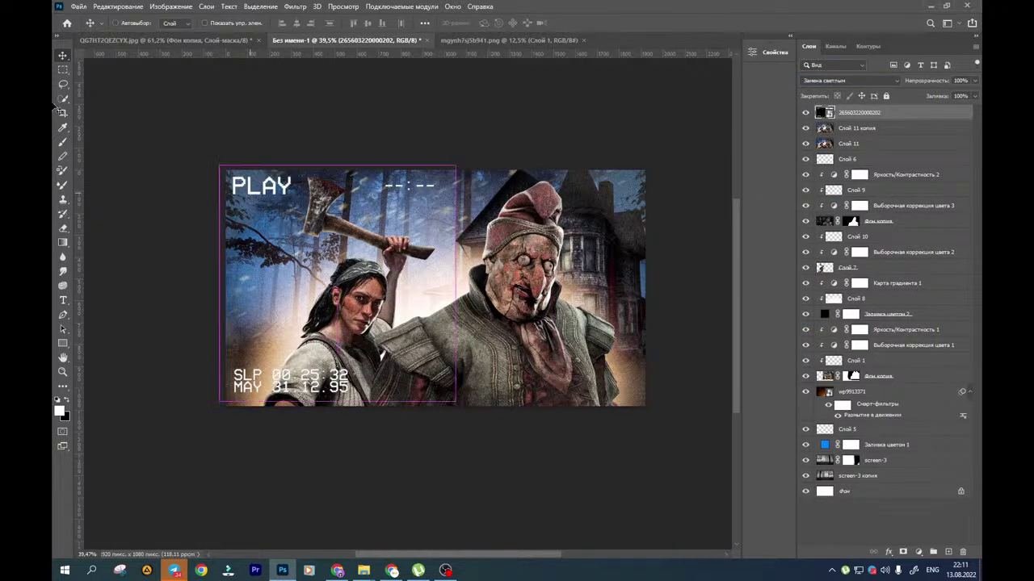
pyautogui.click(63, 71)
pyautogui.moveTo(234, 168); pyautogui.dragTo(337, 228)
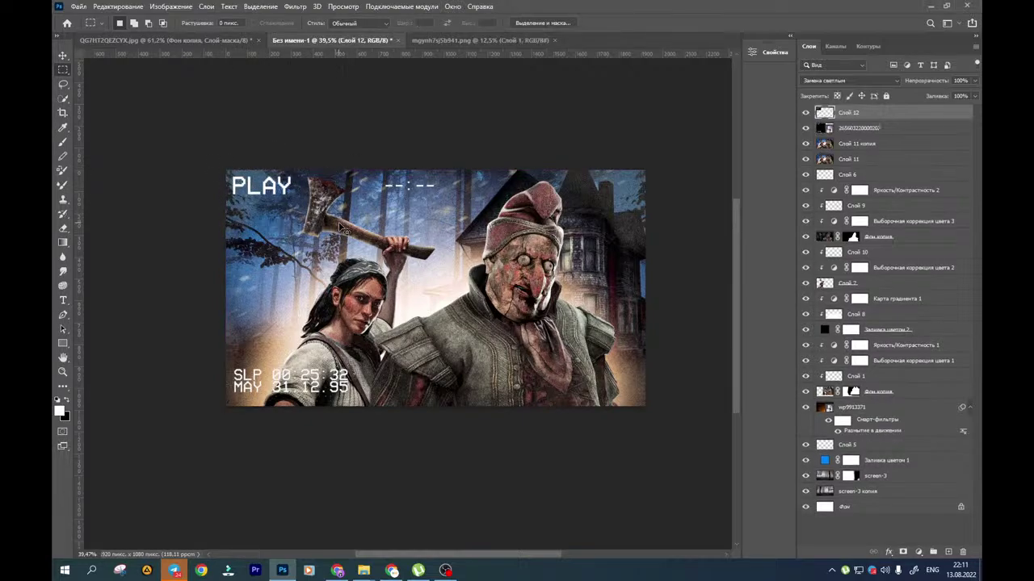
pyautogui.hotkey('ctrl', 'shift', 'alt', 'n')
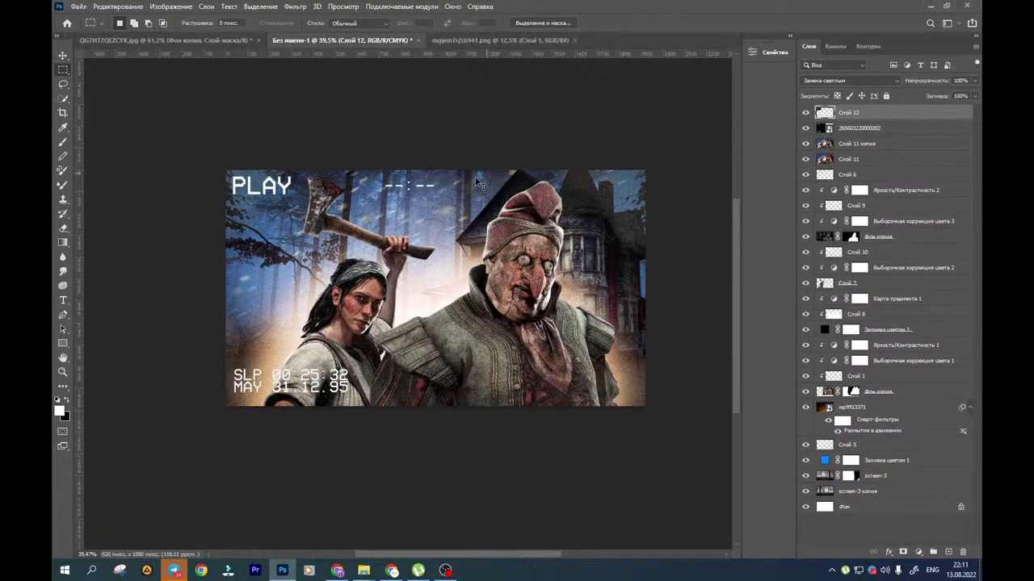
# Scale down the copied PLAY text and place it in the upper-left corner of the image
pyautogui.hotkey('ctrl', 't')
pyautogui.moveTo(345, 231); pyautogui.dragTo(282, 209)
pyautogui.click(62, 57)
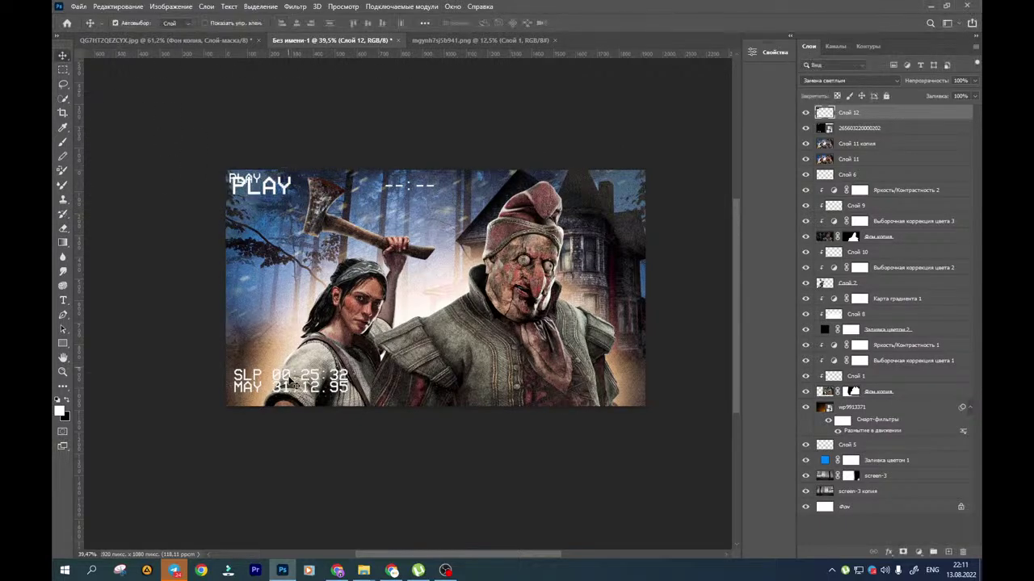
# Move the original overlay clear of the small PLAY text and try to delete its large PLAY text within a rectangular selection
pyautogui.moveTo(298, 384); pyautogui.dragTo(402, 388)
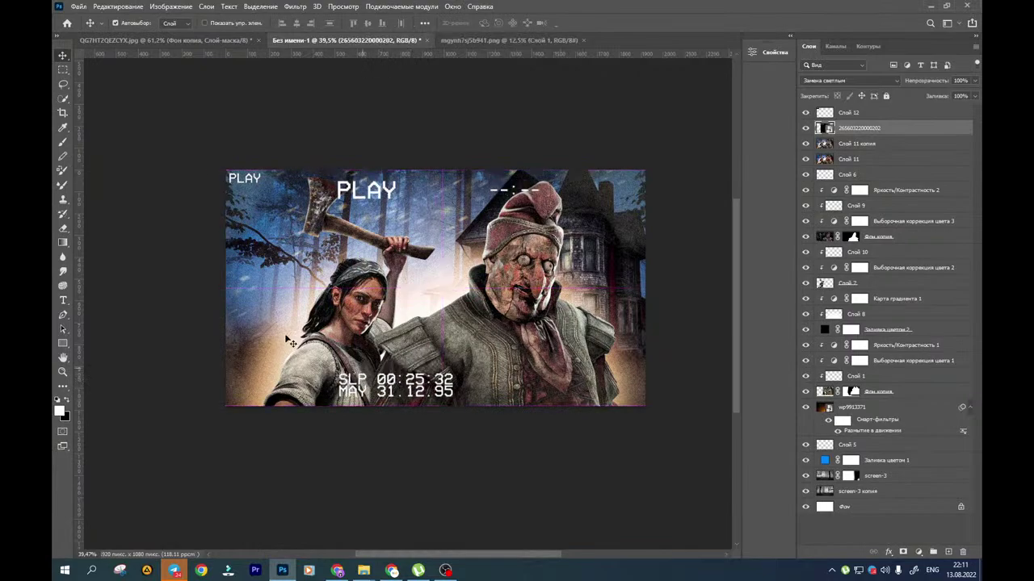
pyautogui.click(62, 69)
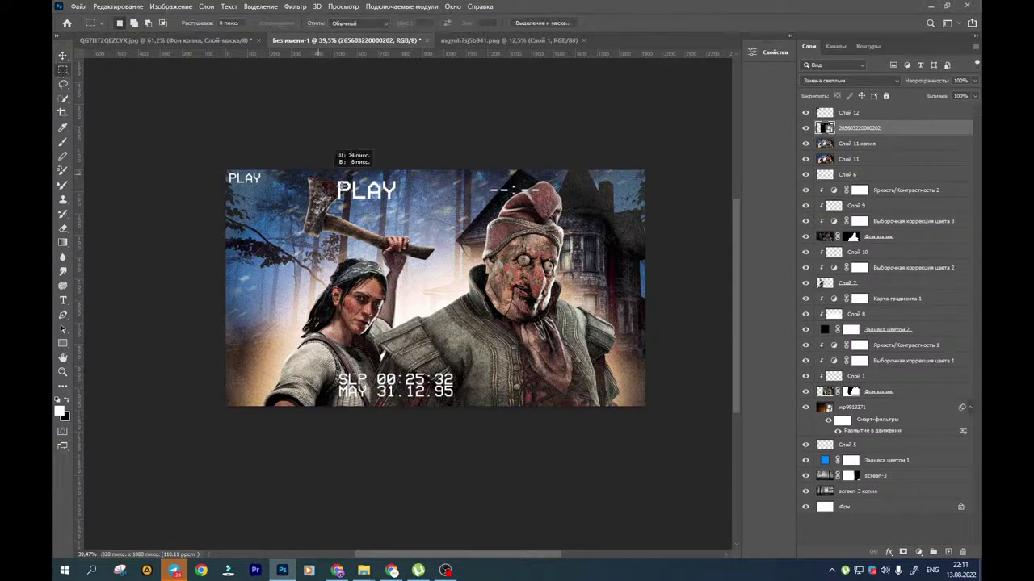
pyautogui.moveTo(317, 175); pyautogui.dragTo(450, 235)
pyautogui.press('Delete')
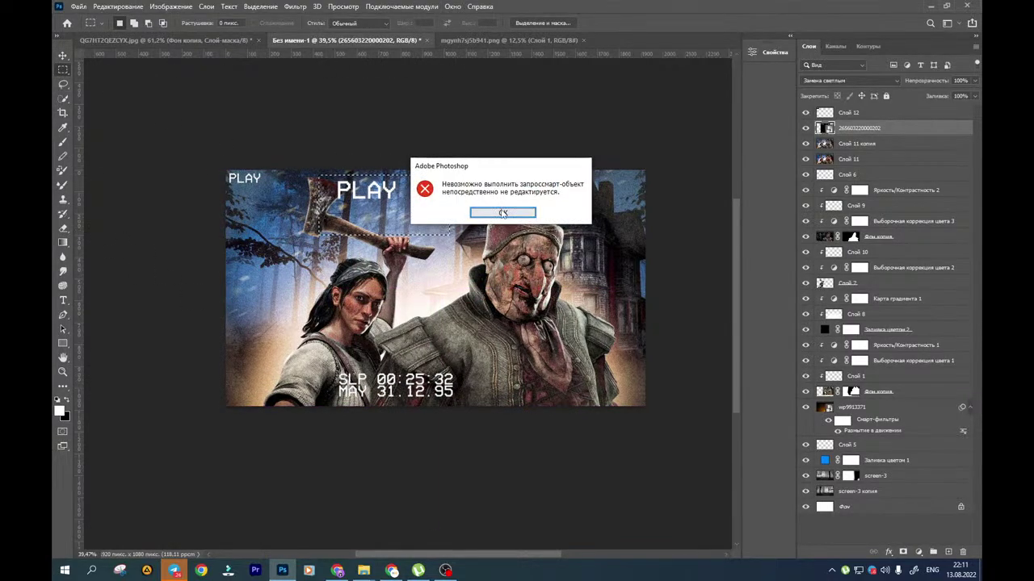
pyautogui.click(502, 211)
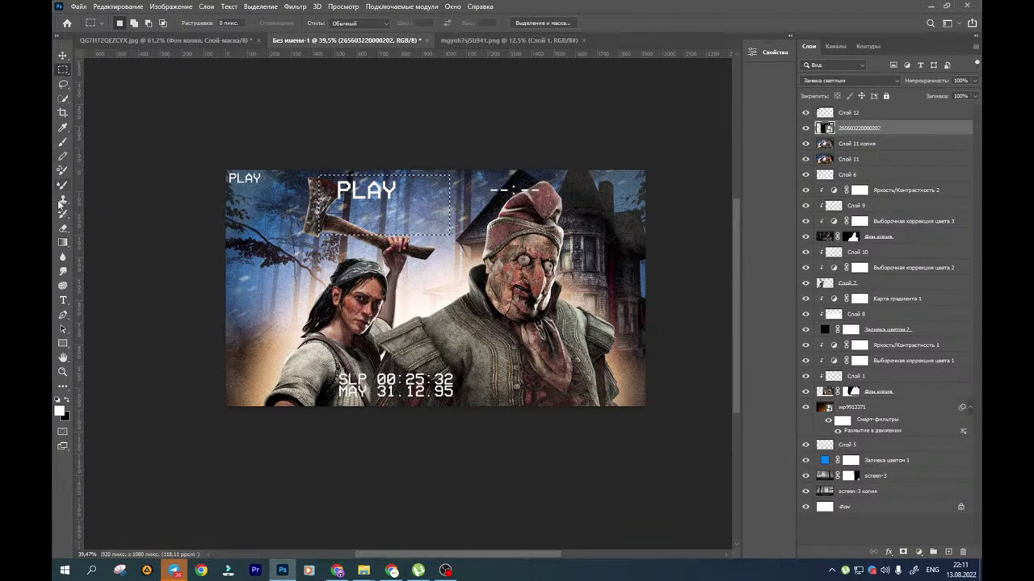
# Rasterize the VHS overlay layer and erase its large PLAY text within the selection
pyautogui.click(63, 229)
pyautogui.click(355, 198)
pyautogui.click(489, 219)
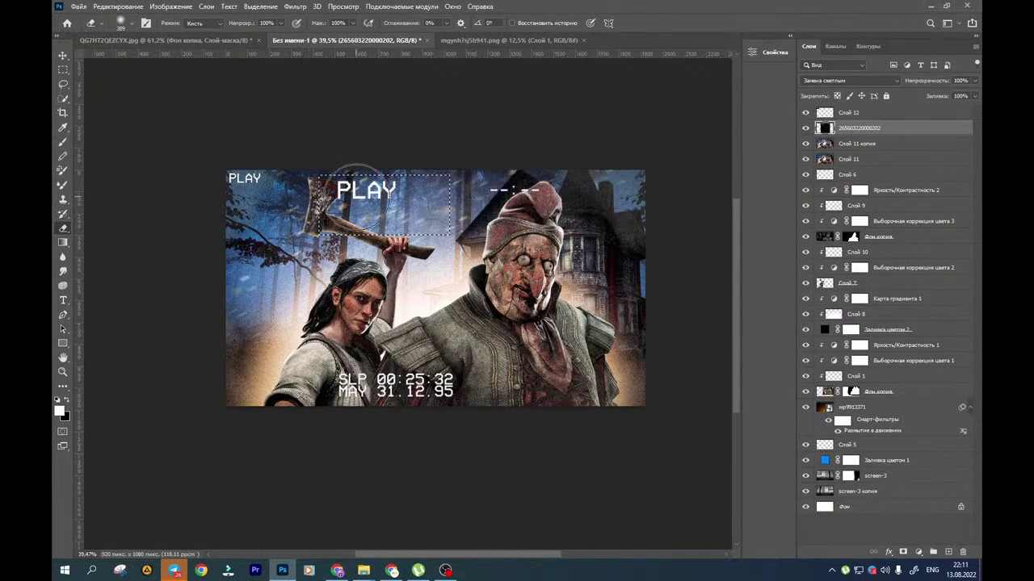
pyautogui.moveTo(356, 196); pyautogui.dragTo(407, 201)
pyautogui.hotkey('ctrl', 's')
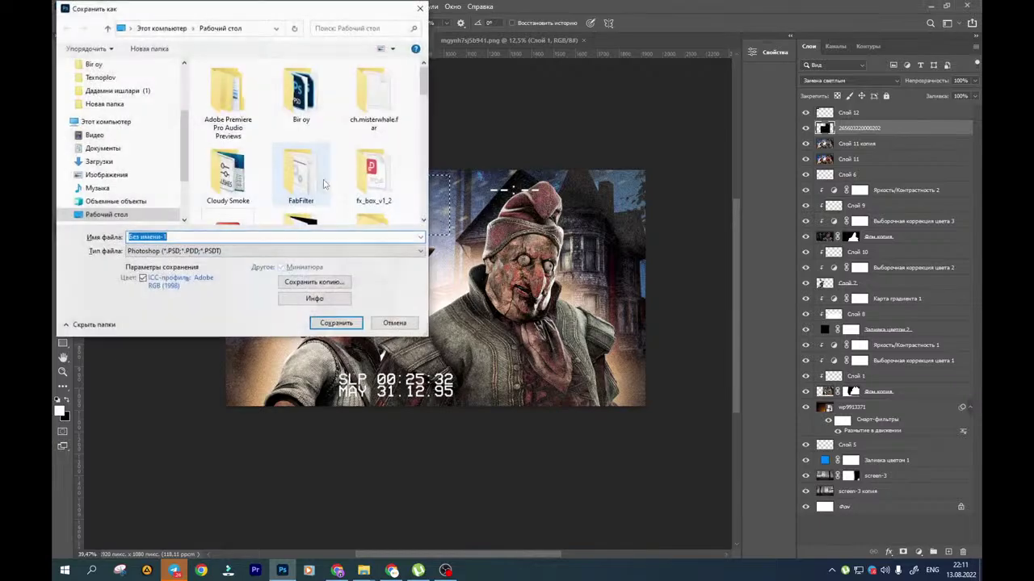
pyautogui.click(393, 323)
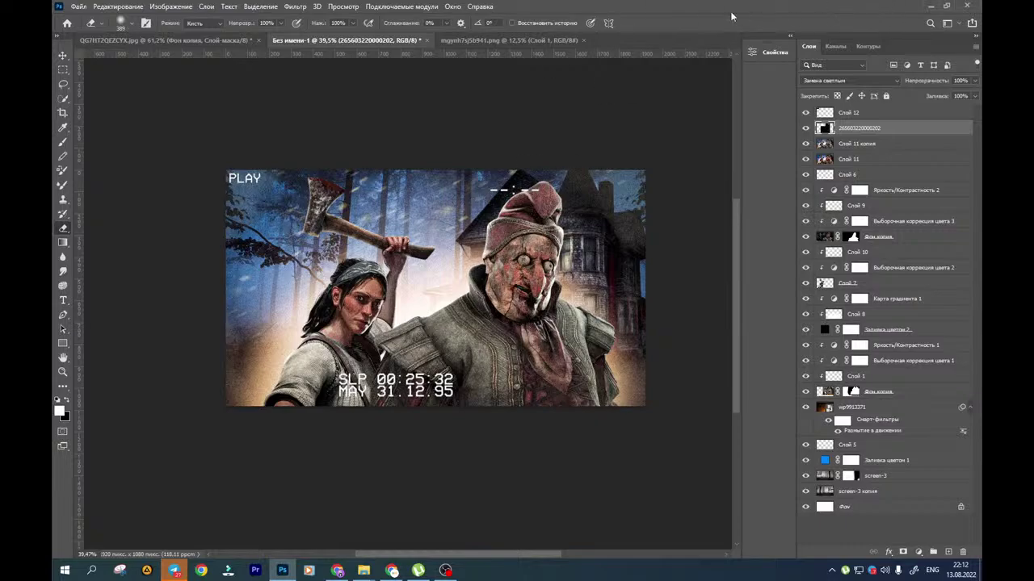
# Move the VHS overlay to the upper-right corner of the image and scale it down to about 57%
pyautogui.click(60, 55)
pyautogui.moveTo(322, 249); pyautogui.dragTo(339, 238)
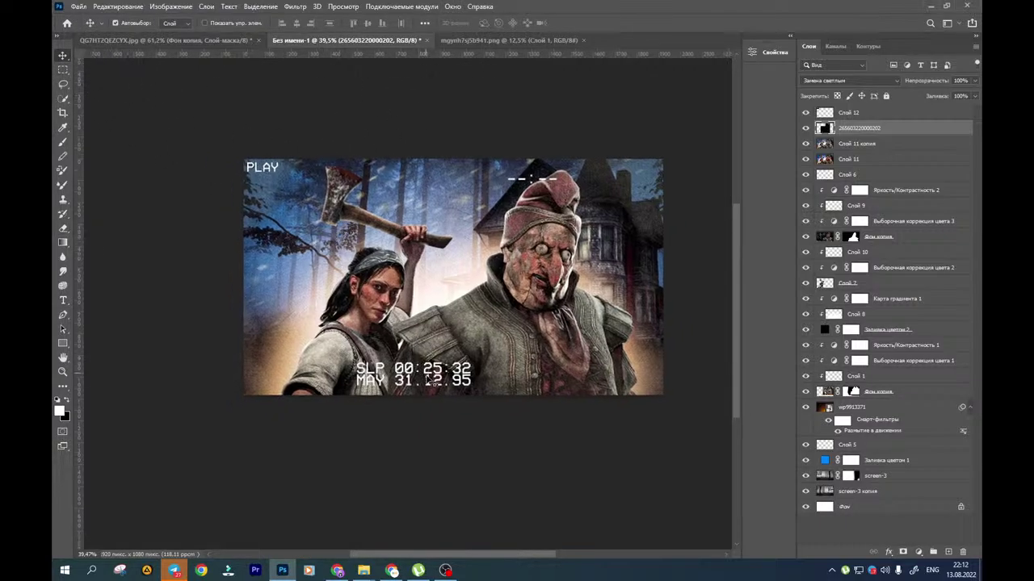
pyautogui.moveTo(428, 377); pyautogui.dragTo(532, 380)
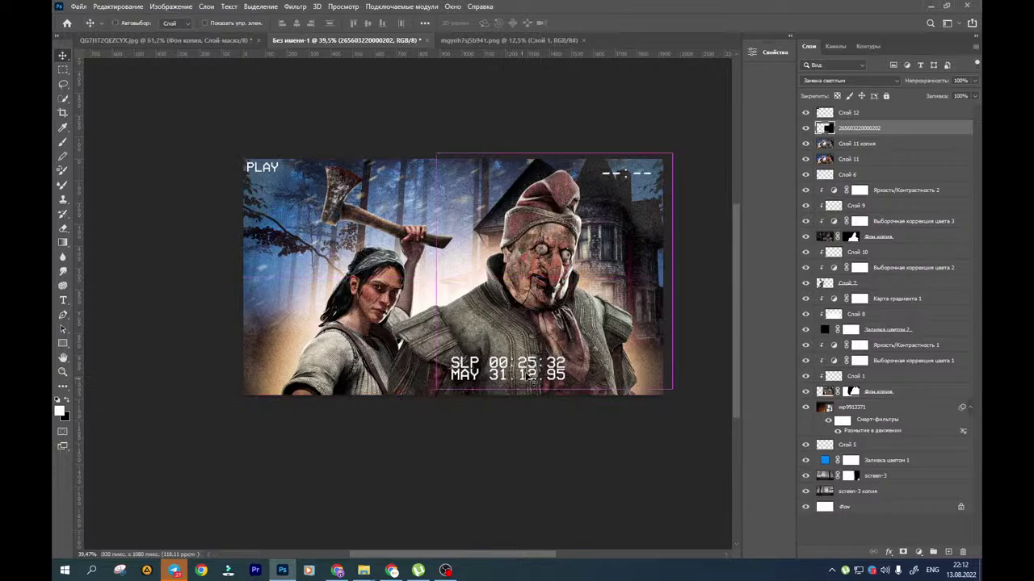
pyautogui.hotkey('ctrl', 't')
pyautogui.moveTo(438, 392); pyautogui.dragTo(538, 288)
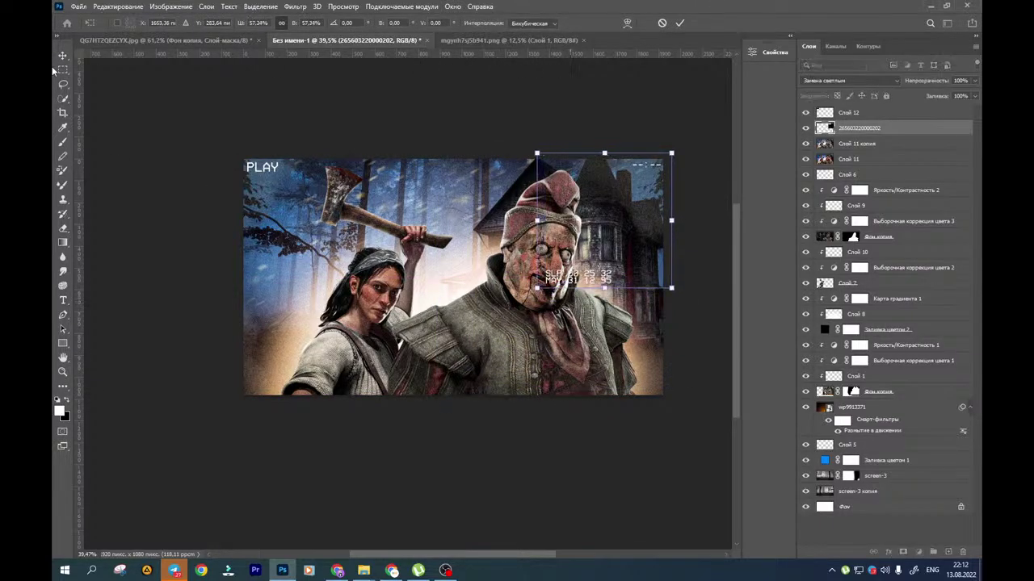
# Select the SLP and MAY timestamp lines on the overlay and copy them to a new layer
pyautogui.click(63, 69)
pyautogui.moveTo(491, 253); pyautogui.dragTo(665, 331)
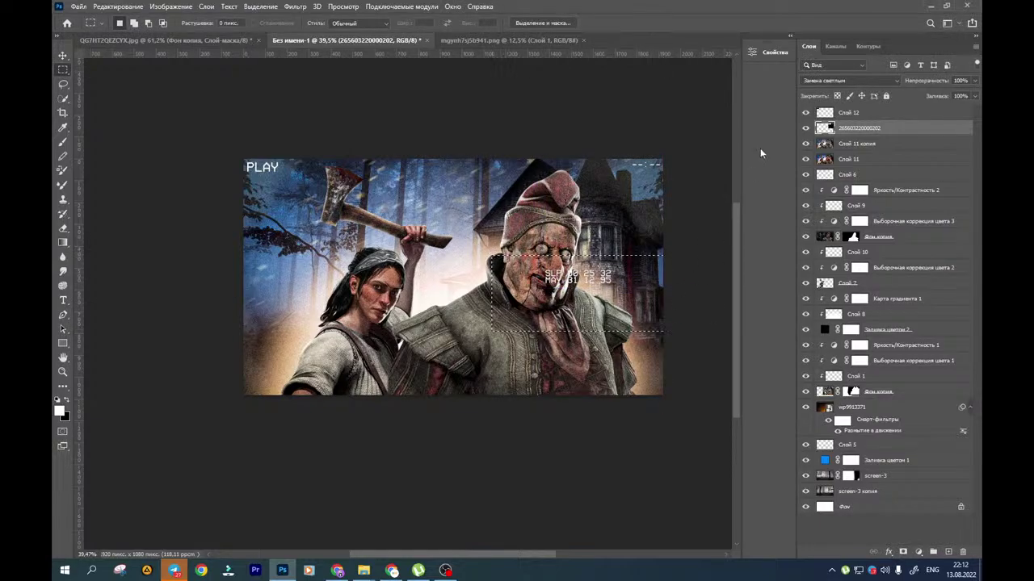
pyautogui.hotkey('ctrl', 'j')
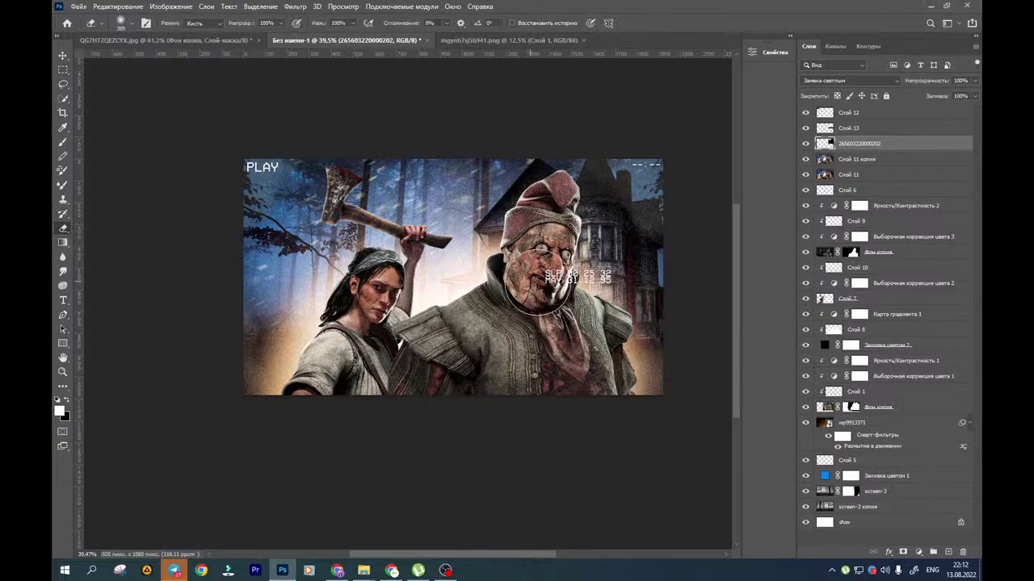
# Move the copied timestamp beneath the small PLAY text and scale it down to fit the corner
pyautogui.click(62, 56)
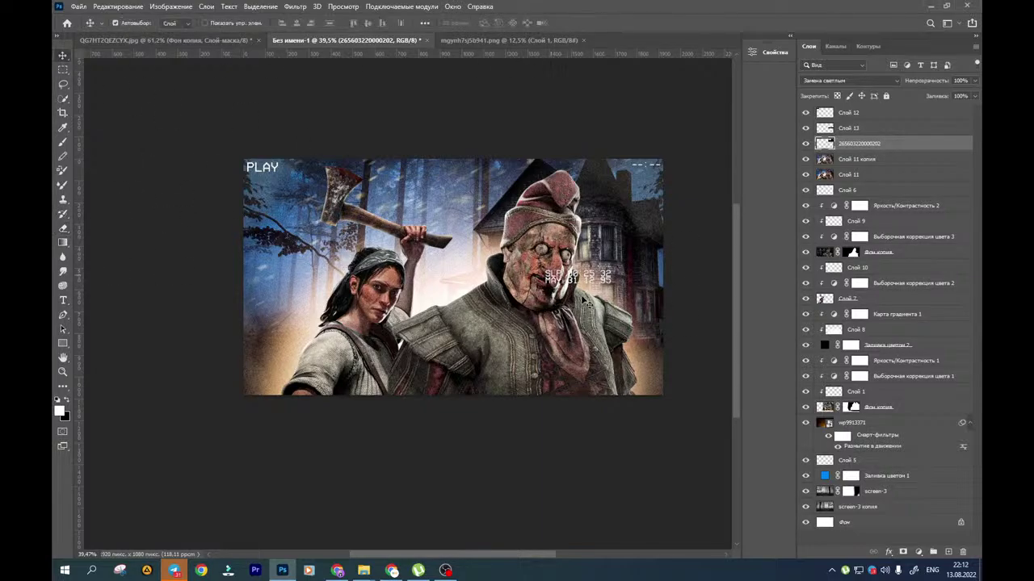
pyautogui.moveTo(591, 289); pyautogui.dragTo(289, 192)
pyautogui.hotkey('ctrl', 't')
pyautogui.moveTo(364, 196); pyautogui.dragTo(317, 186)
pyautogui.click(65, 59)
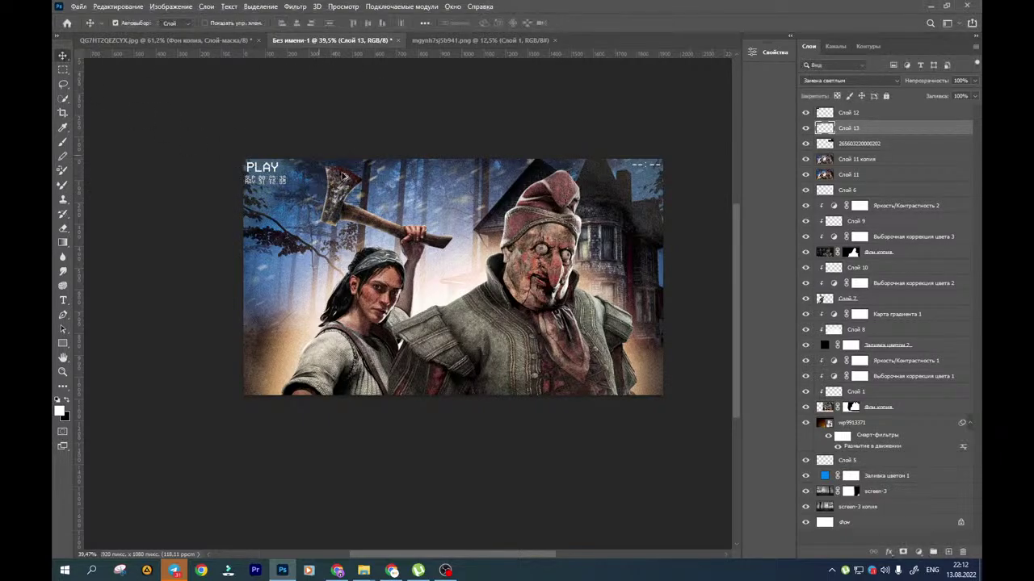
# Fine-tune the placement of the timestamp on Слой 13 beneath the PLAY text in the image's upper-left corner
pyautogui.scroll(15, 267, 179)
pyautogui.moveTo(243, 188); pyautogui.dragTo(397, 263)
pyautogui.click(848, 128)
pyautogui.hotkey('ctrl', 't')
pyautogui.click(64, 55)
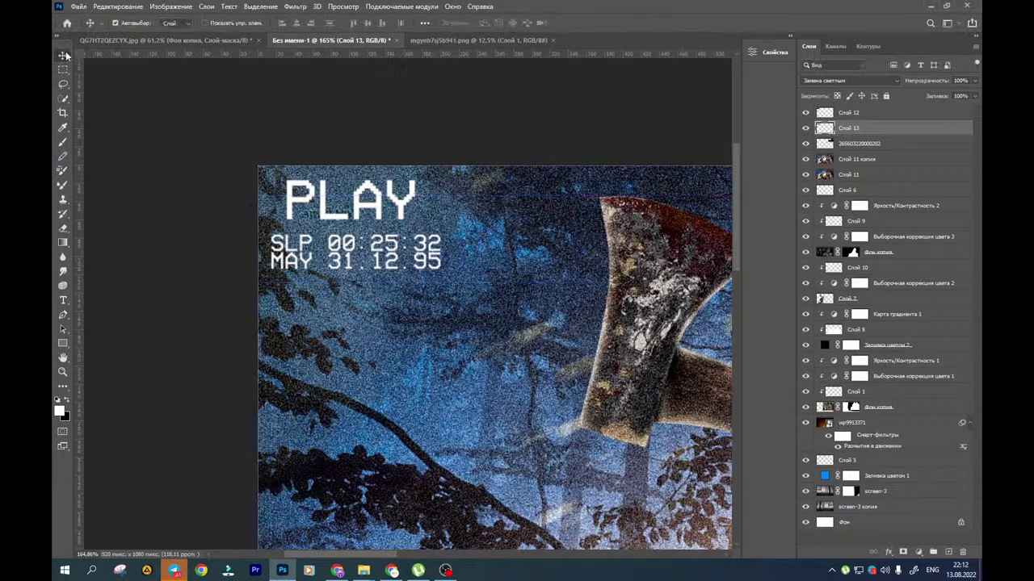
pyautogui.scroll(-8, 445, 301)
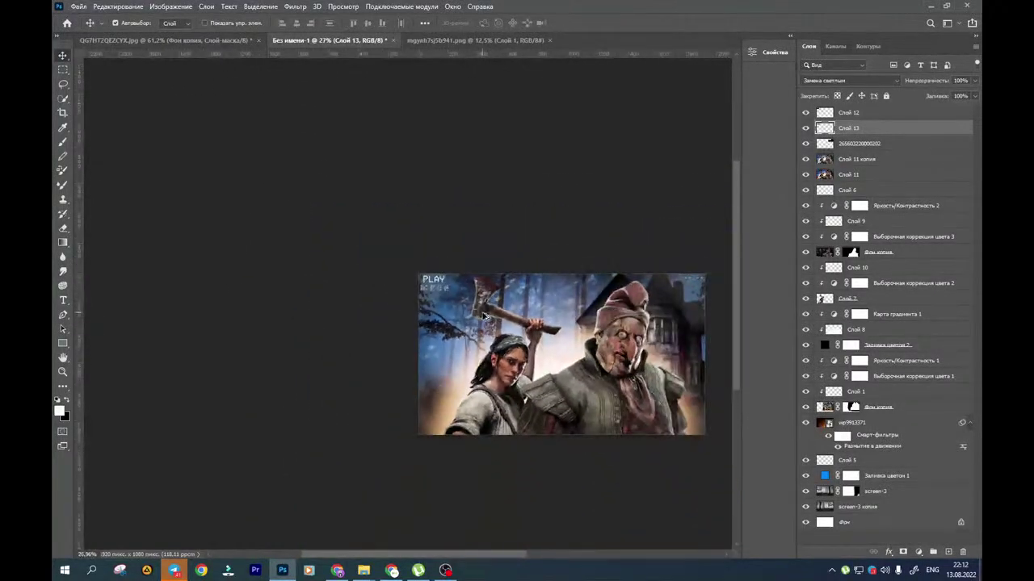
pyautogui.moveTo(552, 355); pyautogui.dragTo(457, 302)
pyautogui.scroll(2, 452, 298)
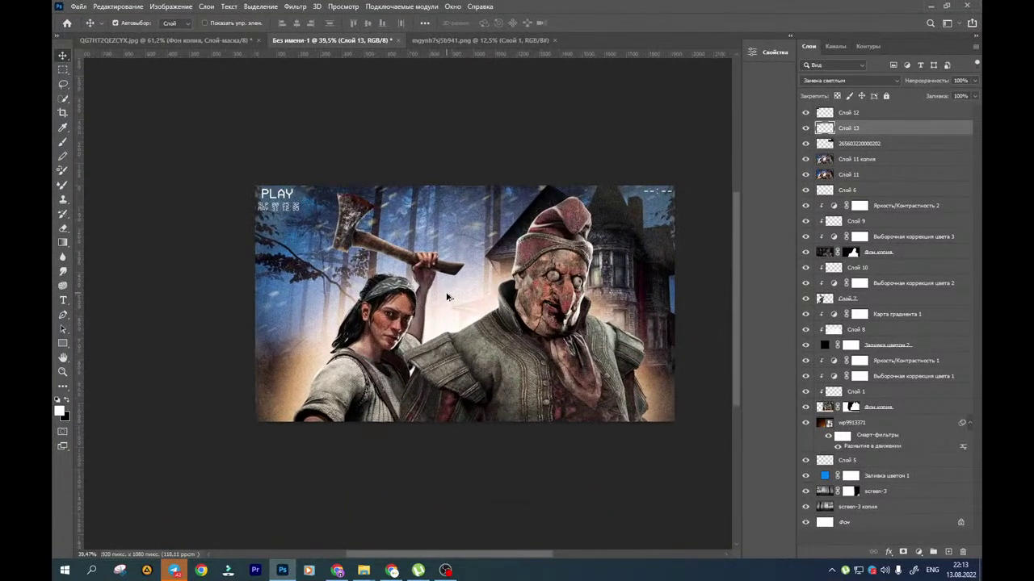
# Switch to Chrome and run a Google search for "помехи в камере пнг" in place of the "house dark" results
pyautogui.scroll(1, 449, 296)
pyautogui.moveTo(454, 294); pyautogui.dragTo(385, 277)
pyautogui.click(391, 570)
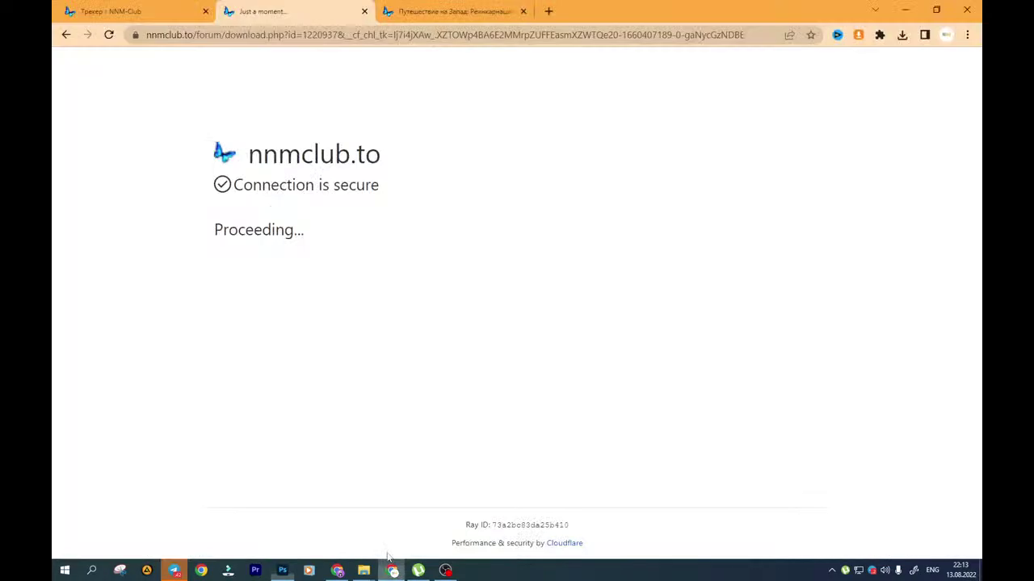
pyautogui.click(391, 570)
pyautogui.click(337, 570)
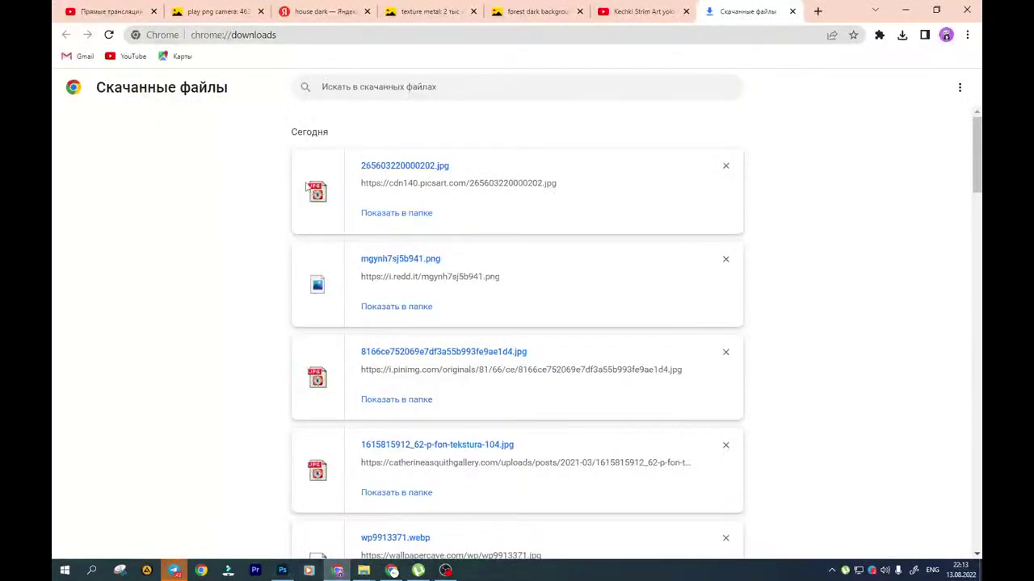
pyautogui.click(320, 11)
pyautogui.click(320, 35)
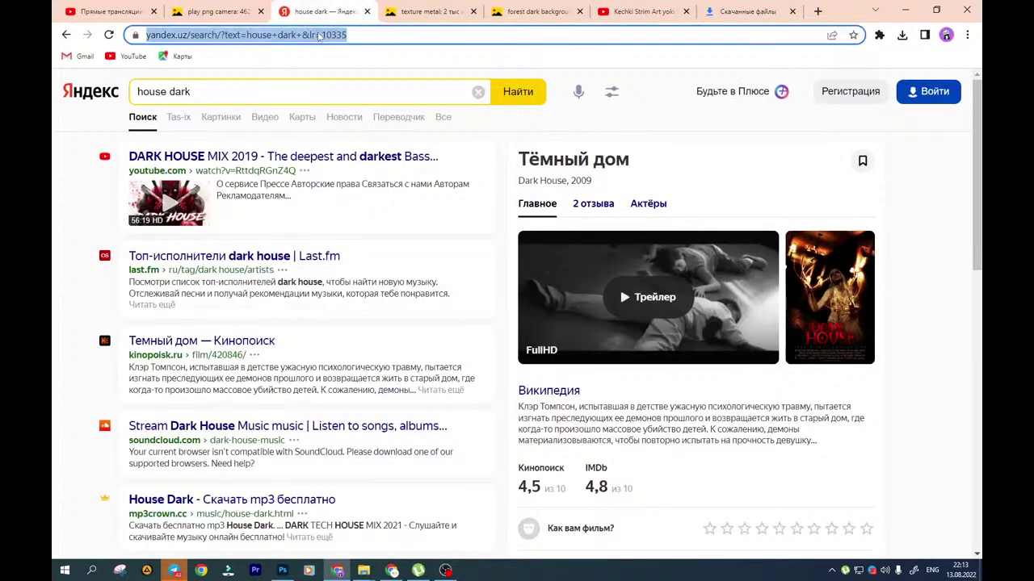
pyautogui.press('BackSpace')
pyautogui.write('gjvt[')
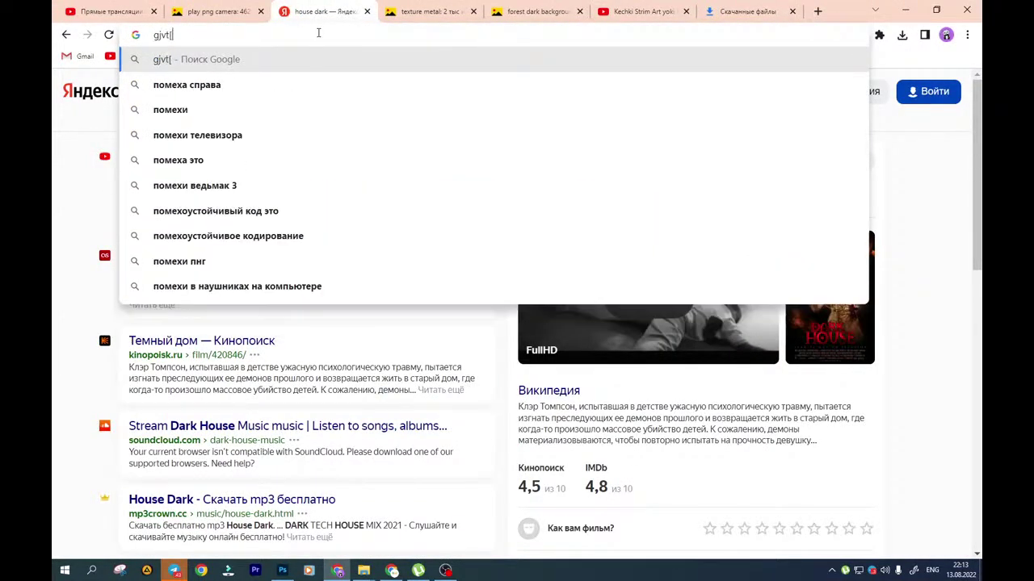
pyautogui.write('b d rfvt')
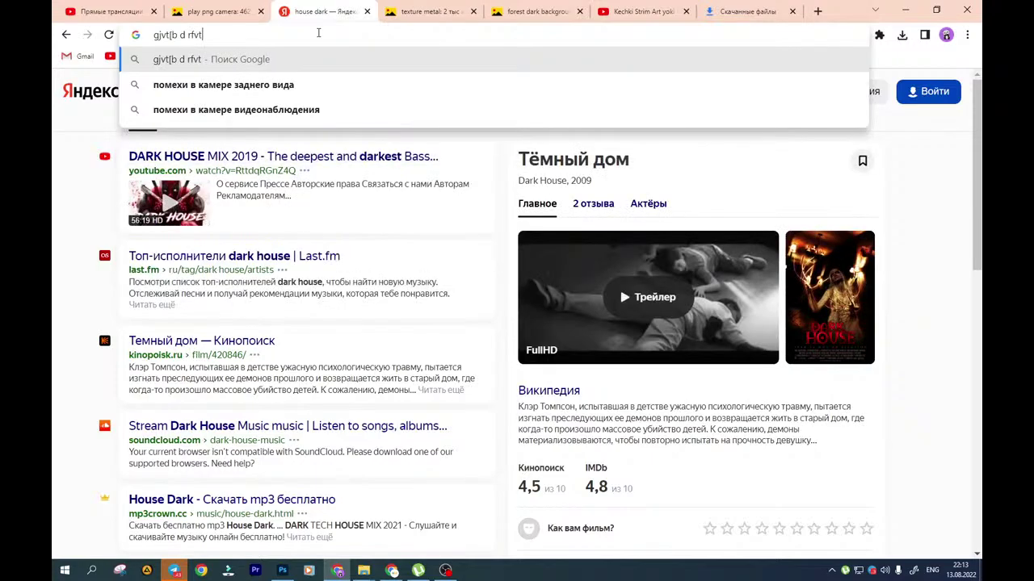
pyautogui.write('ht gyu')
pyautogui.press('Return')
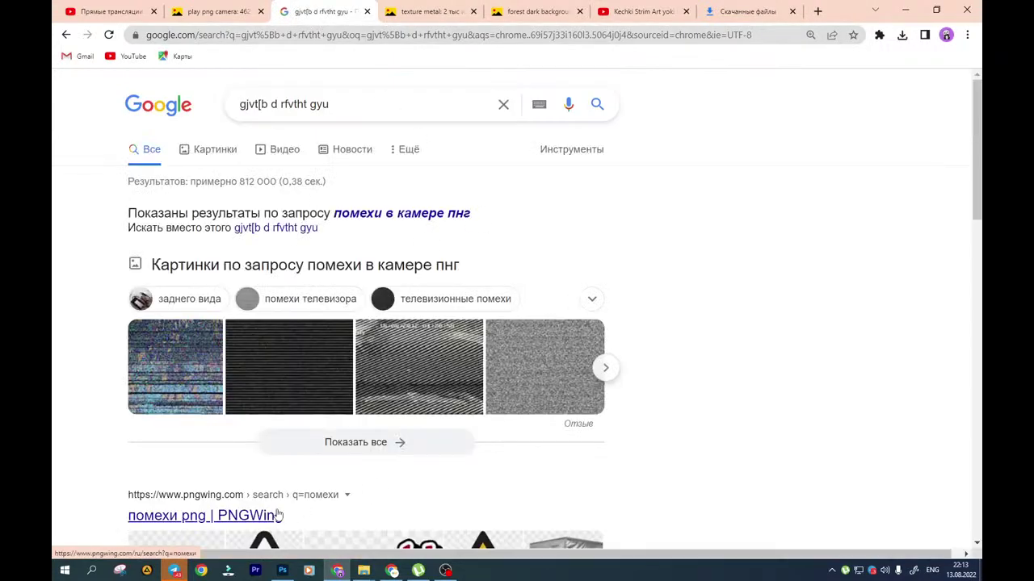
# Show the image results for "помехи в камере пнг" and save the AVATAN PLUS coloured static-noise picture
pyautogui.click(380, 215)
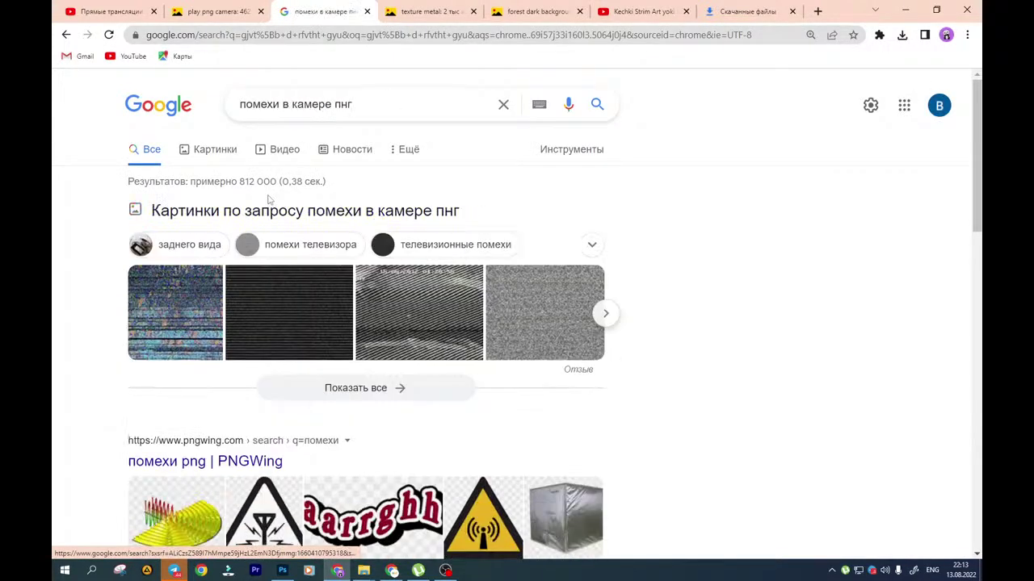
pyautogui.click(223, 149)
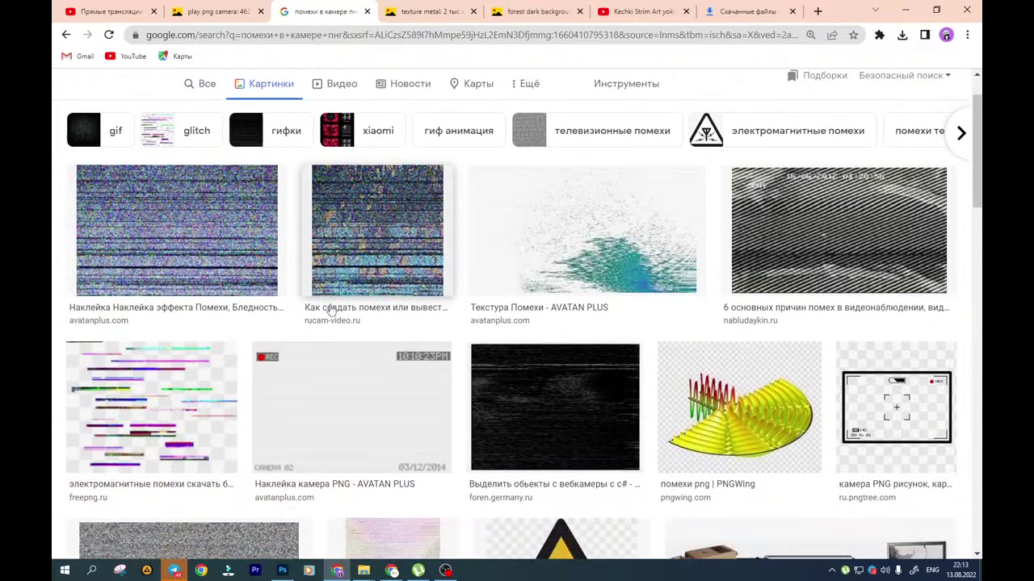
pyautogui.click(227, 242)
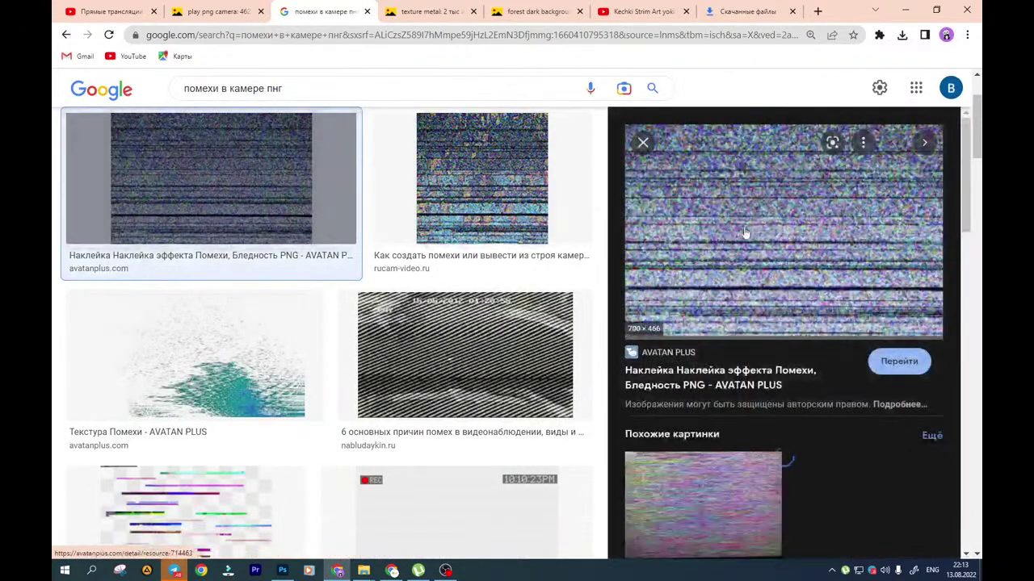
pyautogui.rightClick(759, 227)
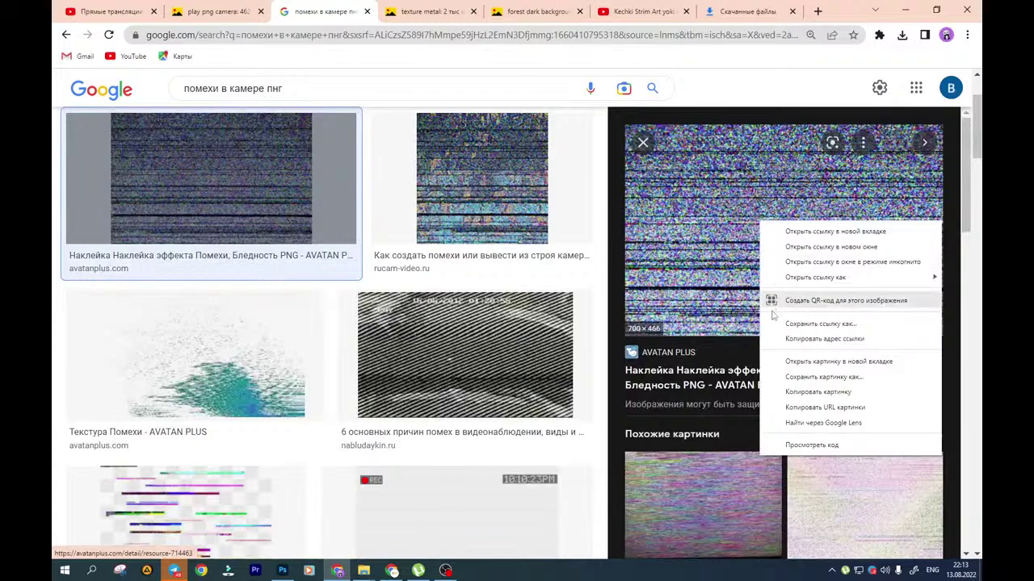
pyautogui.click(820, 376)
pyautogui.click(732, 435)
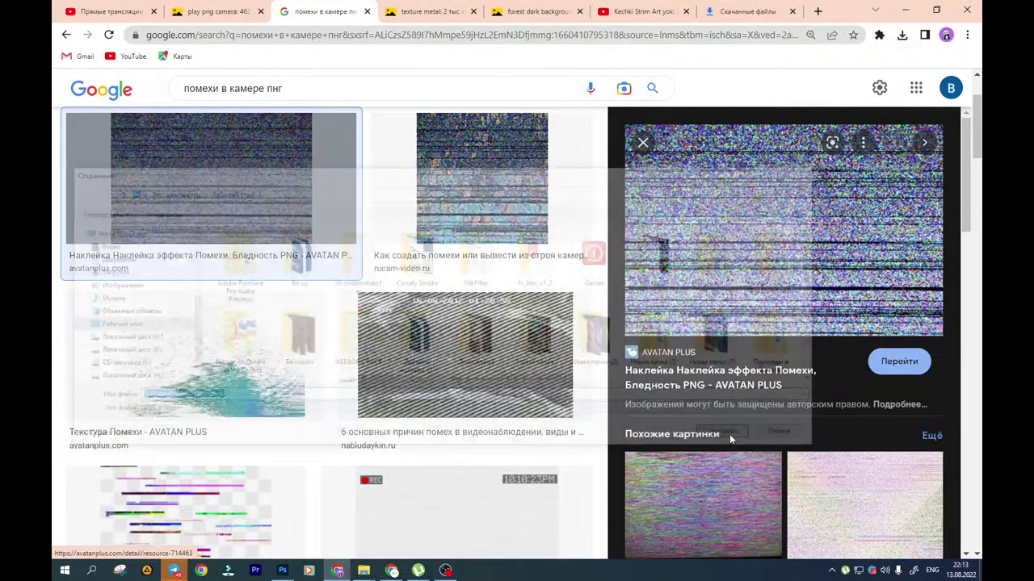
# Preview the AVATAN PLUS camera sticker with the REC mark and look through similar overlay pictures
pyautogui.scroll(-2, 415, 374)
pyautogui.click(415, 374)
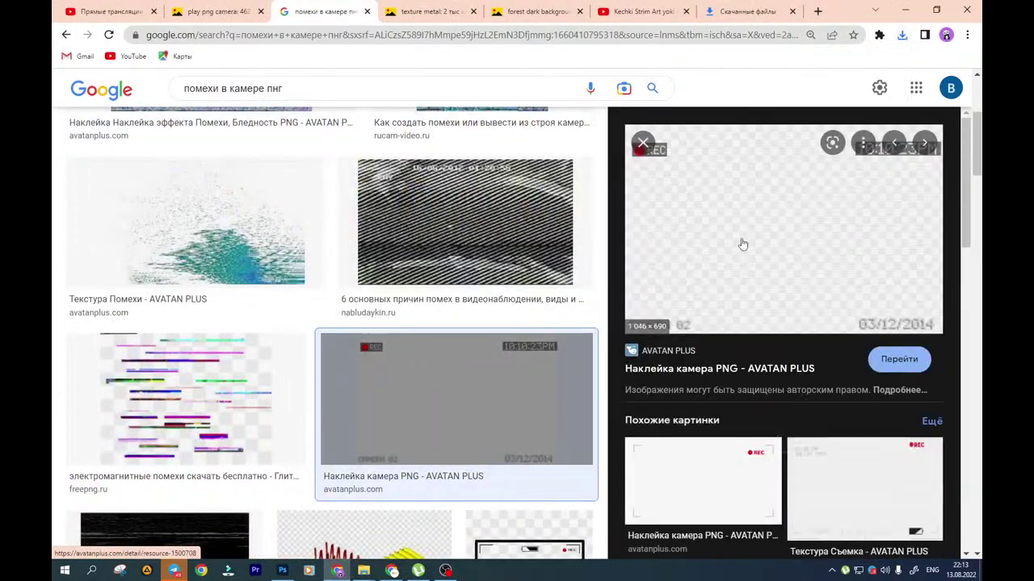
pyautogui.scroll(-5, 742, 244)
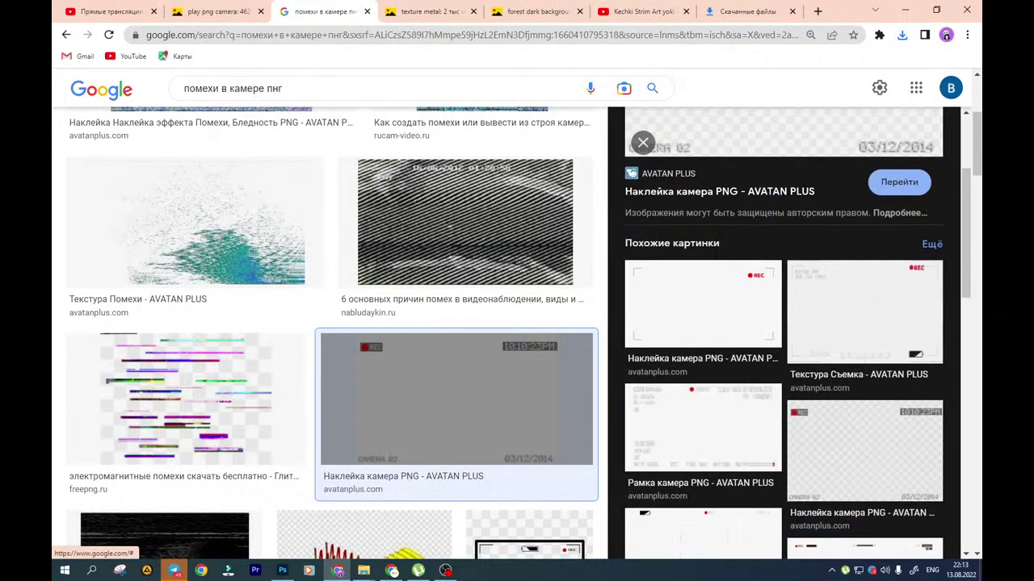
pyautogui.scroll(-5, 579, 275)
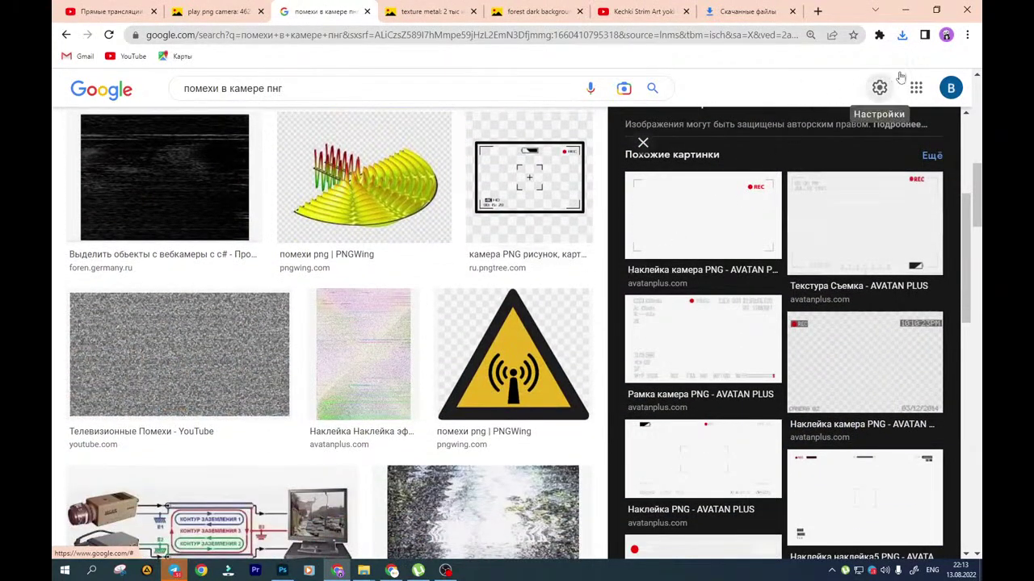
# Locate the downloaded 5746a03a54bb9154ebe1e3eb.jpg and place it as a layer in the Photoshop composite
pyautogui.click(966, 35)
pyautogui.click(792, 124)
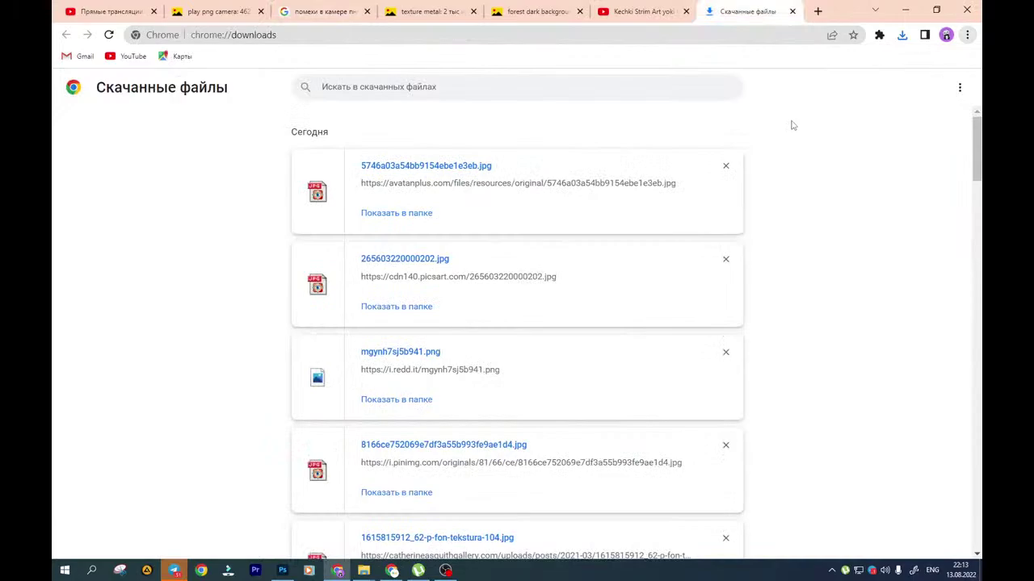
pyautogui.click(373, 215)
pyautogui.moveTo(677, 507); pyautogui.dragTo(390, 345)
pyautogui.press('Return')
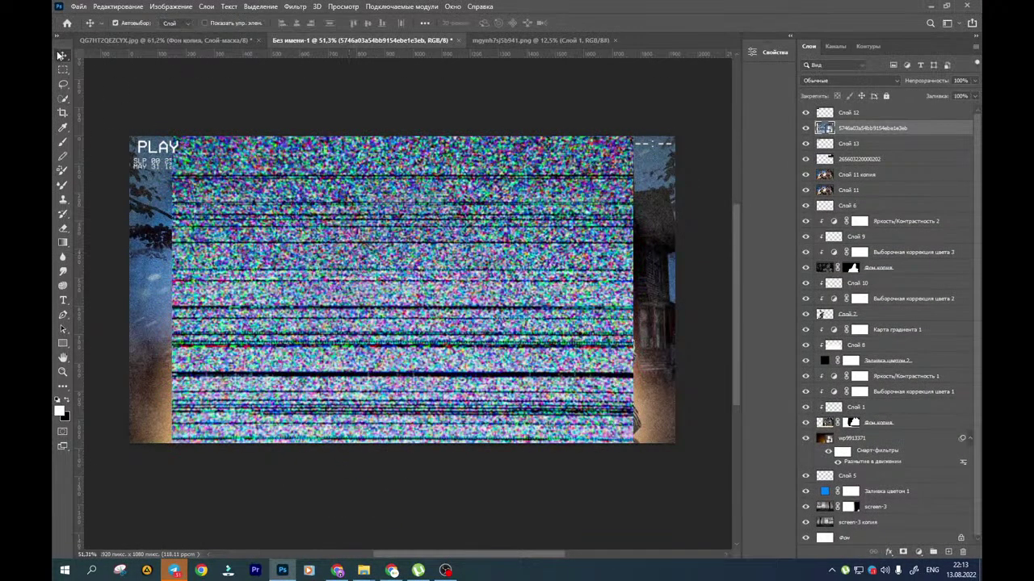
# Preview blend modes such as Исключение on the static-noise layer, then delete that layer
pyautogui.click(837, 82)
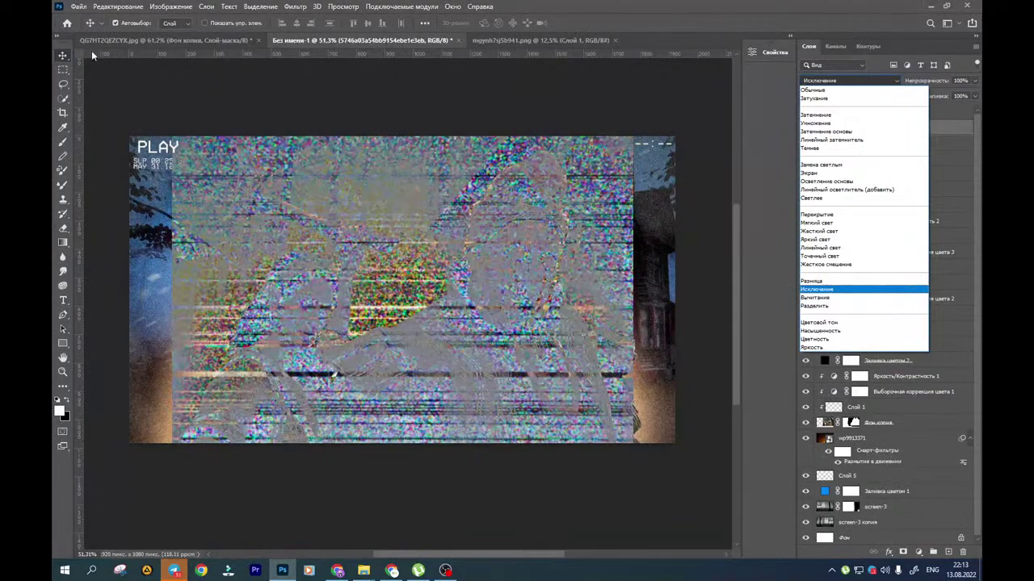
pyautogui.click(547, 222)
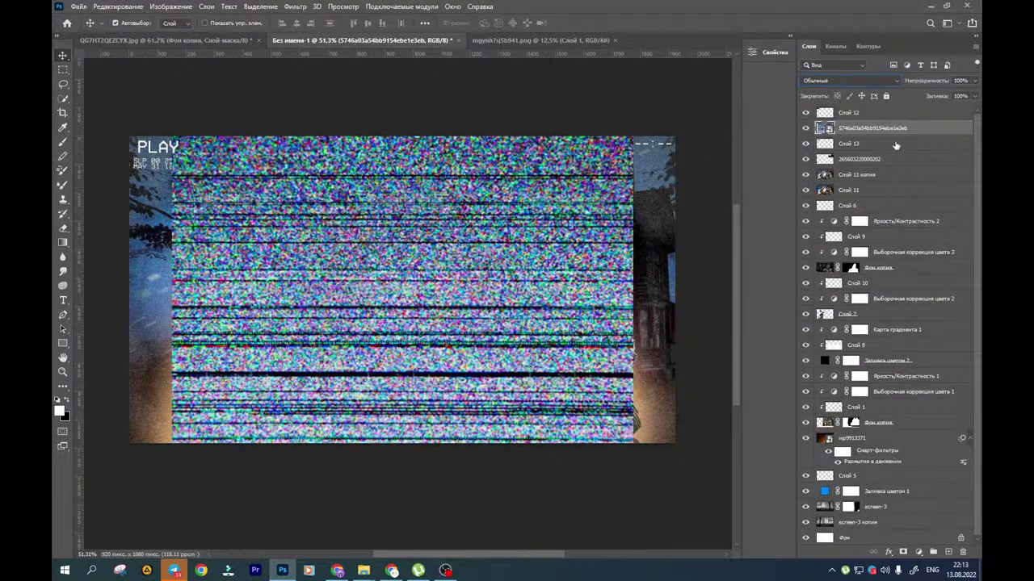
pyautogui.click(961, 551)
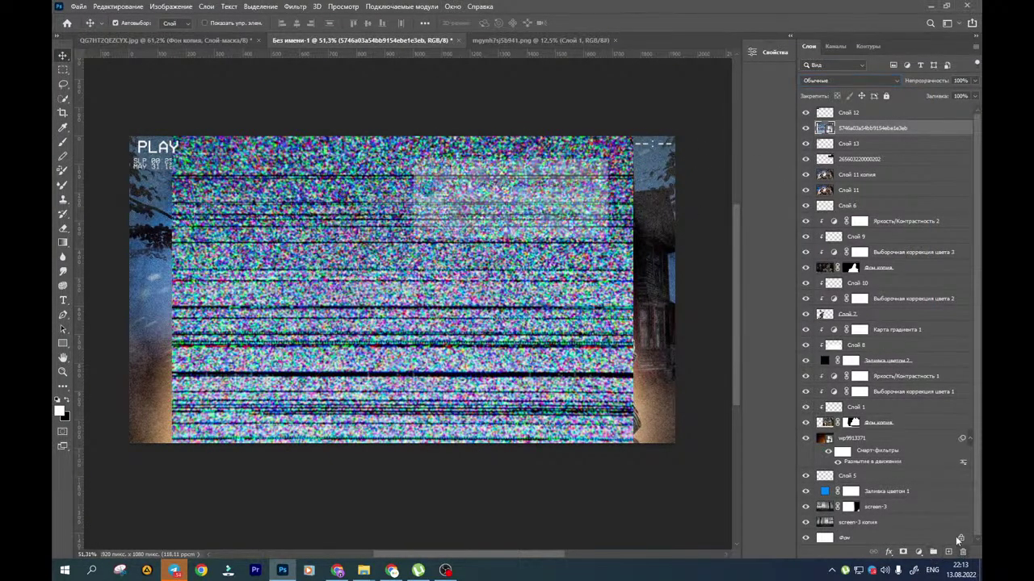
pyautogui.click(476, 213)
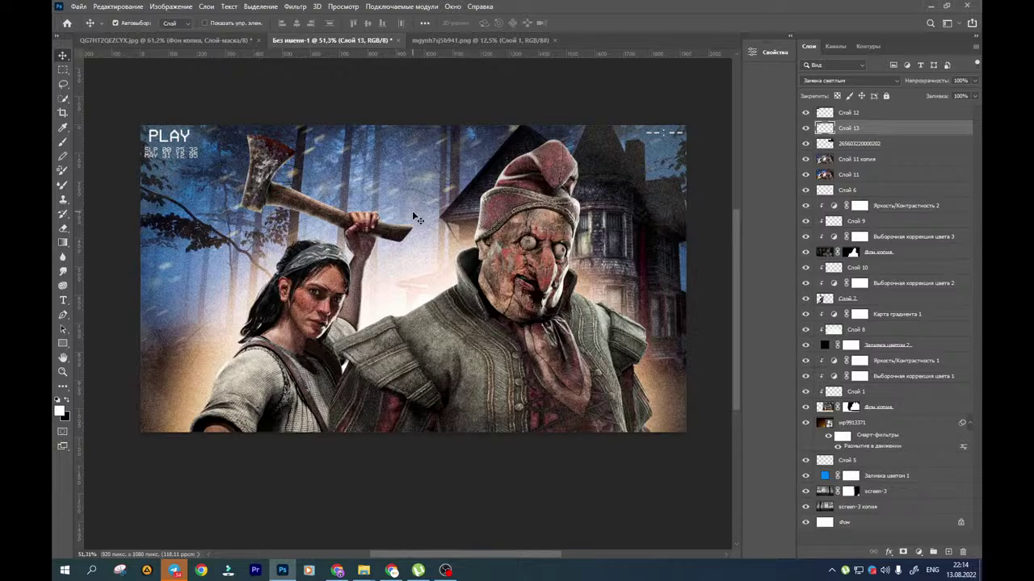
# Switch to the YouTube live stream in Chrome and copy a commenter's channel name from its chat
pyautogui.click(337, 571)
pyautogui.click(642, 14)
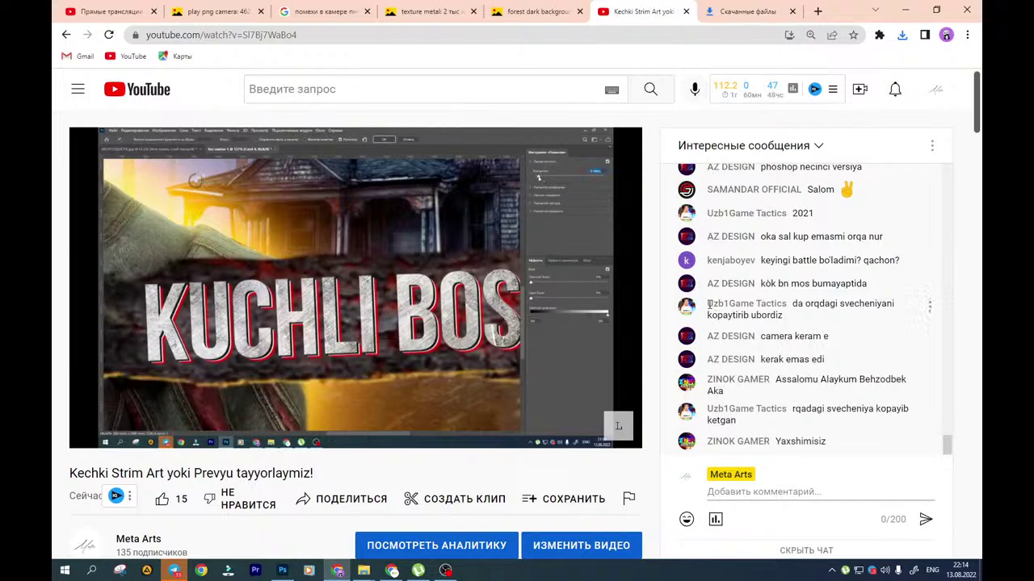
pyautogui.moveTo(708, 305); pyautogui.dragTo(786, 304)
pyautogui.rightClick(786, 305)
pyautogui.click(800, 316)
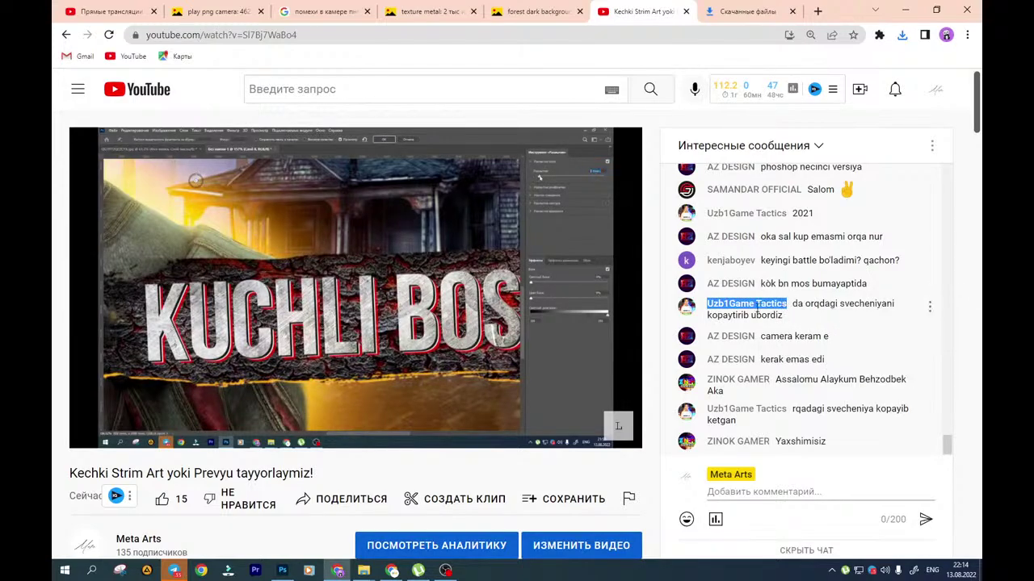
# Search YouTube for the copied channel name and open that channel's list of videos
pyautogui.moveTo(506, 414); pyautogui.dragTo(324, 97)
pyautogui.click(324, 97)
pyautogui.rightClick(327, 100)
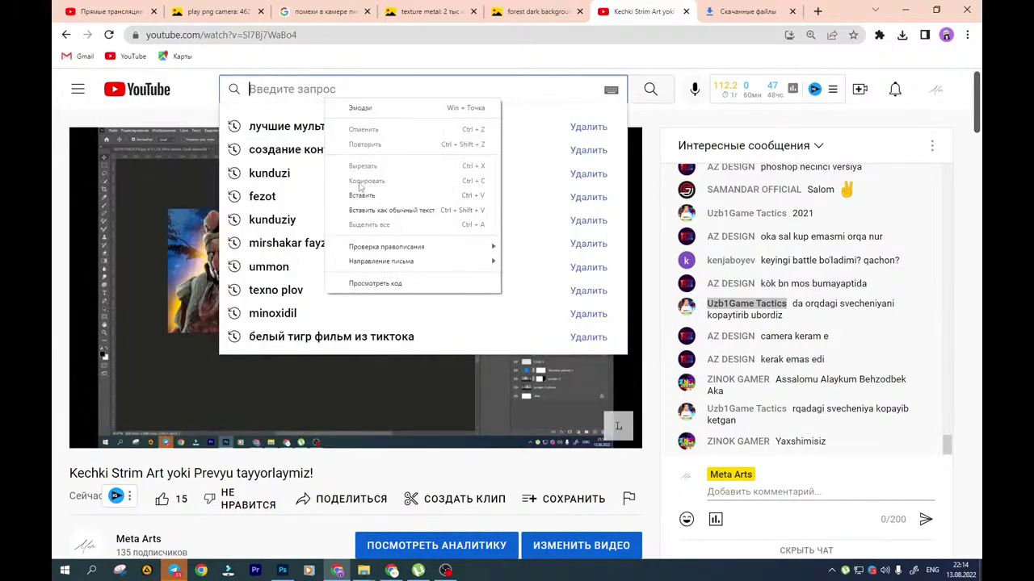
pyautogui.click(360, 196)
pyautogui.click(646, 100)
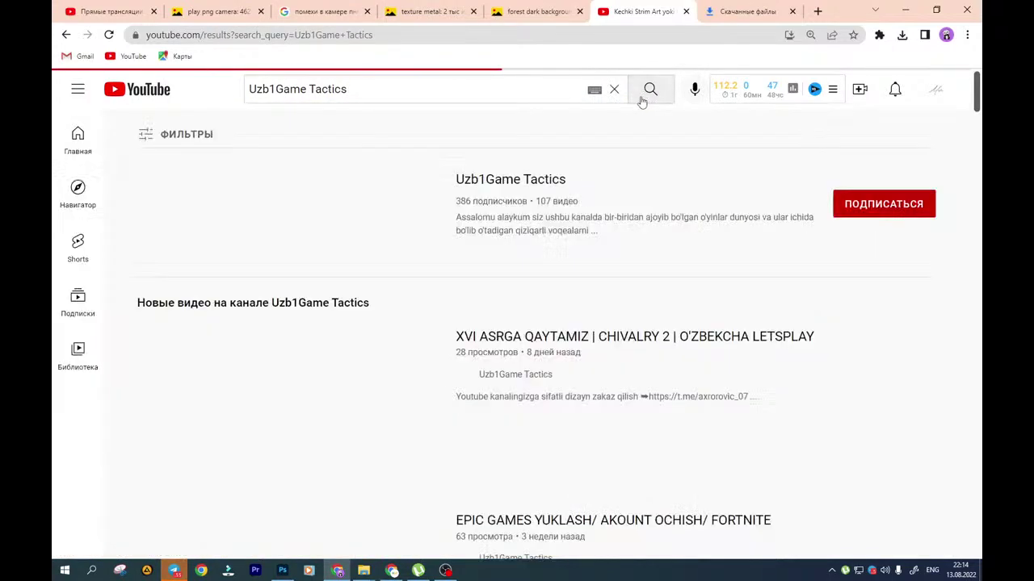
pyautogui.click(327, 204)
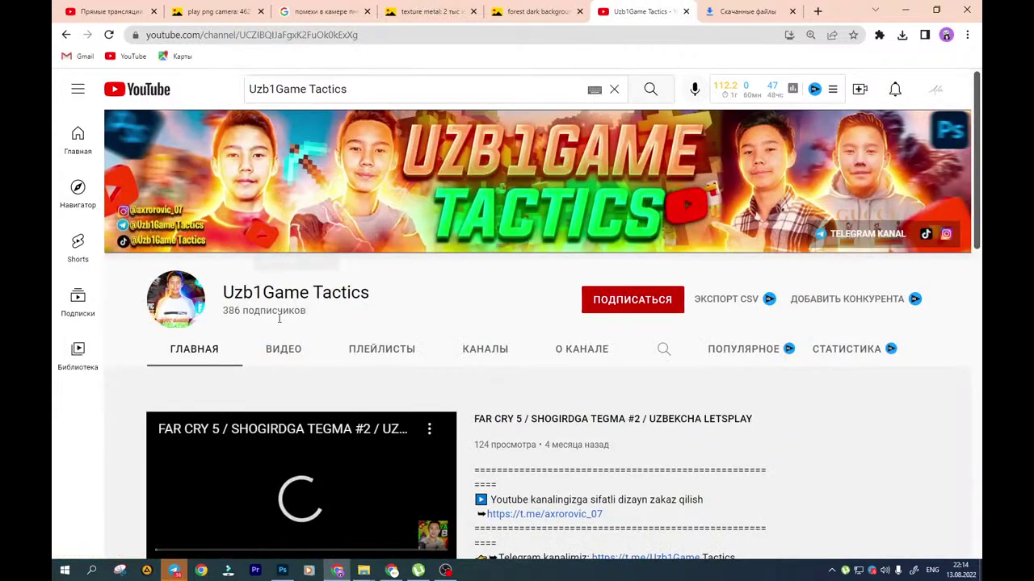
pyautogui.click(286, 353)
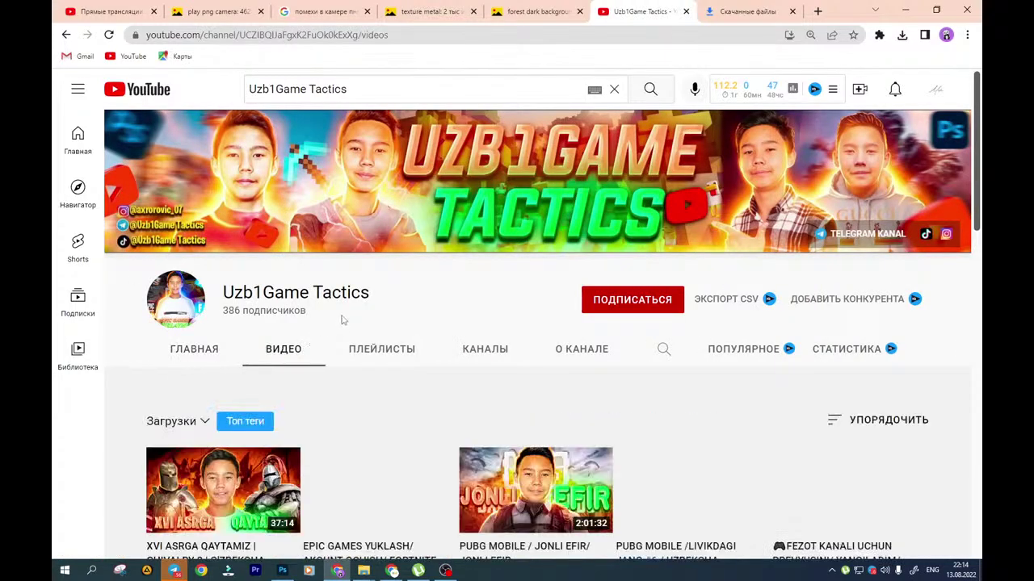
# Look through the thumbnails of the channel's uploaded videos, then close the channel page
pyautogui.scroll(-2, 345, 311)
pyautogui.scroll(-1, 345, 311)
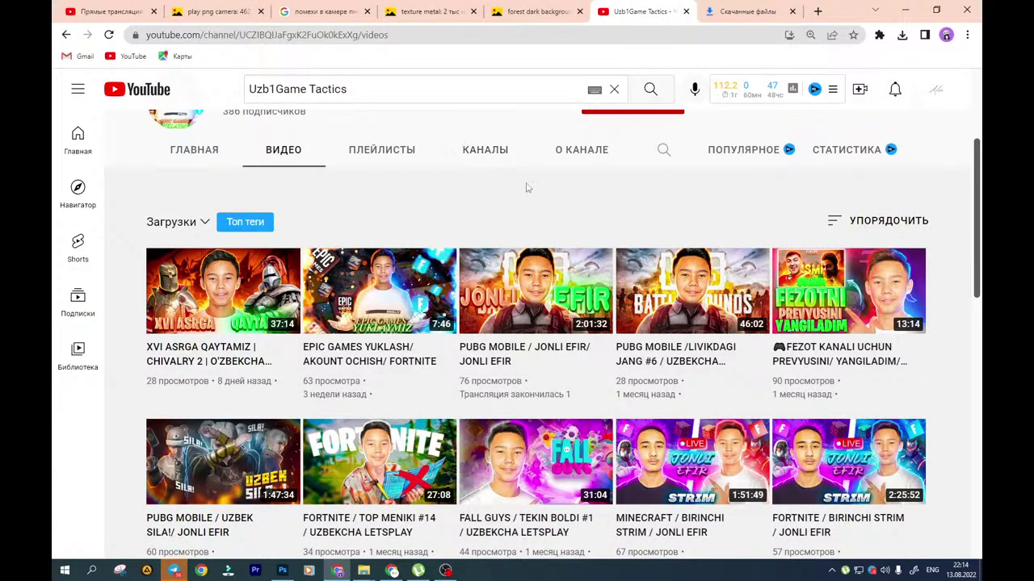
pyautogui.scroll(-1, 526, 187)
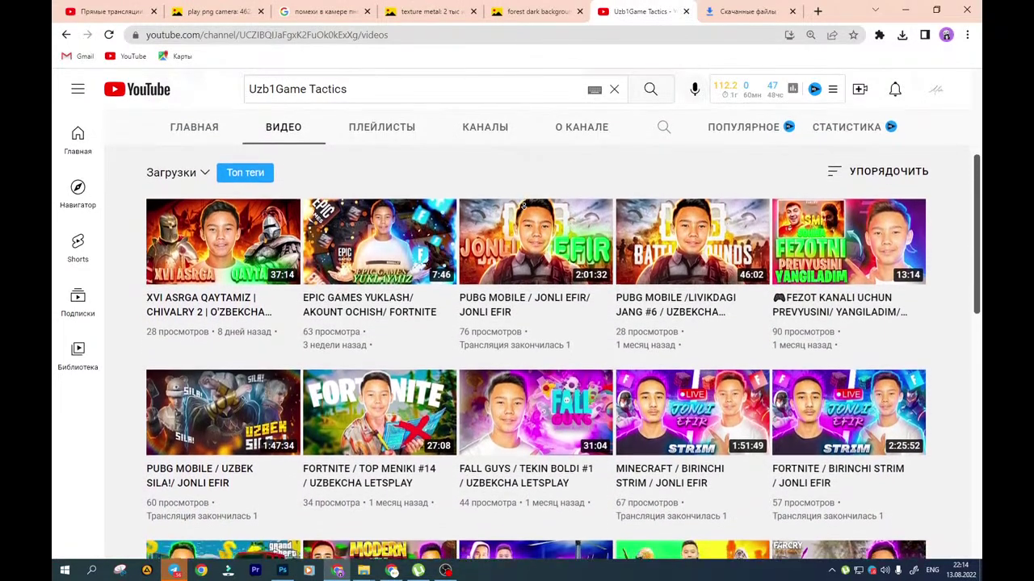
pyautogui.scroll(-1, 523, 208)
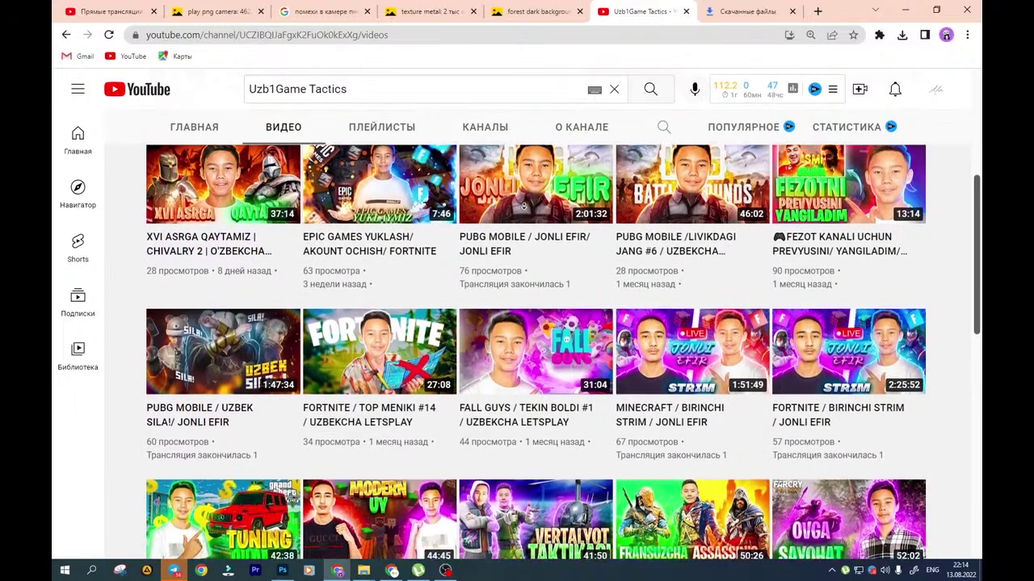
pyautogui.scroll(-1, 524, 205)
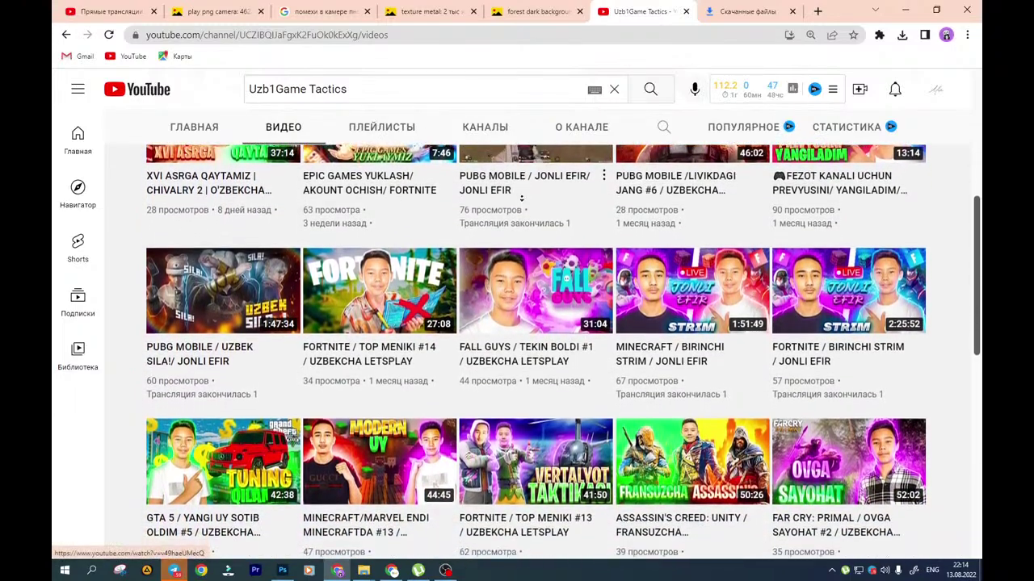
pyautogui.scroll(3, 521, 198)
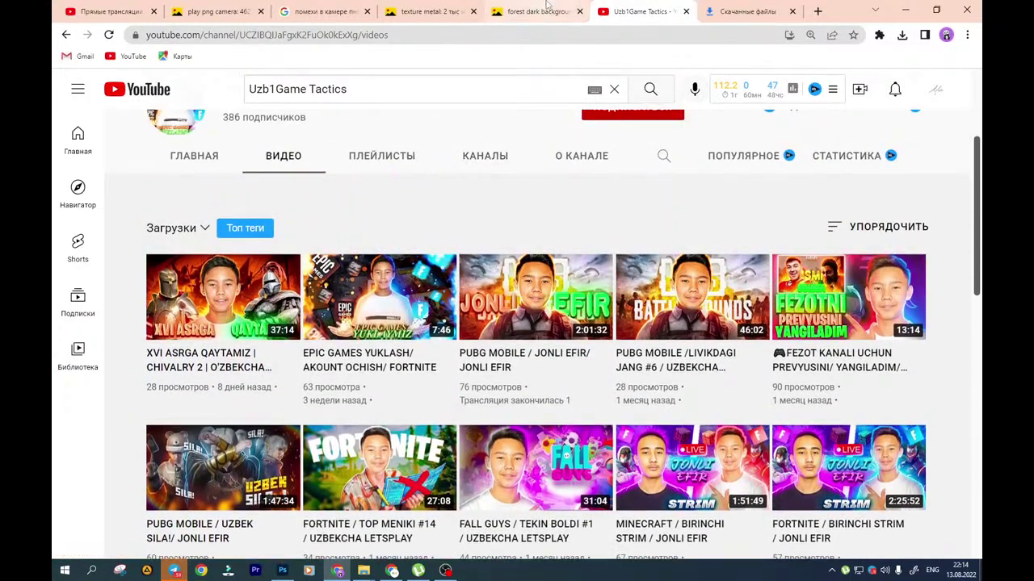
pyautogui.click(686, 12)
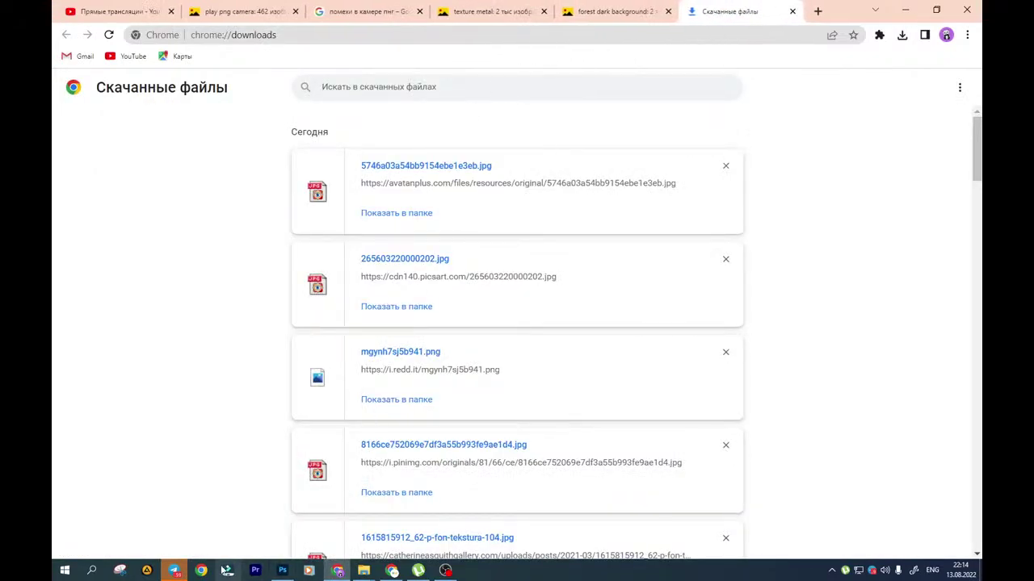
# Switch back to Photoshop and remove the collapsed Свойства panel from beside the canvas
pyautogui.click(282, 570)
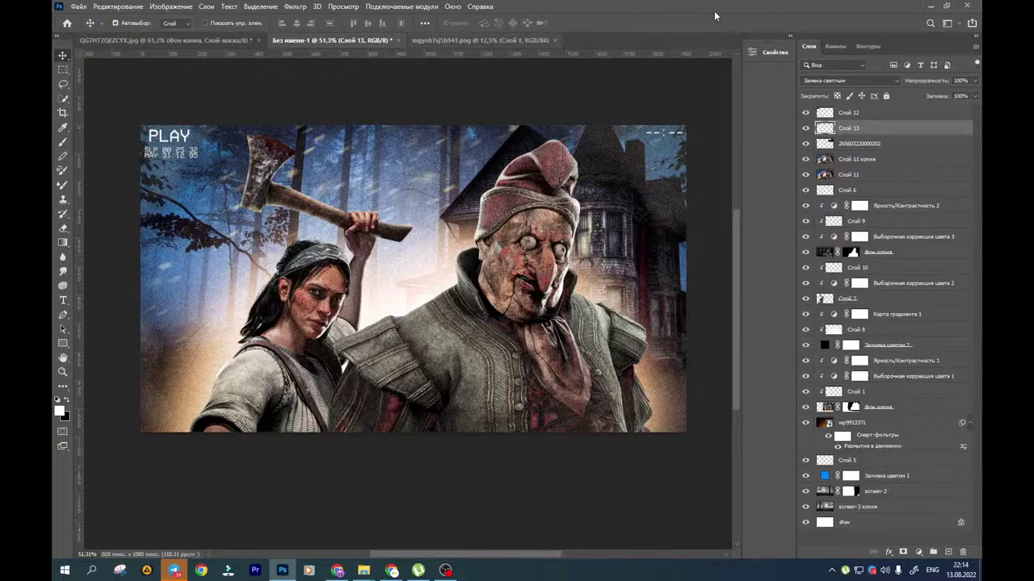
pyautogui.rightClick(769, 54)
pyautogui.click(787, 63)
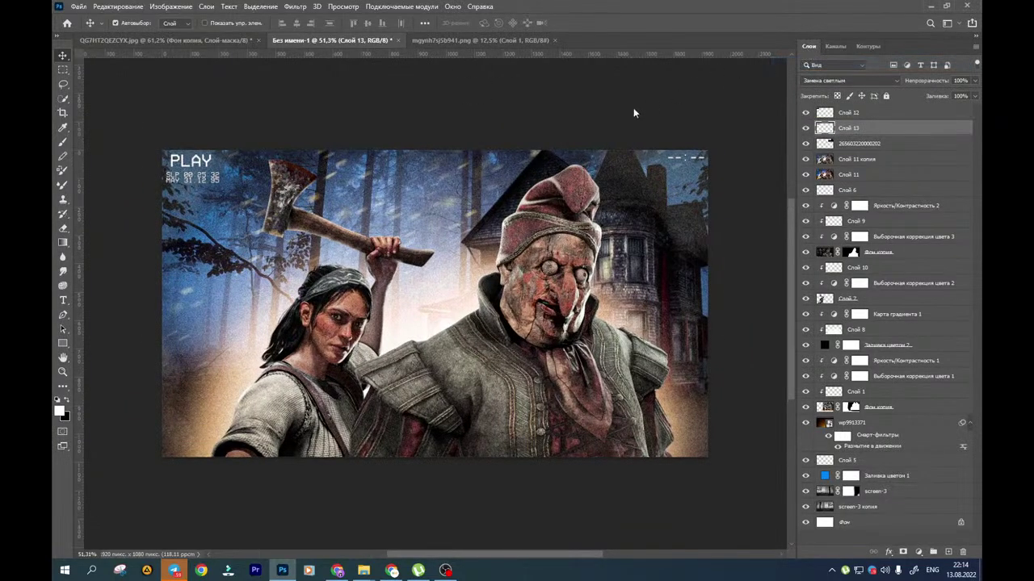
pyautogui.scroll(1, 303, 322)
pyautogui.scroll(3, 303, 322)
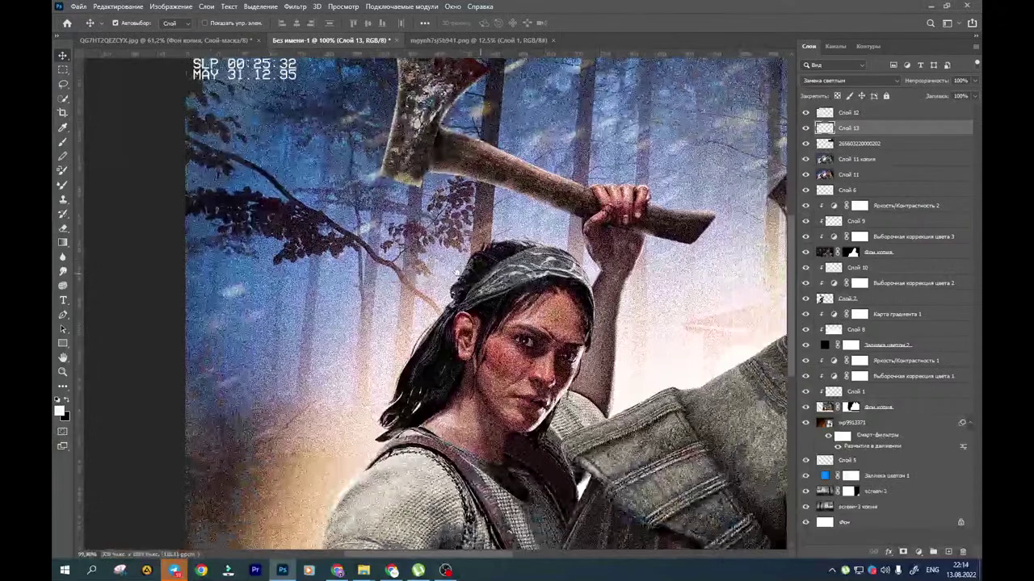
# Examine the grainy composite up close, from the axe woman across to the masked figure, and as a whole
pyautogui.moveTo(457, 272); pyautogui.dragTo(410, 243)
pyautogui.moveTo(587, 316); pyautogui.dragTo(496, 210)
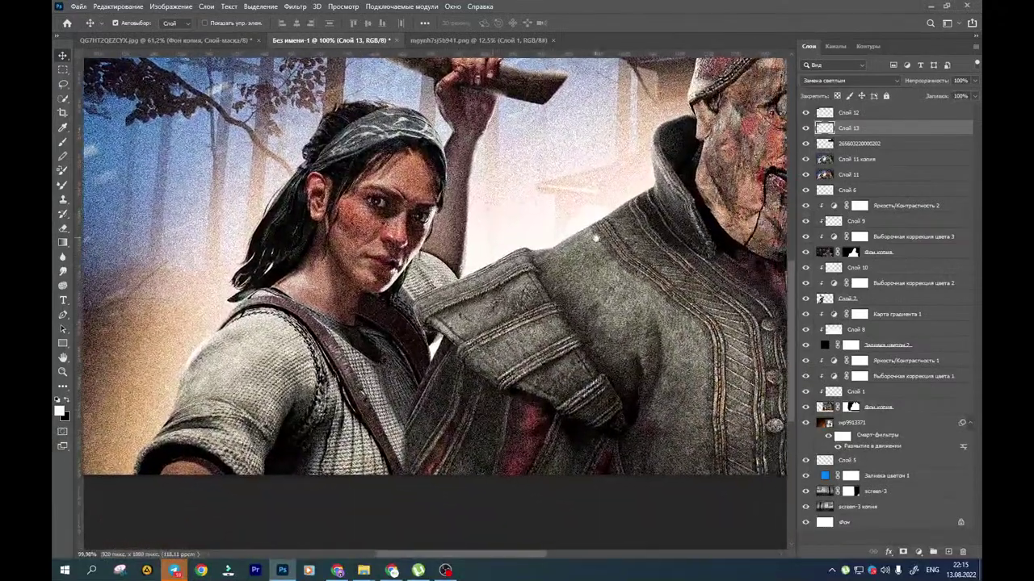
pyautogui.moveTo(595, 237); pyautogui.dragTo(317, 305)
pyautogui.scroll(-1, 291, 305)
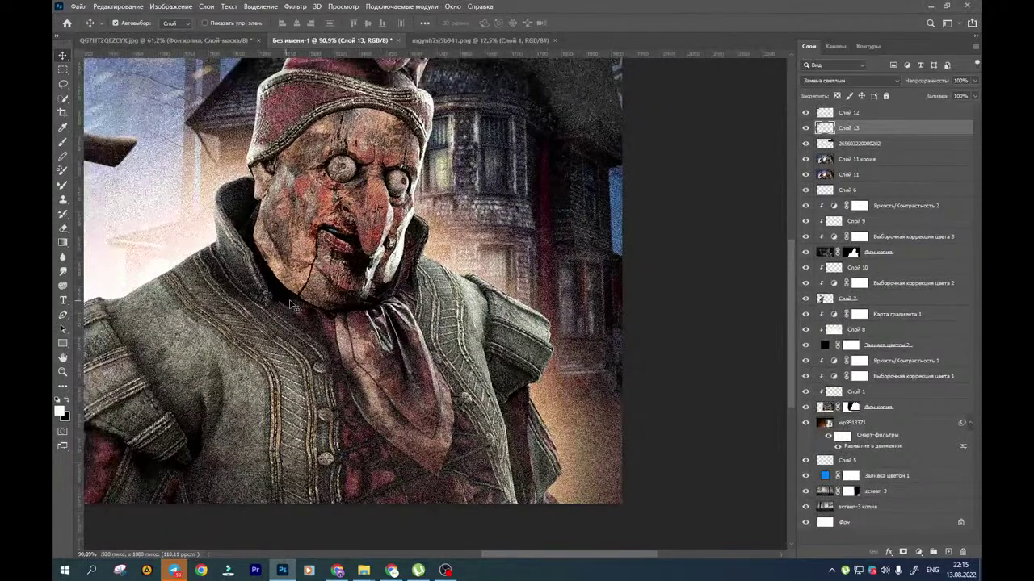
pyautogui.scroll(-5, 293, 305)
pyautogui.moveTo(249, 288); pyautogui.dragTo(387, 291)
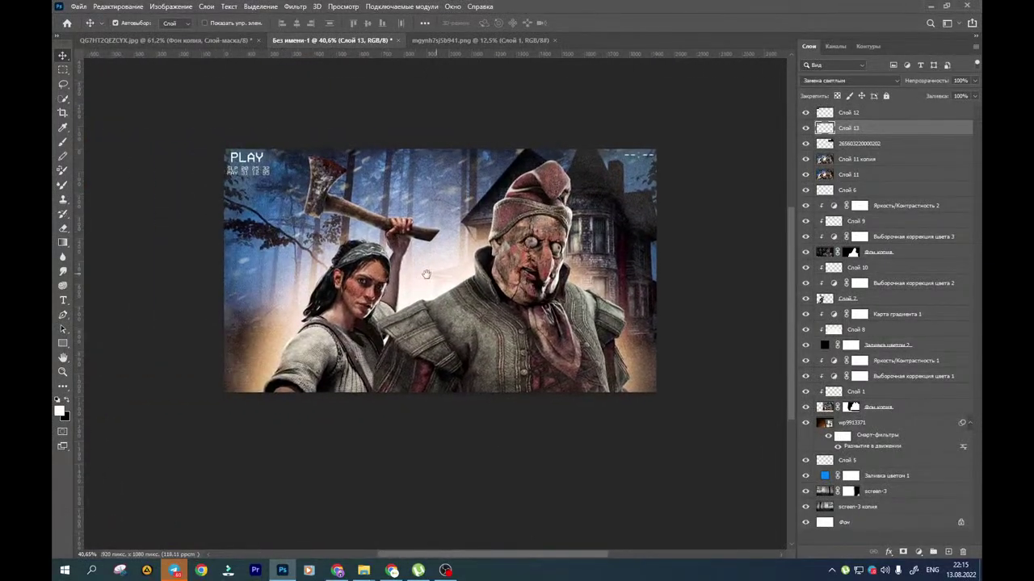
pyautogui.scroll(1, 424, 295)
pyautogui.scroll(2, 424, 296)
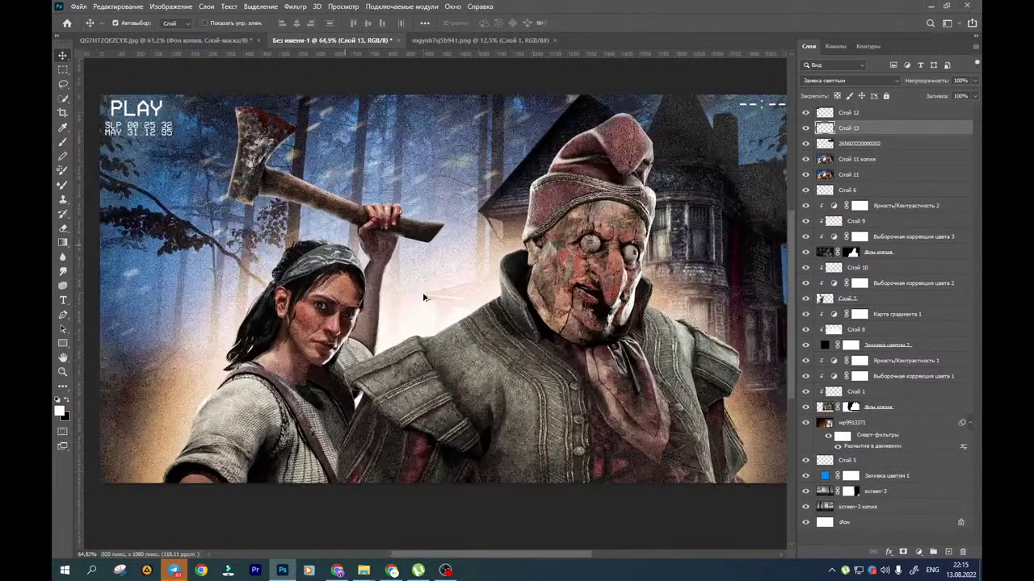
pyautogui.scroll(-1, 423, 298)
pyautogui.hscroll(1, 444, 223)
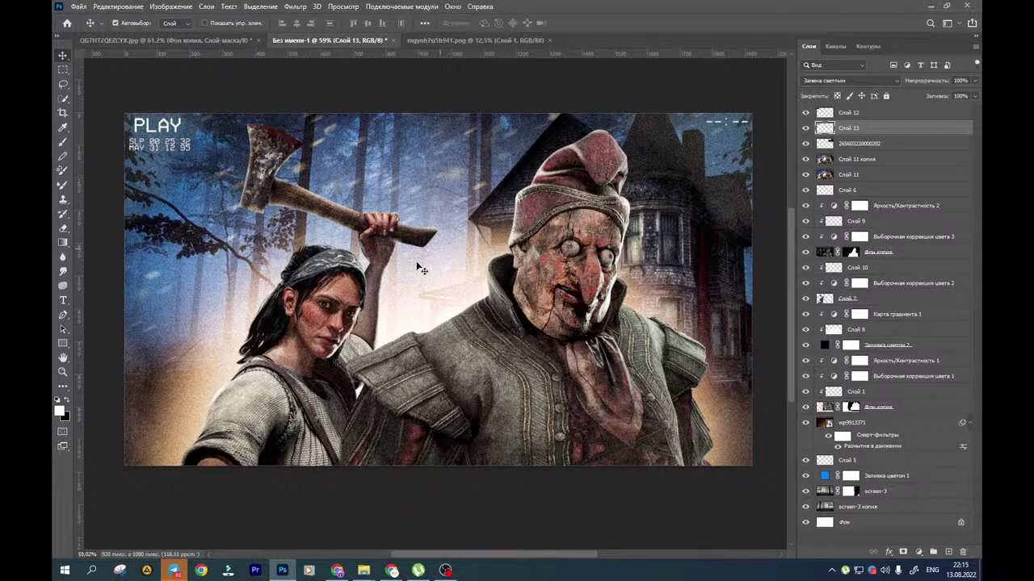
# Switch to the YouTube Studio live stream in Chrome and copy the channel name AZ DESIGN from its chat
pyautogui.click(337, 570)
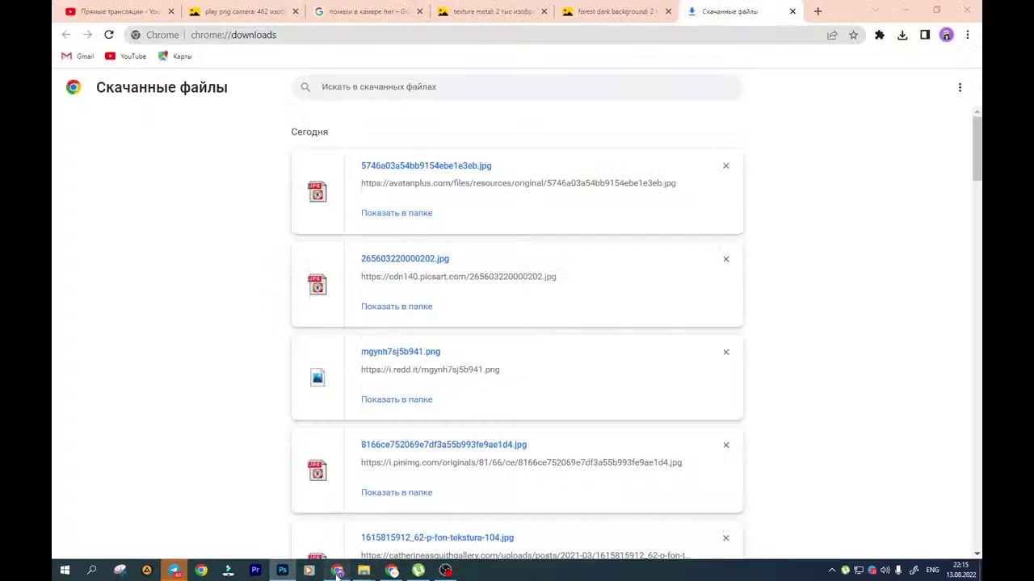
pyautogui.click(92, 10)
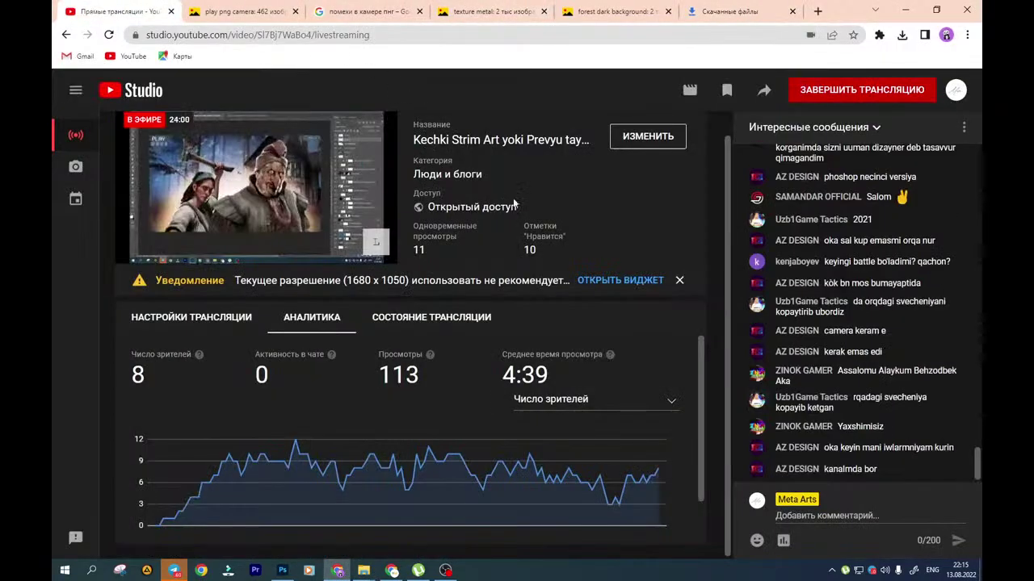
pyautogui.rightClick(796, 447)
pyautogui.click(821, 460)
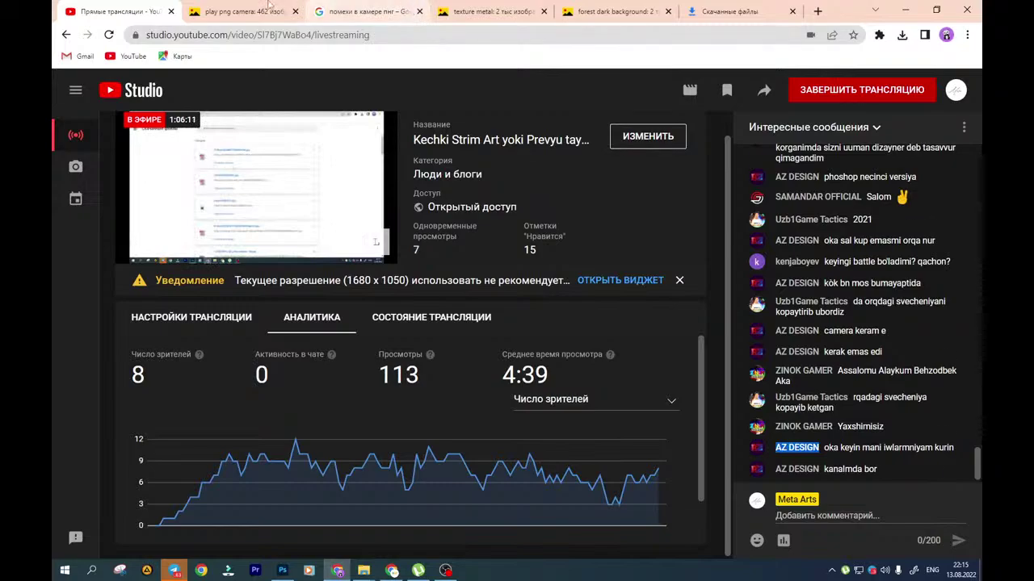
pyautogui.click(303, 9)
pyautogui.click(121, 11)
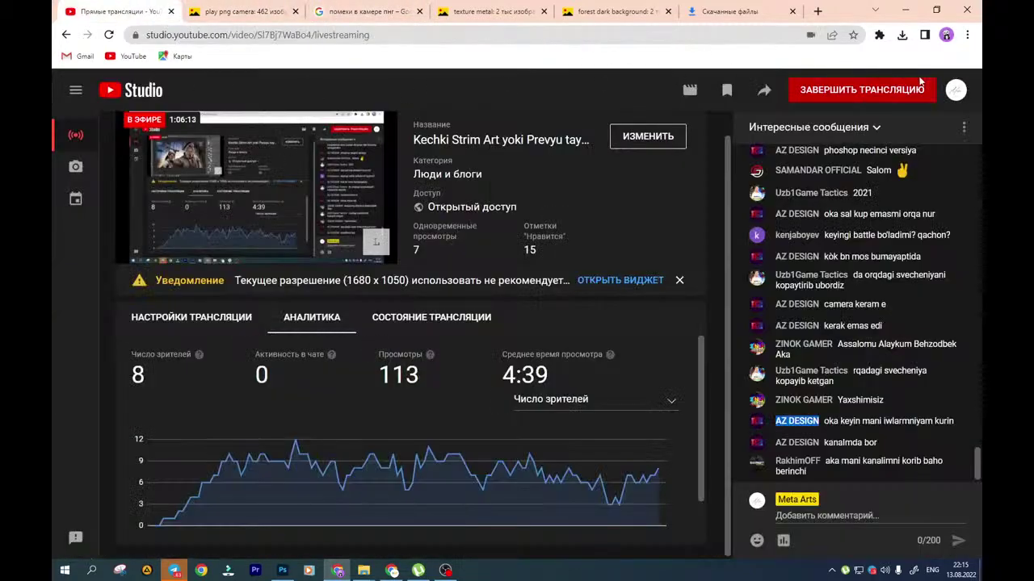
# Open the Meta Arts channel page from YouTube Studio and search YouTube for AZ DESIGN
pyautogui.click(956, 91)
pyautogui.click(791, 167)
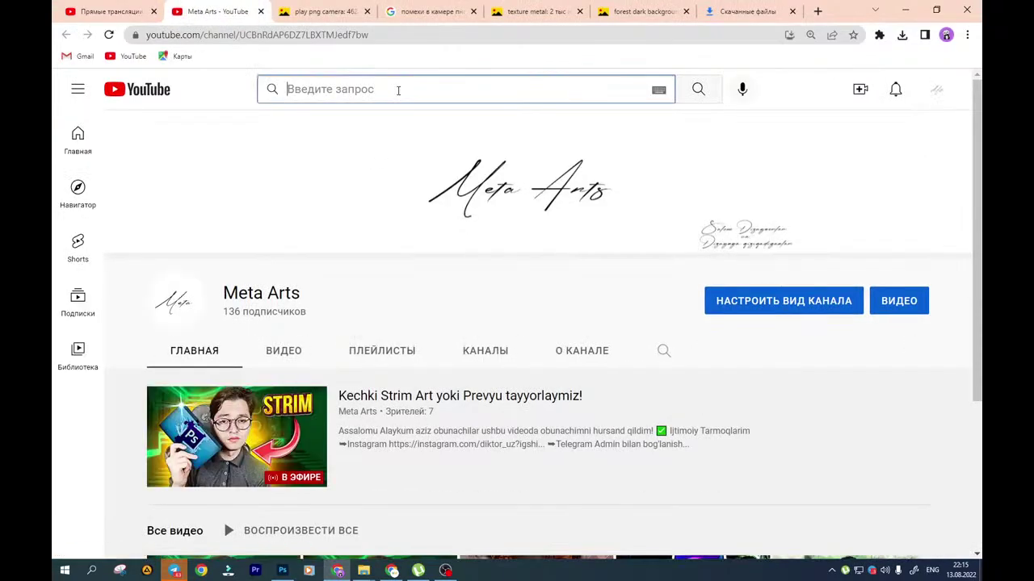
pyautogui.rightClick(397, 89)
pyautogui.click(435, 188)
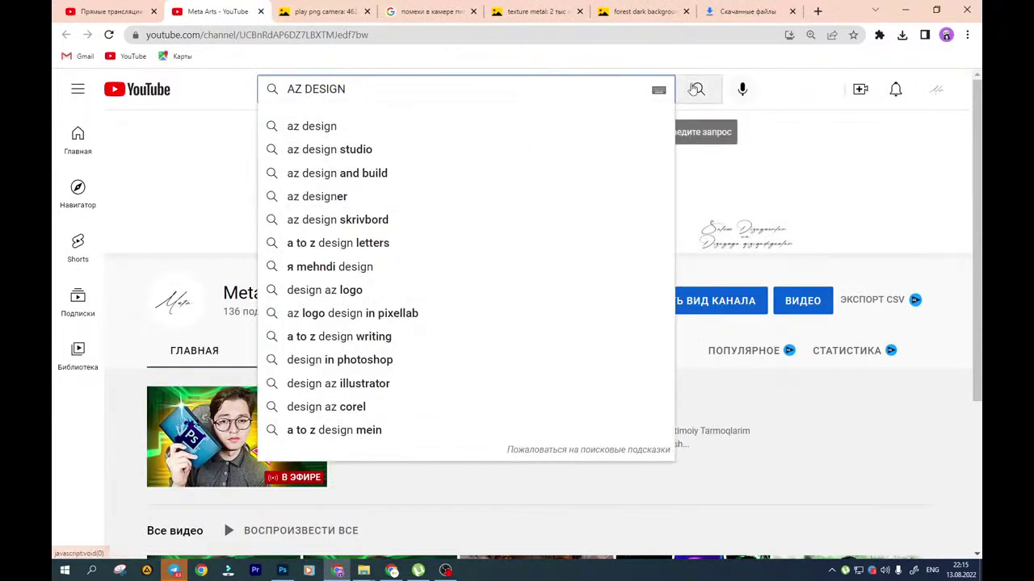
pyautogui.click(696, 89)
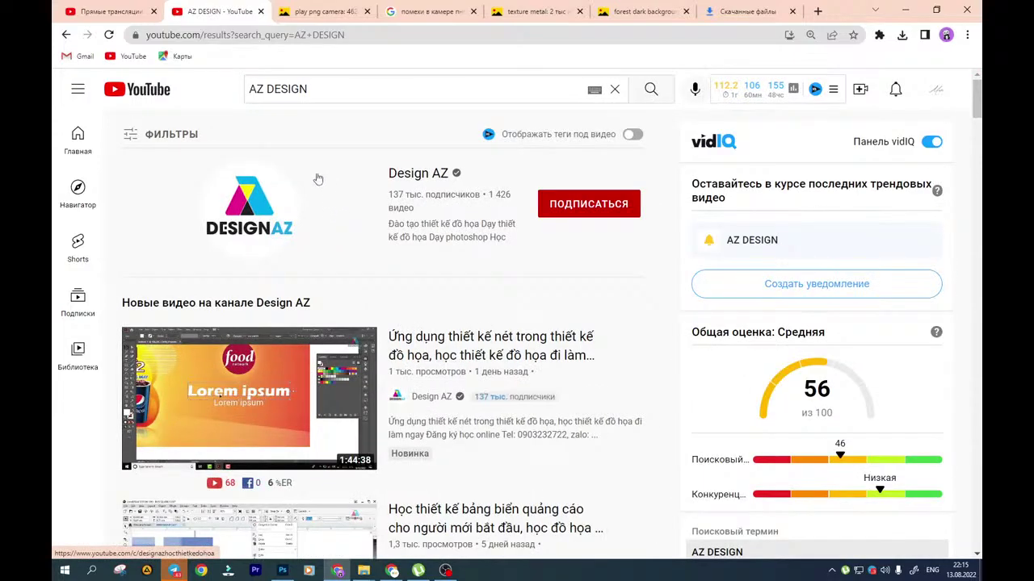
# Filter the search results to channels and open the AZ DESIGN channel's list of videos
pyautogui.click(169, 131)
pyautogui.click(253, 235)
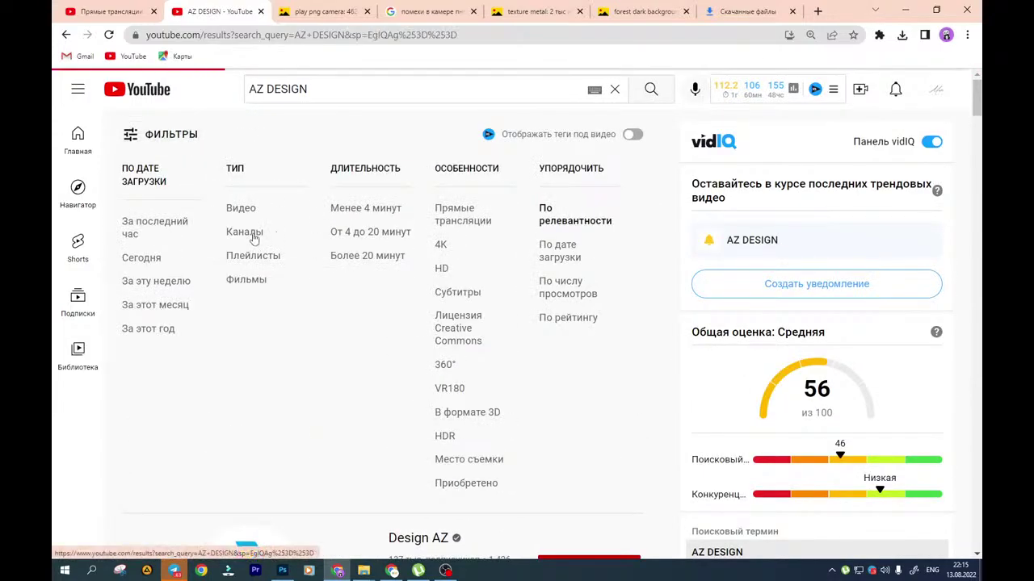
pyautogui.click(267, 220)
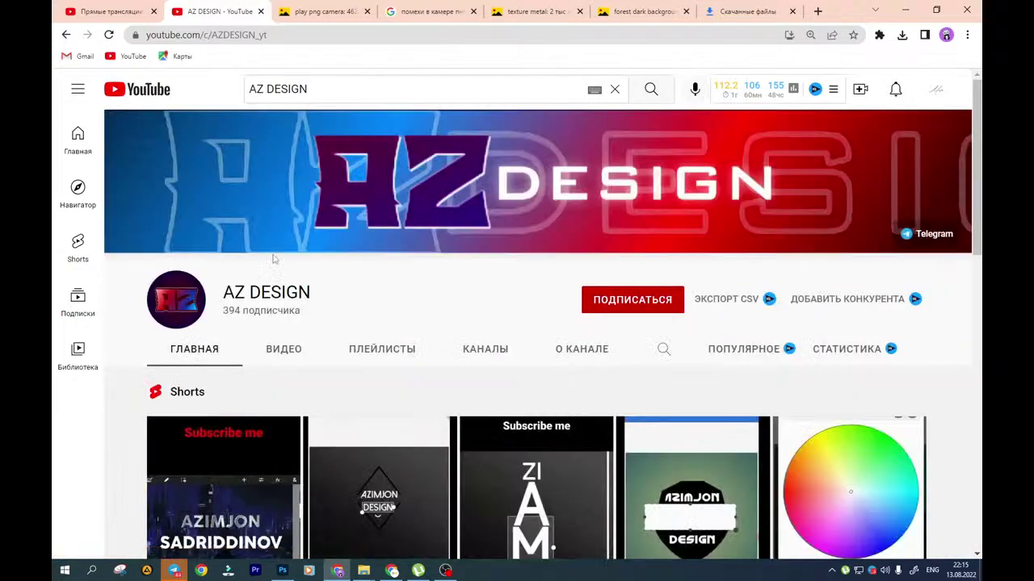
pyautogui.click(283, 349)
# Look through the channel's uploads and open the TELEFONDA PREVYU YASAYMIZ stream and the PUBG banner video in separate tabs
pyautogui.scroll(-3, 179, 345)
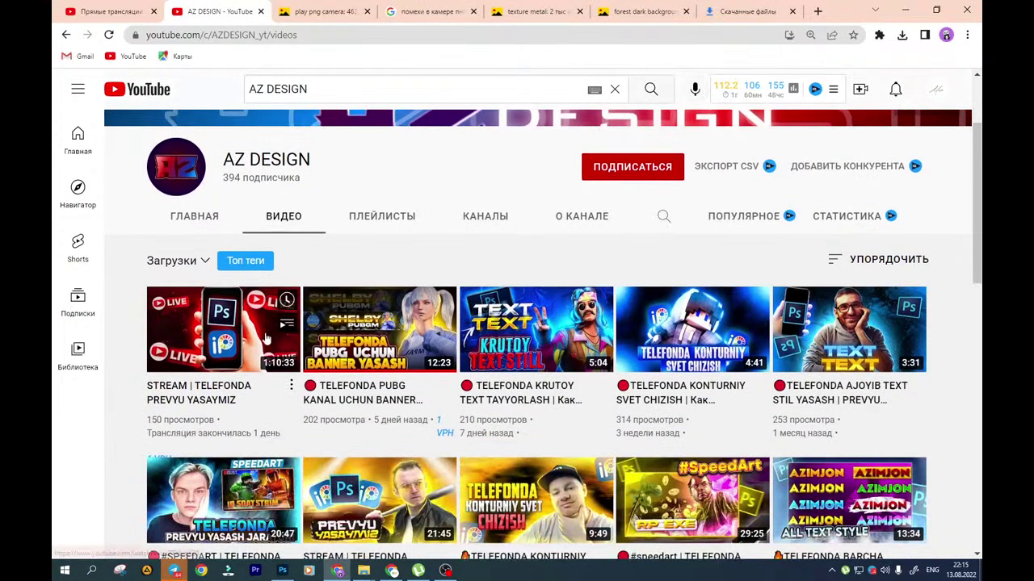
pyautogui.scroll(-1, 179, 345)
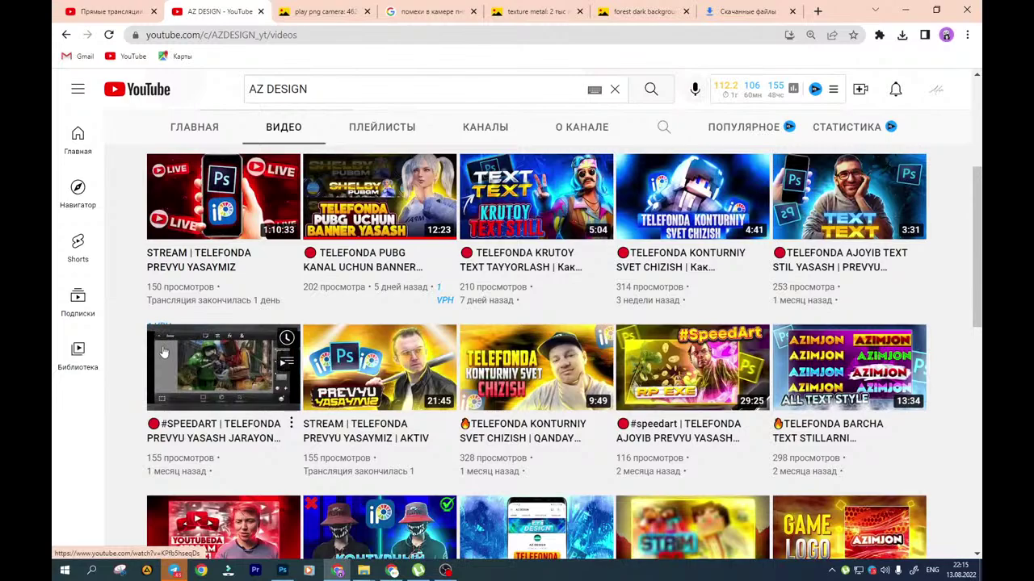
pyautogui.middleClick(235, 199)
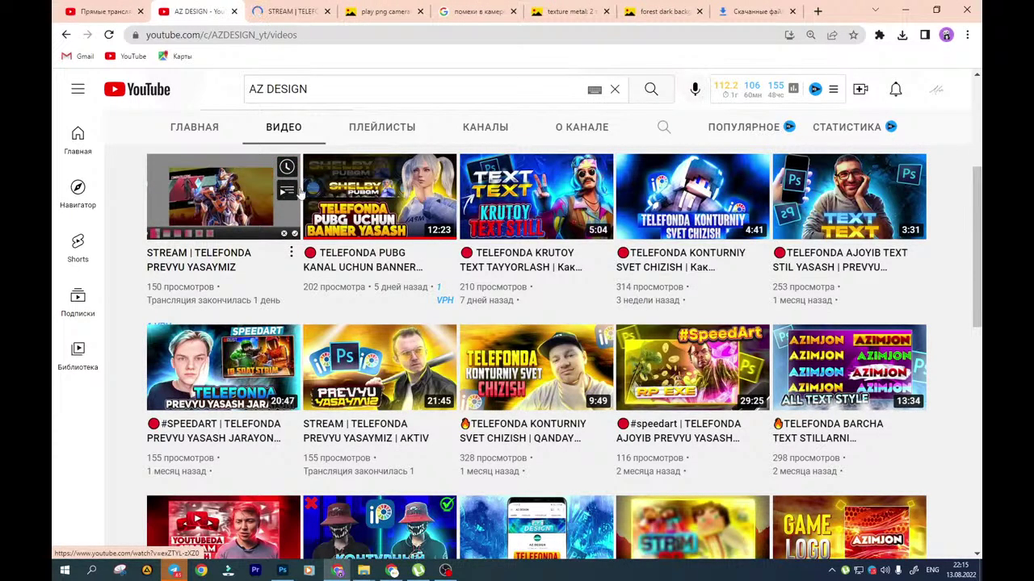
pyautogui.scroll(-5, 353, 210)
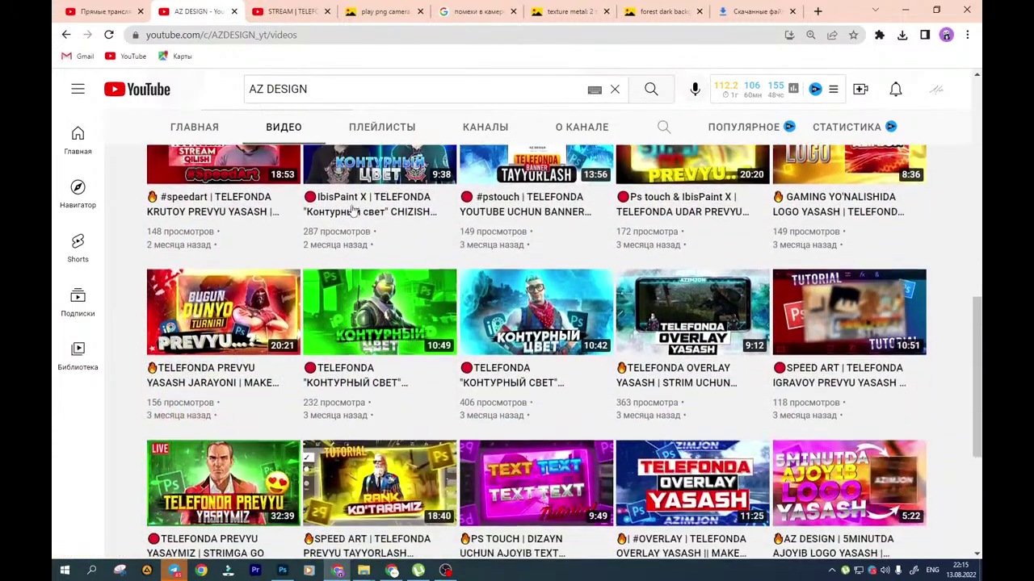
pyautogui.scroll(-6, 353, 210)
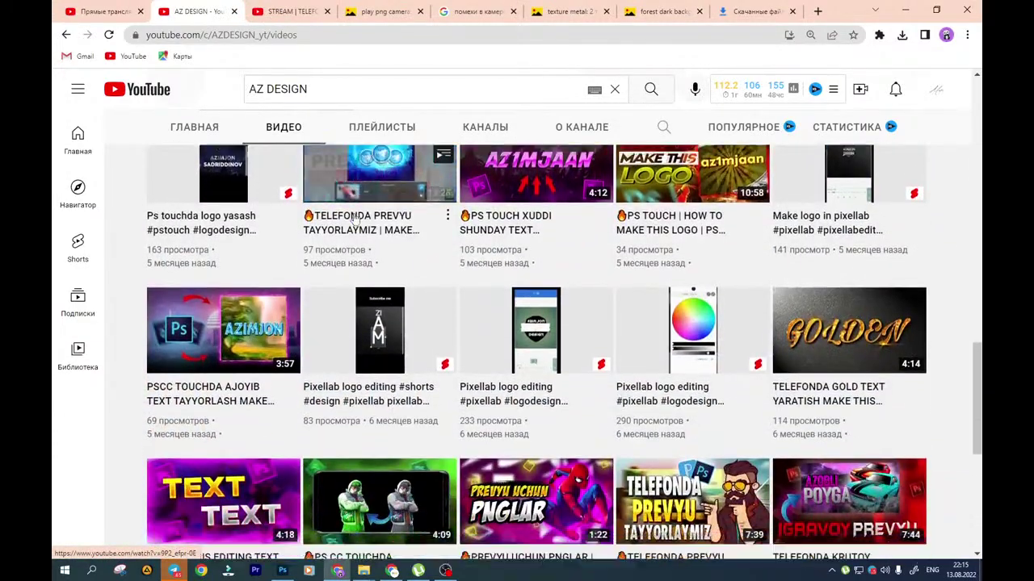
pyautogui.scroll(-5, 353, 217)
pyautogui.scroll(15, 838, 398)
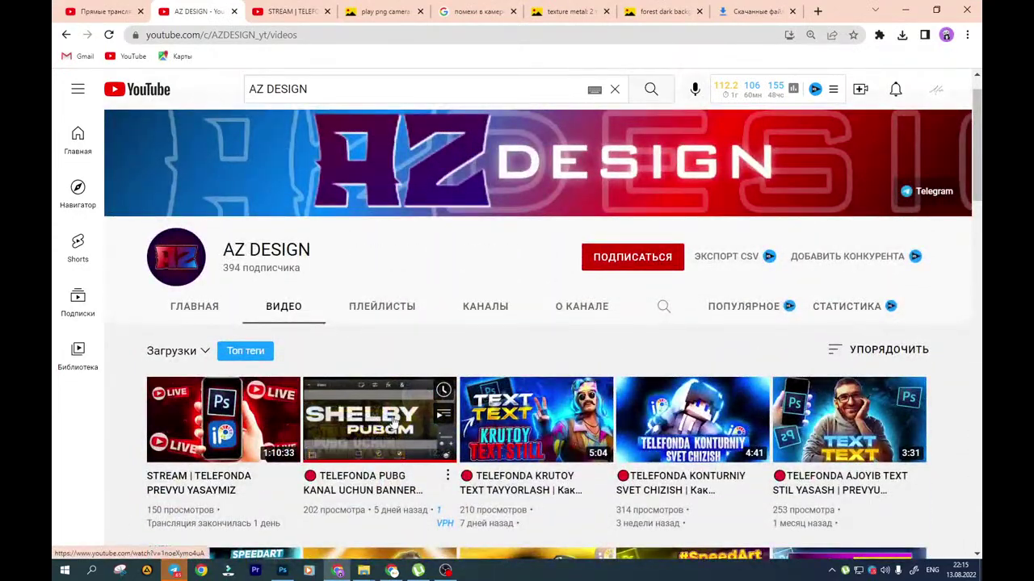
pyautogui.middleClick(396, 414)
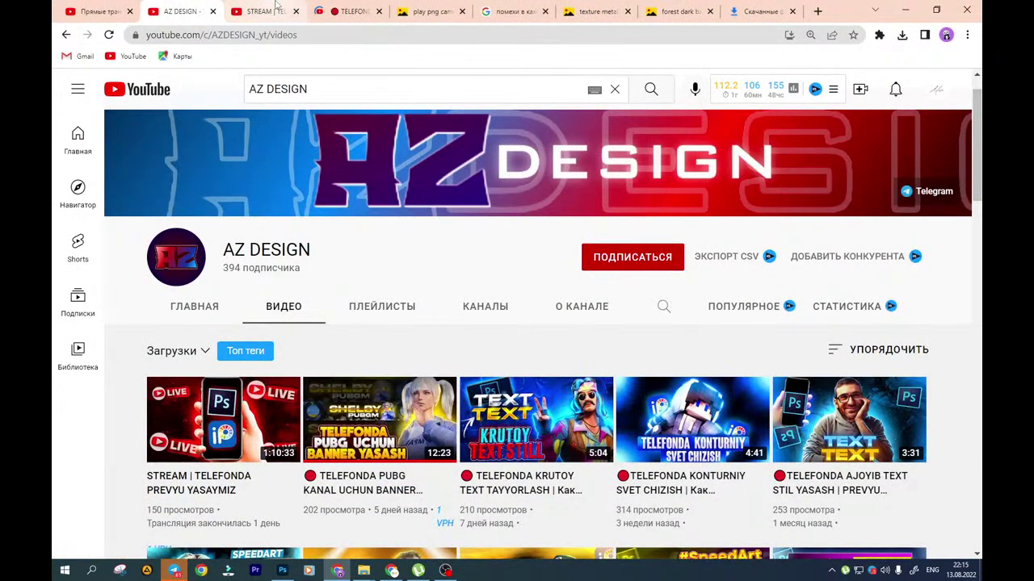
# View the opened TELEFONDA PREVYU YASAYMIZ stream recording and skip ahead to 39:55
pyautogui.click(263, 11)
pyautogui.click(319, 369)
pyautogui.click(162, 387)
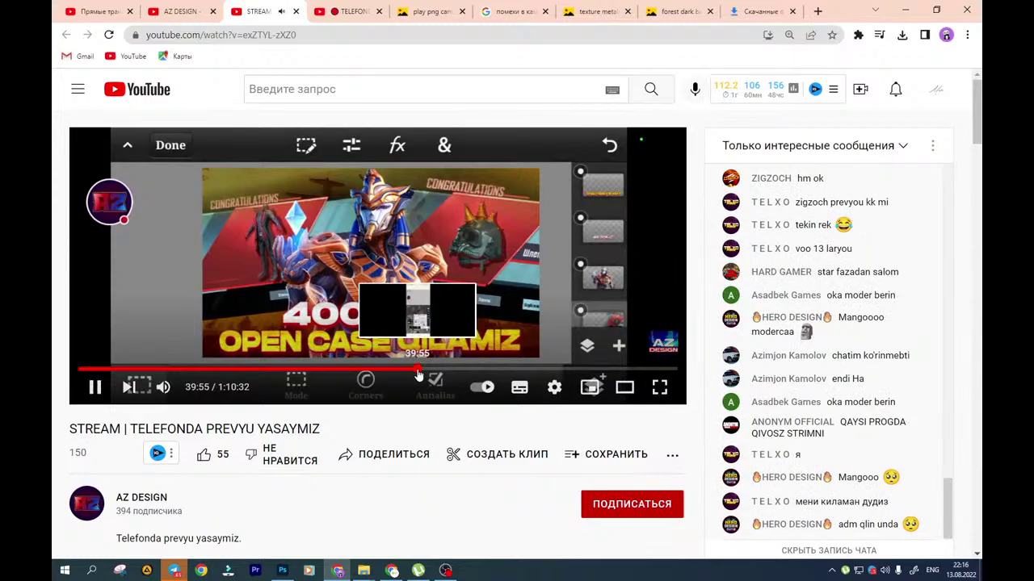
pyautogui.click(418, 370)
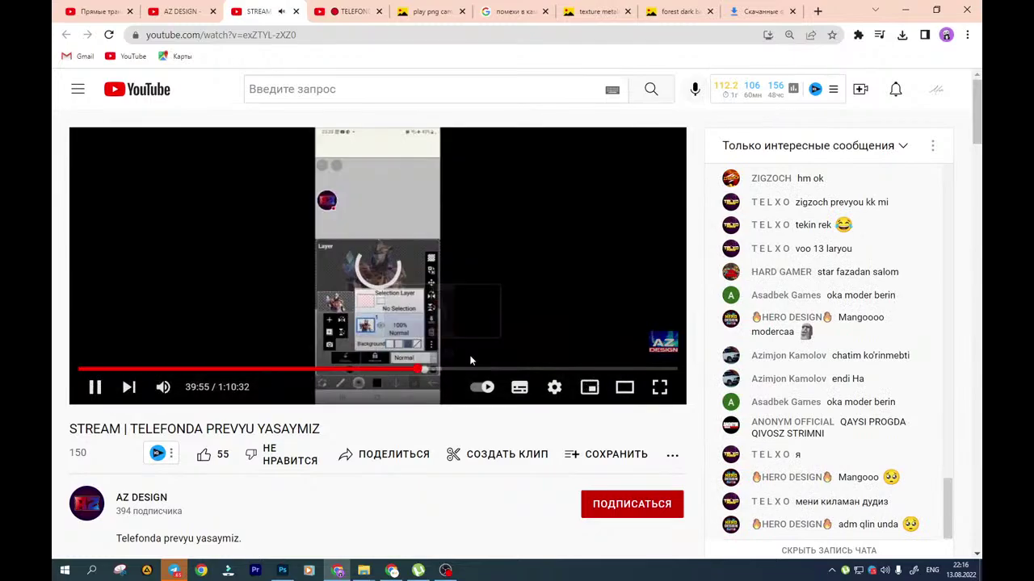
# View the PUBG banner tutorial, skip ahead to about 8:03 and pause it there
pyautogui.click(341, 9)
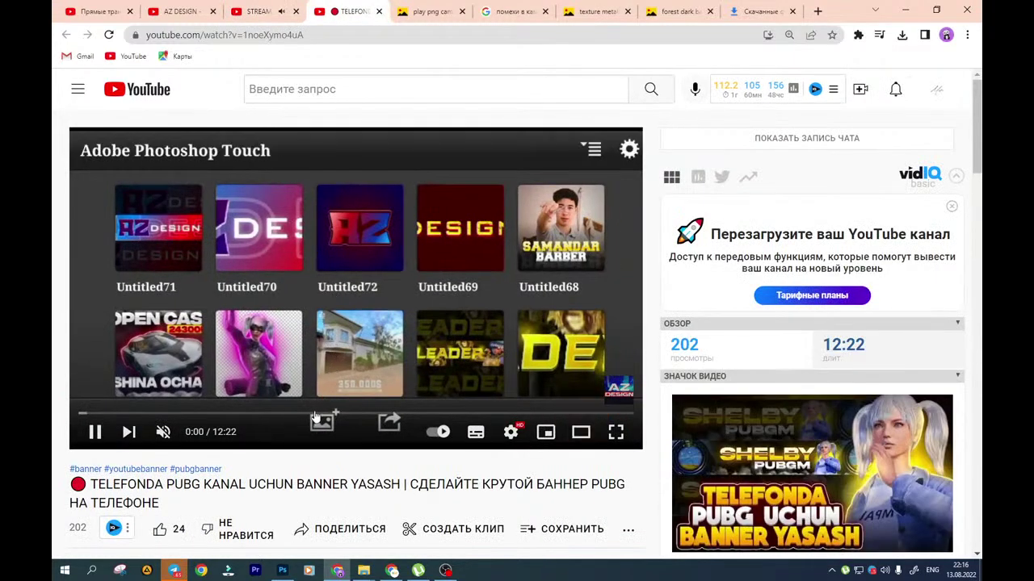
pyautogui.click(314, 413)
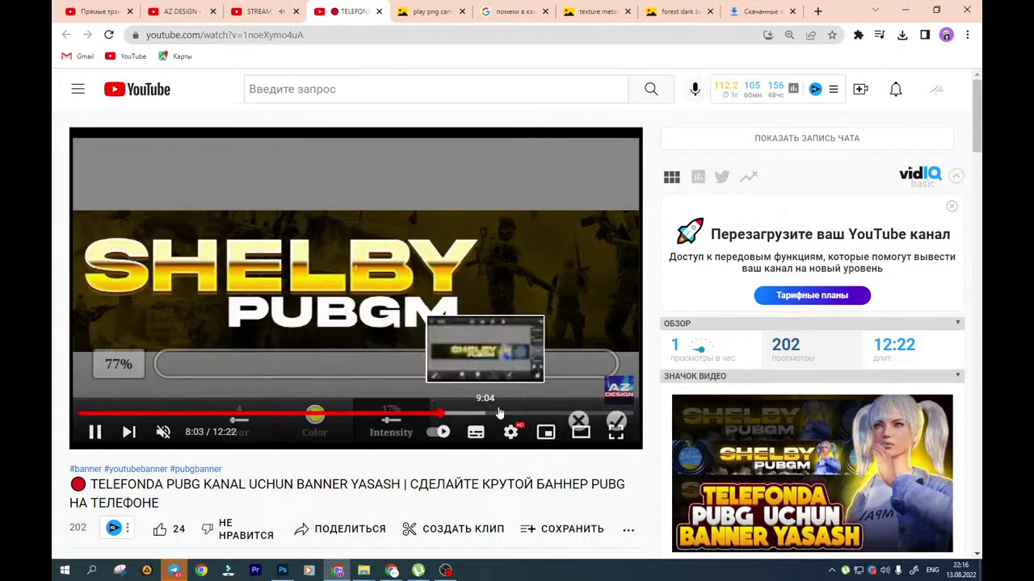
pyautogui.click(441, 415)
pyautogui.click(505, 303)
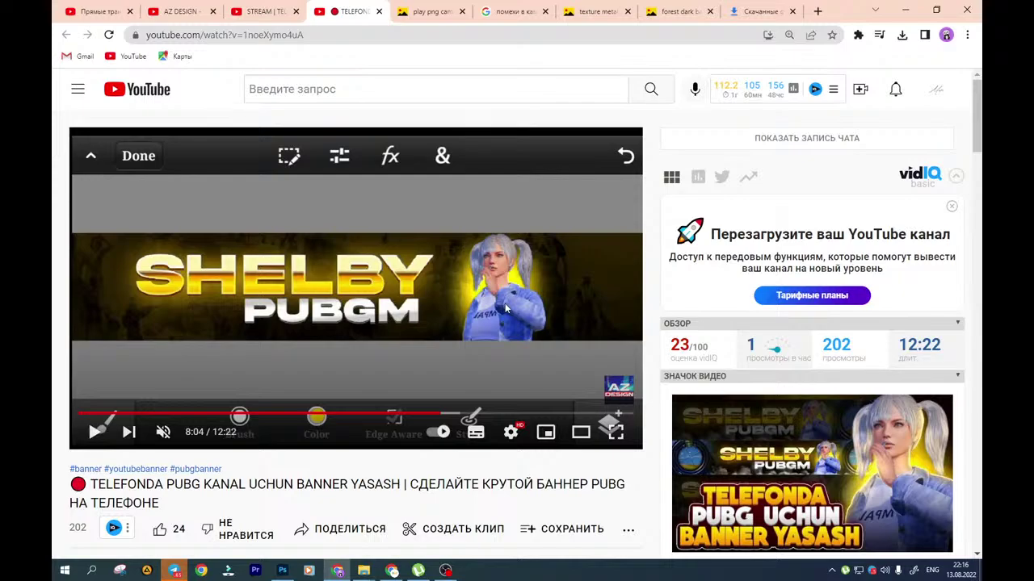
# Return to the AZ DESIGN video list and compare the thumbnails of its recent uploads
pyautogui.click(256, 9)
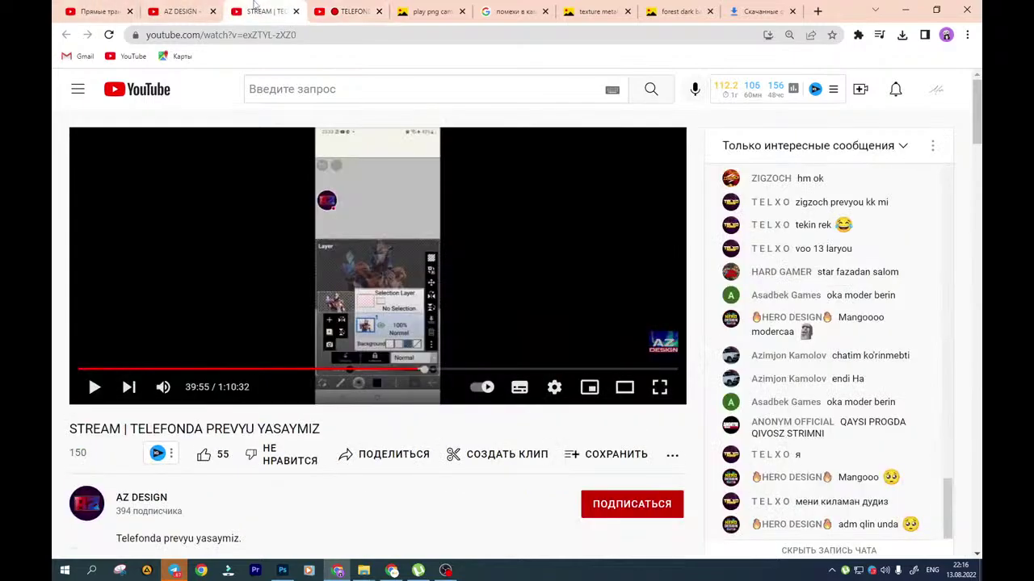
pyautogui.click(200, 7)
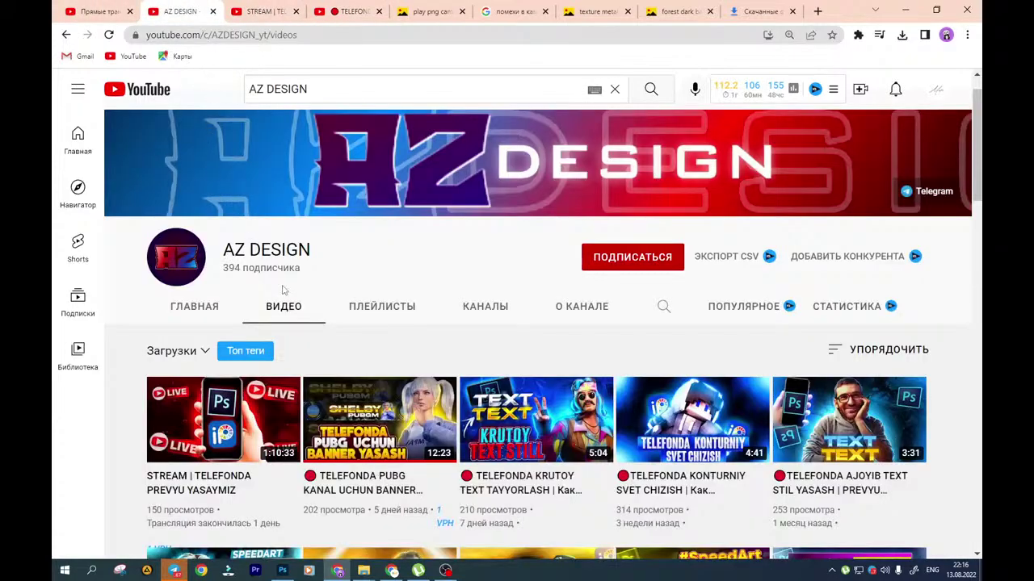
pyautogui.scroll(-2, 323, 317)
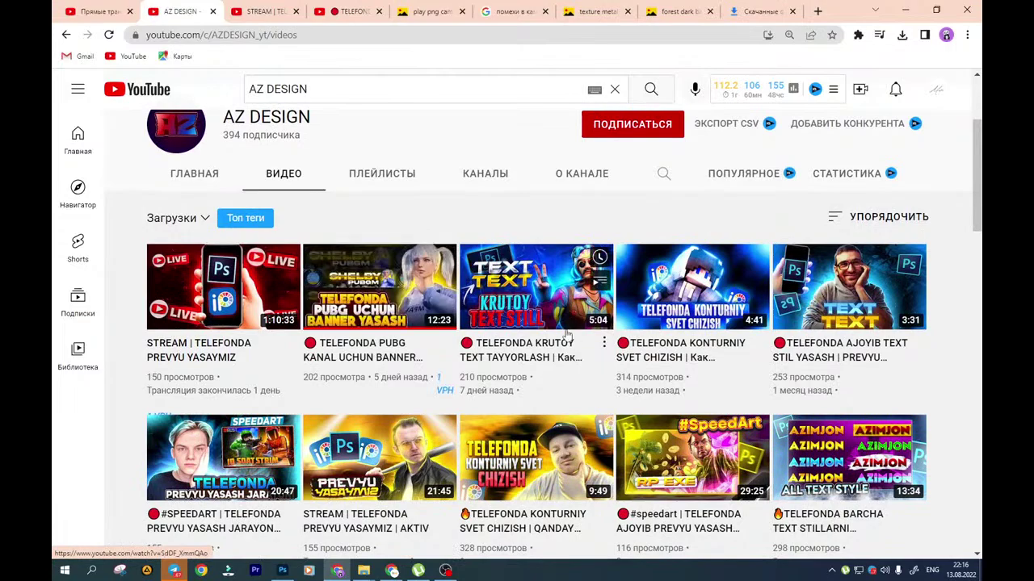
pyautogui.scroll(-3, 530, 327)
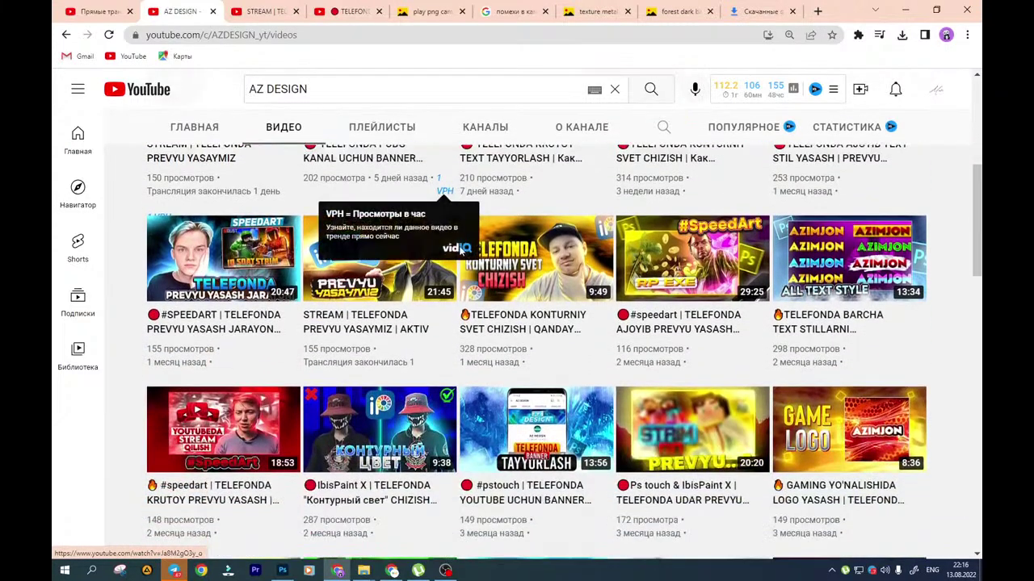
pyautogui.scroll(5, 575, 351)
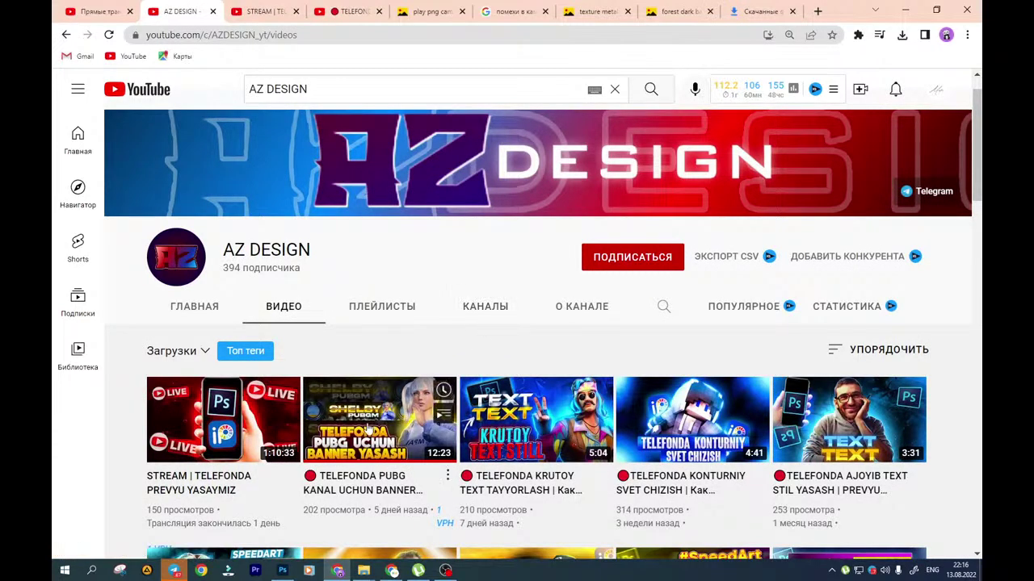
pyautogui.scroll(-1, 388, 420)
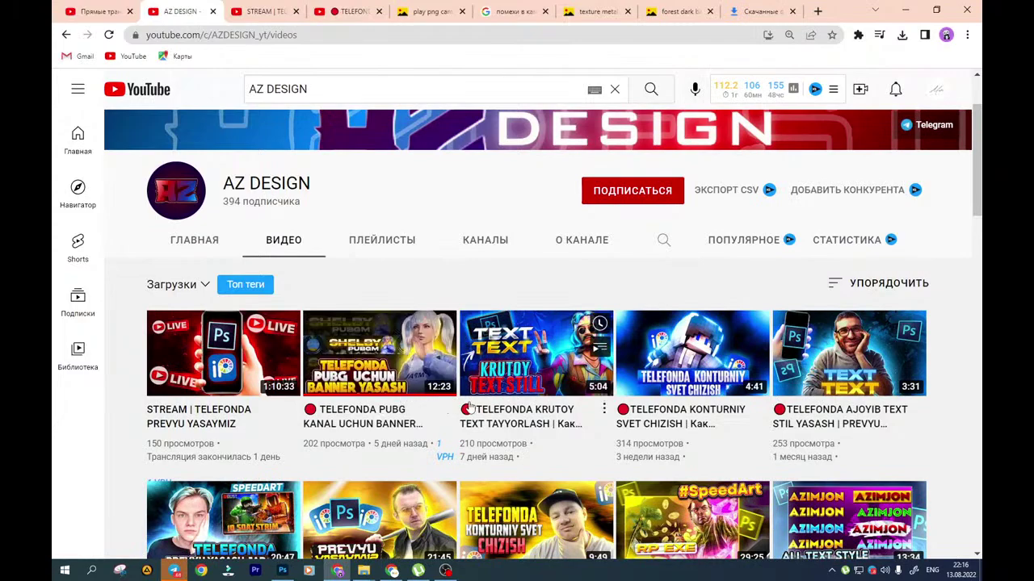
# Open the TELEFONDA PREVYU YASAYMIZ stream from the list and skip through it to 56:41 and about 1:04:16
pyautogui.click(242, 388)
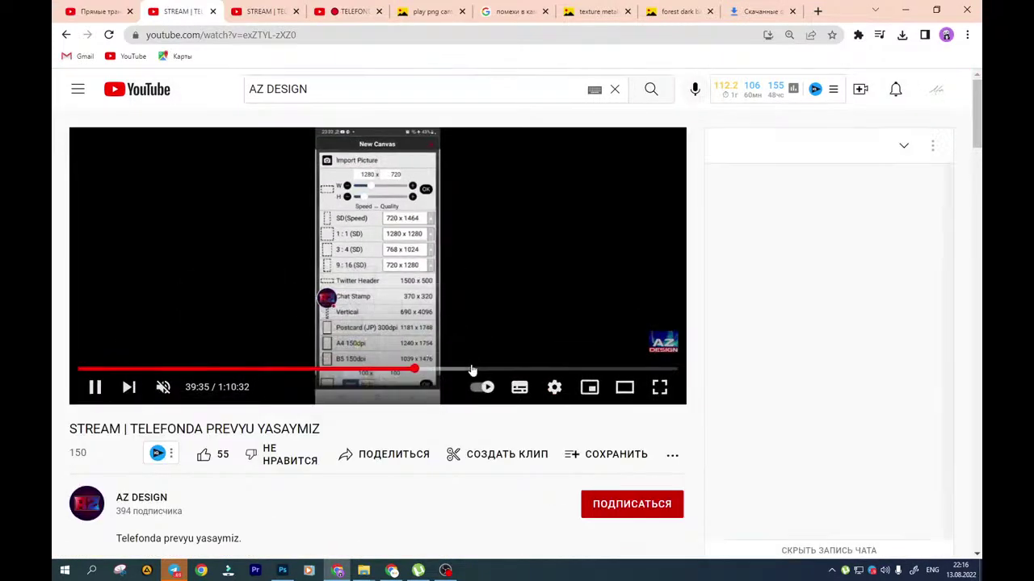
pyautogui.click(469, 369)
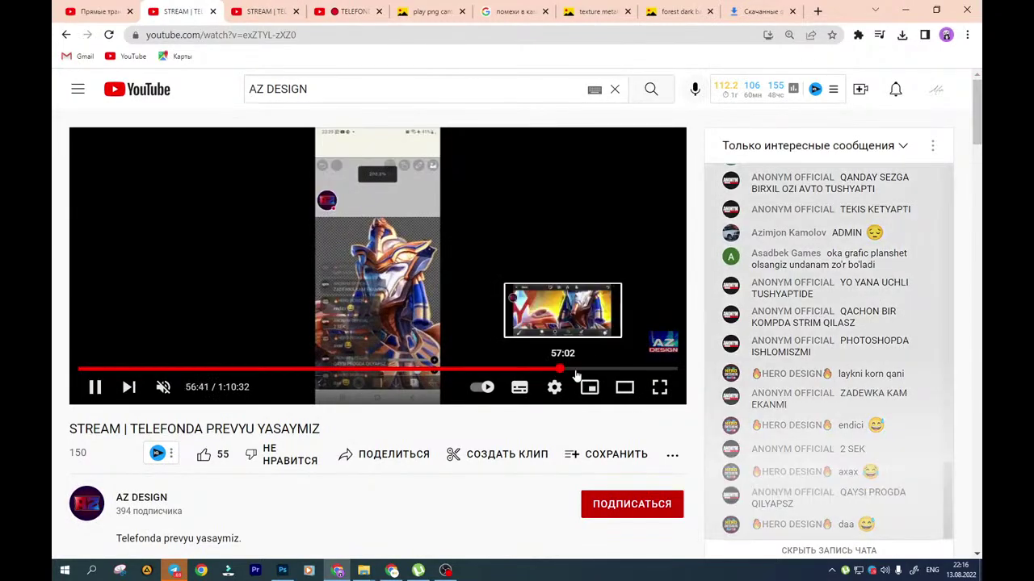
pyautogui.click(560, 370)
pyautogui.click(626, 371)
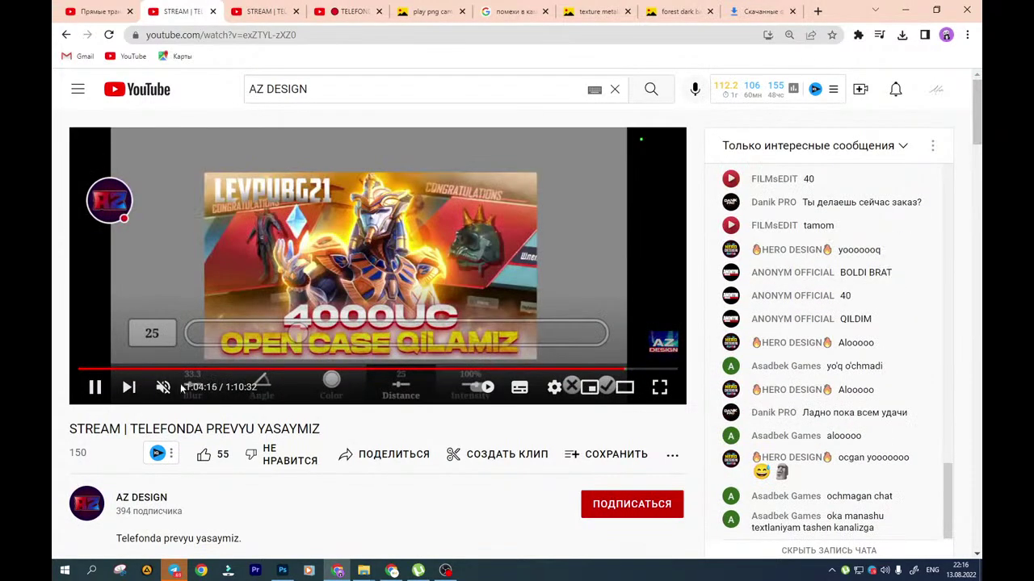
# Pause the TELEFONDA PREVYU YASAYMIZ stream recording and look over its description and channel details
pyautogui.click(515, 289)
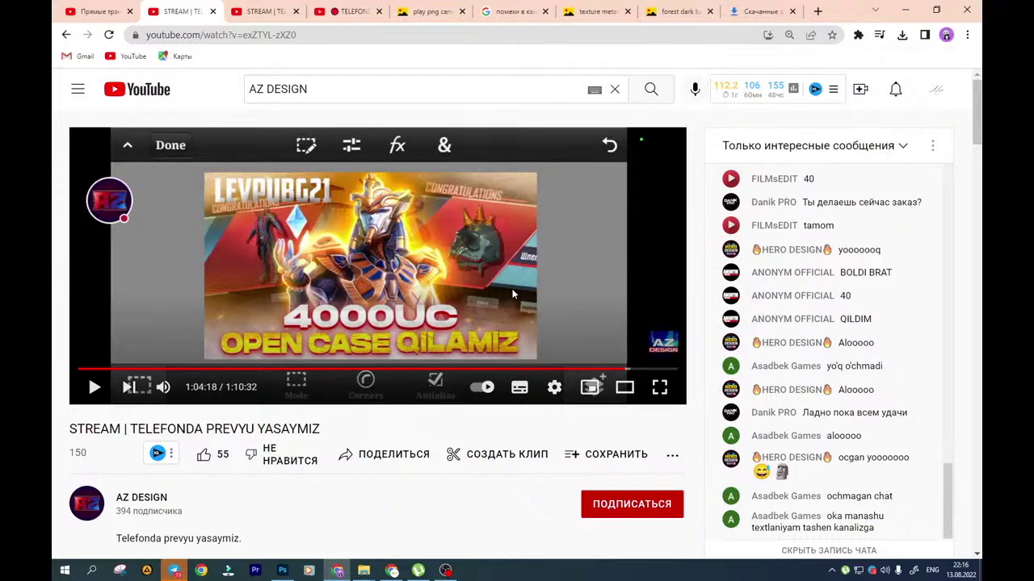
pyautogui.scroll(-2, 315, 289)
pyautogui.scroll(2, 328, 289)
pyautogui.scroll(-3, 419, 301)
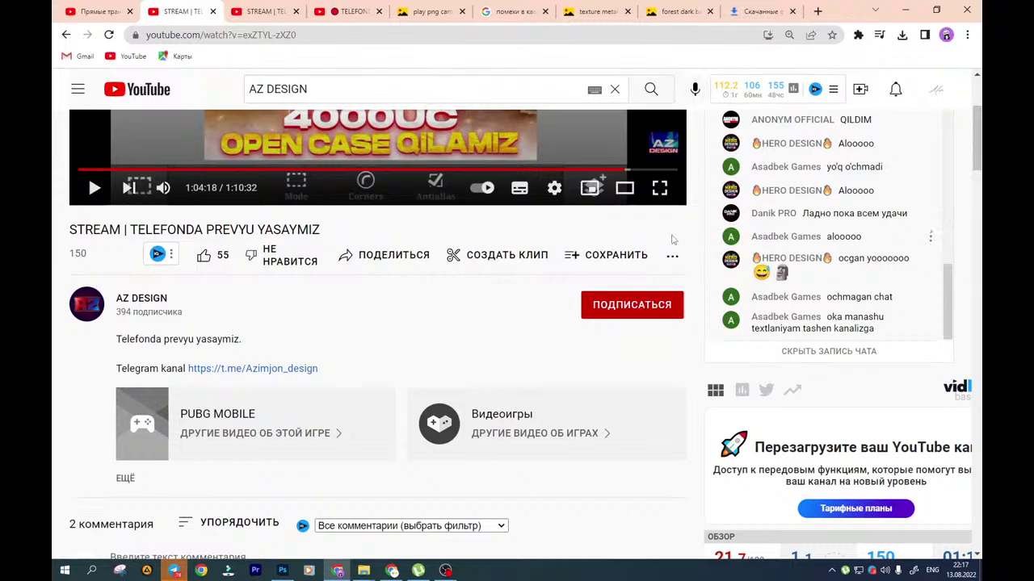
pyautogui.click(237, 6)
pyautogui.click(353, 8)
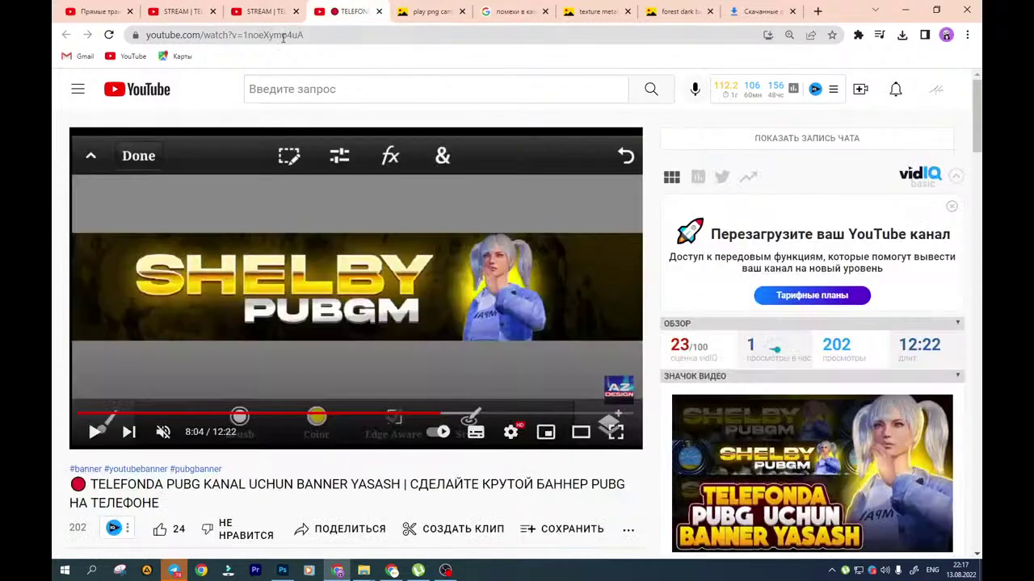
pyautogui.click(103, 8)
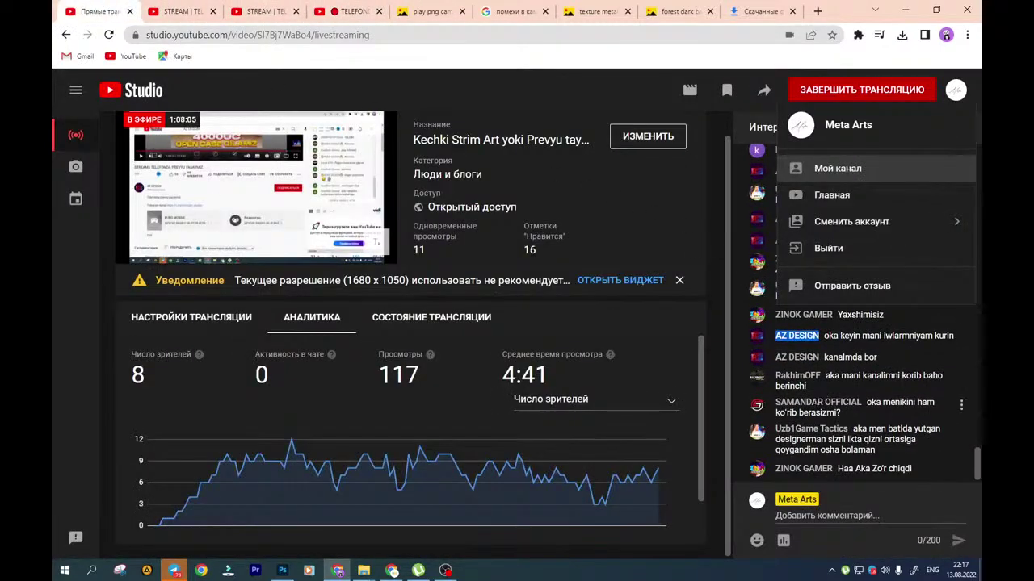
pyautogui.moveTo(775, 408); pyautogui.dragTo(875, 399)
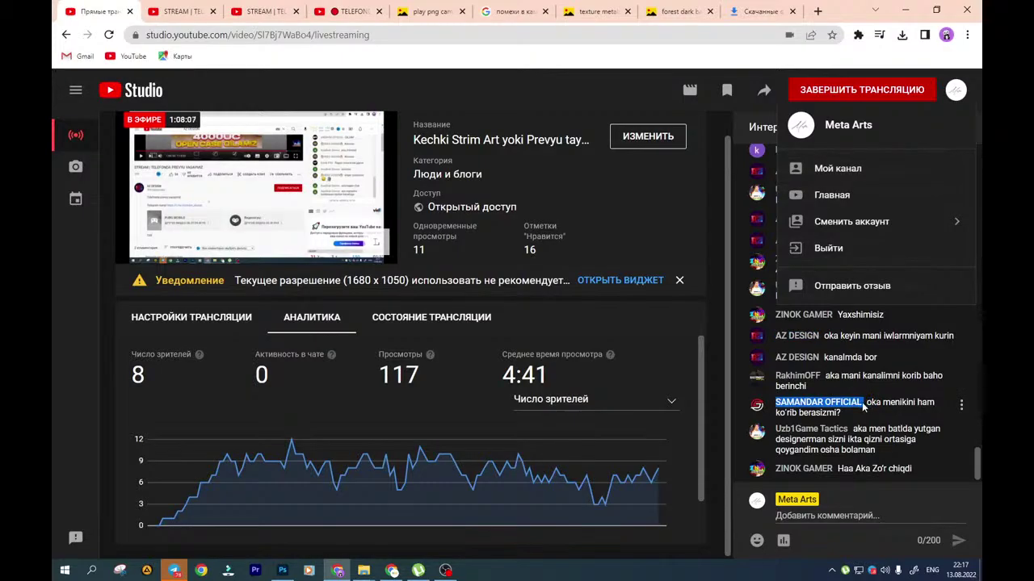
pyautogui.rightClick(863, 408)
pyautogui.click(872, 414)
# Search YouTube for the copied channel name SAMANDAR OFFICIAL from the duplicate stream page
pyautogui.click(263, 12)
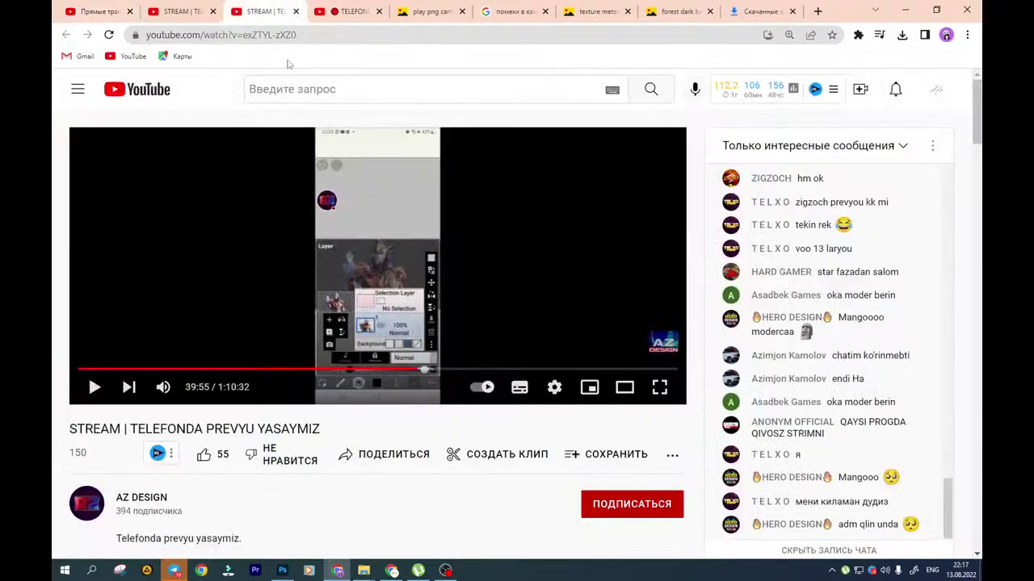
pyautogui.click(311, 89)
pyautogui.rightClick(312, 87)
pyautogui.click(343, 180)
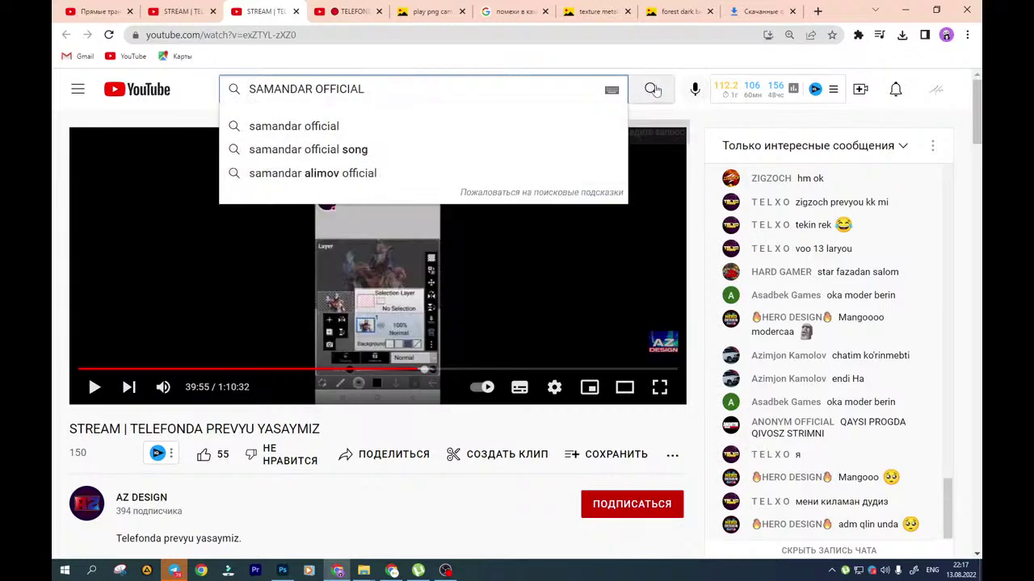
pyautogui.click(653, 90)
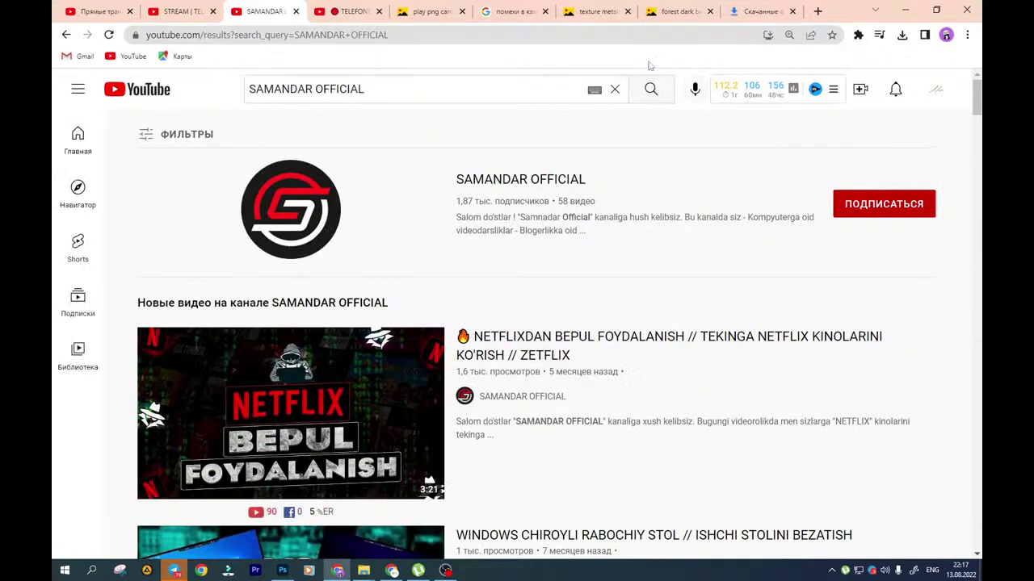
# Open the SAMANDAR OFFICIAL channel's video list and look through the thumbnails from newest to oldest
pyautogui.click(477, 166)
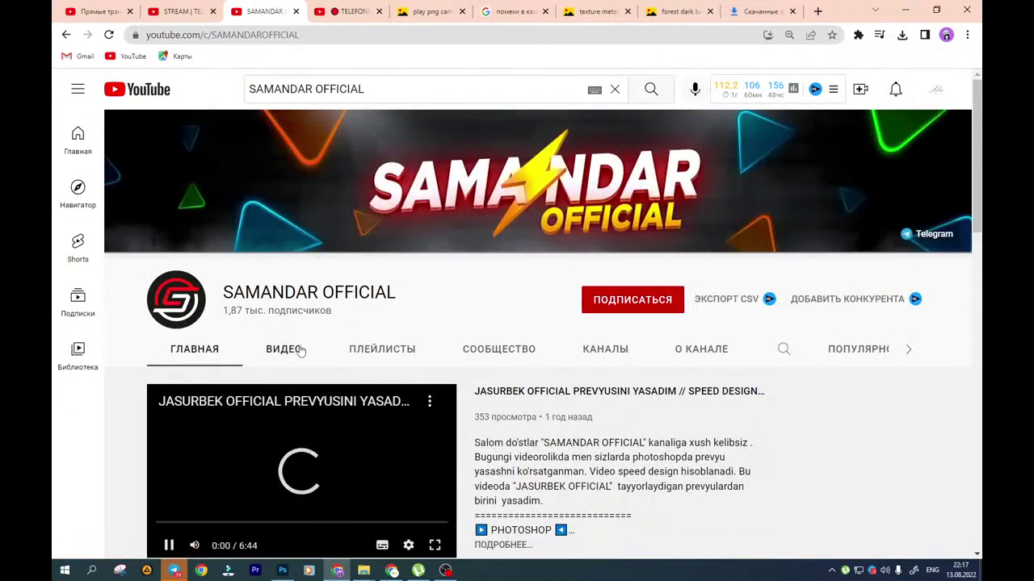
pyautogui.click(300, 349)
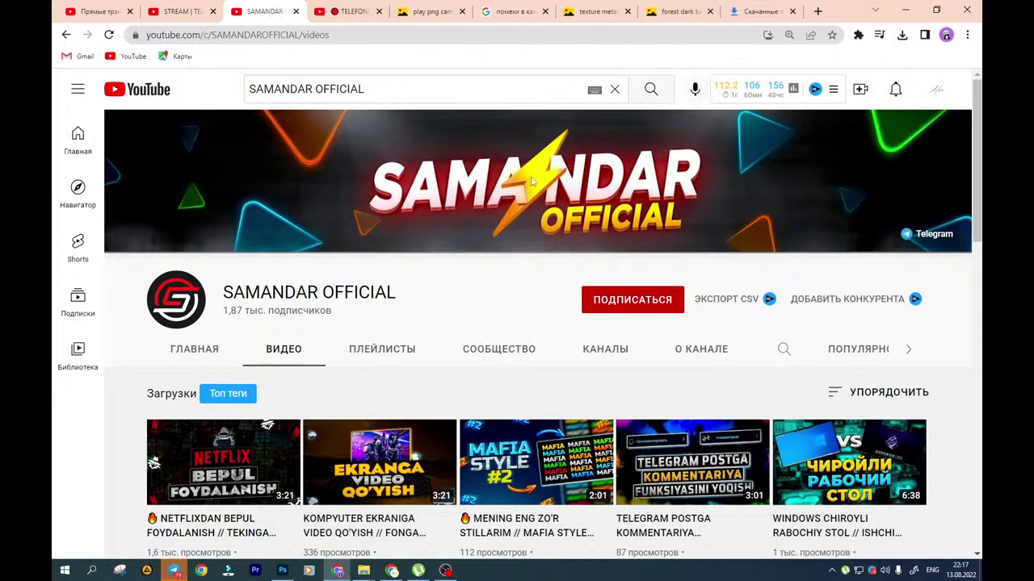
pyautogui.scroll(-7, 531, 182)
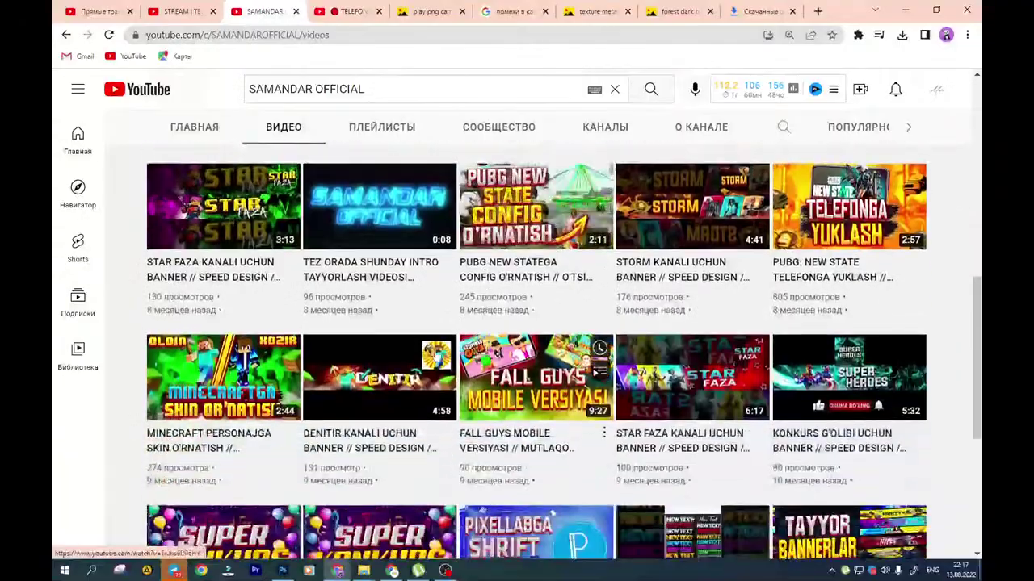
pyautogui.scroll(-9, 192, 386)
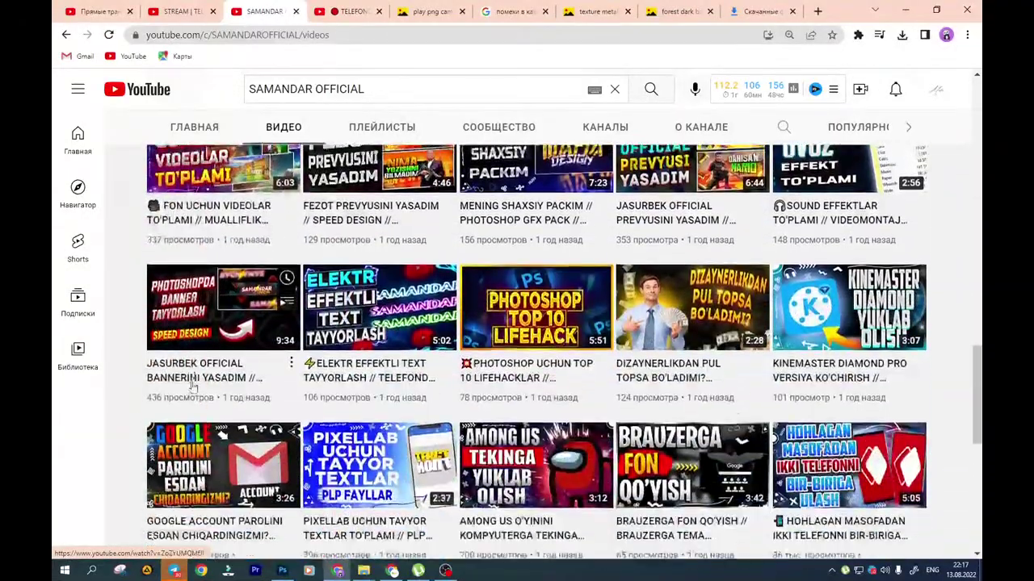
pyautogui.scroll(-5, 192, 386)
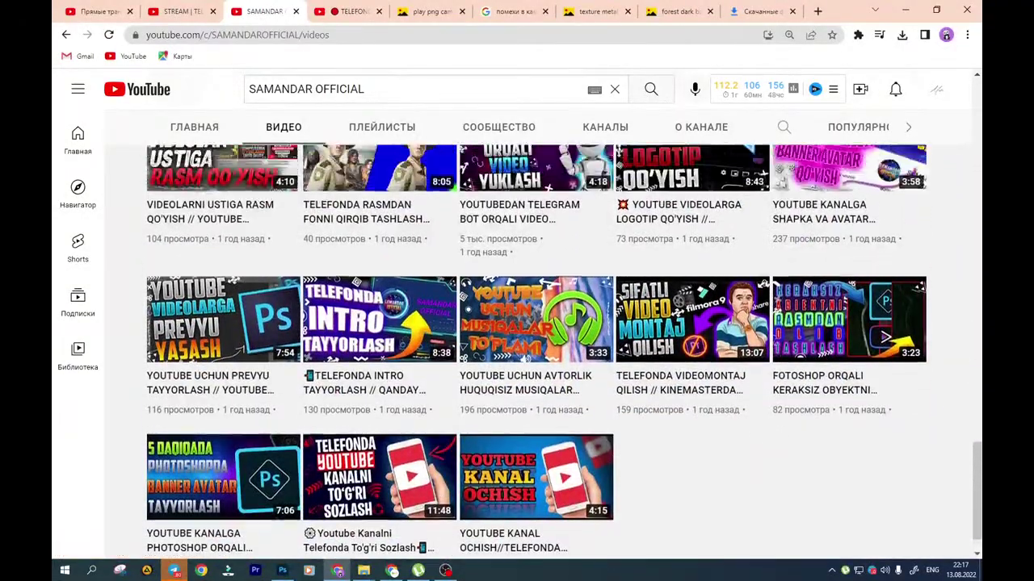
pyautogui.scroll(15, 542, 349)
pyautogui.scroll(-3, 542, 349)
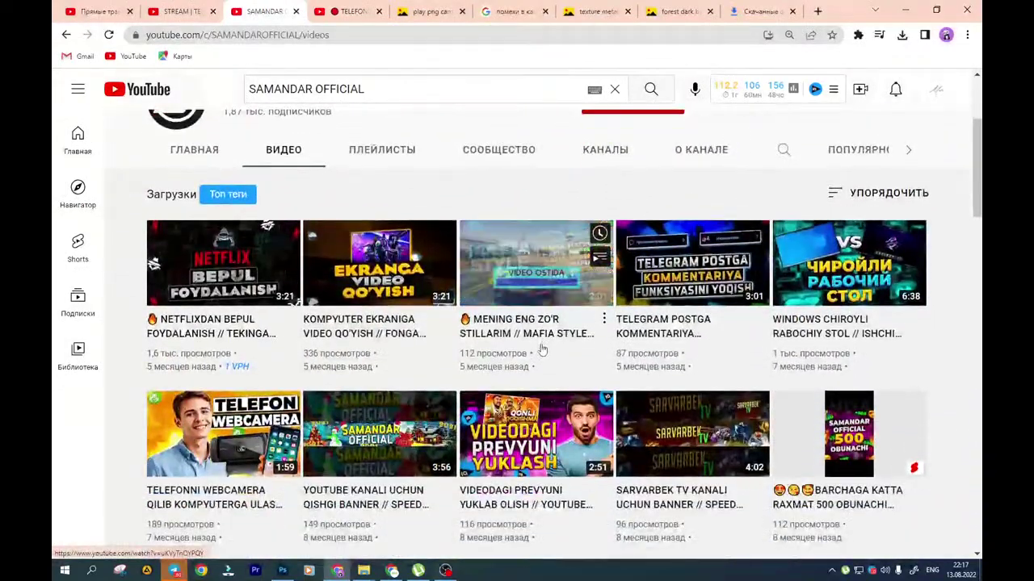
# Open the NETFLIXDAN BEPUL FOYDALANISH video, lower its volume, skip to about 0:21 and pause it
pyautogui.click(166, 258)
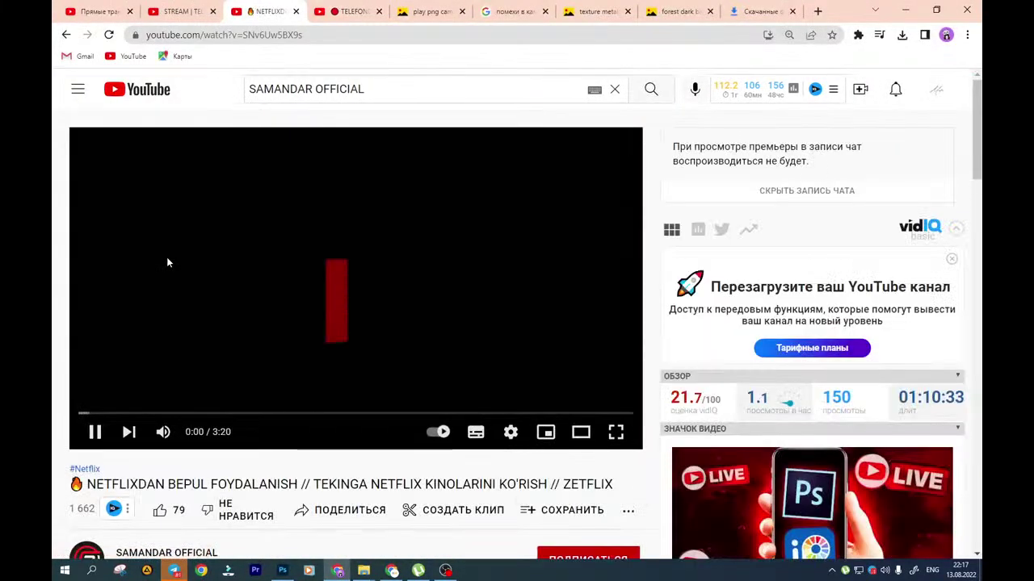
pyautogui.moveTo(163, 432)
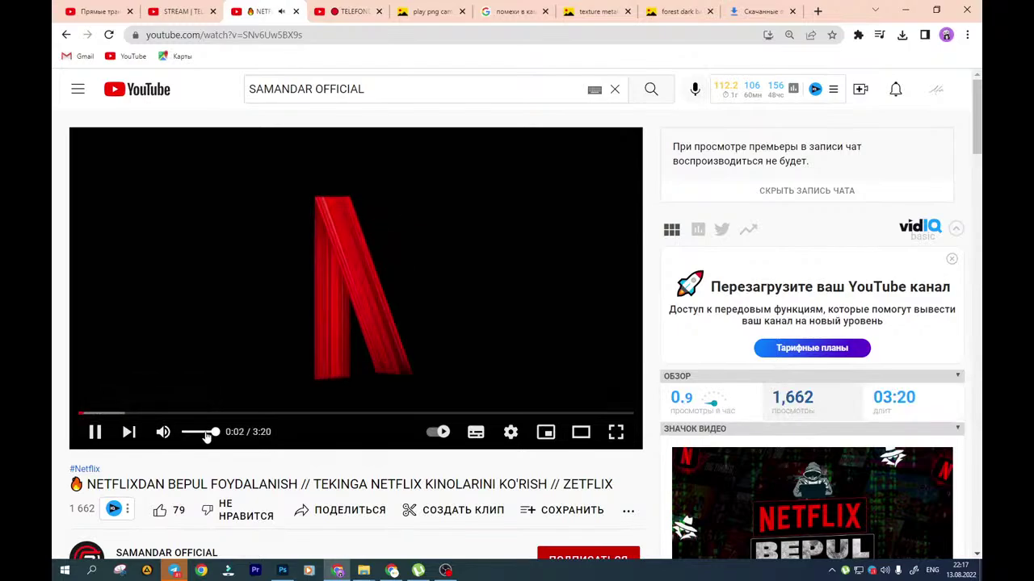
pyautogui.moveTo(205, 436); pyautogui.dragTo(191, 435)
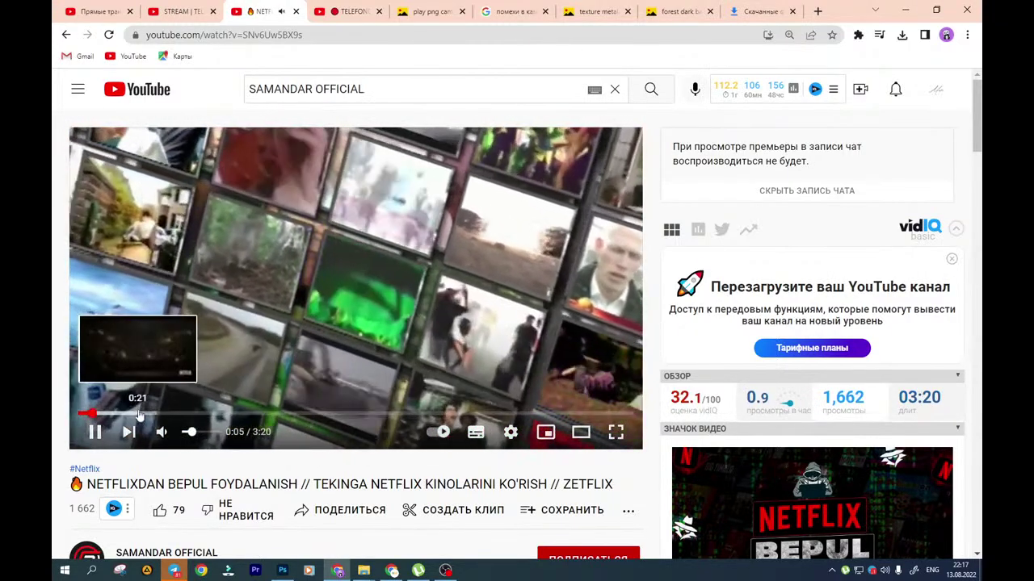
pyautogui.click(136, 413)
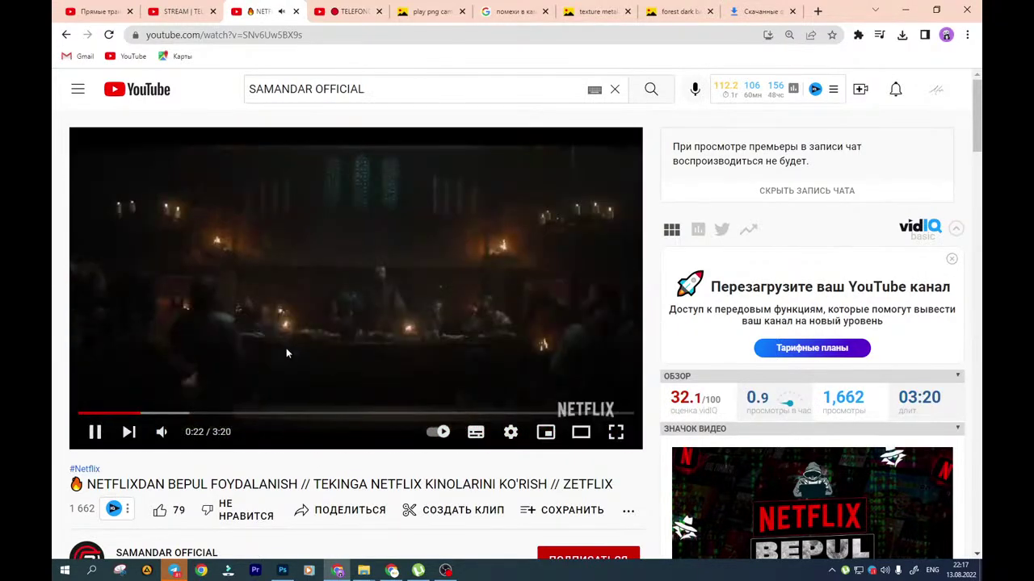
pyautogui.click(286, 349)
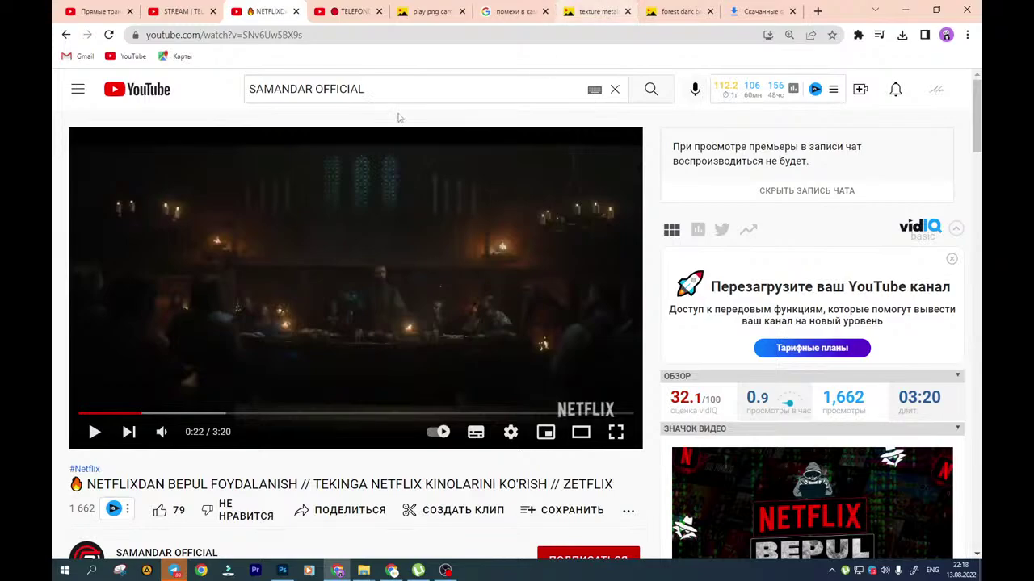
# Search YouTube for diktor uz
pyautogui.click(416, 83)
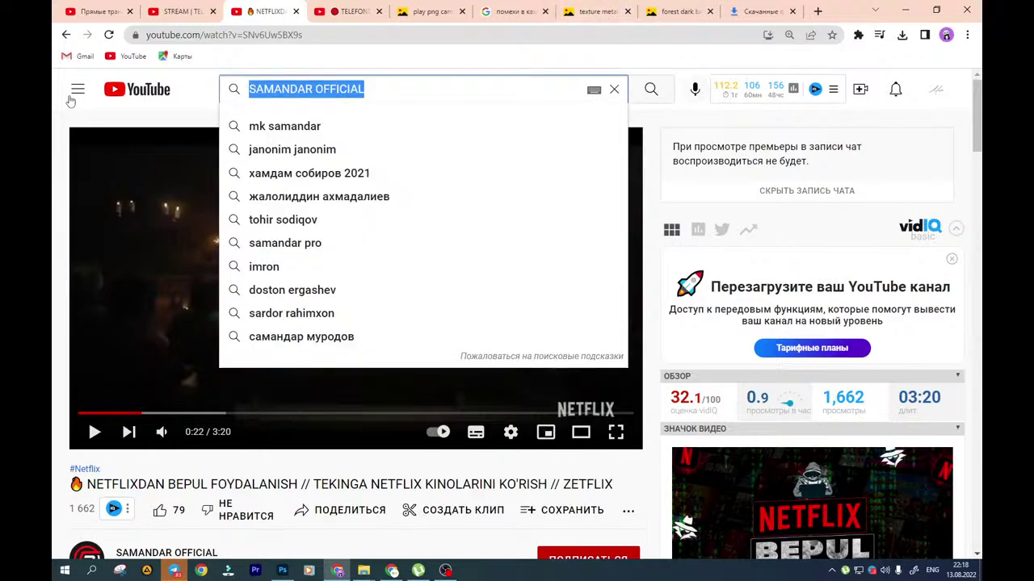
pyautogui.write('diktor ')
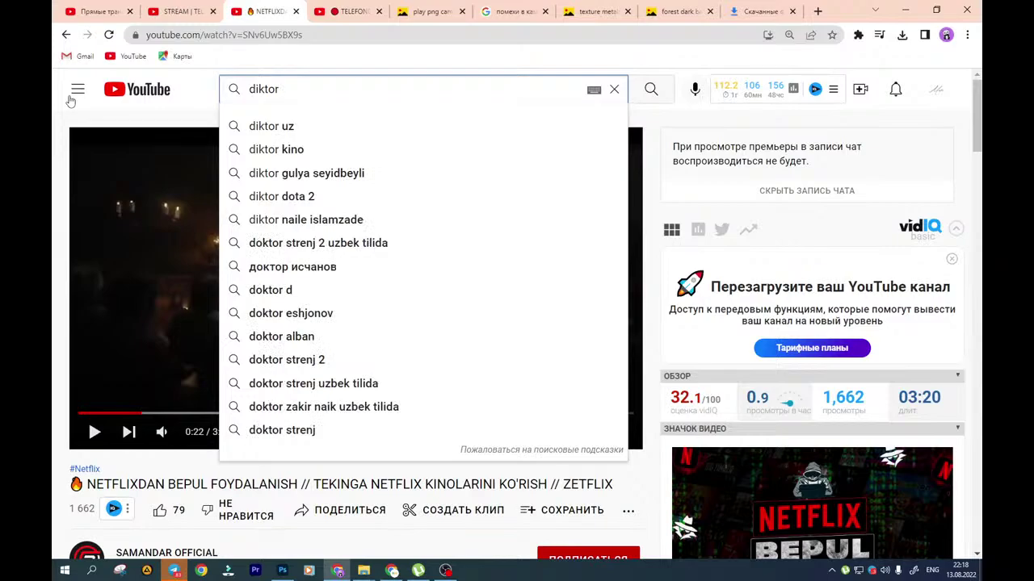
pyautogui.write('uz')
pyautogui.press('Return')
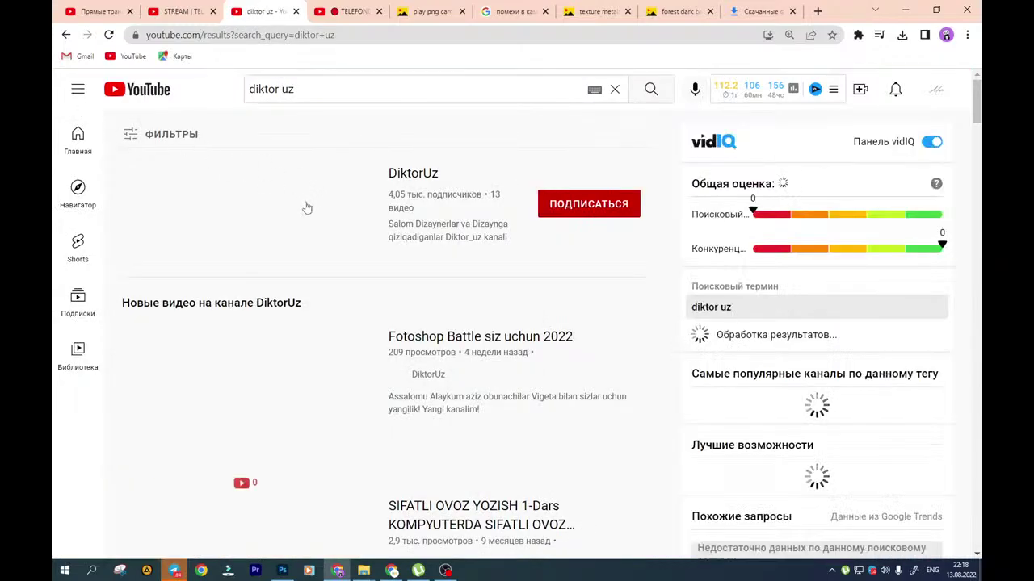
# Open the DiktorUz channel's video list and look over the thumbnails of its uploads
pyautogui.click(266, 225)
pyautogui.click(281, 348)
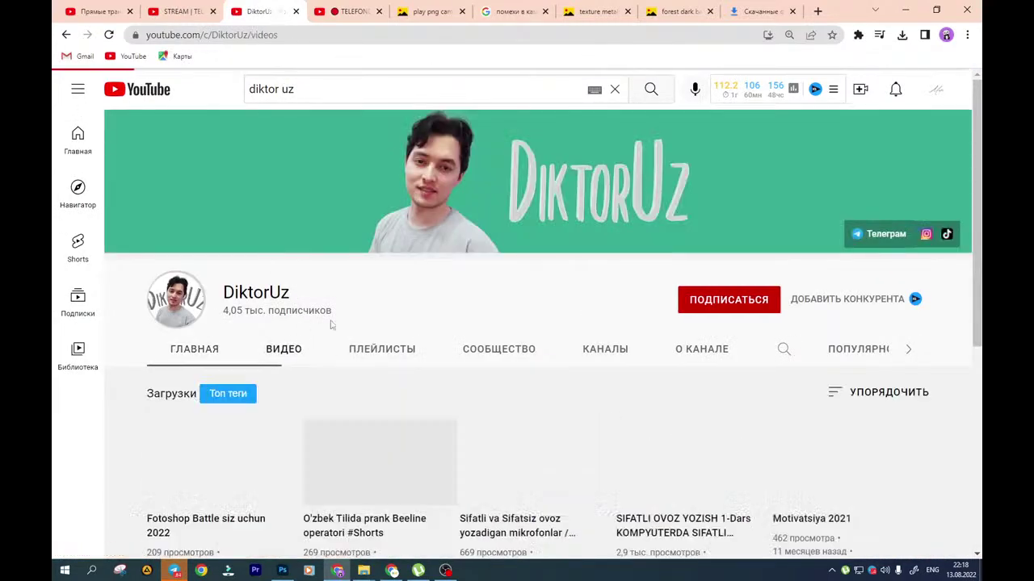
pyautogui.scroll(-3, 495, 313)
pyautogui.moveTo(662, 283)
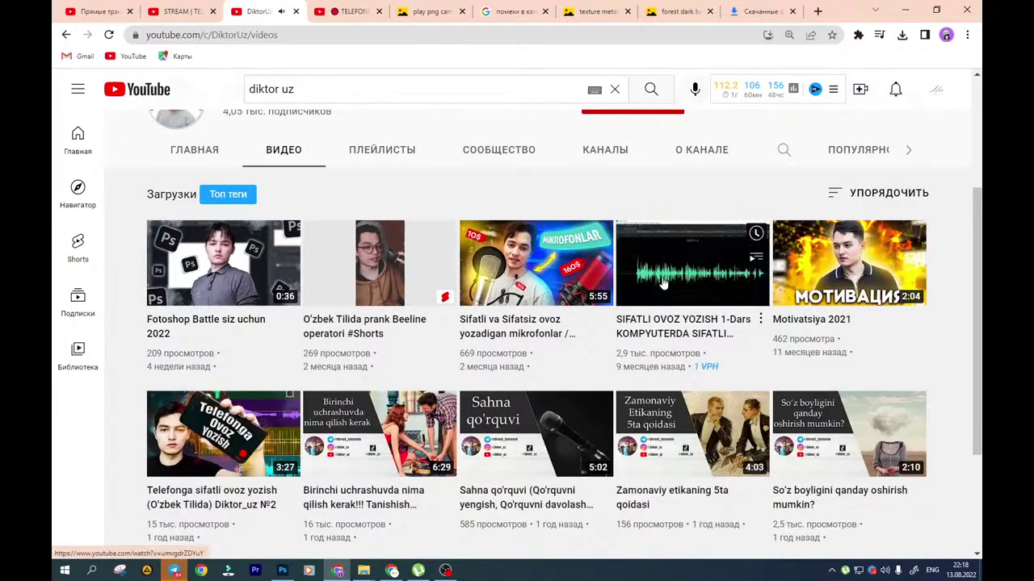
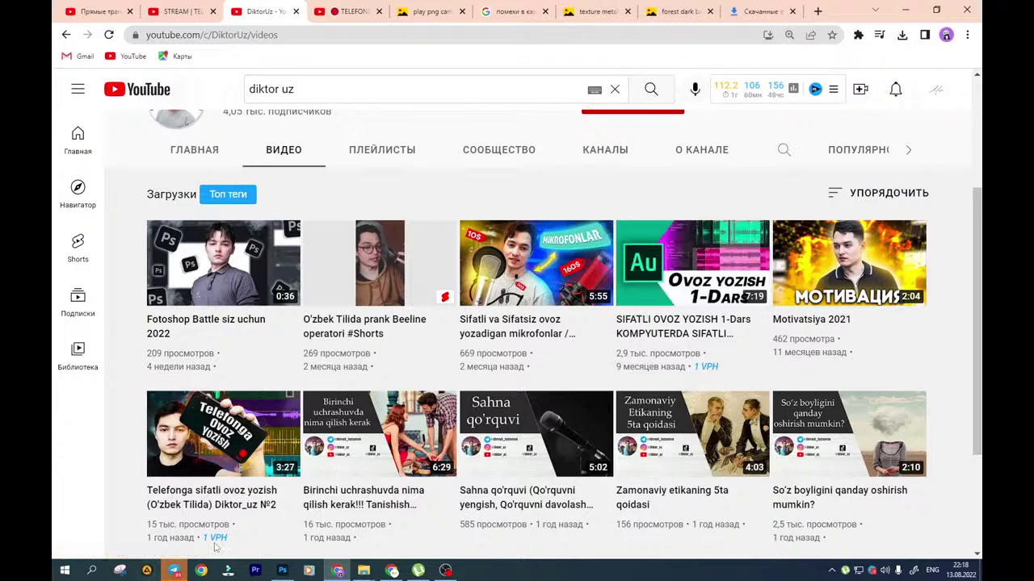
# Close the PUBG banner tutorial and the four image-search pages for camera overlay, interference, metal texture and dark forest
pyautogui.click(356, 11)
pyautogui.click(378, 12)
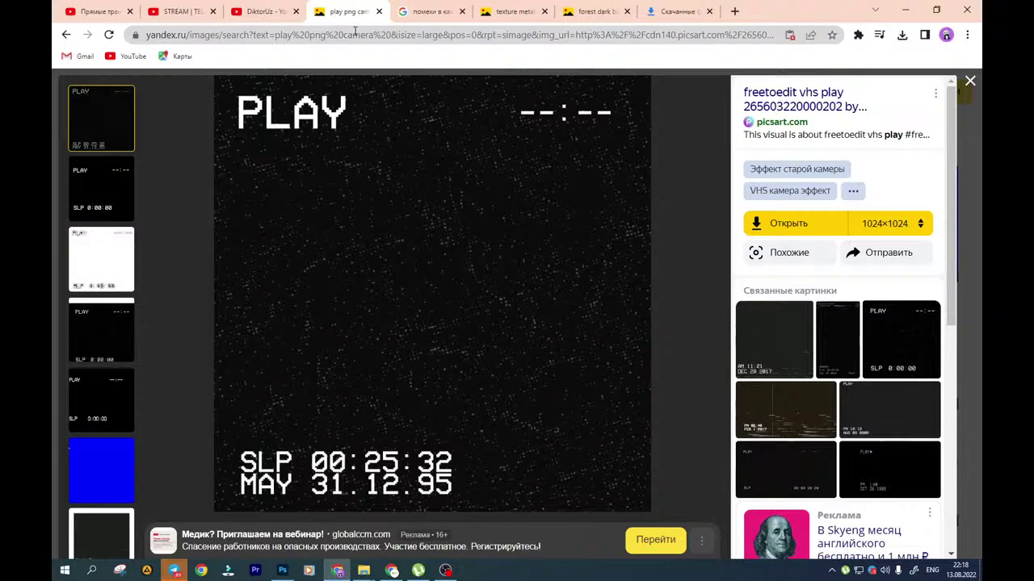
pyautogui.click(379, 11)
pyautogui.click(378, 12)
pyautogui.click(379, 11)
pyautogui.click(379, 11)
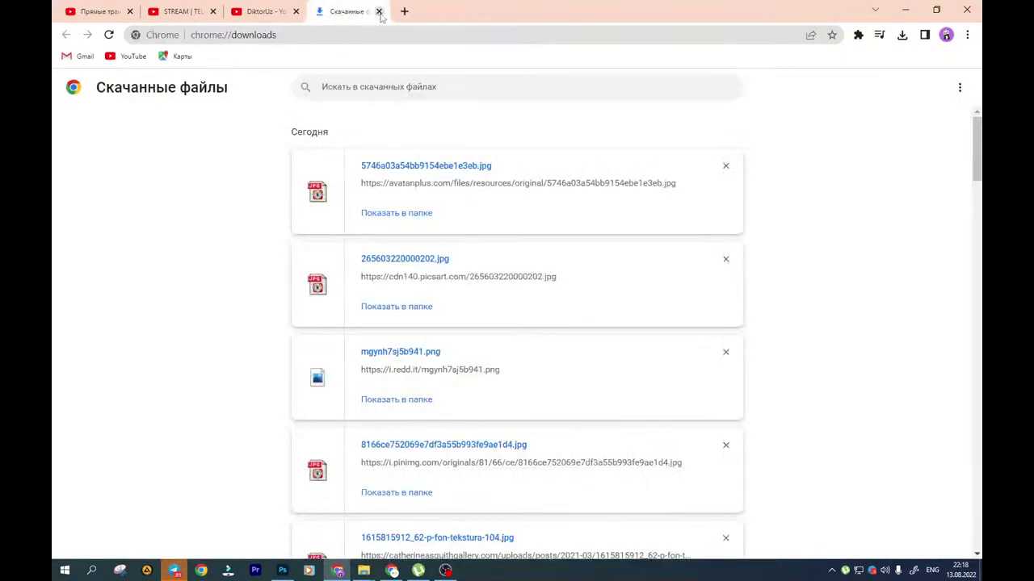
pyautogui.click(282, 11)
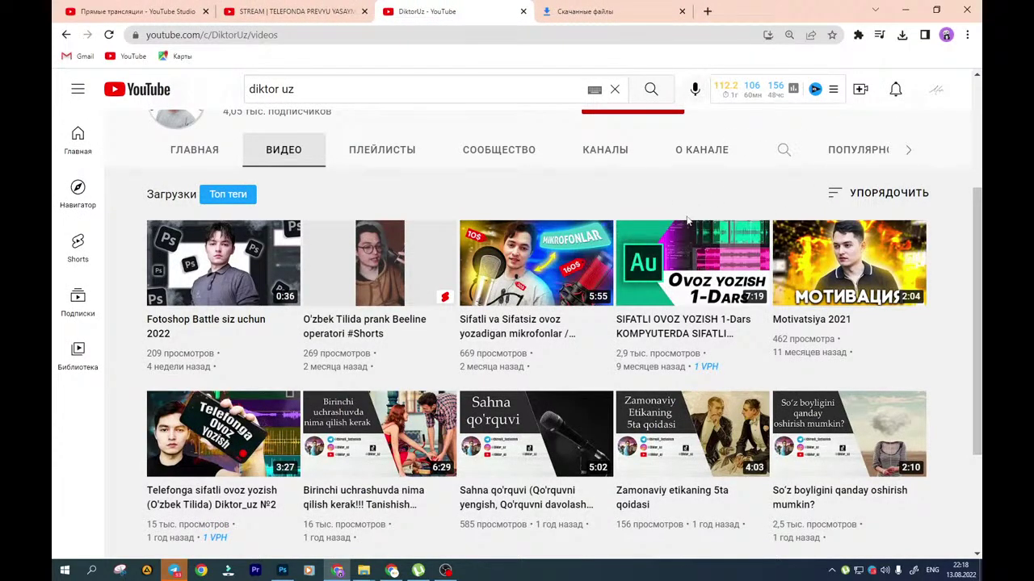
pyautogui.click(281, 7)
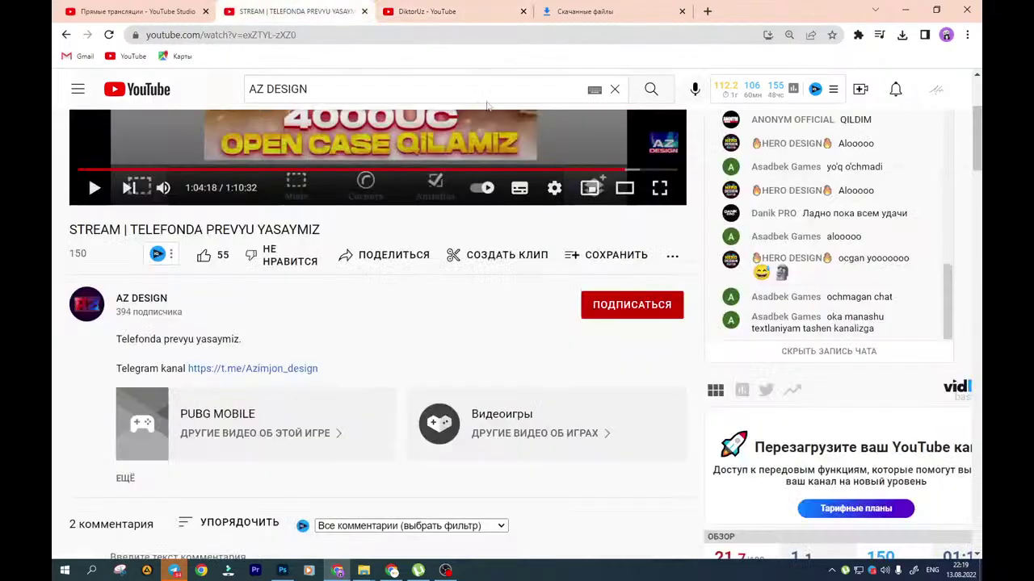
pyautogui.click(129, 11)
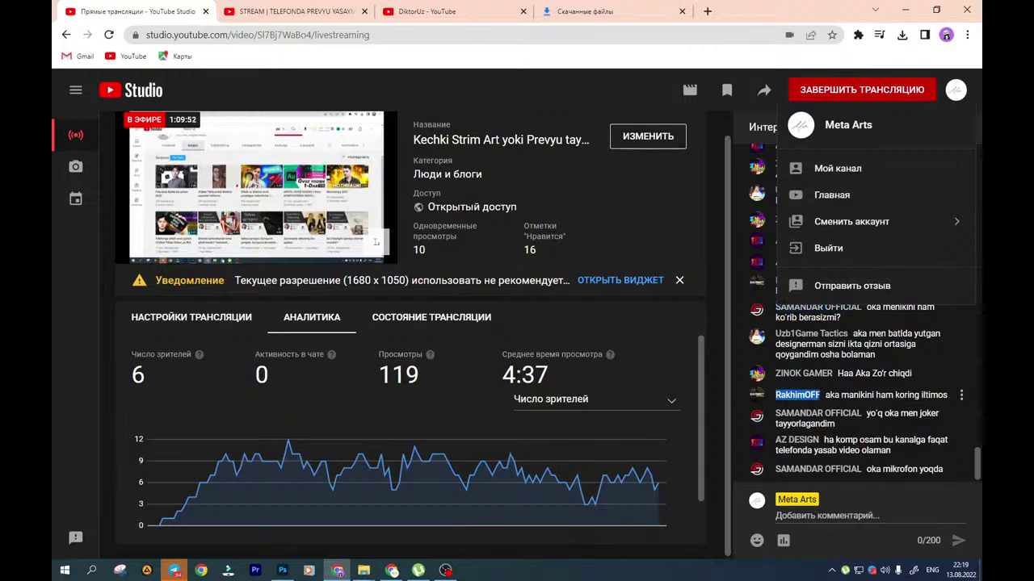
# Replace the AZ DESIGN query on the stream page with the copied name RakhimOFF and run the search
pyautogui.click(295, 11)
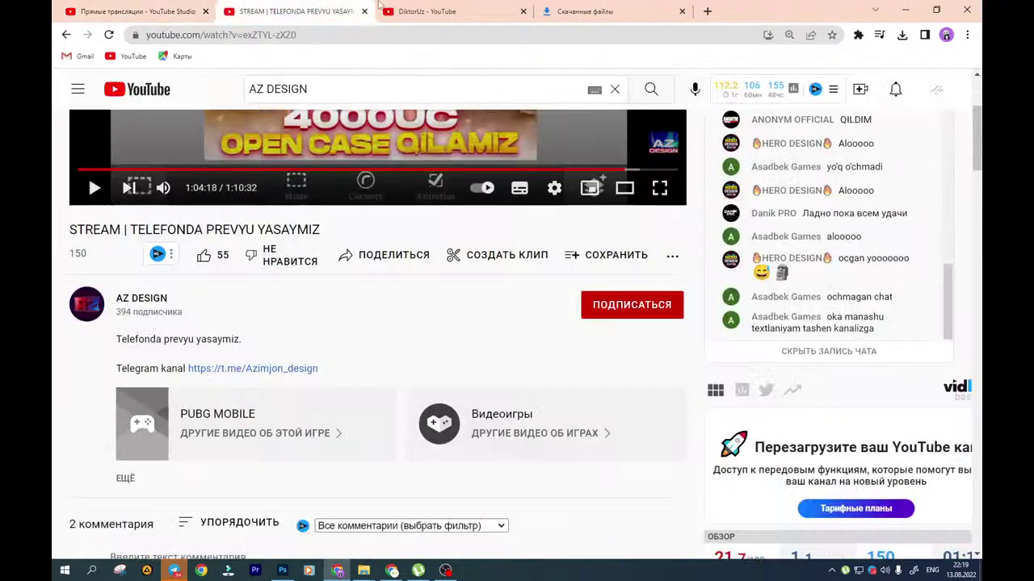
pyautogui.tripleClick(376, 91)
pyautogui.rightClick(349, 94)
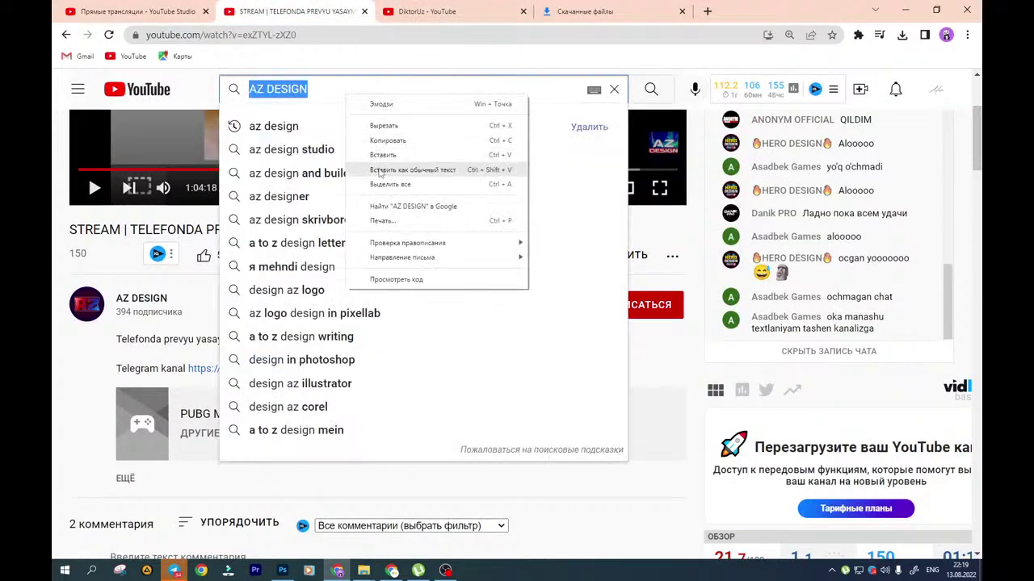
pyautogui.click(437, 150)
pyautogui.click(651, 89)
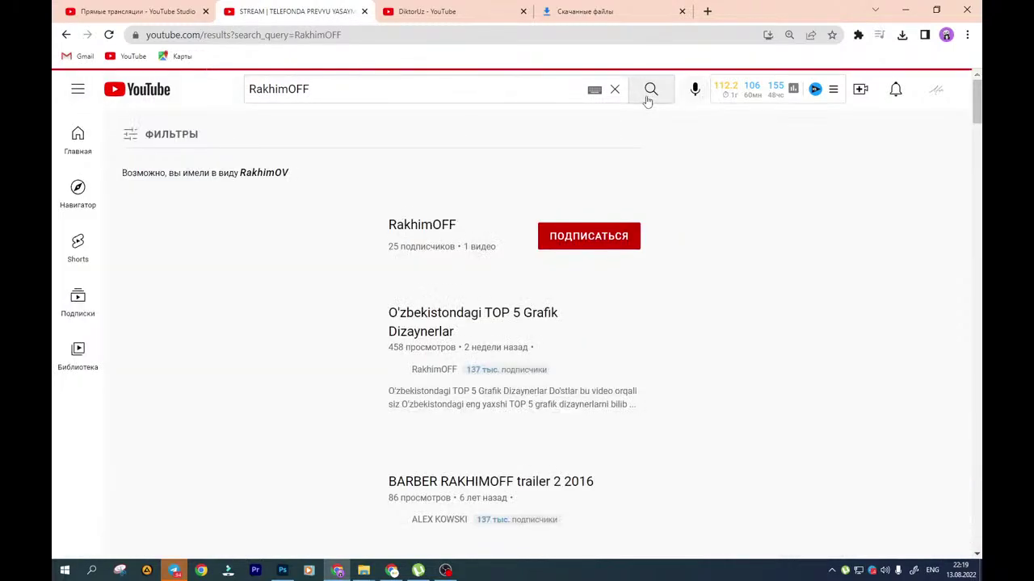
# Open the RakhimOFF channel and view its uploaded videos
pyautogui.click(411, 223)
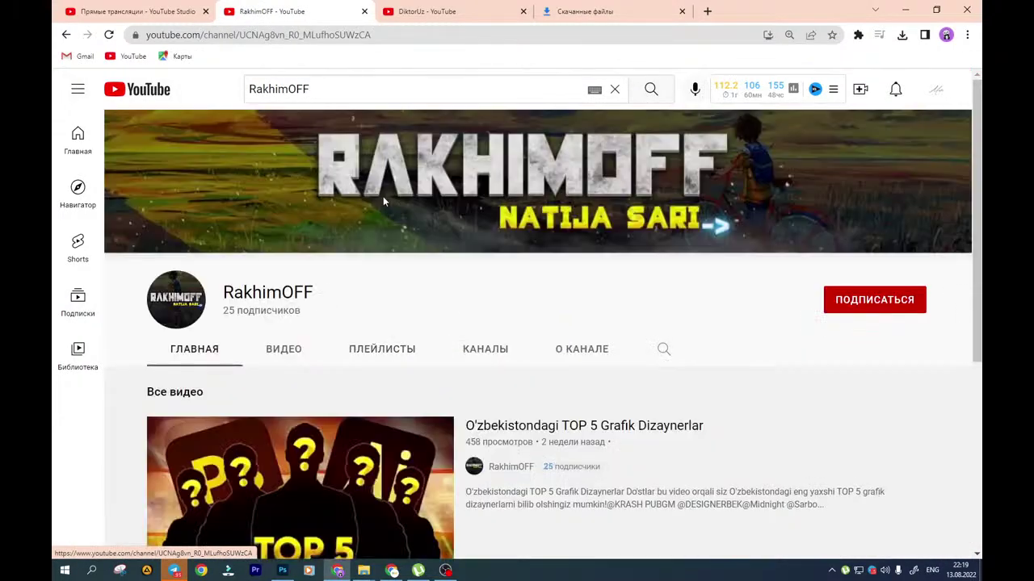
pyautogui.click(284, 352)
pyautogui.scroll(-1, 297, 363)
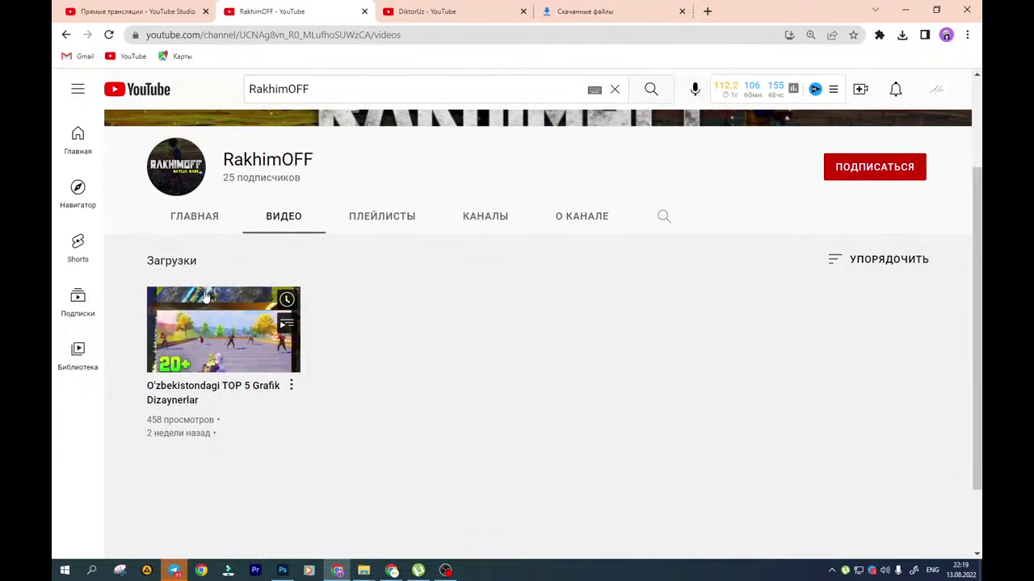
# Open RakhimOFF's video about the top 5 graphic designers, skim through its first minute and pause it
pyautogui.click(198, 318)
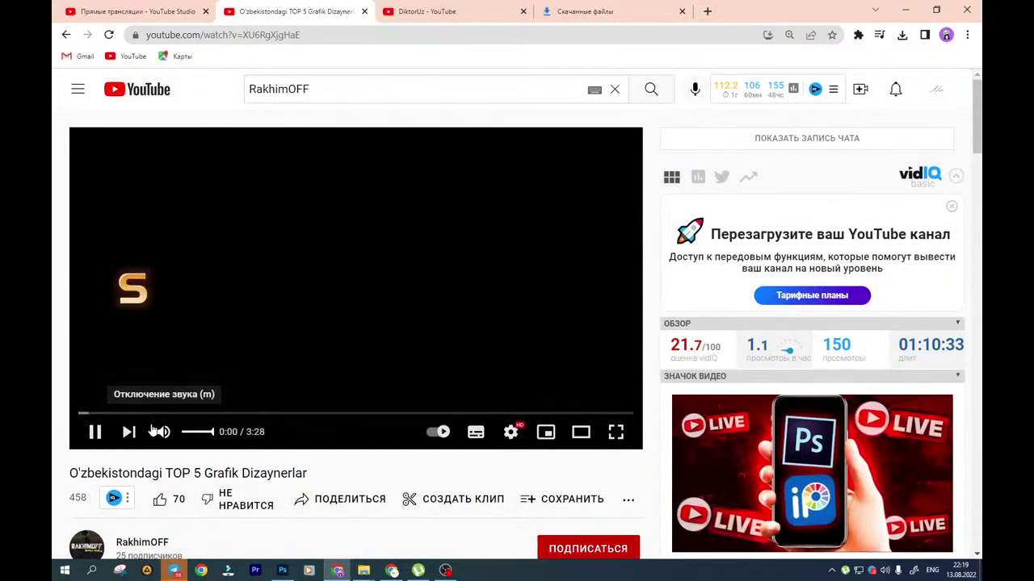
pyautogui.click(94, 432)
pyautogui.click(105, 414)
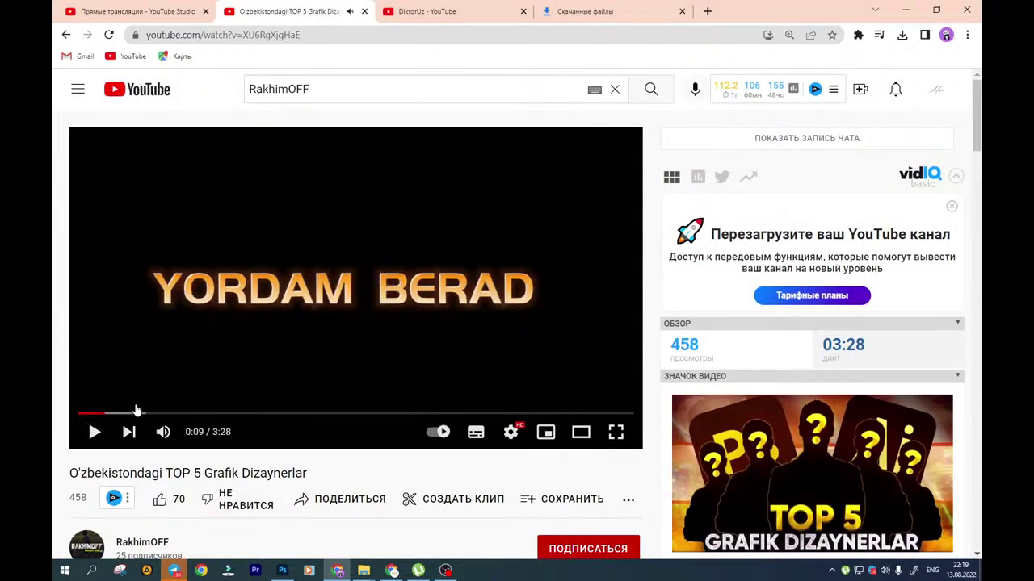
pyautogui.click(208, 364)
pyautogui.click(132, 414)
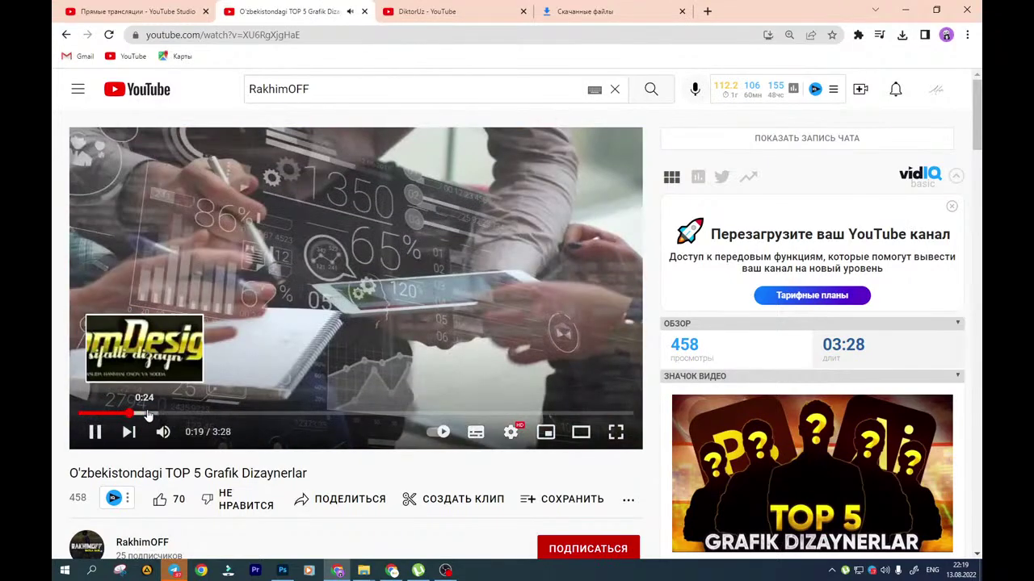
pyautogui.click(149, 414)
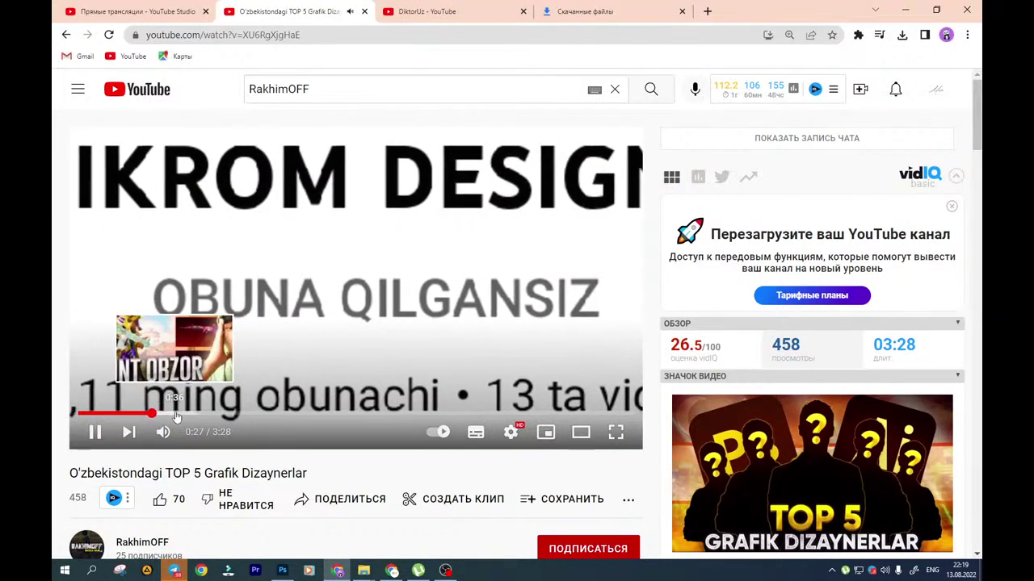
pyautogui.click(209, 414)
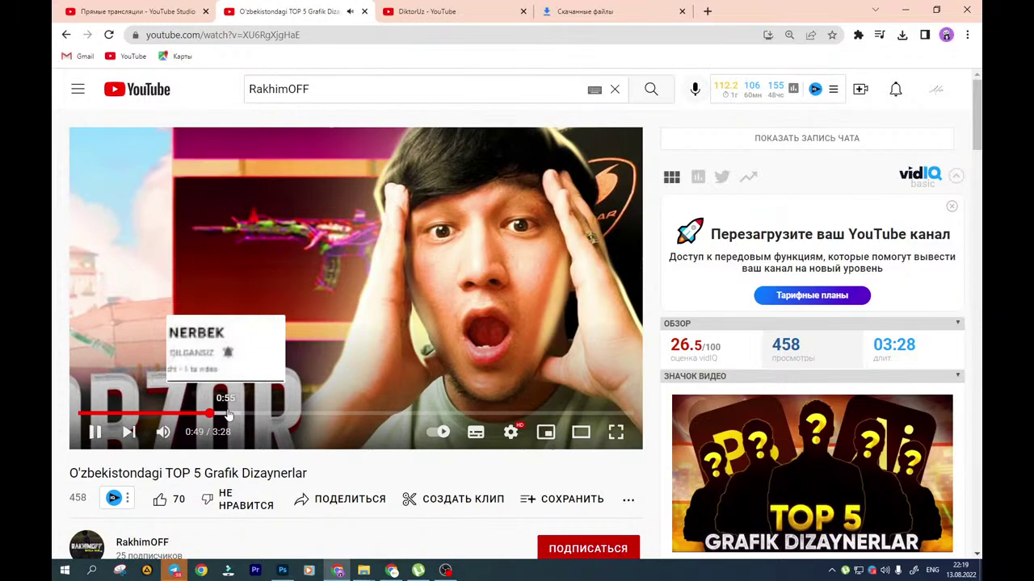
pyautogui.click(229, 414)
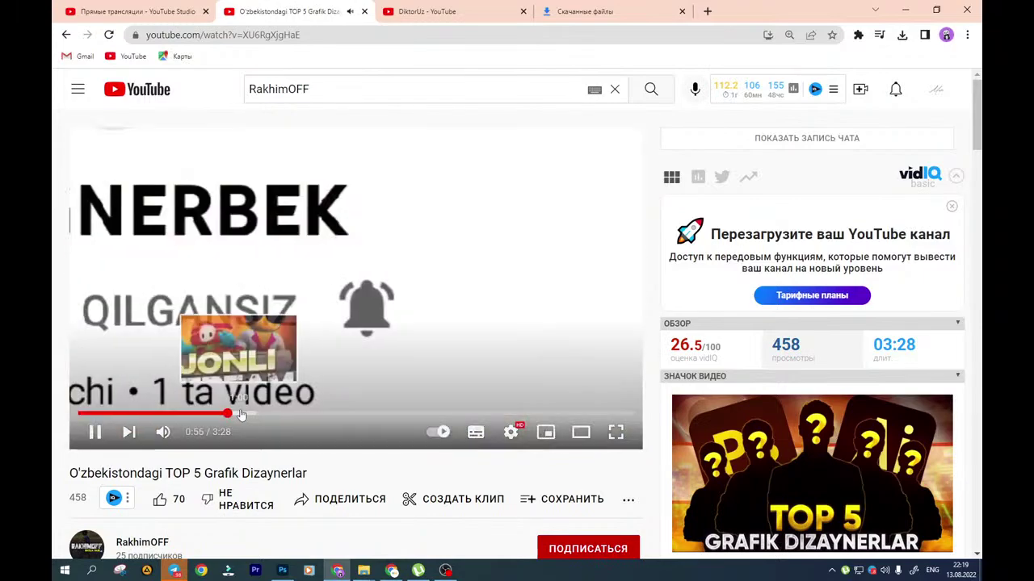
pyautogui.click(243, 414)
pyautogui.press('space')
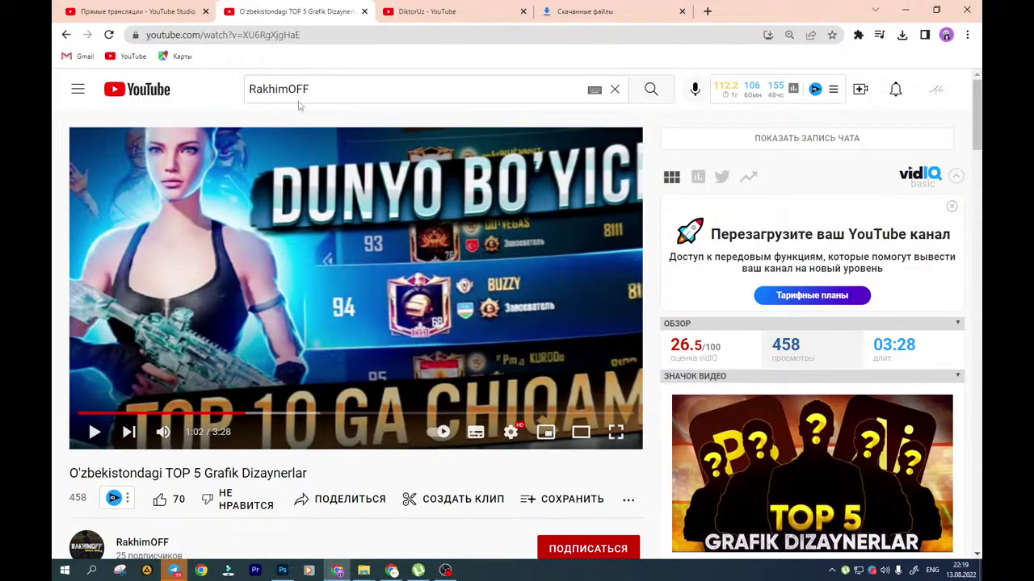
# Return to the live broadcast page in YouTube Studio and copy the commenter name Marss Design from the chat
pyautogui.click(93, 8)
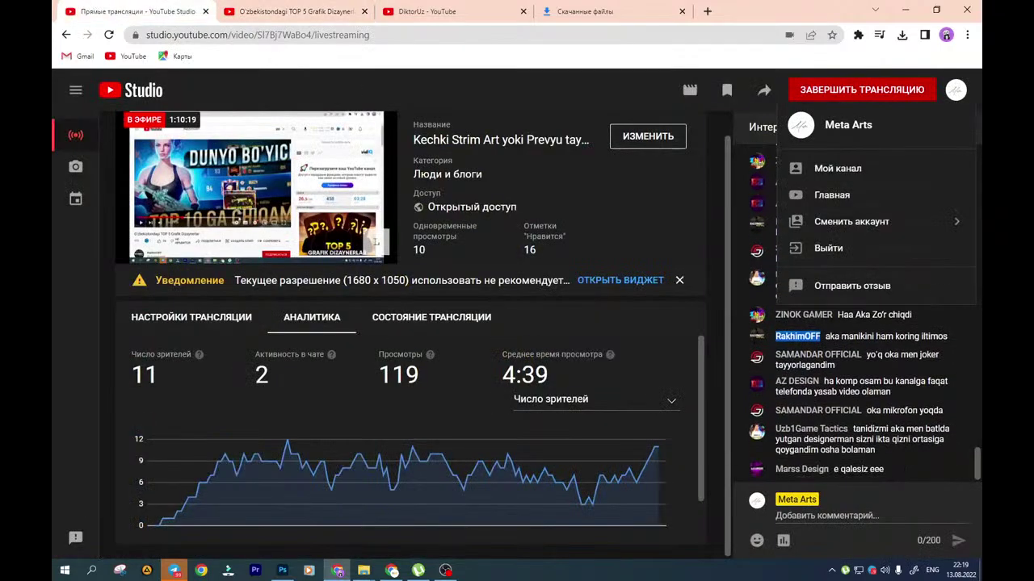
pyautogui.moveTo(827, 469); pyautogui.dragTo(829, 469)
pyautogui.hotkey('ctrl', 'c')
pyautogui.rightClick(796, 467)
pyautogui.click(812, 478)
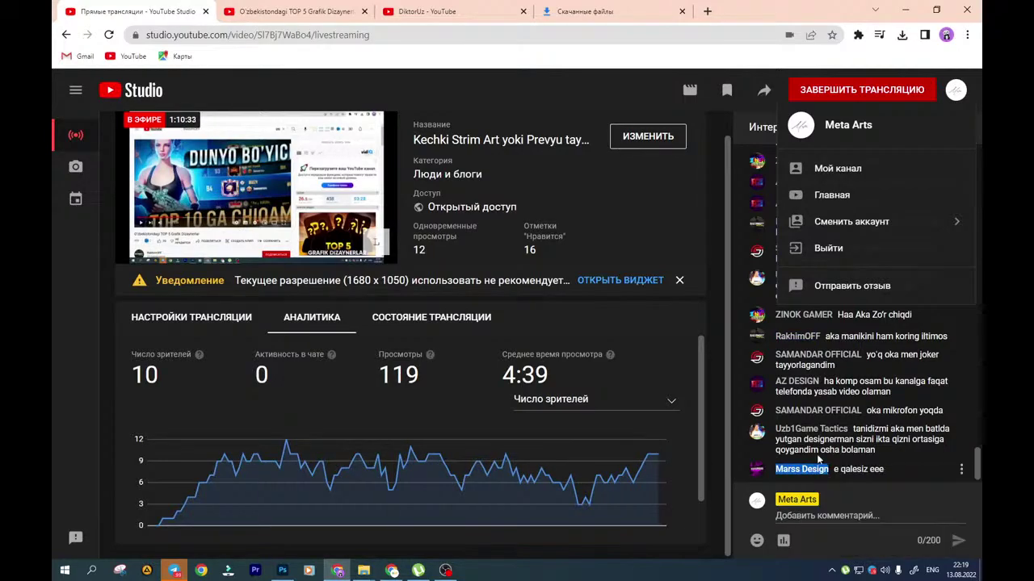
# Replace the RakhimOFF query on the video page with the copied name Marss Design and run the search
pyautogui.click(339, 9)
pyautogui.doubleClick(345, 90)
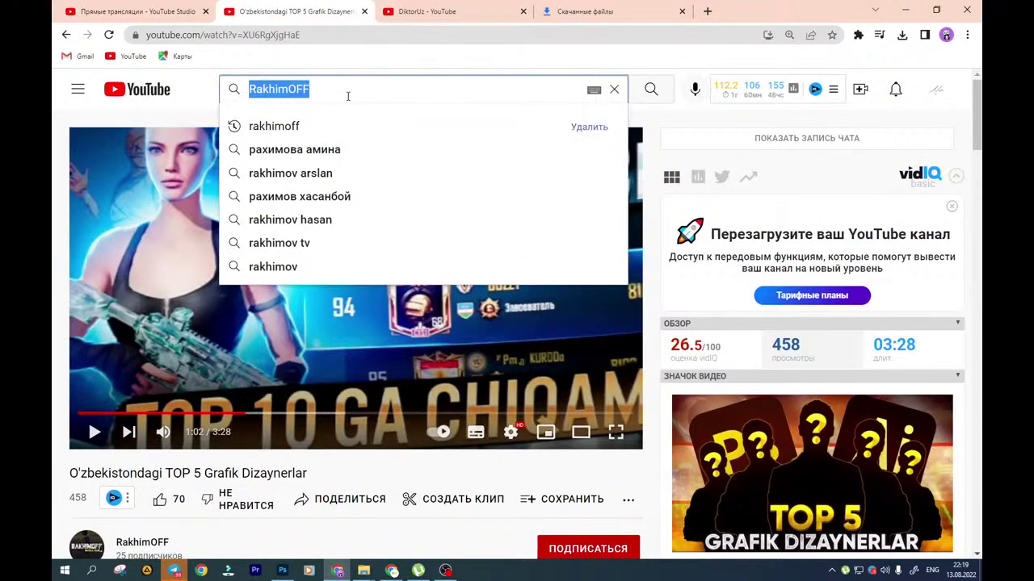
pyautogui.rightClick(349, 92)
pyautogui.click(379, 154)
pyautogui.click(650, 89)
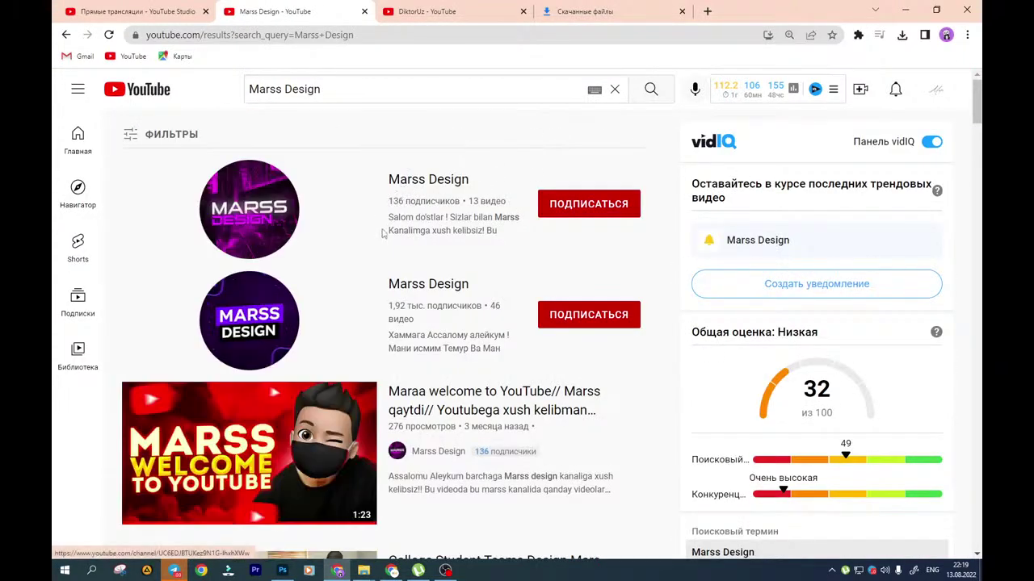
# Open both Marss Design channels from the results in separate tabs and view each channel's uploaded videos
pyautogui.middleClick(411, 283)
pyautogui.middleClick(432, 179)
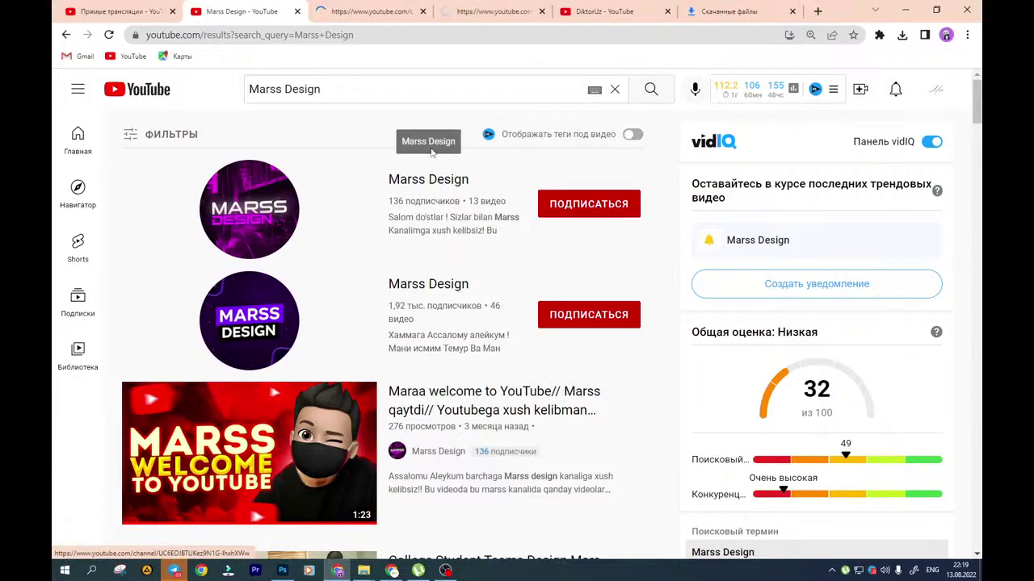
pyautogui.click(358, 7)
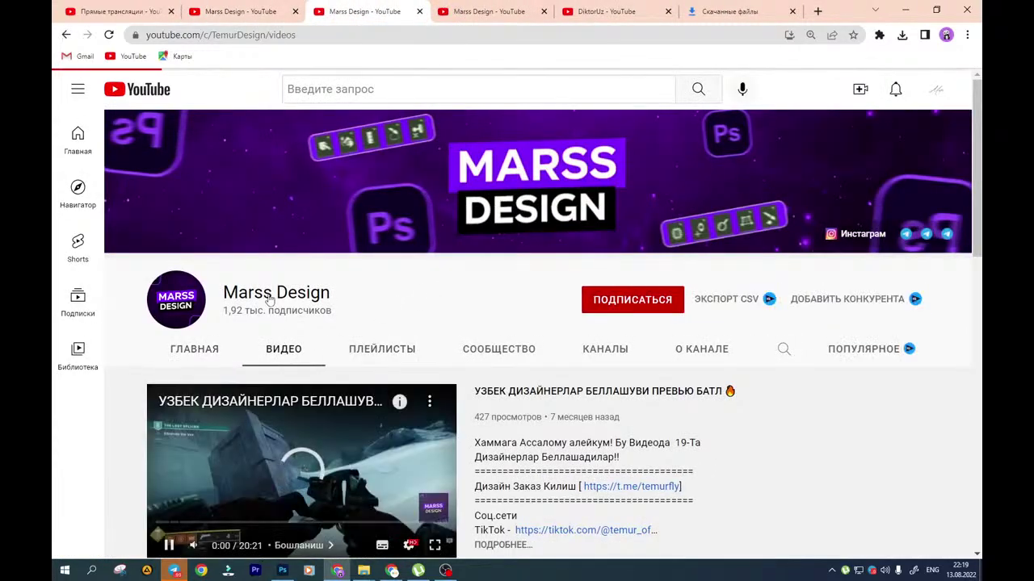
pyautogui.scroll(-2, 269, 299)
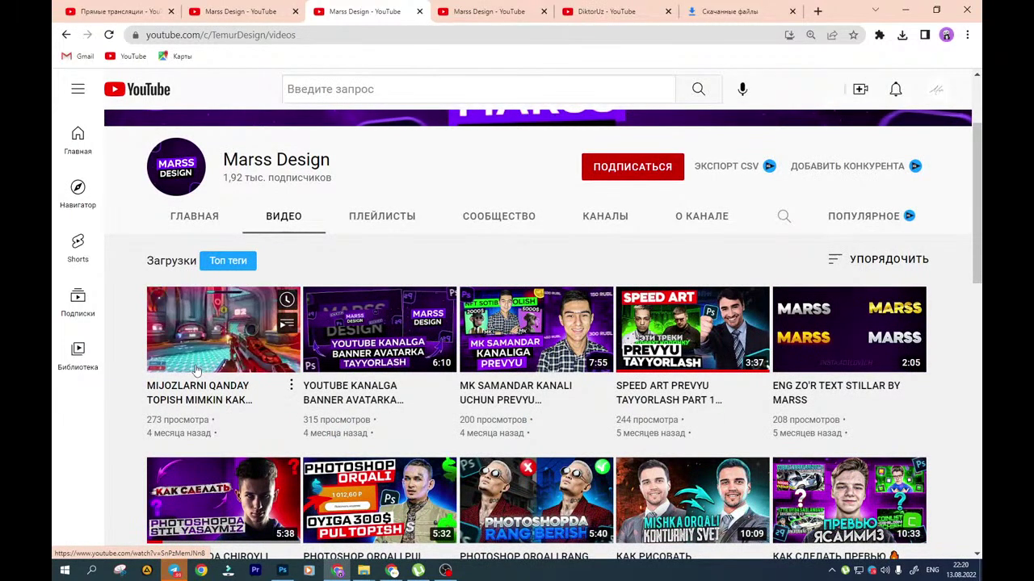
pyautogui.click(484, 11)
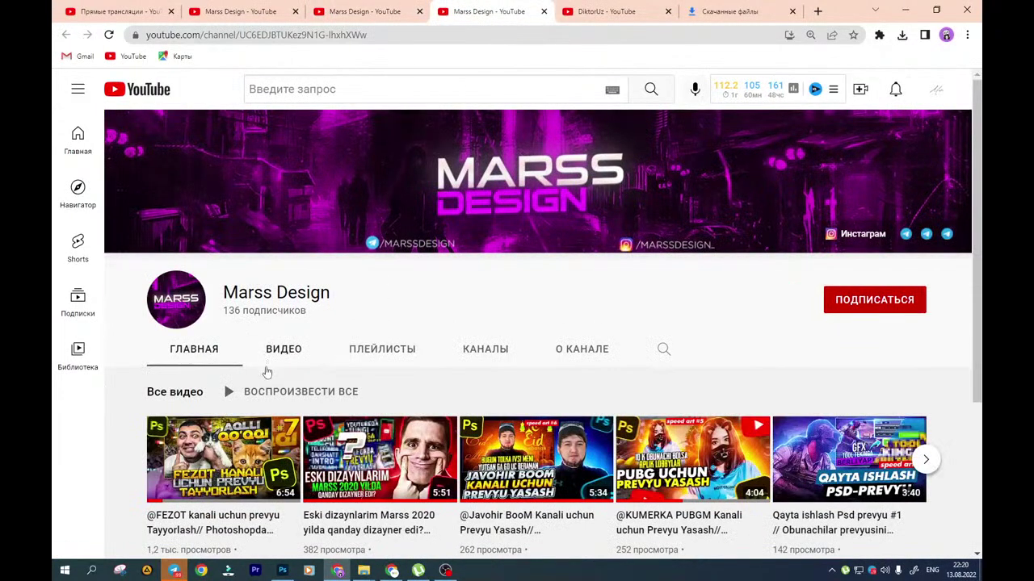
pyautogui.click(278, 352)
pyautogui.scroll(-2, 281, 363)
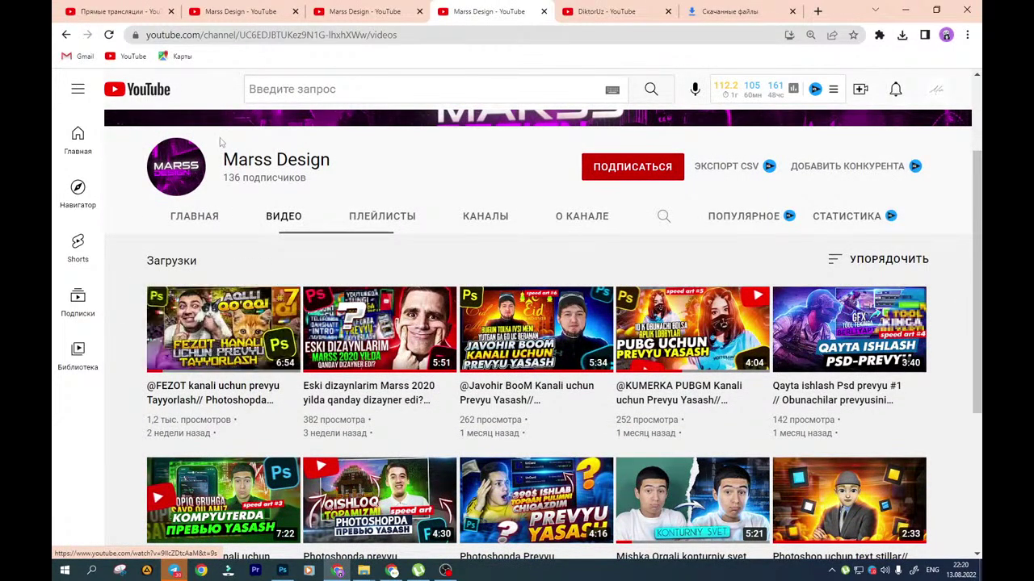
# Go from the live broadcast page to the own Meta Arts channel and view its uploaded videos
pyautogui.click(144, 12)
pyautogui.click(957, 92)
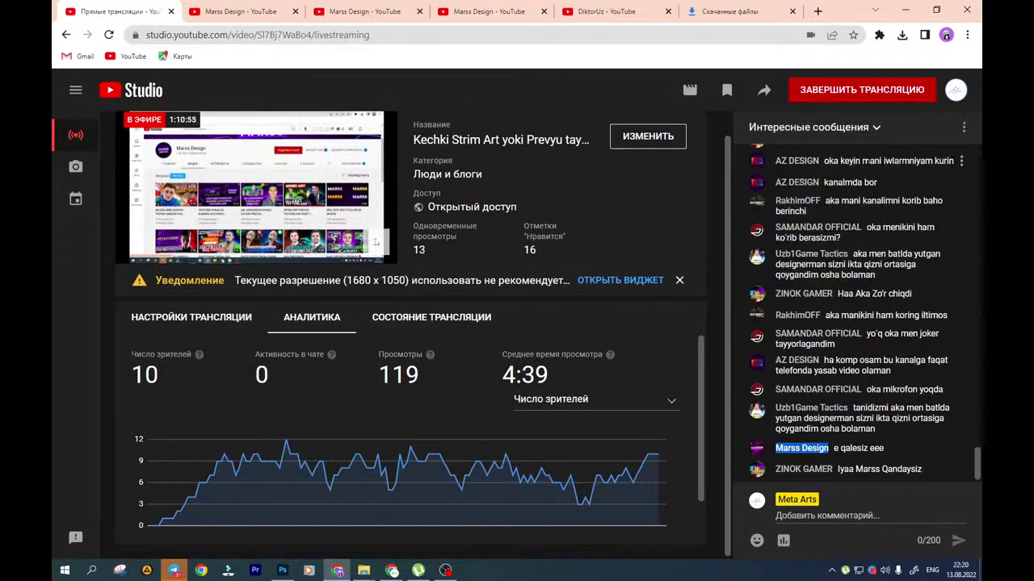
pyautogui.click(956, 89)
pyautogui.click(799, 169)
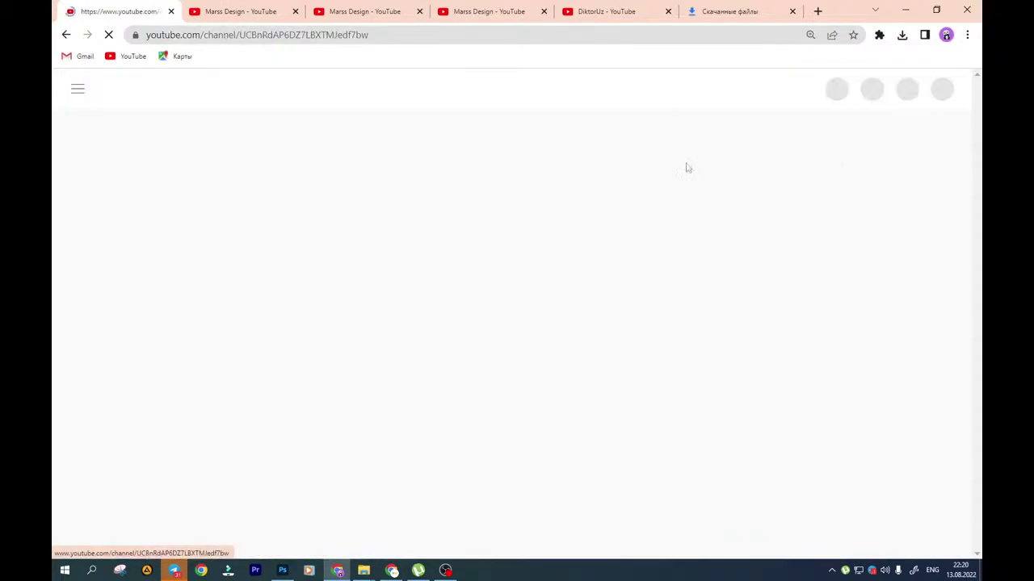
pyautogui.click(279, 354)
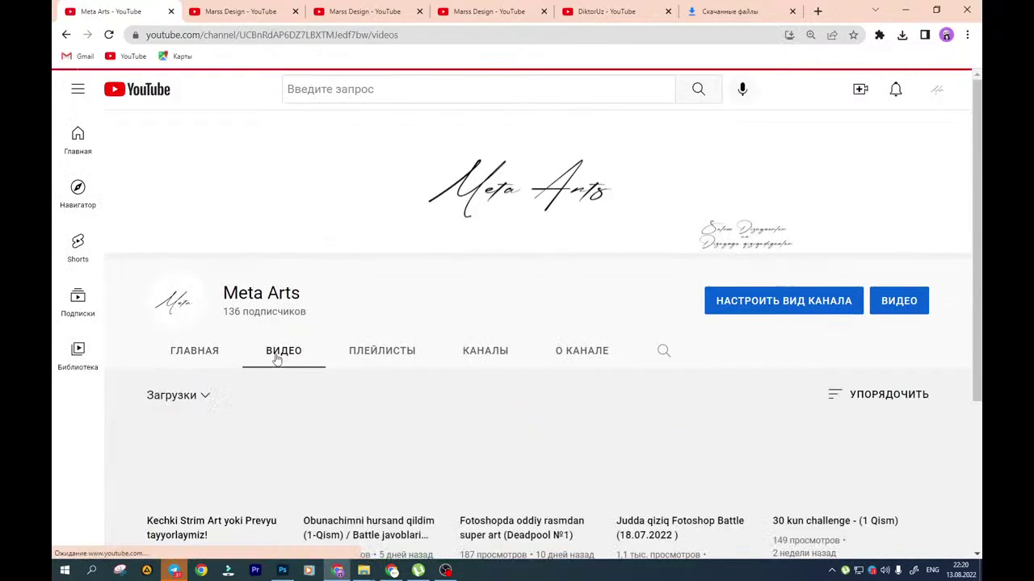
pyautogui.scroll(-2, 319, 250)
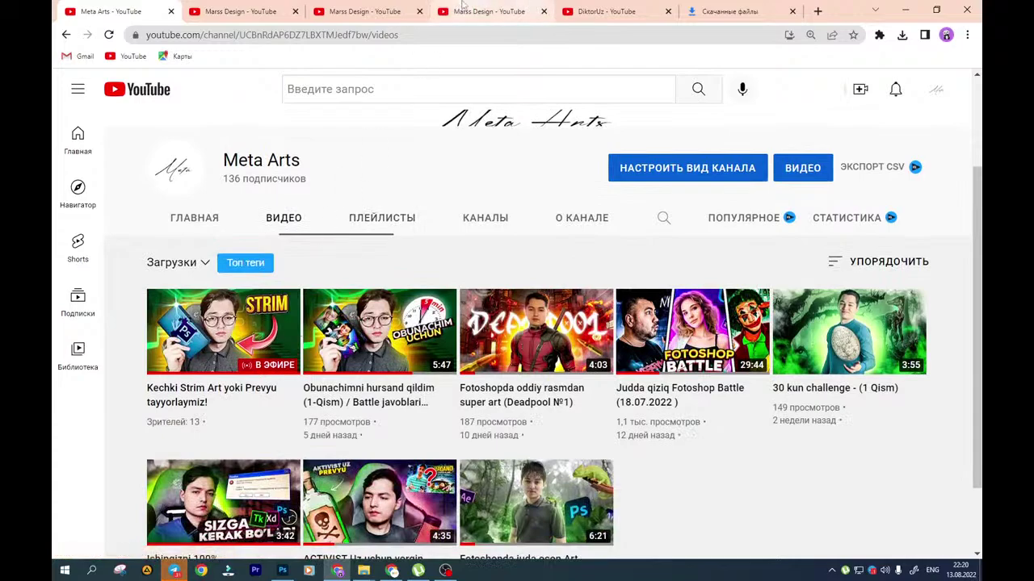
# Go back through the Marss Design pages to the 136-subscriber channel and look over its video thumbnails
pyautogui.click(243, 12)
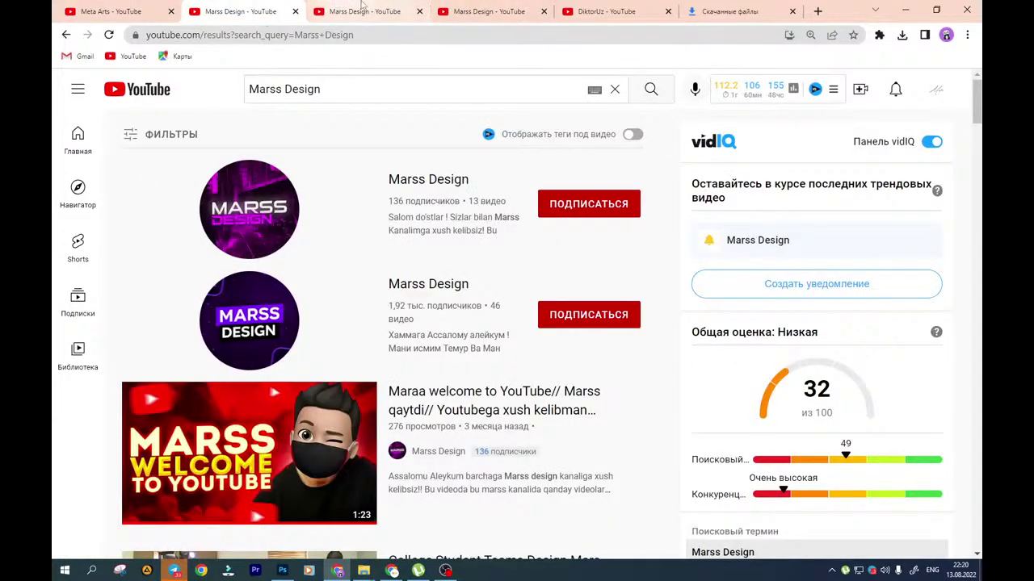
pyautogui.click(362, 10)
pyautogui.click(530, 6)
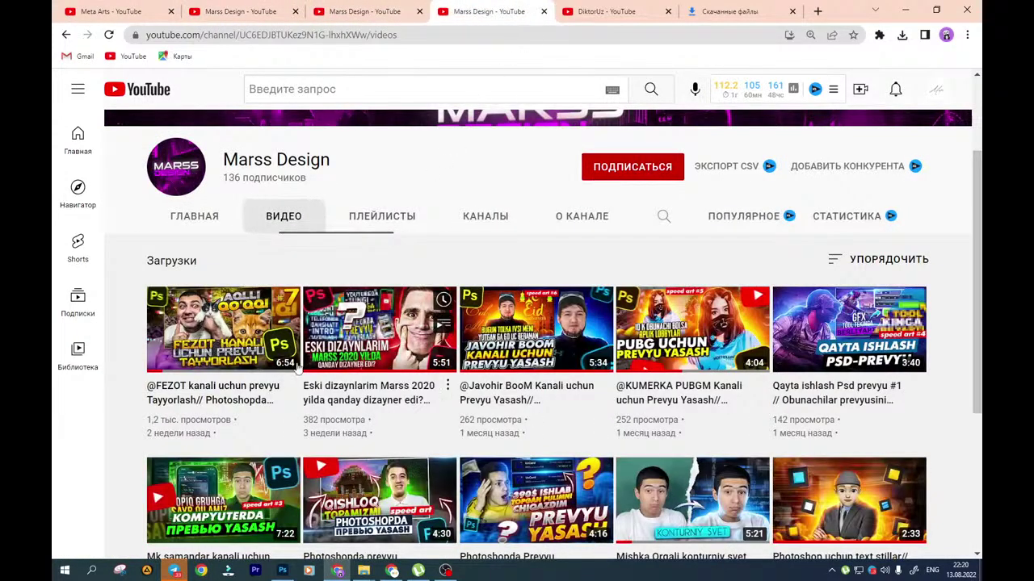
pyautogui.scroll(-1, 210, 442)
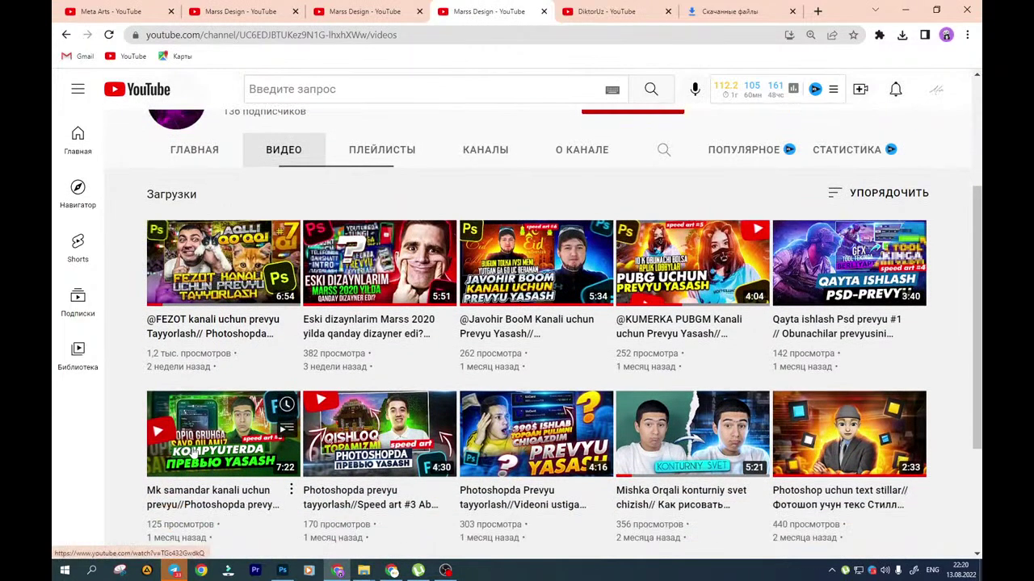
pyautogui.moveTo(683, 406)
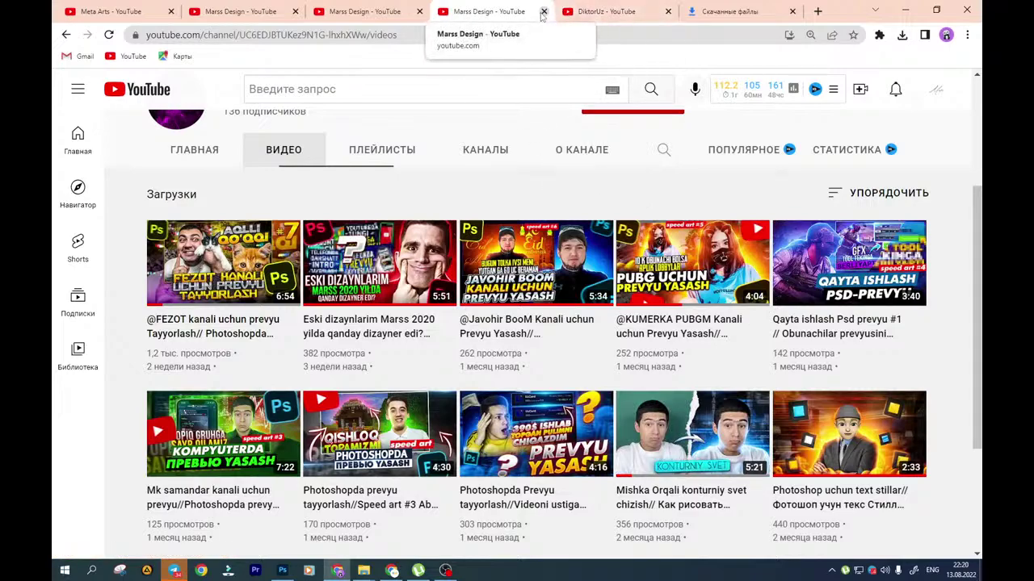
pyautogui.moveTo(648, 378)
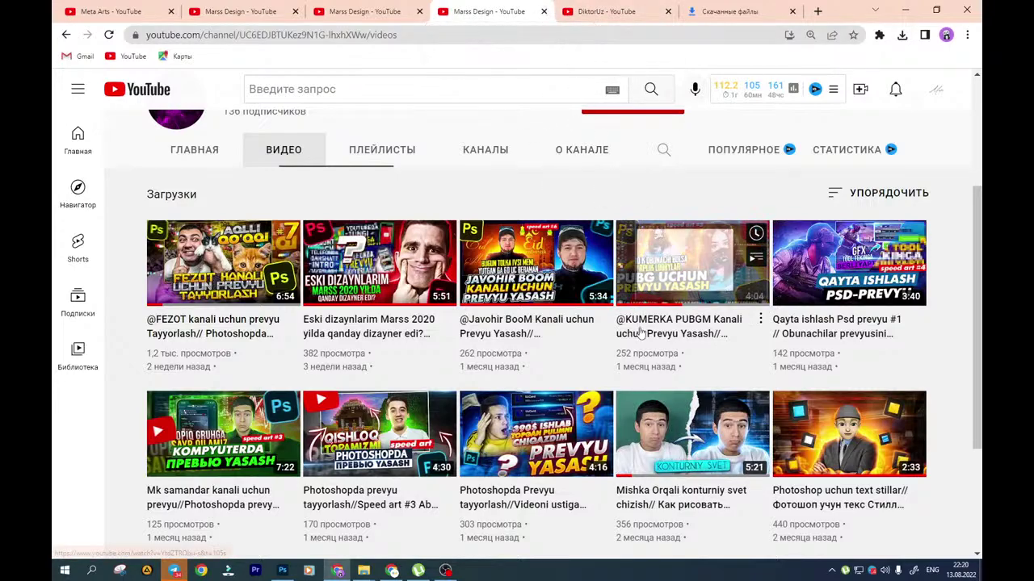
# Close the 136-subscriber Marss Design channel and the DiktorUz page, and show the larger Marss Design channel
pyautogui.click(543, 11)
pyautogui.click(543, 11)
pyautogui.click(408, 10)
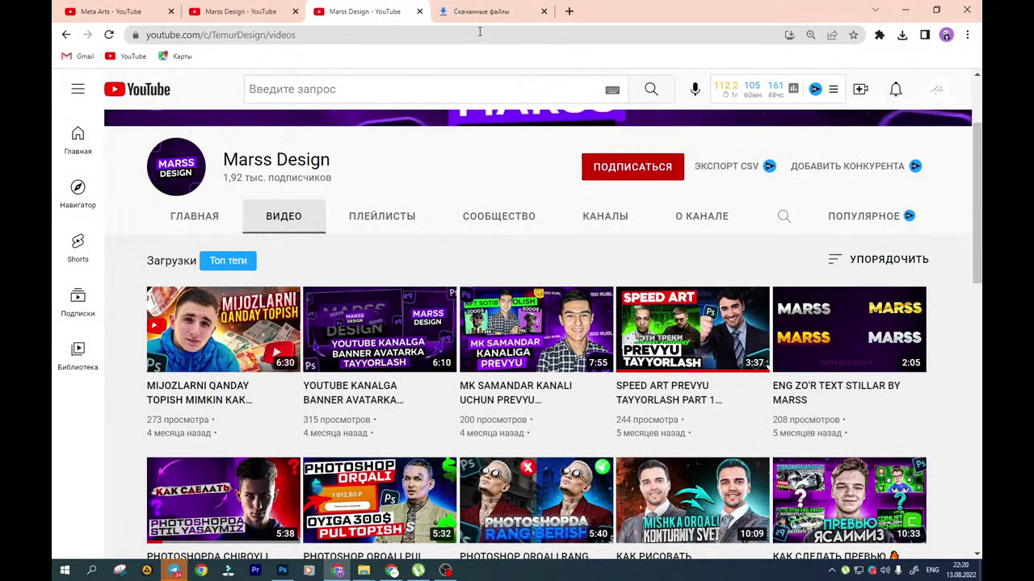
# Look through the thumbnails of the larger Marss Design channel's uploads, from the newest videos down to the oldest
pyautogui.moveTo(495, 352)
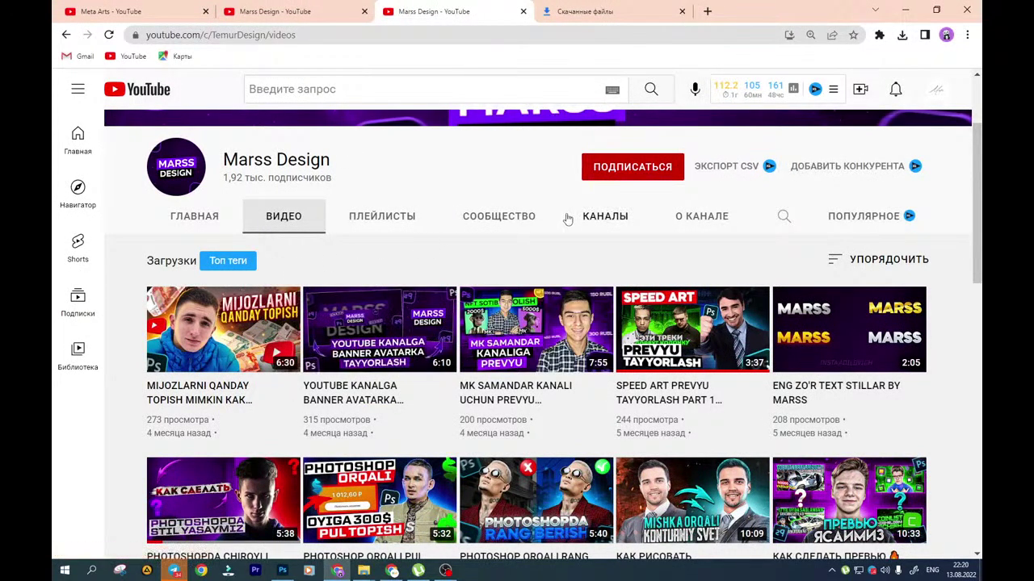
pyautogui.scroll(-1, 505, 249)
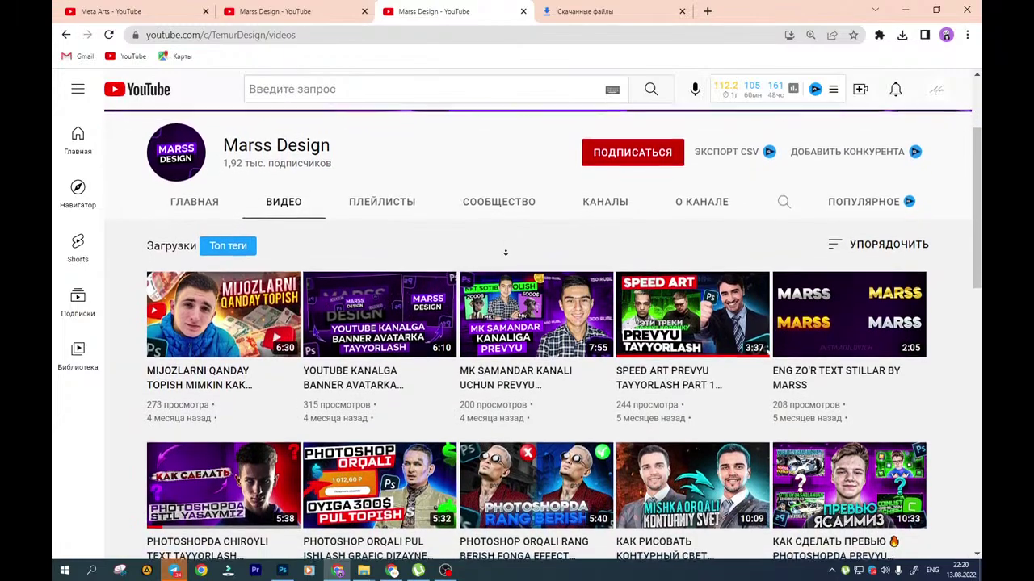
pyautogui.scroll(-1, 505, 252)
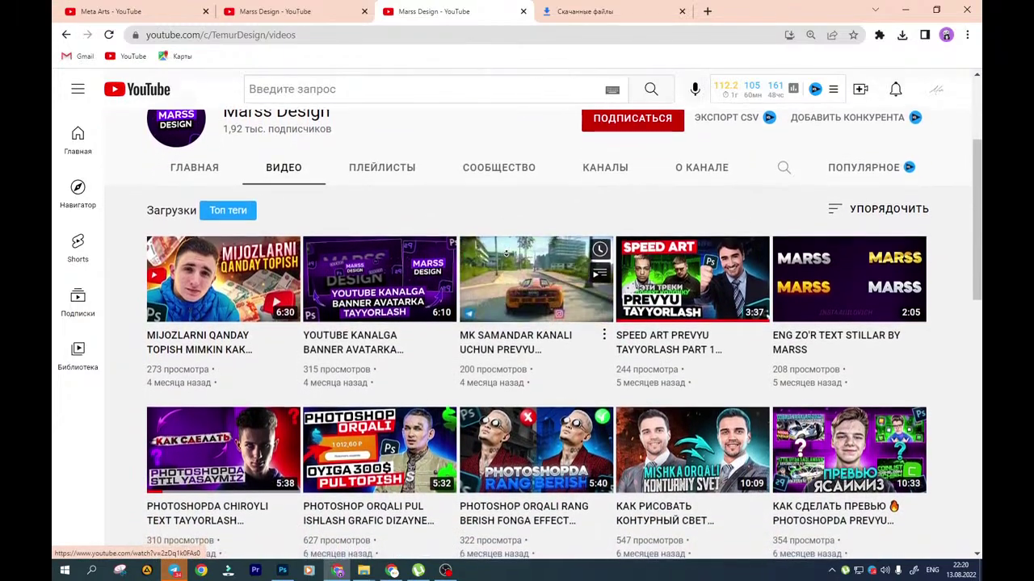
pyautogui.scroll(-2, 506, 253)
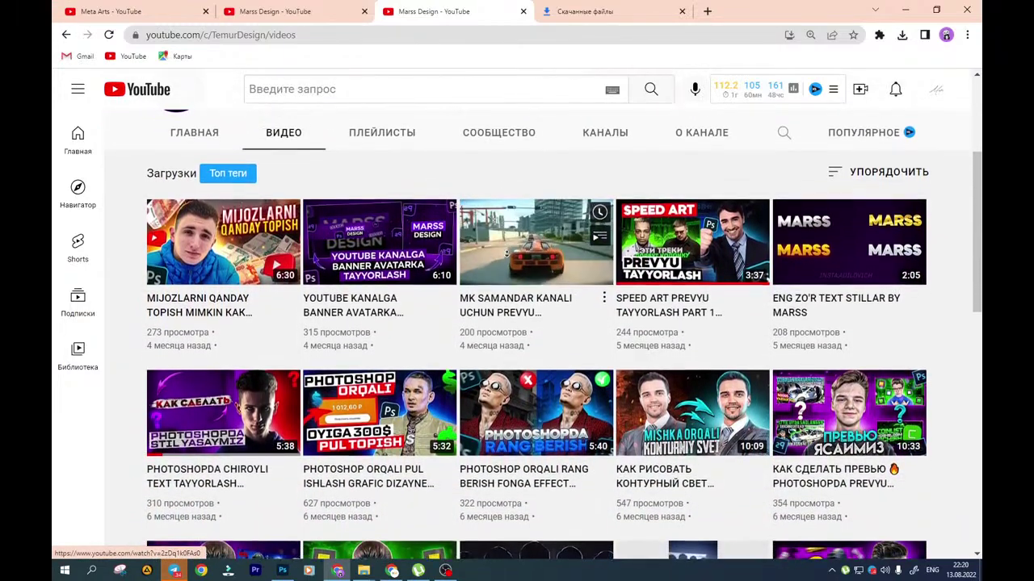
pyautogui.scroll(-2, 517, 263)
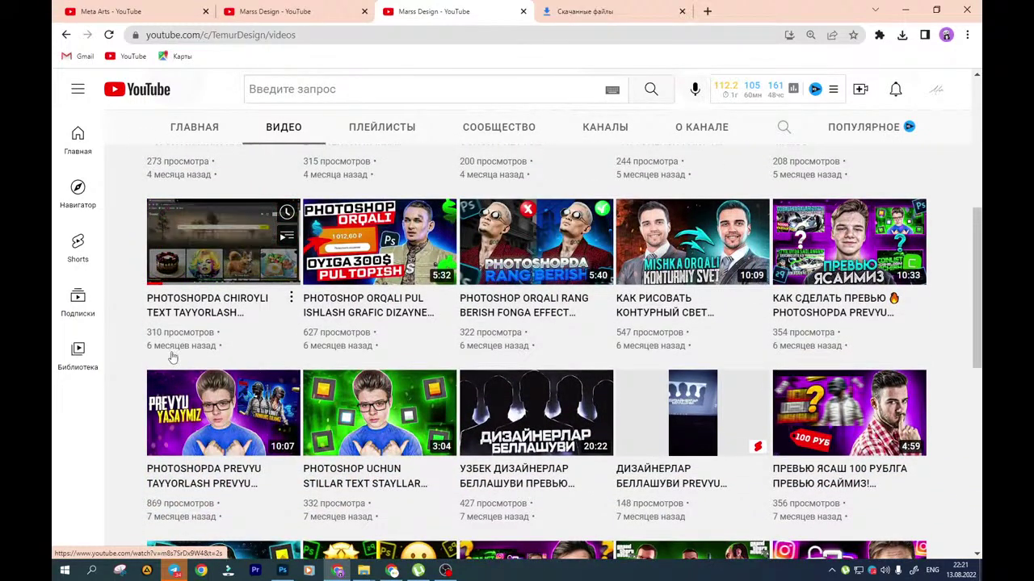
pyautogui.scroll(-2, 114, 416)
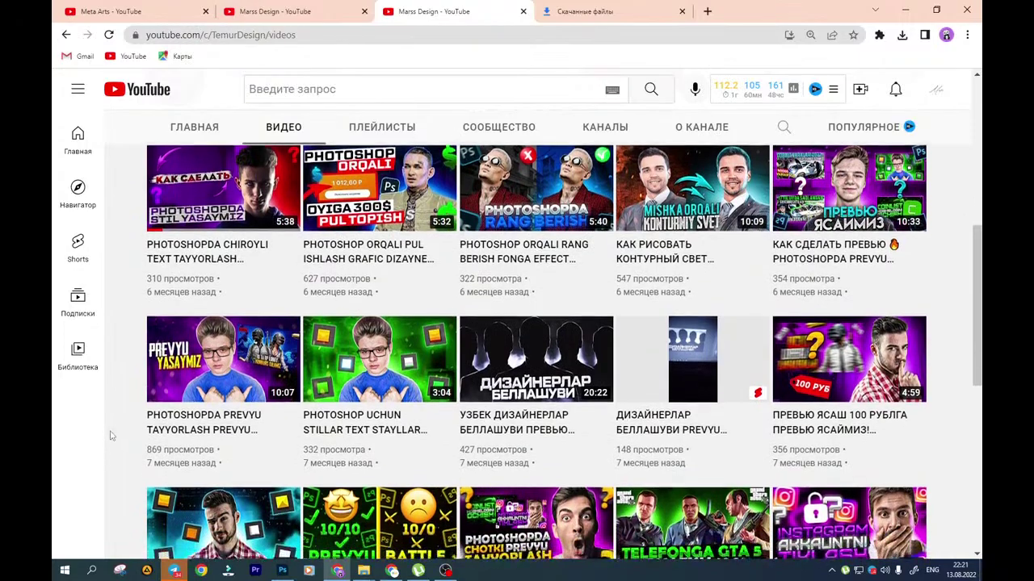
pyautogui.scroll(-1, 125, 407)
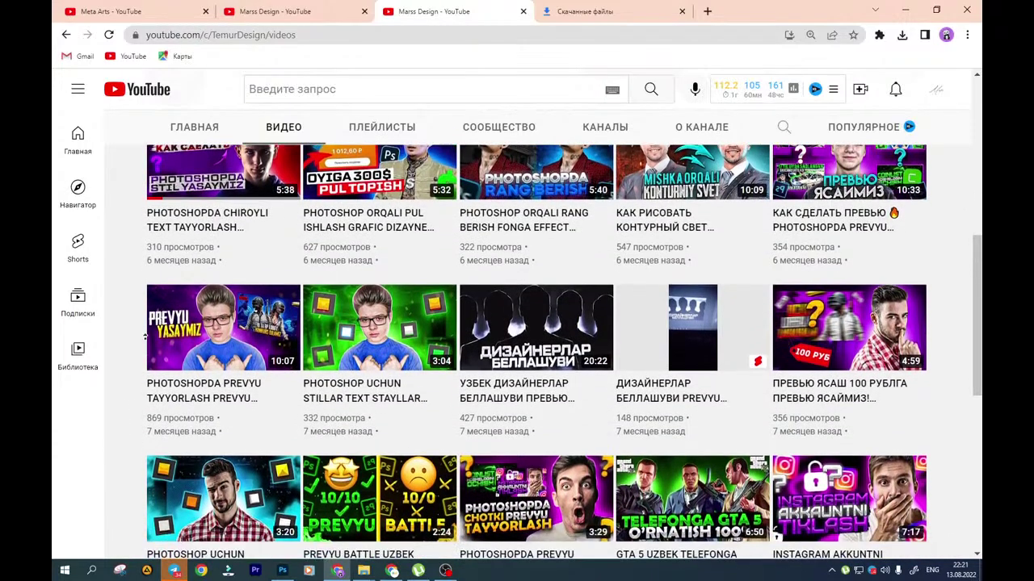
pyautogui.scroll(10, 134, 380)
pyautogui.scroll(-10, 151, 305)
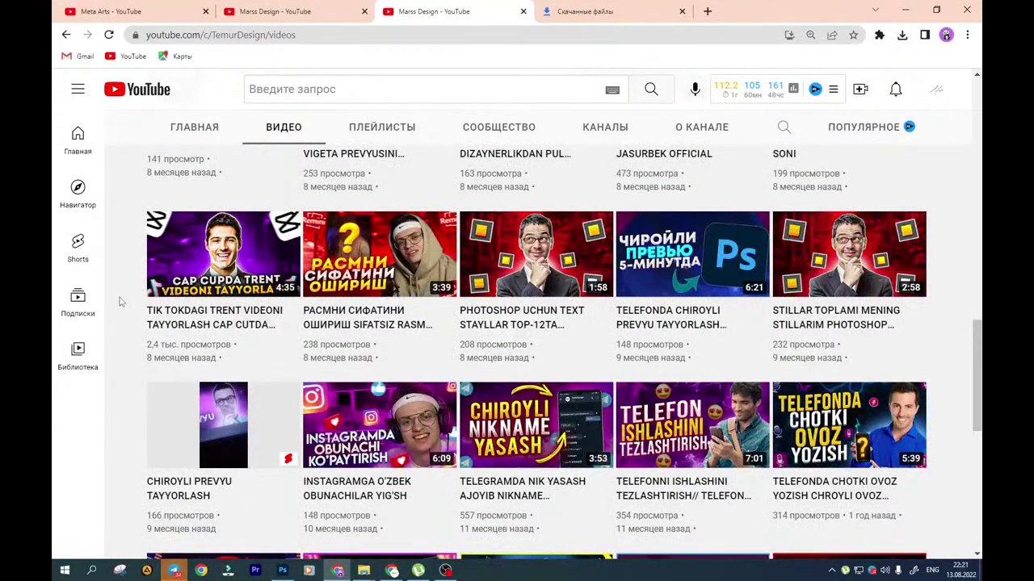
pyautogui.scroll(-2, 121, 323)
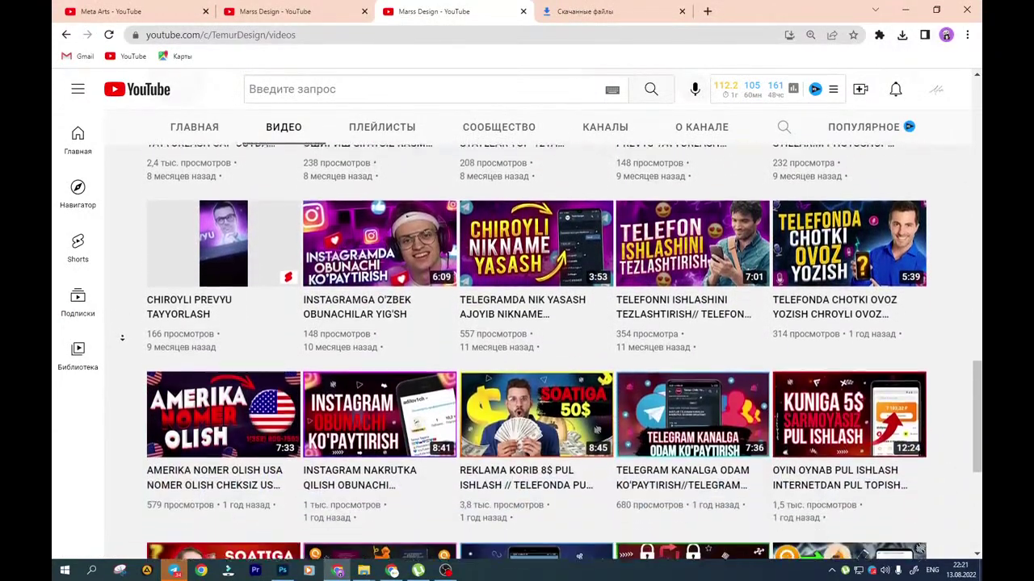
pyautogui.scroll(-3, 122, 337)
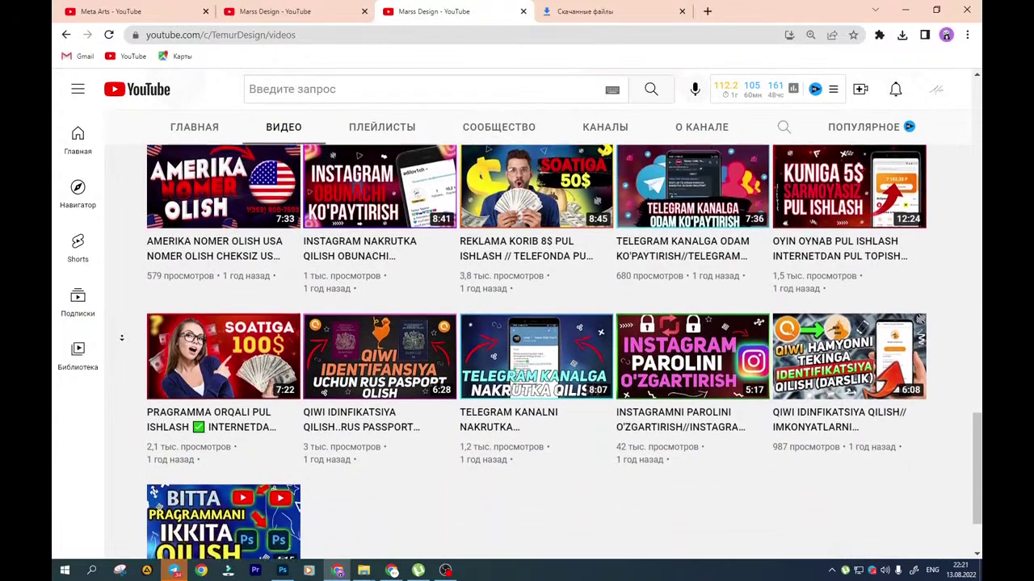
pyautogui.scroll(-2, 122, 338)
pyautogui.moveTo(224, 342)
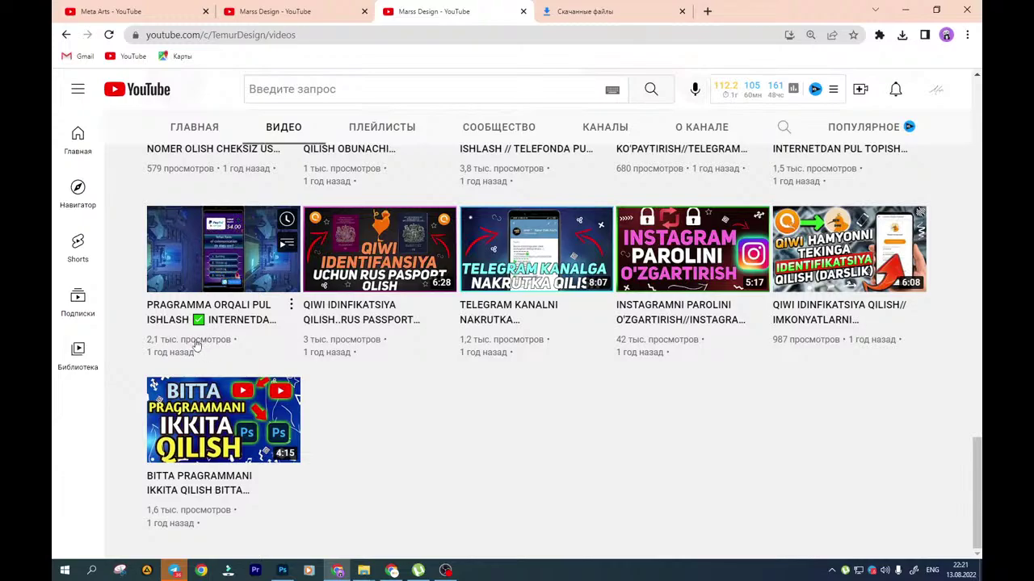
pyautogui.scroll(3, 193, 335)
# Search YouTube for rakhimoff in the other Marss Design tab, view the RakhimOFF channel's uploaded videos, and close that tab
pyautogui.click(274, 12)
pyautogui.click(341, 93)
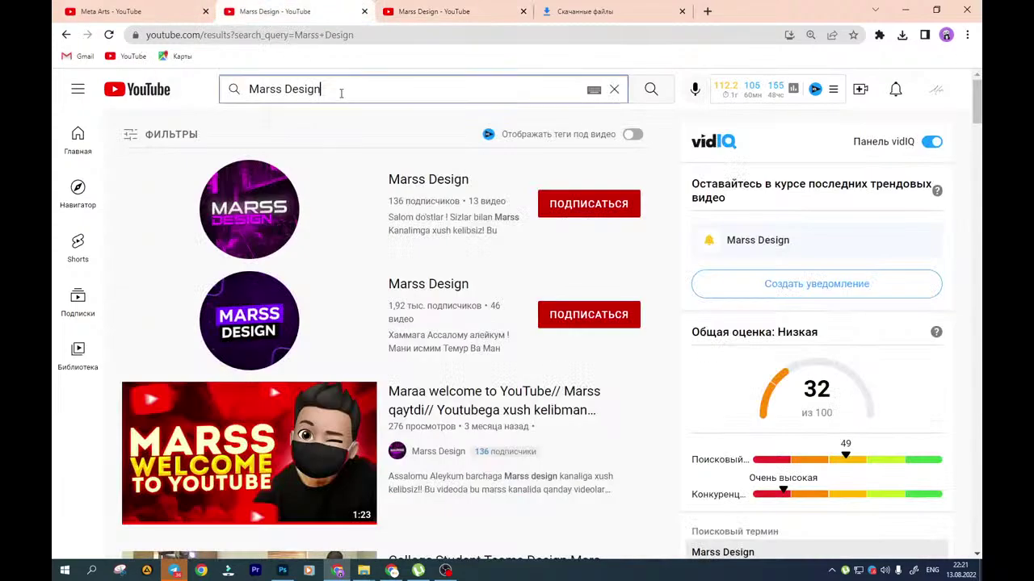
pyautogui.moveTo(341, 93); pyautogui.dragTo(278, 101)
pyautogui.press('BackSpace')
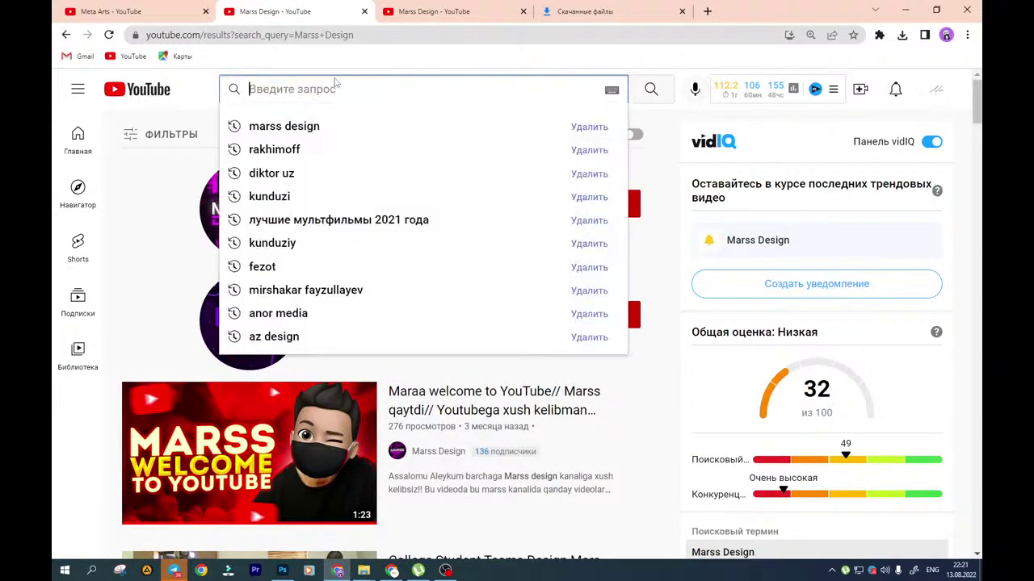
pyautogui.click(297, 149)
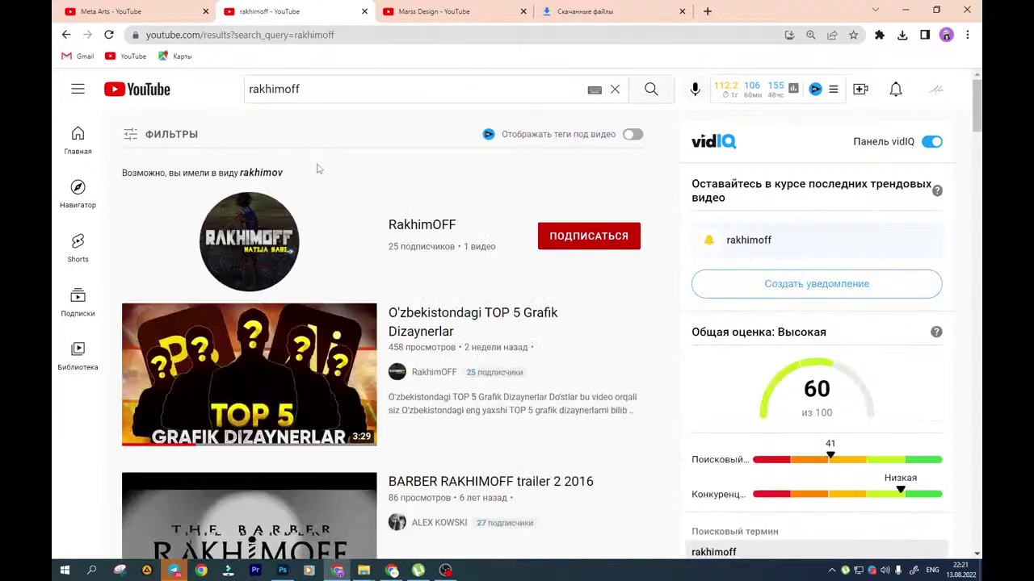
pyautogui.click(287, 248)
pyautogui.click(281, 352)
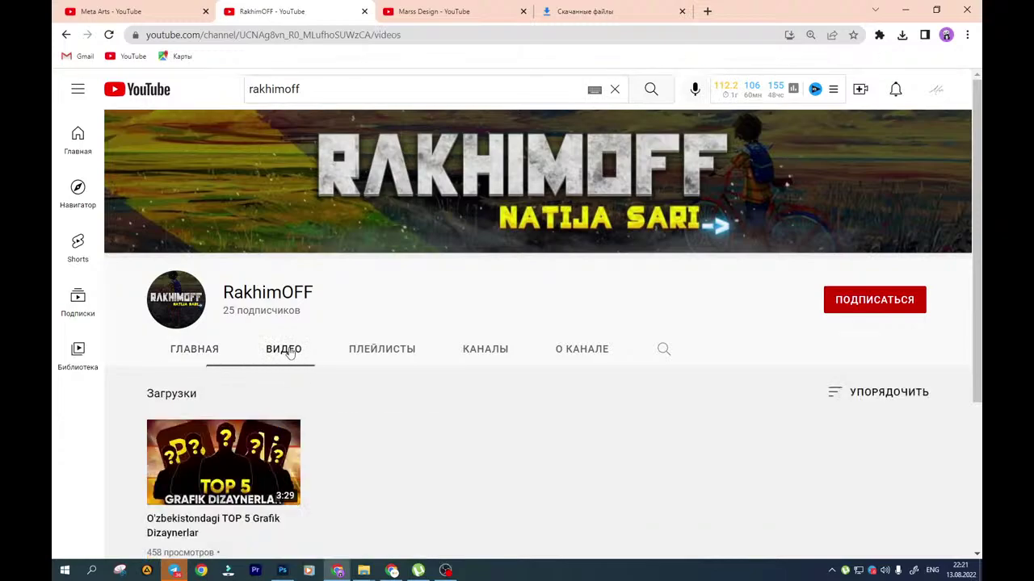
pyautogui.scroll(3, 297, 195)
pyautogui.click(364, 11)
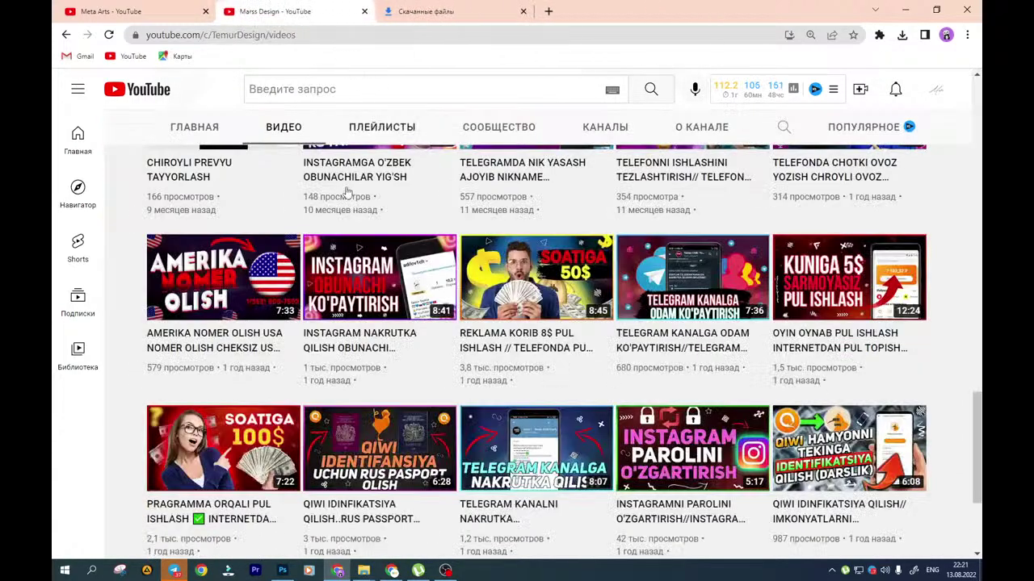
# Review the Marss Design video thumbnails again, from the oldest uploads back up to the newest
pyautogui.scroll(-3, 545, 365)
pyautogui.scroll(4, 876, 473)
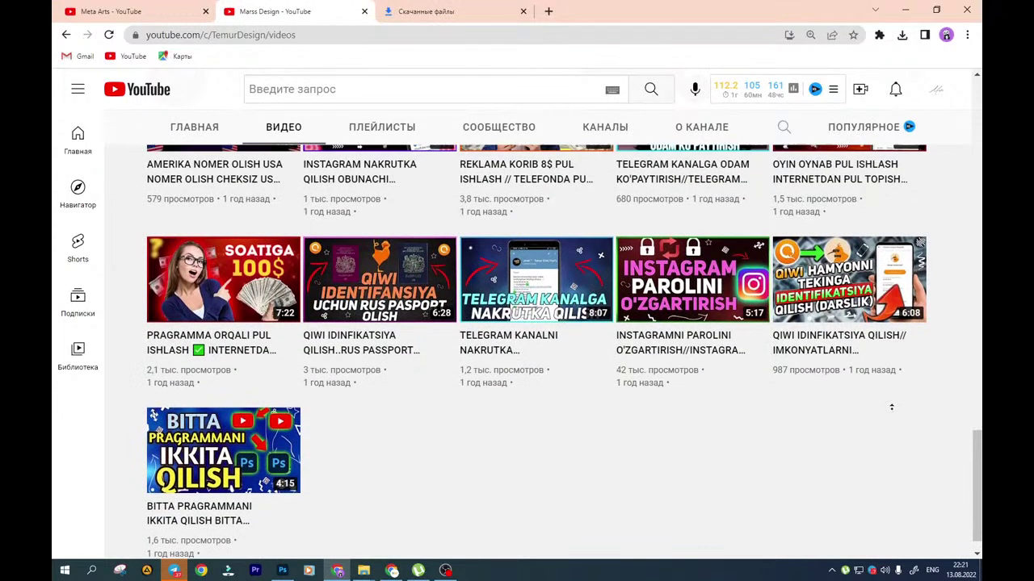
pyautogui.scroll(5, 737, 389)
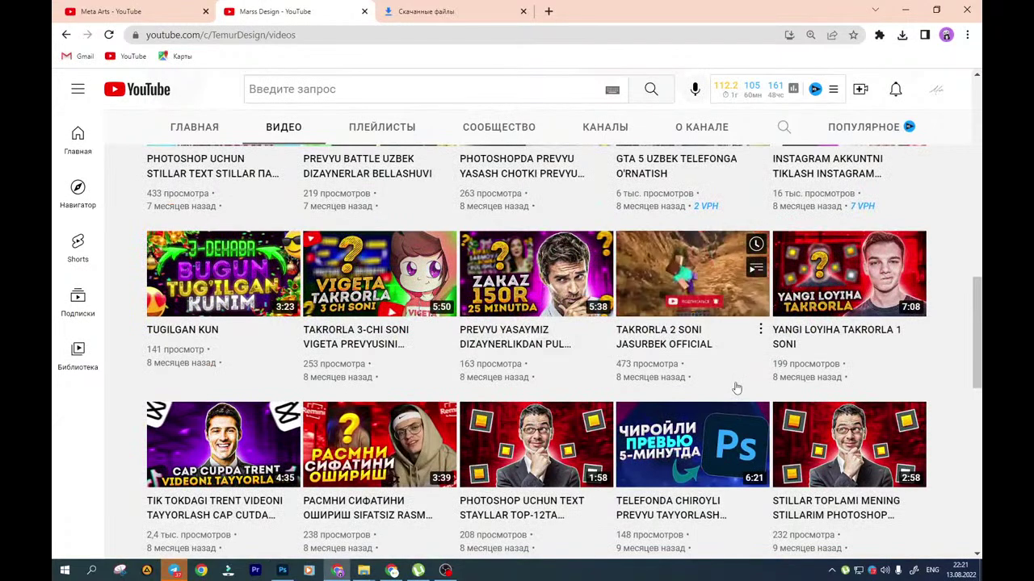
pyautogui.scroll(2, 736, 388)
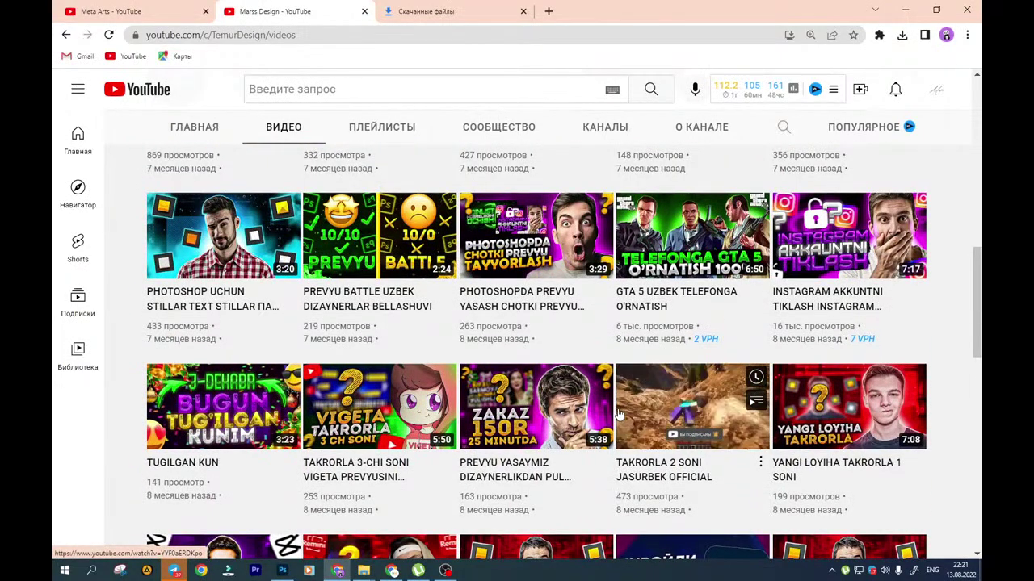
pyautogui.scroll(4, 626, 396)
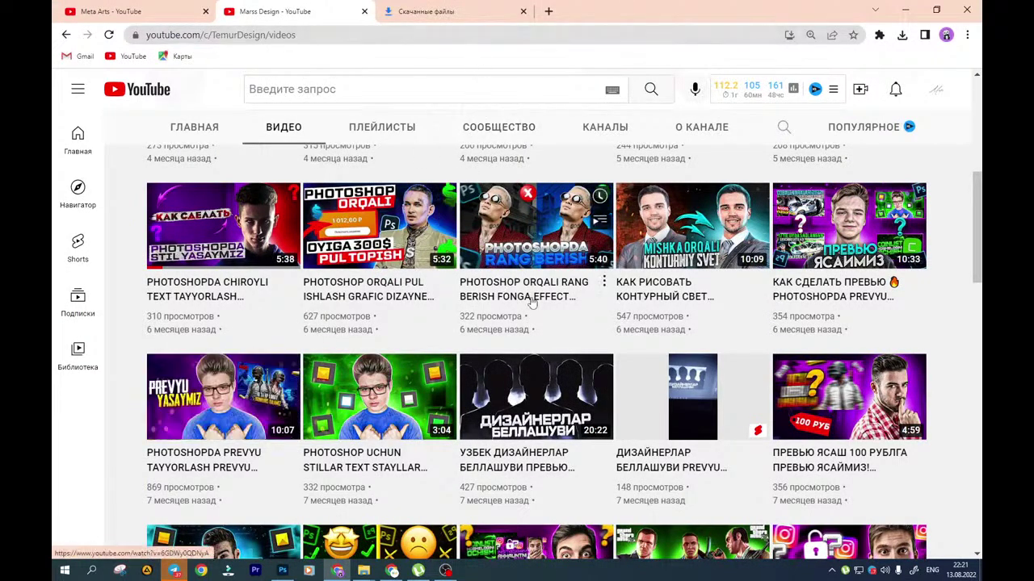
pyautogui.scroll(4, 595, 234)
# Check the Marss Design channel's linked channels and read its about page, including the description, statistics and links
pyautogui.click(593, 274)
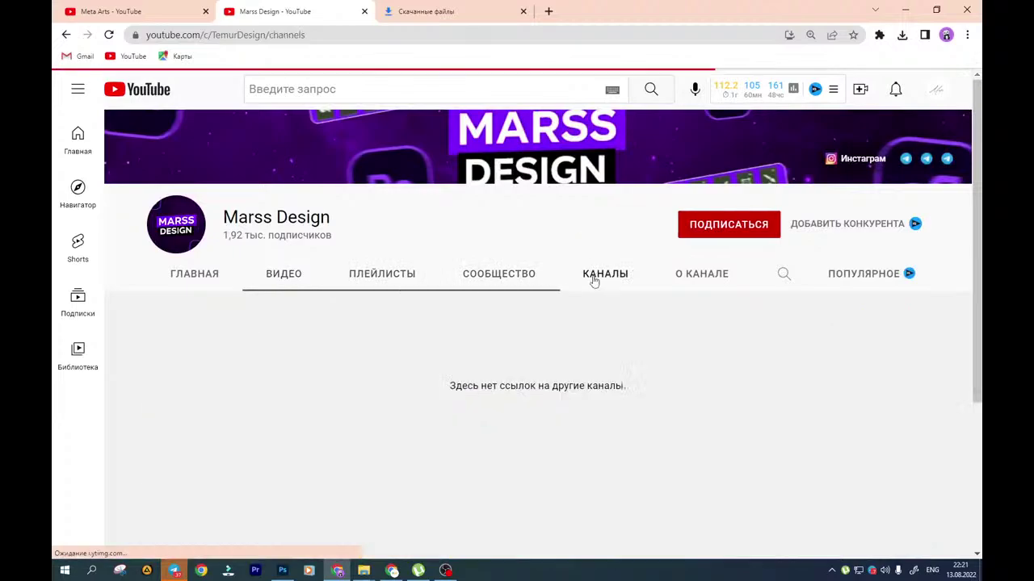
pyautogui.click(693, 283)
pyautogui.scroll(-1, 662, 289)
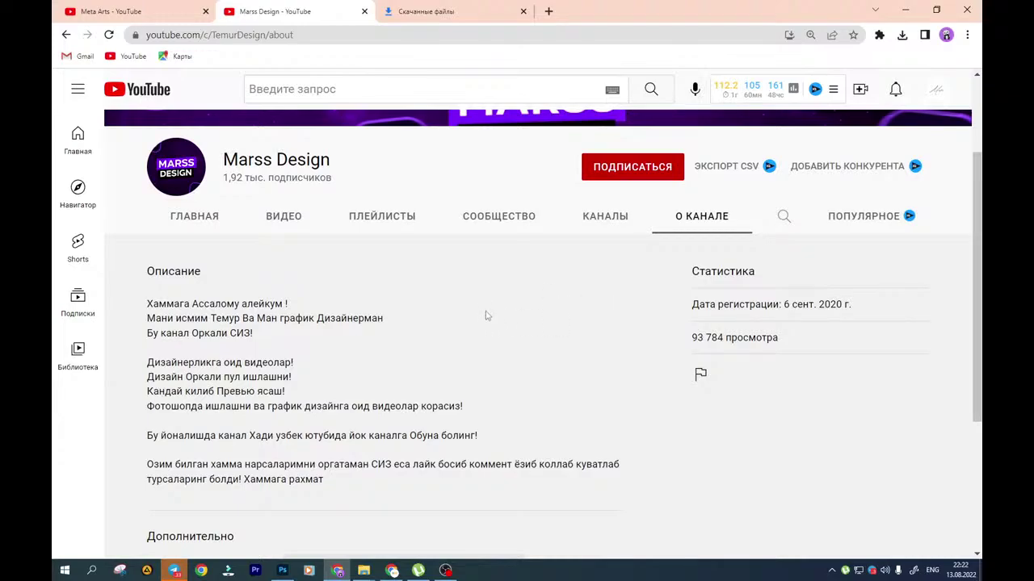
pyautogui.scroll(-1, 483, 331)
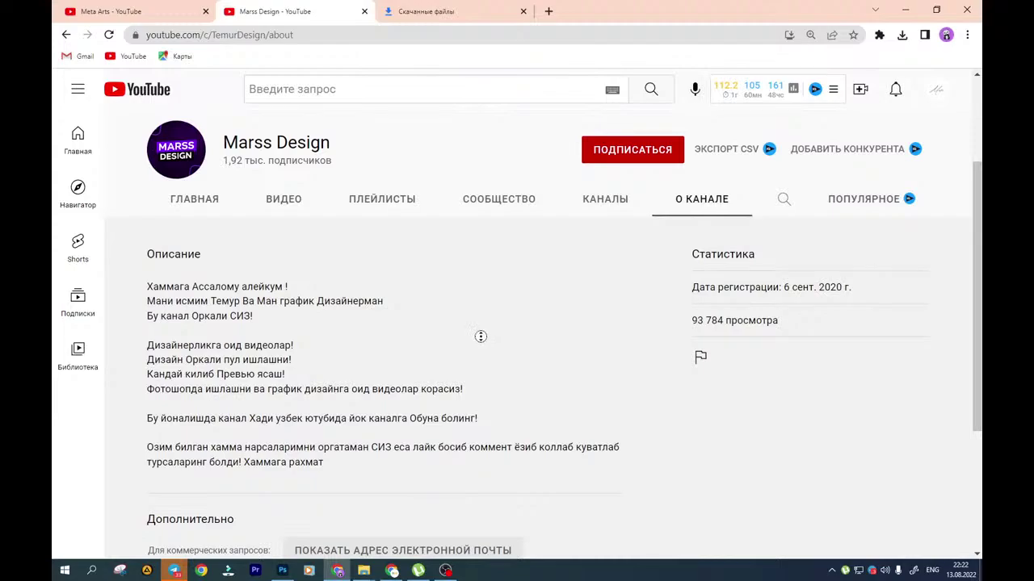
pyautogui.scroll(-1, 480, 336)
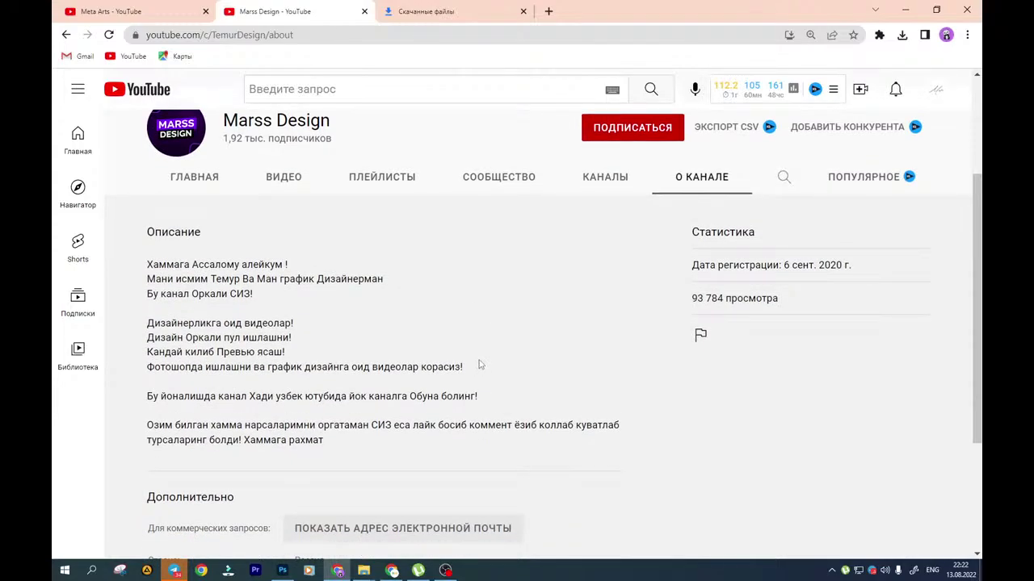
pyautogui.scroll(-1, 479, 360)
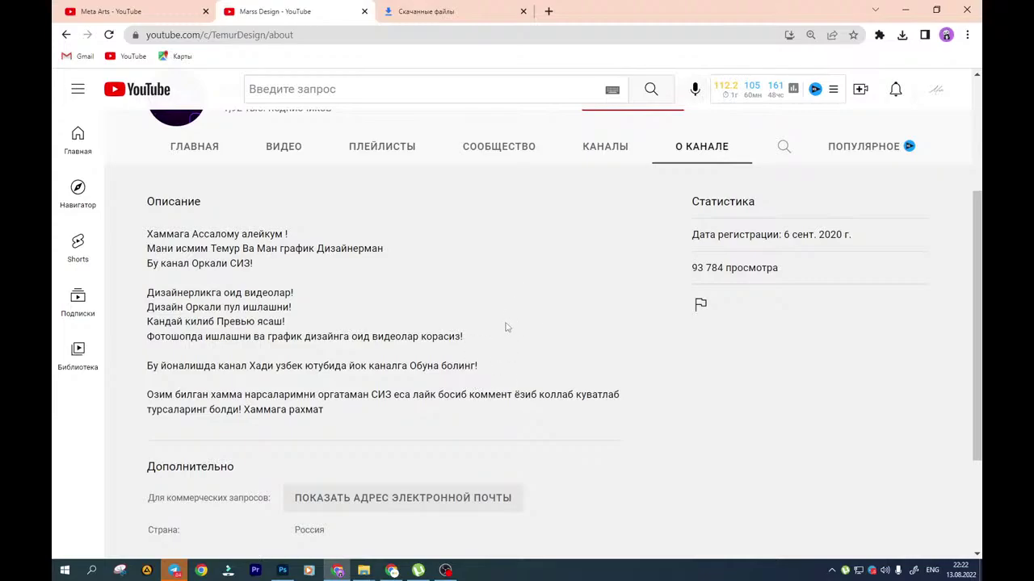
pyautogui.scroll(-1, 501, 339)
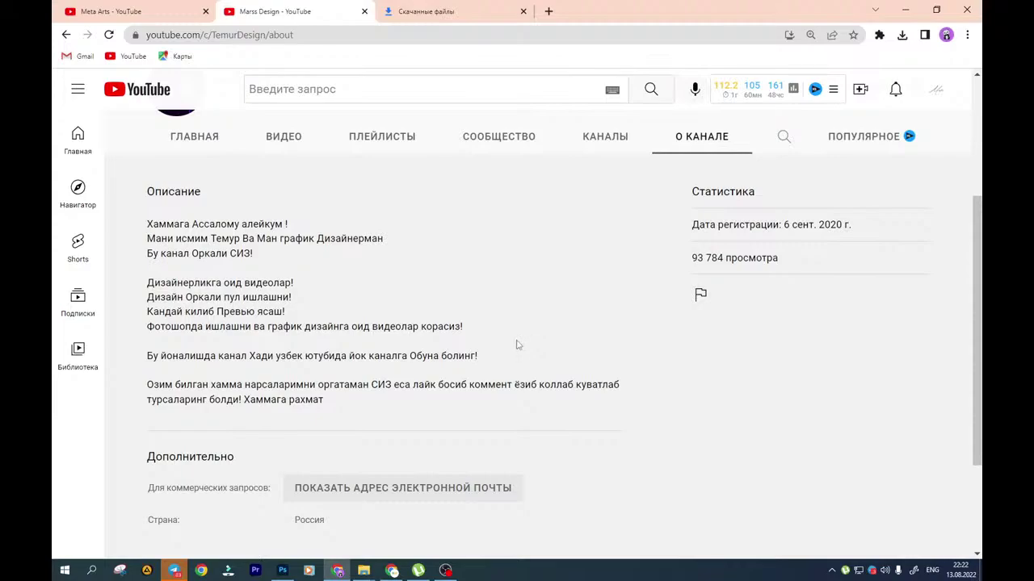
pyautogui.scroll(-2, 439, 364)
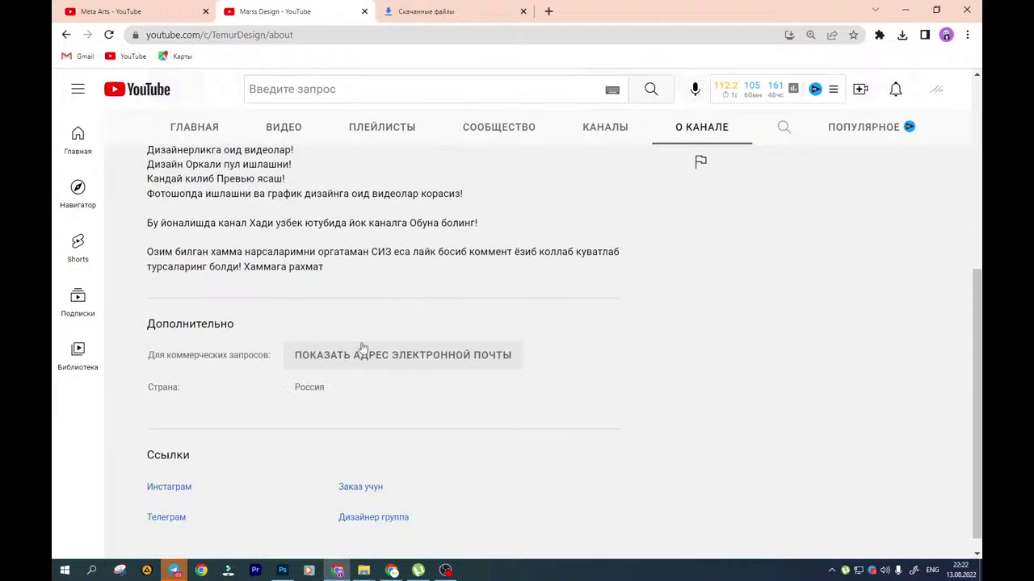
pyautogui.scroll(5, 438, 252)
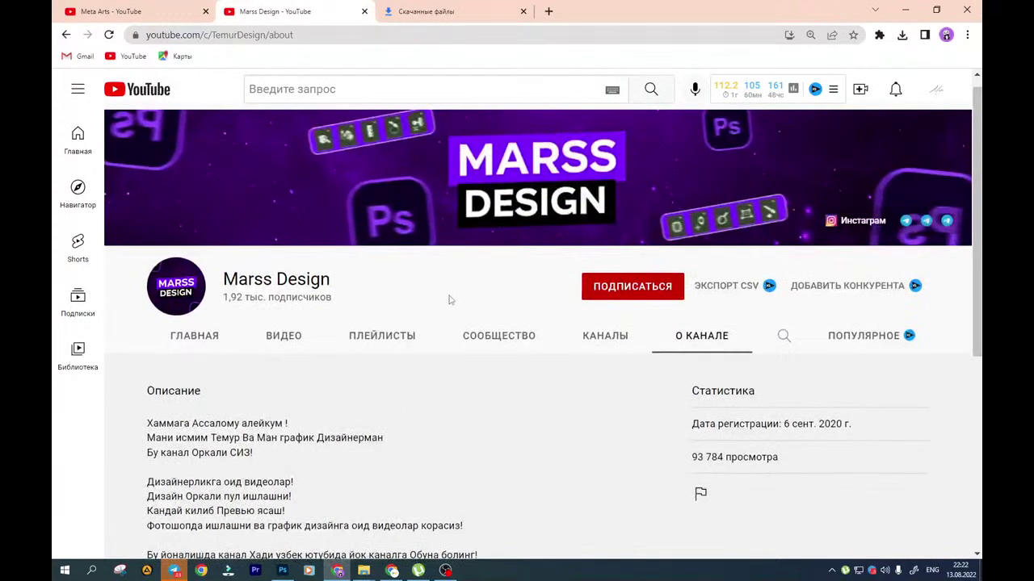
# Go to the Marss Design community posts and open the linked video "Photoshop - O`zi Nima?" in a new tab
pyautogui.click(281, 337)
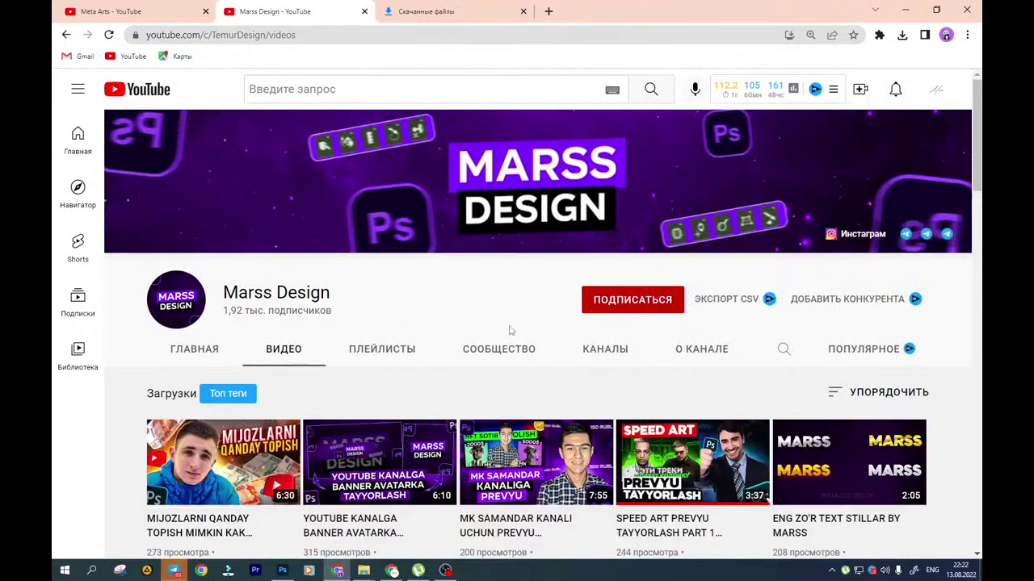
pyautogui.click(604, 349)
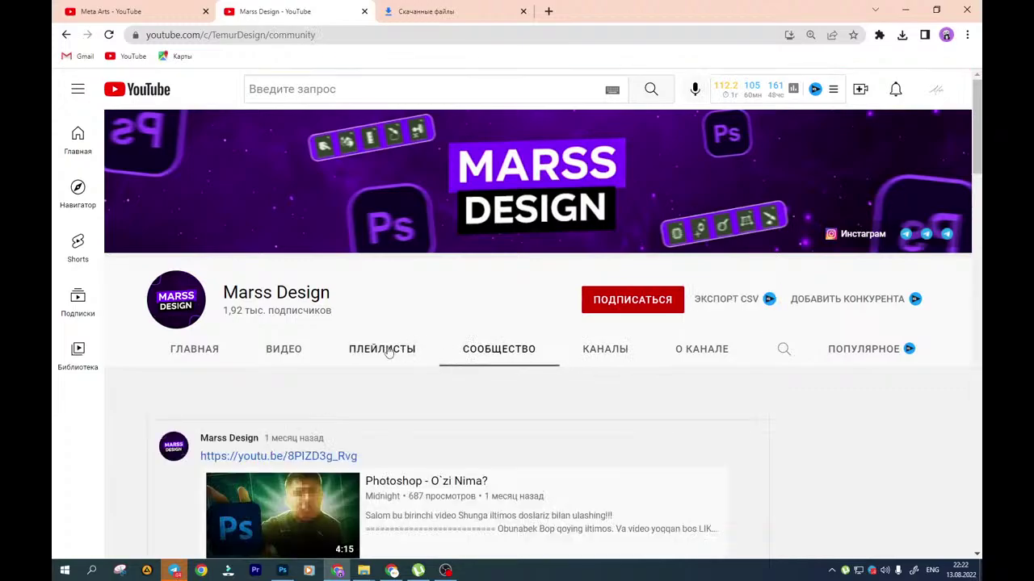
pyautogui.scroll(-2, 364, 331)
pyautogui.click(333, 323)
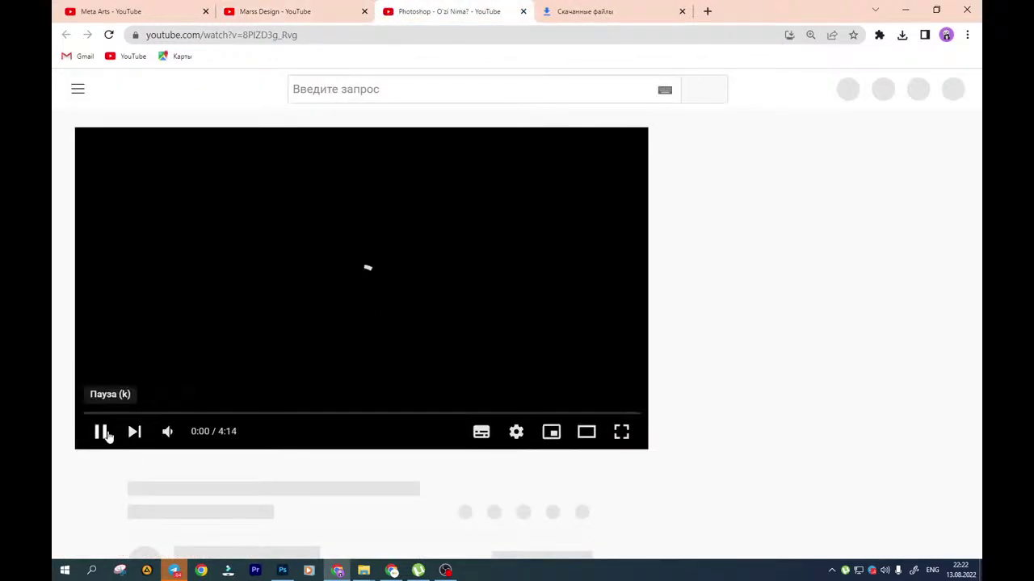
# Pause the "Photoshop - O`zi Nima?" video and look over its description and comments
pyautogui.click(101, 432)
pyautogui.scroll(-1, 84, 439)
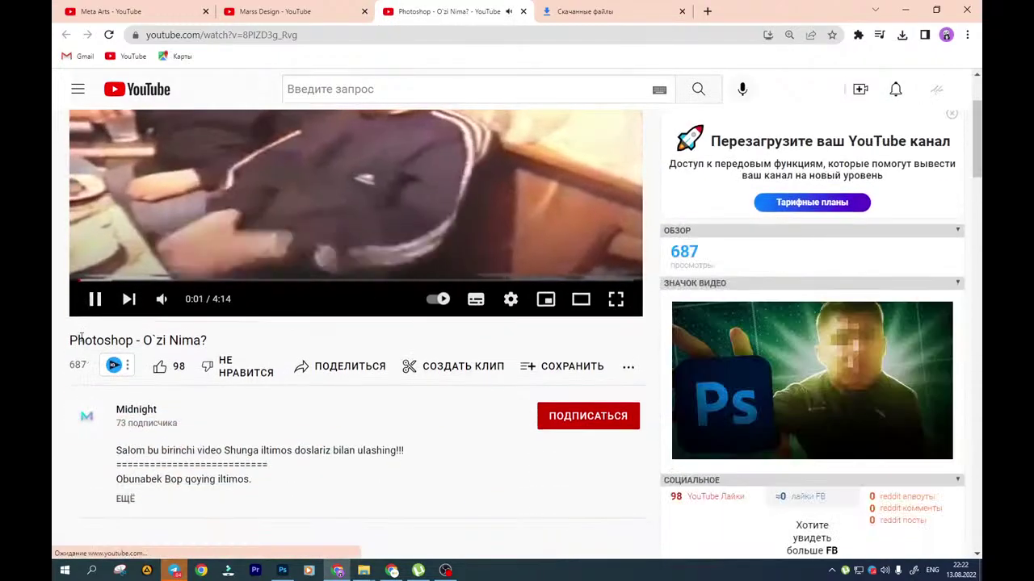
pyautogui.click(94, 299)
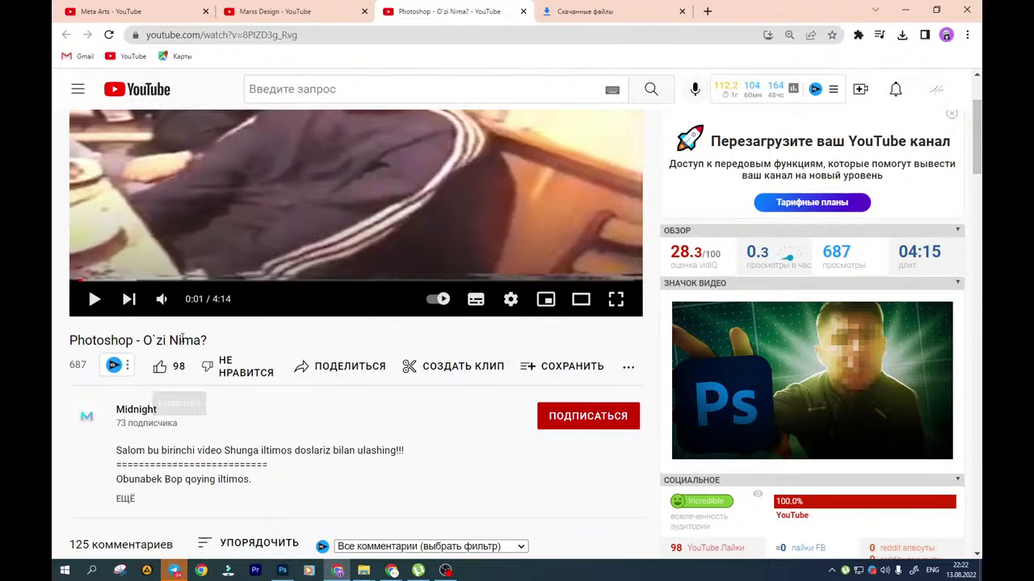
pyautogui.scroll(2, 167, 361)
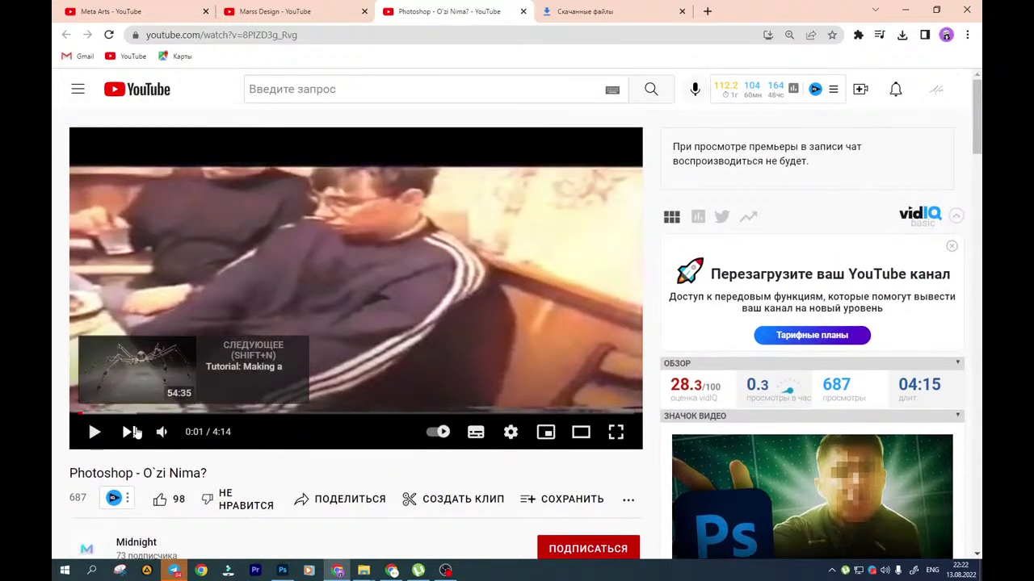
pyautogui.scroll(-4, 197, 375)
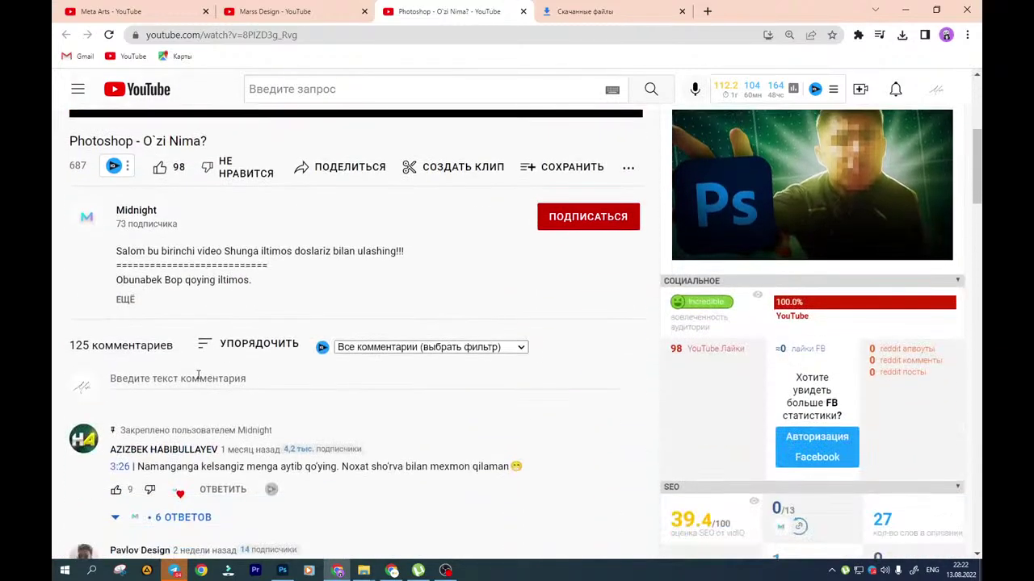
# Open the Midnight channel in a new tab and search YouTube for "Что такое фотошоп"
pyautogui.middleClick(135, 211)
pyautogui.scroll(4, 223, 299)
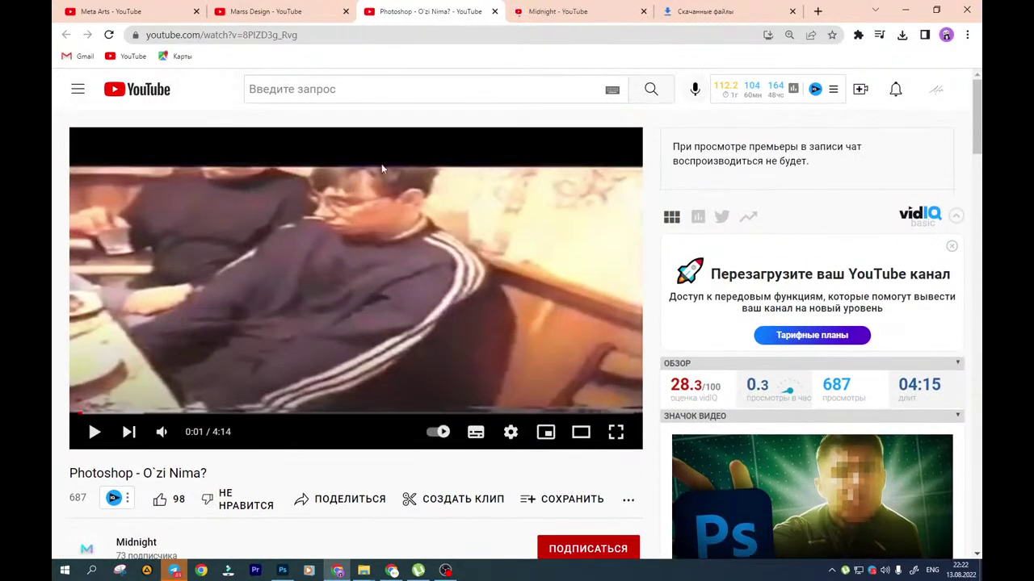
pyautogui.click(618, 9)
pyautogui.click(381, 86)
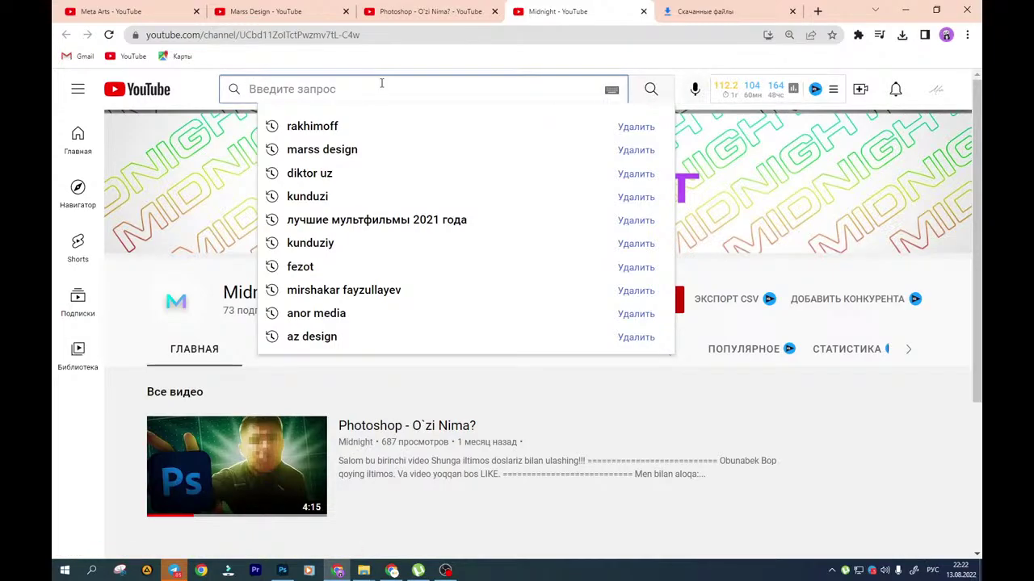
pyautogui.write('Что такое ')
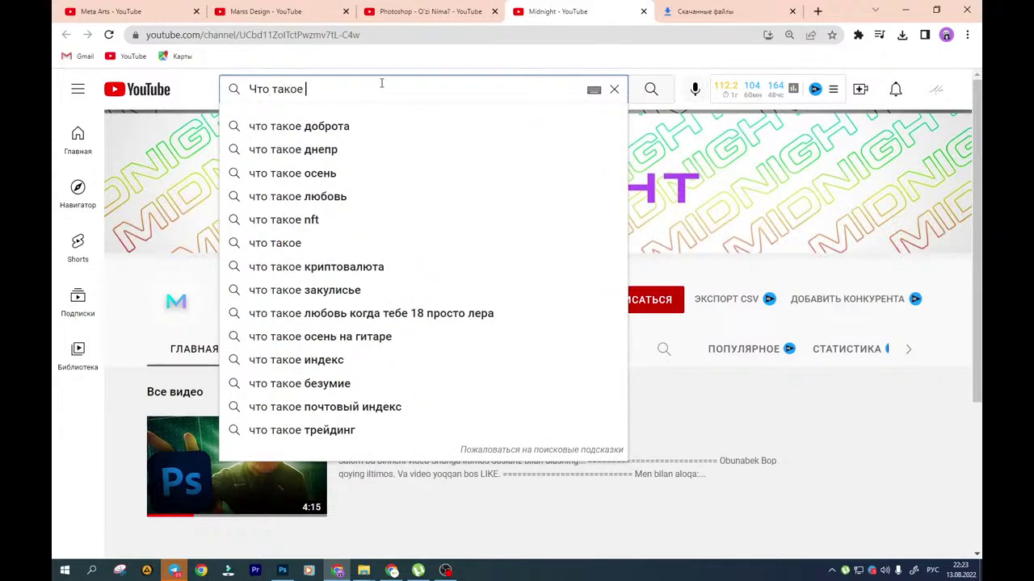
pyautogui.write('фото')
pyautogui.write('шоп')
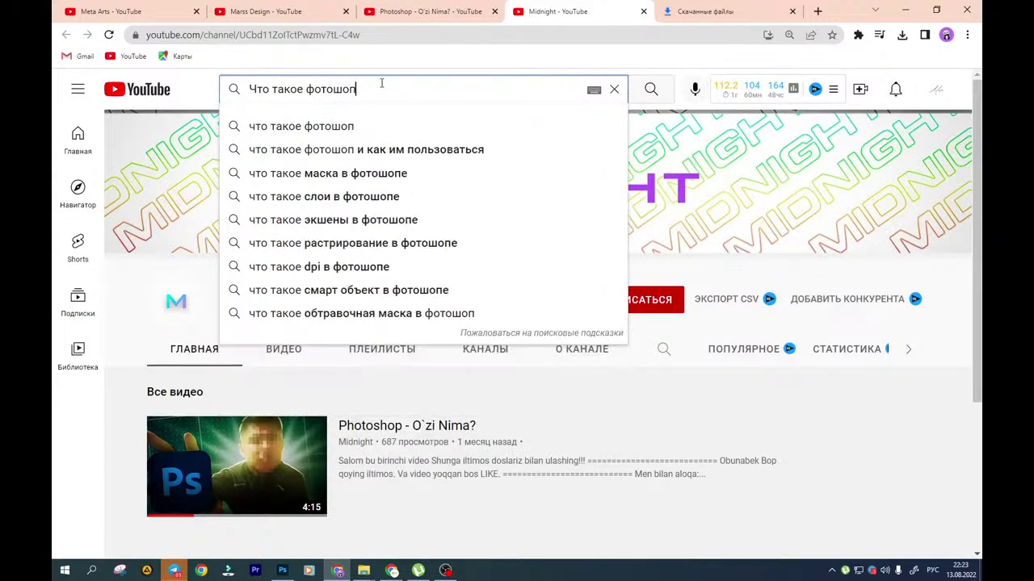
pyautogui.press('Return')
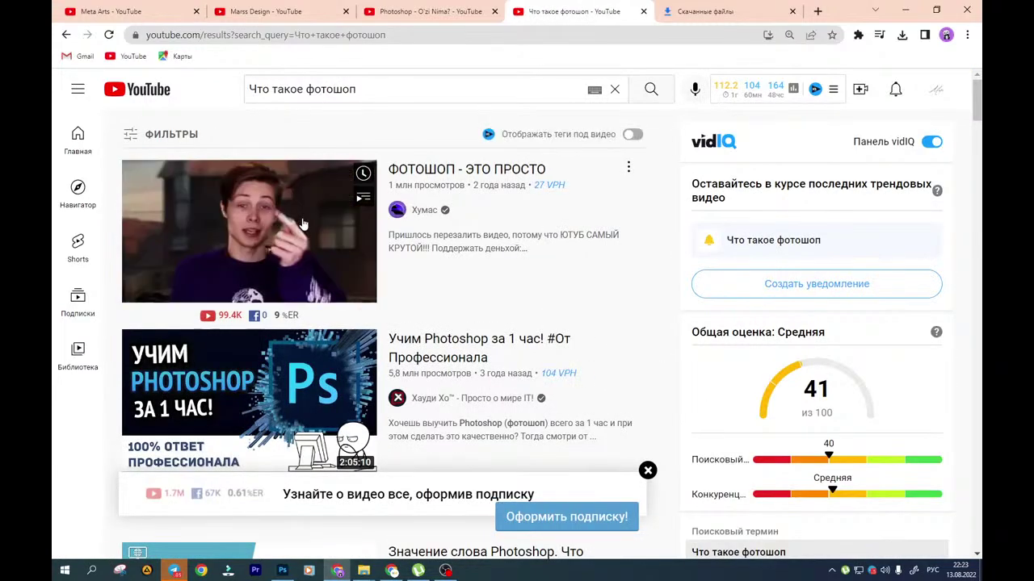
# Open the video "ФОТОШОП - ЭТО ПРОСТО", skip to 1:55, play a short part and pause it
pyautogui.click(299, 224)
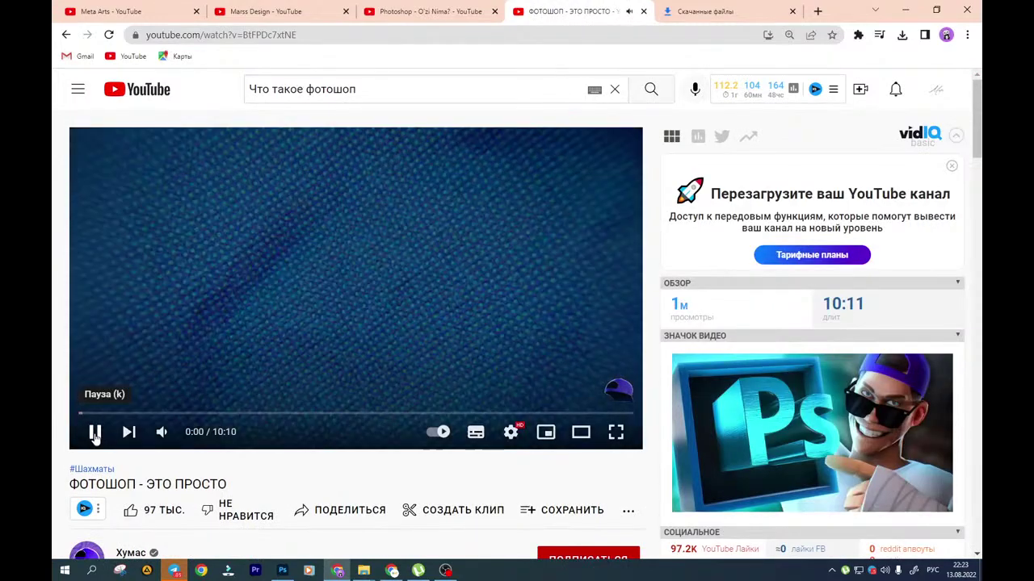
pyautogui.click(94, 434)
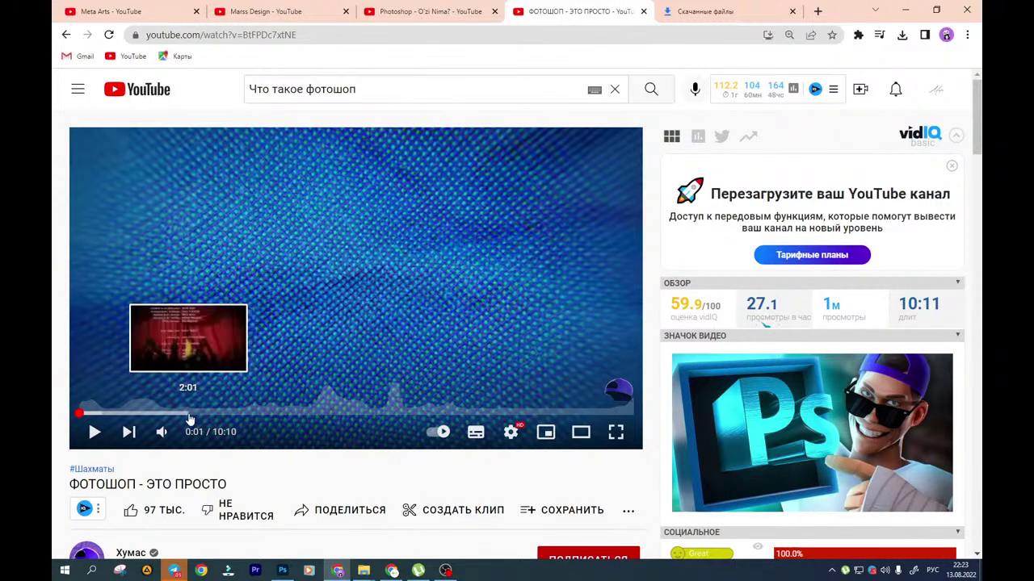
pyautogui.click(184, 417)
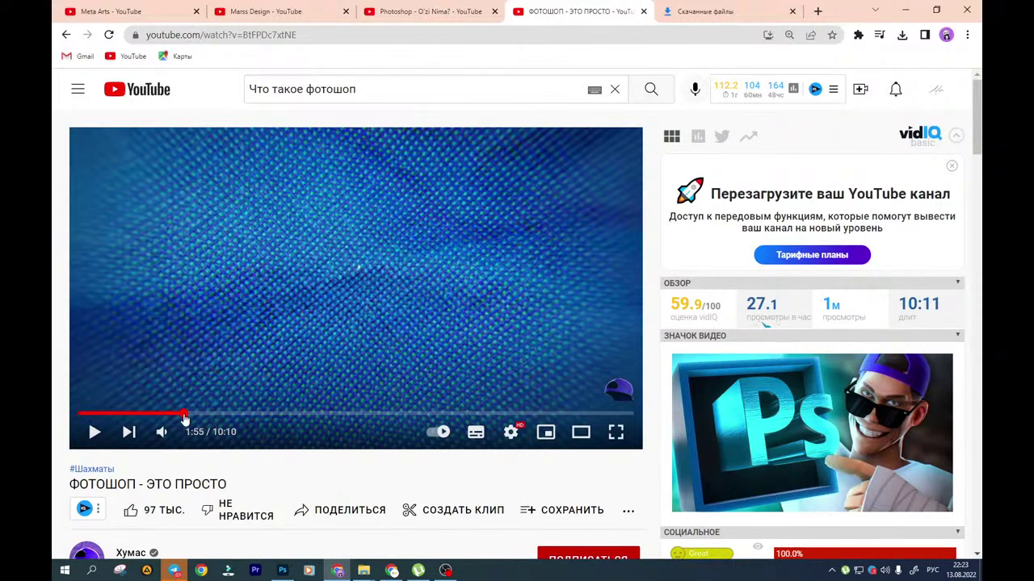
pyautogui.click(314, 315)
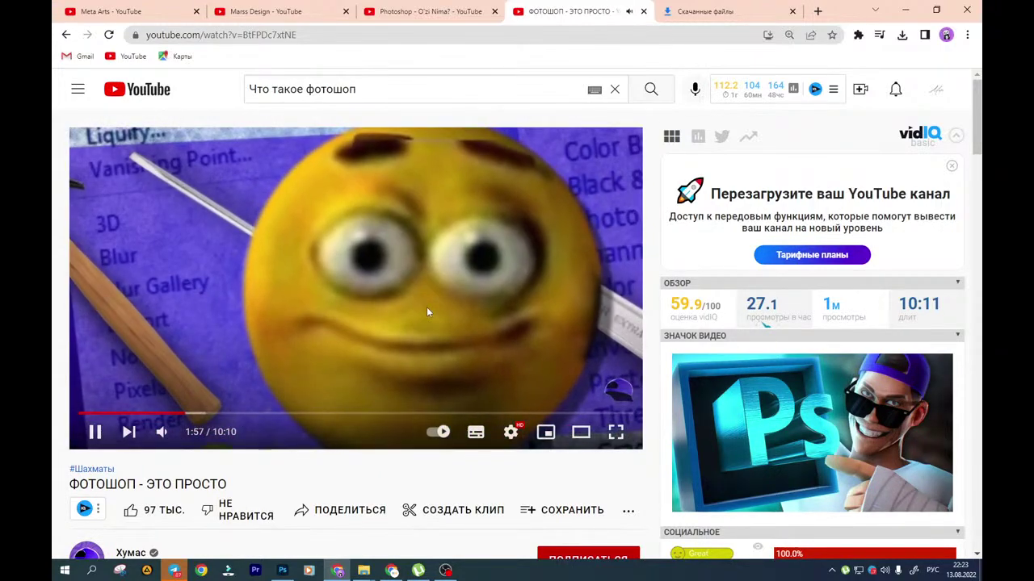
pyautogui.click(430, 282)
# Return to the "Photoshop - O`zi Nima?" video, skip to 4:04, play a moment near its end and pause it
pyautogui.click(482, 6)
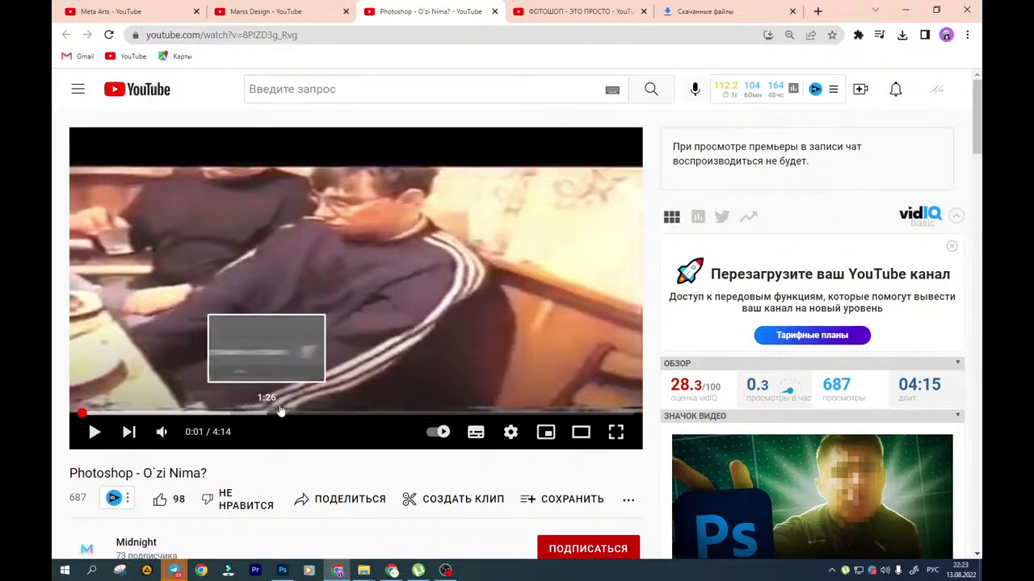
pyautogui.click(612, 412)
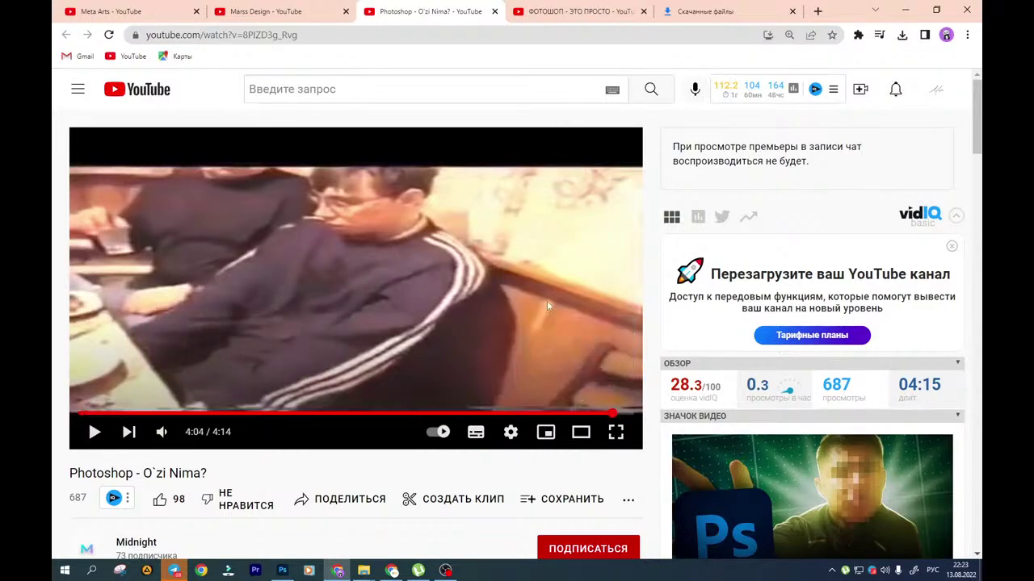
pyautogui.click(490, 235)
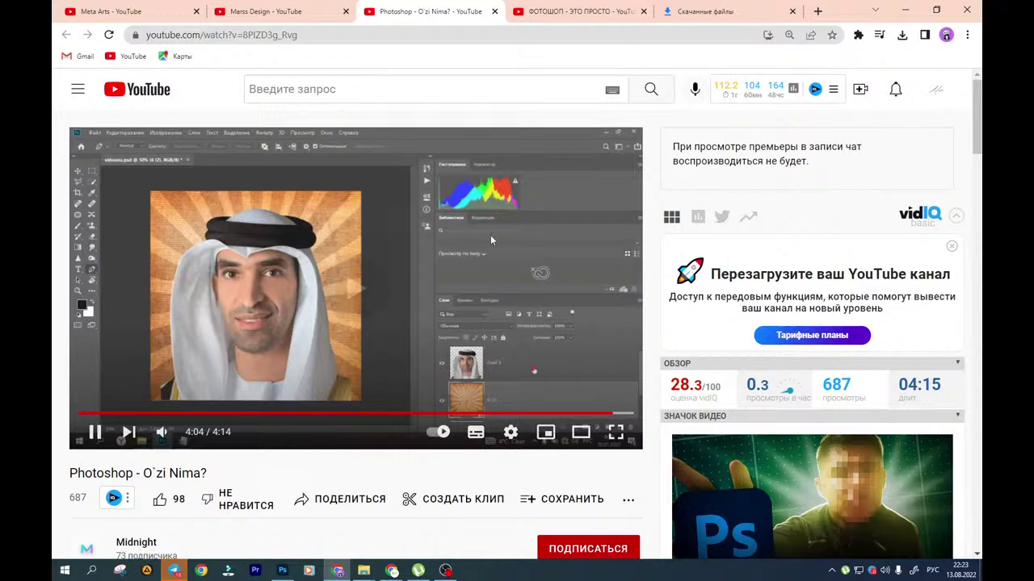
pyautogui.click(490, 235)
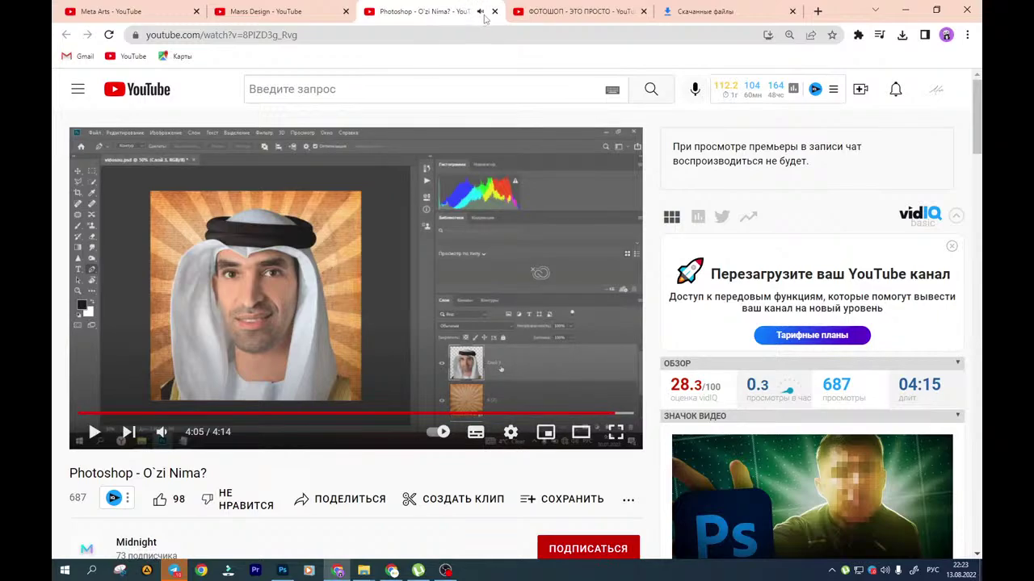
# Close both Photoshop video tabs and the Marss Design tab, and return to the Meta Arts channel's videos page
pyautogui.click(494, 12)
pyautogui.click(494, 12)
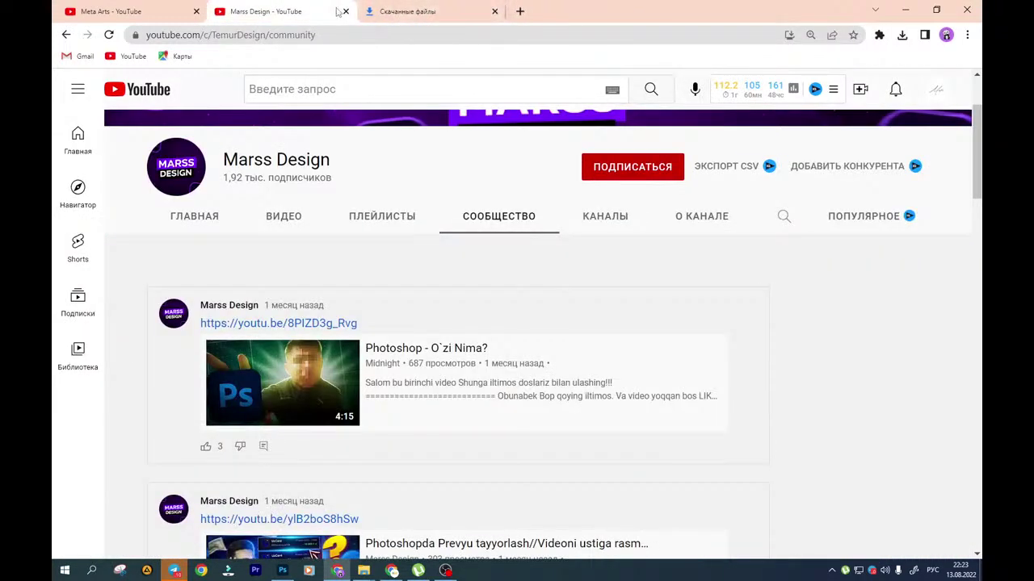
pyautogui.click(345, 12)
pyautogui.click(121, 12)
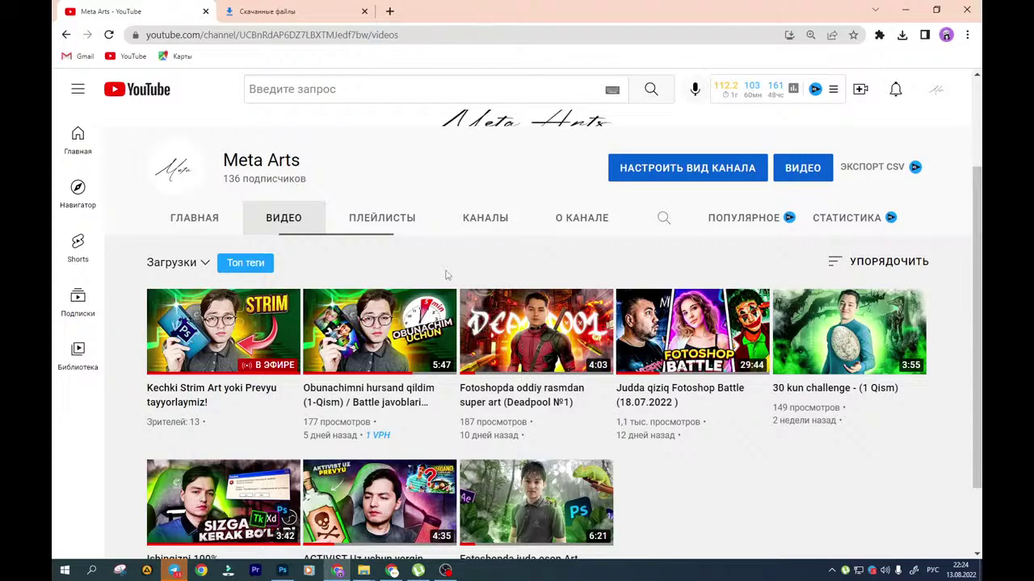
pyautogui.scroll(2, 445, 276)
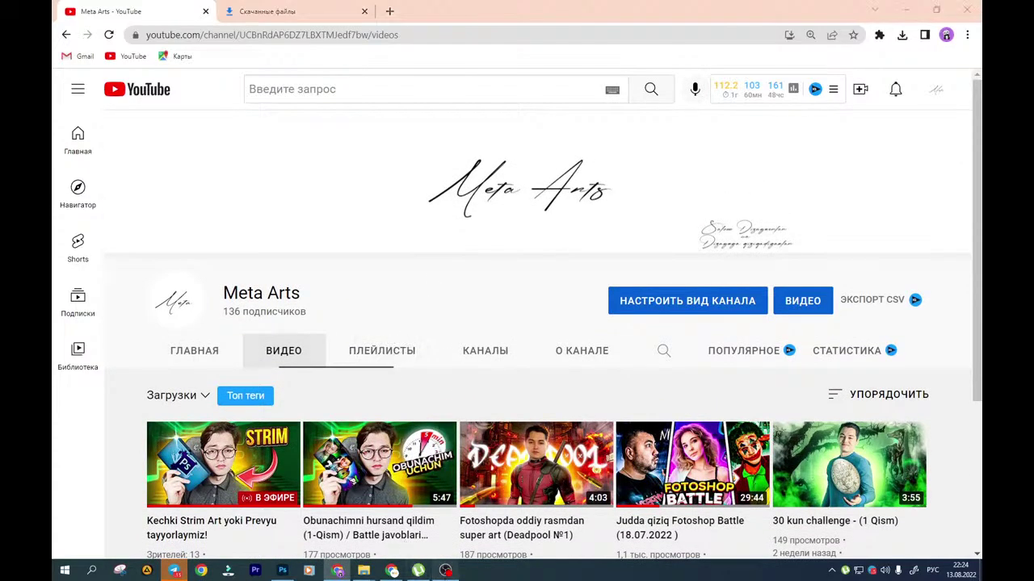
# Switch to OBS, make the floating chat window taller and dock it above the stream preview
pyautogui.hotkey('alt', 'Tab')
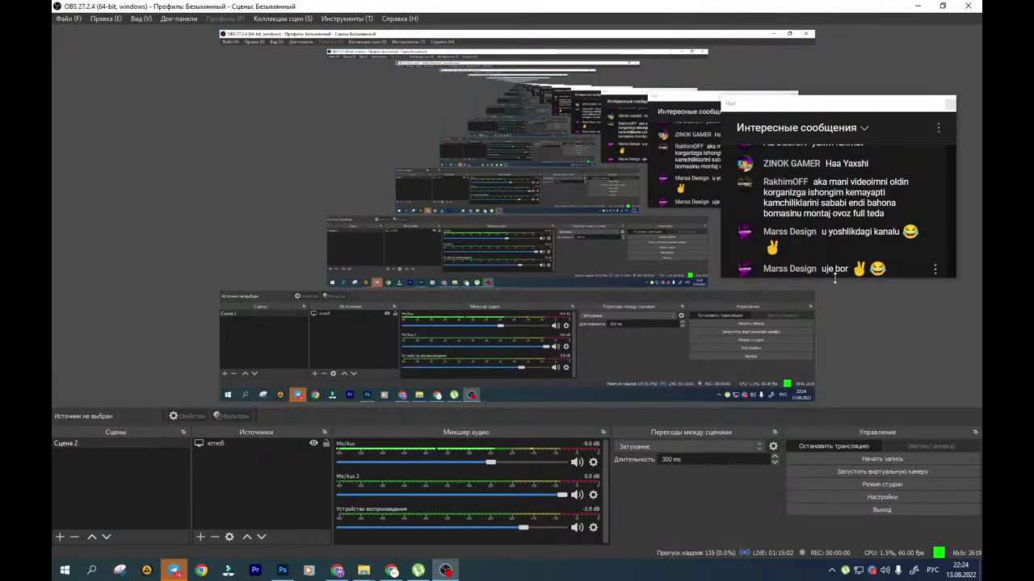
pyautogui.moveTo(834, 278); pyautogui.dragTo(829, 401)
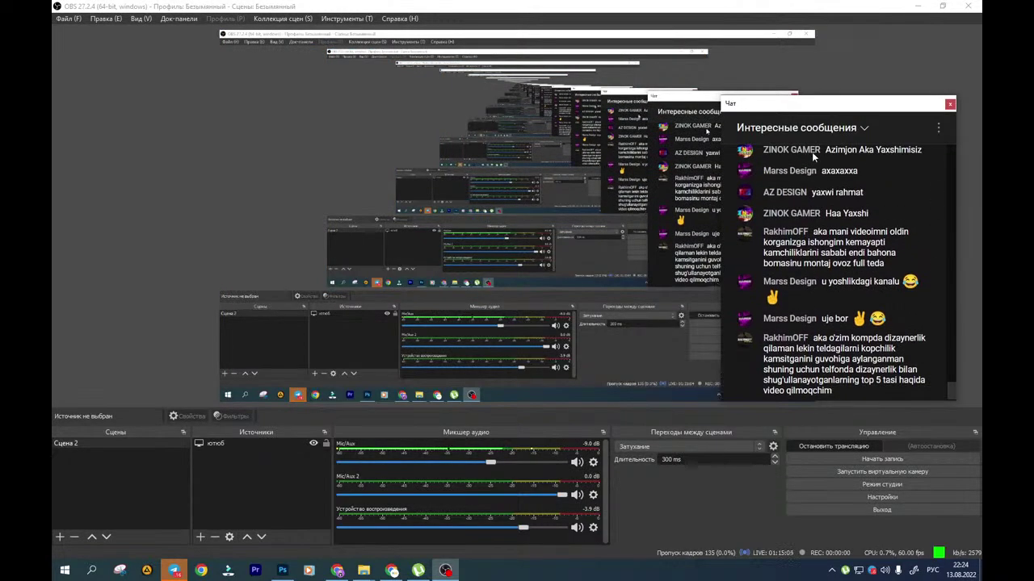
pyautogui.moveTo(830, 106); pyautogui.dragTo(830, 50)
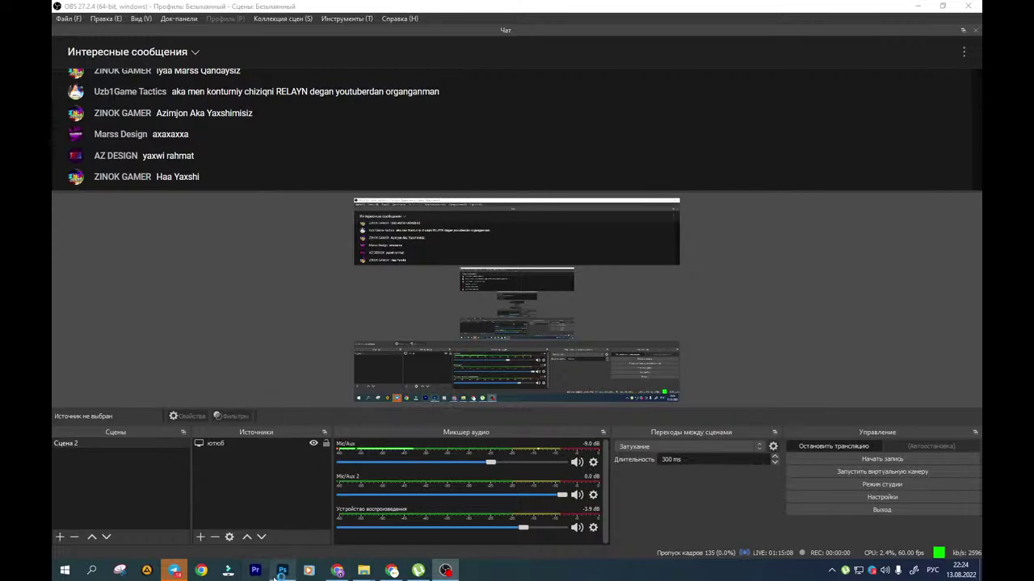
# Switch to Photoshop and examine the finished VHS-style night composite up close and as a whole
pyautogui.click(281, 571)
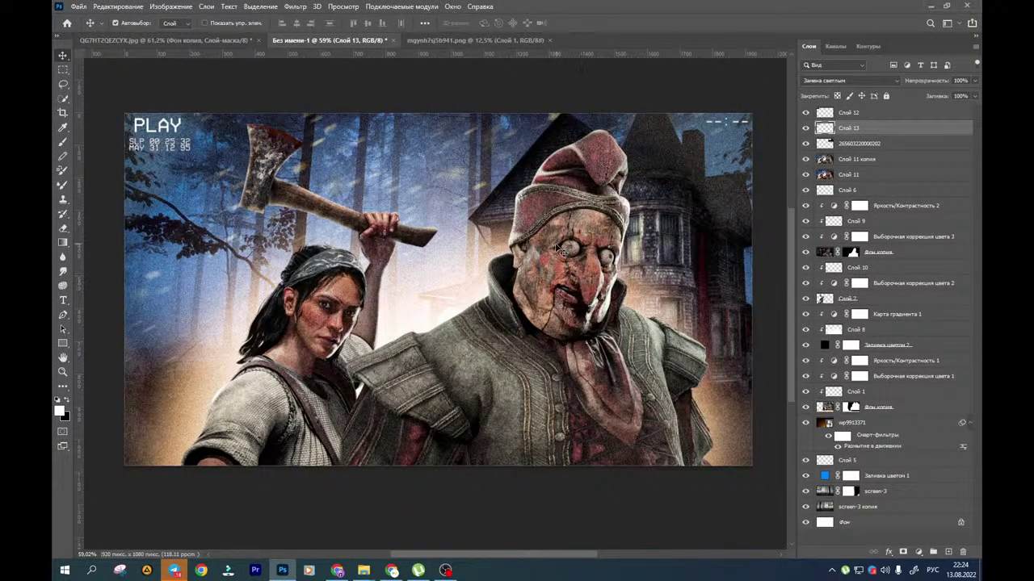
pyautogui.keyDown('alt'); pyautogui.scroll(8, 555, 234); pyautogui.keyUp('alt')
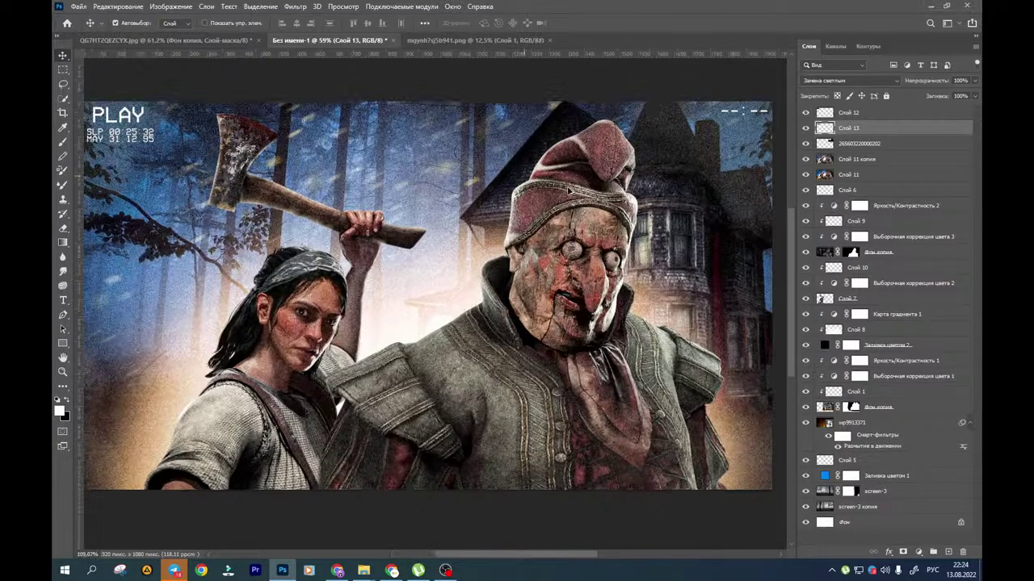
pyautogui.keyDown('alt'); pyautogui.scroll(-8, 551, 224); pyautogui.keyUp('alt')
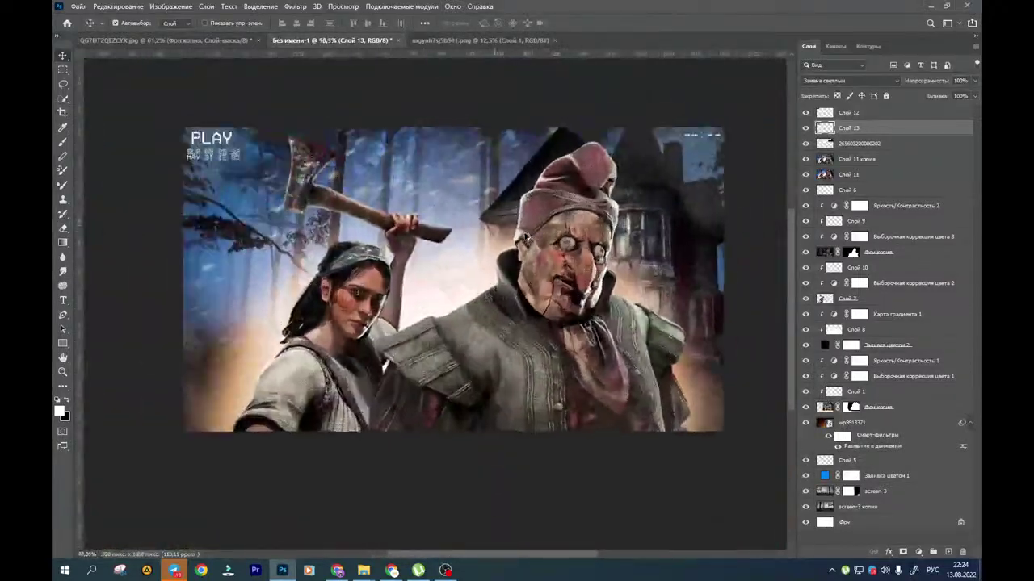
pyautogui.keyDown('alt'); pyautogui.scroll(-1, 509, 239); pyautogui.keyUp('alt')
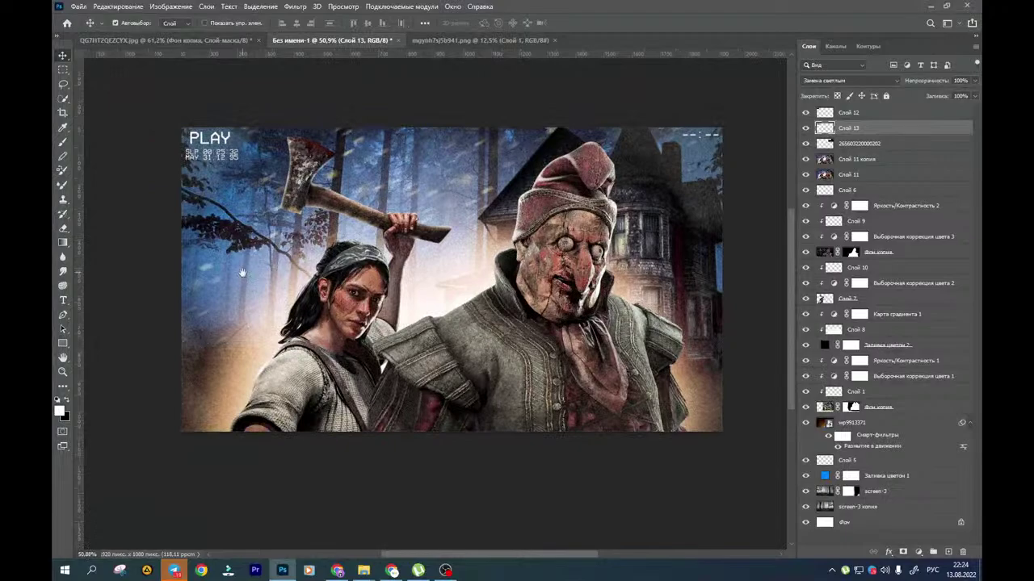
pyautogui.moveTo(242, 273); pyautogui.dragTo(271, 268)
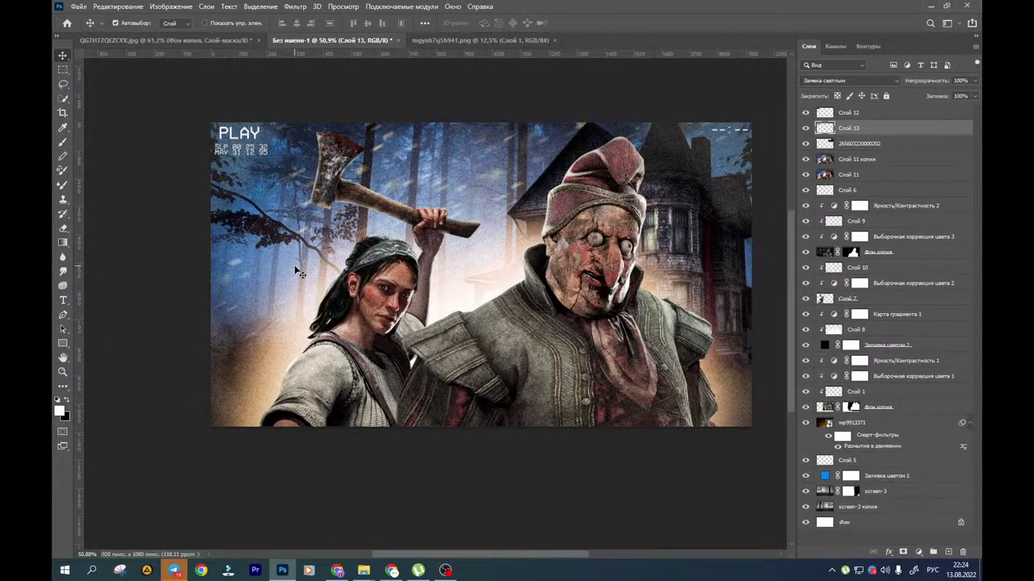
# Switch back to OBS and stop the live stream
pyautogui.click(444, 570)
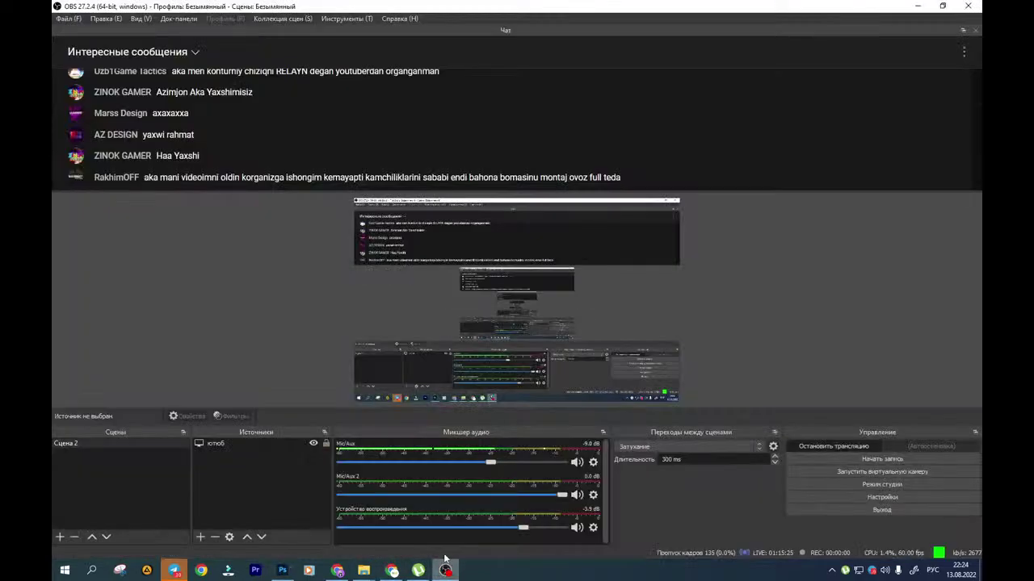
pyautogui.click(823, 452)
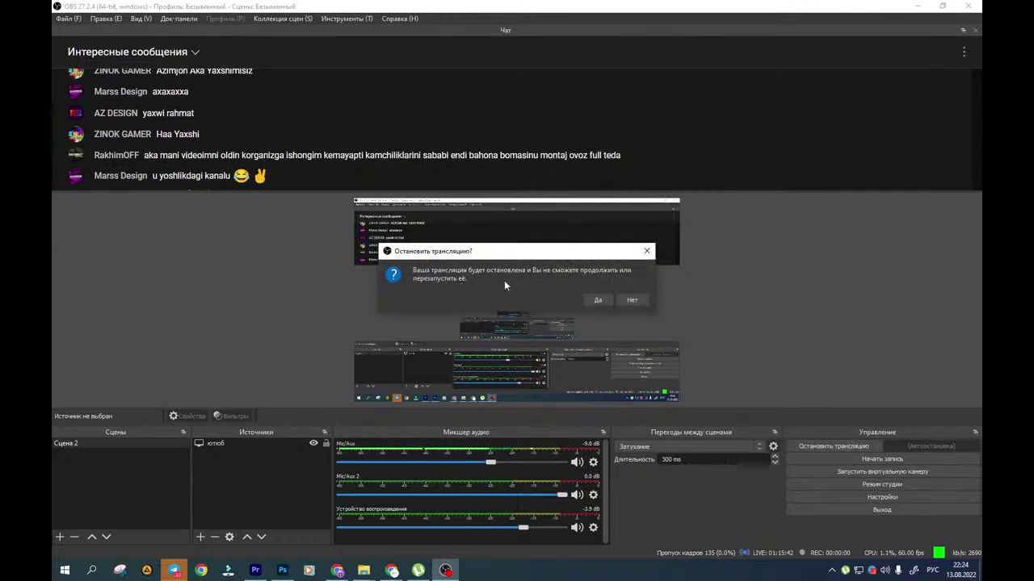